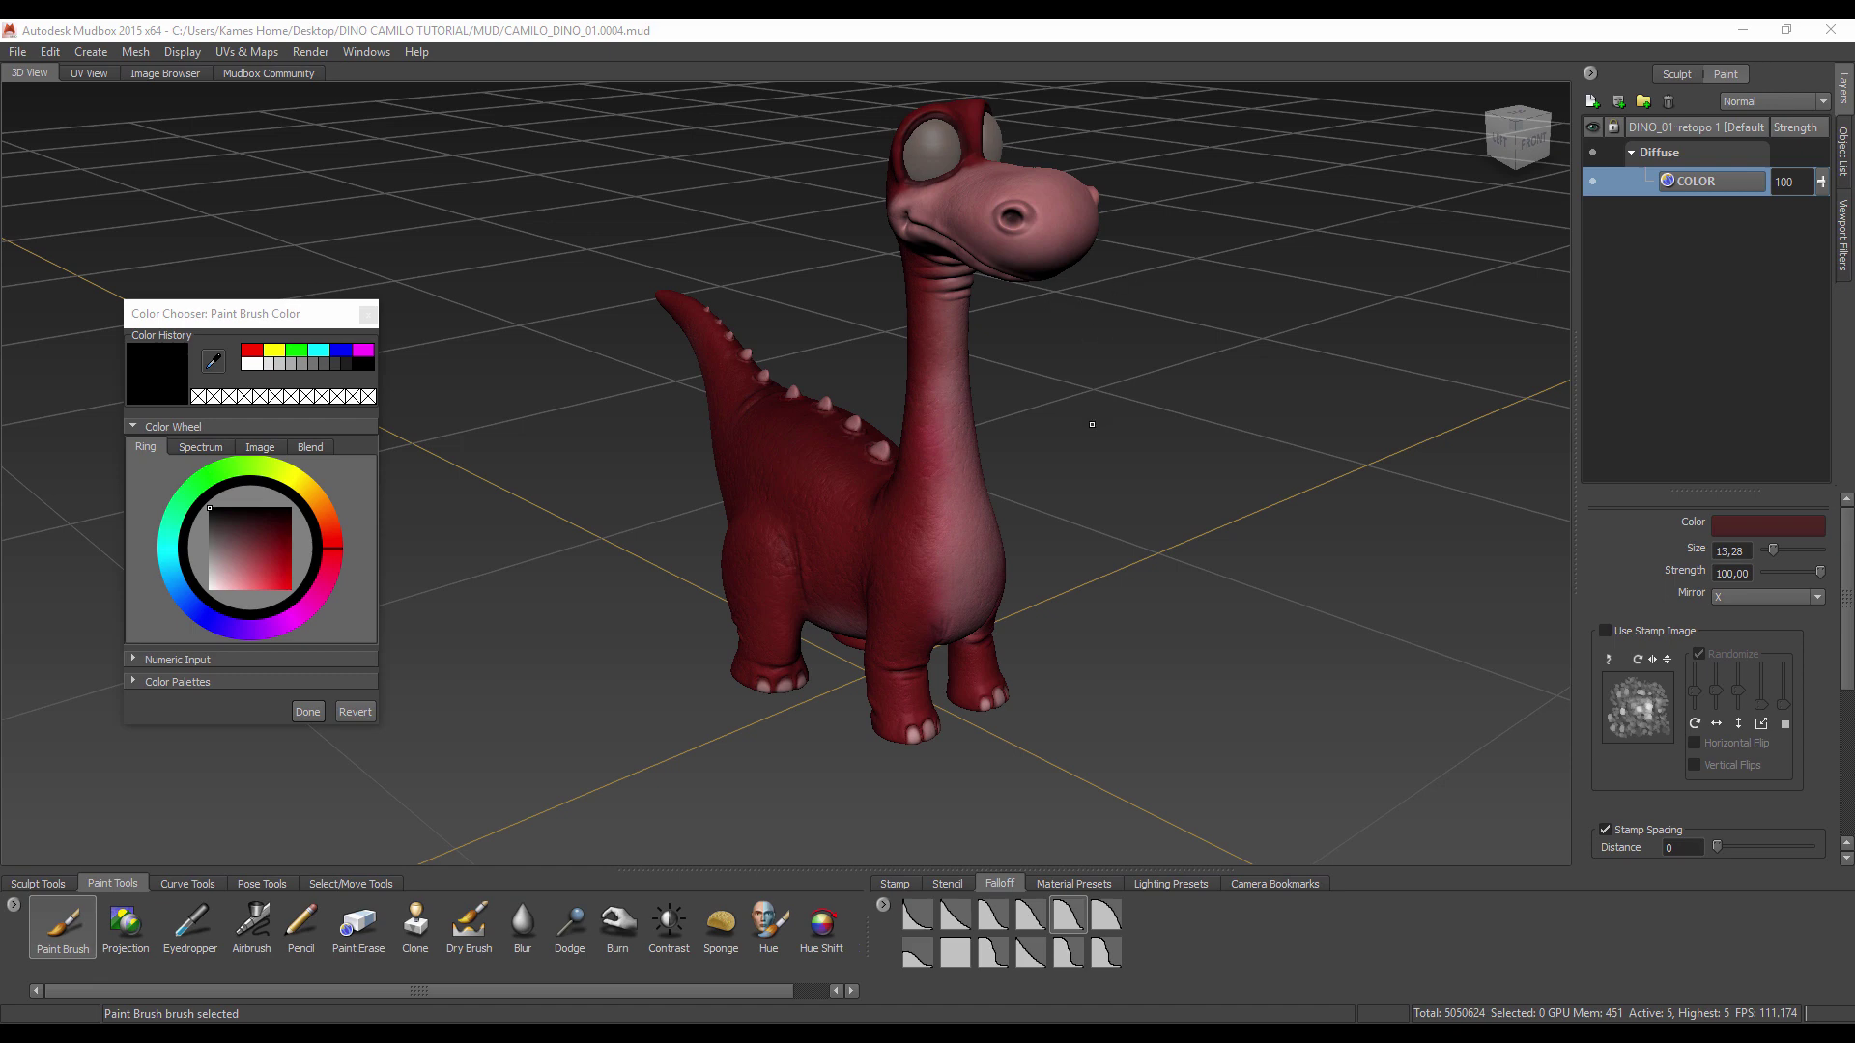
# Step: Orbit and zoom around the dinosaur to inspect its red skin up close
pyautogui.keyDown('alt'); pyautogui.moveTo(978, 407); pyautogui.dragTo(1025, 415); pyautogui.keyUp('alt')
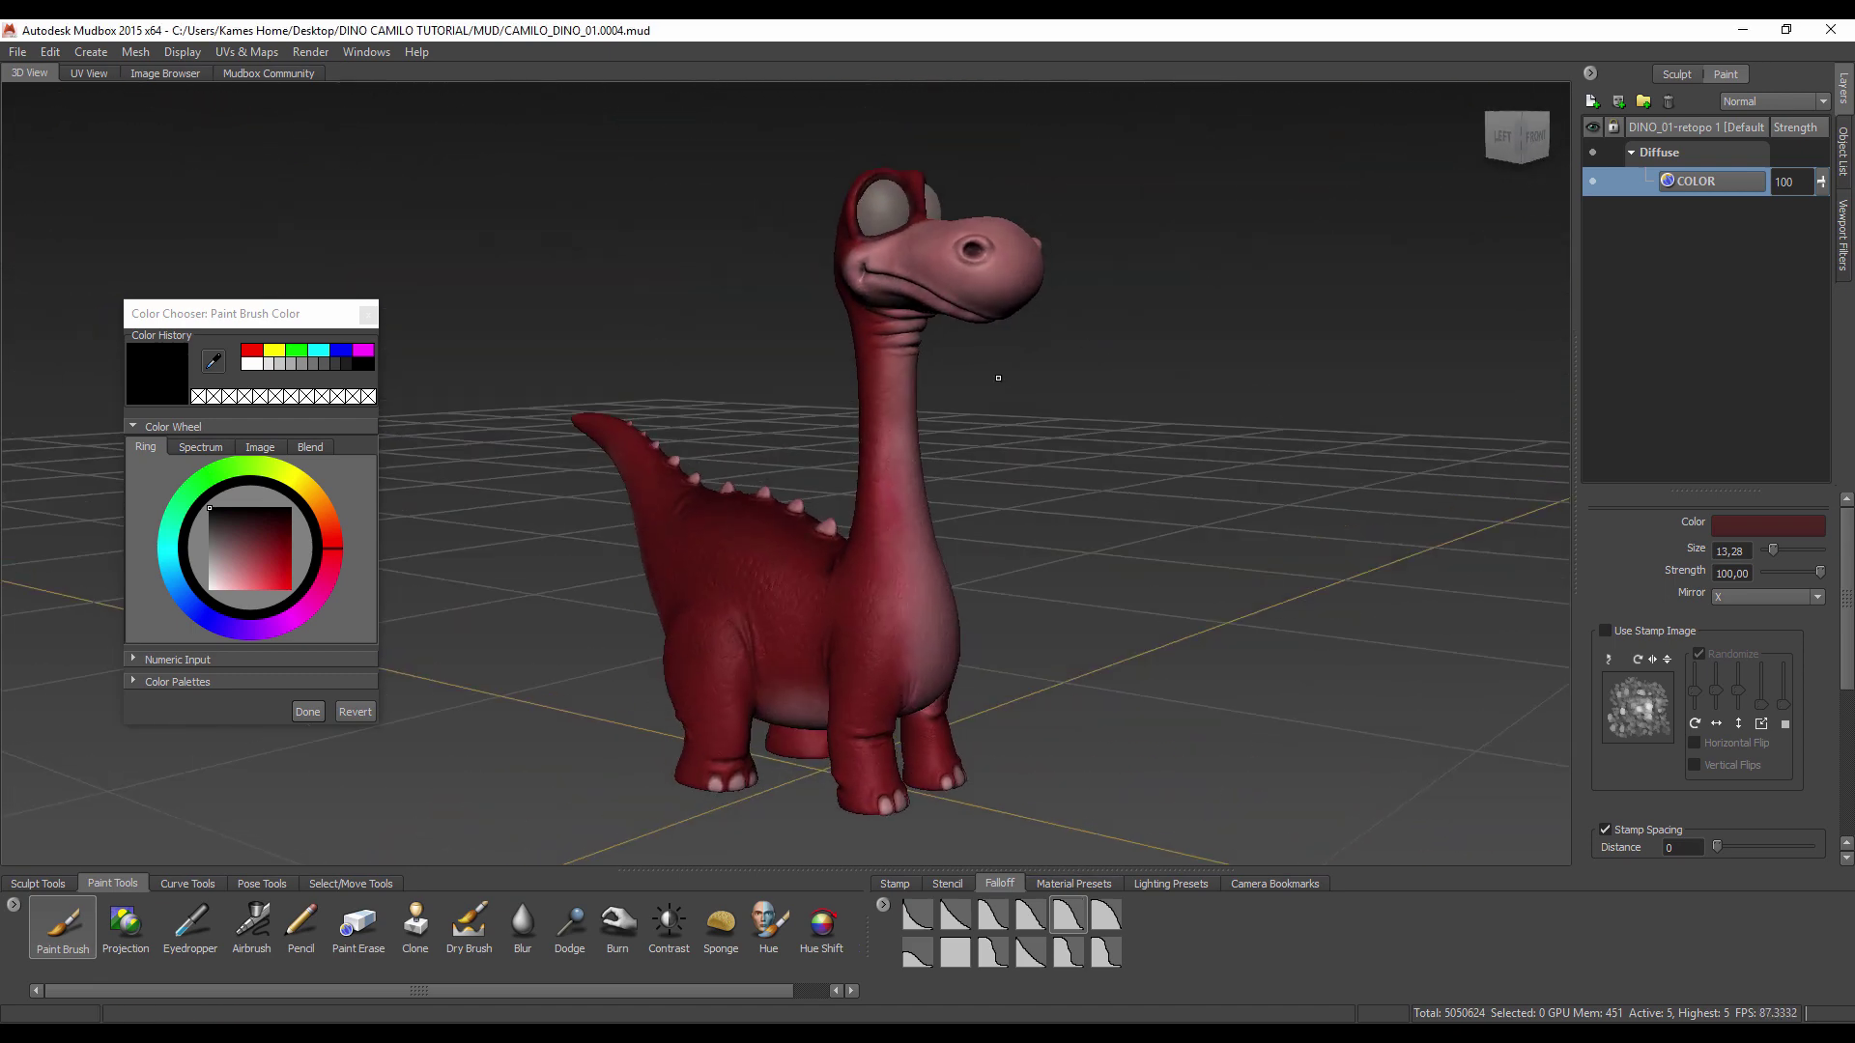
pyautogui.moveTo(1024, 415)
pyautogui.keyDown('alt'); pyautogui.mouseDown(button='right')
pyautogui.moveTo(997, 577)
pyautogui.moveTo(959, 370)
pyautogui.mouseUp(button='right'); pyautogui.keyUp('alt')
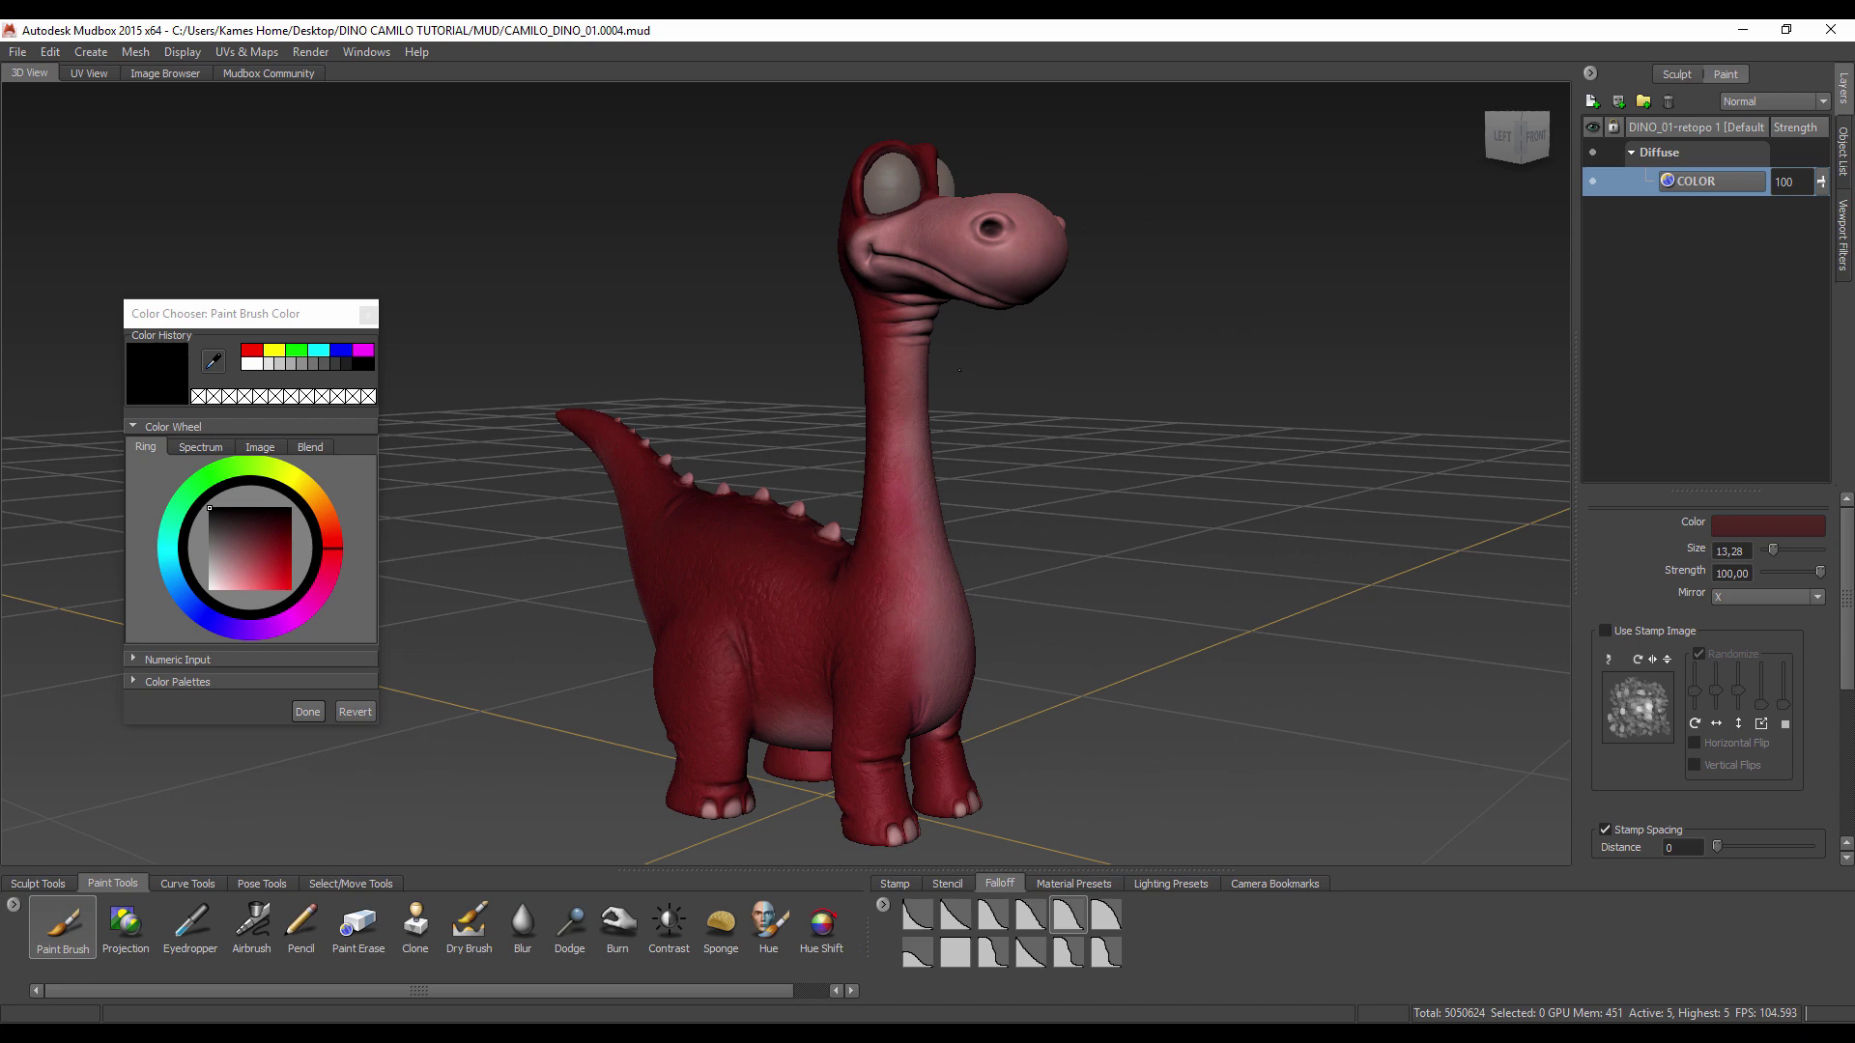
pyautogui.keyDown('alt'); pyautogui.moveTo(959, 370); pyautogui.dragTo(981, 623); pyautogui.keyUp('alt')
pyautogui.keyDown('alt'); pyautogui.moveTo(980, 623); pyautogui.dragTo(816, 336, button='right'); pyautogui.keyUp('alt')
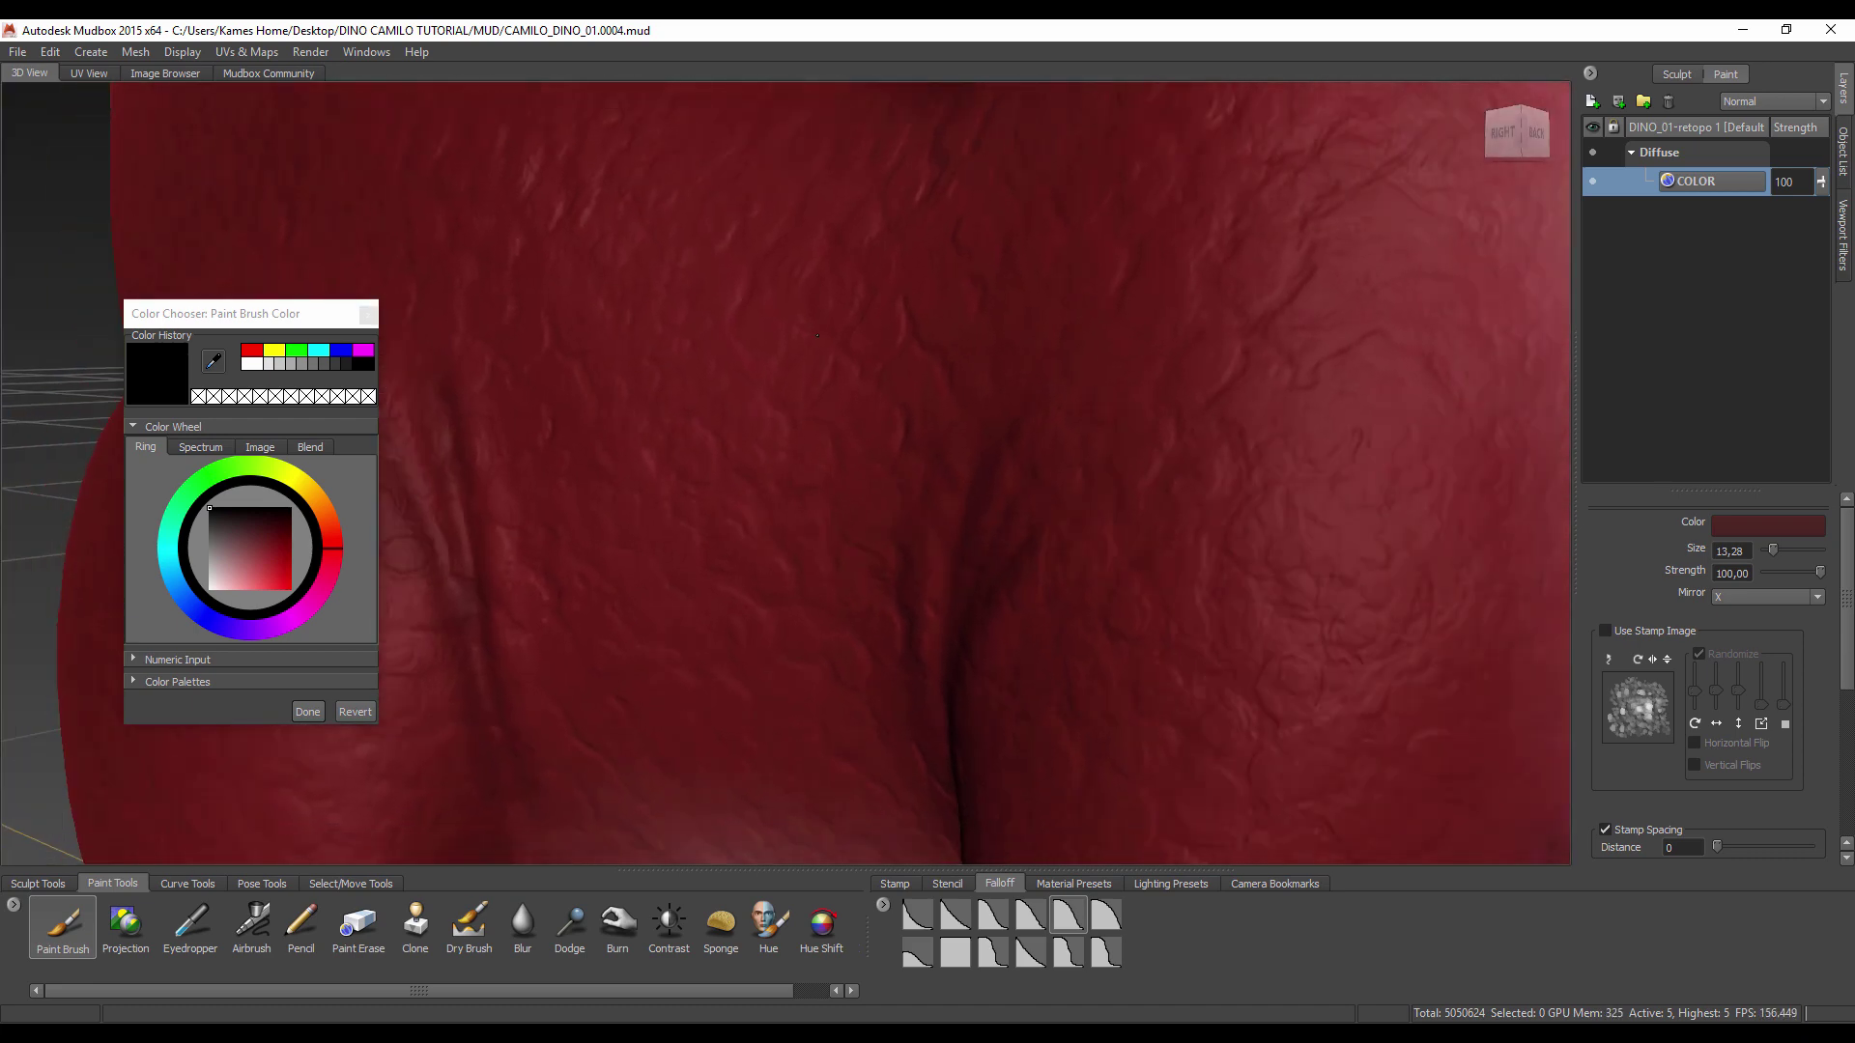
pyautogui.moveTo(816, 336)
pyautogui.keyDown('alt'); pyautogui.mouseDown()
pyautogui.moveTo(1087, 547)
pyautogui.moveTo(1345, 184)
pyautogui.mouseUp(); pyautogui.keyUp('alt')
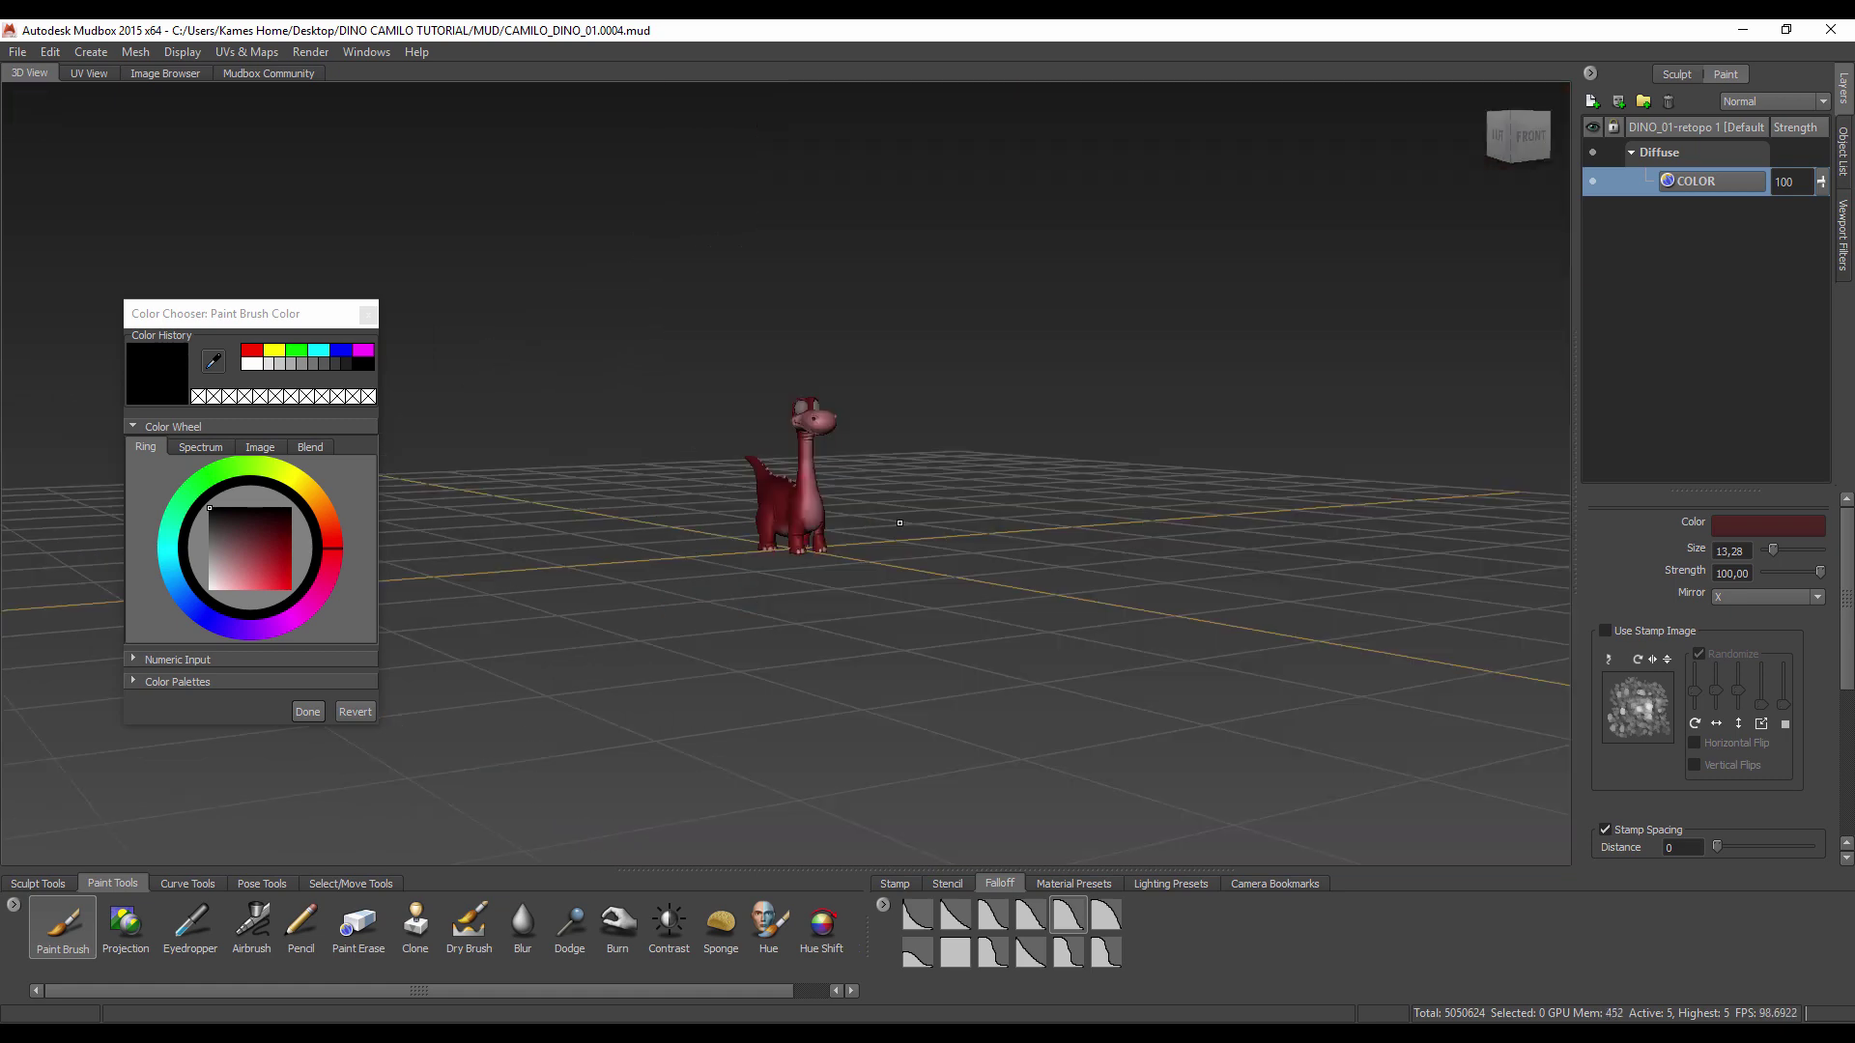
pyautogui.moveTo(900, 523)
pyautogui.keyDown('alt'); pyautogui.mouseDown()
pyautogui.moveTo(1000, 541)
pyautogui.moveTo(486, 542)
pyautogui.moveTo(1086, 517)
pyautogui.moveTo(646, 503)
pyautogui.moveTo(812, 510)
pyautogui.mouseUp(); pyautogui.keyUp('alt')
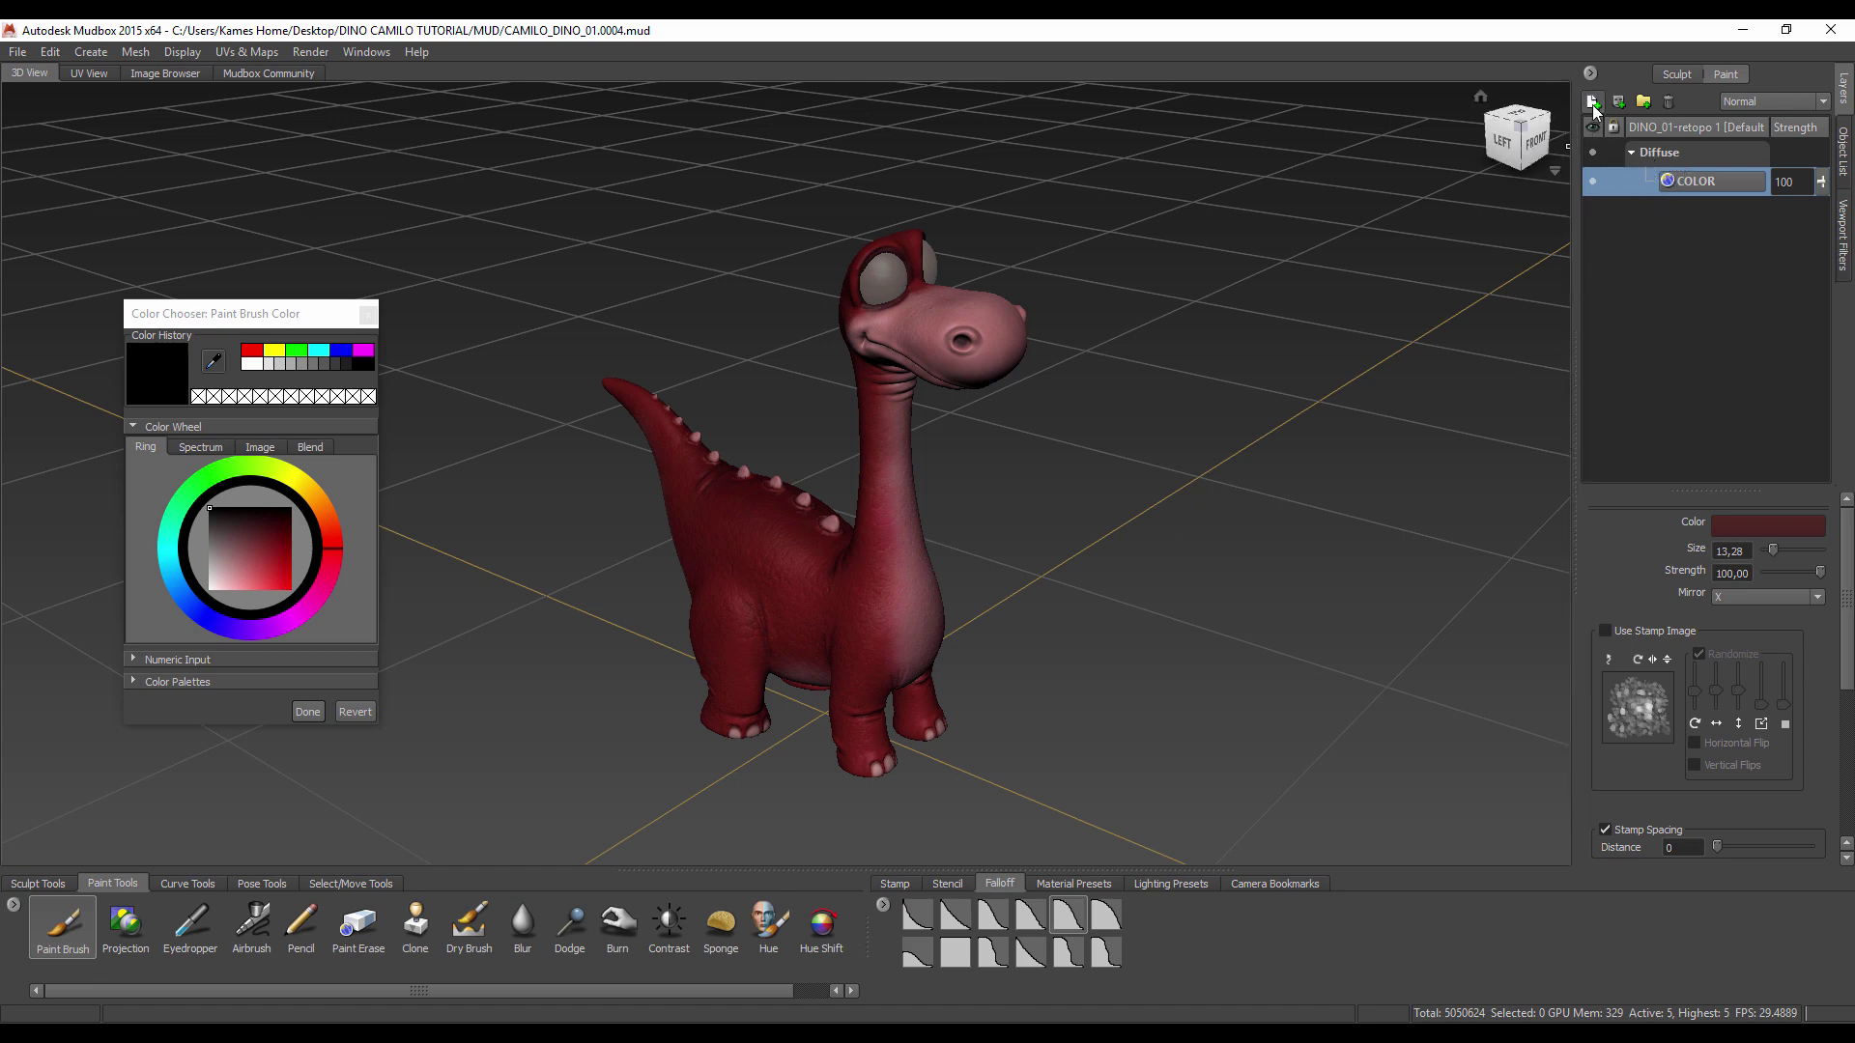
# Step: Create a new Diffuse paint layer named 'COLOR 2'
pyautogui.click(1593, 103)
pyautogui.moveTo(951, 431); pyautogui.dragTo(1406, 224)
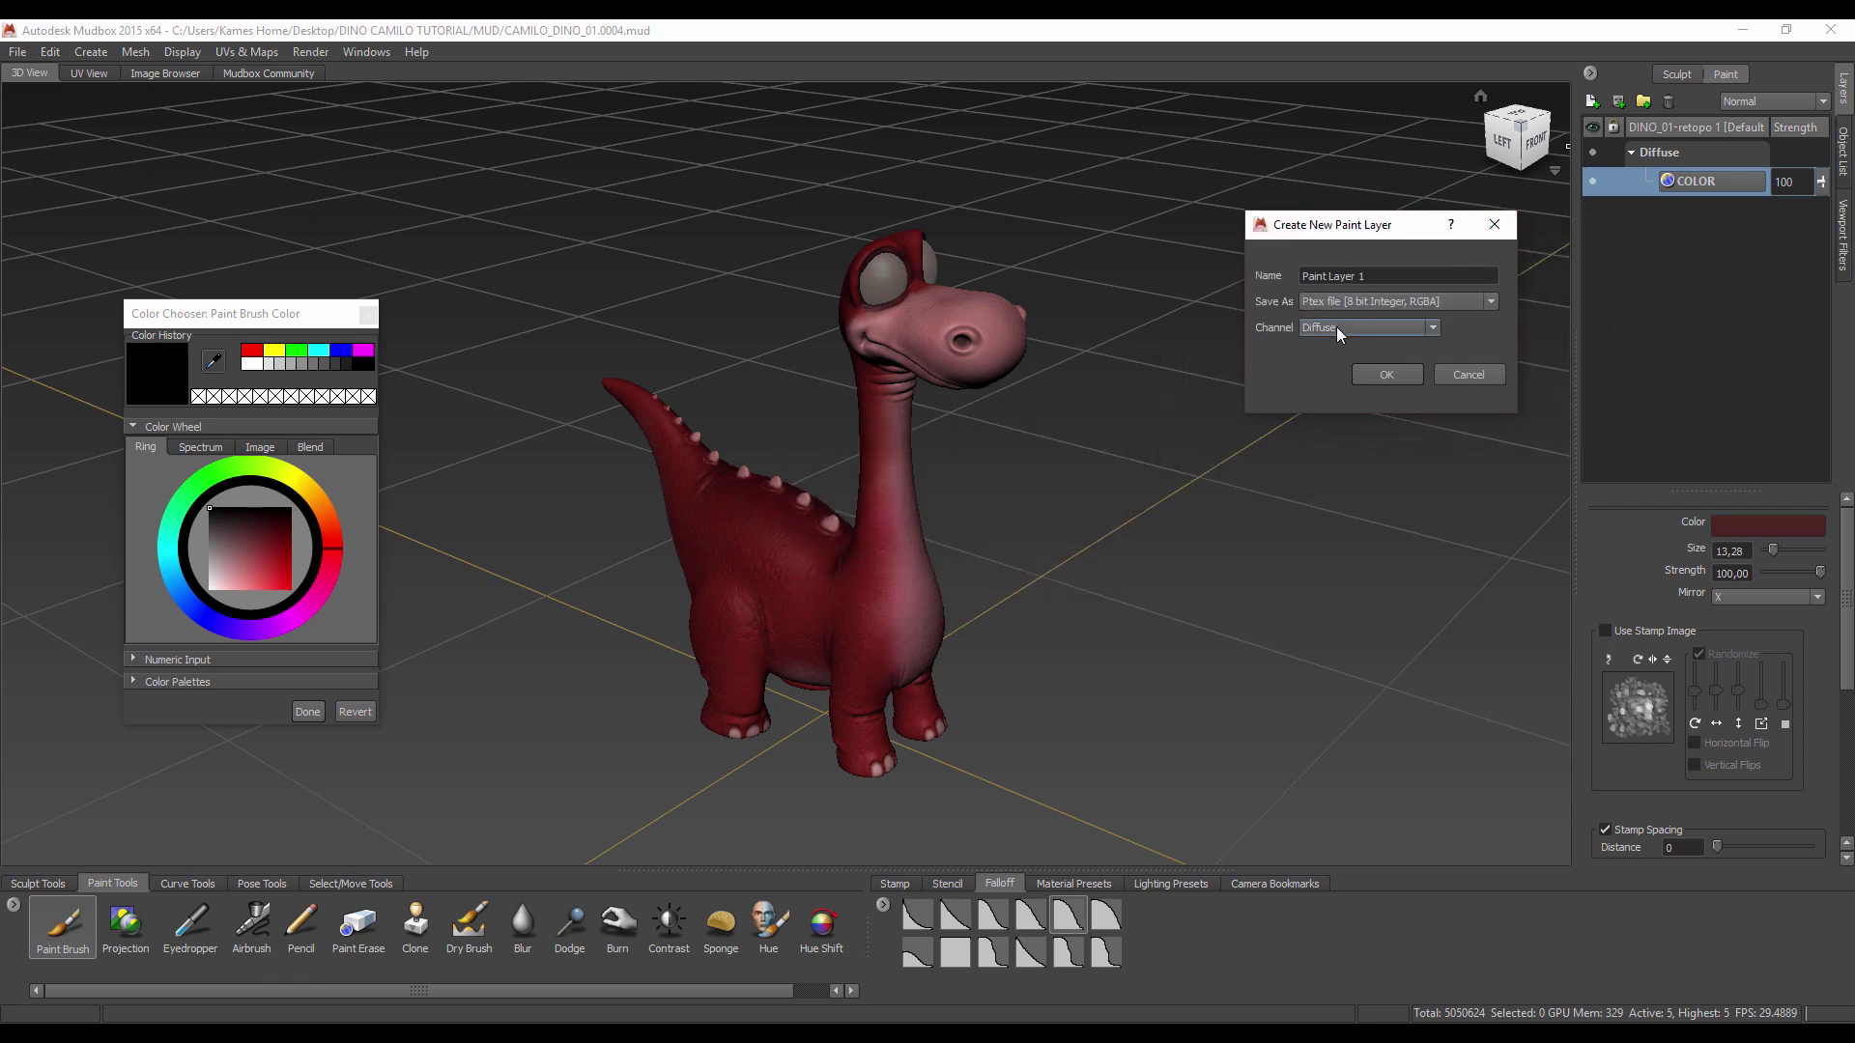
pyautogui.click(1348, 270)
pyautogui.tripleClick(1348, 273)
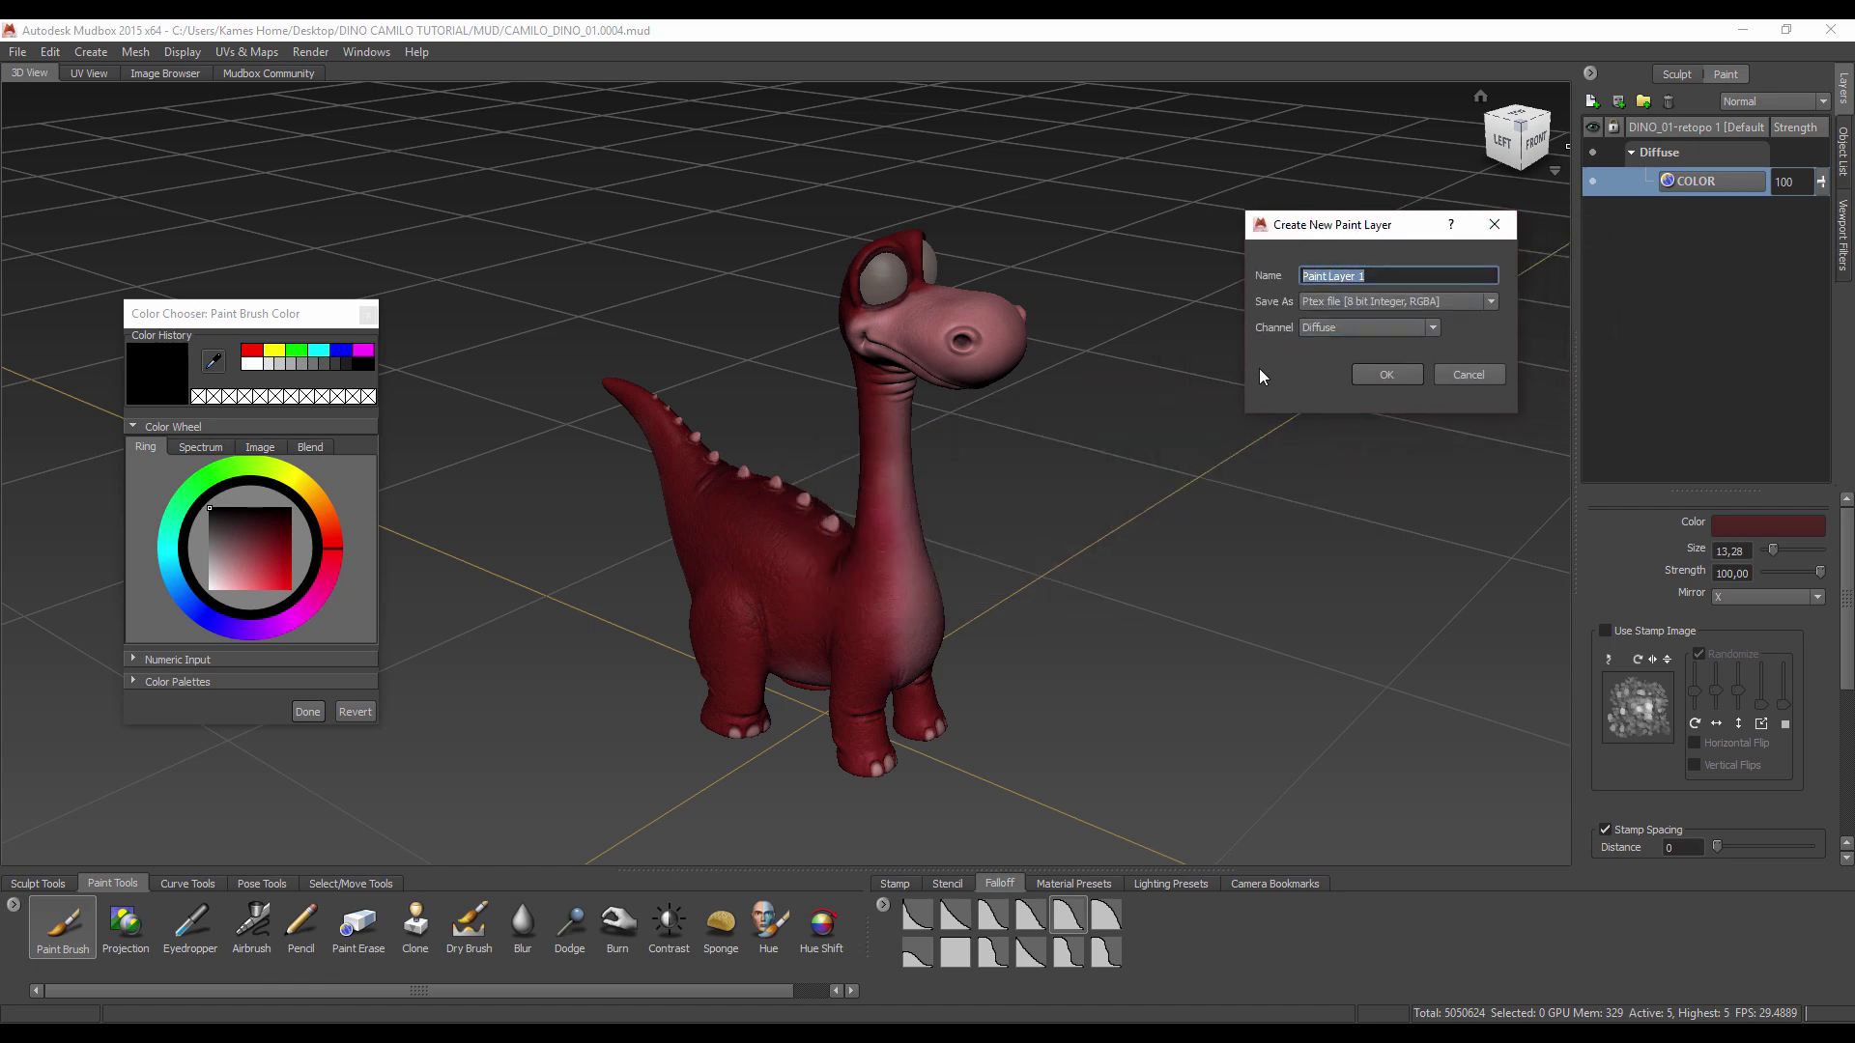
pyautogui.write('color')
pyautogui.press('BackSpace')
pyautogui.press('BackSpace')
pyautogui.press('BackSpace')
pyautogui.write('CO')
pyautogui.write('LOR ')
pyautogui.write('2')
pyautogui.click(1391, 374)
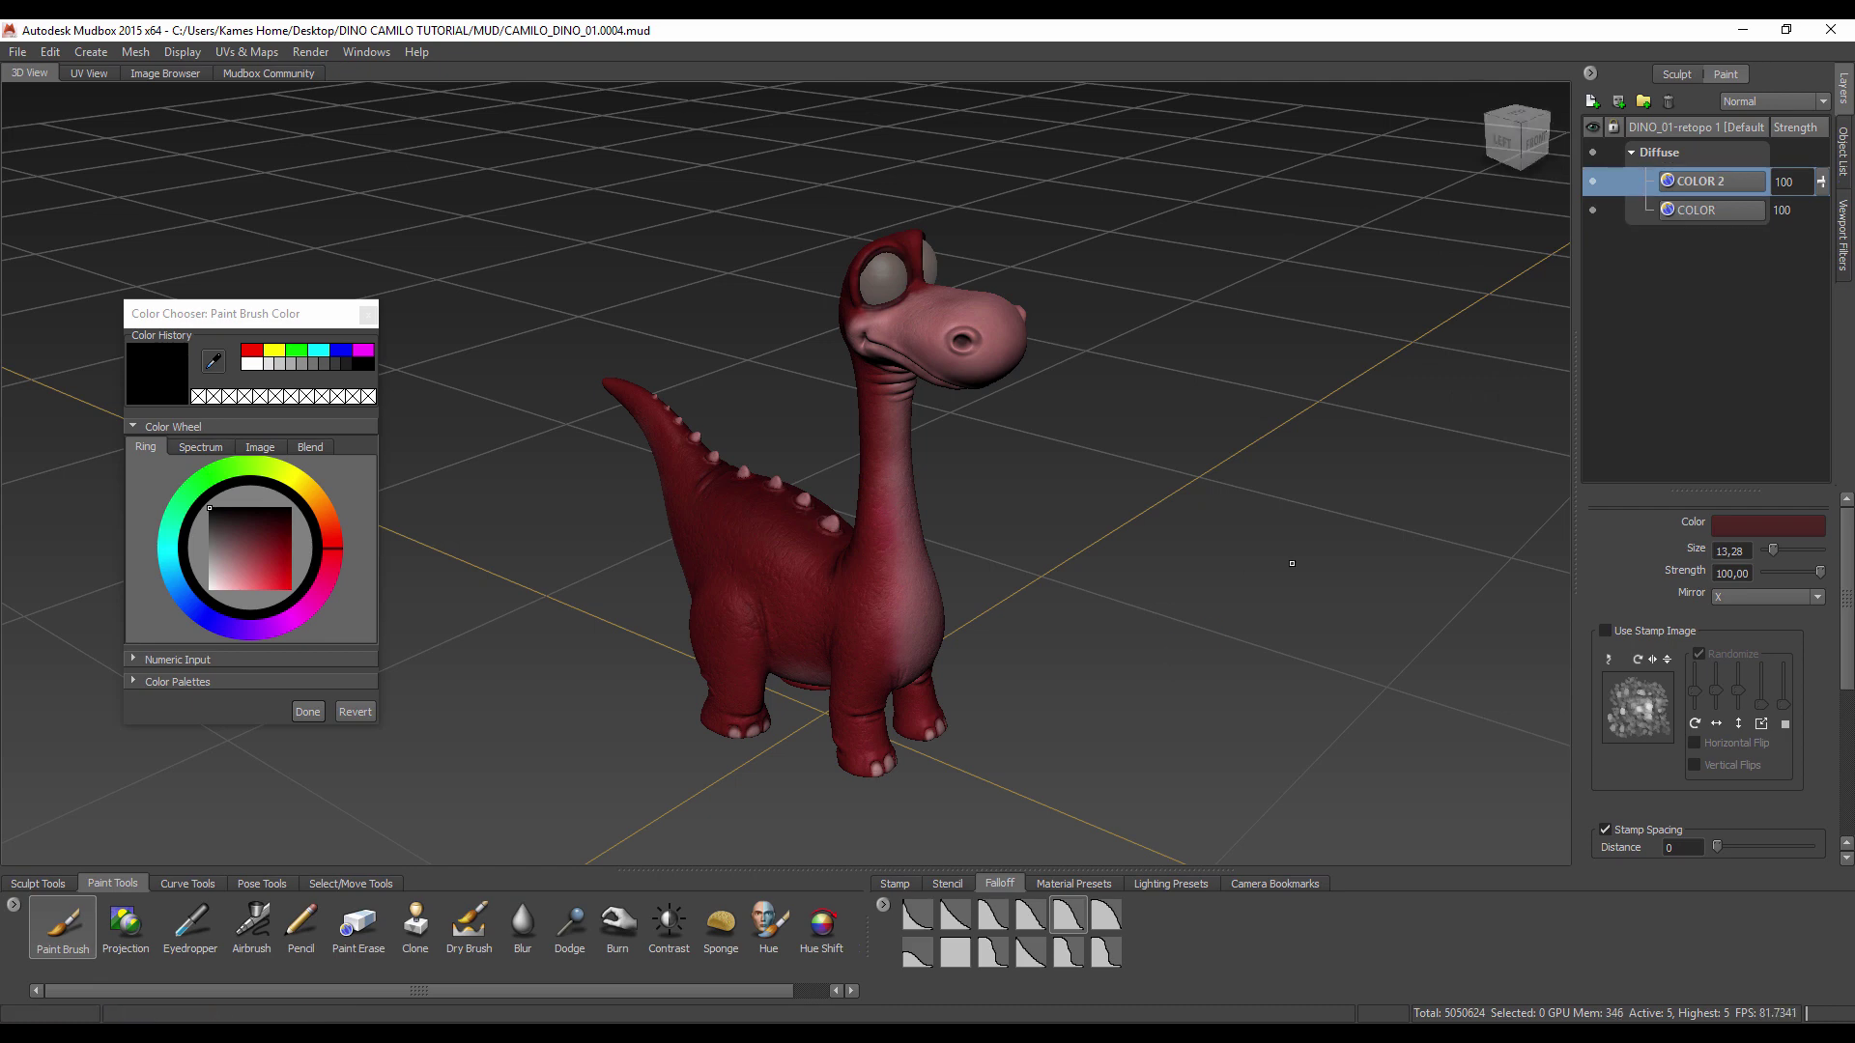
# Step: Test fading the COLOR layer's opacity, then restore it to 100
pyautogui.moveTo(1493, 379)
pyautogui.keyDown('alt'); pyautogui.mouseDown()
pyautogui.moveTo(1817, 217)
pyautogui.moveTo(1824, 290)
pyautogui.mouseUp(); pyautogui.keyUp('alt')
pyautogui.click(1817, 217)
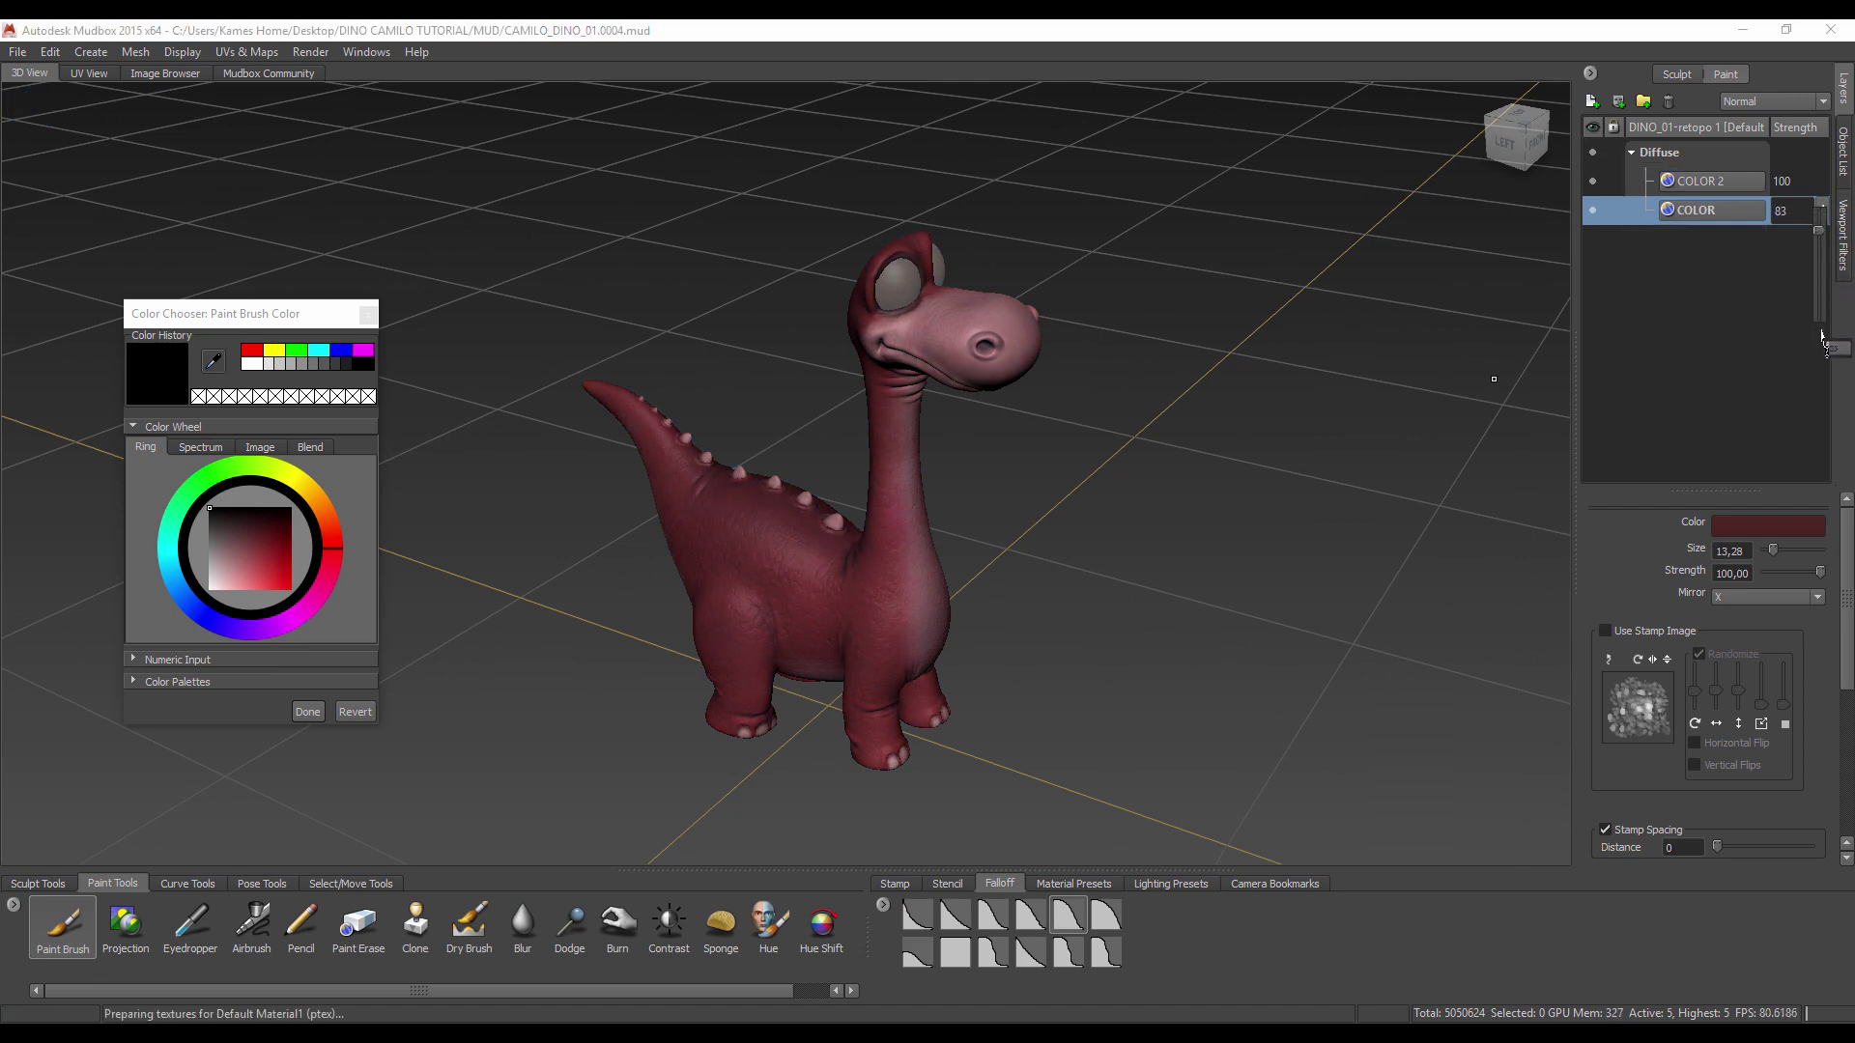
pyautogui.moveTo(1819, 230)
pyautogui.mouseDown()
pyautogui.moveTo(1821, 322)
pyautogui.moveTo(1819, 208)
pyautogui.mouseUp()
pyautogui.click(1692, 185)
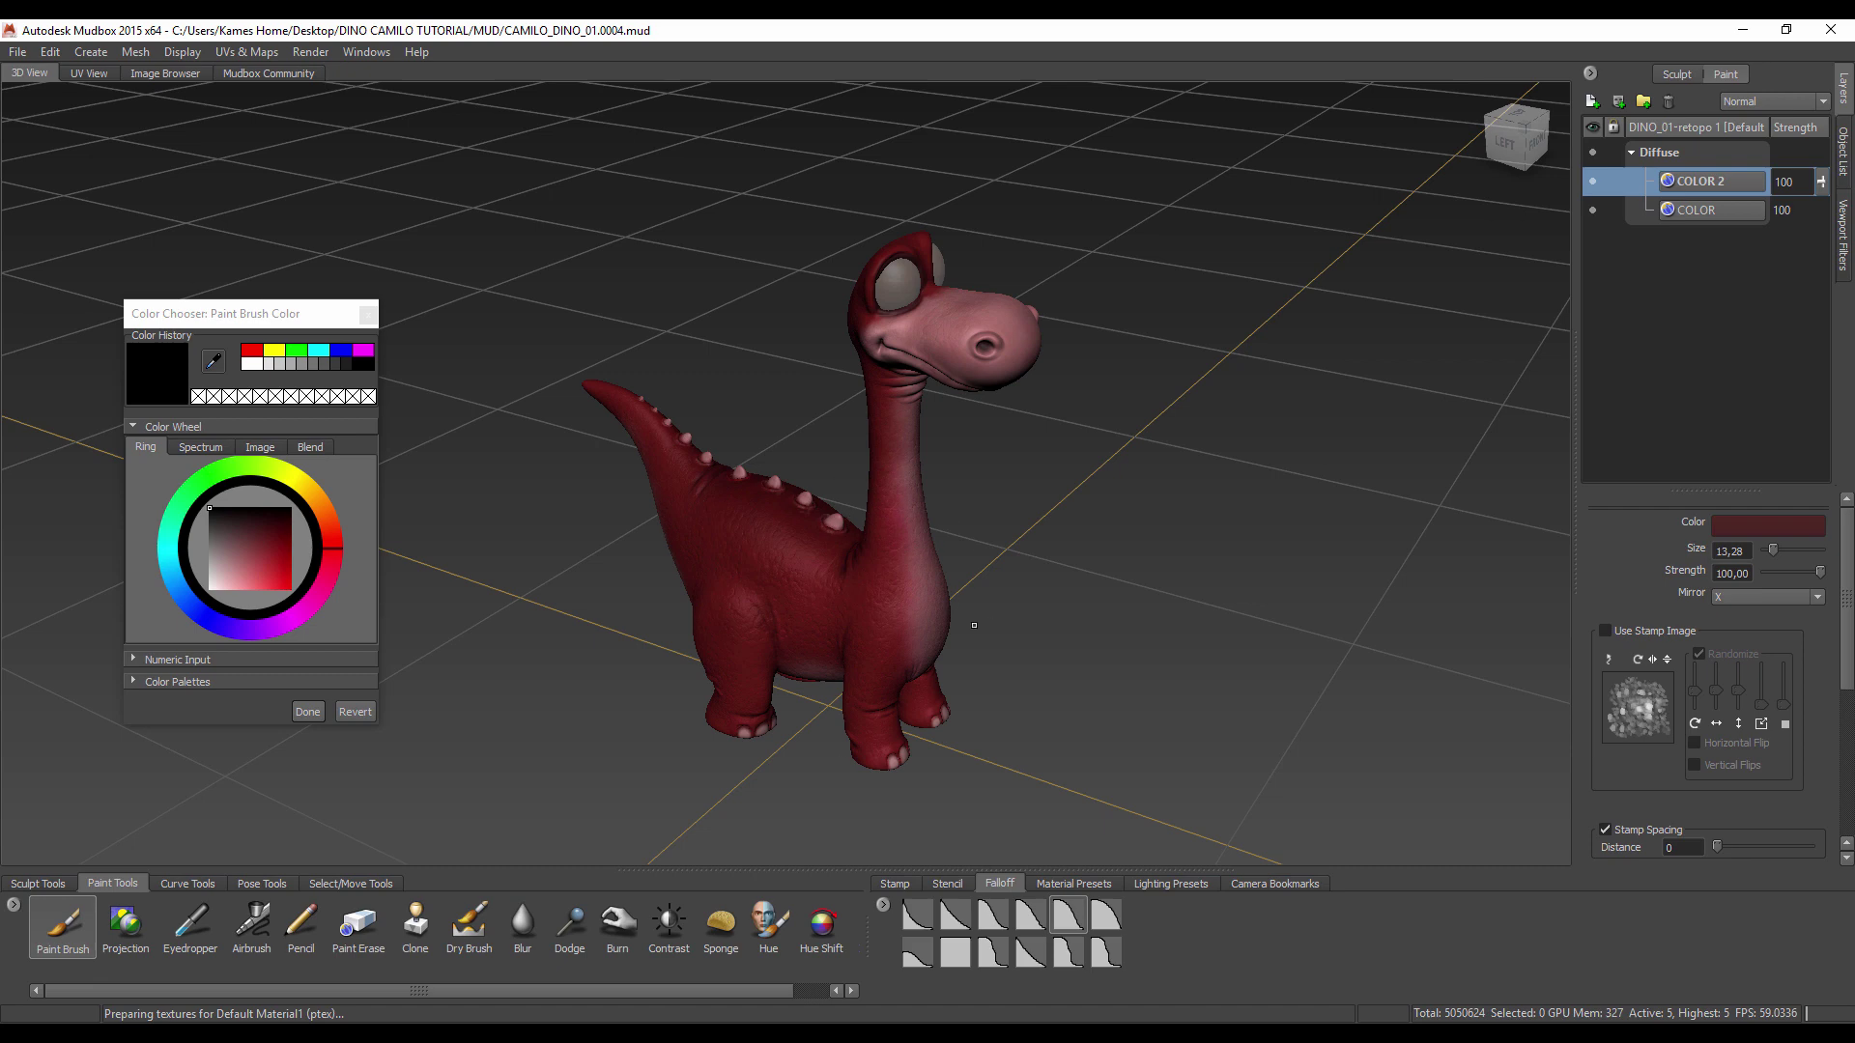
# Step: Draw dark Pencil test lines on the dinosaur's side and back, undoing one
pyautogui.click(304, 929)
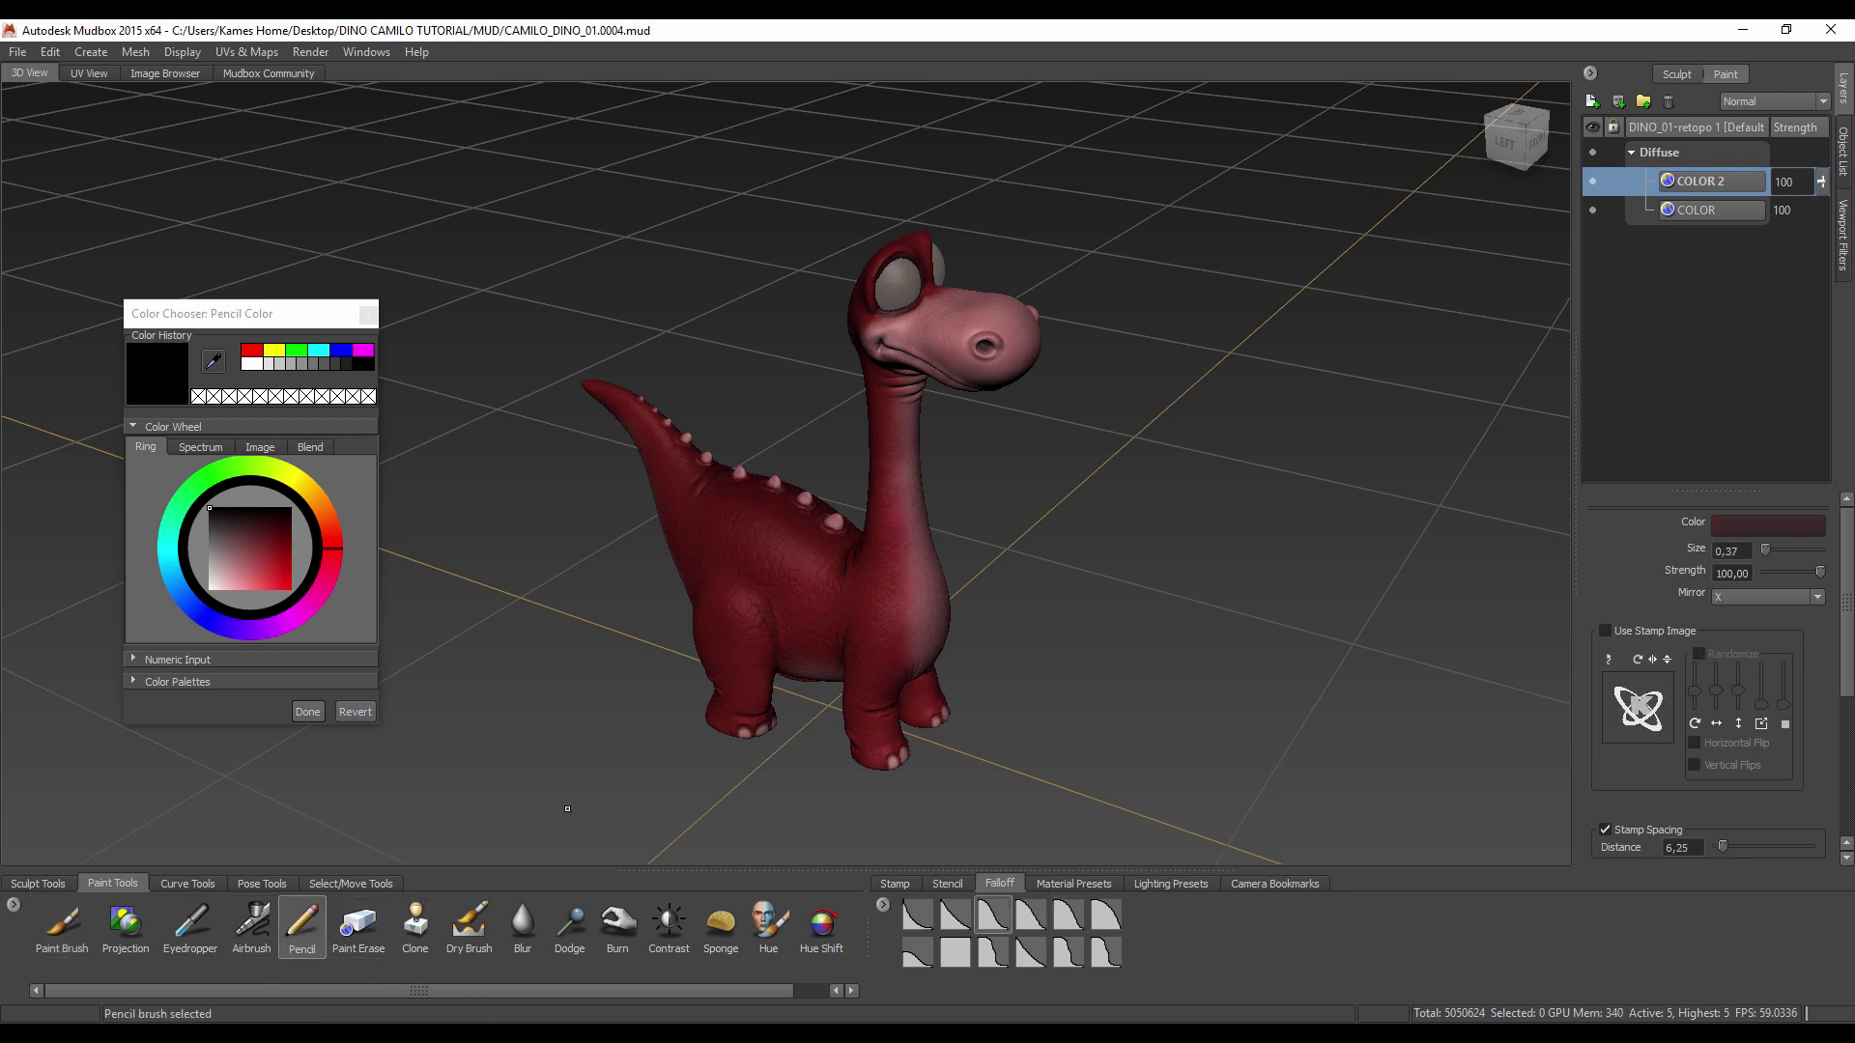
pyautogui.scroll(1, 917, 488)
pyautogui.scroll(3, 917, 488)
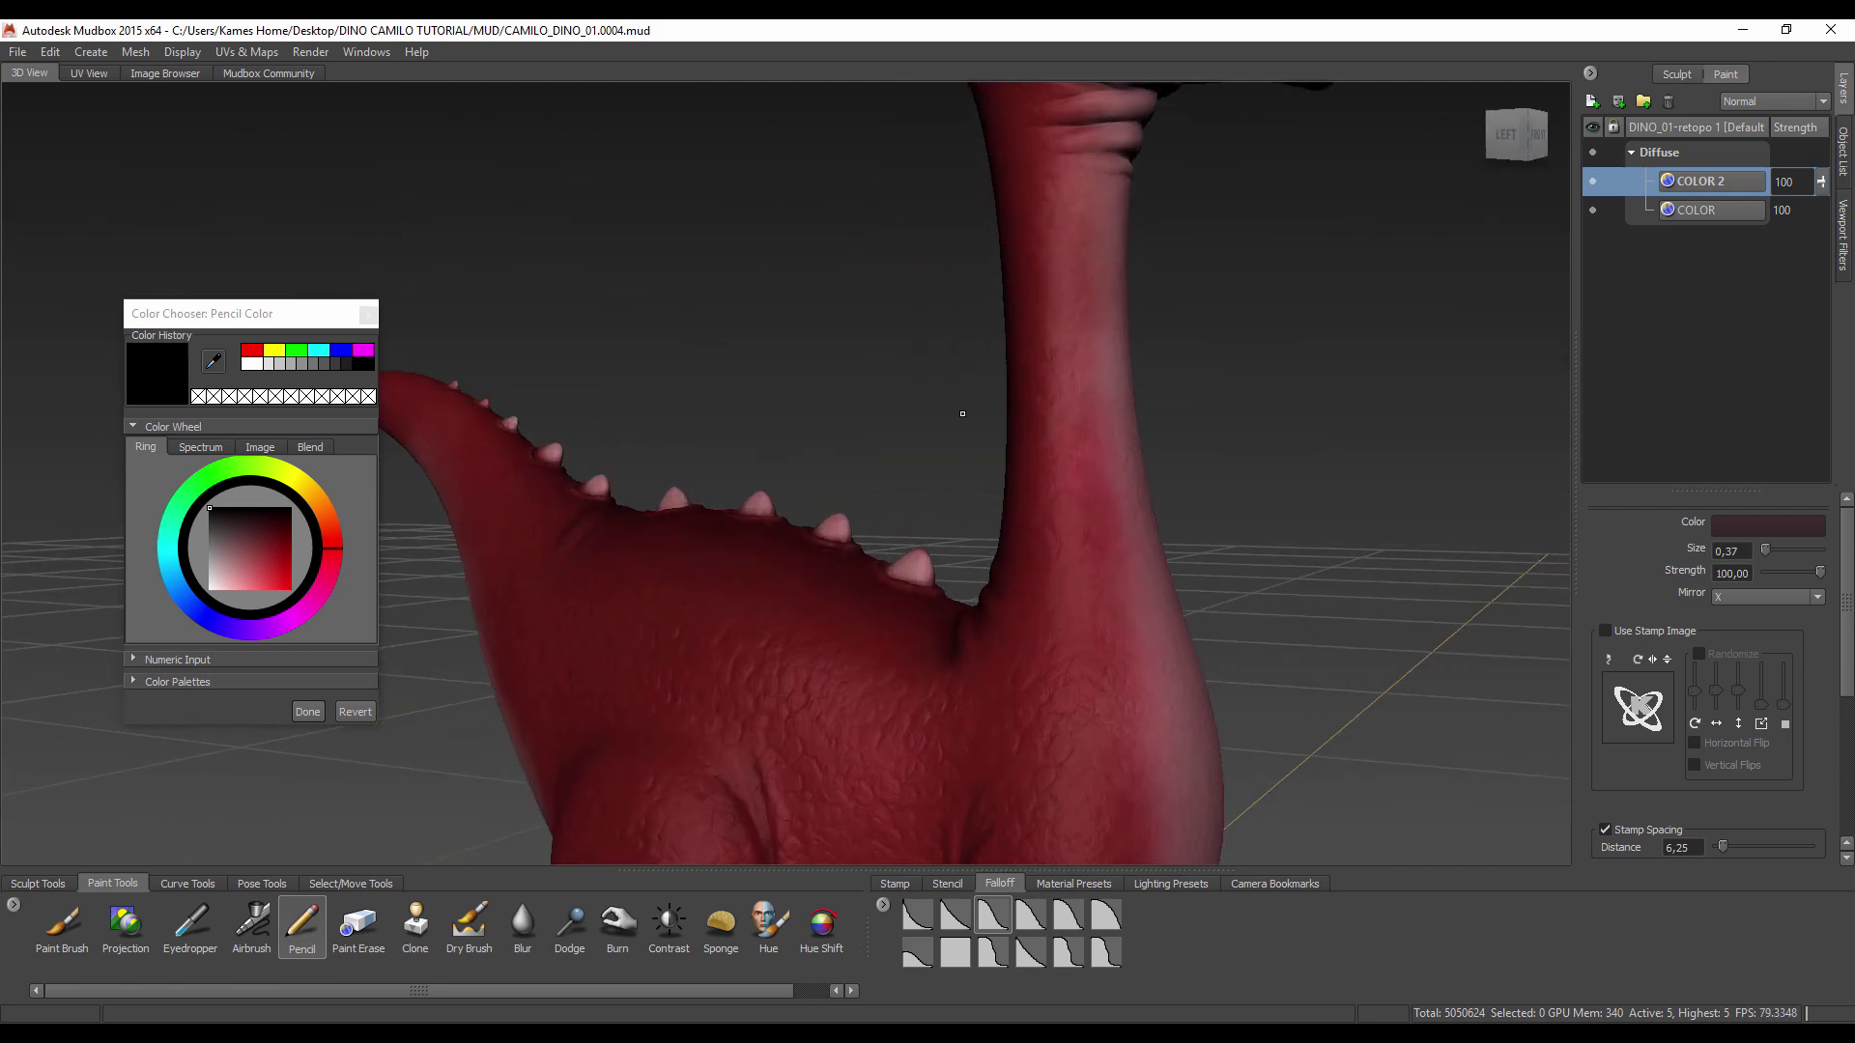
pyautogui.keyDown('alt'); pyautogui.moveTo(944, 406); pyautogui.dragTo(917, 340); pyautogui.keyUp('alt')
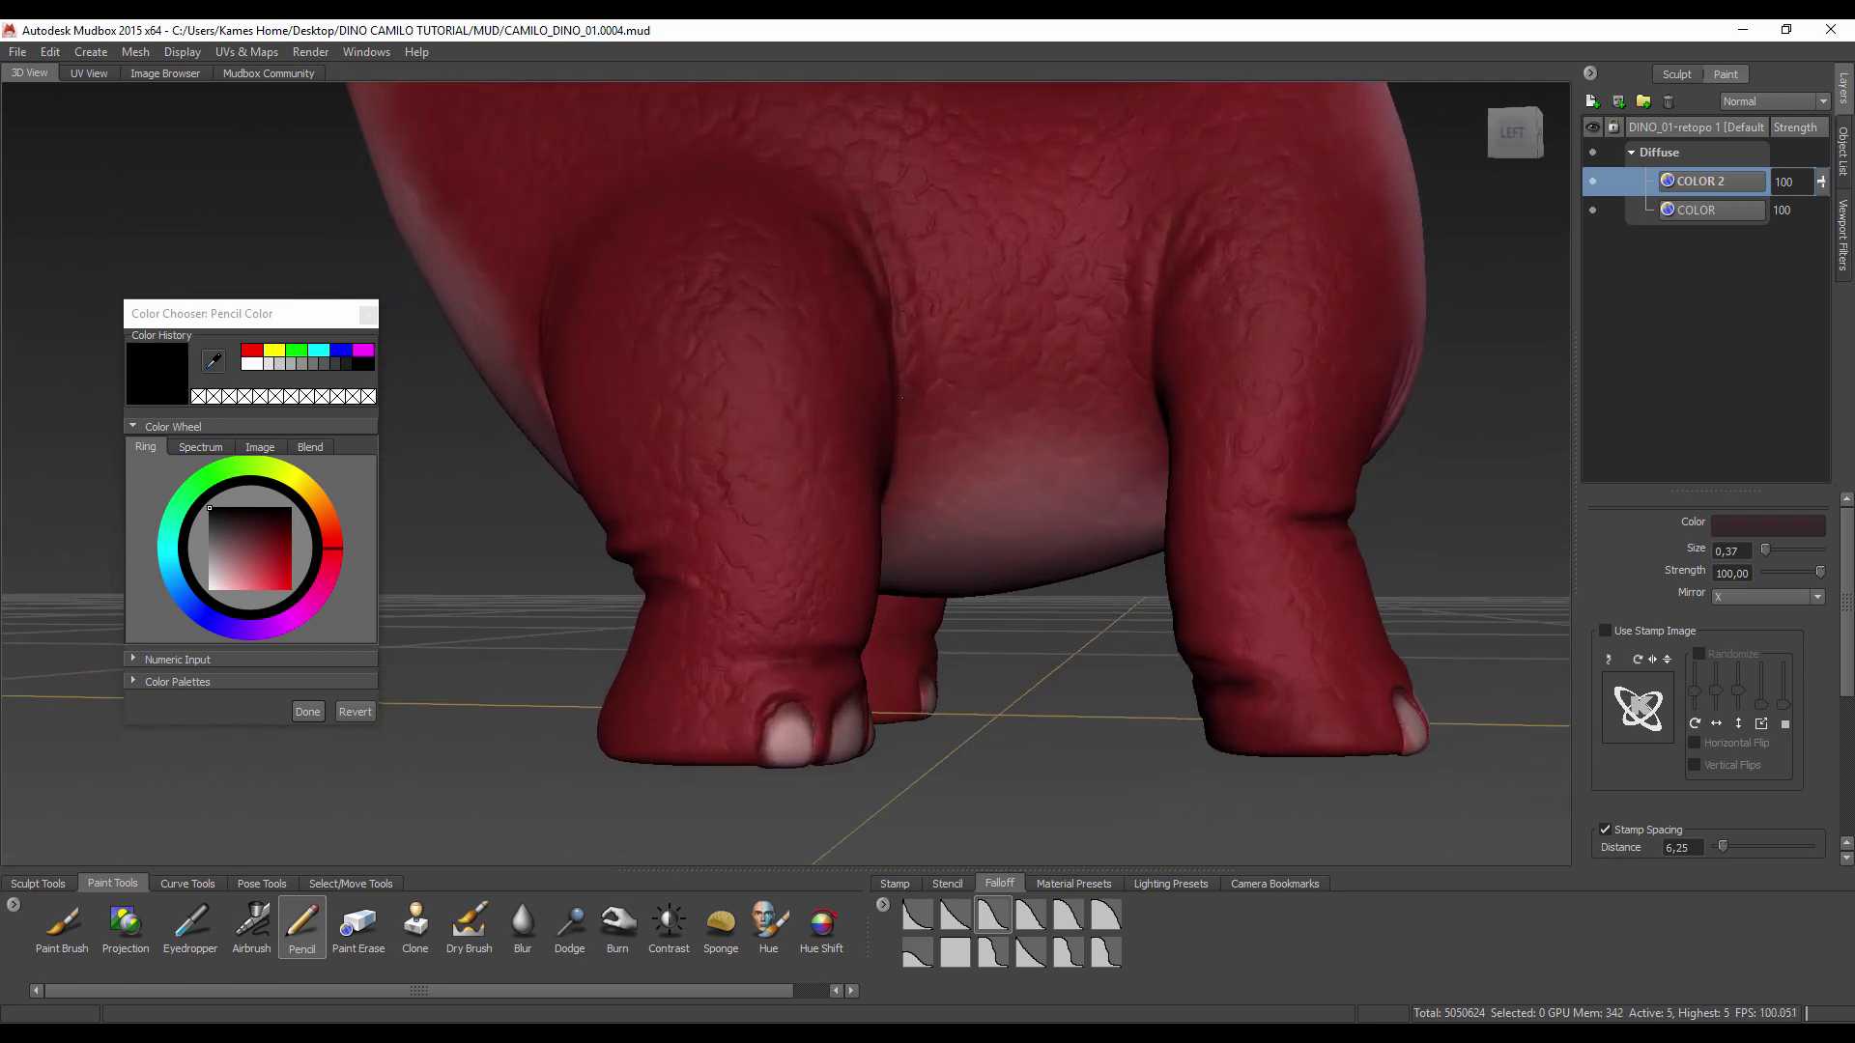
pyautogui.keyDown('alt'); pyautogui.moveTo(917, 340); pyautogui.dragTo(977, 476, button='middle'); pyautogui.keyUp('alt')
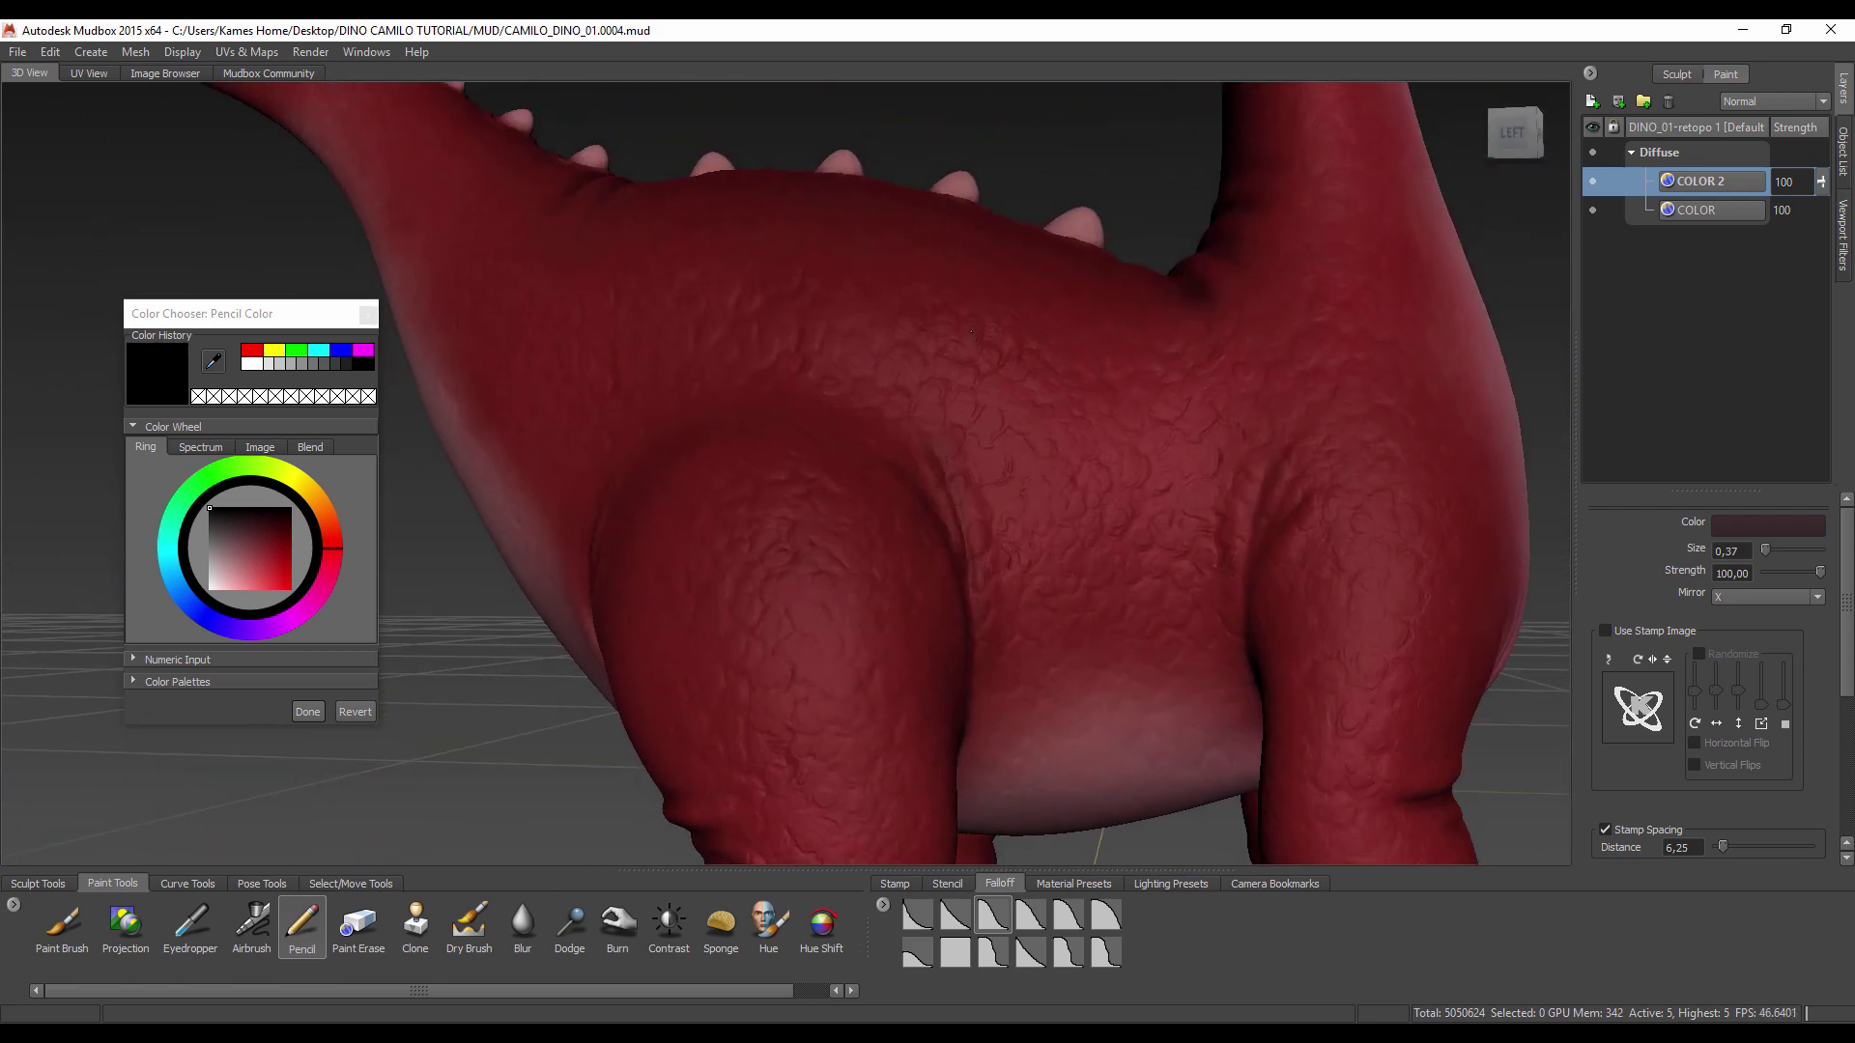
pyautogui.keyDown('alt'); pyautogui.moveTo(978, 476); pyautogui.dragTo(956, 541); pyautogui.keyUp('alt')
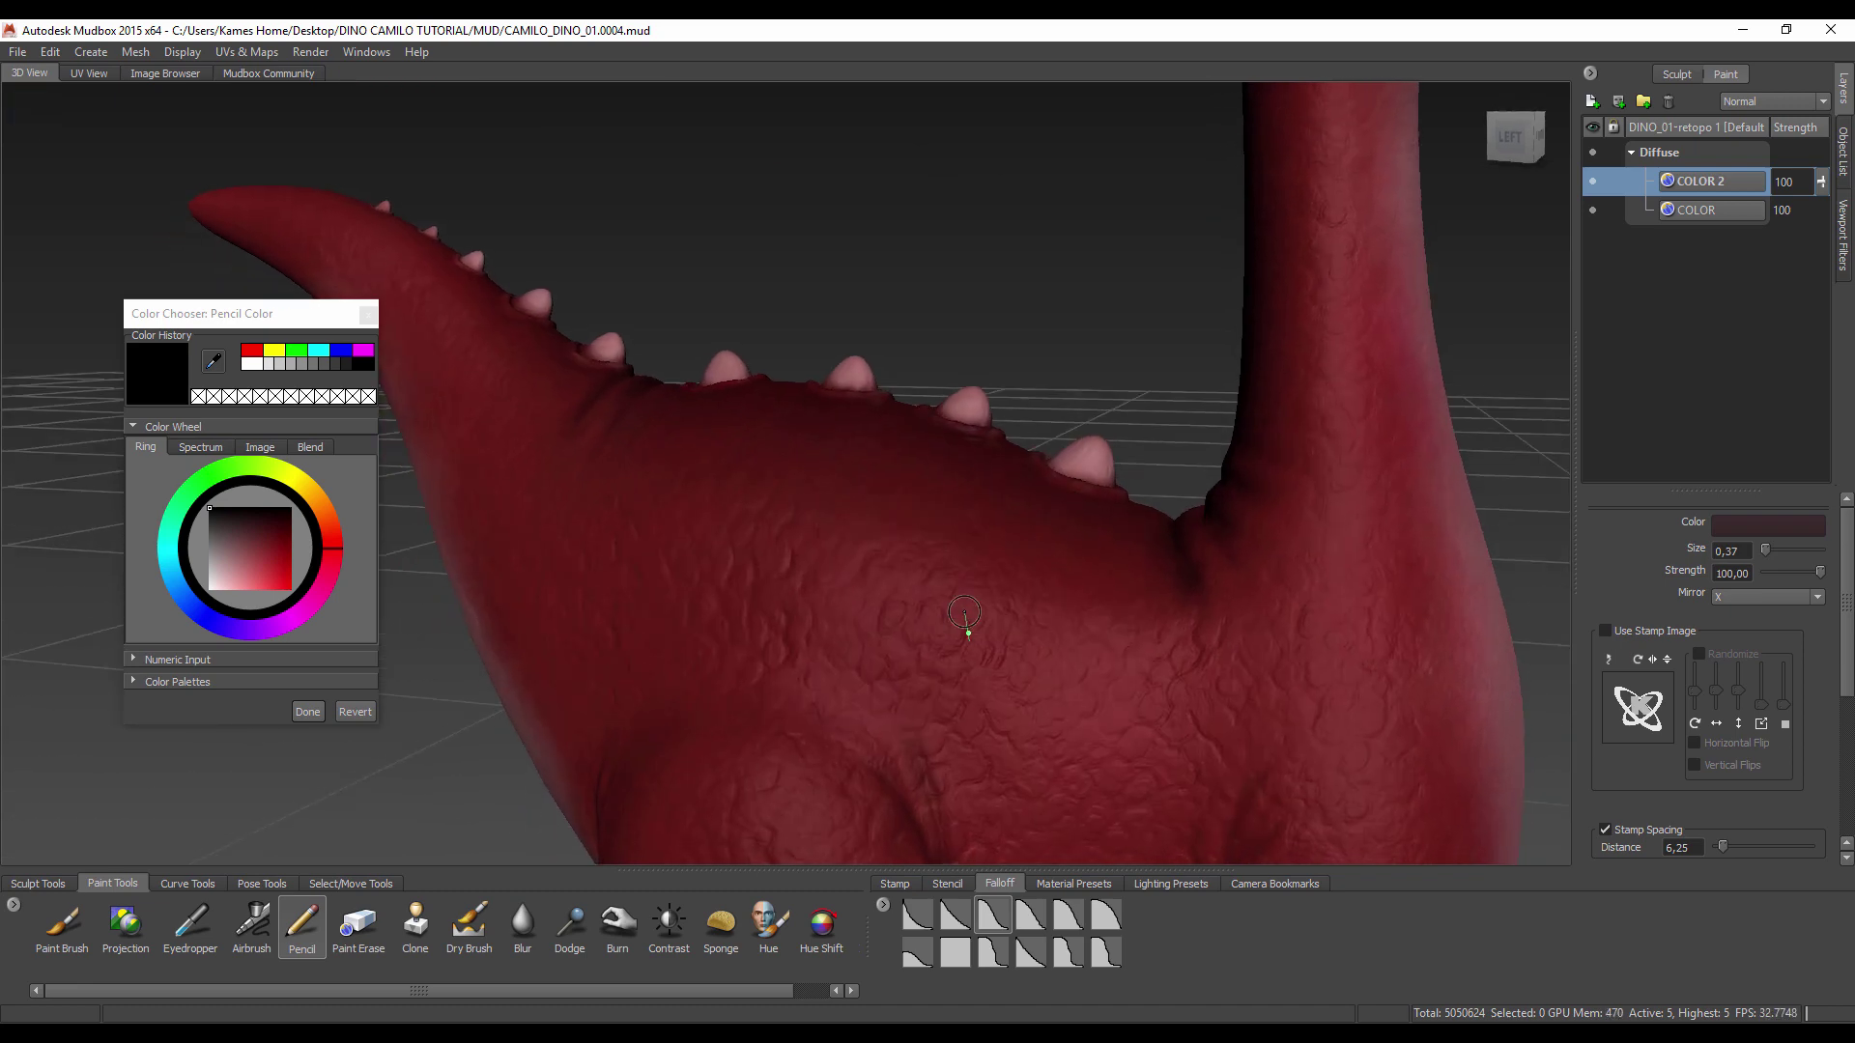
pyautogui.moveTo(956, 663); pyautogui.dragTo(905, 696)
pyautogui.moveTo(982, 773)
pyautogui.mouseDown()
pyautogui.moveTo(1214, 654)
pyautogui.moveTo(1391, 650)
pyautogui.moveTo(1301, 353)
pyautogui.mouseUp()
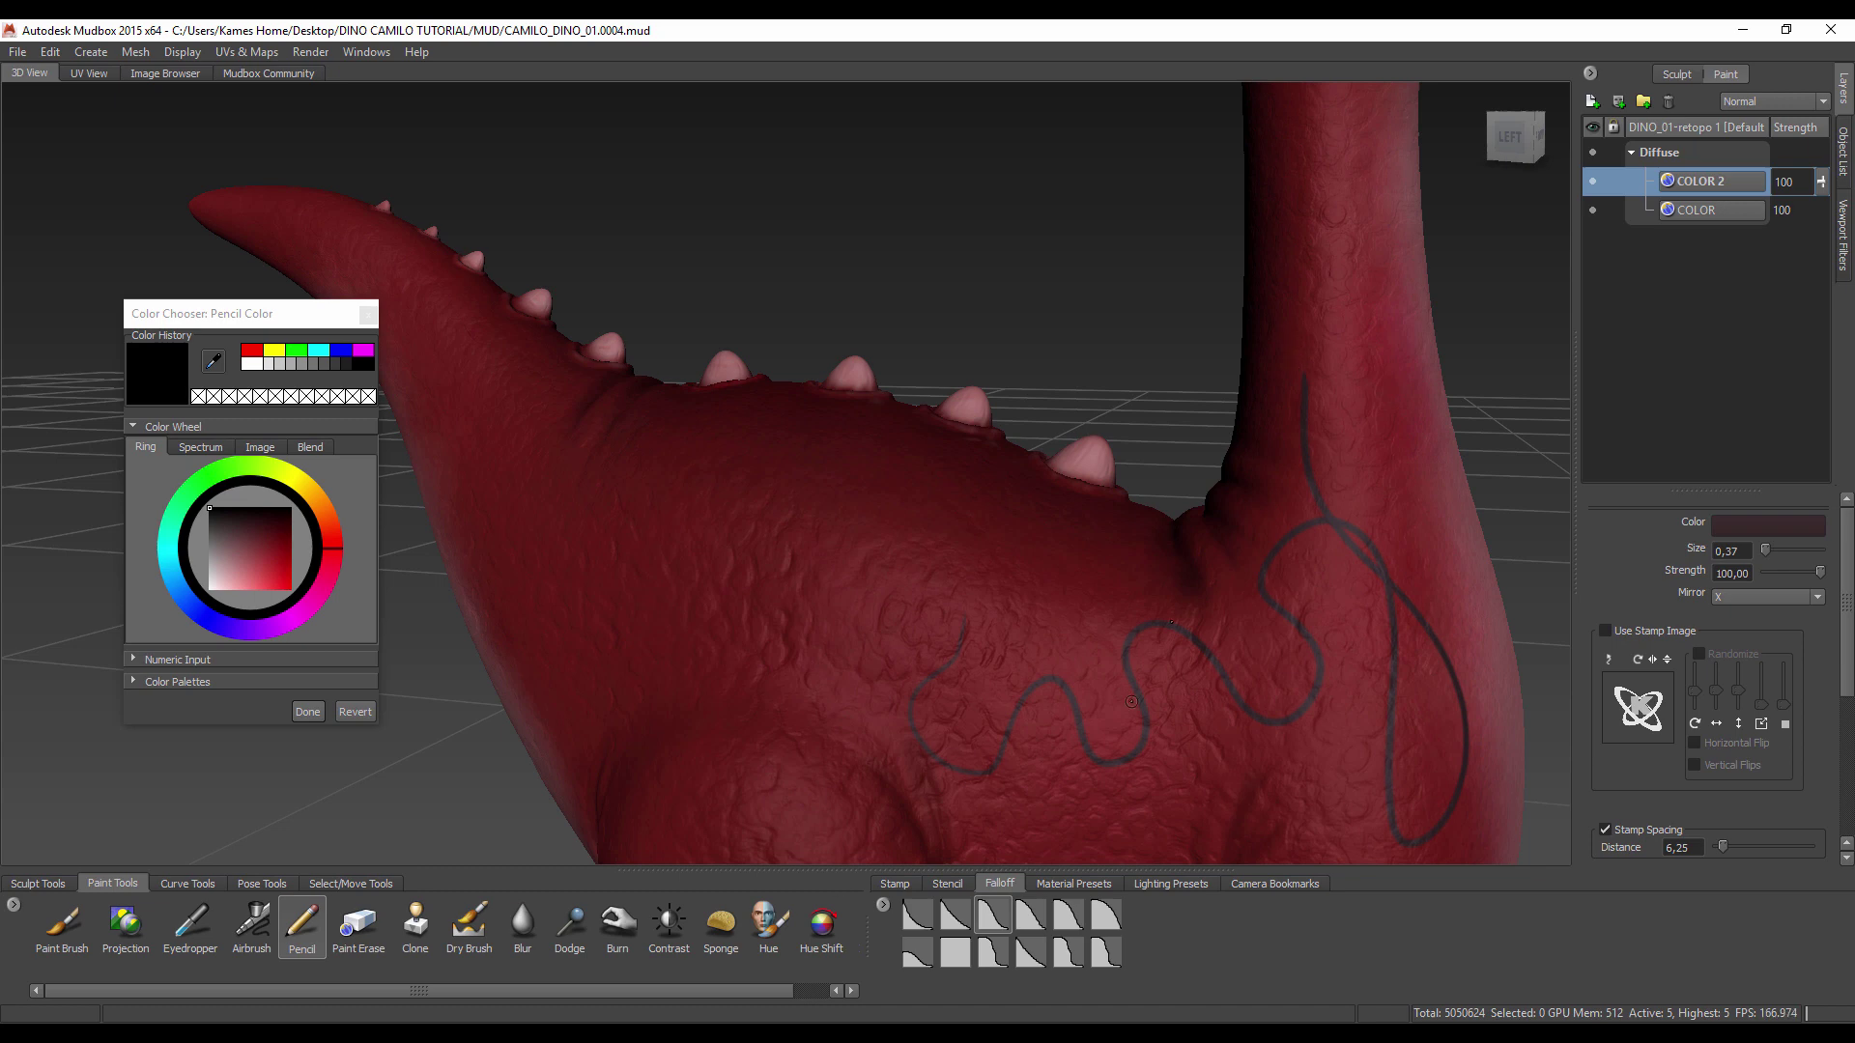
pyautogui.hotkey('ctrl', 'z')
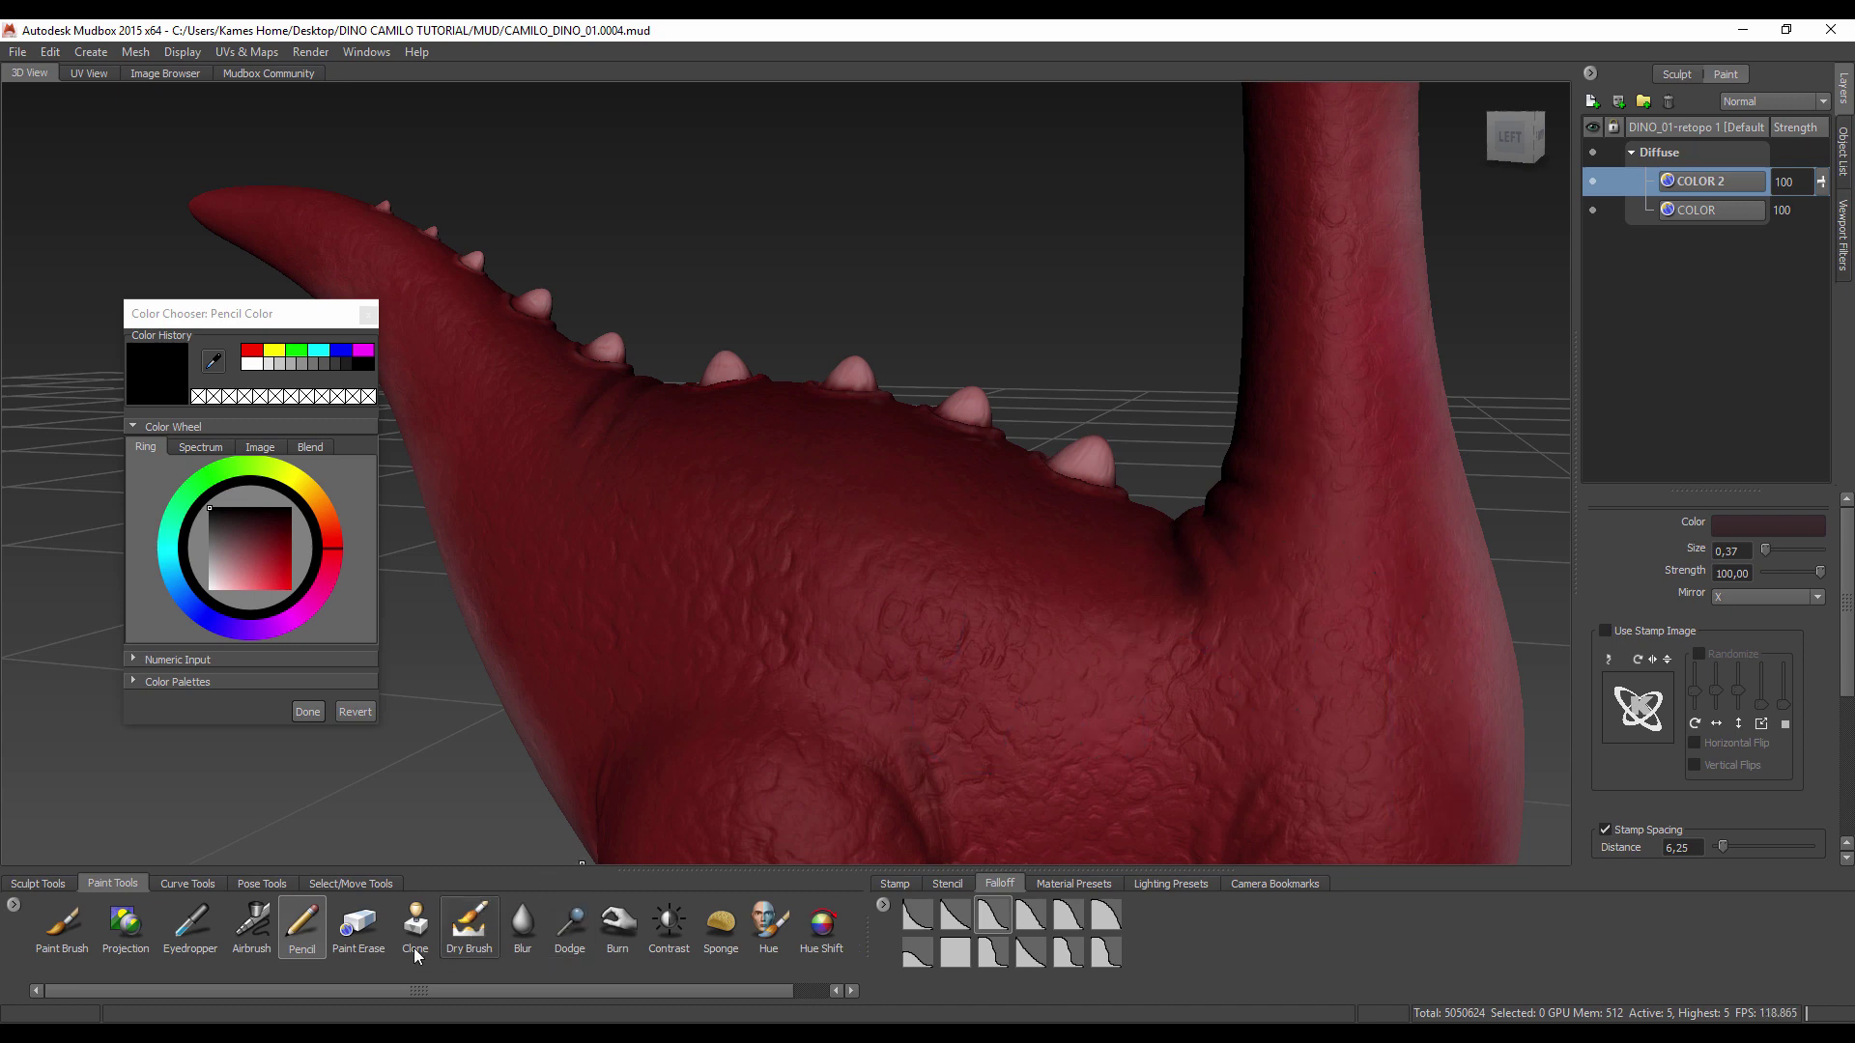
pyautogui.moveTo(763, 594)
pyautogui.mouseDown()
pyautogui.moveTo(1068, 541)
pyautogui.moveTo(1251, 661)
pyautogui.mouseUp()
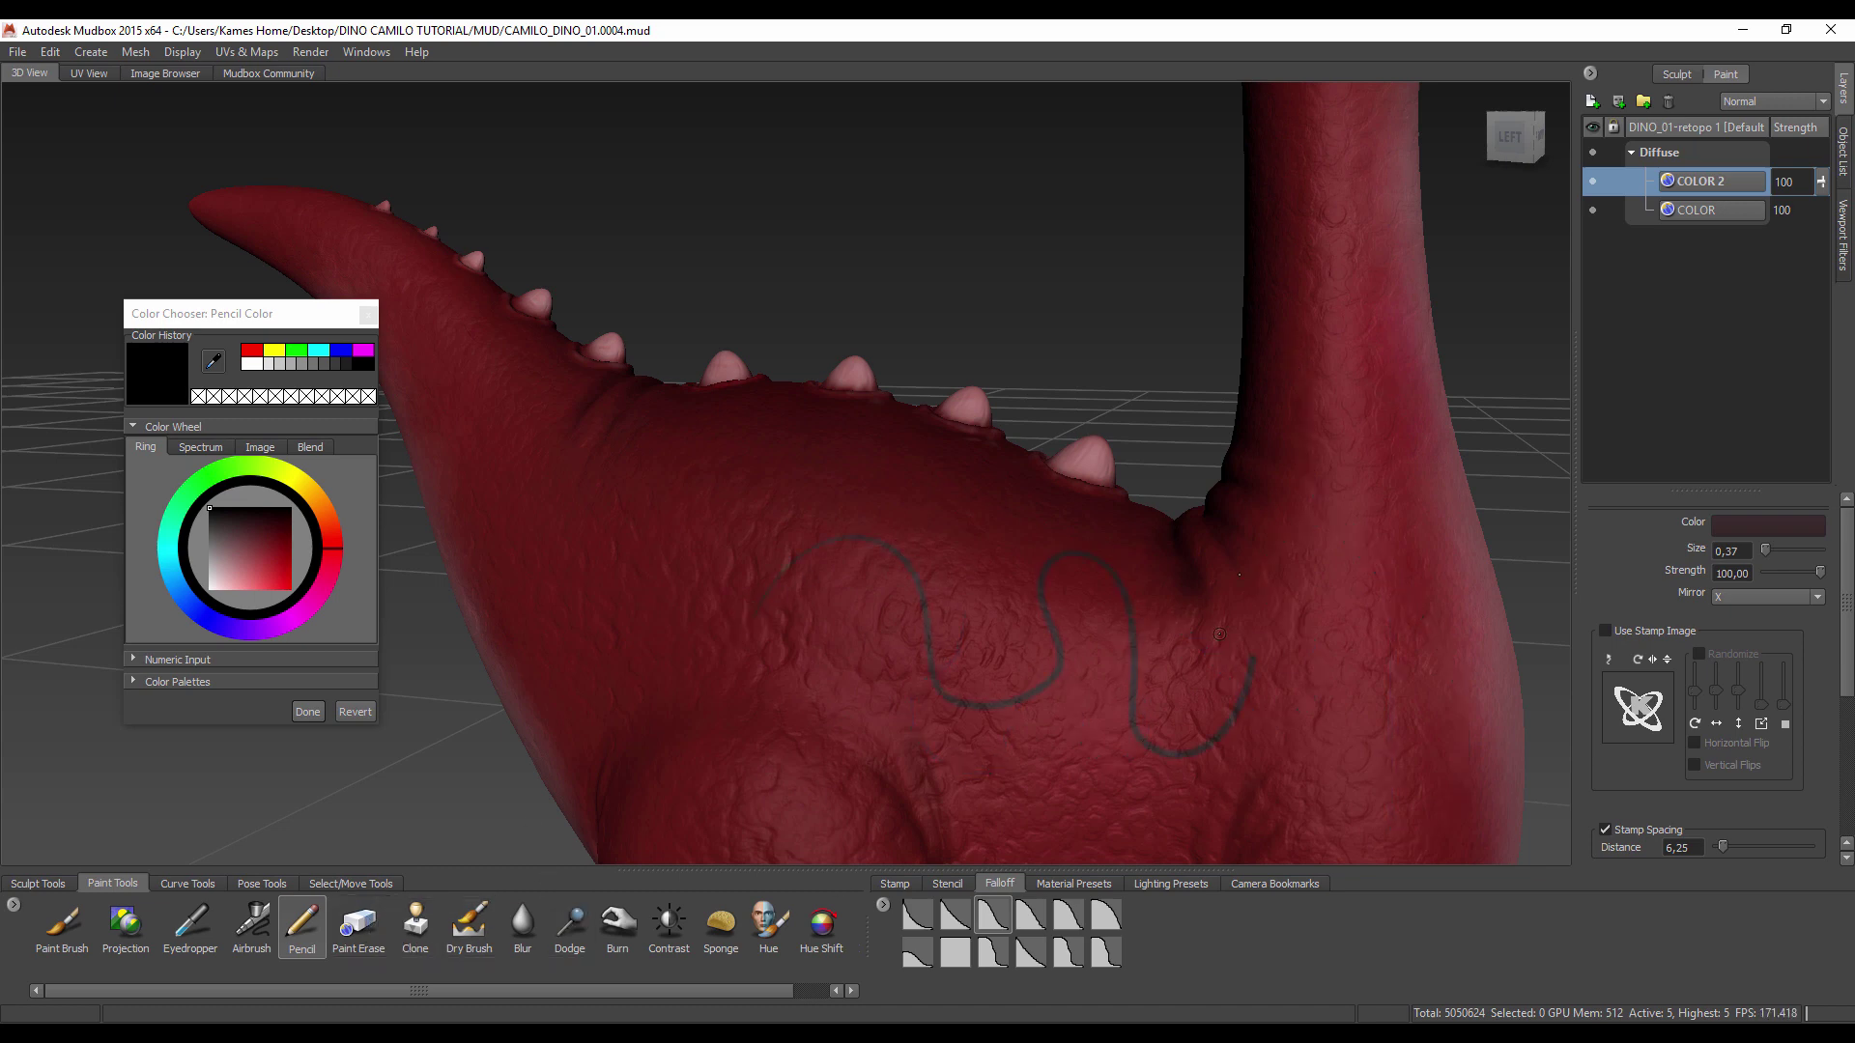
# Step: Switch to Paint Erase, dismiss the 'Image not found' warning, and set size to 5.98
pyautogui.click(358, 923)
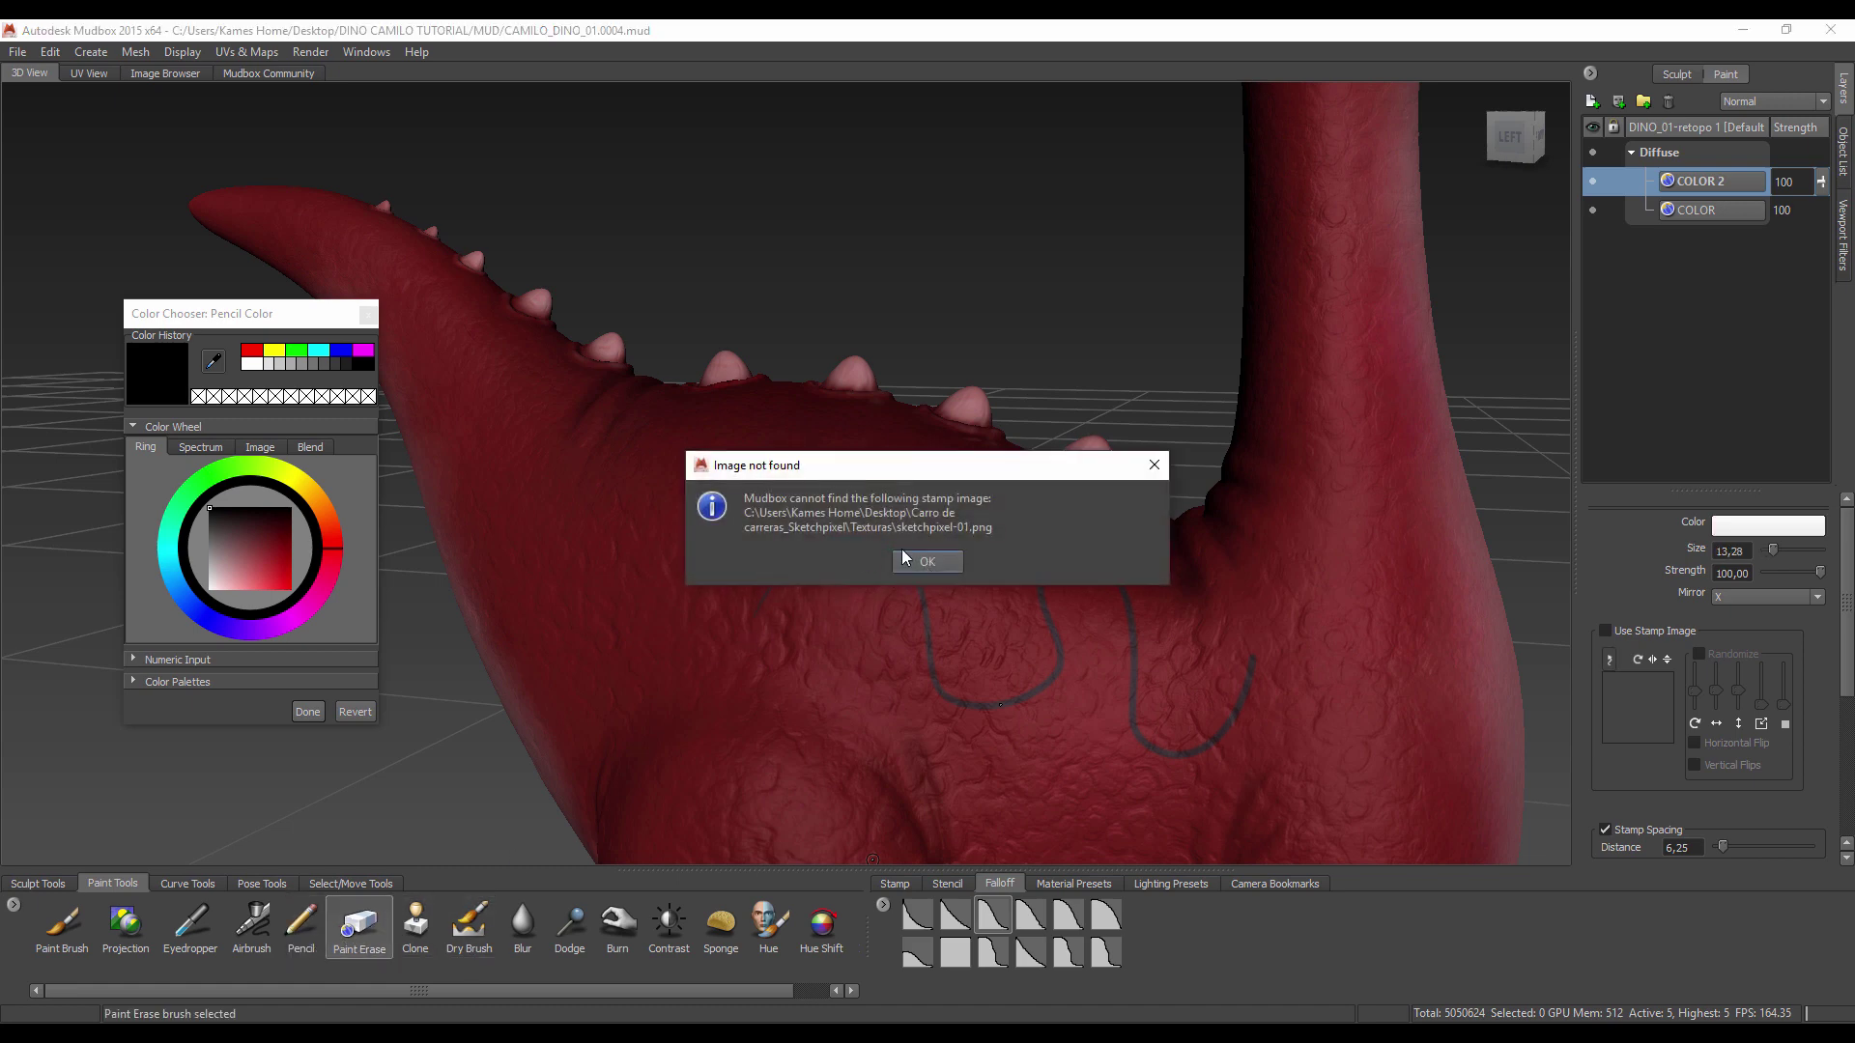
pyautogui.click(928, 561)
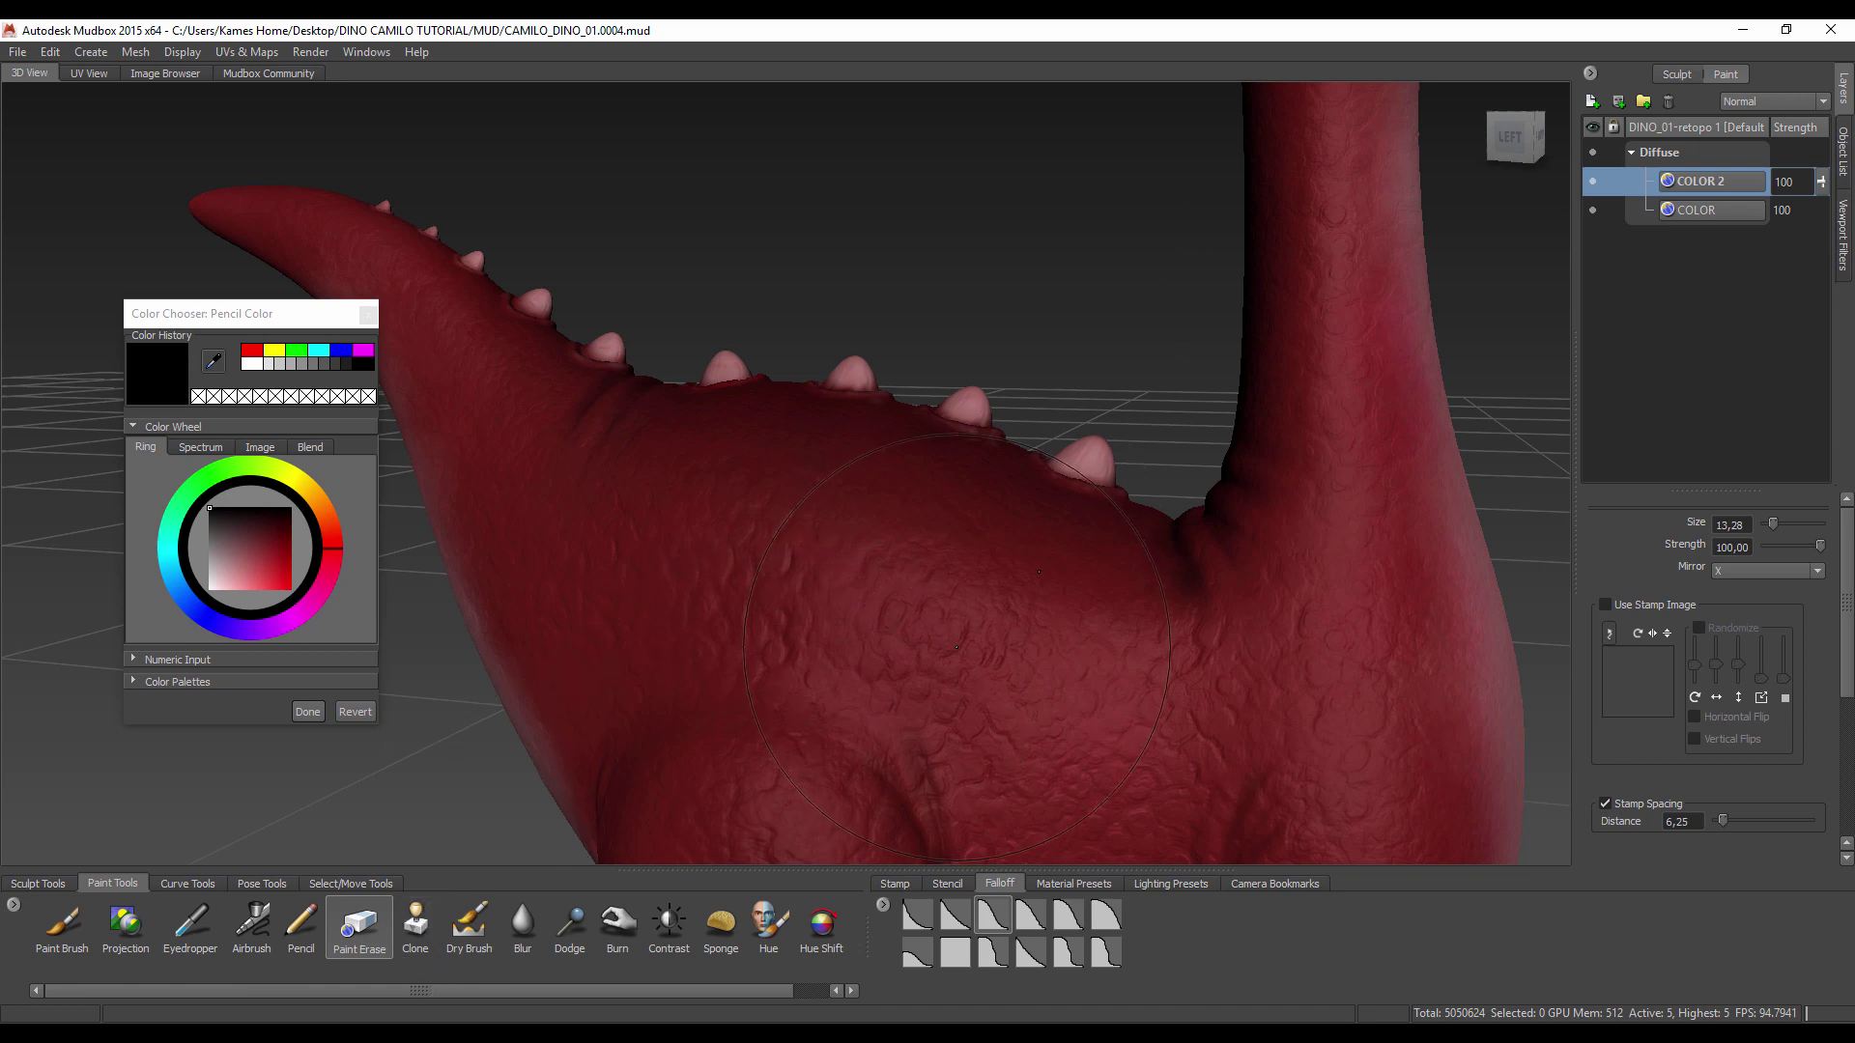
pyautogui.moveTo(971, 580); pyautogui.dragTo(927, 579)
# Step: Select Dry Brush, sample the dinosaur's red, and shift the colour toward orange
pyautogui.click(472, 932)
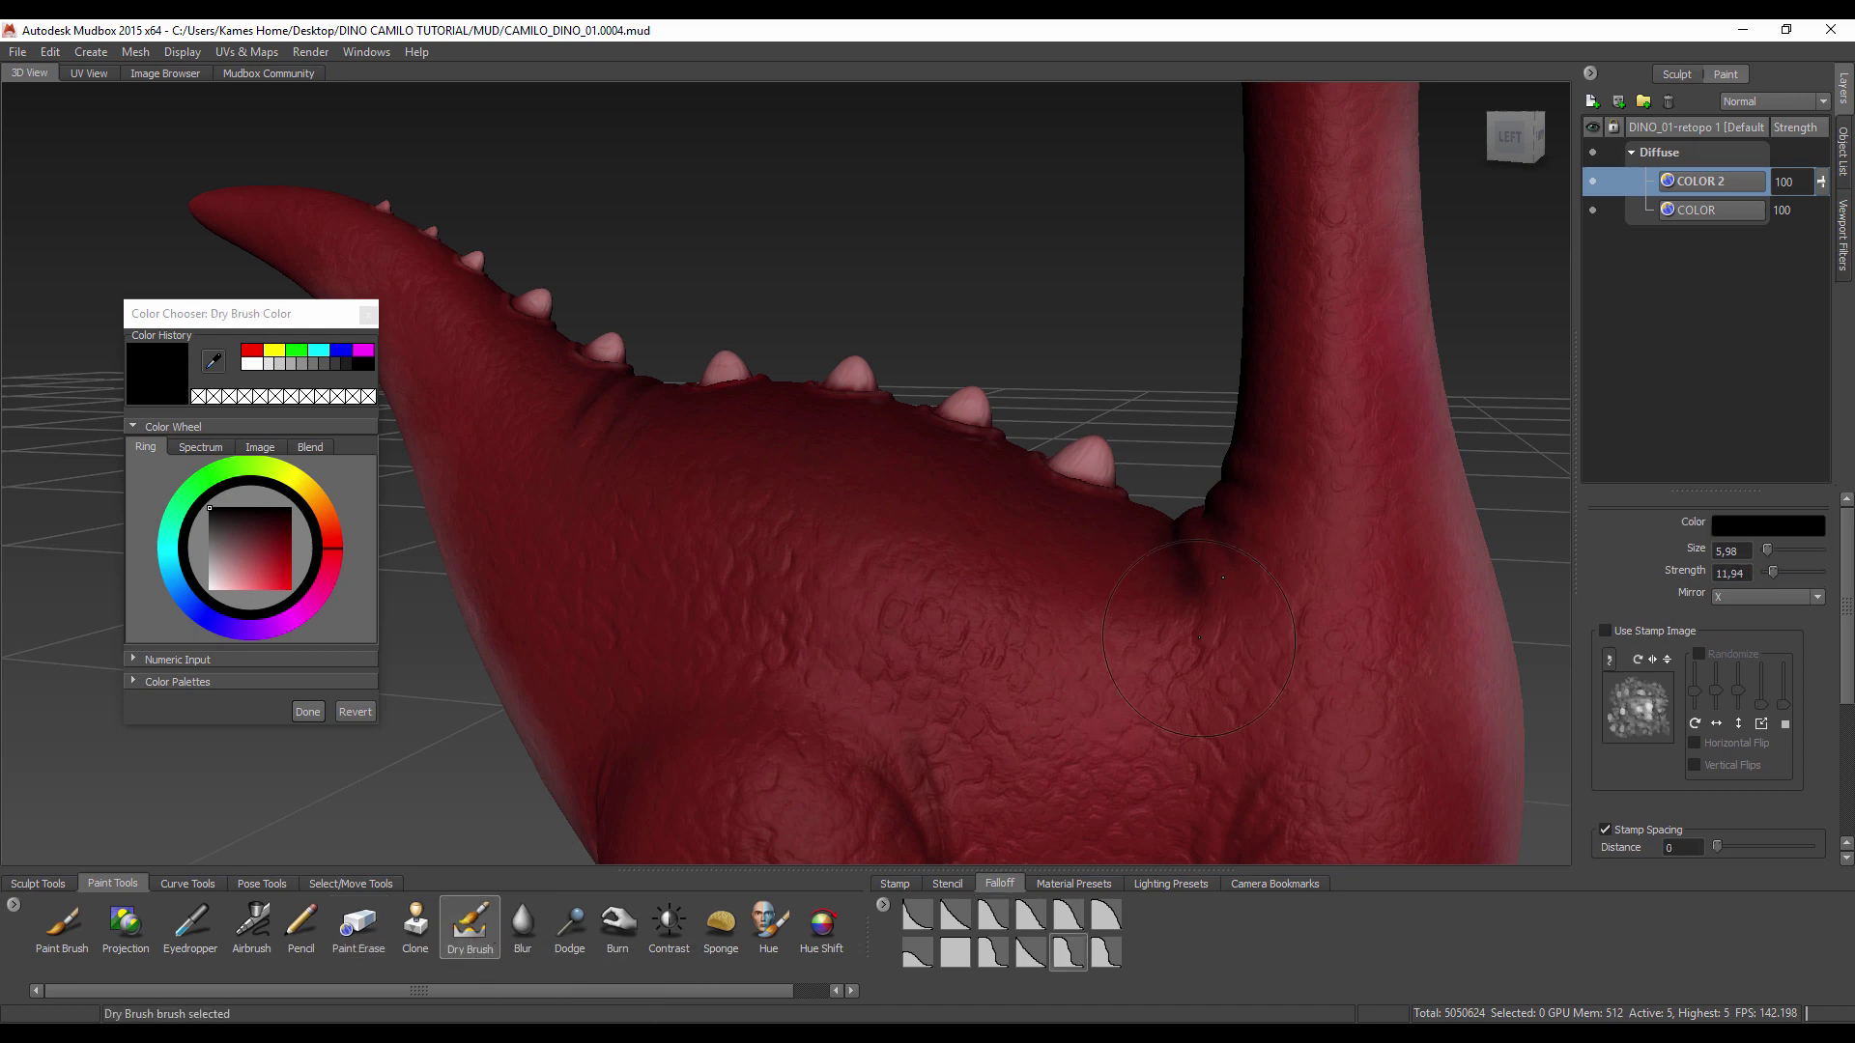
pyautogui.moveTo(1222, 578)
pyautogui.keyDown('alt'); pyautogui.mouseDown(button='right')
pyautogui.moveTo(1146, 436)
pyautogui.moveTo(1125, 493)
pyautogui.mouseUp(button='right'); pyautogui.keyUp('alt')
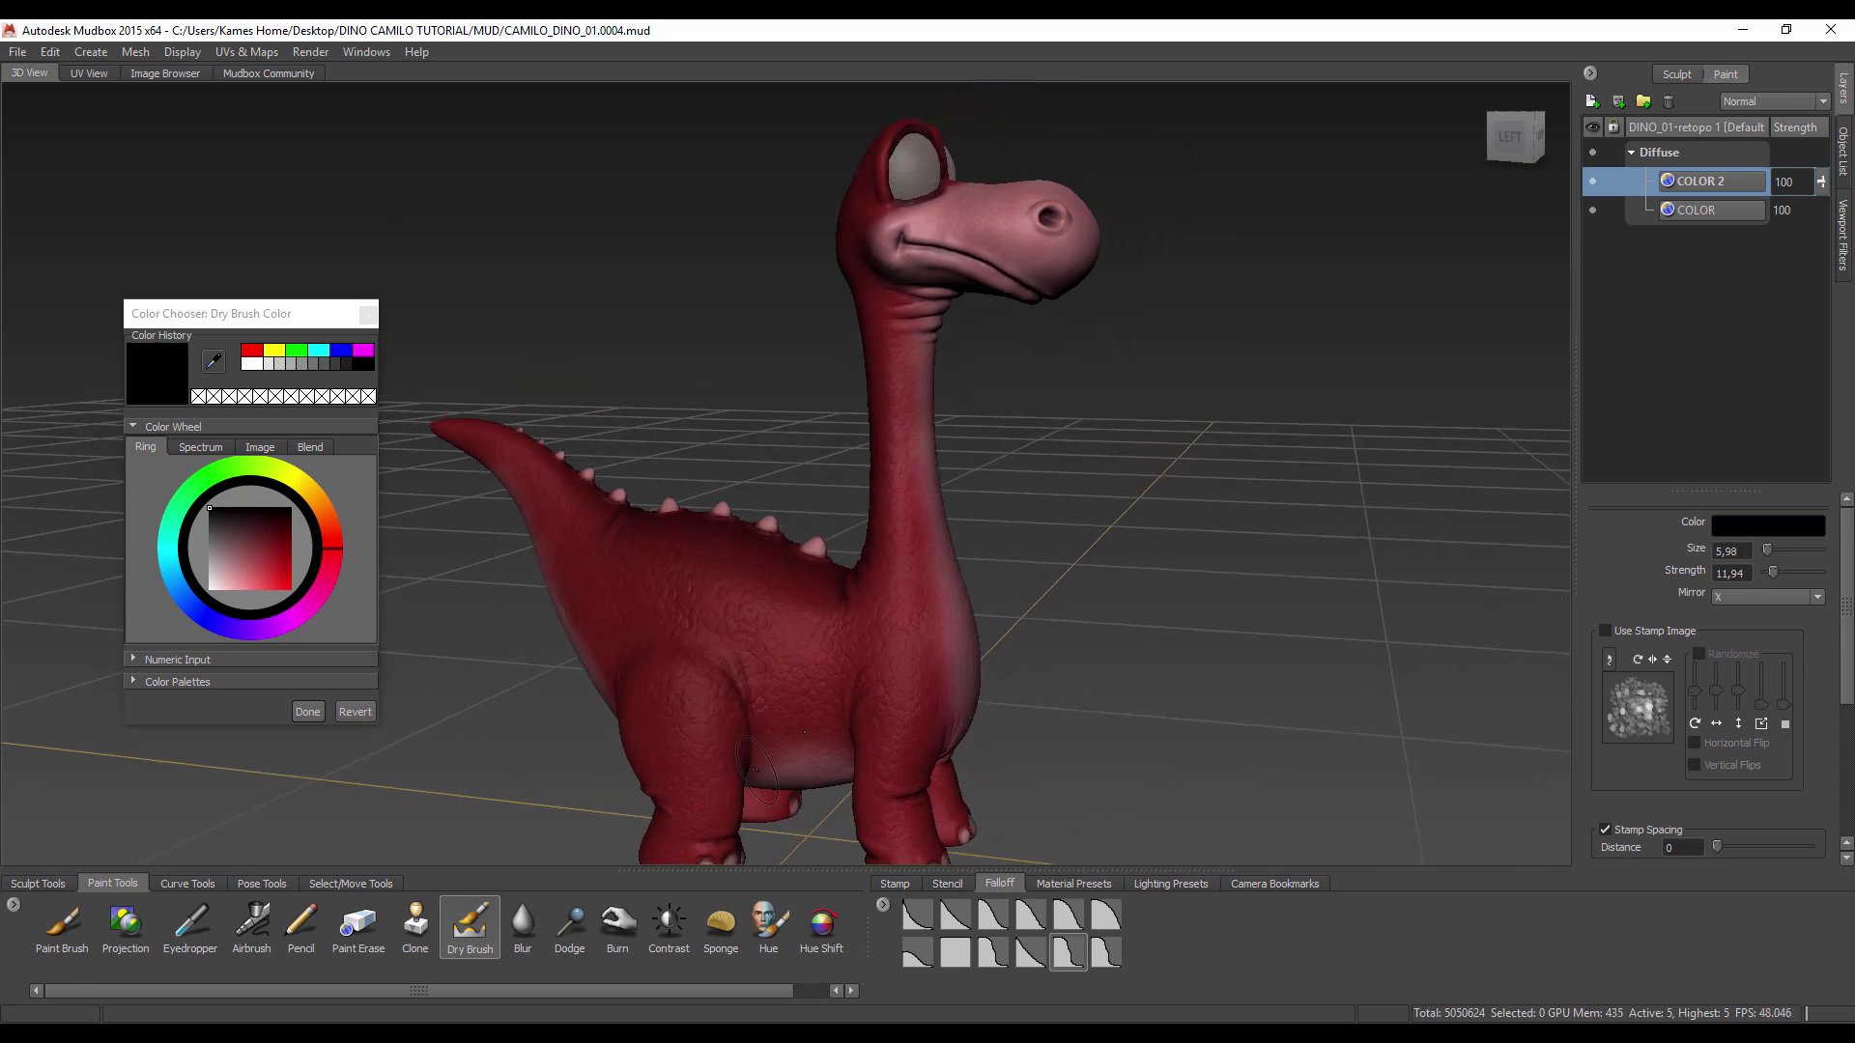
pyautogui.press('i')
pyautogui.click(693, 655)
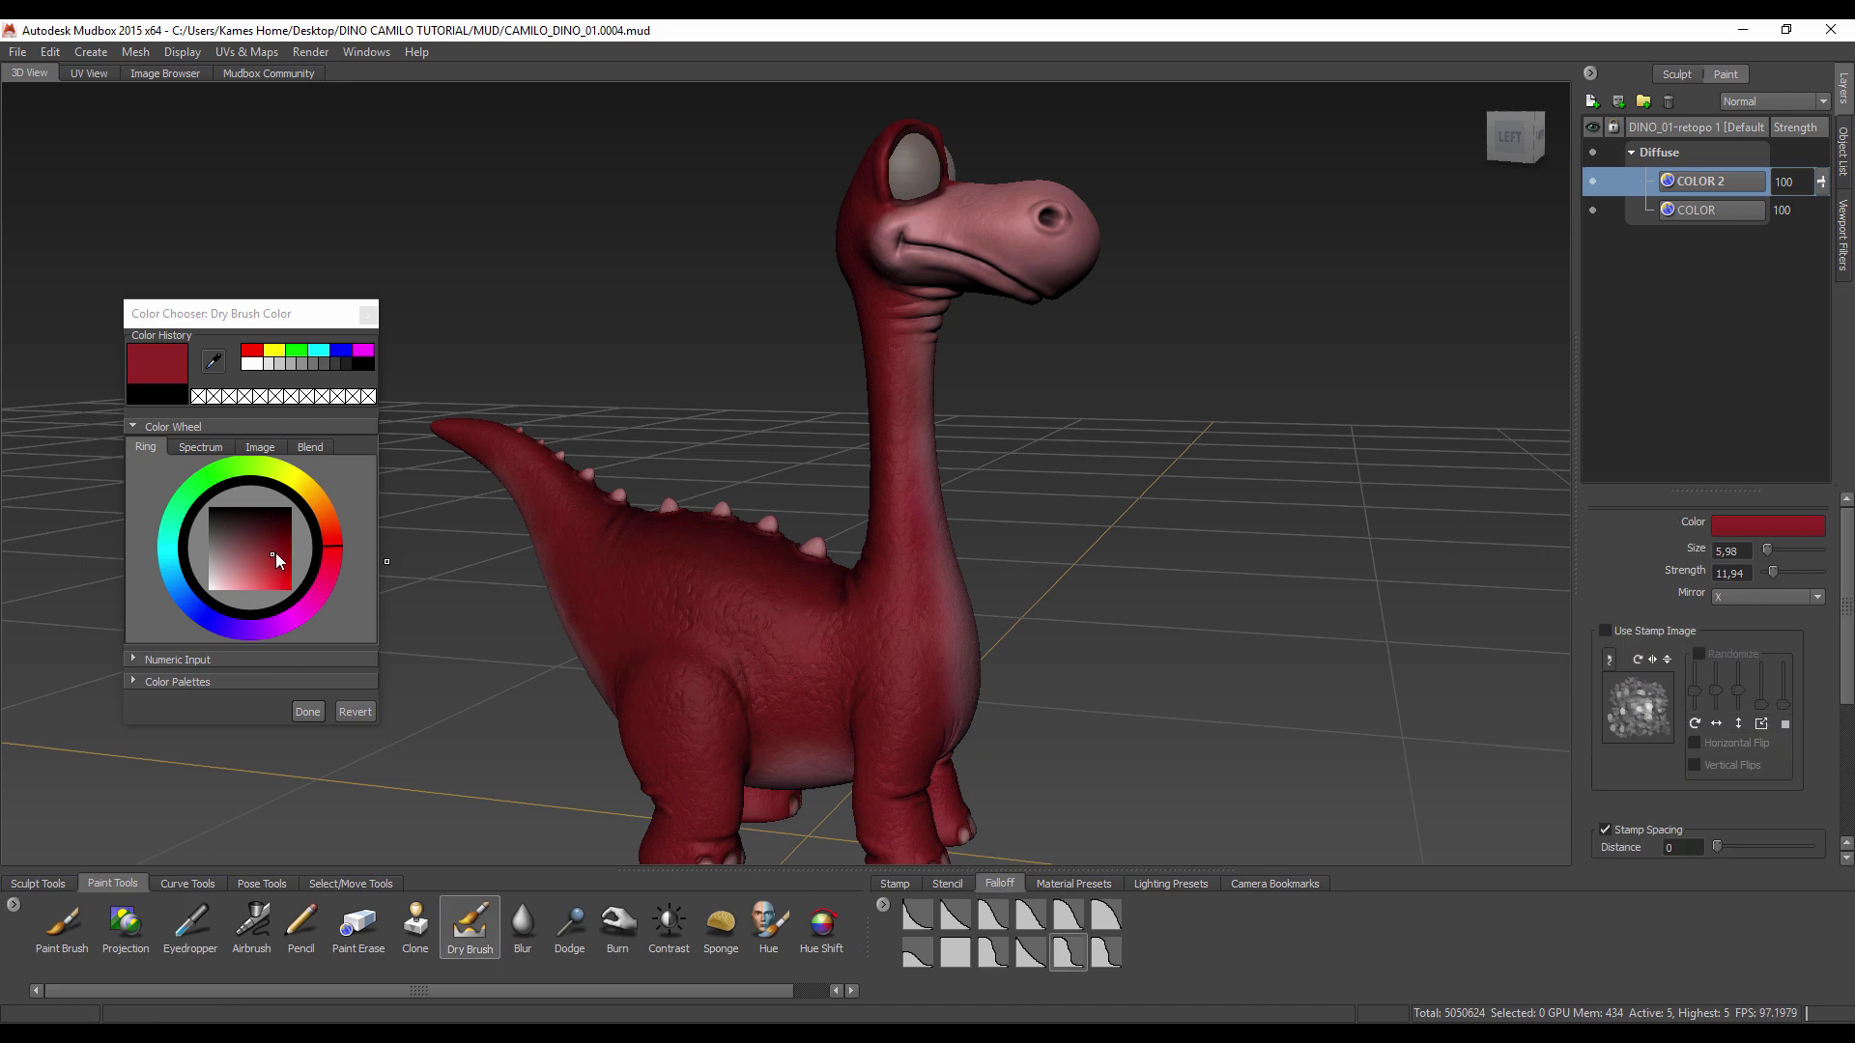
pyautogui.moveTo(338, 546)
pyautogui.mouseDown()
pyautogui.moveTo(334, 528)
pyautogui.moveTo(269, 571)
pyautogui.mouseUp()
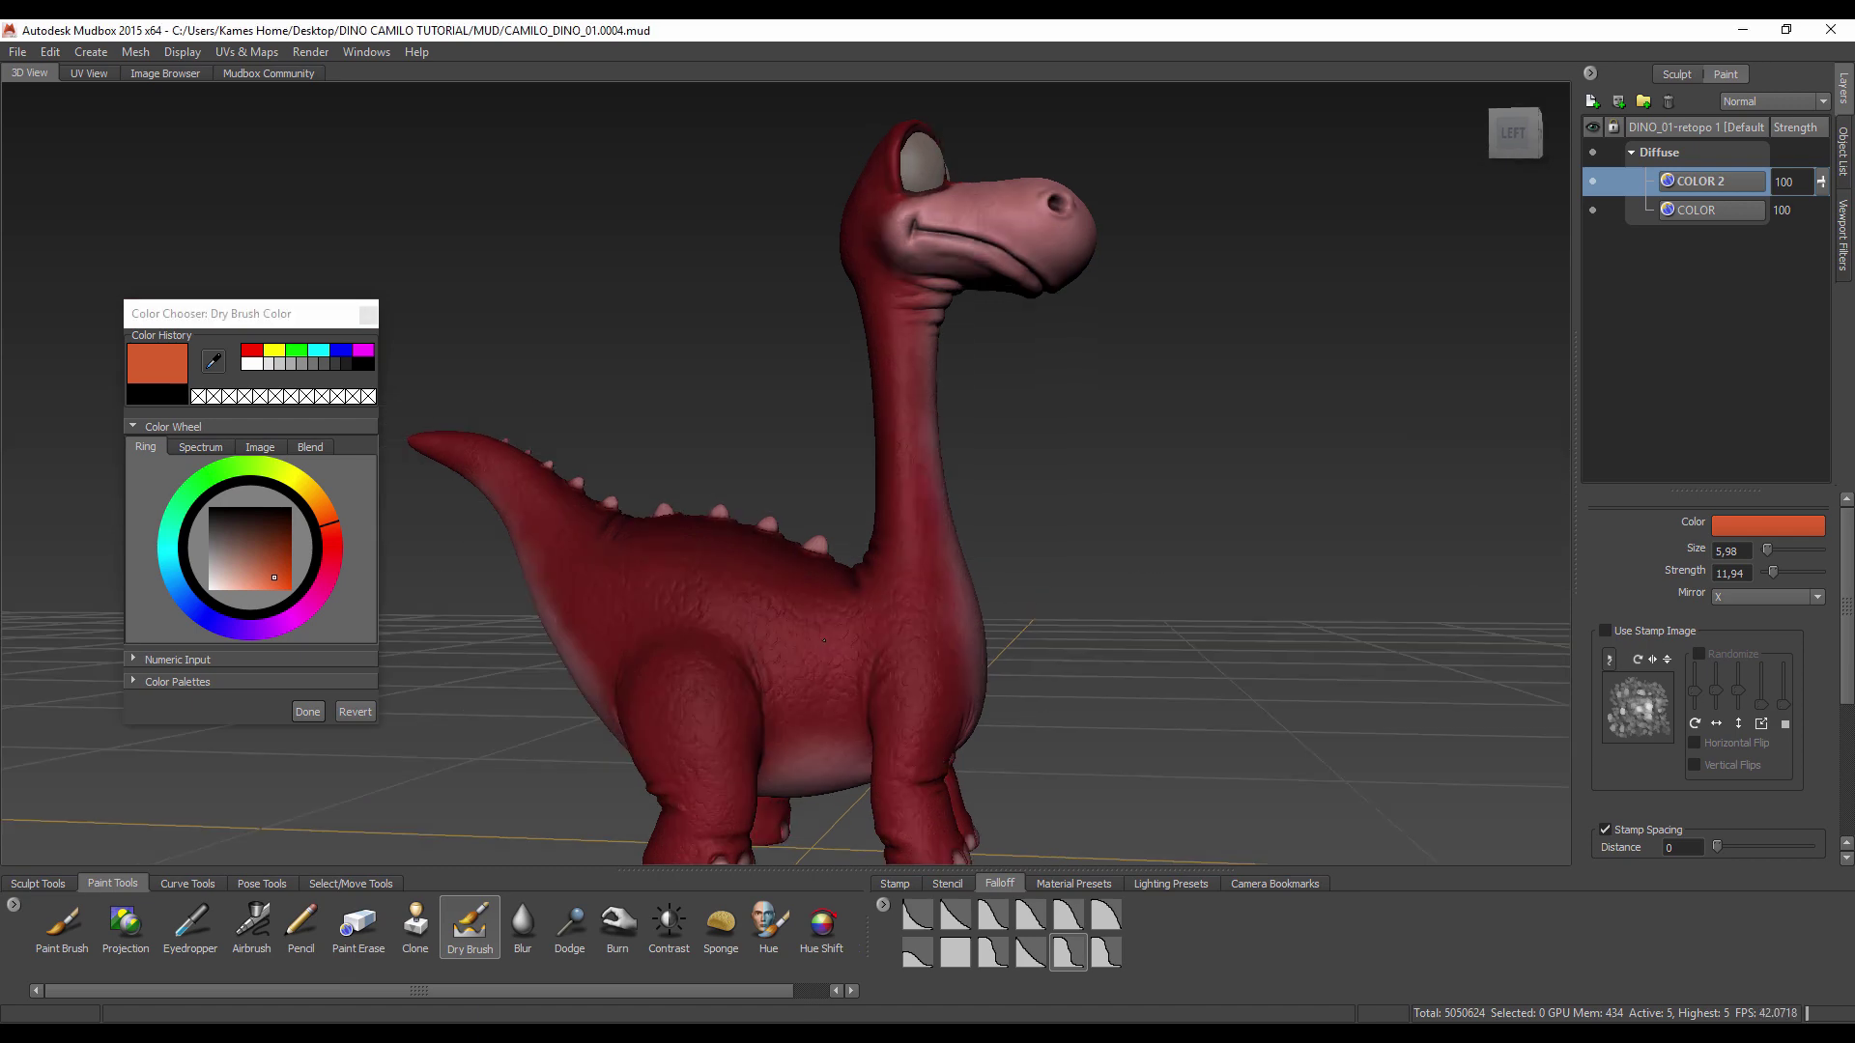
# Step: Dry-brush a trial orange patch on the body, then undo it
pyautogui.keyDown('alt'); pyautogui.moveTo(820, 653); pyautogui.dragTo(967, 585); pyautogui.keyUp('alt')
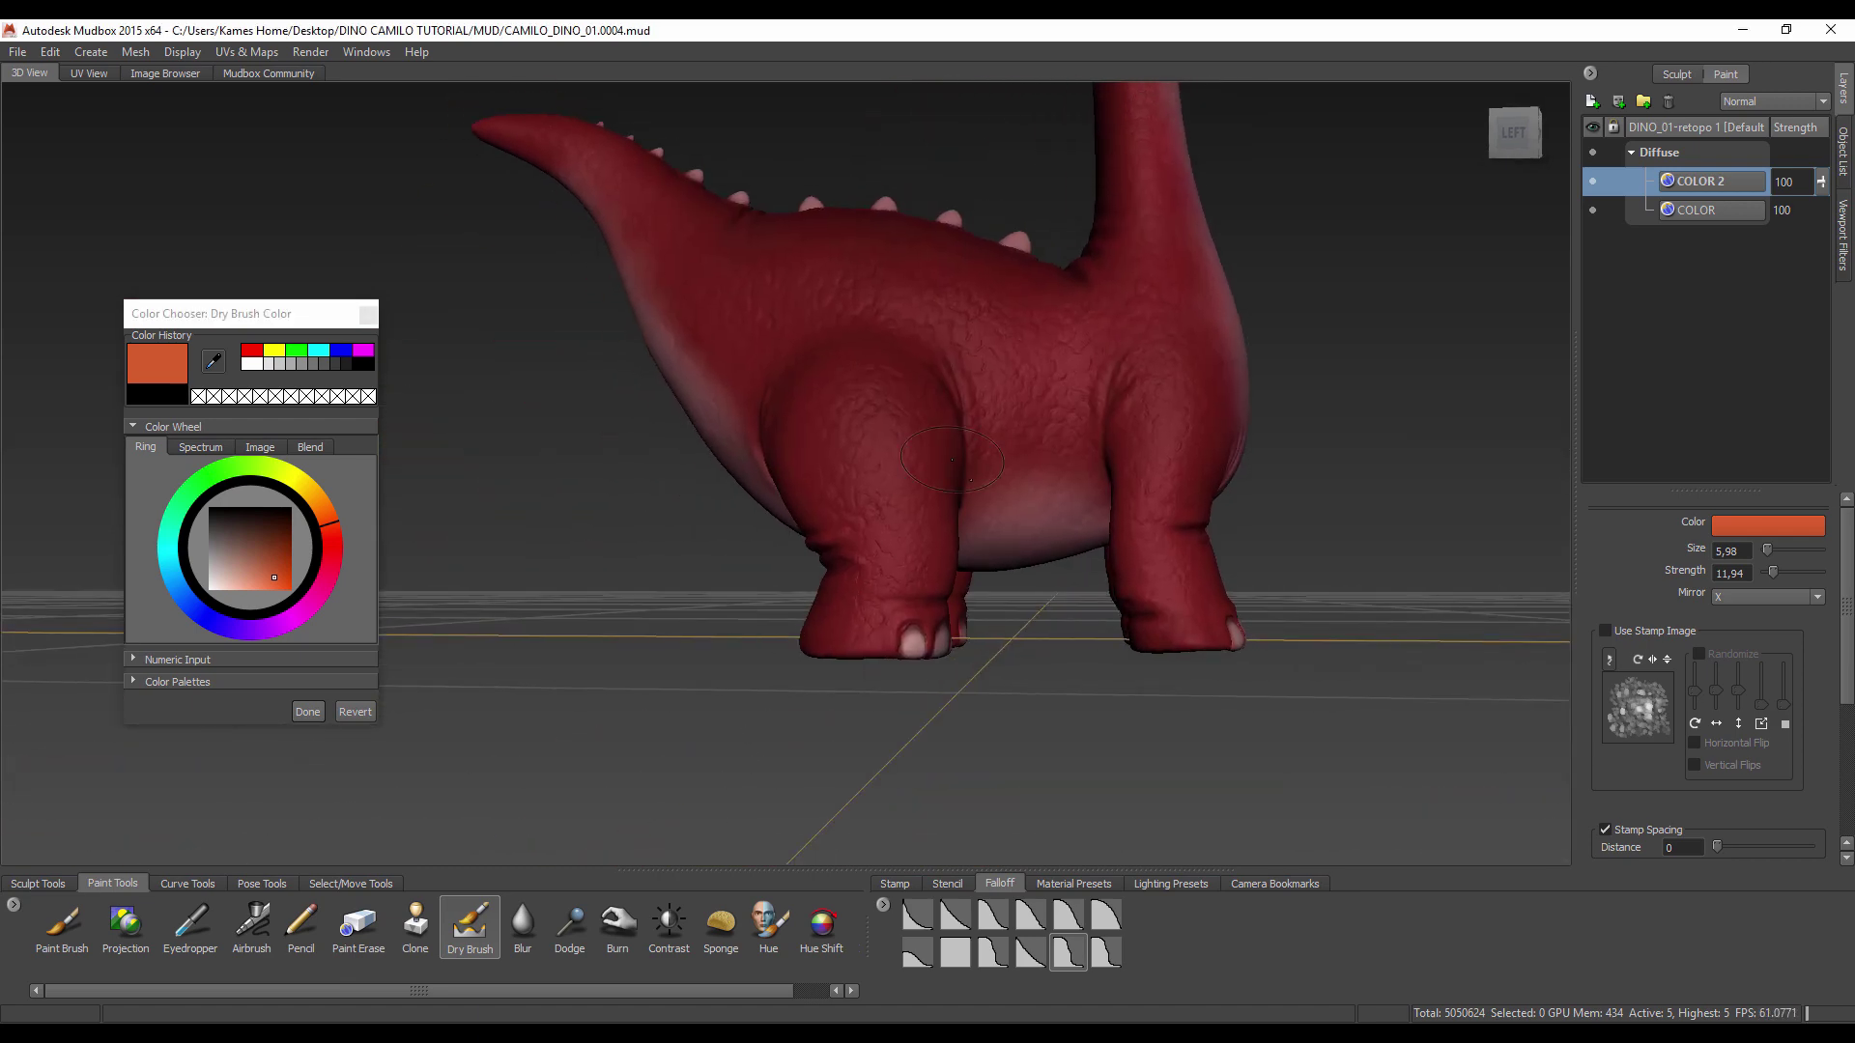
pyautogui.keyDown('alt'); pyautogui.moveTo(952, 461); pyautogui.dragTo(917, 406); pyautogui.keyUp('alt')
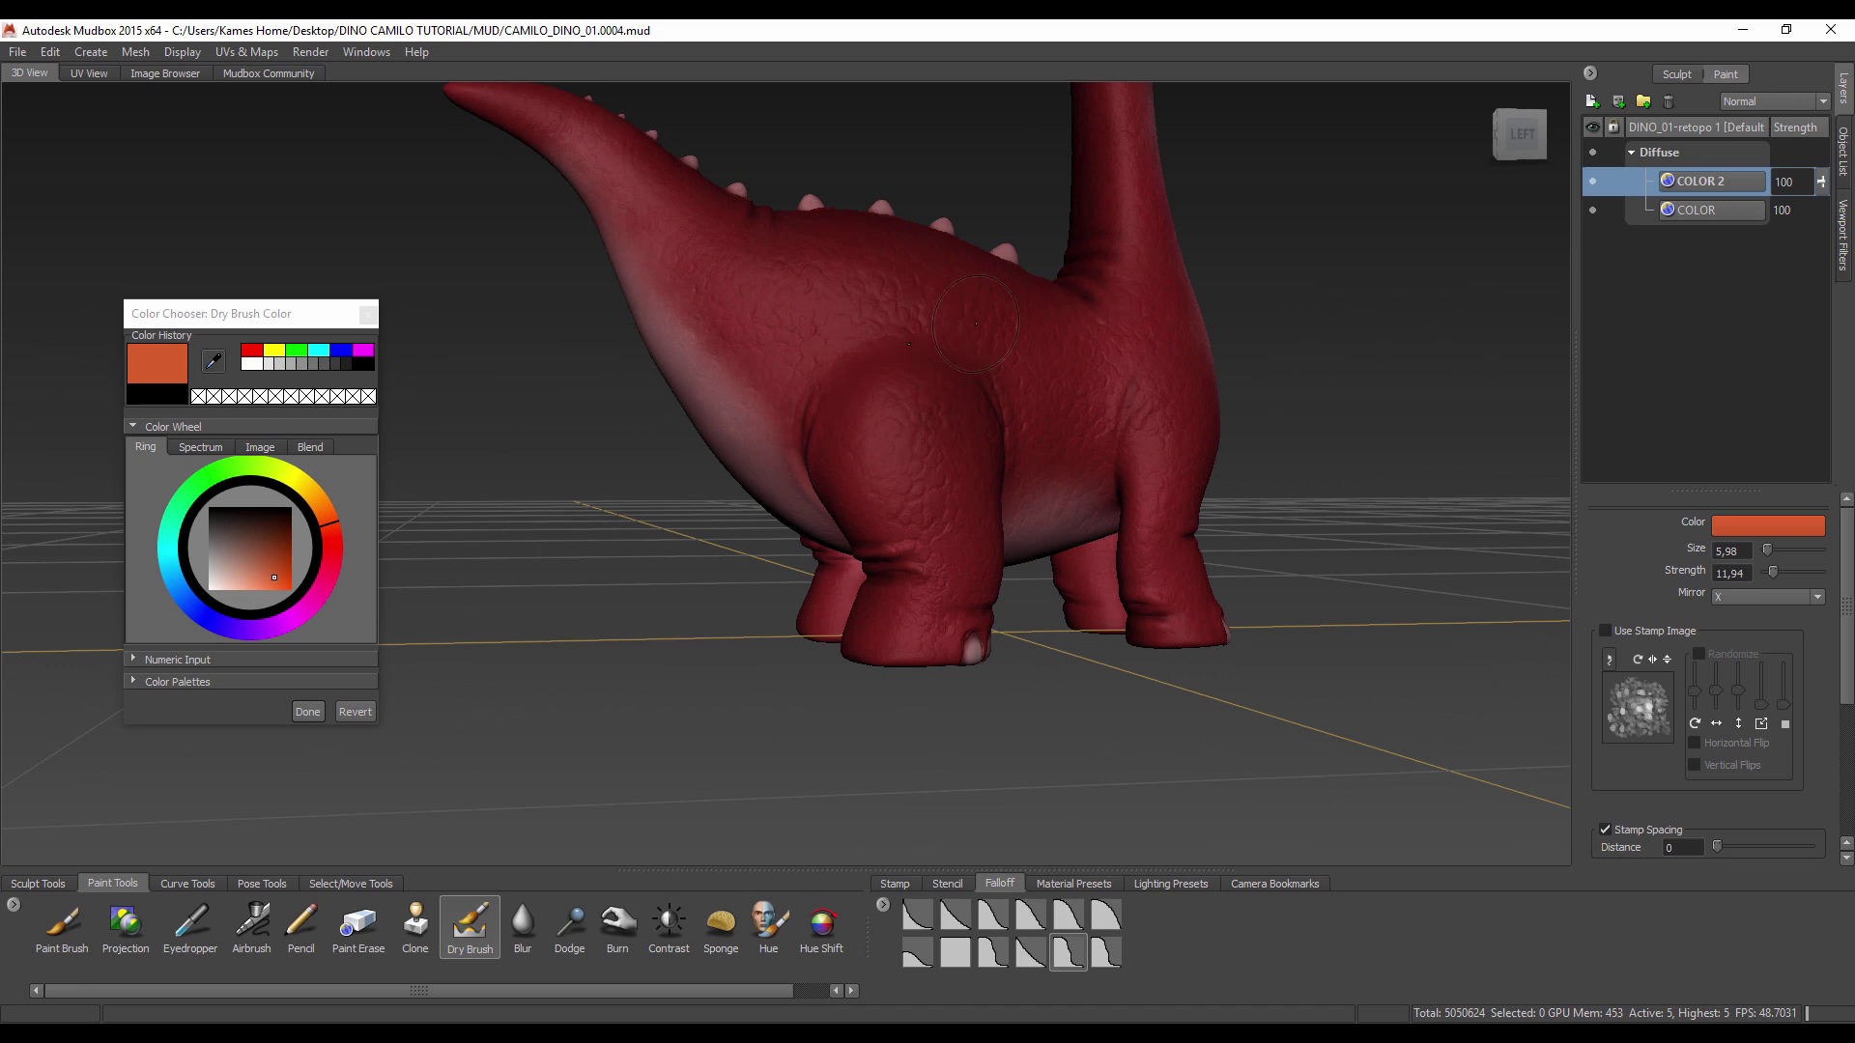
pyautogui.moveTo(976, 323)
pyautogui.keyDown('alt'); pyautogui.mouseDown()
pyautogui.moveTo(1027, 436)
pyautogui.moveTo(1057, 432)
pyautogui.moveTo(1052, 460)
pyautogui.mouseUp(); pyautogui.keyUp('alt')
pyautogui.moveTo(1013, 385)
pyautogui.mouseDown()
pyautogui.moveTo(1016, 410)
pyautogui.moveTo(1001, 359)
pyautogui.moveTo(1077, 454)
pyautogui.moveTo(985, 522)
pyautogui.moveTo(976, 454)
pyautogui.moveTo(966, 541)
pyautogui.moveTo(933, 580)
pyautogui.moveTo(894, 435)
pyautogui.moveTo(966, 372)
pyautogui.moveTo(1010, 420)
pyautogui.moveTo(1106, 432)
pyautogui.moveTo(1178, 488)
pyautogui.moveTo(1174, 382)
pyautogui.moveTo(1206, 450)
pyautogui.moveTo(1058, 536)
pyautogui.mouseUp()
pyautogui.hotkey('ctrl', 'z')
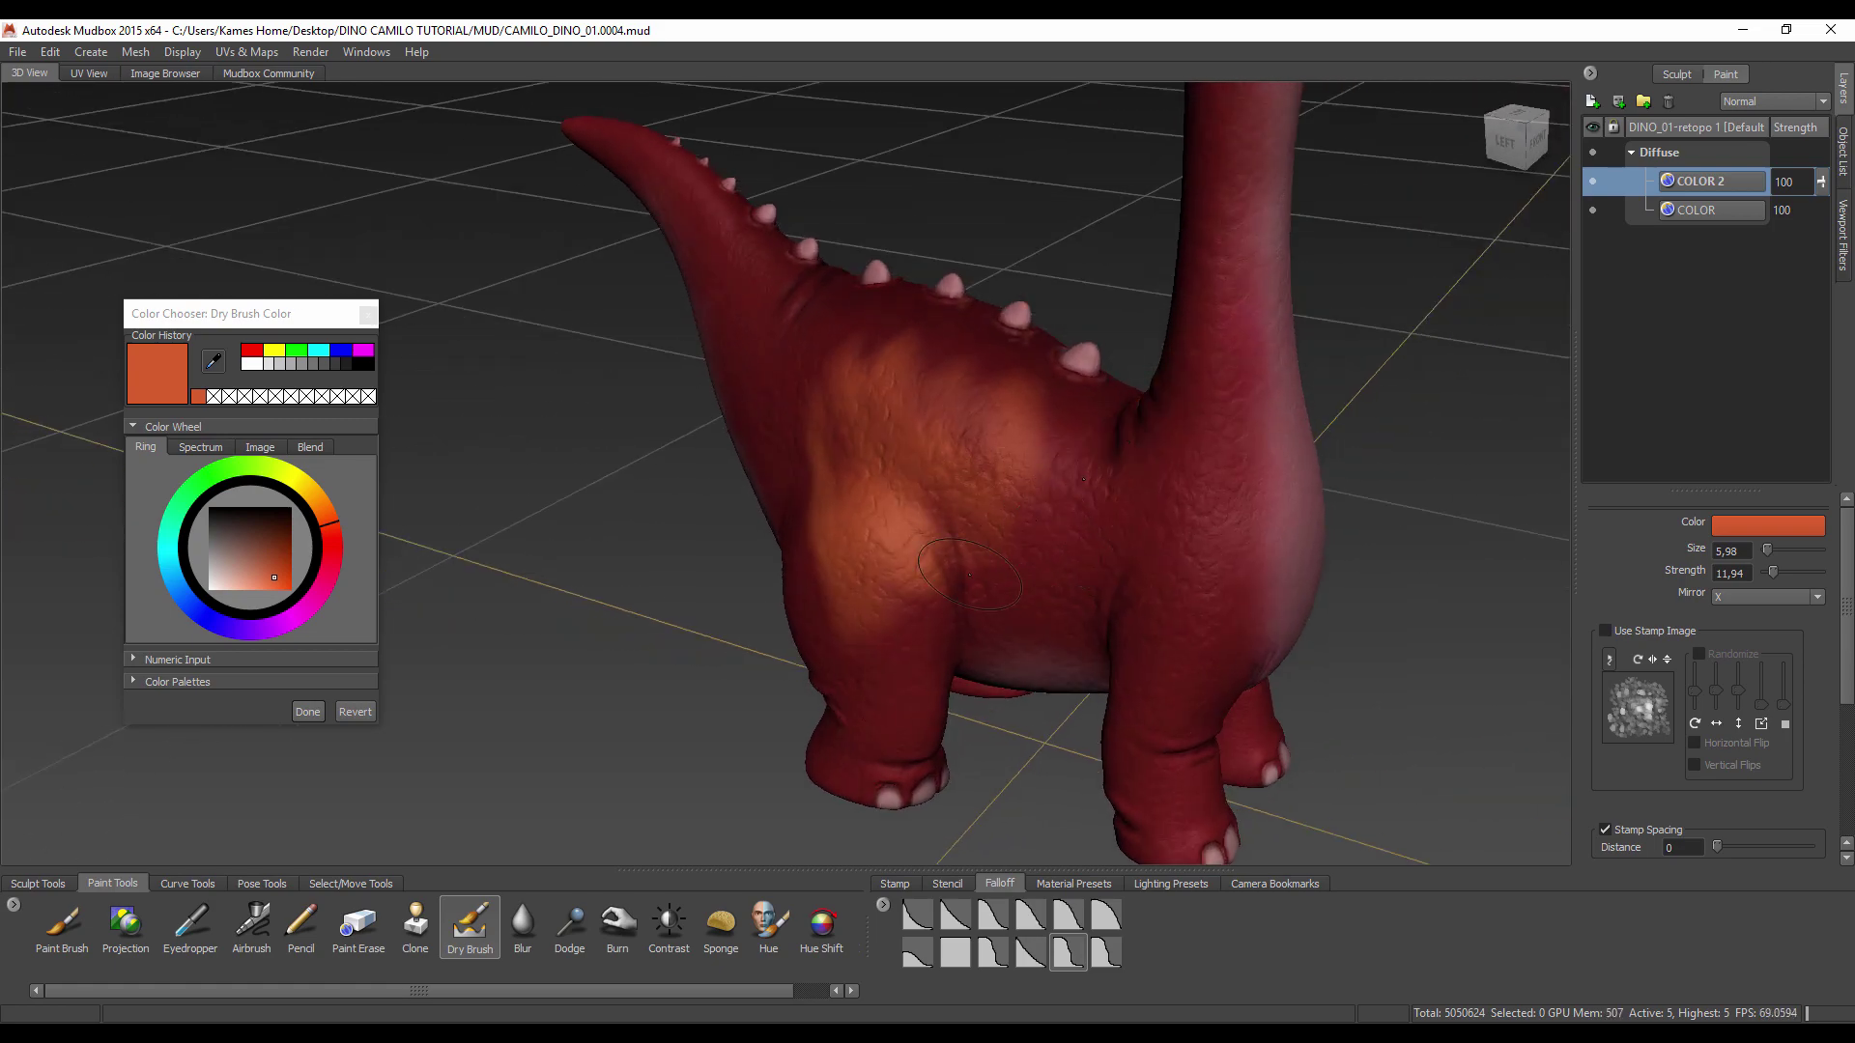
pyautogui.hotkey('ctrl', 'z')
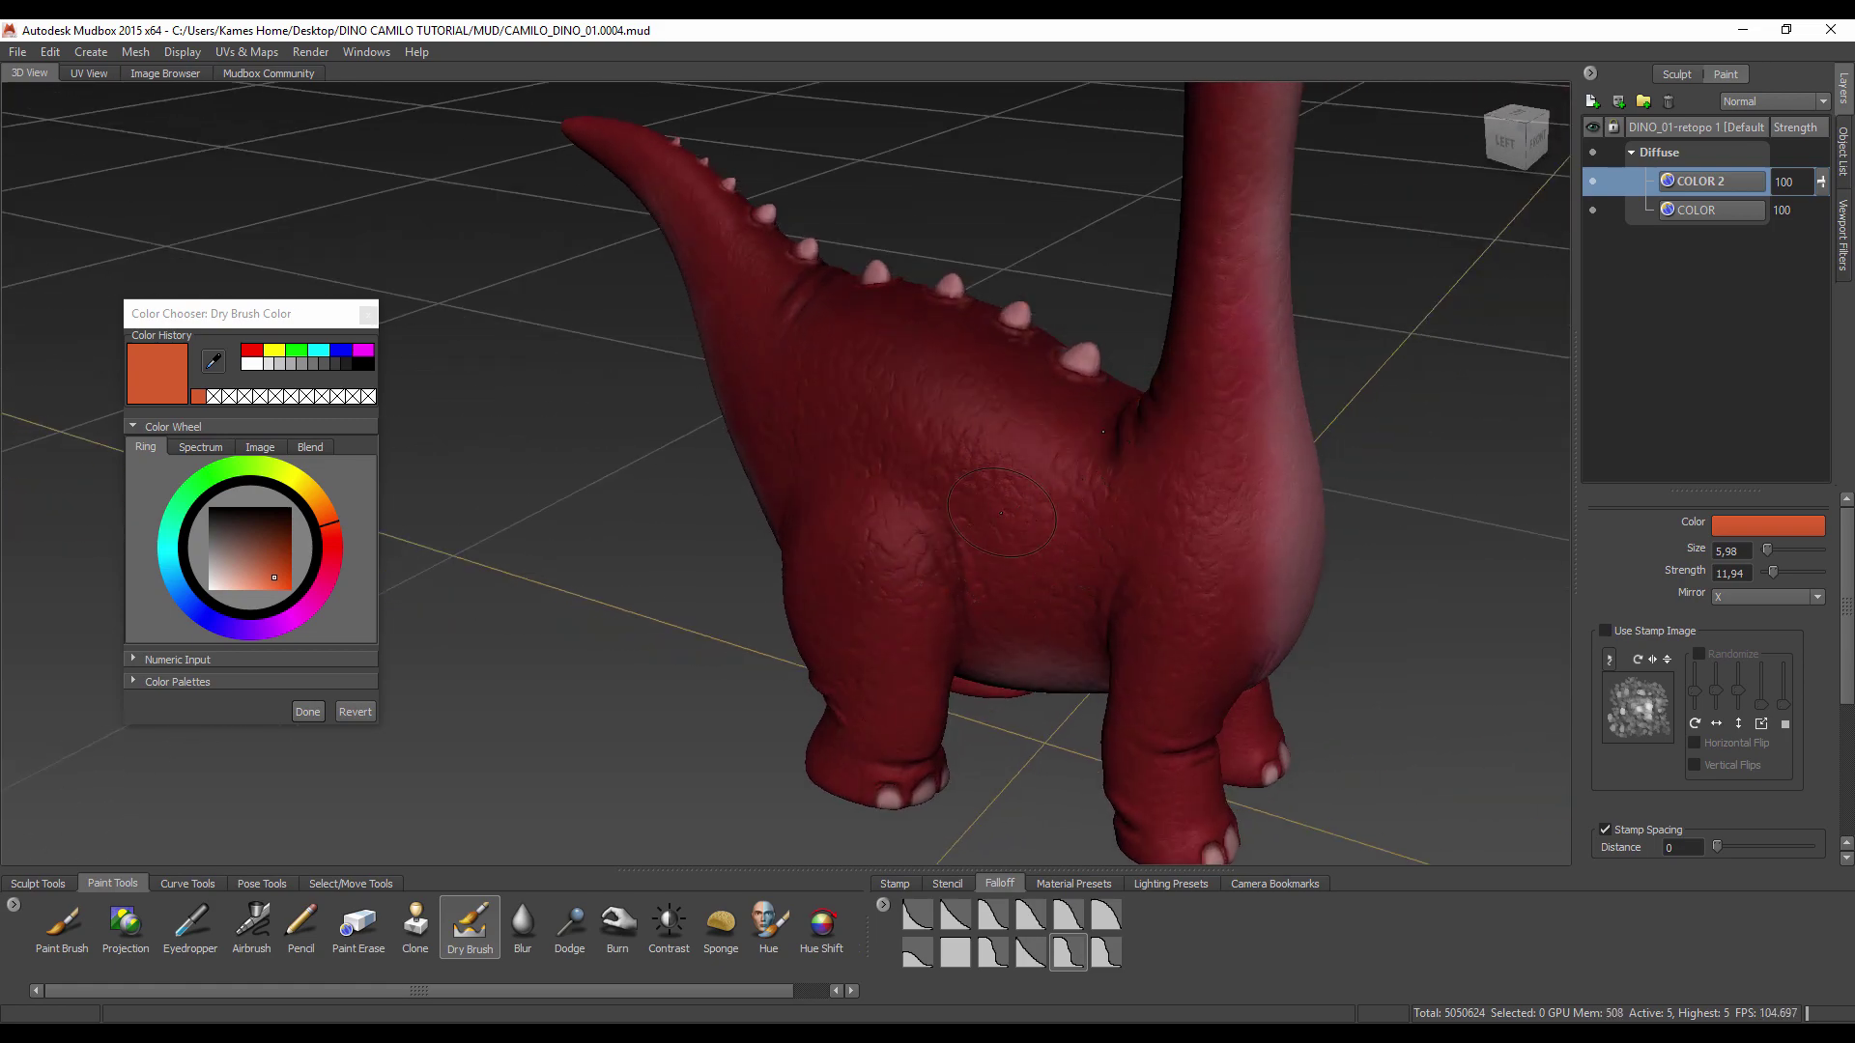
# Step: Frame the dinosaur's body and legs in the viewport
pyautogui.keyDown('alt'); pyautogui.moveTo(1002, 513); pyautogui.dragTo(976, 522); pyautogui.keyUp('alt')
pyautogui.moveTo(976, 522)
pyautogui.keyDown('alt'); pyautogui.mouseDown(button='right')
pyautogui.moveTo(1024, 515)
pyautogui.moveTo(995, 580)
pyautogui.mouseUp(button='right'); pyautogui.keyUp('alt')
pyautogui.keyDown('alt'); pyautogui.moveTo(995, 580); pyautogui.dragTo(976, 676); pyautogui.keyUp('alt')
pyautogui.keyDown('alt'); pyautogui.moveTo(976, 676); pyautogui.dragTo(966, 820, button='right'); pyautogui.keyUp('alt')
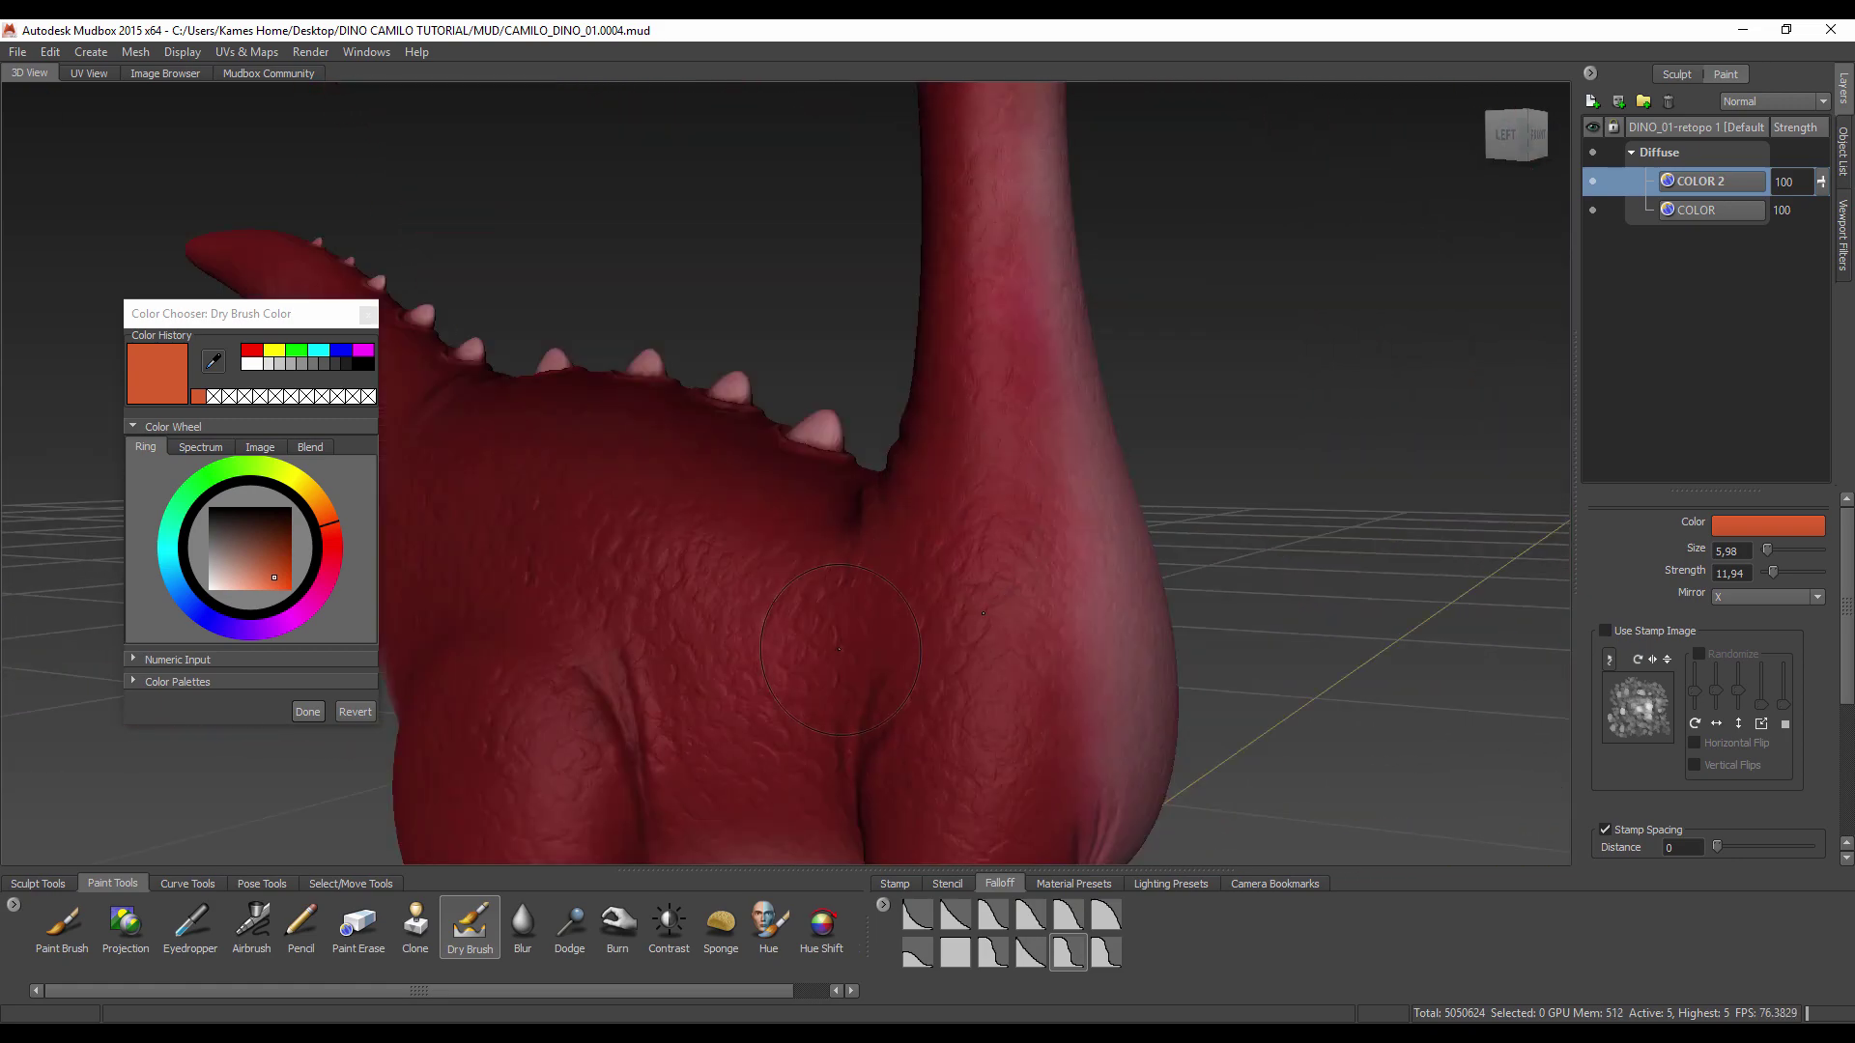
pyautogui.keyDown('alt'); pyautogui.moveTo(839, 648); pyautogui.dragTo(869, 602, button='right'); pyautogui.keyUp('alt')
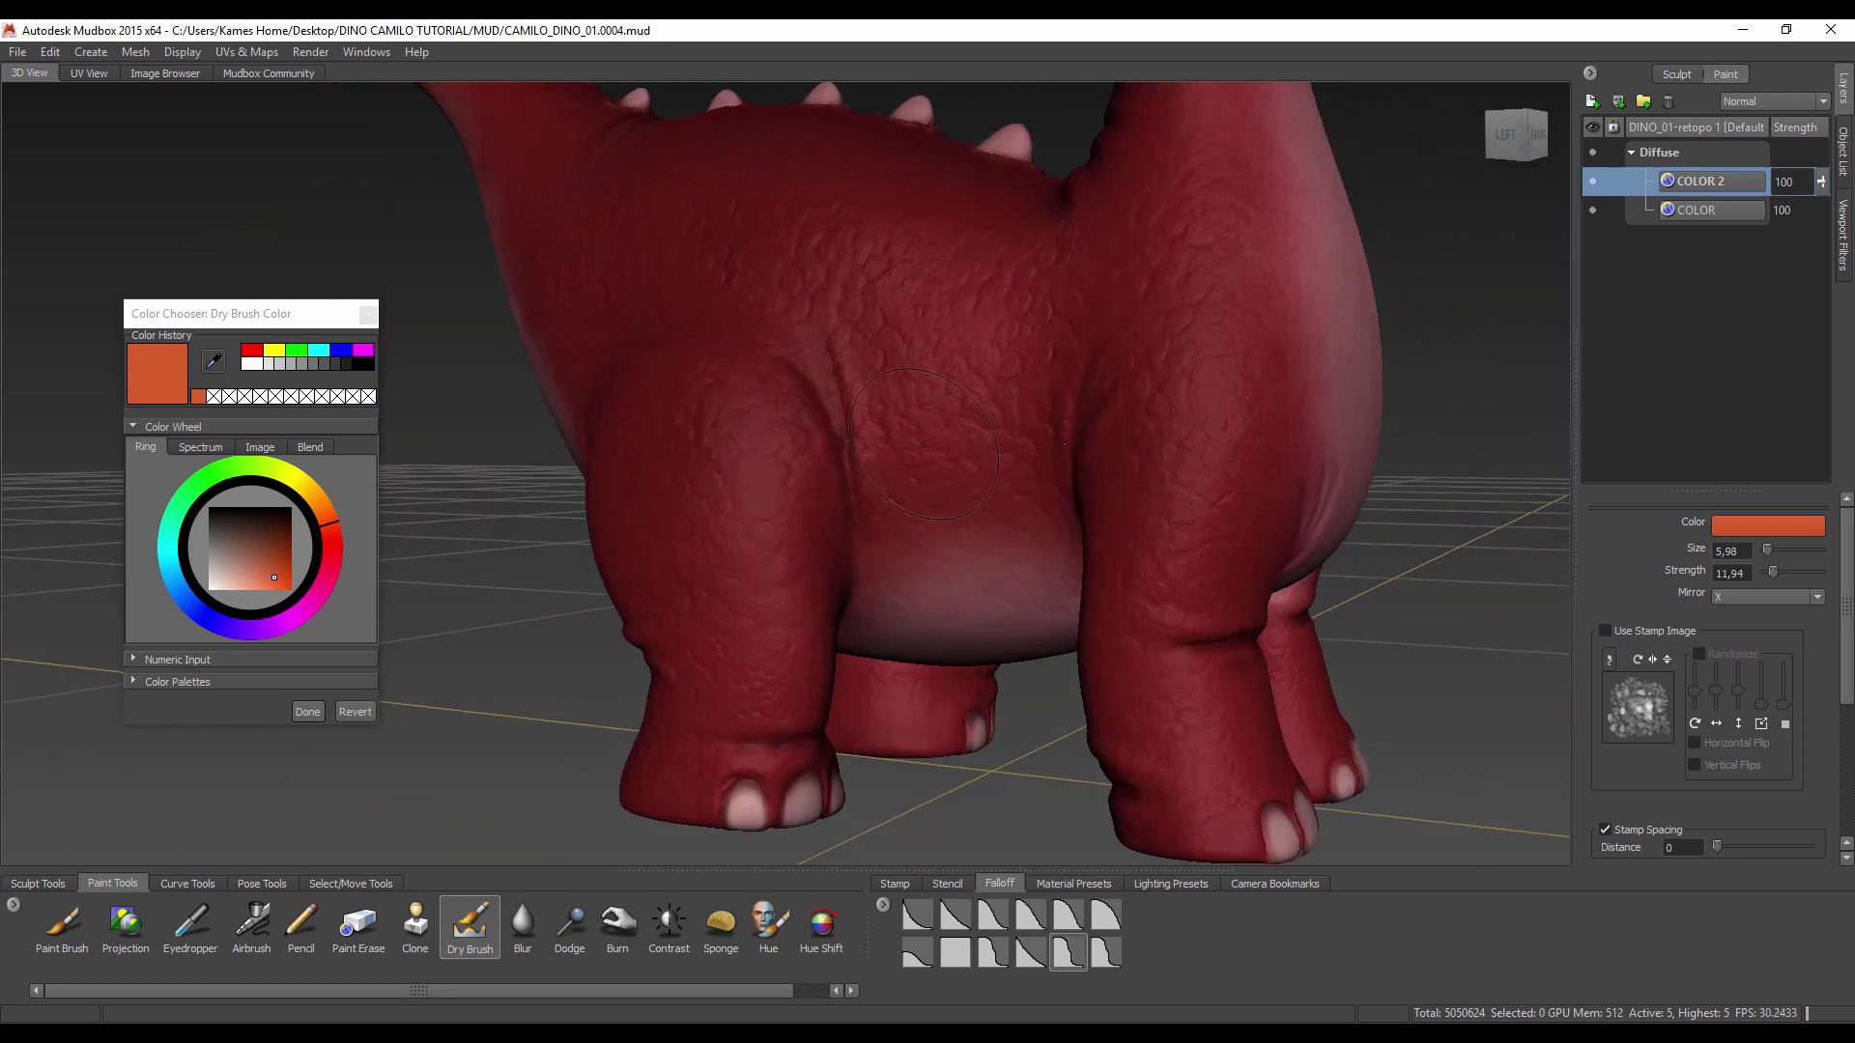
pyautogui.keyDown('alt'); pyautogui.moveTo(922, 445); pyautogui.dragTo(940, 459, button='right'); pyautogui.keyUp('alt')
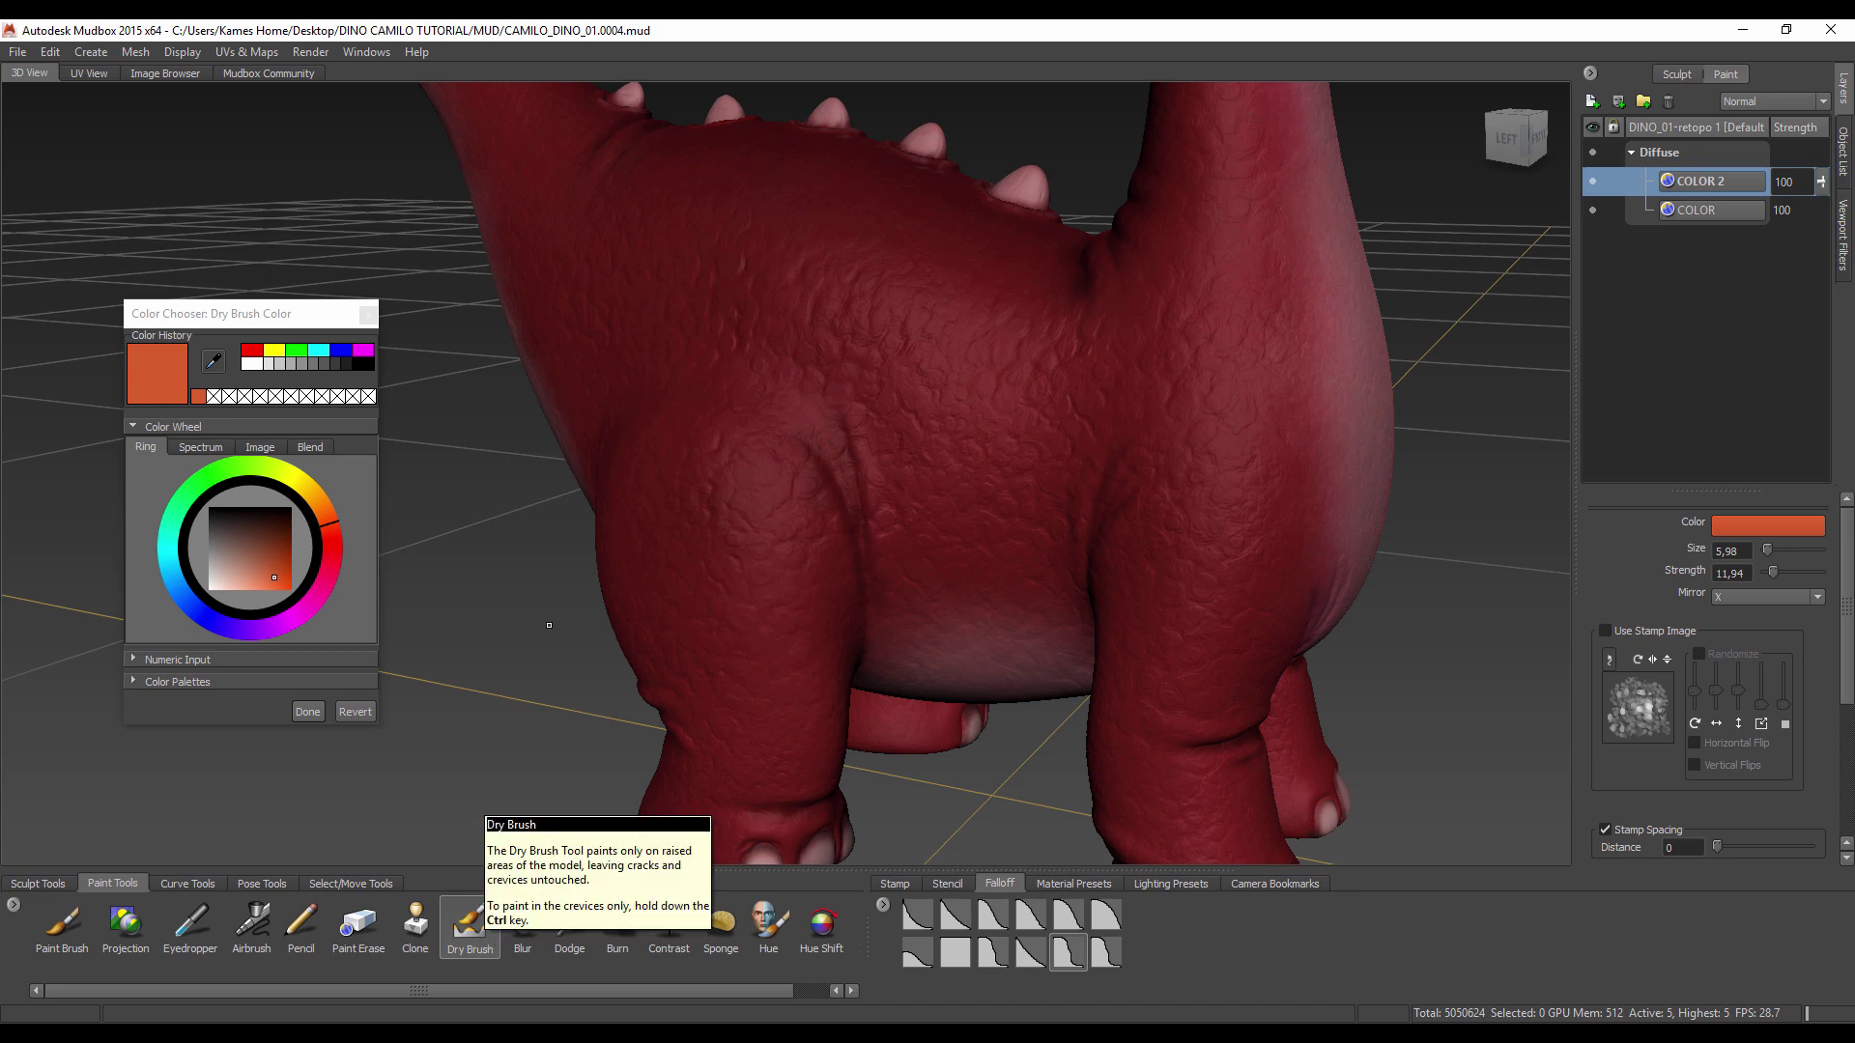
pyautogui.click(311, 51)
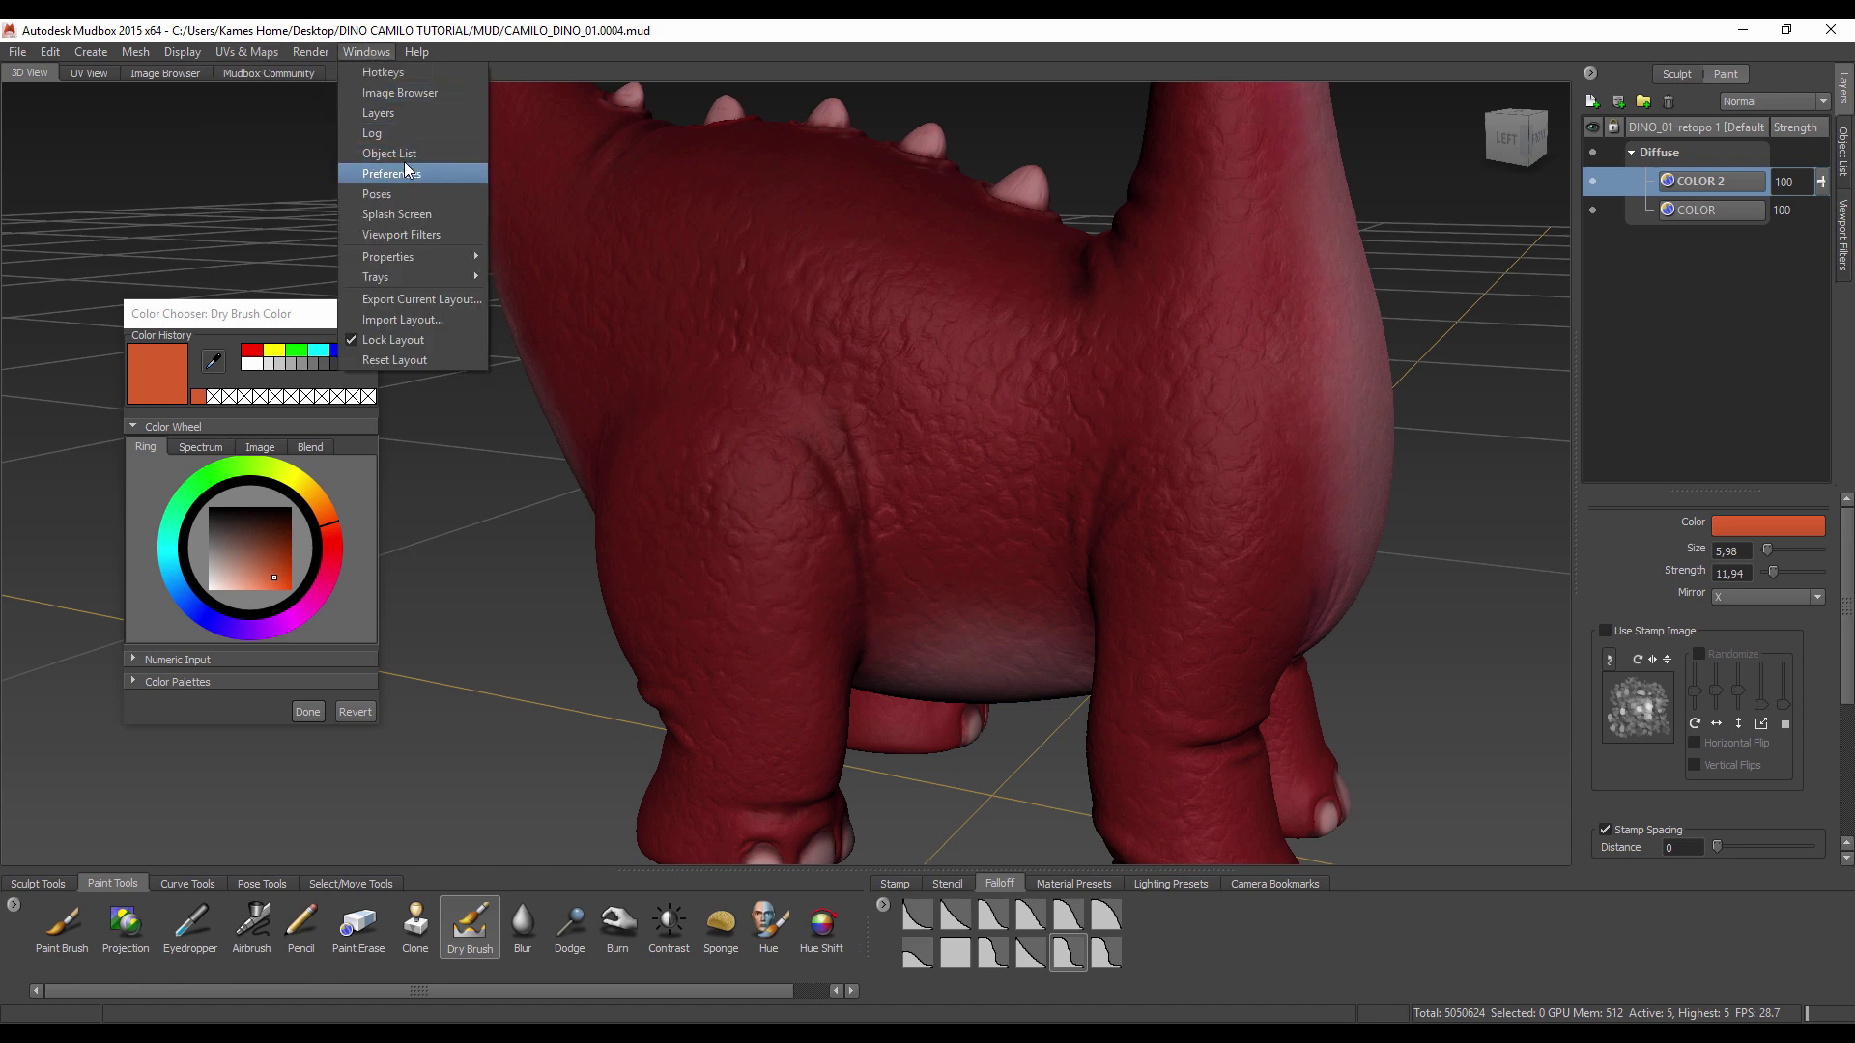
pyautogui.click(408, 178)
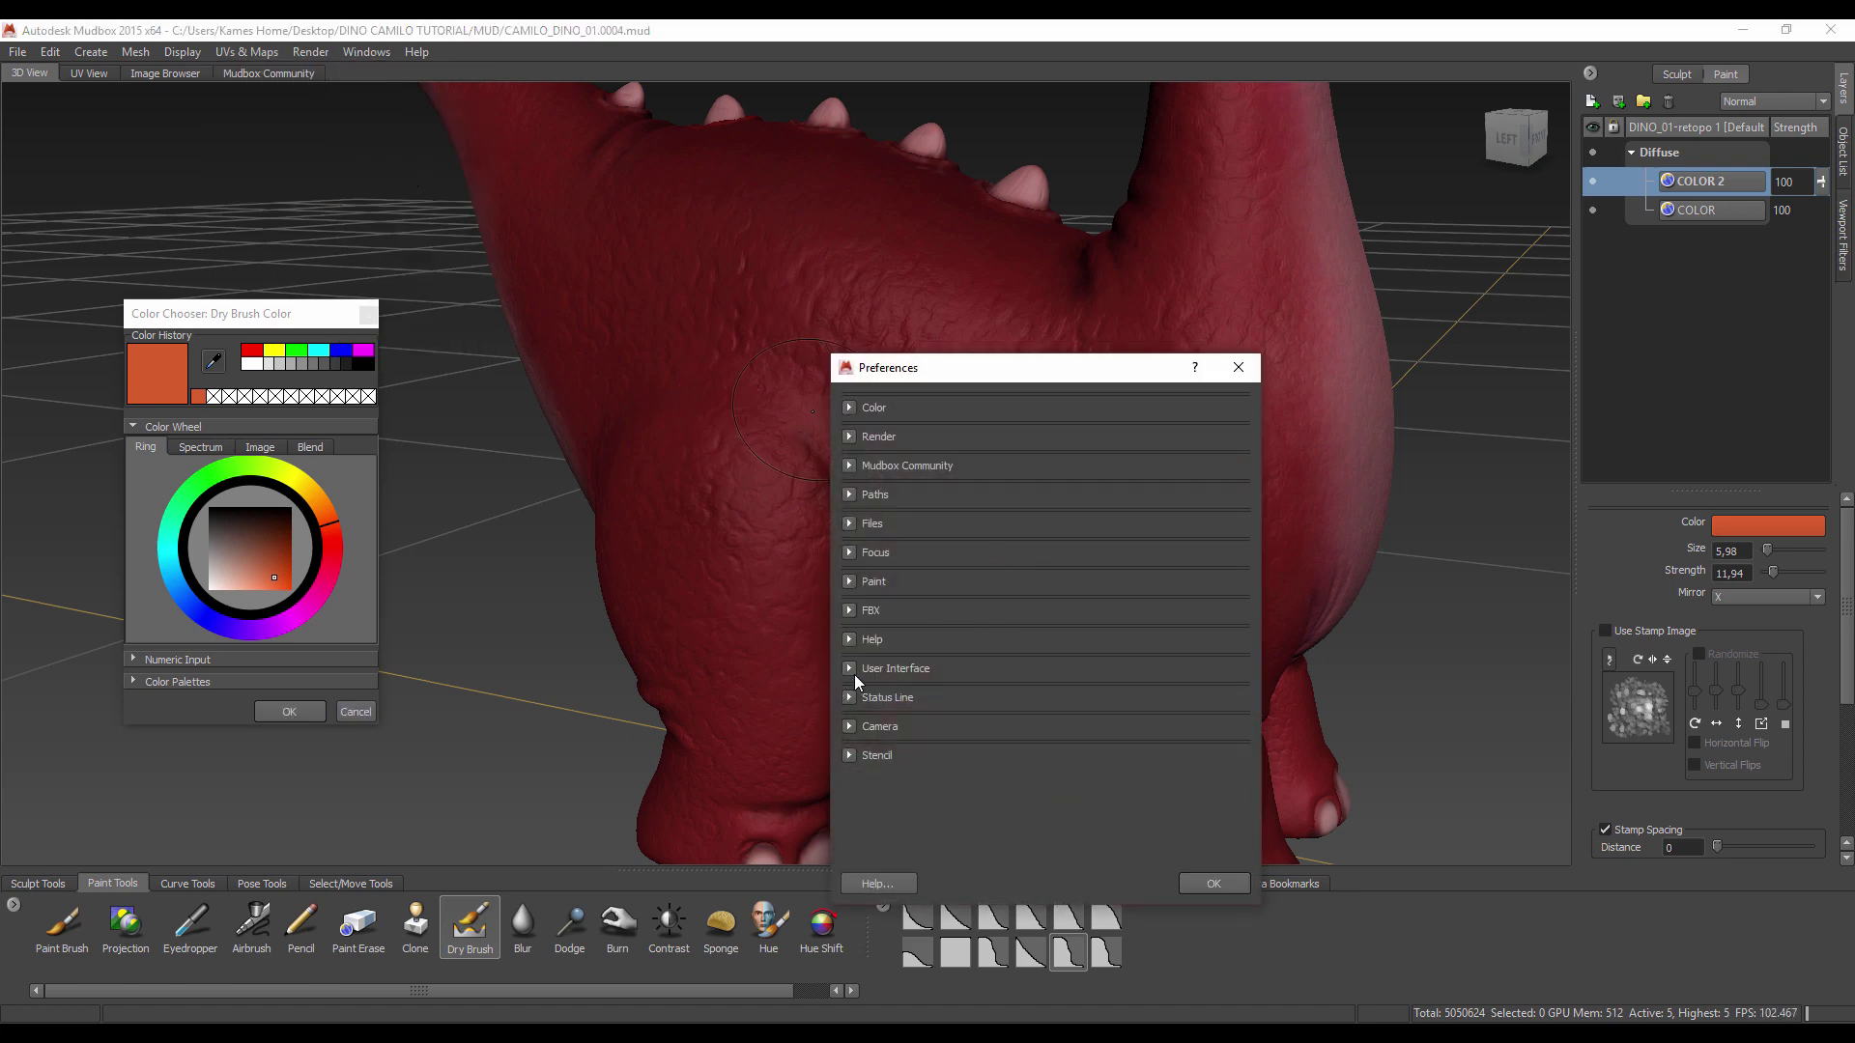
pyautogui.click(849, 668)
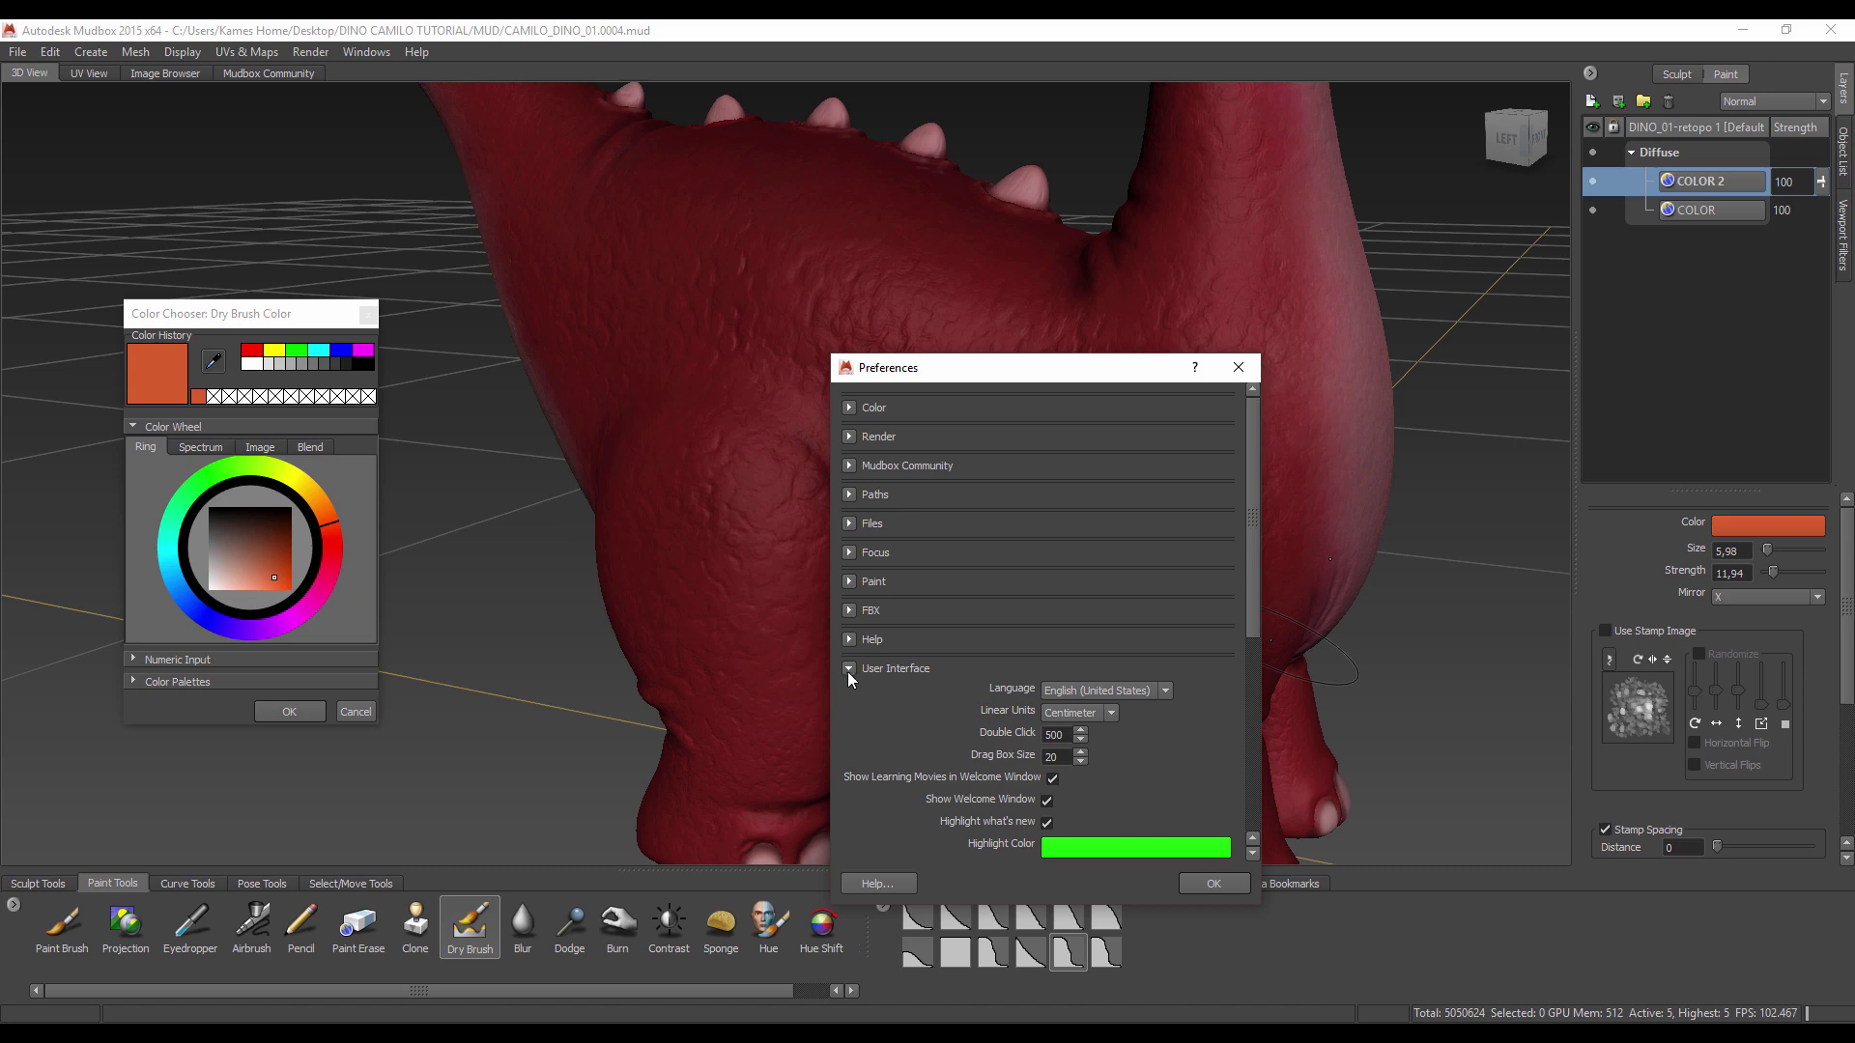
pyautogui.click(849, 669)
pyautogui.click(850, 581)
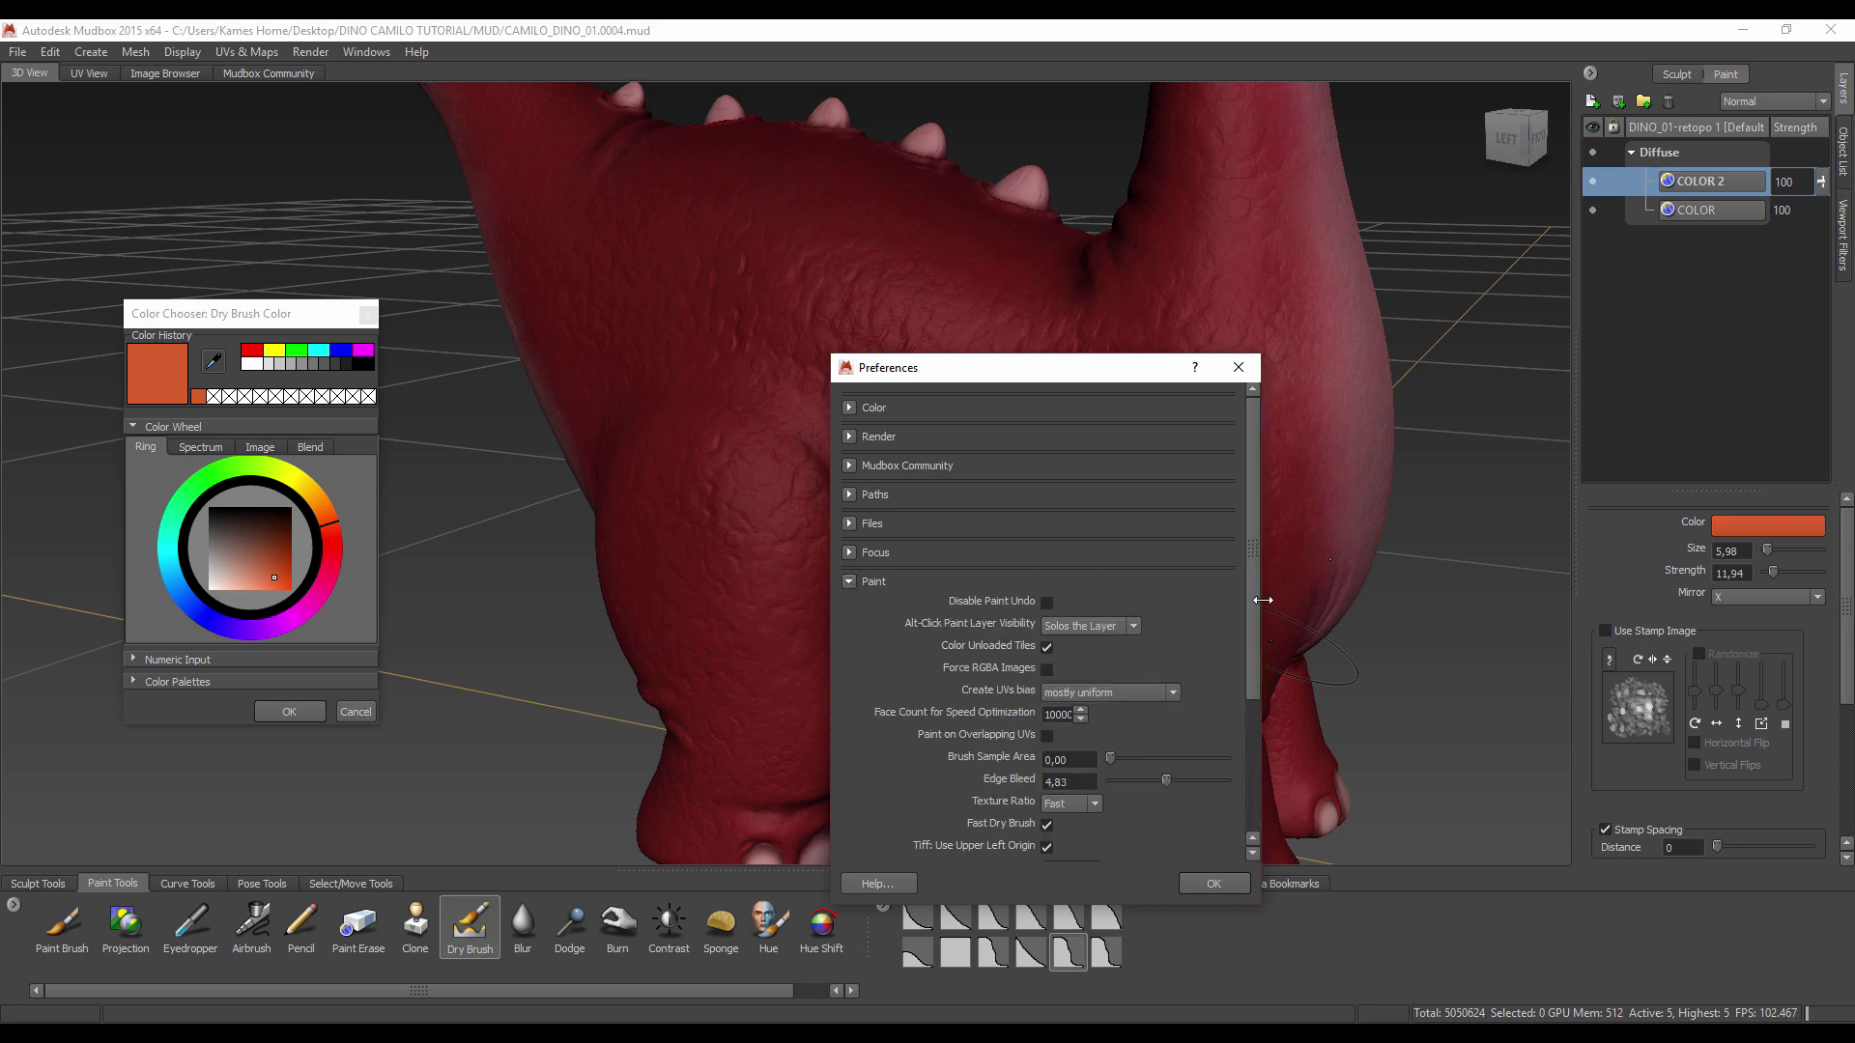
pyautogui.moveTo(1252, 600); pyautogui.dragTo(1250, 715)
pyautogui.click(1049, 665)
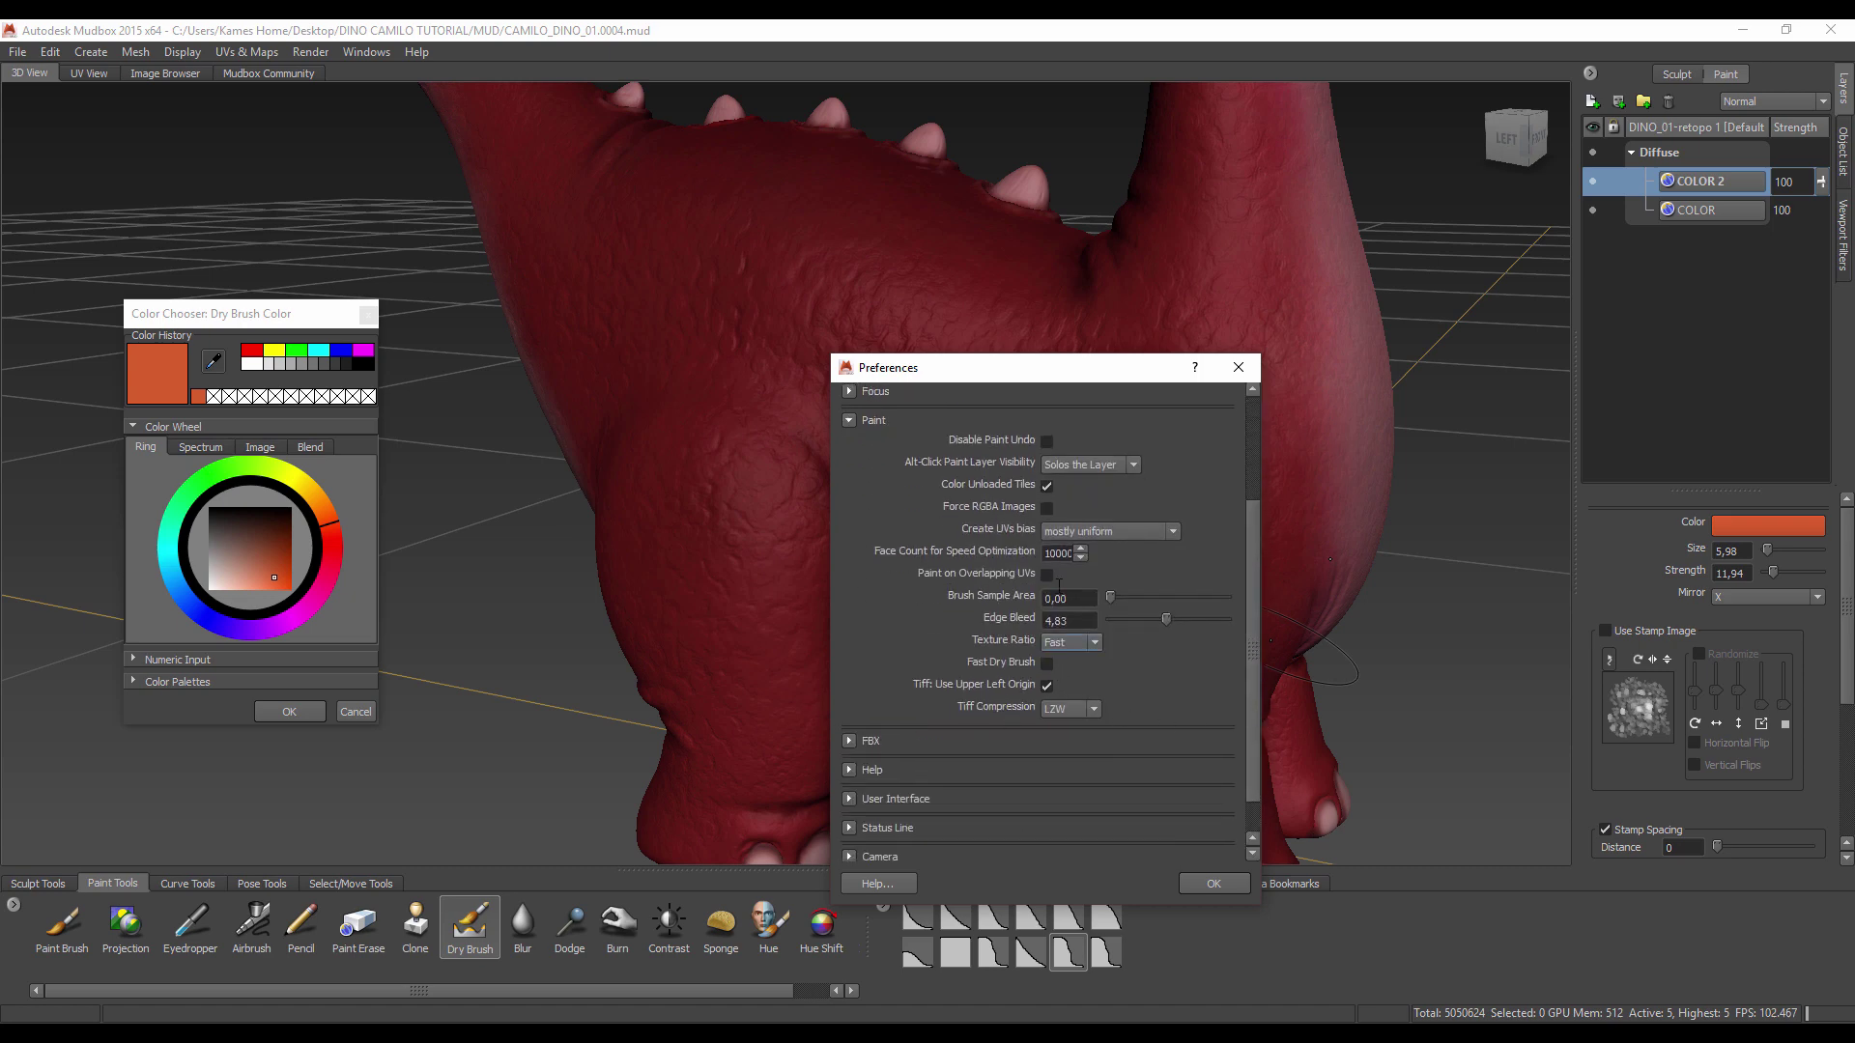
pyautogui.moveTo(1080, 357); pyautogui.dragTo(1580, 198)
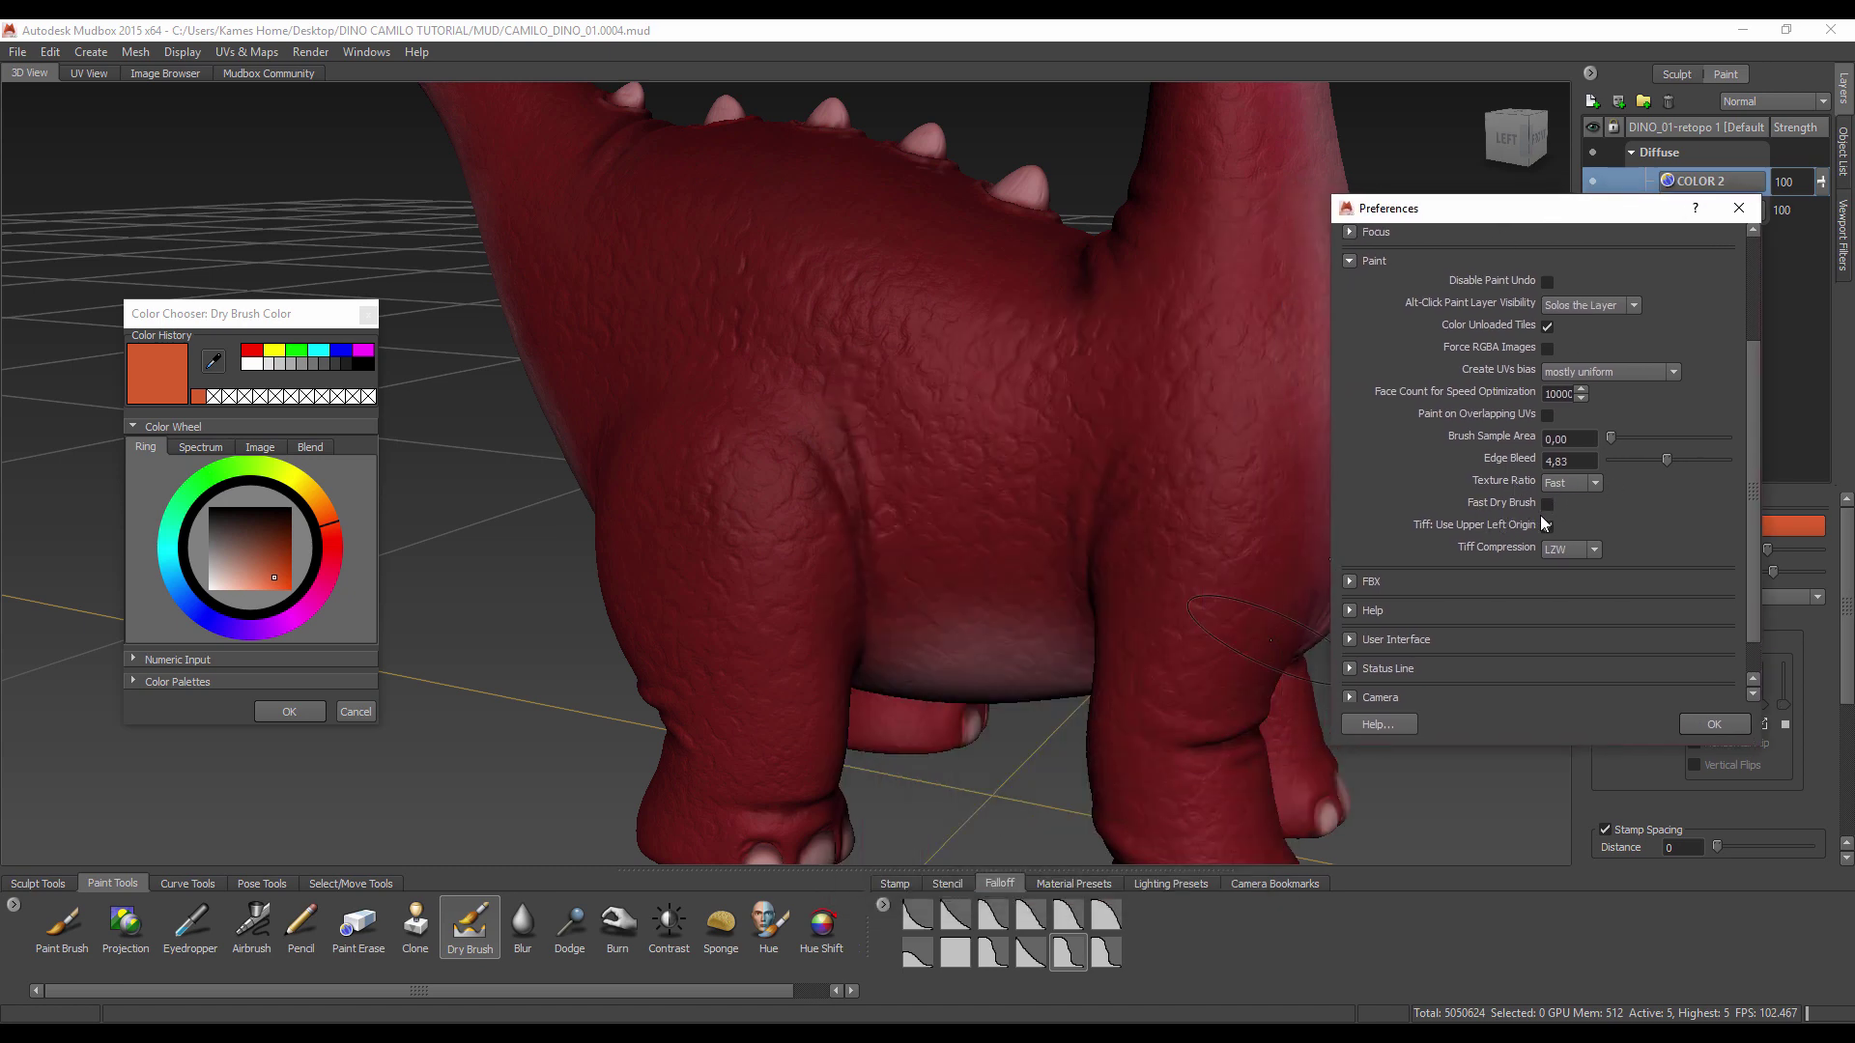
pyautogui.click(935, 476)
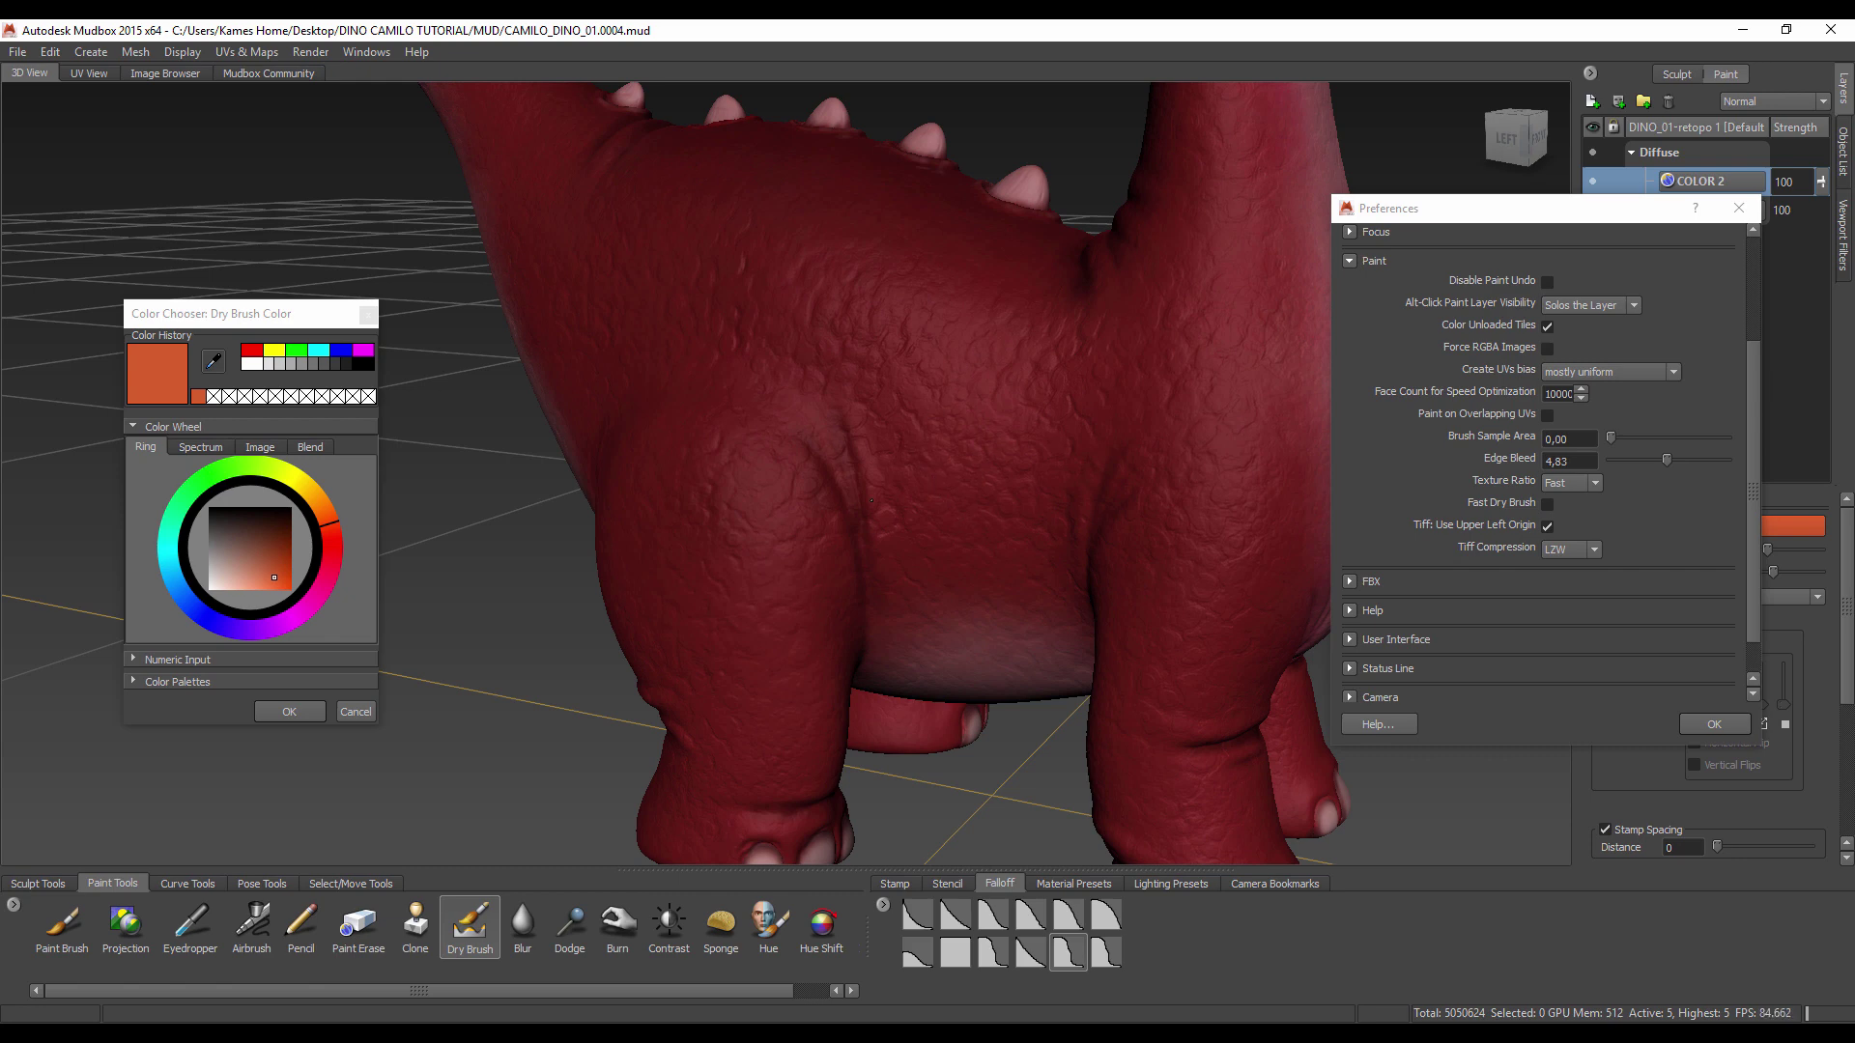
pyautogui.moveTo(824, 486)
pyautogui.mouseDown()
pyautogui.moveTo(845, 503)
pyautogui.moveTo(816, 478)
pyautogui.mouseUp()
pyautogui.moveTo(918, 435); pyautogui.dragTo(901, 410)
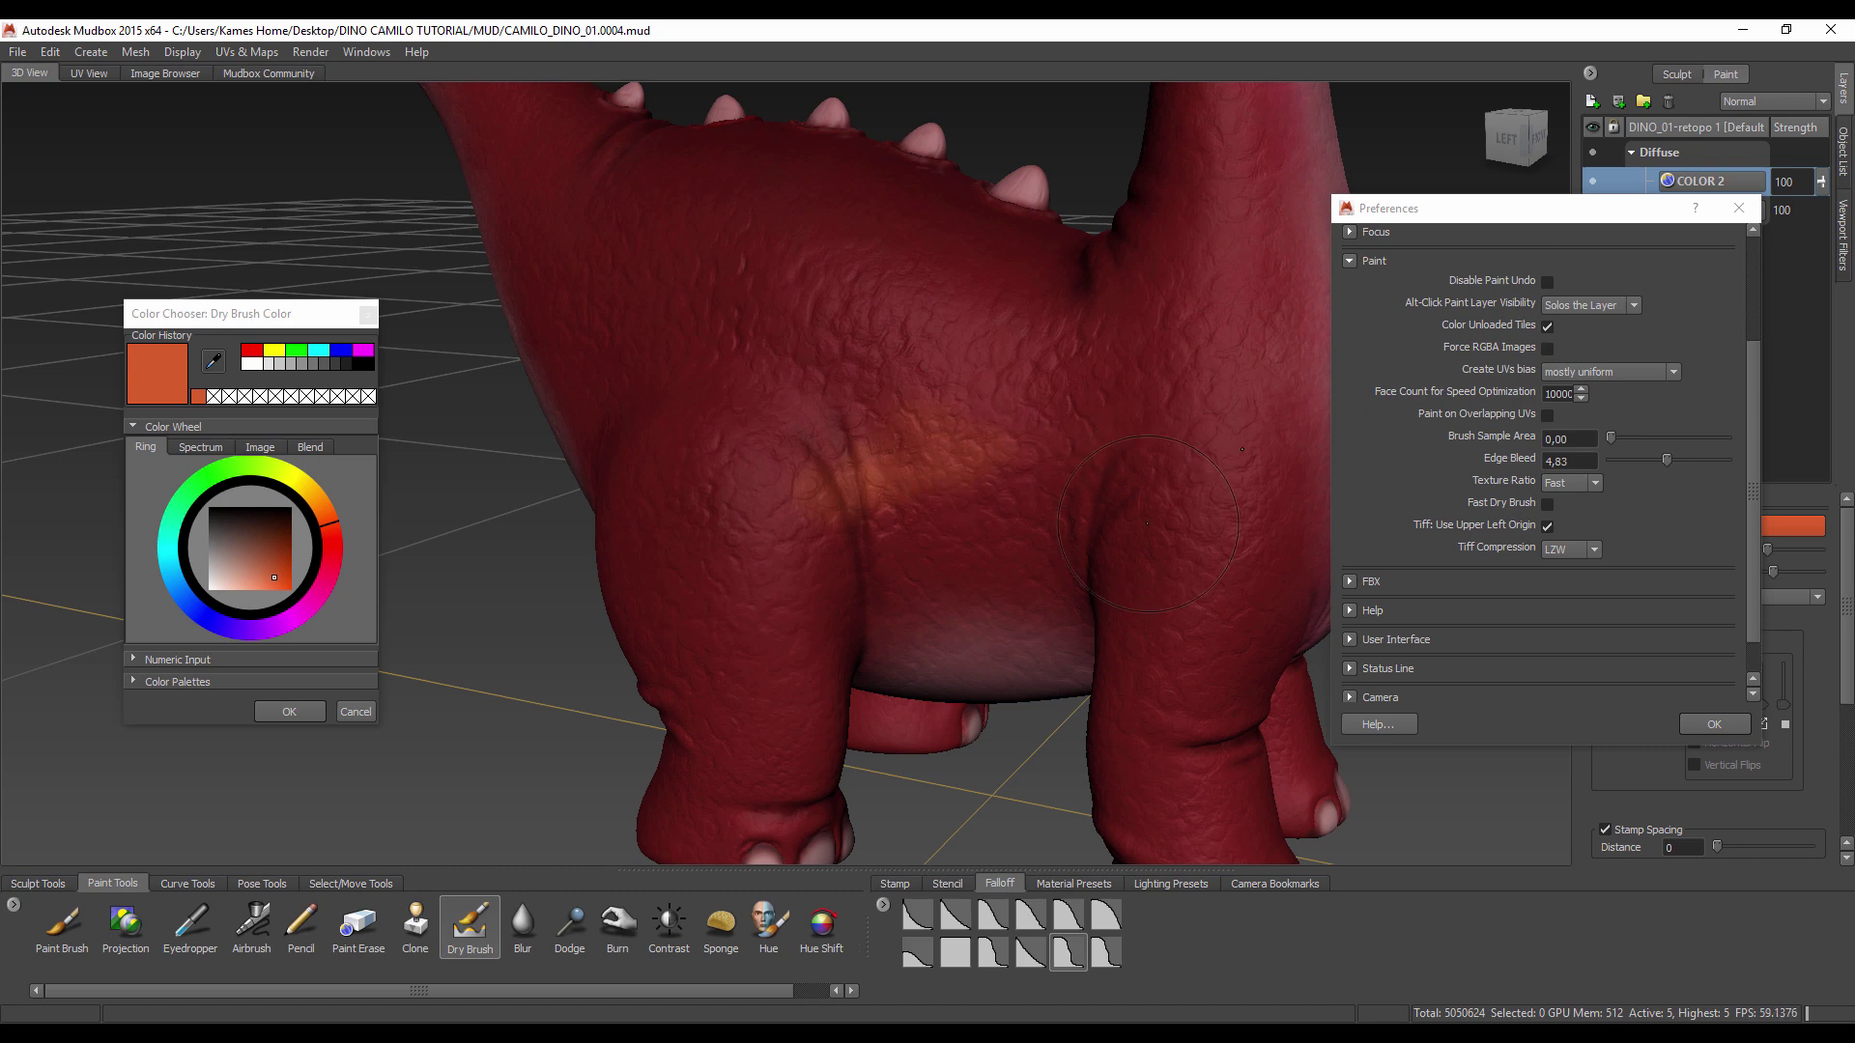
pyautogui.hotkey('ctrl', 'z')
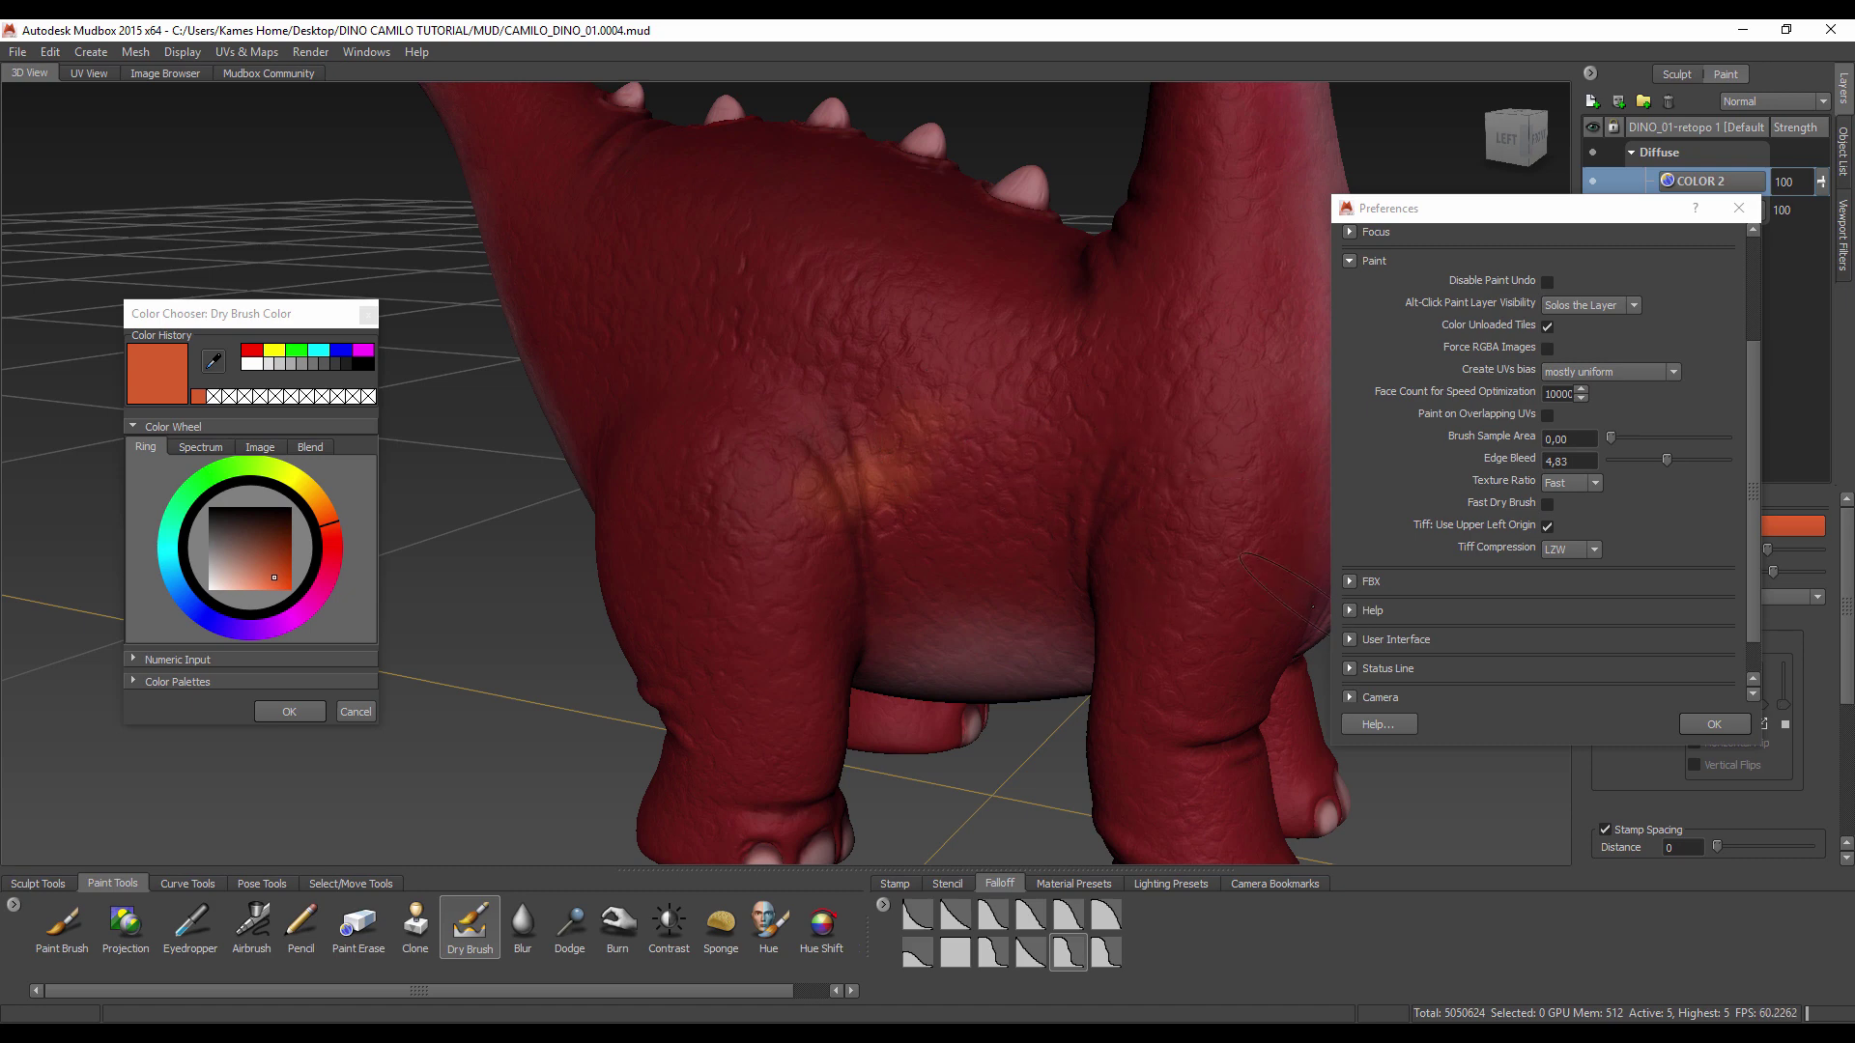
pyautogui.hotkey('ctrl', 'z')
pyautogui.click(1547, 504)
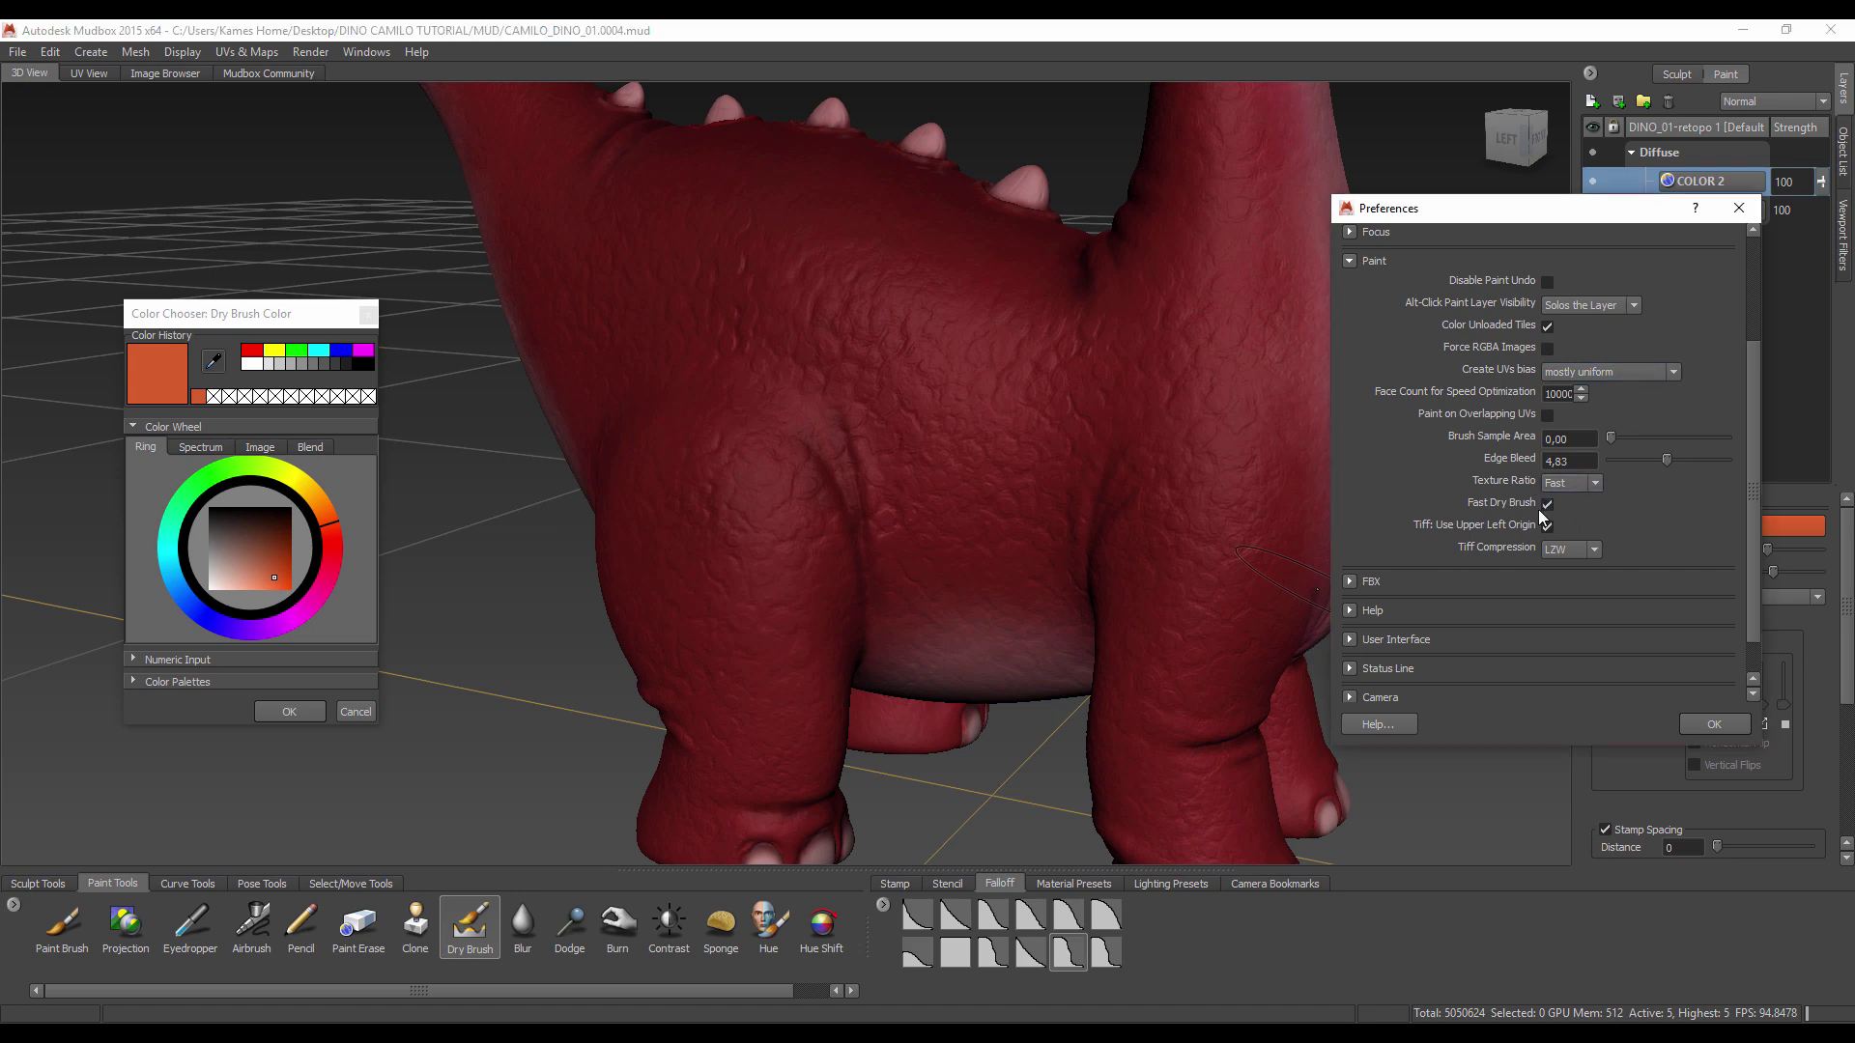
# Step: Close preferences, set the Dry Brush to size 0.71 with higher strength, and zoom onto the hip
pyautogui.click(1739, 209)
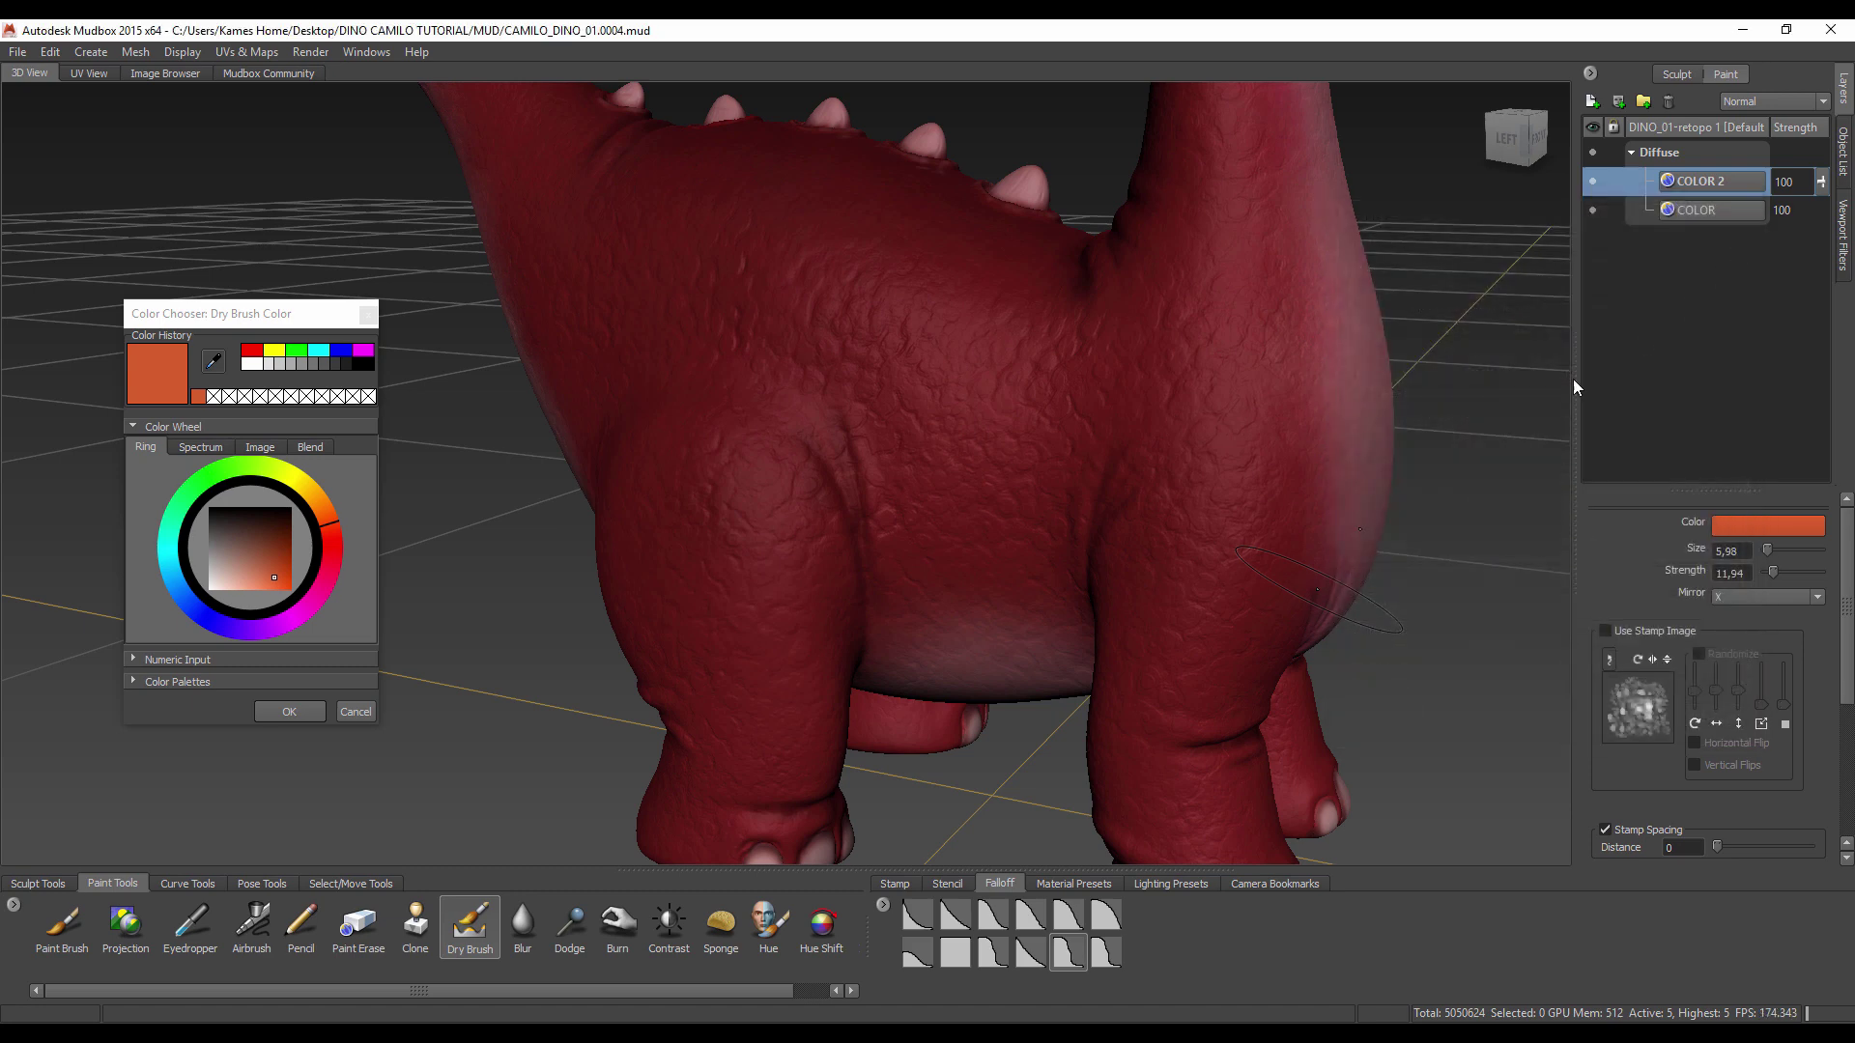
pyautogui.keyDown('alt'); pyautogui.moveTo(1148, 664); pyautogui.dragTo(984, 454); pyautogui.keyUp('alt')
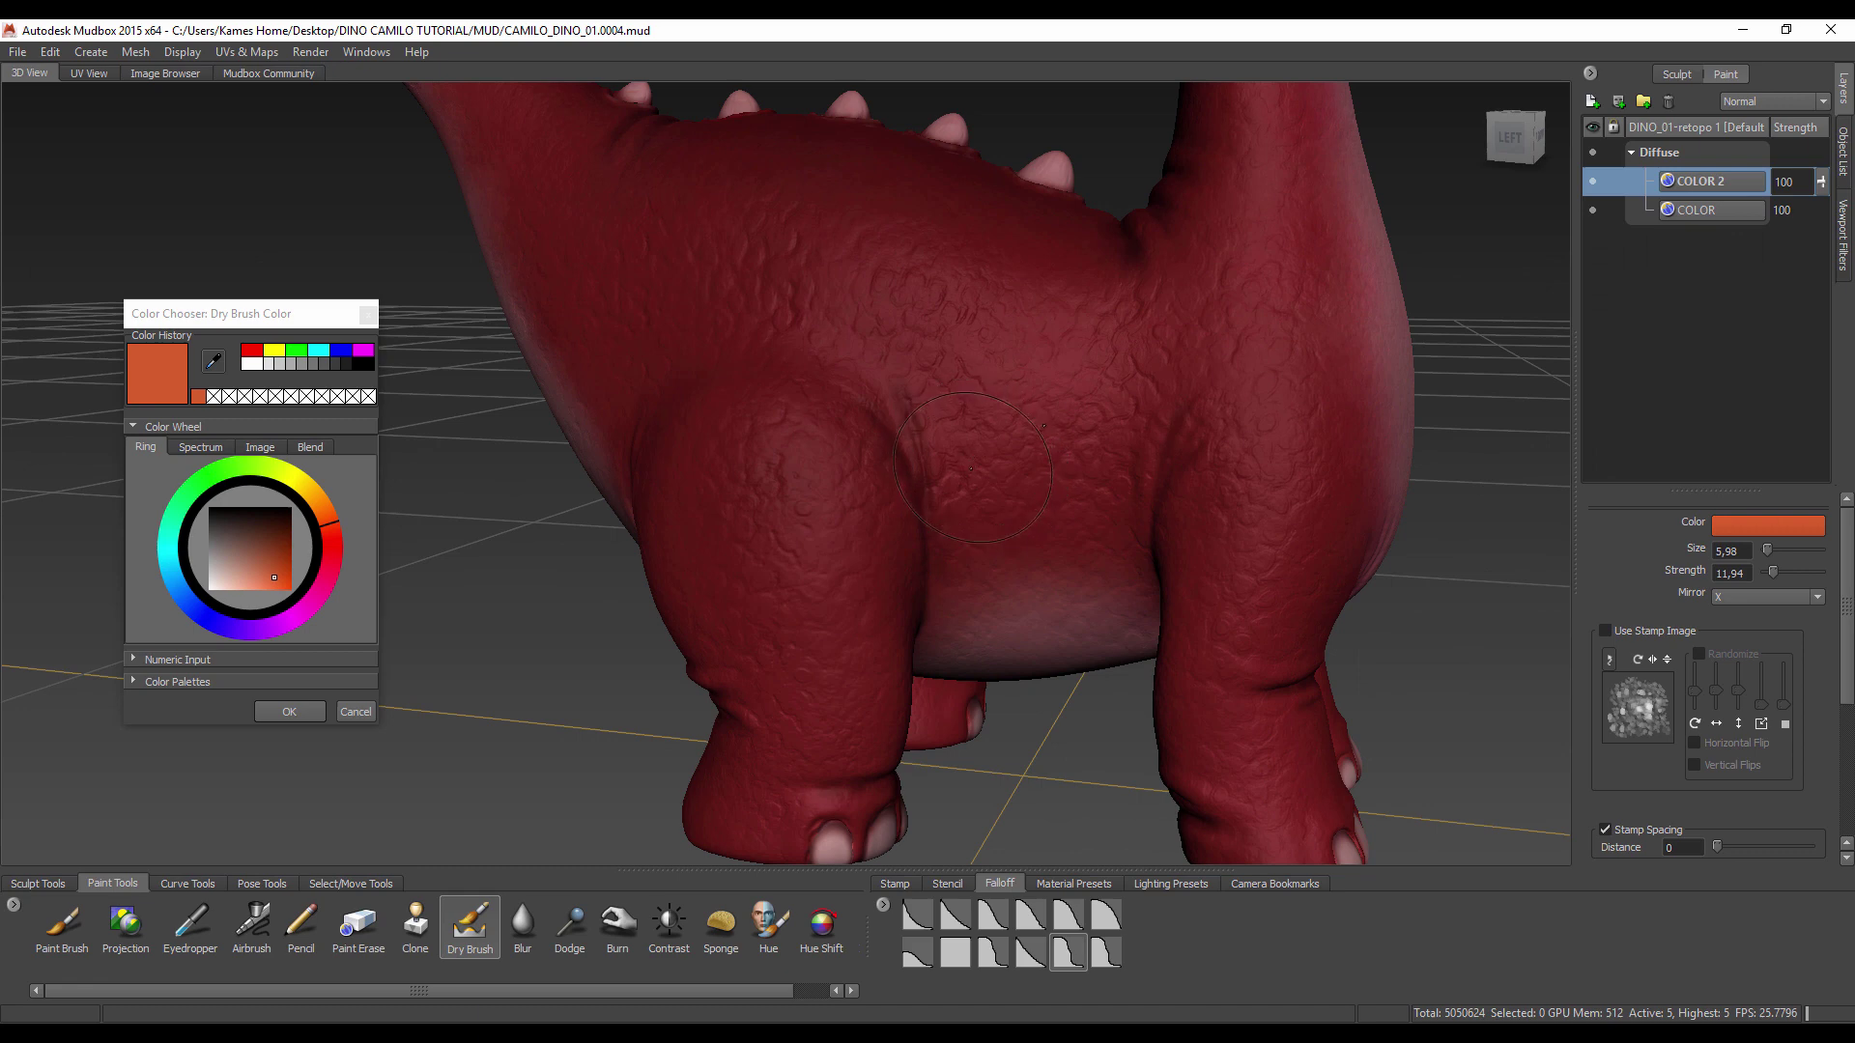
pyautogui.moveTo(981, 452); pyautogui.dragTo(984, 444)
pyautogui.moveTo(1089, 598); pyautogui.dragTo(1100, 541)
pyautogui.scroll(-2, 948, 459)
pyautogui.scroll(3, 1062, 416)
pyautogui.scroll(2, 1159, 386)
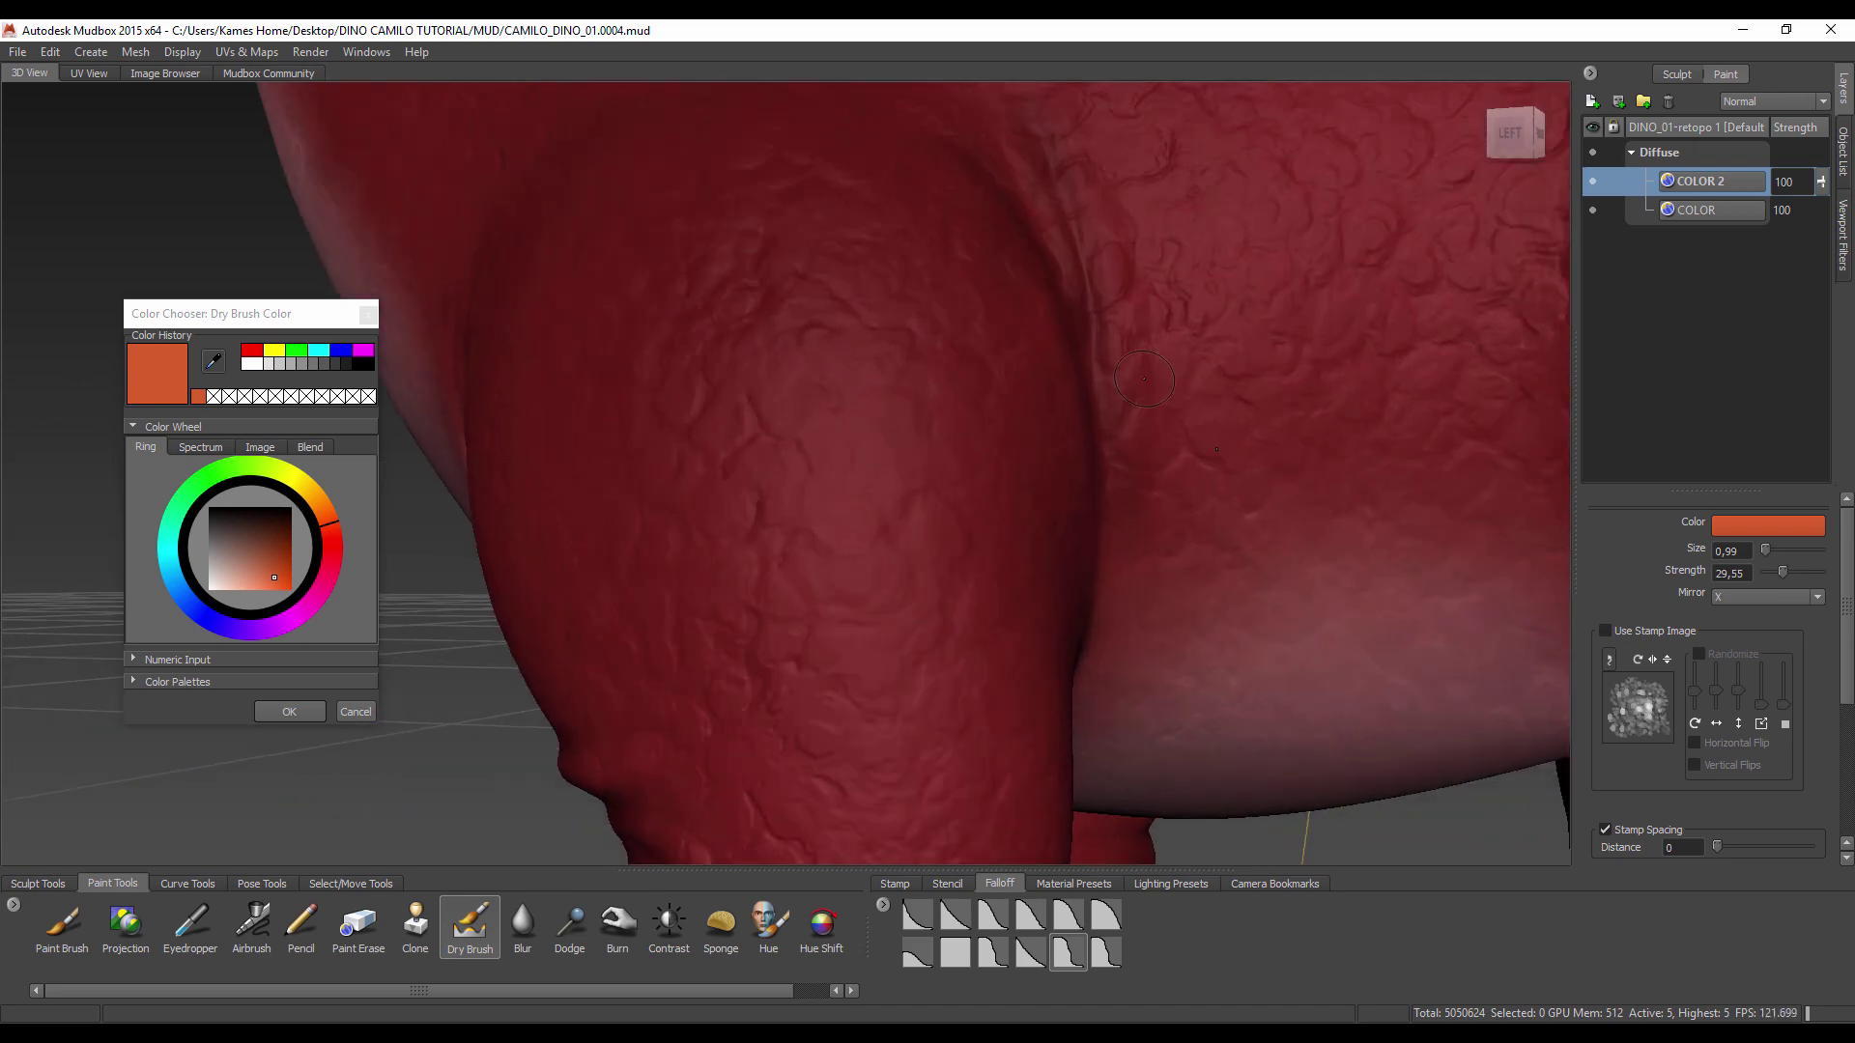
pyautogui.scroll(2, 1196, 374)
pyautogui.scroll(2, 1196, 374)
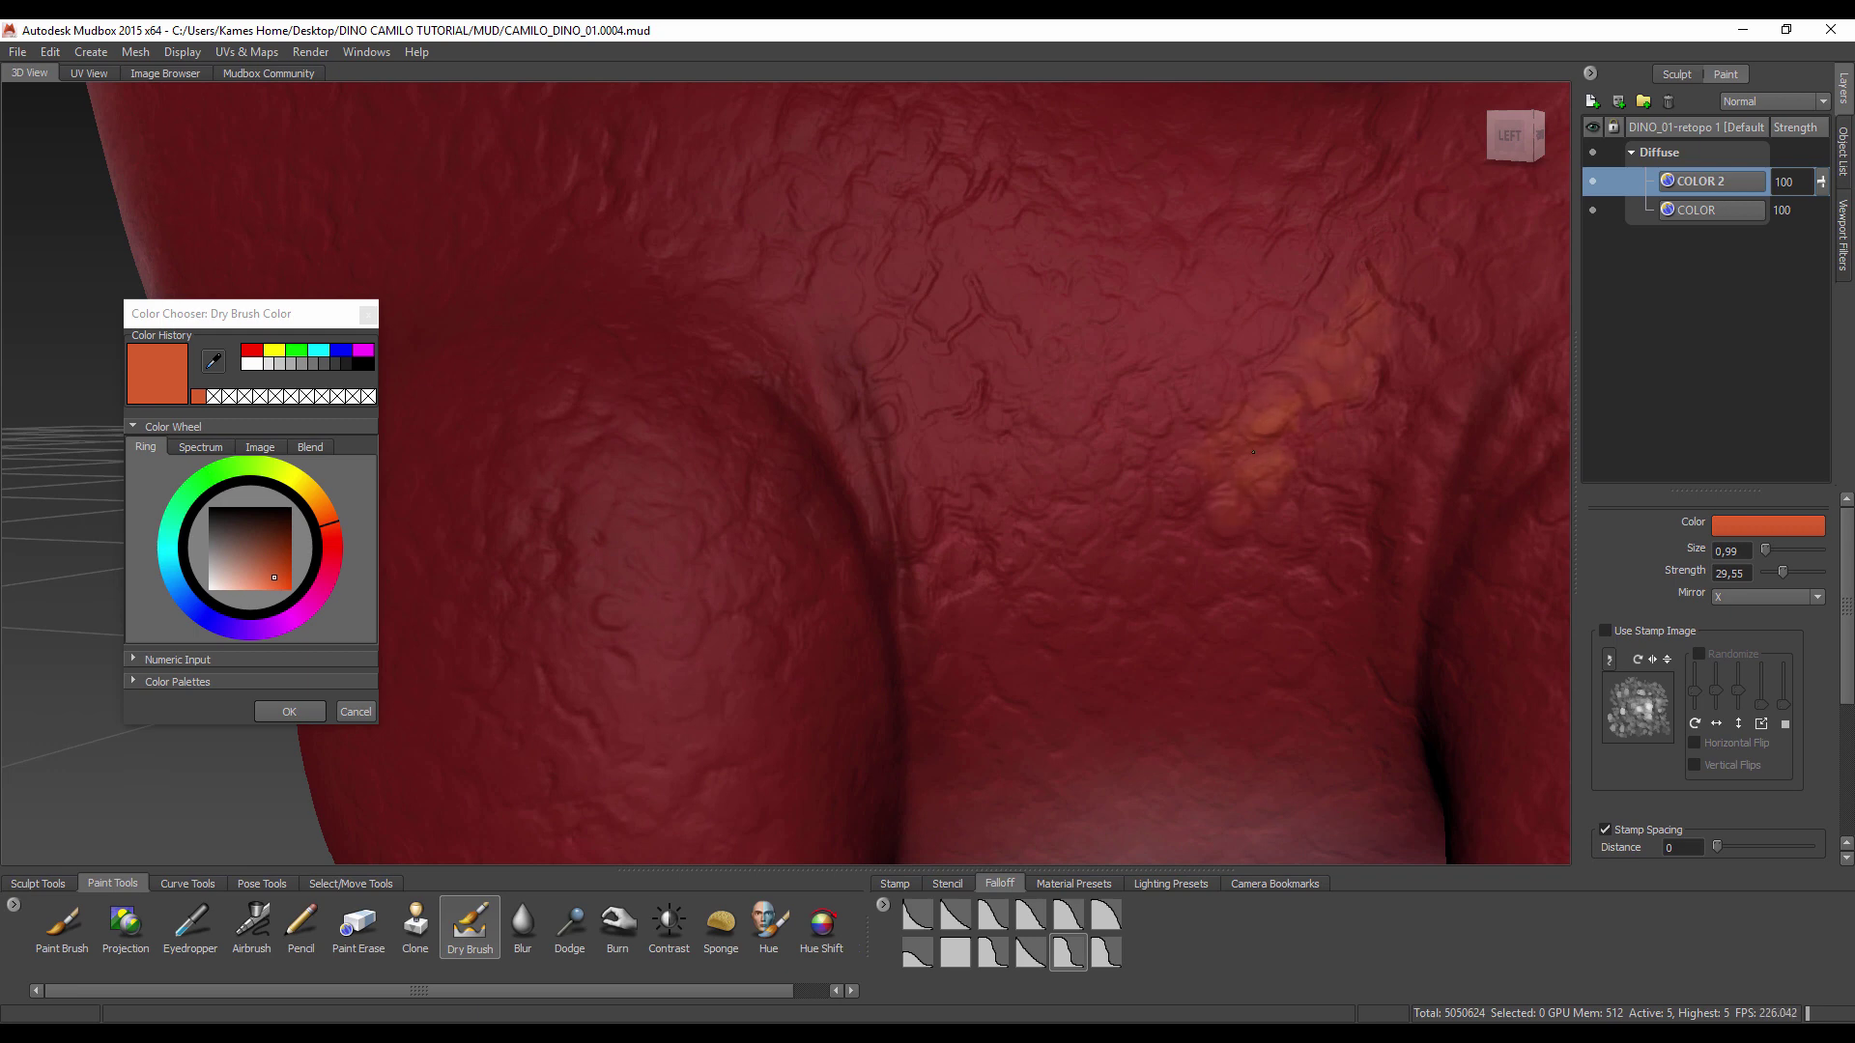
# Step: Dry-brush orange strokes along the hip crease and the skin's right edge
pyautogui.moveTo(1428, 320); pyautogui.dragTo(1371, 402)
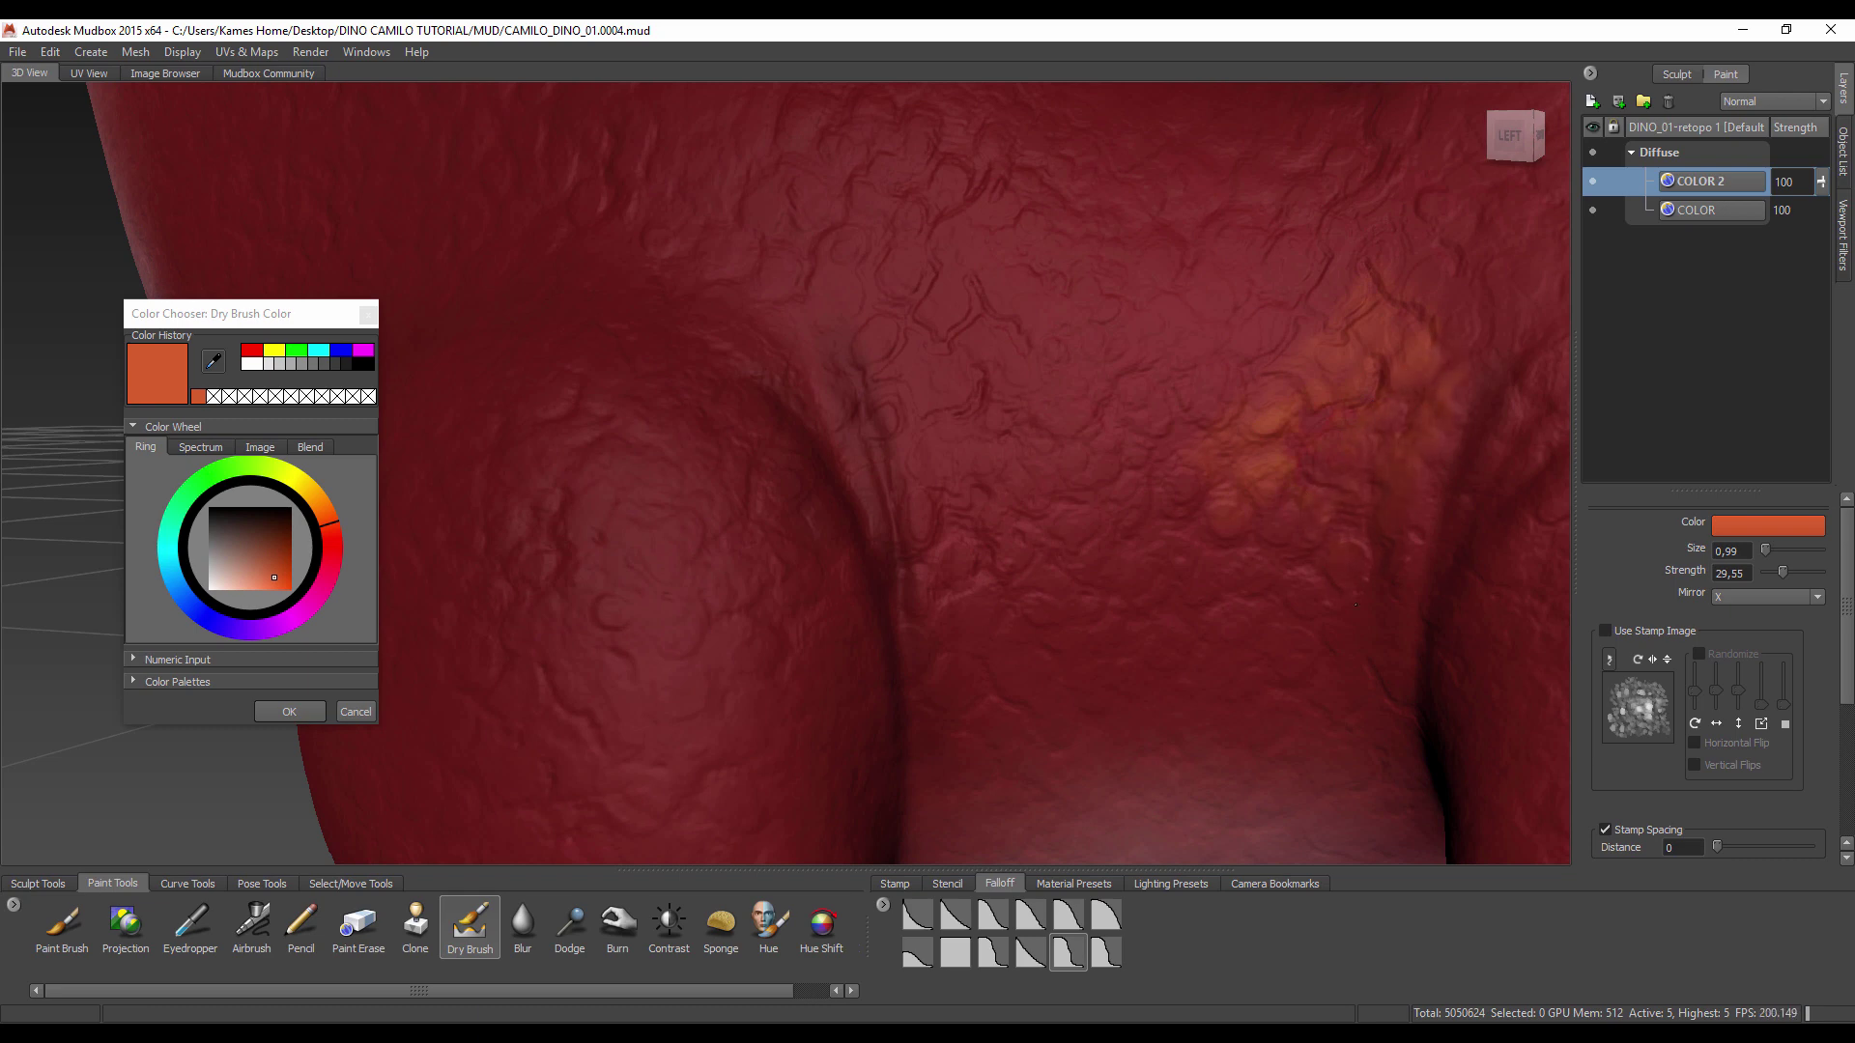
pyautogui.moveTo(1524, 454); pyautogui.dragTo(1500, 536)
pyautogui.moveTo(1555, 329); pyautogui.dragTo(1546, 372)
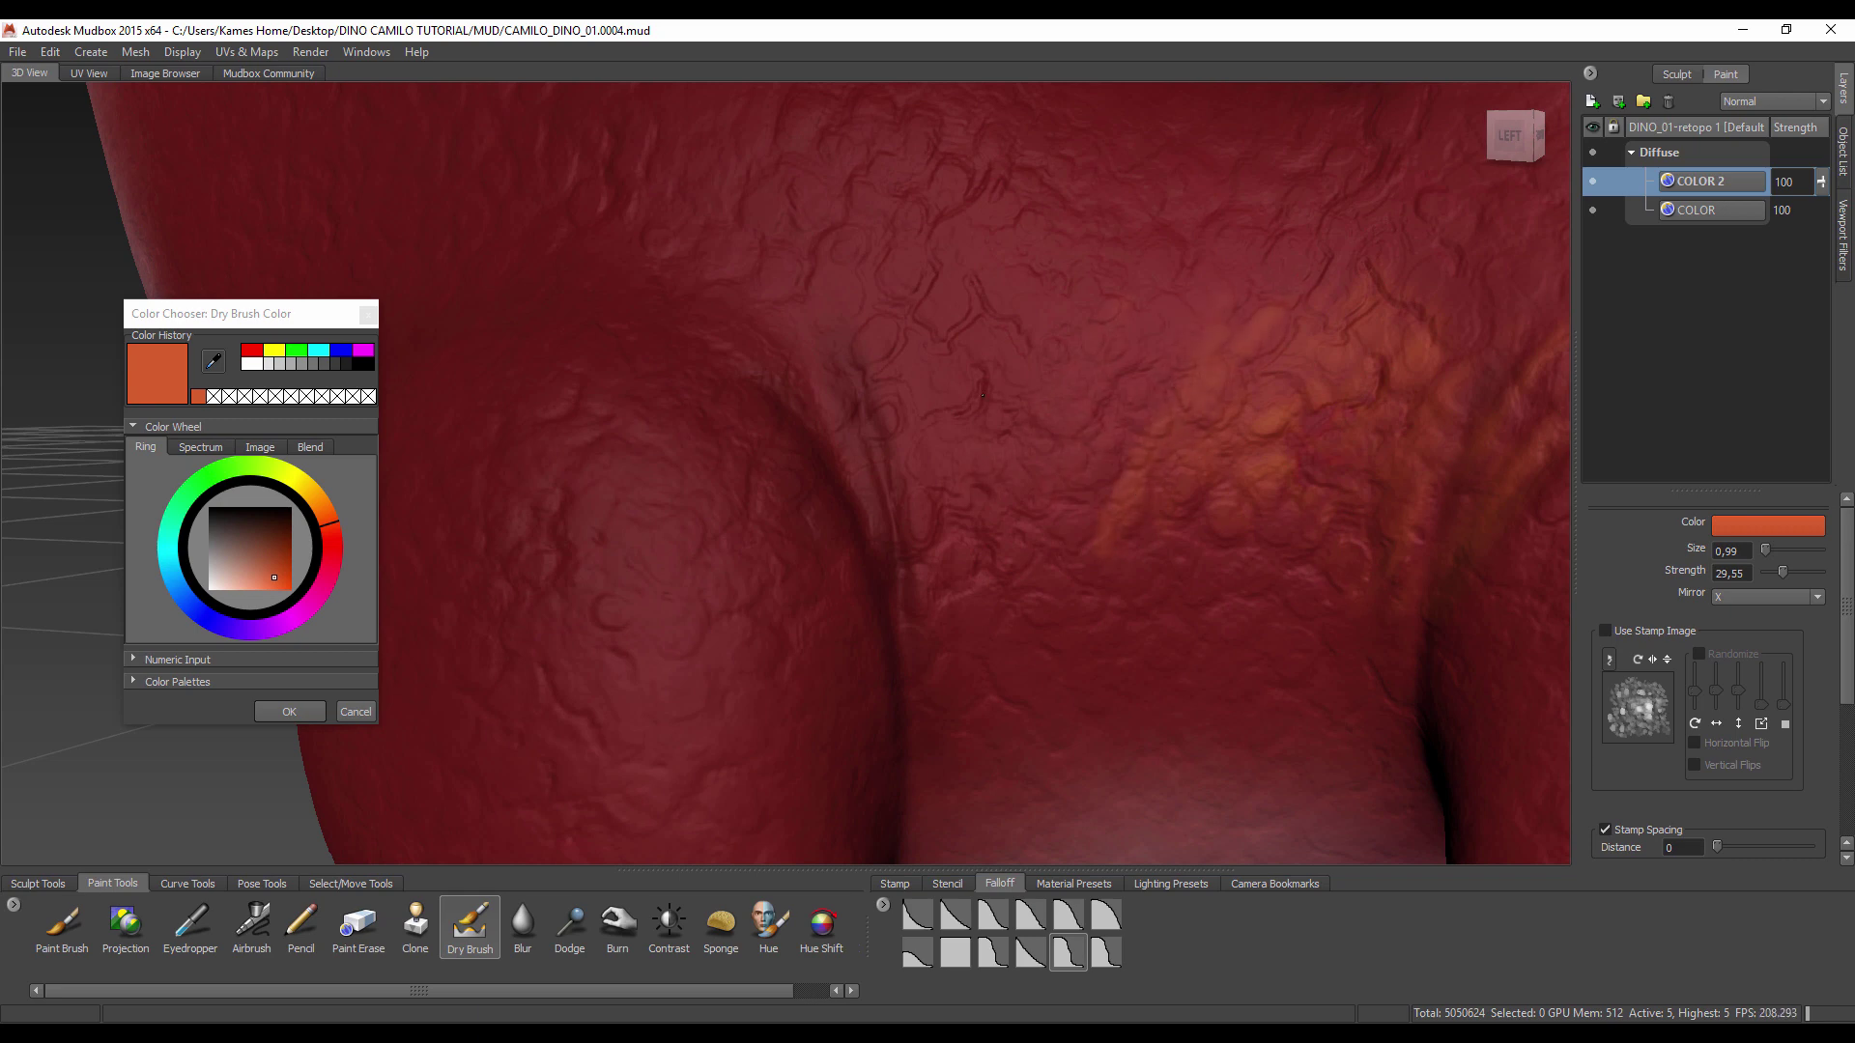
pyautogui.moveTo(884, 372); pyautogui.dragTo(802, 512)
pyautogui.moveTo(880, 333); pyautogui.dragTo(778, 474)
pyautogui.moveTo(913, 429)
pyautogui.mouseDown()
pyautogui.moveTo(867, 501)
pyautogui.moveTo(906, 509)
pyautogui.mouseUp()
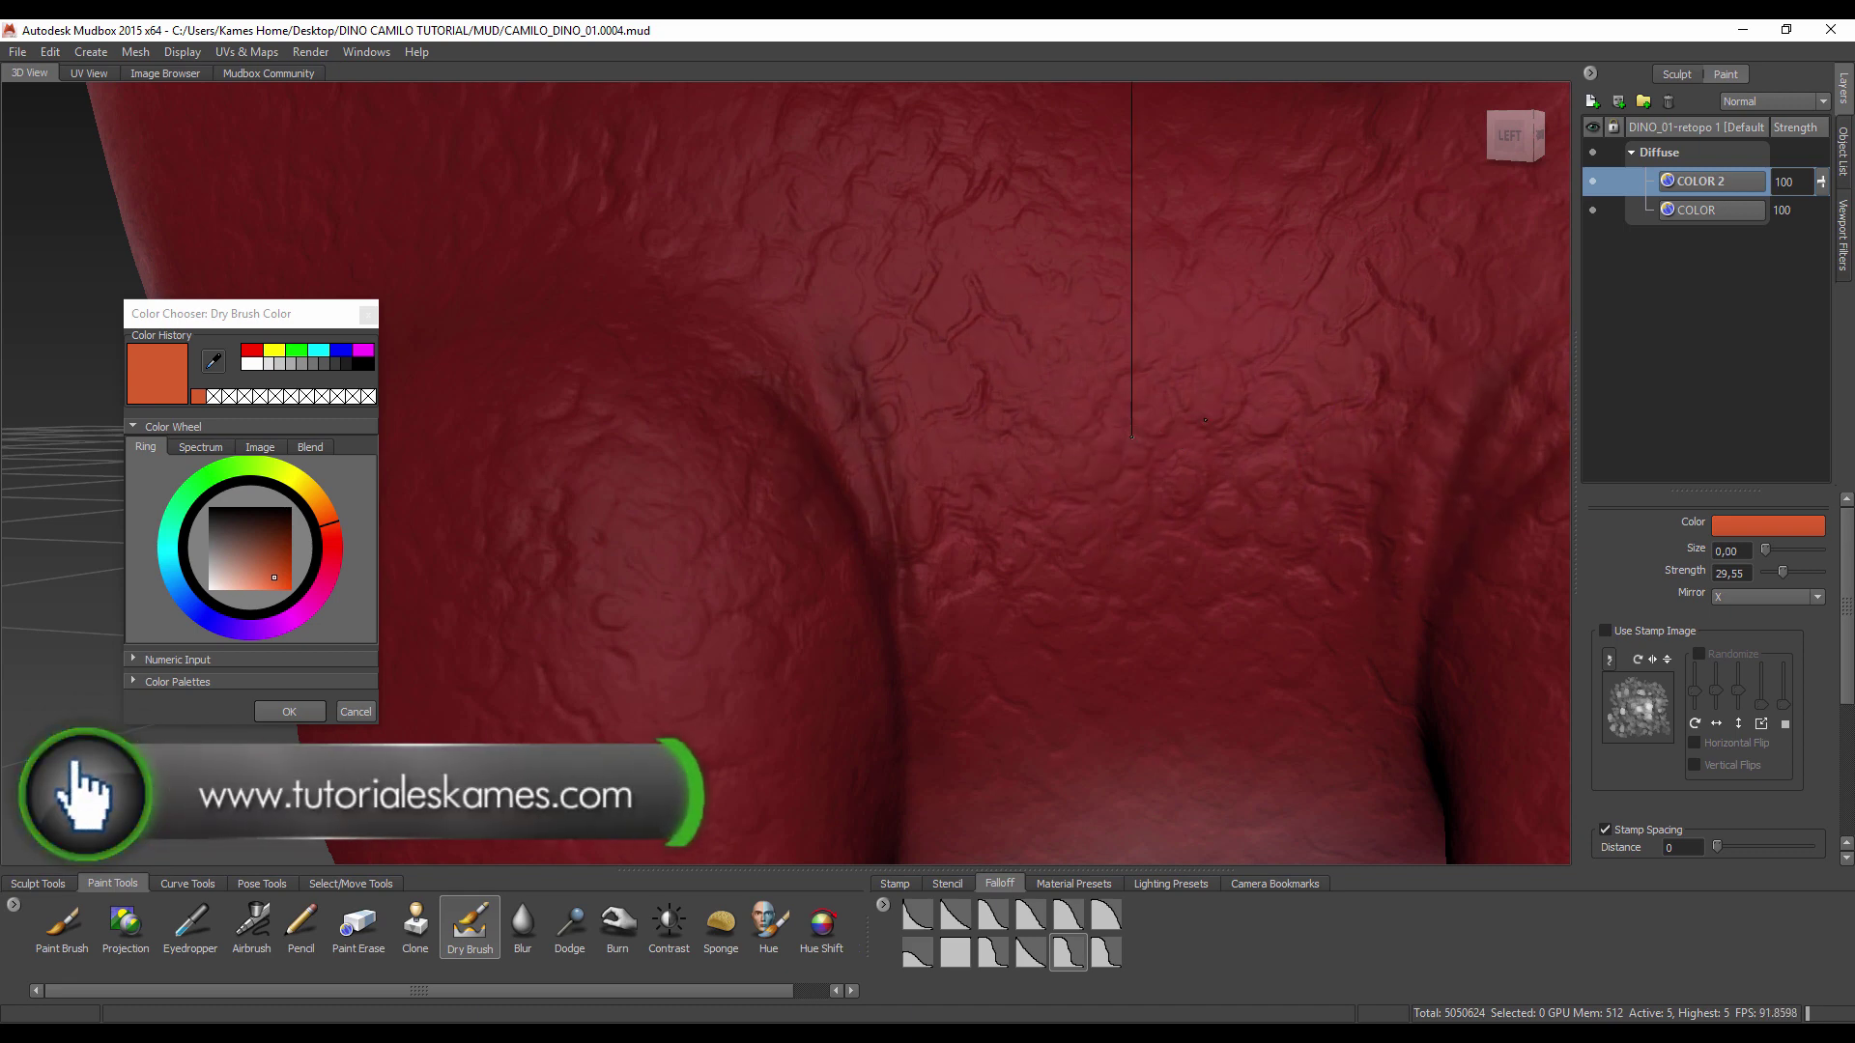
# Step: Shrink the dry brush size to zero and reposition the view around the dinosaur
pyautogui.moveTo(1205, 420); pyautogui.dragTo(1192, 492)
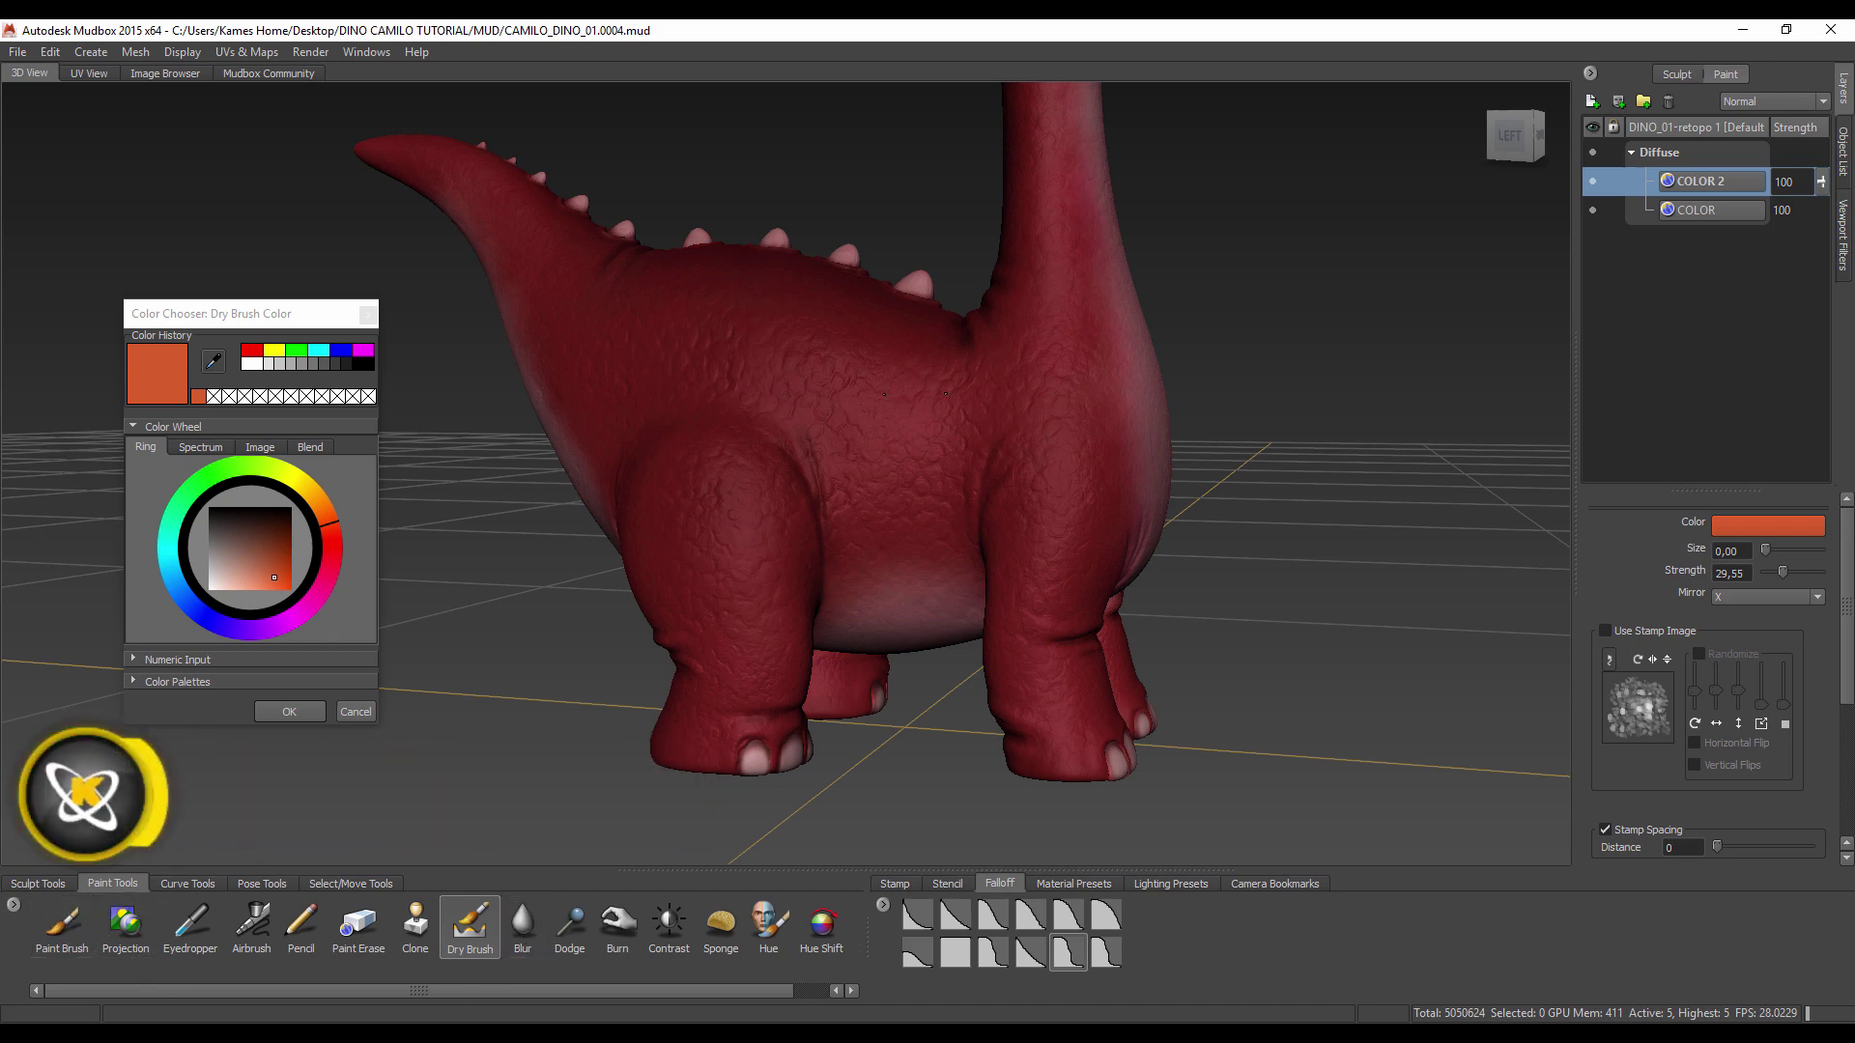
pyautogui.keyDown('alt'); pyautogui.moveTo(821, 454); pyautogui.dragTo(851, 444); pyautogui.keyUp('alt')
pyautogui.scroll(3, 851, 445)
pyautogui.scroll(2, 851, 444)
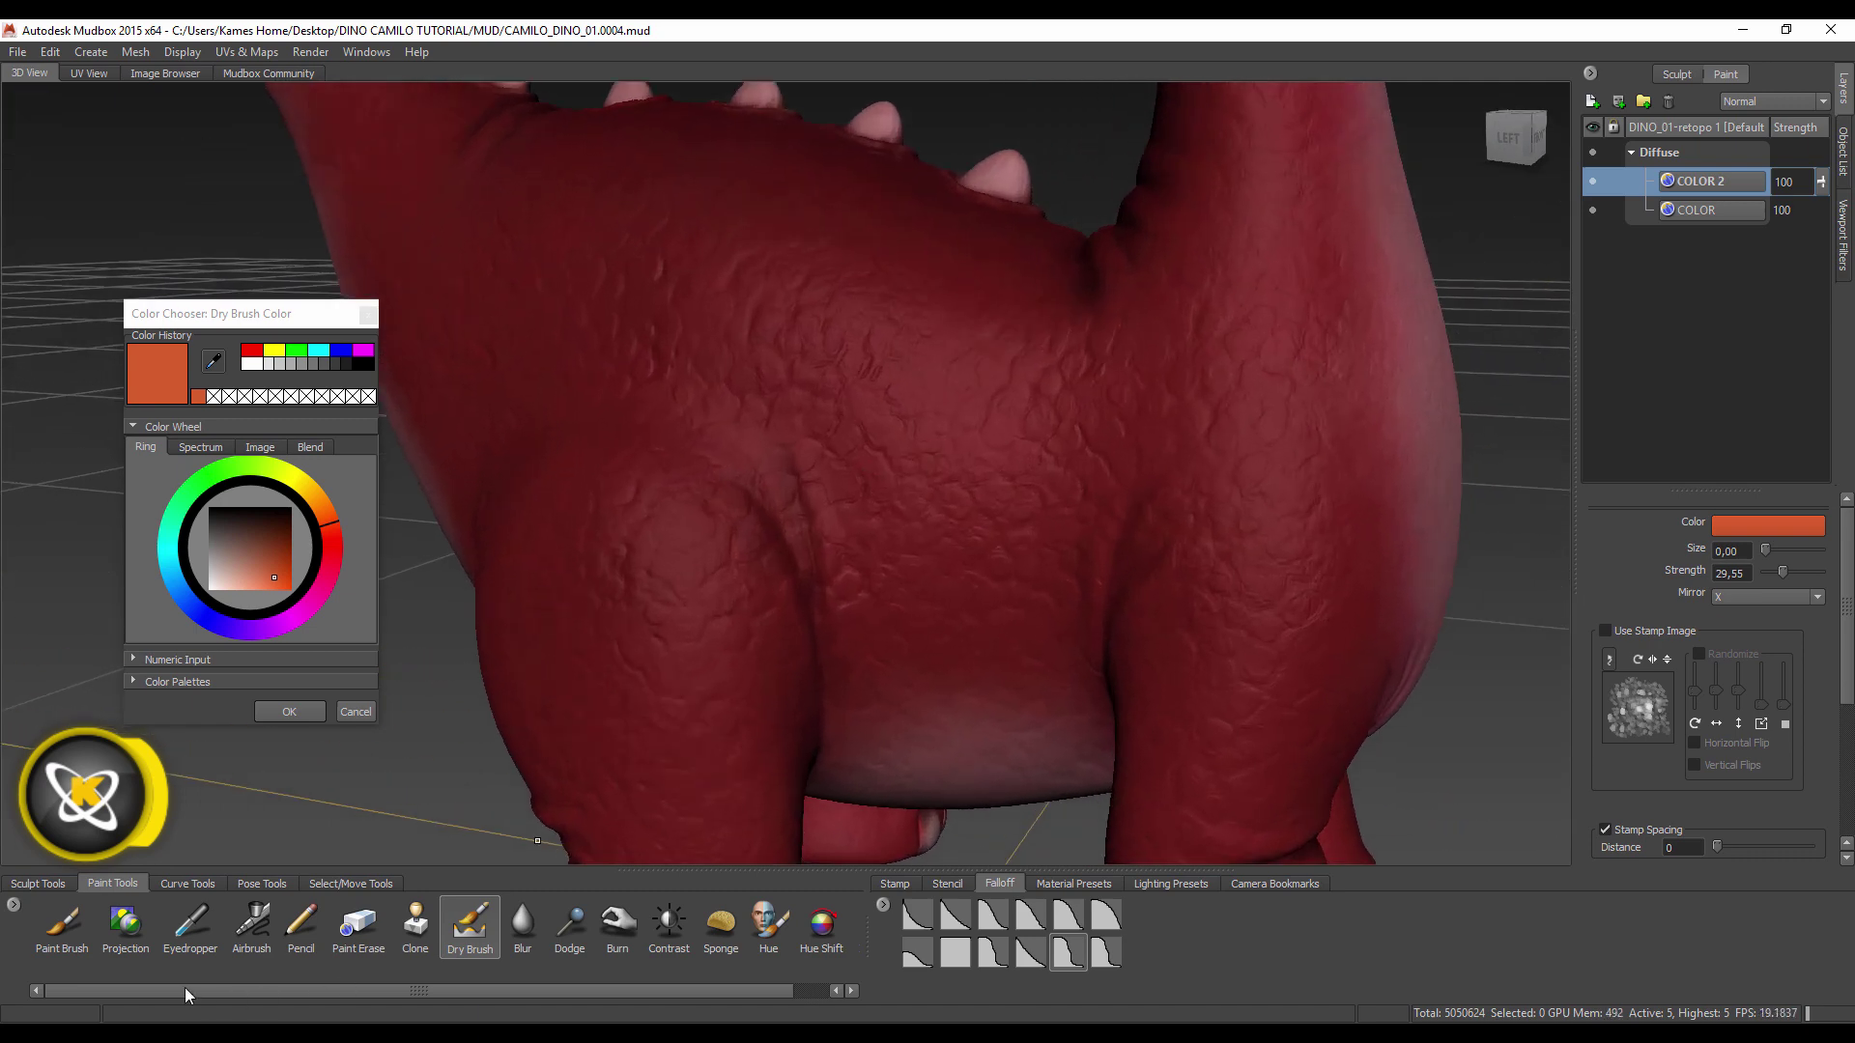
# Step: Select the Paint Brush at size 4.62 with a darker red-orange and dab the body
pyautogui.click(62, 935)
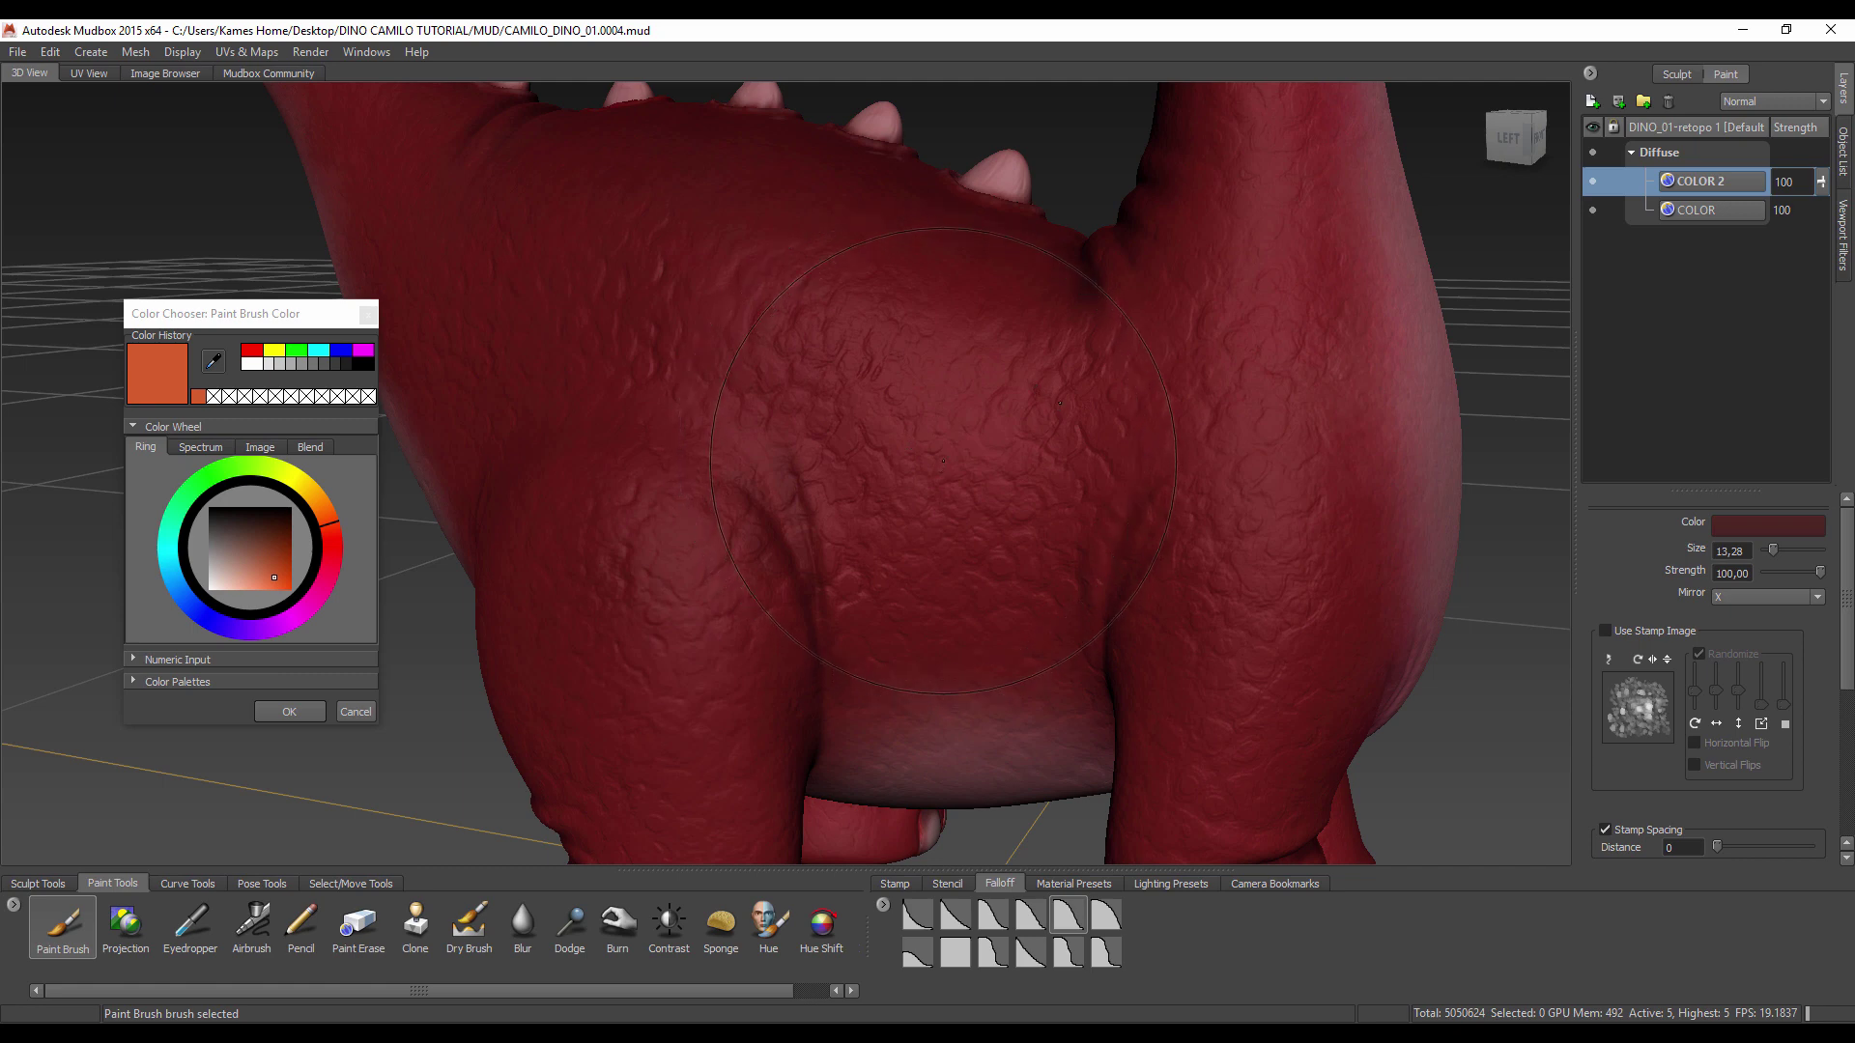
pyautogui.moveTo(941, 469)
pyautogui.mouseDown()
pyautogui.moveTo(947, 524)
pyautogui.moveTo(956, 498)
pyautogui.mouseUp()
pyautogui.moveTo(288, 577); pyautogui.dragTo(281, 563)
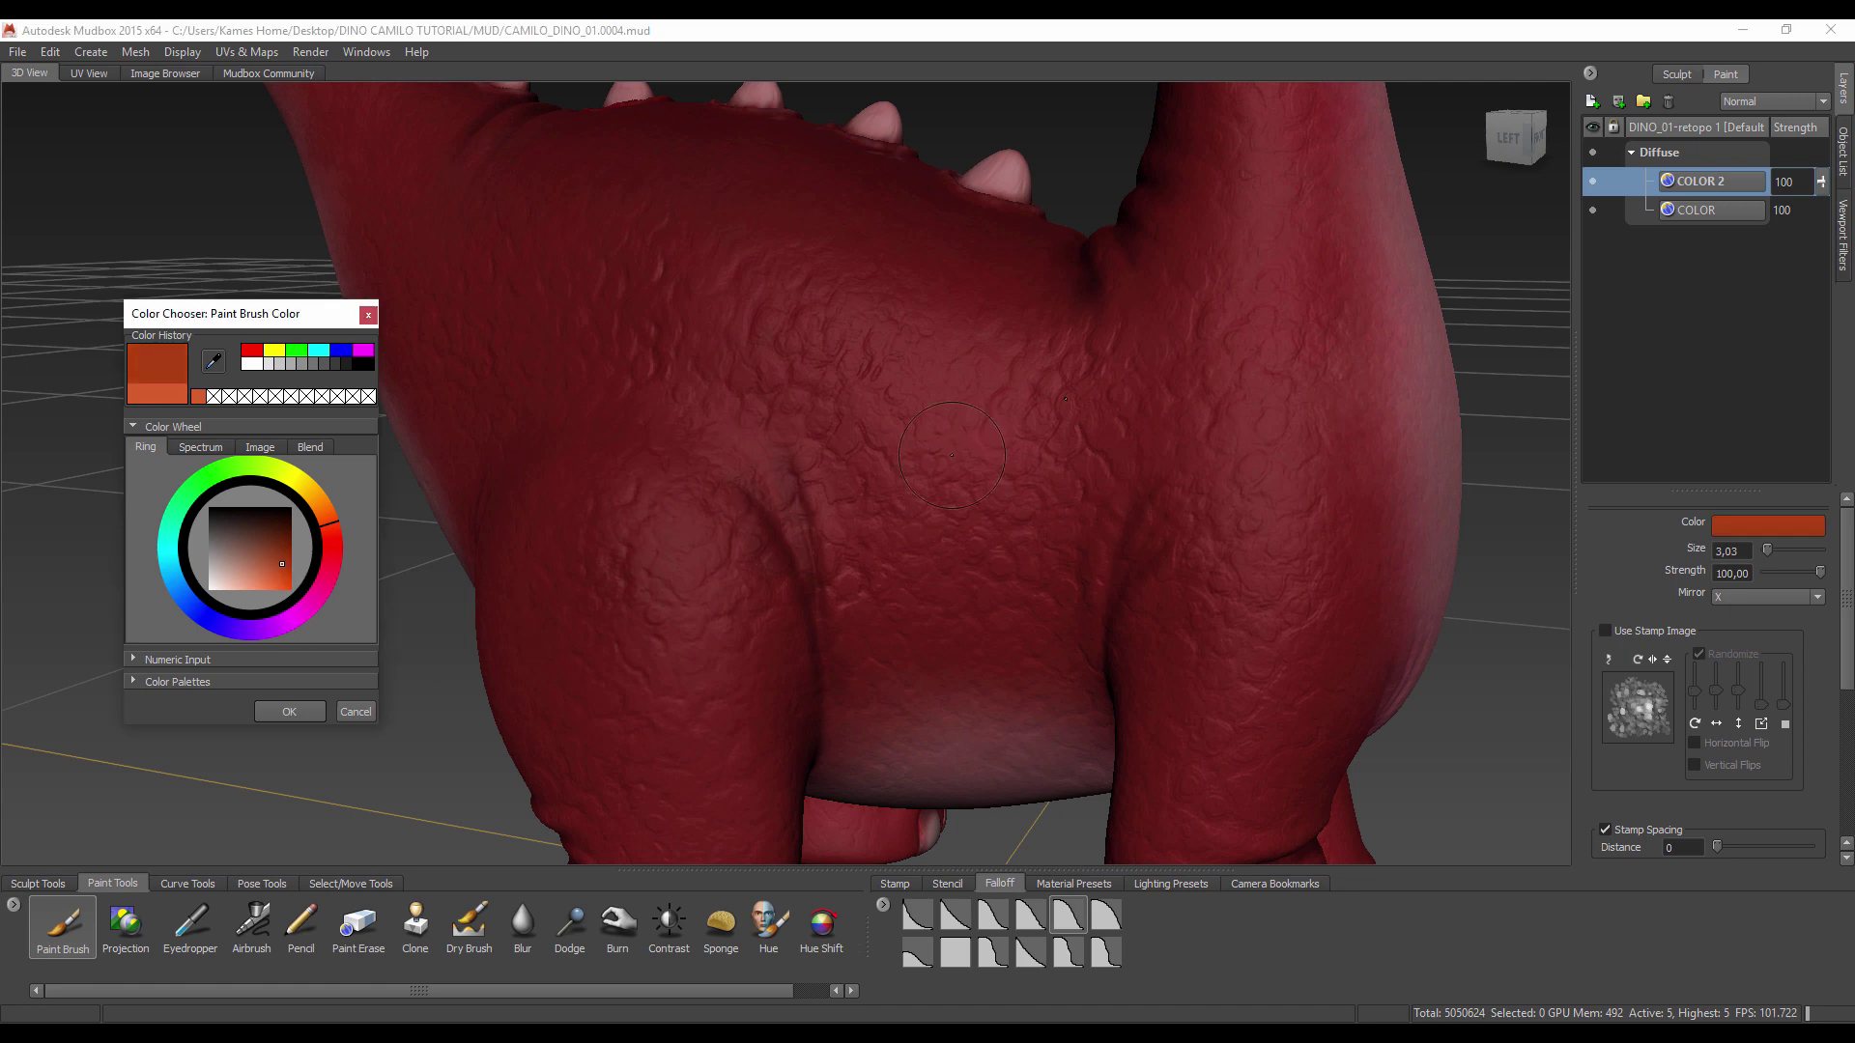
pyautogui.click(1063, 440)
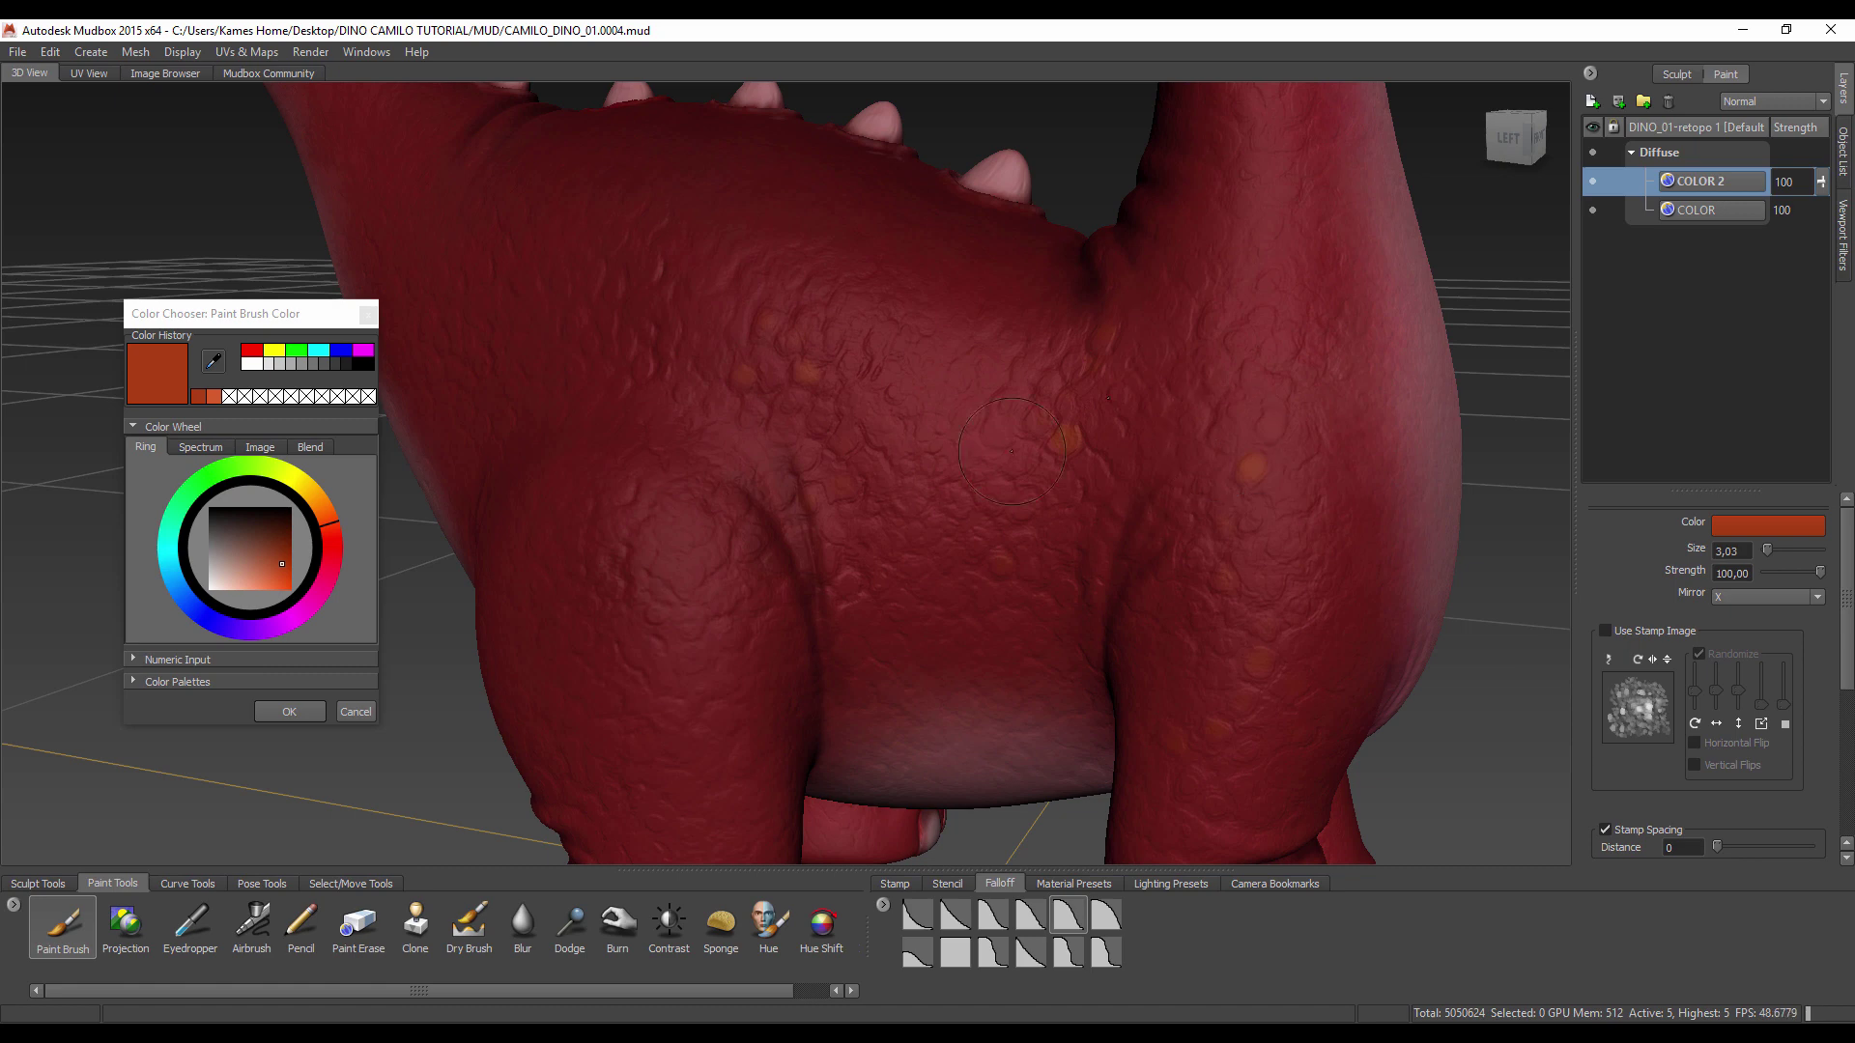
# Step: Orbit around the dinosaur to check the painted skin from all sides
pyautogui.keyDown('alt'); pyautogui.moveTo(1012, 451); pyautogui.dragTo(866, 514); pyautogui.keyUp('alt')
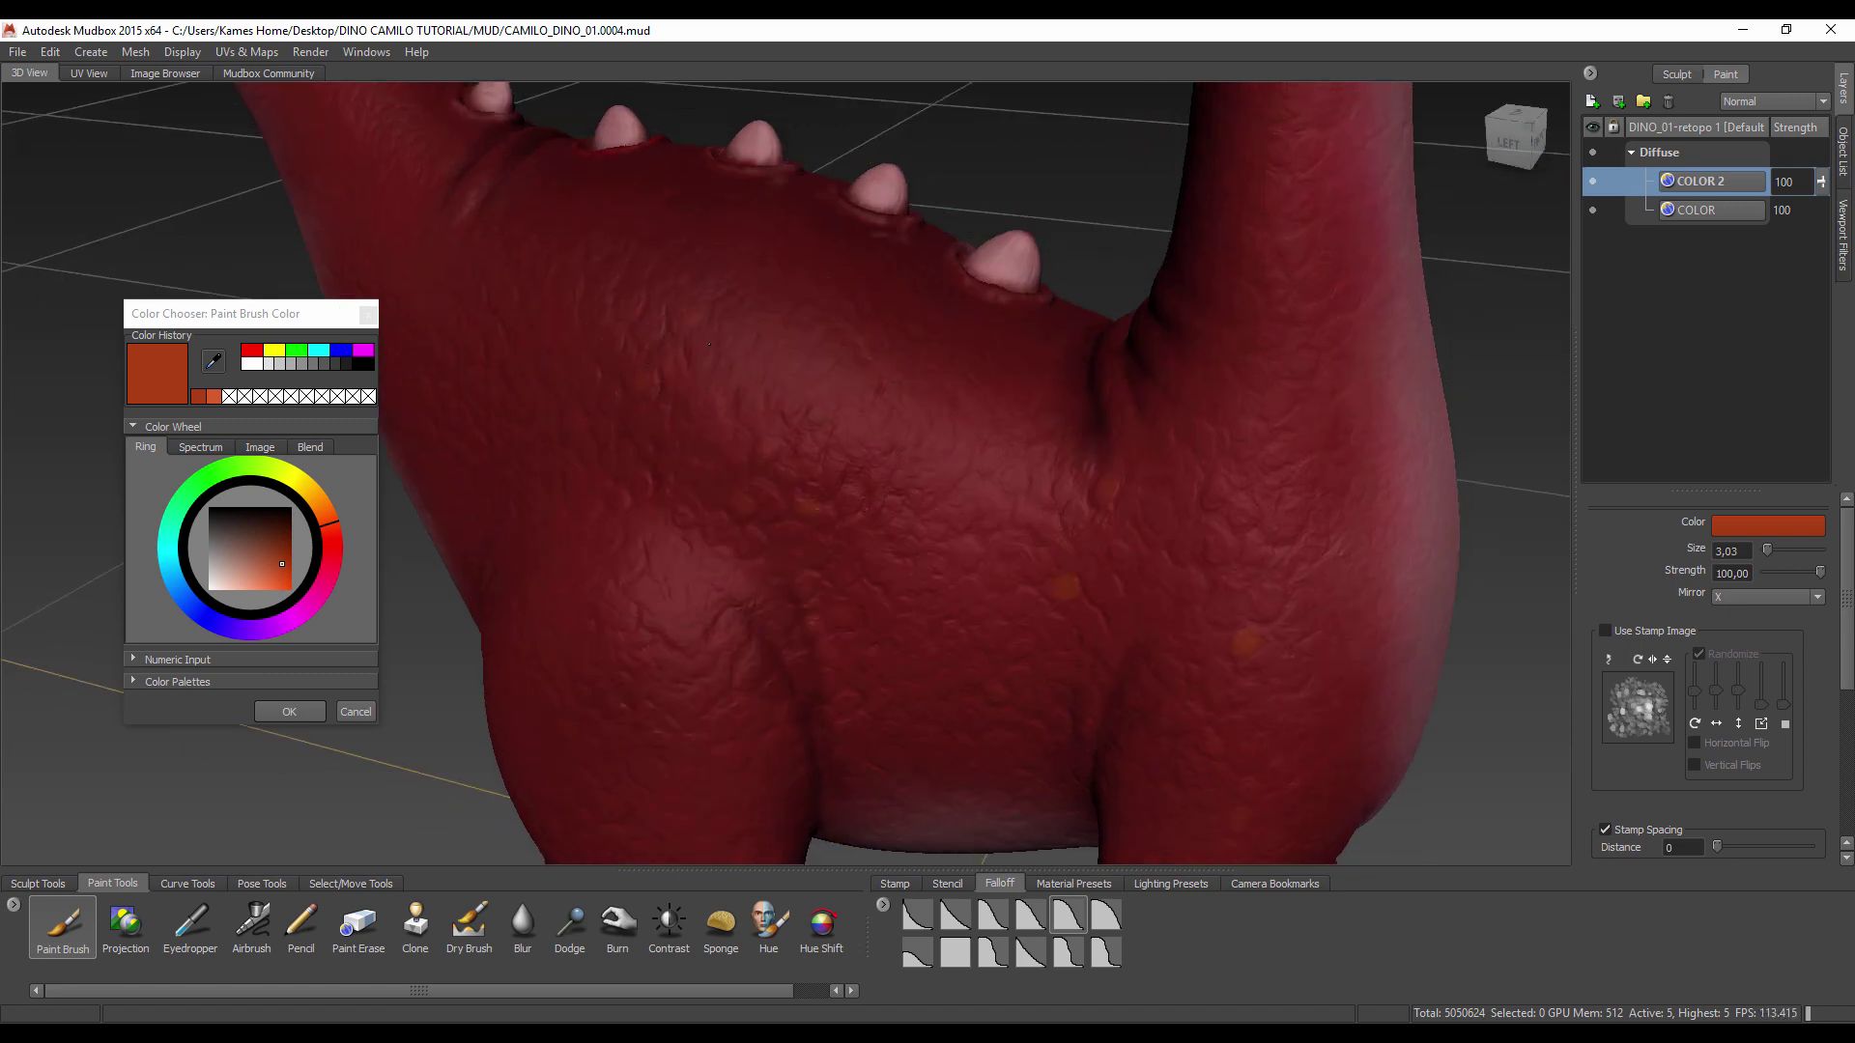
pyautogui.moveTo(794, 405)
pyautogui.keyDown('alt'); pyautogui.mouseDown()
pyautogui.moveTo(704, 394)
pyautogui.moveTo(581, 459)
pyautogui.moveTo(599, 404)
pyautogui.mouseUp(); pyautogui.keyUp('alt')
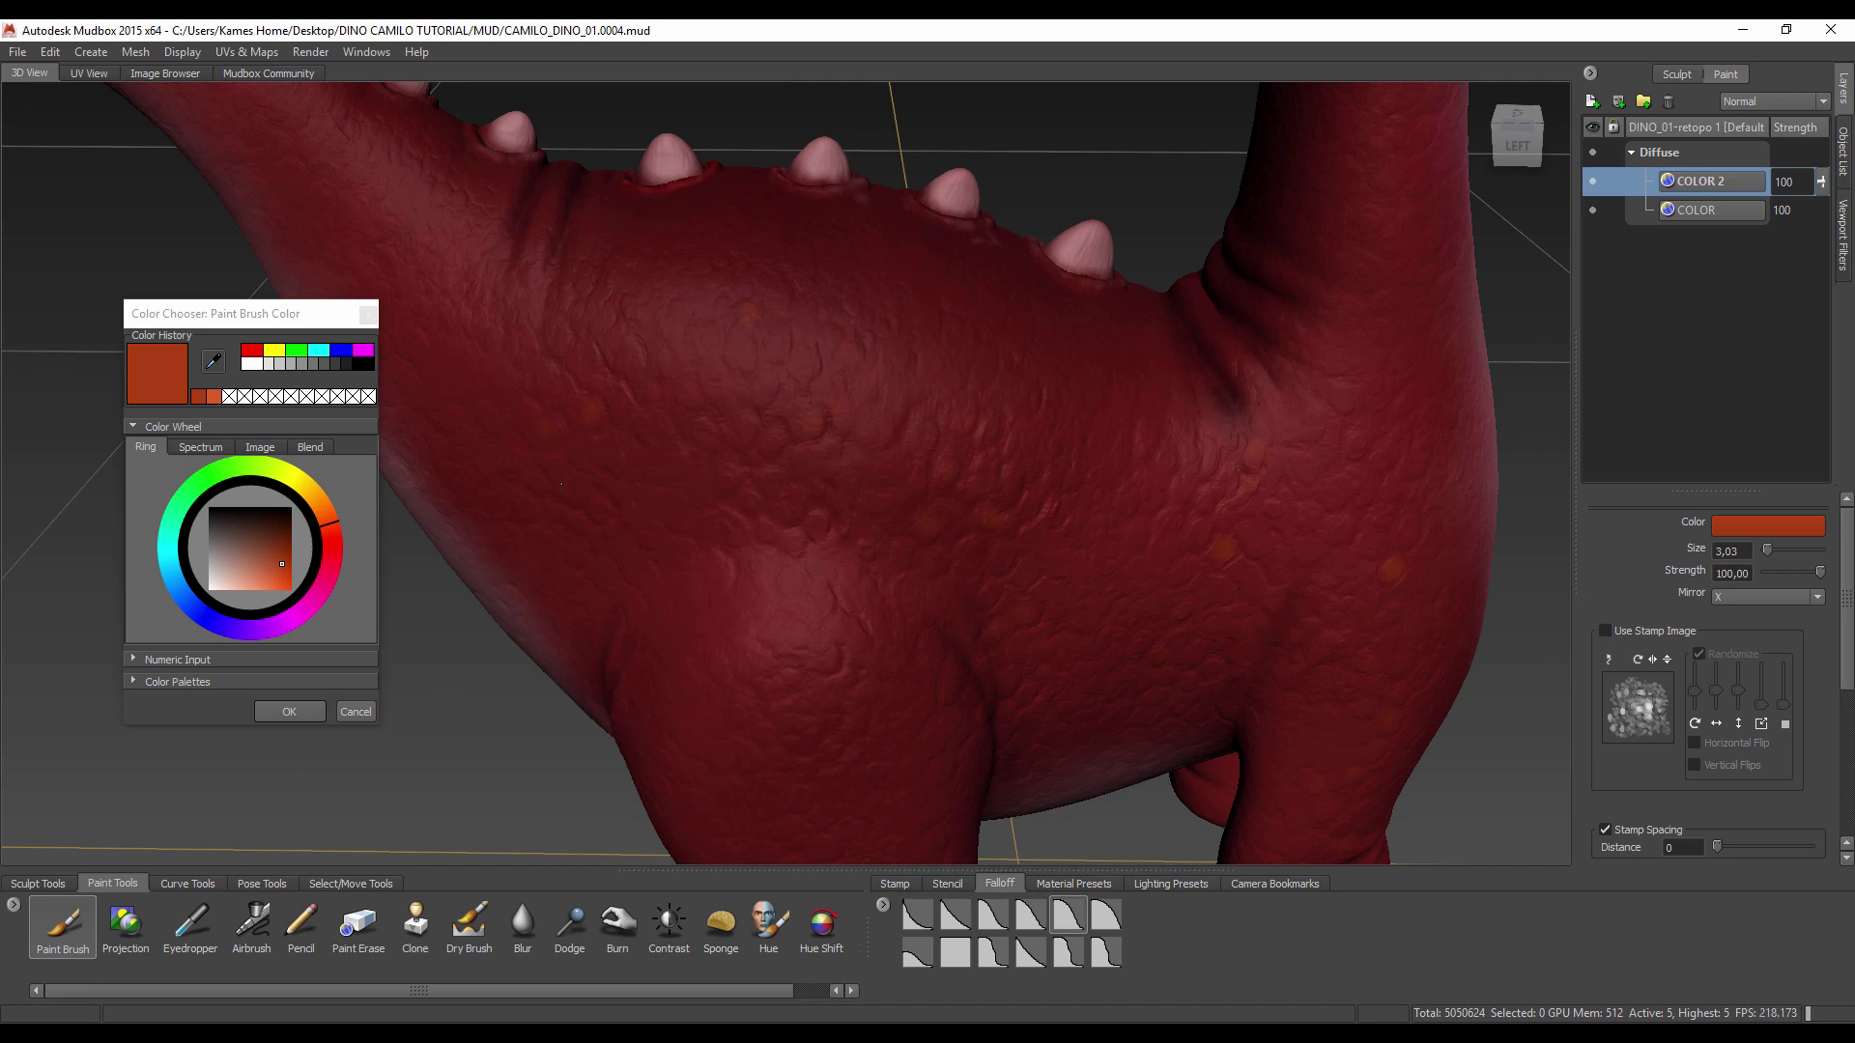
pyautogui.keyDown('alt'); pyautogui.moveTo(779, 598); pyautogui.dragTo(871, 586); pyautogui.keyUp('alt')
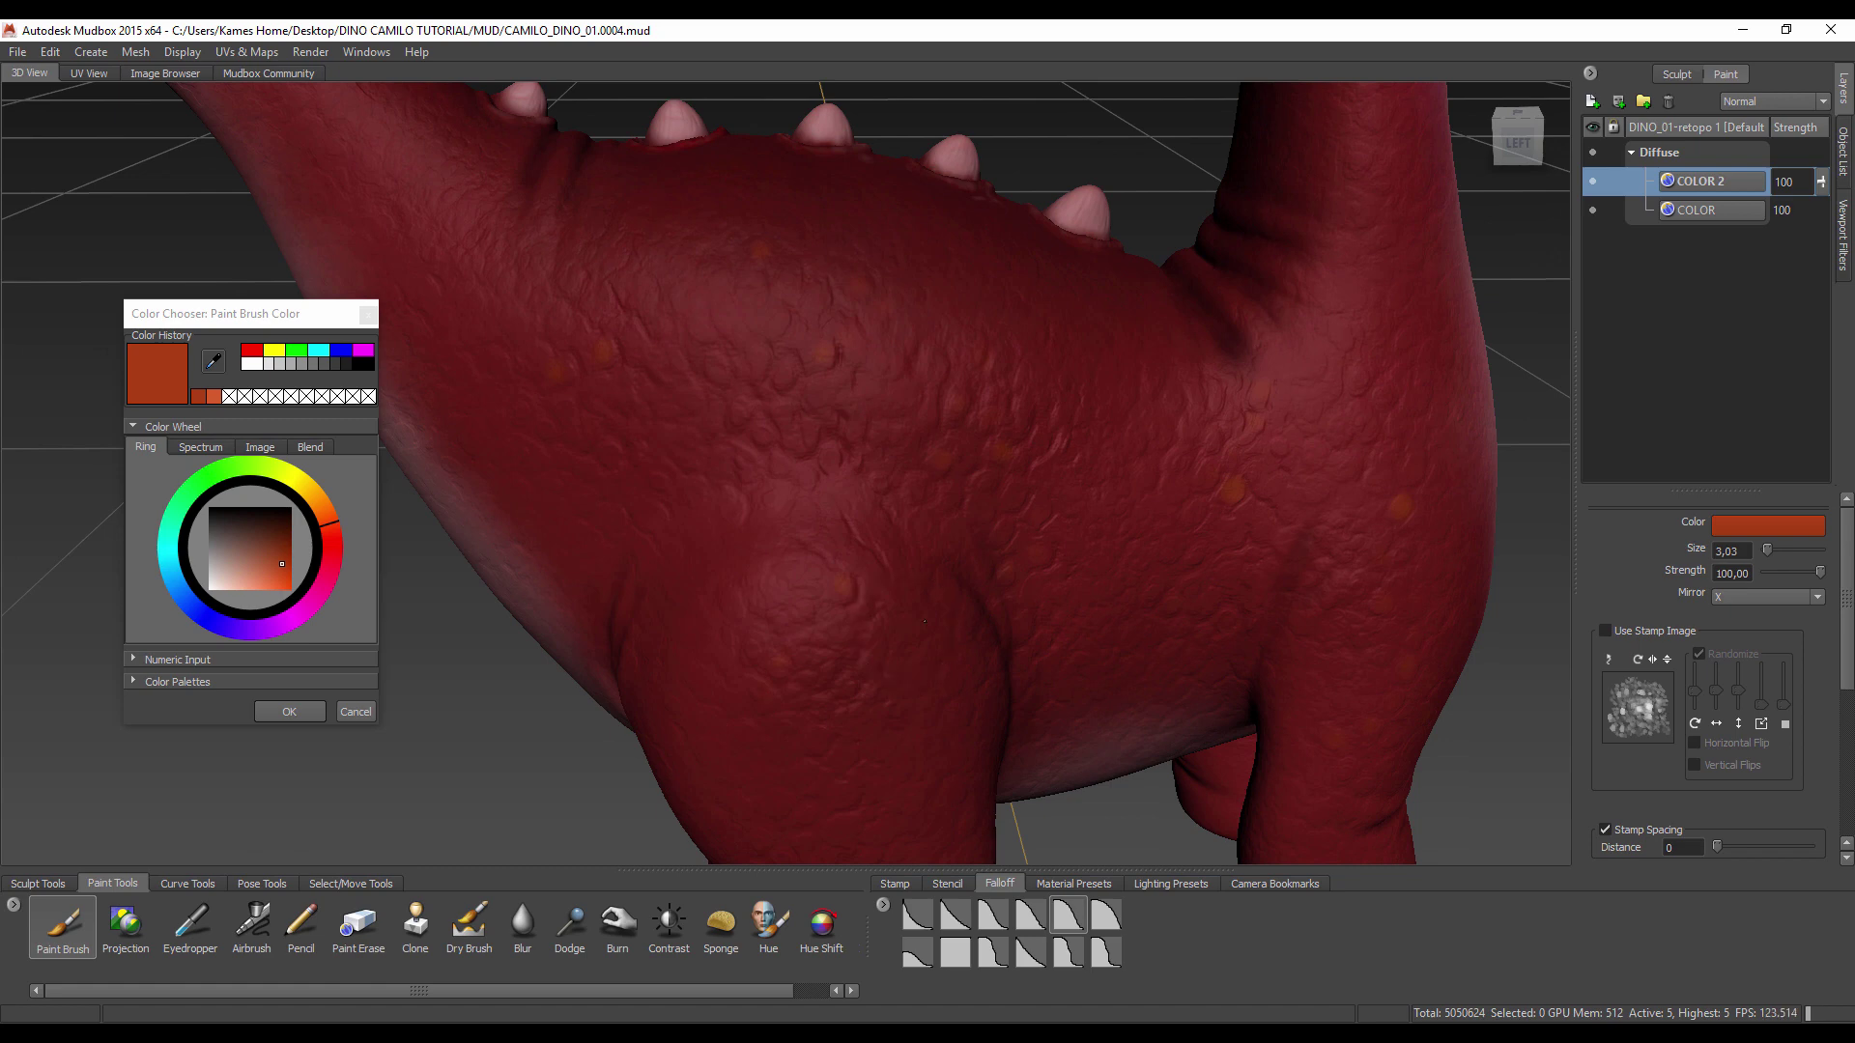
pyautogui.keyDown('alt'); pyautogui.moveTo(925, 621); pyautogui.dragTo(992, 503); pyautogui.keyUp('alt')
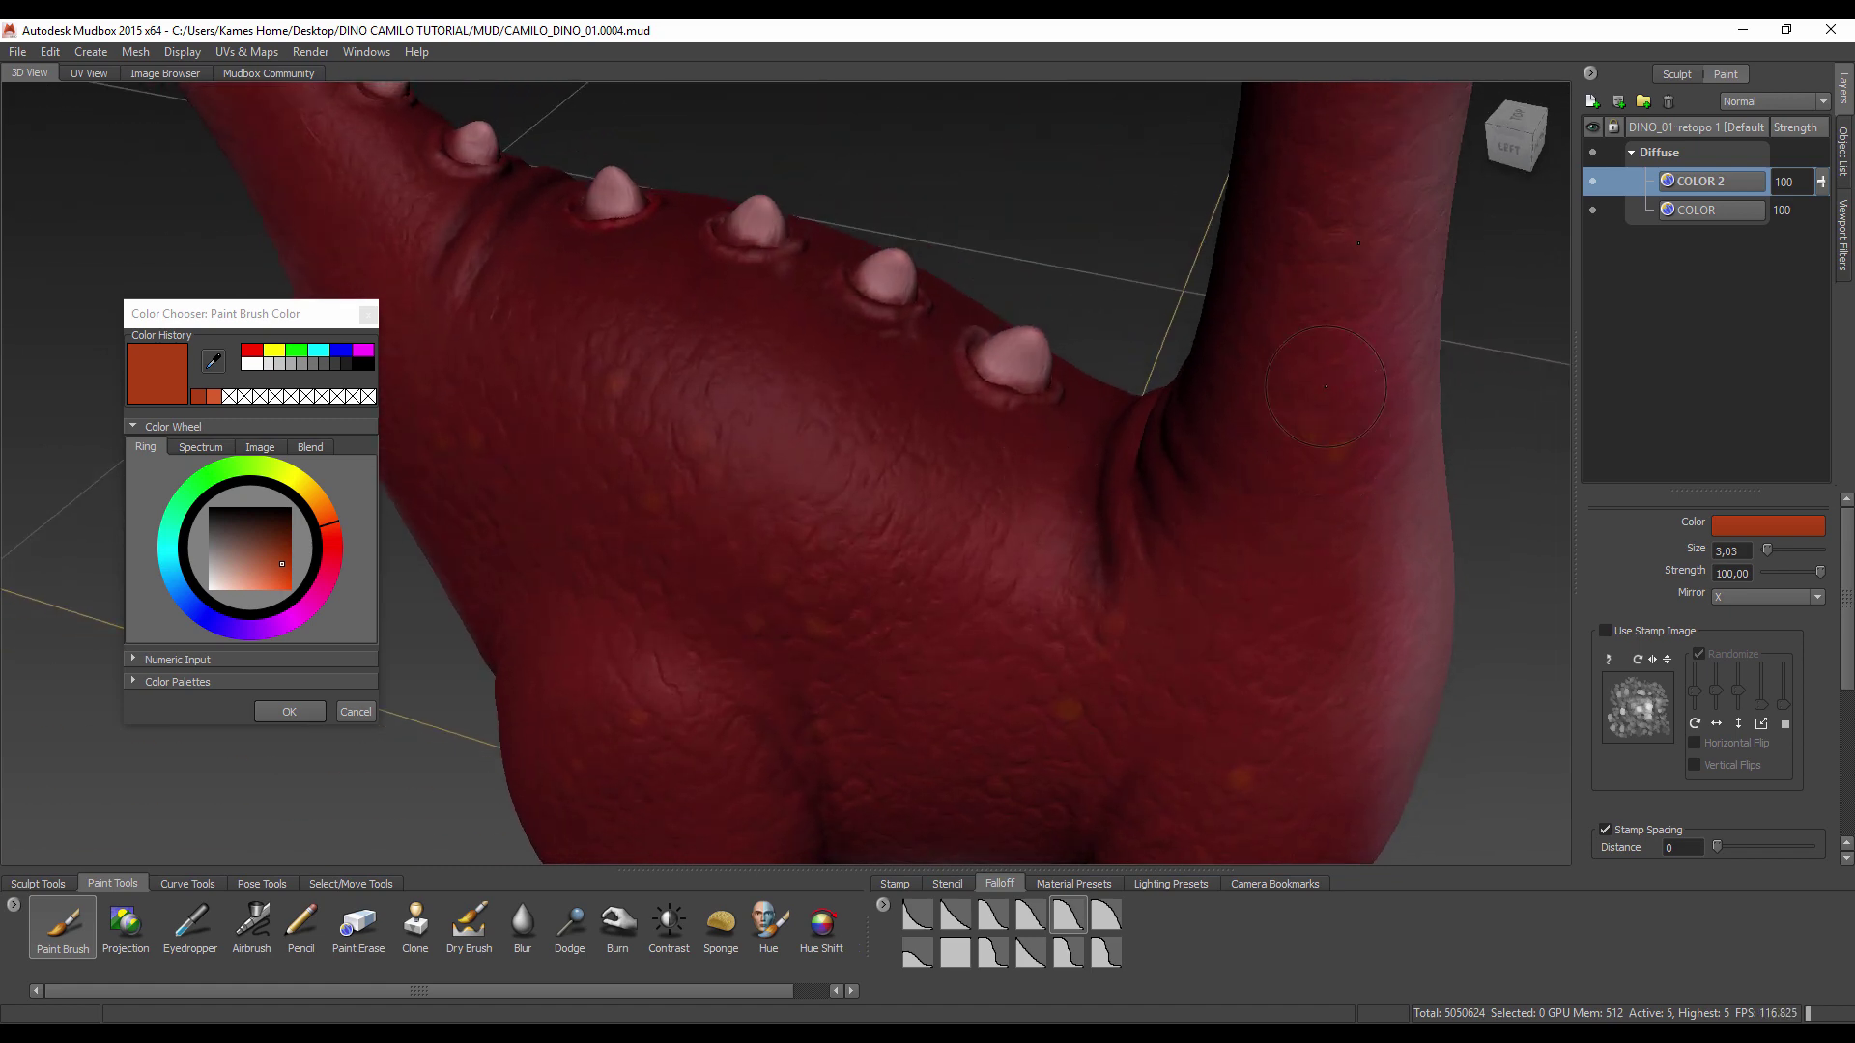
pyautogui.keyDown('alt'); pyautogui.moveTo(1333, 340); pyautogui.dragTo(1010, 498); pyautogui.keyUp('alt')
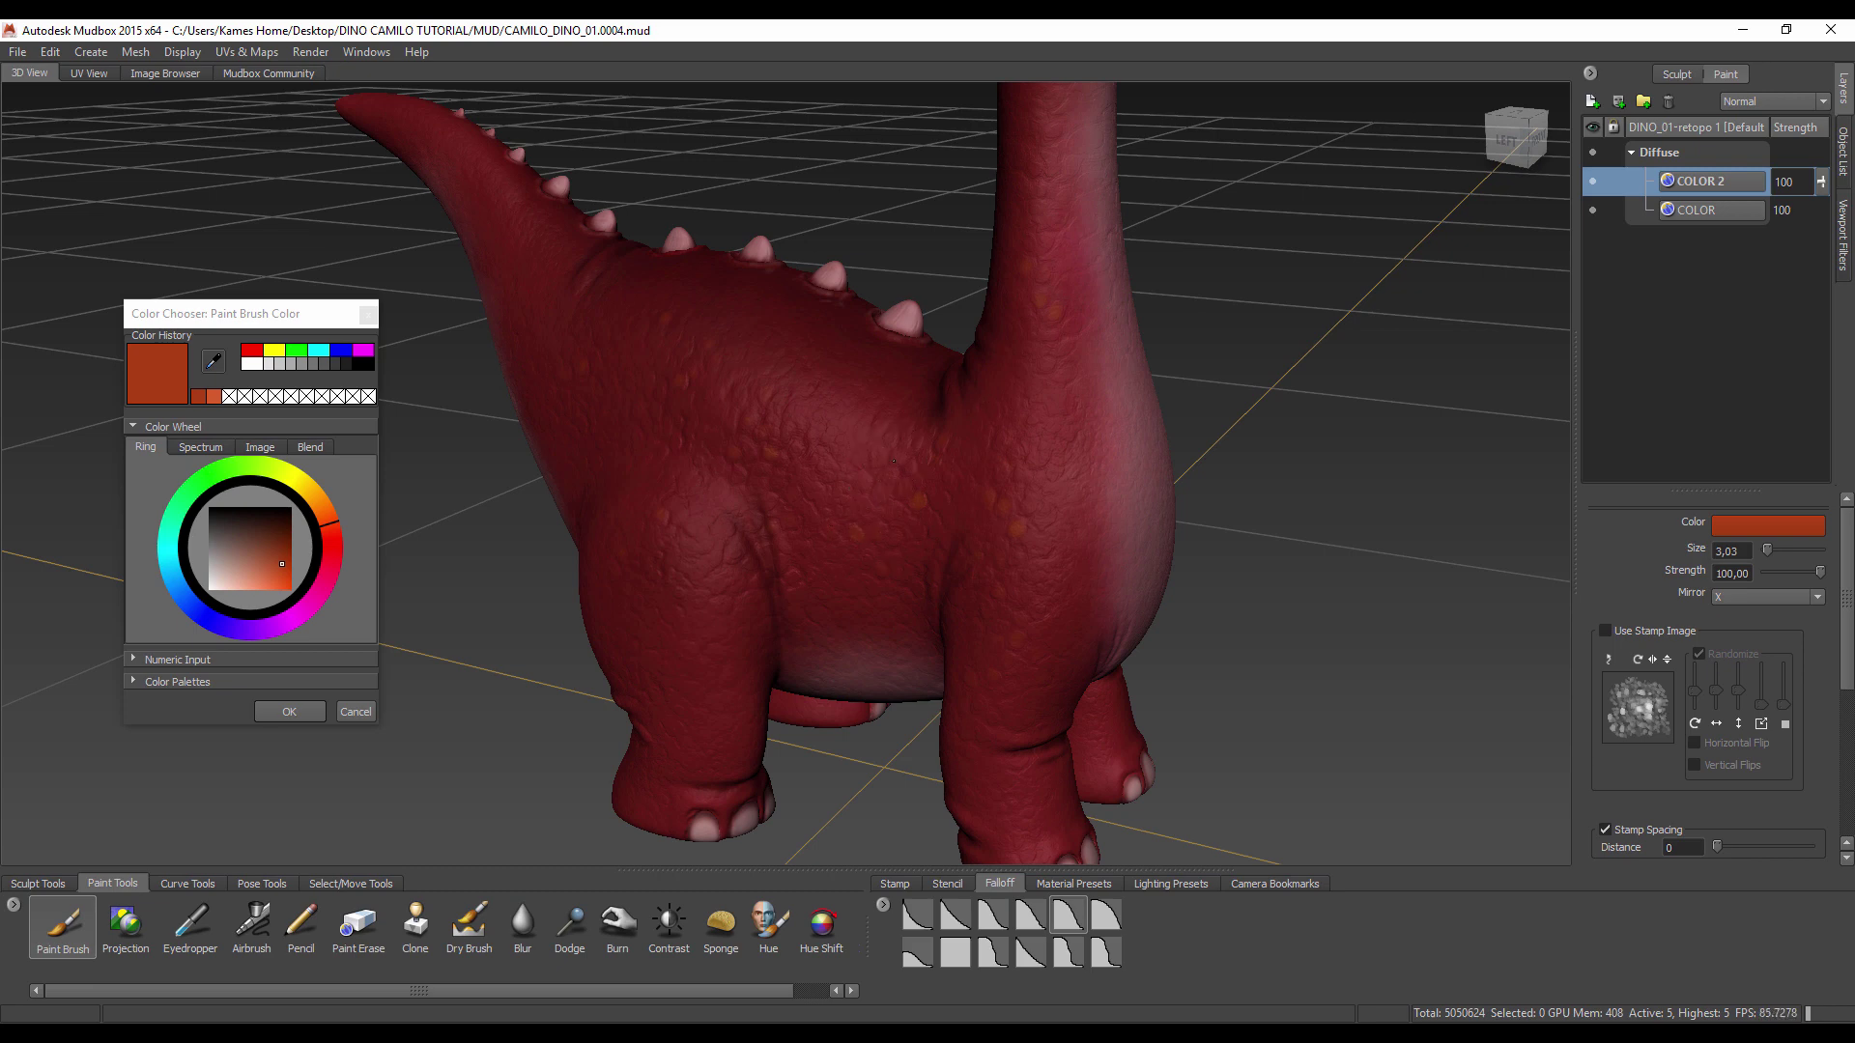
pyautogui.keyDown('alt'); pyautogui.moveTo(894, 461); pyautogui.dragTo(863, 447); pyautogui.keyUp('alt')
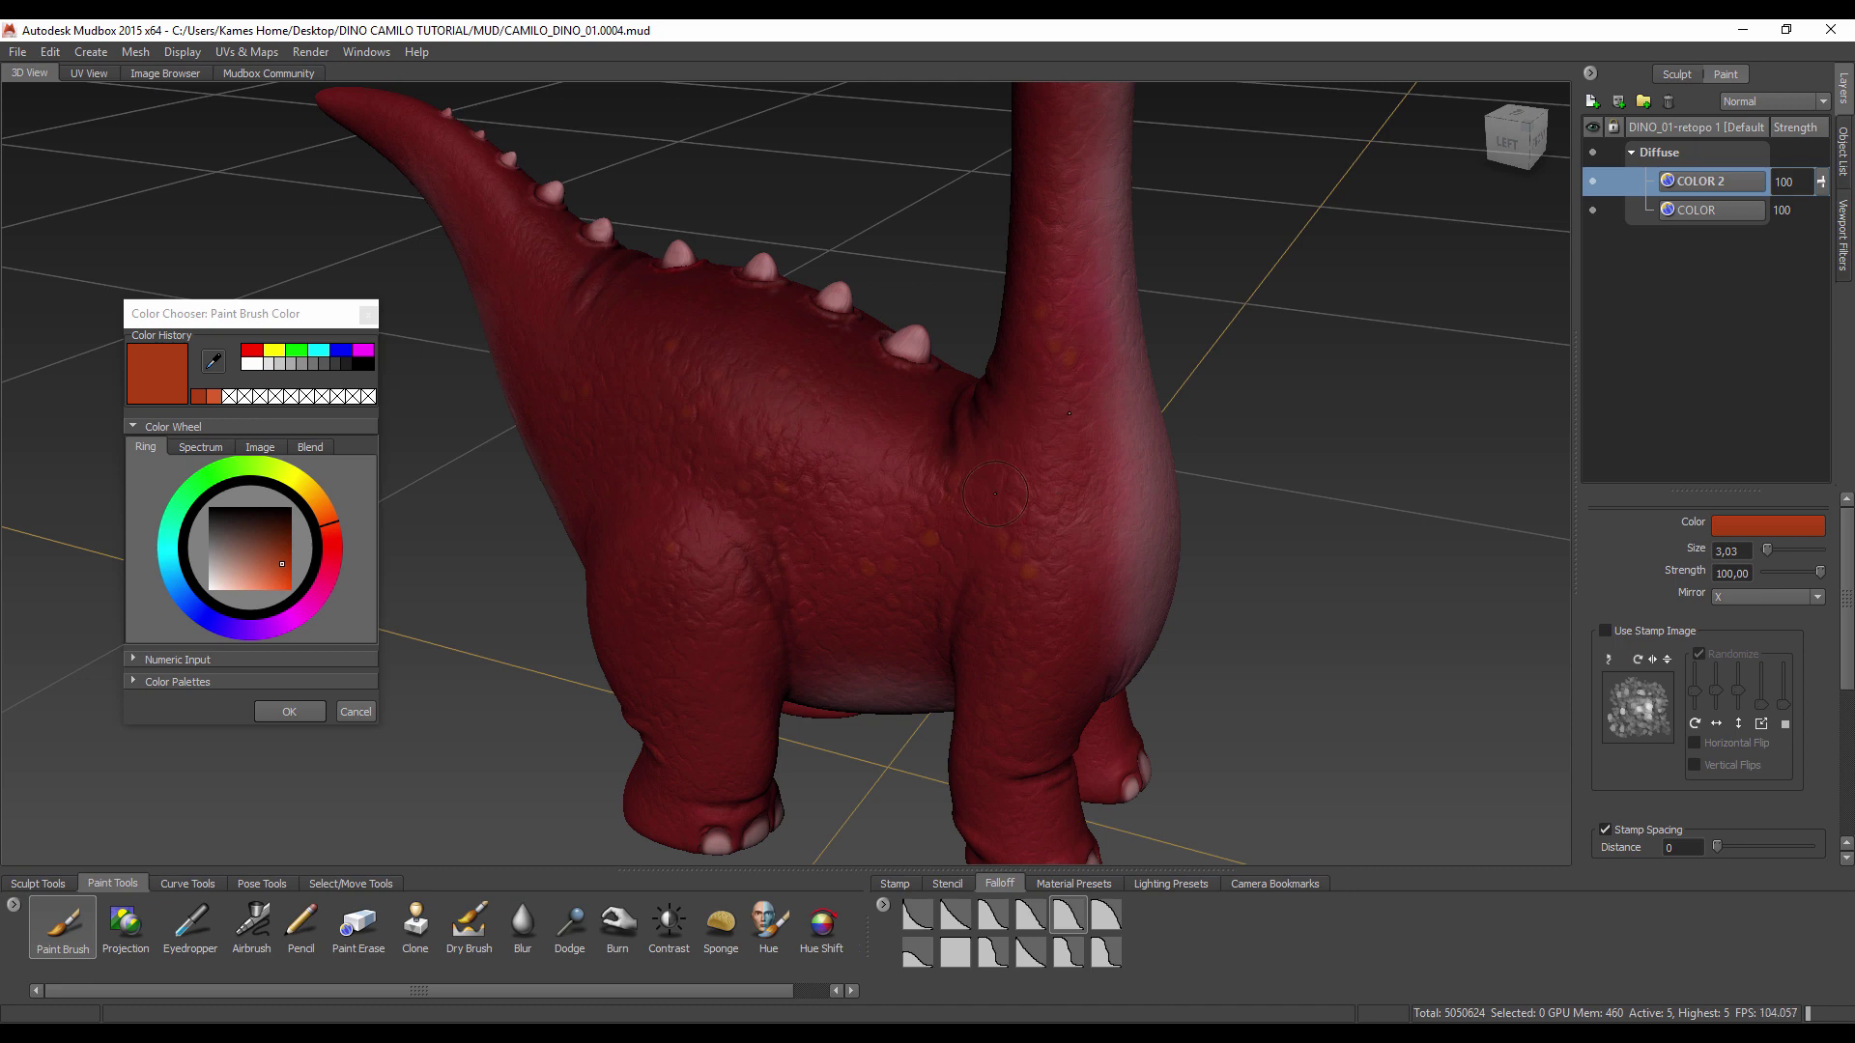
pyautogui.keyDown('alt'); pyautogui.moveTo(995, 494); pyautogui.dragTo(604, 383); pyautogui.keyUp('alt')
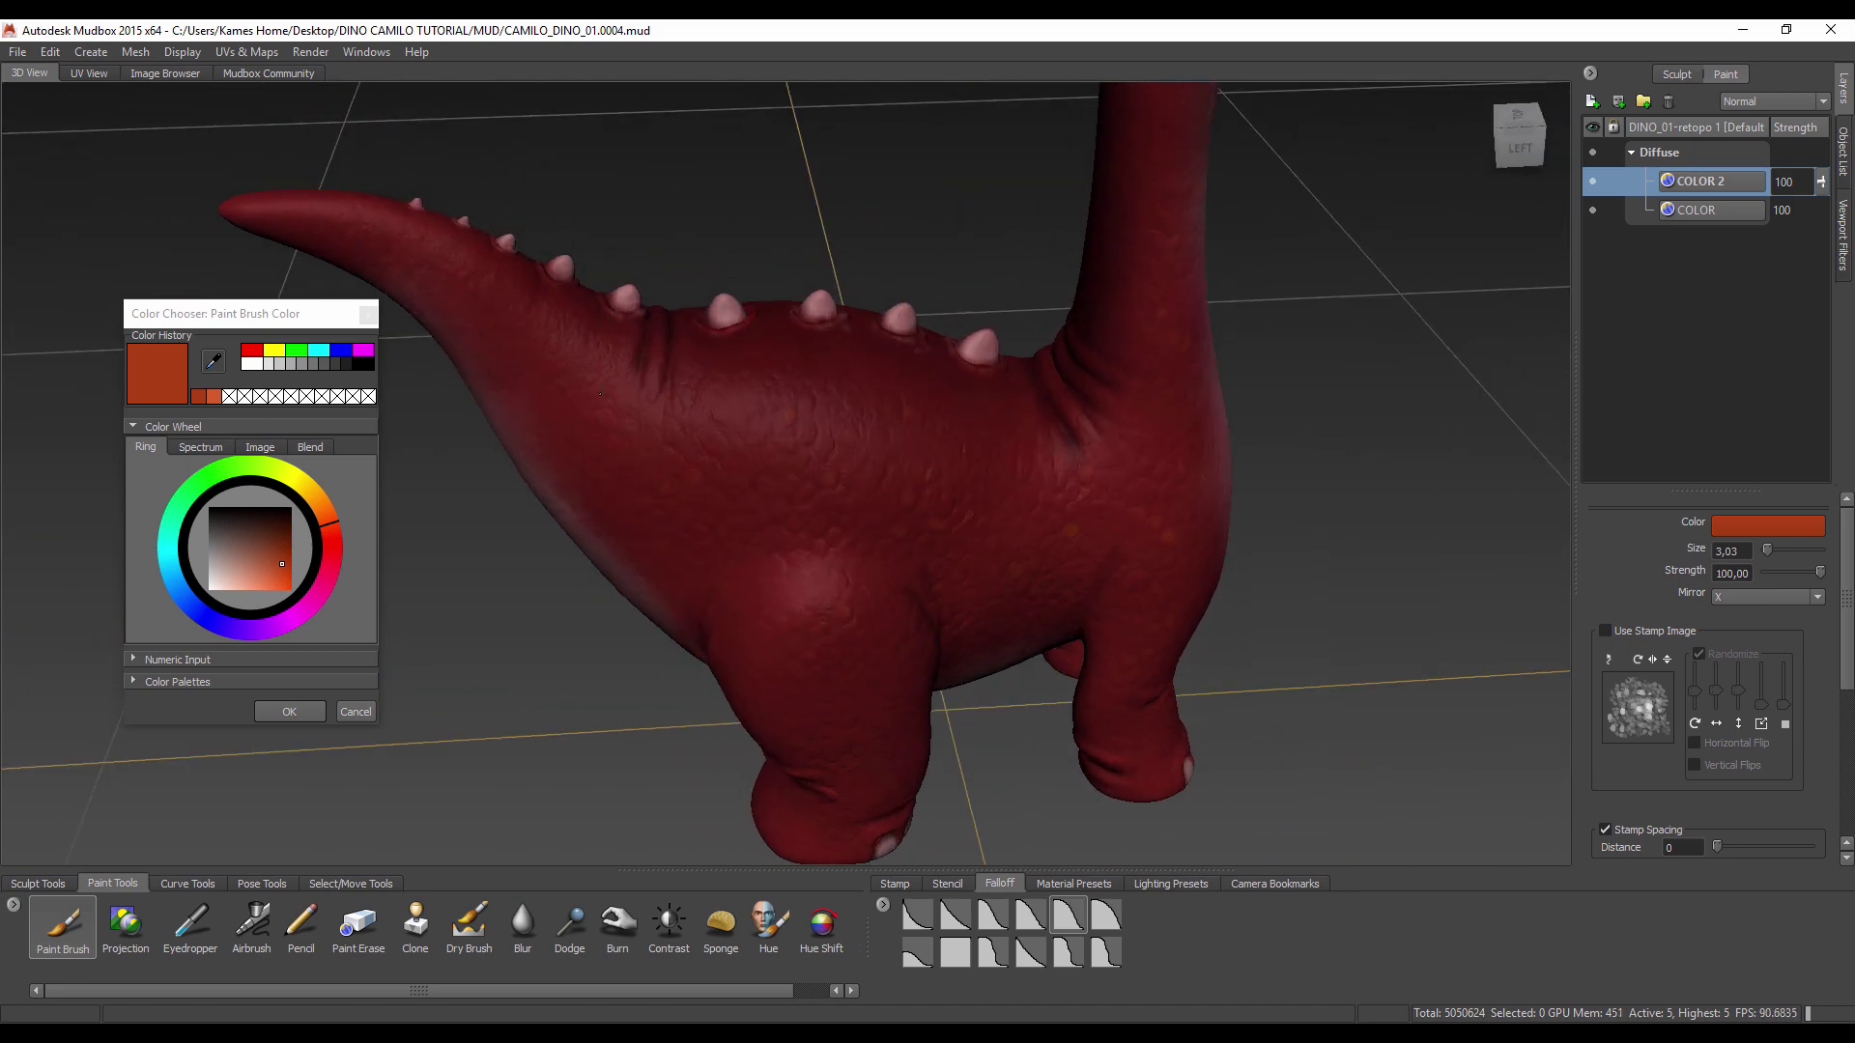
pyautogui.moveTo(845, 372)
pyautogui.keyDown('alt'); pyautogui.mouseDown()
pyautogui.moveTo(833, 447)
pyautogui.moveTo(868, 413)
pyautogui.mouseUp(); pyautogui.keyUp('alt')
pyautogui.keyDown('alt'); pyautogui.moveTo(869, 412); pyautogui.dragTo(851, 396, button='right'); pyautogui.keyUp('alt')
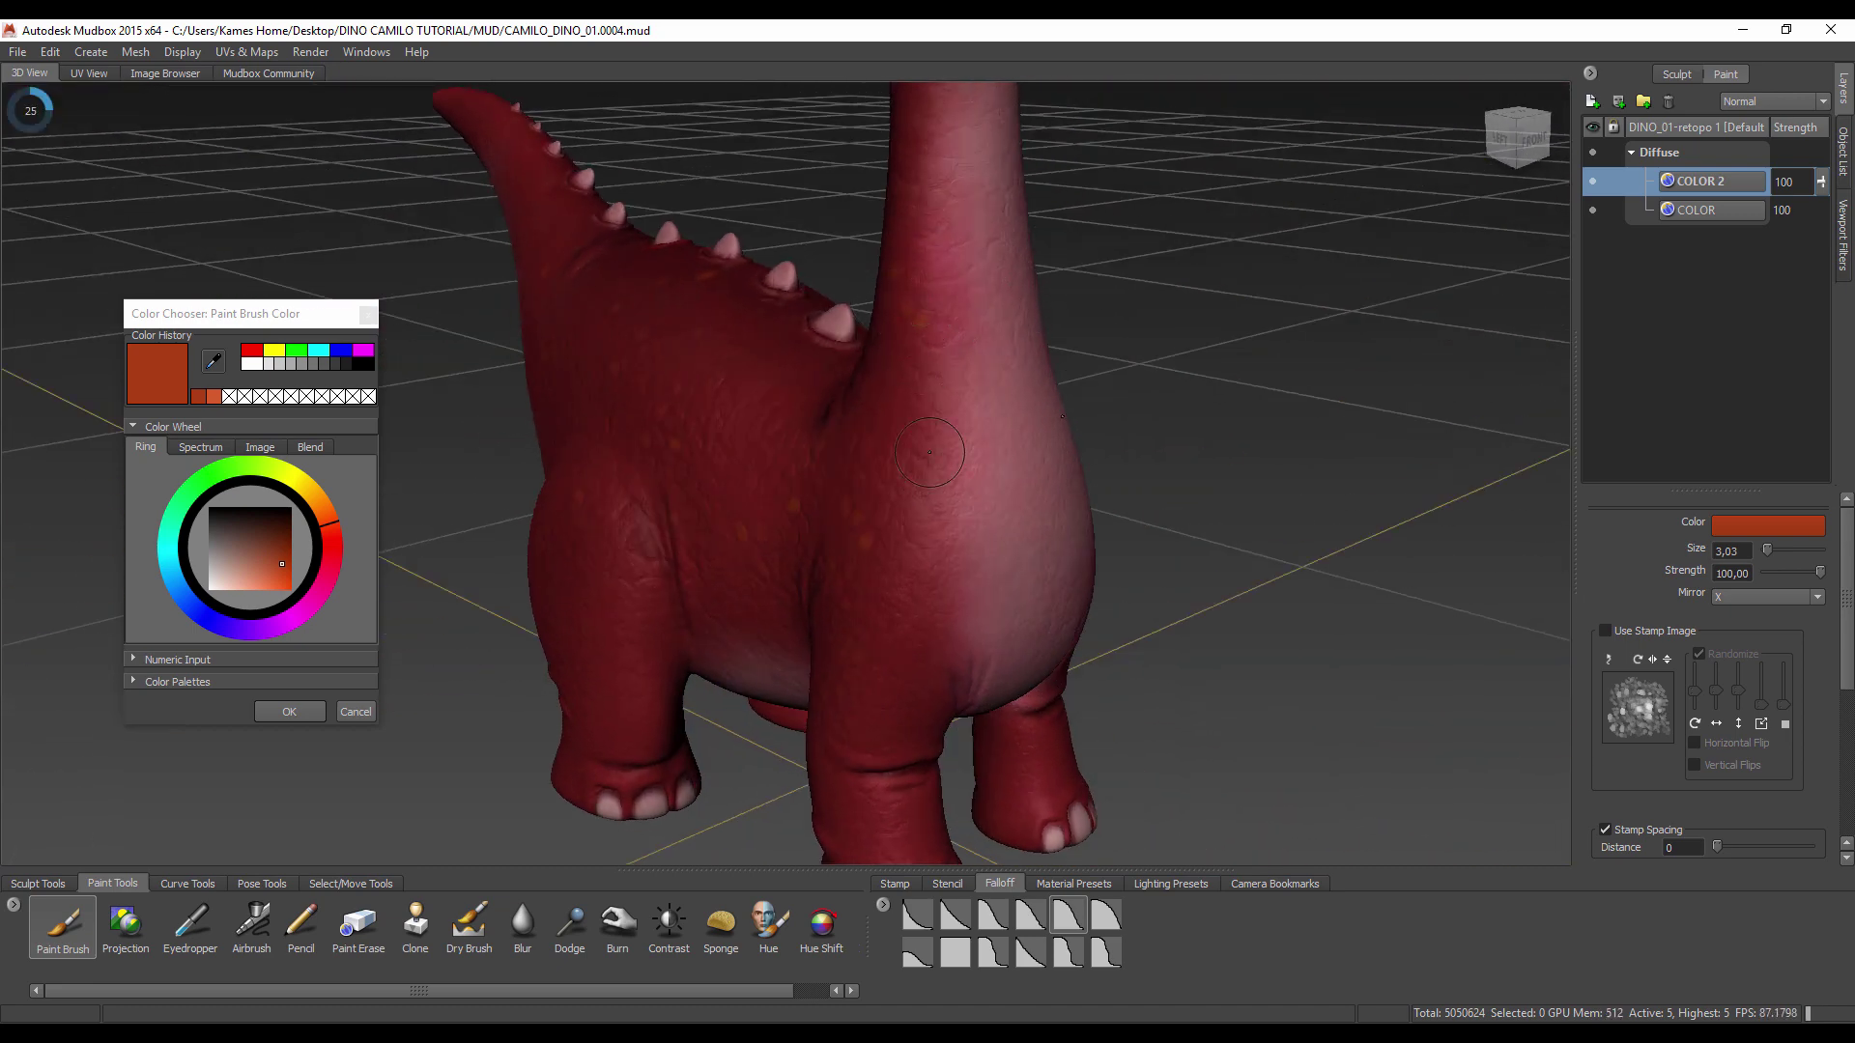
pyautogui.moveTo(850, 396)
pyautogui.keyDown('alt'); pyautogui.mouseDown()
pyautogui.moveTo(1037, 610)
pyautogui.moveTo(702, 599)
pyautogui.moveTo(804, 643)
pyautogui.mouseUp(); pyautogui.keyUp('alt')
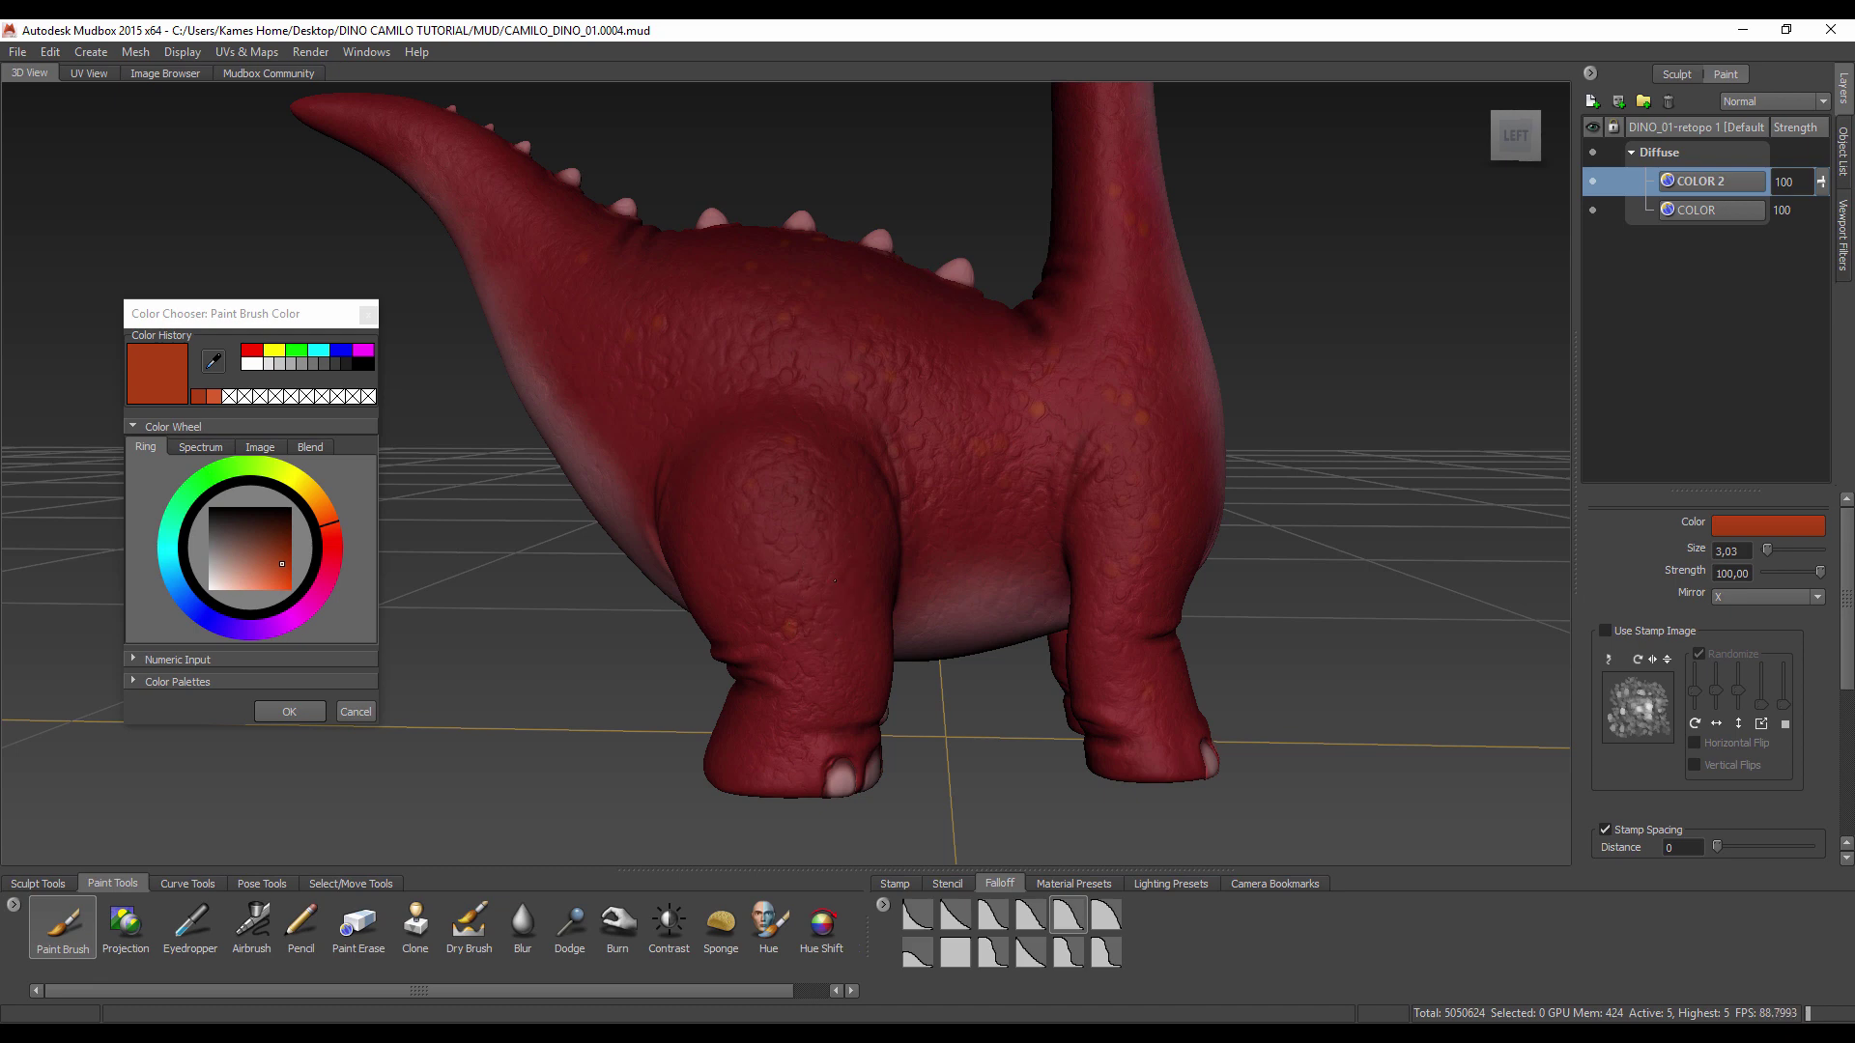
pyautogui.keyDown('alt'); pyautogui.moveTo(832, 577); pyautogui.dragTo(830, 508); pyautogui.keyUp('alt')
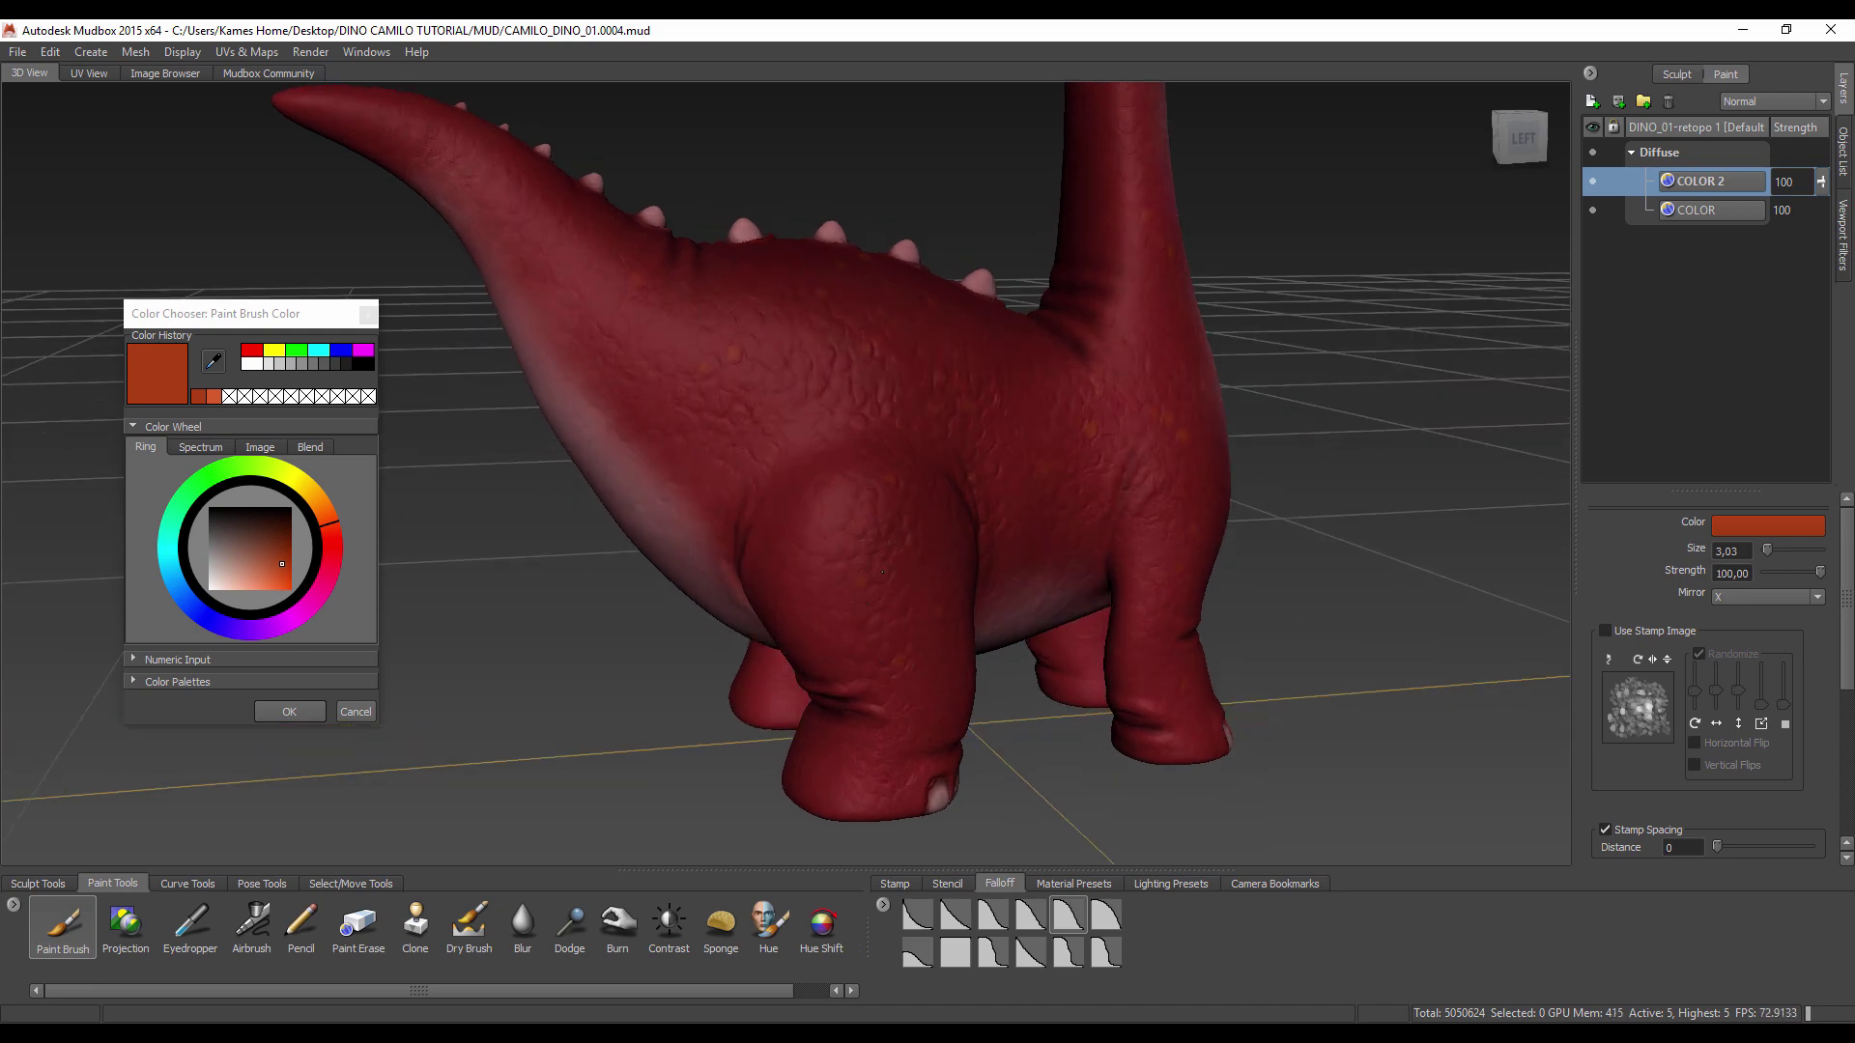
pyautogui.moveTo(881, 572)
pyautogui.keyDown('alt'); pyautogui.mouseDown()
pyautogui.moveTo(848, 552)
pyautogui.moveTo(754, 593)
pyautogui.moveTo(858, 504)
pyautogui.mouseUp(); pyautogui.keyUp('alt')
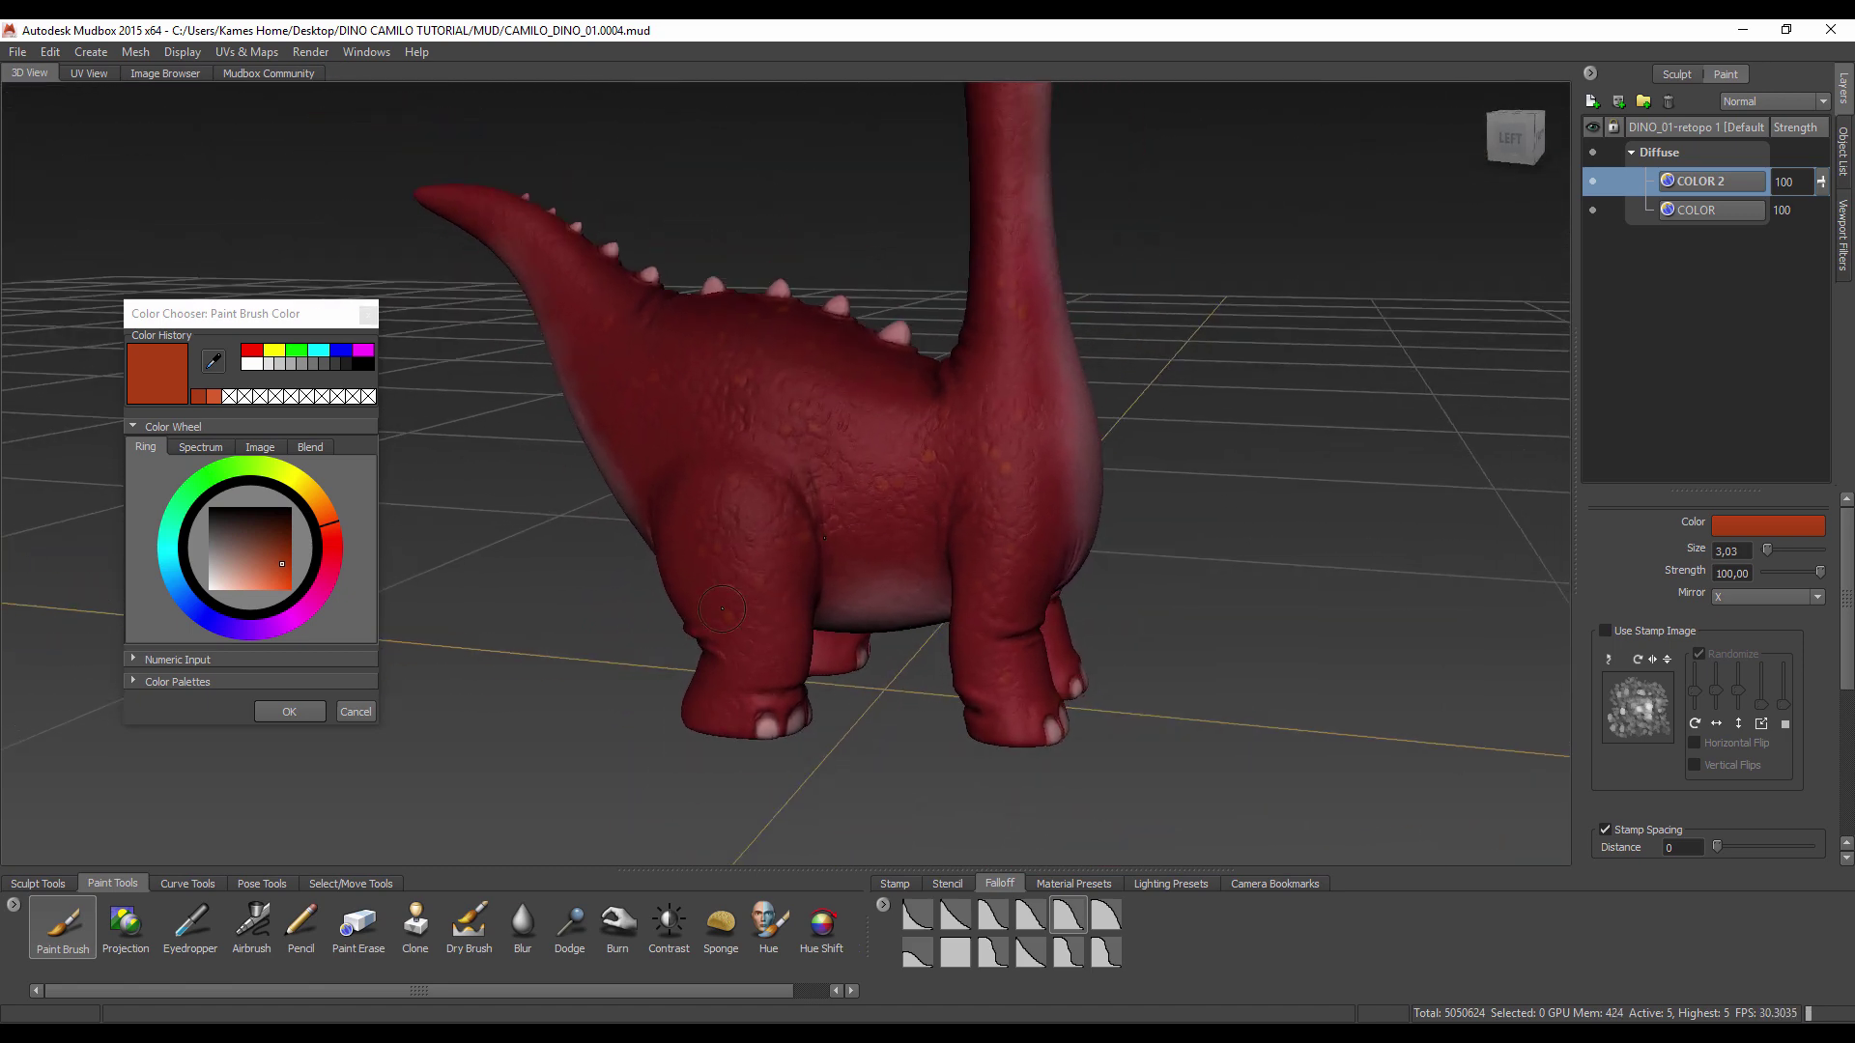
pyautogui.moveTo(722, 609)
pyautogui.keyDown('alt'); pyautogui.mouseDown()
pyautogui.moveTo(886, 474)
pyautogui.moveTo(820, 538)
pyautogui.mouseUp(); pyautogui.keyUp('alt')
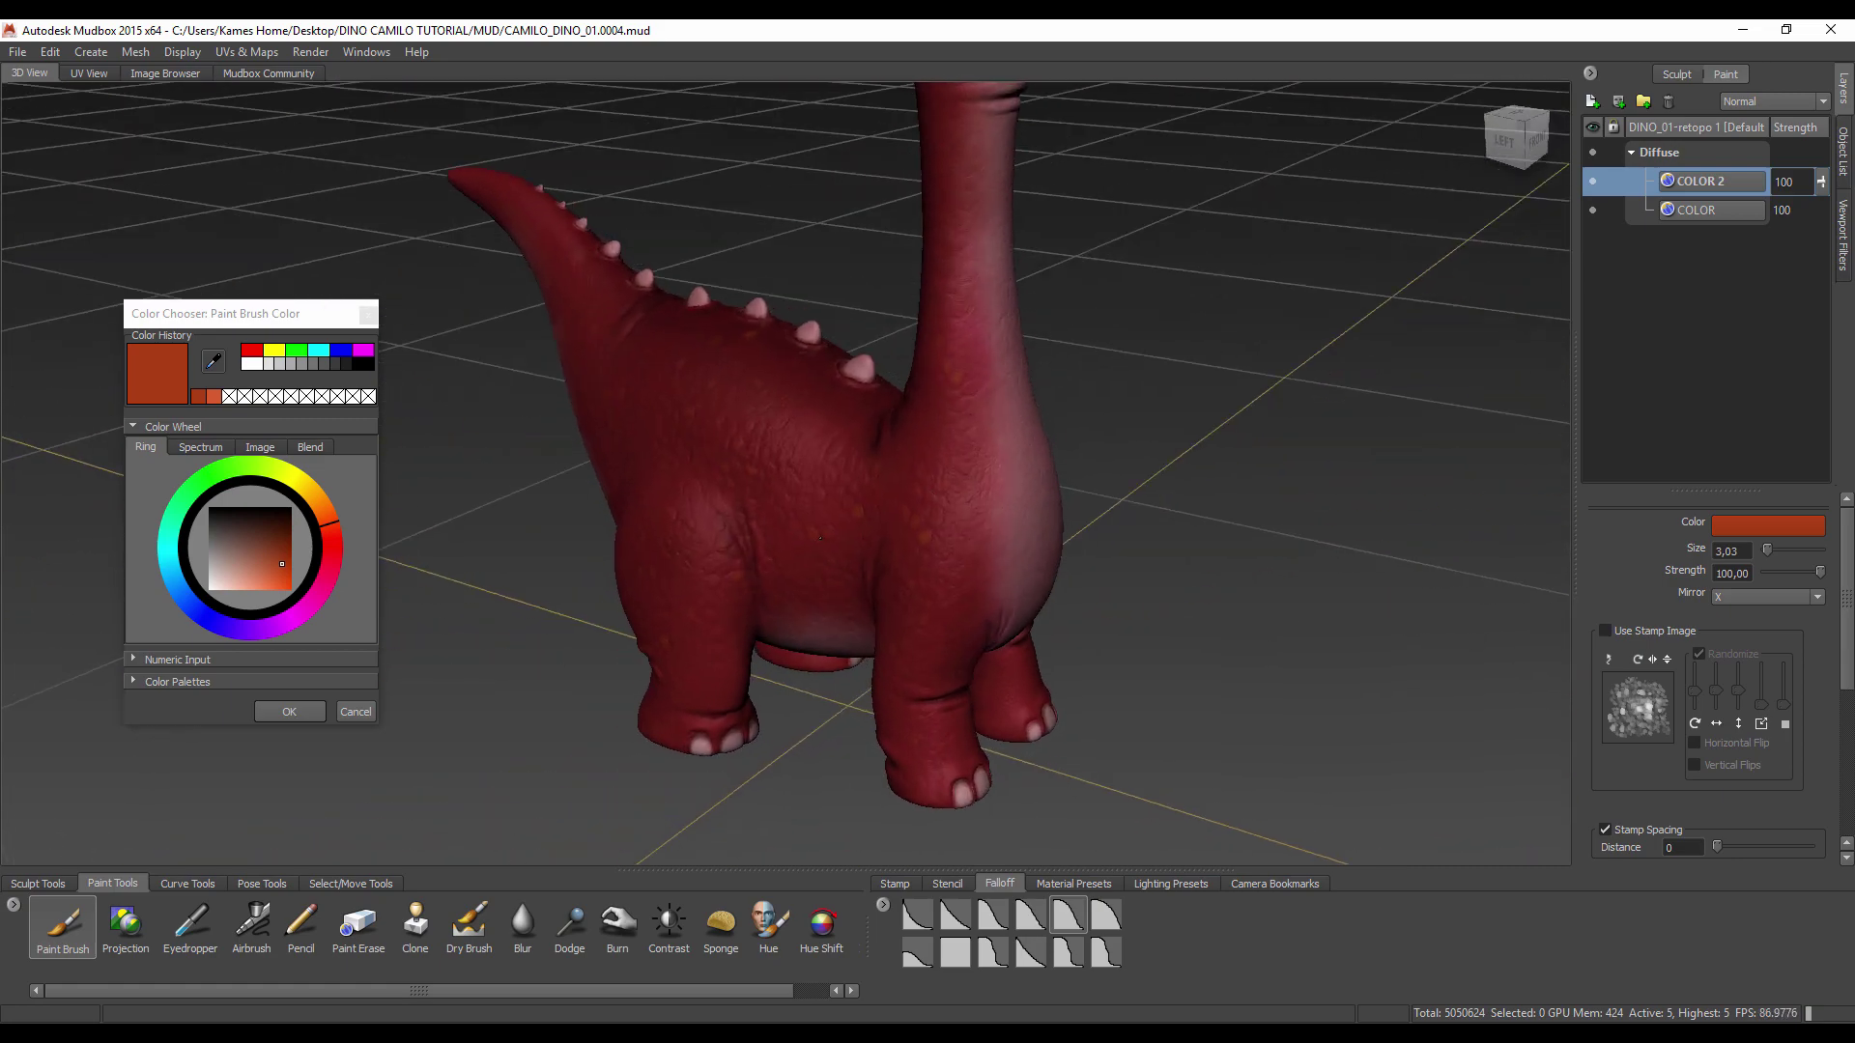
pyautogui.scroll(3, 820, 538)
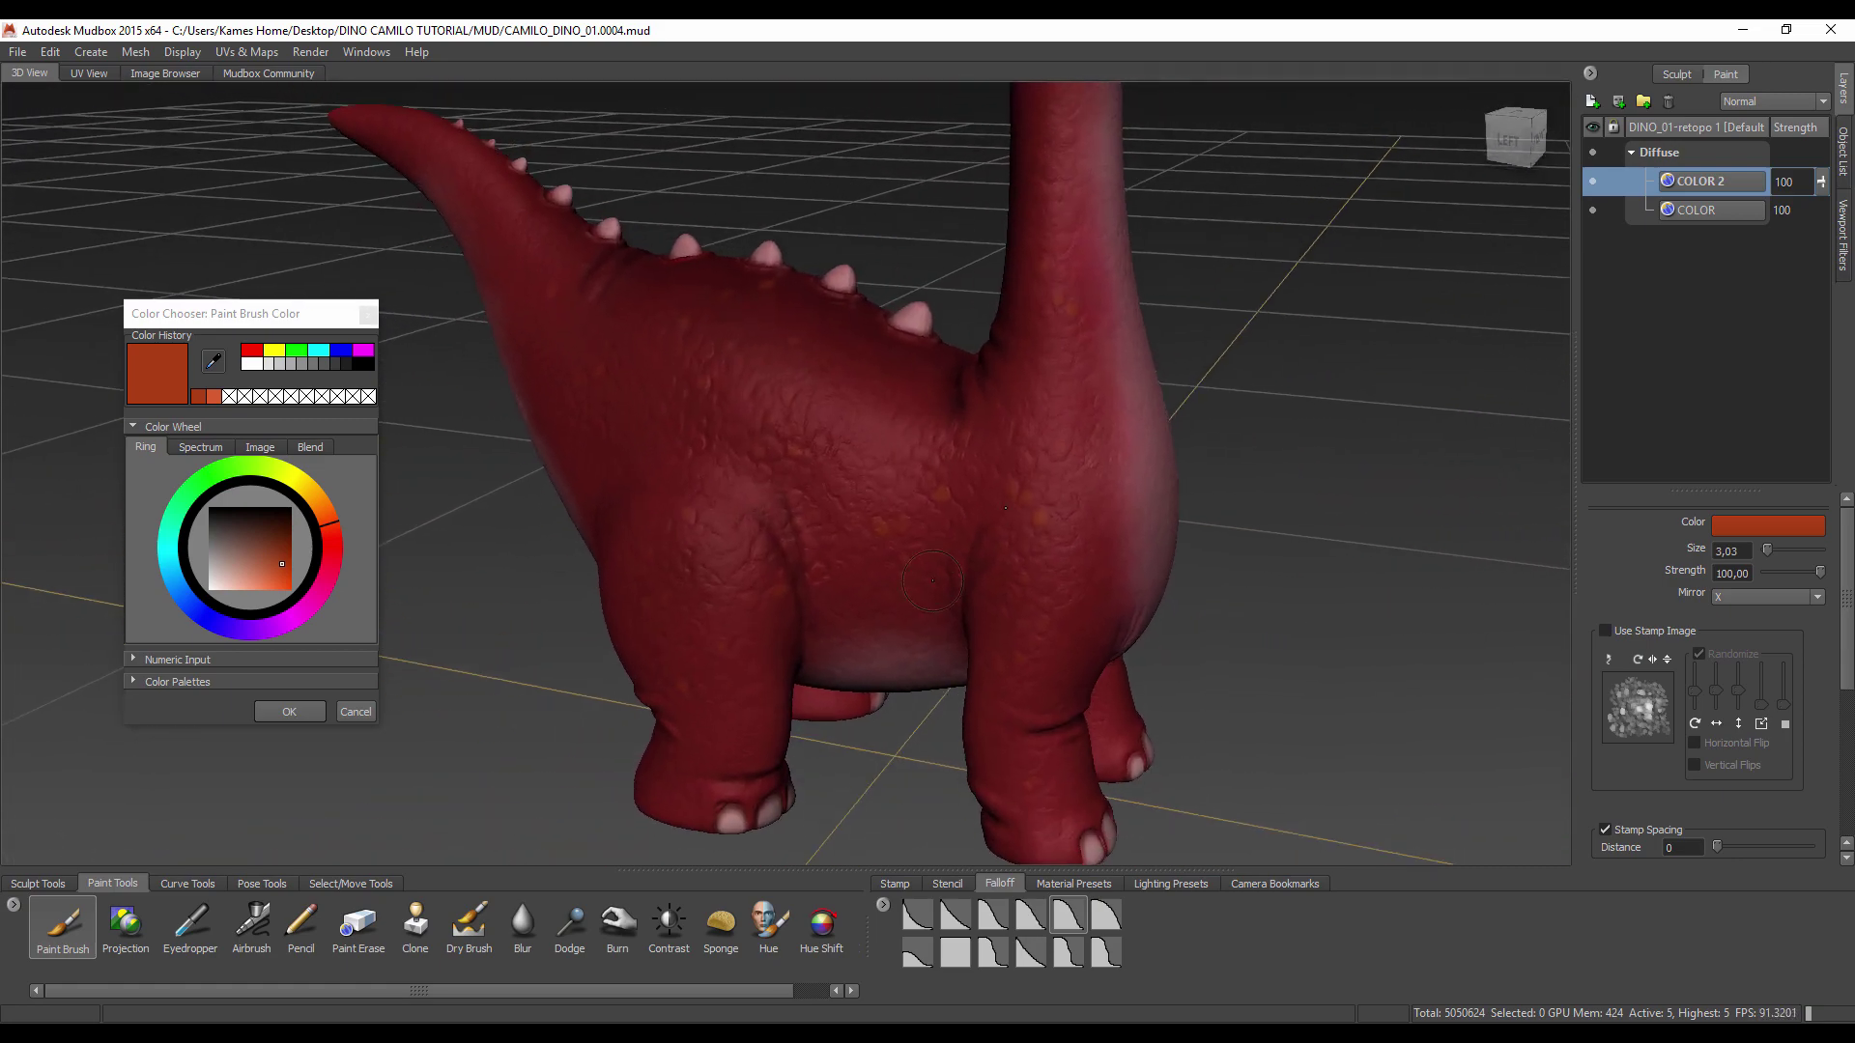
pyautogui.click(522, 924)
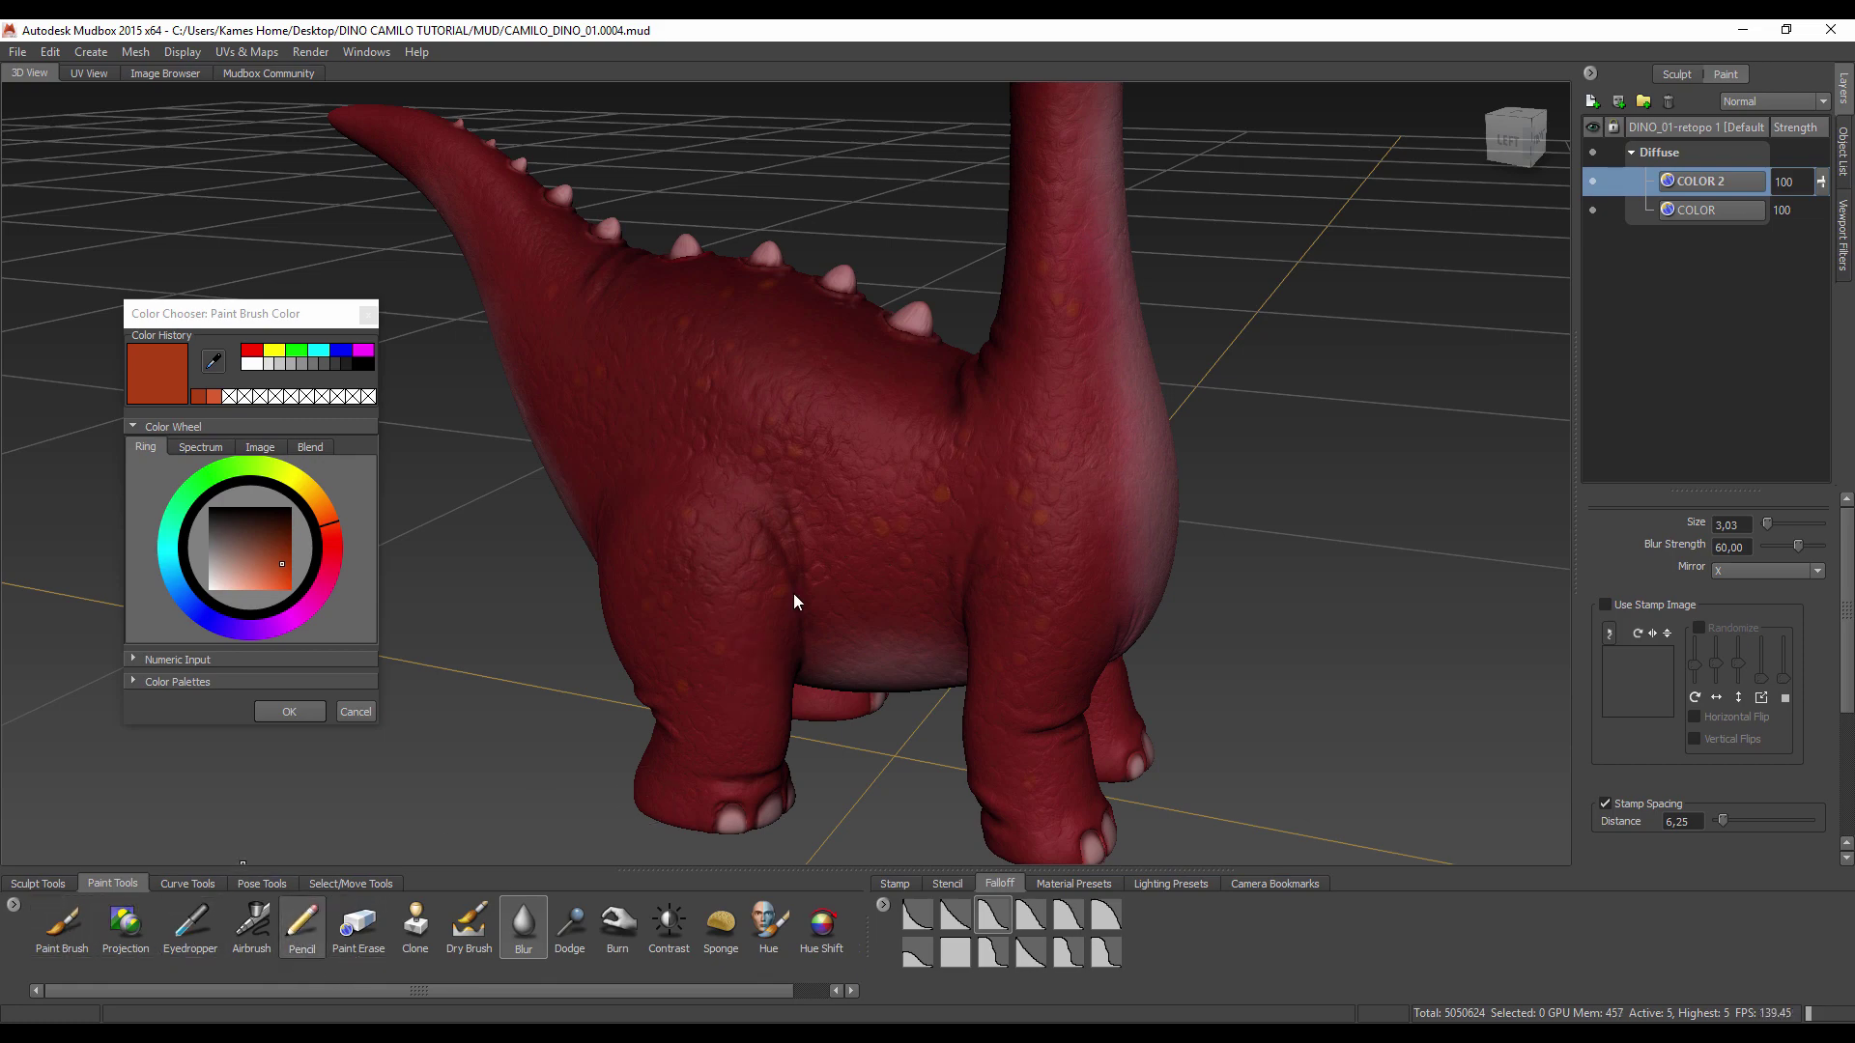
pyautogui.keyDown('alt'); pyautogui.moveTo(794, 601); pyautogui.dragTo(676, 599); pyautogui.keyUp('alt')
pyautogui.moveTo(930, 661); pyautogui.dragTo(949, 447)
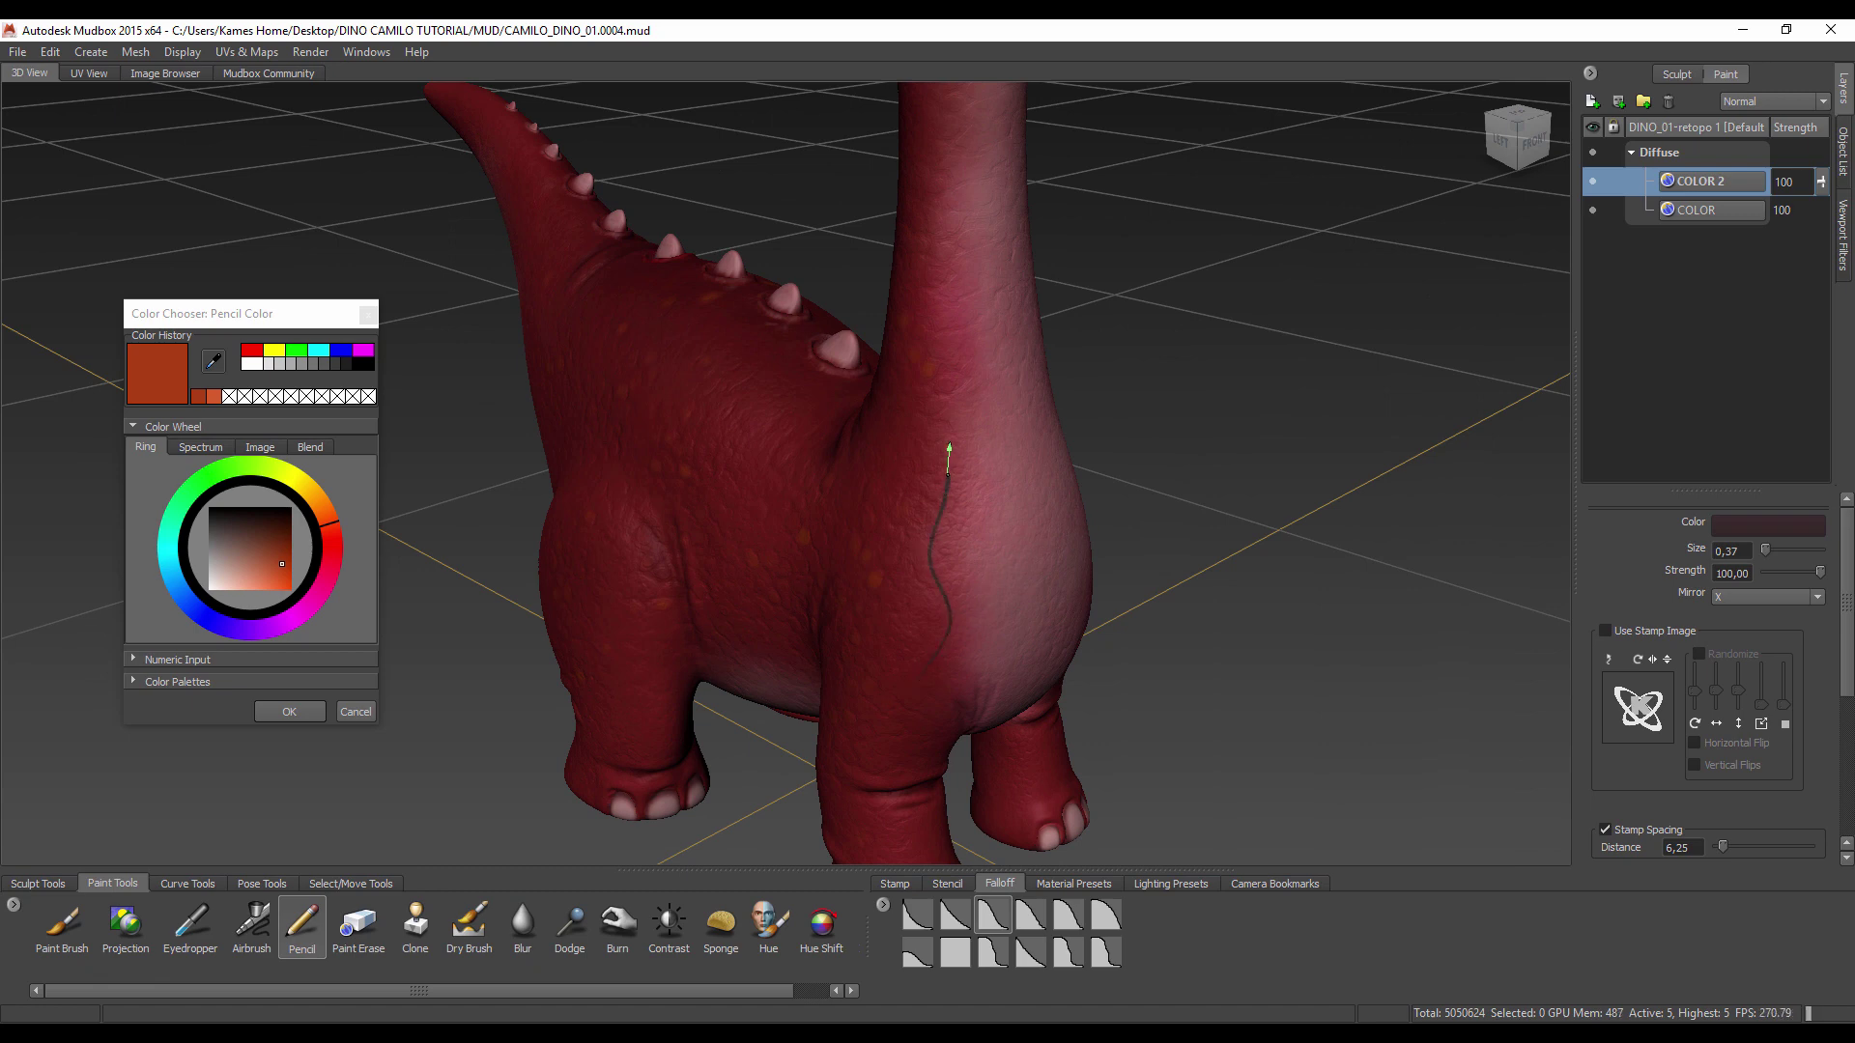
pyautogui.click(522, 923)
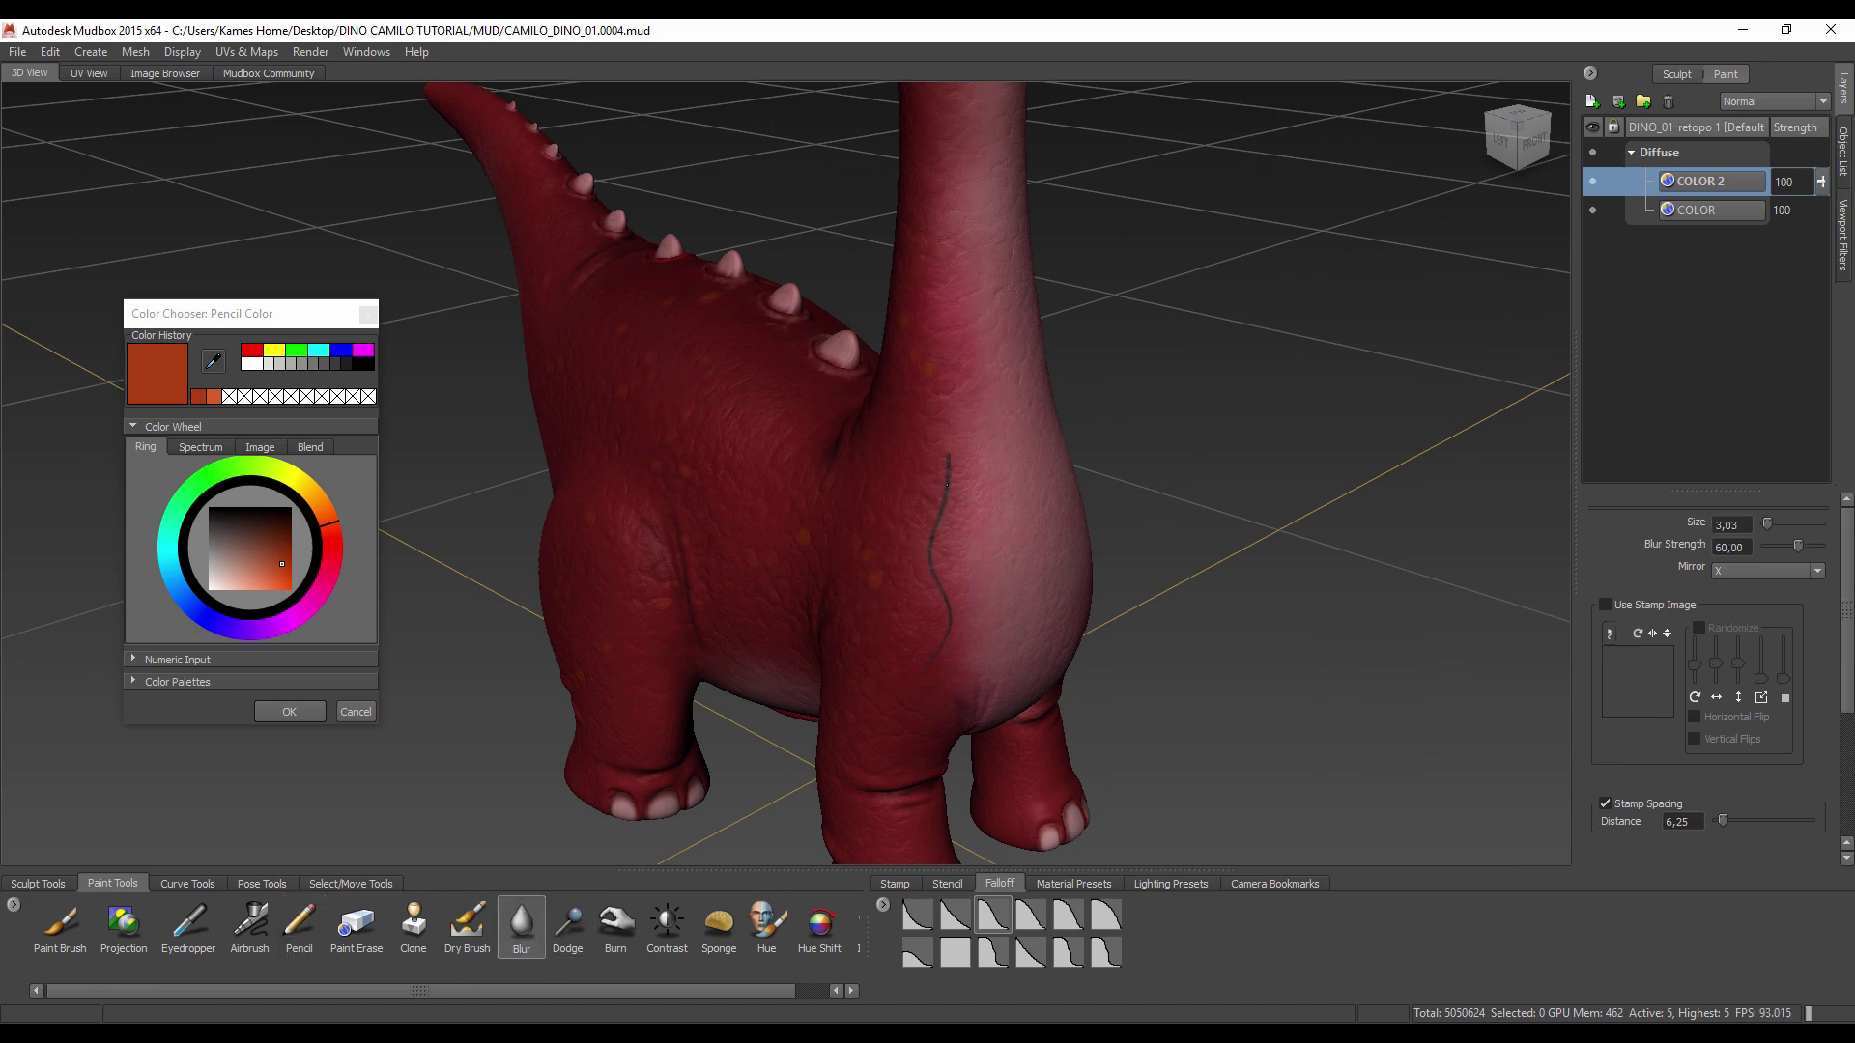
pyautogui.moveTo(1798, 547); pyautogui.dragTo(1838, 547)
pyautogui.moveTo(1047, 754)
pyautogui.keyDown('alt'); pyautogui.mouseDown()
pyautogui.moveTo(935, 598)
pyautogui.moveTo(1006, 531)
pyautogui.mouseUp(); pyautogui.keyUp('alt')
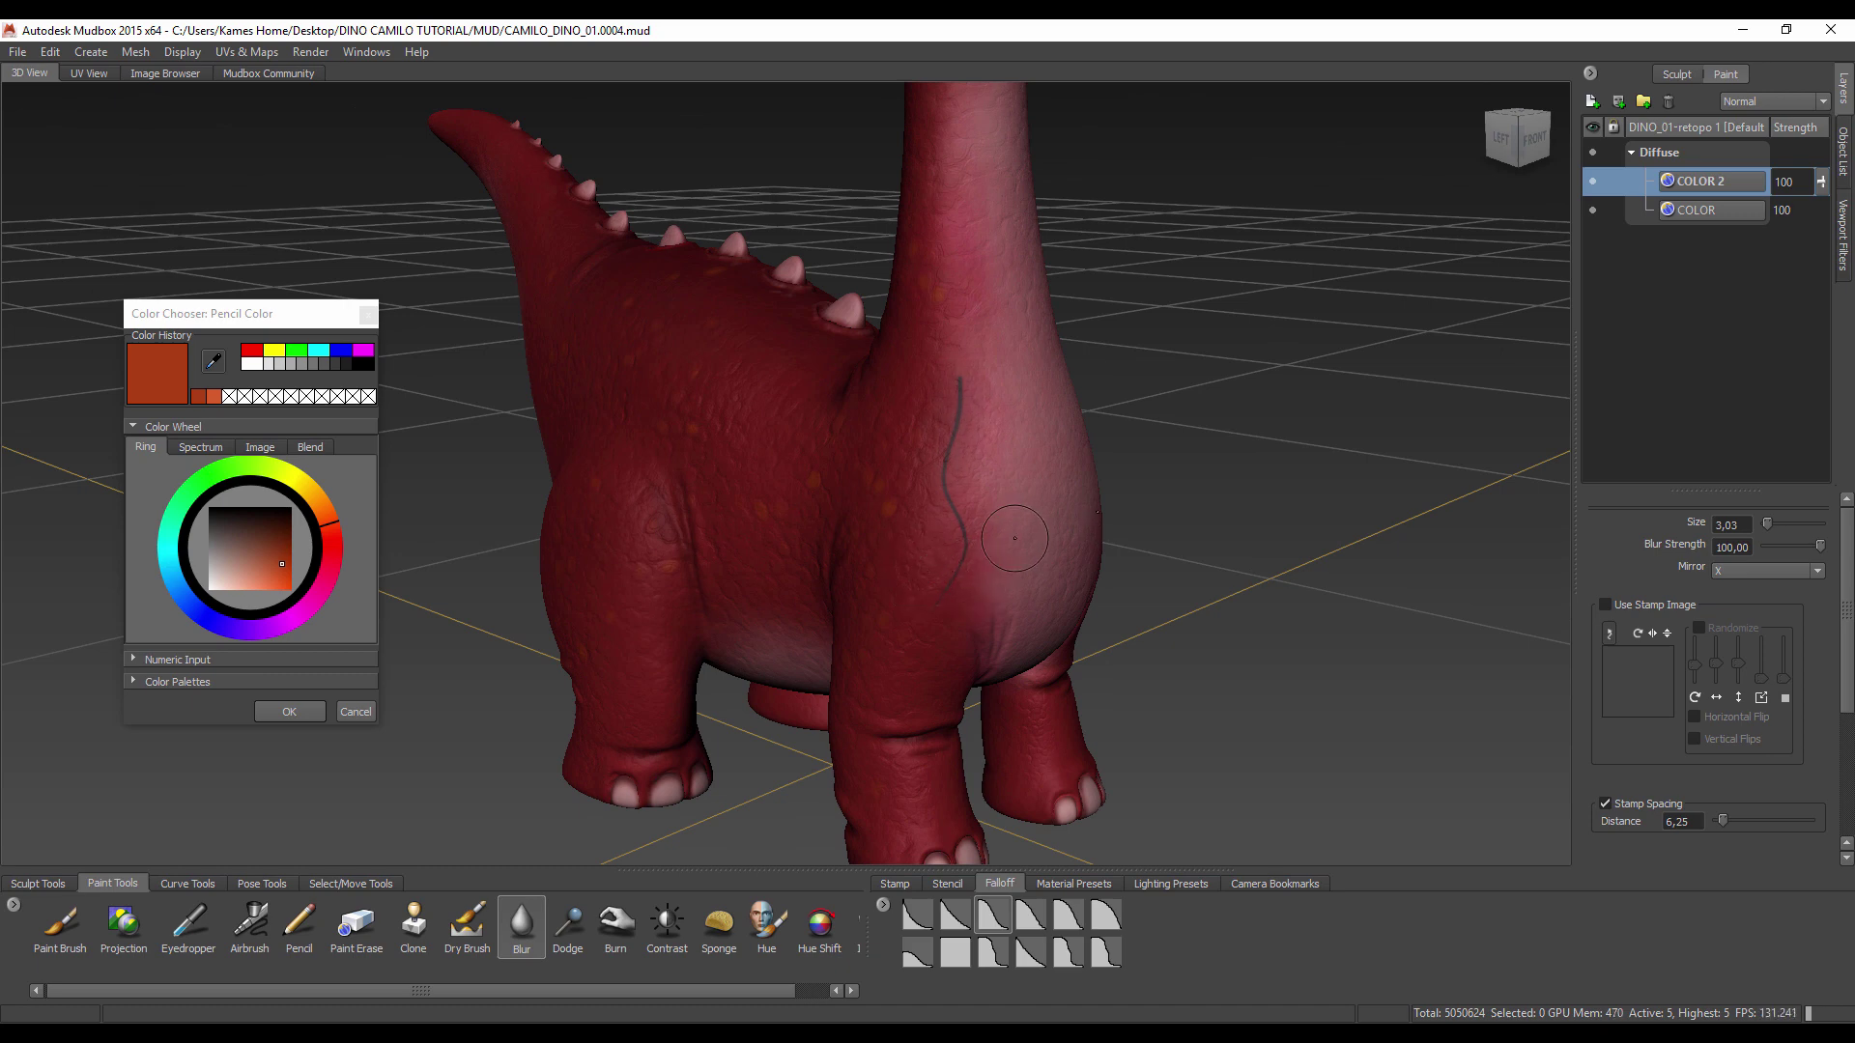
pyautogui.hotkey('ctrl', 'z')
pyautogui.hotkey('ctrl', 'z')
pyautogui.click(570, 930)
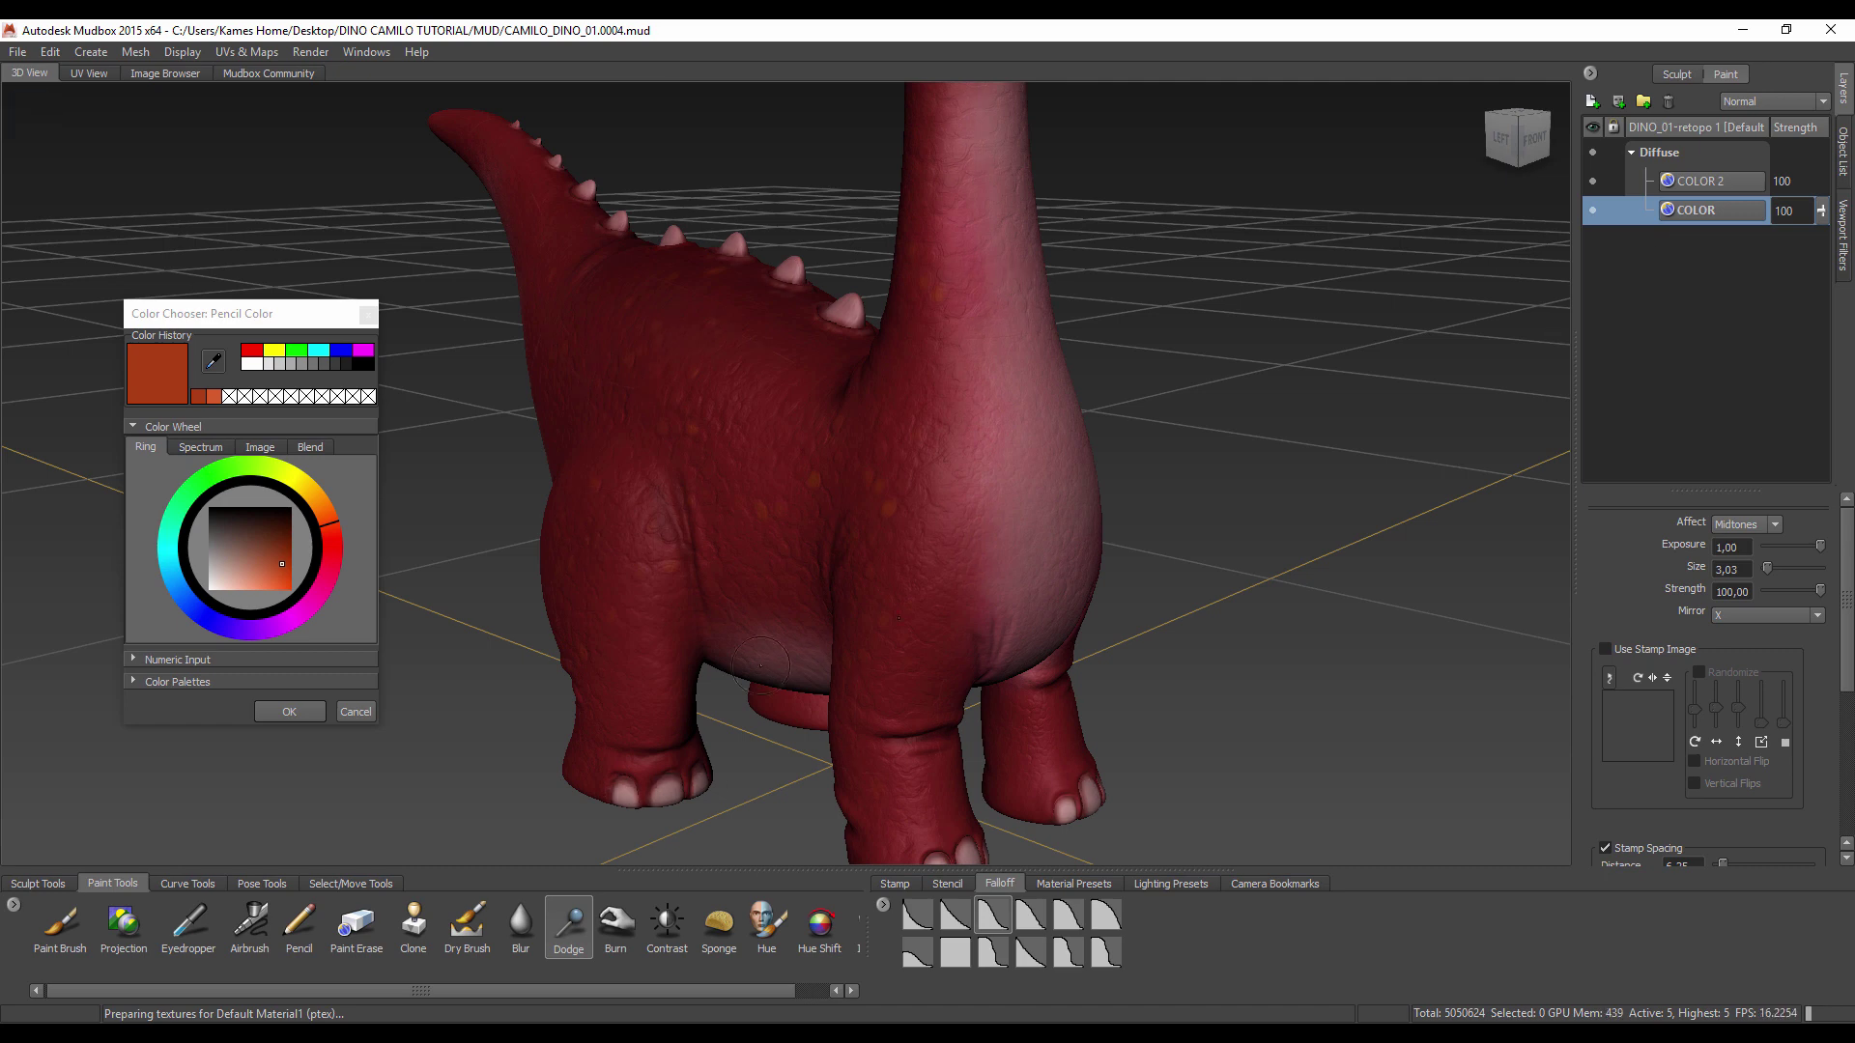
pyautogui.moveTo(942, 502); pyautogui.dragTo(919, 534)
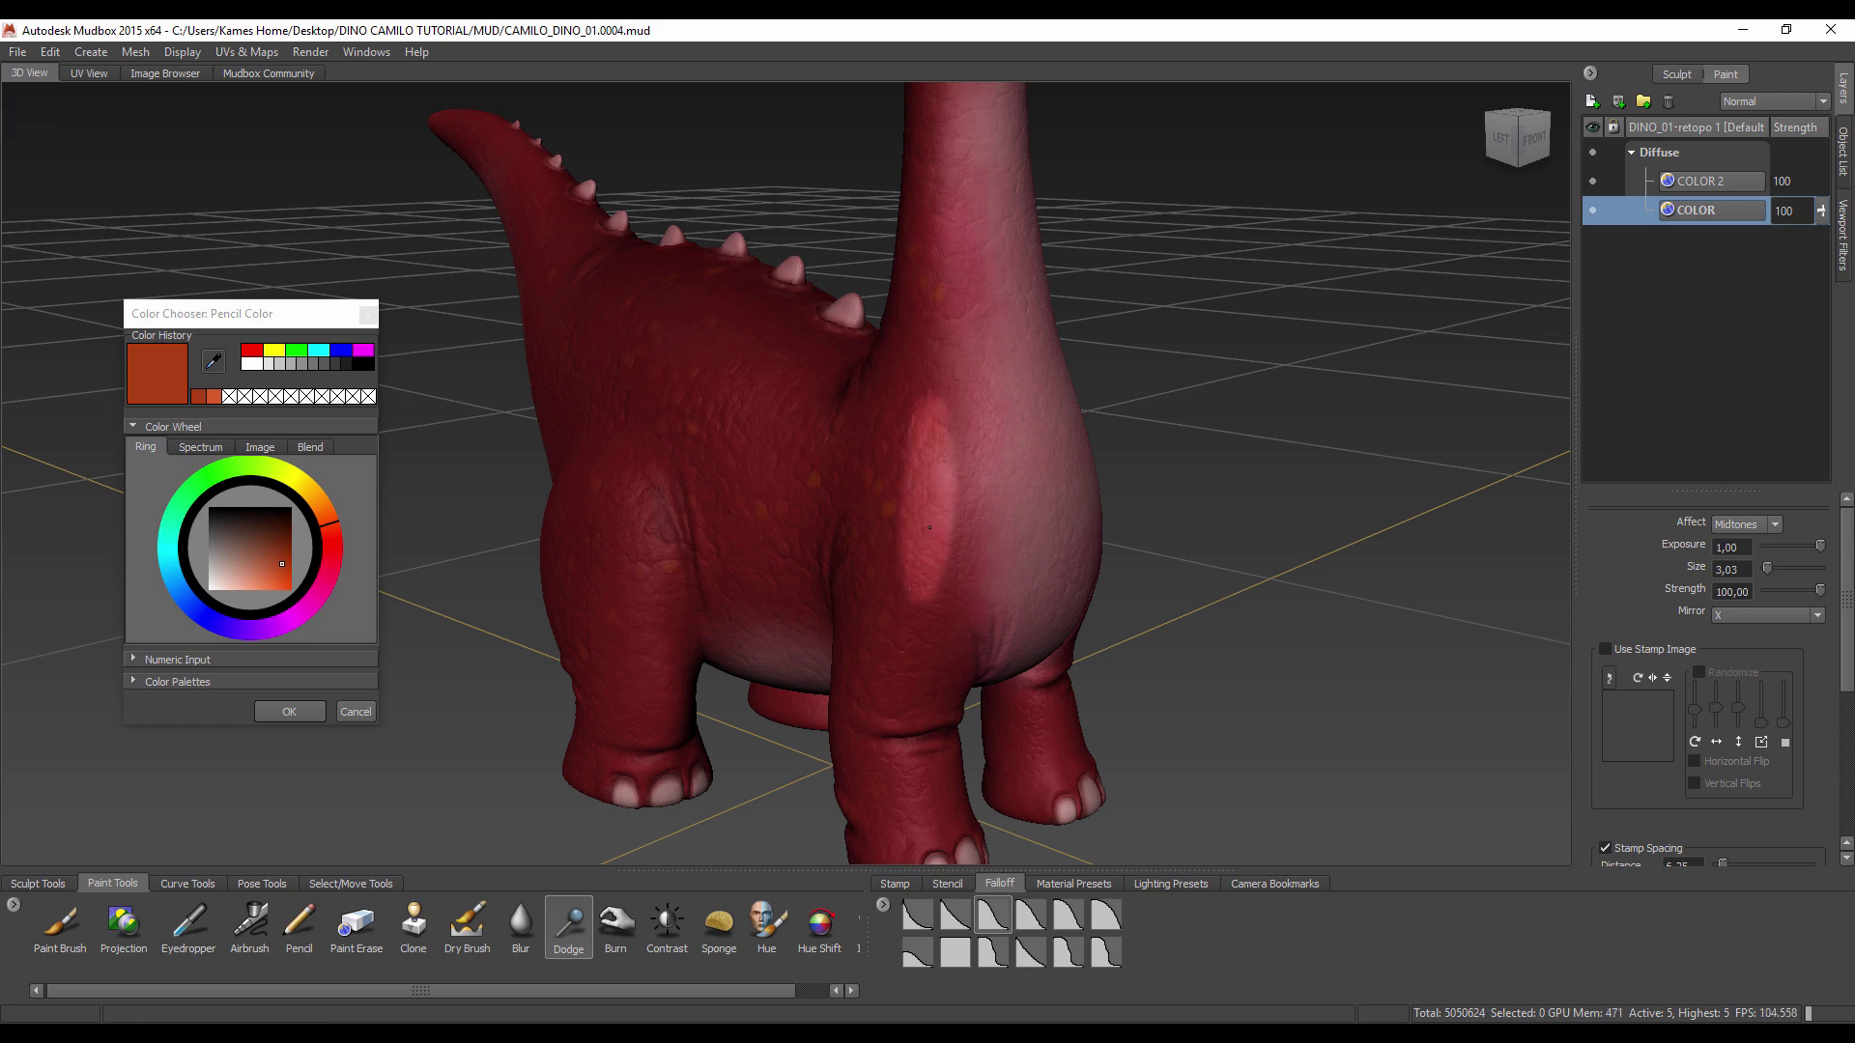
pyautogui.hotkey('ctrl', 'z')
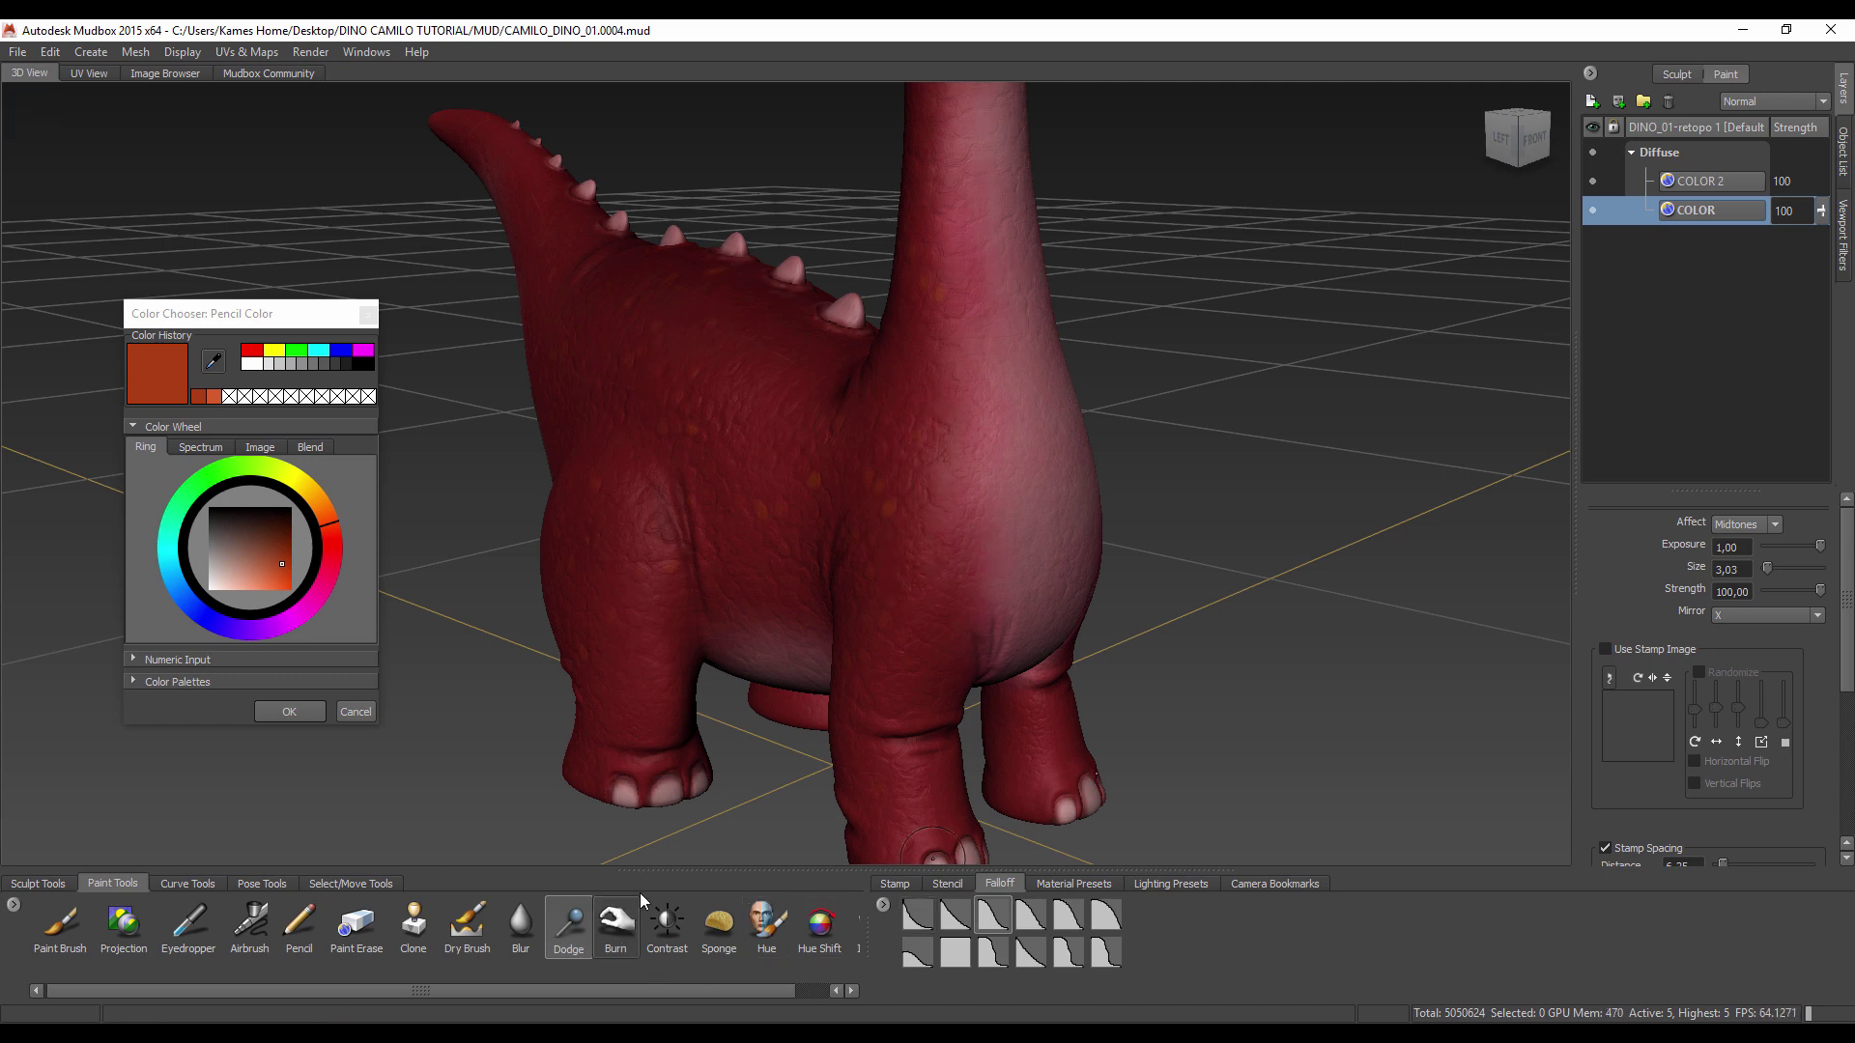
# Step: Select the Burn tool and zoom onto the back with size 2.43, strength 5.59
pyautogui.click(615, 923)
pyautogui.keyDown('alt'); pyautogui.moveTo(734, 541); pyautogui.dragTo(812, 502); pyautogui.keyUp('alt')
pyautogui.keyDown('alt'); pyautogui.moveTo(812, 502); pyautogui.dragTo(855, 491, button='right'); pyautogui.keyUp('alt')
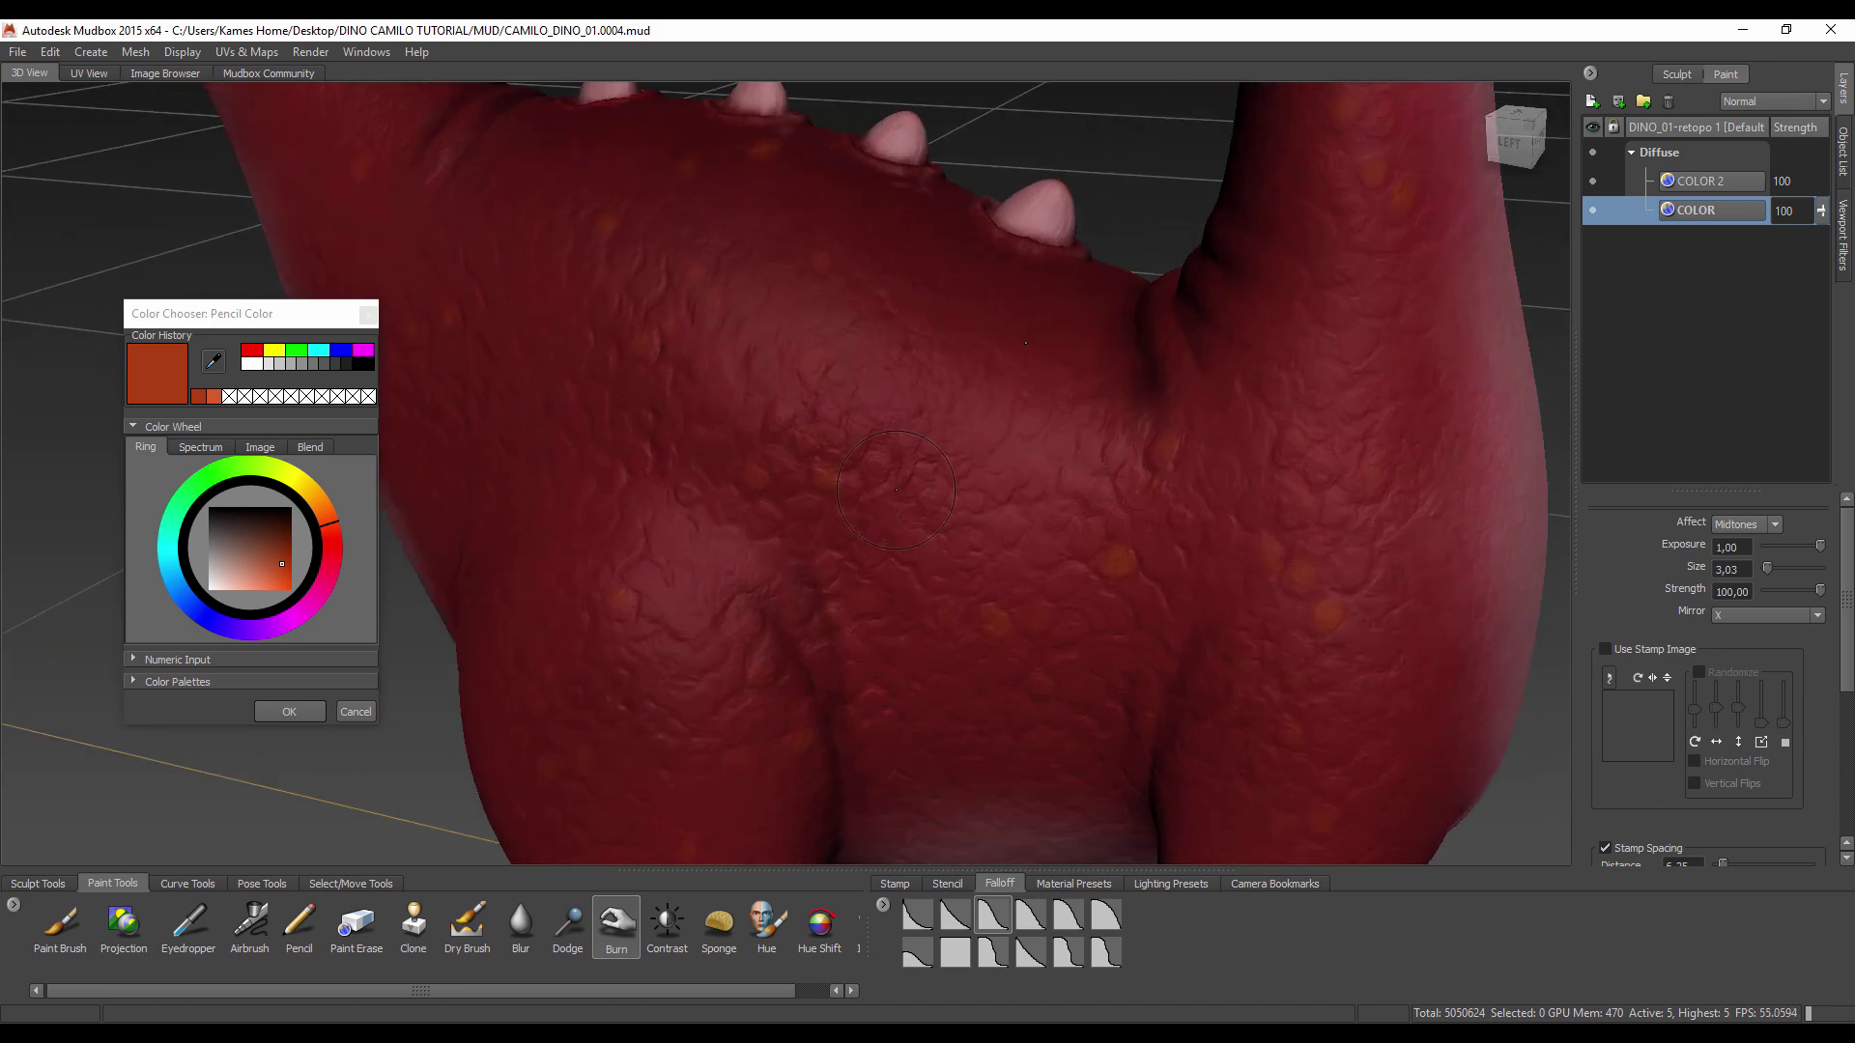
pyautogui.moveTo(895, 490); pyautogui.dragTo(874, 465)
pyautogui.moveTo(988, 531); pyautogui.dragTo(986, 518)
# Step: Undo a stray dark spot on the back and inspect the back-leg creases from several angles
pyautogui.keyDown('alt'); pyautogui.moveTo(1308, 349); pyautogui.dragTo(838, 424); pyautogui.keyUp('alt')
pyautogui.keyDown('alt'); pyautogui.moveTo(1000, 445); pyautogui.dragTo(974, 502); pyautogui.keyUp('alt')
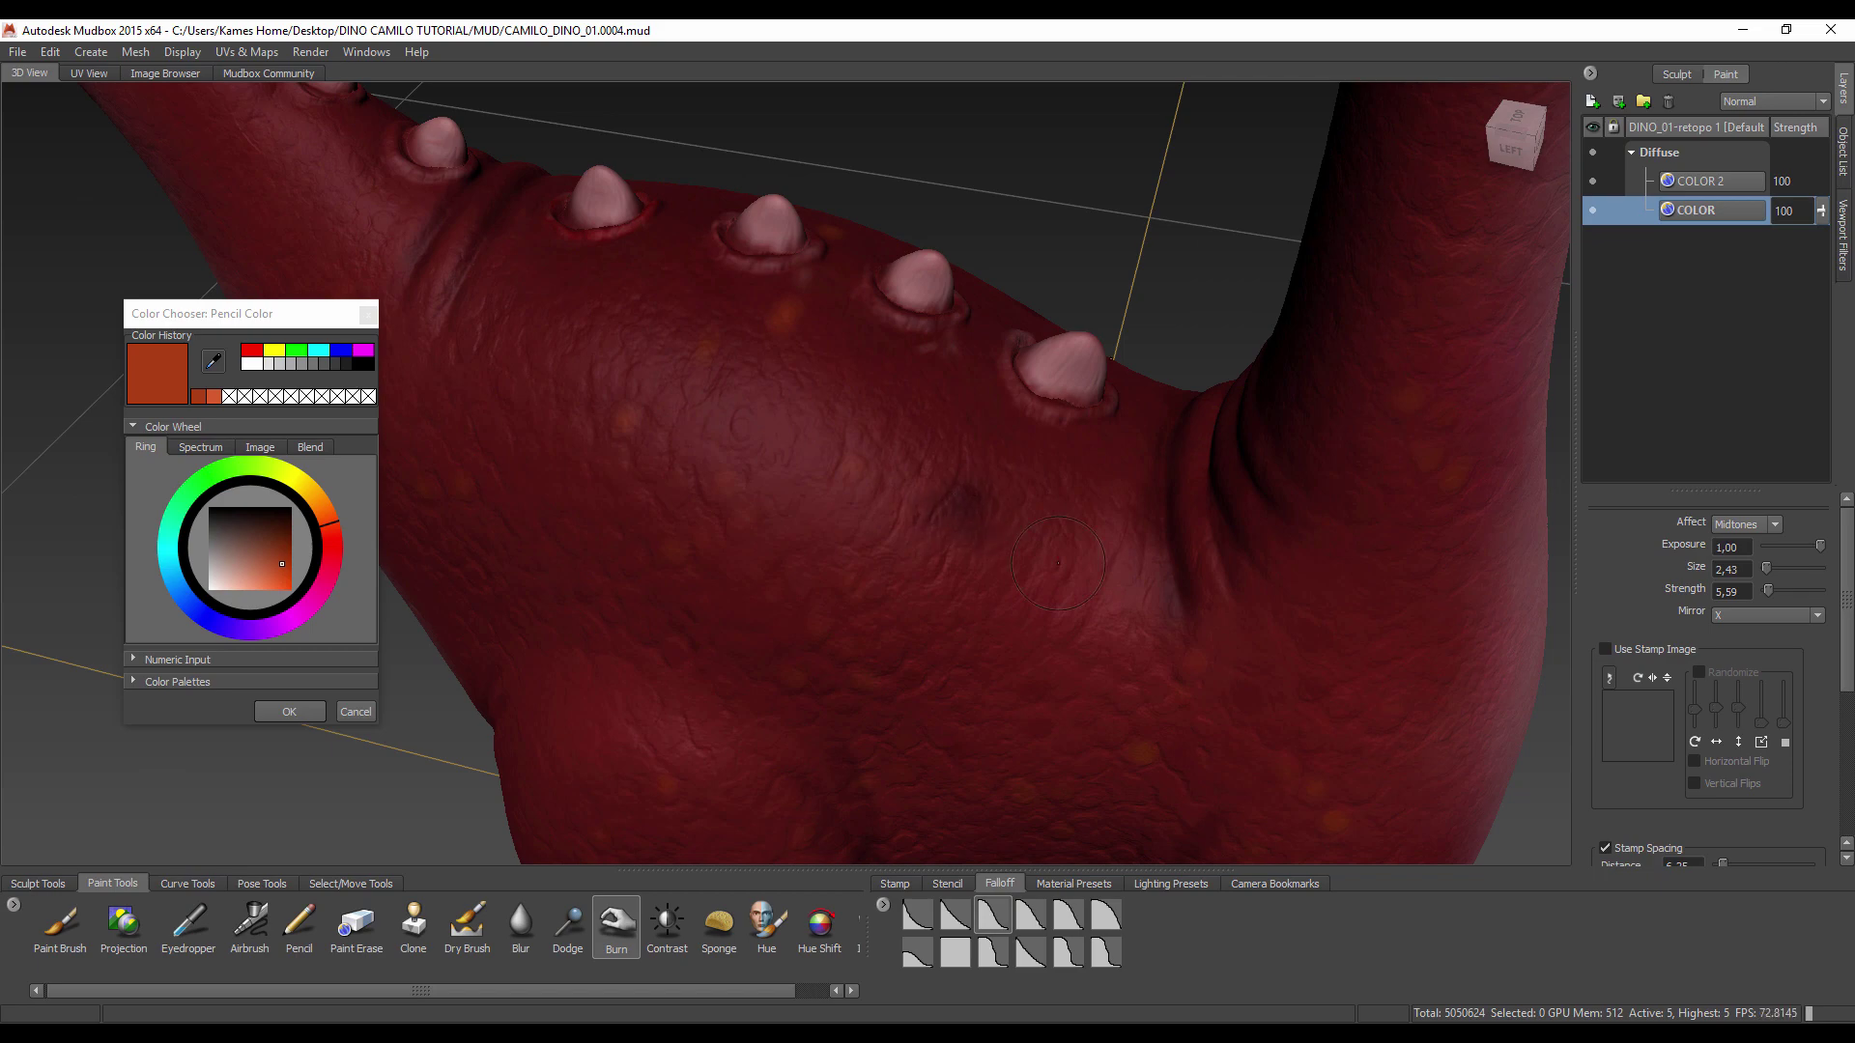
pyautogui.keyDown('alt'); pyautogui.moveTo(1058, 563); pyautogui.dragTo(908, 432); pyautogui.keyUp('alt')
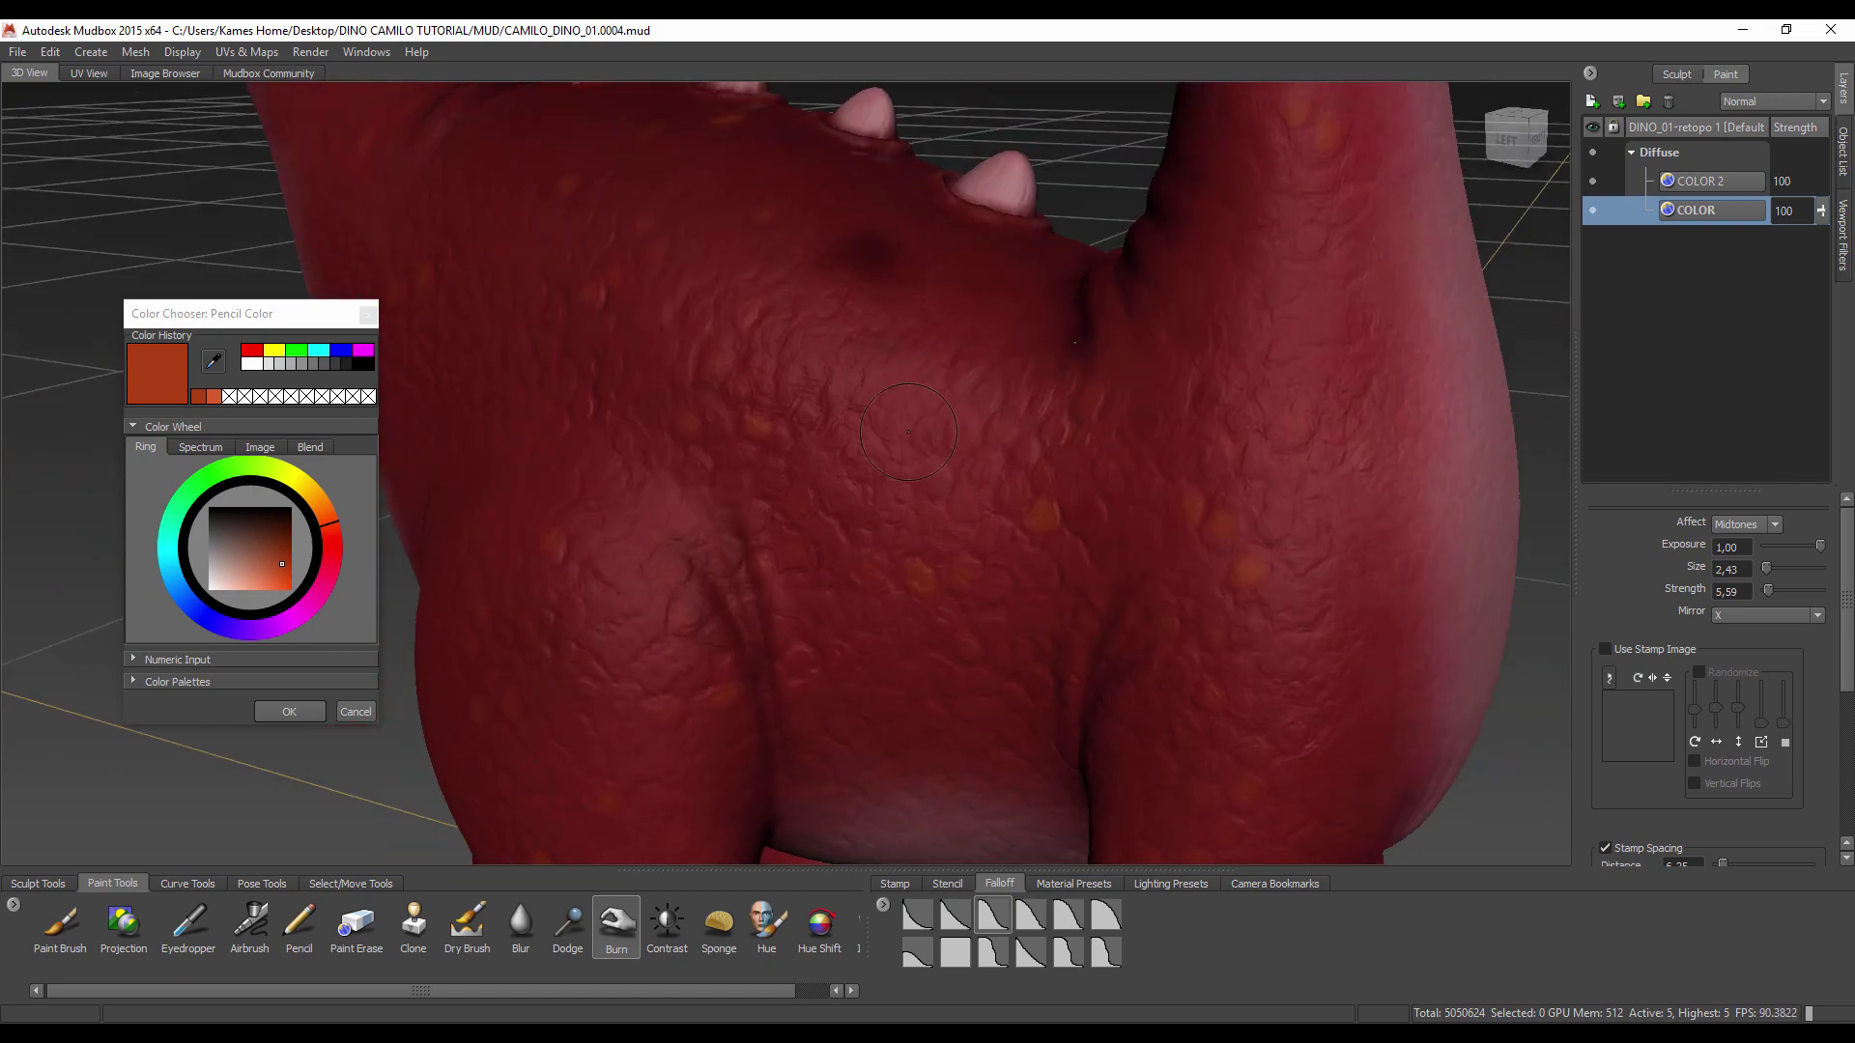
pyautogui.hotkey('ctrl', 'z')
pyautogui.keyDown('alt'); pyautogui.moveTo(875, 378); pyautogui.dragTo(787, 485); pyautogui.keyUp('alt')
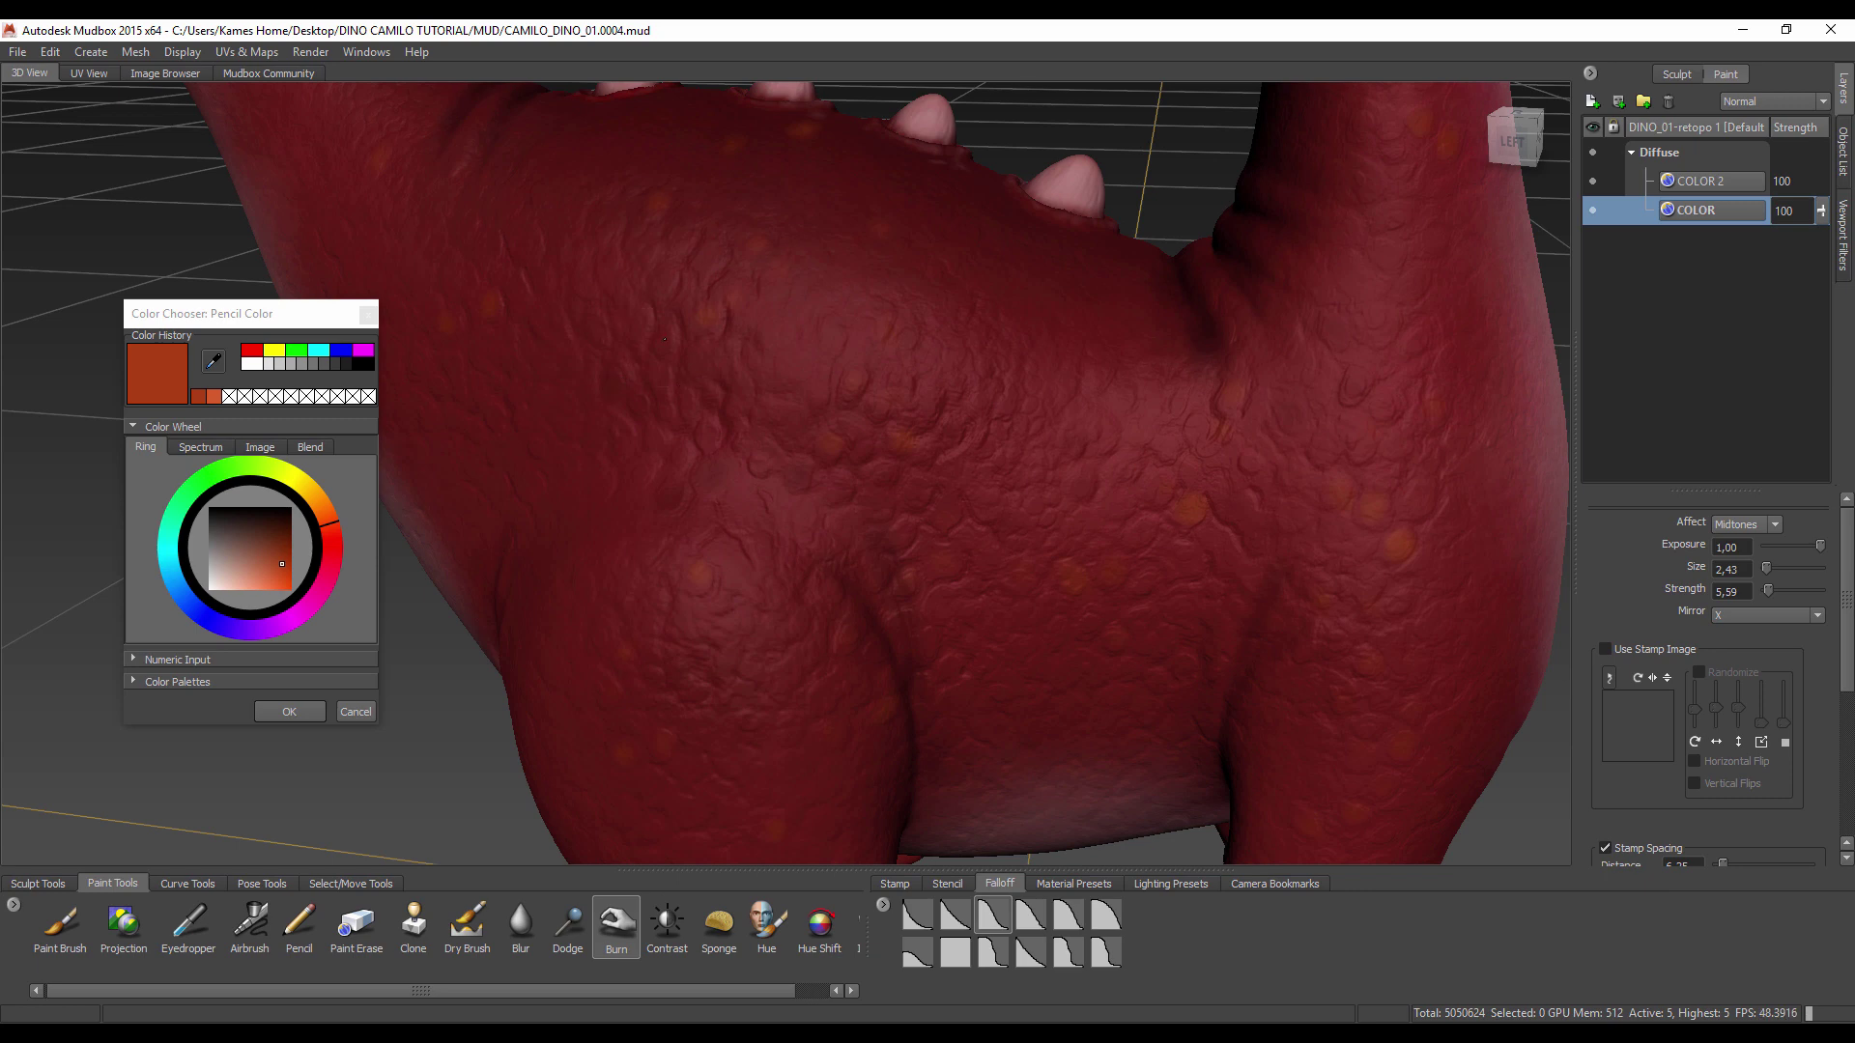
pyautogui.keyDown('alt'); pyautogui.moveTo(699, 339); pyautogui.dragTo(681, 394); pyautogui.keyUp('alt')
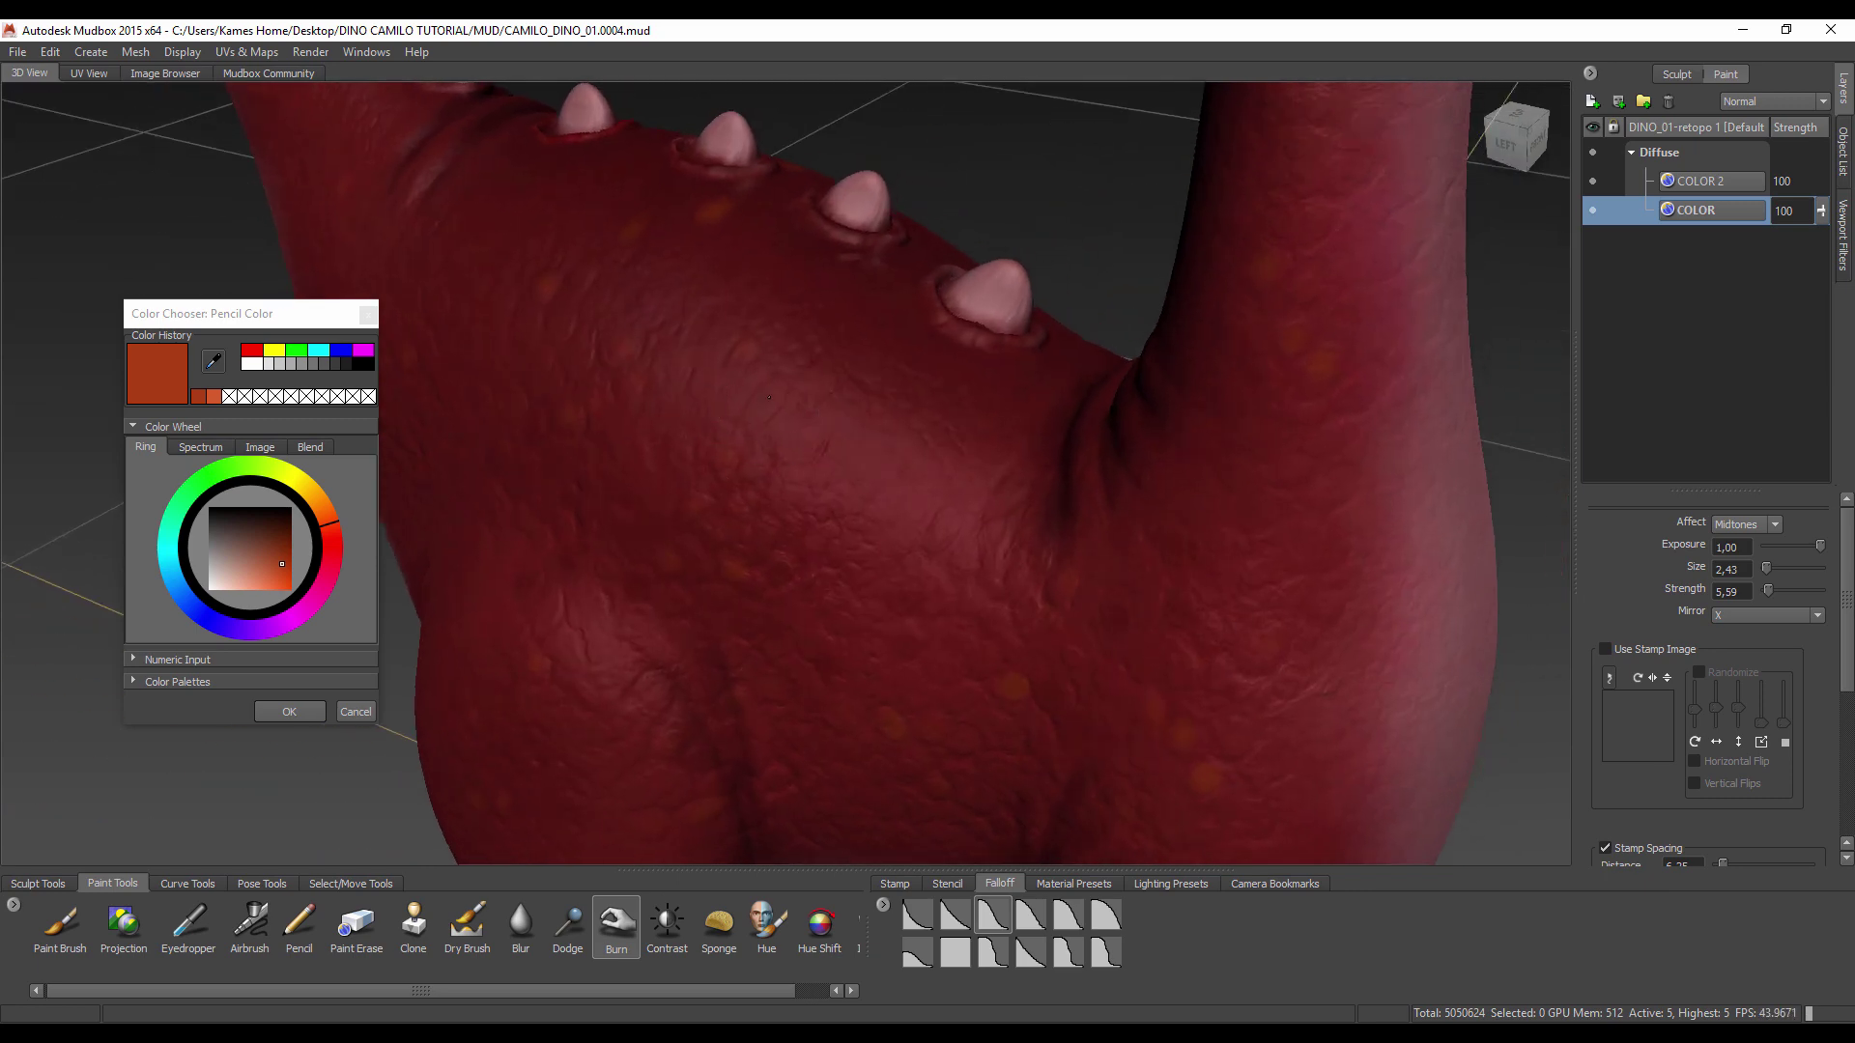
pyautogui.keyDown('alt'); pyautogui.moveTo(877, 415); pyautogui.dragTo(992, 492); pyautogui.keyUp('alt')
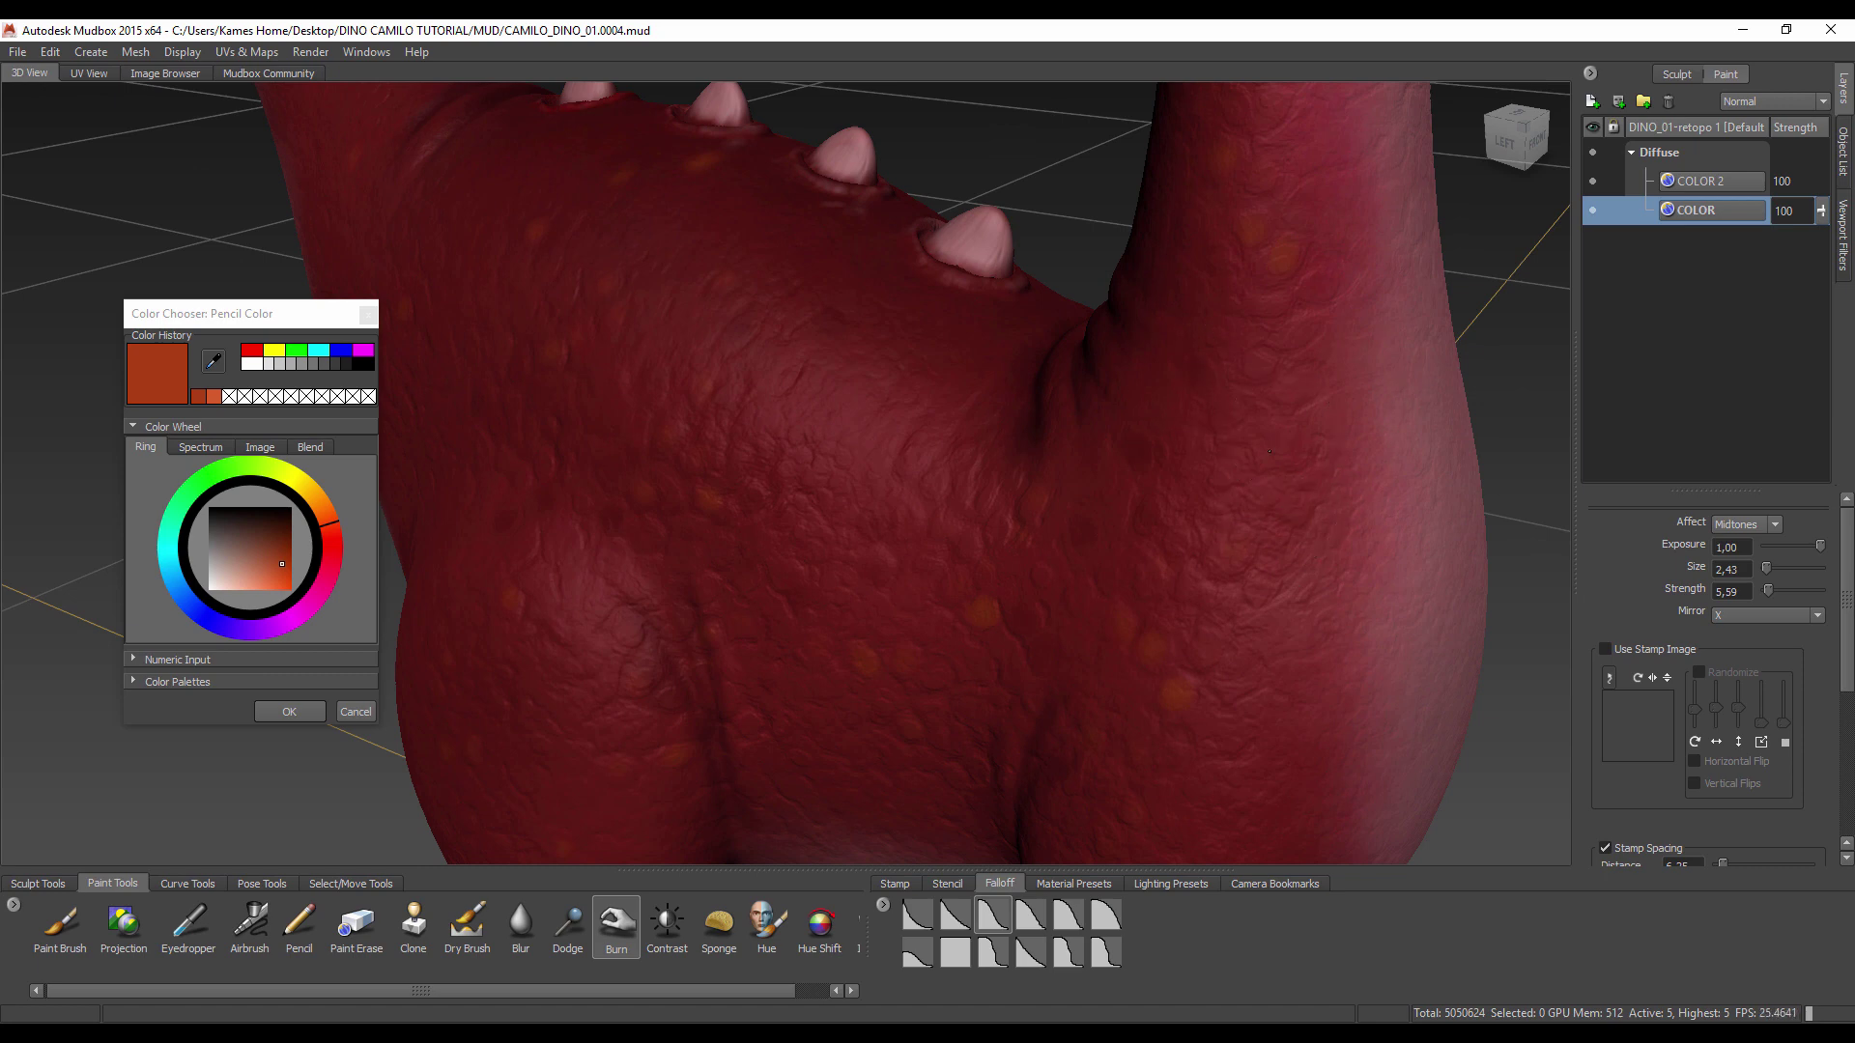
pyautogui.keyDown('alt'); pyautogui.moveTo(1212, 544); pyautogui.dragTo(1405, 519); pyautogui.keyUp('alt')
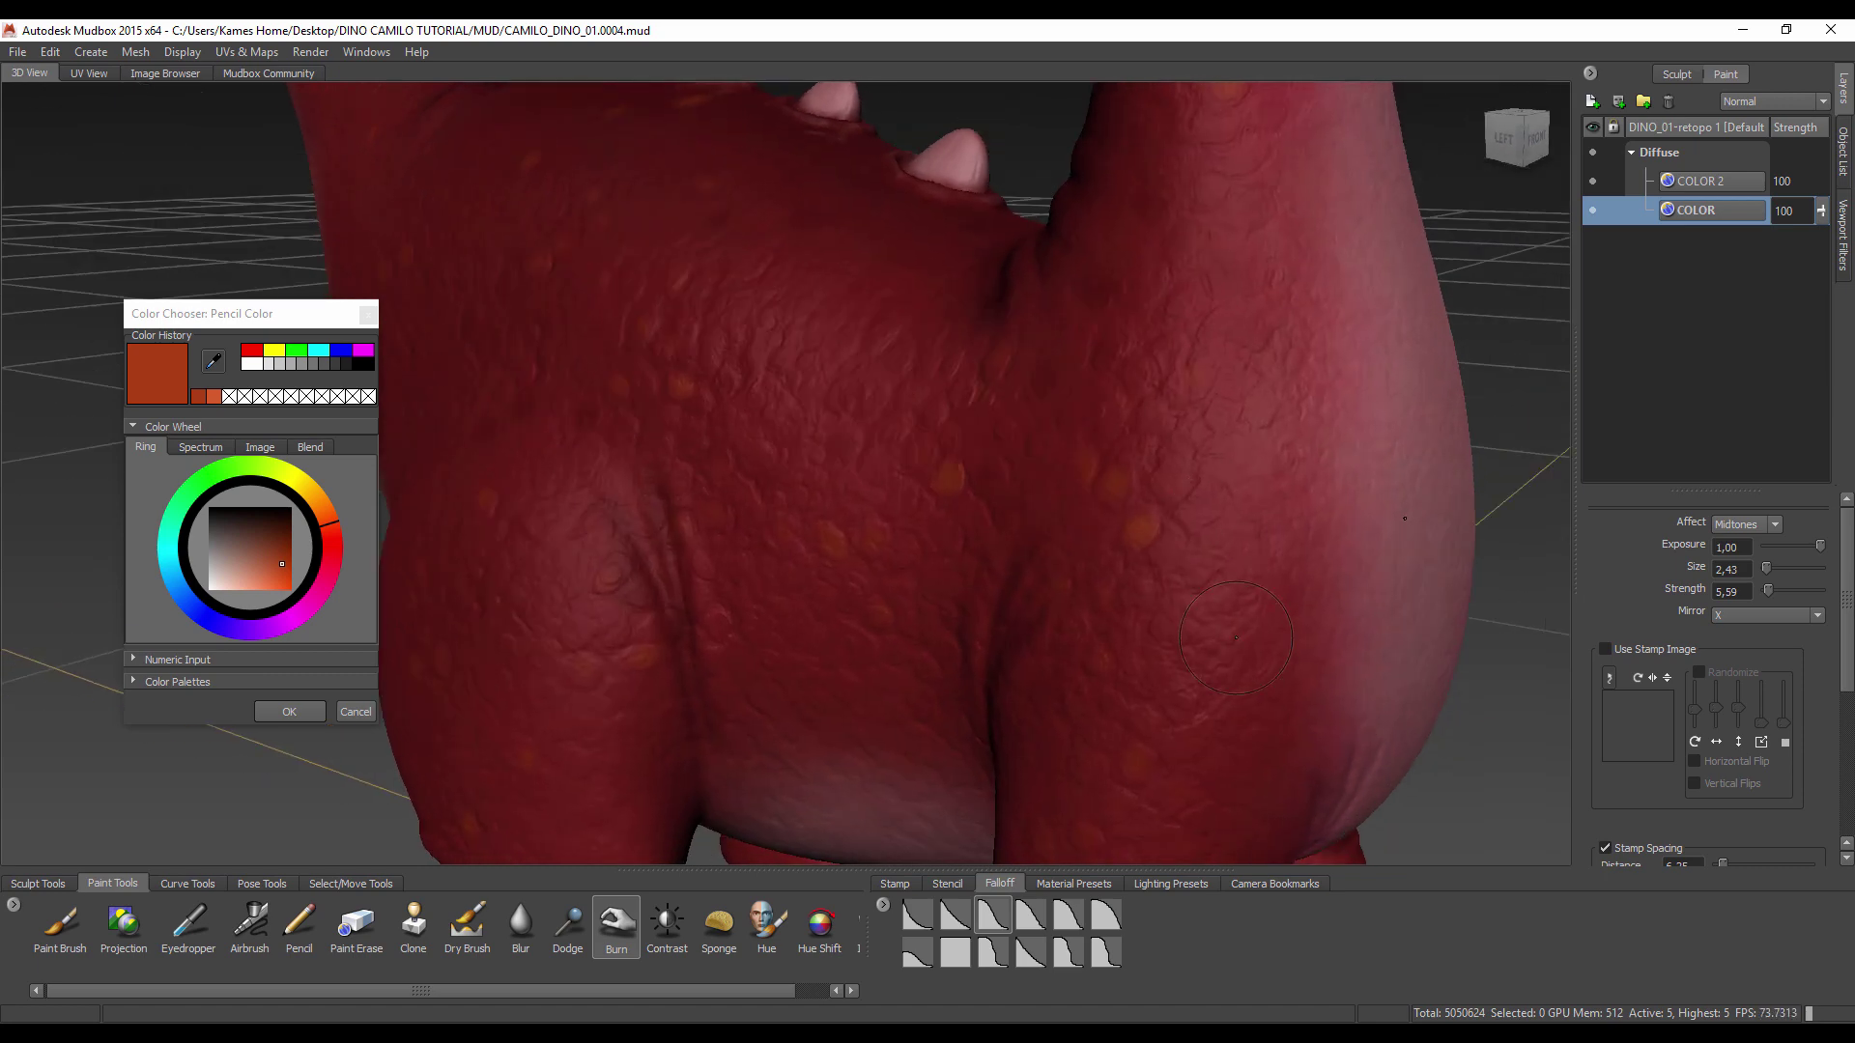
pyautogui.moveTo(1212, 607)
pyautogui.keyDown('alt'); pyautogui.mouseDown()
pyautogui.moveTo(850, 570)
pyautogui.moveTo(966, 580)
pyautogui.mouseUp(); pyautogui.keyUp('alt')
pyautogui.keyDown('alt'); pyautogui.moveTo(1280, 638); pyautogui.dragTo(1475, 581); pyautogui.keyUp('alt')
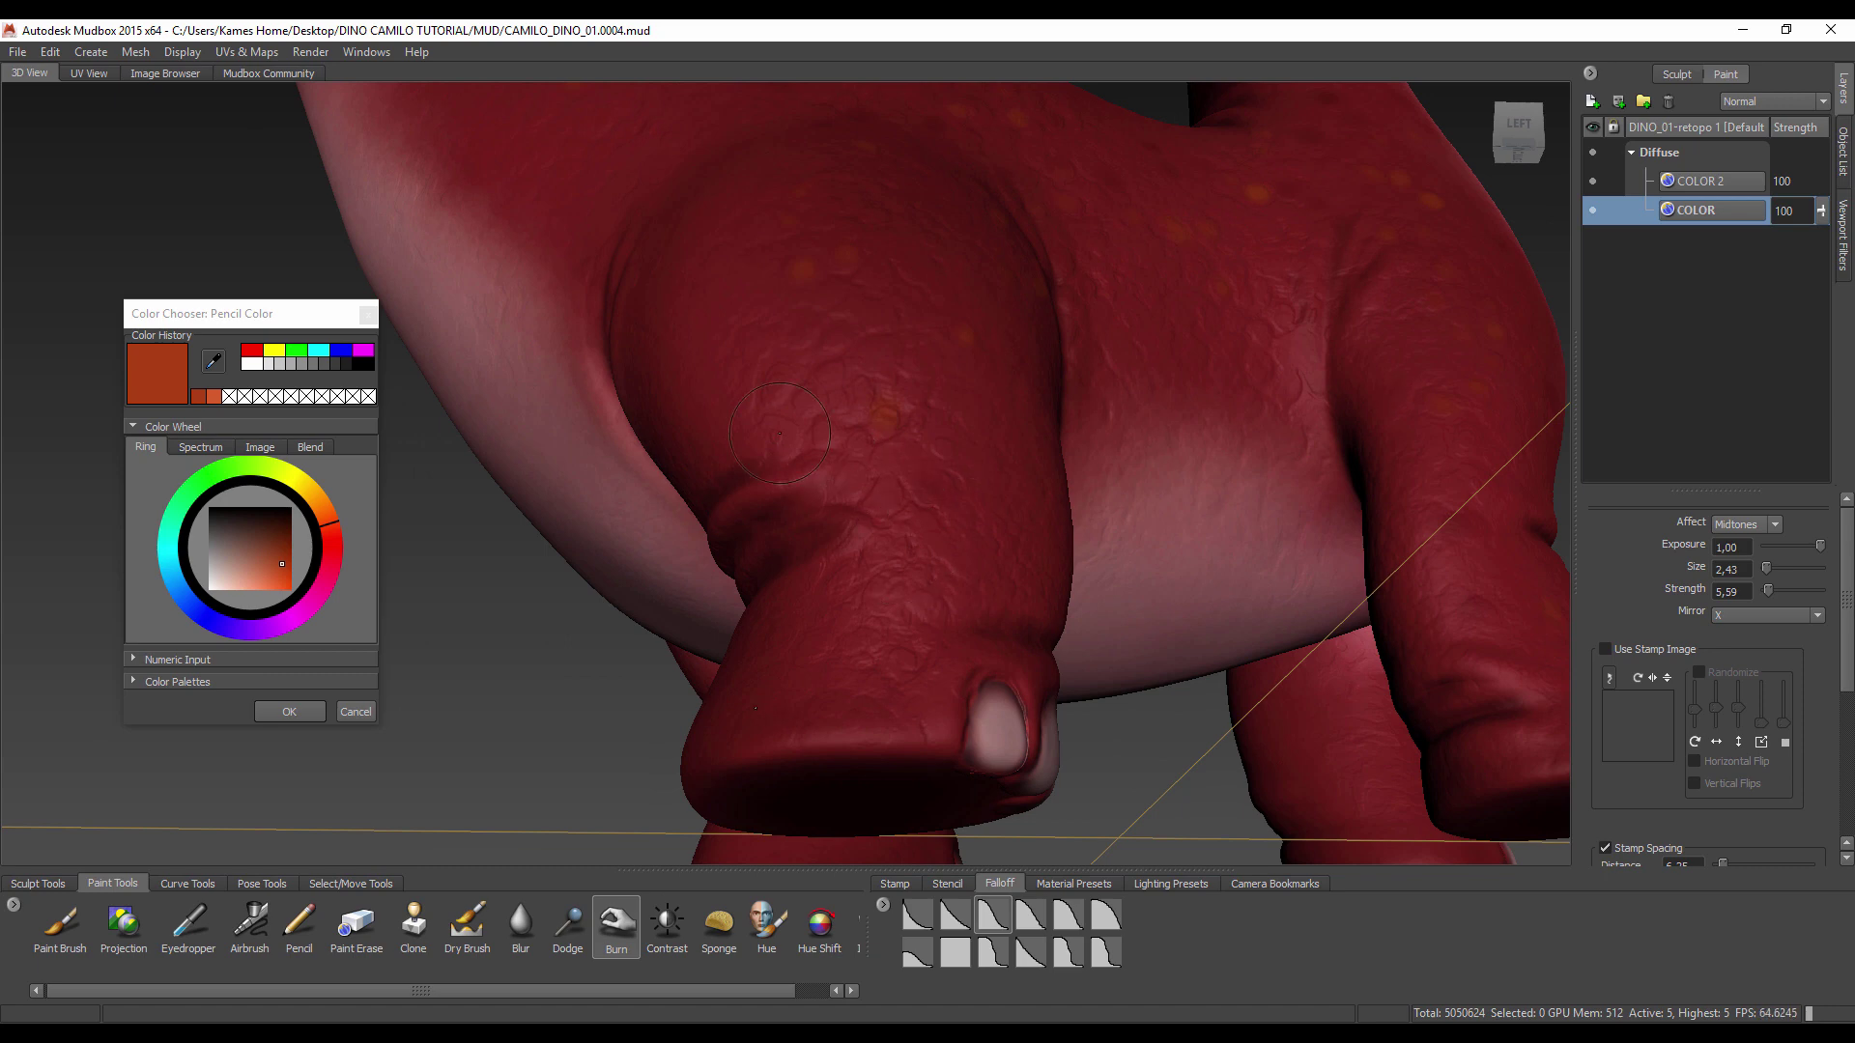
# Step: Orbit around the body and spiked back, shrinking the brush to size 1.26
pyautogui.keyDown('alt'); pyautogui.moveTo(867, 633); pyautogui.dragTo(859, 426); pyautogui.keyUp('alt')
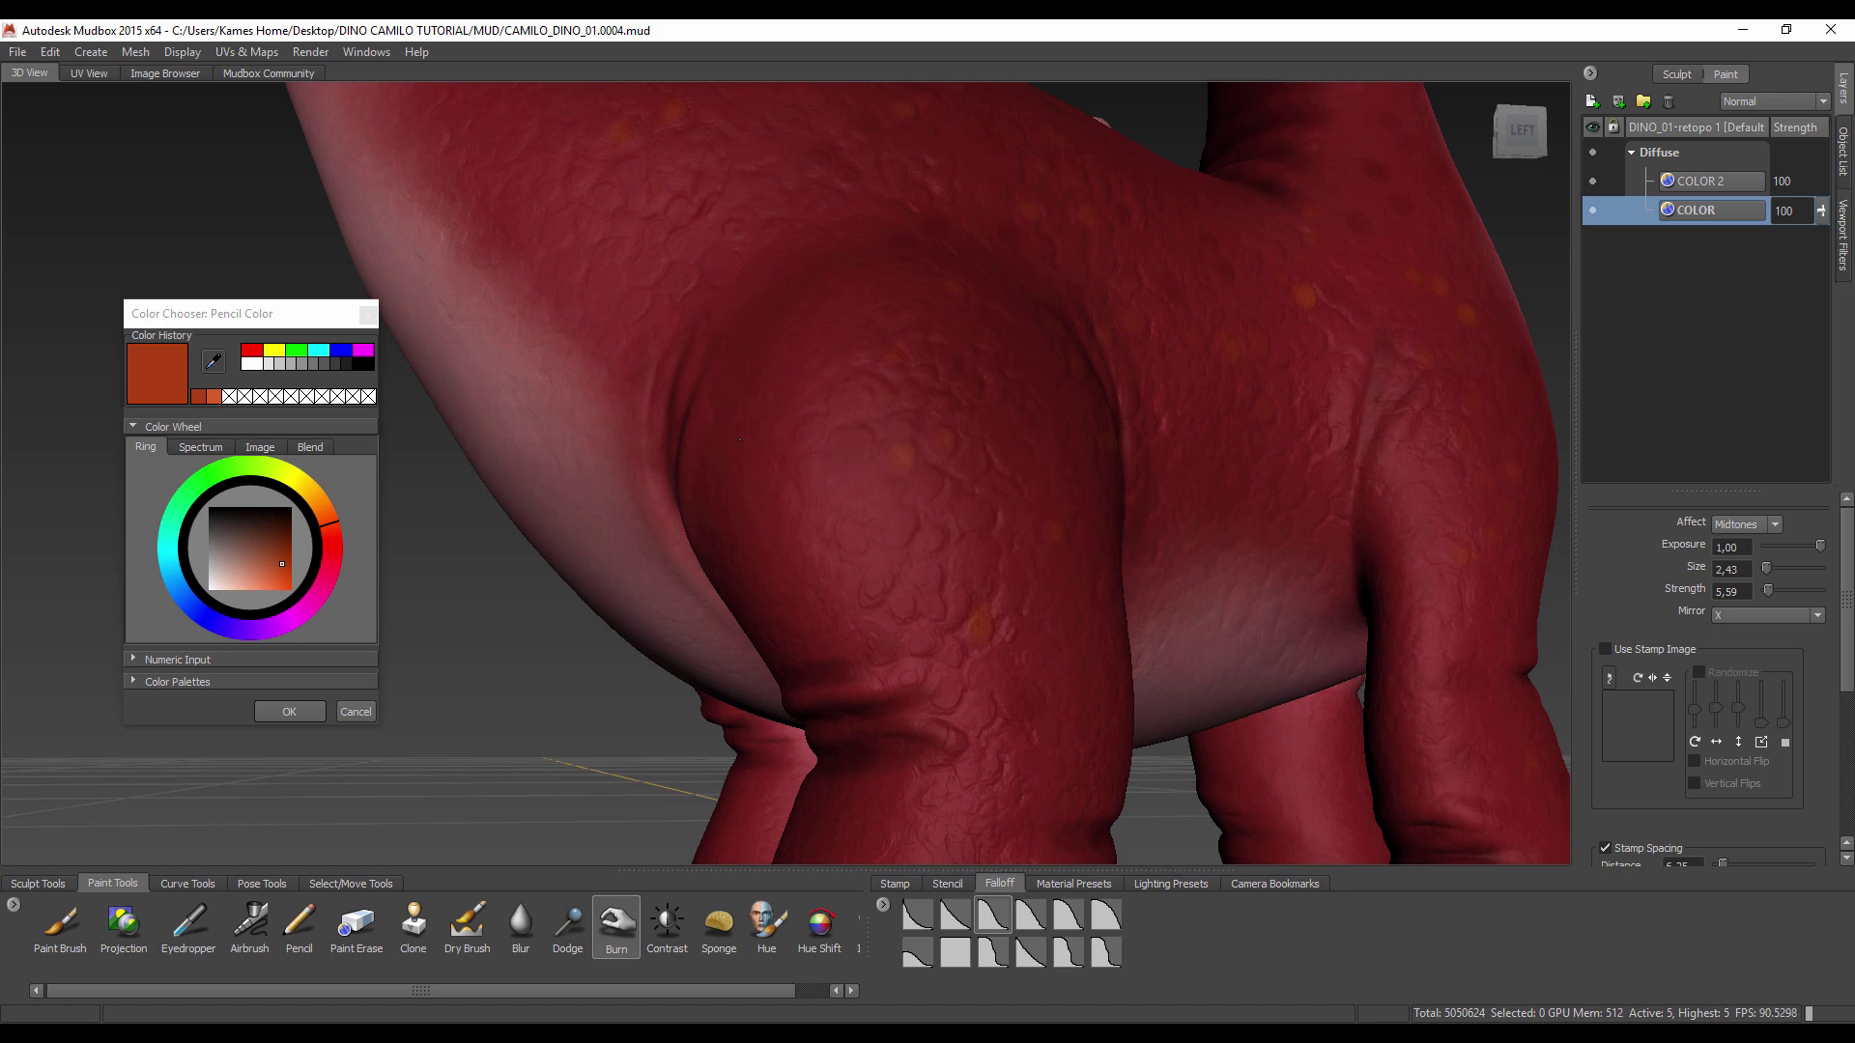
pyautogui.keyDown('alt'); pyautogui.moveTo(737, 445); pyautogui.dragTo(719, 349); pyautogui.keyUp('alt')
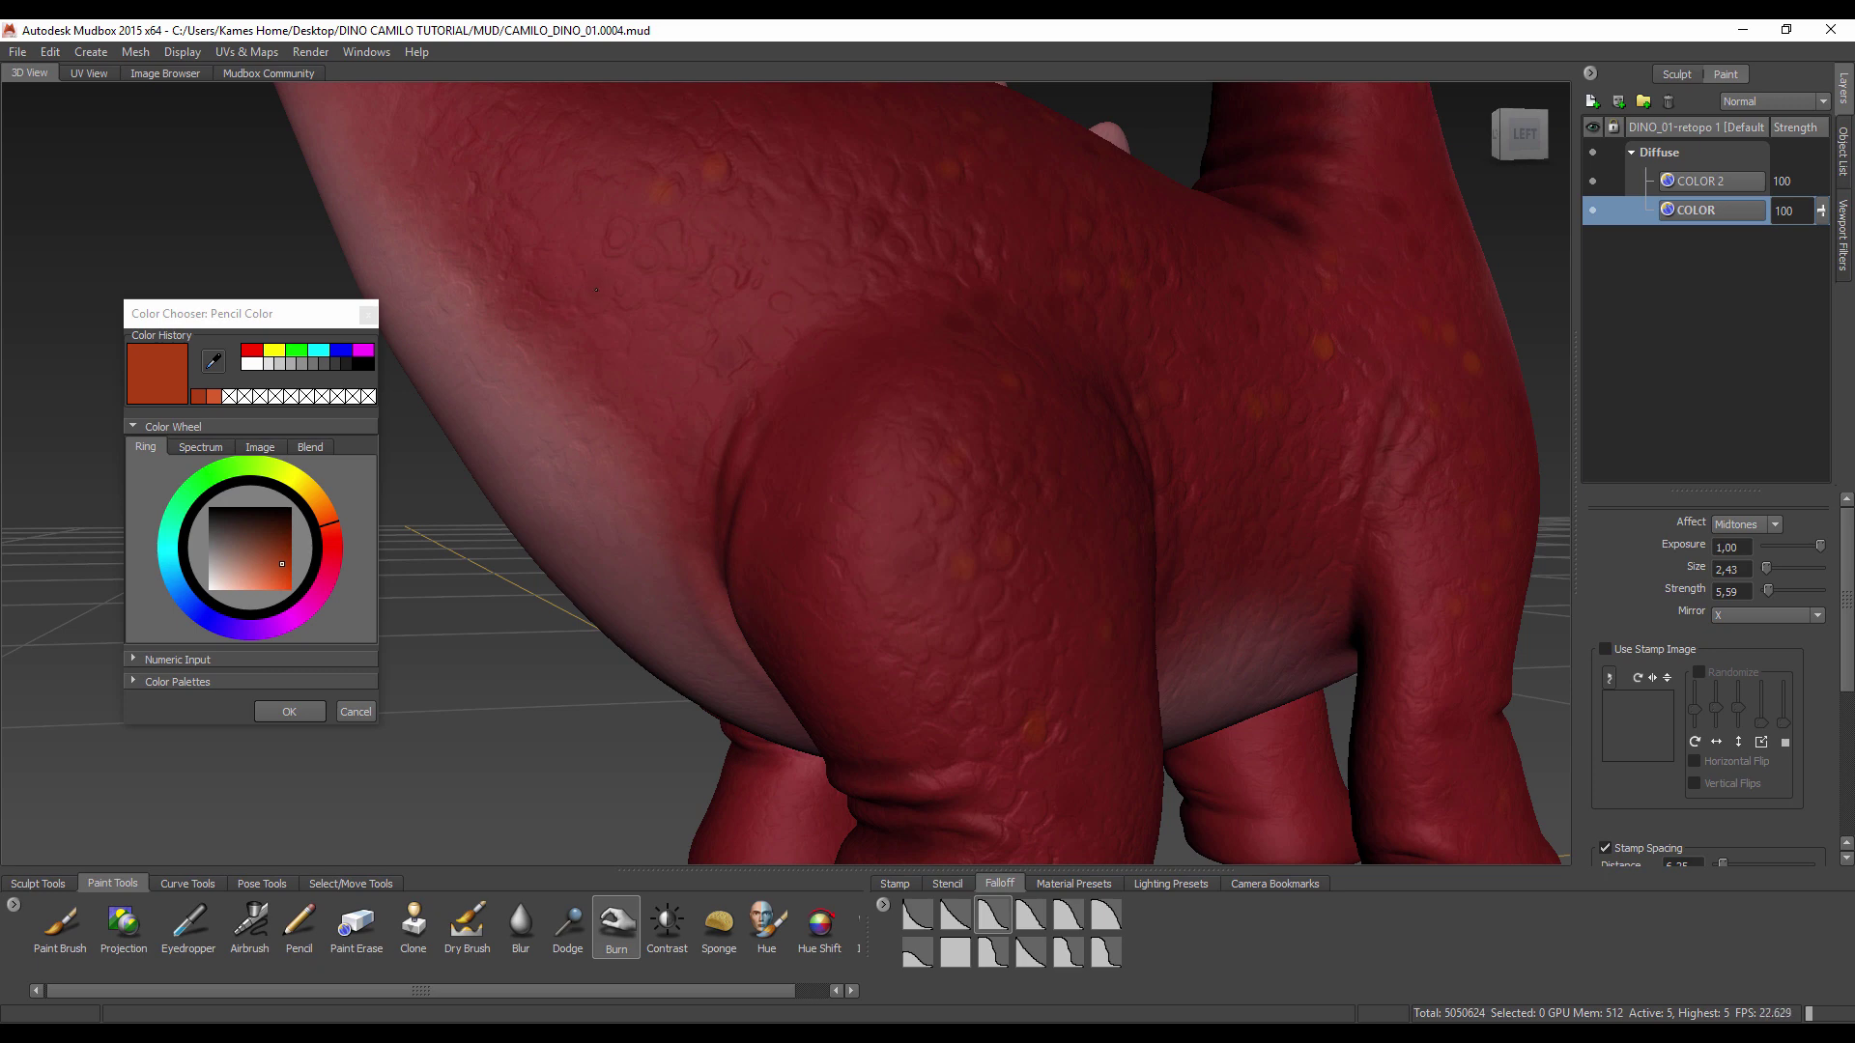
pyautogui.keyDown('alt'); pyautogui.moveTo(596, 290); pyautogui.dragTo(602, 382); pyautogui.keyUp('alt')
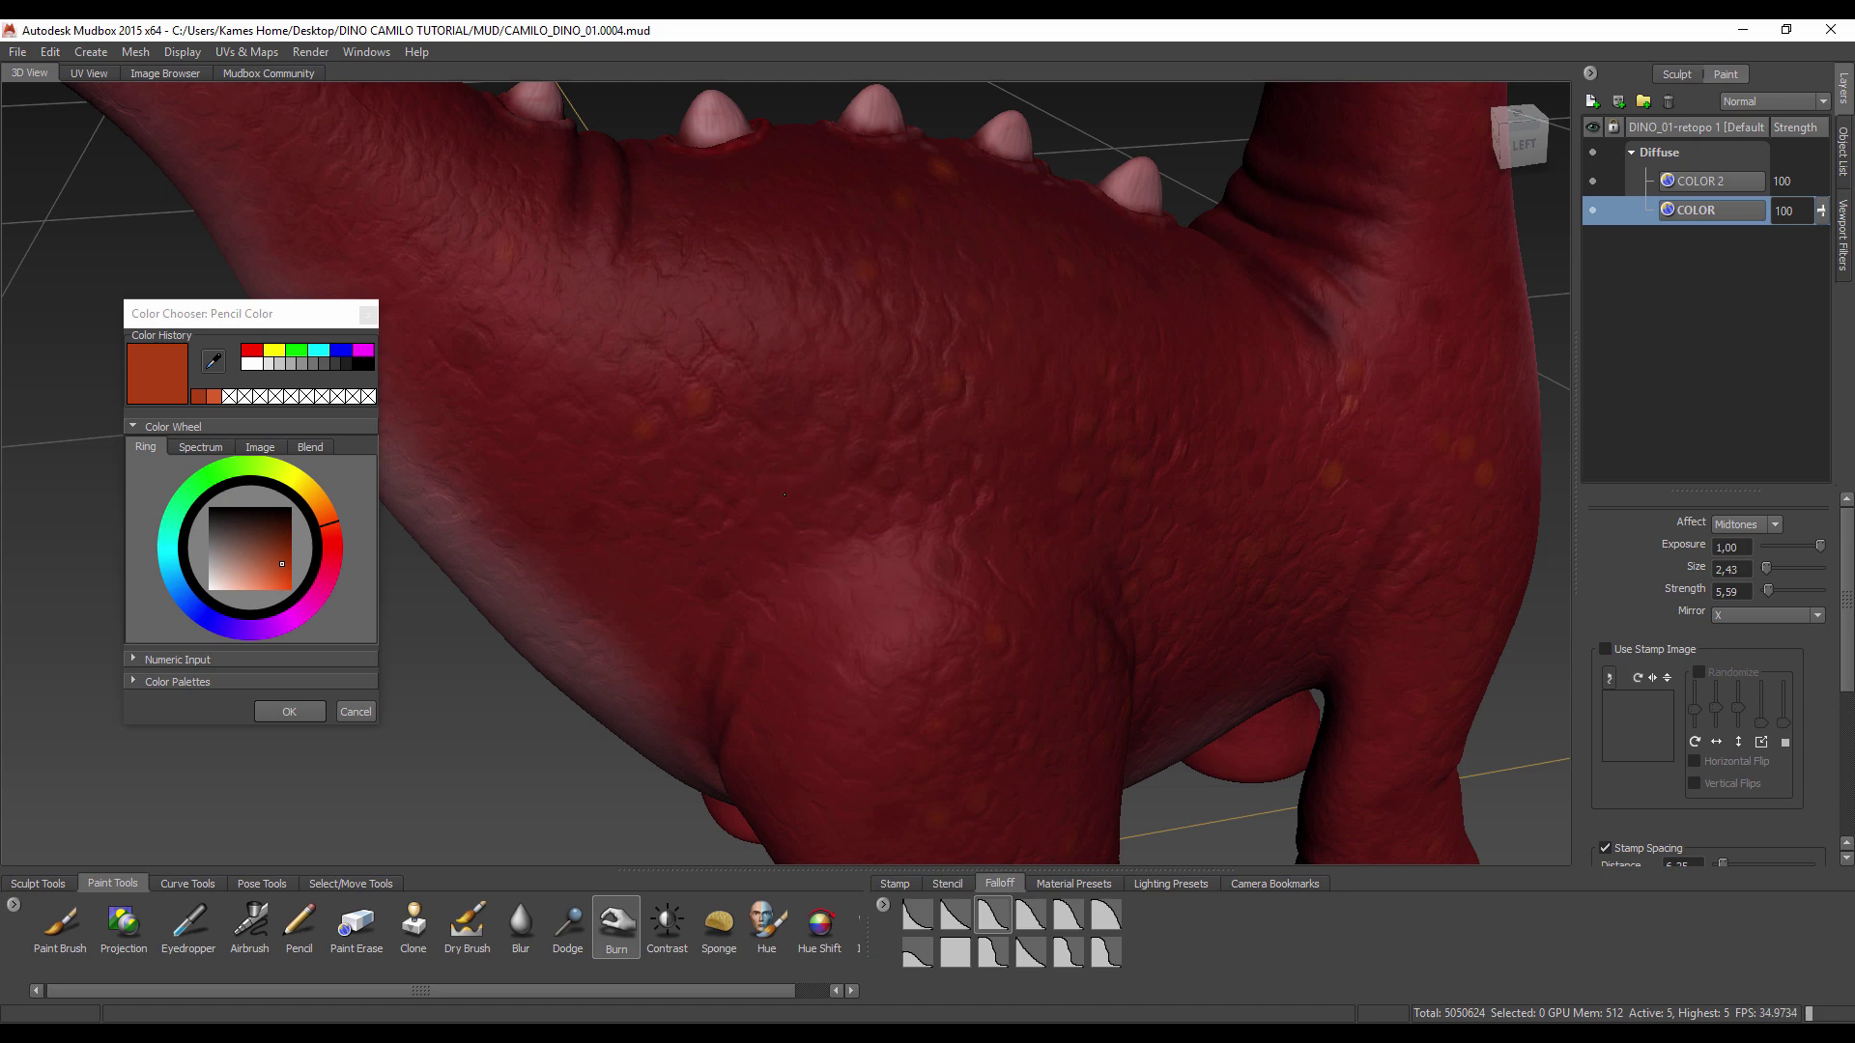
pyautogui.moveTo(841, 516)
pyautogui.keyDown('alt'); pyautogui.mouseDown()
pyautogui.moveTo(622, 532)
pyautogui.moveTo(876, 582)
pyautogui.moveTo(1014, 686)
pyautogui.mouseUp(); pyautogui.keyUp('alt')
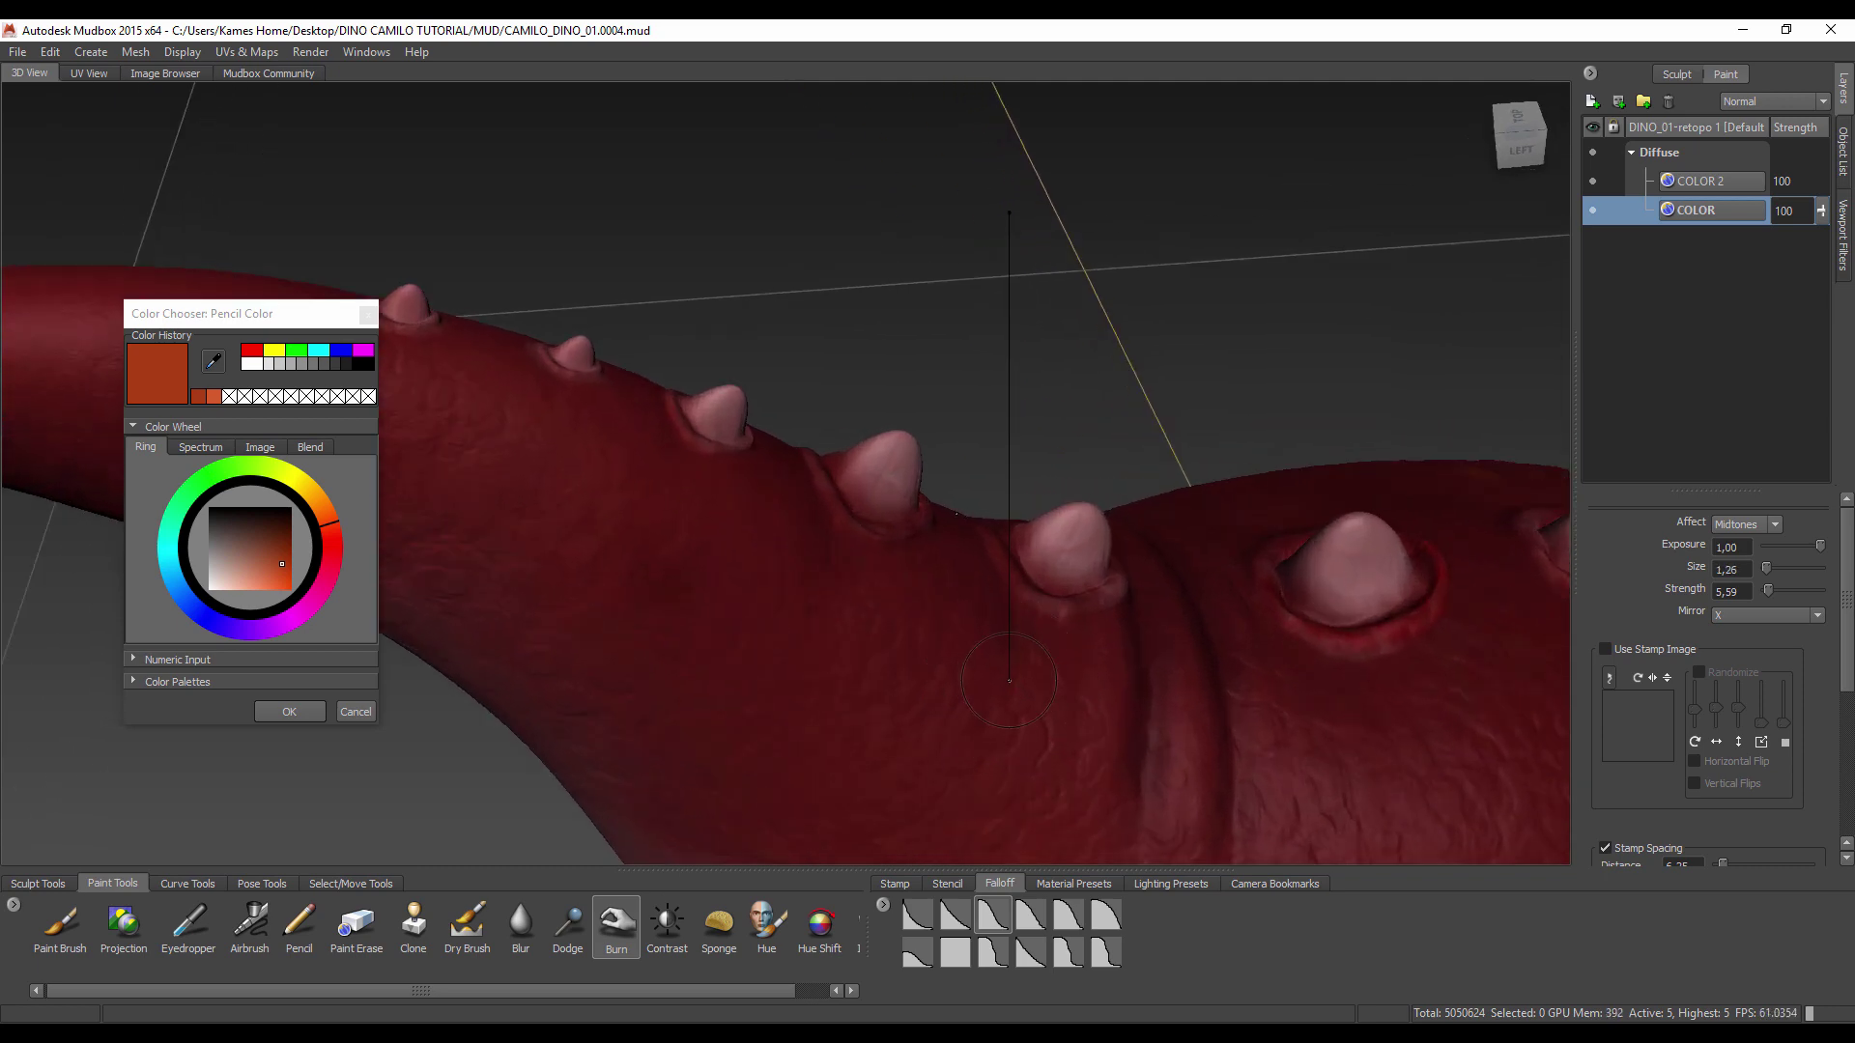
pyautogui.moveTo(1005, 691); pyautogui.dragTo(748, 649)
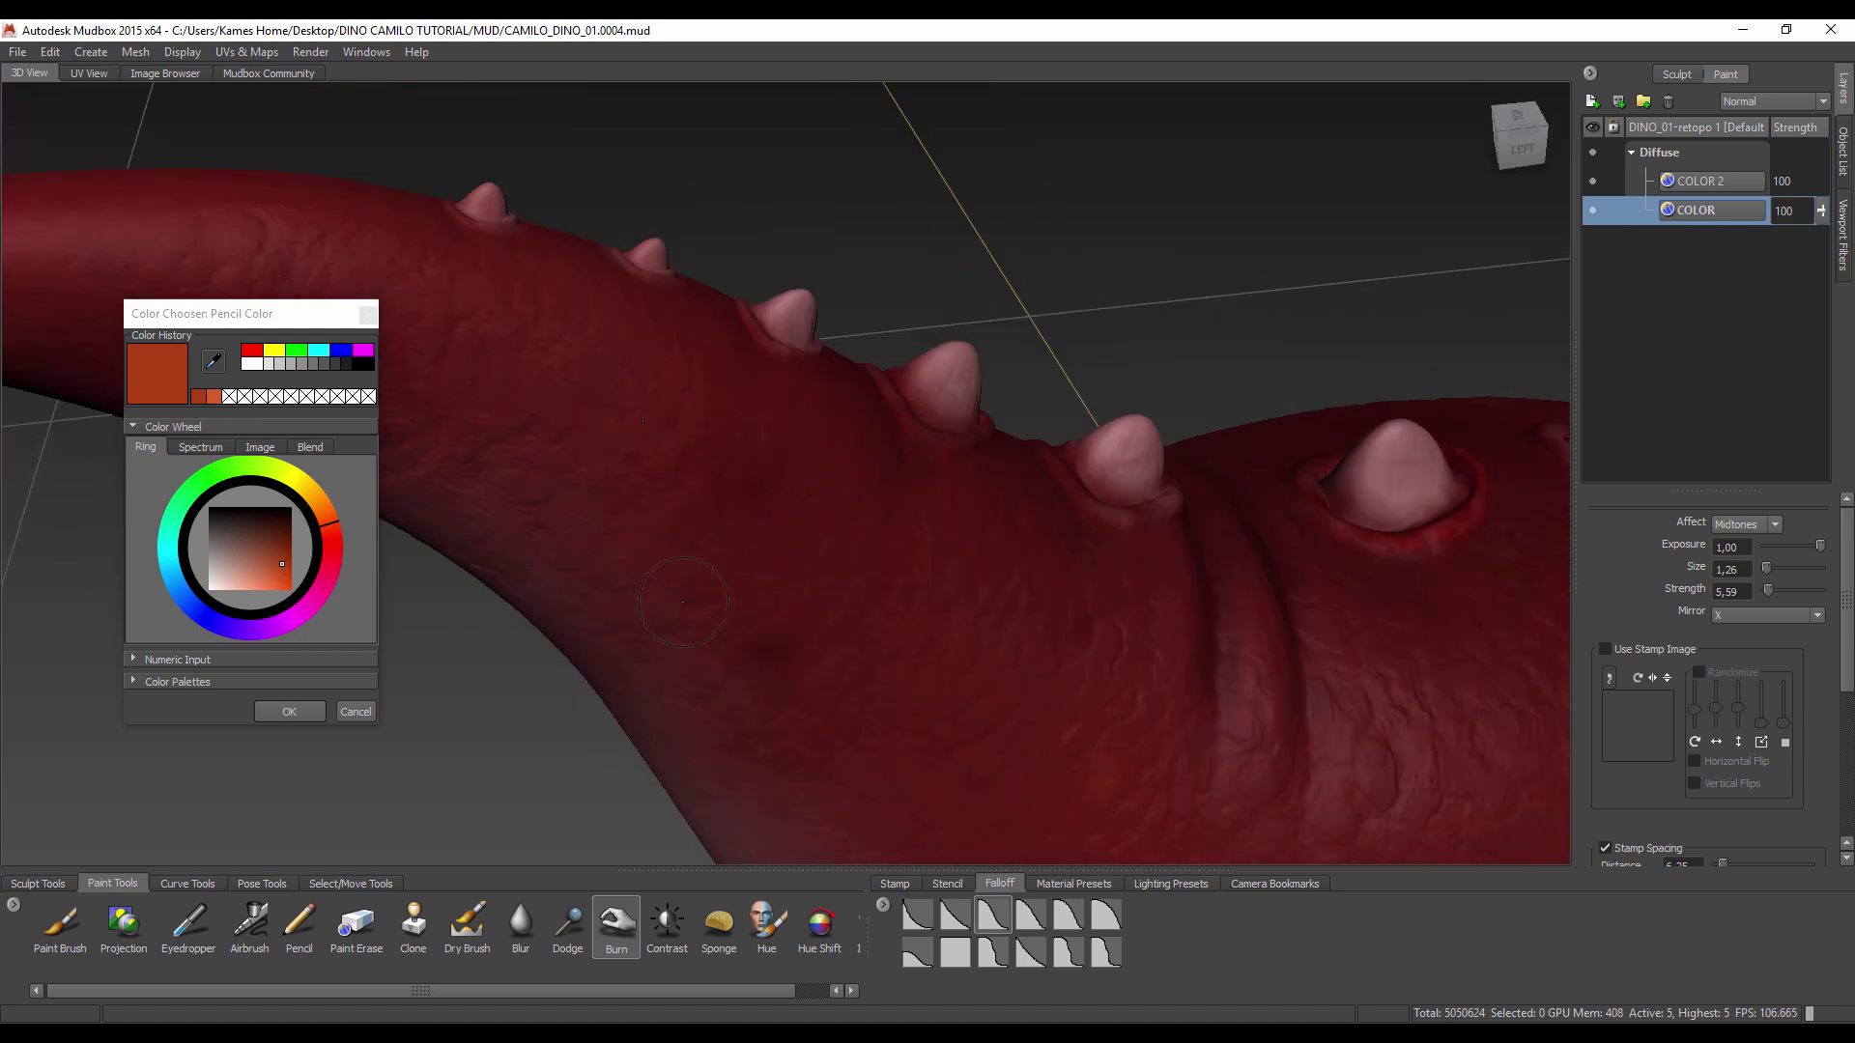
pyautogui.keyDown('alt'); pyautogui.moveTo(646, 545); pyautogui.dragTo(979, 606); pyautogui.keyUp('alt')
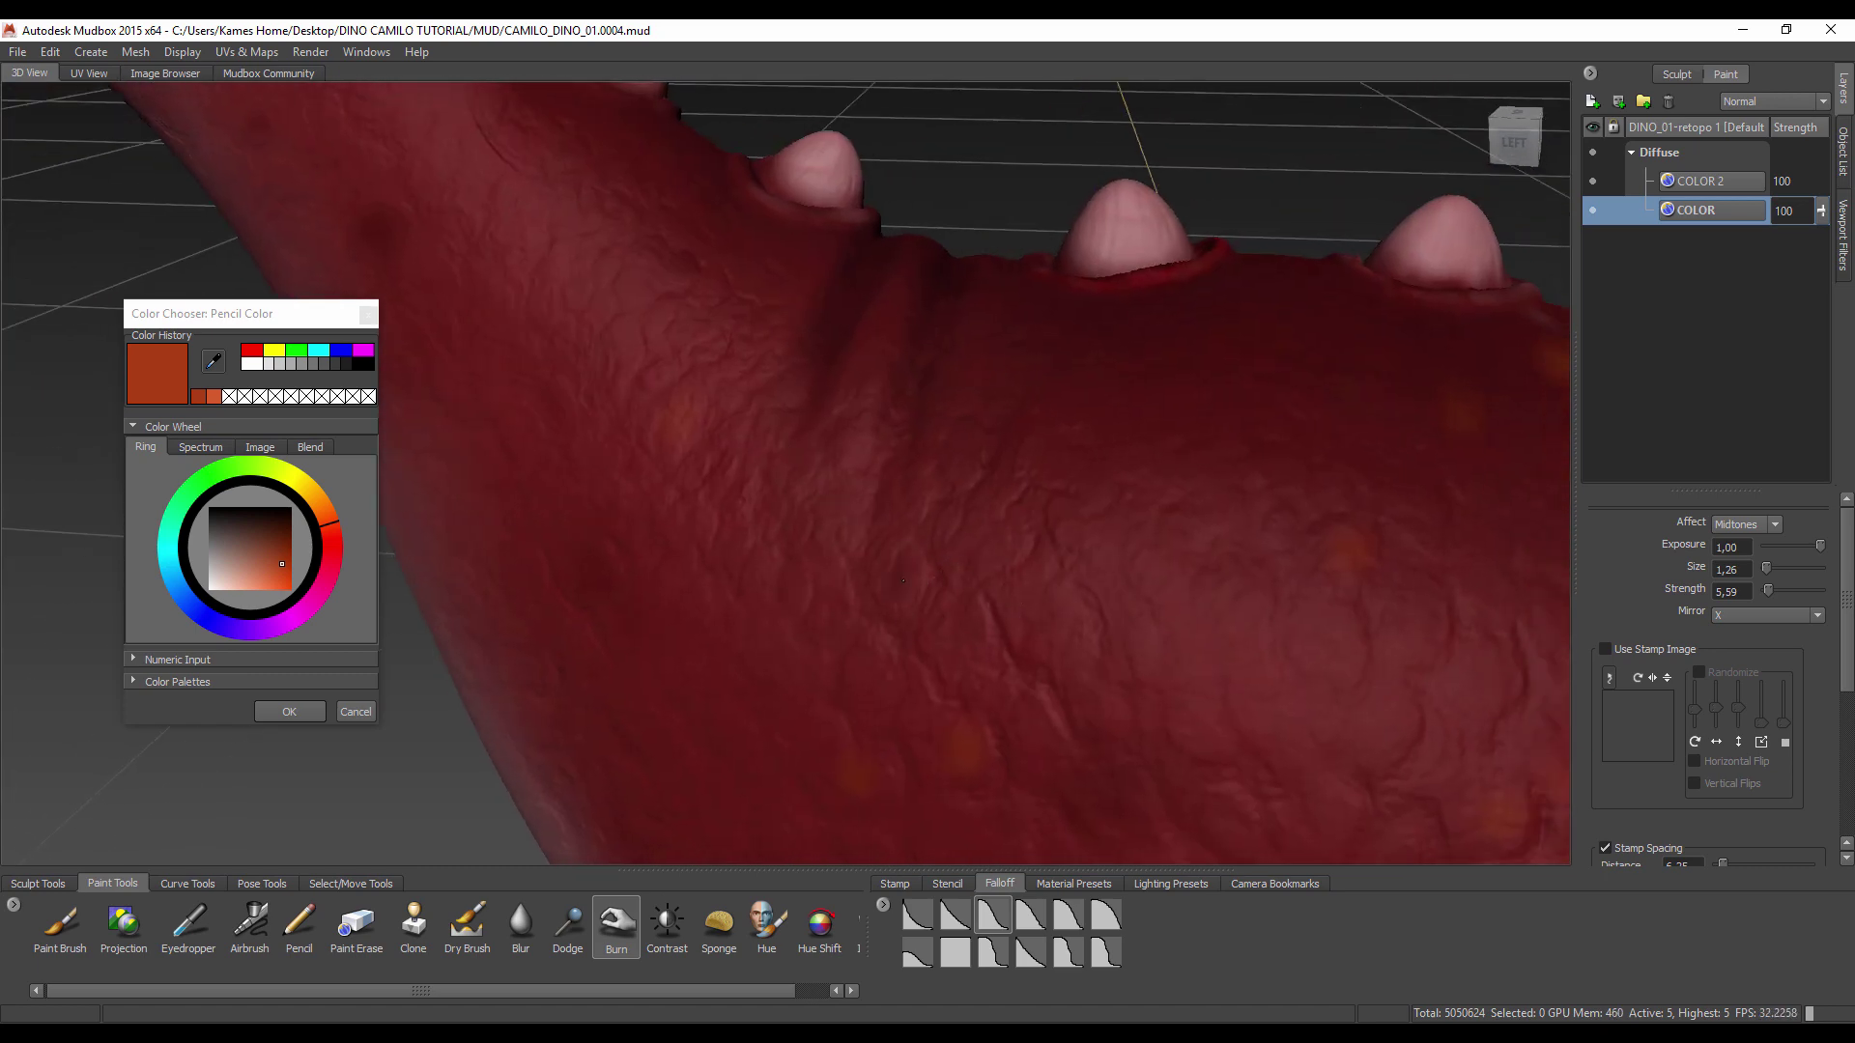
pyautogui.moveTo(951, 630)
pyautogui.keyDown('alt'); pyautogui.mouseDown()
pyautogui.moveTo(789, 682)
pyautogui.moveTo(816, 523)
pyautogui.moveTo(1020, 624)
pyautogui.moveTo(1151, 594)
pyautogui.moveTo(937, 580)
pyautogui.moveTo(1045, 511)
pyautogui.moveTo(913, 590)
pyautogui.moveTo(742, 503)
pyautogui.mouseUp(); pyautogui.keyUp('alt')
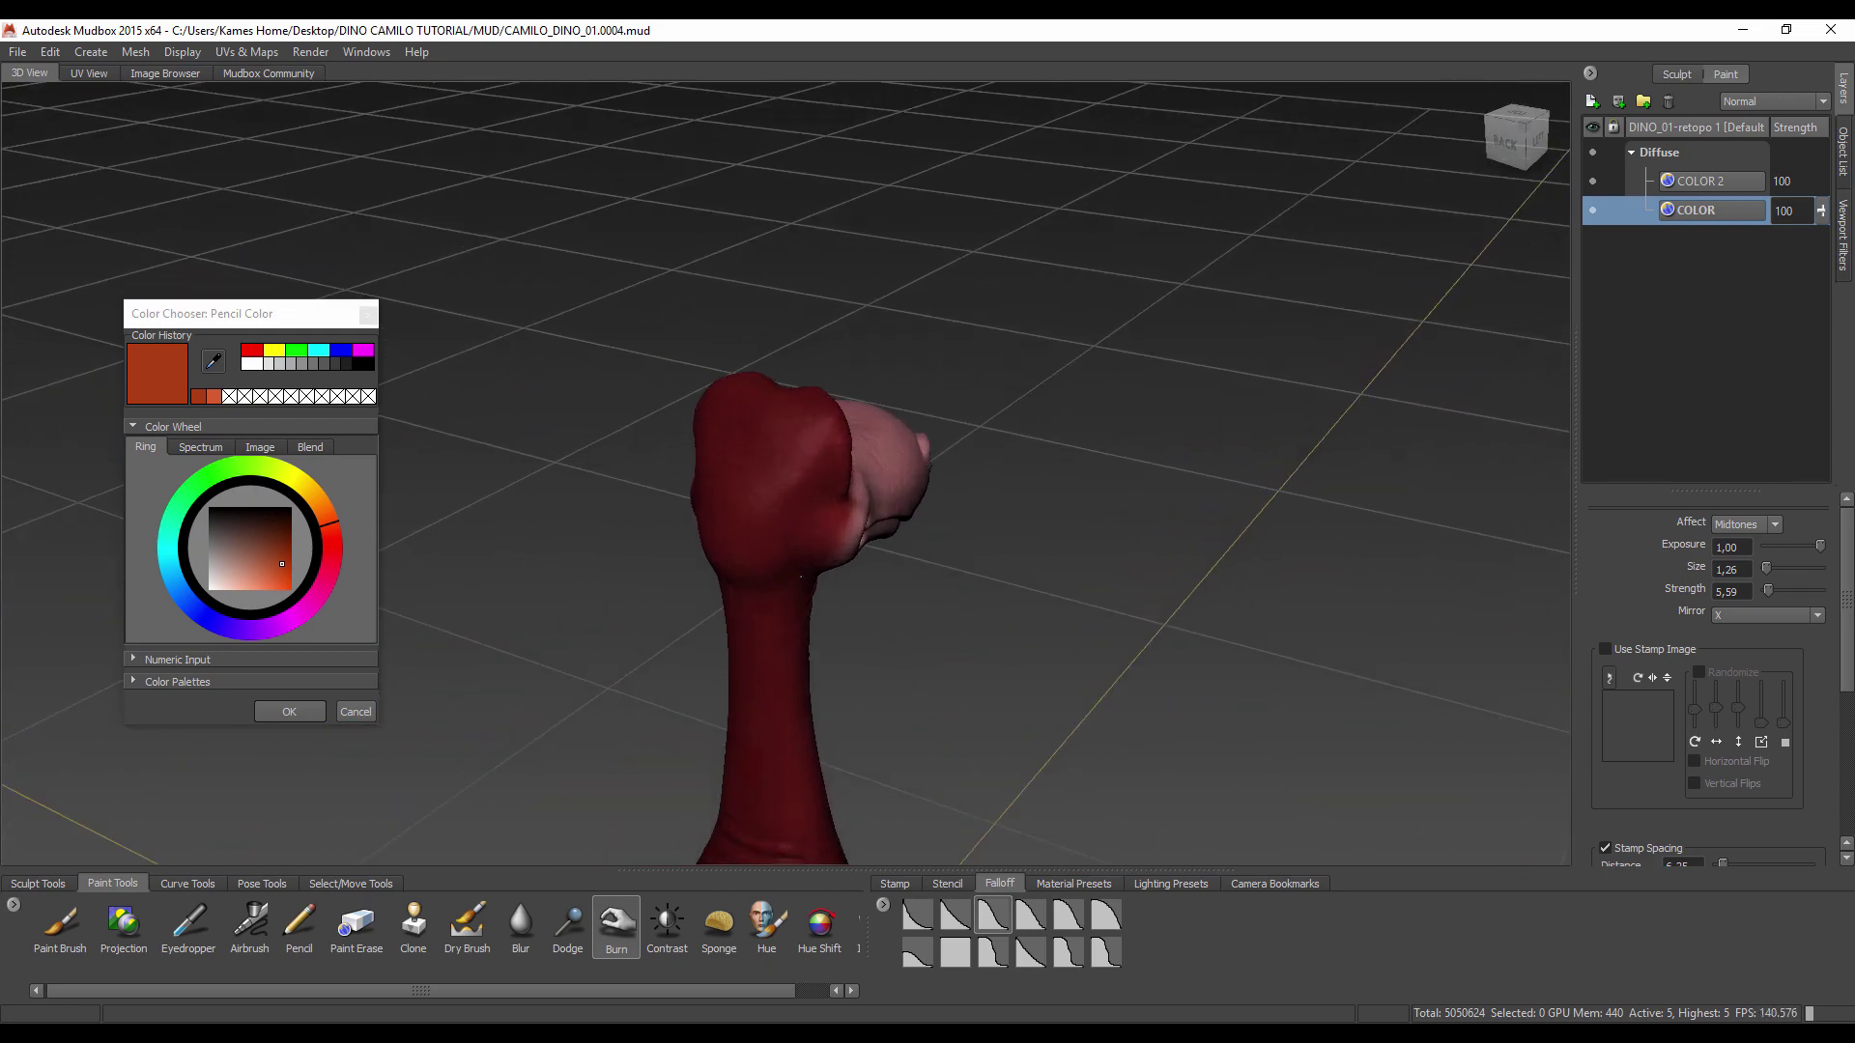
# Step: Toggle X-axis mirroring off so strokes affect only one side
pyautogui.press('x')
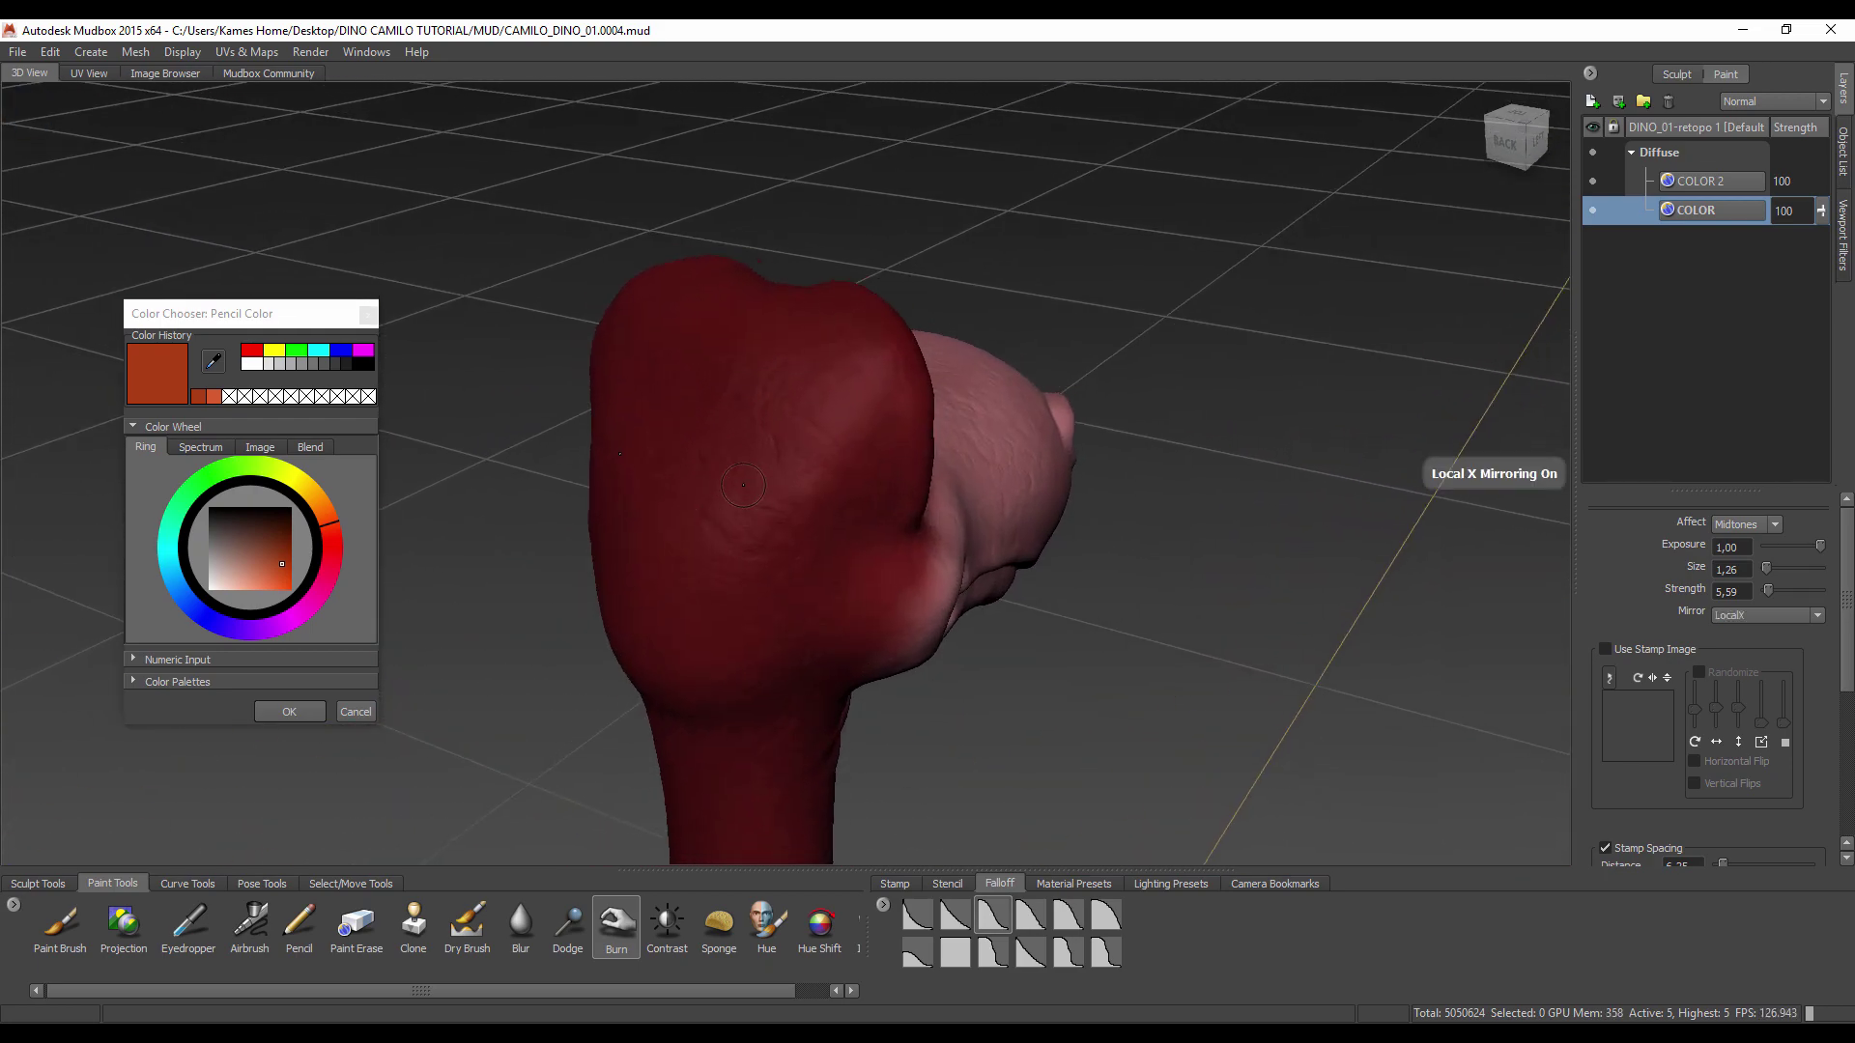
pyautogui.press('x')
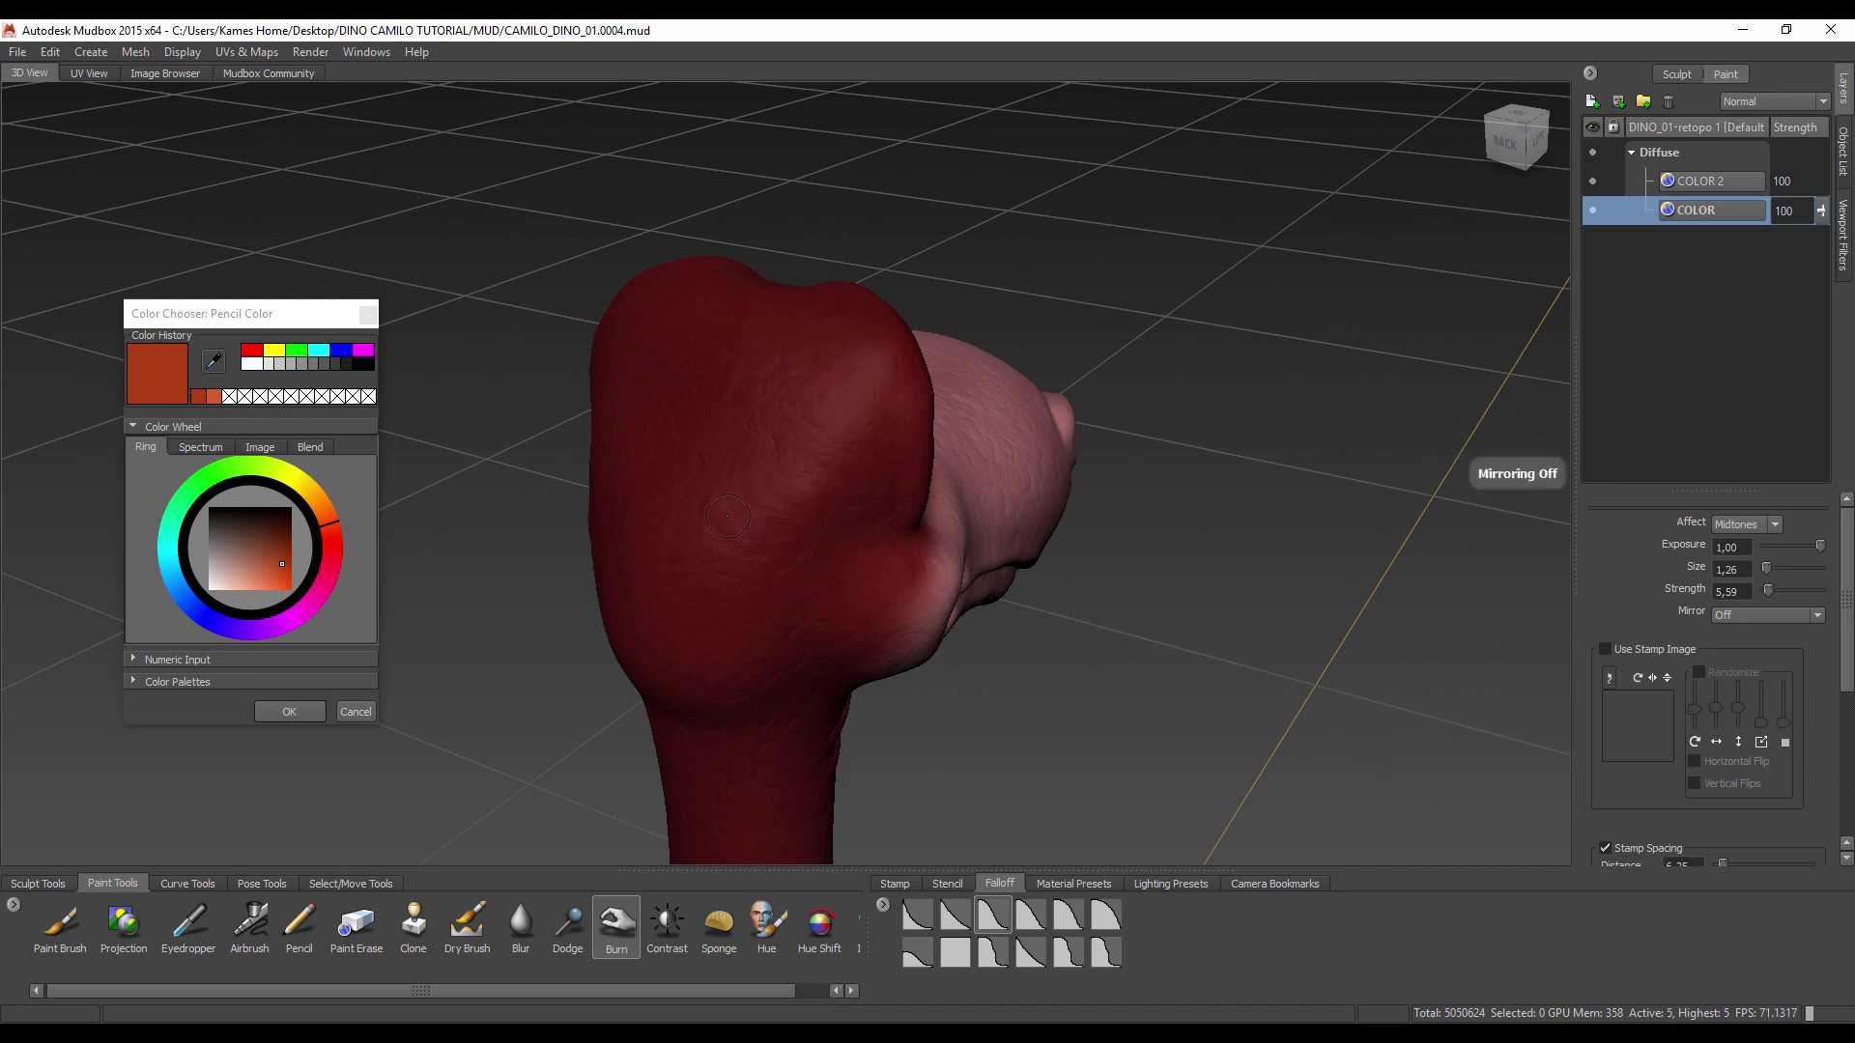
pyautogui.moveTo(743, 500)
pyautogui.keyDown('alt'); pyautogui.mouseDown()
pyautogui.moveTo(637, 594)
pyautogui.moveTo(779, 519)
pyautogui.mouseUp(); pyautogui.keyUp('alt')
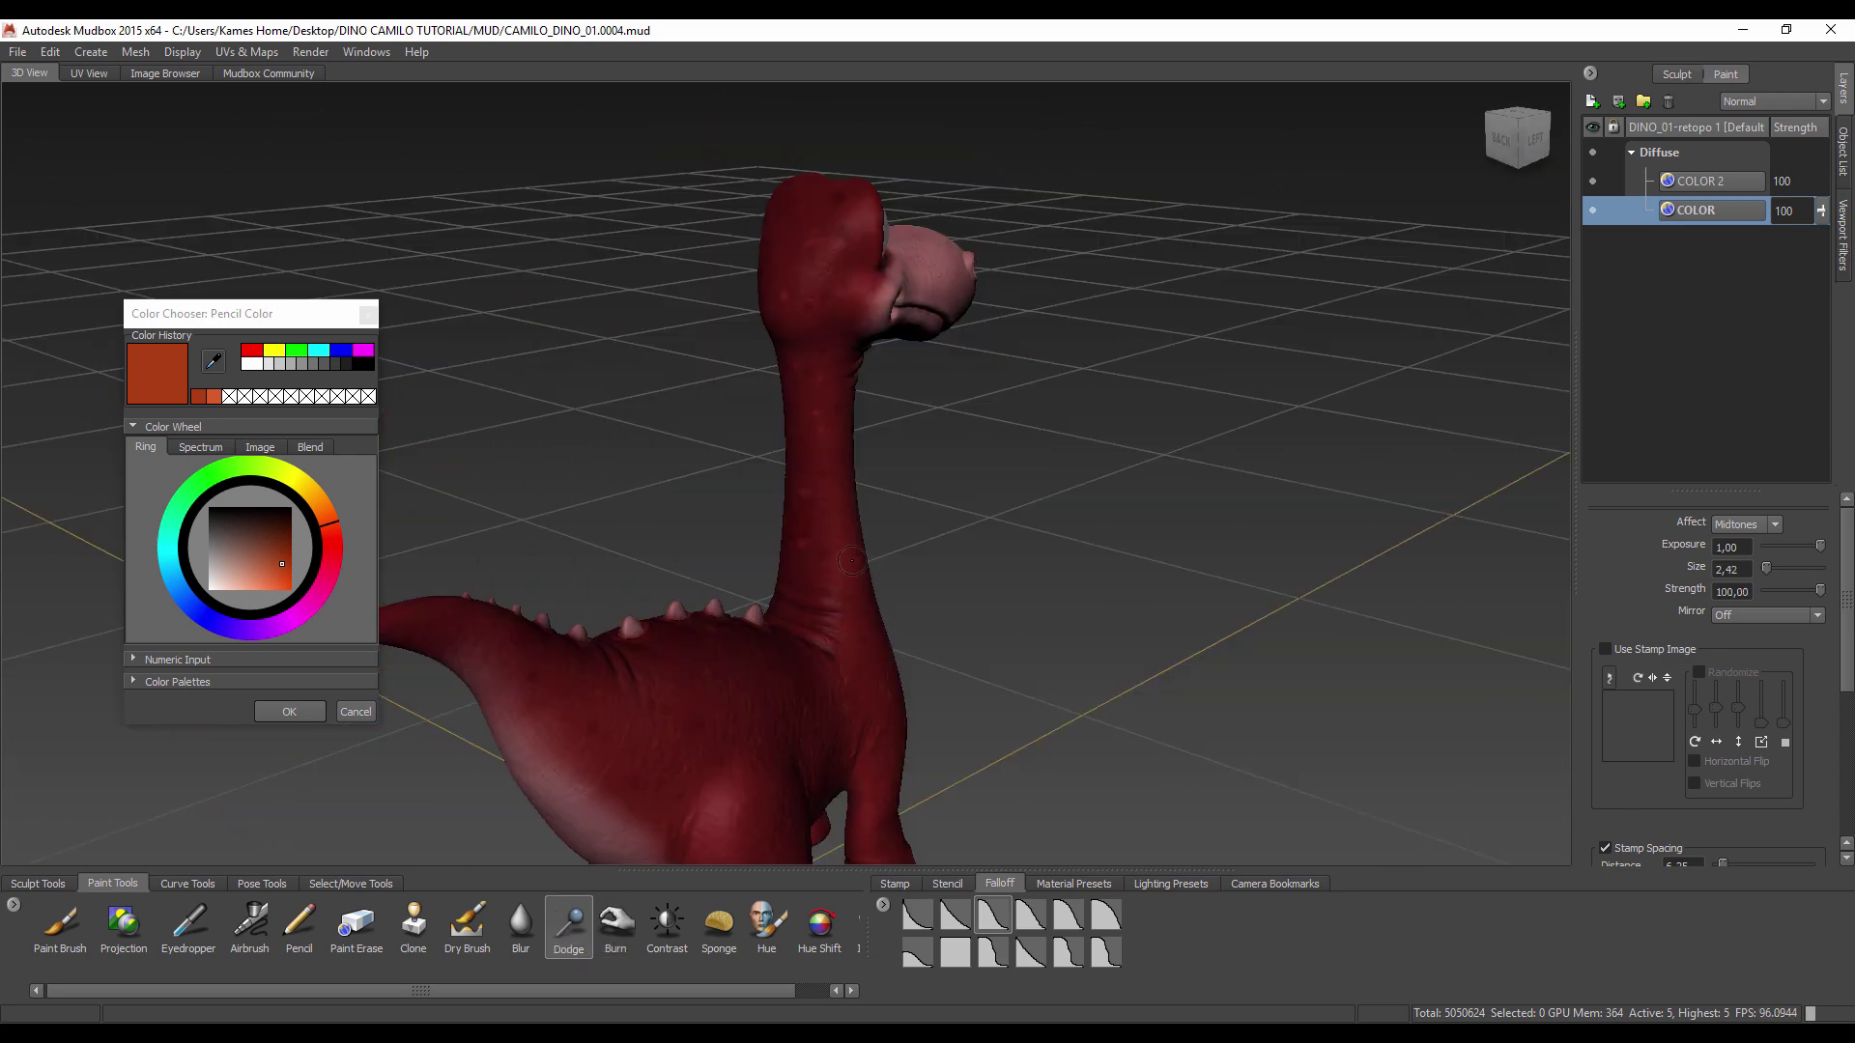
# Step: Select the Contrast brush and paint stronger contrast onto the dinosaur's side
pyautogui.moveTo(831, 488)
pyautogui.keyDown('alt'); pyautogui.mouseDown()
pyautogui.moveTo(930, 534)
pyautogui.moveTo(784, 501)
pyautogui.moveTo(795, 727)
pyautogui.mouseUp(); pyautogui.keyUp('alt')
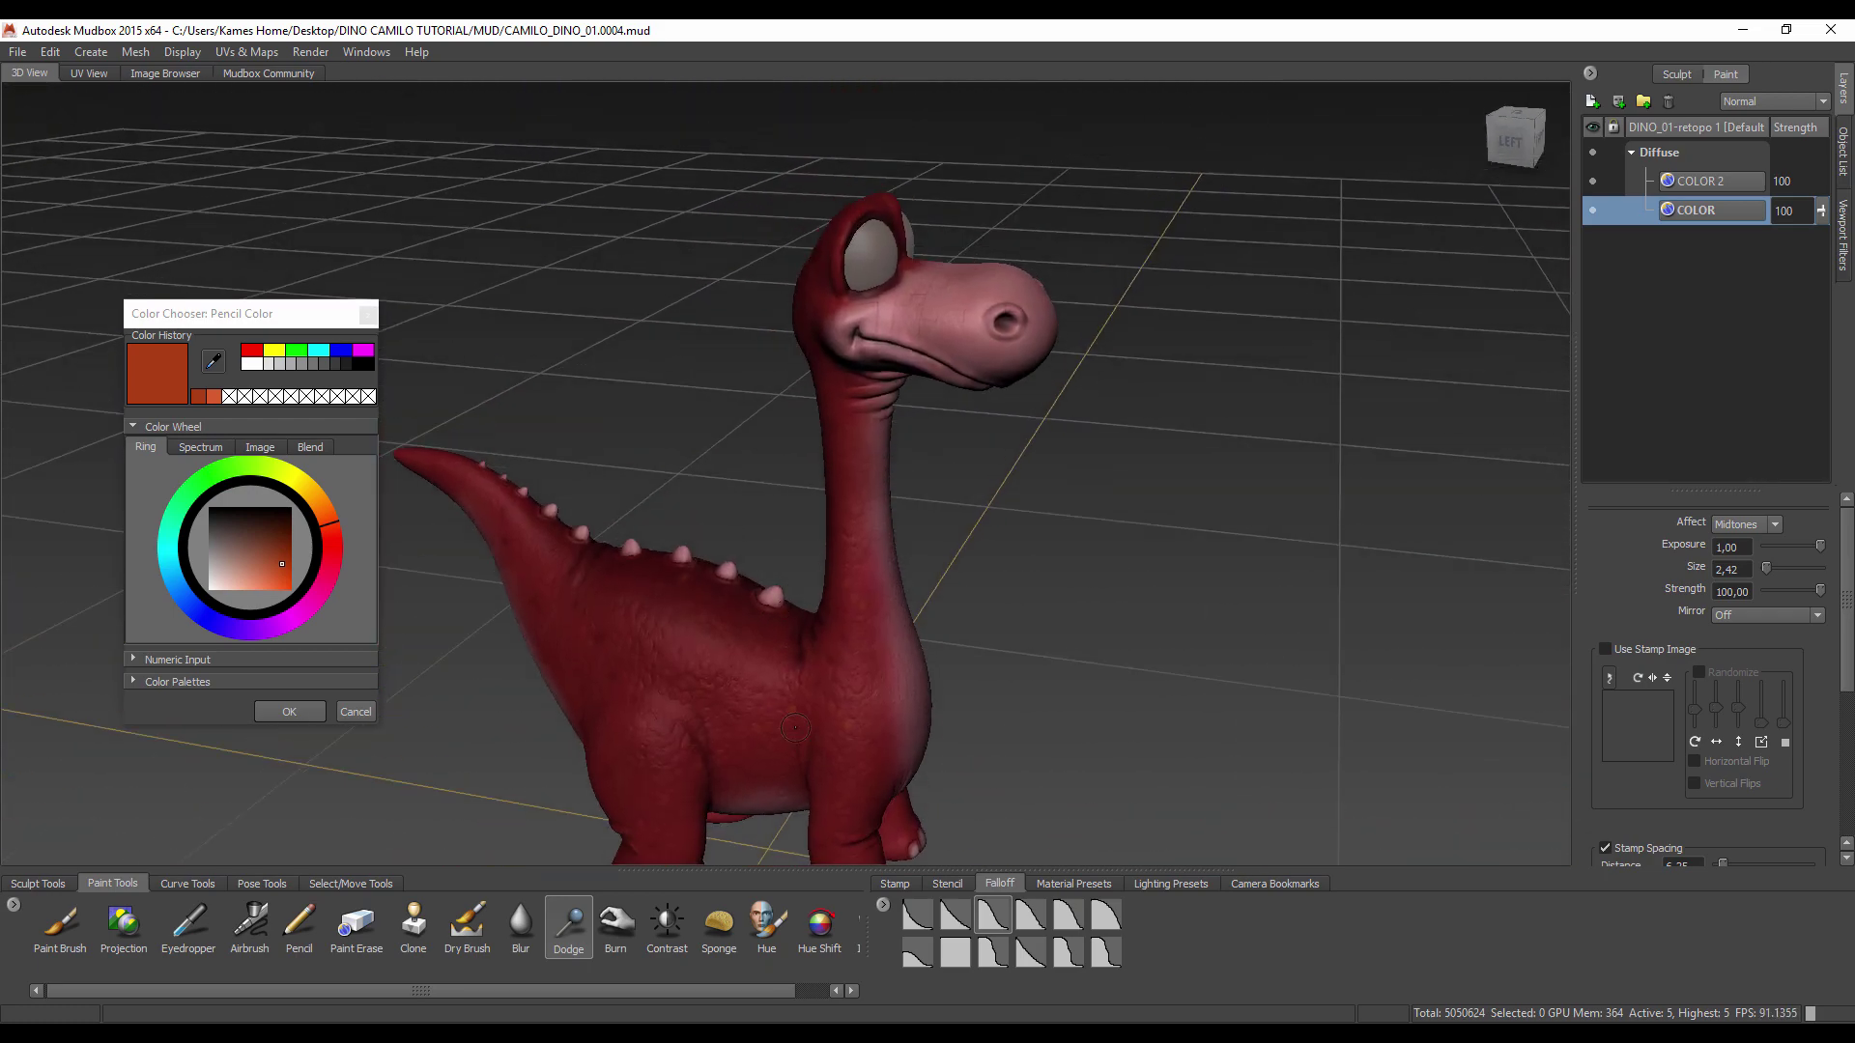
pyautogui.click(673, 930)
pyautogui.keyDown('alt'); pyautogui.moveTo(780, 656); pyautogui.dragTo(803, 689); pyautogui.keyUp('alt')
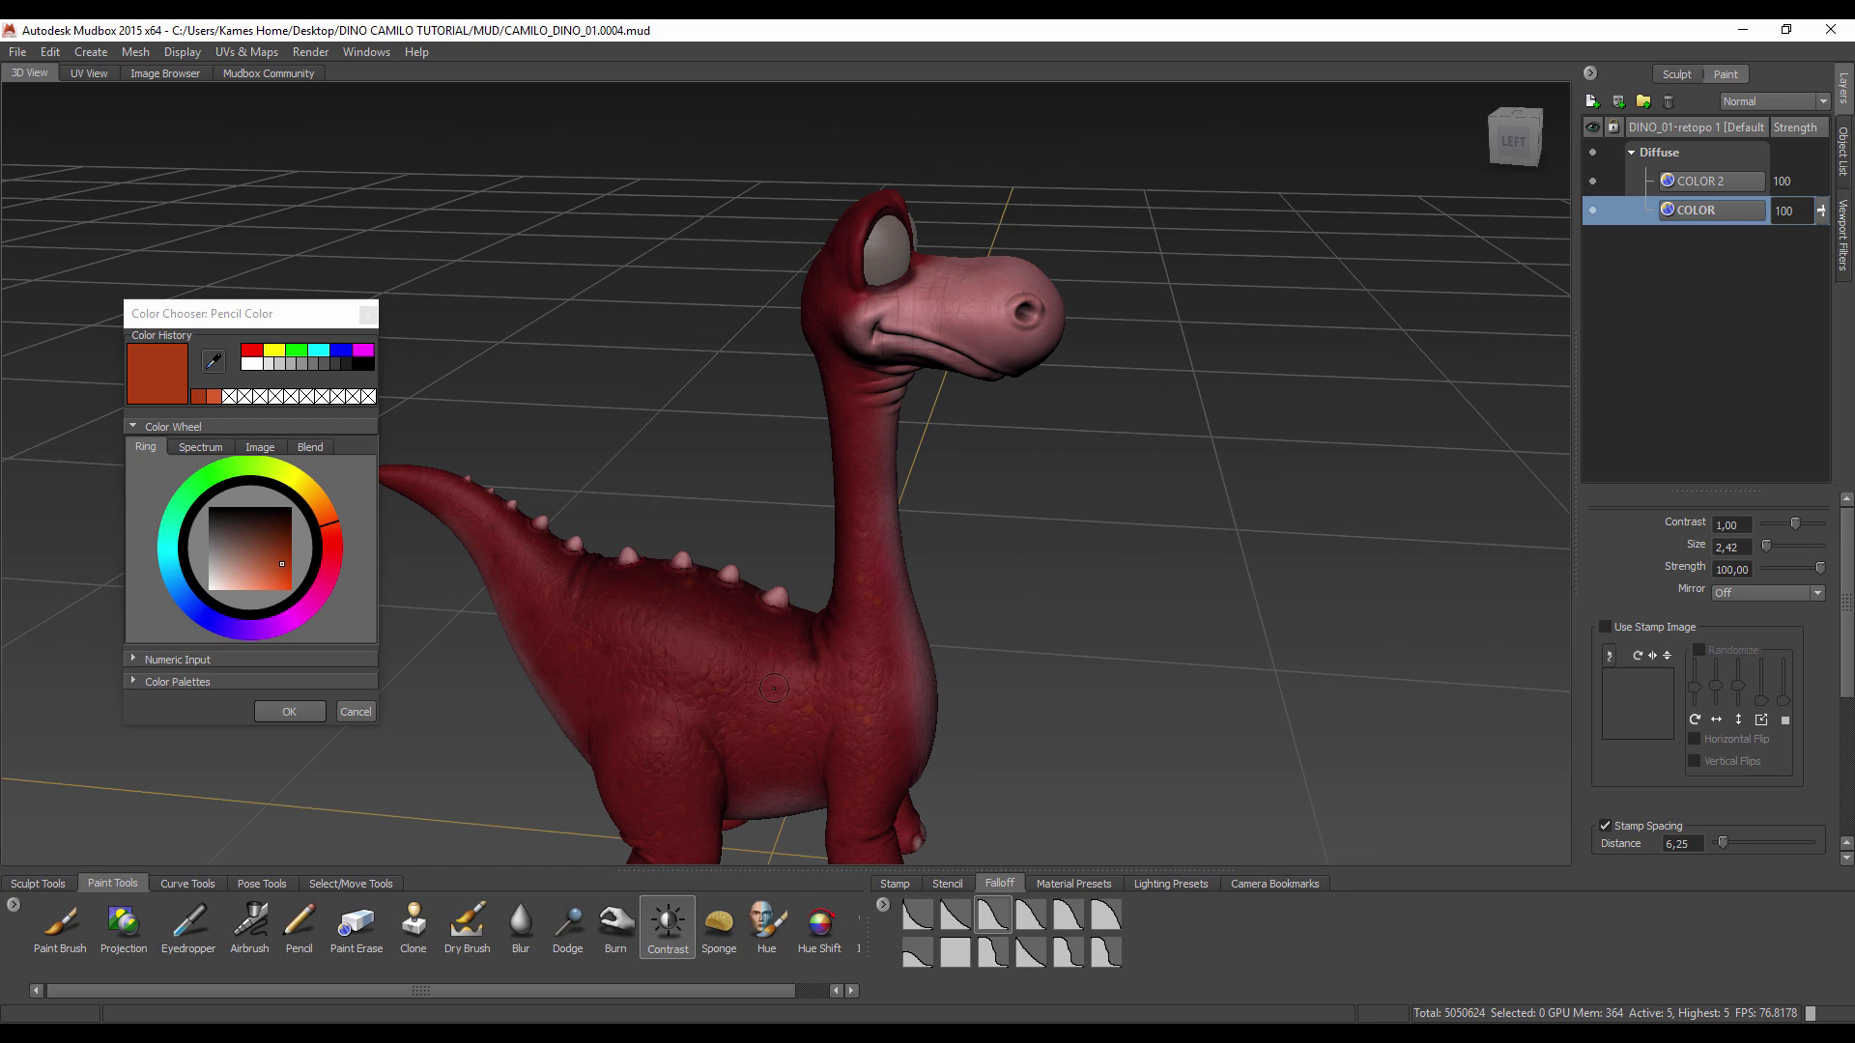
pyautogui.moveTo(792, 681)
pyautogui.mouseDown()
pyautogui.moveTo(770, 692)
pyautogui.moveTo(541, 609)
pyautogui.moveTo(526, 560)
pyautogui.moveTo(839, 662)
pyautogui.moveTo(773, 695)
pyautogui.moveTo(897, 531)
pyautogui.mouseUp()
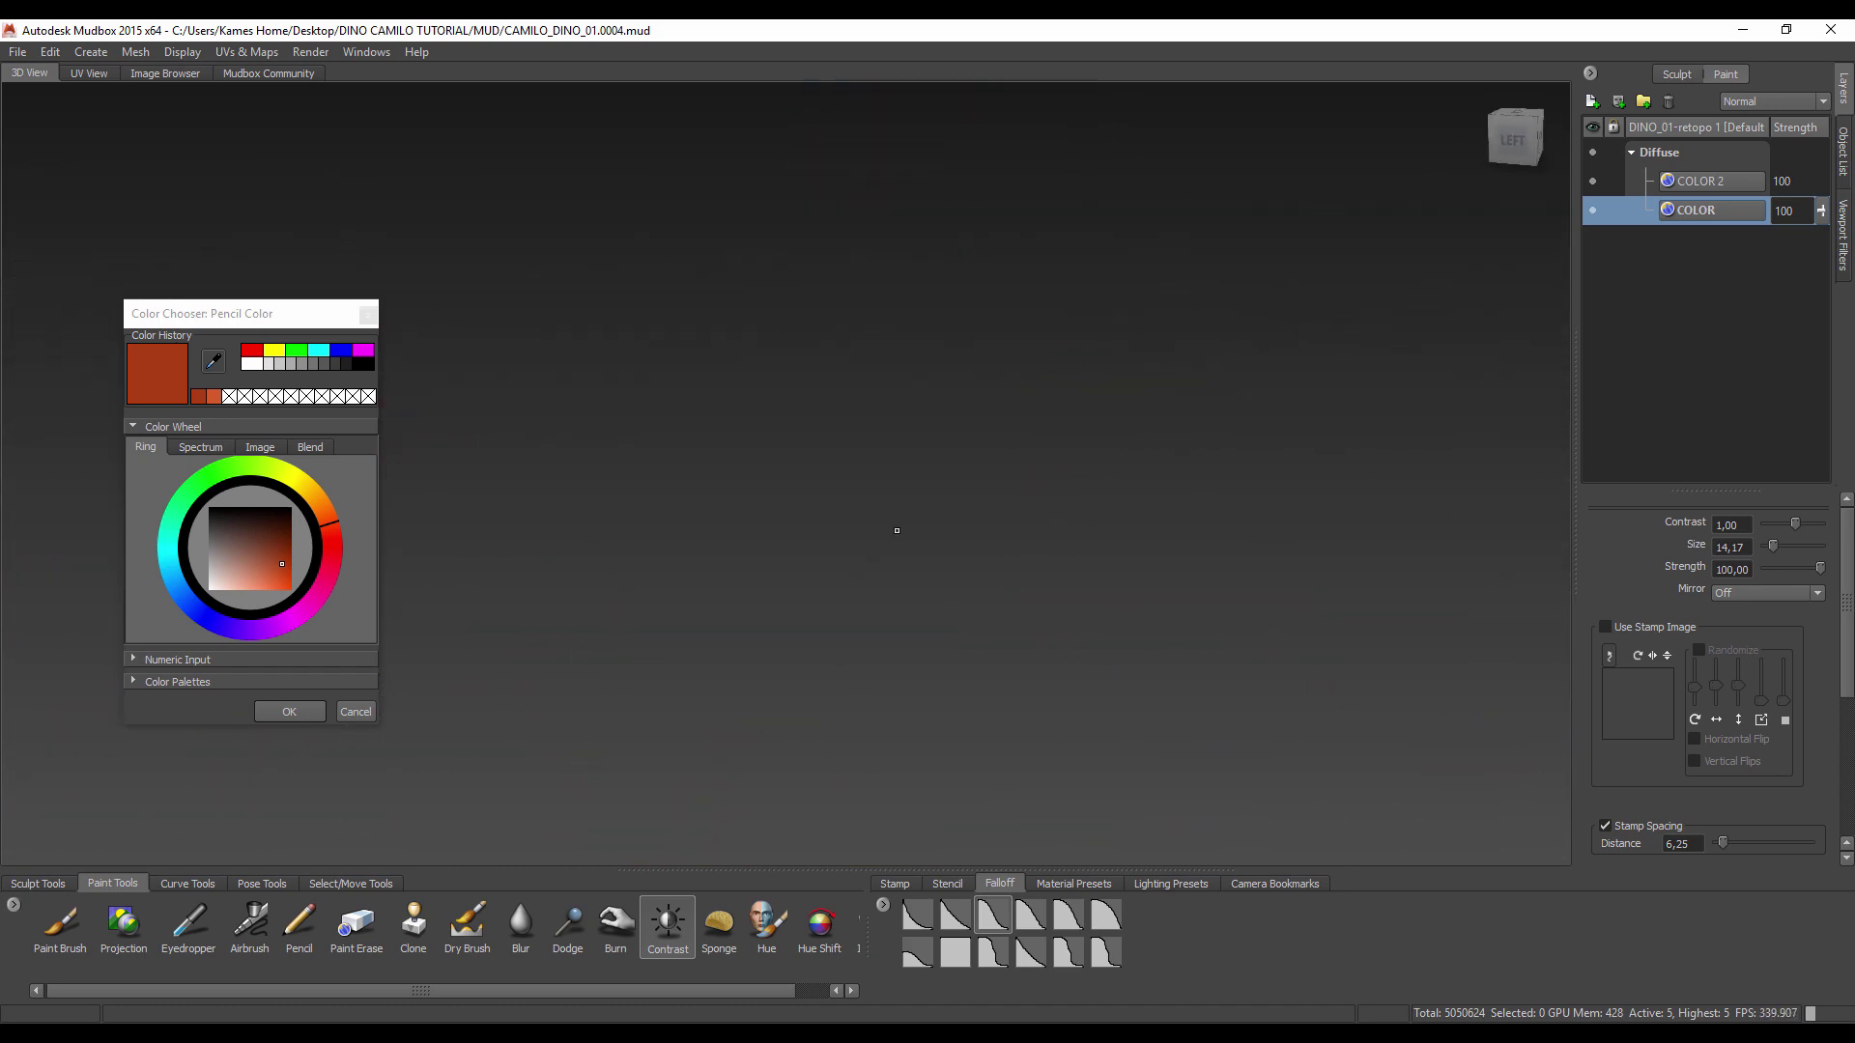
# Step: Reset to the front view and orbit to check the body from above and behind
pyautogui.click(1509, 130)
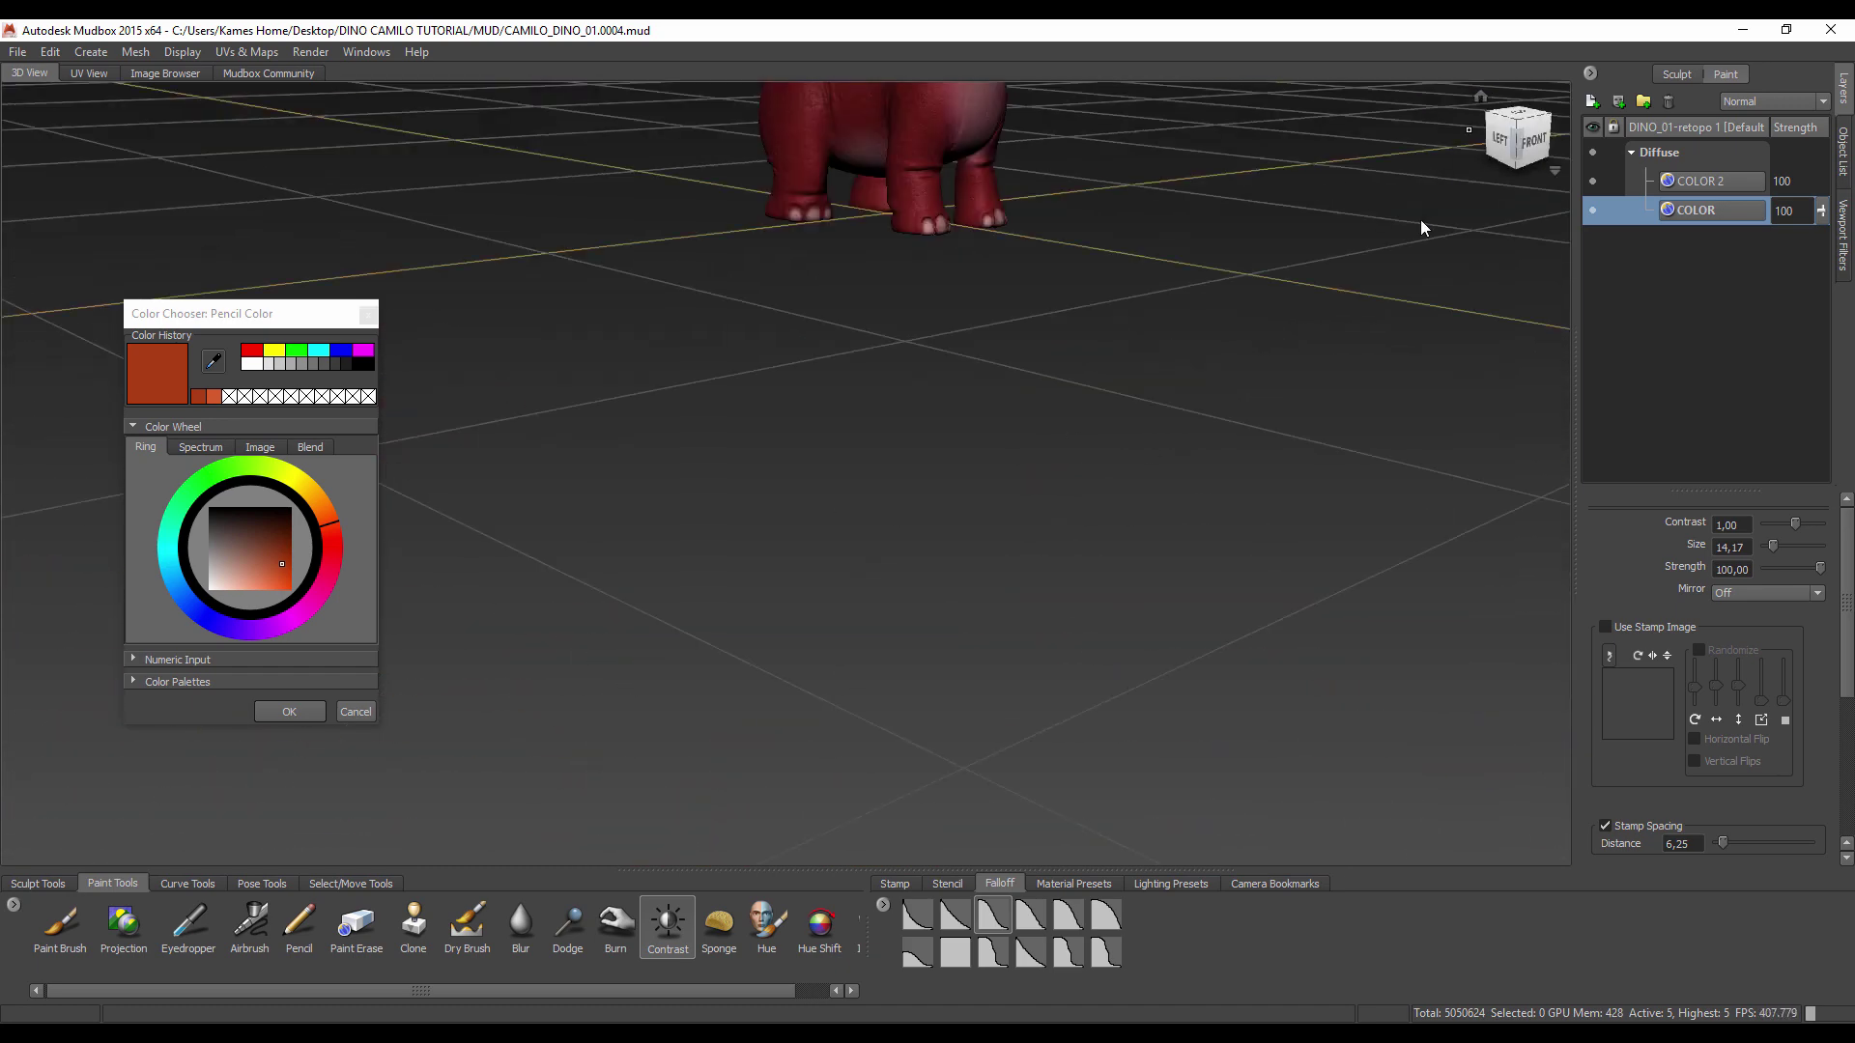
pyautogui.keyDown('alt'); pyautogui.moveTo(948, 517); pyautogui.dragTo(899, 483); pyautogui.keyUp('alt')
pyautogui.keyDown('alt'); pyautogui.moveTo(898, 483); pyautogui.dragTo(860, 439, button='right'); pyautogui.keyUp('alt')
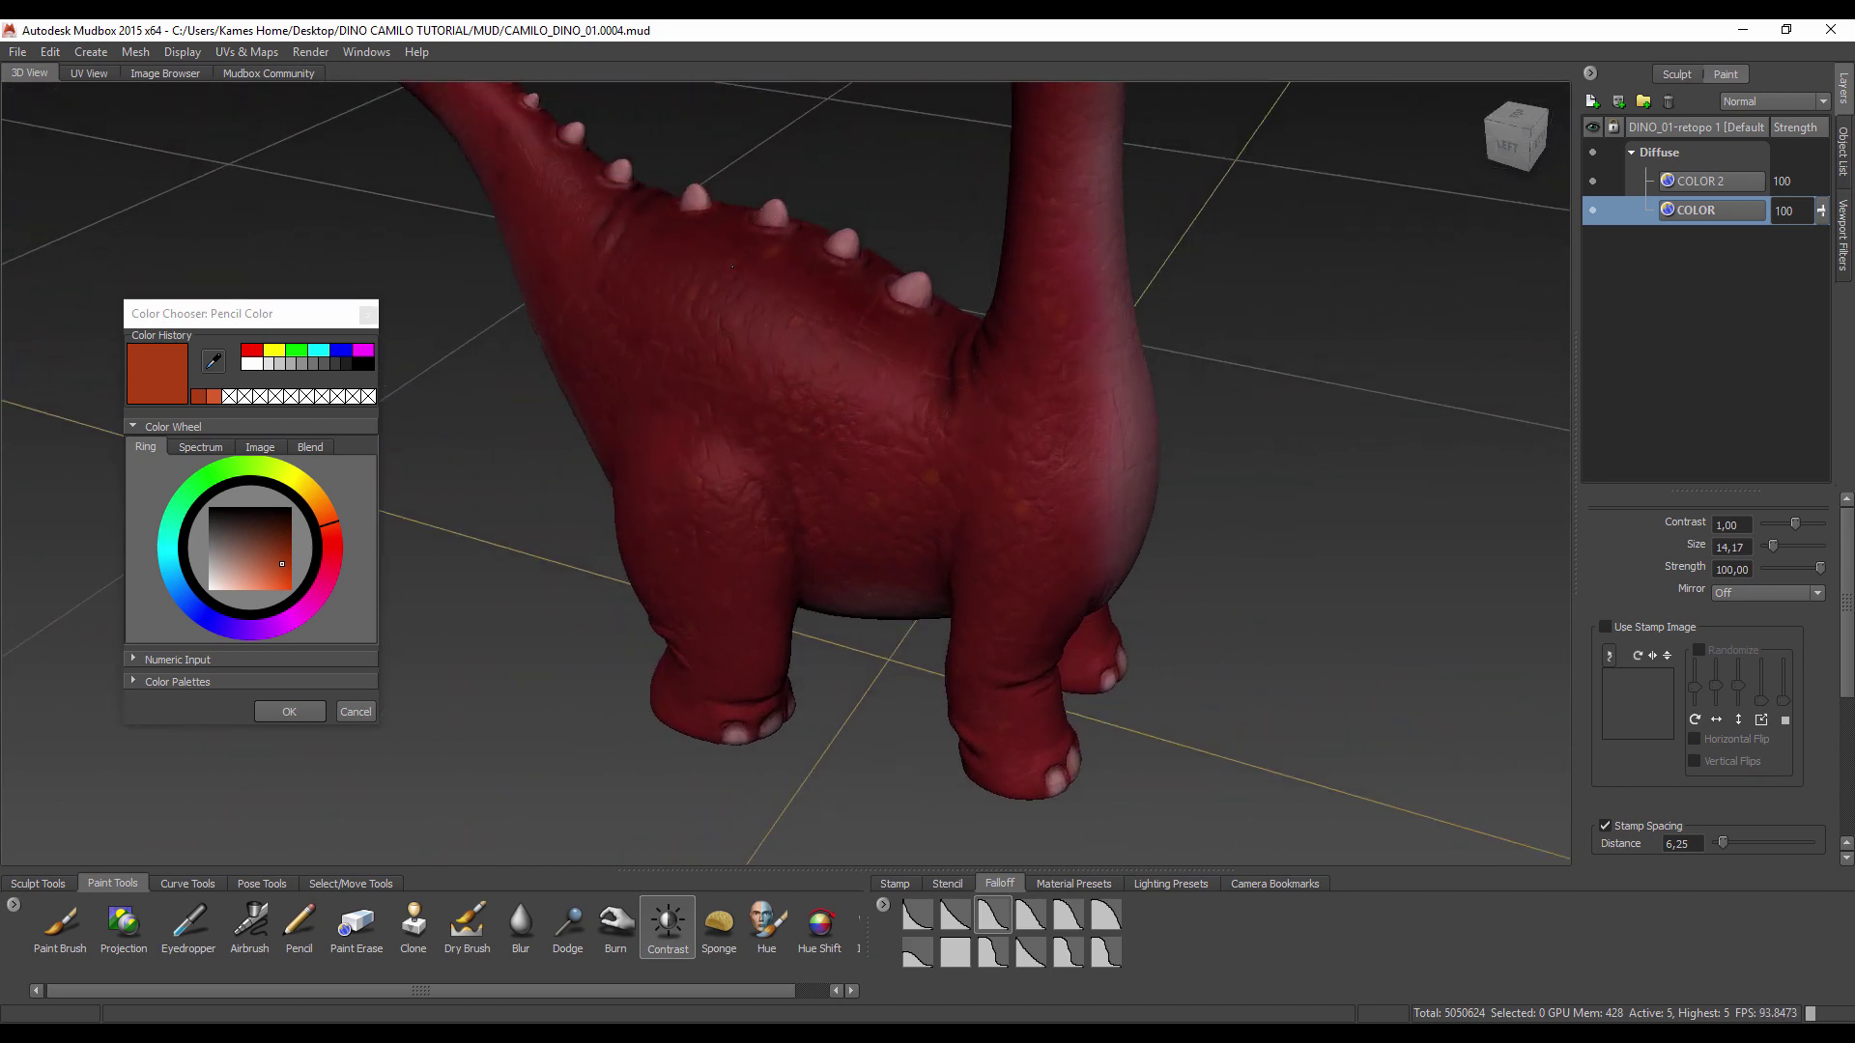
pyautogui.keyDown('alt'); pyautogui.moveTo(704, 221); pyautogui.dragTo(861, 354); pyautogui.keyUp('alt')
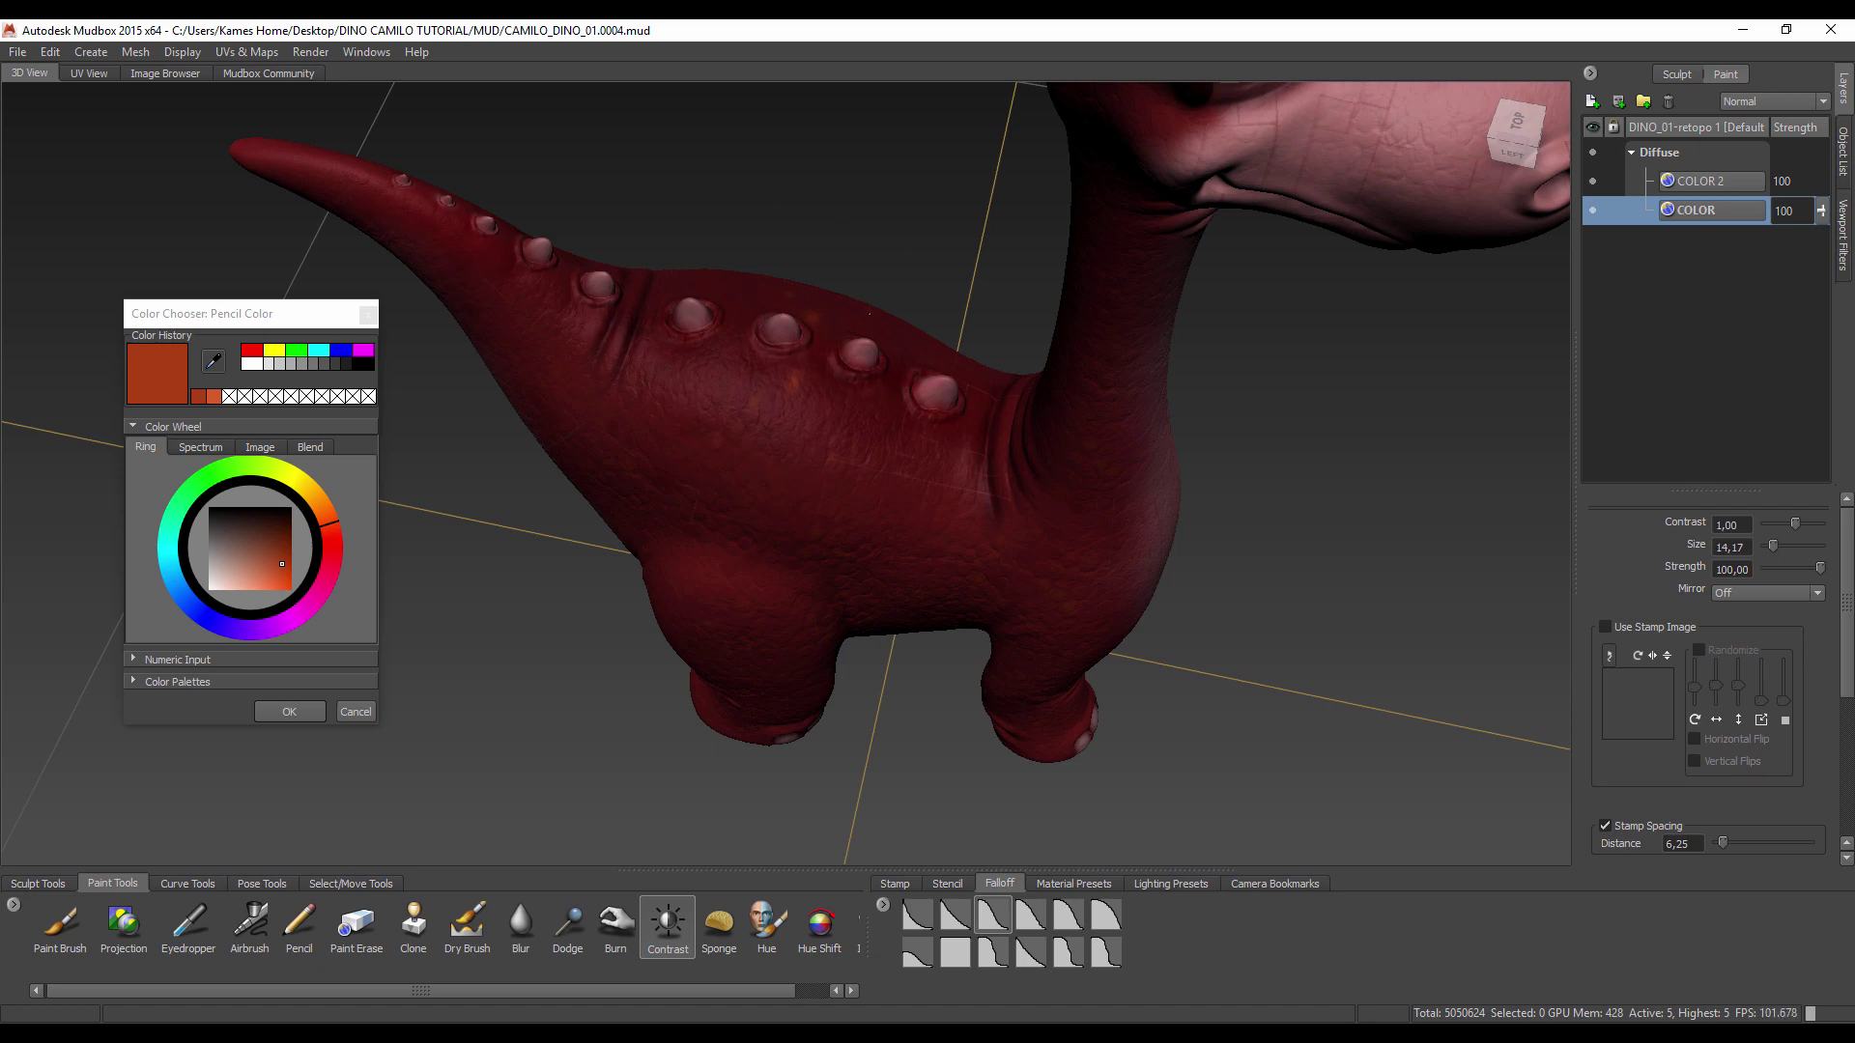
pyautogui.keyDown('alt'); pyautogui.moveTo(1114, 429); pyautogui.dragTo(783, 287); pyautogui.keyUp('alt')
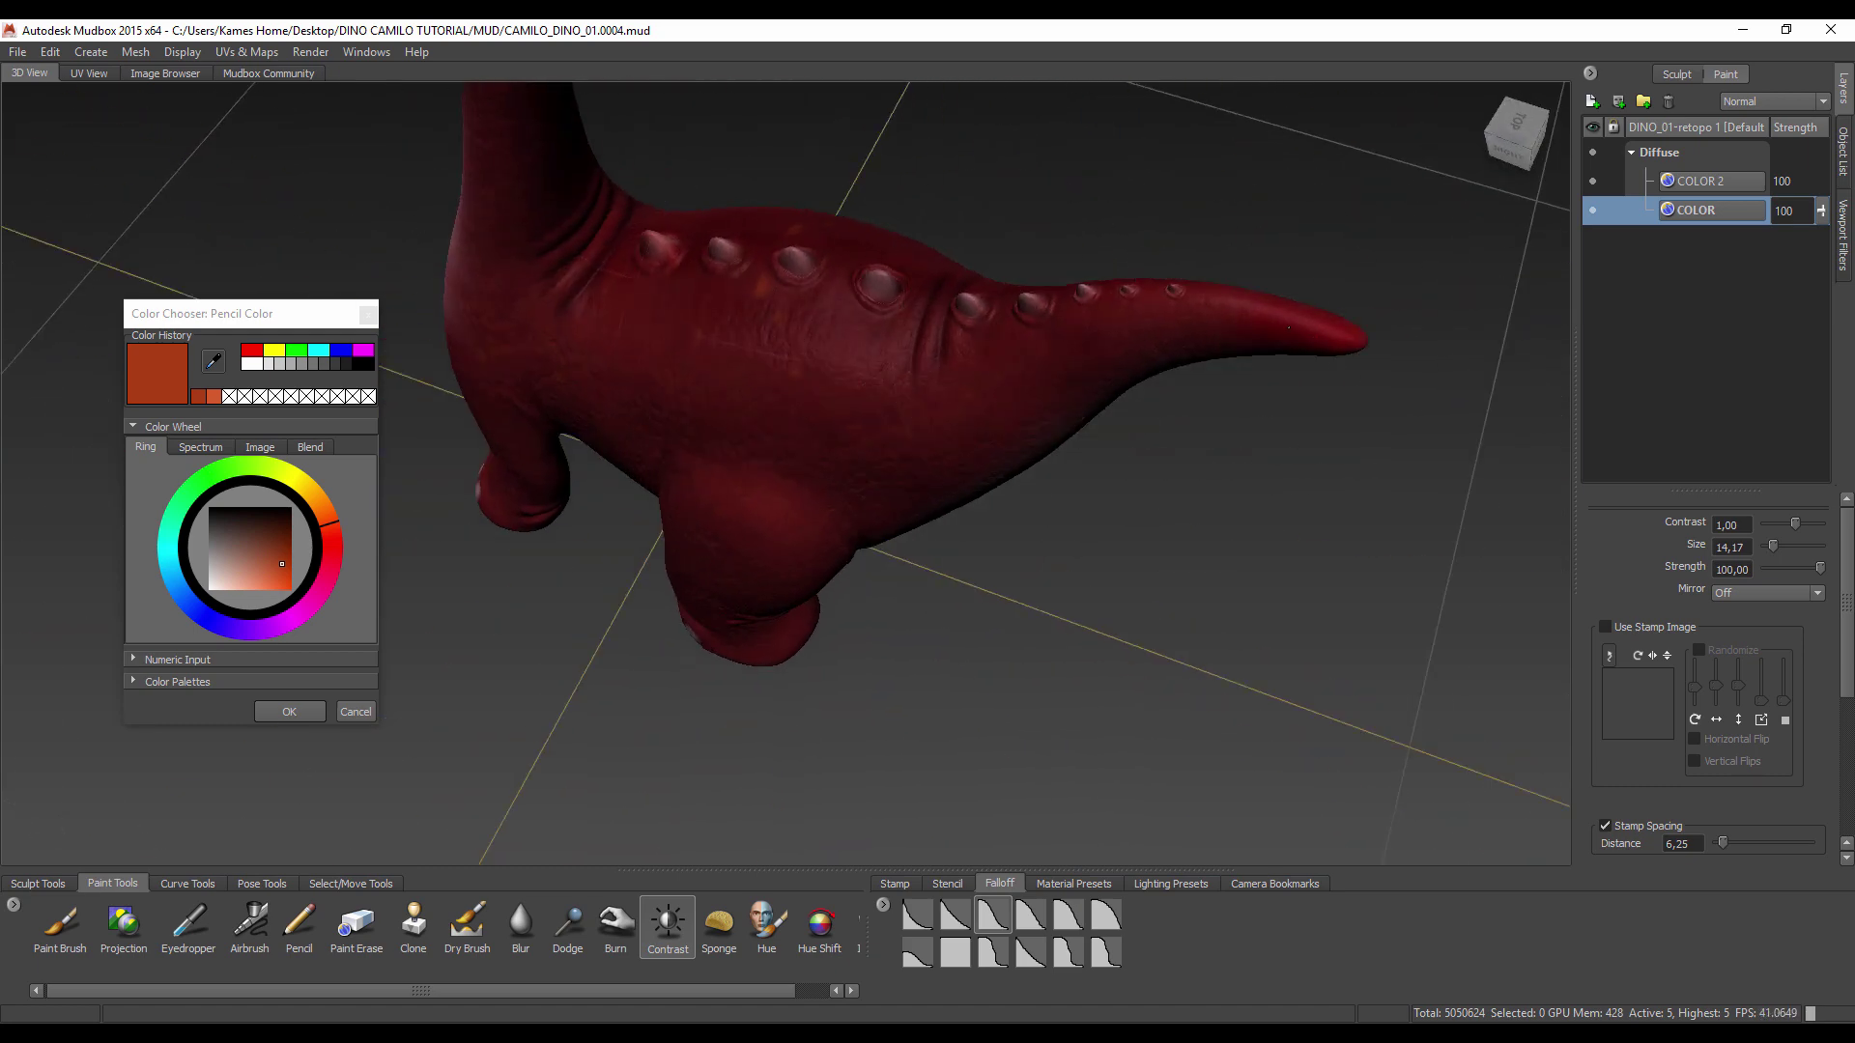
pyautogui.keyDown('alt'); pyautogui.moveTo(1169, 304); pyautogui.dragTo(1212, 314); pyautogui.keyUp('alt')
pyautogui.moveTo(1198, 191)
pyautogui.keyDown('alt'); pyautogui.mouseDown()
pyautogui.moveTo(752, 559)
pyautogui.moveTo(825, 403)
pyautogui.moveTo(602, 483)
pyautogui.moveTo(562, 531)
pyautogui.moveTo(566, 599)
pyautogui.moveTo(534, 578)
pyautogui.moveTo(517, 600)
pyautogui.moveTo(695, 601)
pyautogui.moveTo(974, 662)
pyautogui.mouseUp(); pyautogui.keyUp('alt')
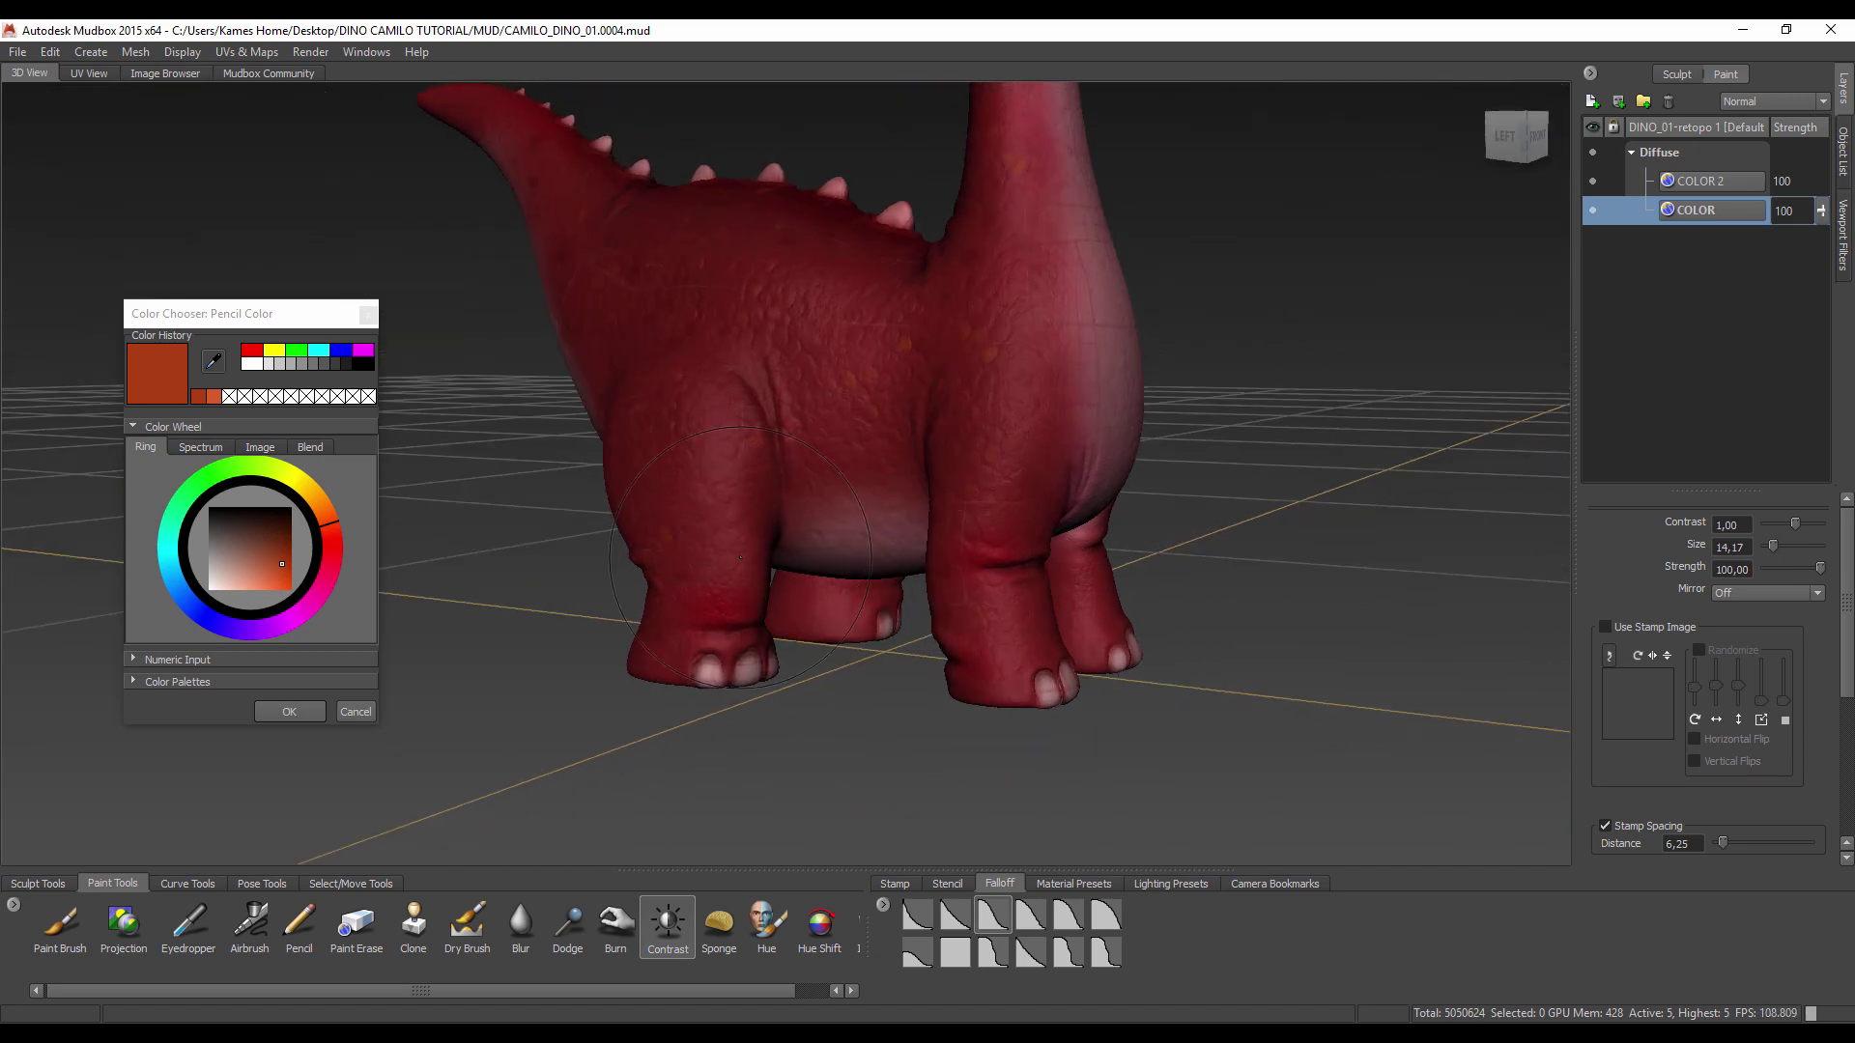
# Step: Recentre the whole dinosaur and switch to the Sponge brush
pyautogui.moveTo(740, 557)
pyautogui.keyDown('alt'); pyautogui.mouseDown()
pyautogui.moveTo(694, 469)
pyautogui.moveTo(786, 474)
pyautogui.mouseUp(); pyautogui.keyUp('alt')
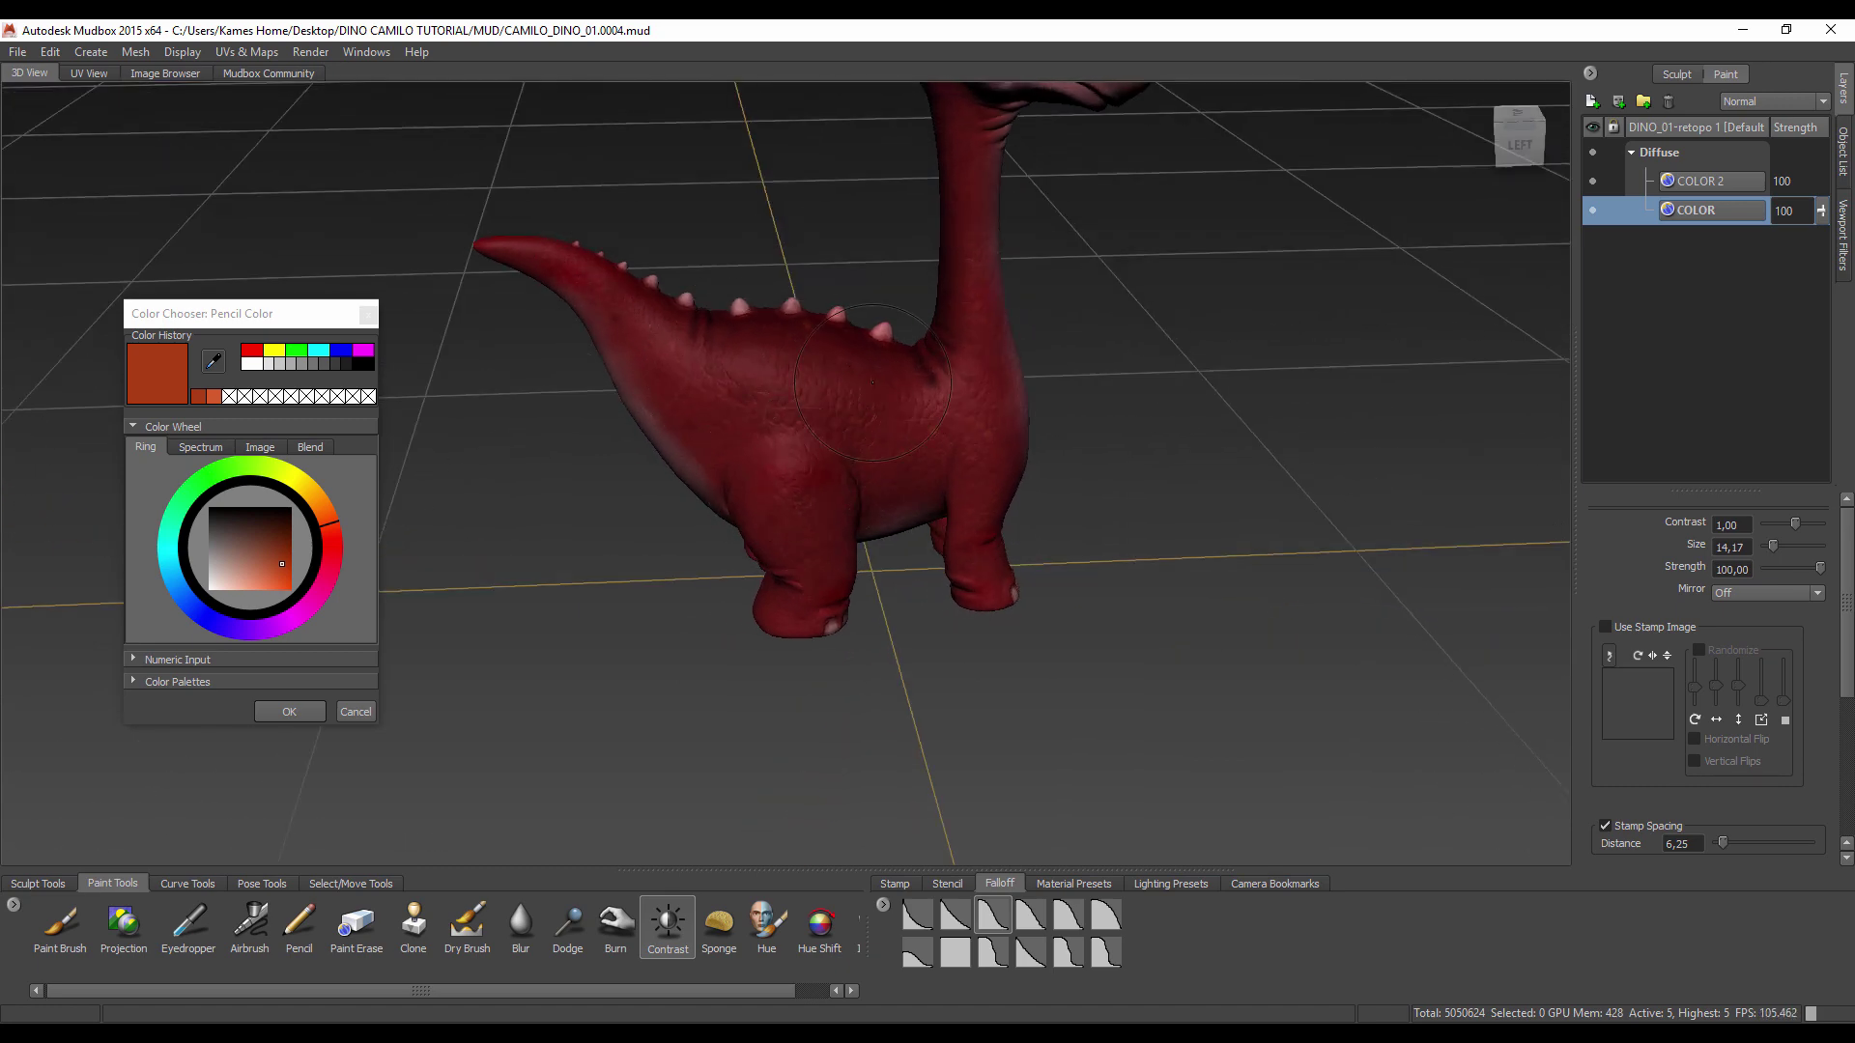
pyautogui.keyDown('alt'); pyautogui.moveTo(873, 382); pyautogui.dragTo(851, 428); pyautogui.keyUp('alt')
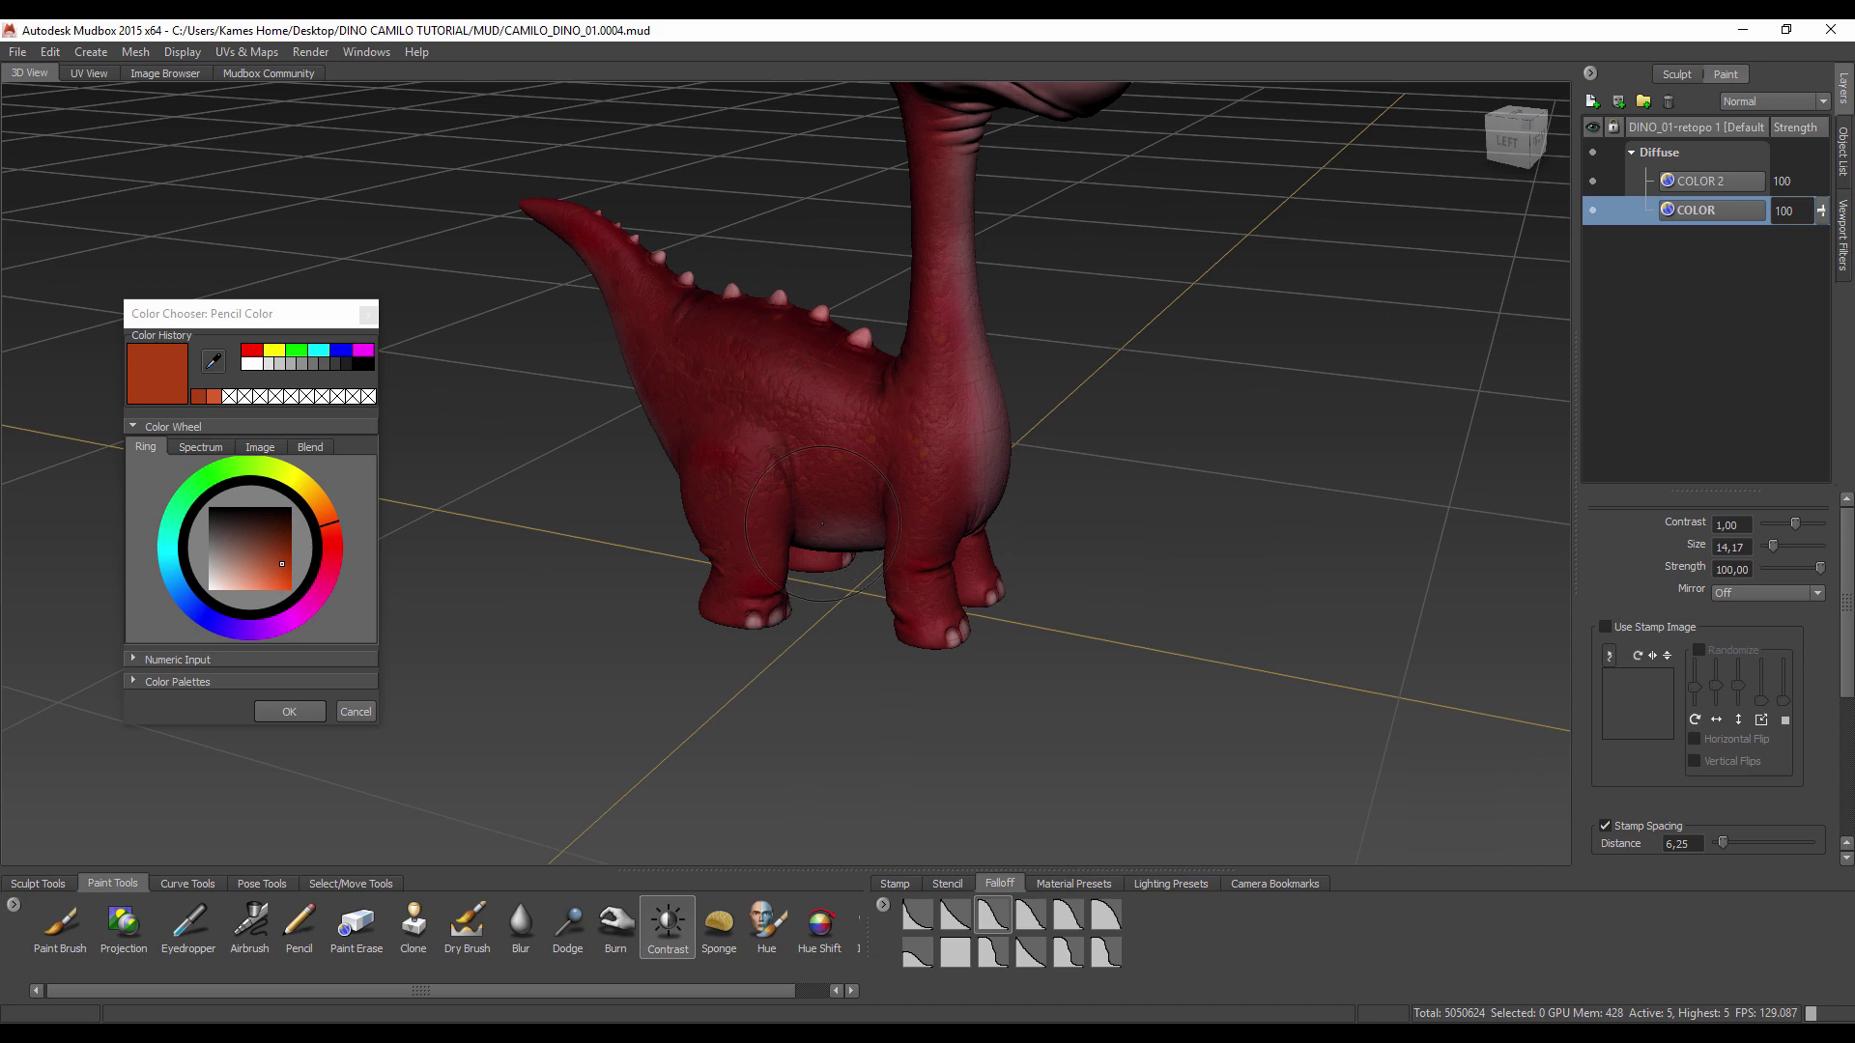
pyautogui.keyDown('alt'); pyautogui.moveTo(1019, 393); pyautogui.dragTo(1129, 532); pyautogui.keyUp('alt')
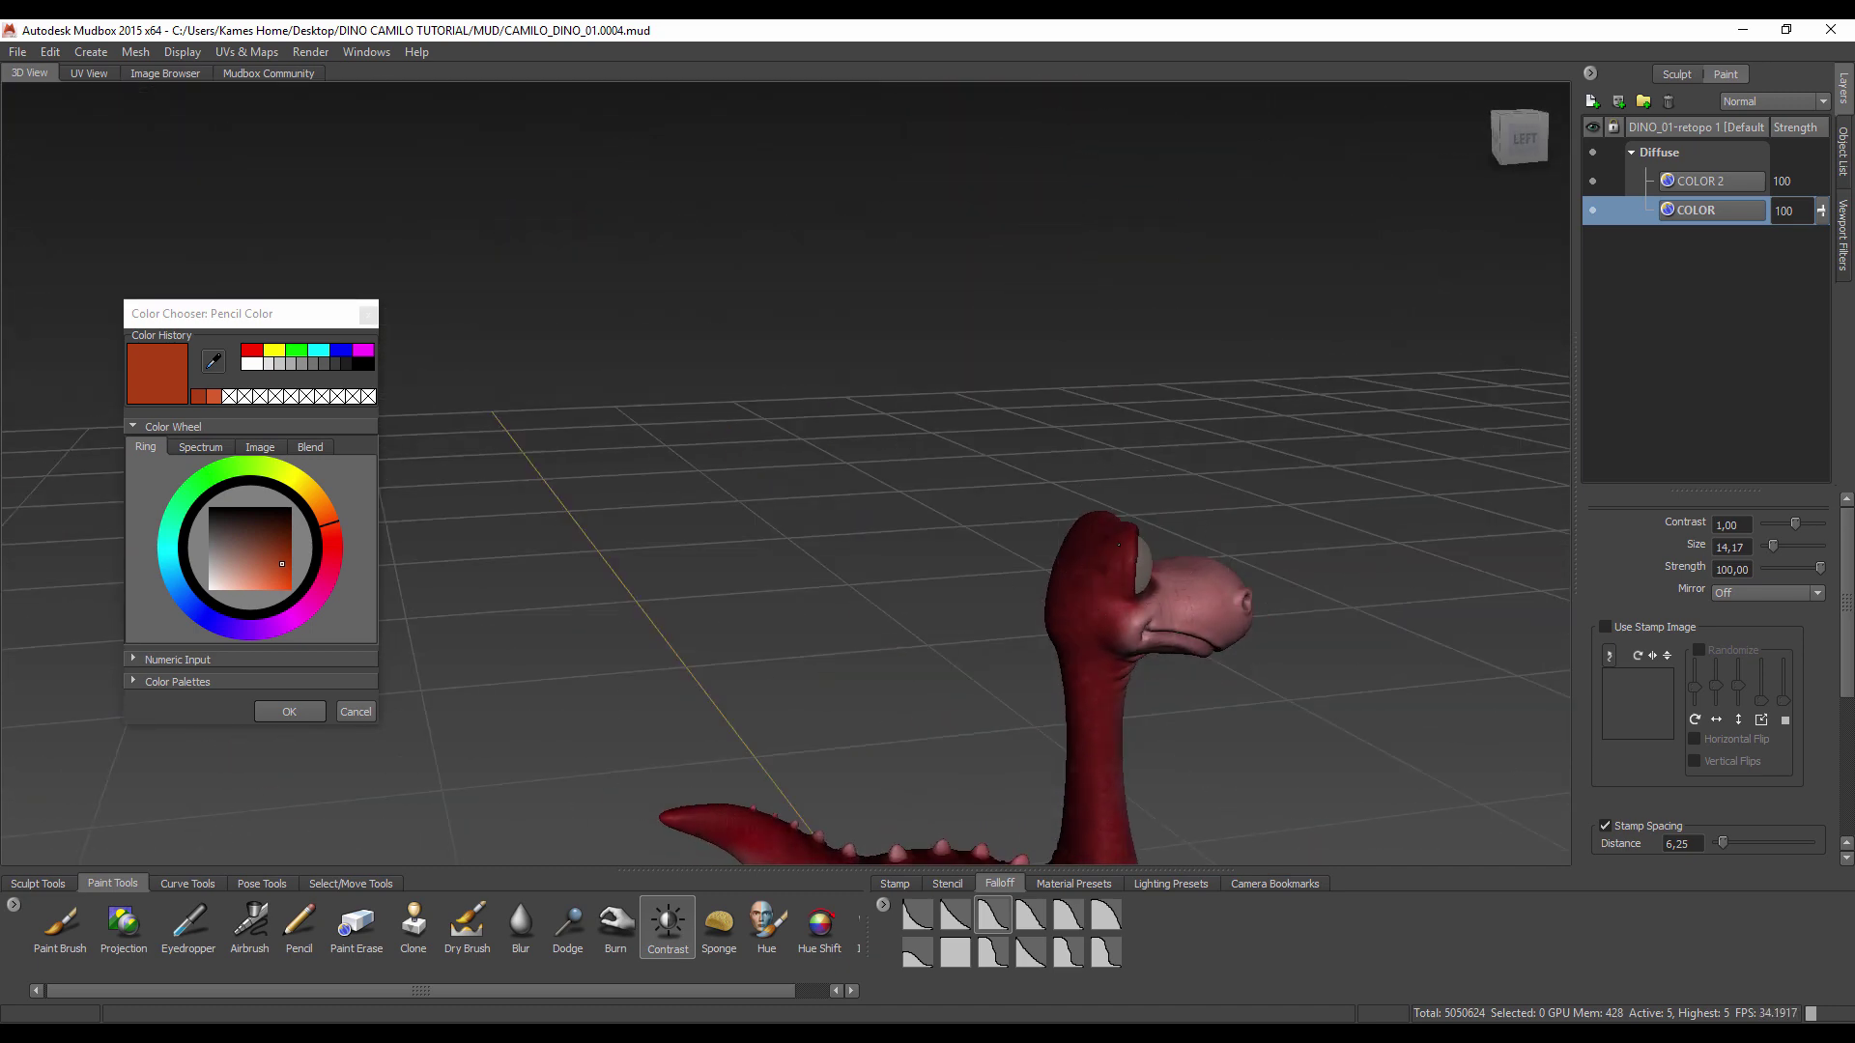
pyautogui.keyDown('alt'); pyautogui.moveTo(1113, 547); pyautogui.dragTo(1009, 495); pyautogui.keyUp('alt')
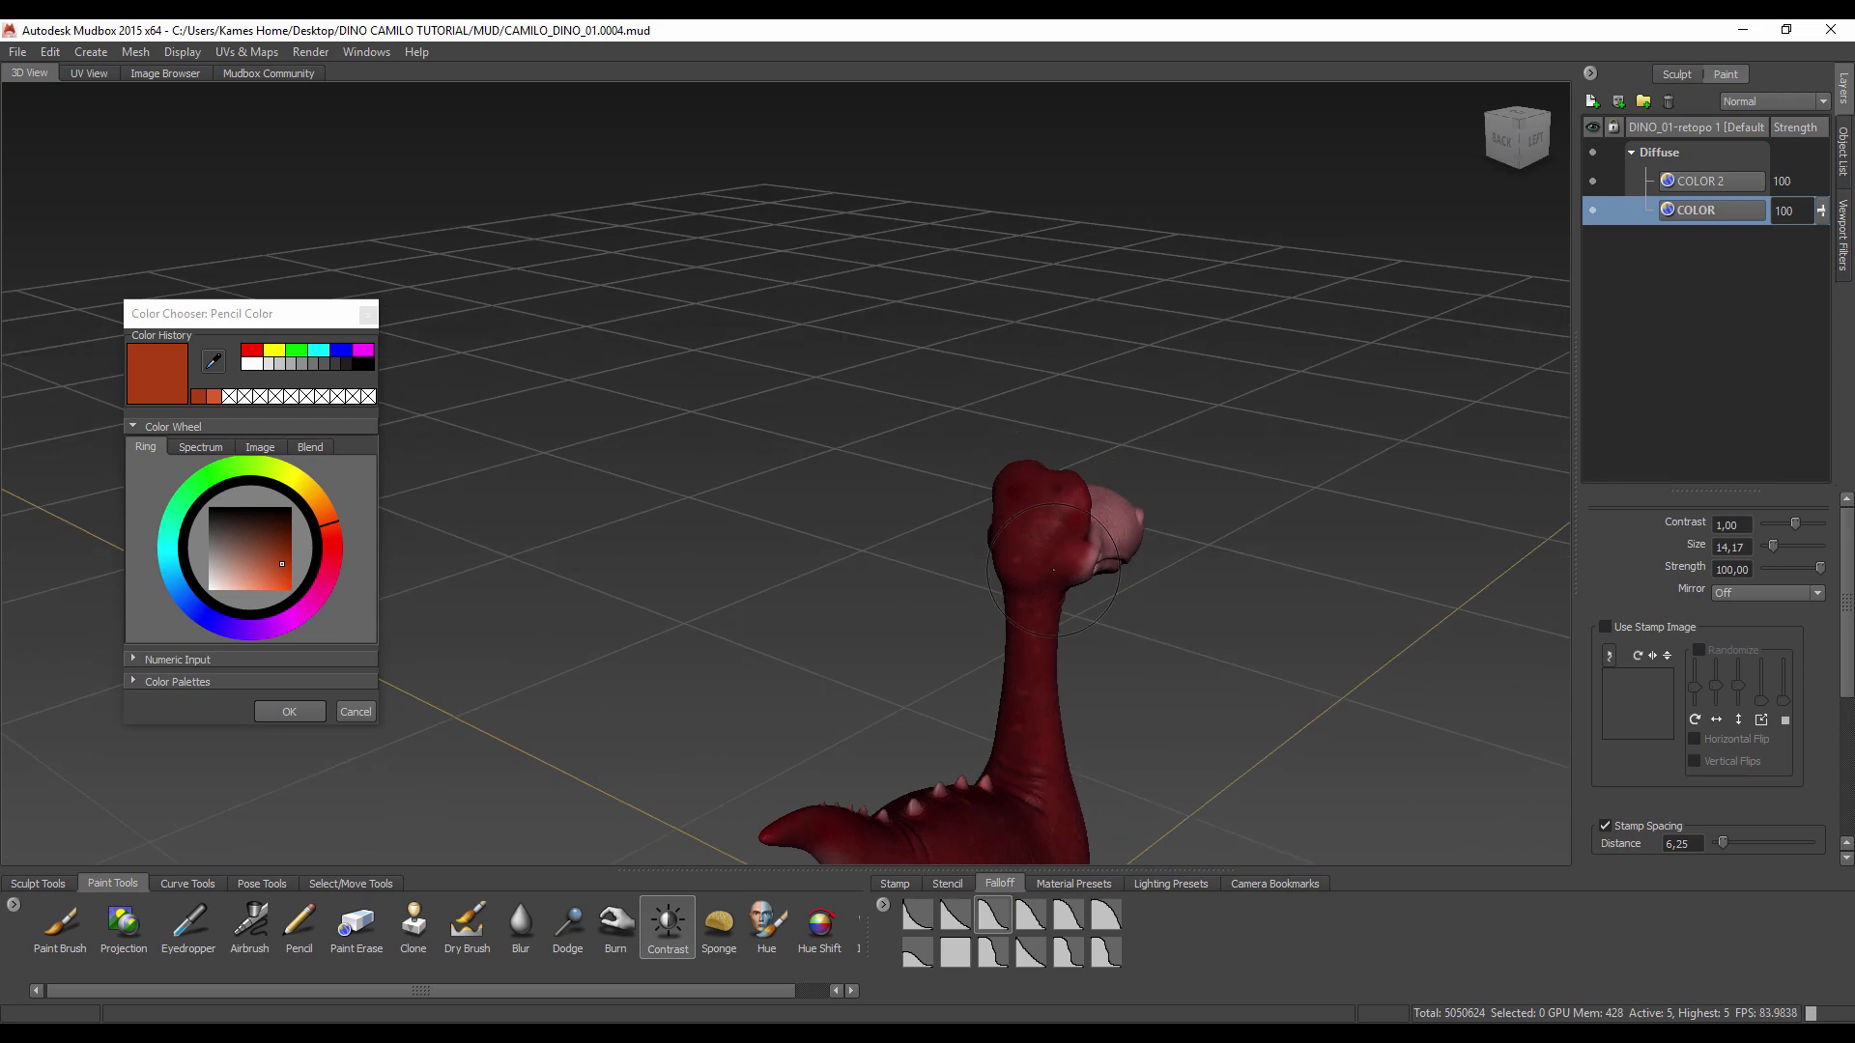
pyautogui.moveTo(932, 634)
pyautogui.keyDown('alt'); pyautogui.mouseDown()
pyautogui.moveTo(982, 663)
pyautogui.moveTo(957, 706)
pyautogui.mouseUp(); pyautogui.keyUp('alt')
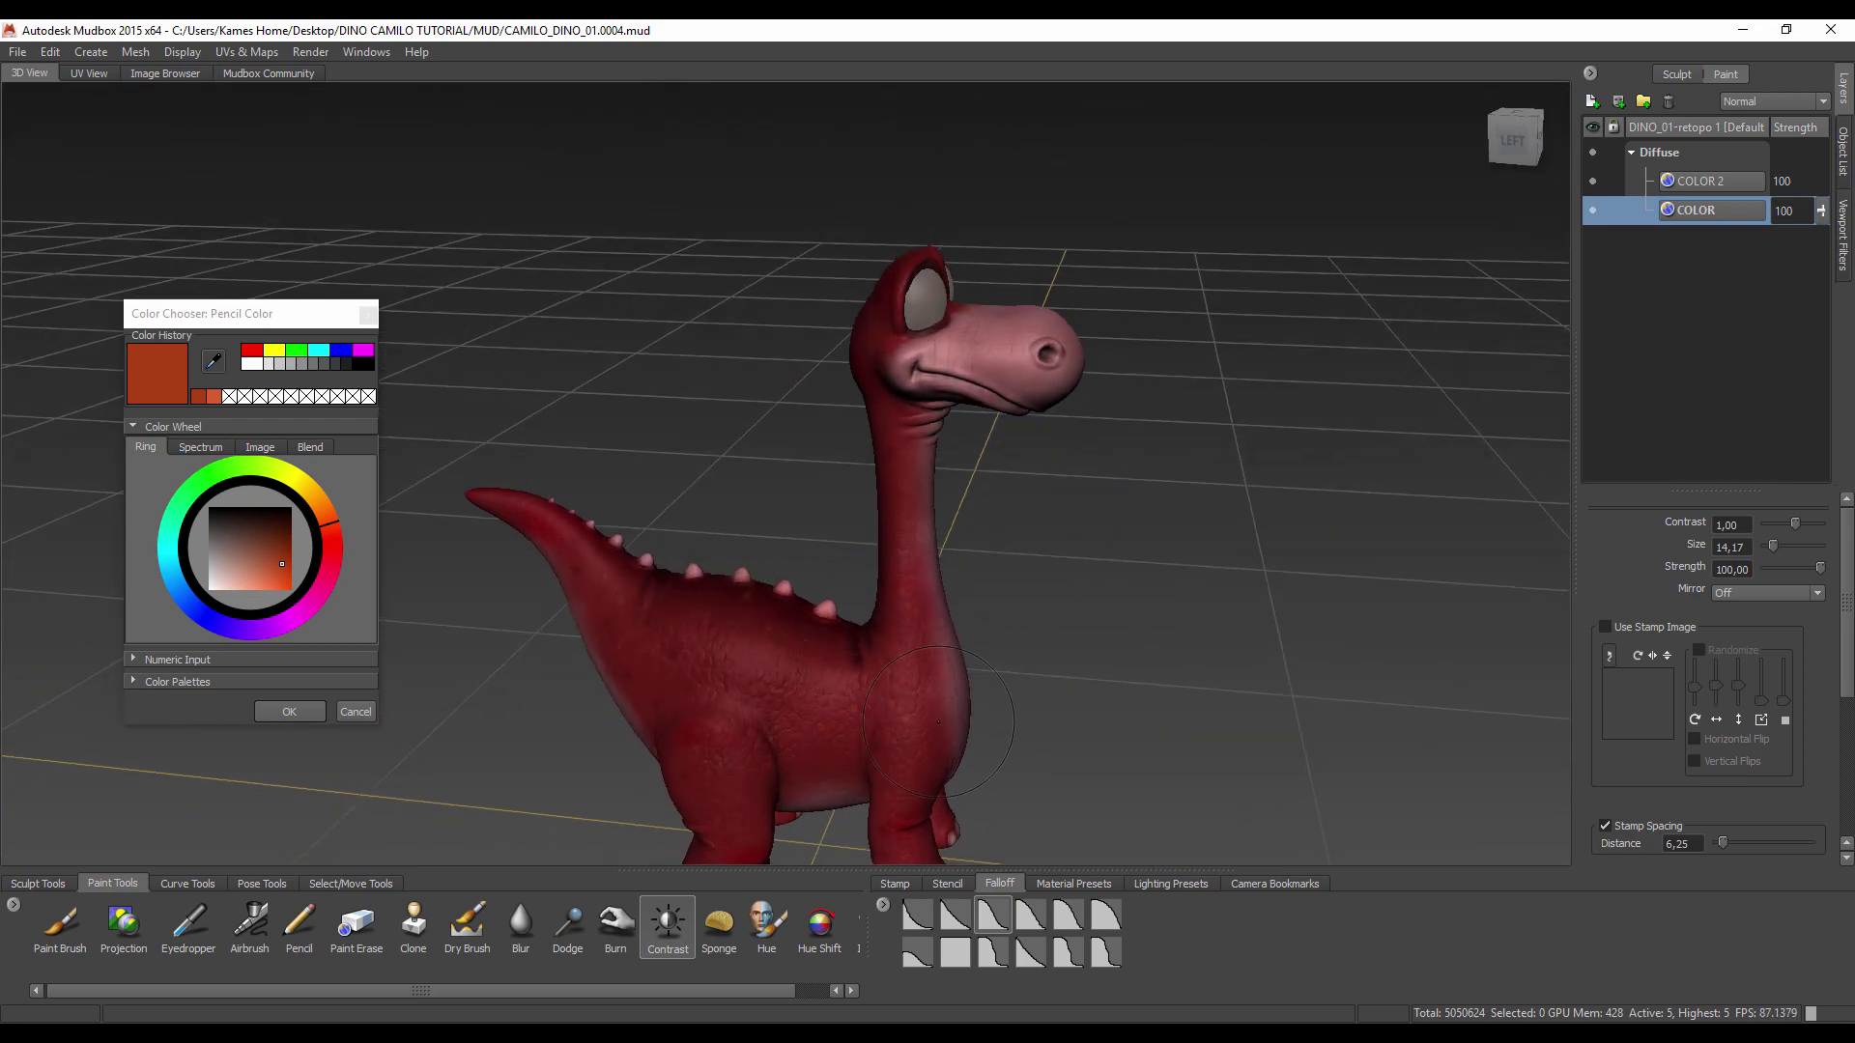
pyautogui.click(719, 928)
pyautogui.moveTo(744, 991); pyautogui.dragTo(779, 990)
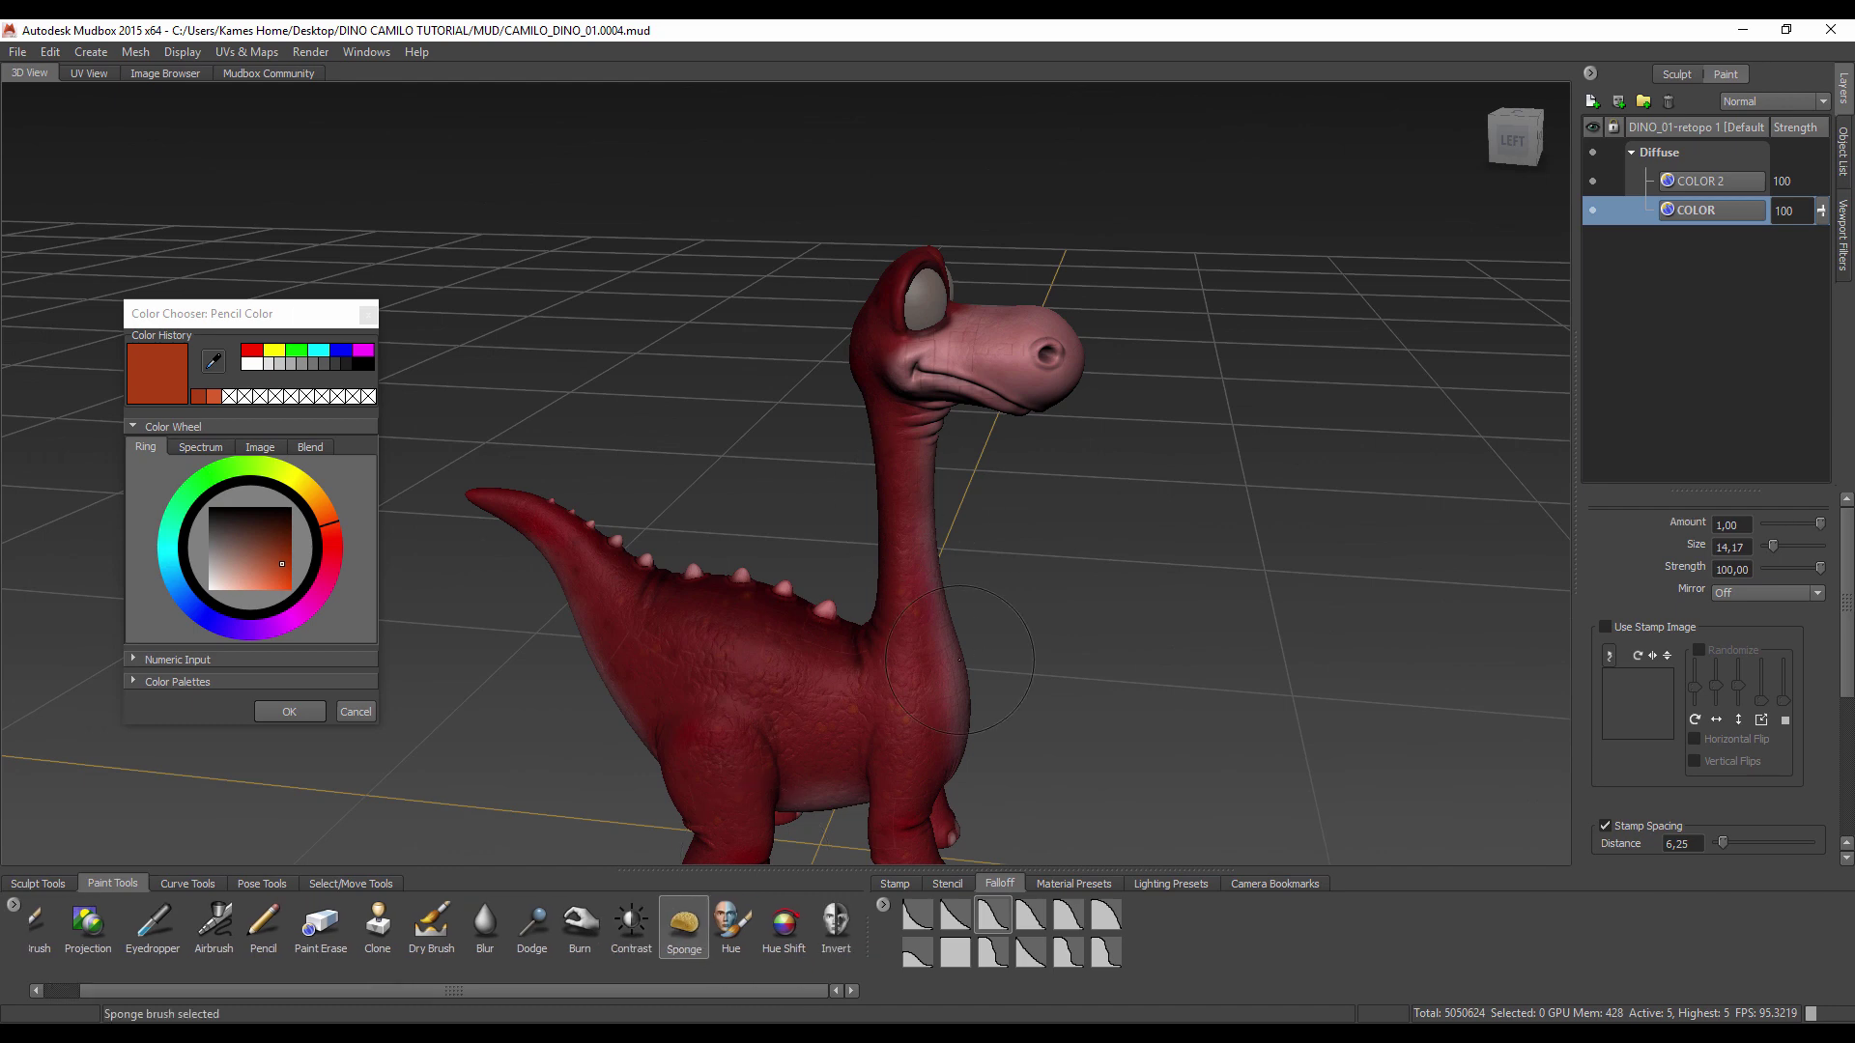
pyautogui.keyDown('alt'); pyautogui.moveTo(960, 659); pyautogui.dragTo(774, 854); pyautogui.keyUp('alt')
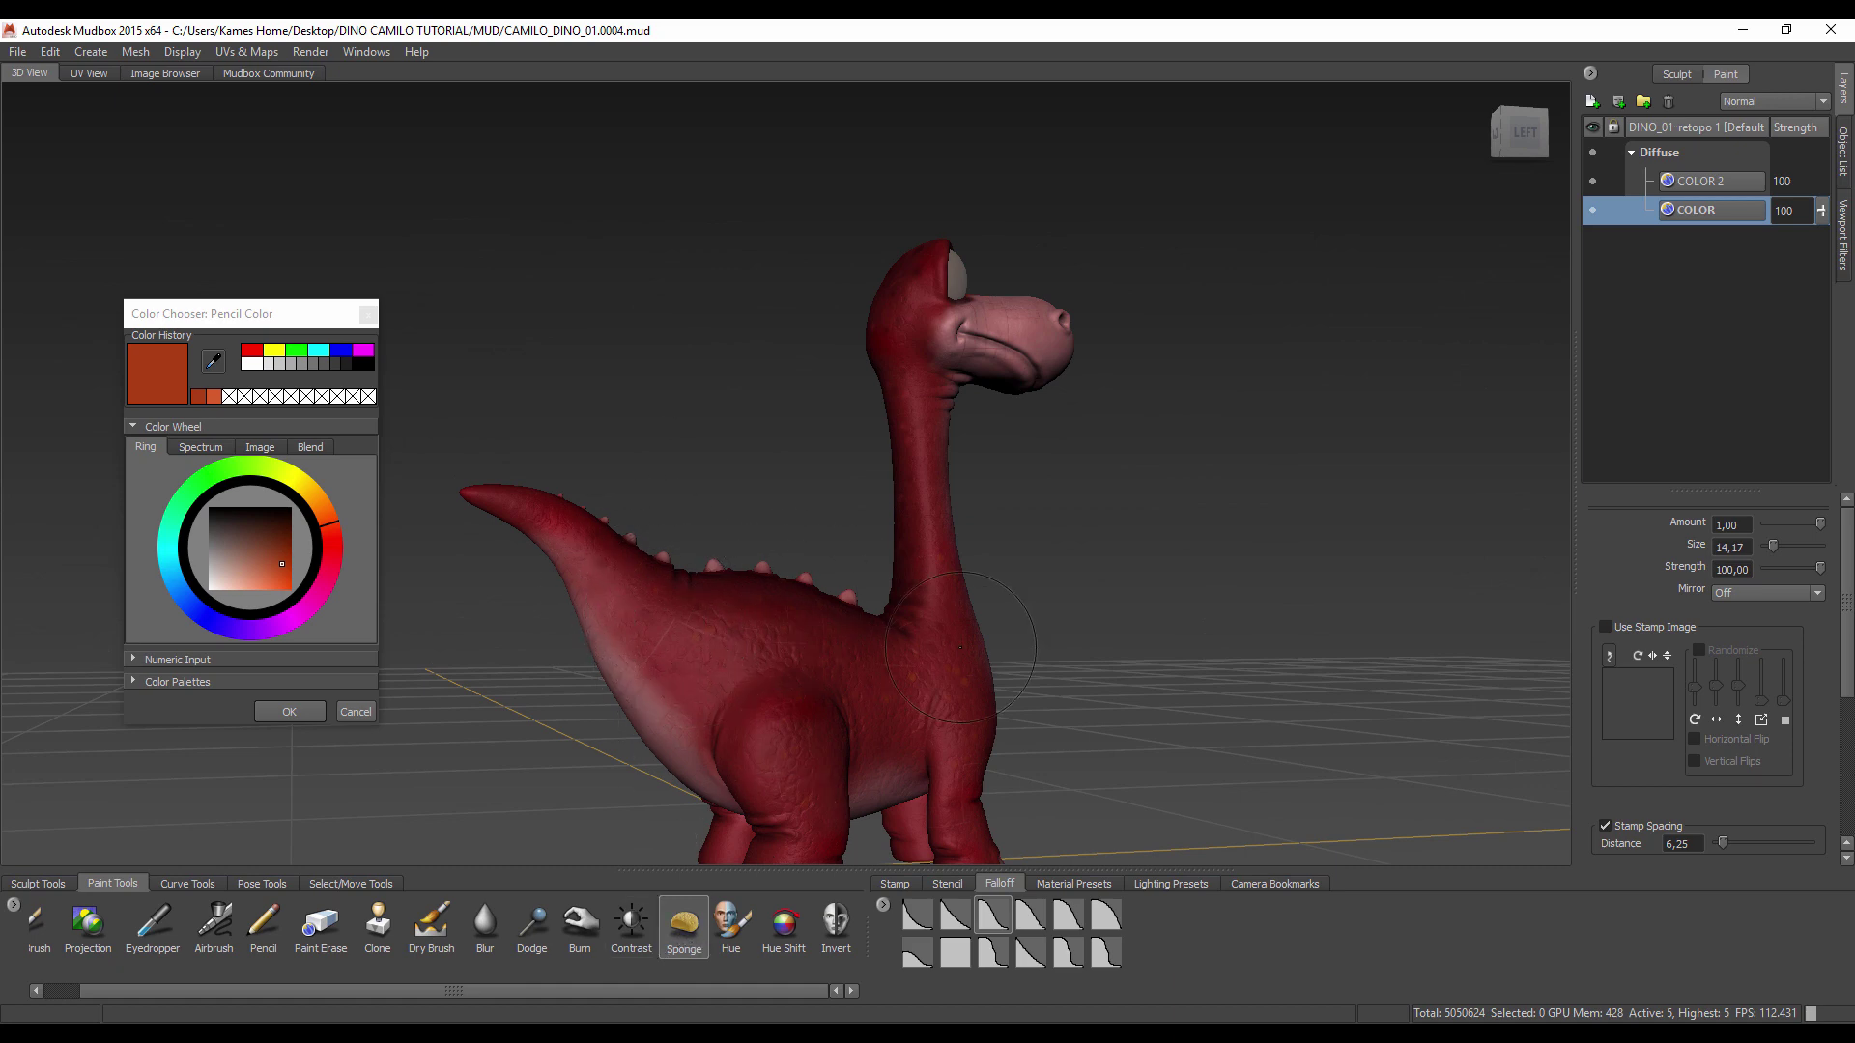
pyautogui.keyDown('alt'); pyautogui.moveTo(1007, 607); pyautogui.dragTo(765, 528); pyautogui.keyUp('alt')
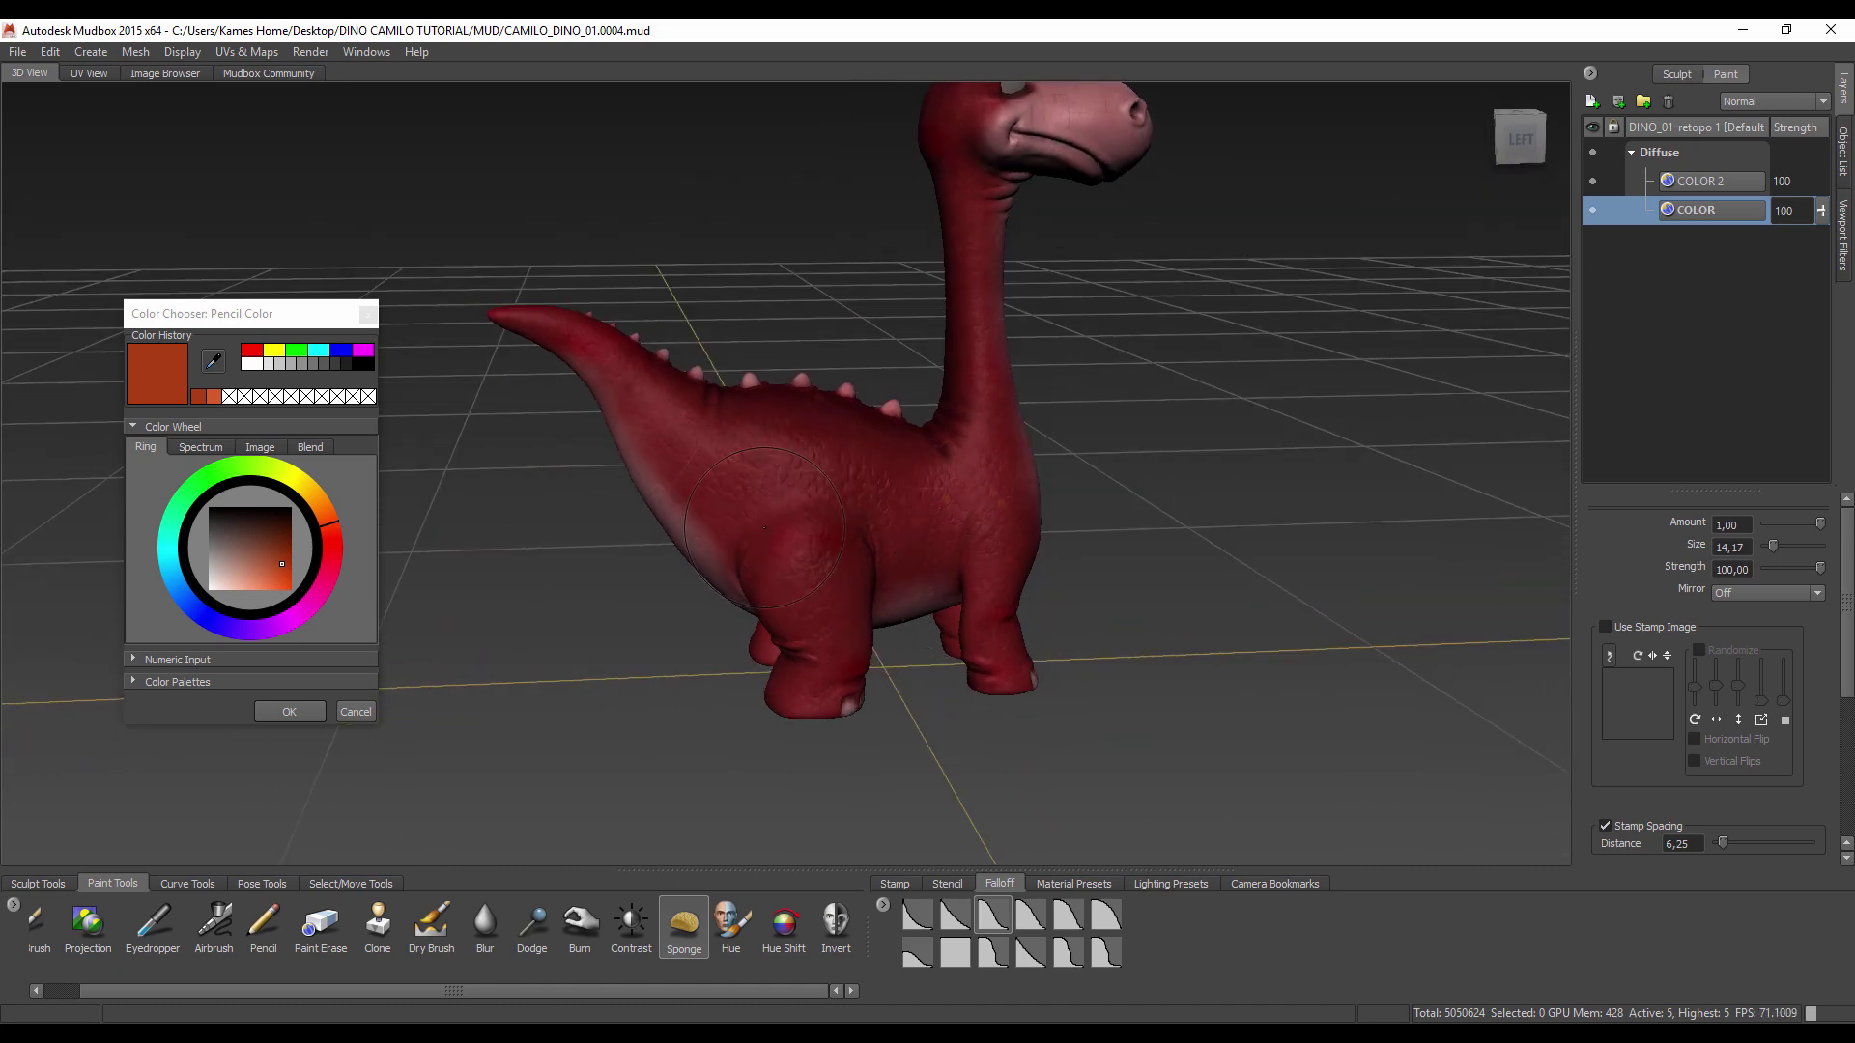
pyautogui.click(730, 922)
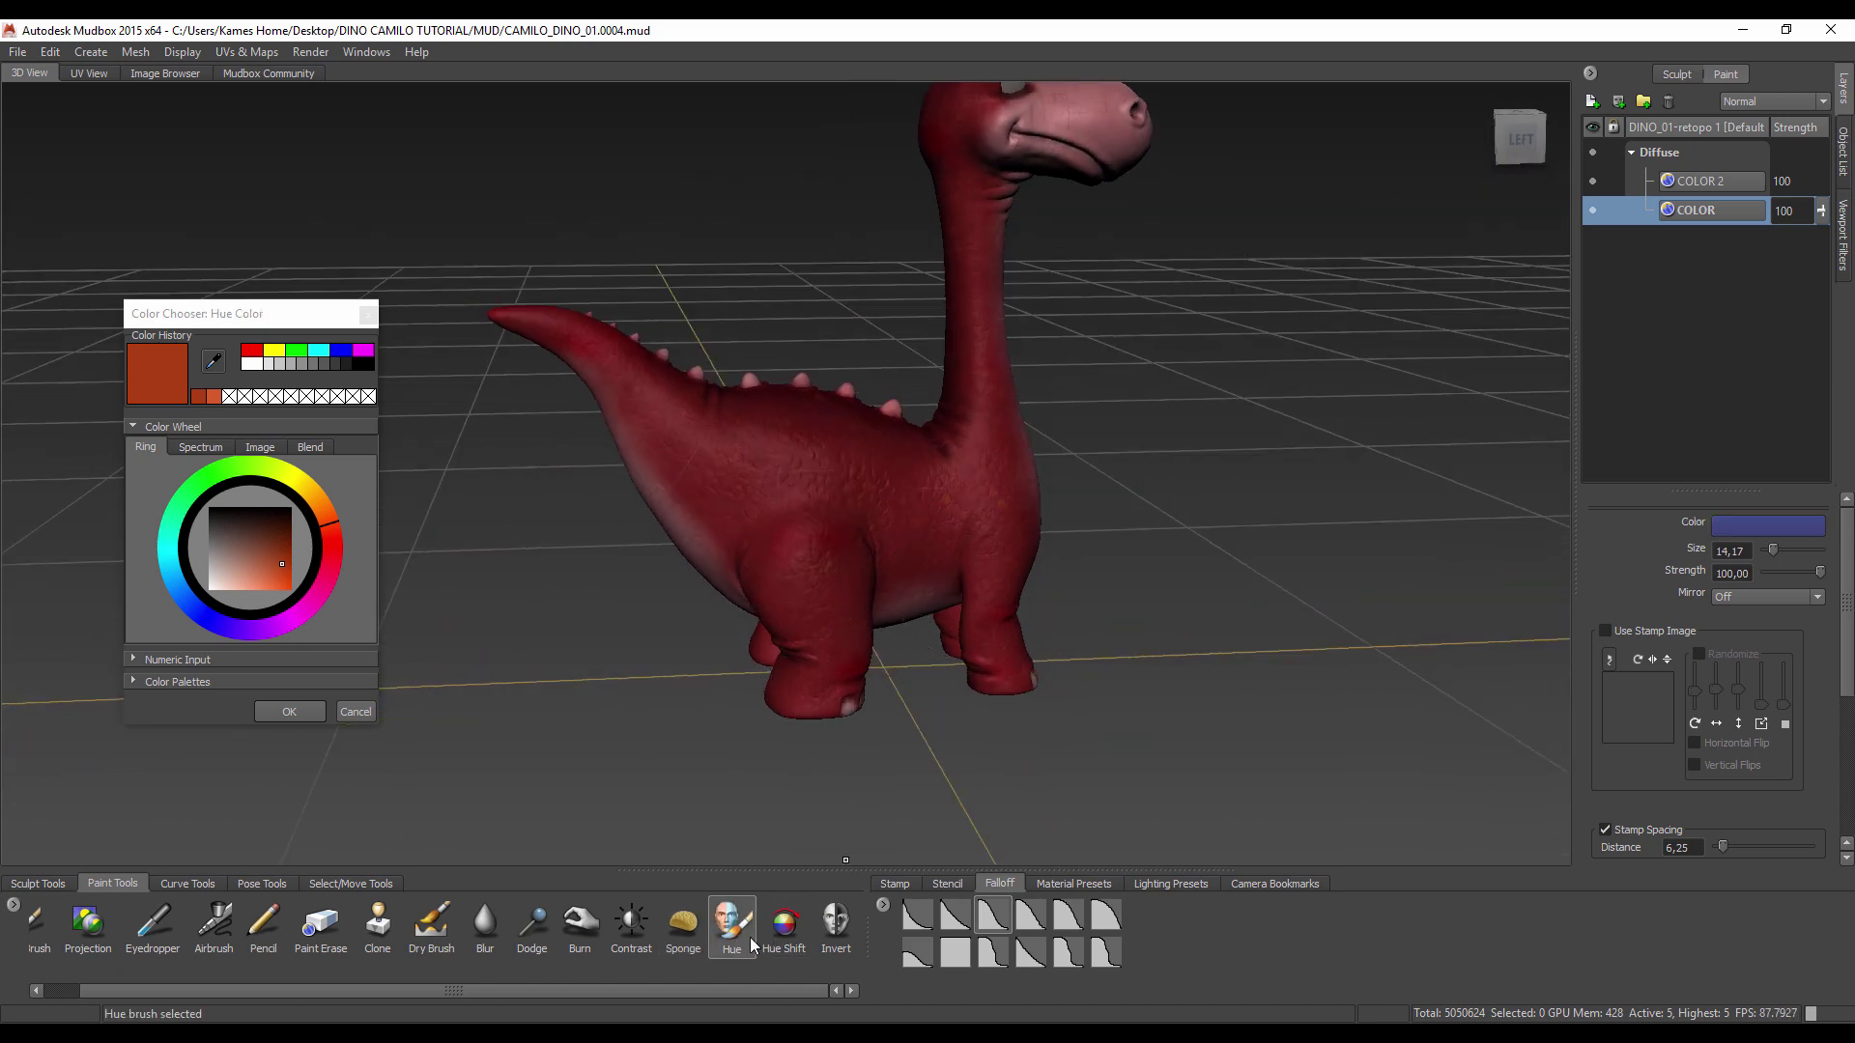
pyautogui.keyDown('alt'); pyautogui.moveTo(1127, 523); pyautogui.dragTo(1117, 543); pyautogui.keyUp('alt')
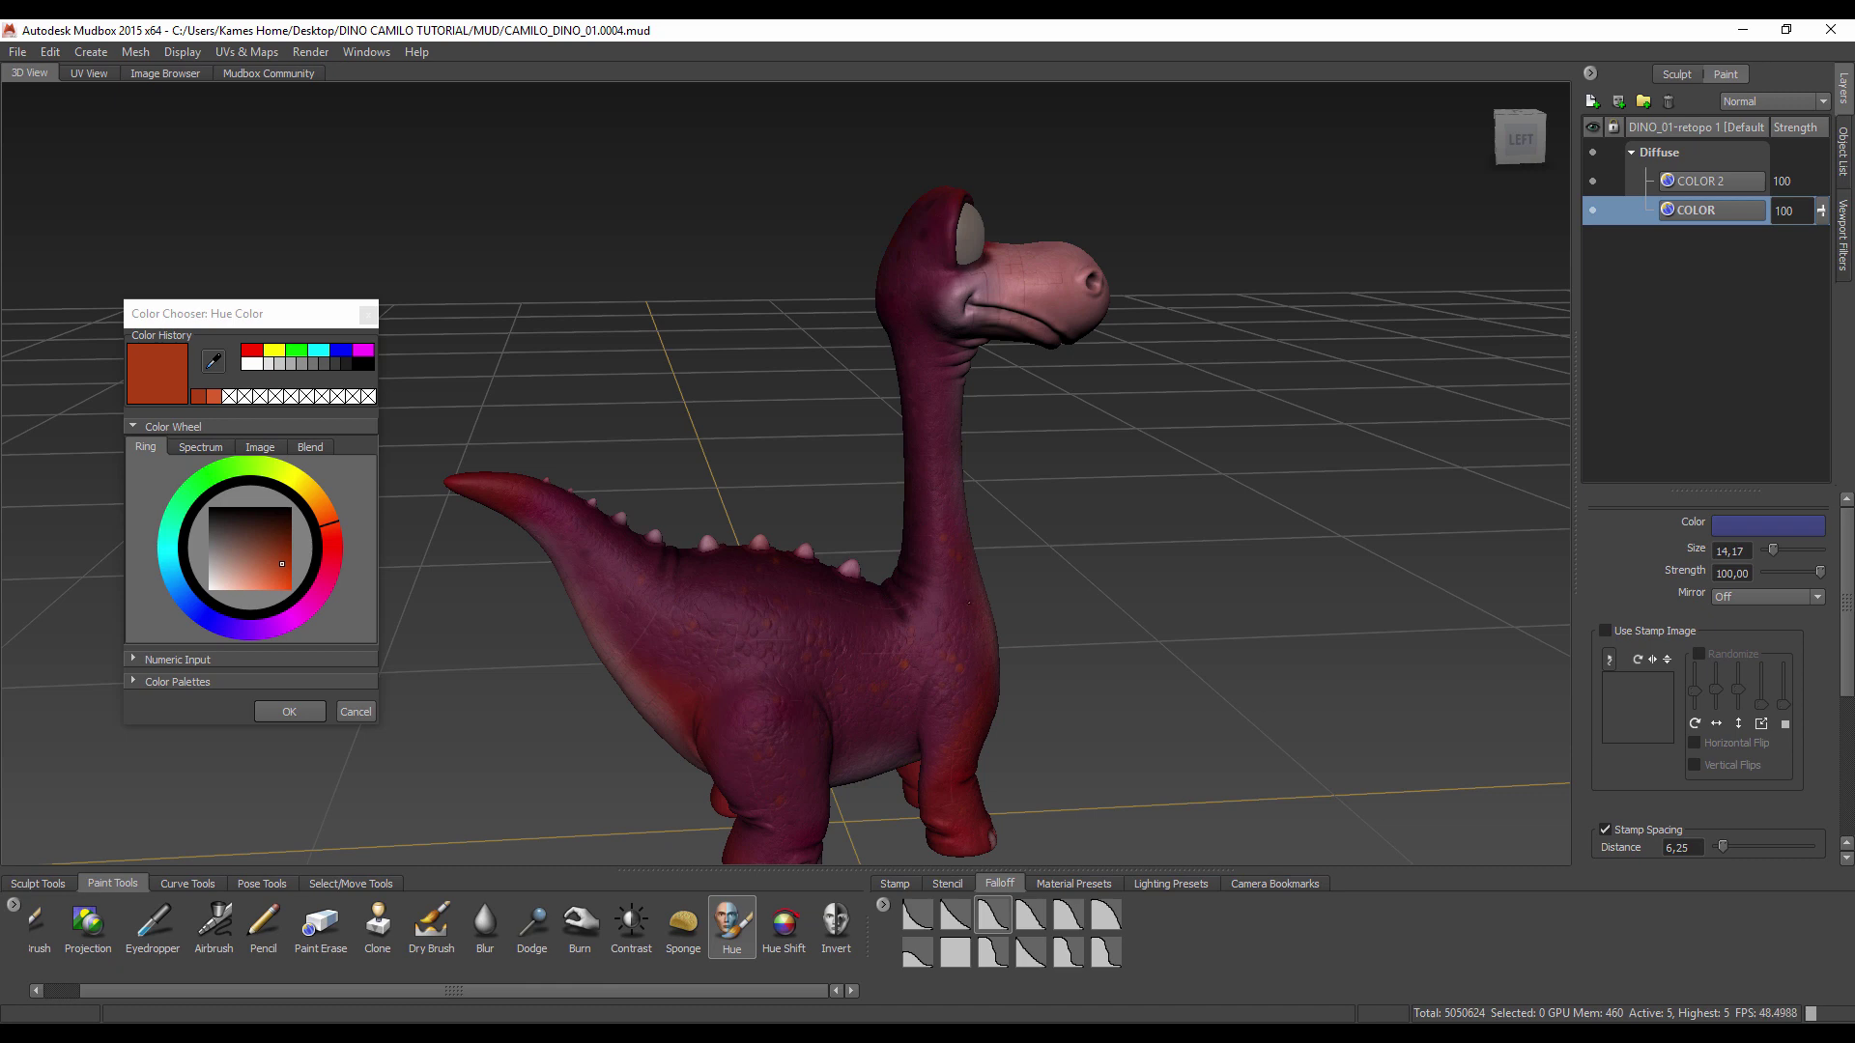
pyautogui.keyDown('alt'); pyautogui.moveTo(1116, 543); pyautogui.dragTo(1565, 488); pyautogui.keyUp('alt')
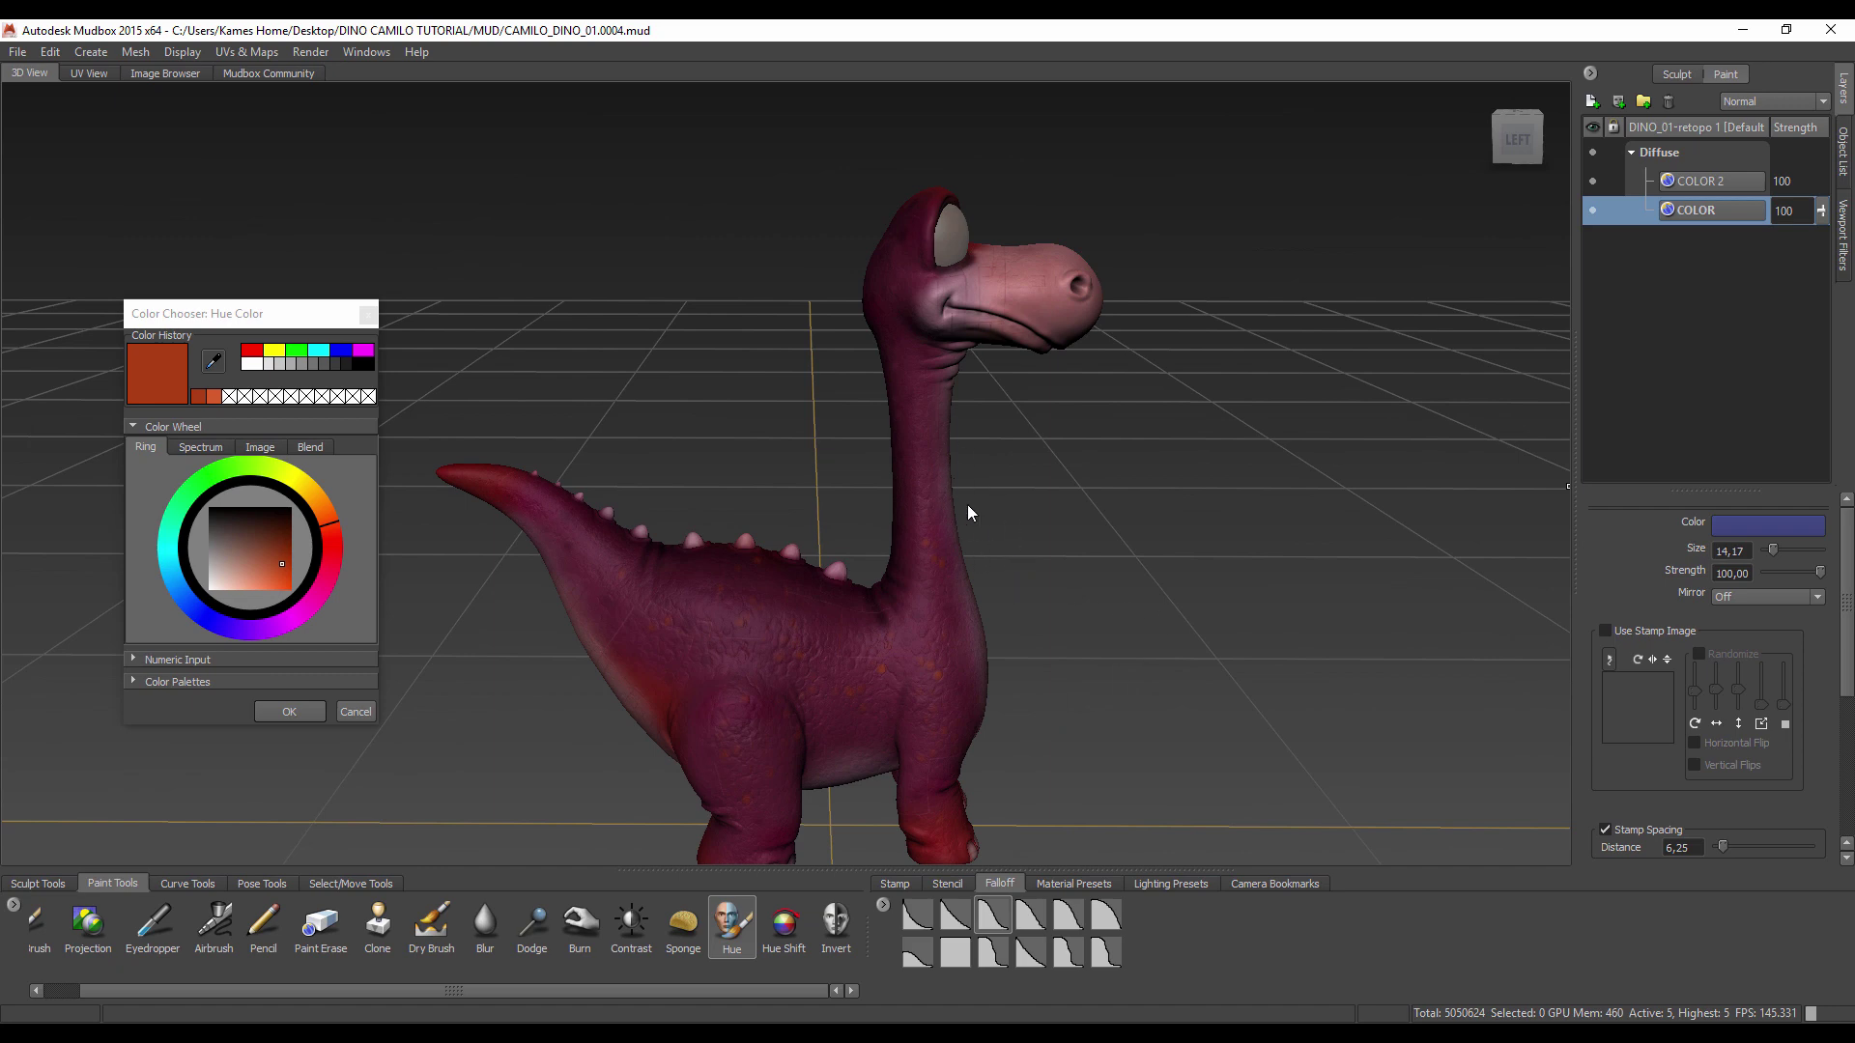
pyautogui.keyDown('alt'); pyautogui.moveTo(969, 512); pyautogui.dragTo(870, 541); pyautogui.keyUp('alt')
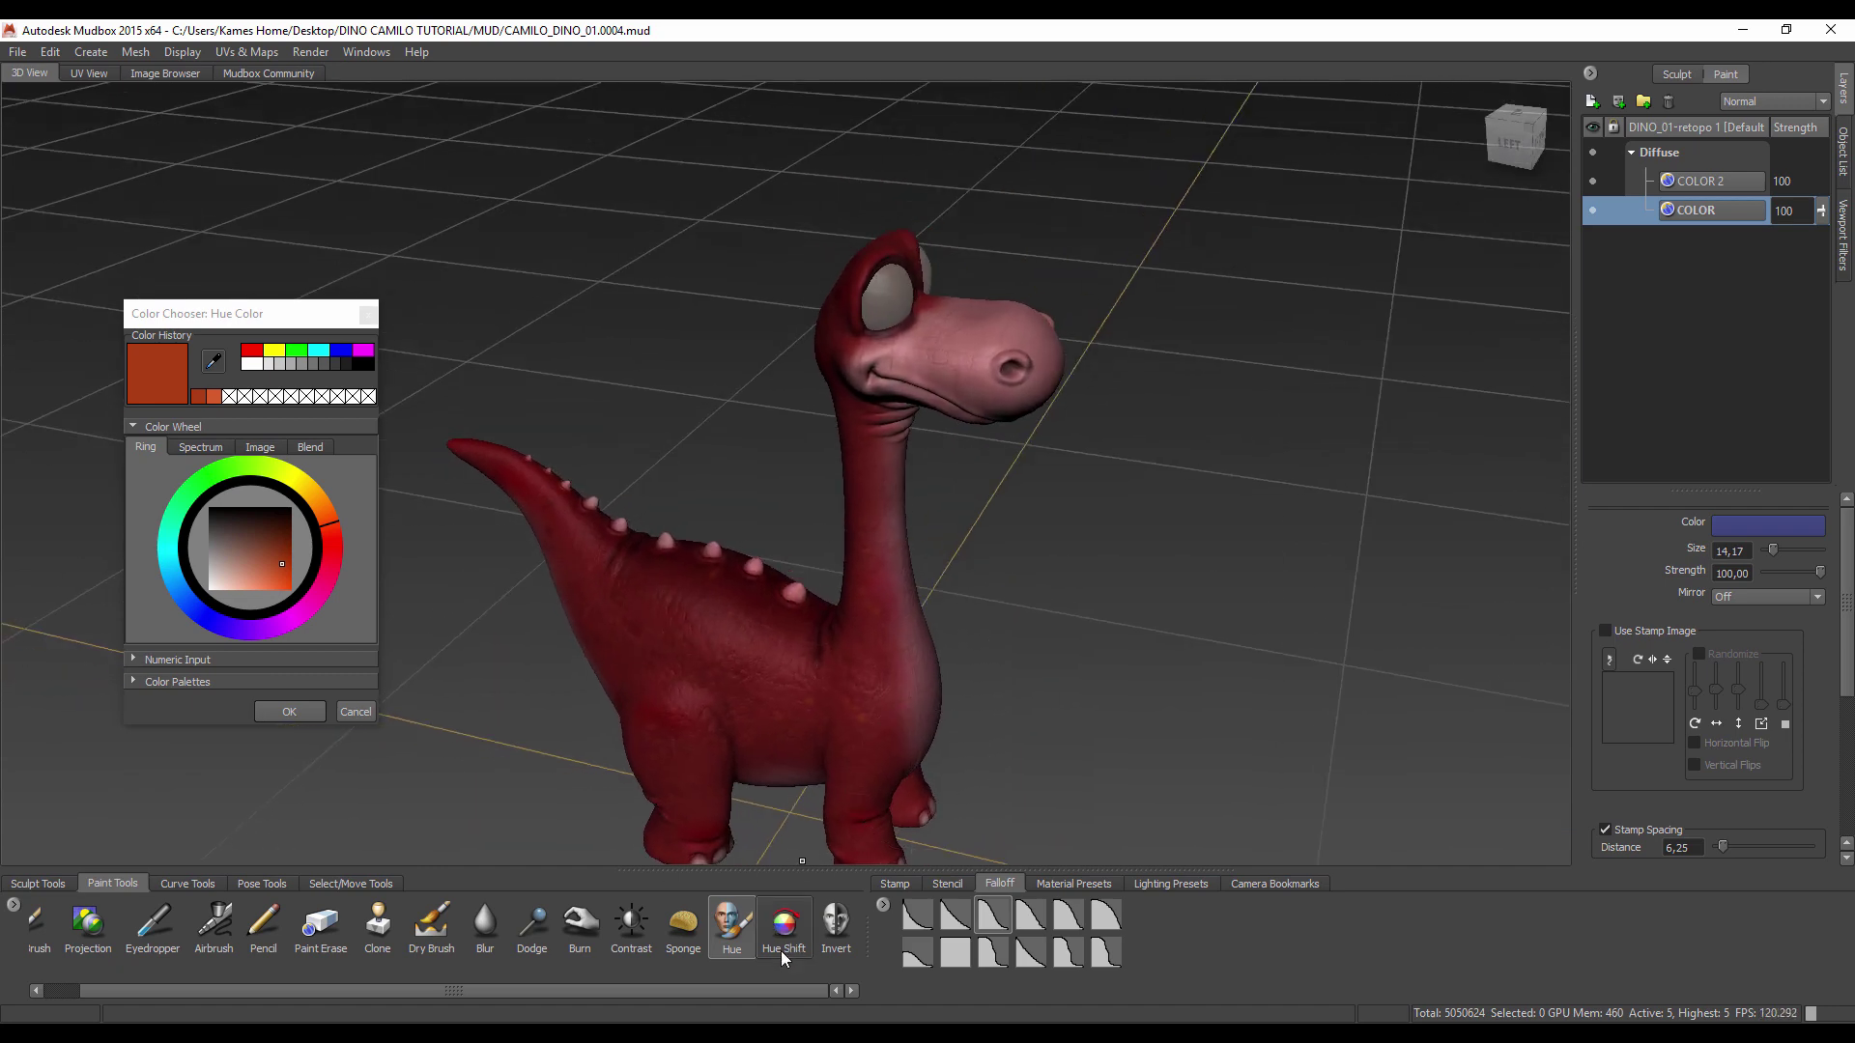
pyautogui.click(836, 926)
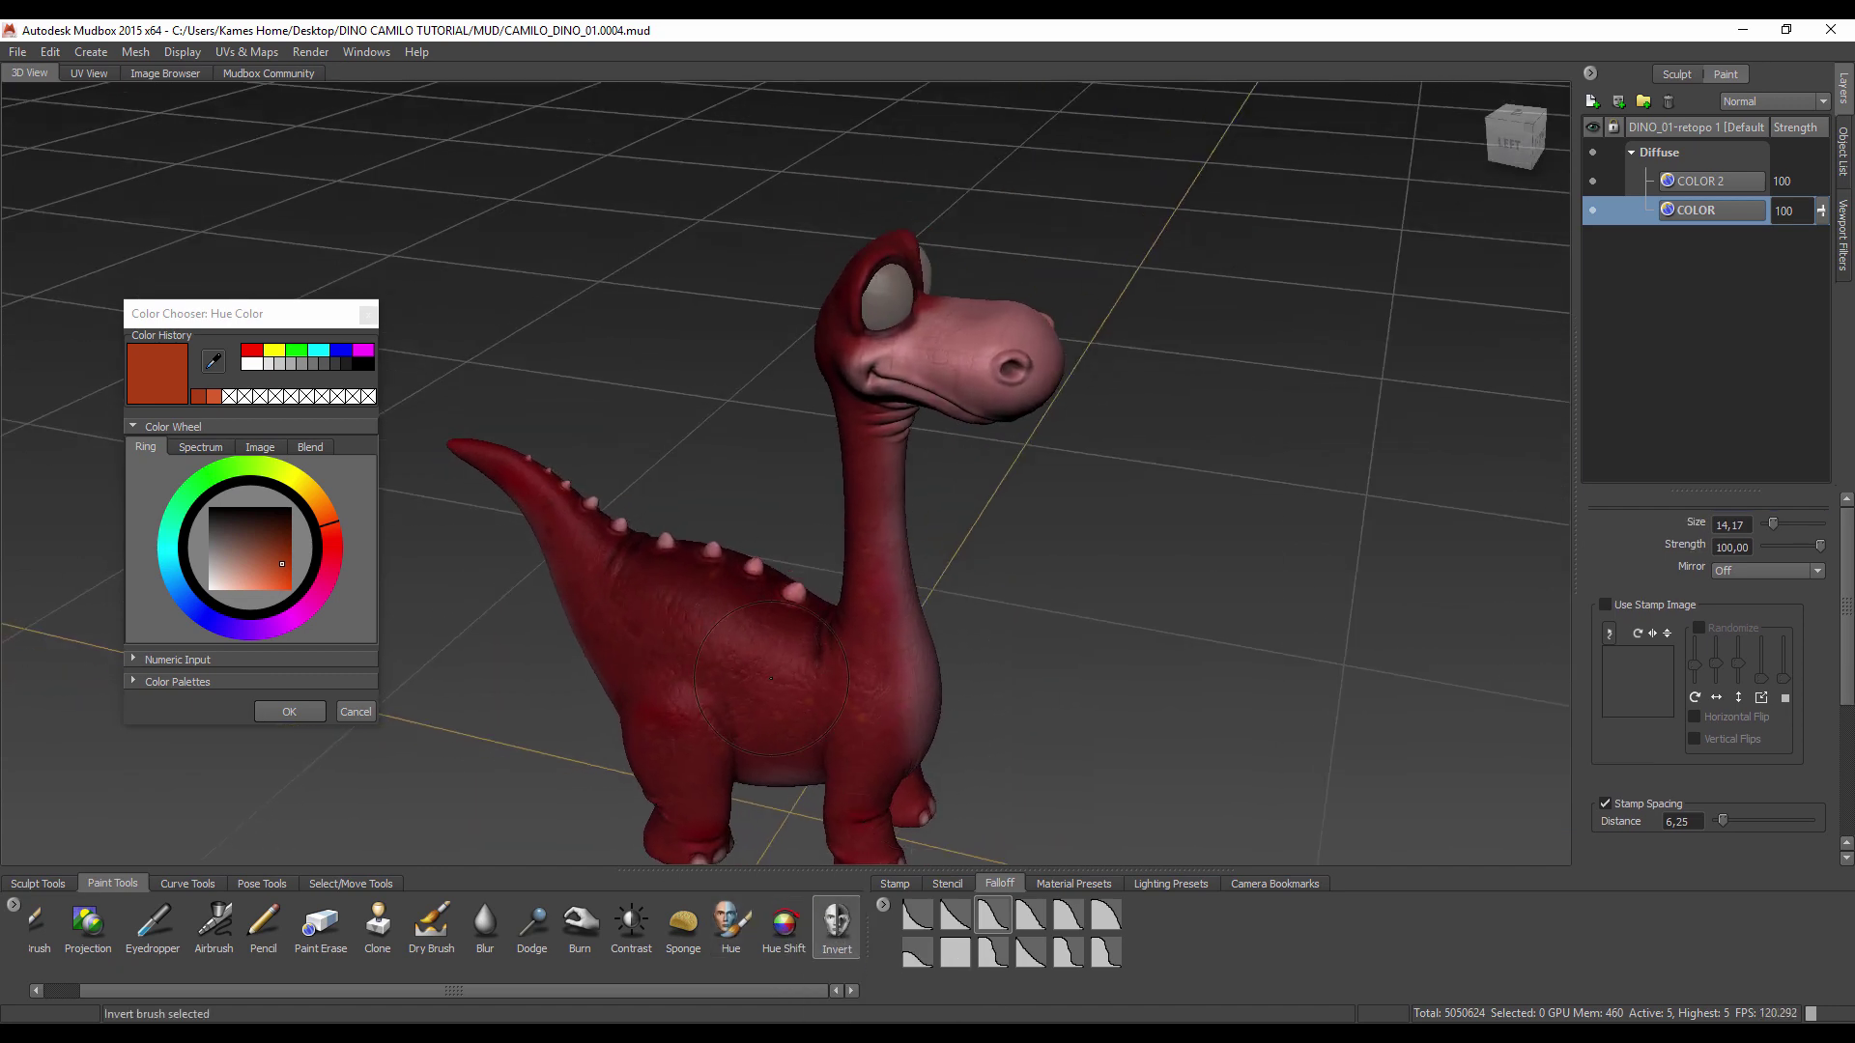
pyautogui.moveTo(744, 660); pyautogui.dragTo(858, 475)
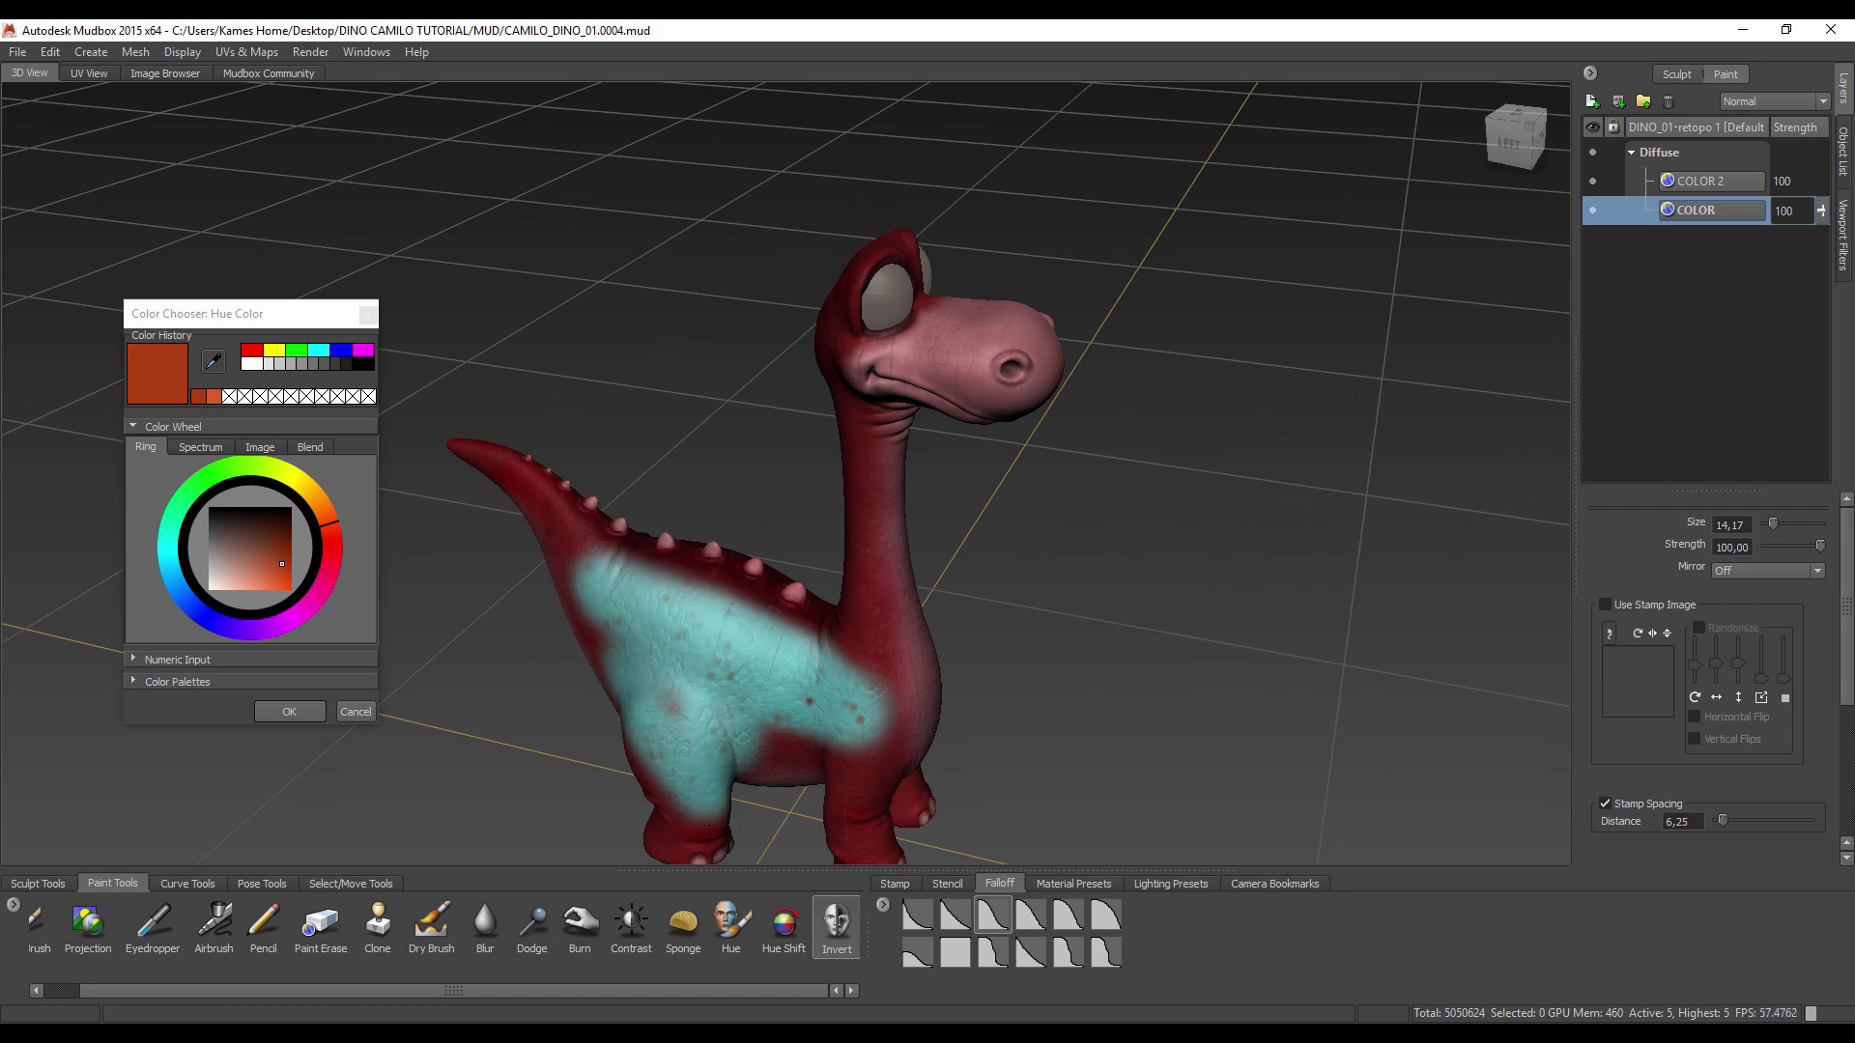
pyautogui.hotkey('ctrl', 'z')
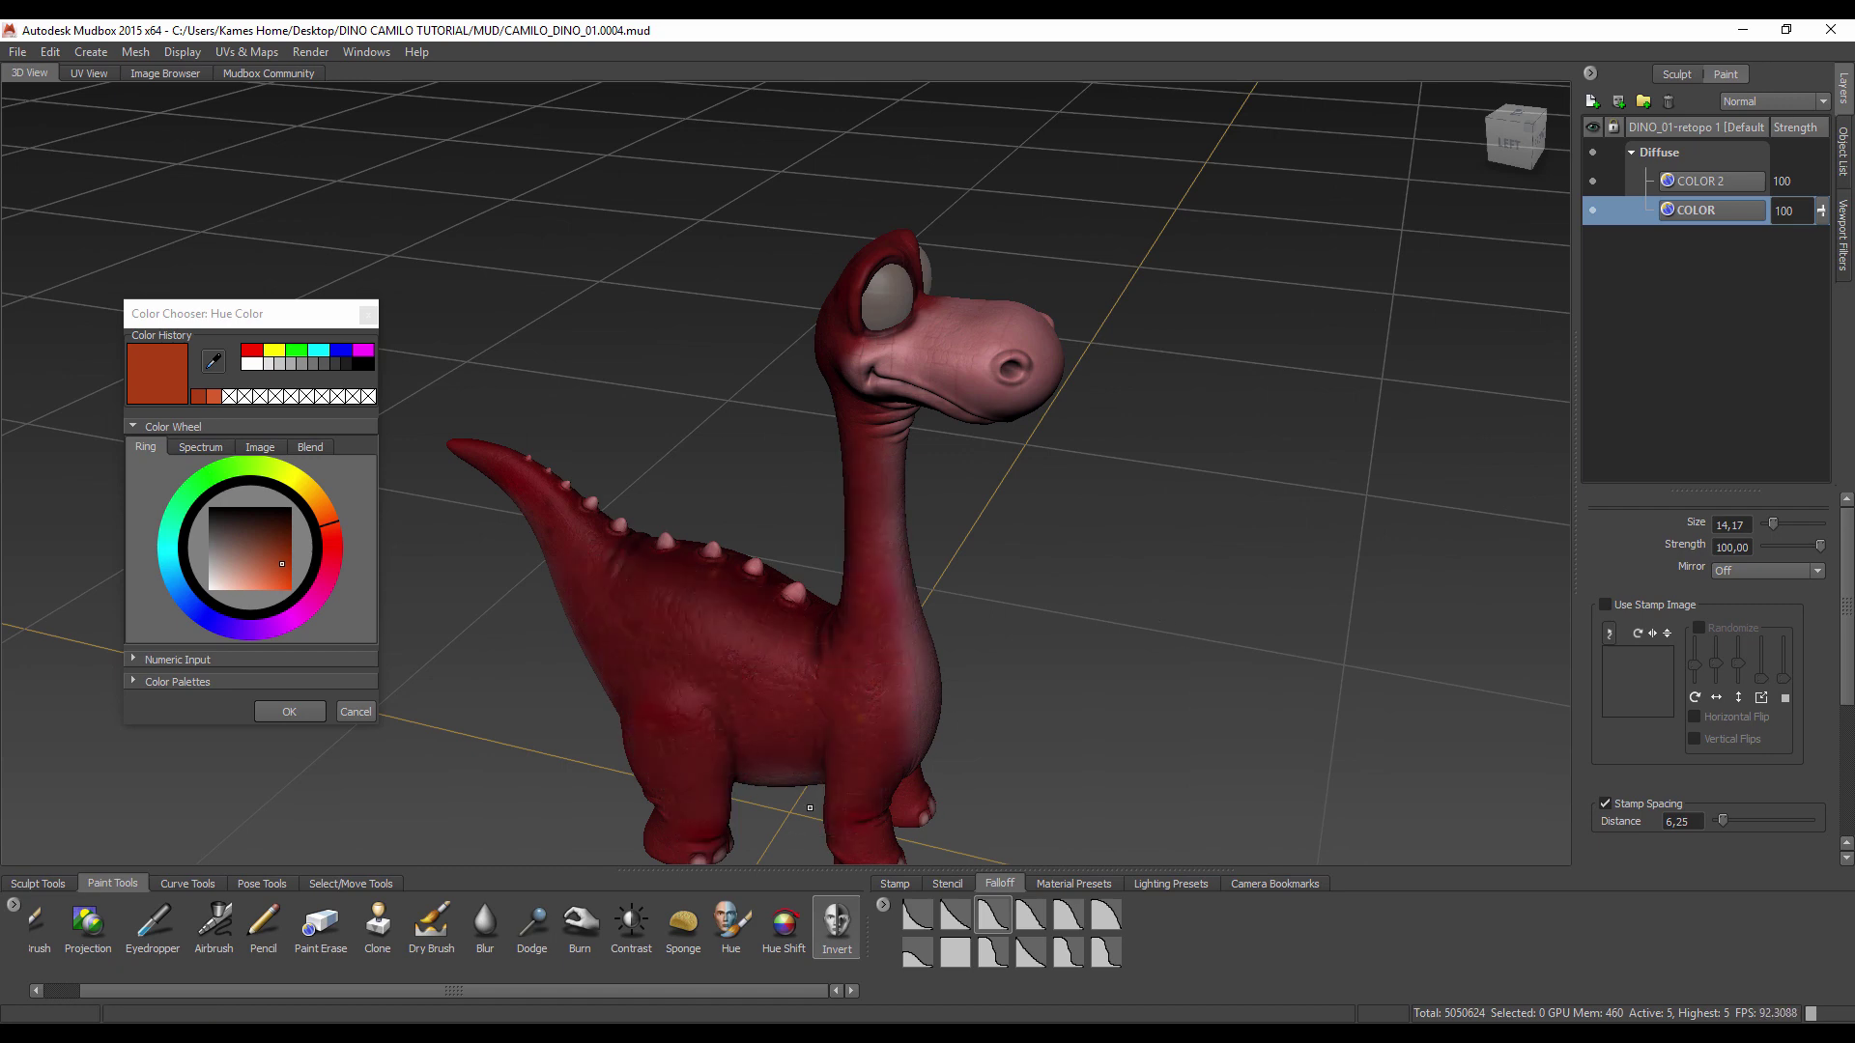
pyautogui.moveTo(797, 990); pyautogui.dragTo(723, 998)
pyautogui.keyDown('alt'); pyautogui.moveTo(1086, 601); pyautogui.dragTo(1140, 587); pyautogui.keyUp('alt')
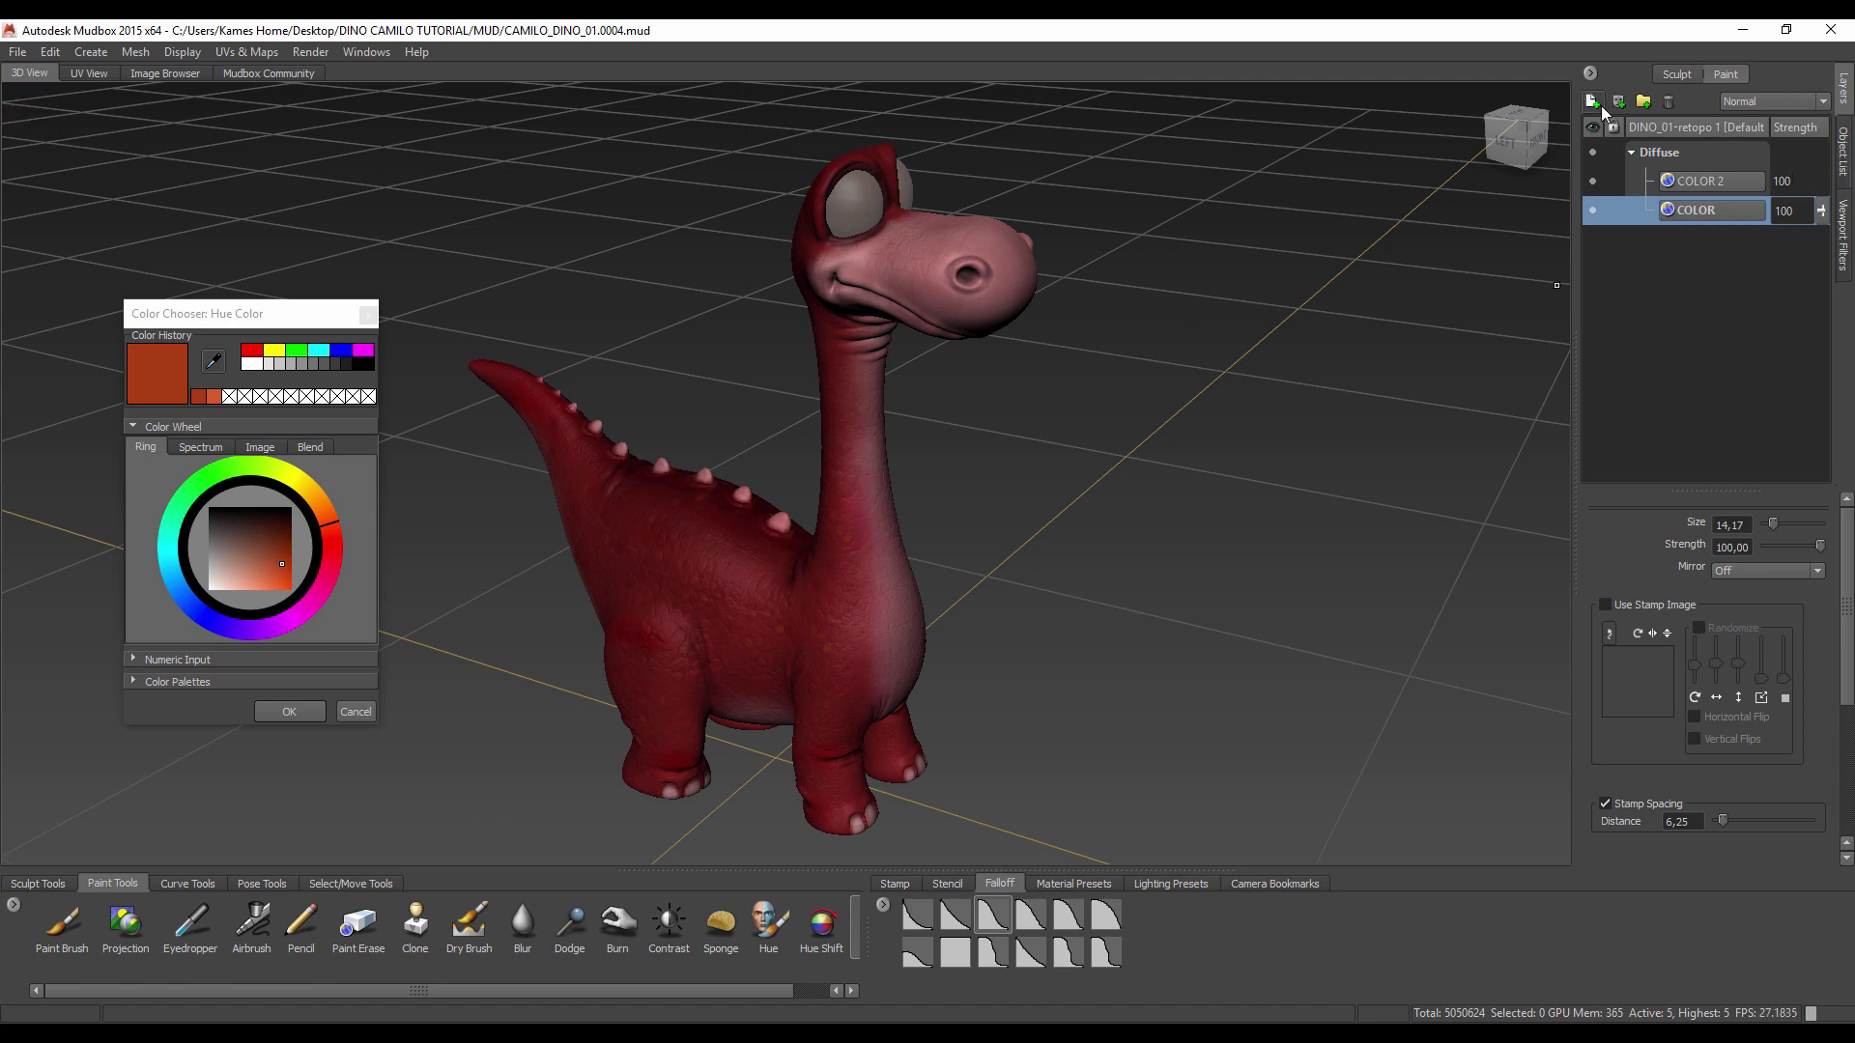
# Step: Lock DINO_01-retopo 1 and deselect OJOS in the Object List
pyautogui.click(1843, 155)
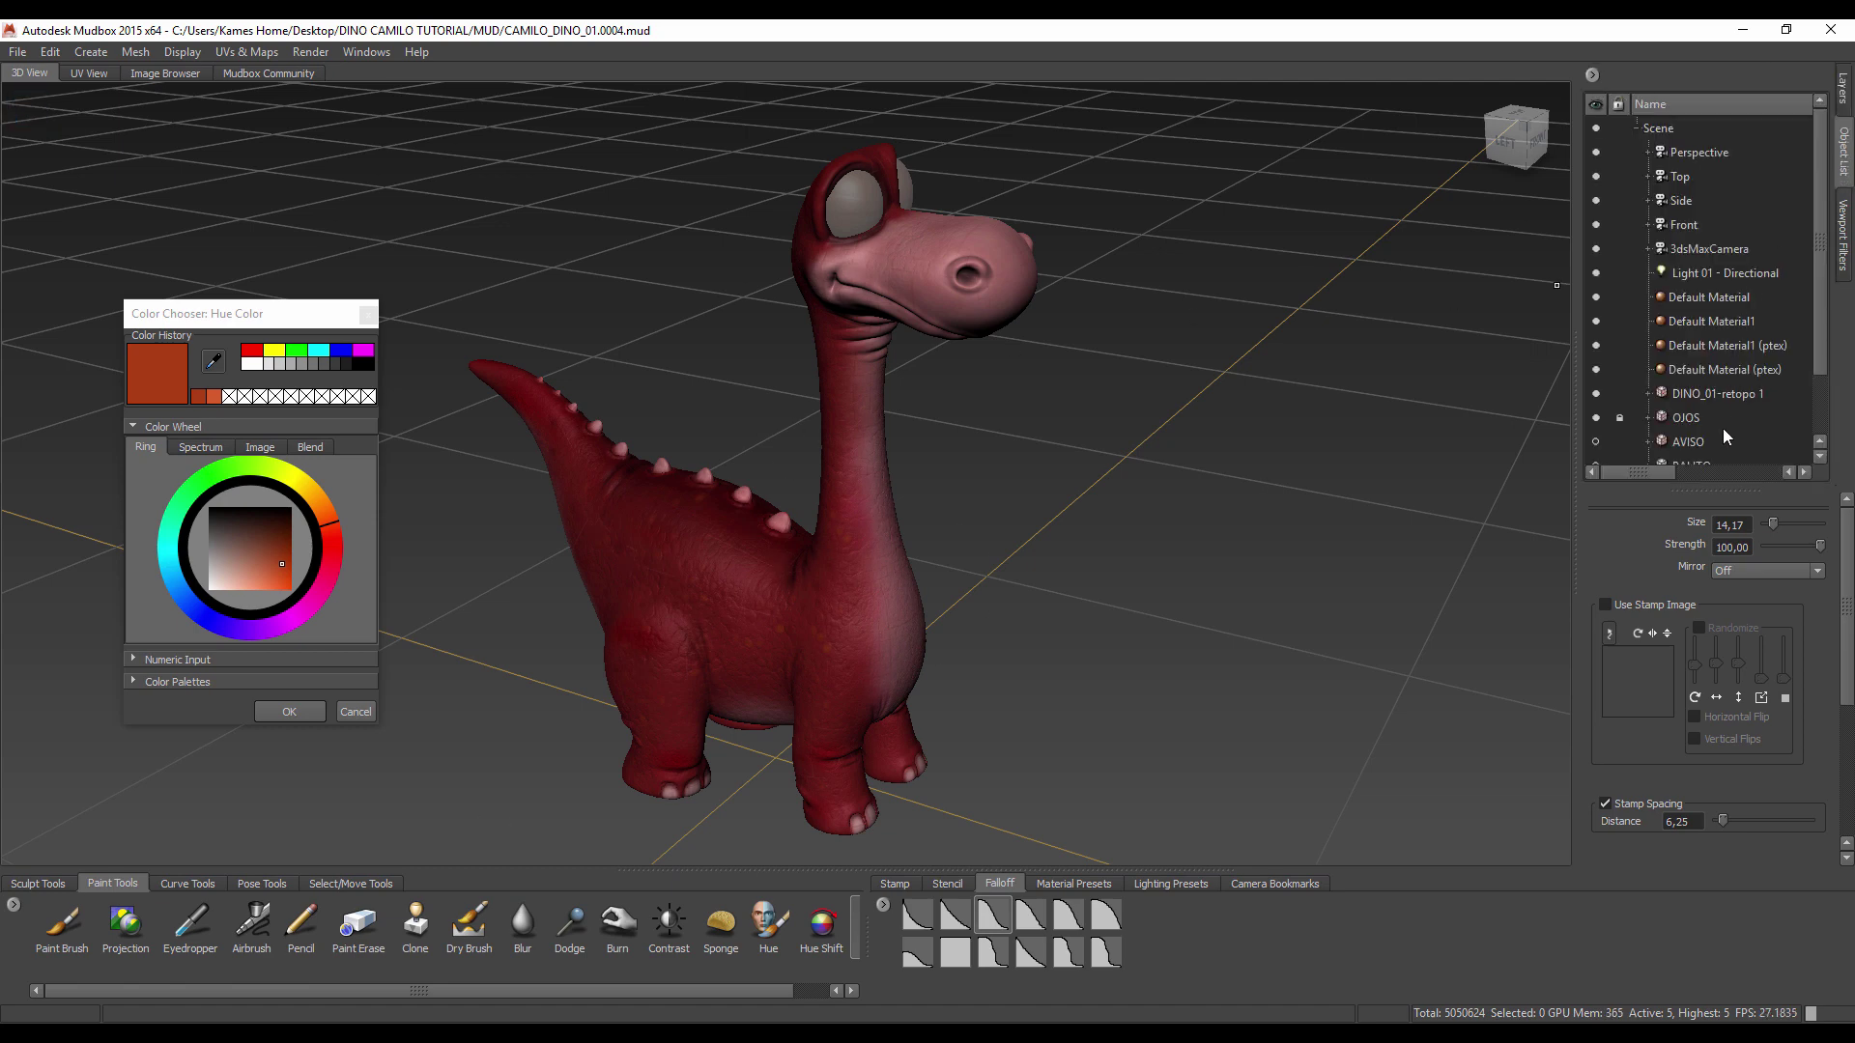
pyautogui.click(1625, 419)
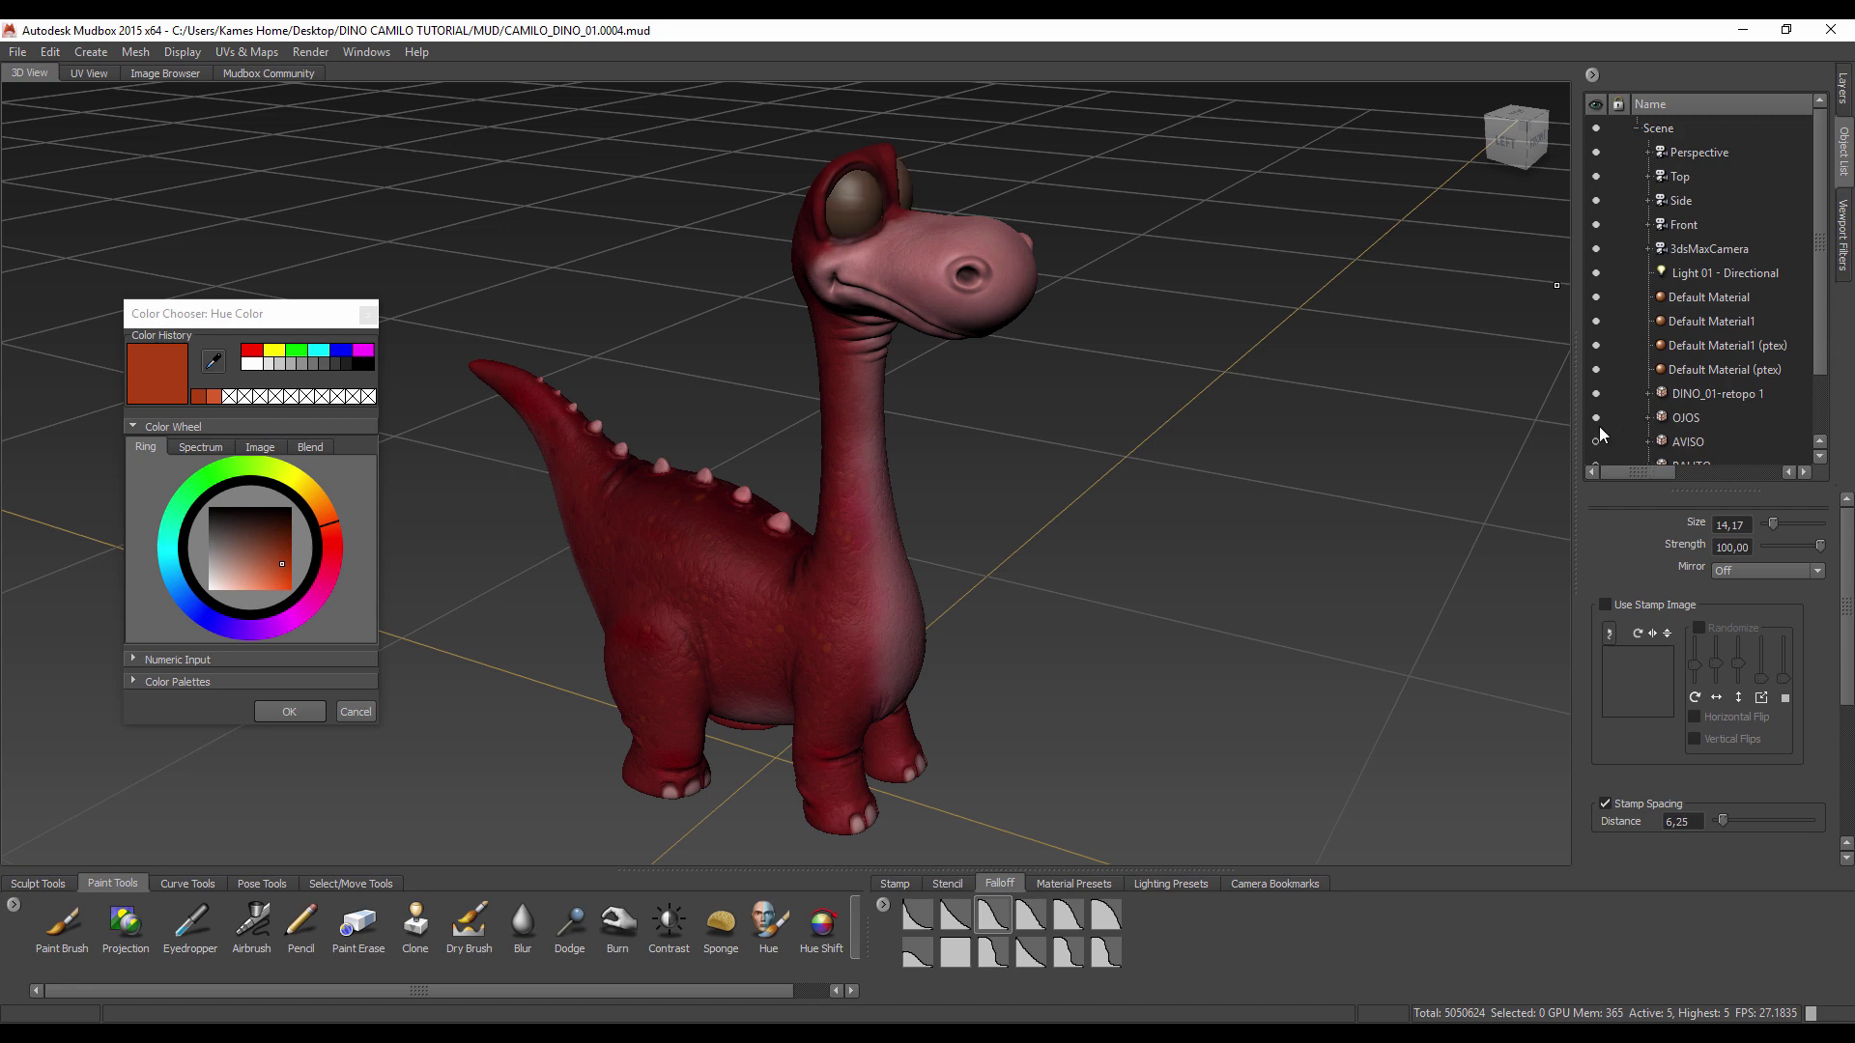
pyautogui.moveTo(1008, 364)
pyautogui.keyDown('alt'); pyautogui.mouseDown()
pyautogui.moveTo(1006, 662)
pyautogui.moveTo(1495, 451)
pyautogui.mouseUp(); pyautogui.keyUp('alt')
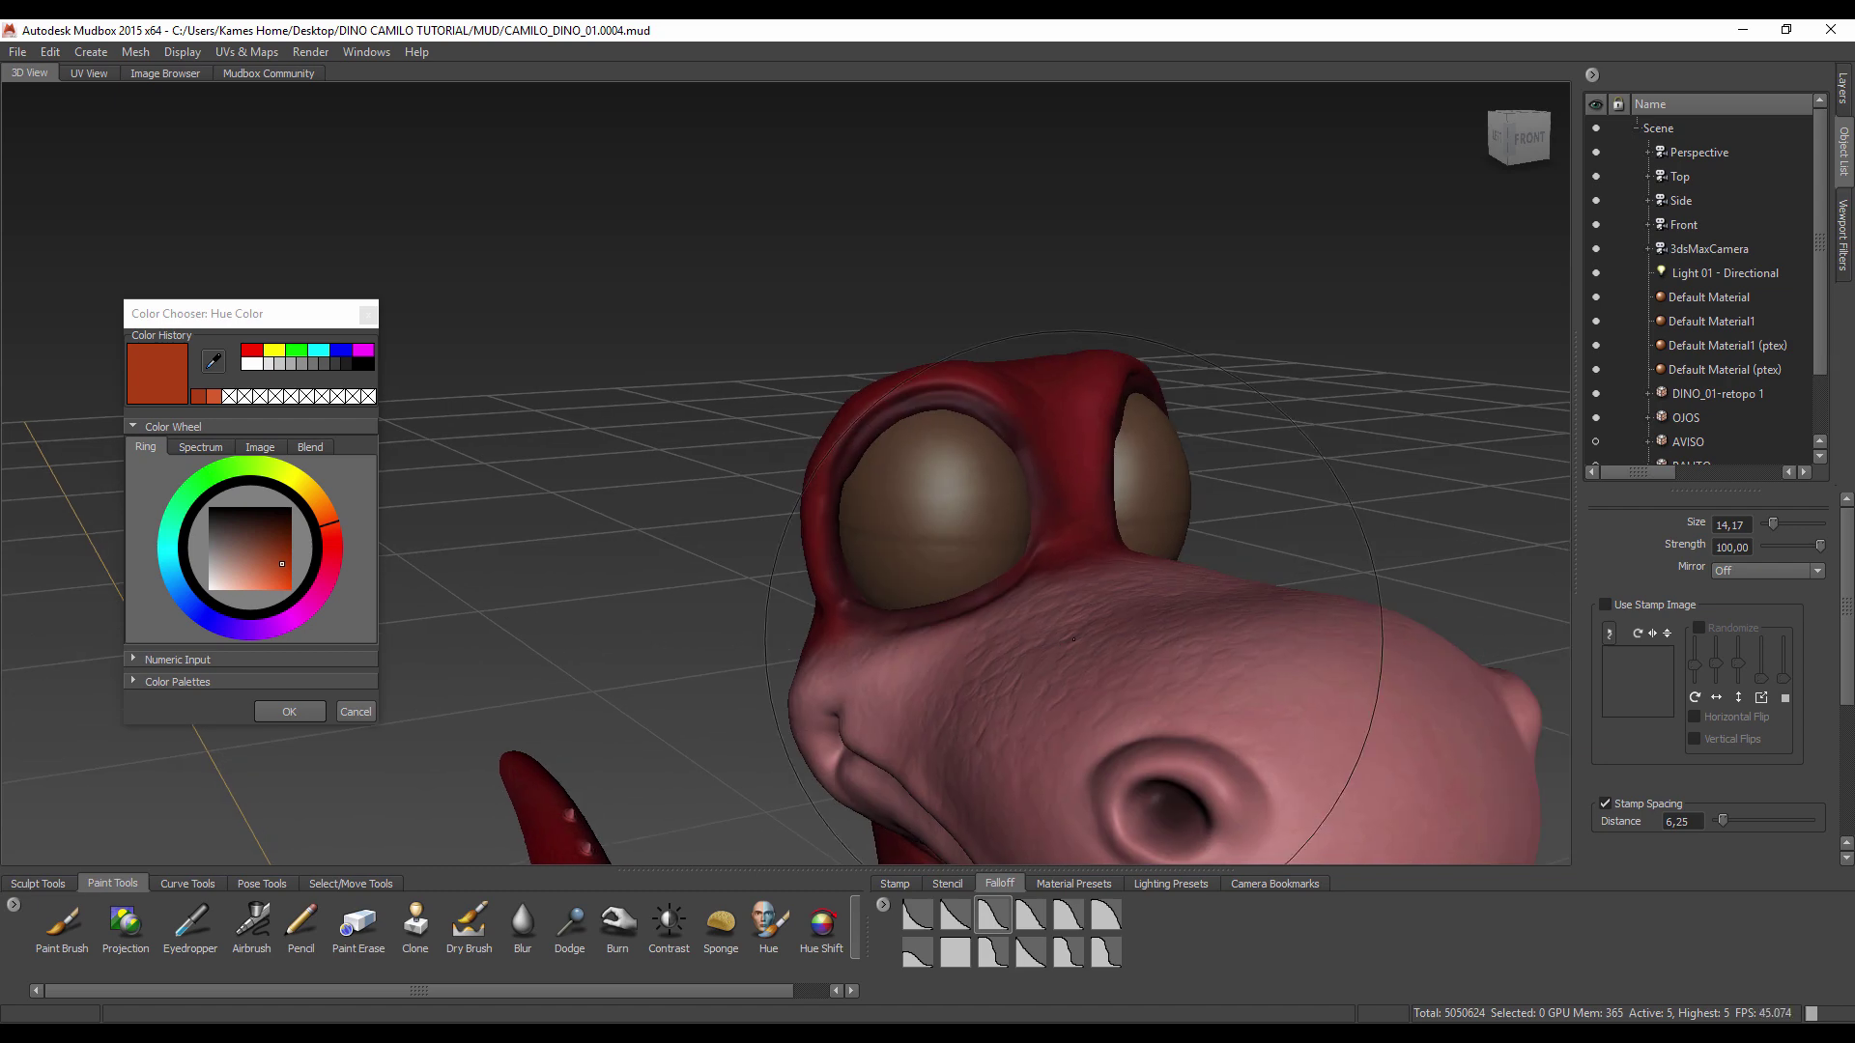
pyautogui.click(1686, 421)
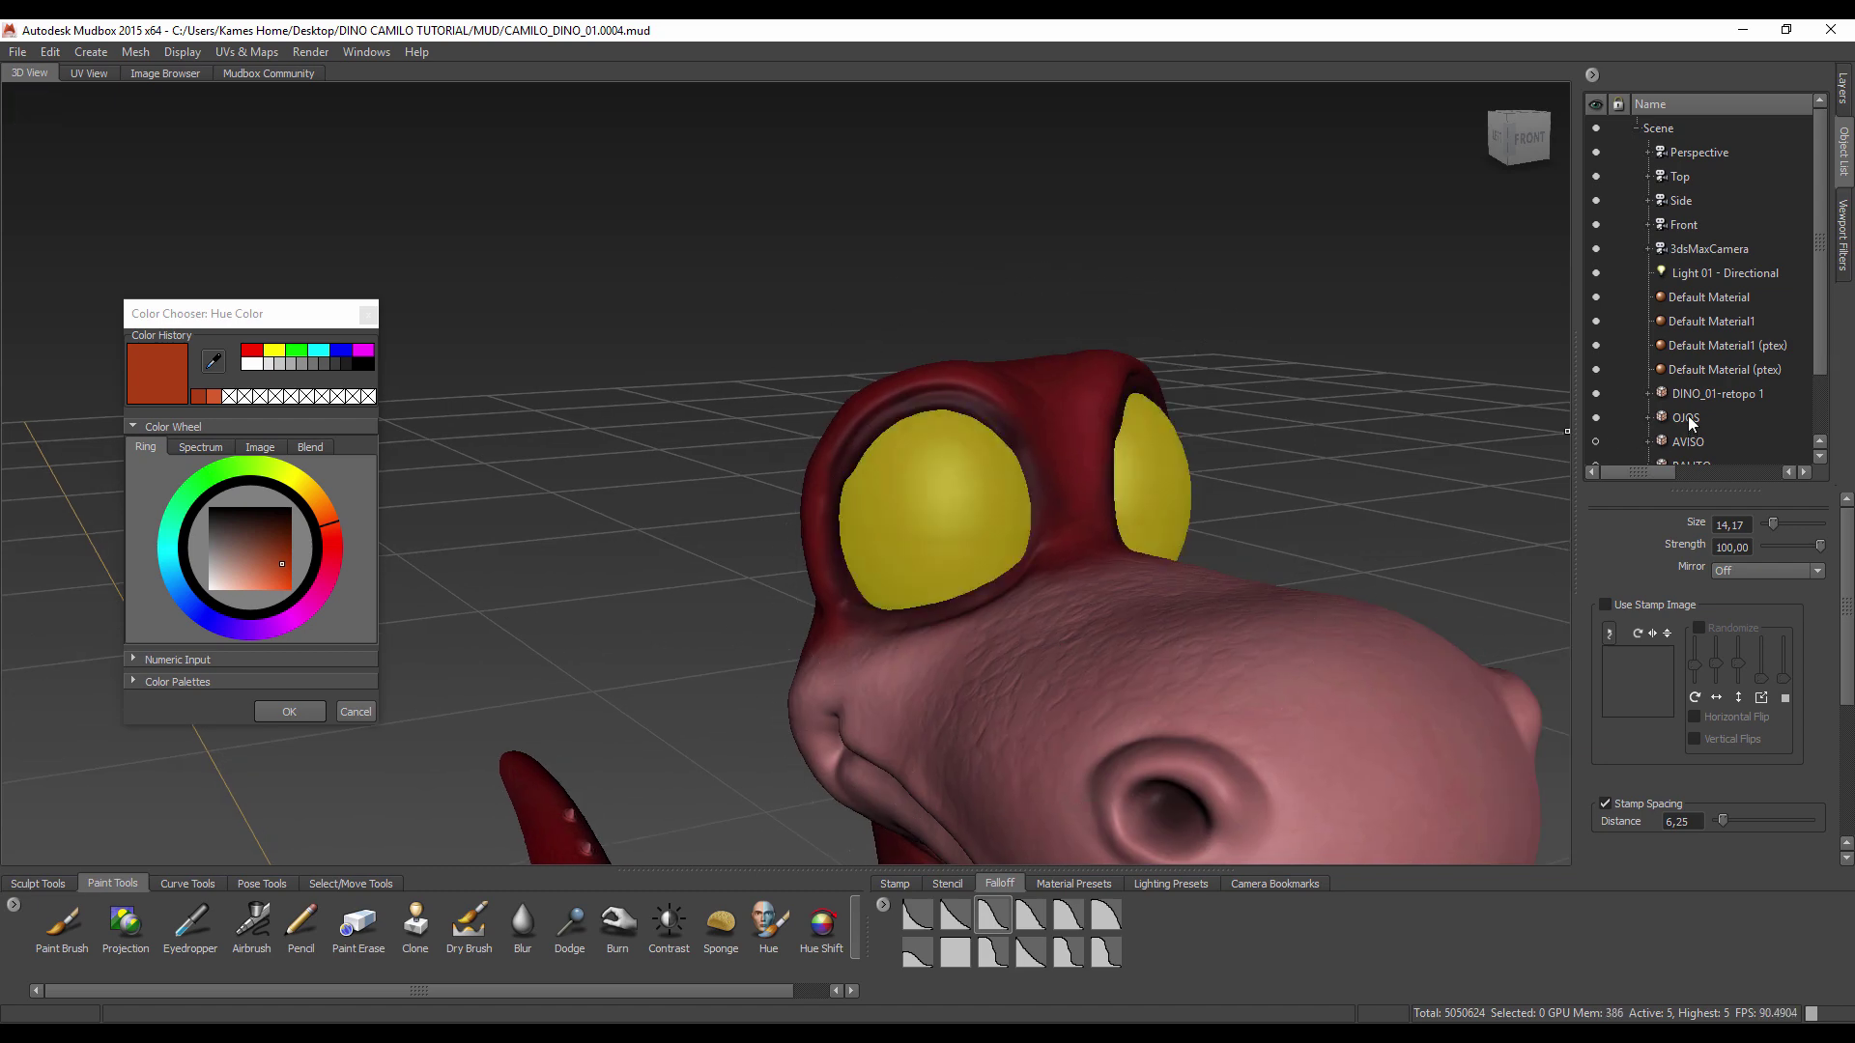
pyautogui.click(1608, 393)
pyautogui.keyDown('alt'); pyautogui.moveTo(1190, 502); pyautogui.dragTo(1190, 574); pyautogui.keyUp('alt')
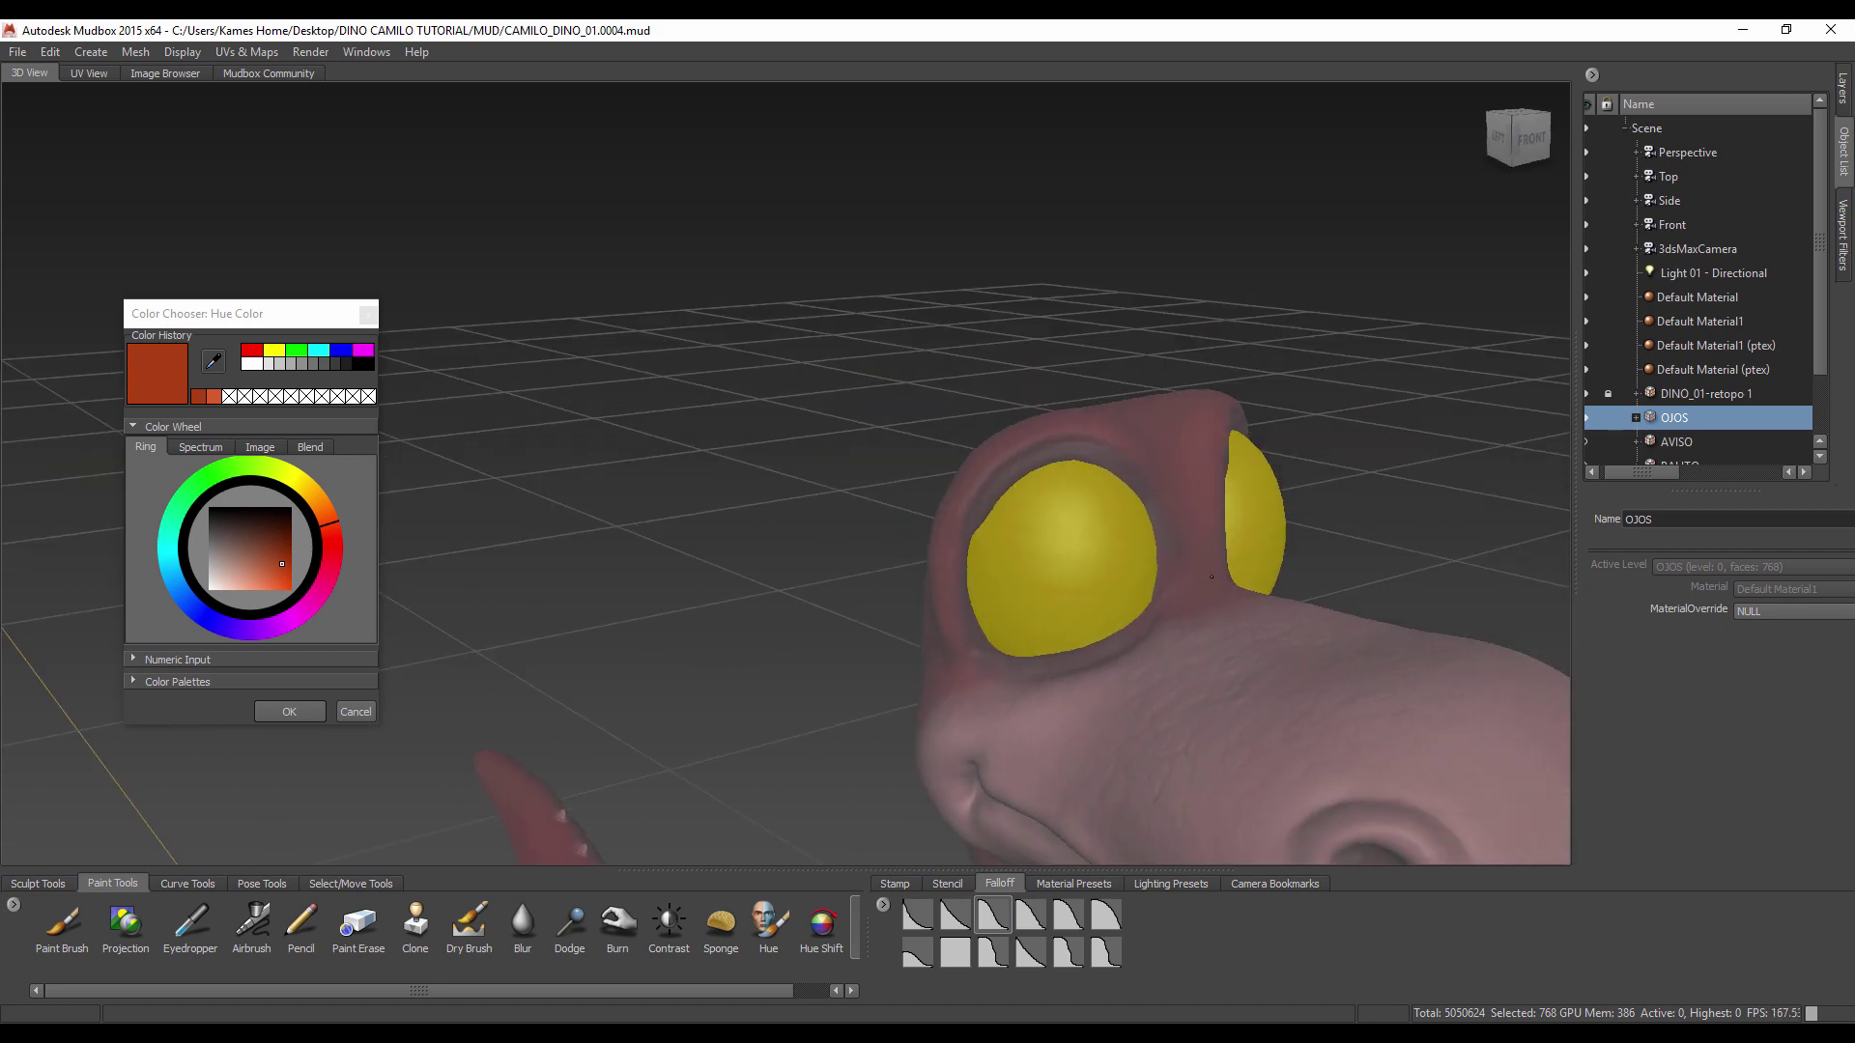
pyautogui.click(1100, 607)
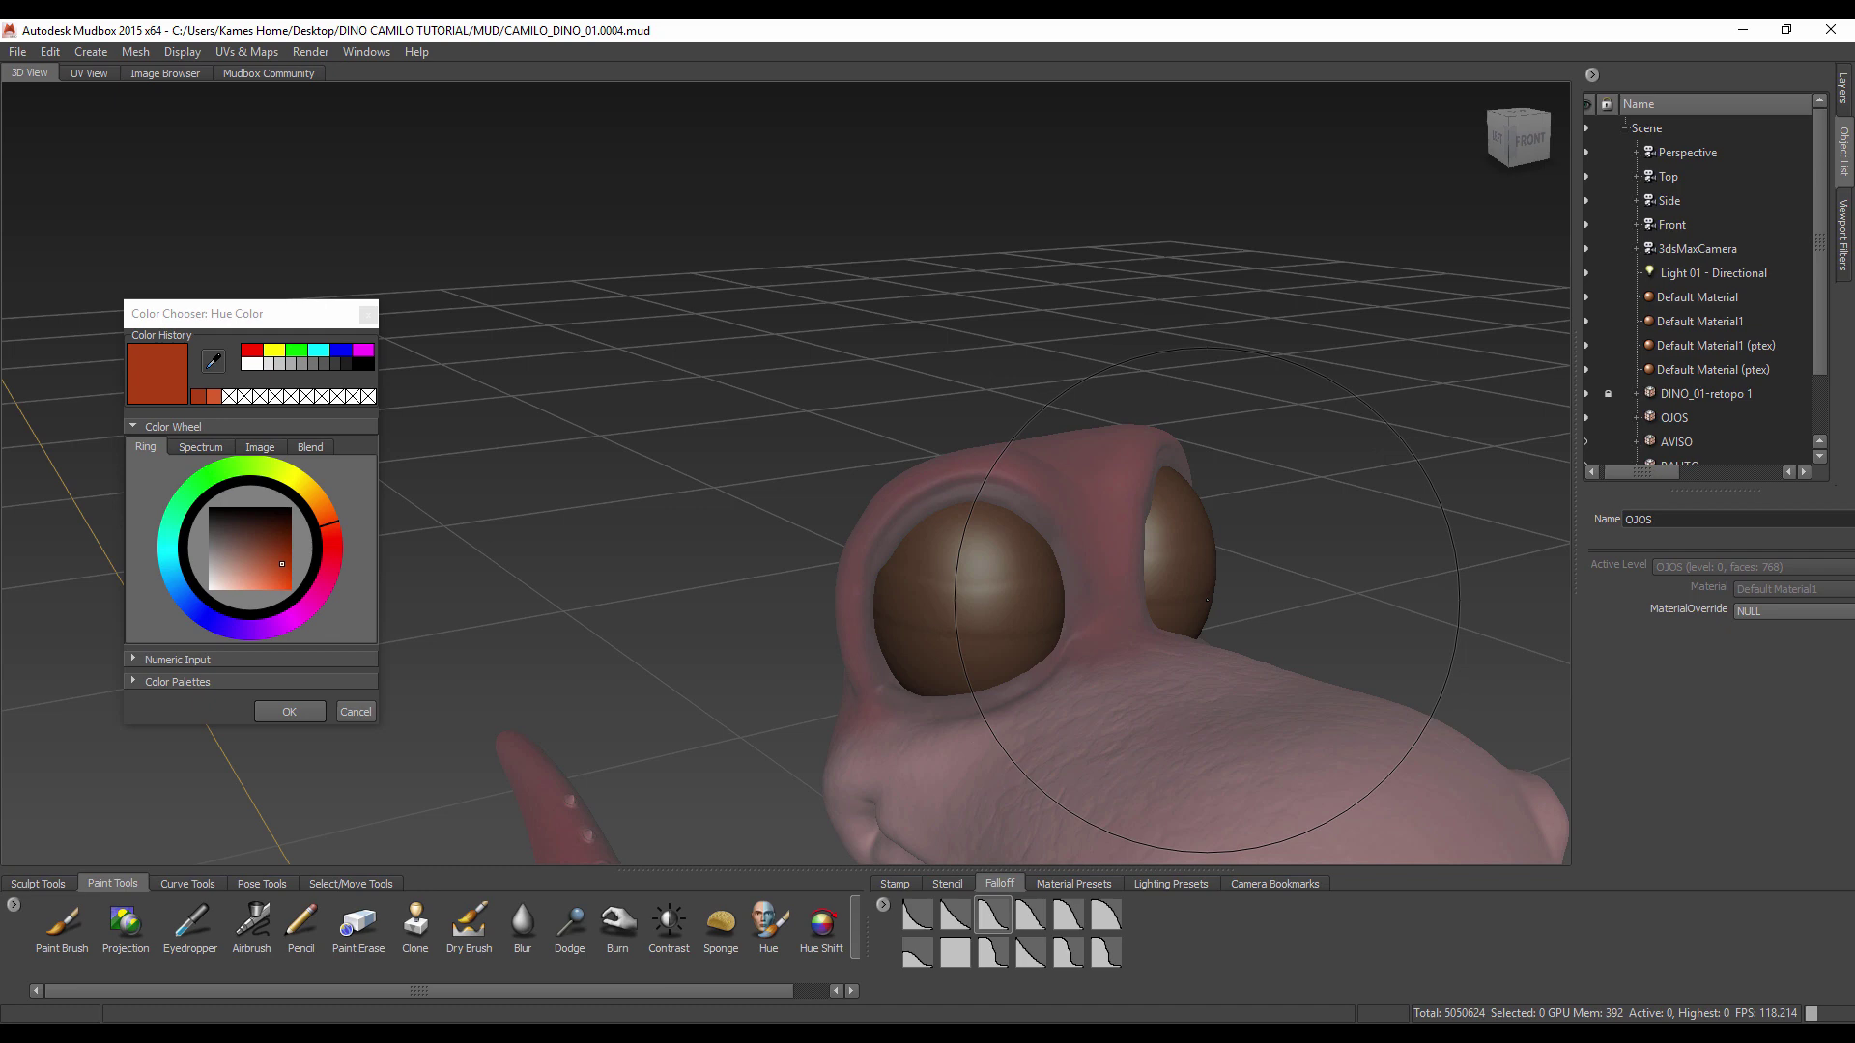
# Step: Show the wireframe, turn on X mirroring, pick the Blur brush, and hide the dinosaur body
pyautogui.press('w')
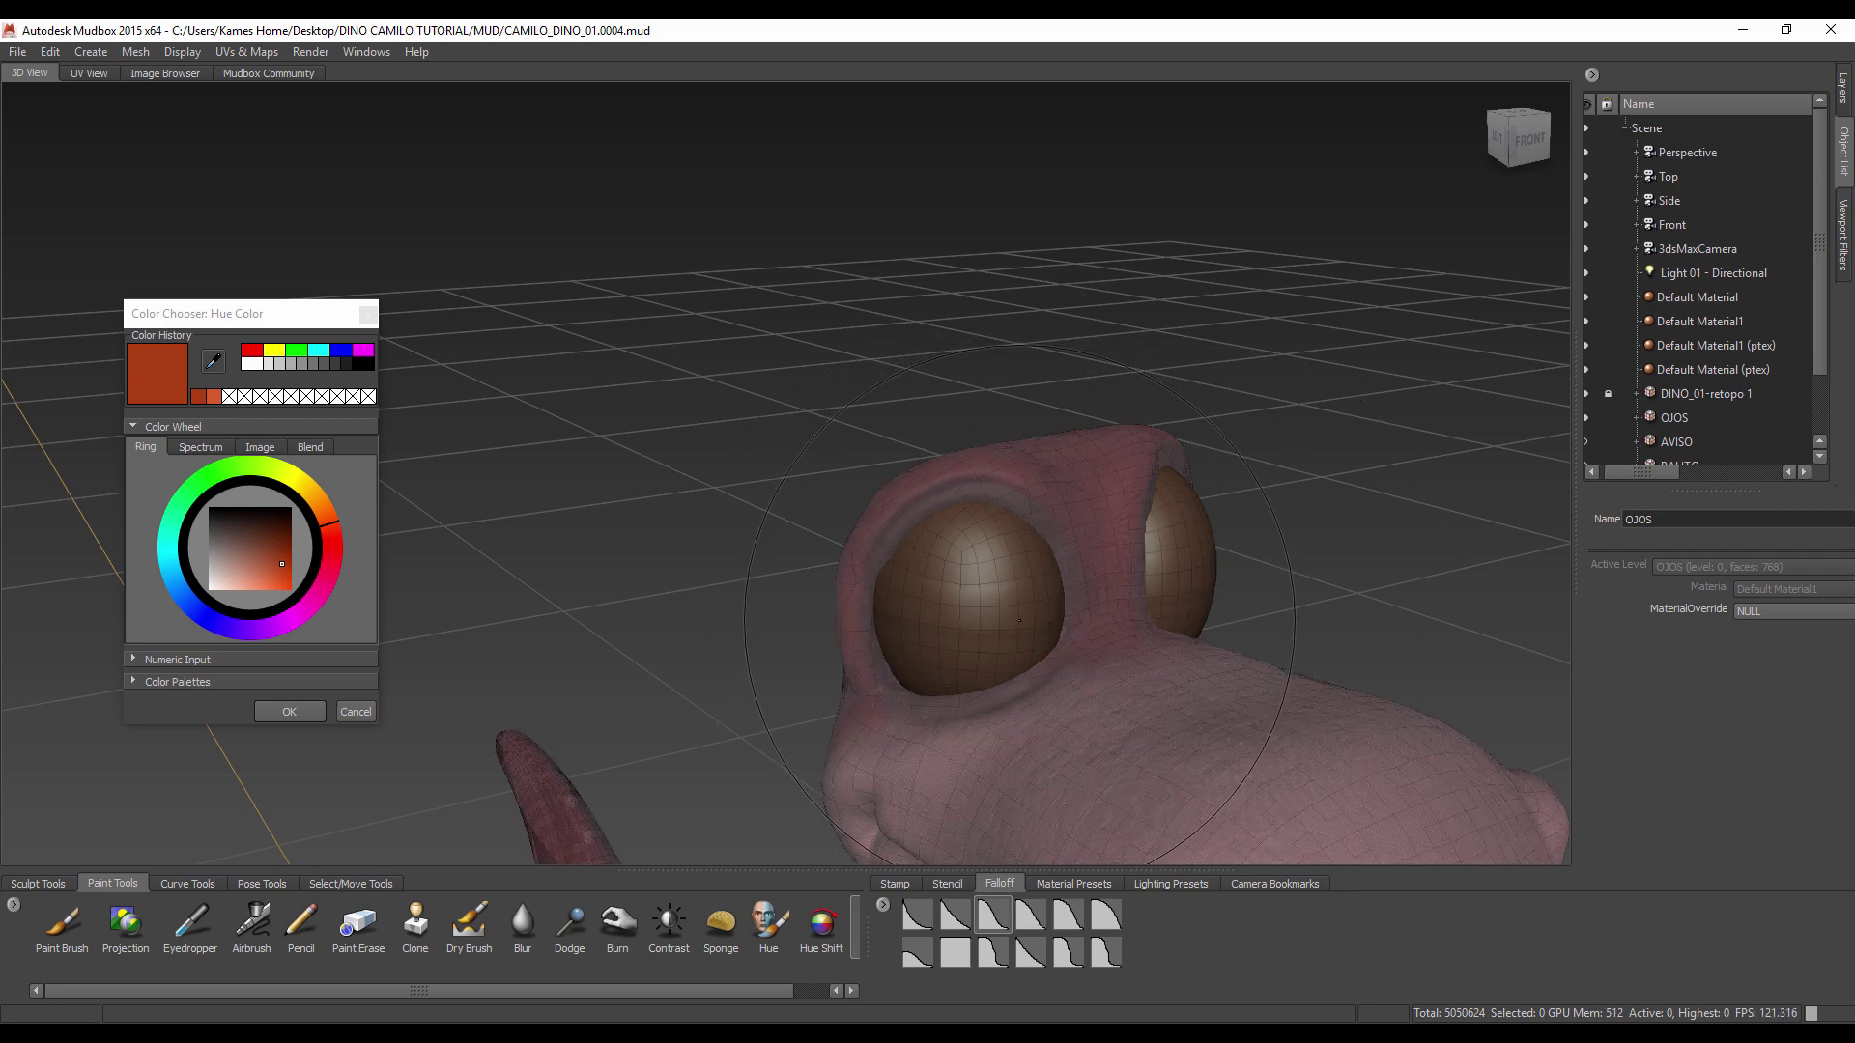
pyautogui.press('x')
pyautogui.press('9')
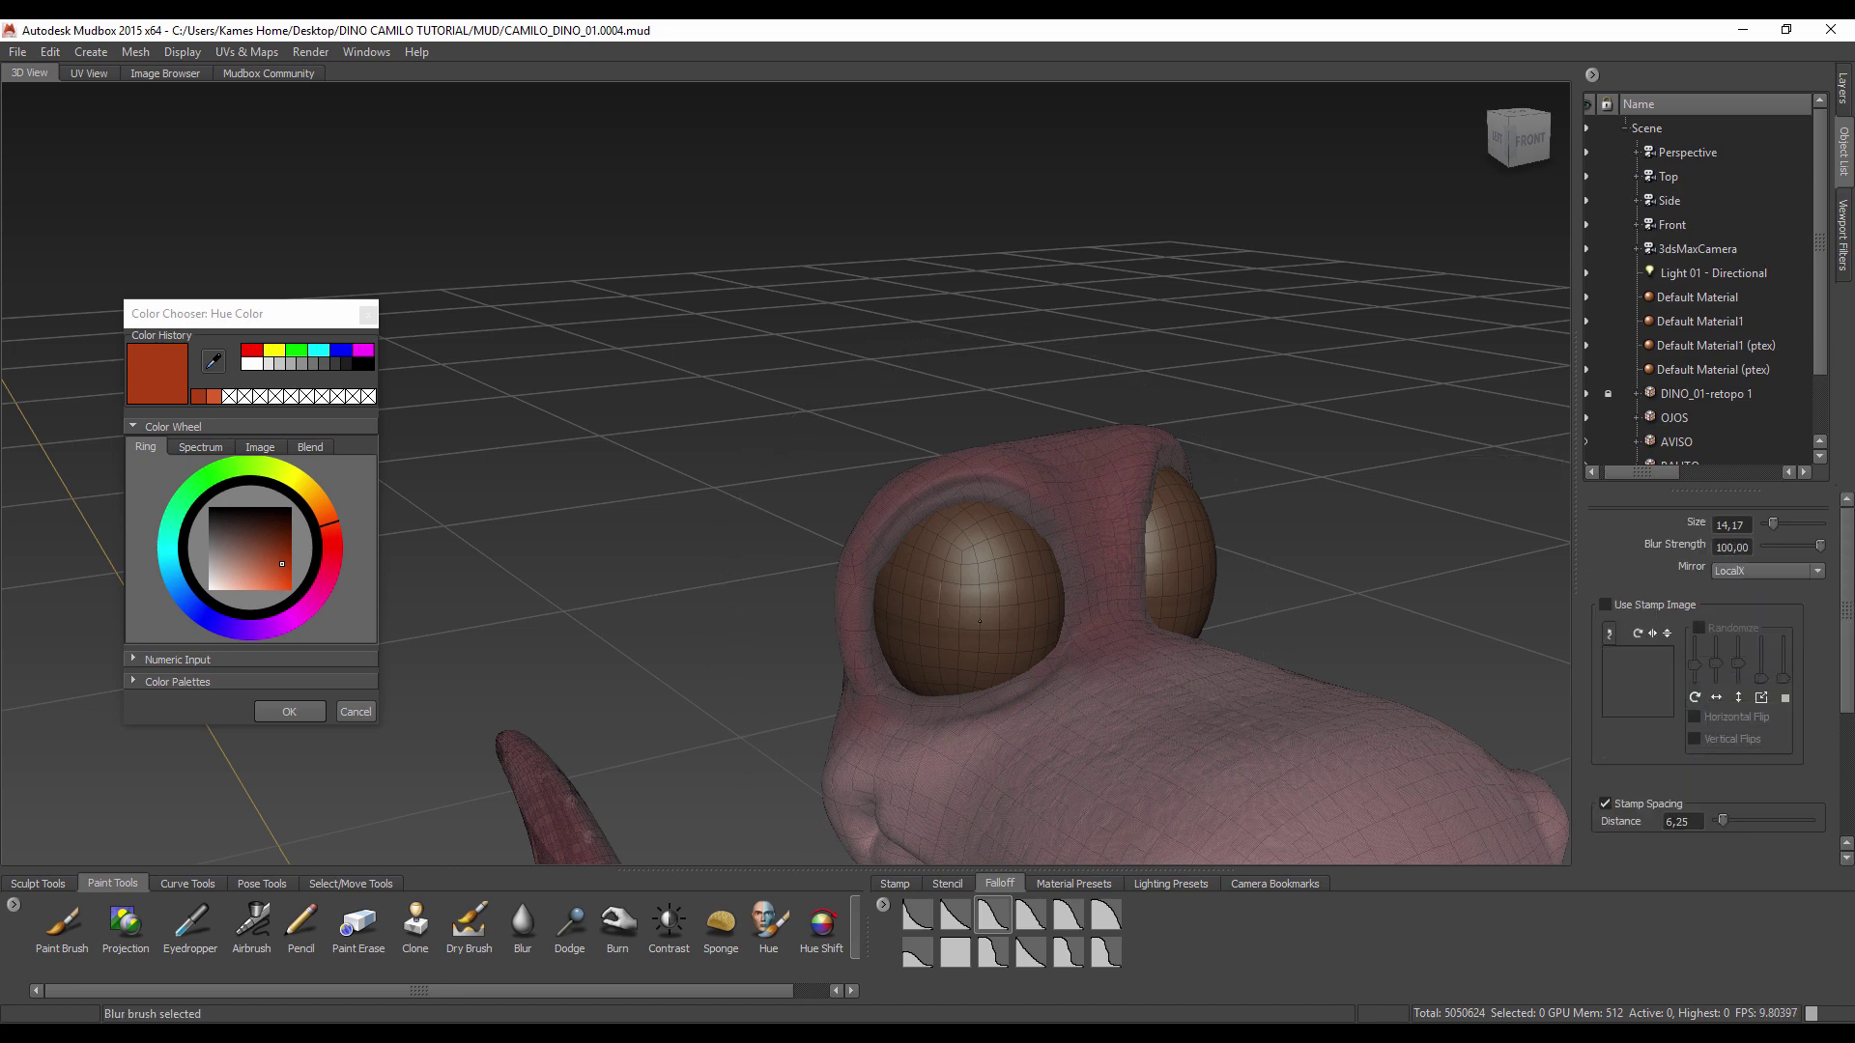
pyautogui.press('ctrl')
pyautogui.hscroll(-1, 1644, 467)
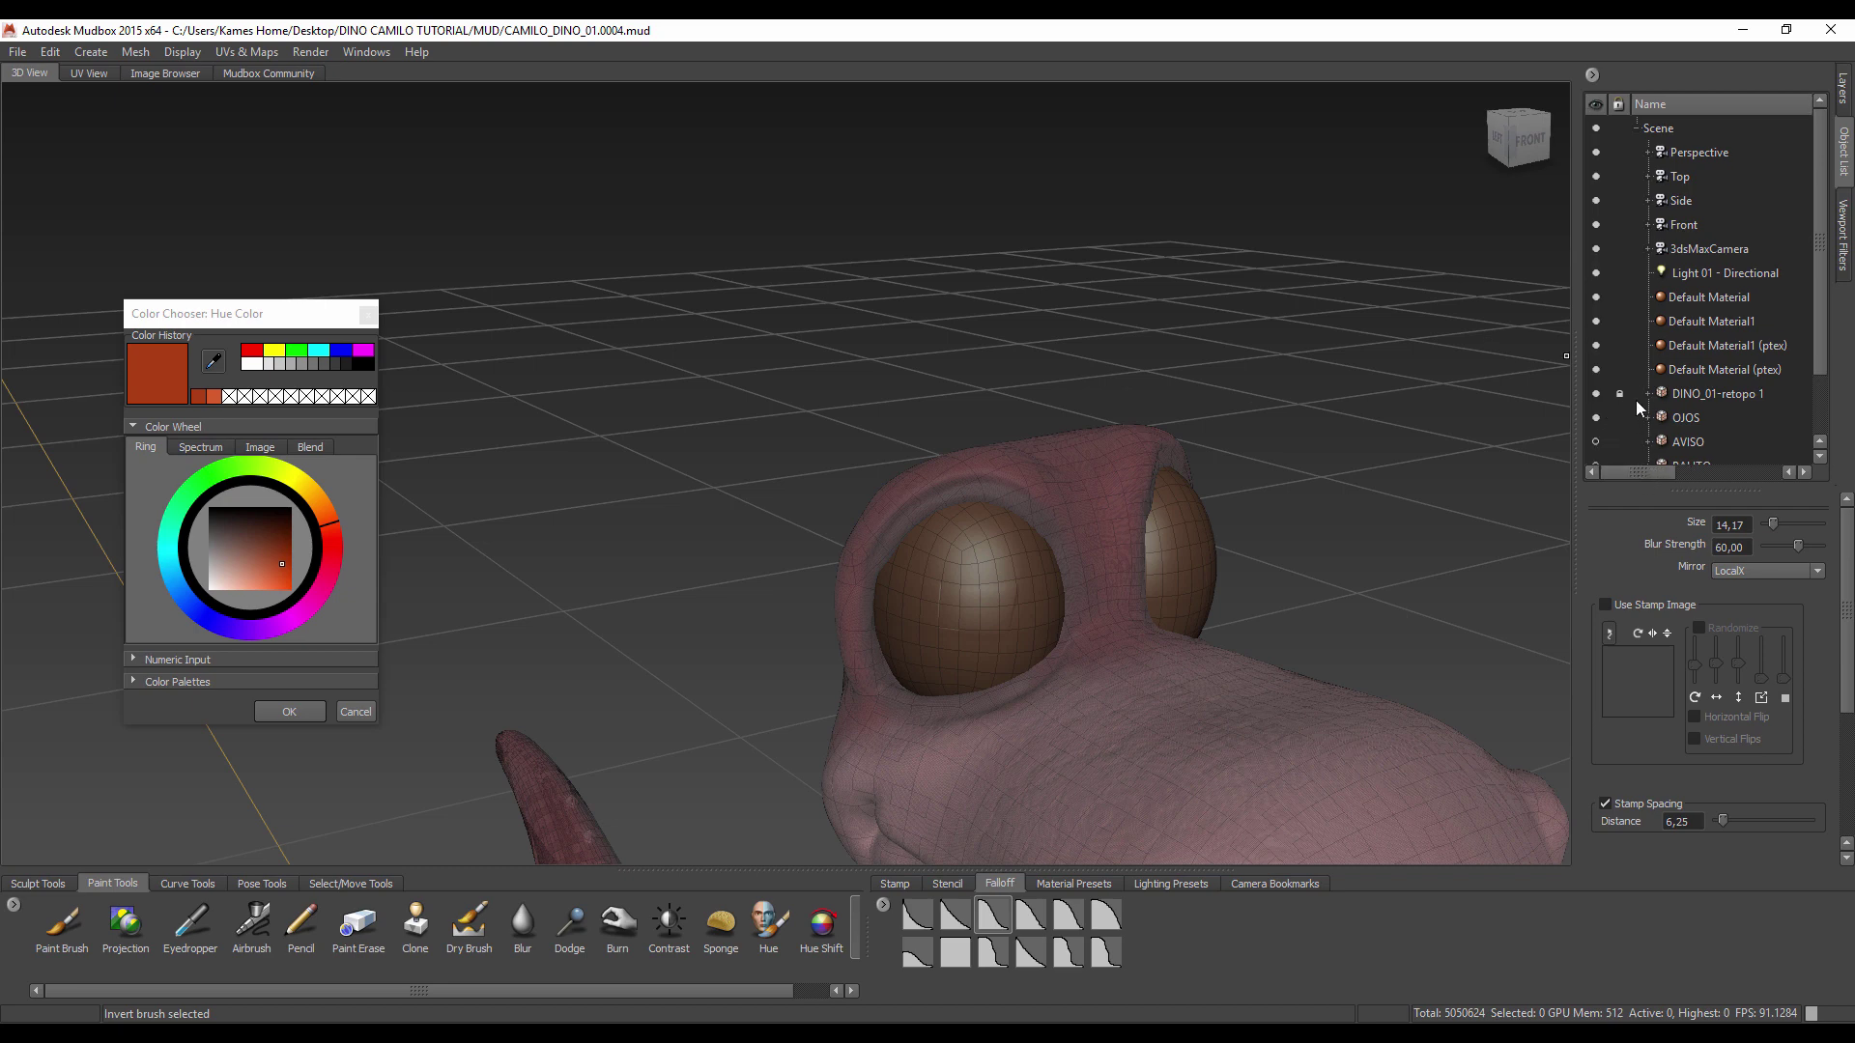
pyautogui.click(1596, 394)
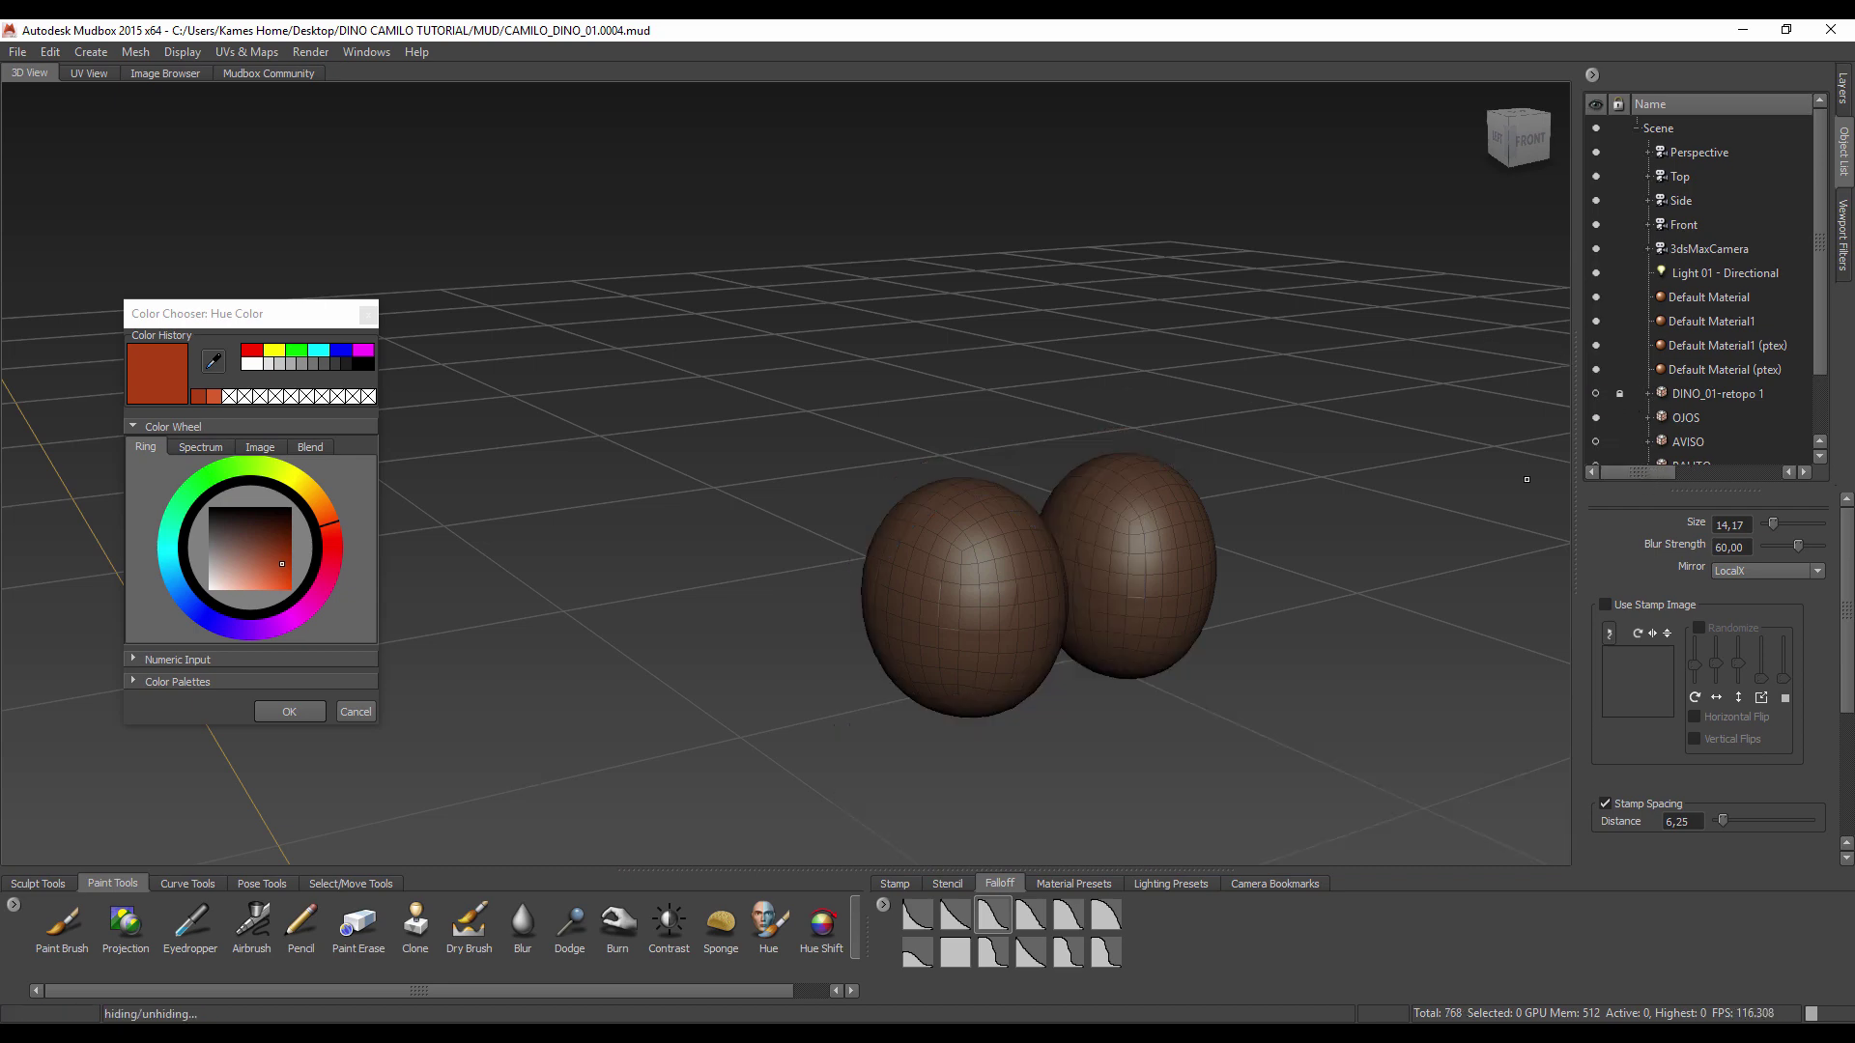
# Step: Zoom in on the eyeballs and assign a new Mudbox Material to OJOS
pyautogui.press('shift')
pyautogui.keyDown('alt'); pyautogui.moveTo(983, 582); pyautogui.dragTo(676, 590, button='middle'); pyautogui.keyUp('alt')
pyautogui.scroll(5, 832, 643)
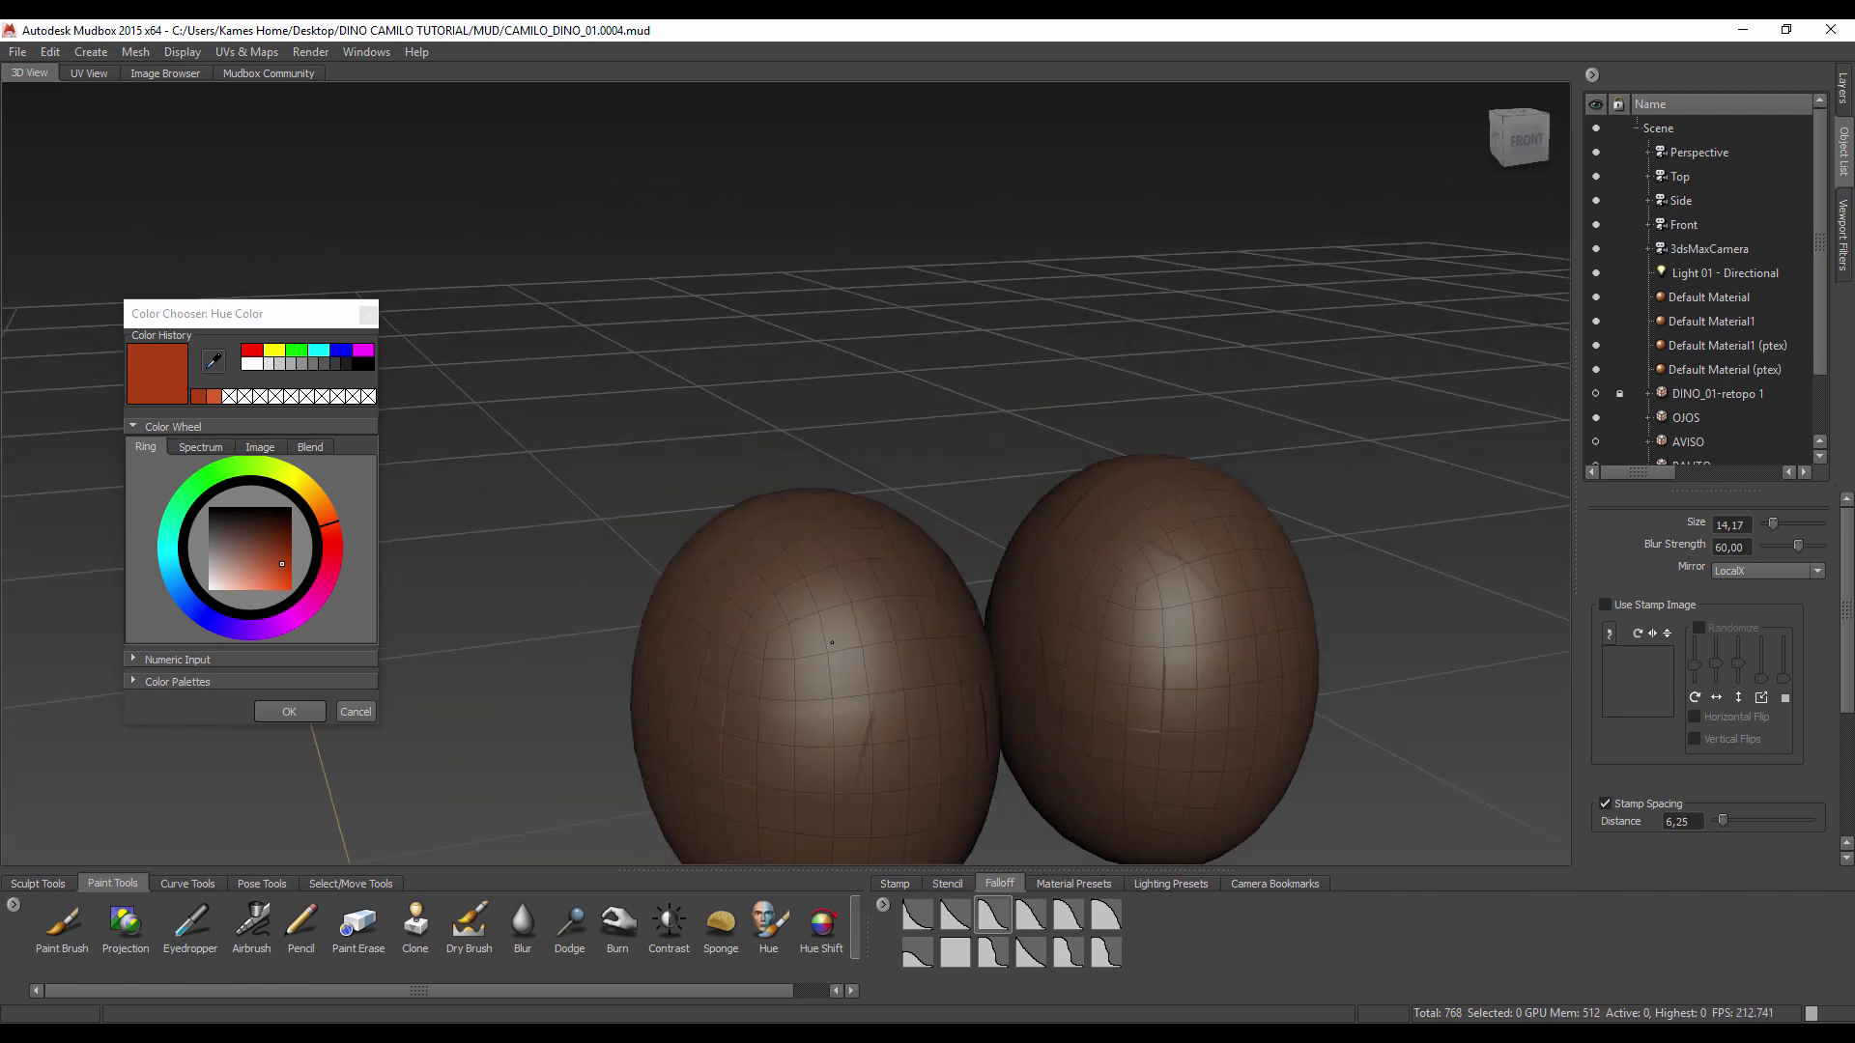
pyautogui.keyDown('alt'); pyautogui.moveTo(832, 642); pyautogui.dragTo(960, 713); pyautogui.keyUp('alt')
pyautogui.press('shift')
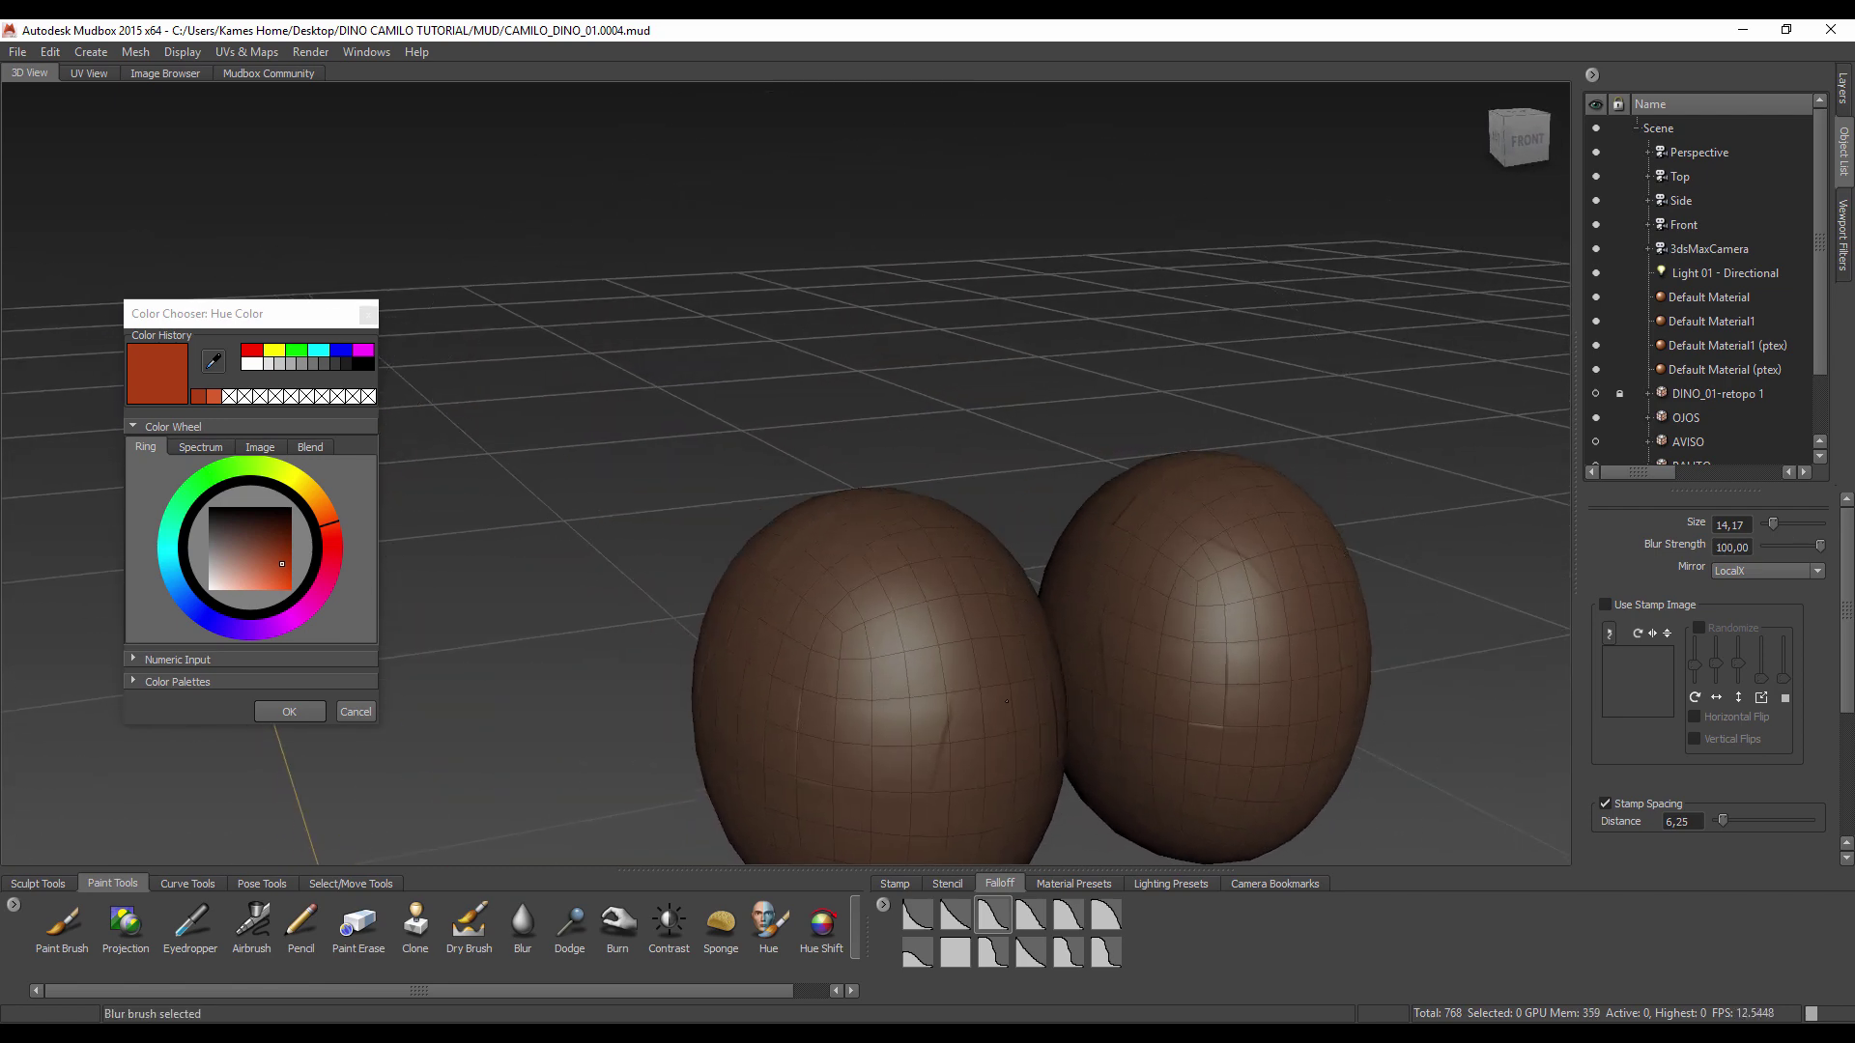
pyautogui.keyDown('alt'); pyautogui.moveTo(1006, 700); pyautogui.dragTo(970, 576); pyautogui.keyUp('alt')
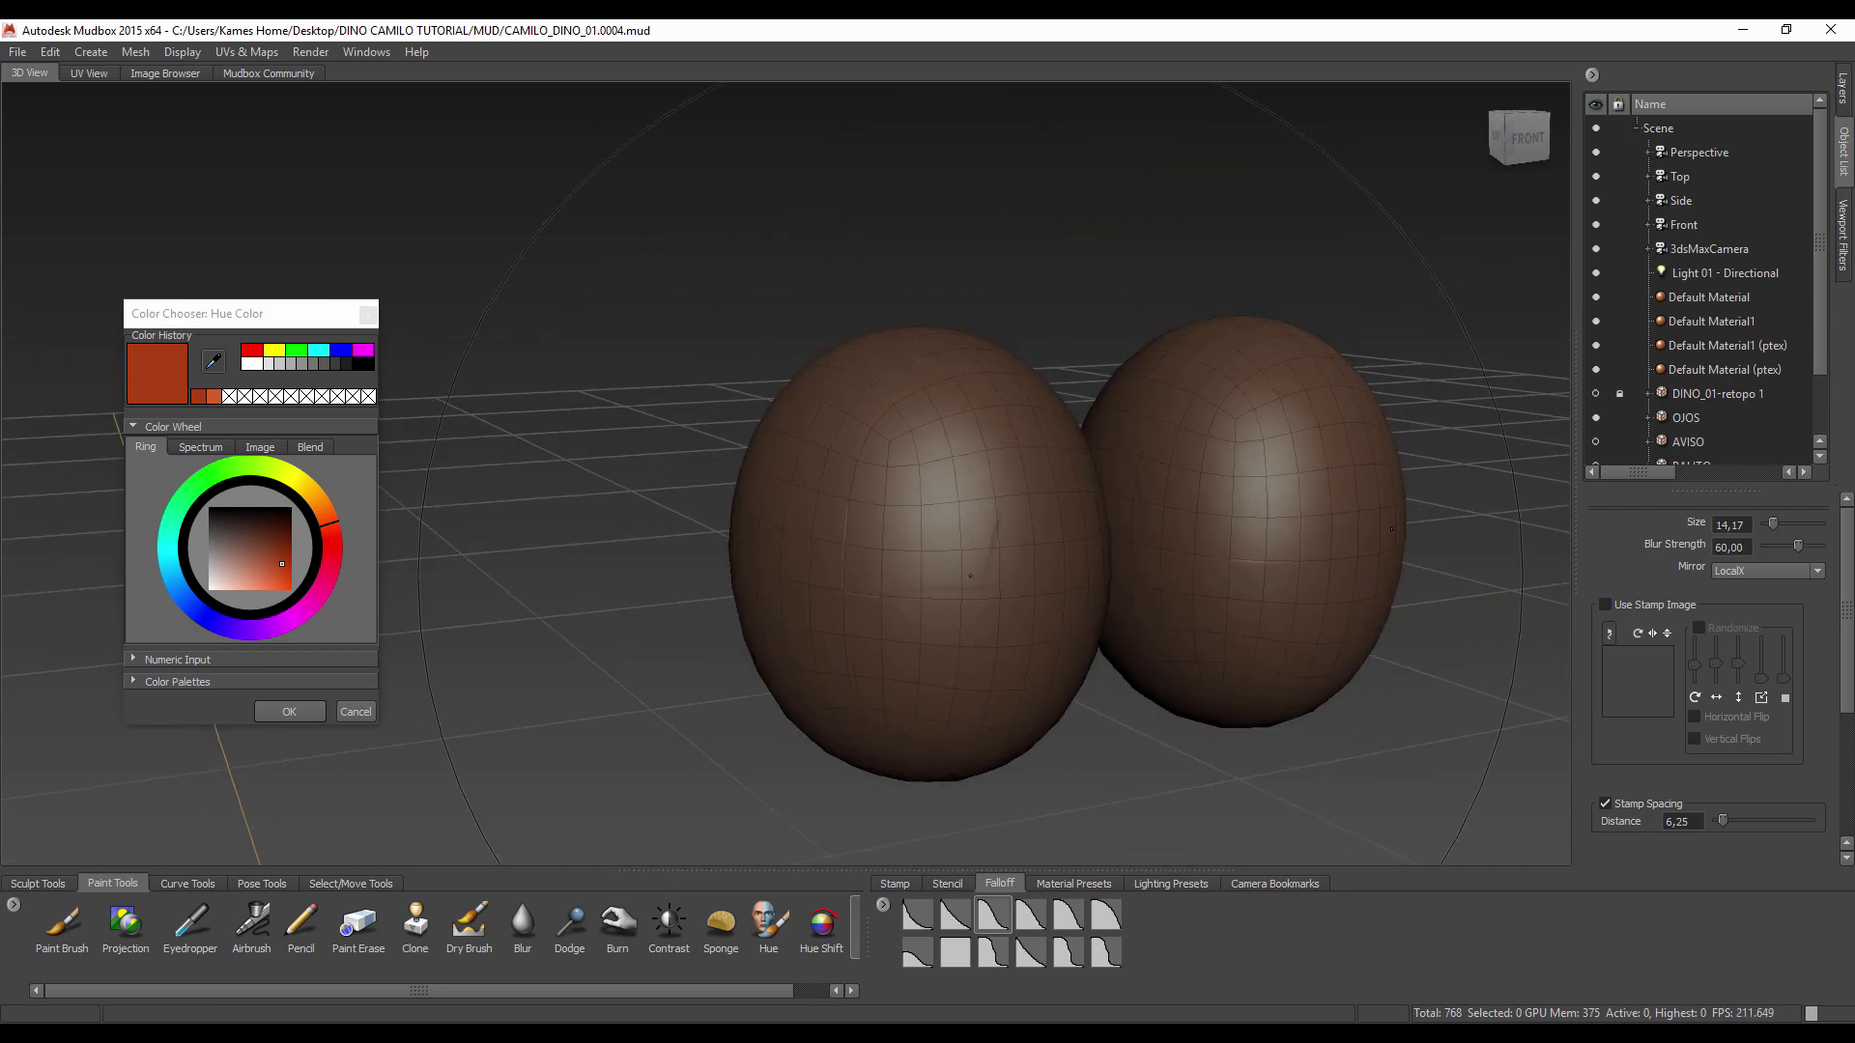
pyautogui.press('shift')
pyautogui.press('ctrl')
pyautogui.click(1700, 394)
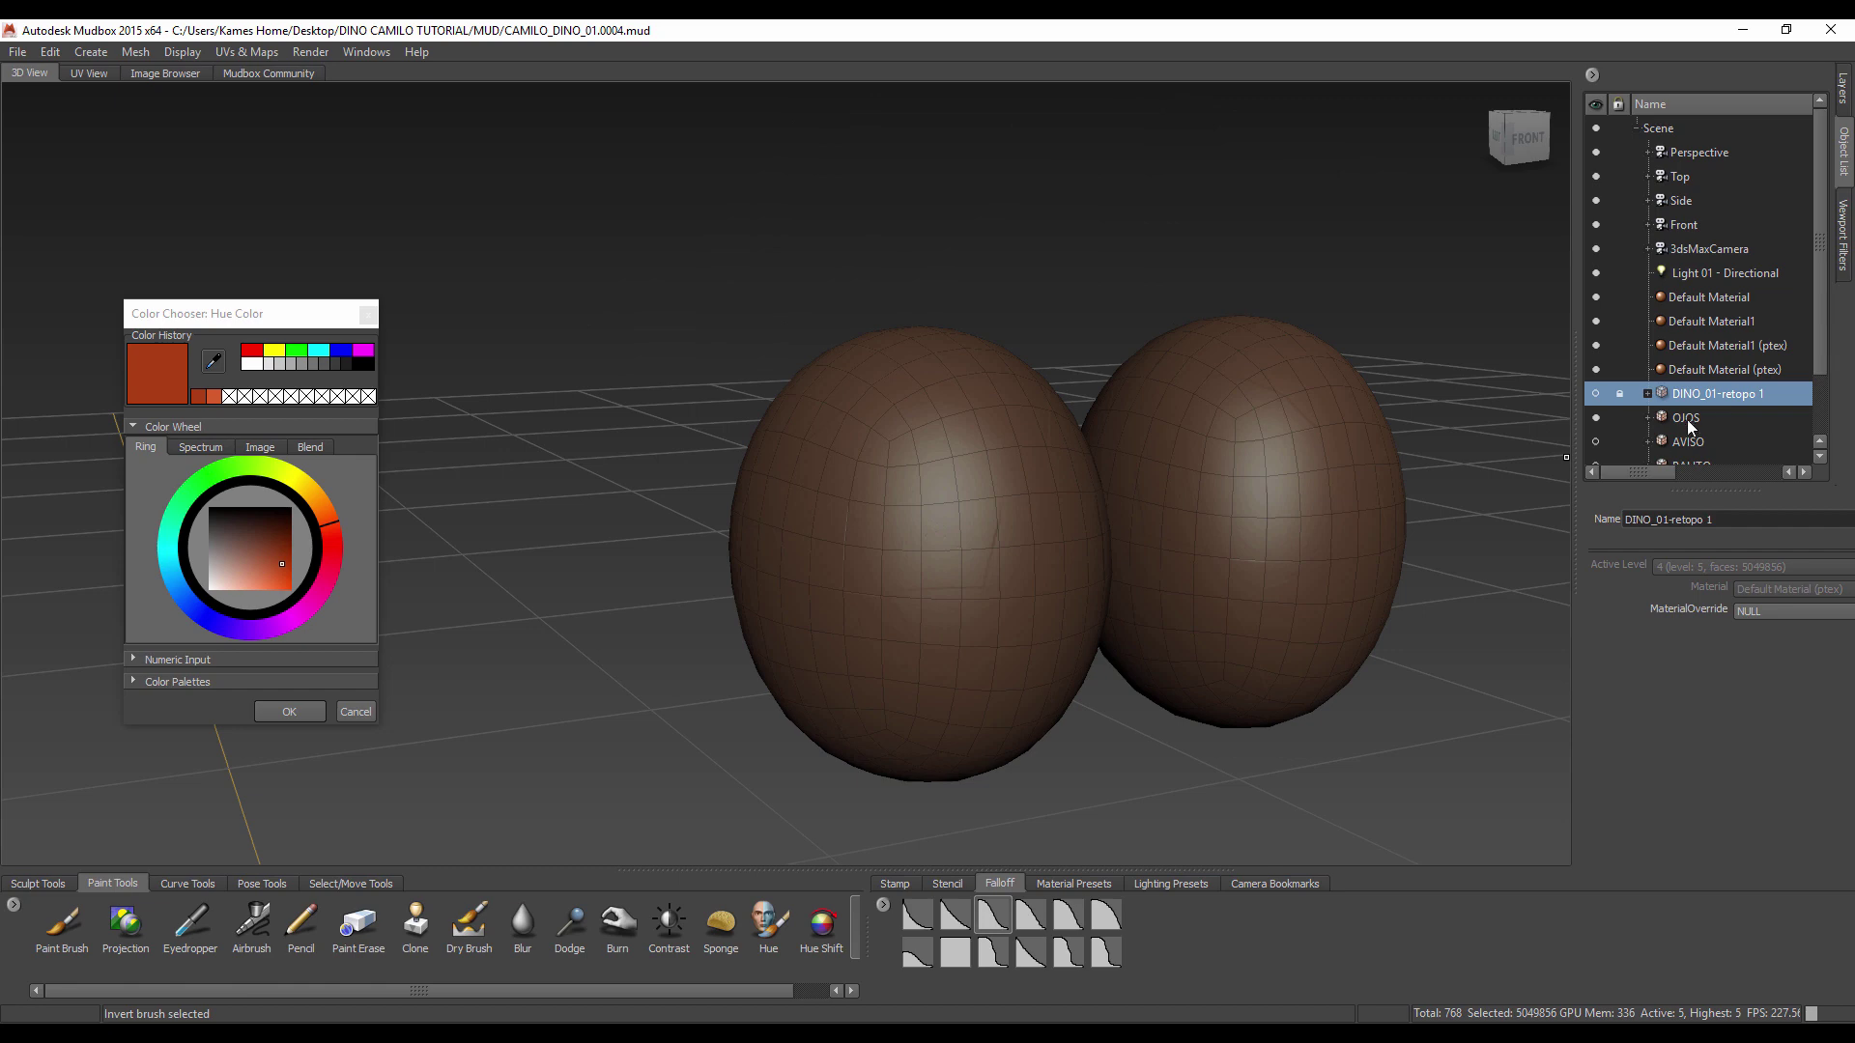
pyautogui.click(1687, 420)
pyautogui.rightClick(1689, 404)
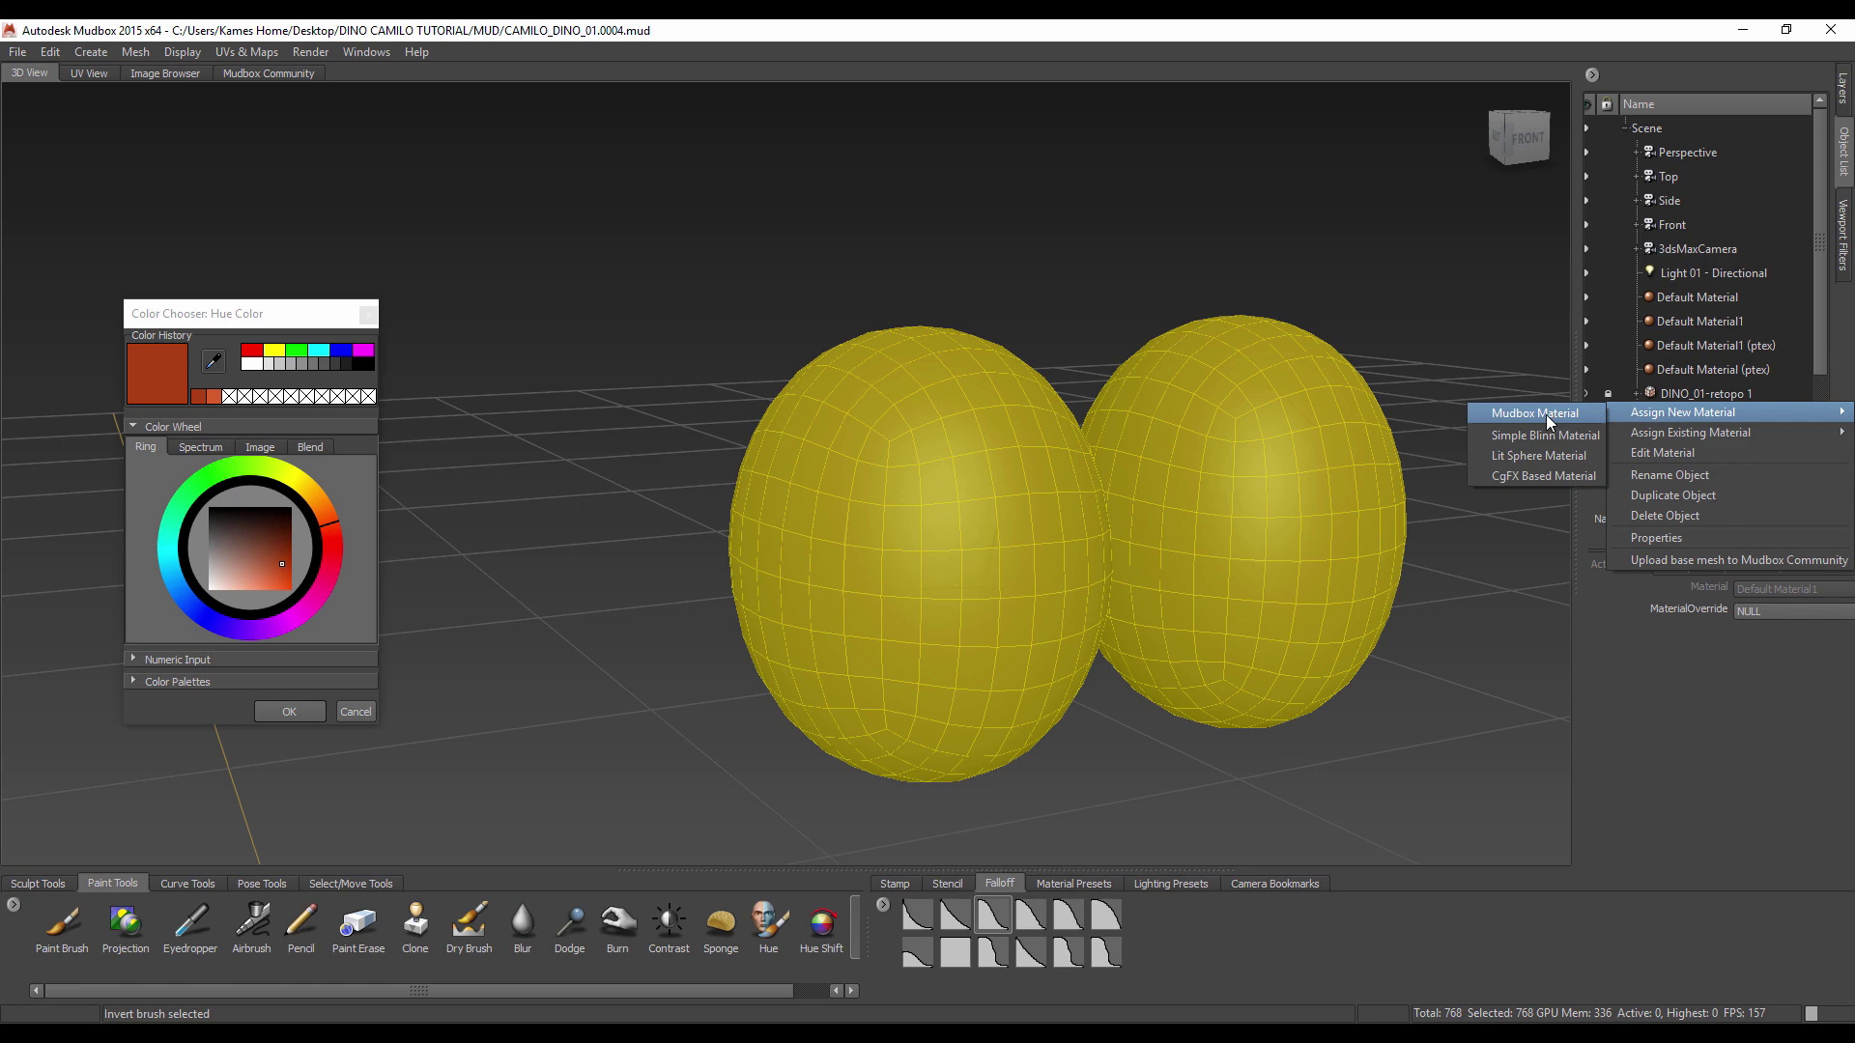
pyautogui.click(1542, 415)
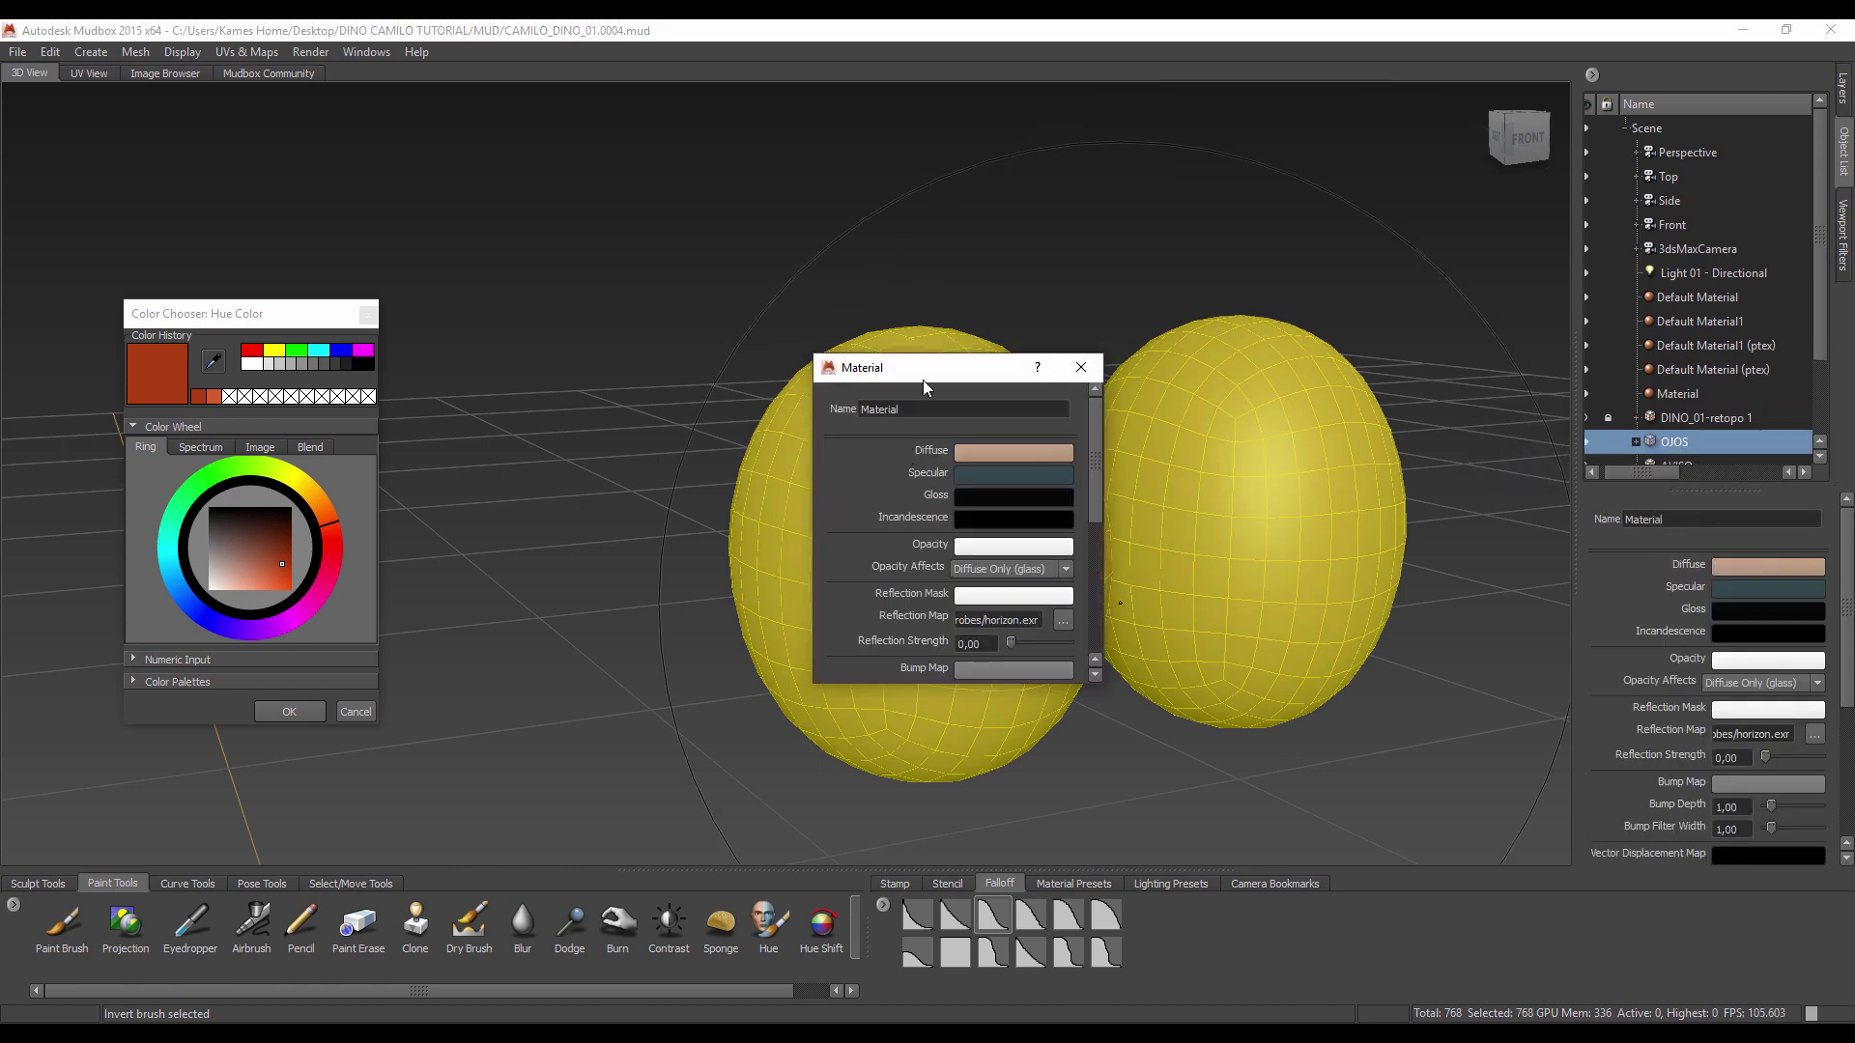
pyautogui.moveTo(923, 381); pyautogui.dragTo(1487, 284)
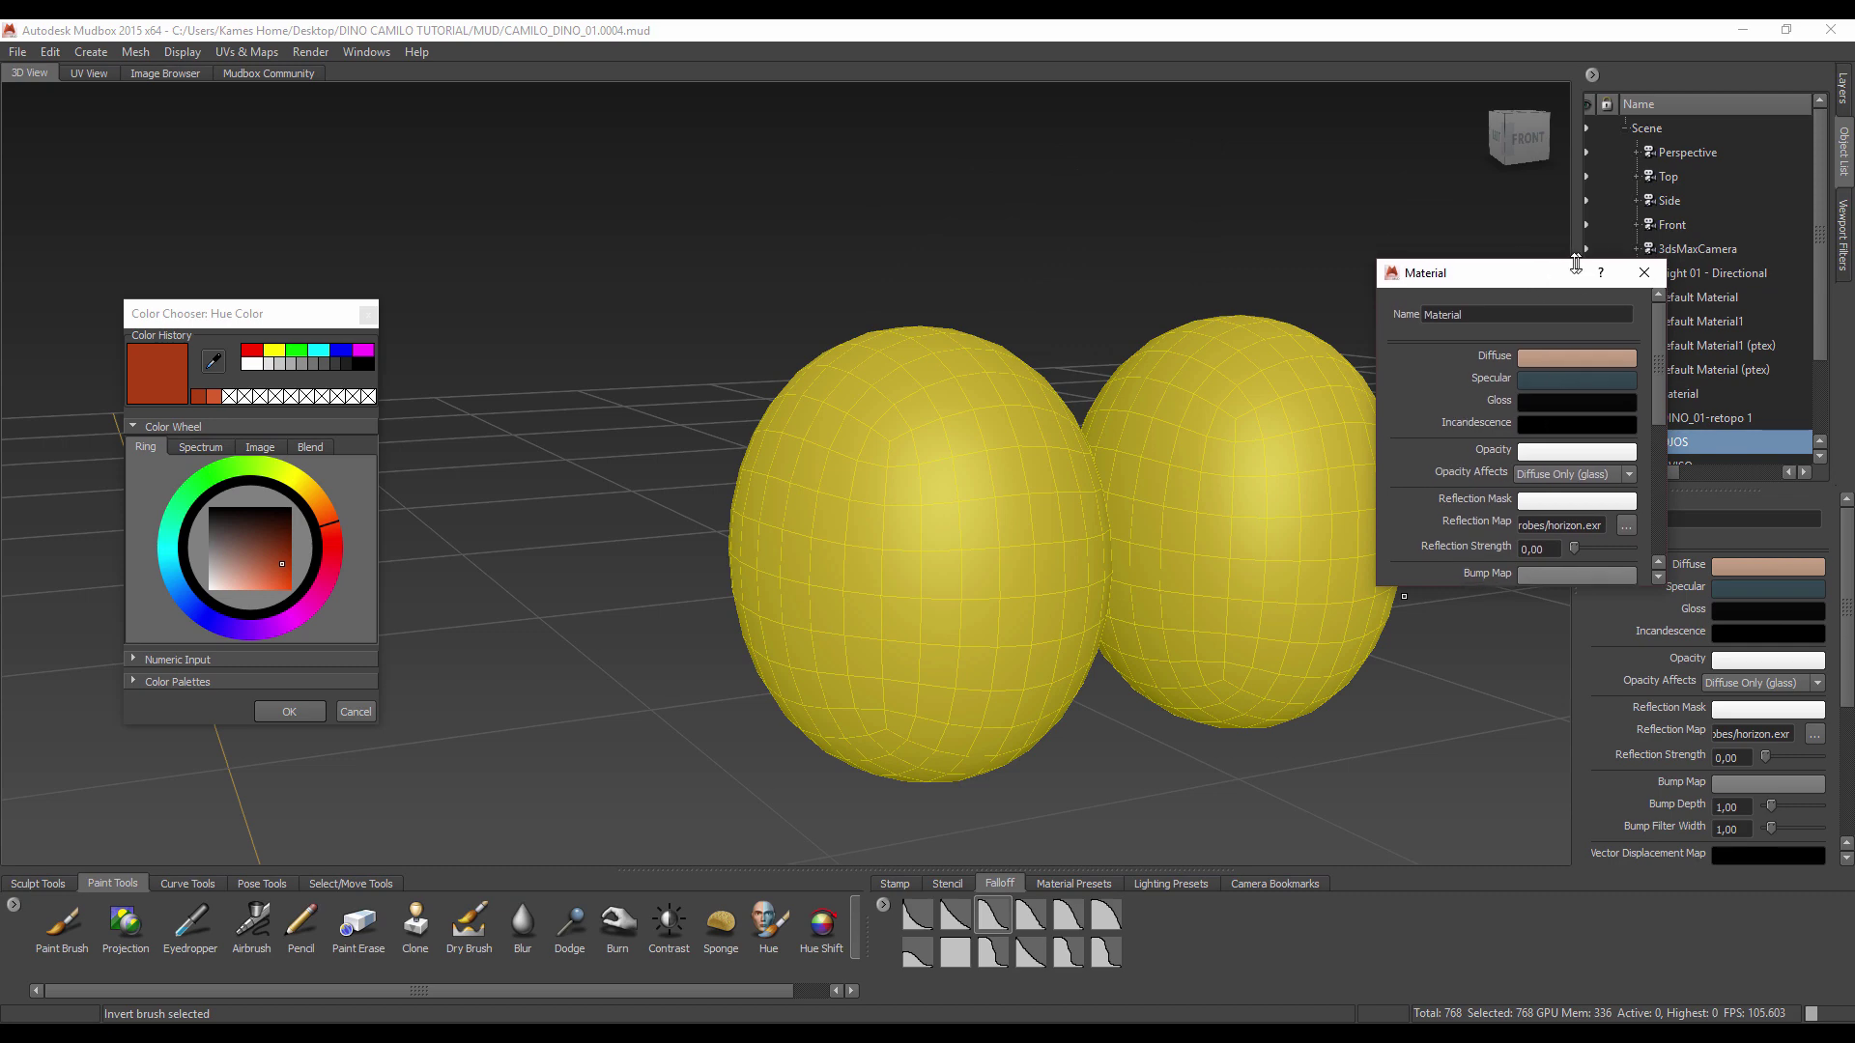
# Step: Set the material's diffuse to olive yellow, specular and gloss to light grey, and incandescence to grey
pyautogui.click(1555, 355)
pyautogui.moveTo(234, 570)
pyautogui.mouseDown()
pyautogui.moveTo(262, 540)
pyautogui.moveTo(335, 549)
pyautogui.moveTo(265, 535)
pyautogui.moveTo(290, 470)
pyautogui.mouseUp()
pyautogui.click(287, 564)
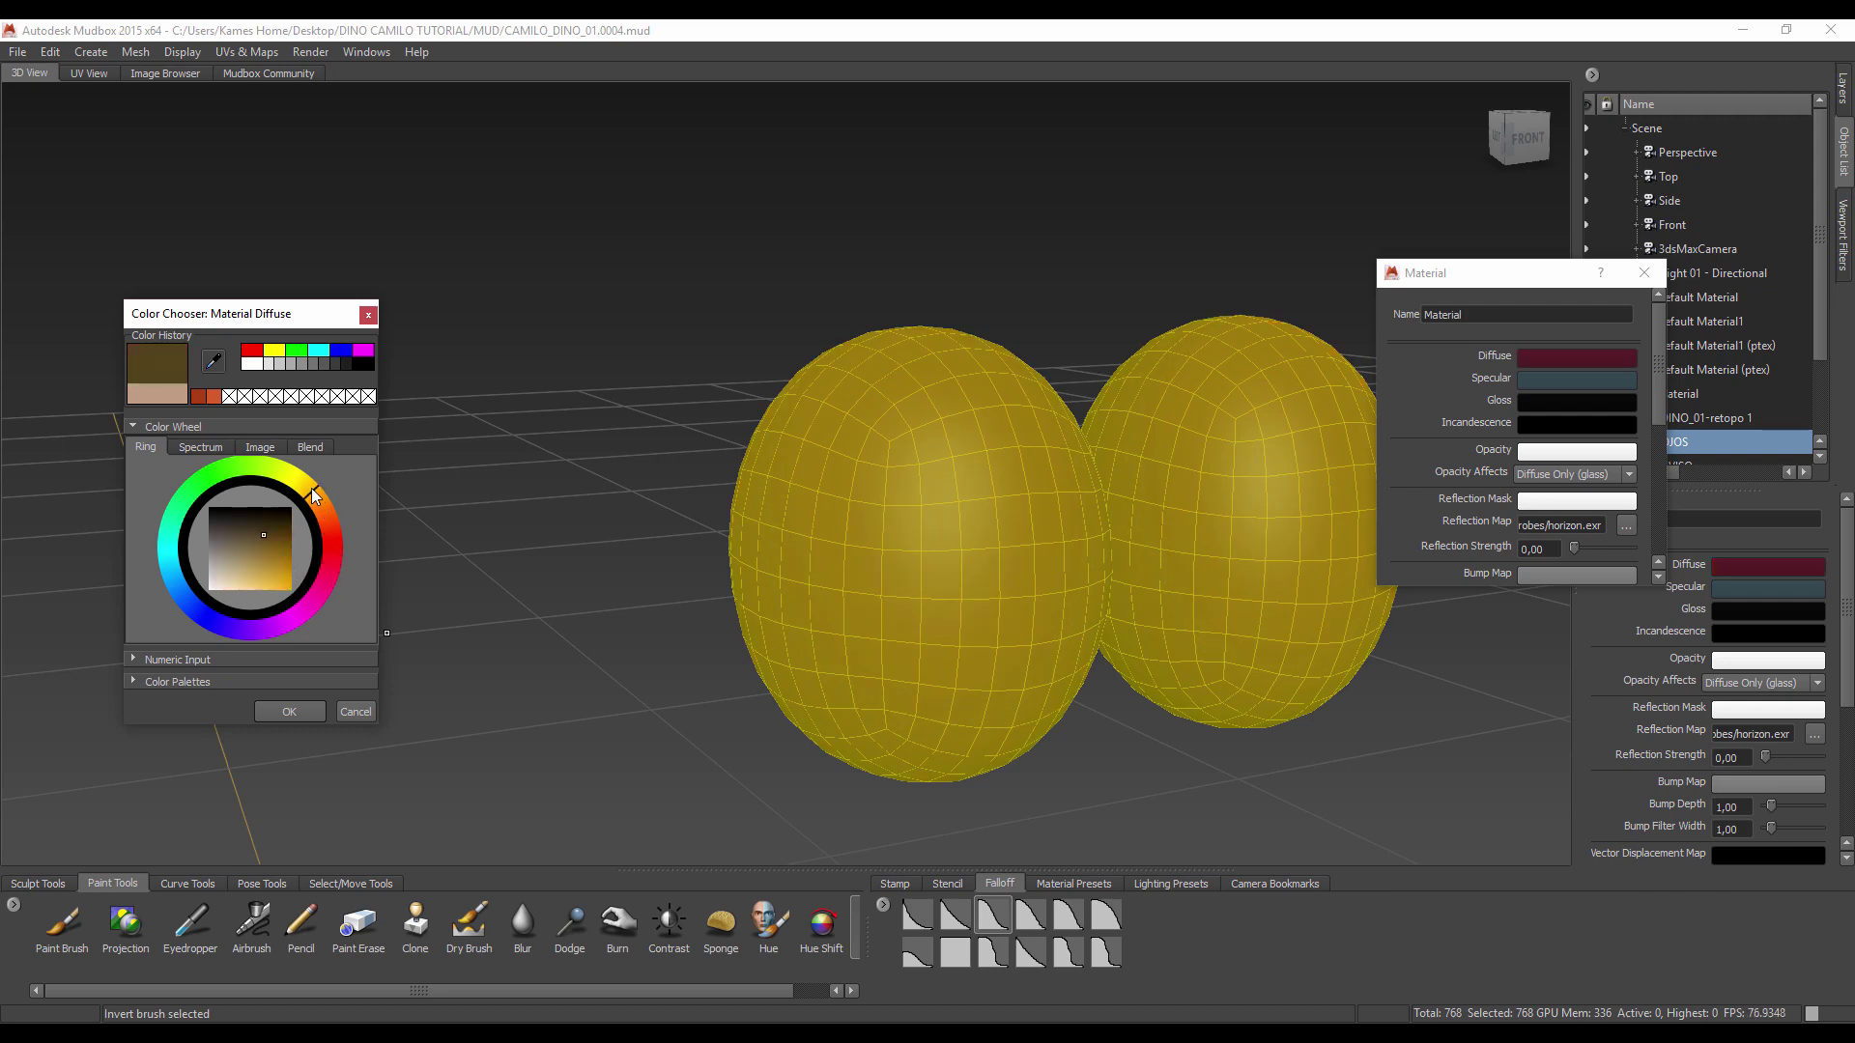
pyautogui.click(280, 546)
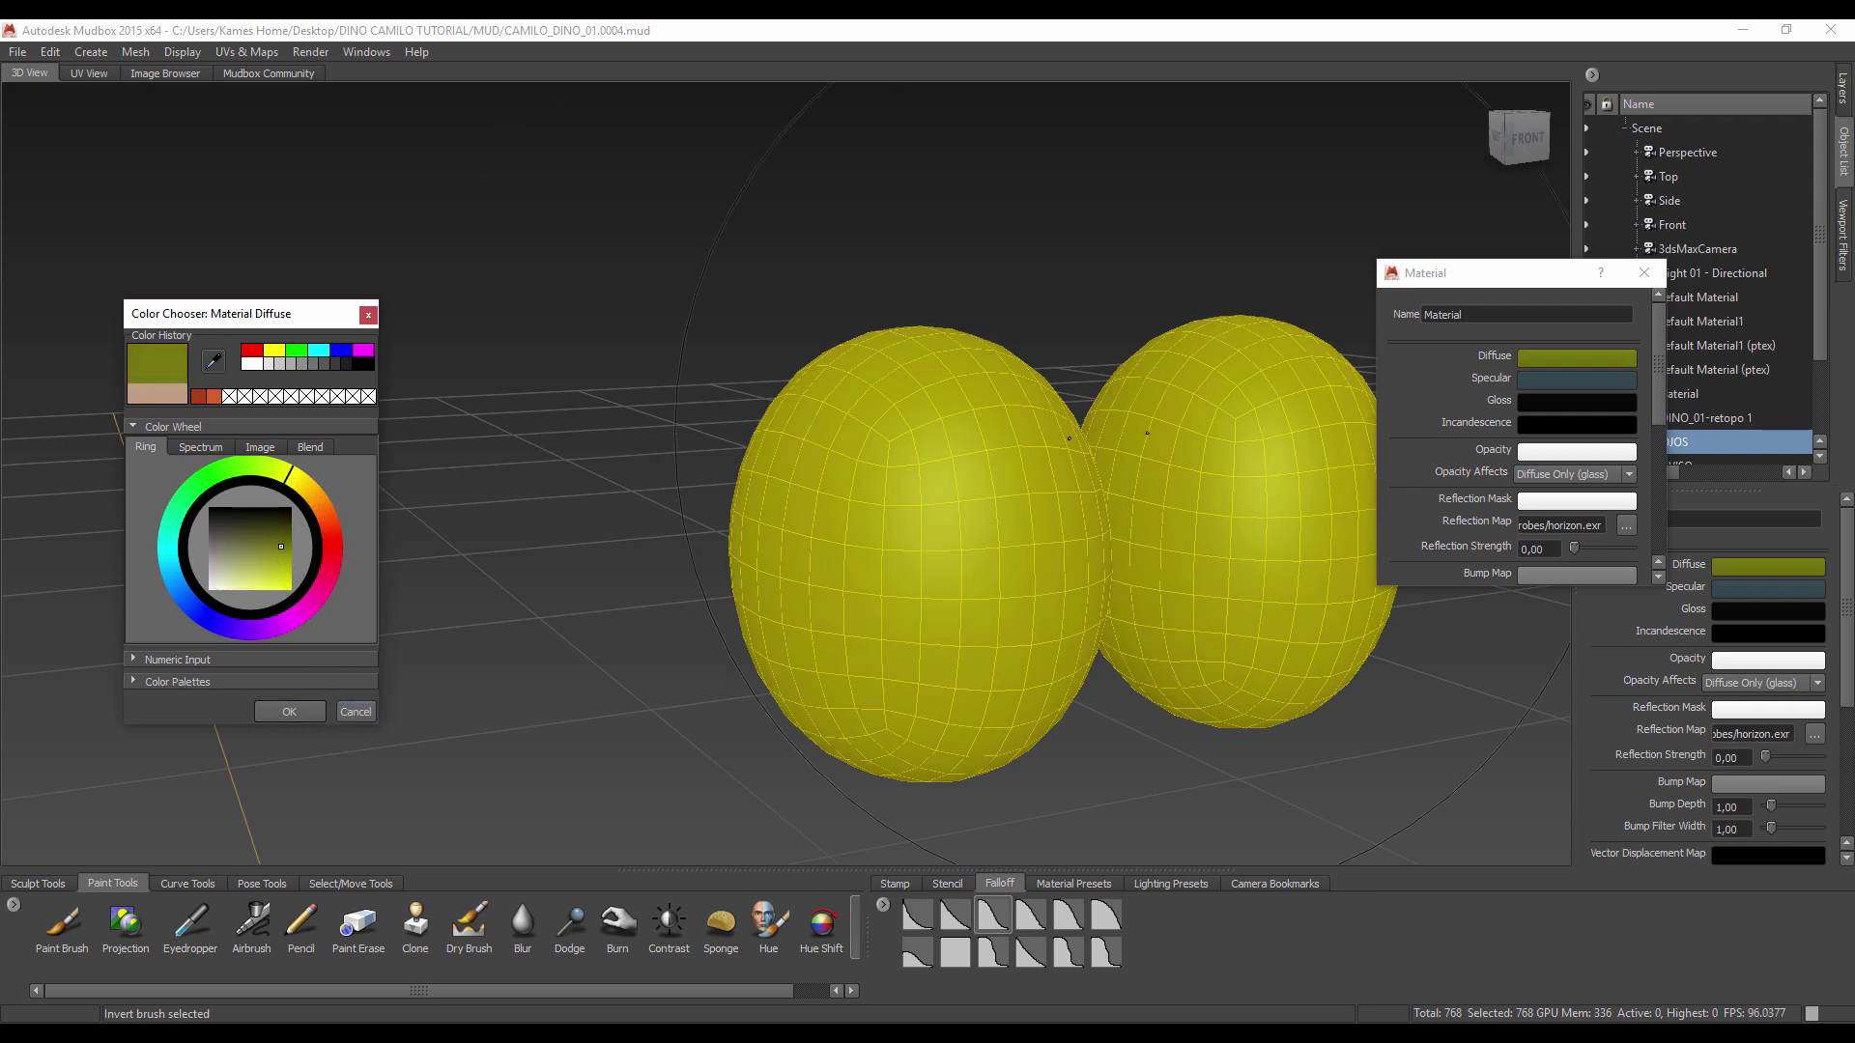
pyautogui.click(1548, 381)
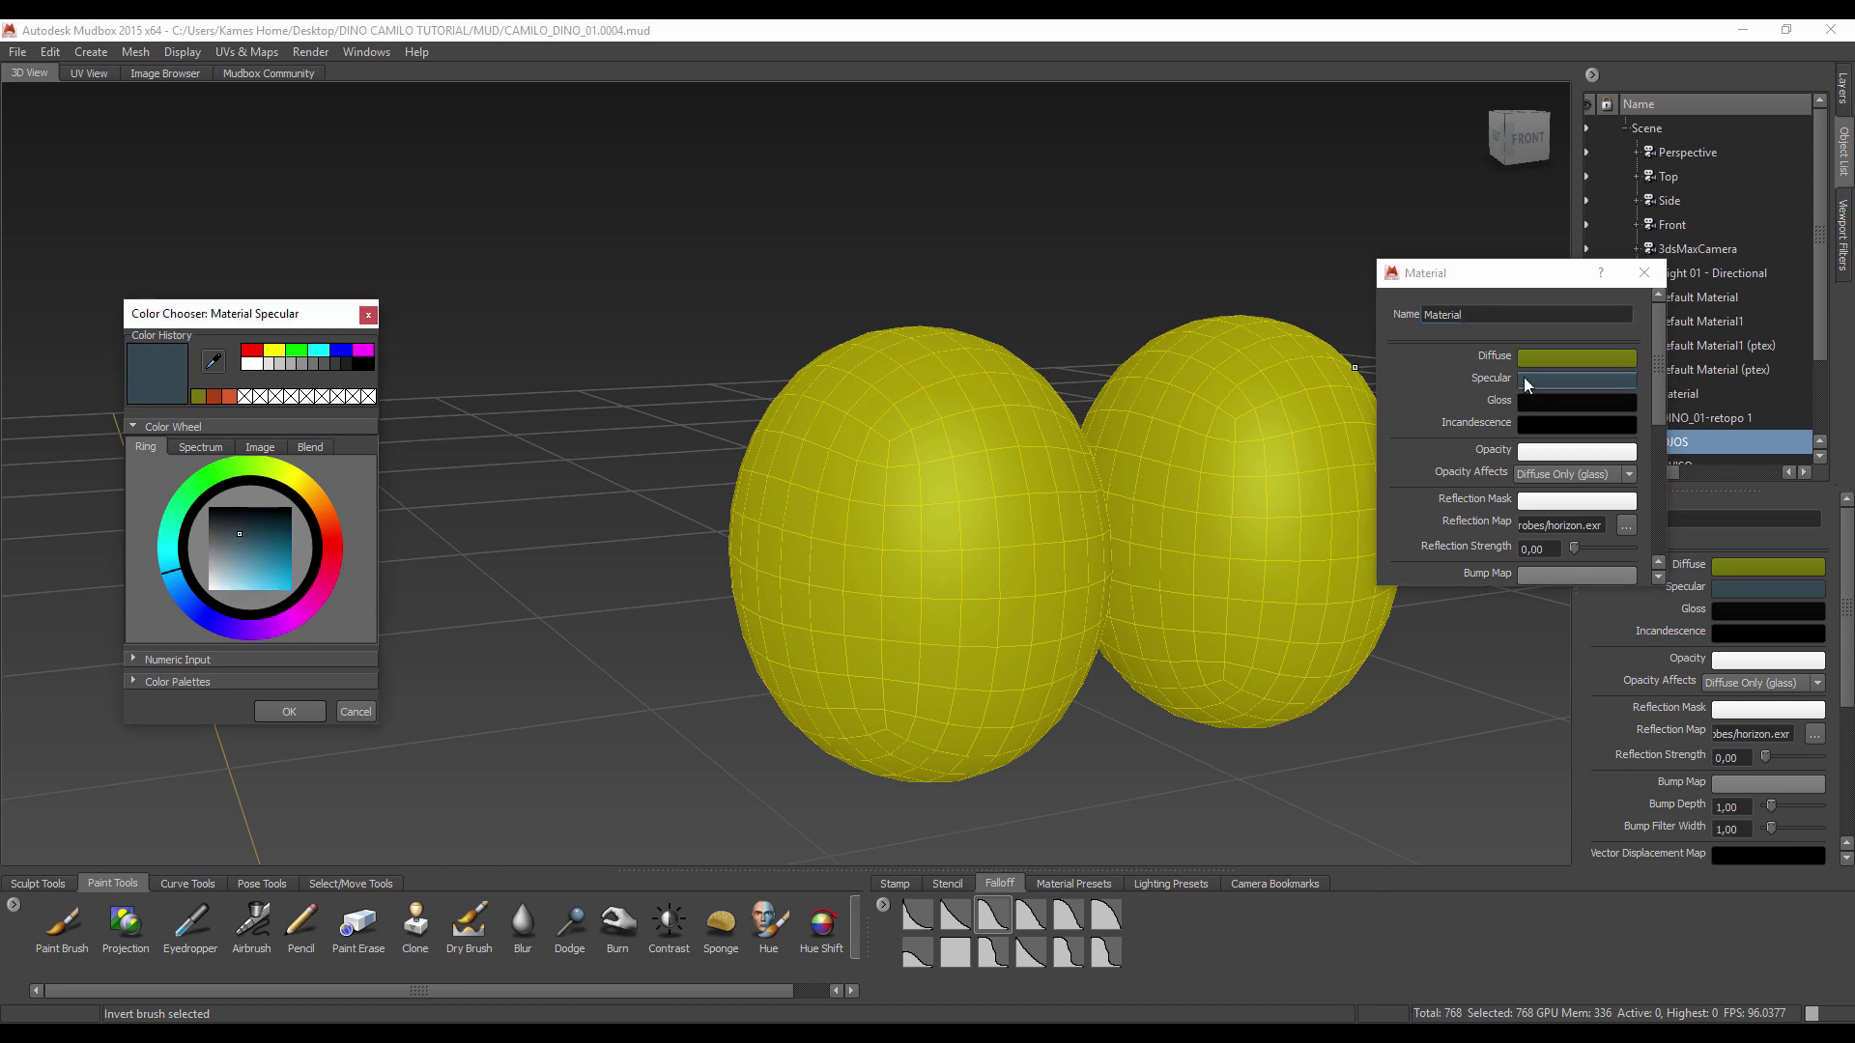
pyautogui.moveTo(217, 564); pyautogui.dragTo(195, 572)
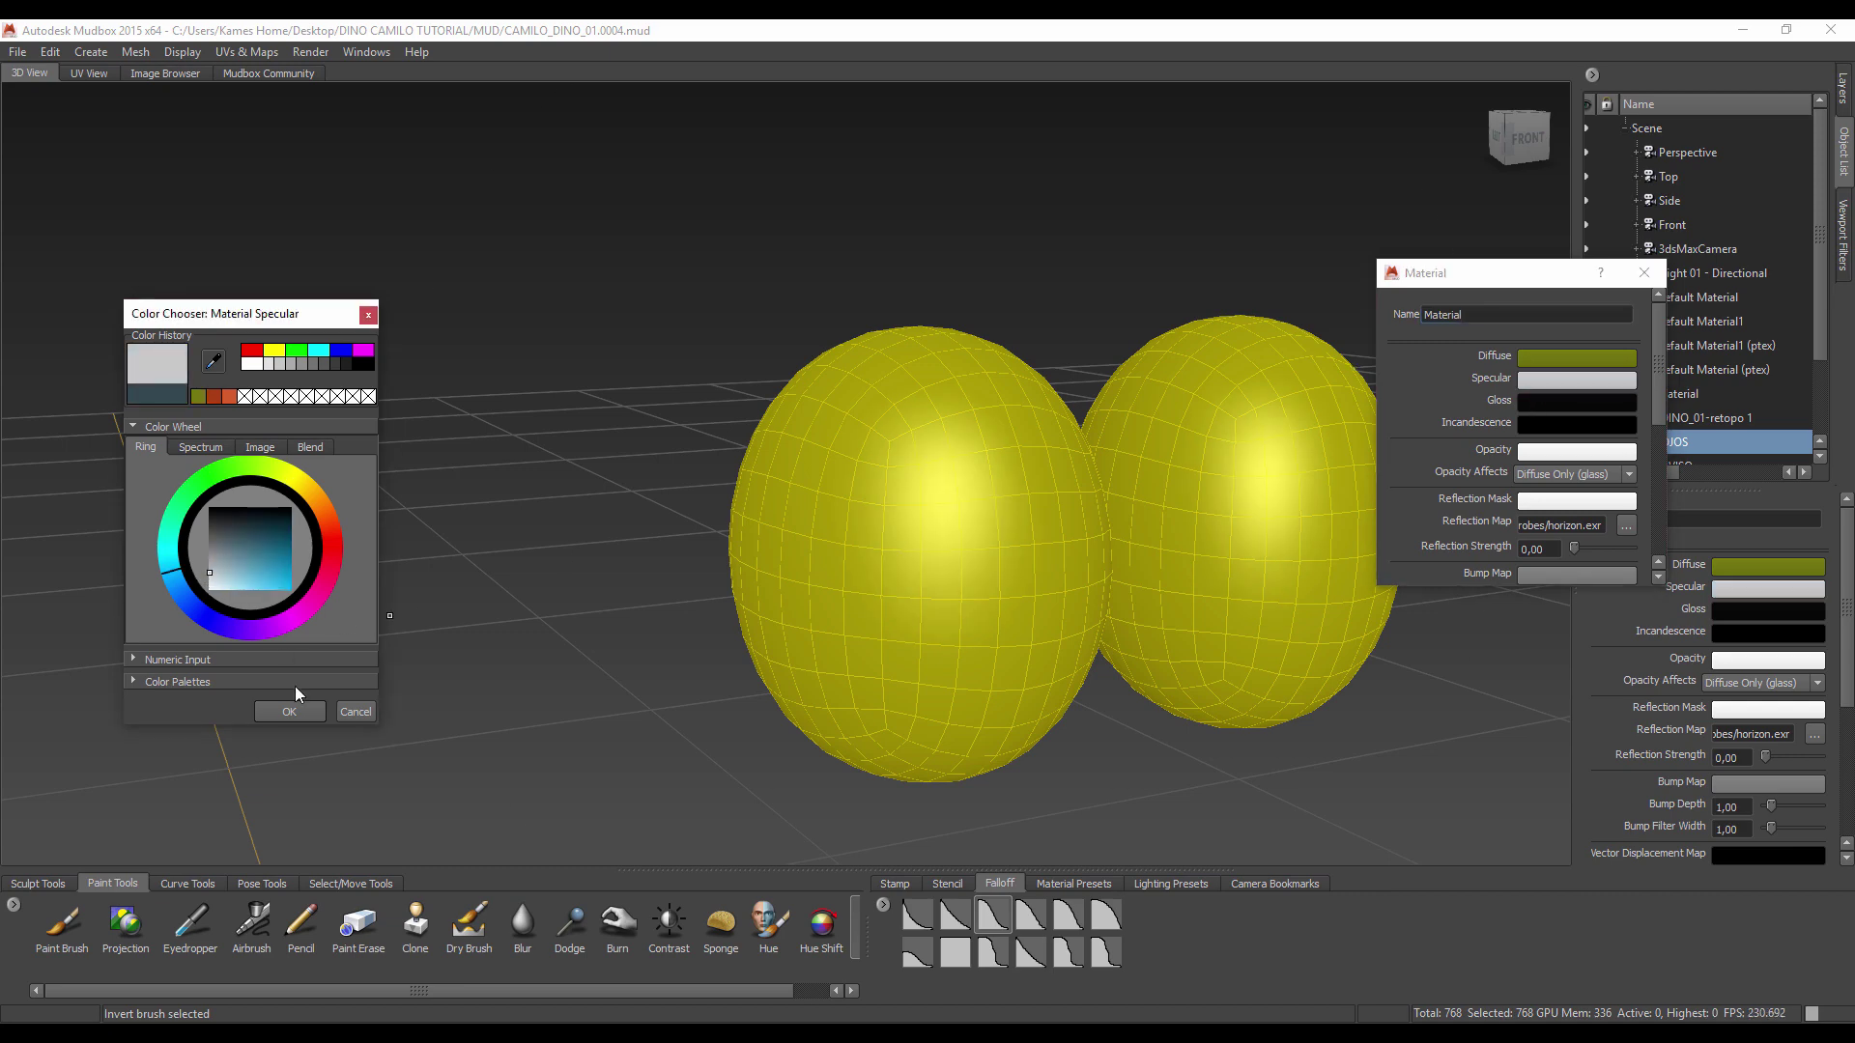
pyautogui.click(1553, 402)
pyautogui.moveTo(223, 519); pyautogui.dragTo(210, 588)
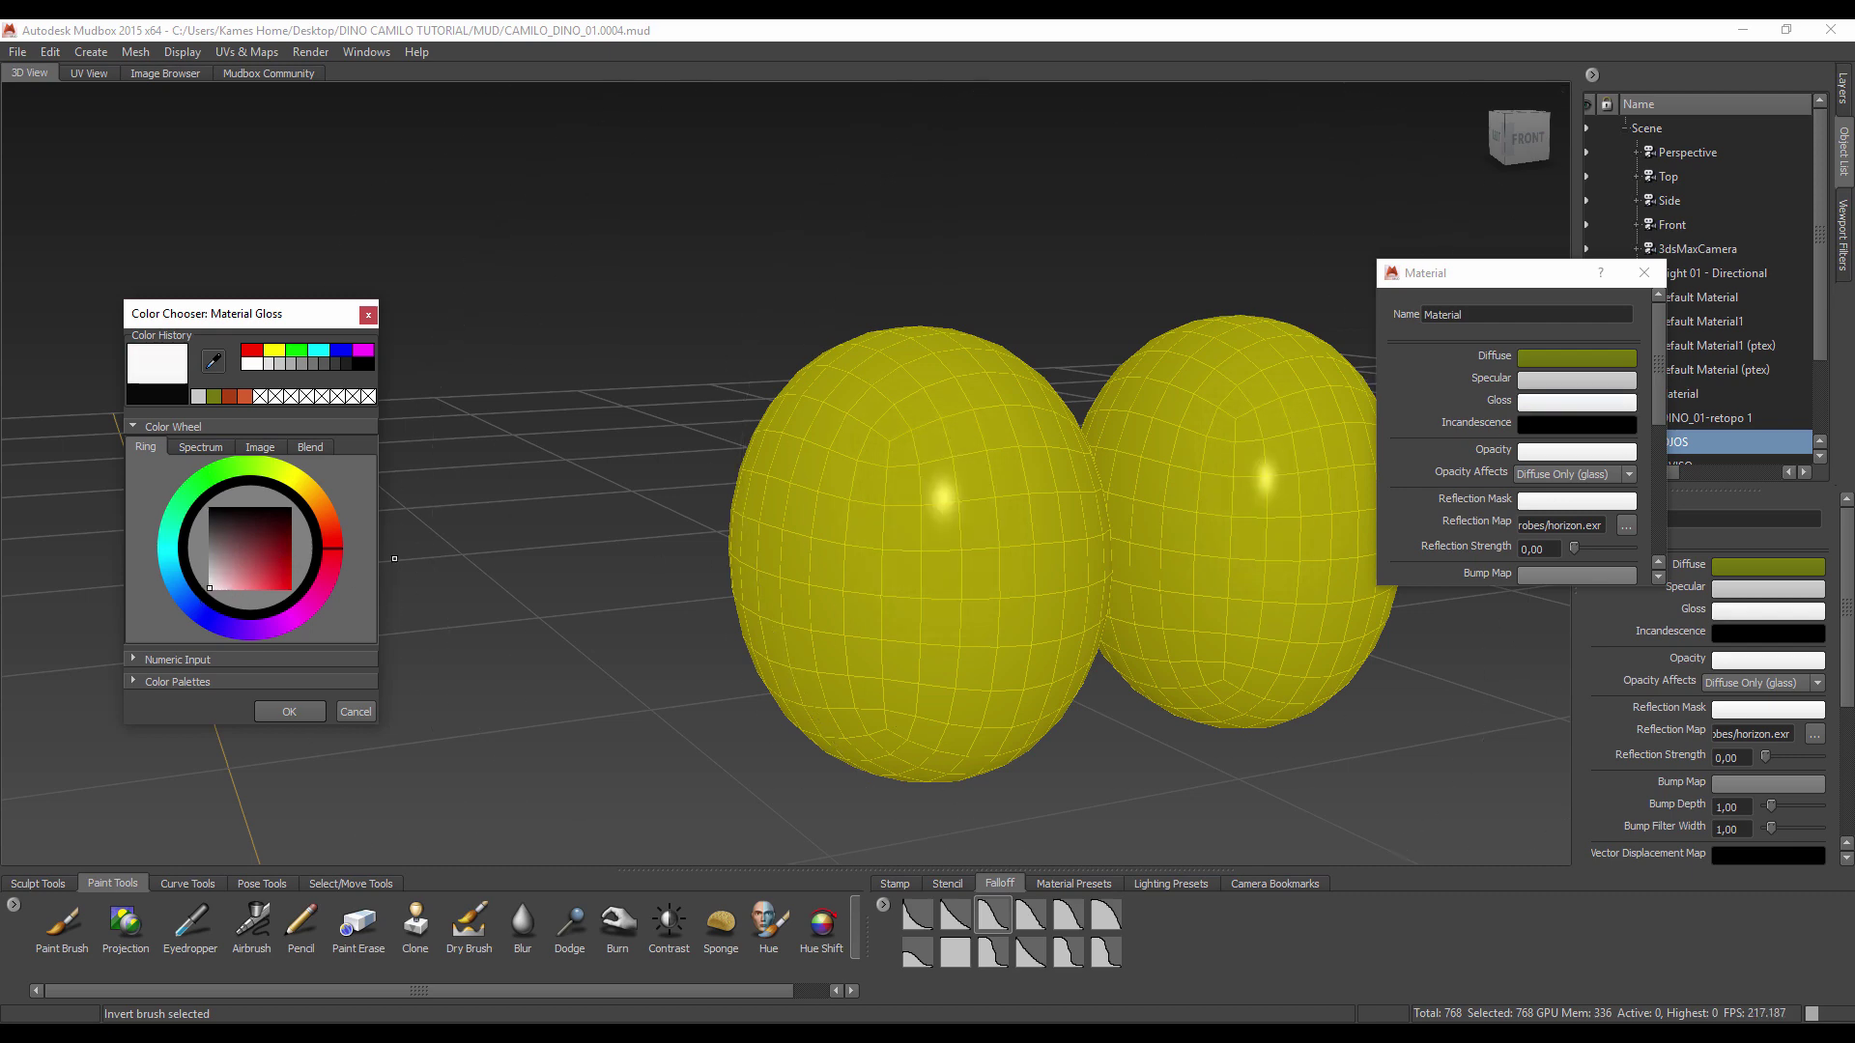
pyautogui.click(1562, 425)
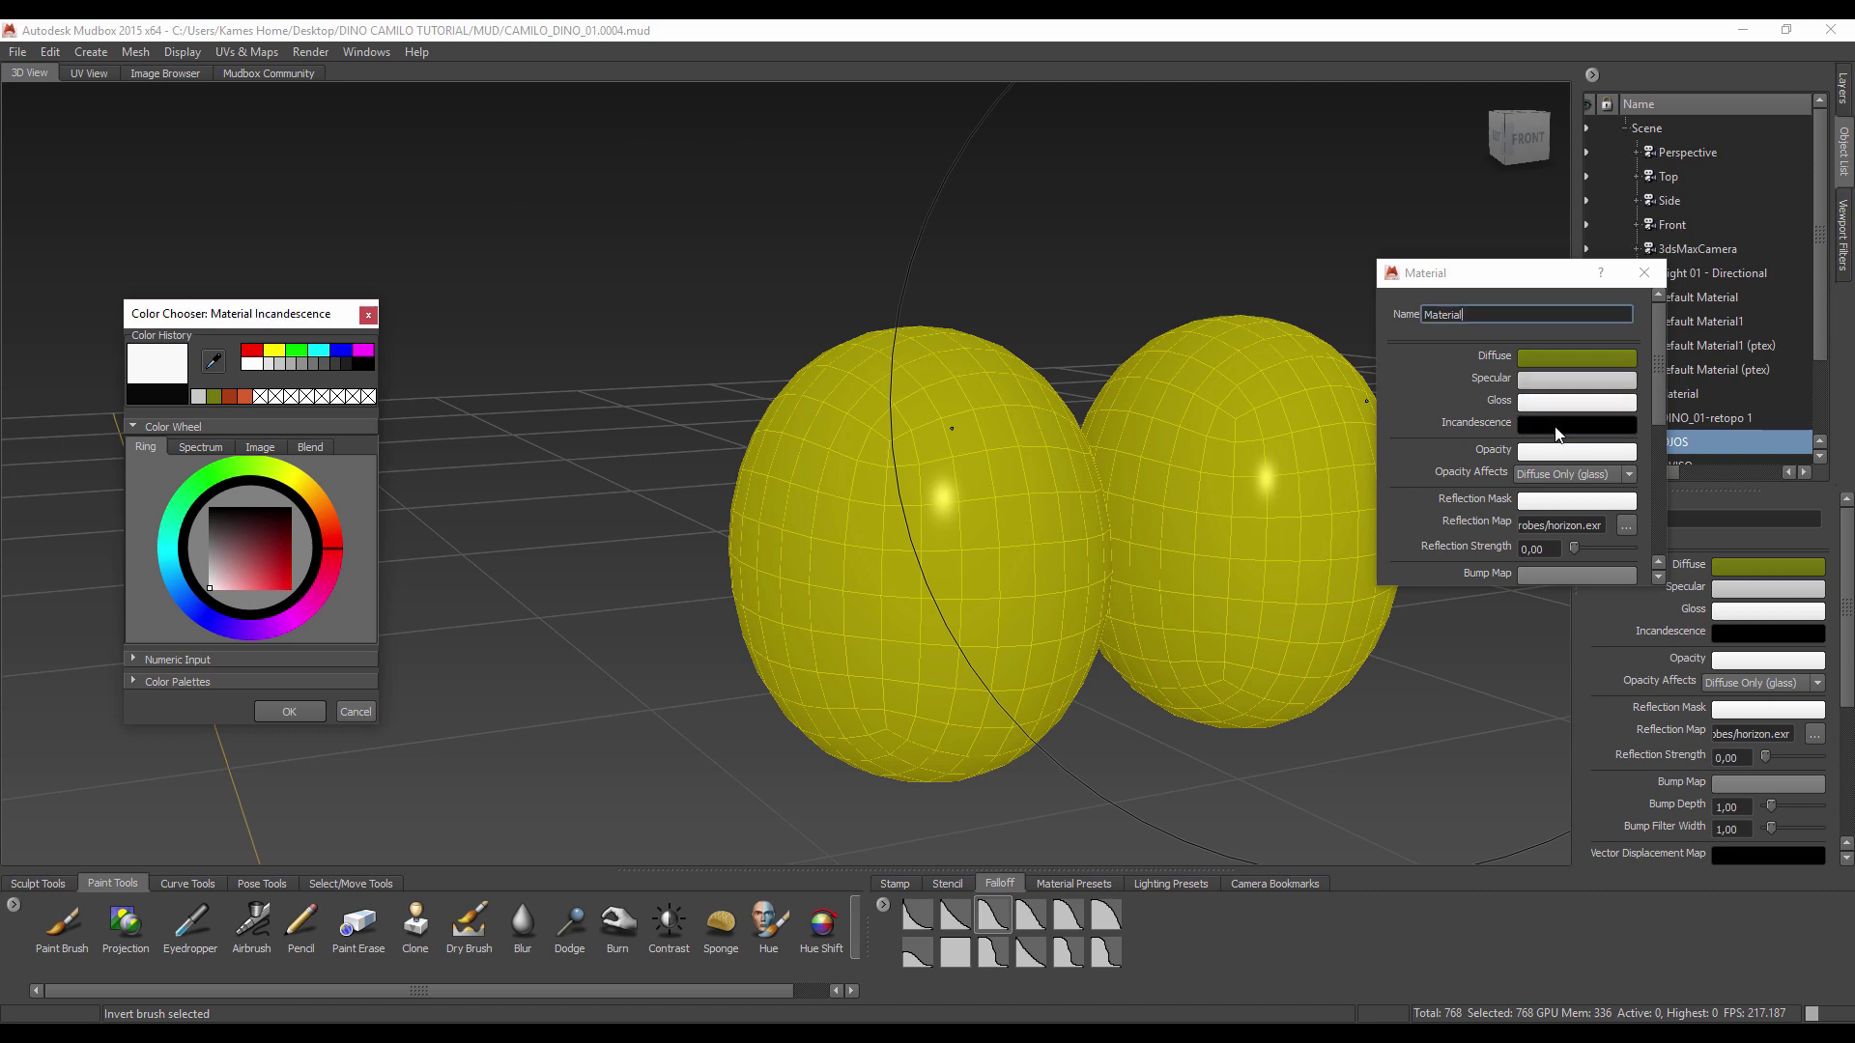
pyautogui.click(216, 528)
pyautogui.moveTo(214, 532); pyautogui.dragTo(208, 533)
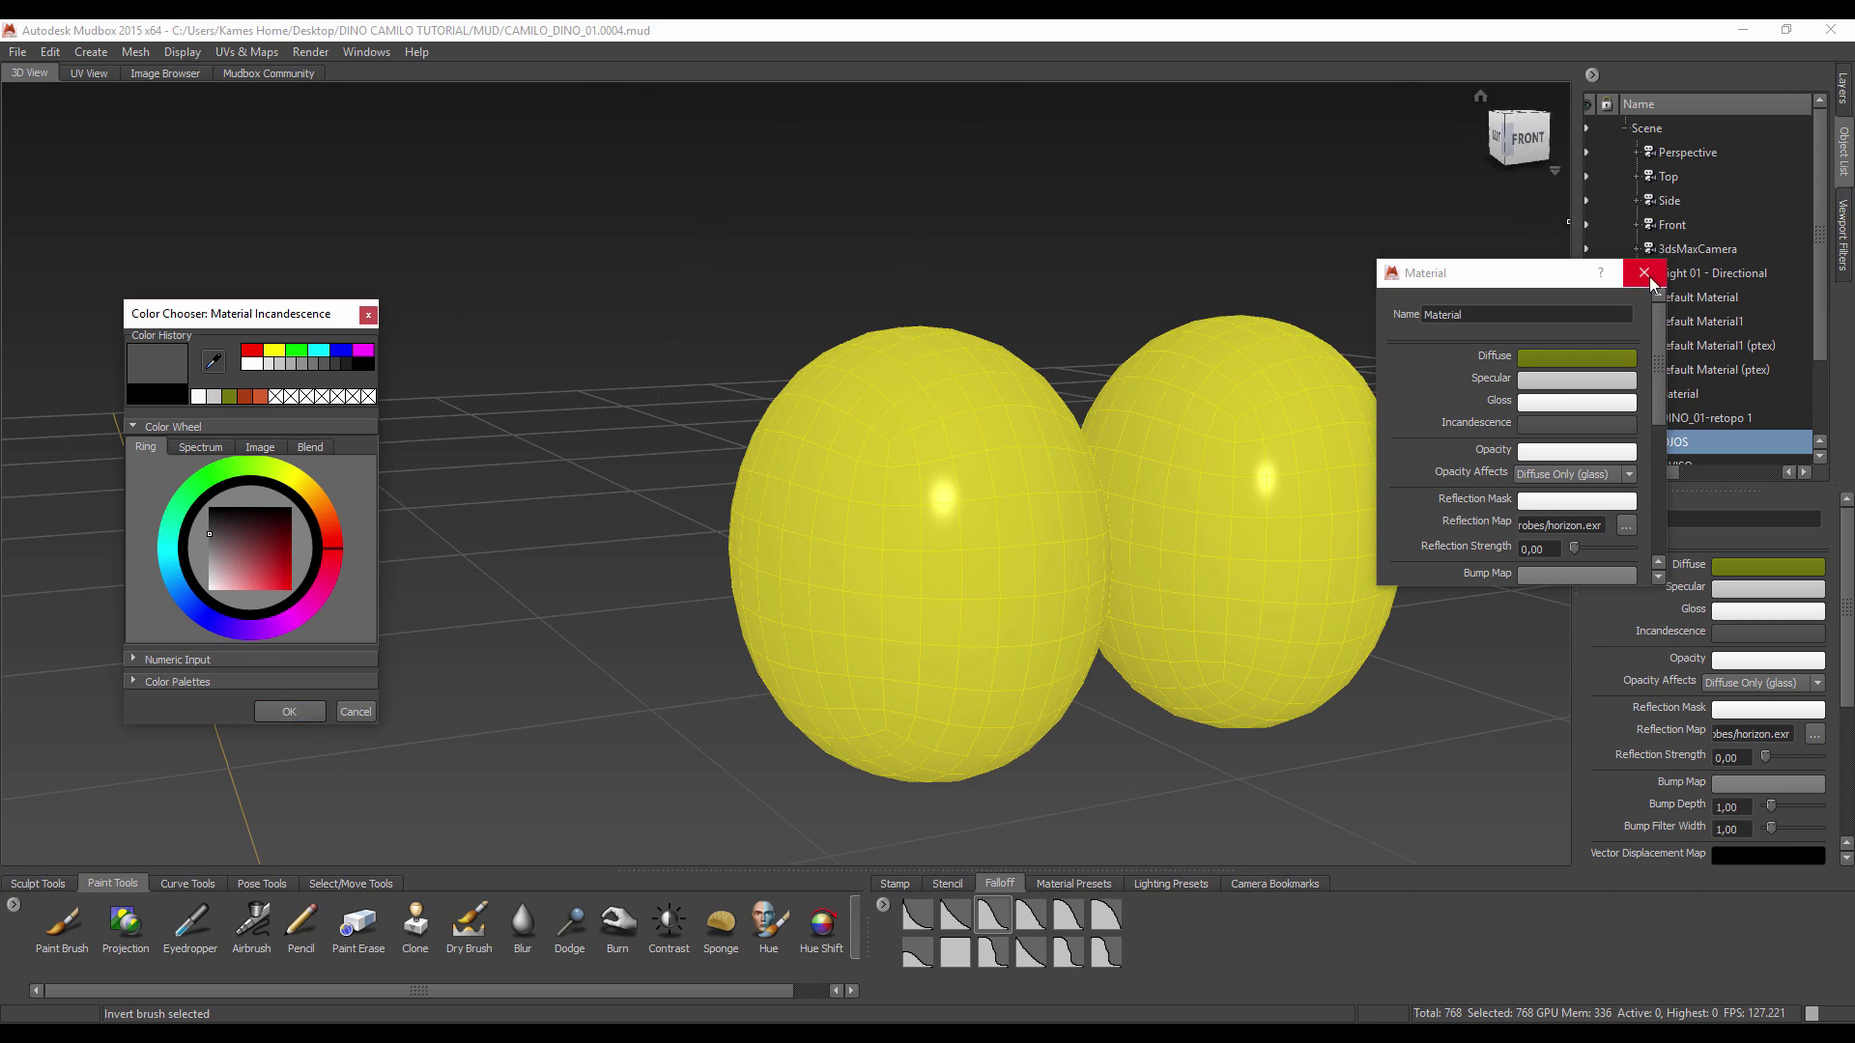
# Step: Rename the material to OJO MTL and close its settings
pyautogui.doubleClick(1493, 314)
pyautogui.write('OJO MTL')
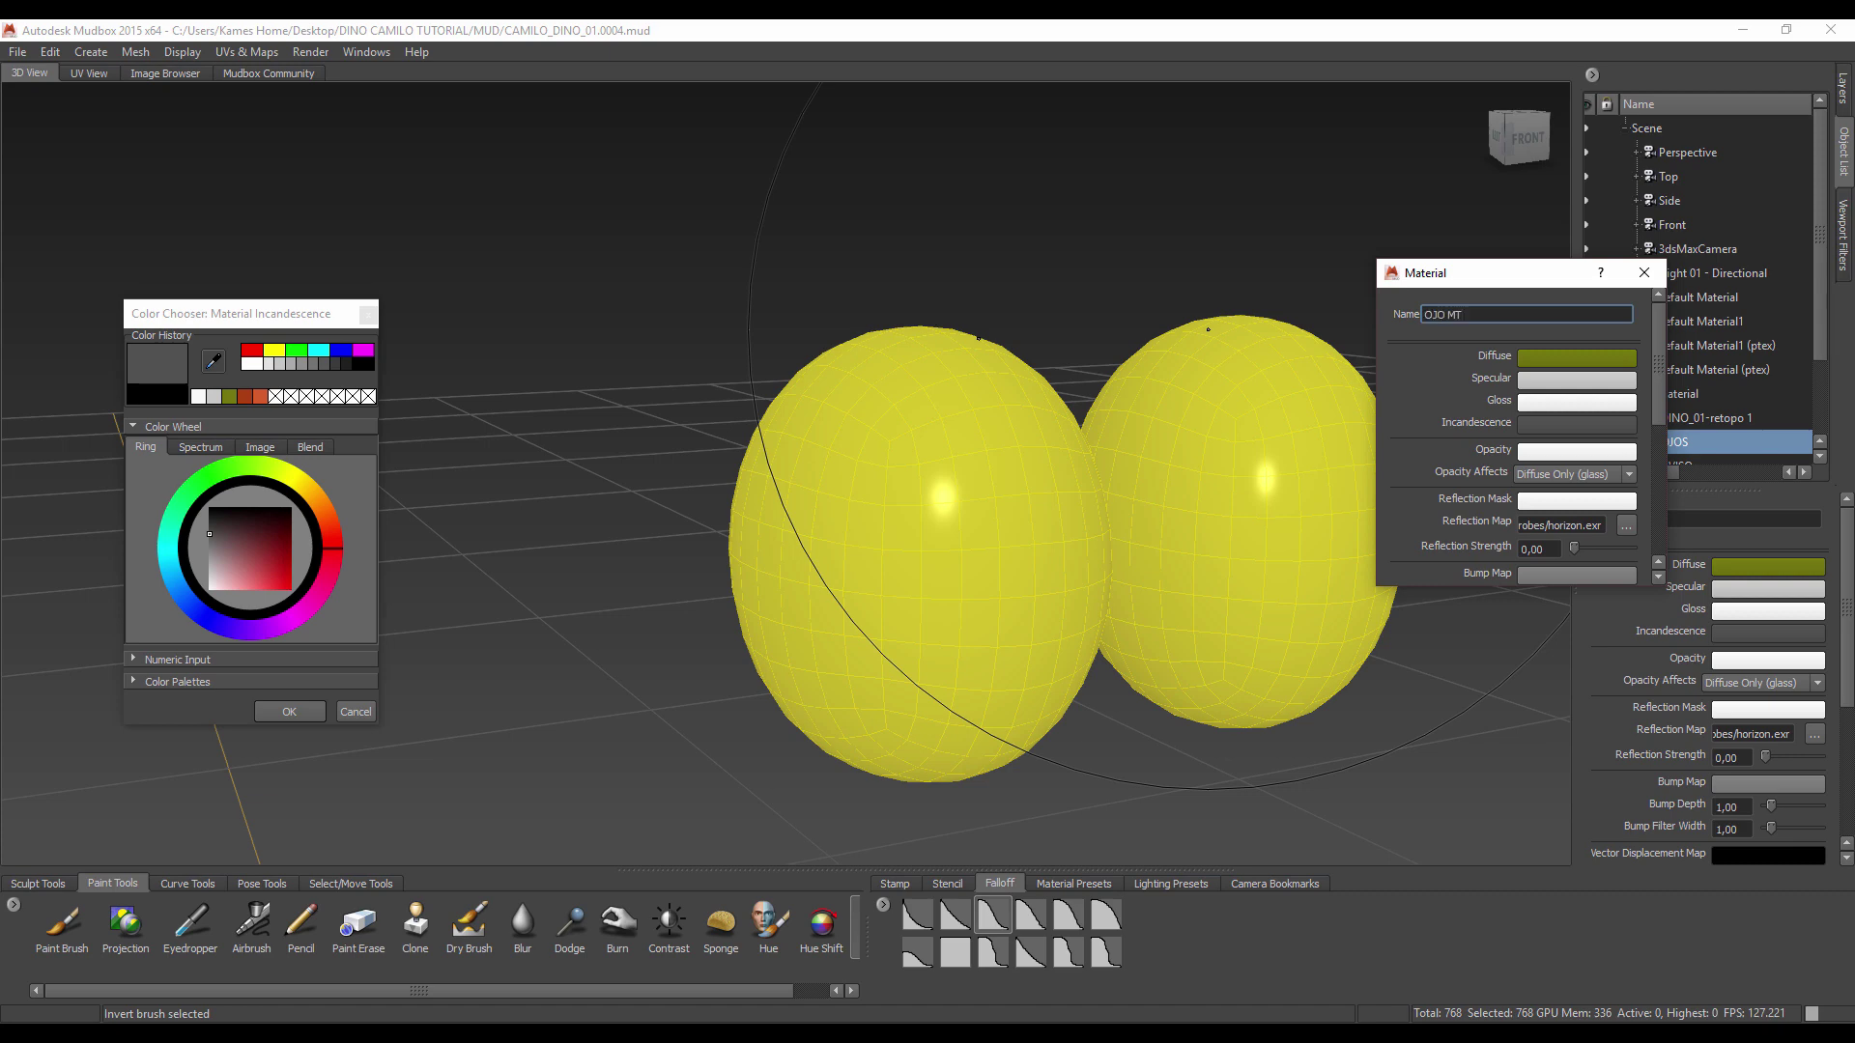
pyautogui.click(1644, 272)
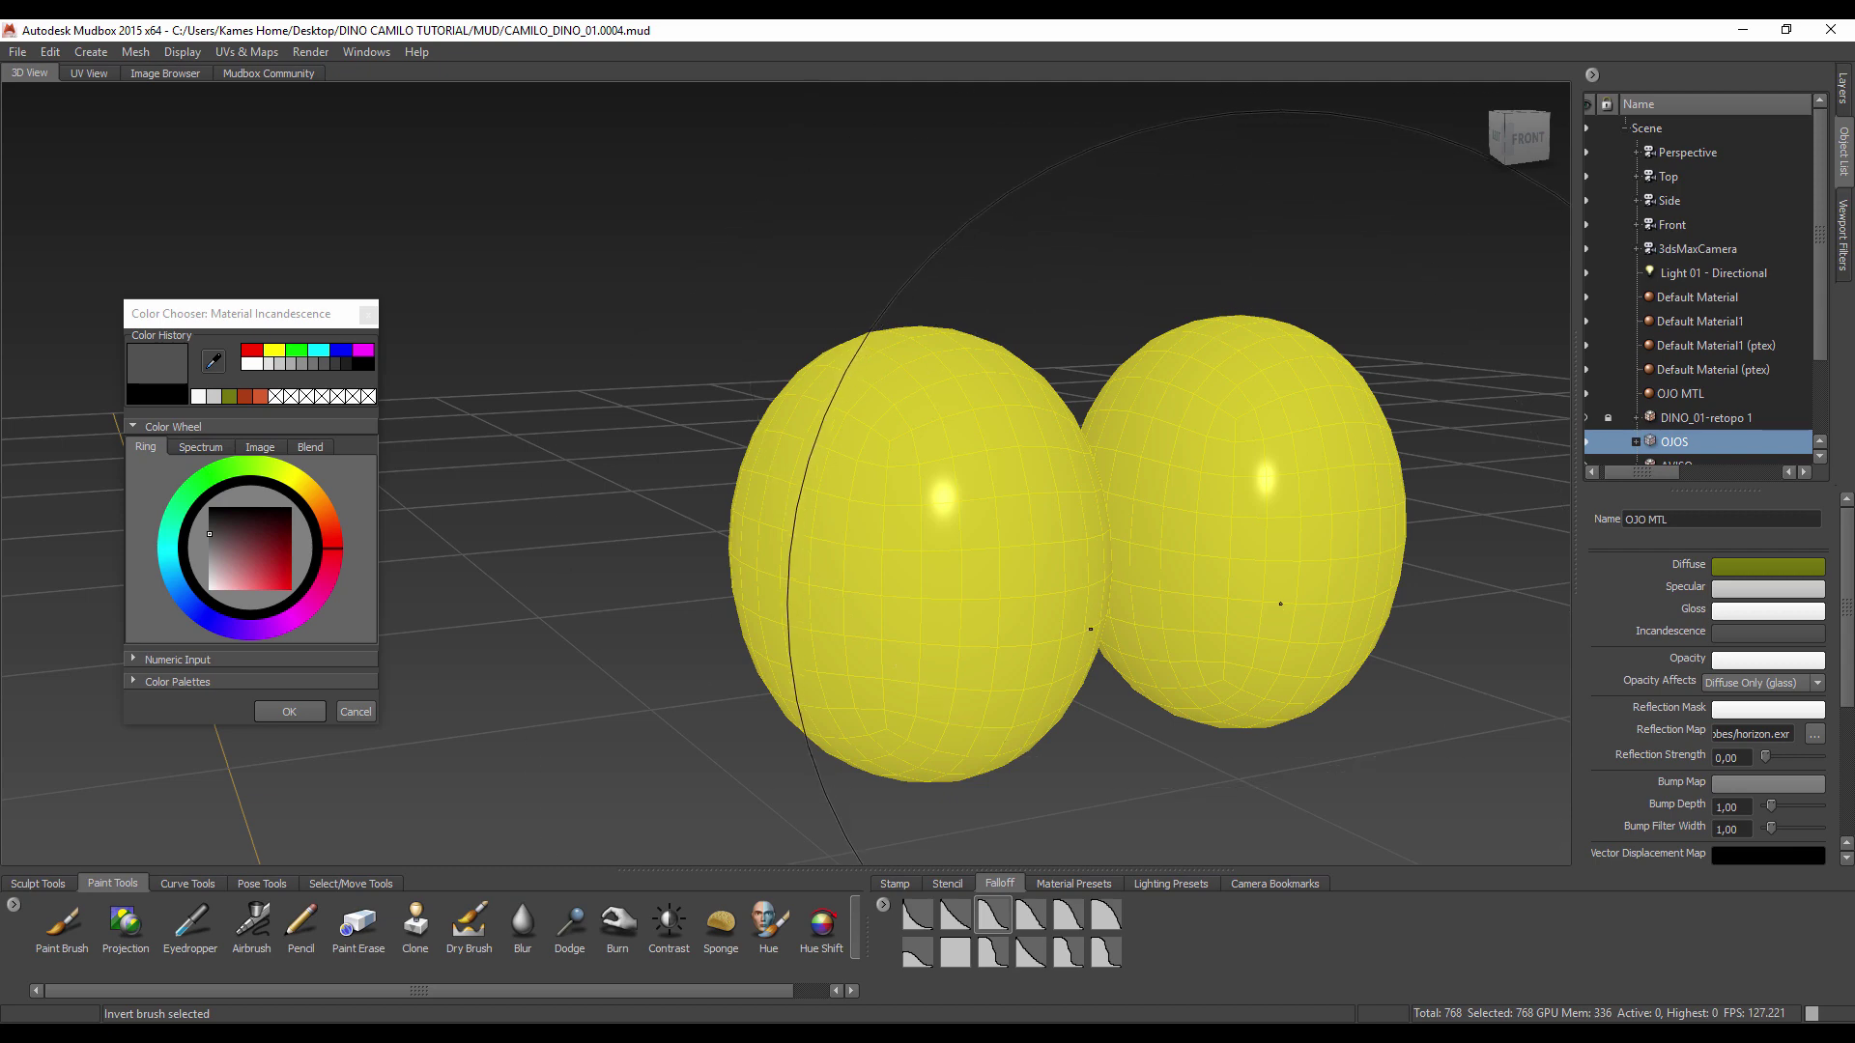
# Step: Set up PTEX painting on the eyes after cancelling an early paint-layer attempt
pyautogui.click(1565, 602)
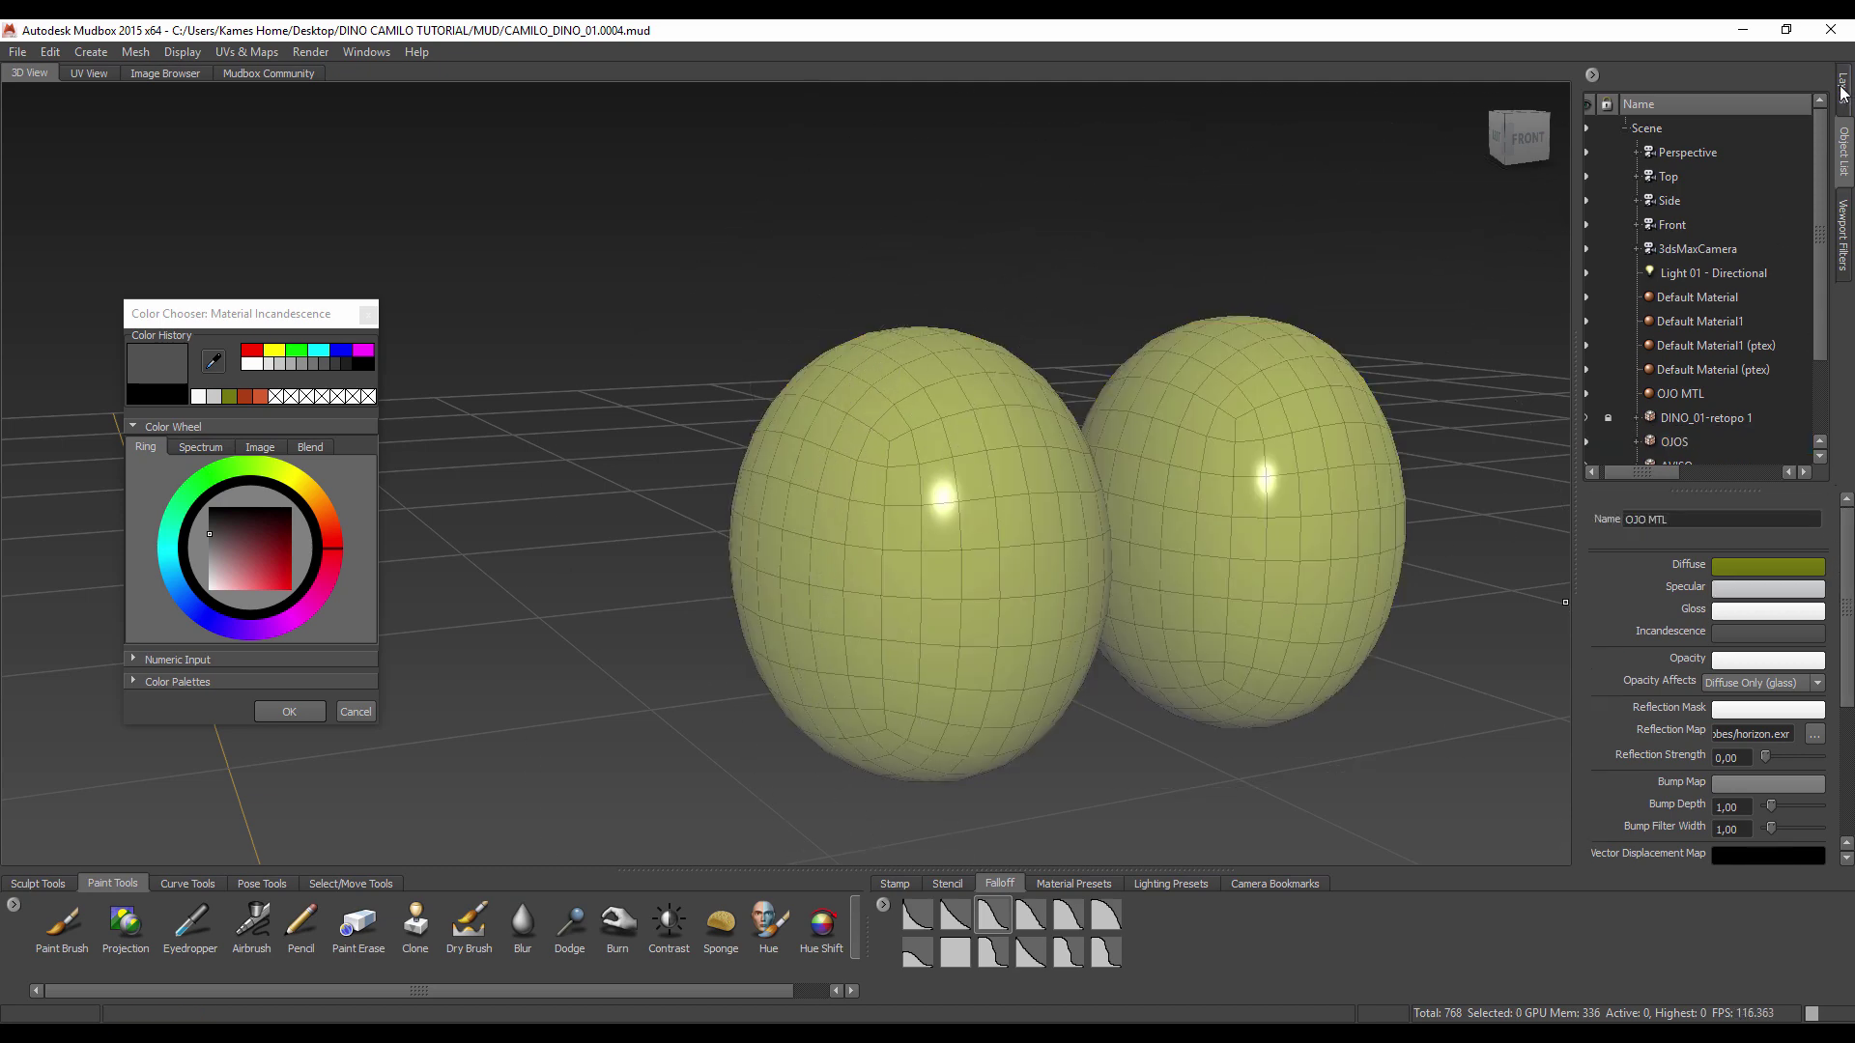
pyautogui.click(1842, 89)
pyautogui.click(1591, 101)
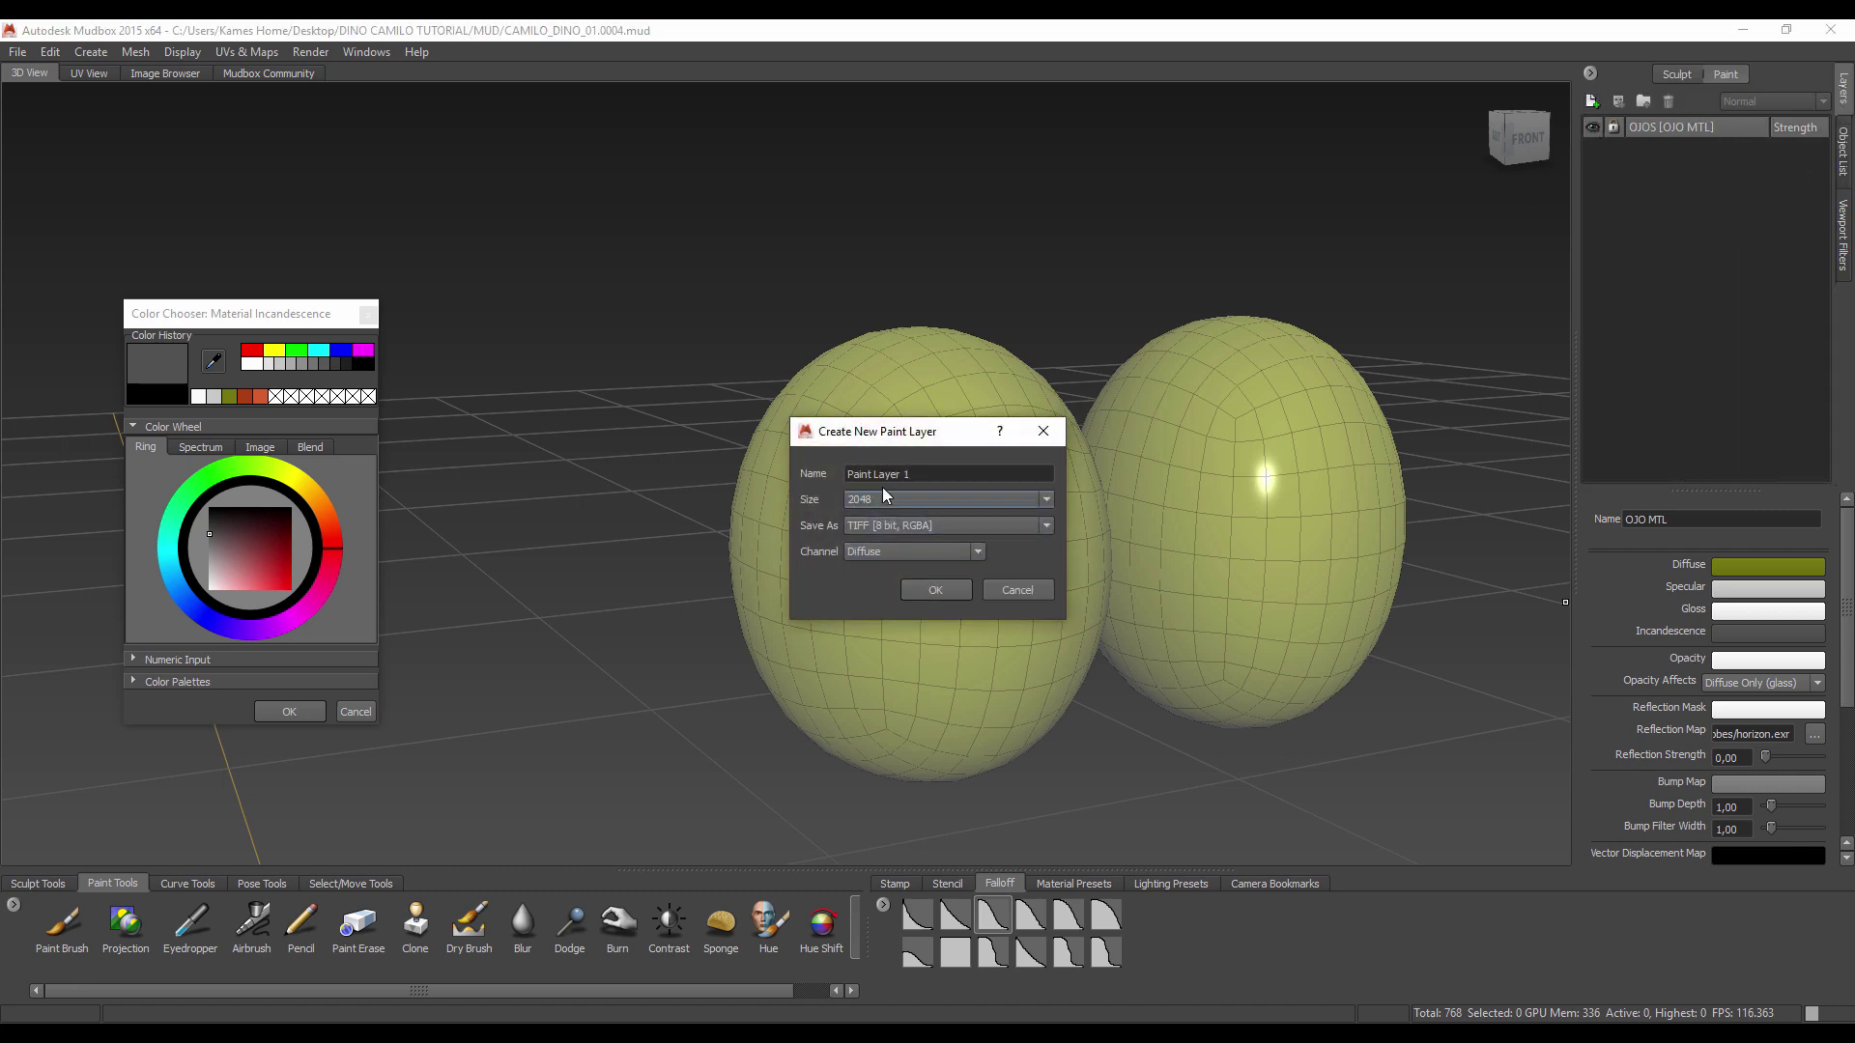
pyautogui.click(1018, 588)
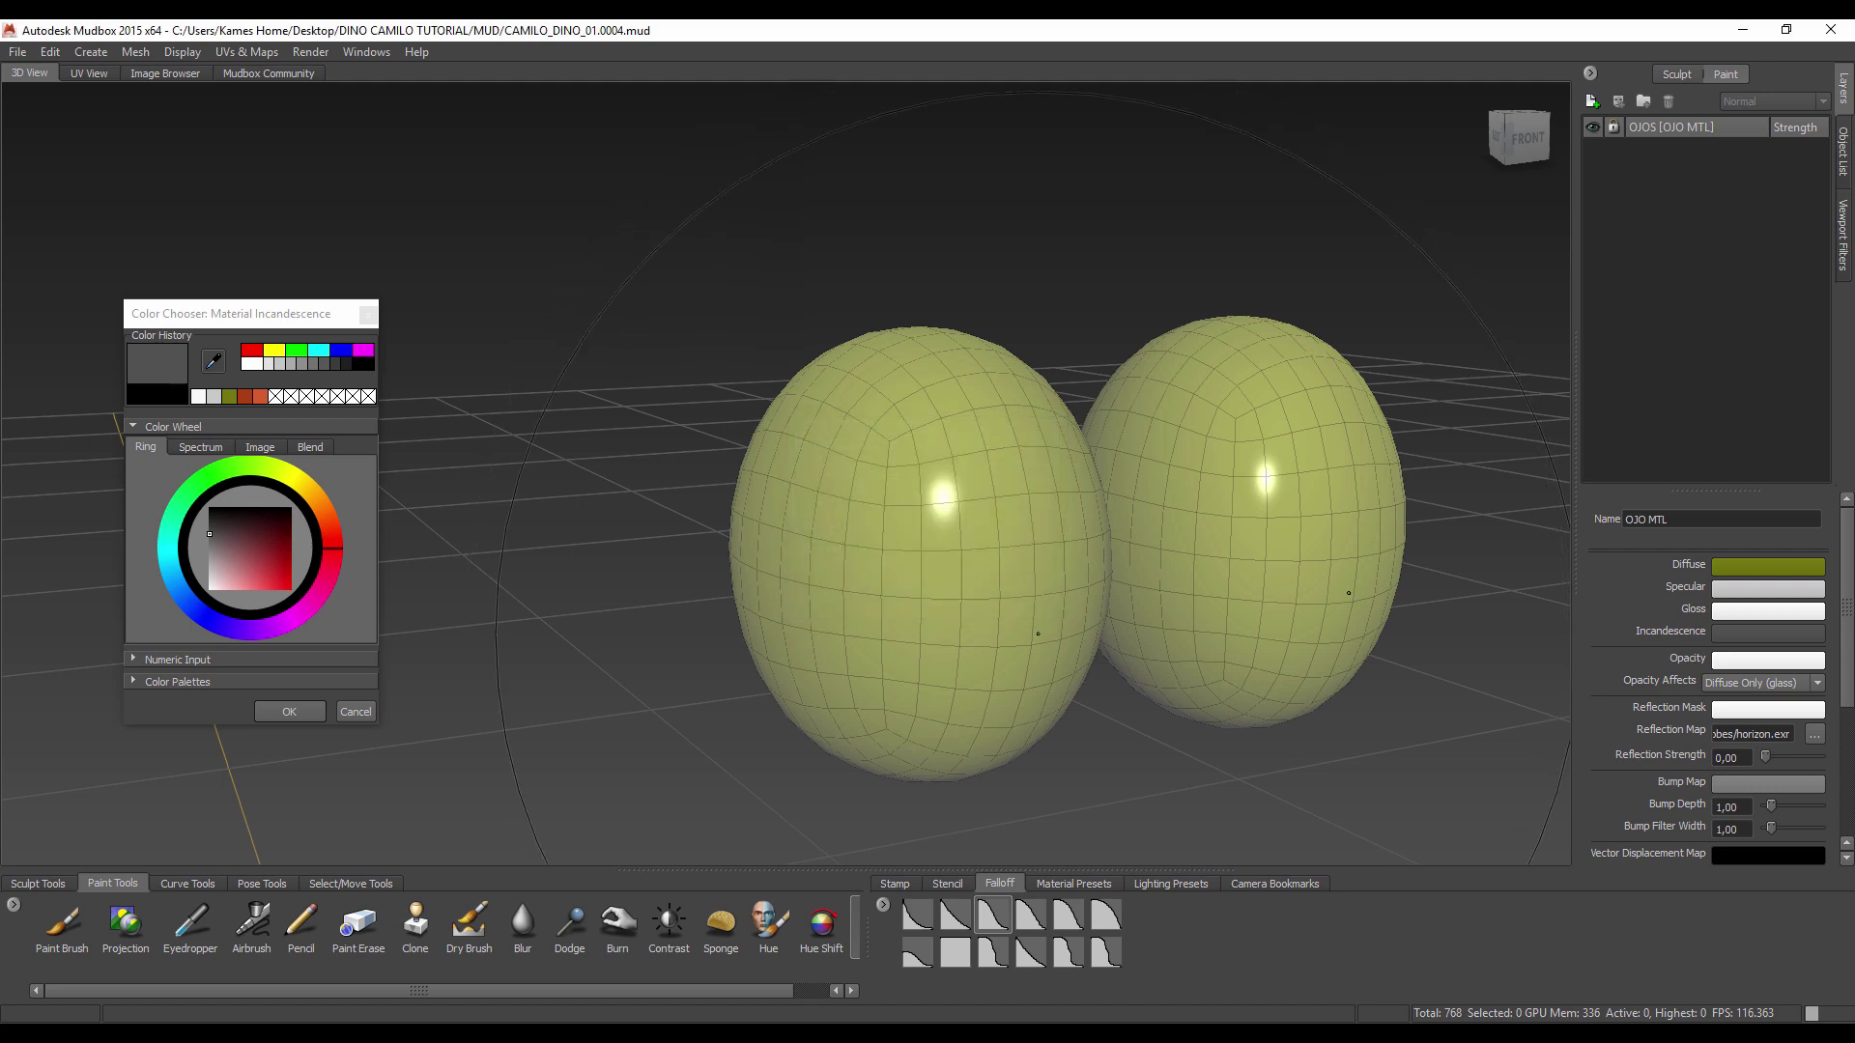
pyautogui.click(183, 52)
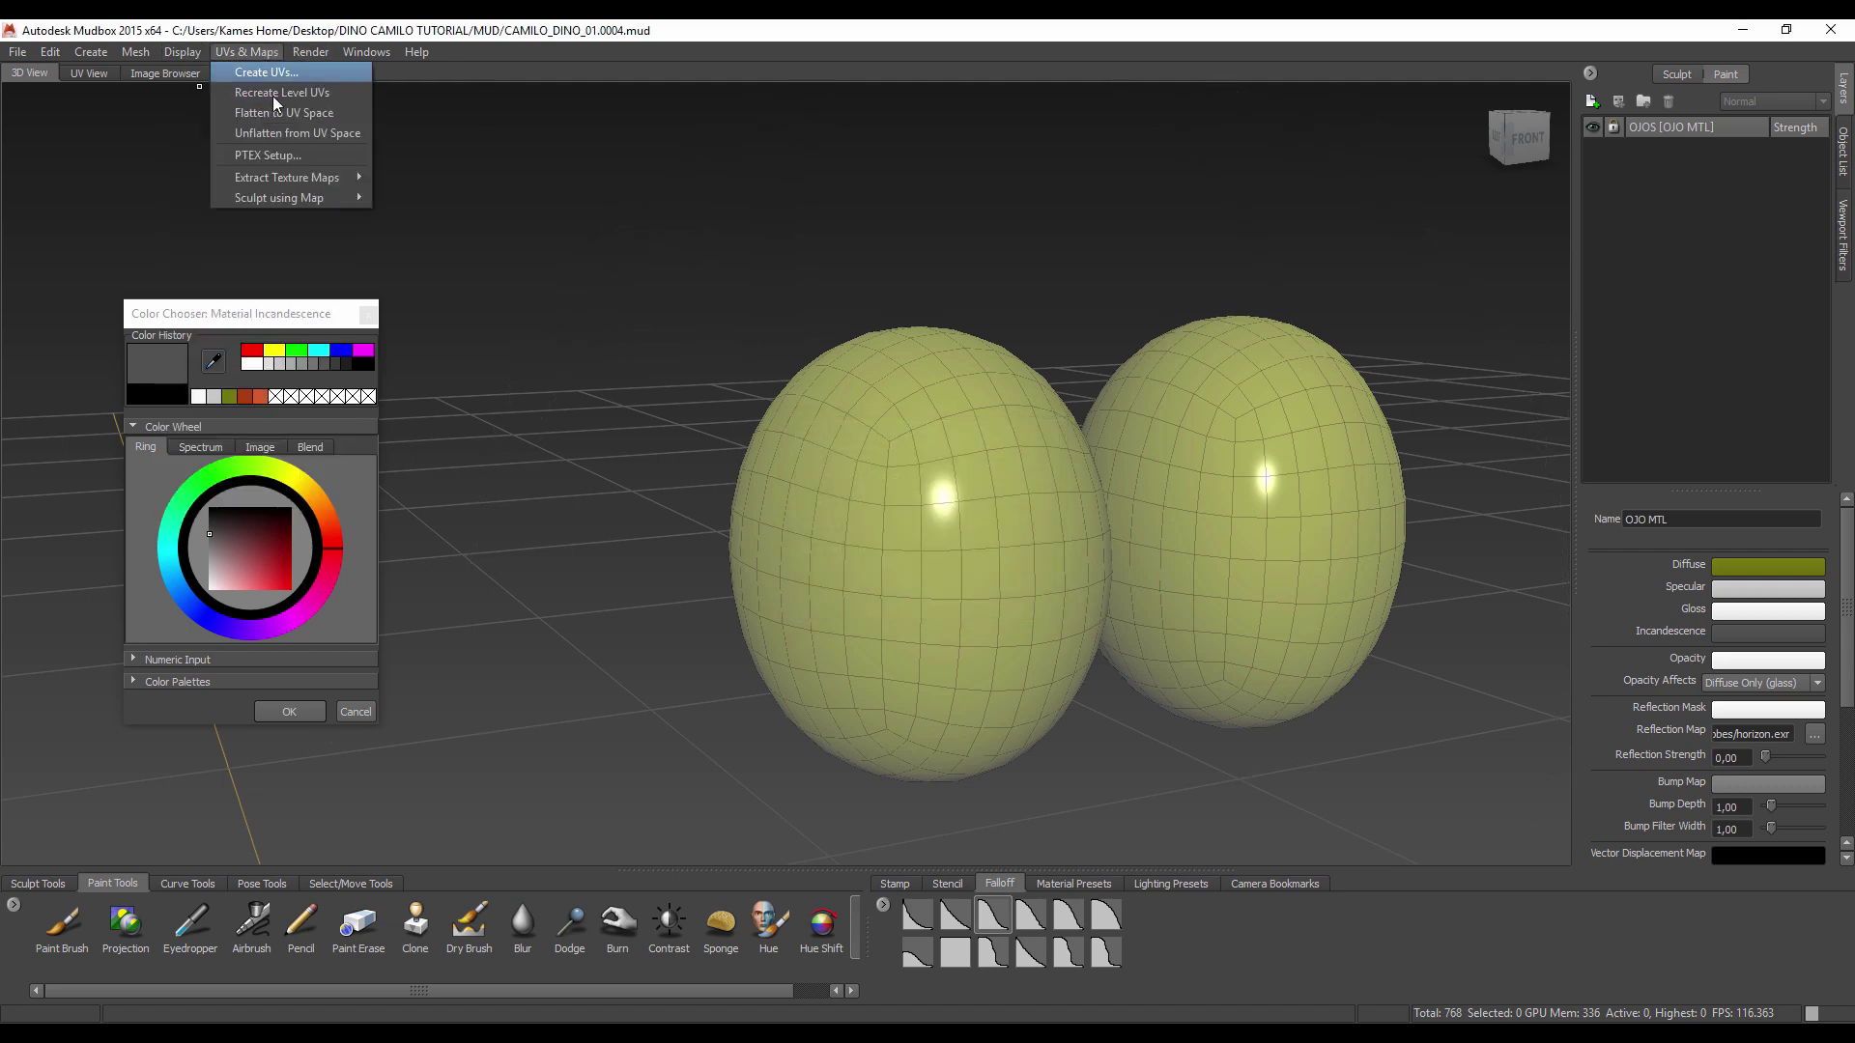
pyautogui.click(287, 165)
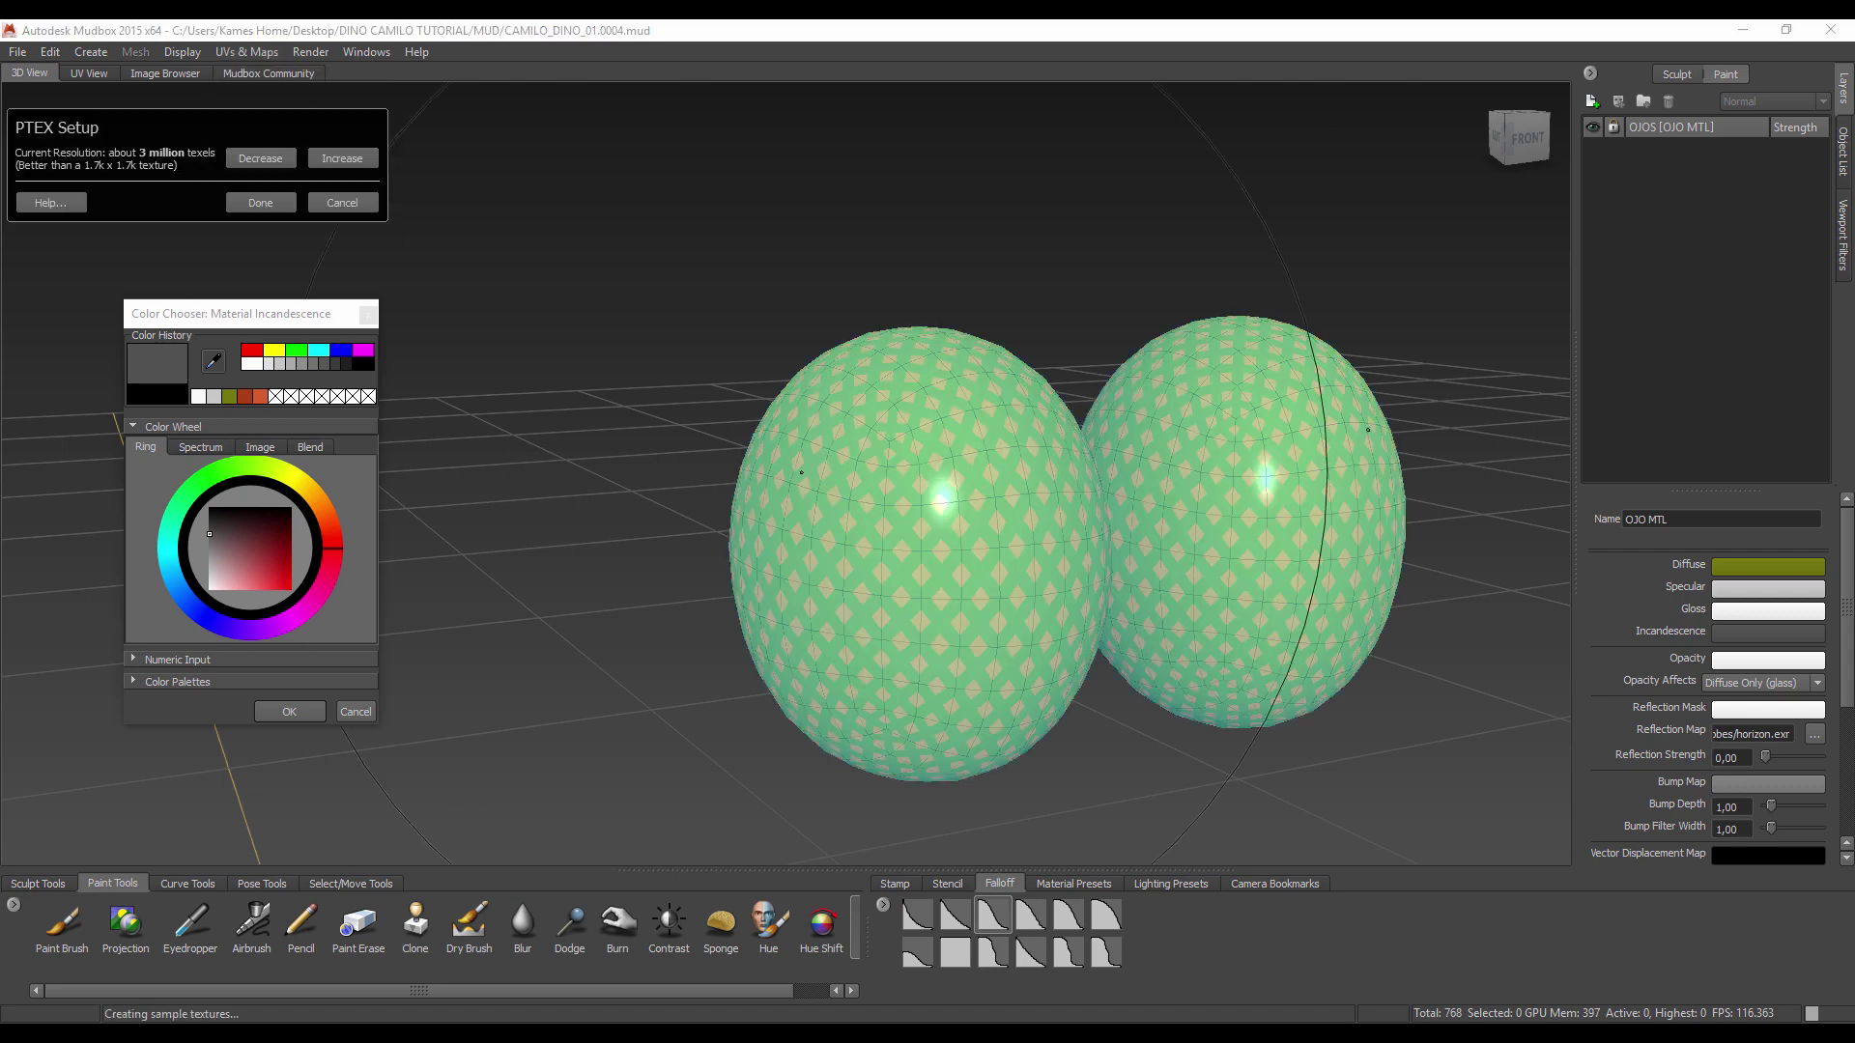
pyautogui.click(269, 203)
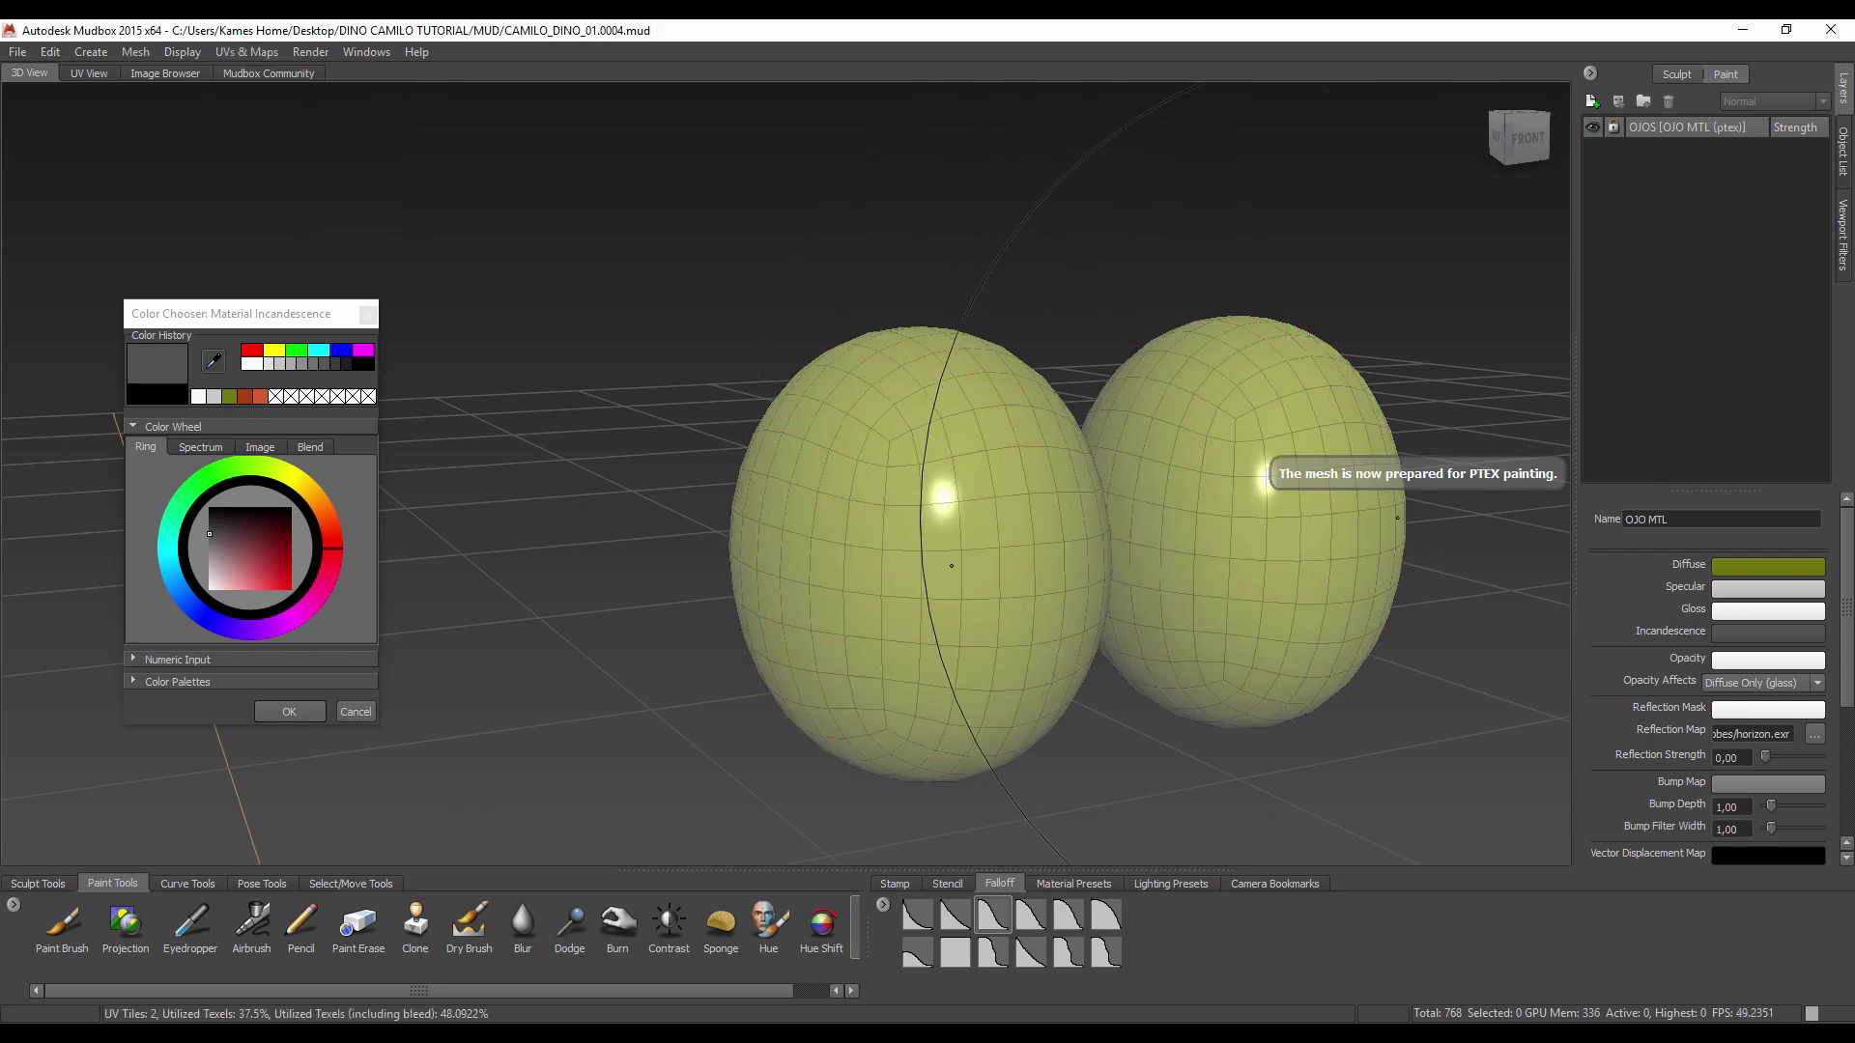
# Step: Create a paint layer named COLOR OJOS and turn off the wireframe
pyautogui.click(1591, 101)
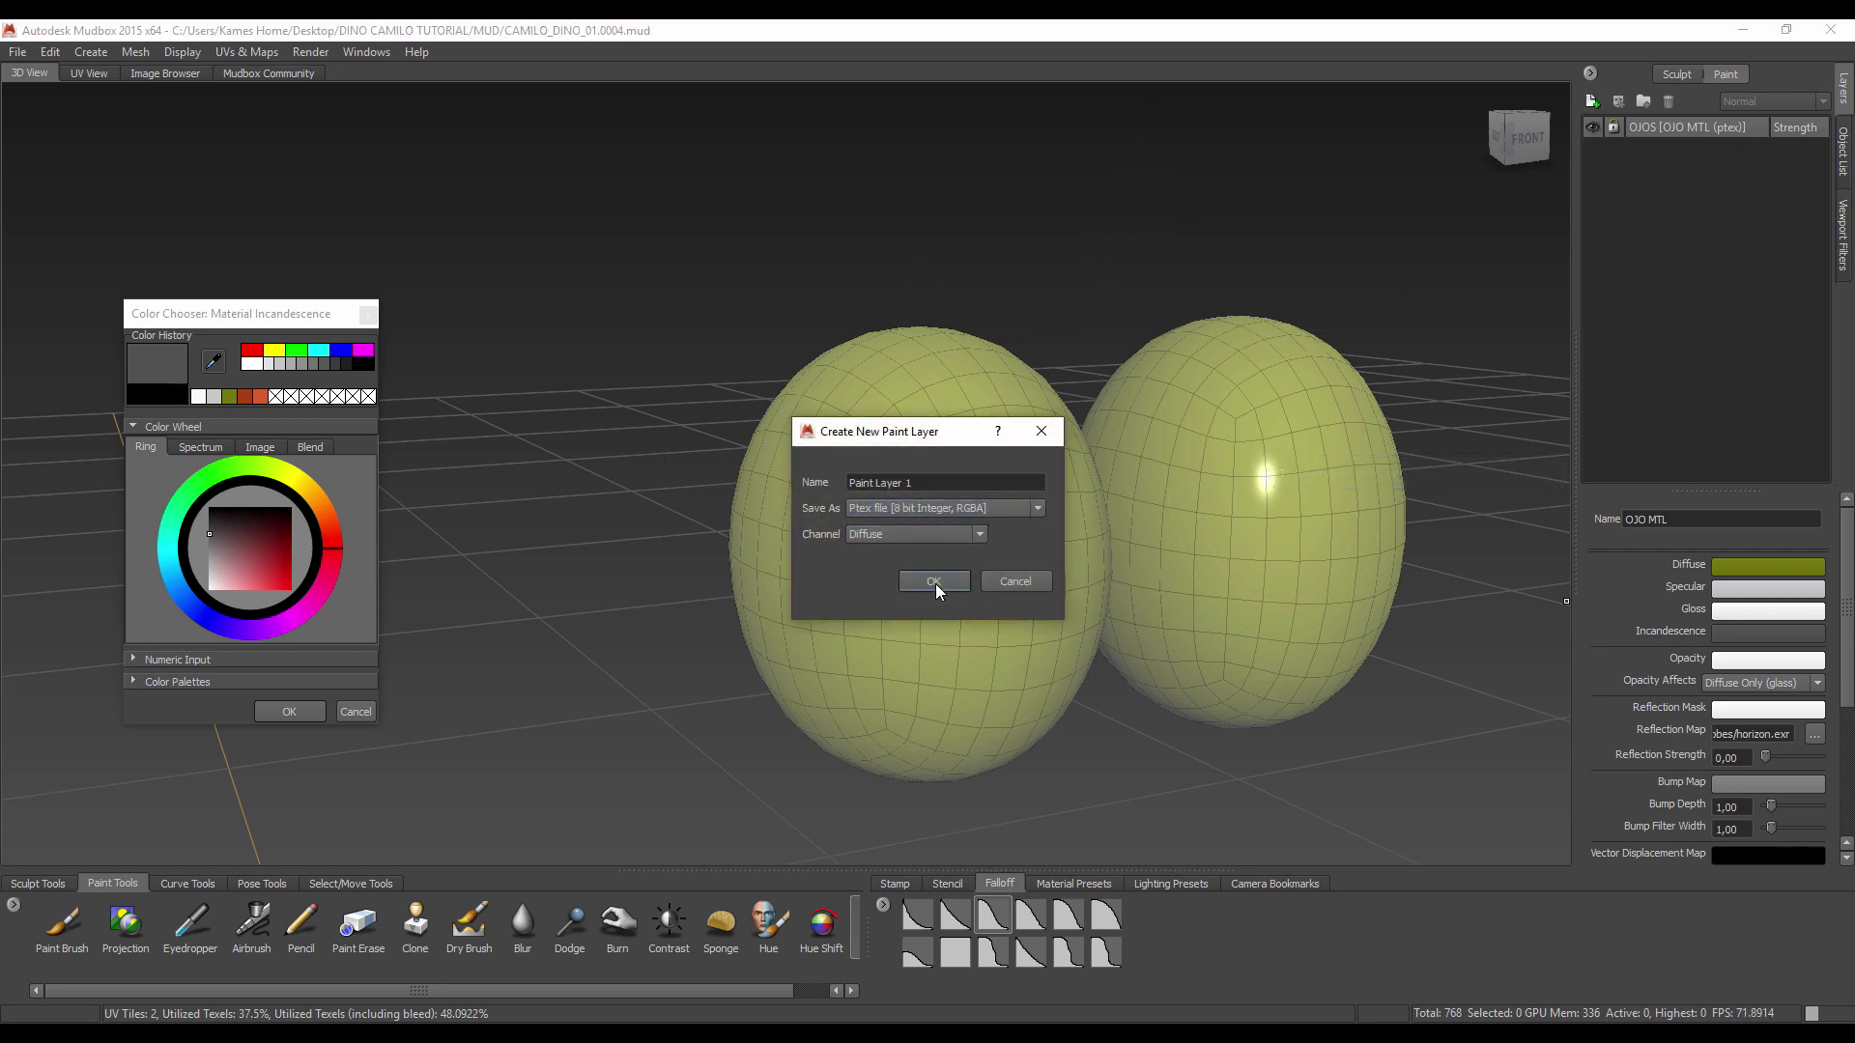
pyautogui.moveTo(929, 491); pyautogui.dragTo(754, 500)
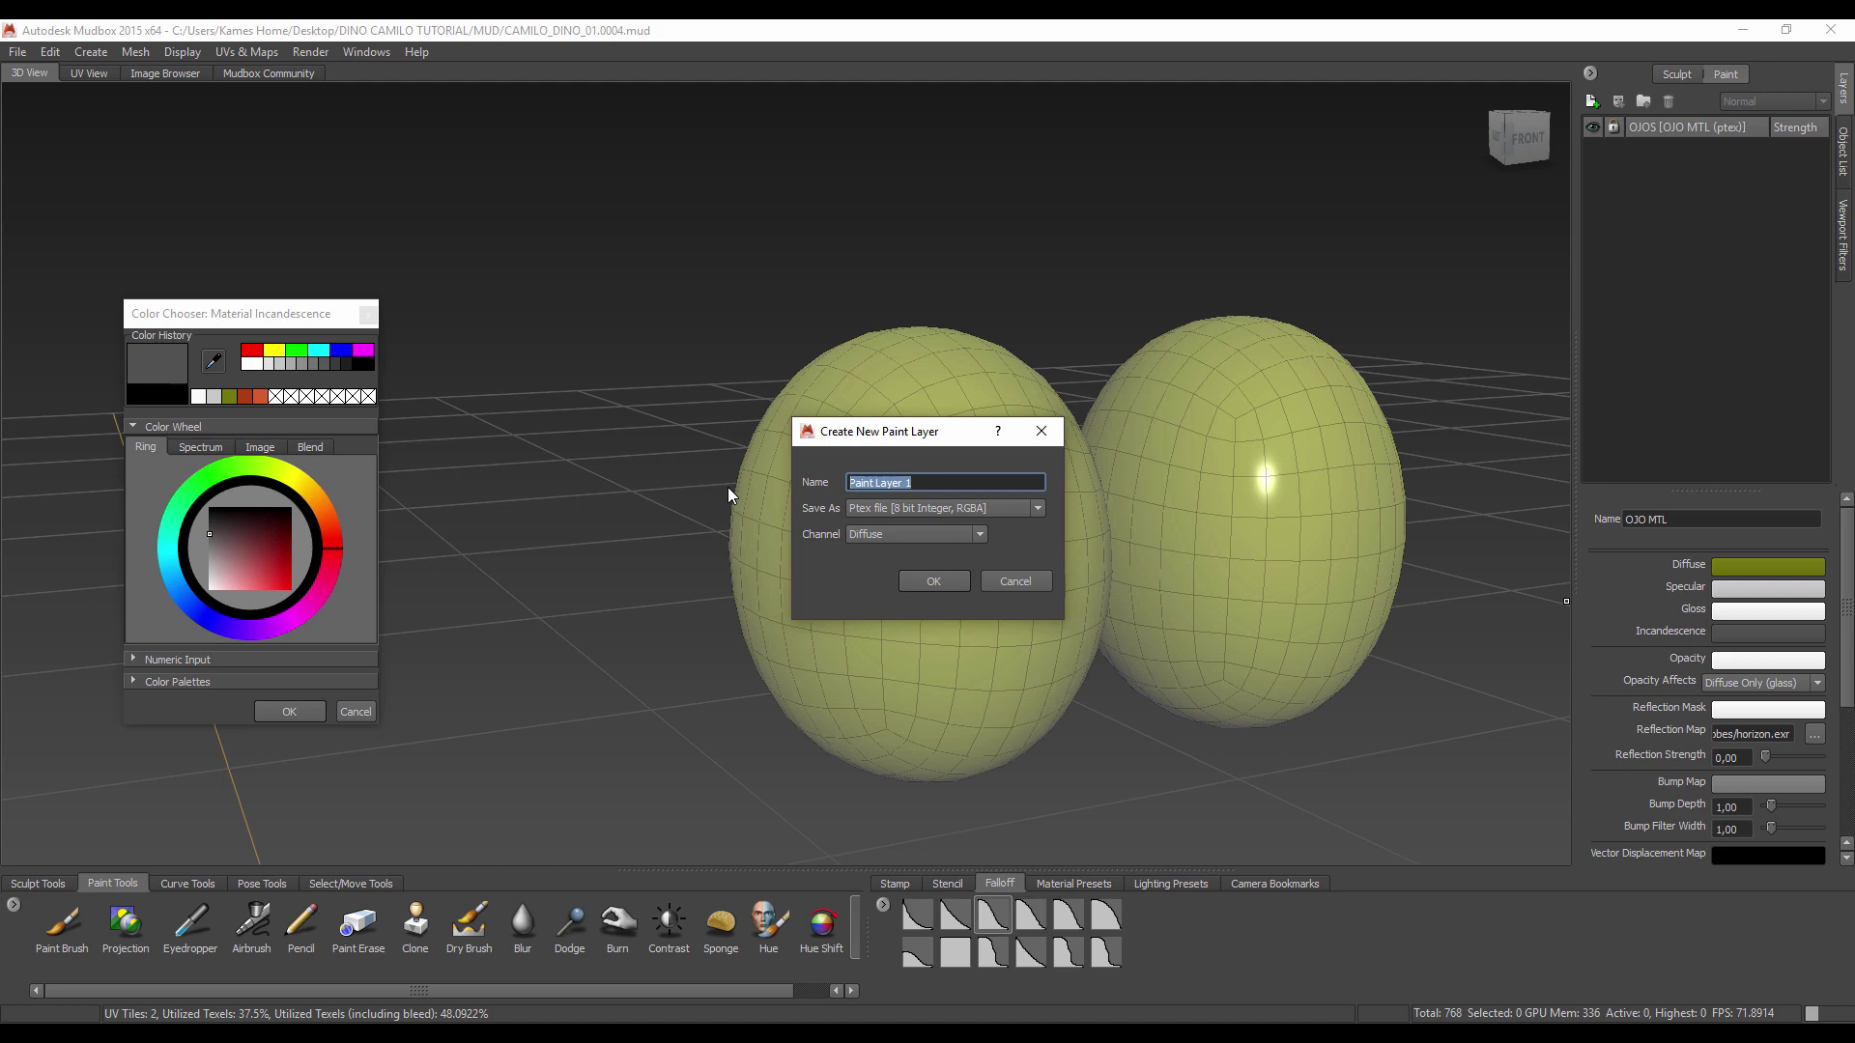
pyautogui.write('COLOR OJOS')
pyautogui.click(933, 580)
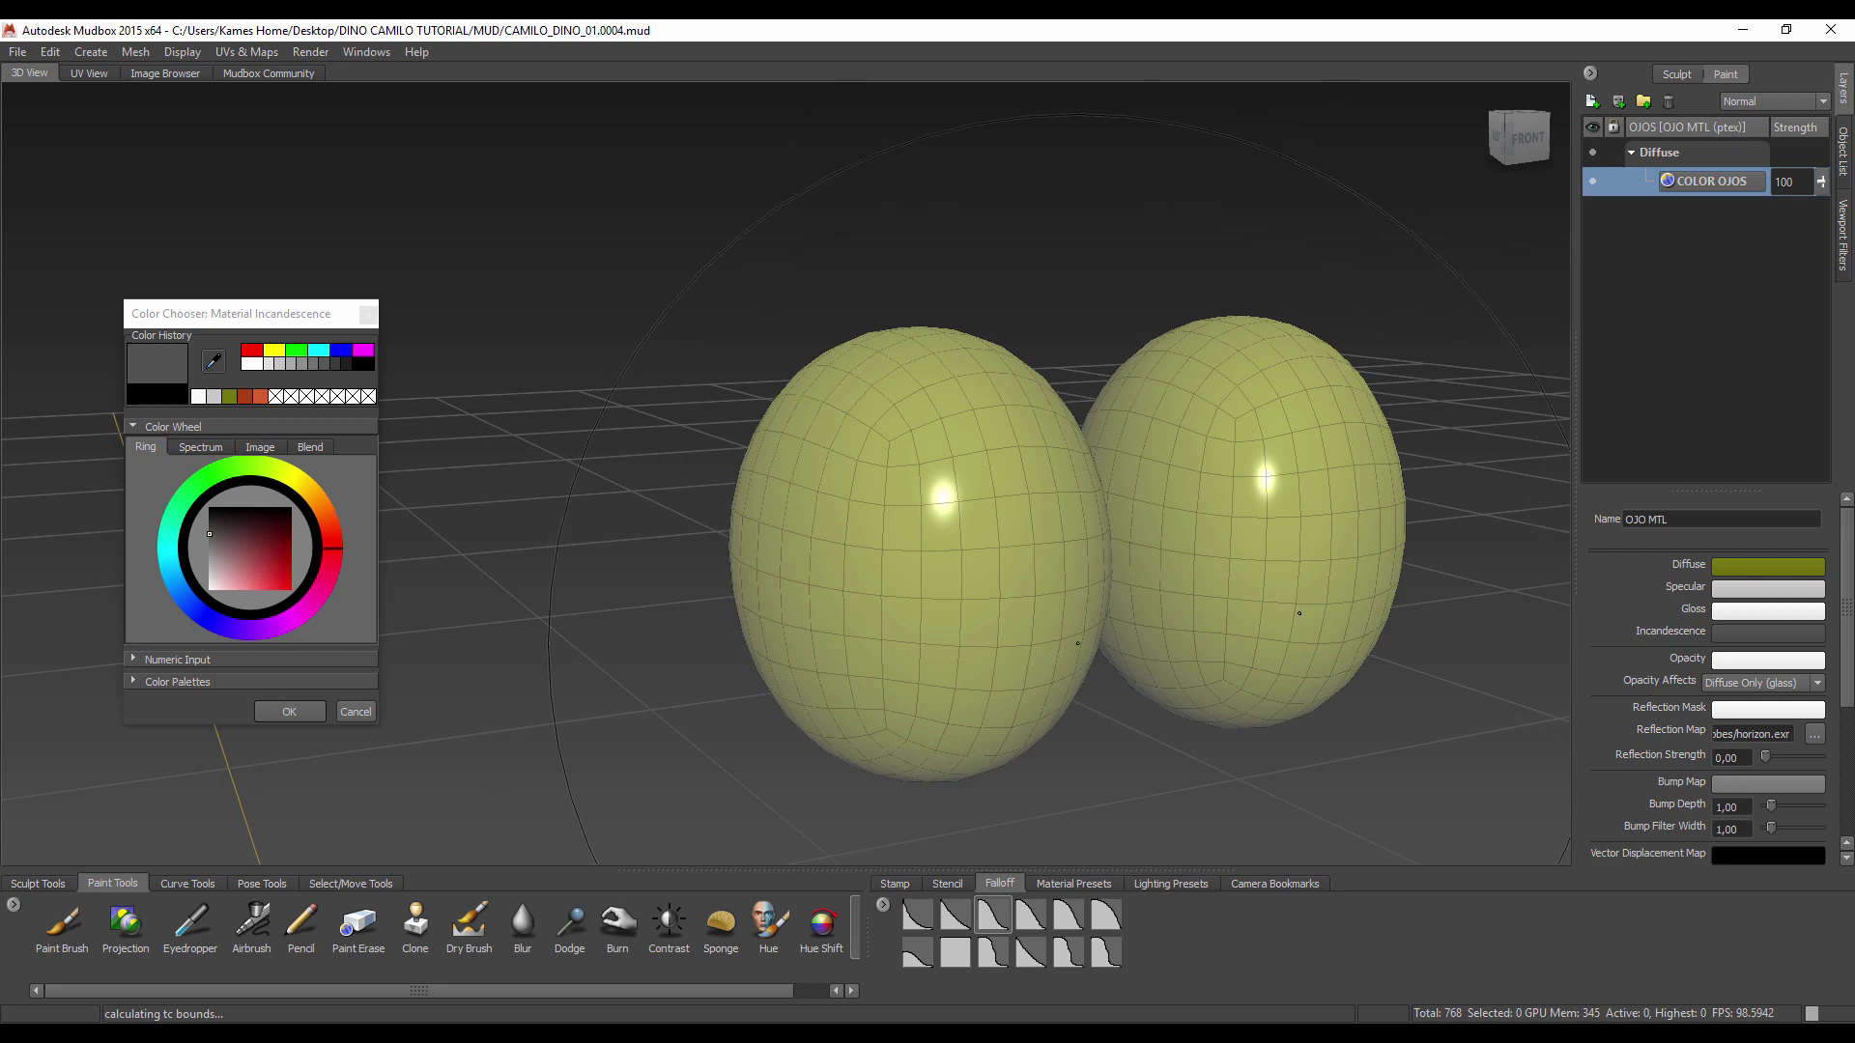
pyautogui.press('w')
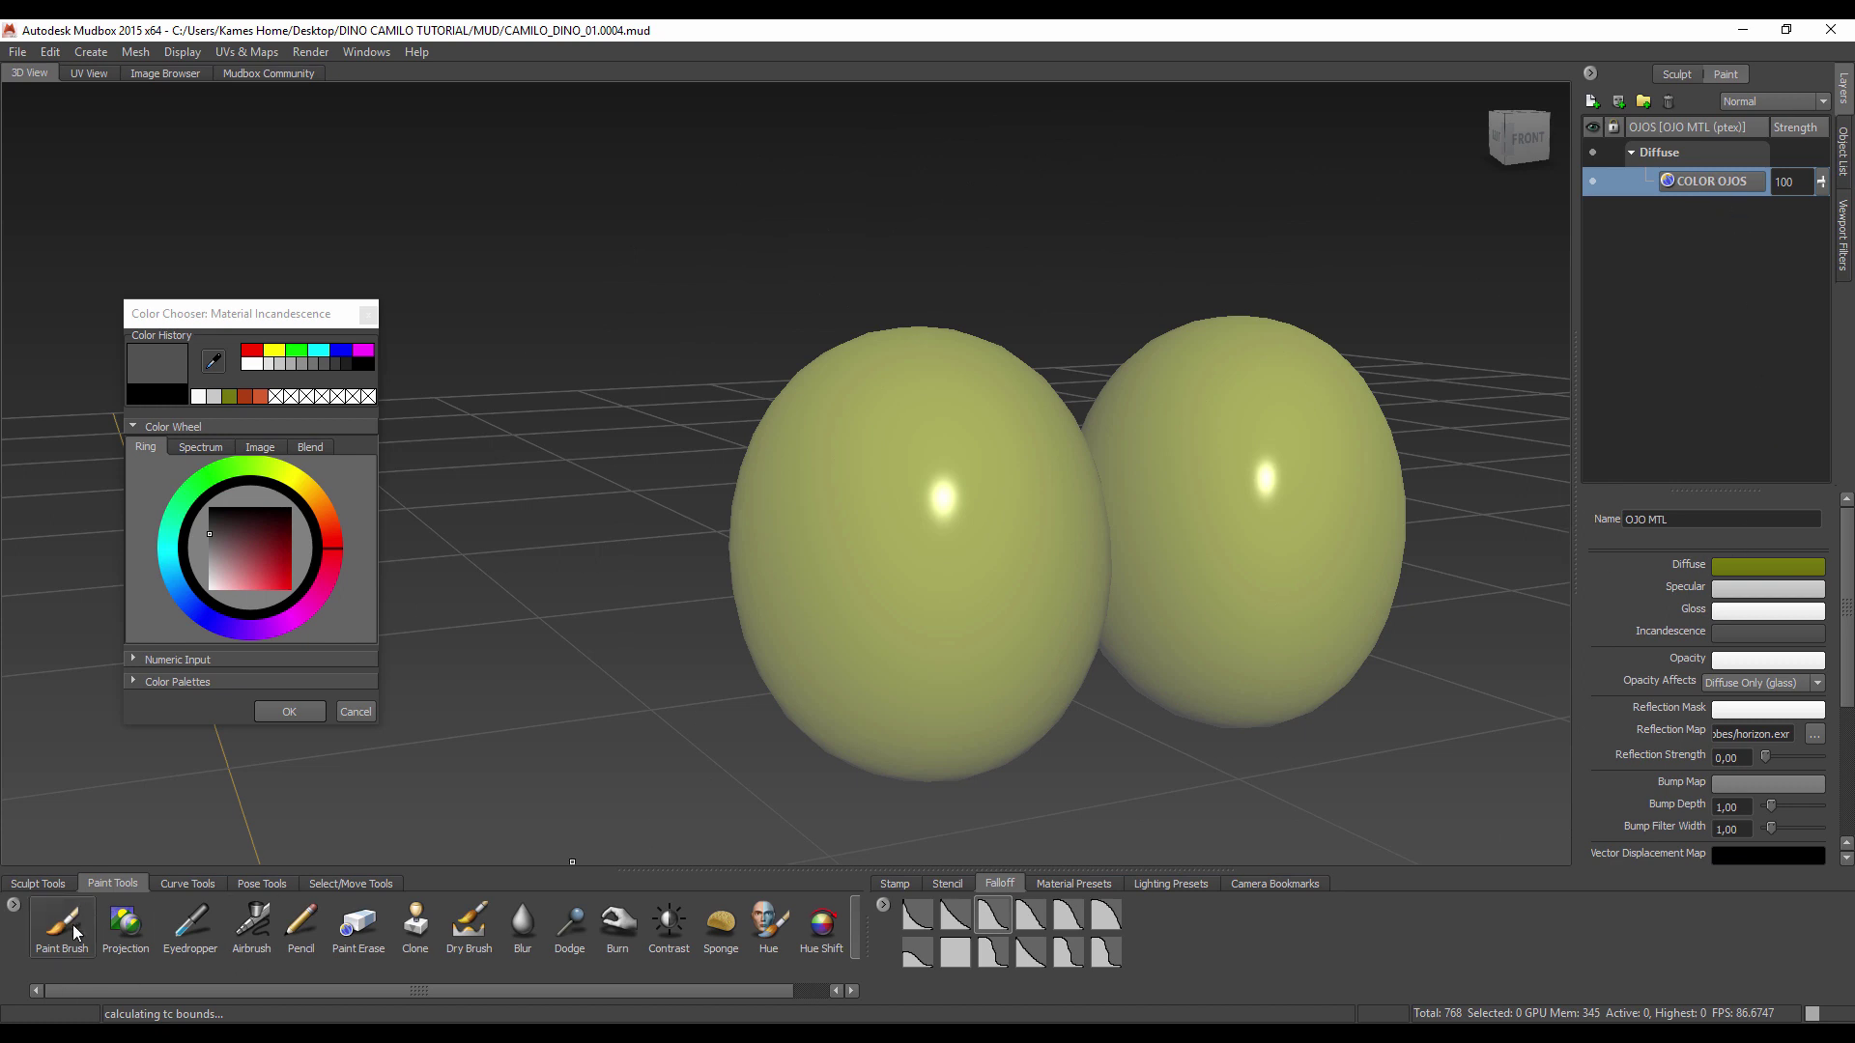
# Step: Flood the eyes' paint layer with white, then unhide DINO_01-retopo 1
pyautogui.click(62, 922)
pyautogui.click(1768, 526)
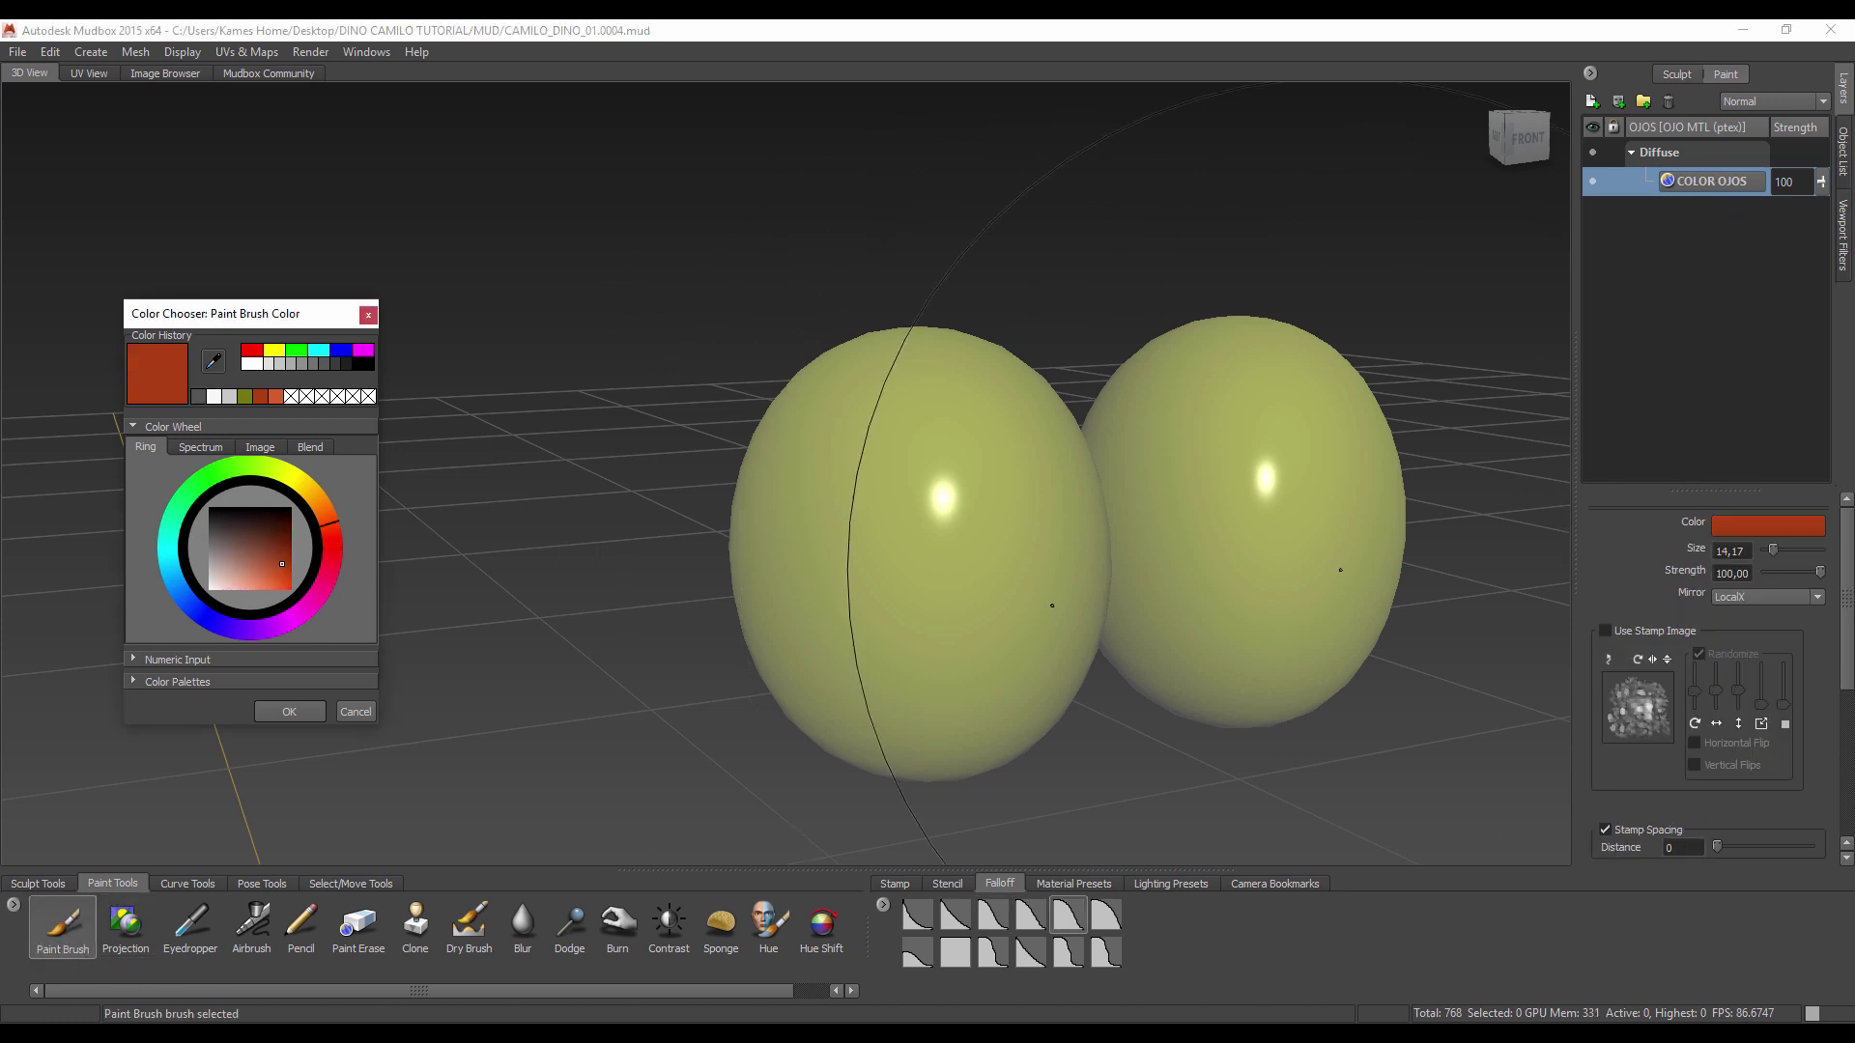
pyautogui.click(215, 590)
pyautogui.click(316, 712)
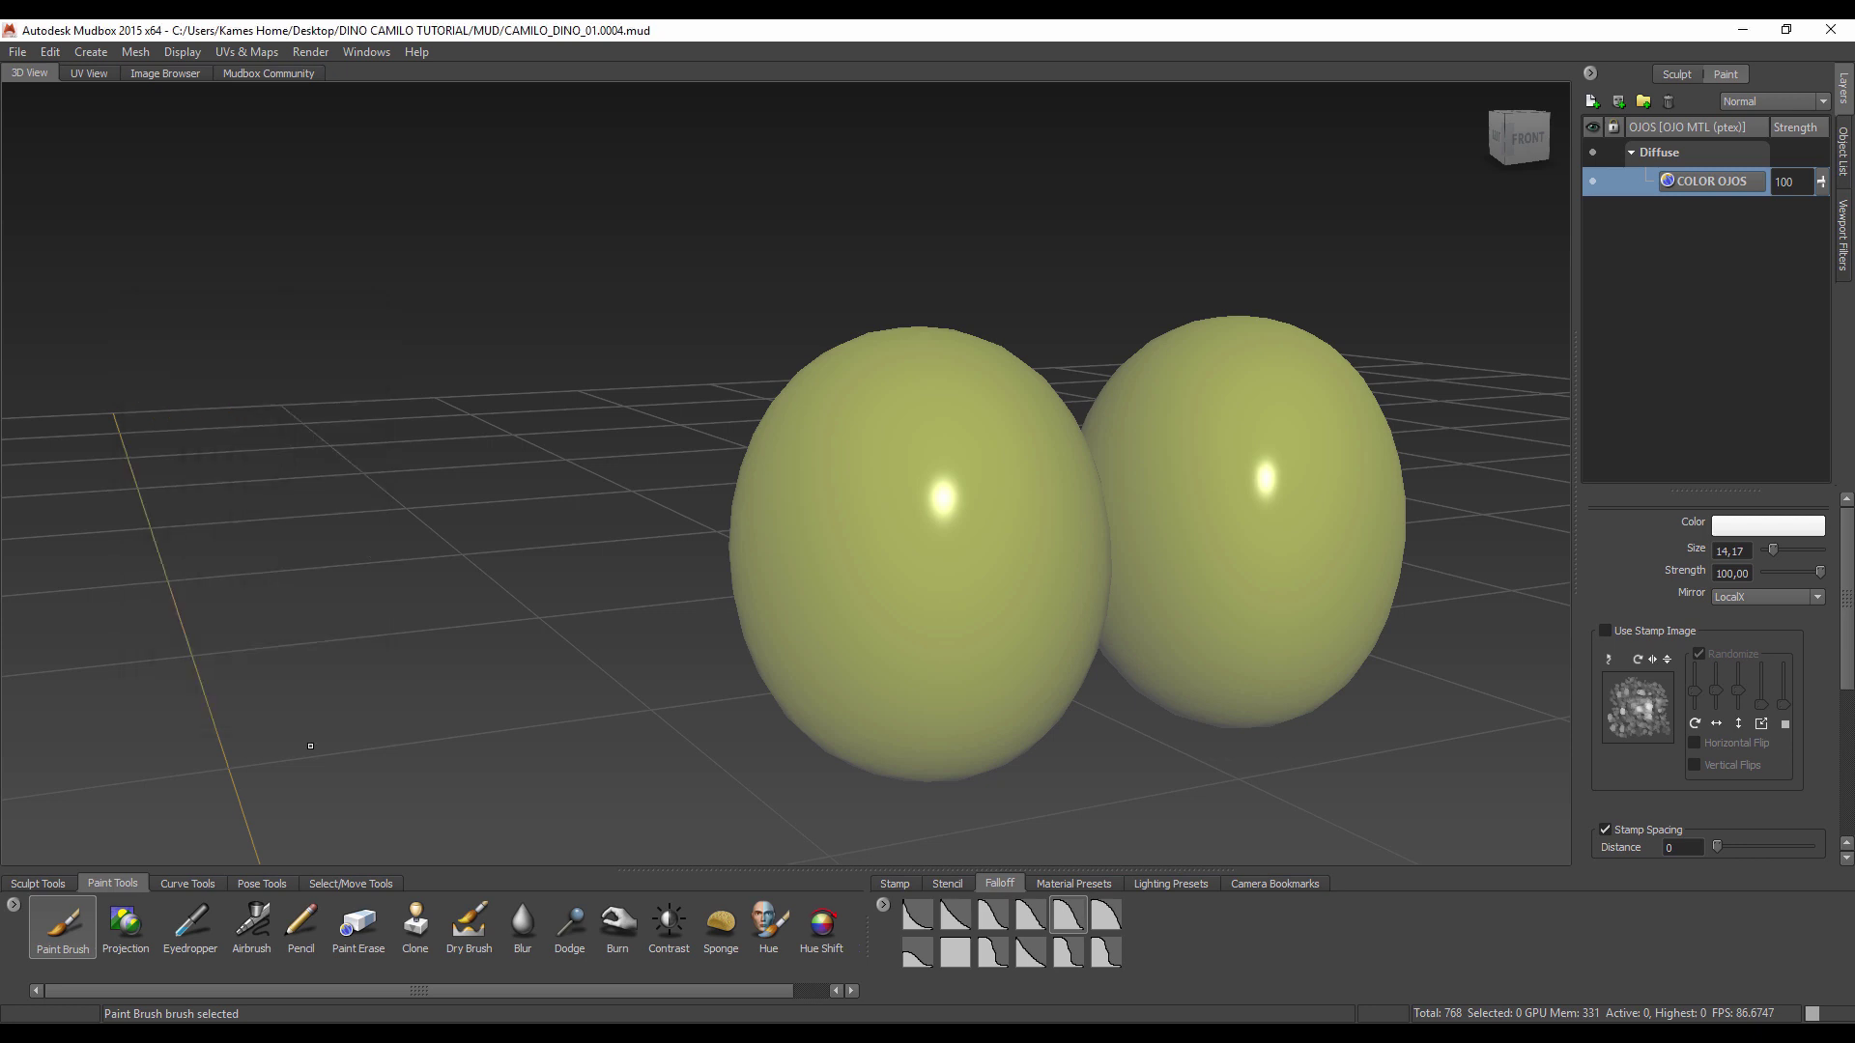
pyautogui.moveTo(1847, 636); pyautogui.dragTo(1849, 783)
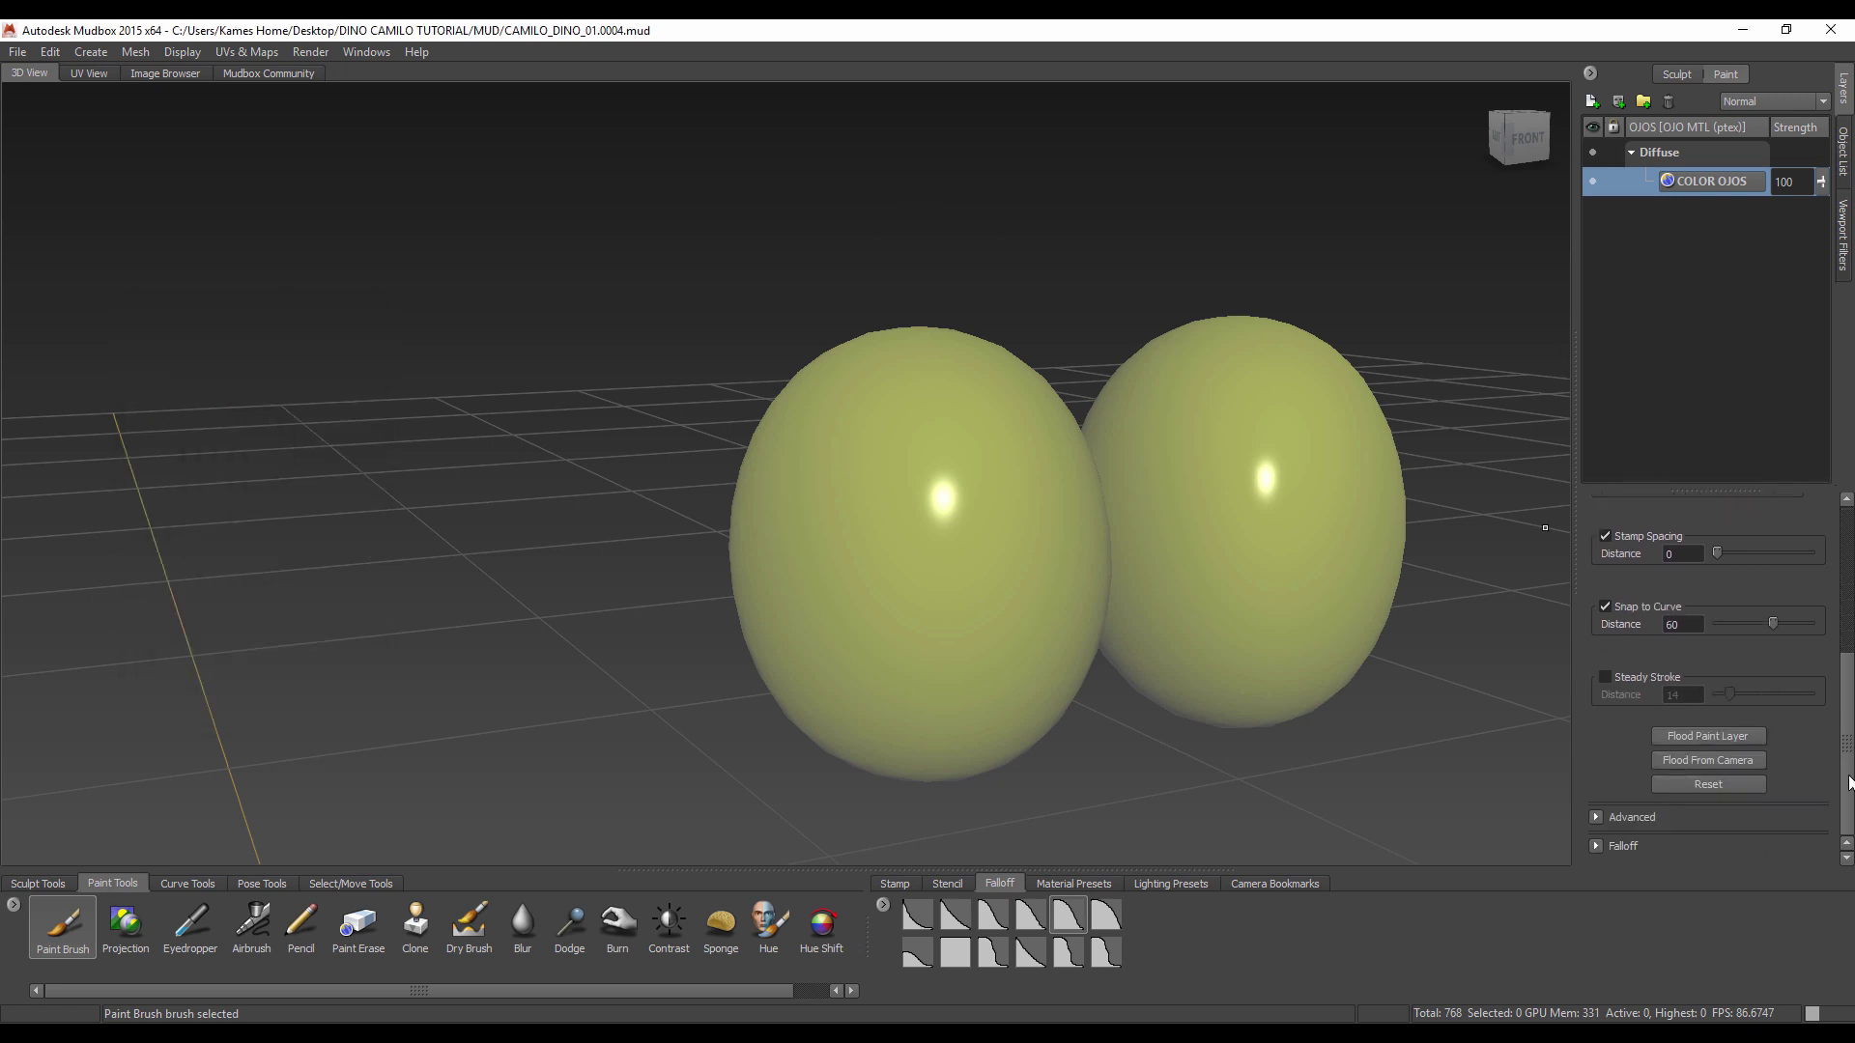
pyautogui.click(1706, 734)
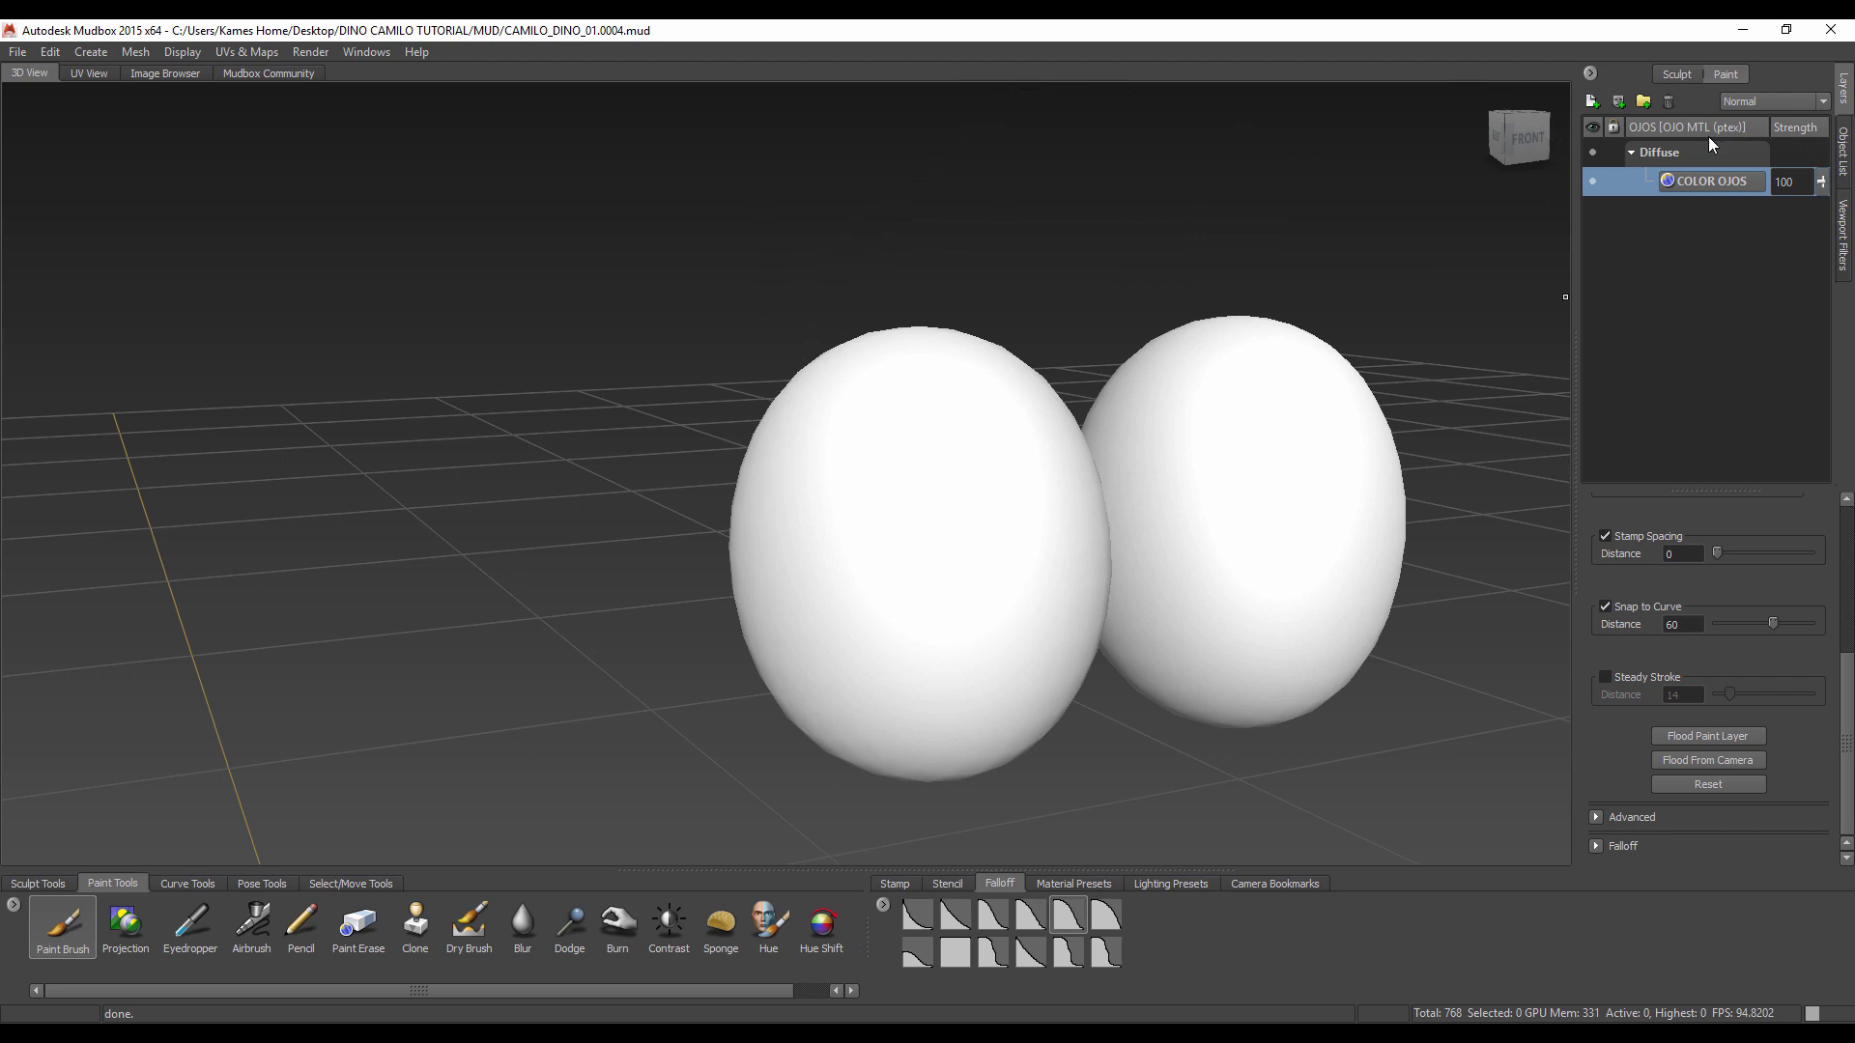
pyautogui.click(1842, 149)
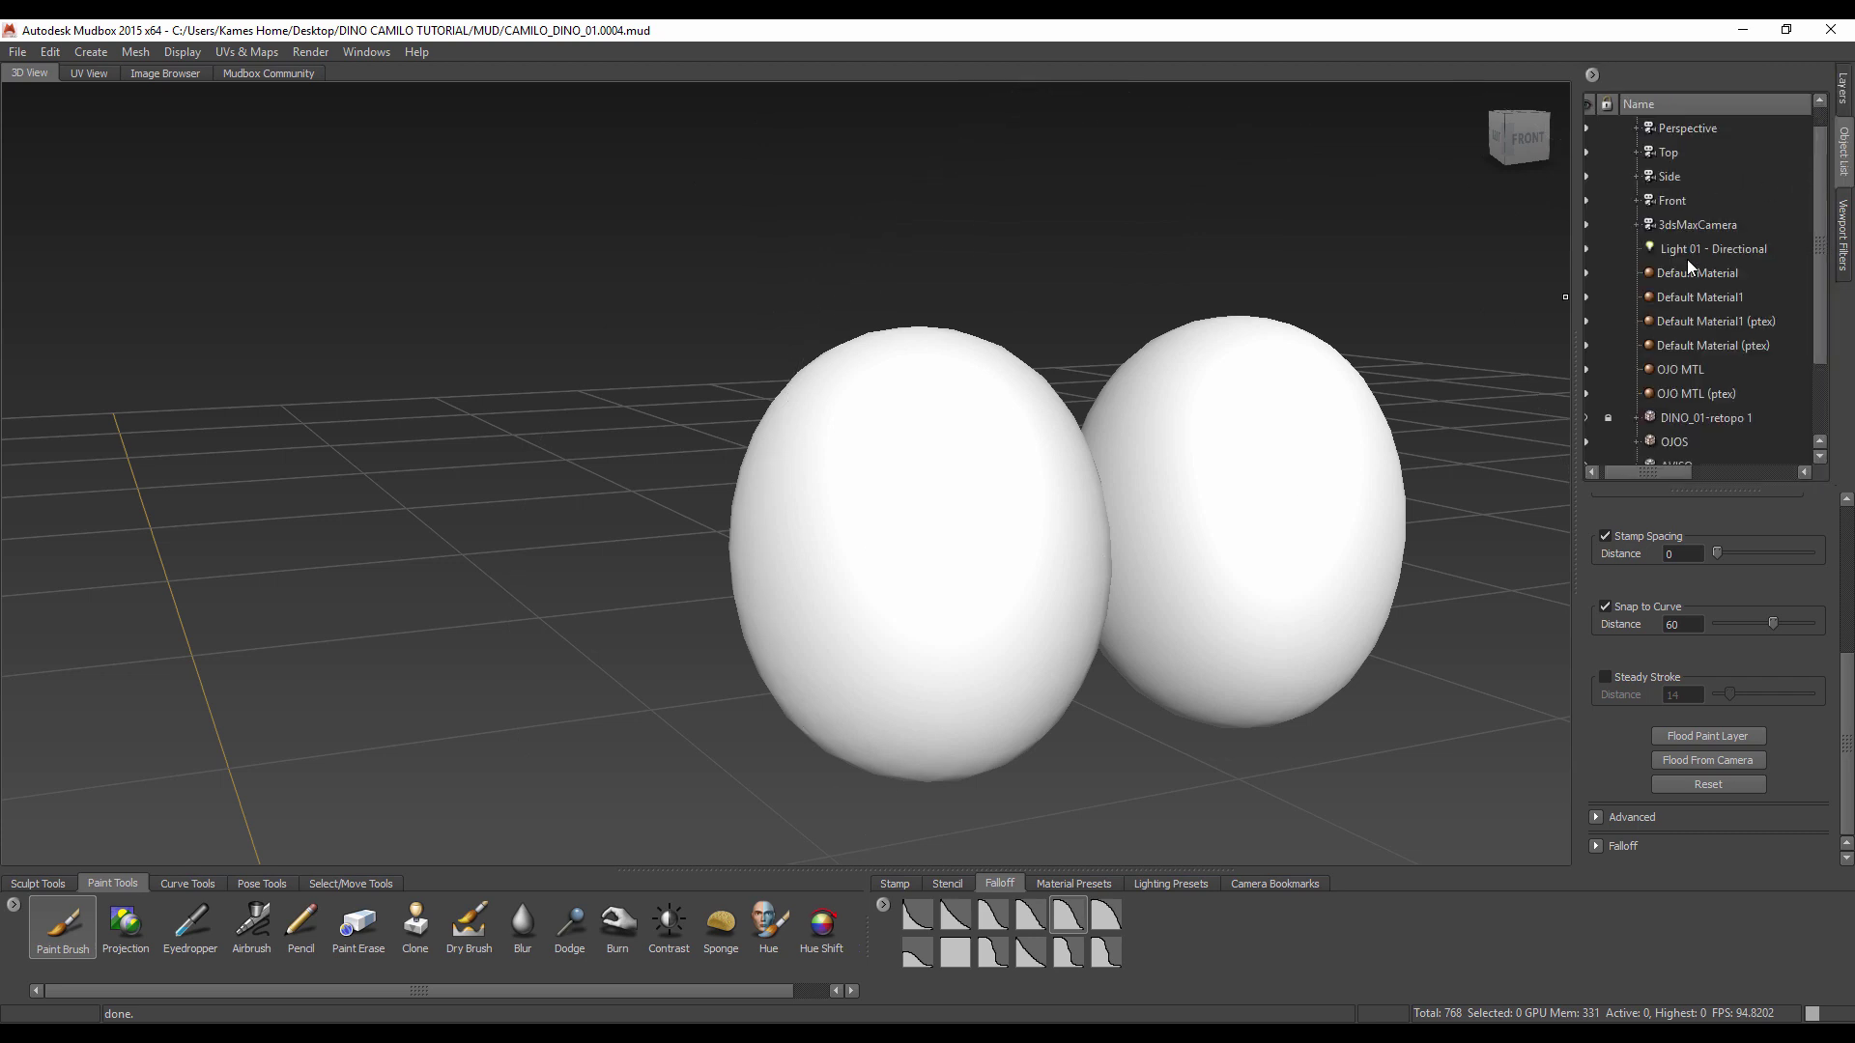
pyautogui.click(1586, 416)
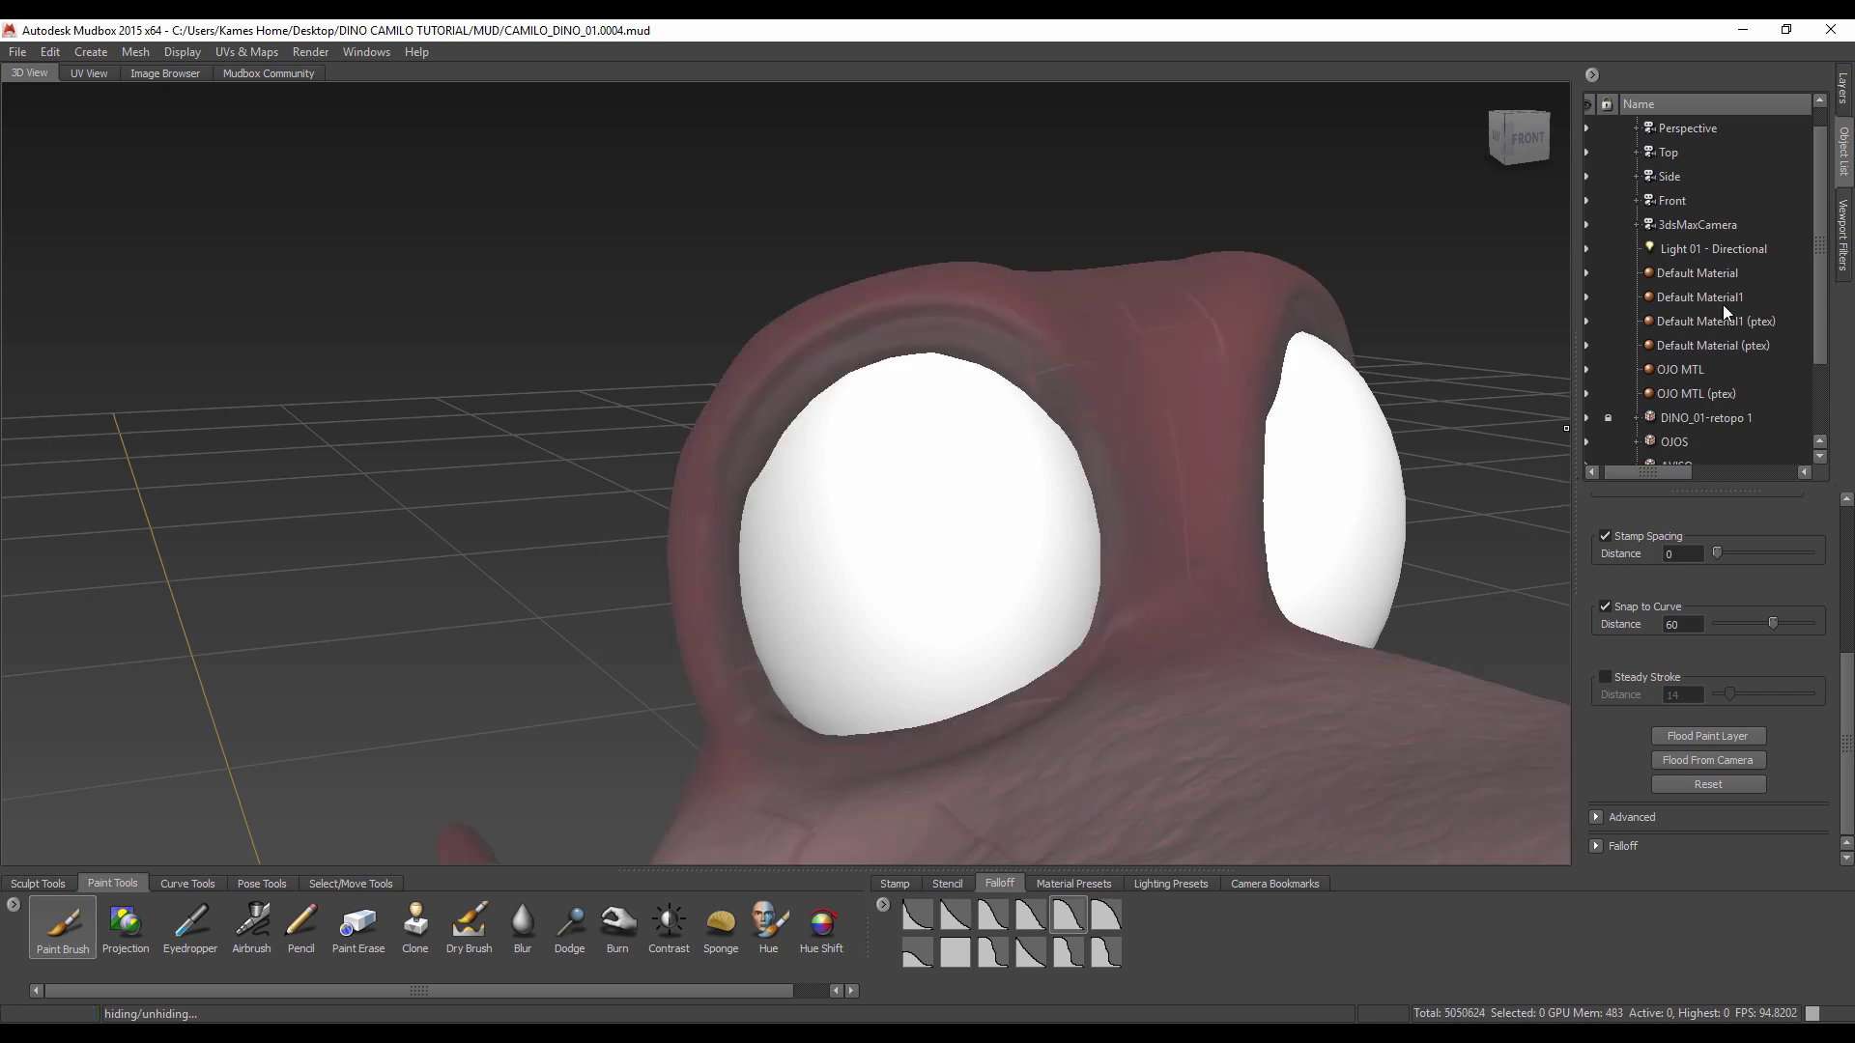
# Step: Select OJOS, shrink the Paint Brush, and set its colour to black
pyautogui.click(1681, 444)
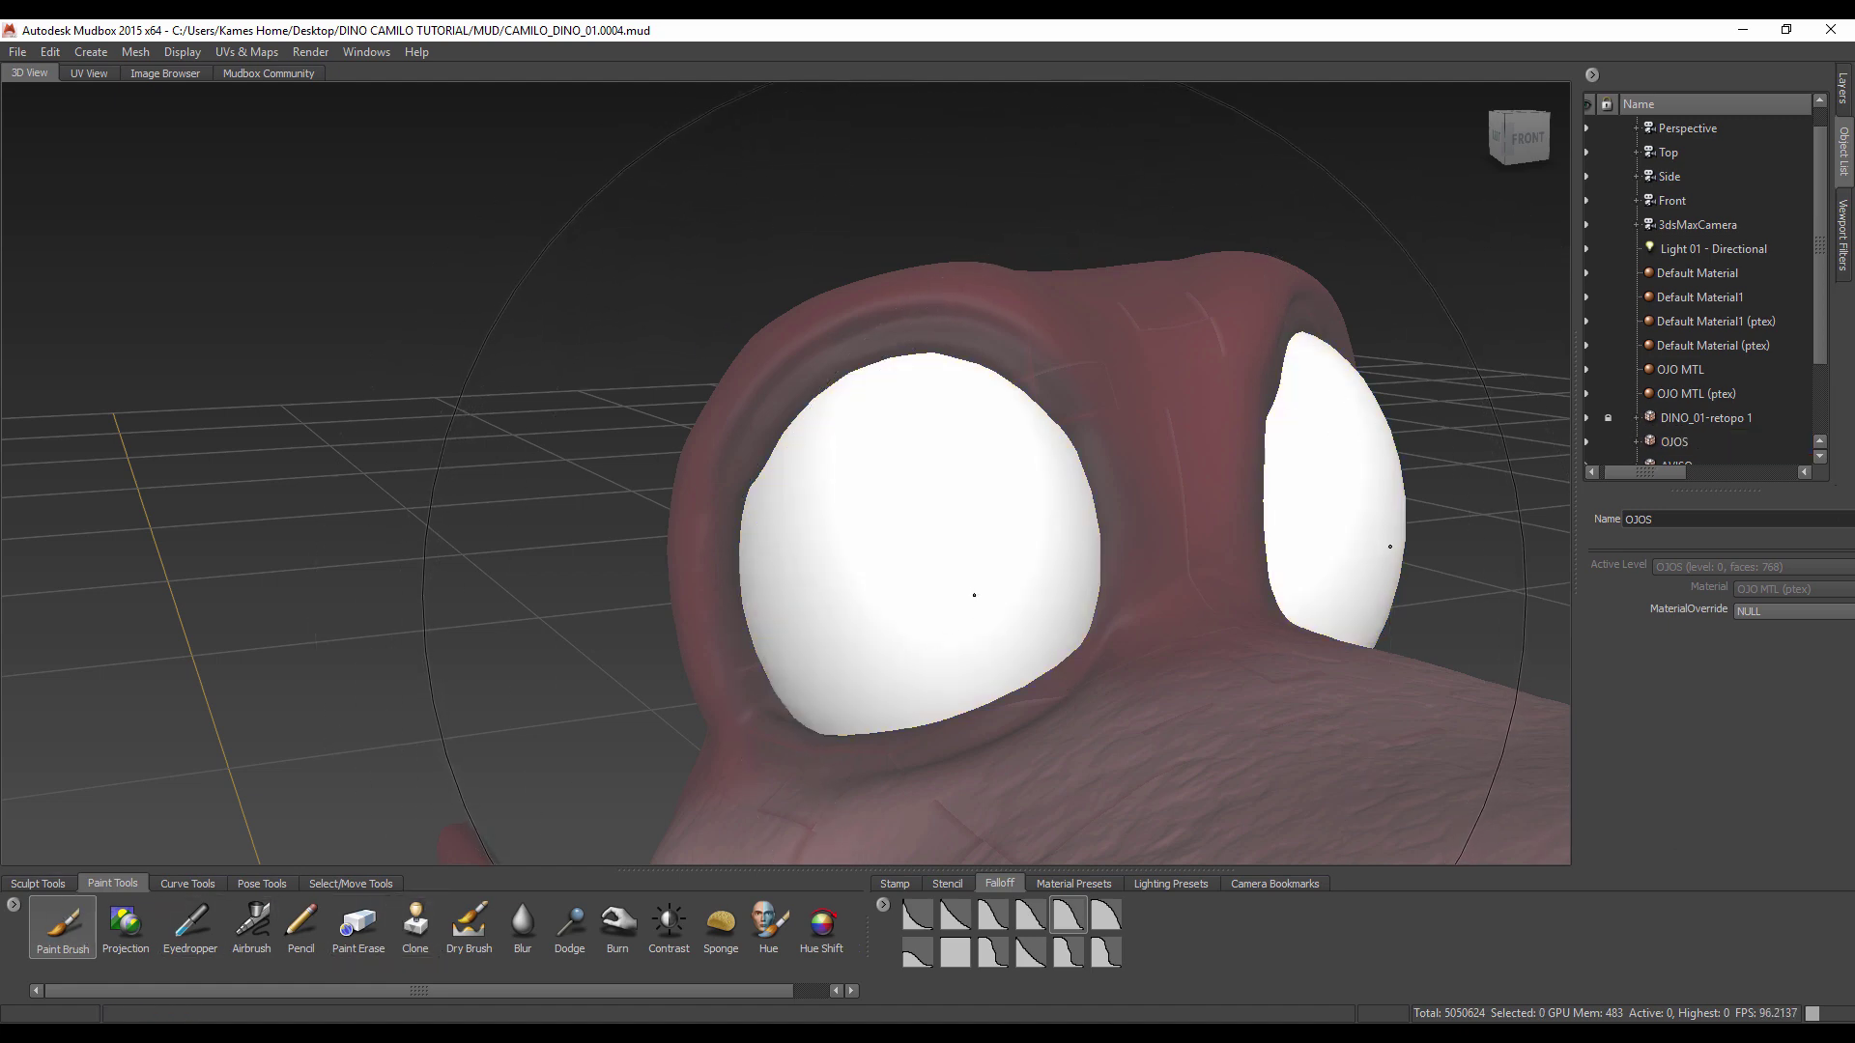
pyautogui.moveTo(974, 591)
pyautogui.mouseDown()
pyautogui.moveTo(983, 553)
pyautogui.moveTo(1051, 607)
pyautogui.mouseUp()
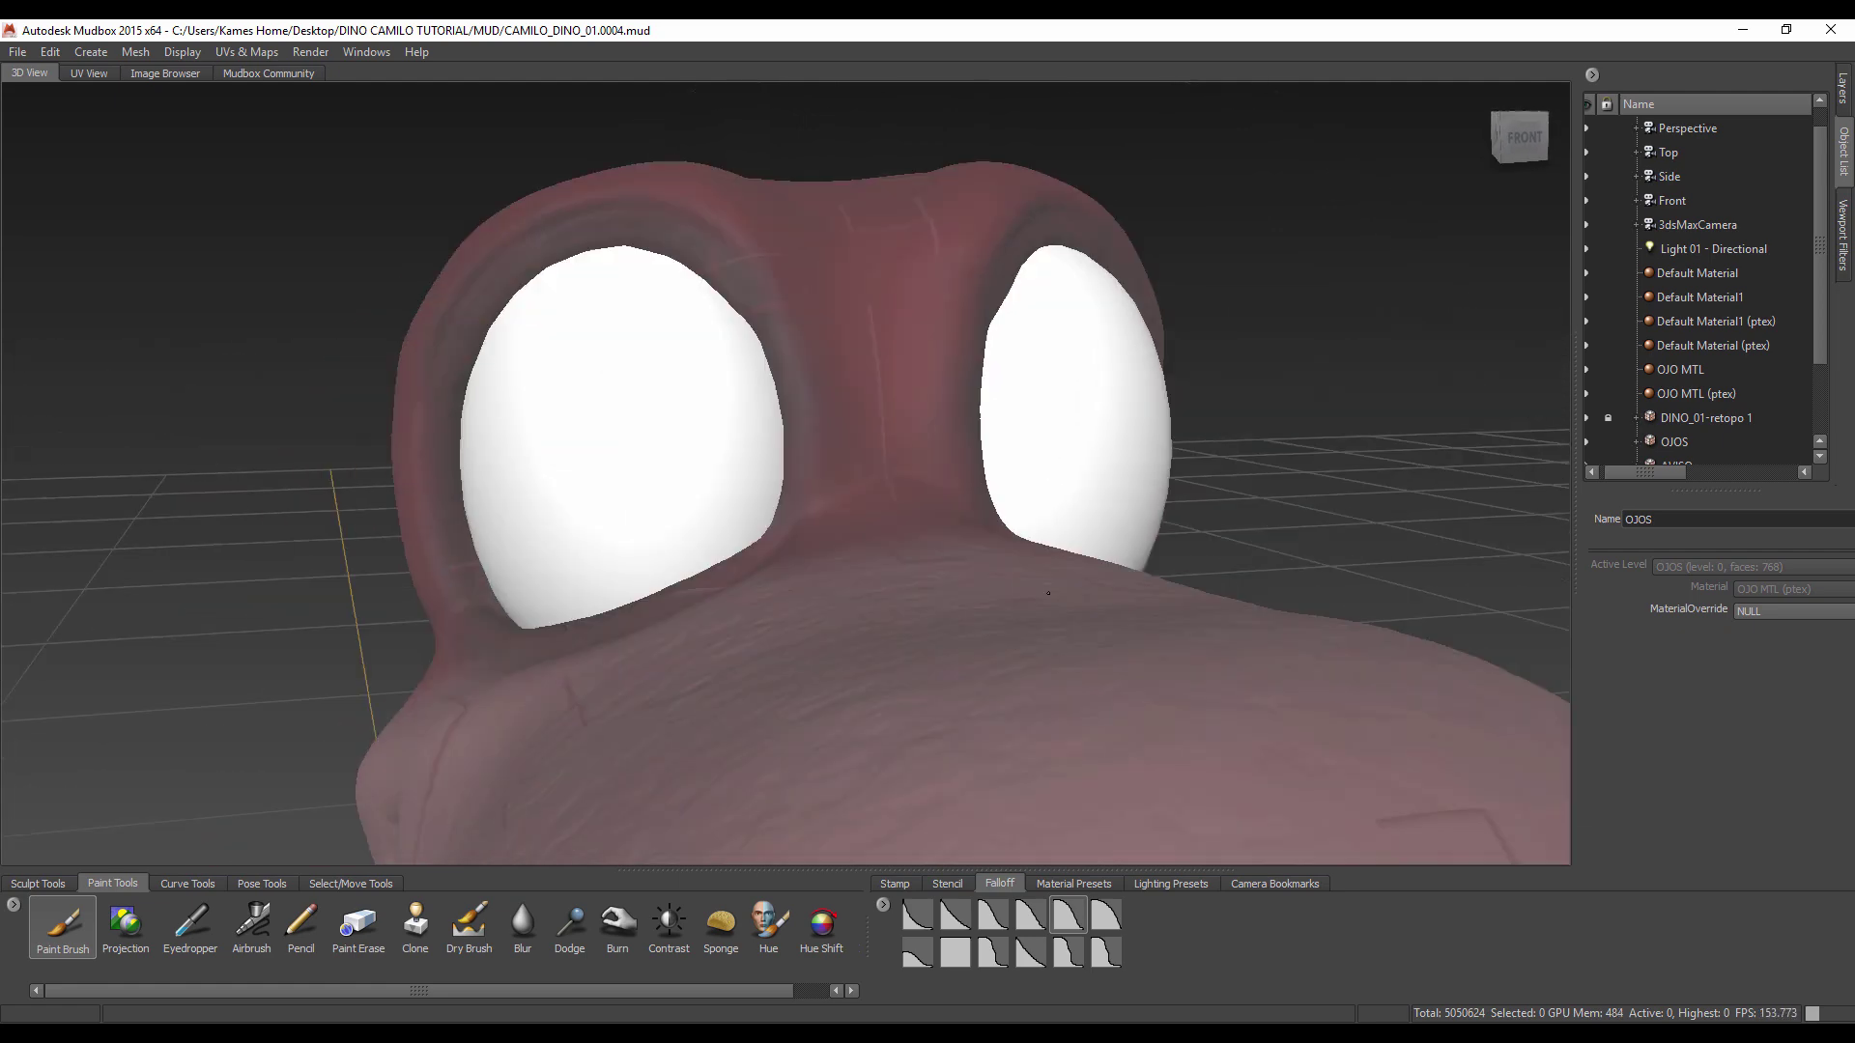
pyautogui.keyDown('alt'); pyautogui.moveTo(737, 746); pyautogui.dragTo(745, 705); pyautogui.keyUp('alt')
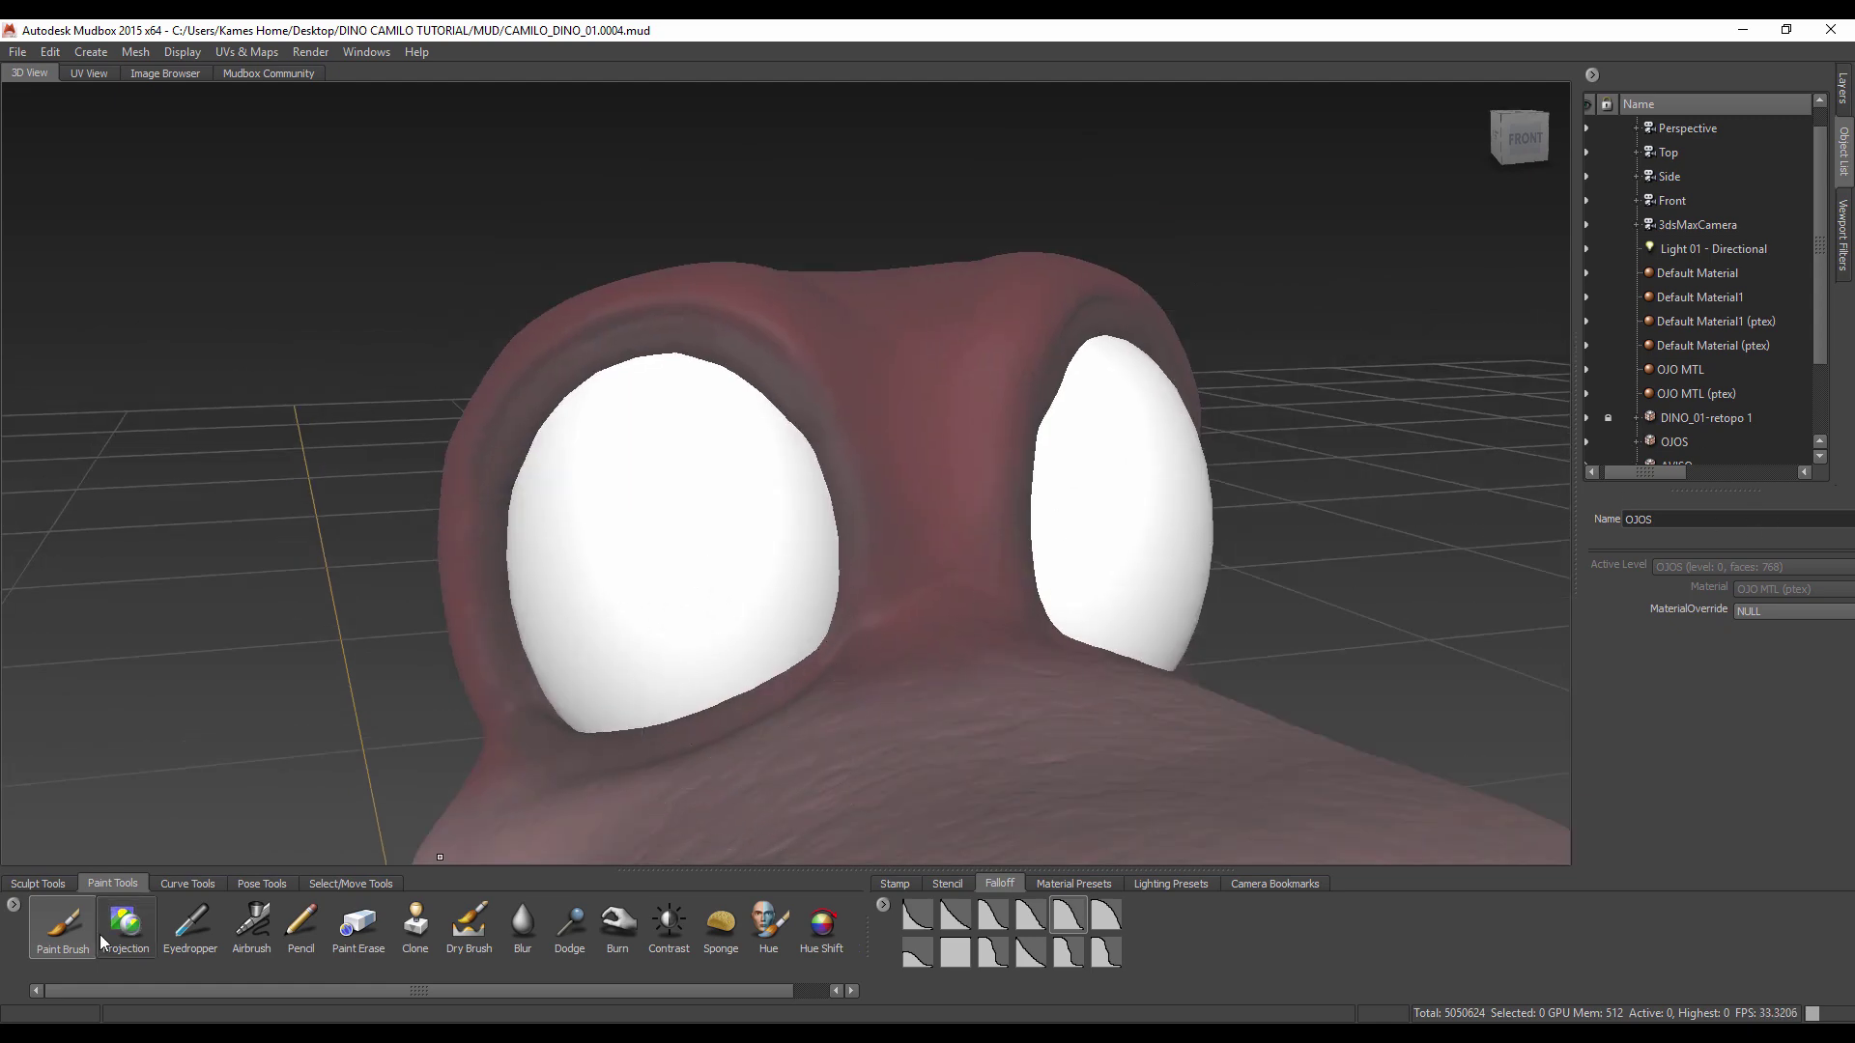
pyautogui.click(62, 923)
pyautogui.click(1761, 517)
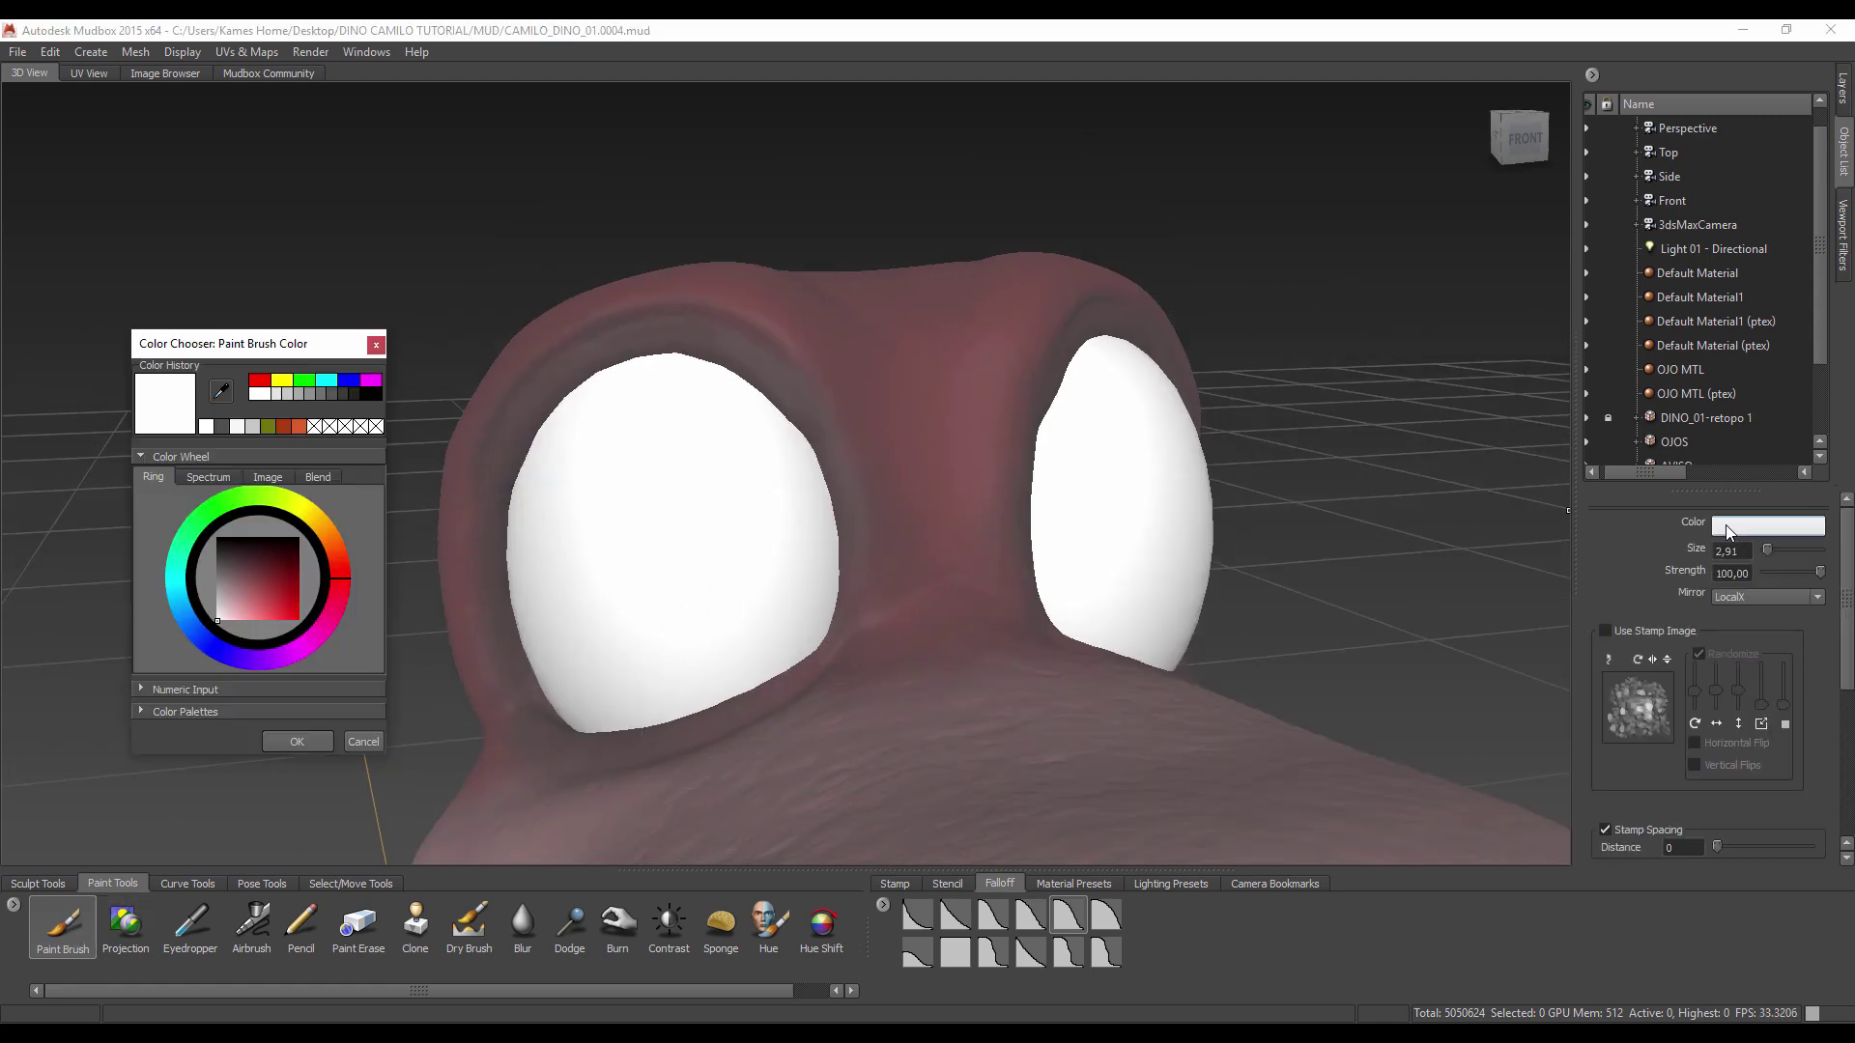
pyautogui.moveTo(233, 555); pyautogui.dragTo(218, 538)
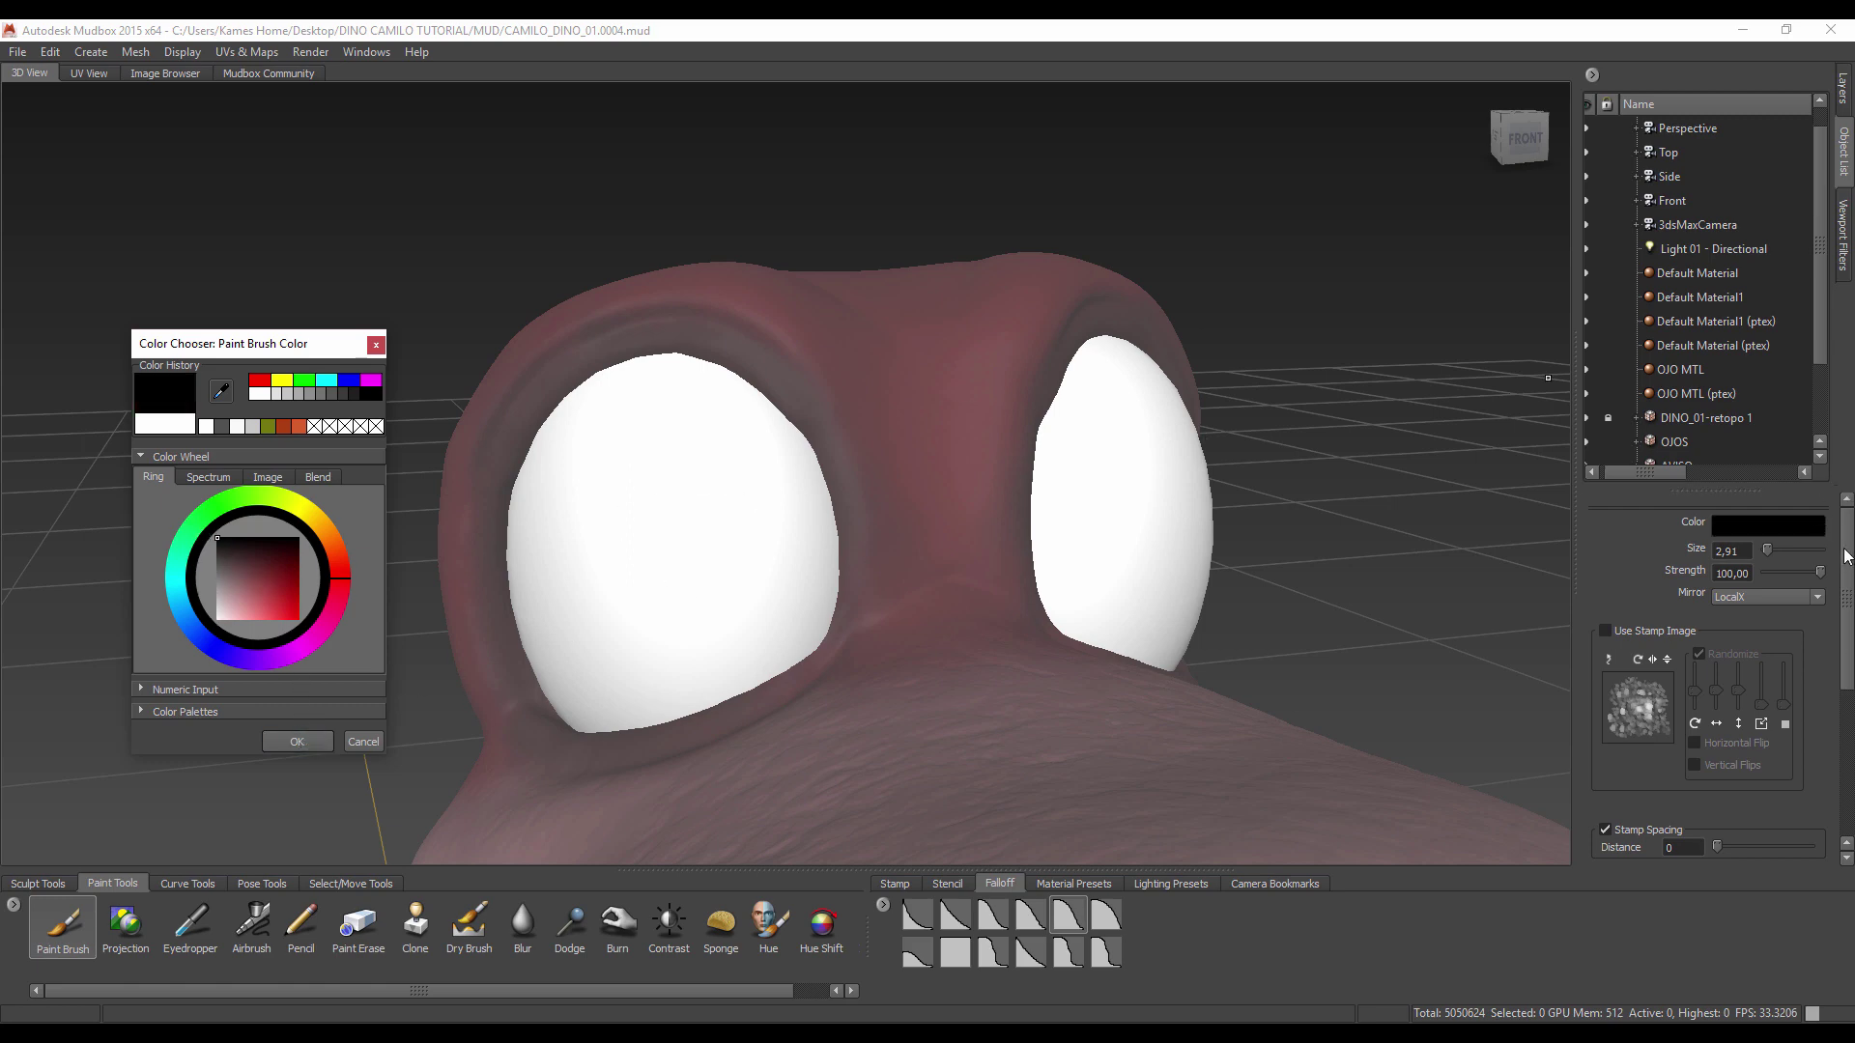
# Step: Give the brush a flat falloff and pen-pressure minimum size and strength of 100
pyautogui.moveTo(1845, 555); pyautogui.dragTo(1851, 674)
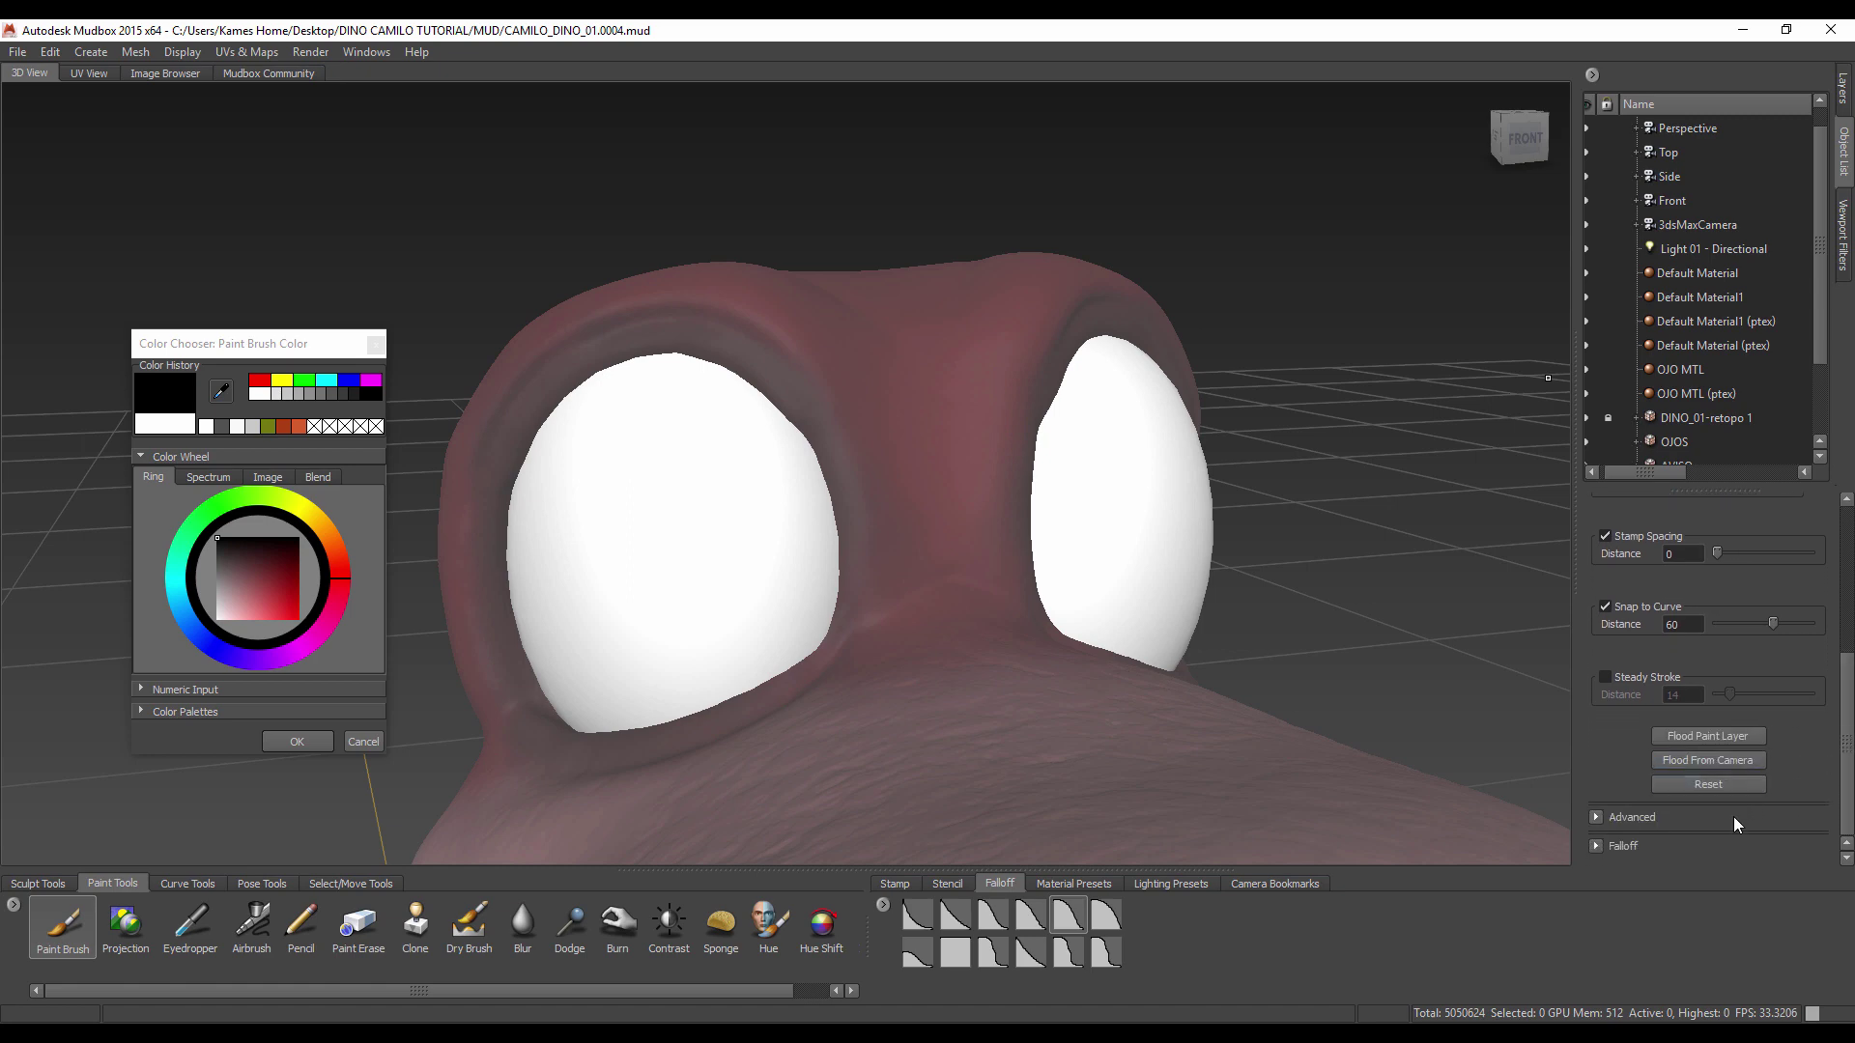
pyautogui.click(1603, 855)
pyautogui.scroll(-2, 1804, 783)
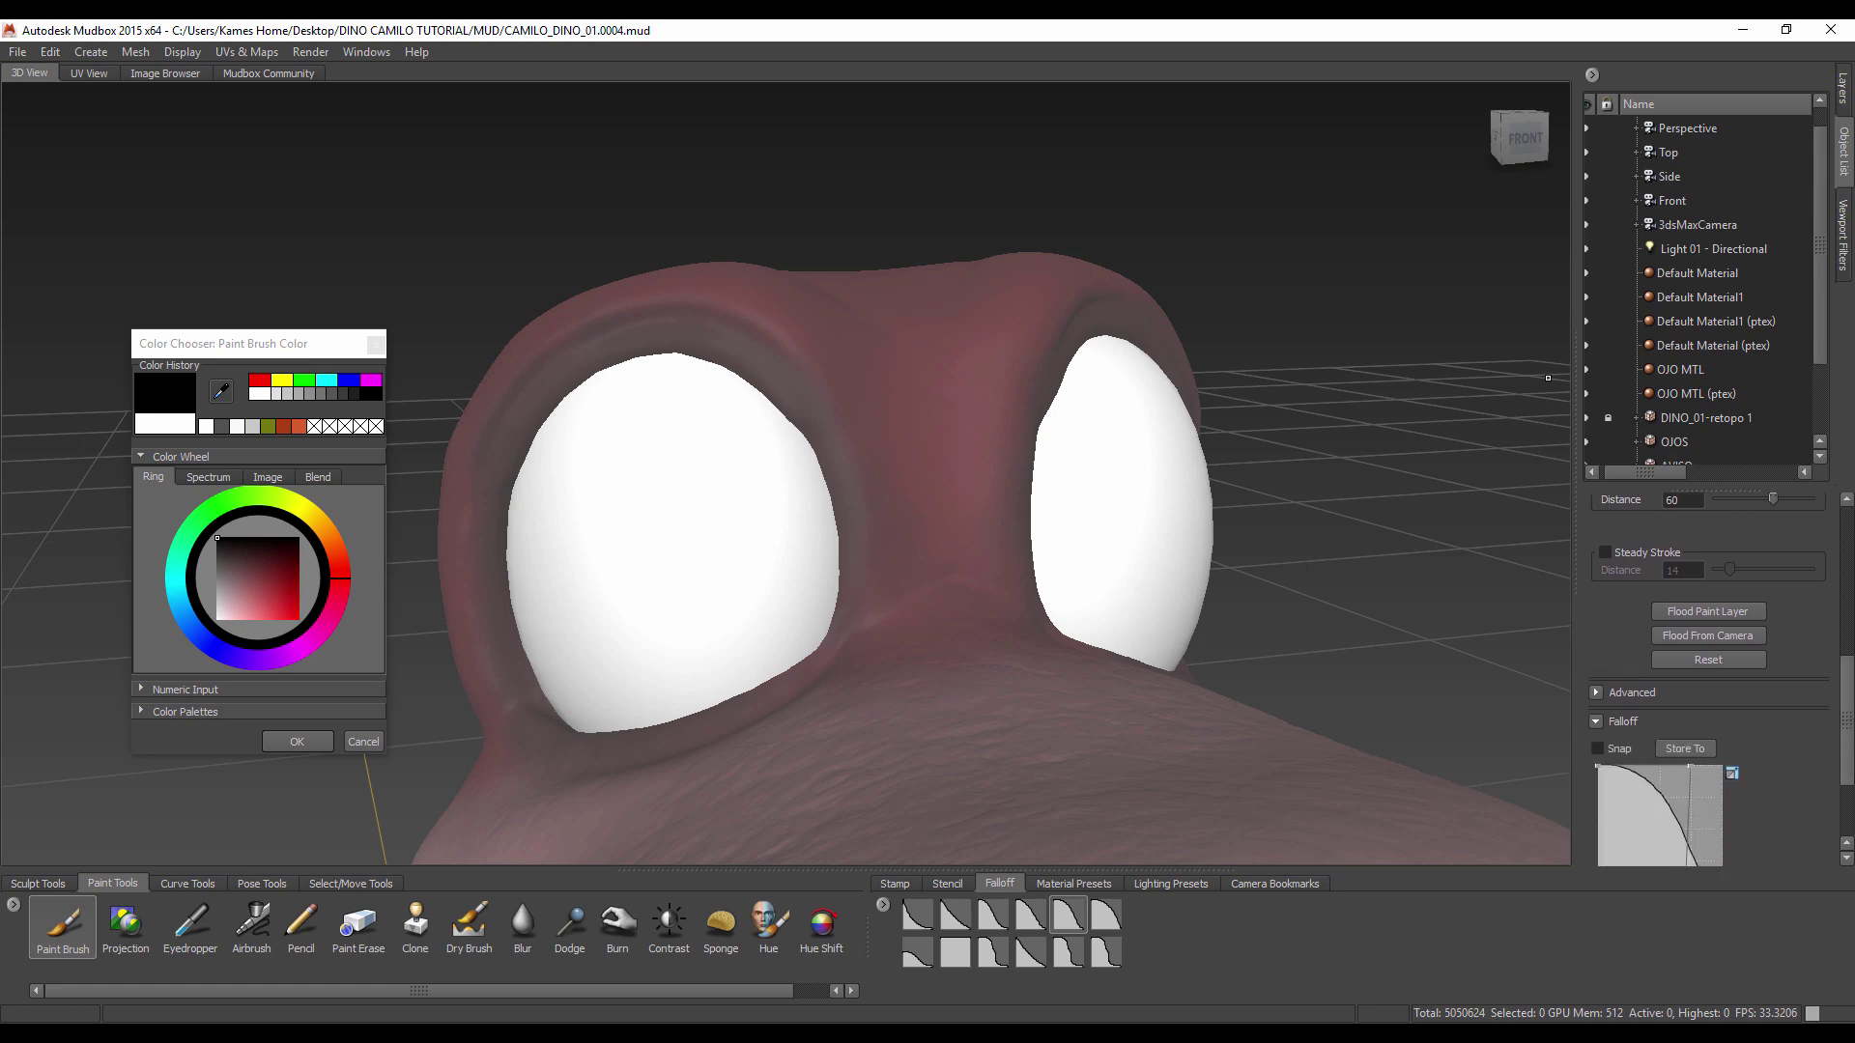
pyautogui.scroll(-2, 1803, 788)
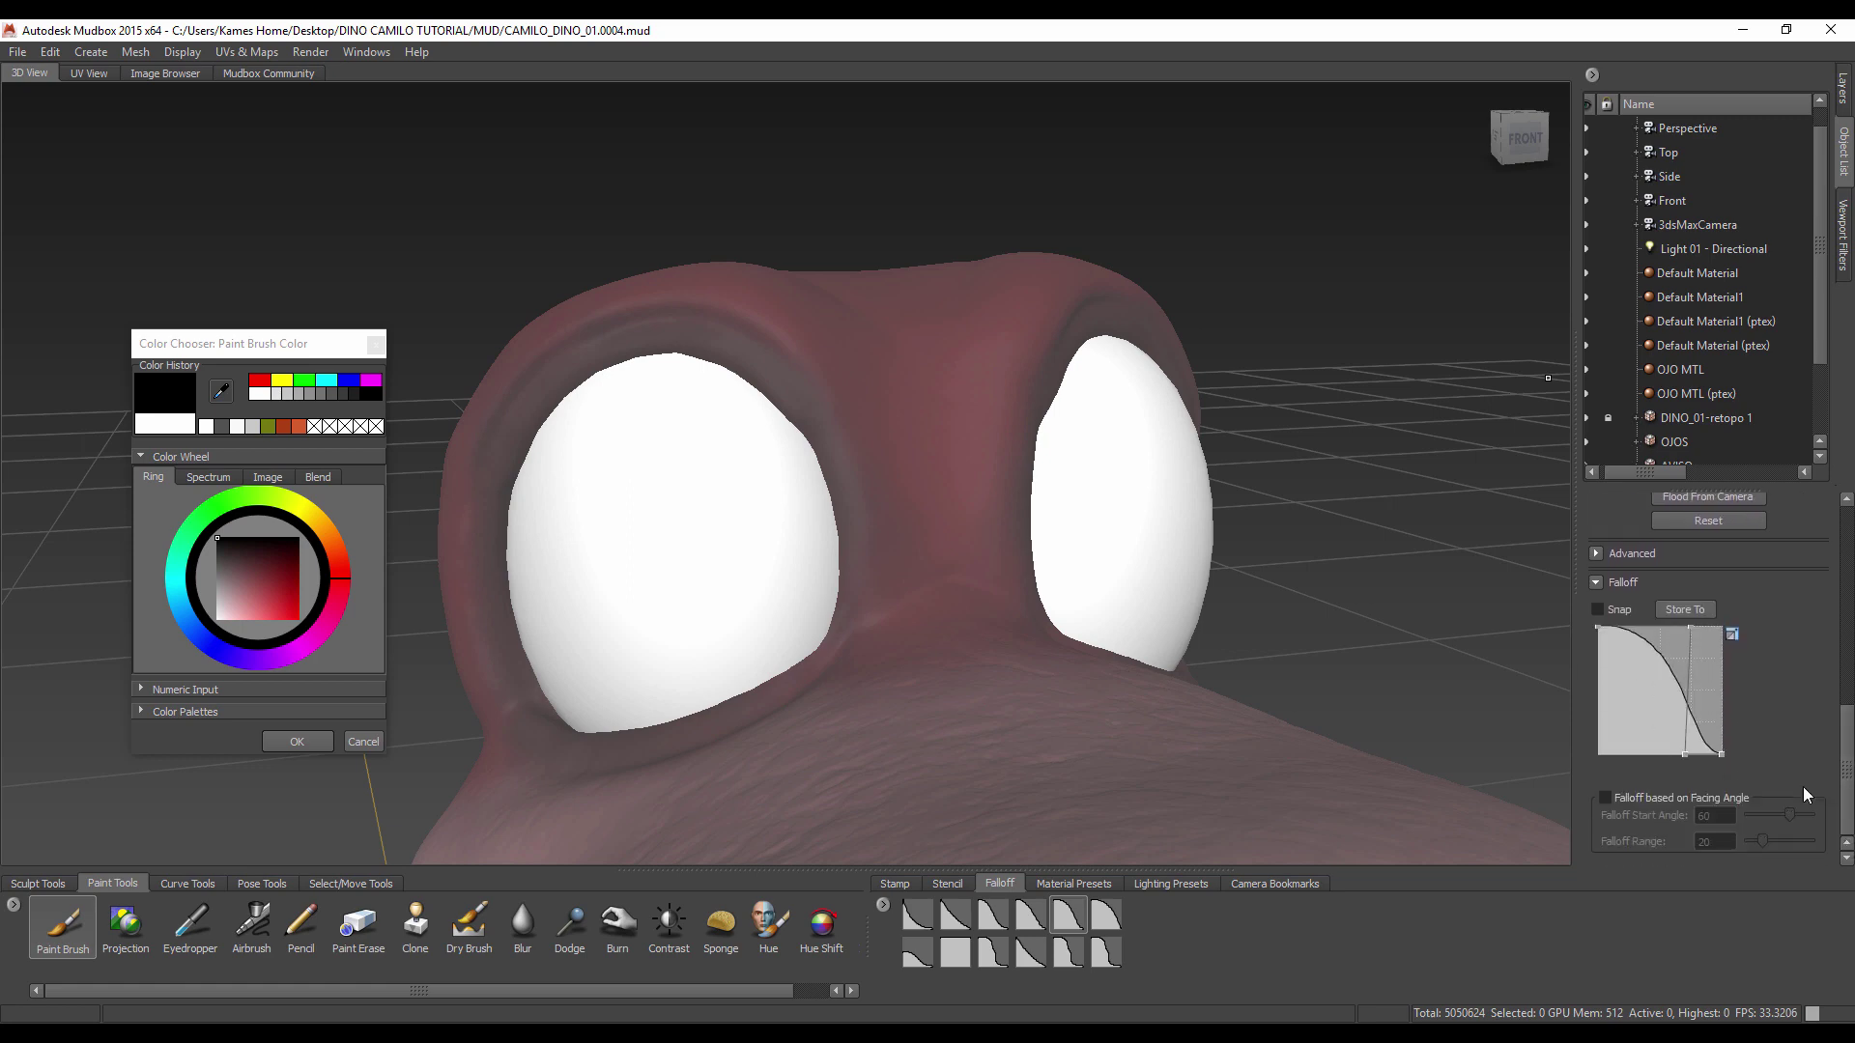
pyautogui.click(969, 954)
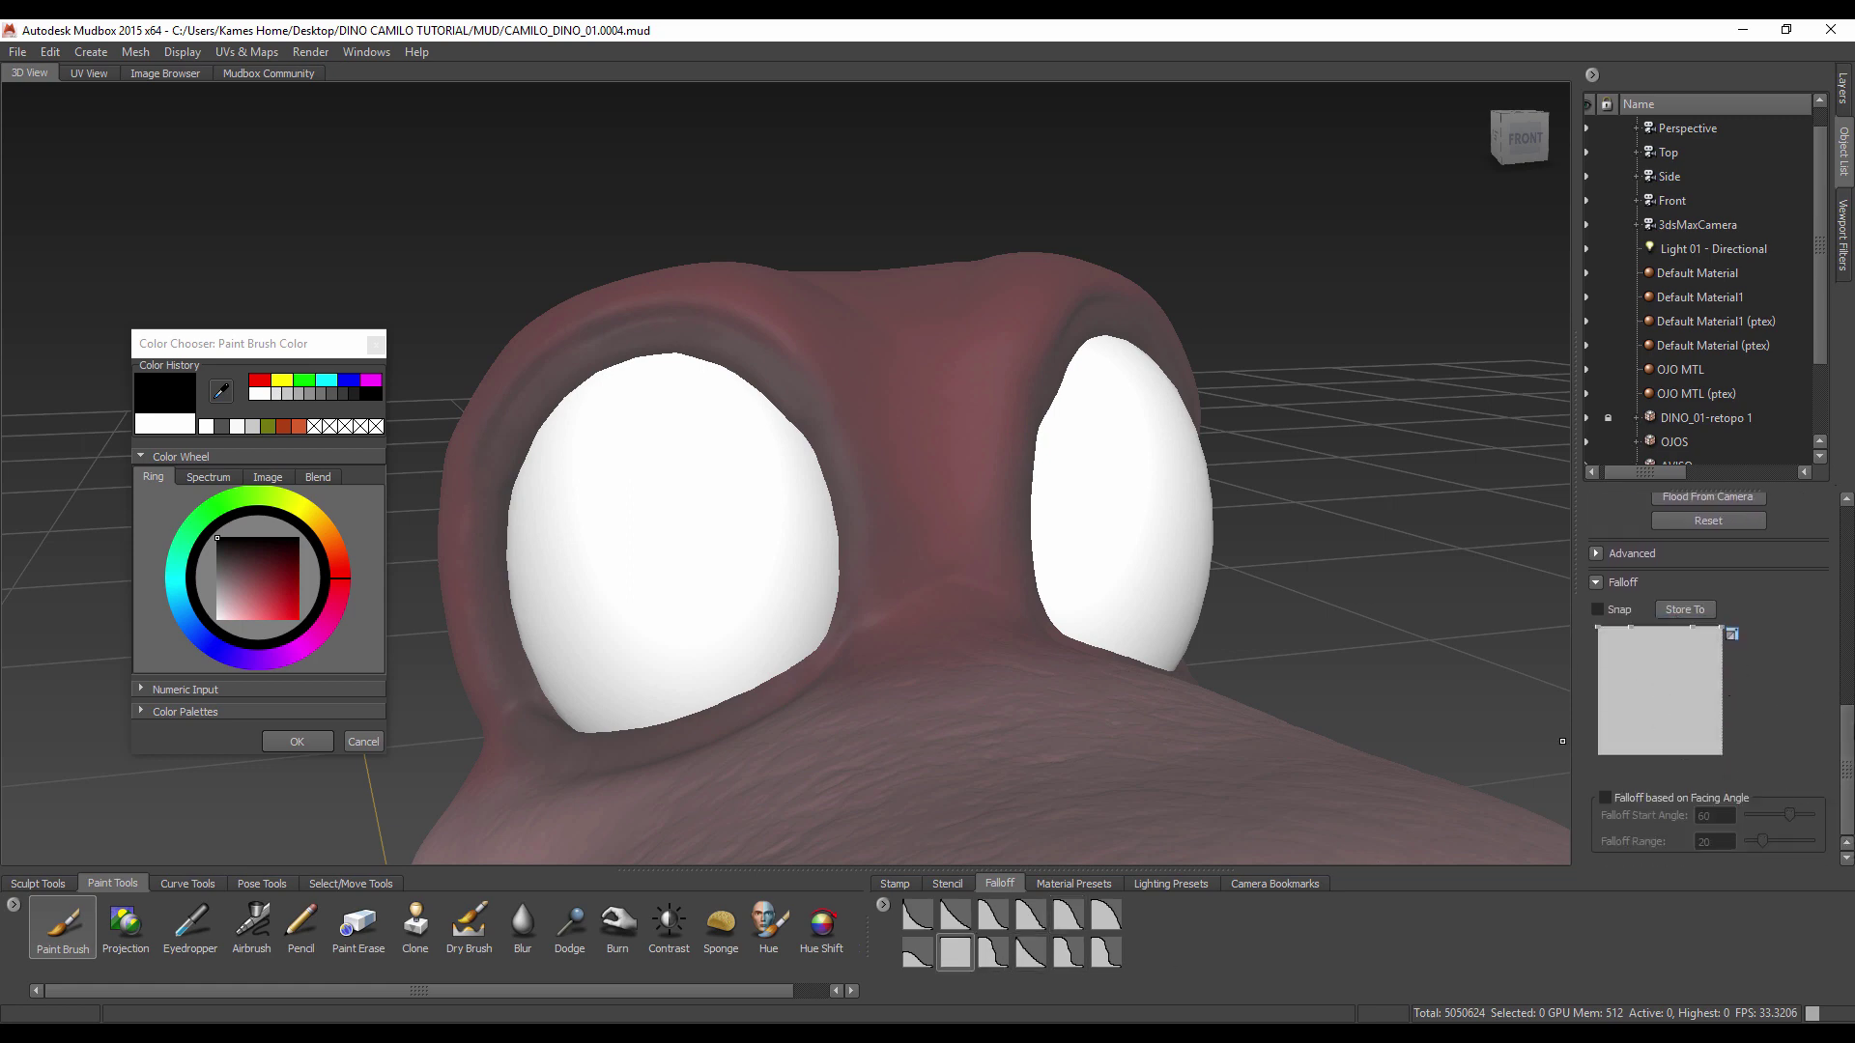
pyautogui.click(1598, 554)
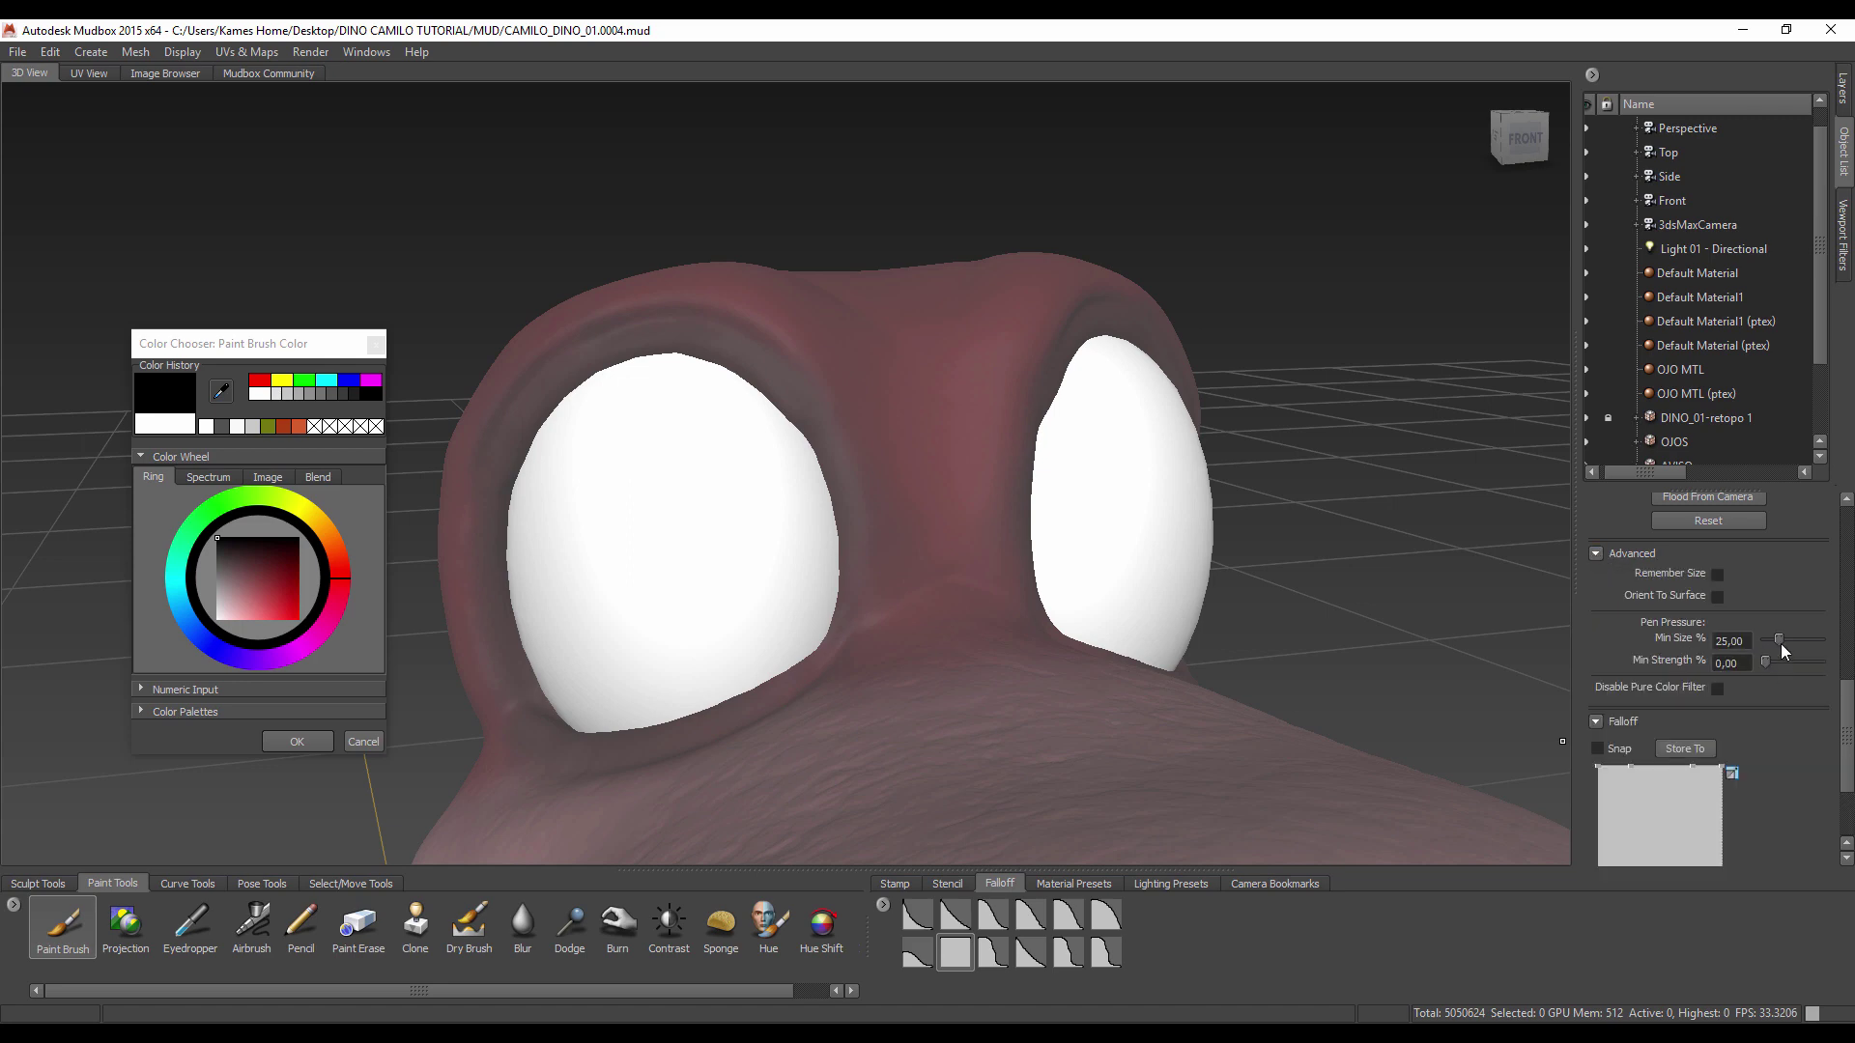
pyautogui.moveTo(1779, 641); pyautogui.dragTo(1851, 656)
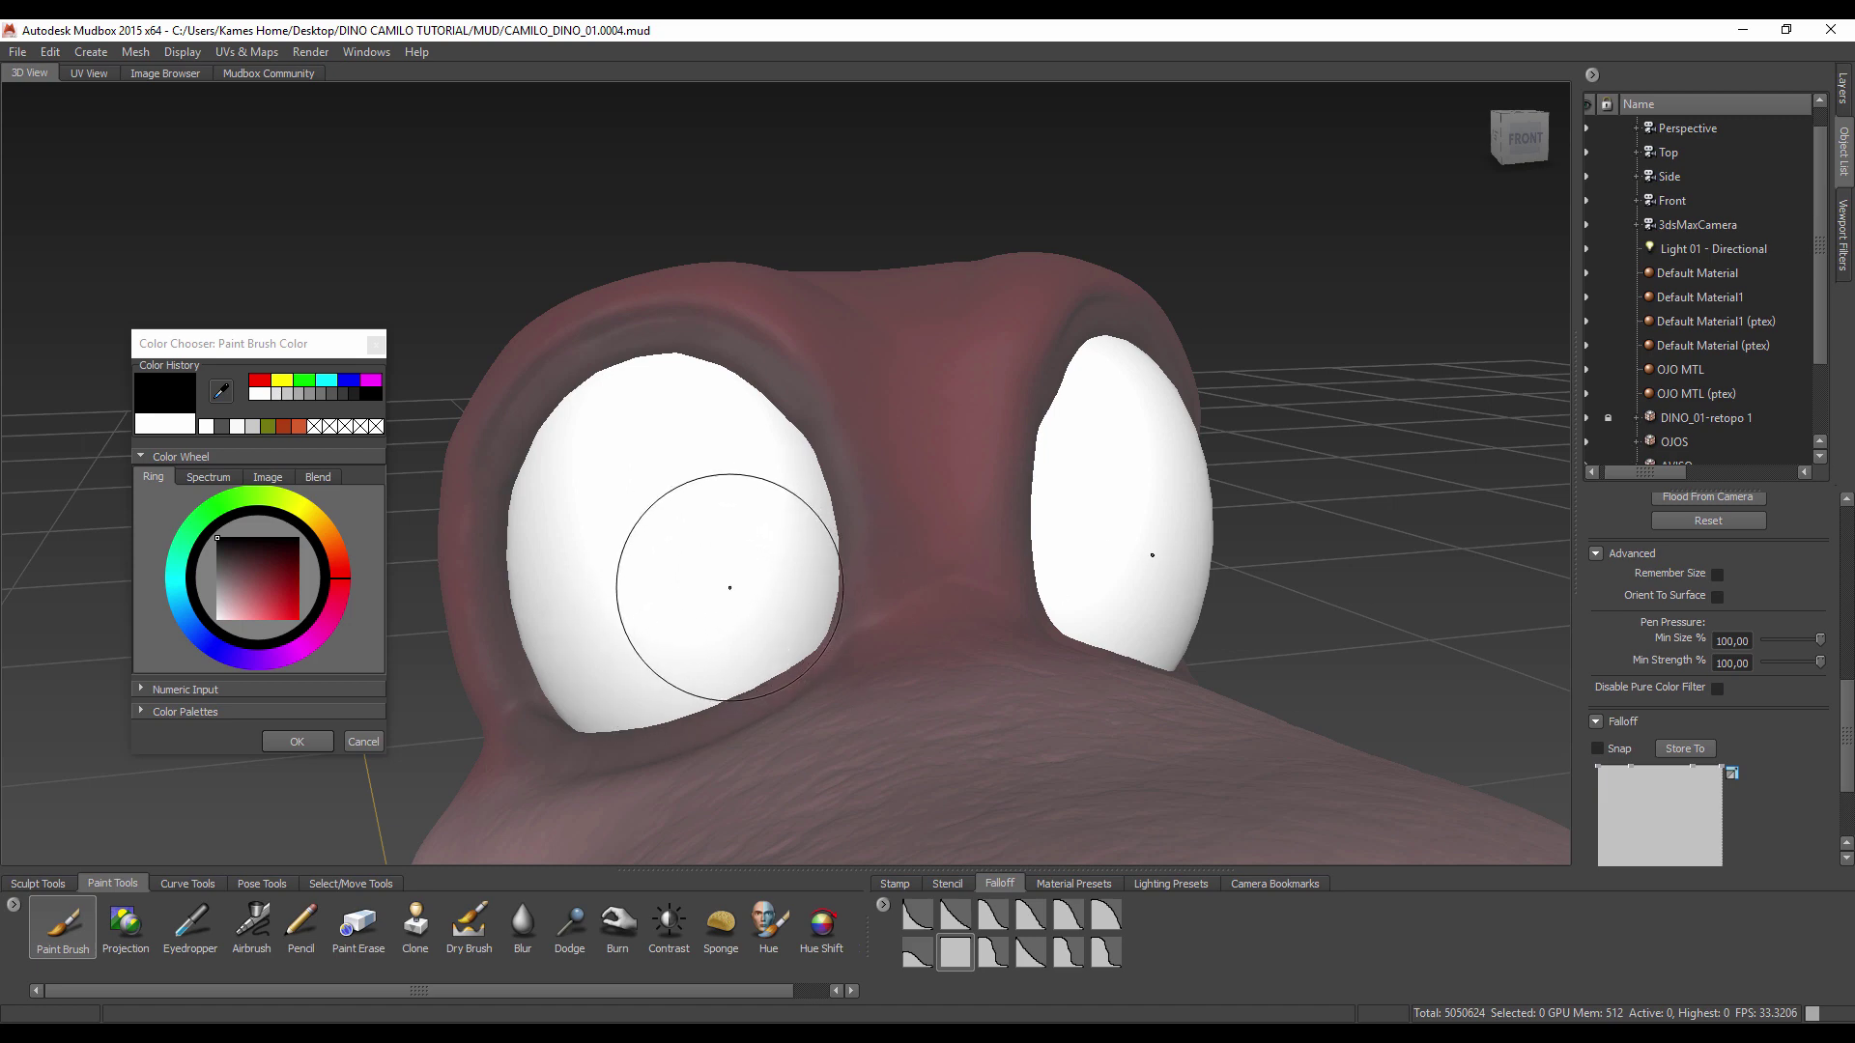
# Step: Stamp round dark grey pupils on both eyes, comparing with undo and redo
pyautogui.click(730, 587)
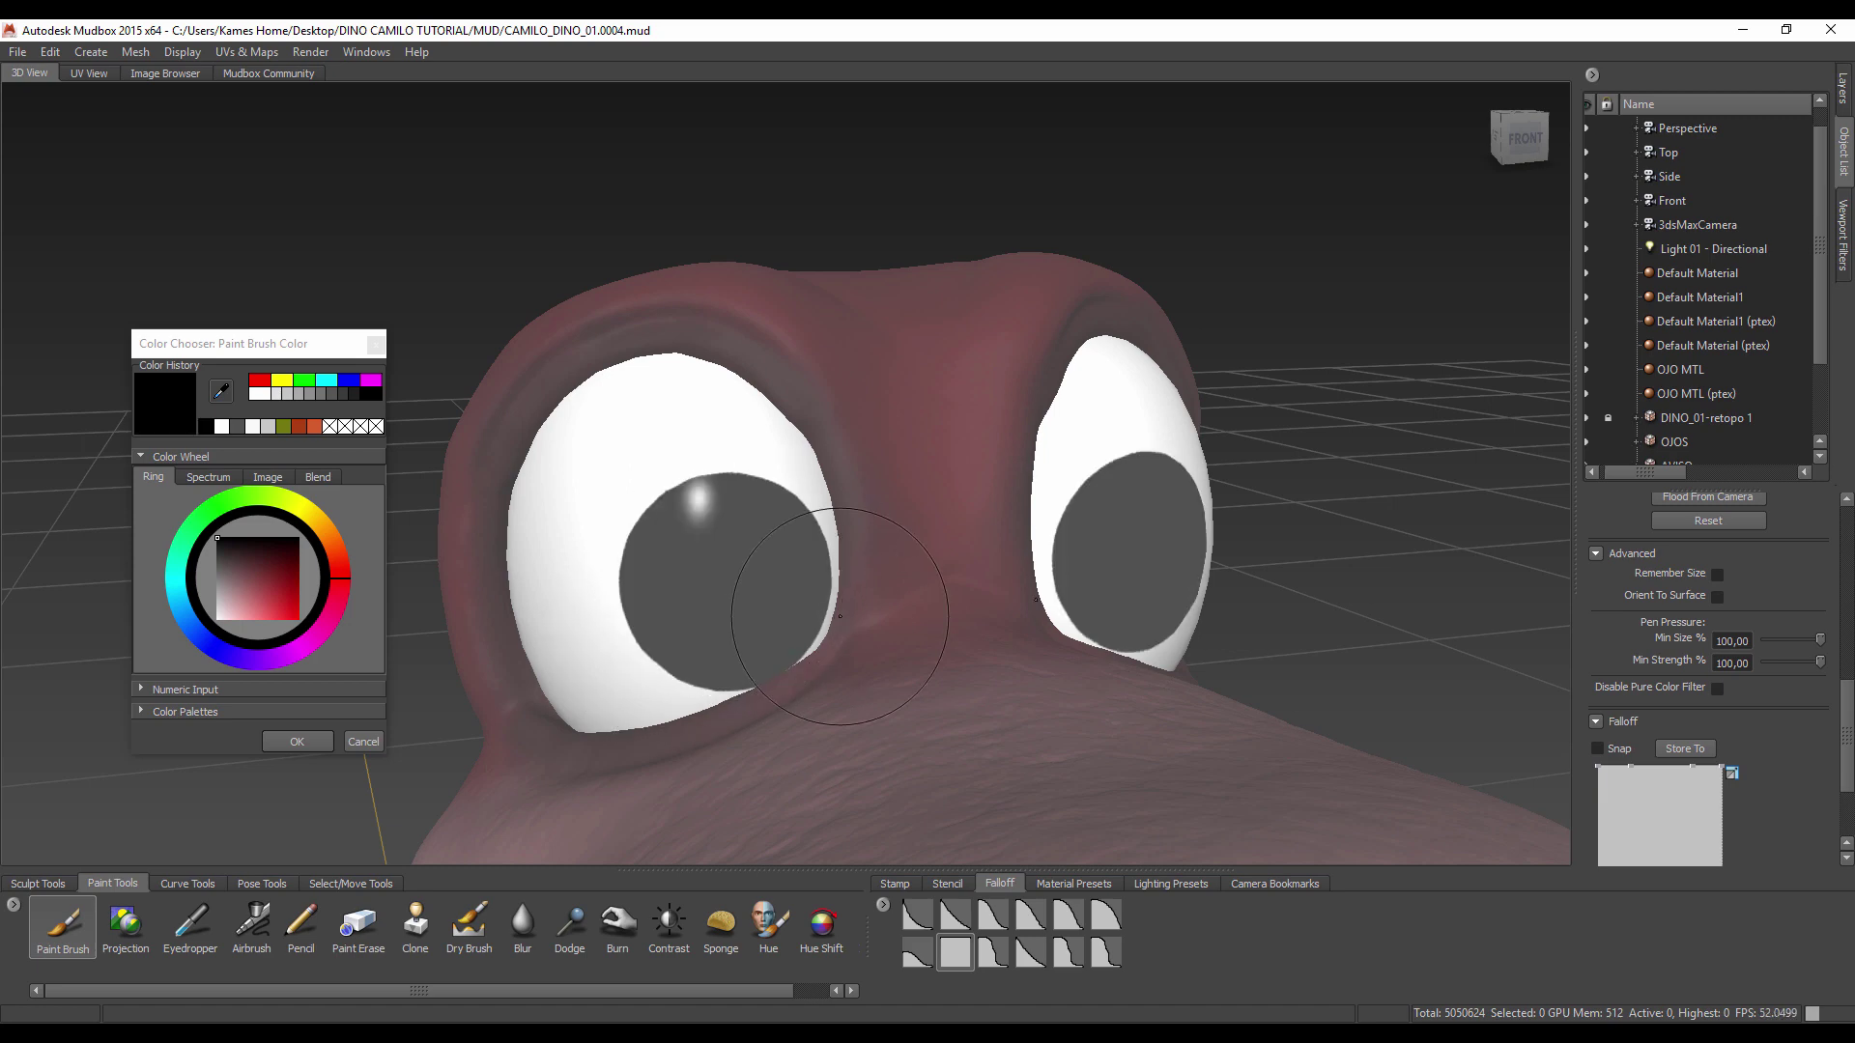
pyautogui.moveTo(729, 585)
pyautogui.keyDown('alt'); pyautogui.mouseDown()
pyautogui.moveTo(1259, 526)
pyautogui.moveTo(1111, 522)
pyautogui.mouseUp(); pyautogui.keyUp('alt')
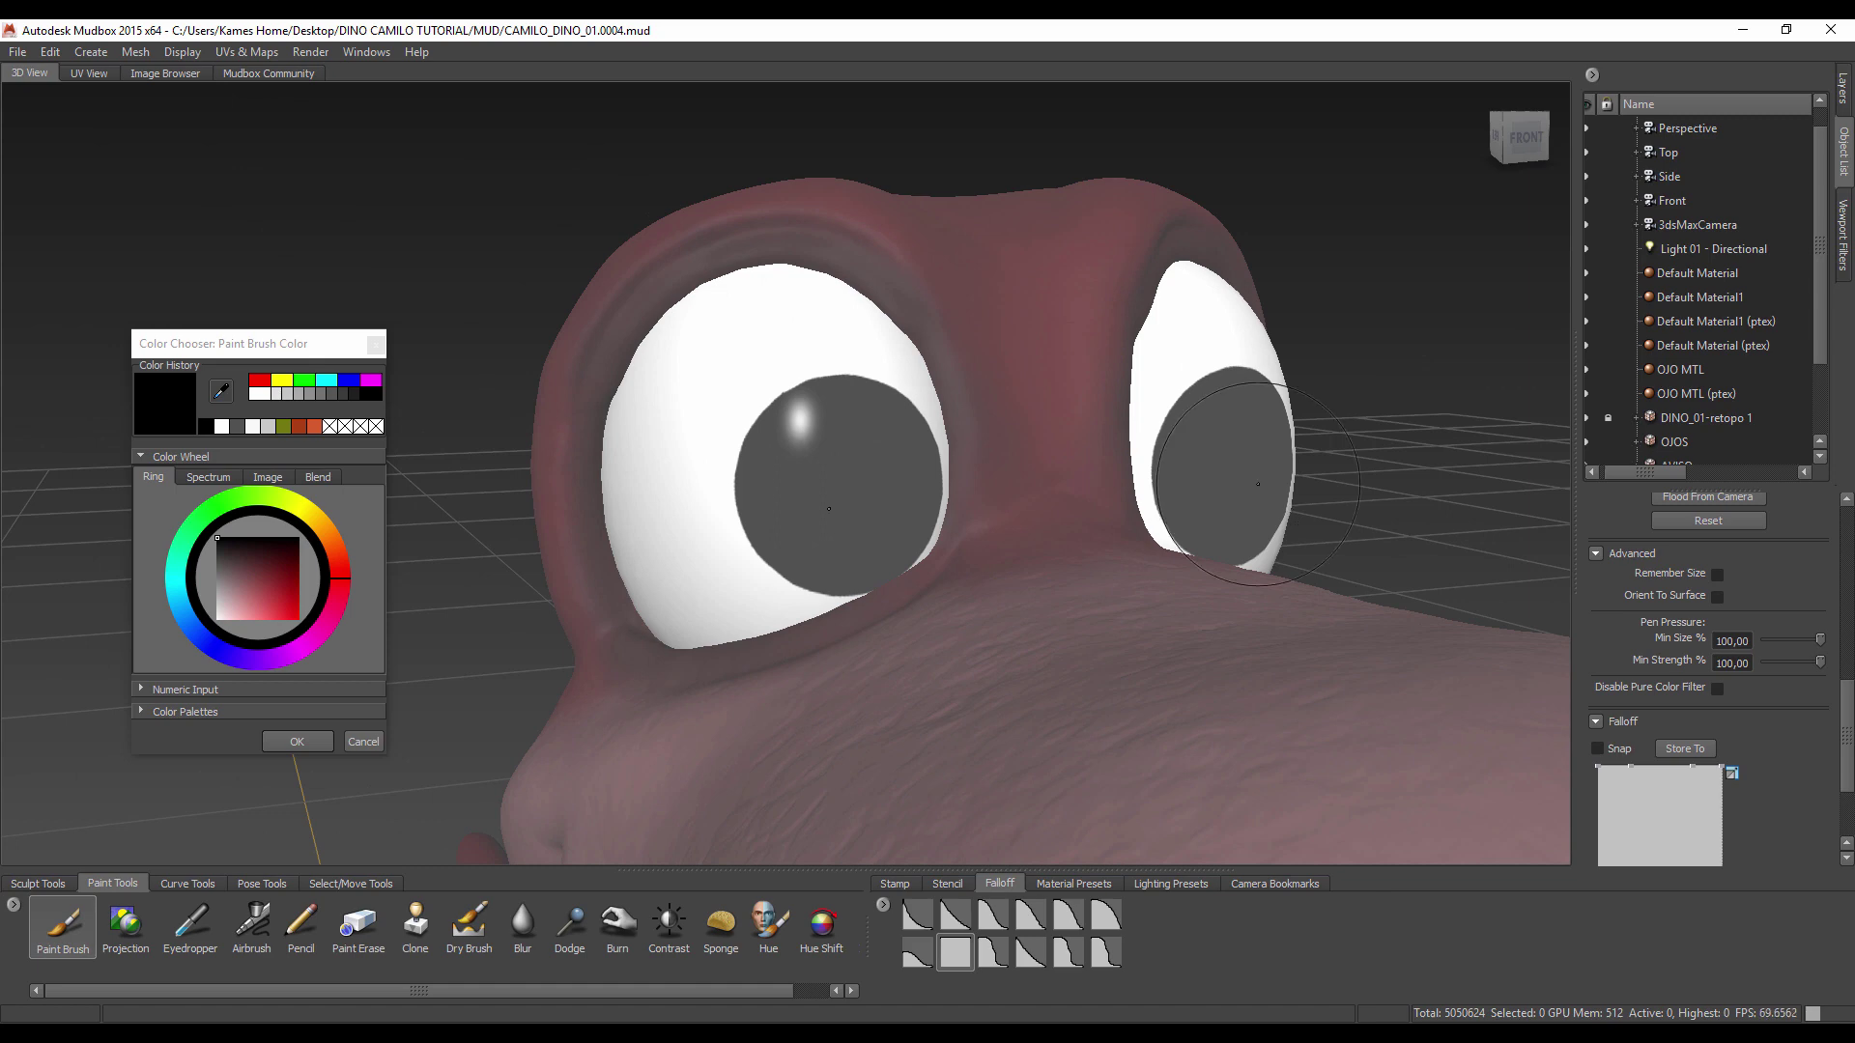
pyautogui.moveTo(817, 481); pyautogui.dragTo(923, 483)
pyautogui.keyDown('alt'); pyautogui.moveTo(1368, 418); pyautogui.dragTo(1130, 488); pyautogui.keyUp('alt')
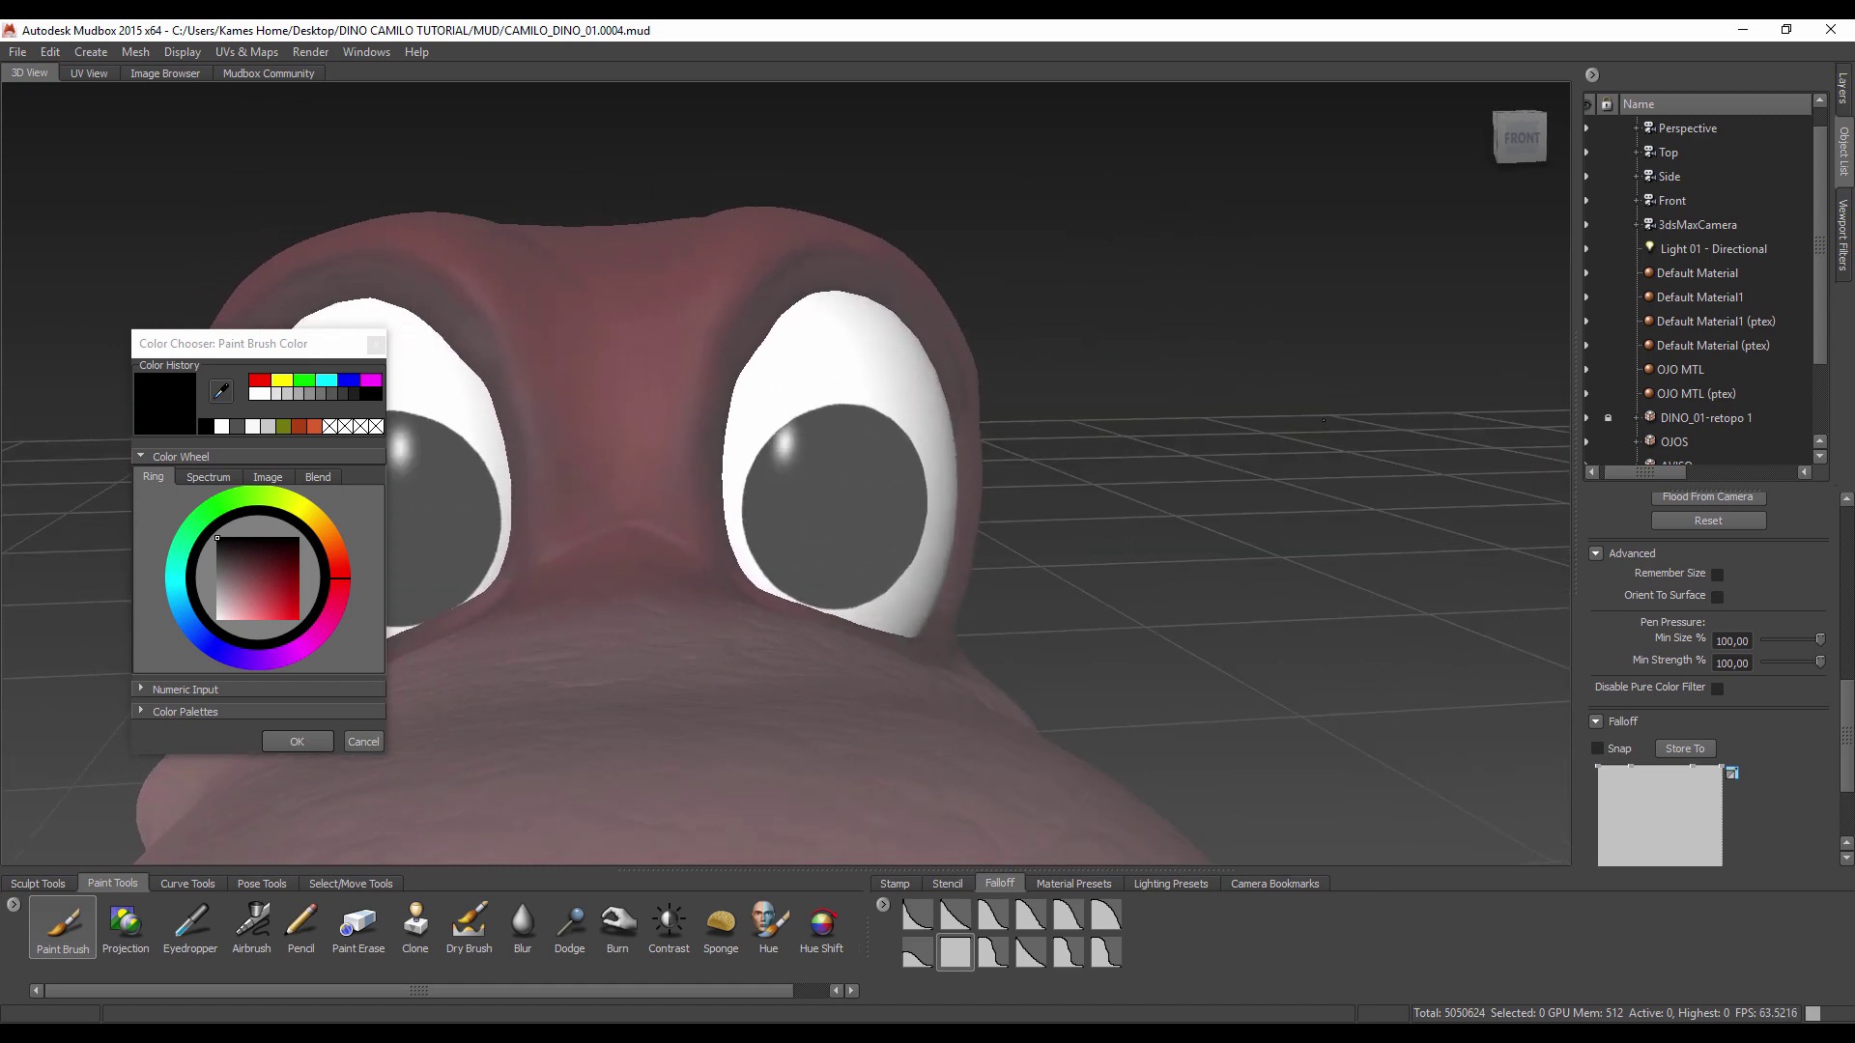
pyautogui.hotkey('ctrl', 'z')
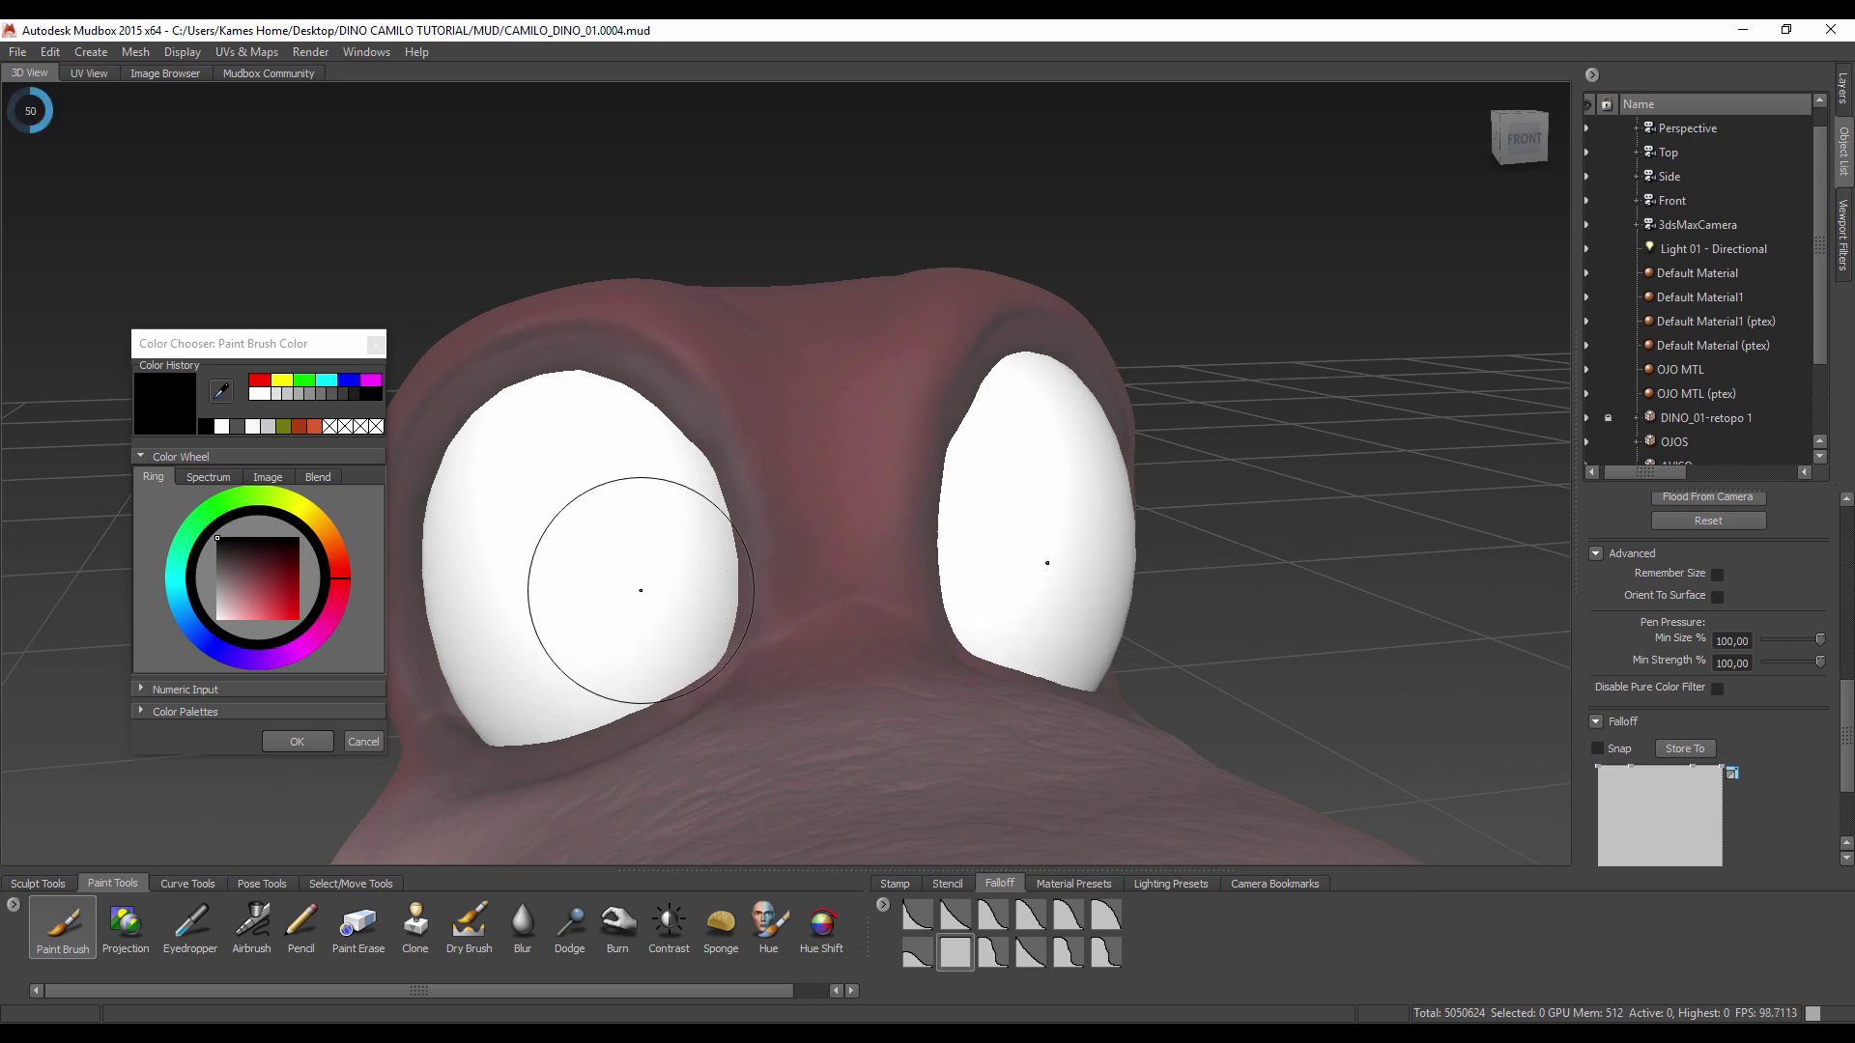
pyautogui.moveTo(635, 586); pyautogui.dragTo(631, 570)
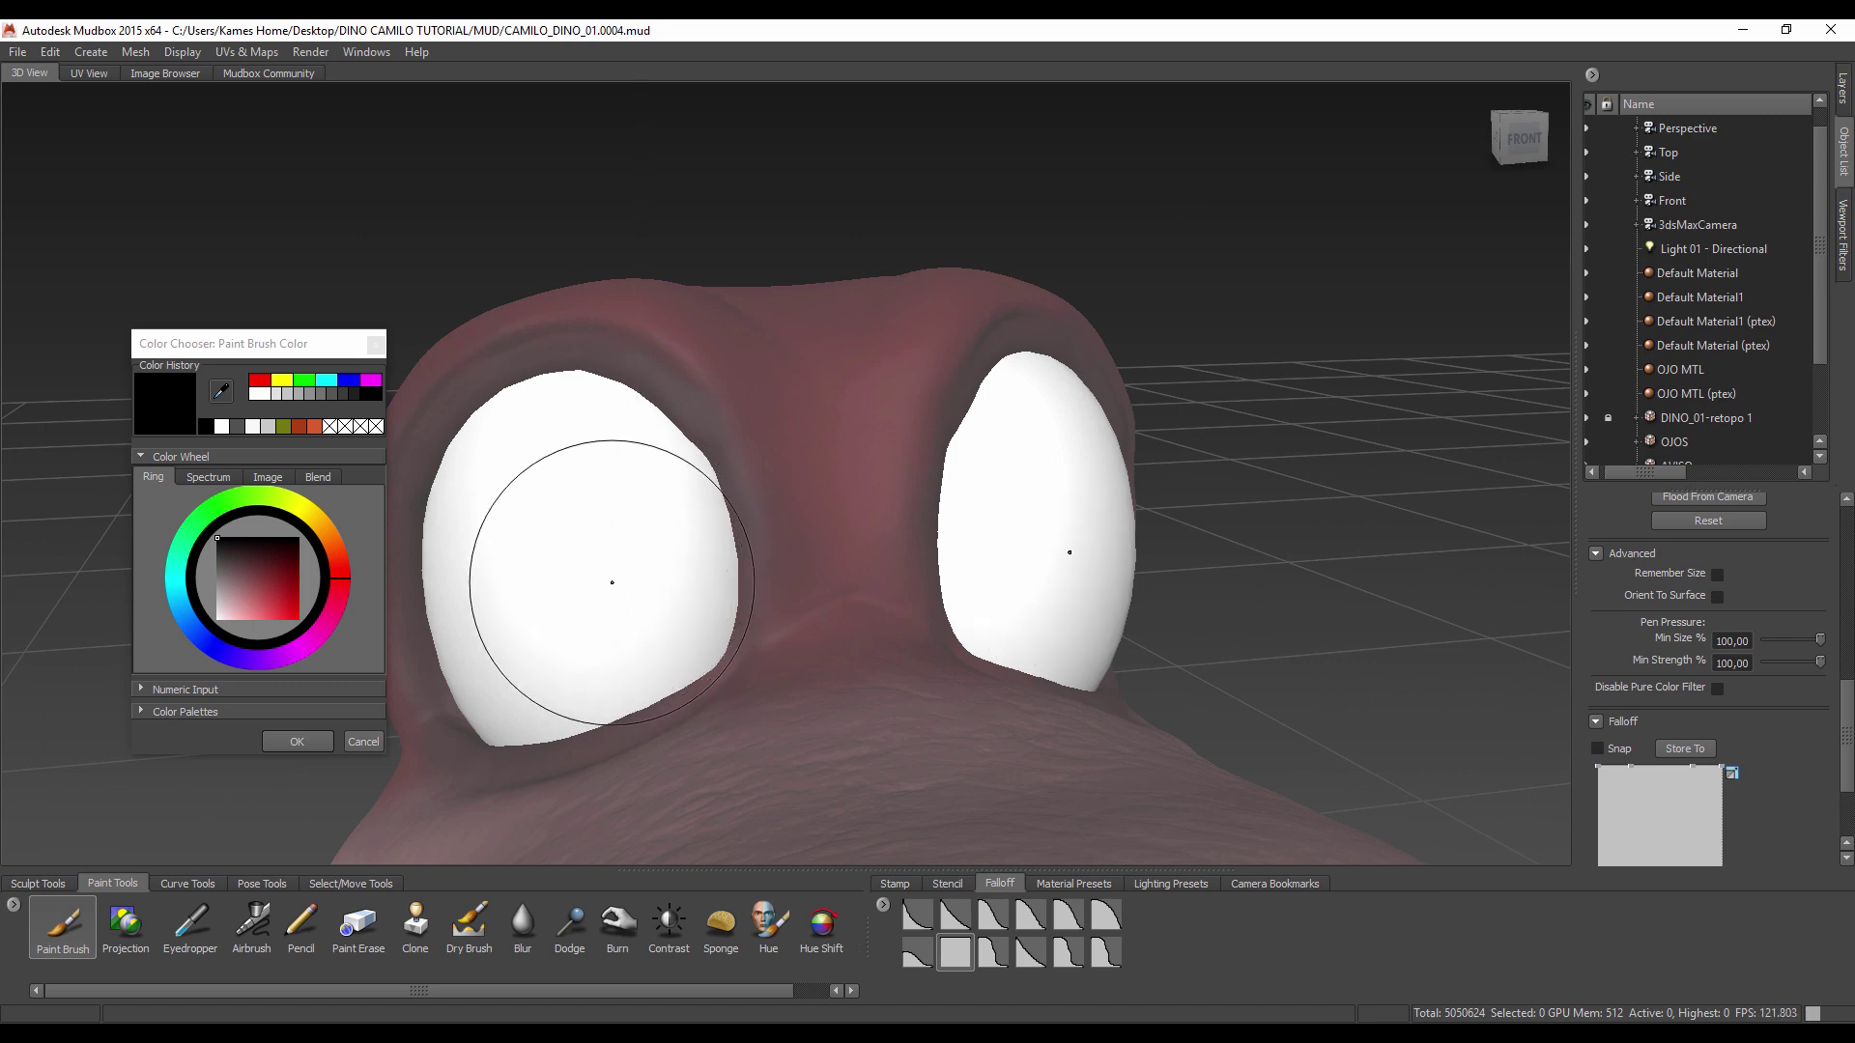
pyautogui.hotkey('ctrl', 'y')
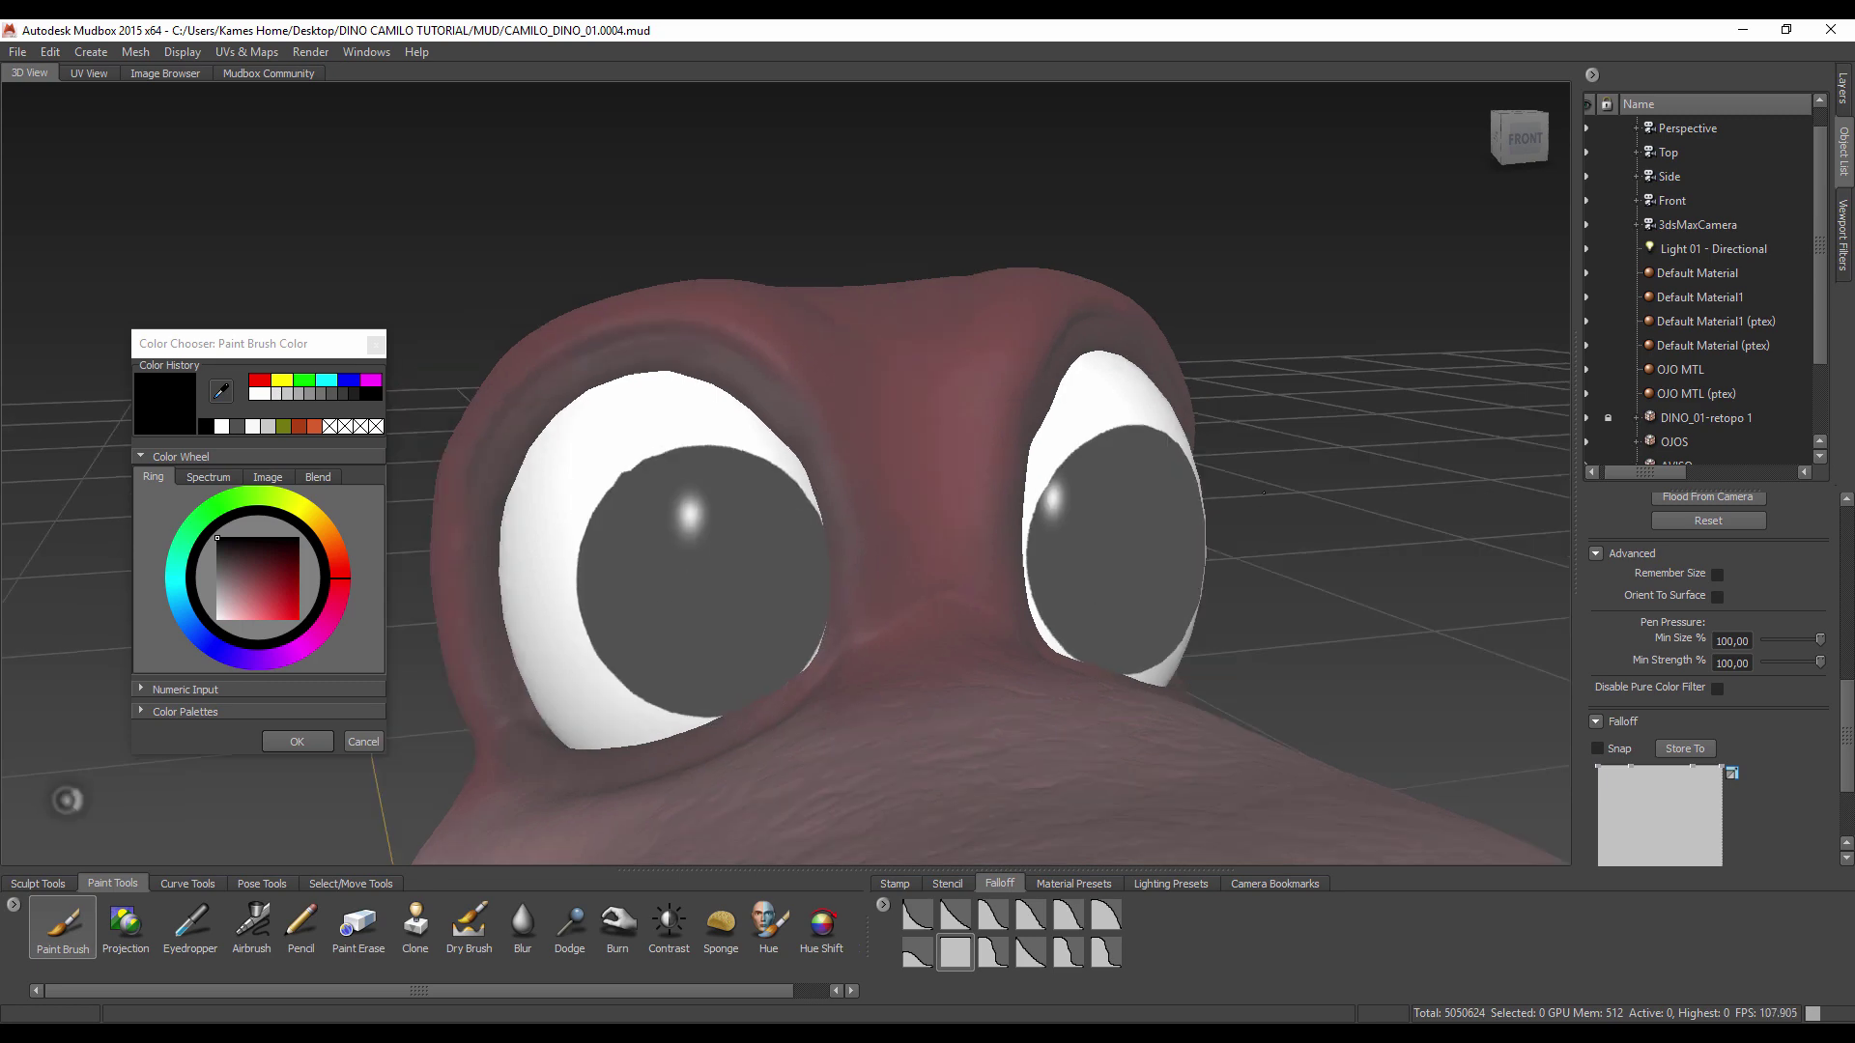
pyautogui.moveTo(614, 580)
pyautogui.keyDown('alt'); pyautogui.mouseDown()
pyautogui.moveTo(1271, 481)
pyautogui.moveTo(827, 538)
pyautogui.mouseUp(); pyautogui.keyUp('alt')
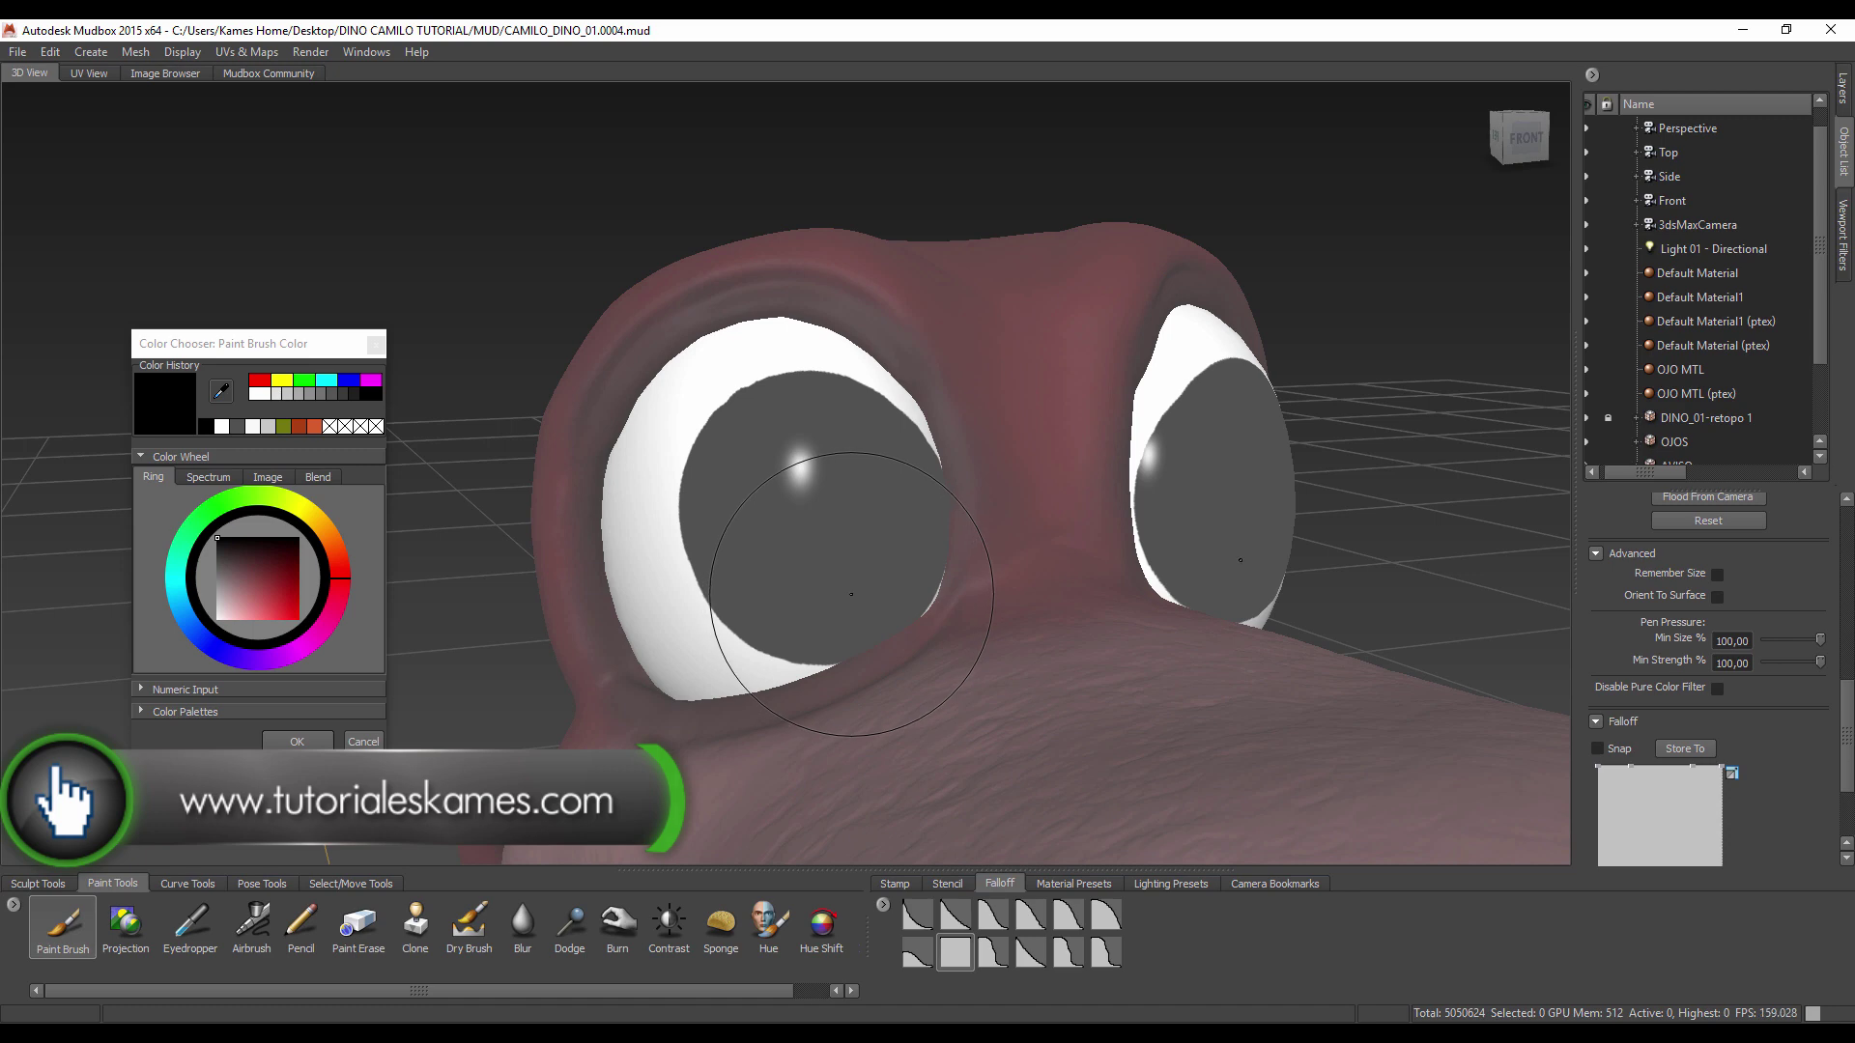
pyautogui.moveTo(1675, 473); pyautogui.dragTo(1652, 474)
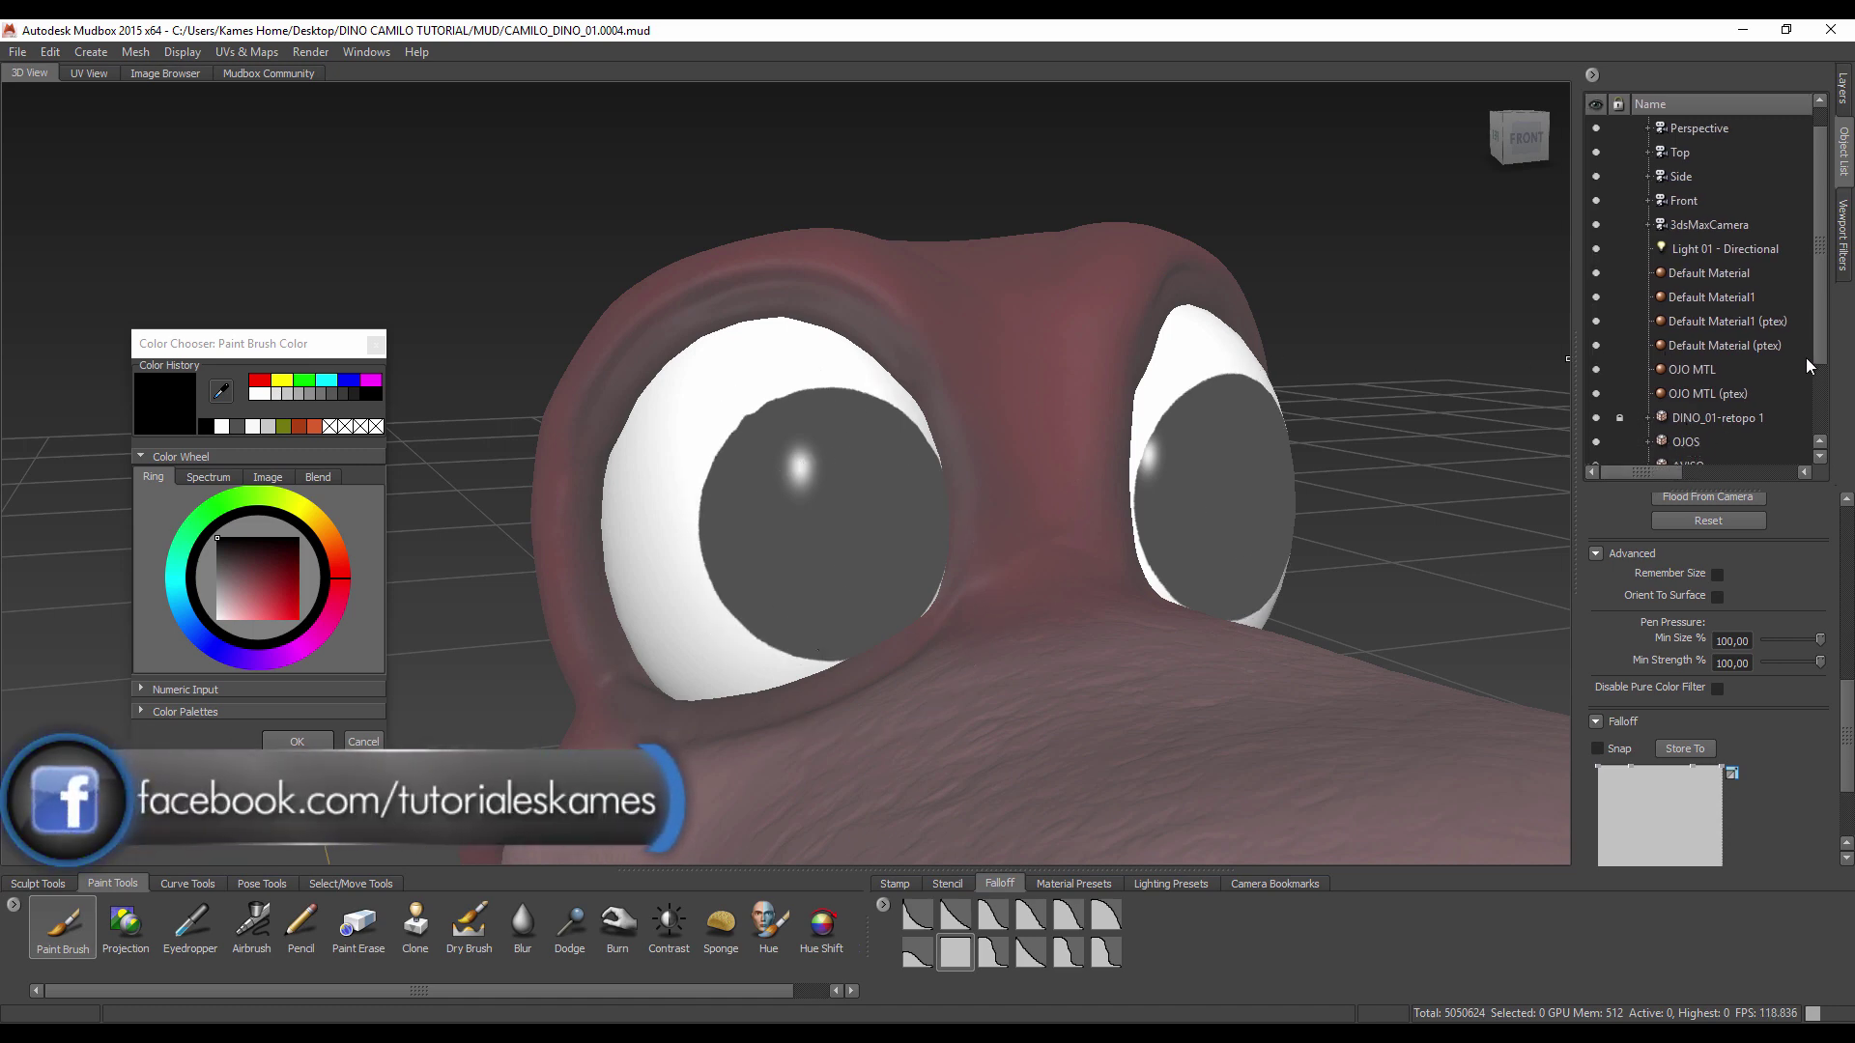
pyautogui.scroll(-1, 1821, 359)
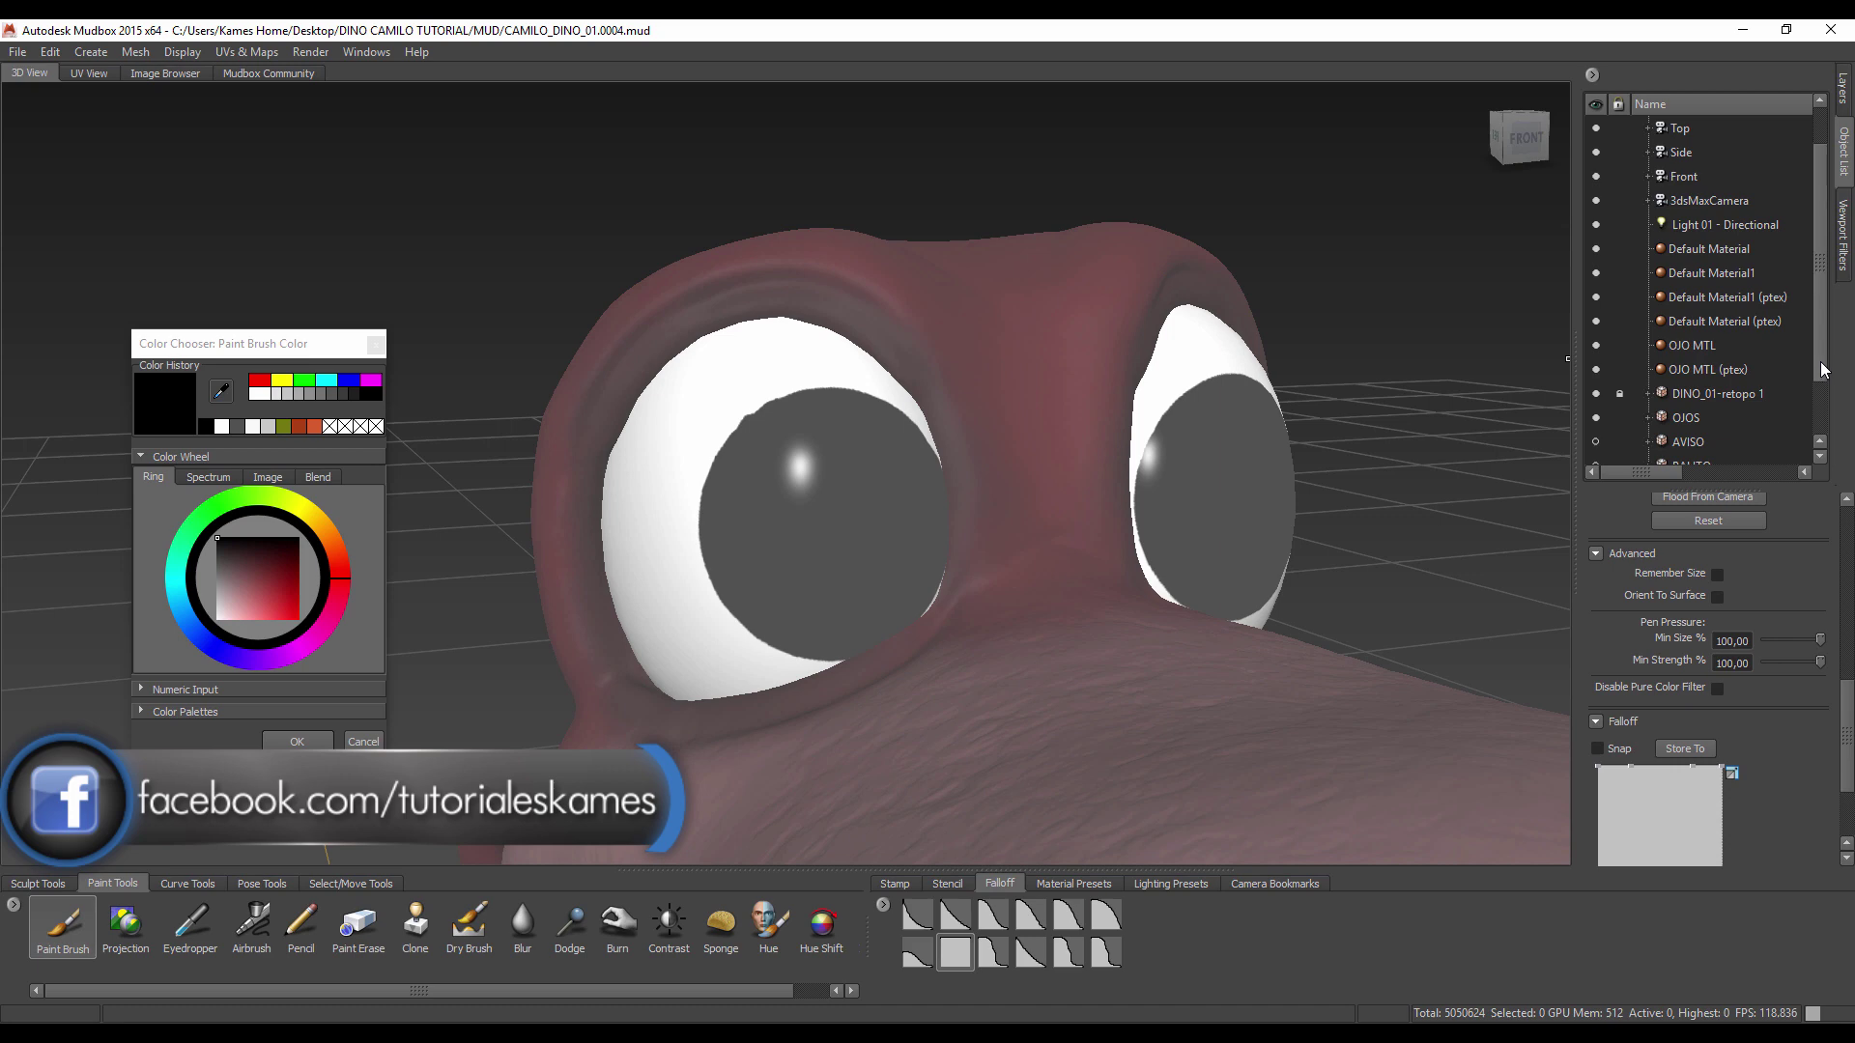
pyautogui.click(1714, 373)
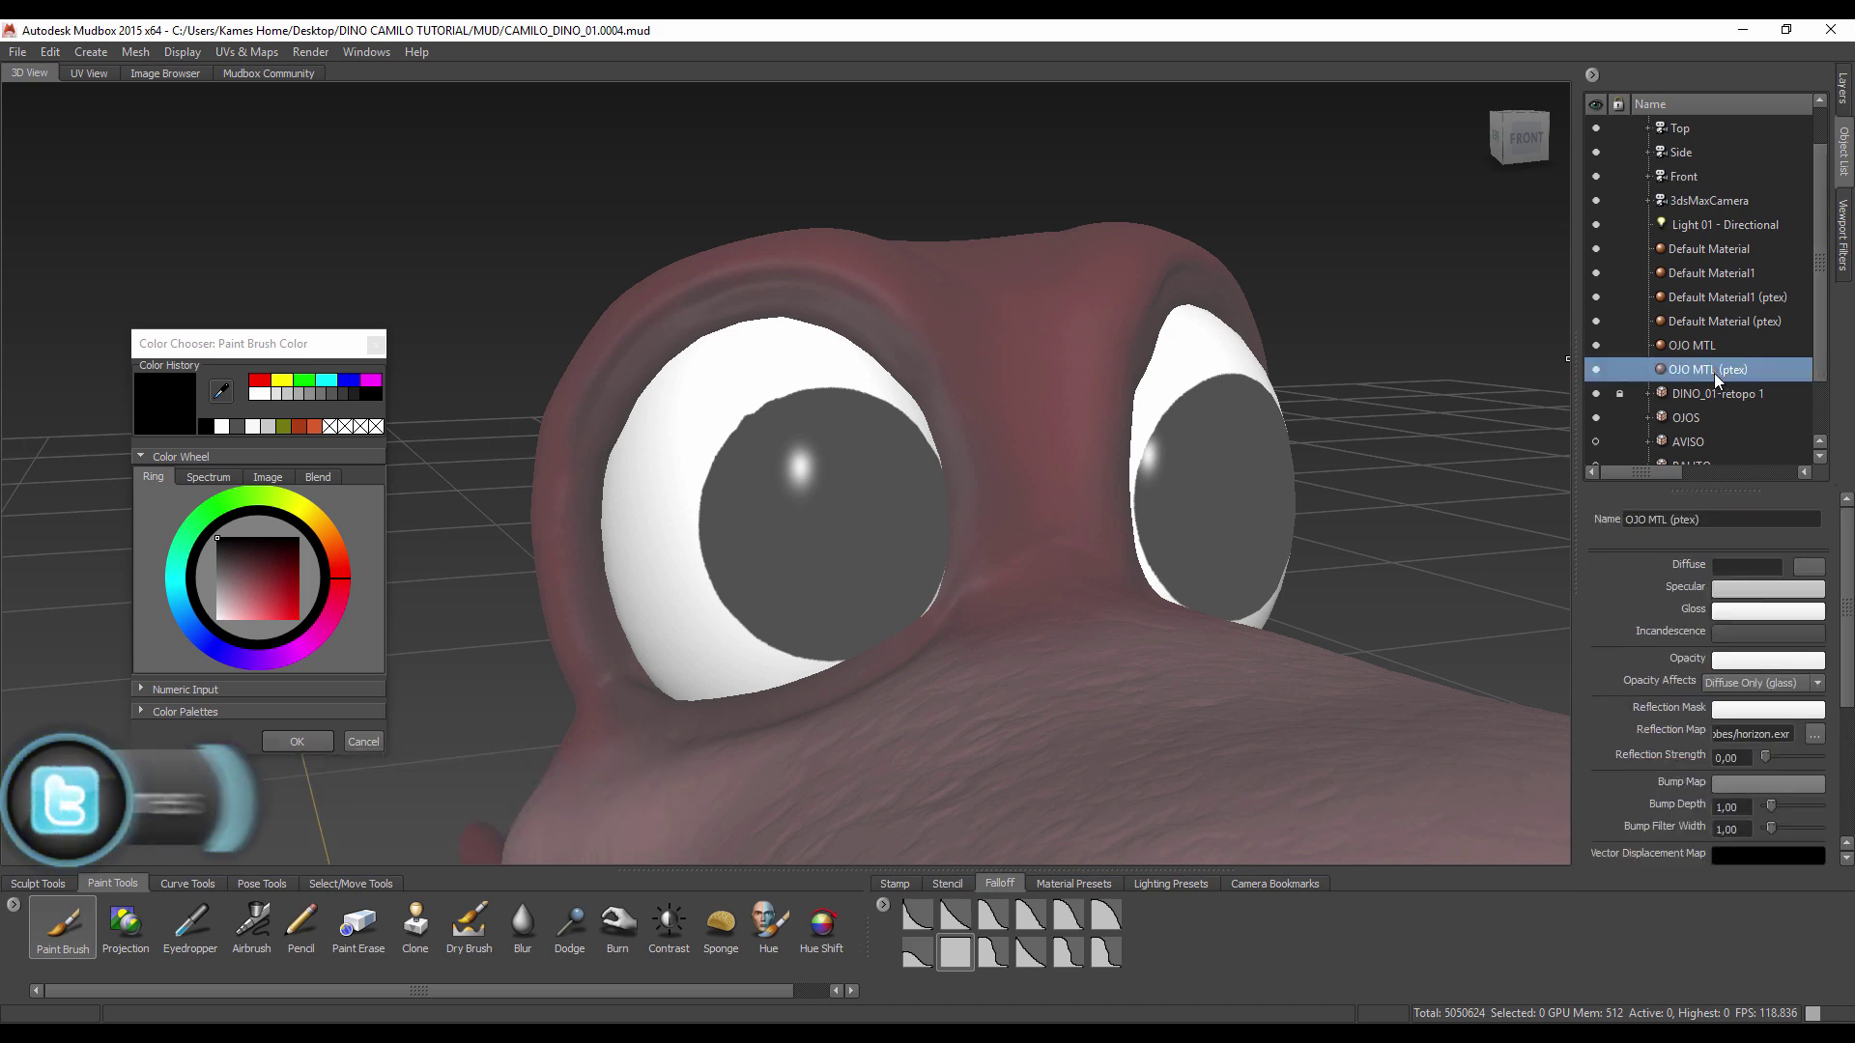
pyautogui.click(1733, 634)
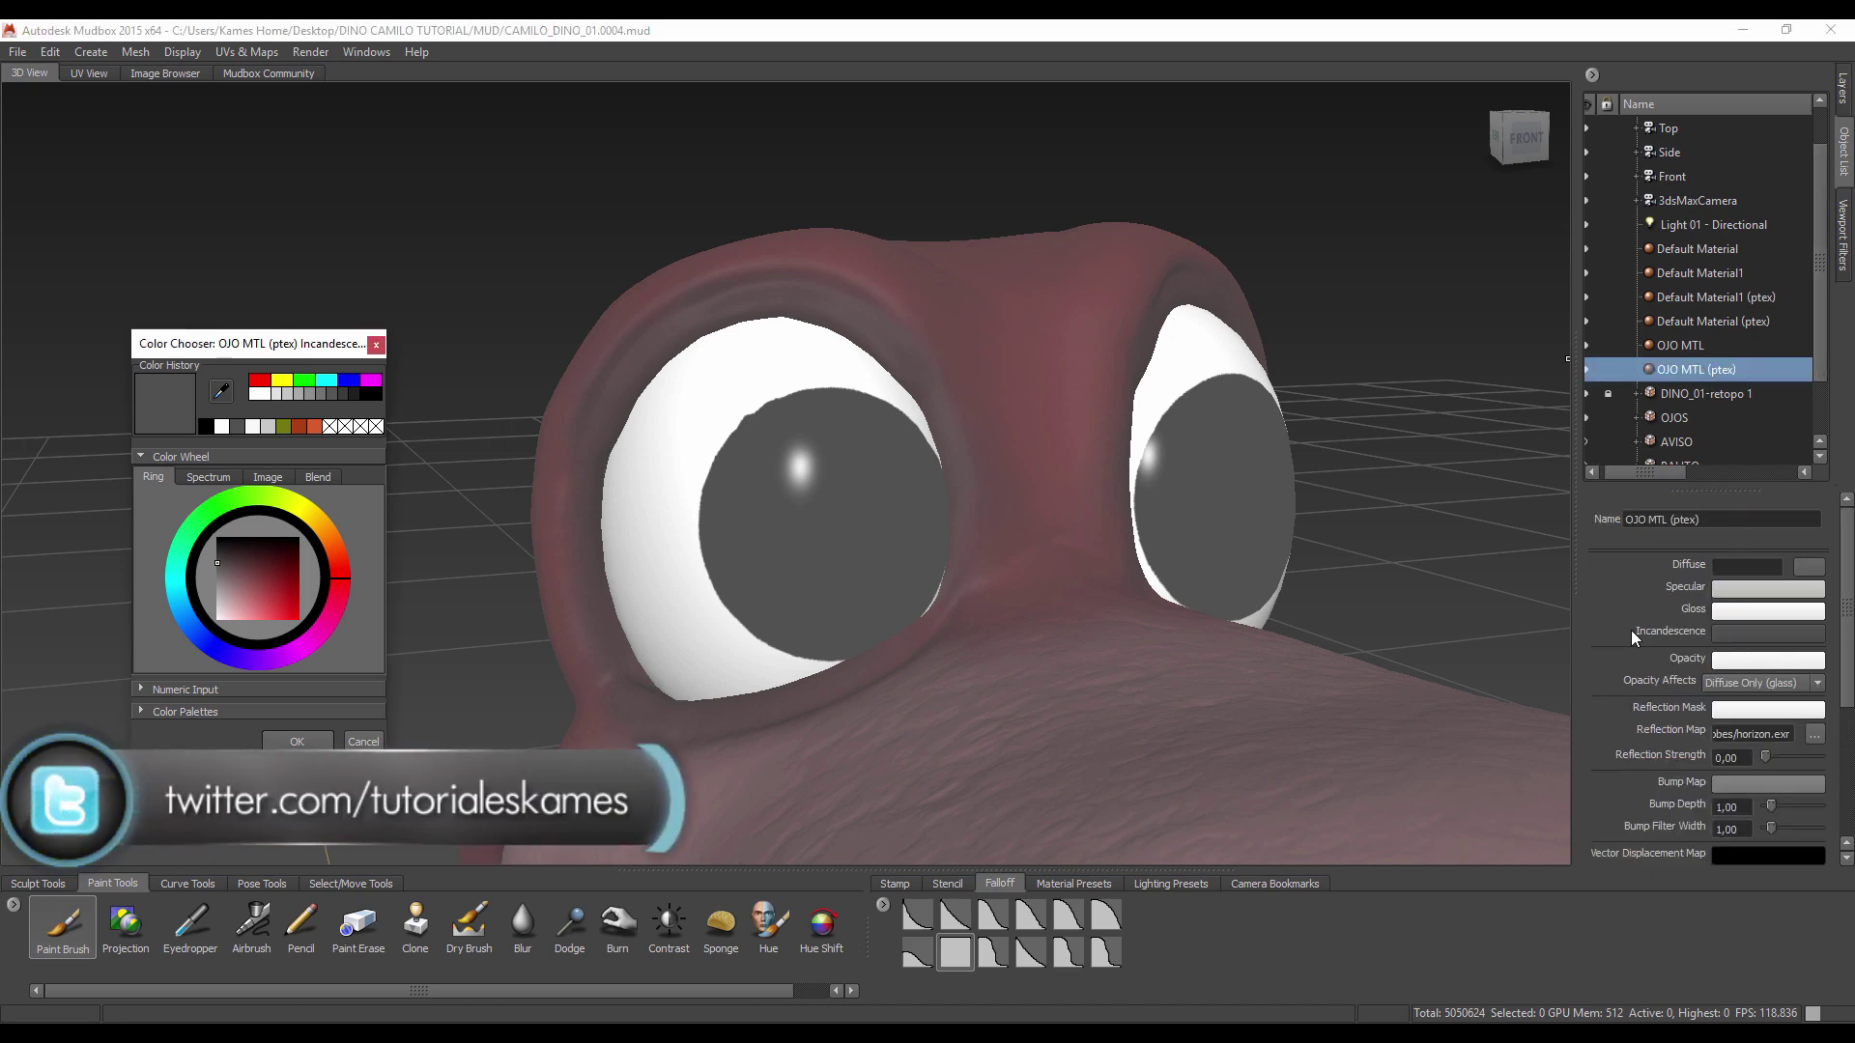
pyautogui.click(214, 553)
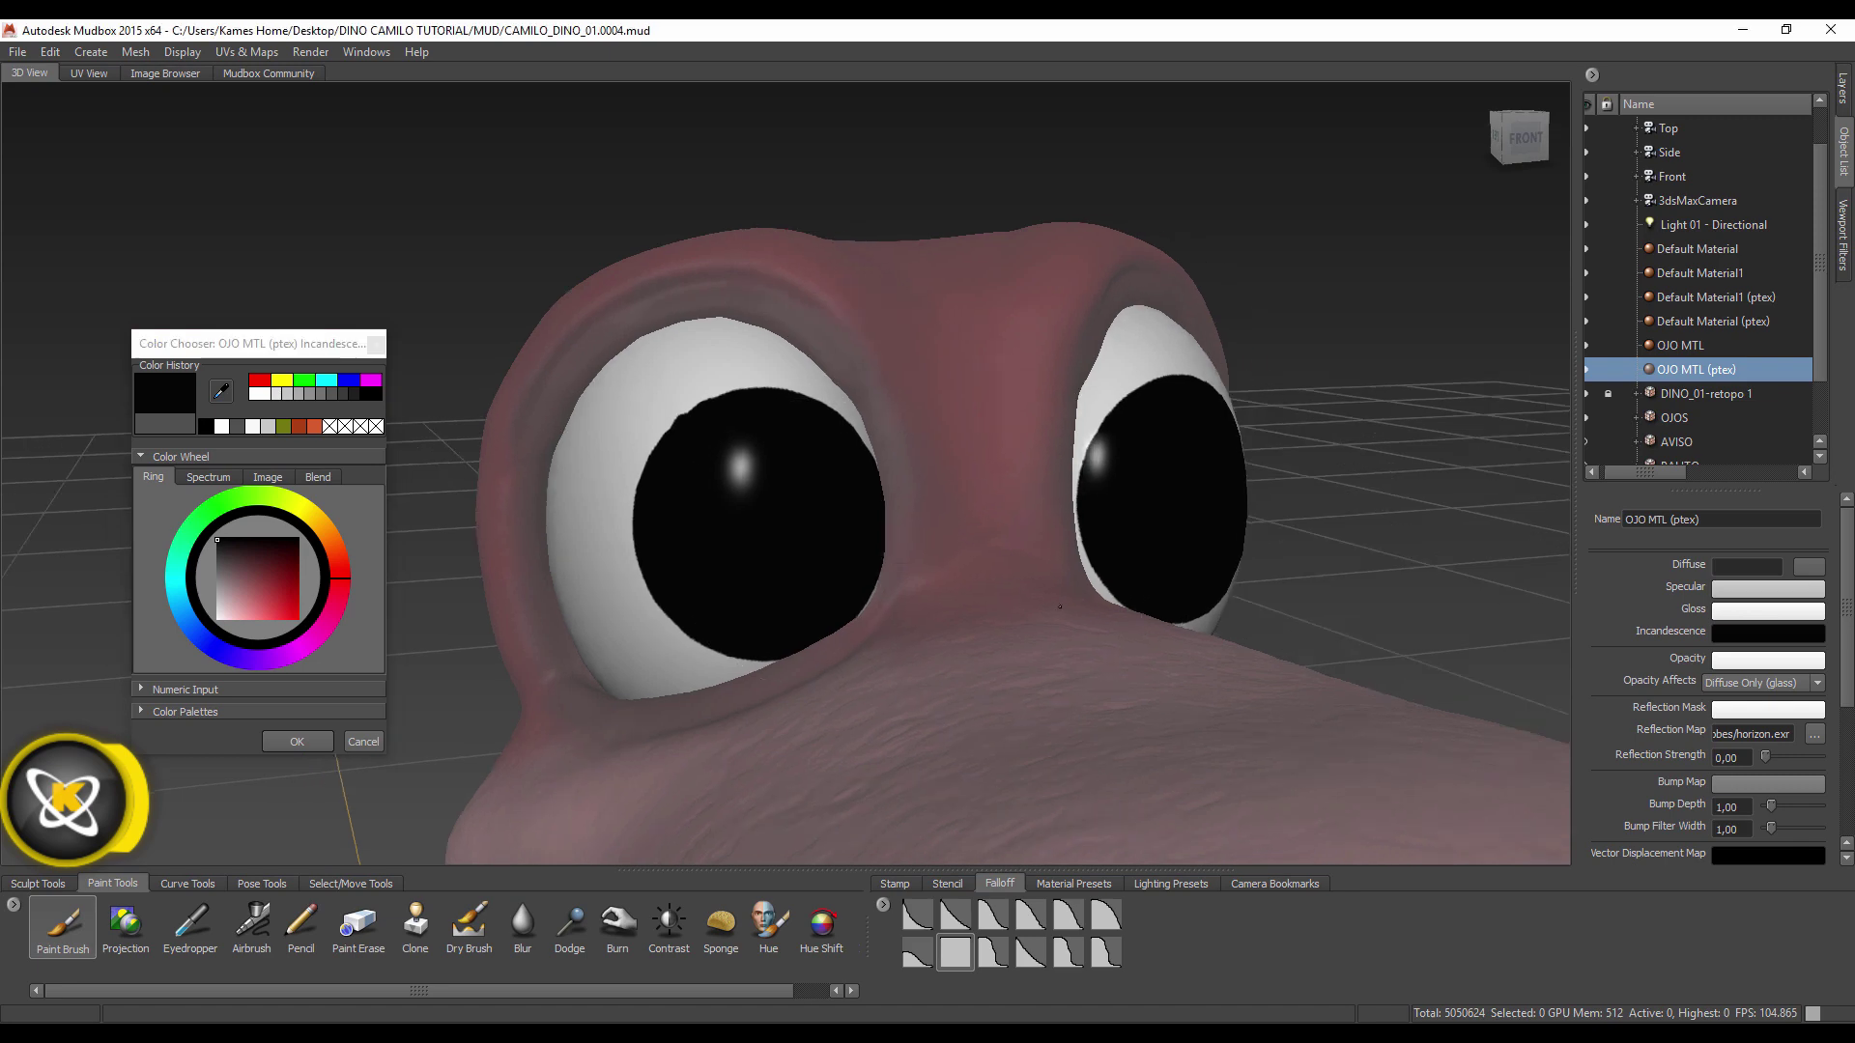
pyautogui.keyDown('alt'); pyautogui.moveTo(821, 531); pyautogui.dragTo(918, 502); pyautogui.keyUp('alt')
# Step: Repaint the left pupil's edge in solid black
pyautogui.scroll(-5, 966, 580)
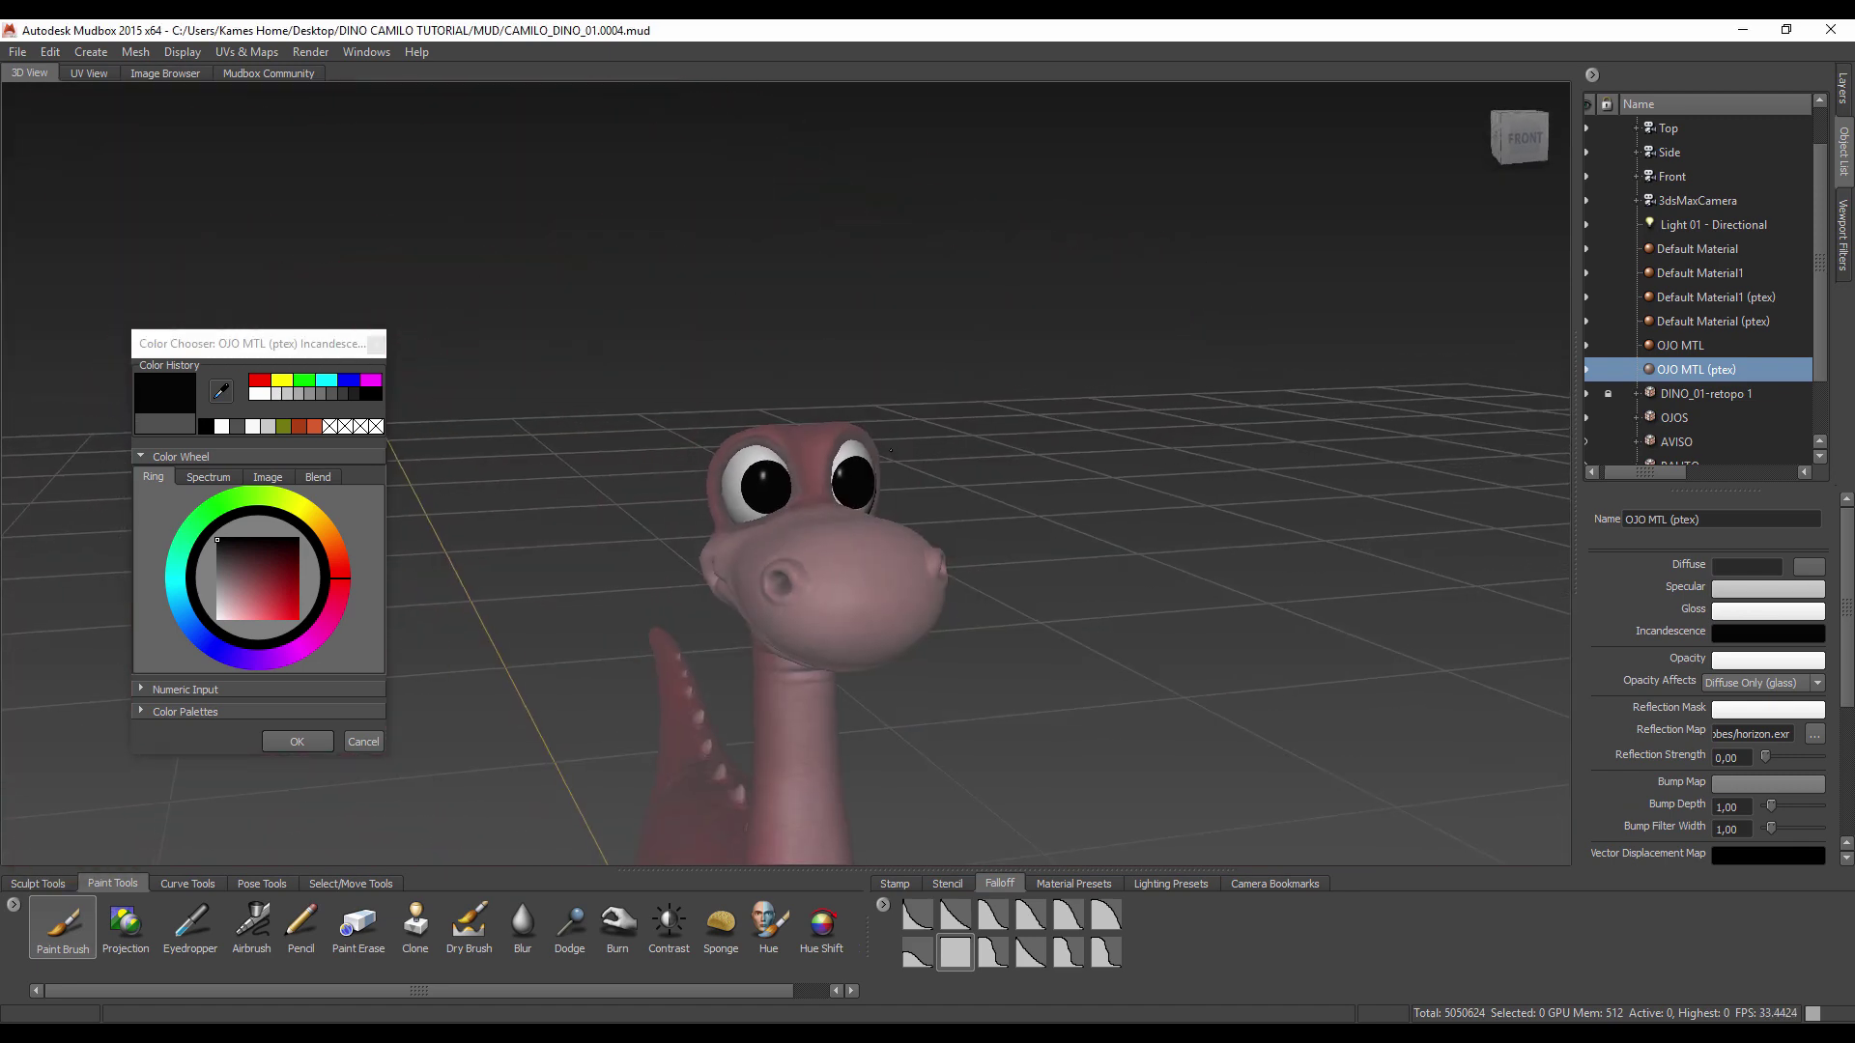
pyautogui.scroll(3, 966, 579)
pyautogui.scroll(3, 966, 580)
pyautogui.scroll(3, 718, 528)
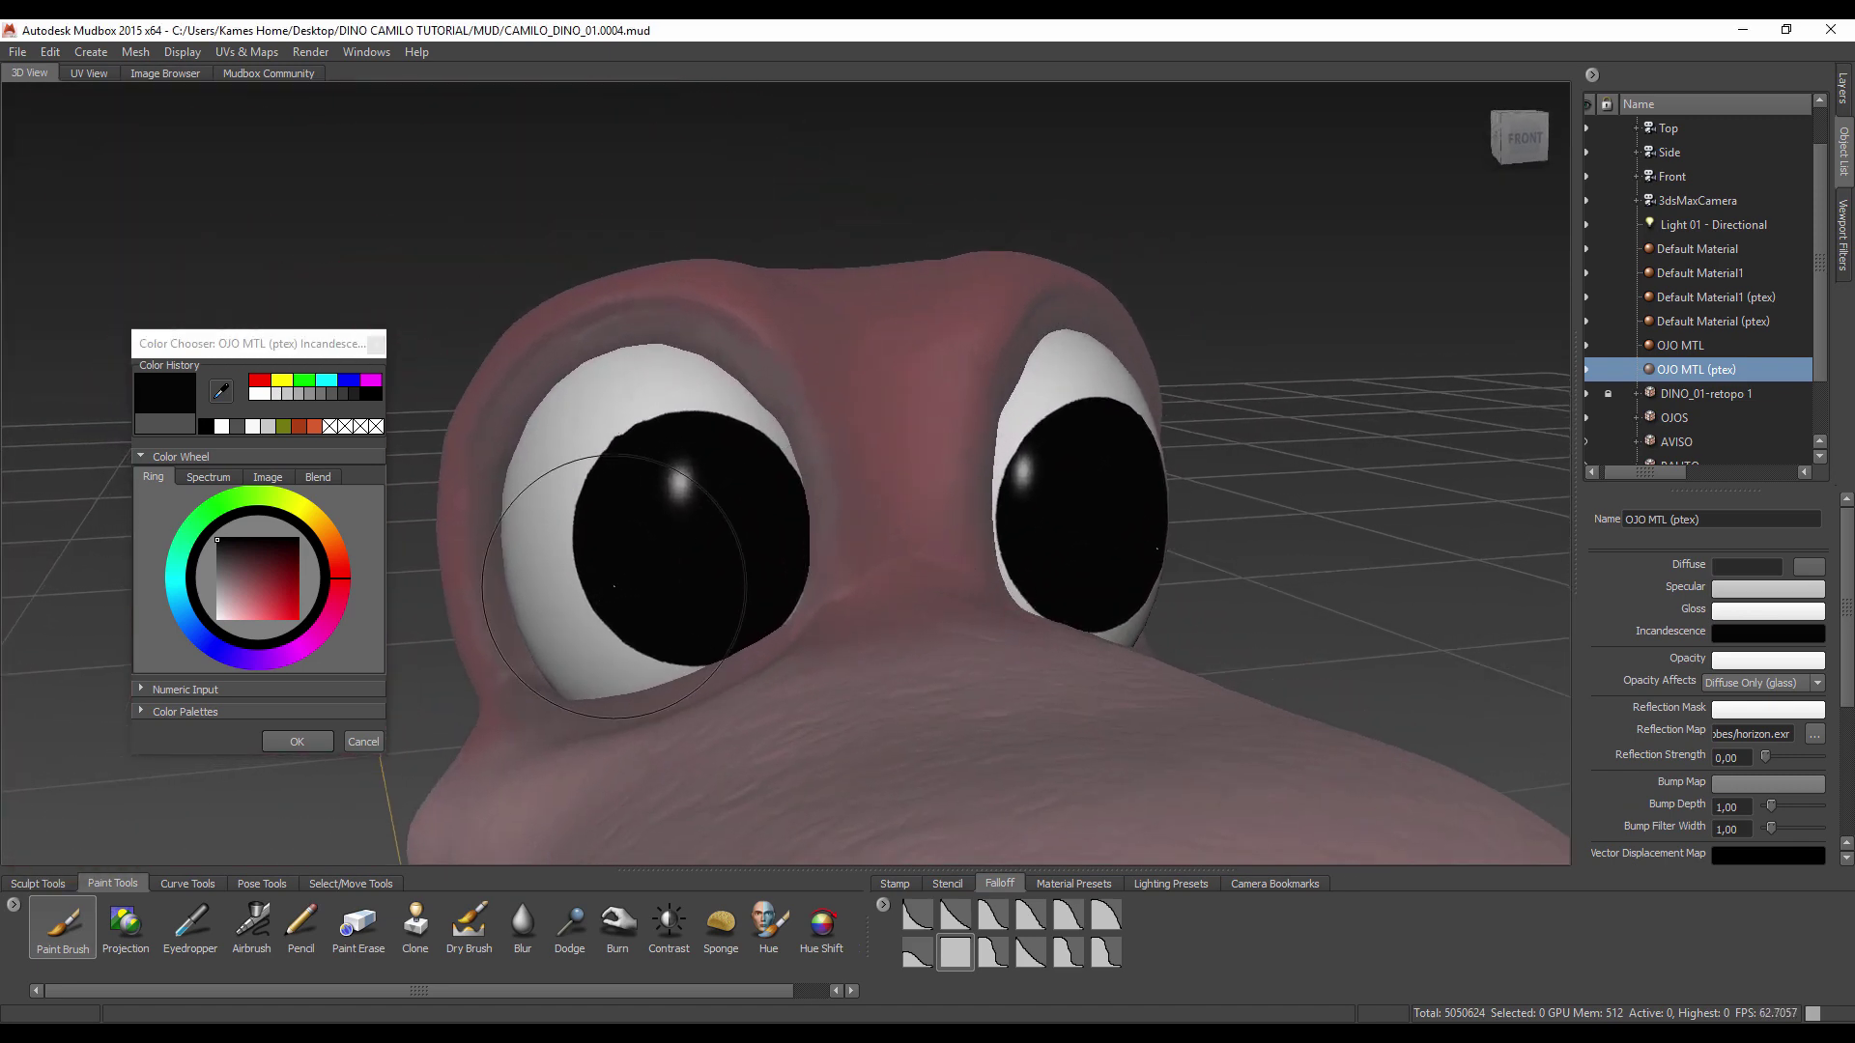
pyautogui.moveTo(718, 528)
pyautogui.mouseDown()
pyautogui.moveTo(682, 611)
pyautogui.moveTo(613, 483)
pyautogui.mouseUp()
pyautogui.moveTo(812, 649)
pyautogui.keyDown('alt'); pyautogui.mouseDown()
pyautogui.moveTo(749, 649)
pyautogui.moveTo(744, 618)
pyautogui.mouseUp(); pyautogui.keyUp('alt')
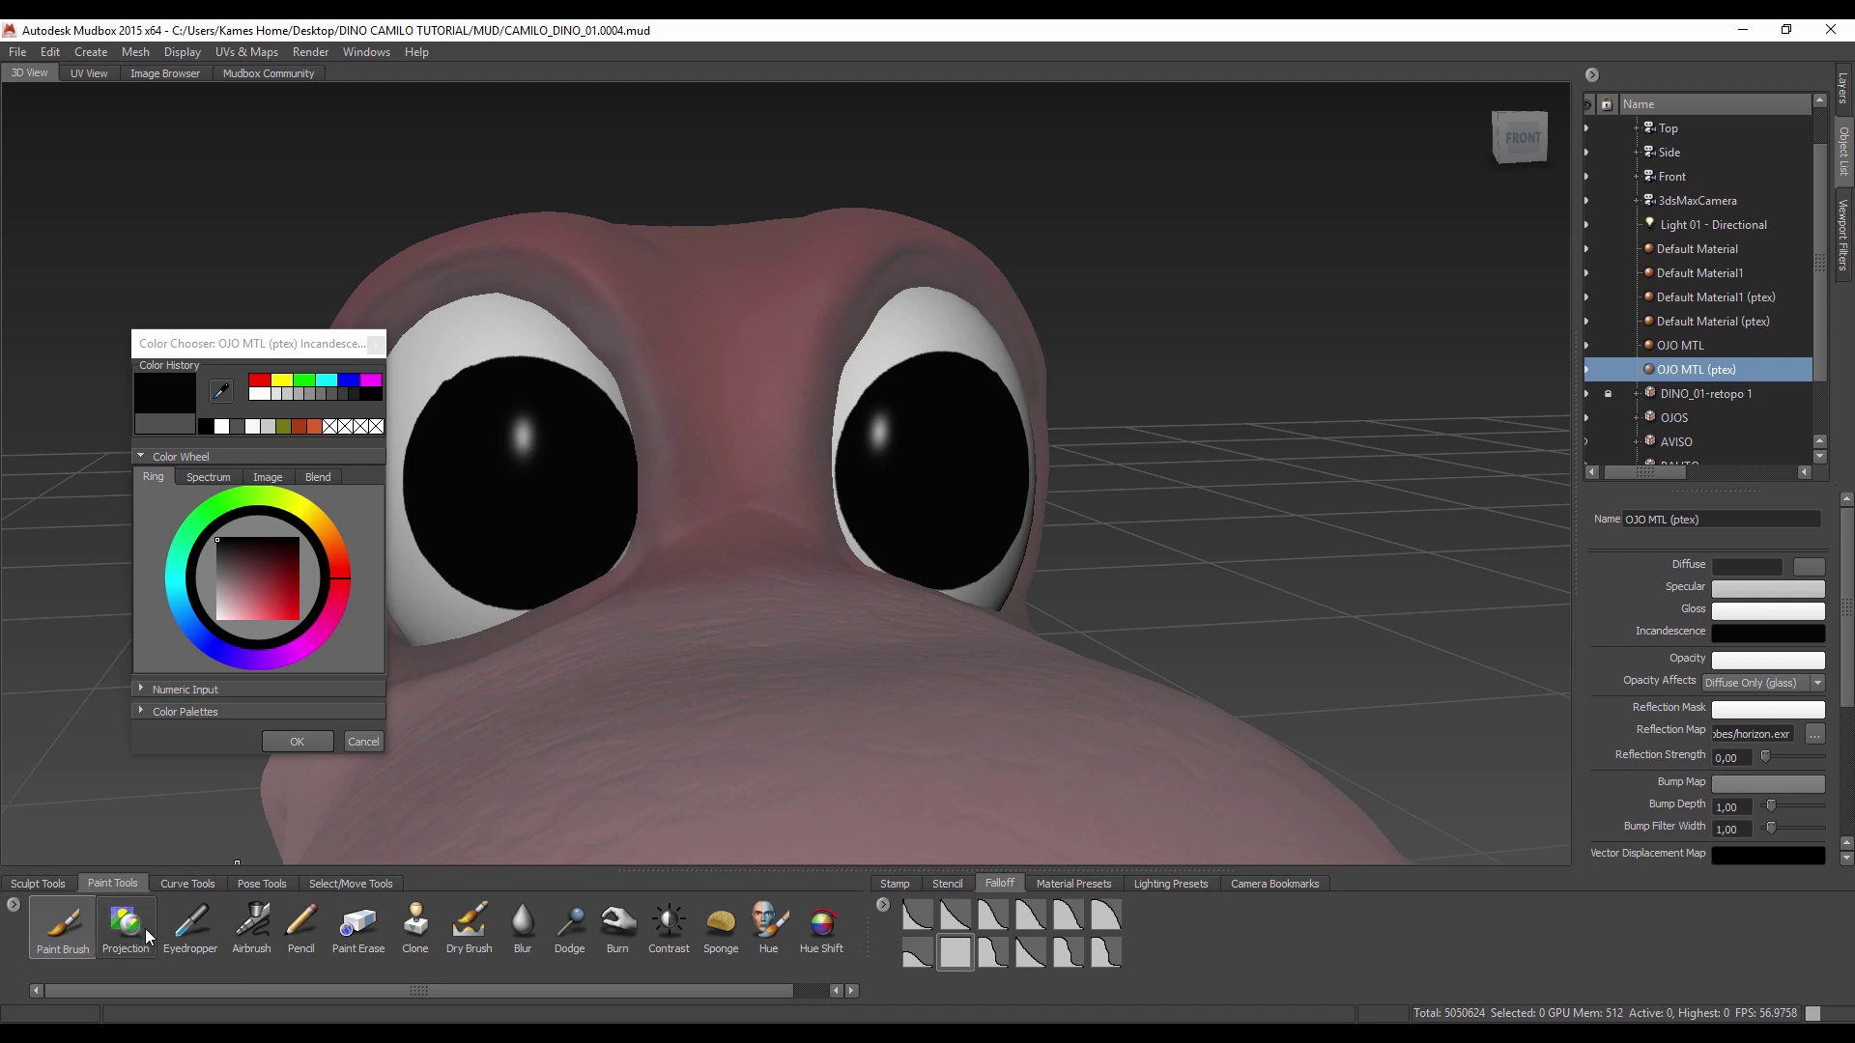
pyautogui.scroll(-1, 1850, 640)
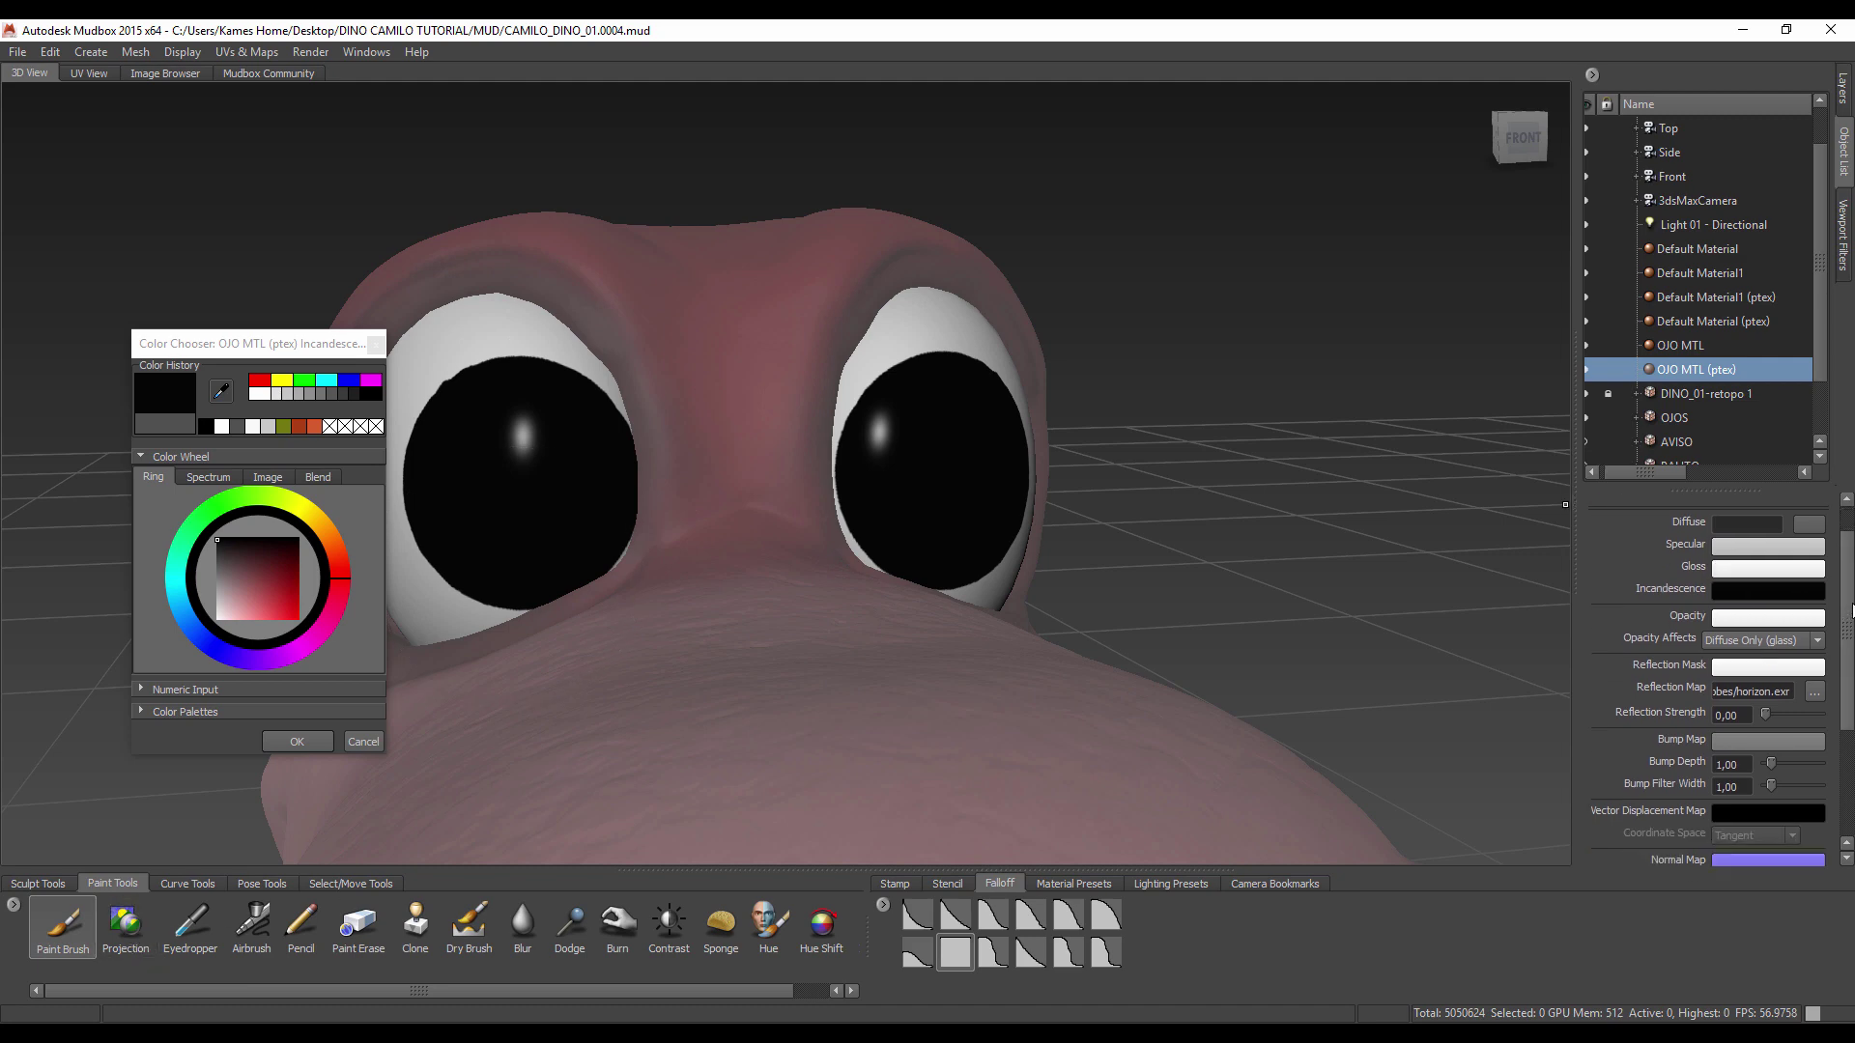
pyautogui.scroll(-2, 1850, 641)
pyautogui.scroll(3, 1850, 641)
# Step: Select OJOS, show its COLOR OJOS paint layer, and bring up the Paint Brush colour chooser
pyautogui.click(1682, 419)
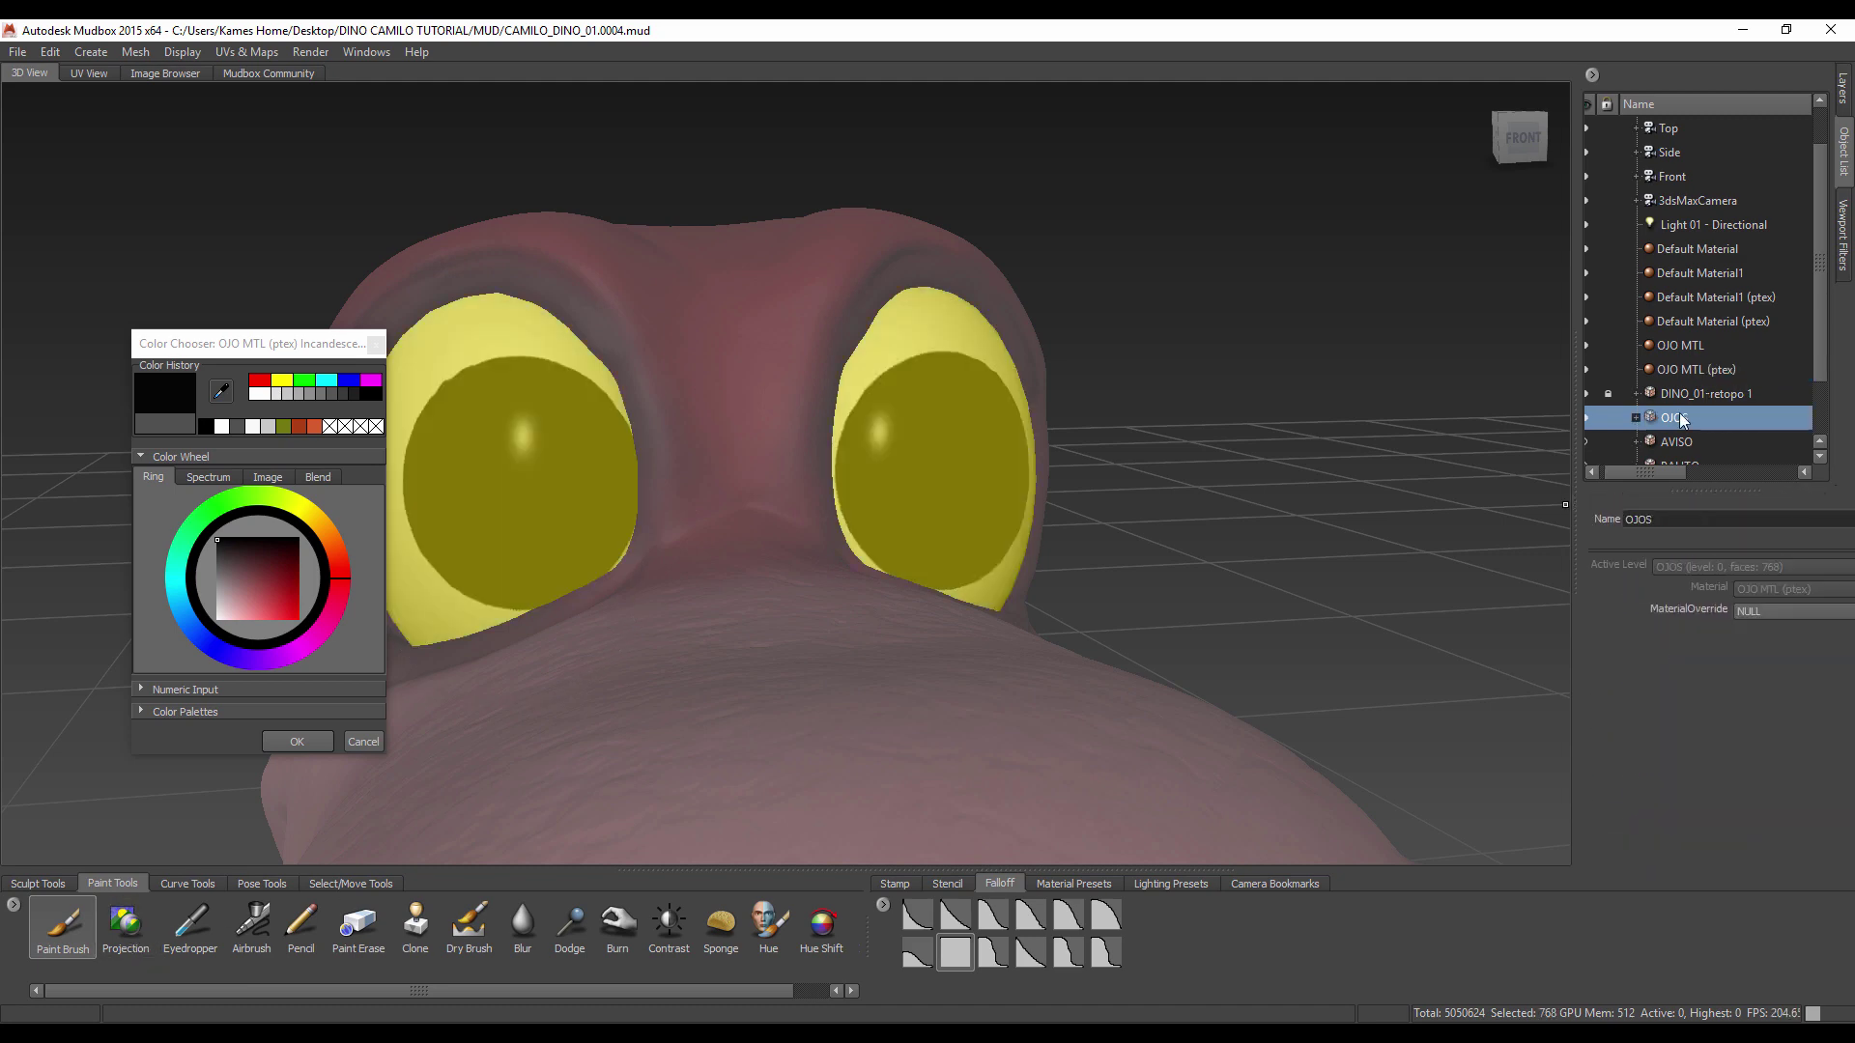
pyautogui.click(1844, 87)
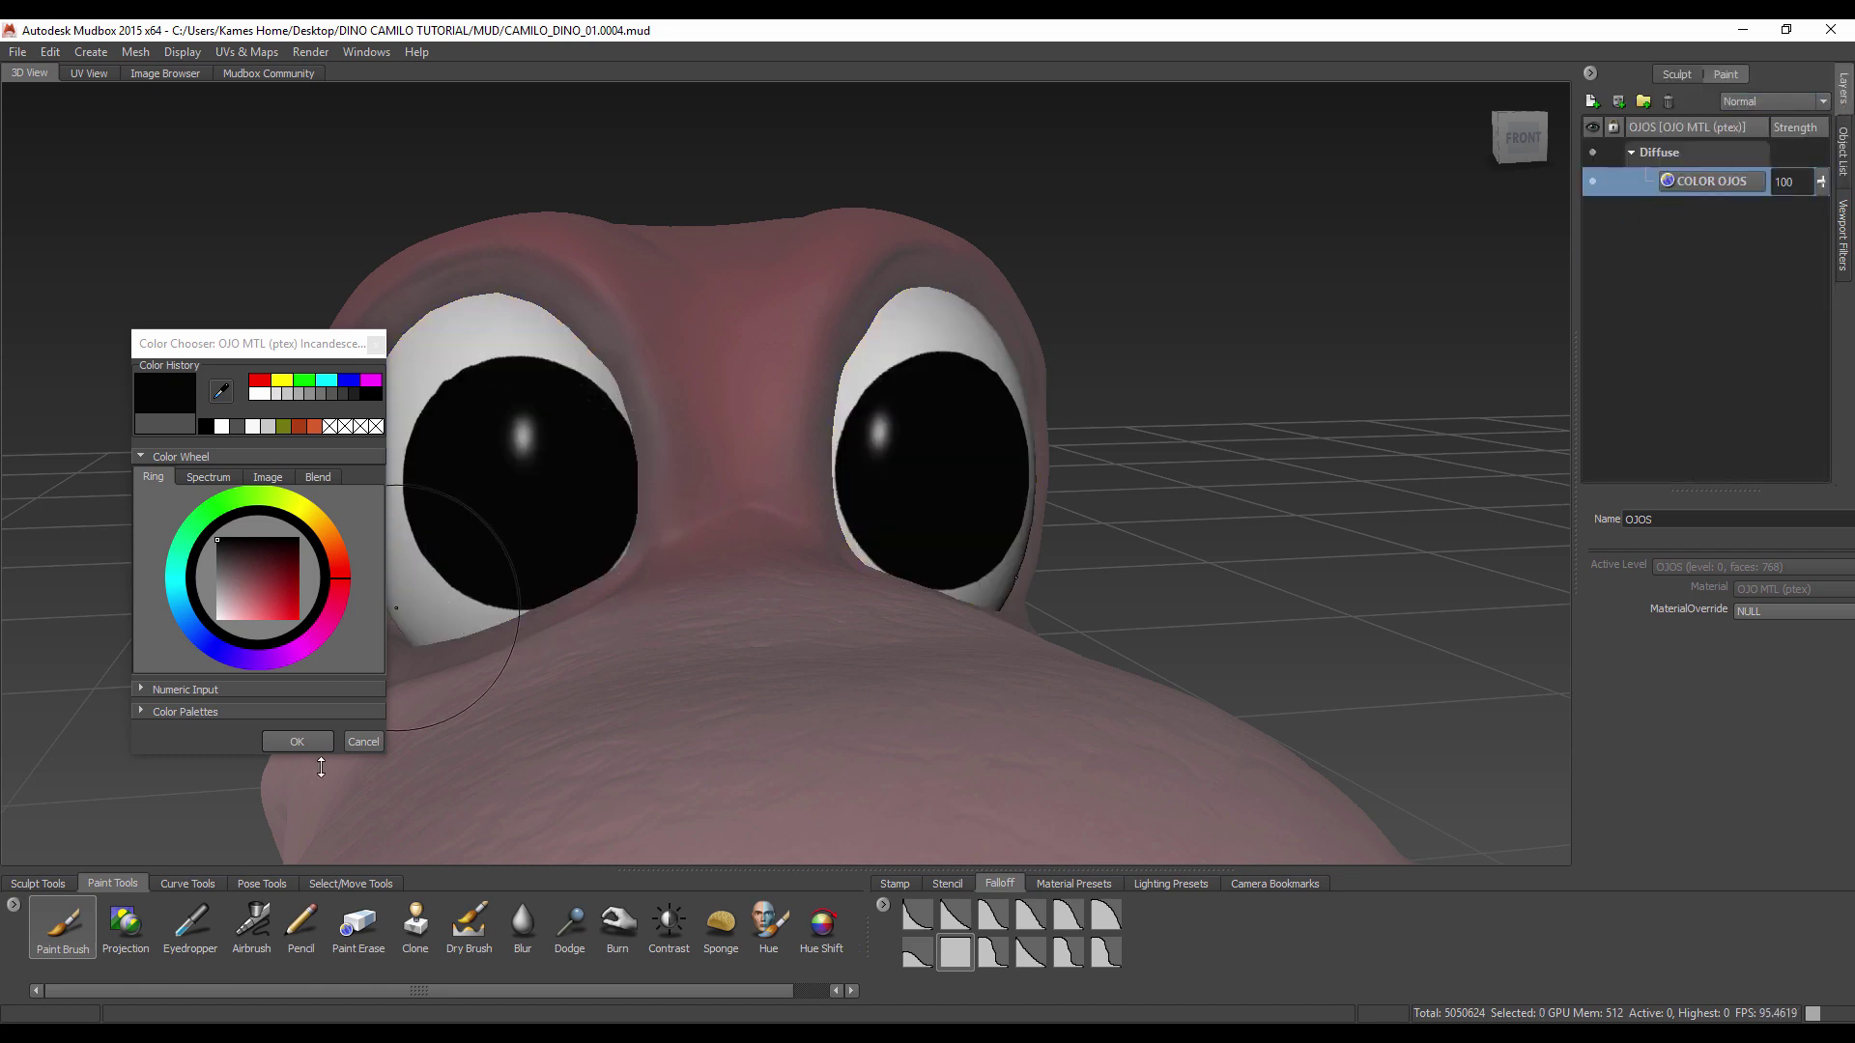
pyautogui.click(62, 923)
pyautogui.click(1768, 527)
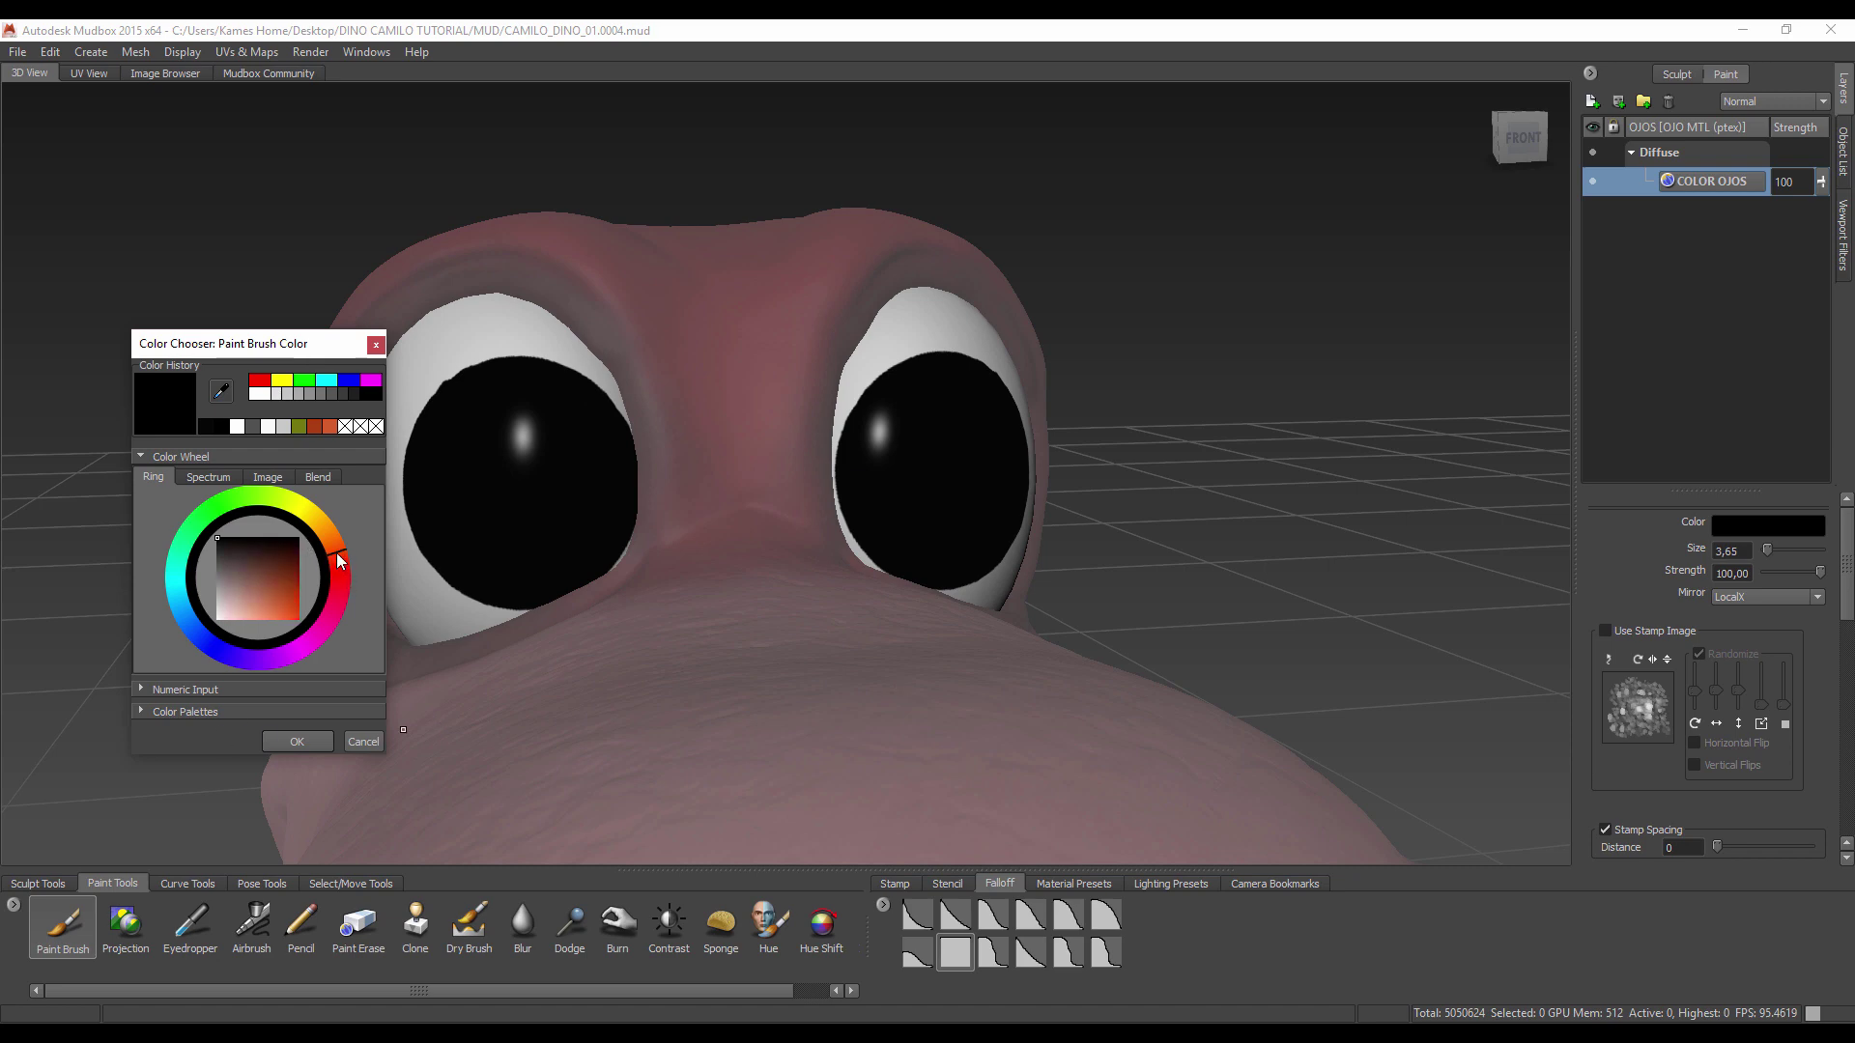
# Step: Set the Paint Brush to brown with the third falloff and min strength 0, undoing a test stroke
pyautogui.moveTo(345, 574)
pyautogui.mouseDown()
pyautogui.moveTo(332, 539)
pyautogui.moveTo(234, 568)
pyautogui.moveTo(247, 584)
pyautogui.moveTo(276, 564)
pyautogui.mouseUp()
pyautogui.click(259, 583)
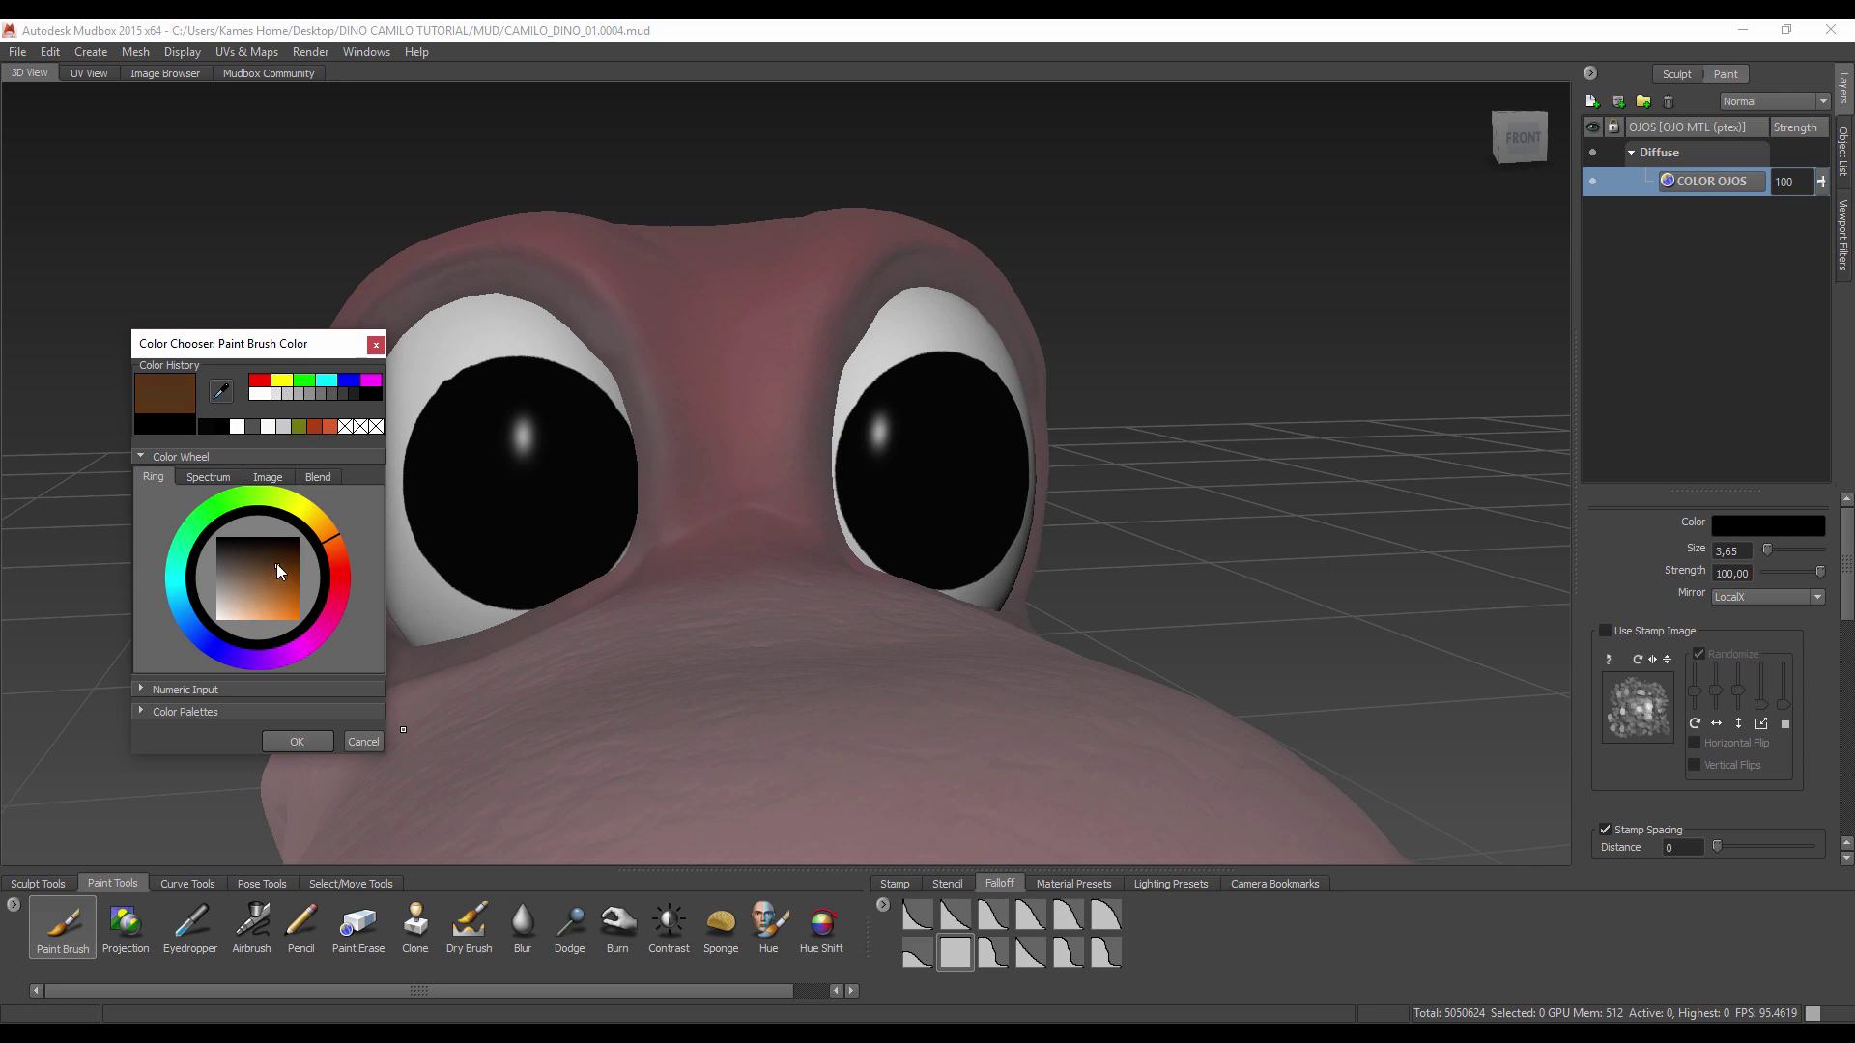
pyautogui.click(276, 570)
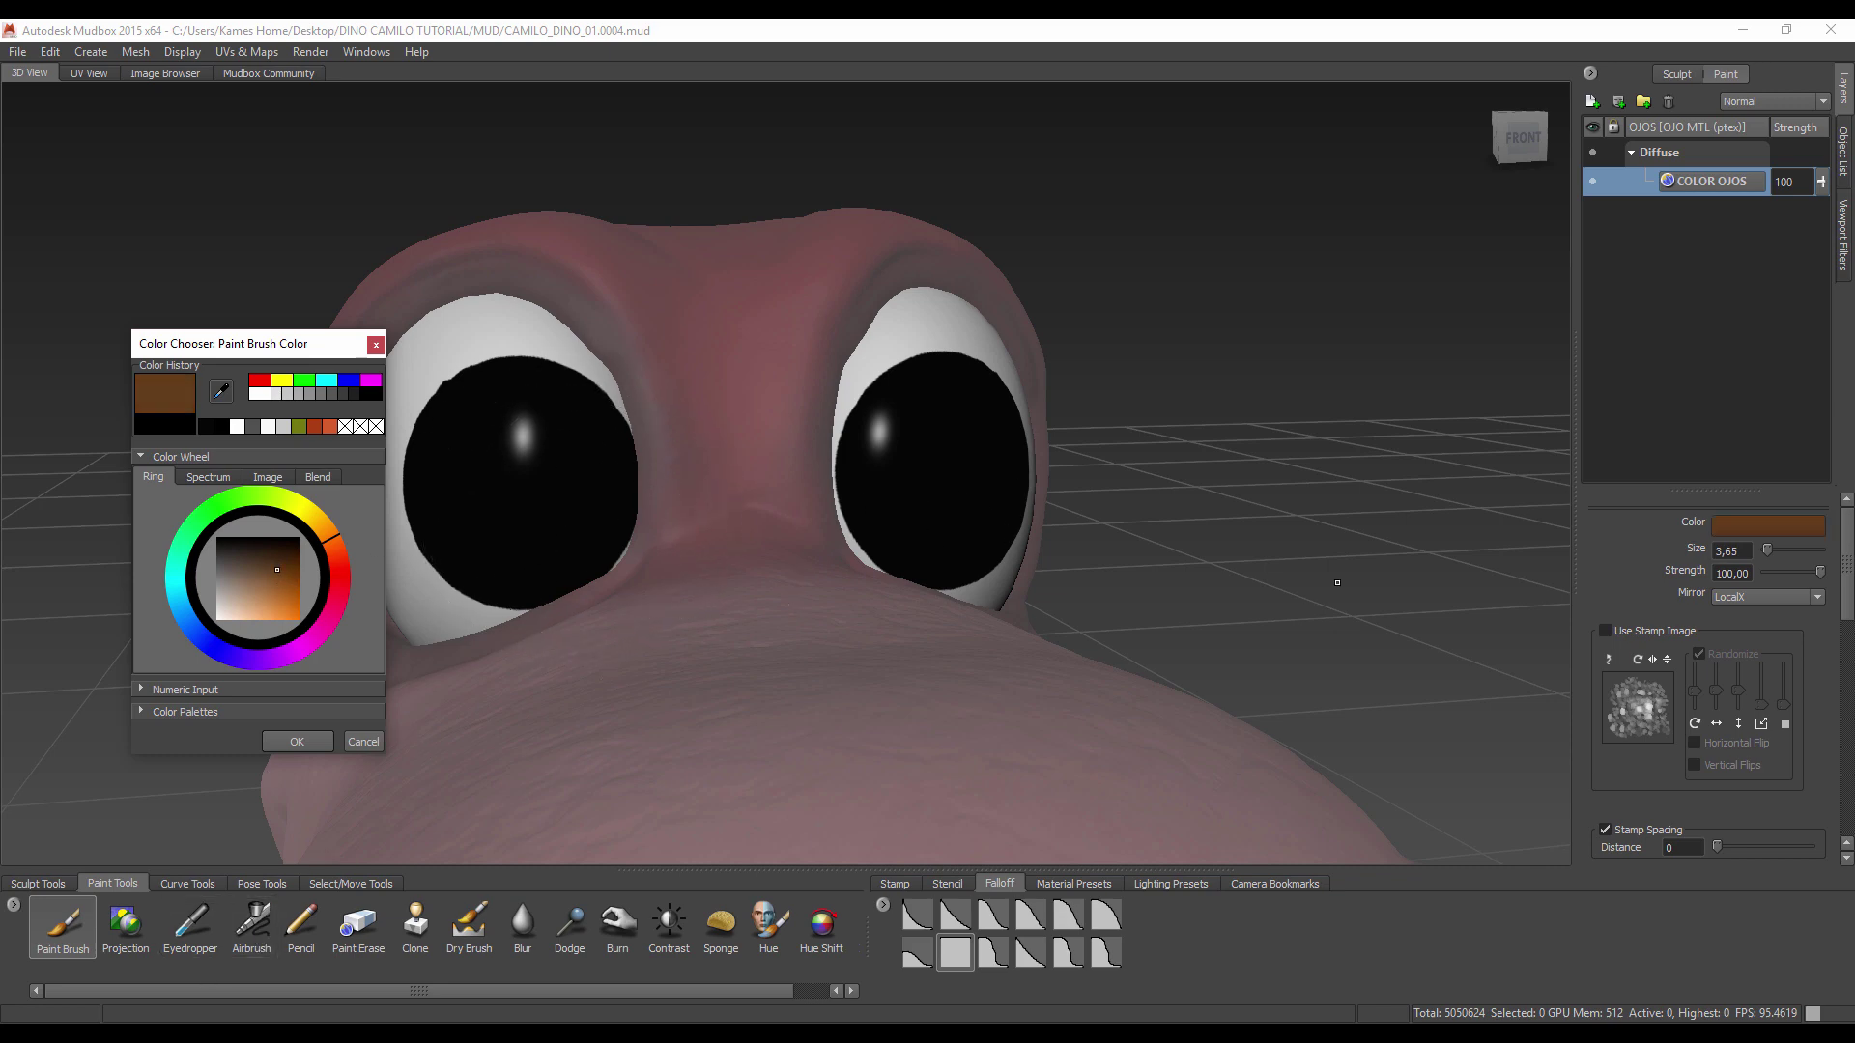
pyautogui.moveTo(1845, 570); pyautogui.dragTo(1845, 753)
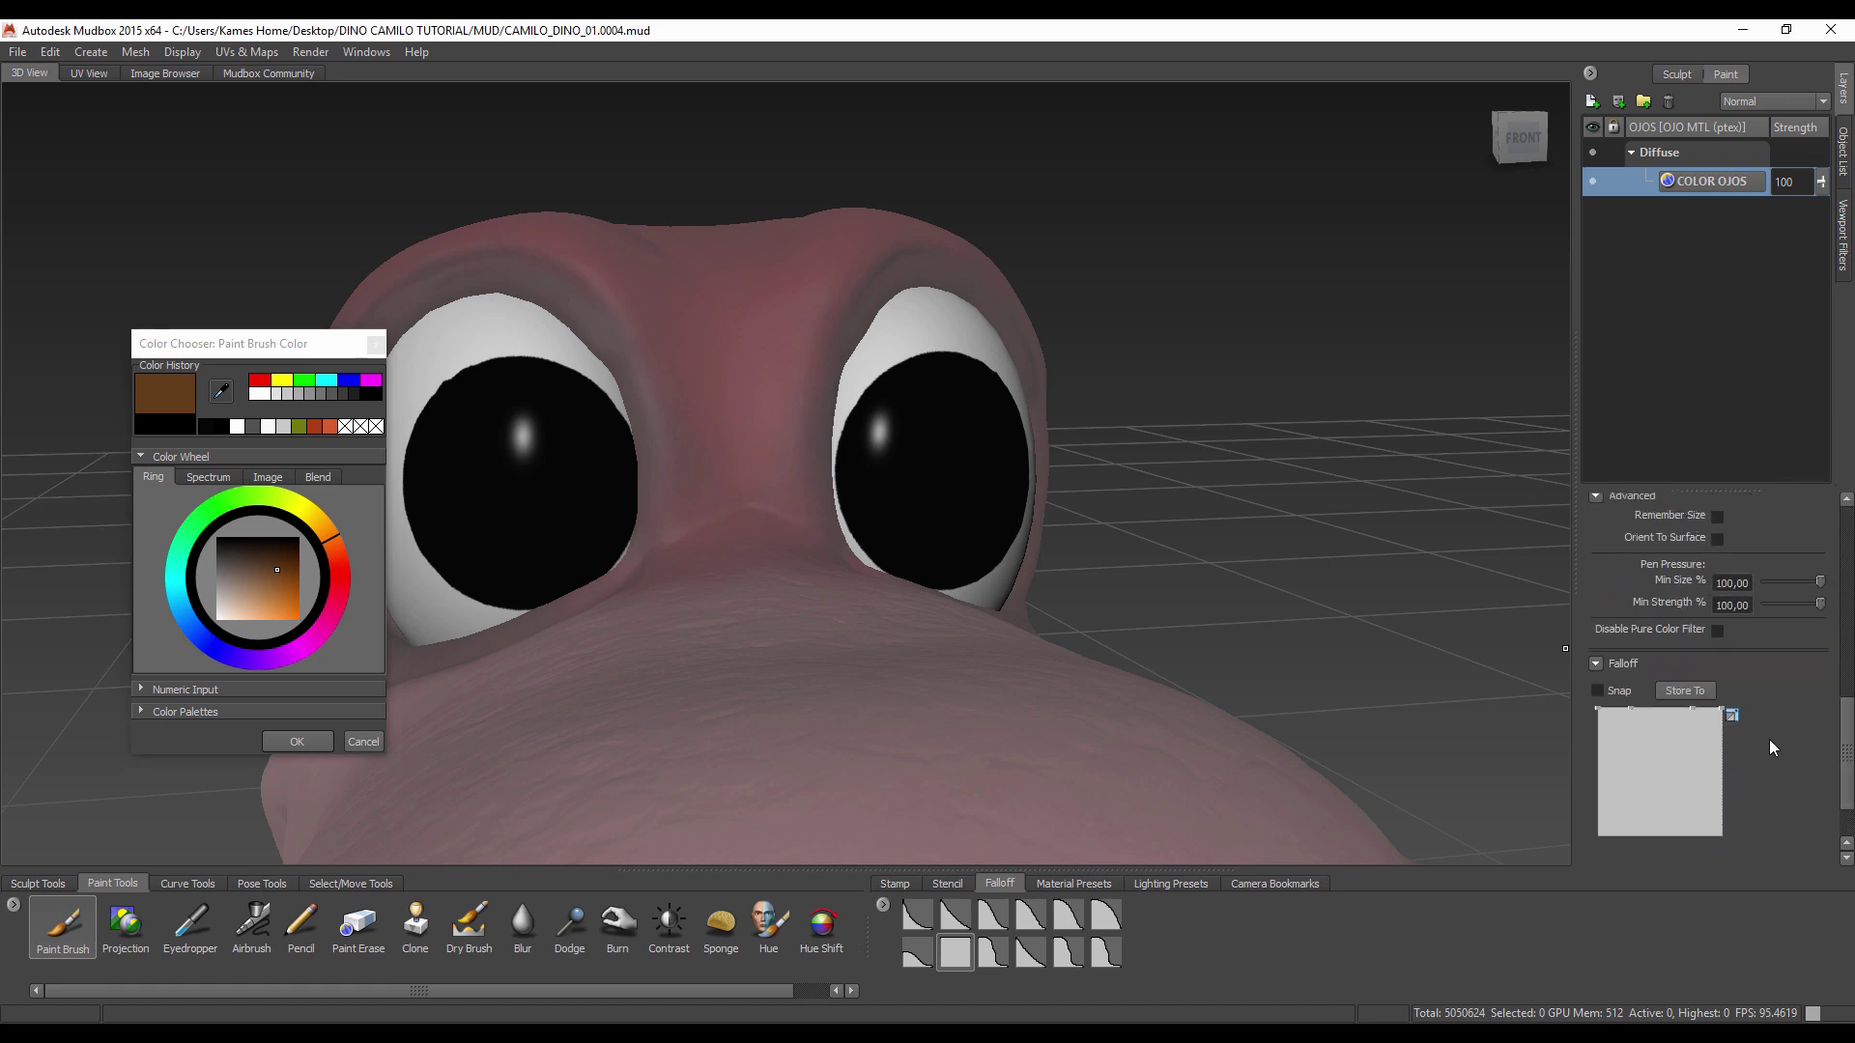
pyautogui.click(994, 919)
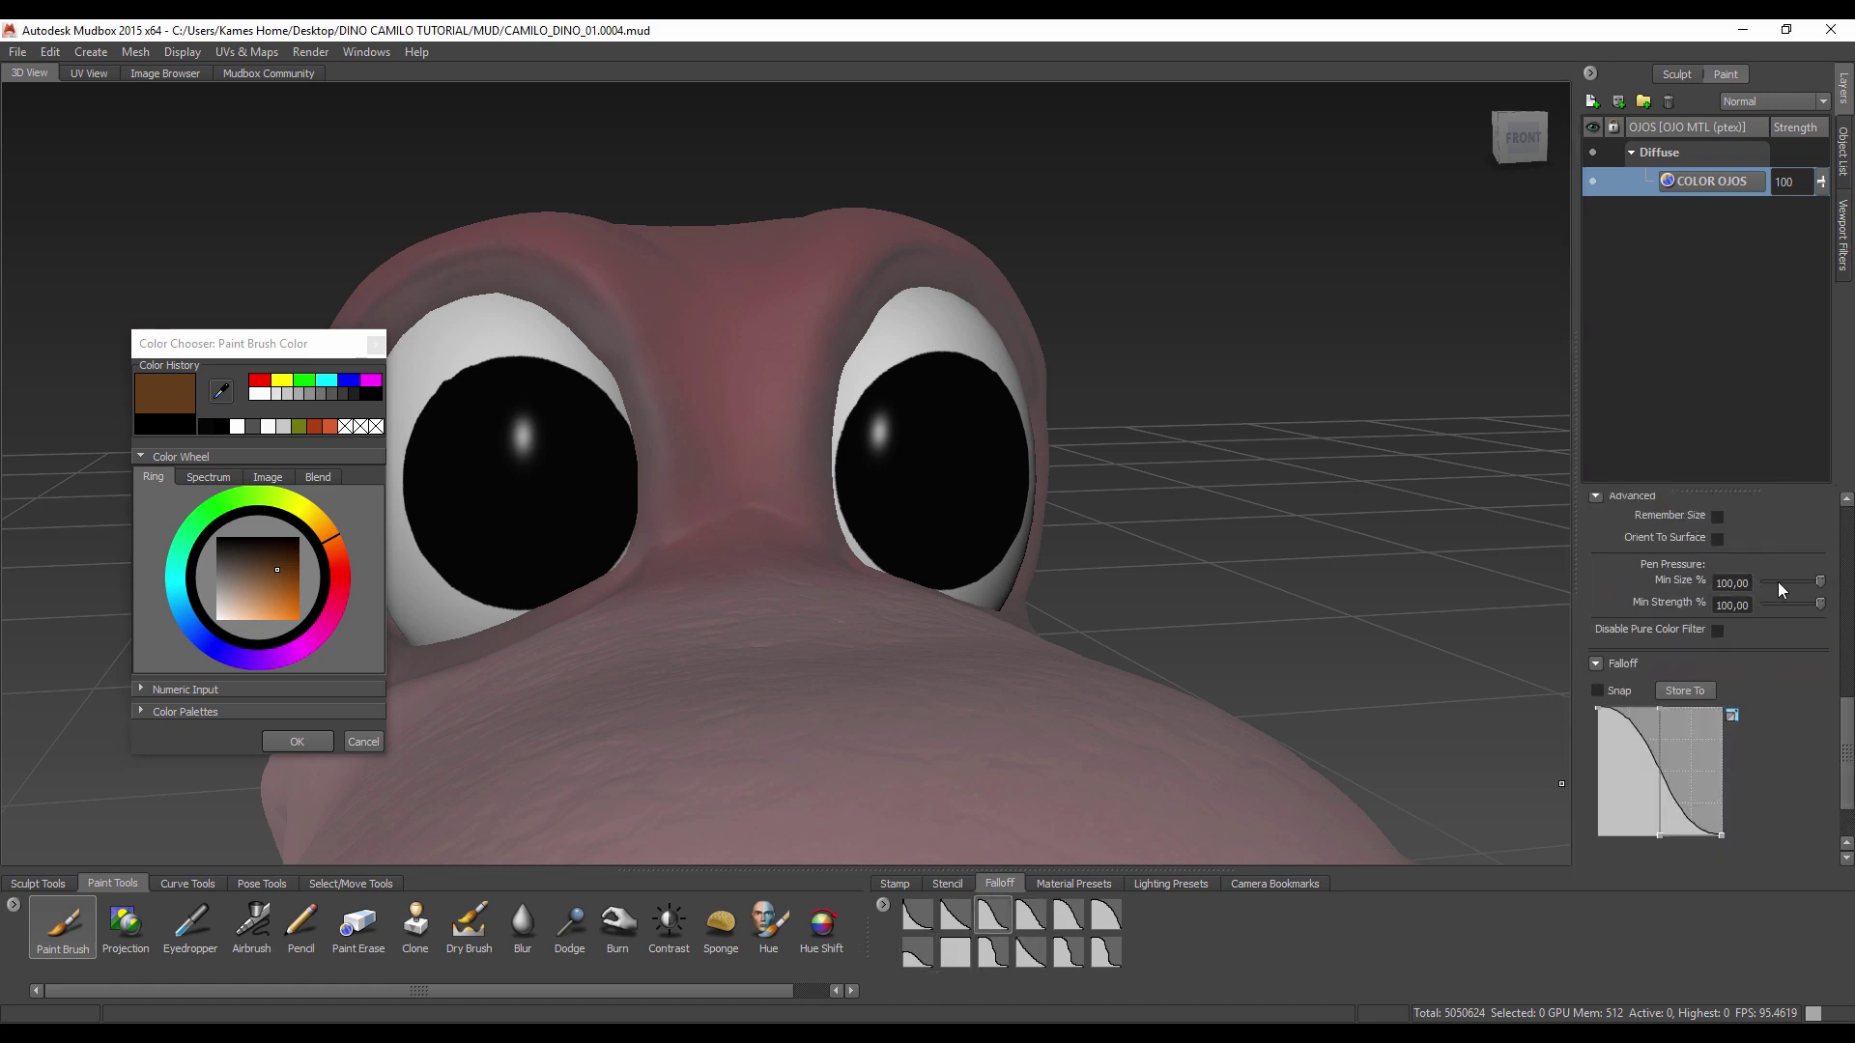
pyautogui.moveTo(1820, 605); pyautogui.dragTo(1757, 618)
pyautogui.click(524, 531)
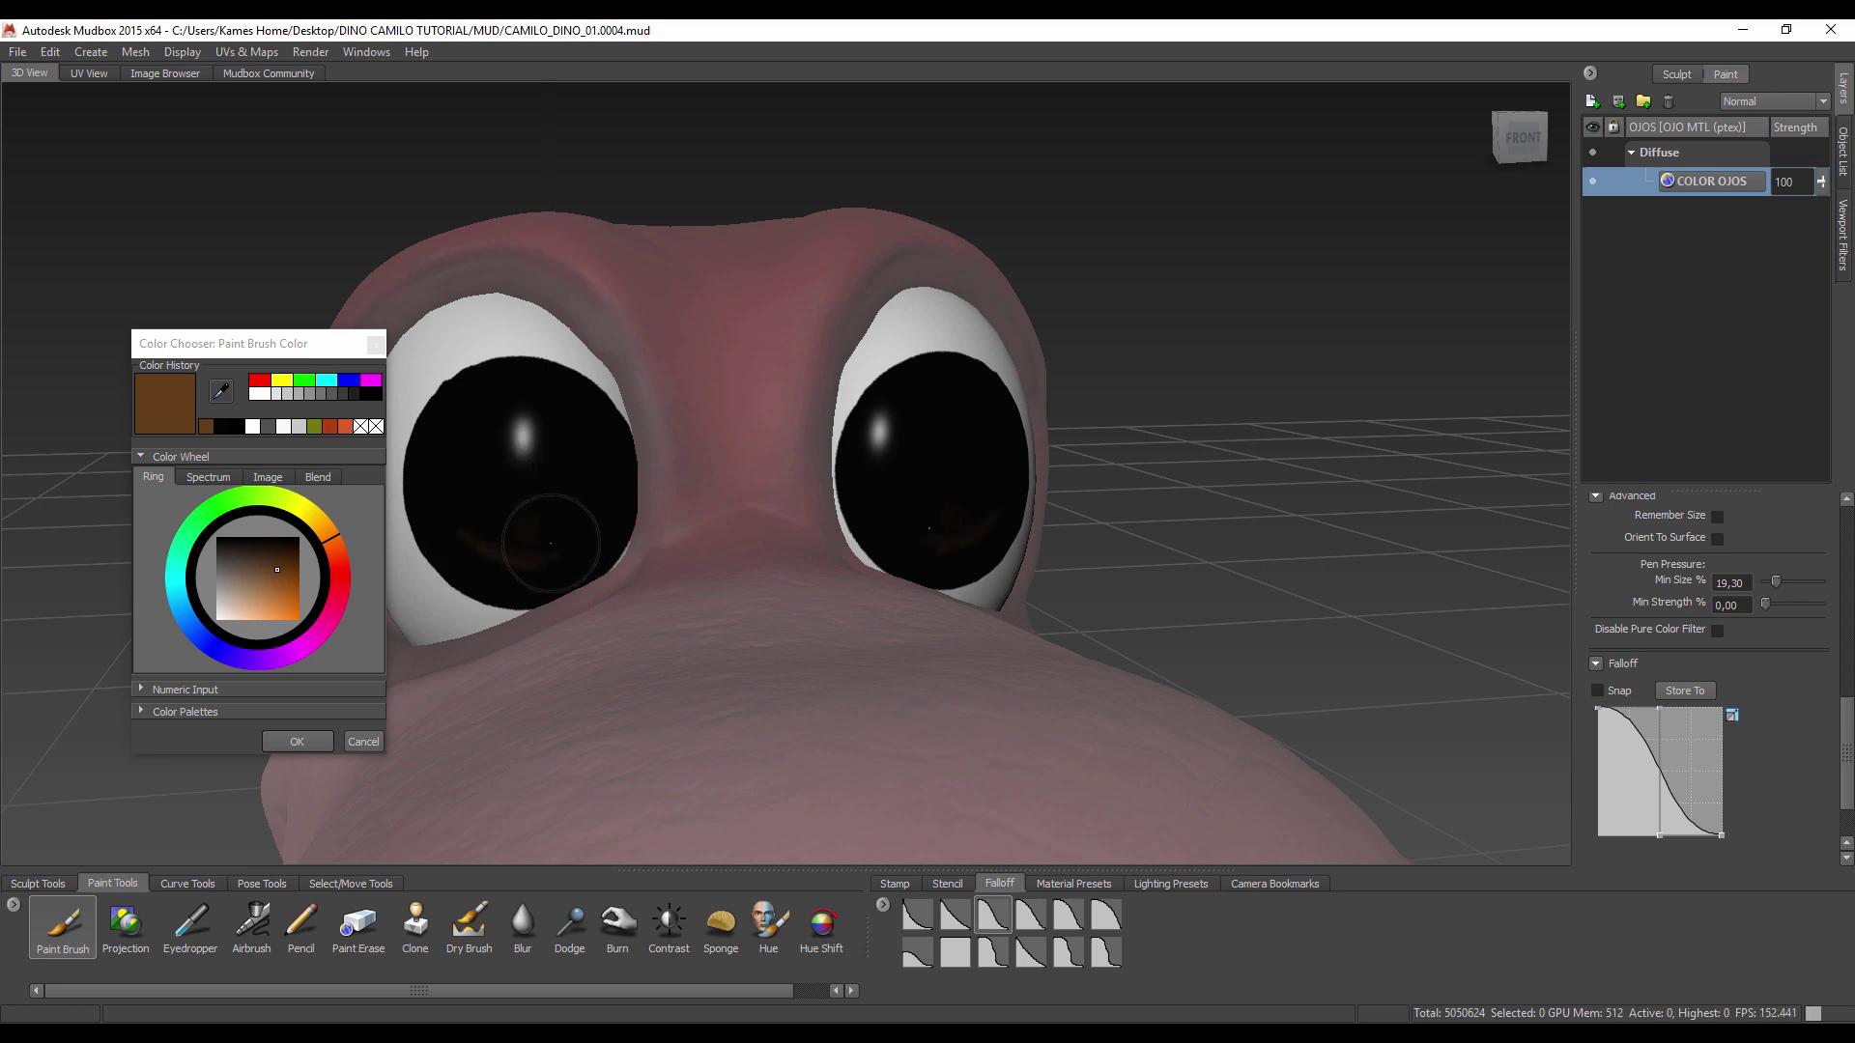
pyautogui.moveTo(492, 545); pyautogui.dragTo(561, 507)
pyautogui.hotkey('ctrl', 'z')
# Step: Switch to the Airbrush in dark brown with strength lowered to 0,61
pyautogui.click(259, 926)
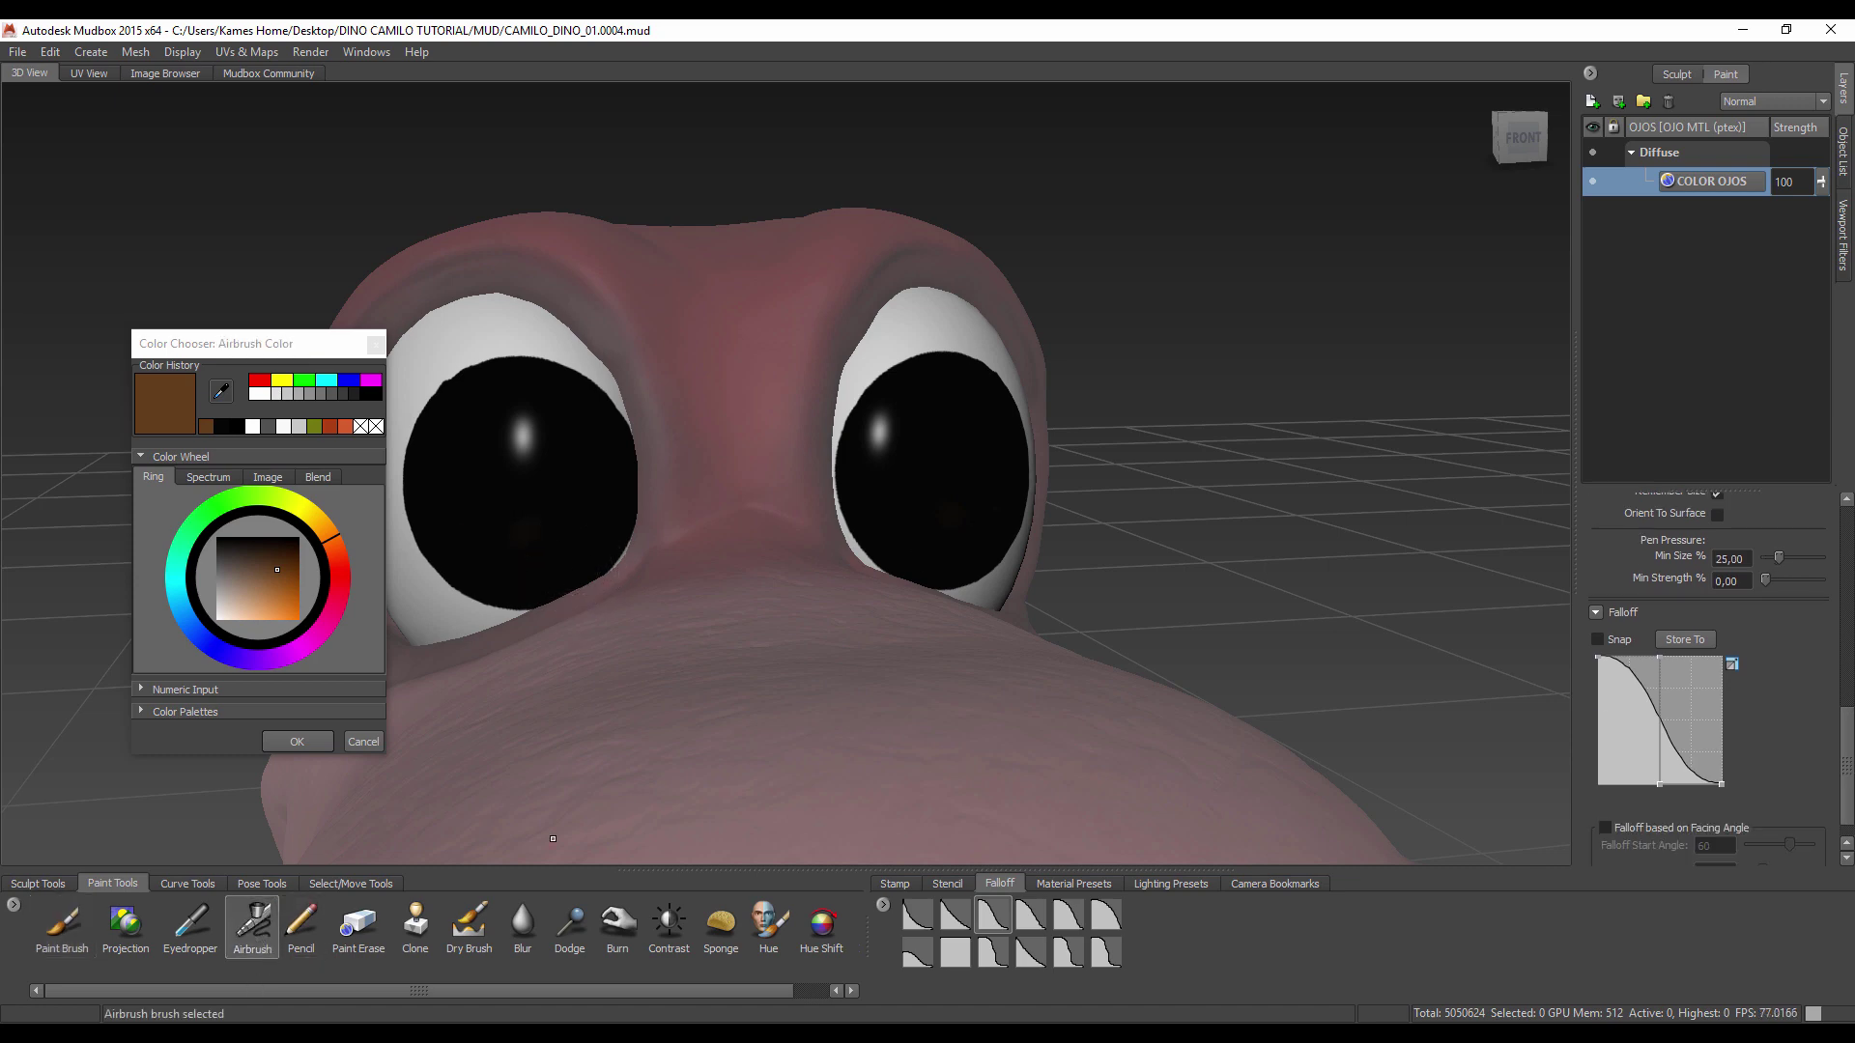
pyautogui.moveTo(1841, 755); pyautogui.dragTo(1837, 551)
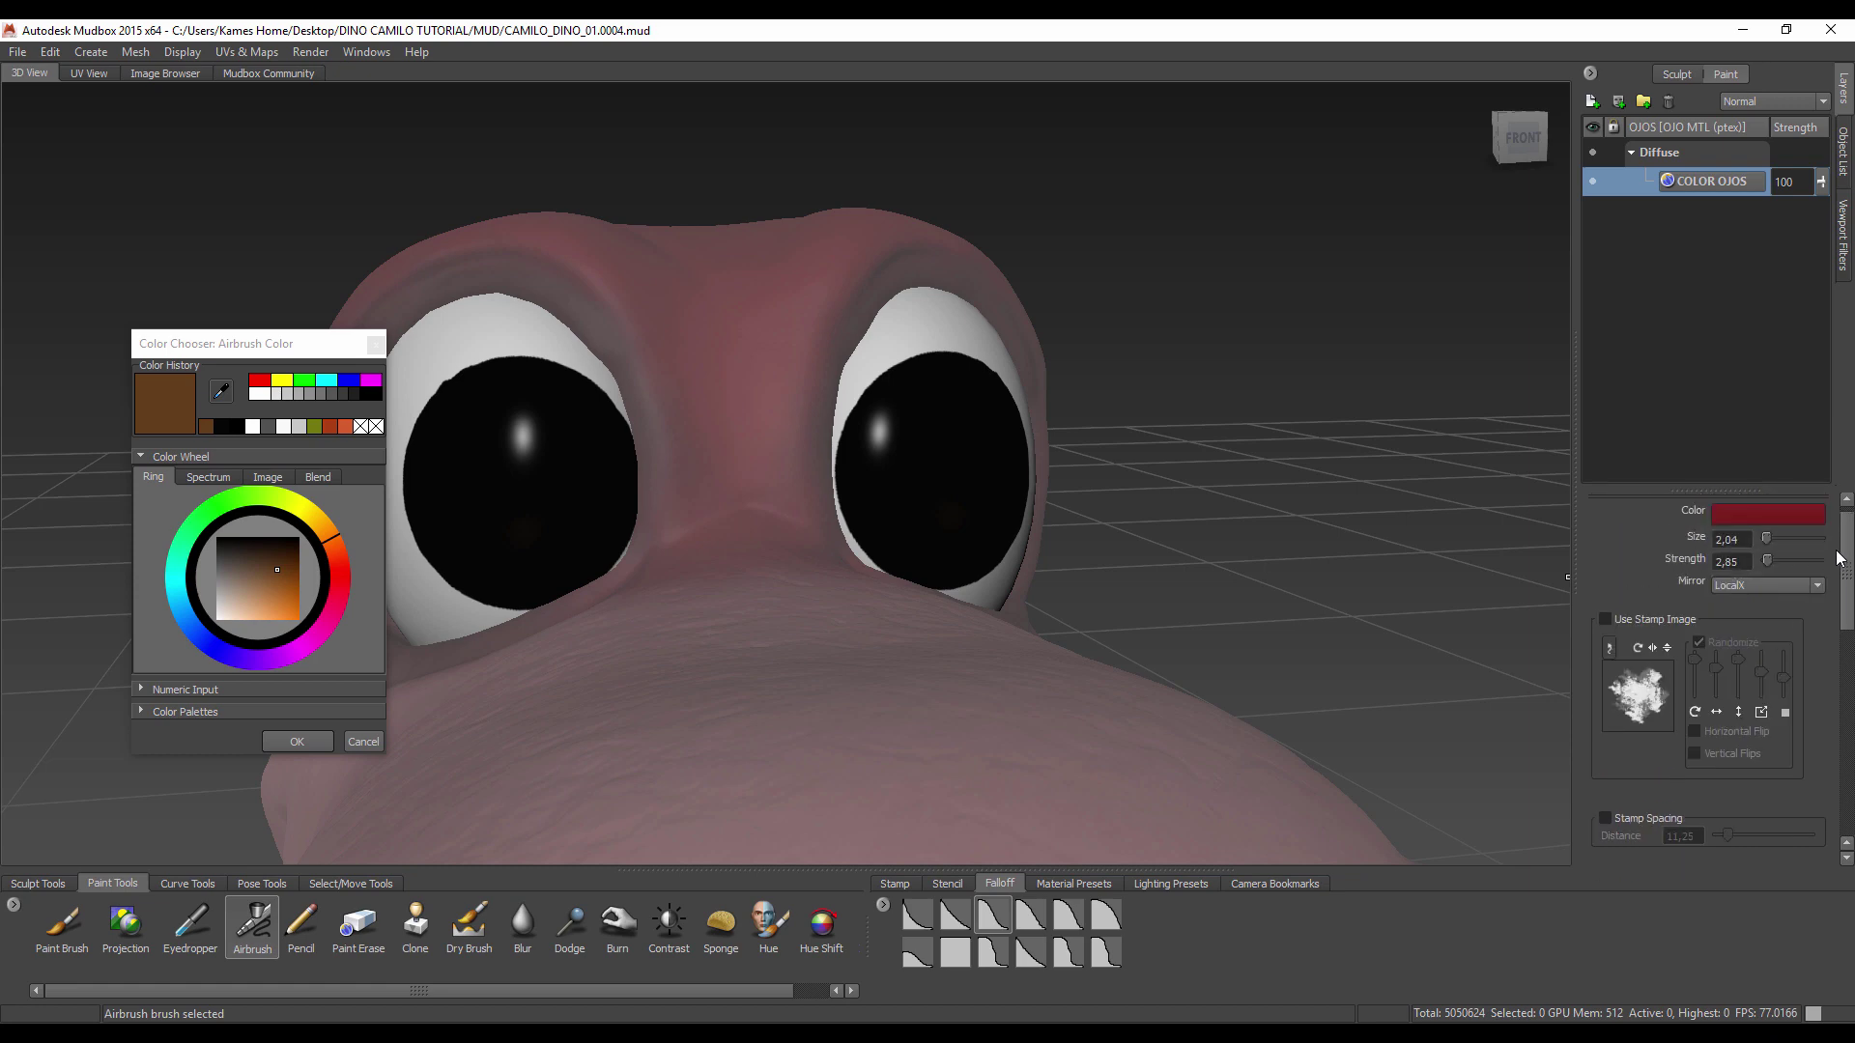
pyautogui.click(1768, 532)
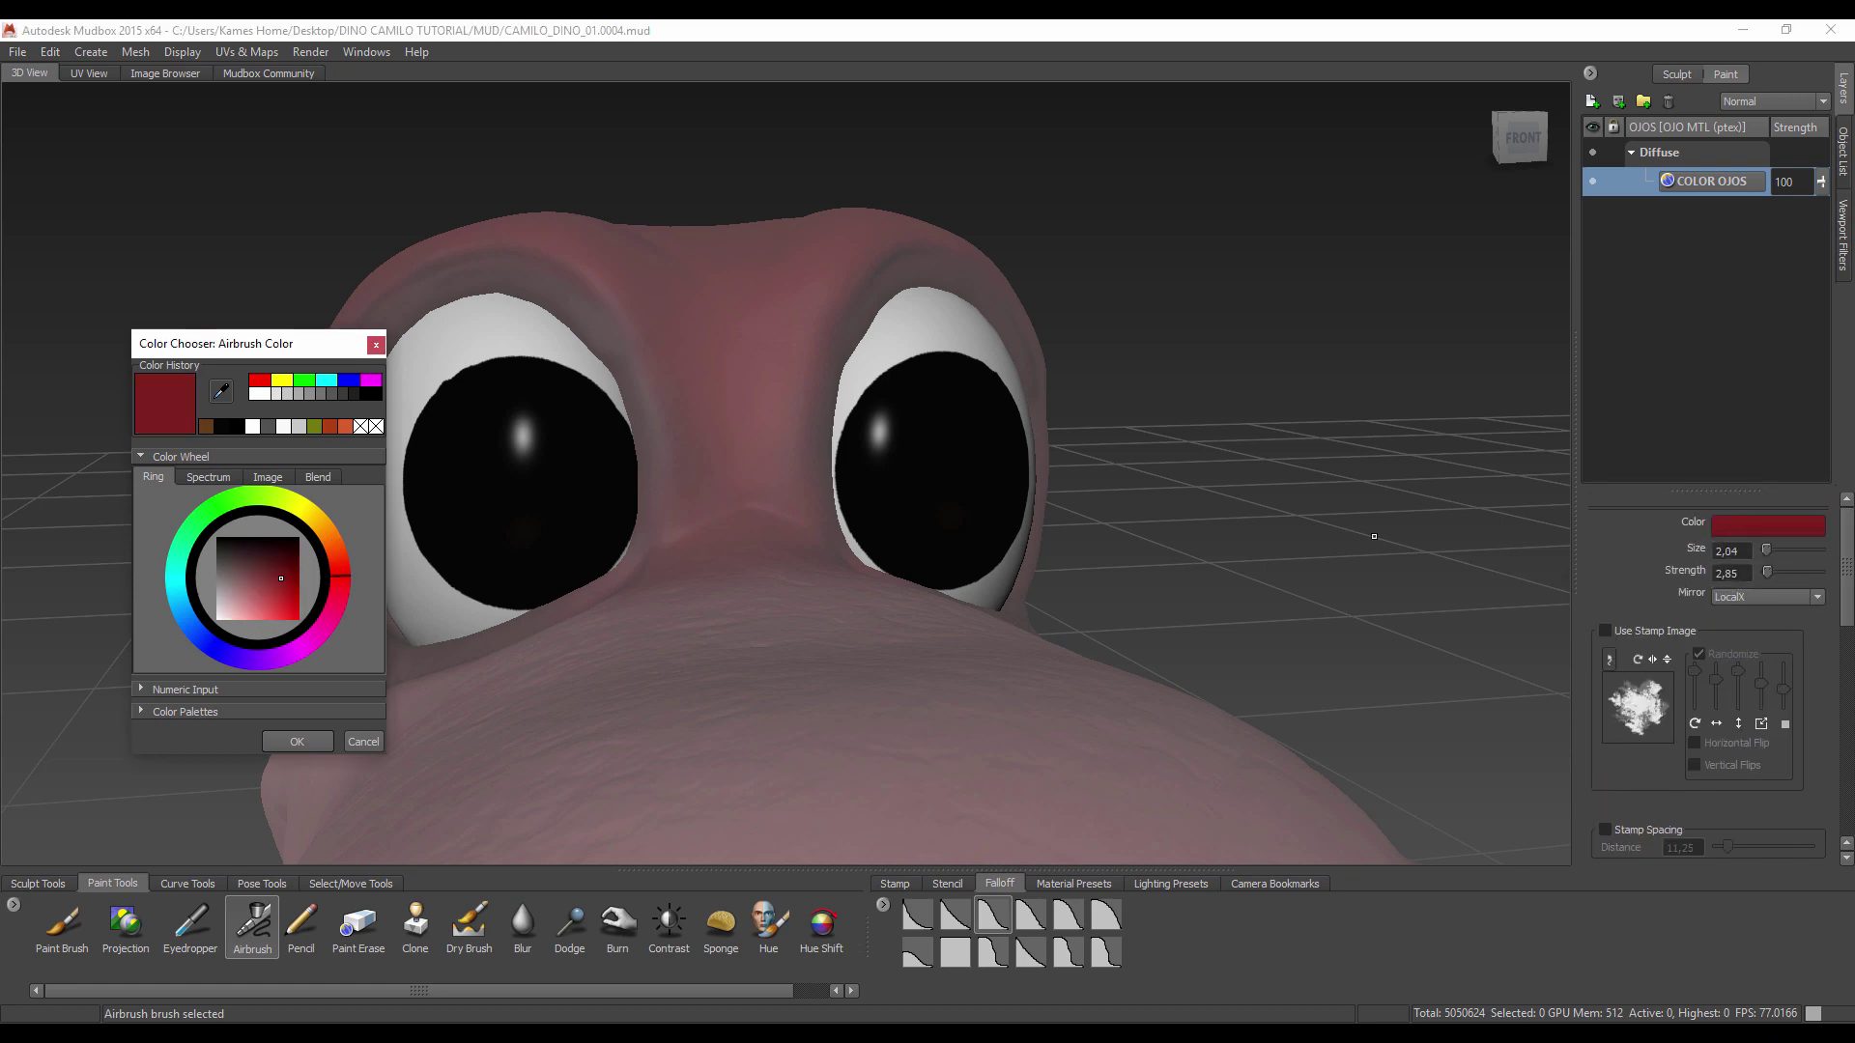
pyautogui.moveTo(339, 567); pyautogui.dragTo(338, 550)
pyautogui.click(275, 571)
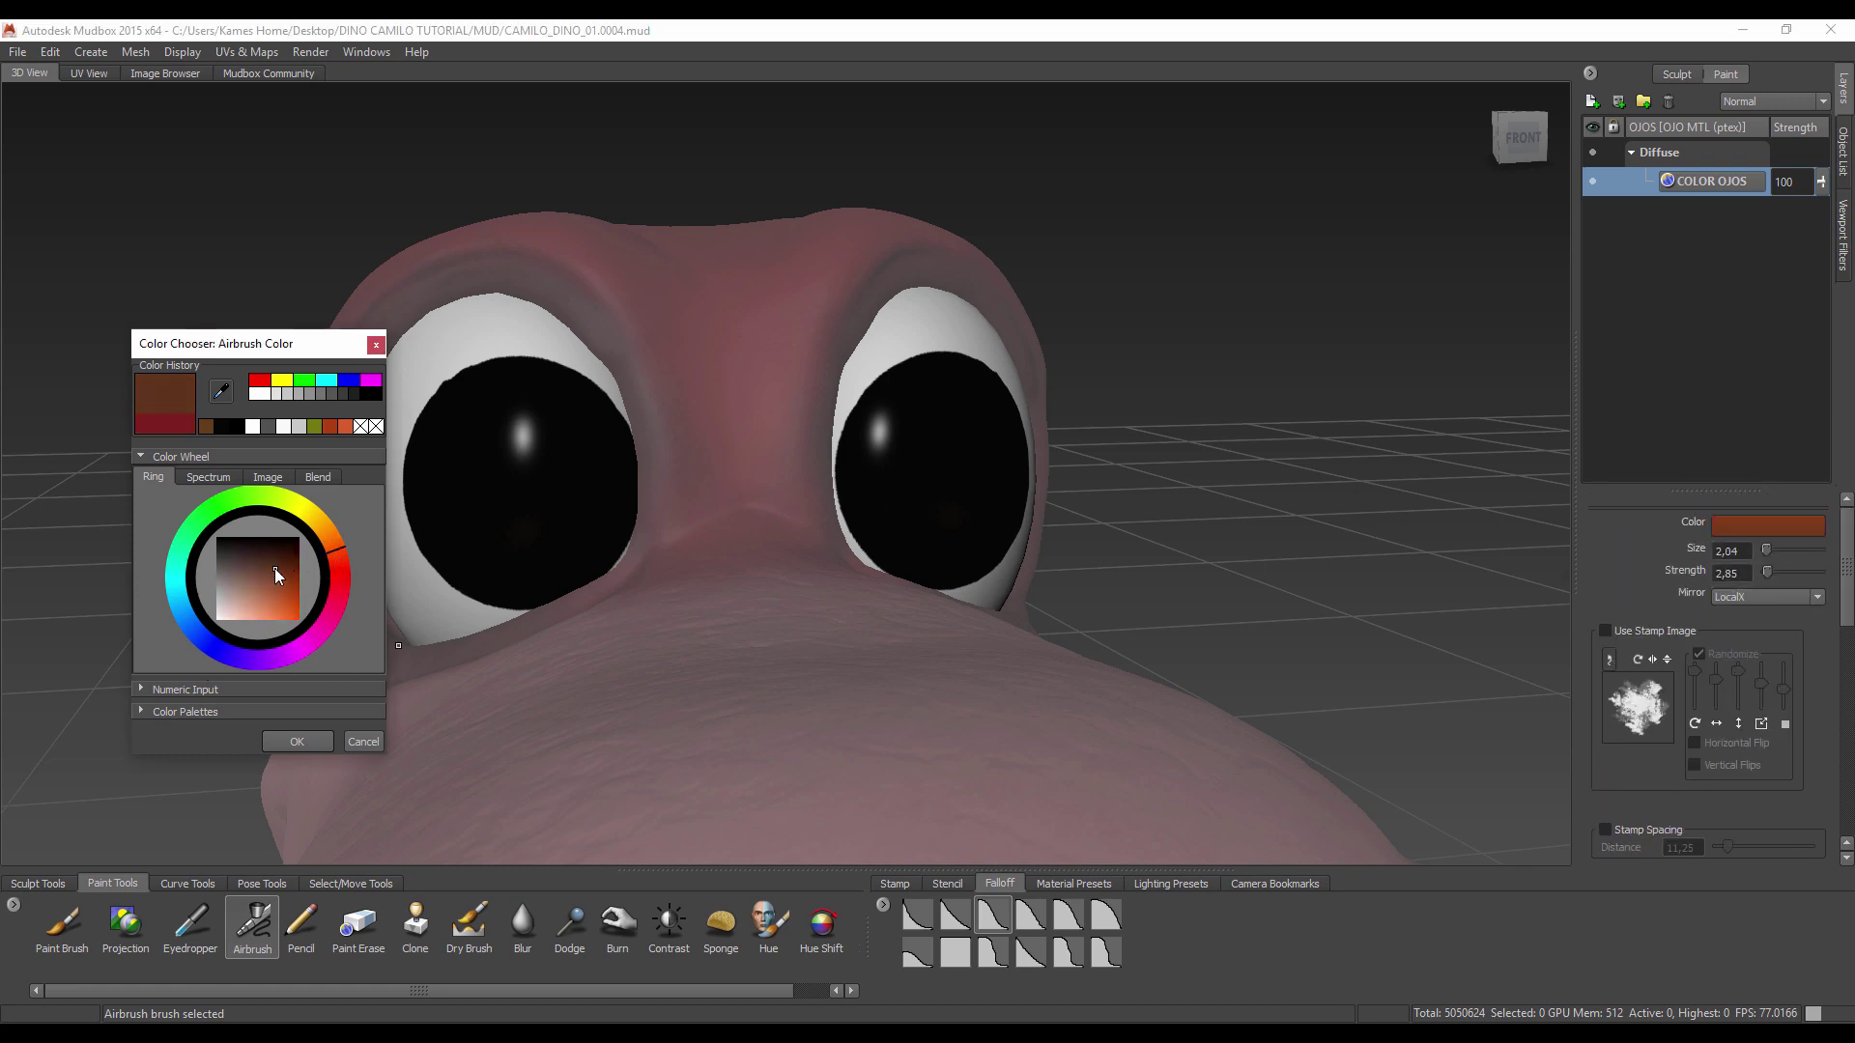
pyautogui.click(269, 566)
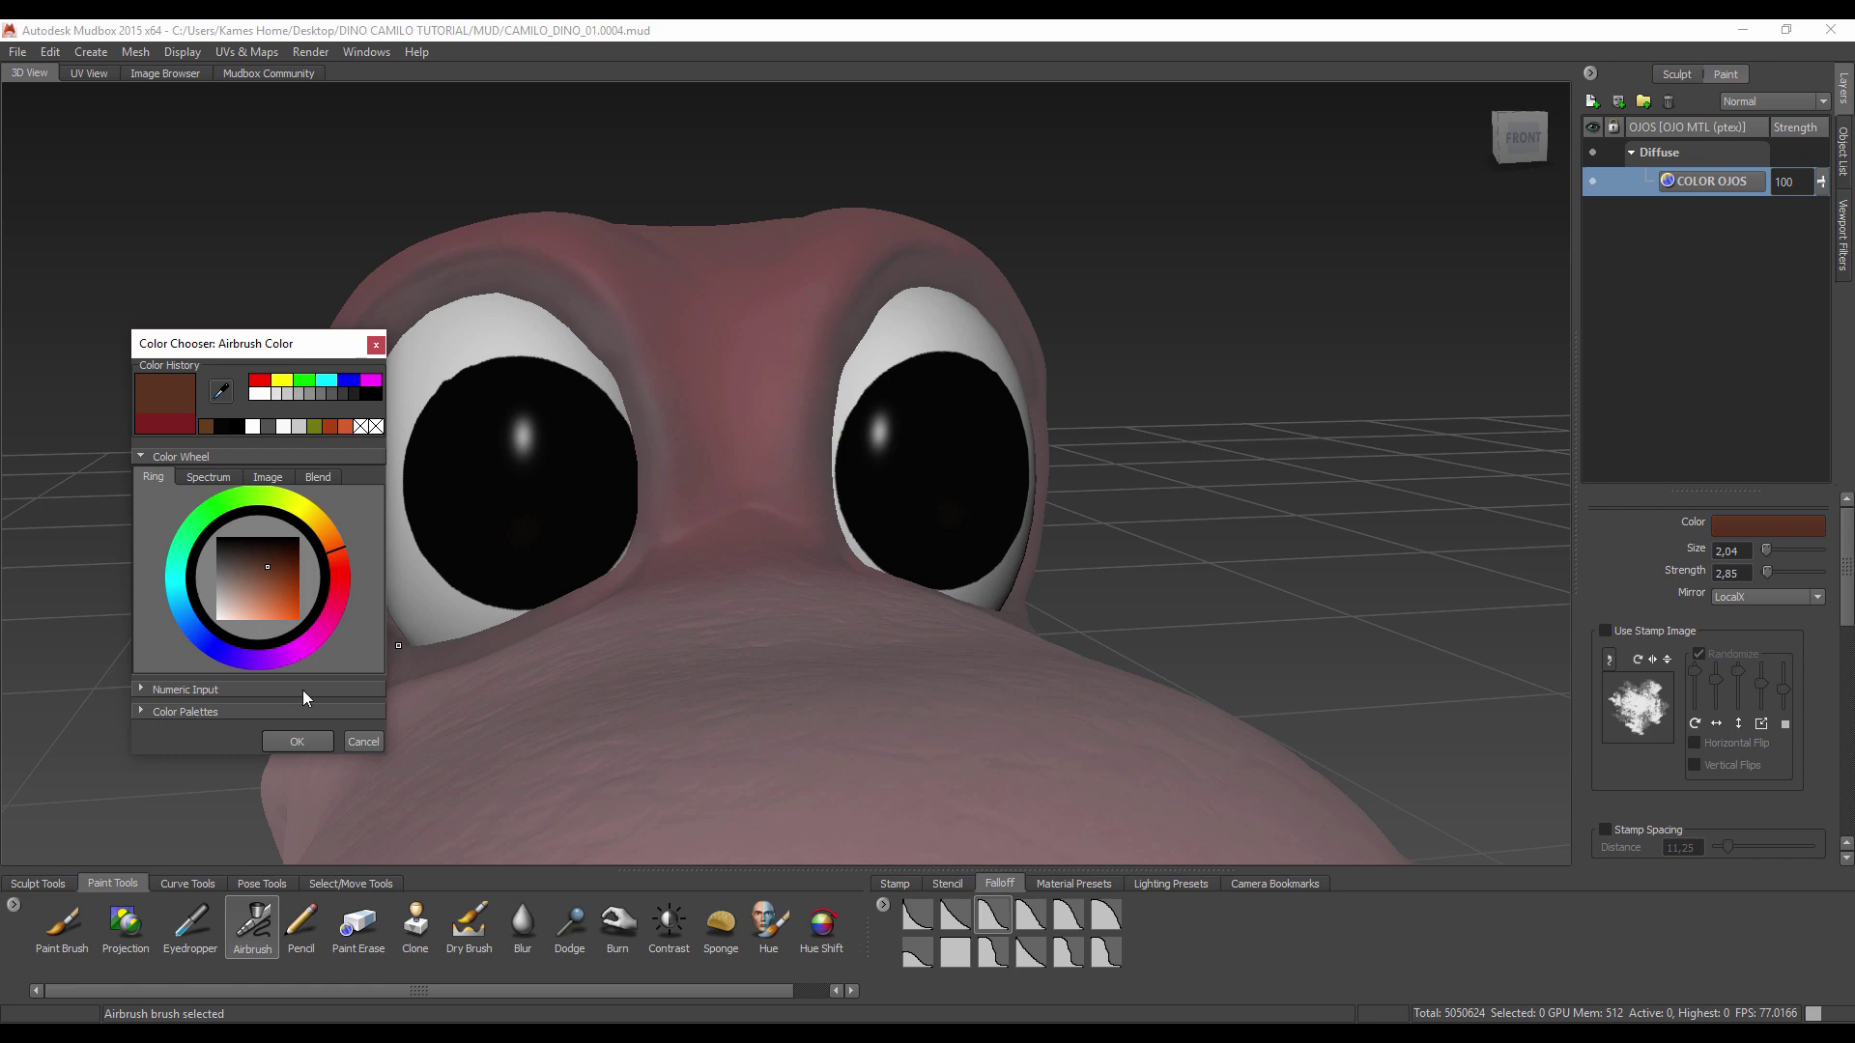
pyautogui.click(553, 516)
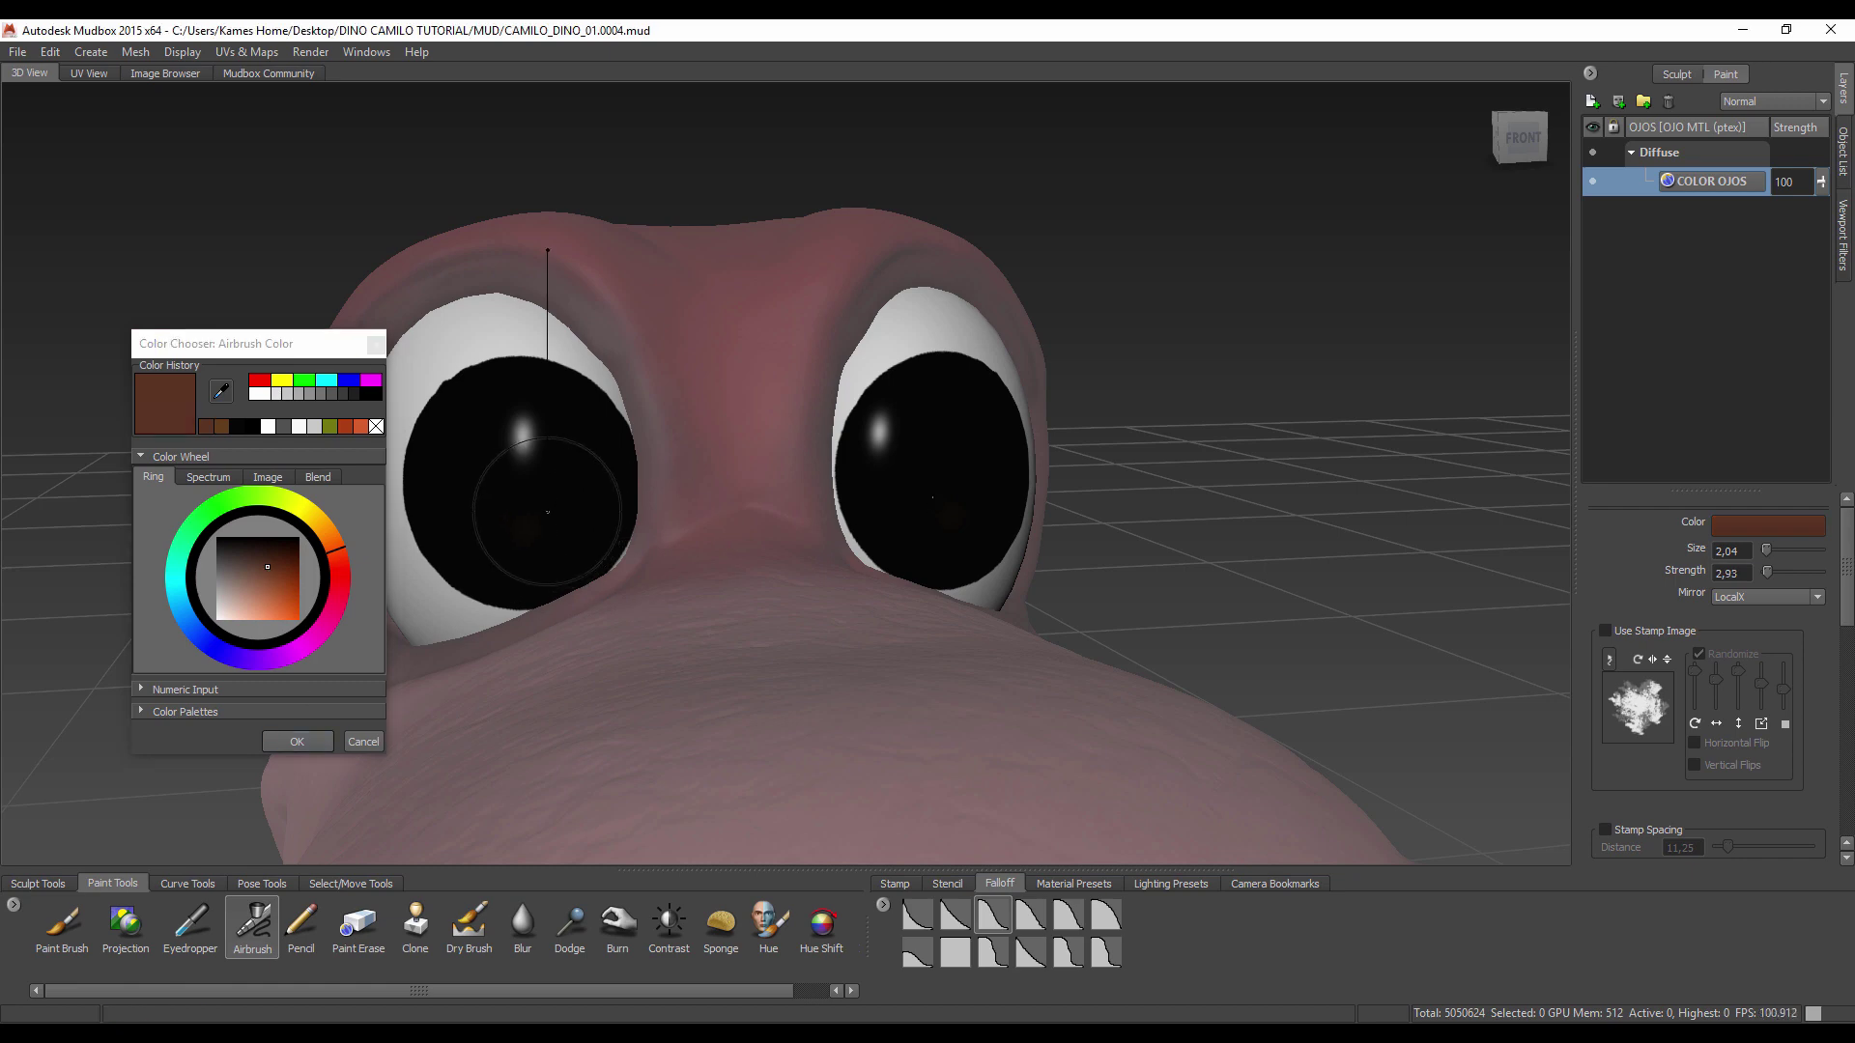
pyautogui.moveTo(553, 538); pyautogui.dragTo(548, 512)
# Step: Spray a soft reddish glow along the lower halves of both pupils
pyautogui.moveTo(521, 583); pyautogui.dragTo(510, 573)
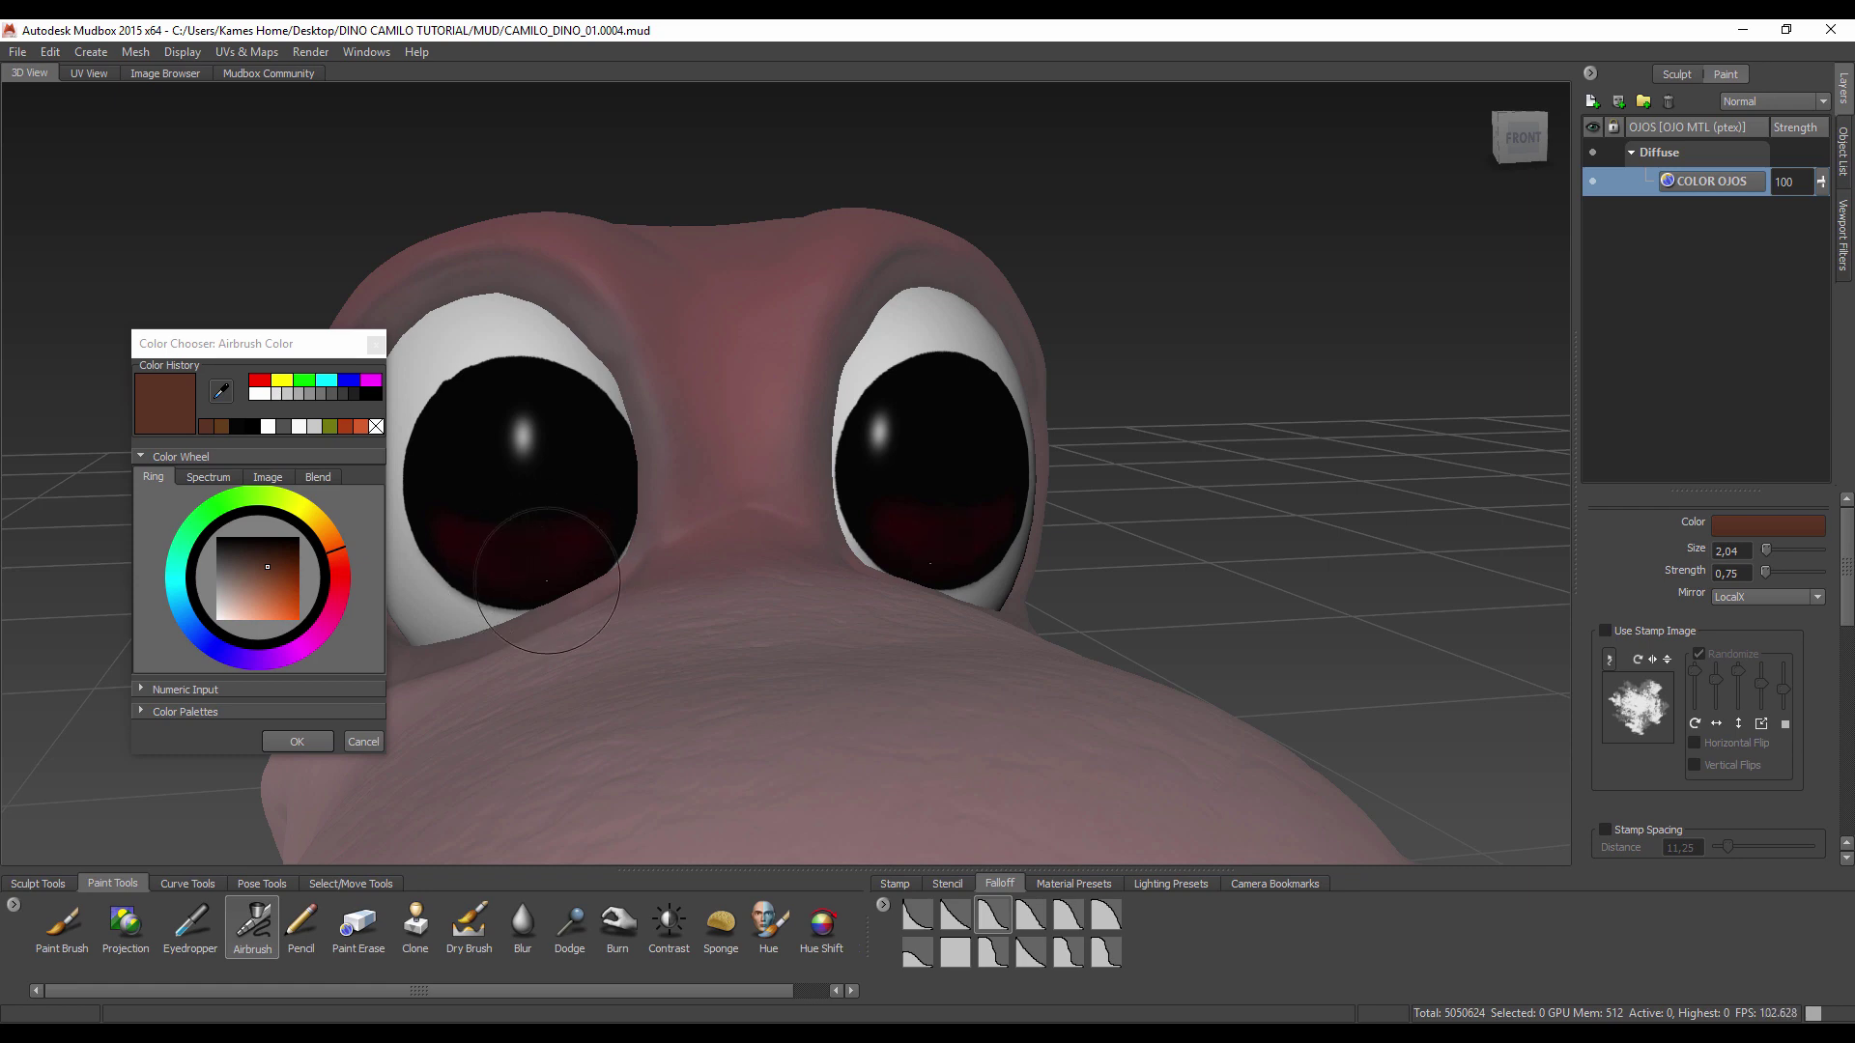
pyautogui.scroll(3, 547, 581)
pyautogui.scroll(3, 613, 622)
pyautogui.scroll(2, 828, 335)
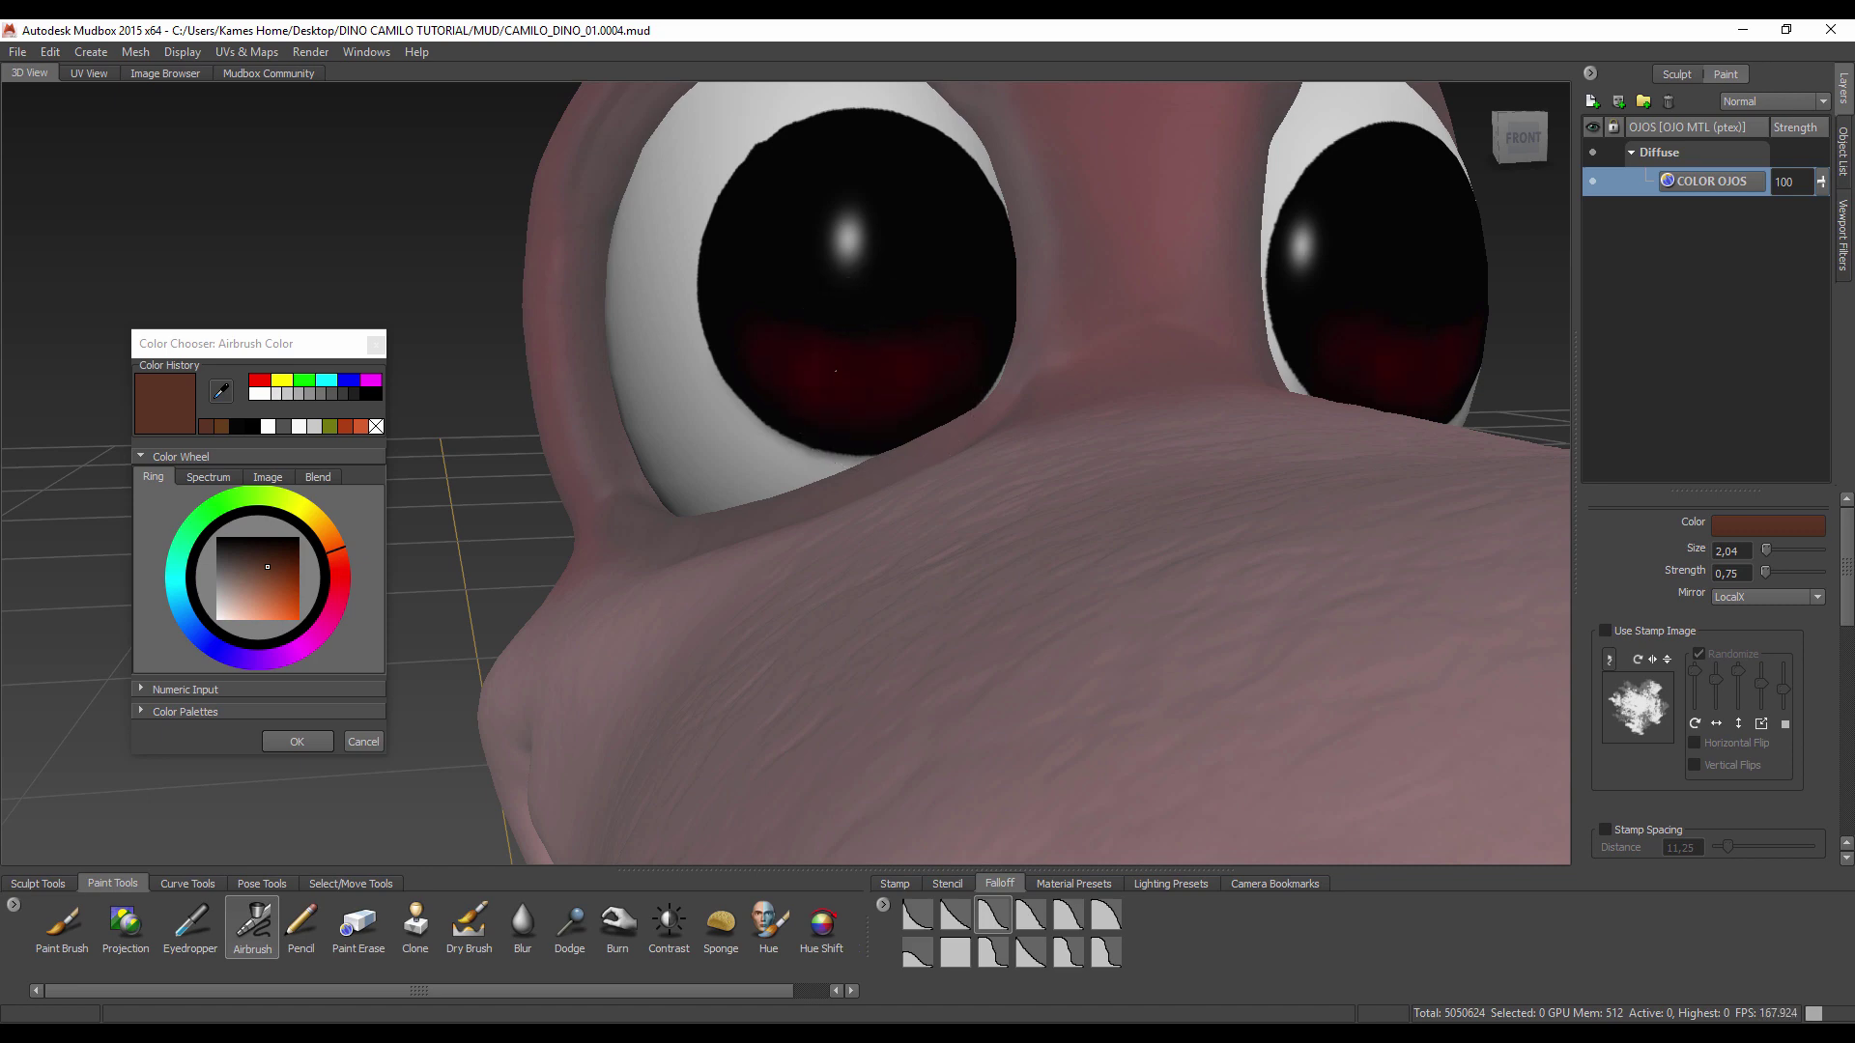
pyautogui.scroll(-4, 823, 380)
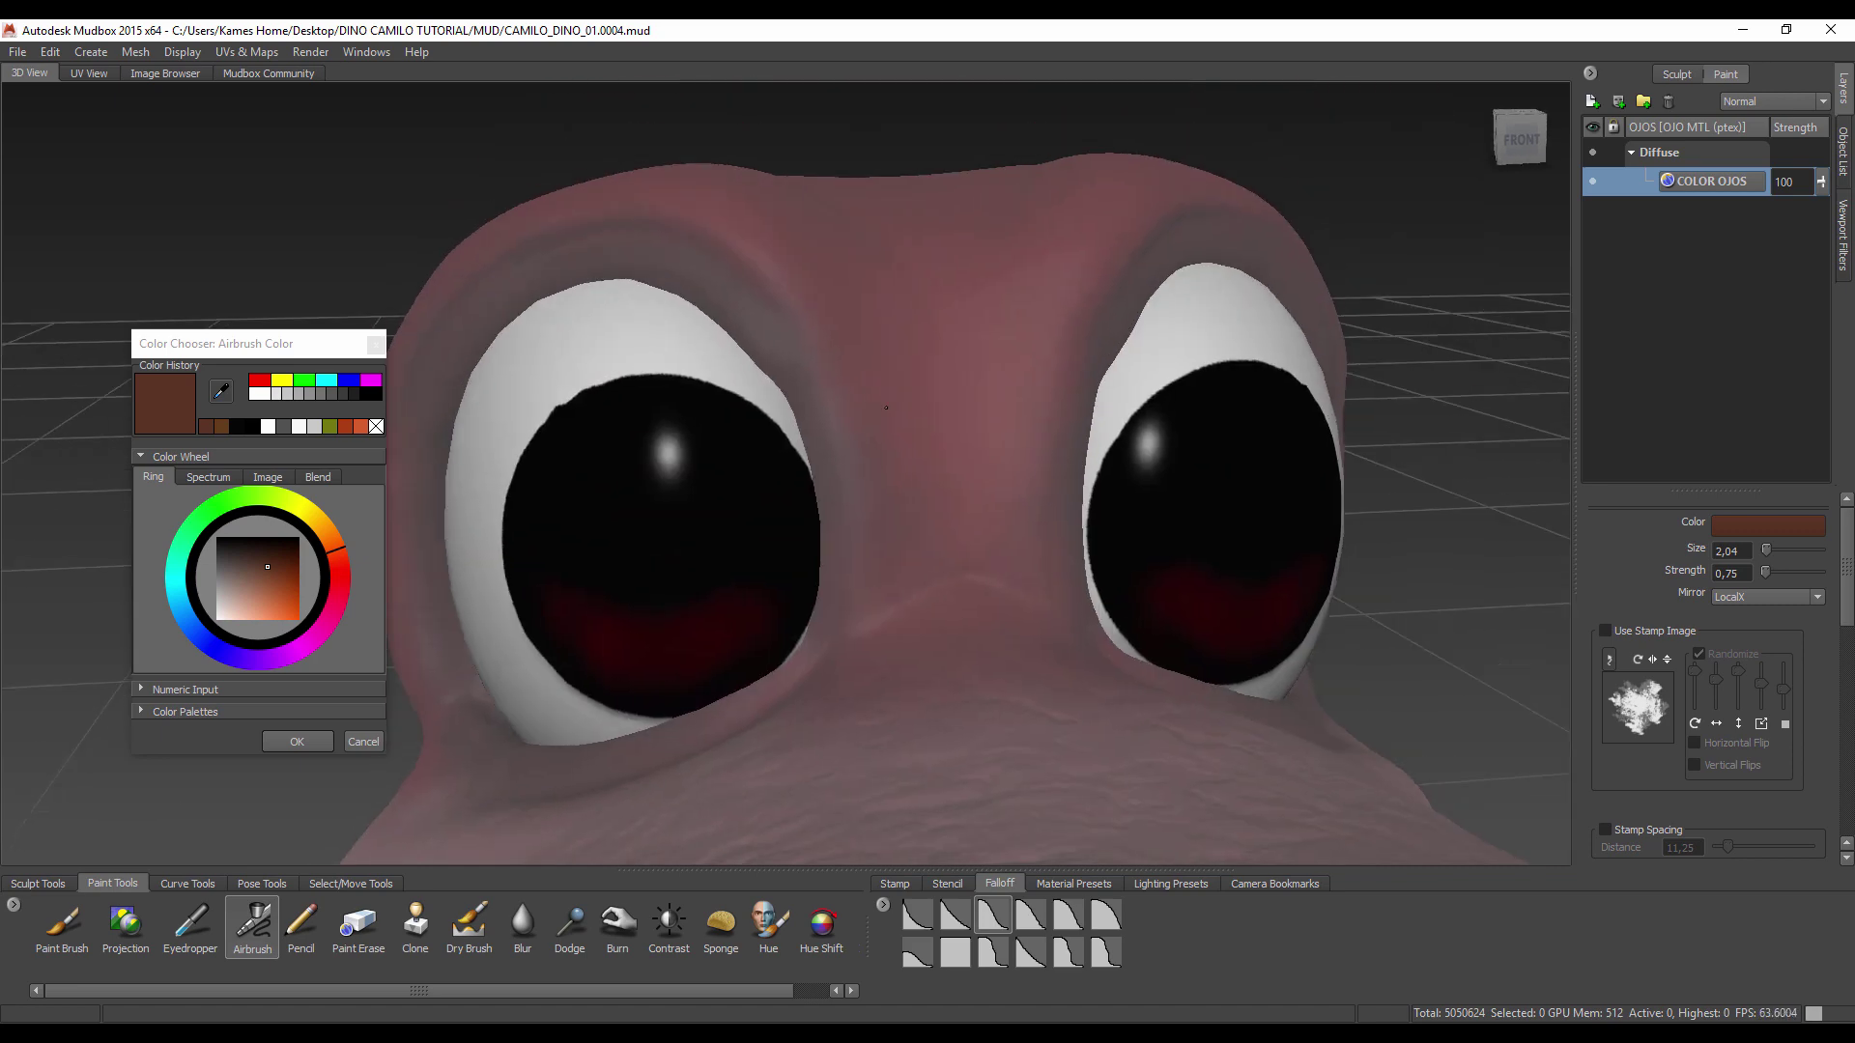
# Step: Blur the dark-red area of the left pupil into the black
pyautogui.click(523, 923)
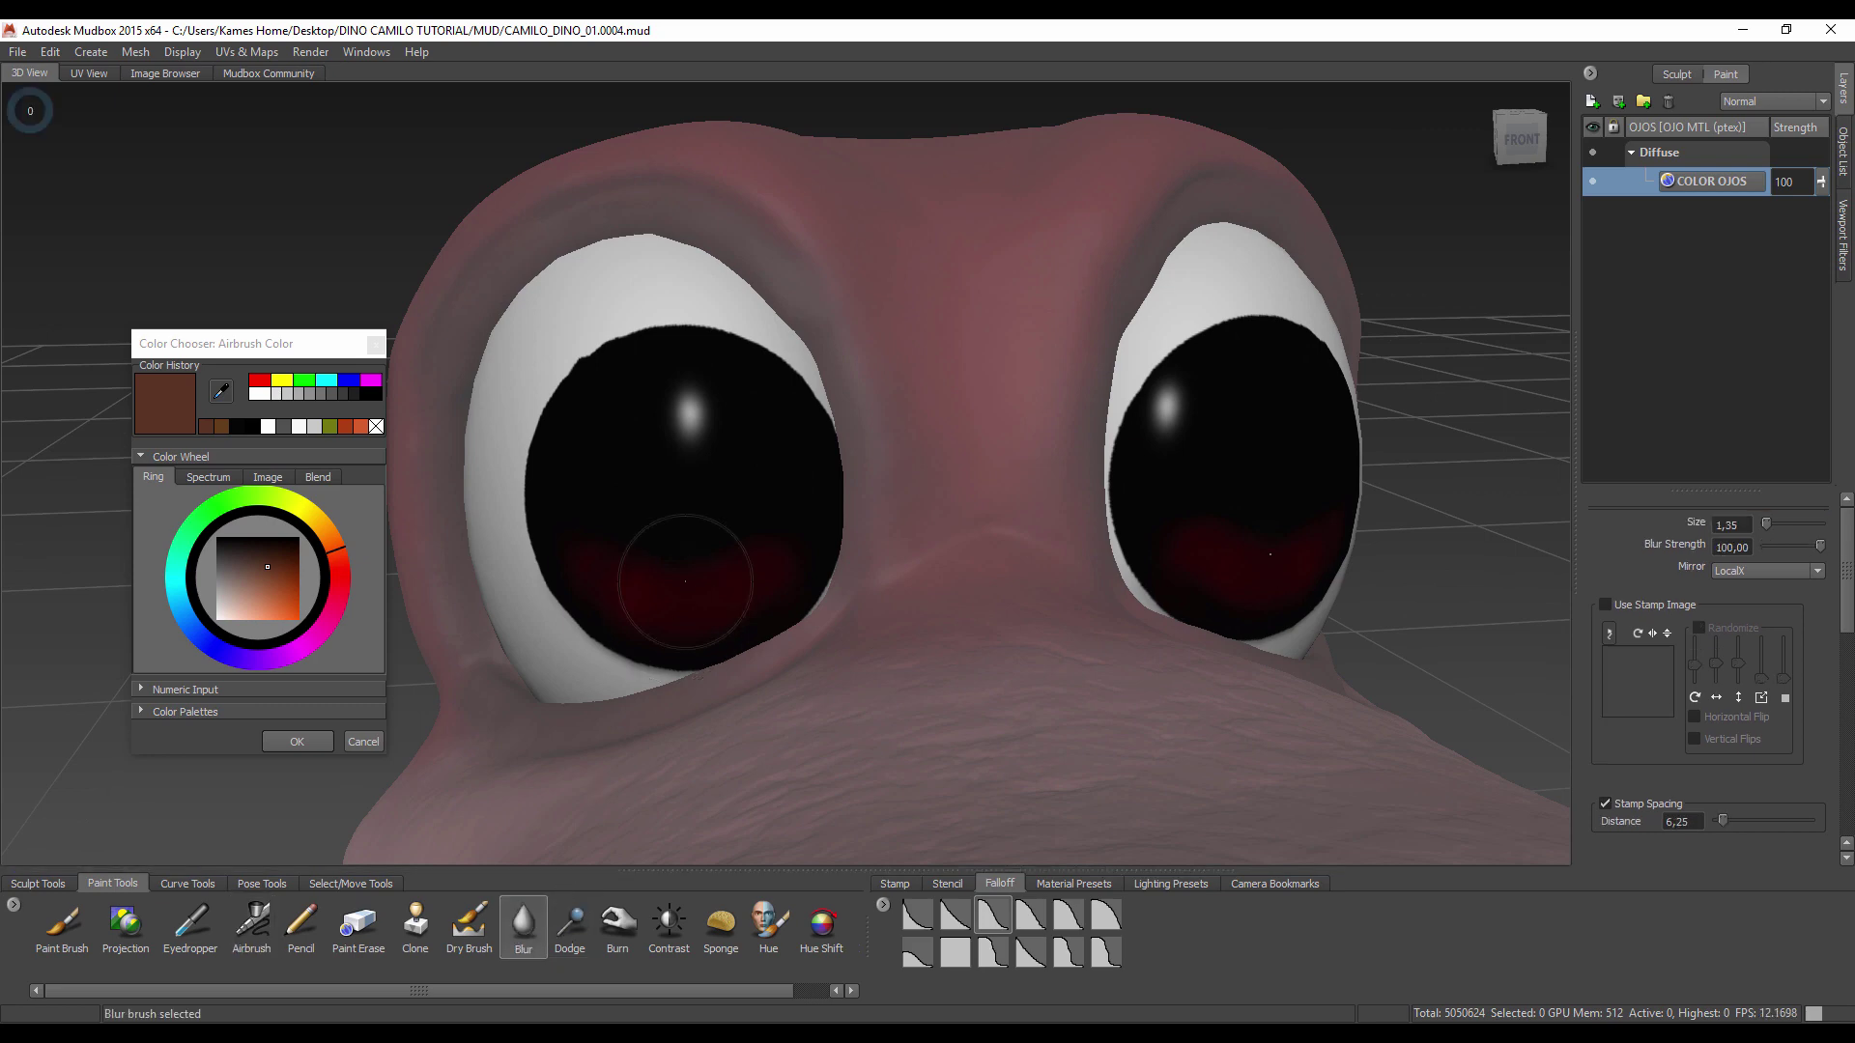
pyautogui.moveTo(702, 578)
pyautogui.mouseDown()
pyautogui.moveTo(579, 508)
pyautogui.moveTo(721, 574)
pyautogui.moveTo(587, 595)
pyautogui.moveTo(555, 527)
pyautogui.moveTo(605, 528)
pyautogui.mouseUp()
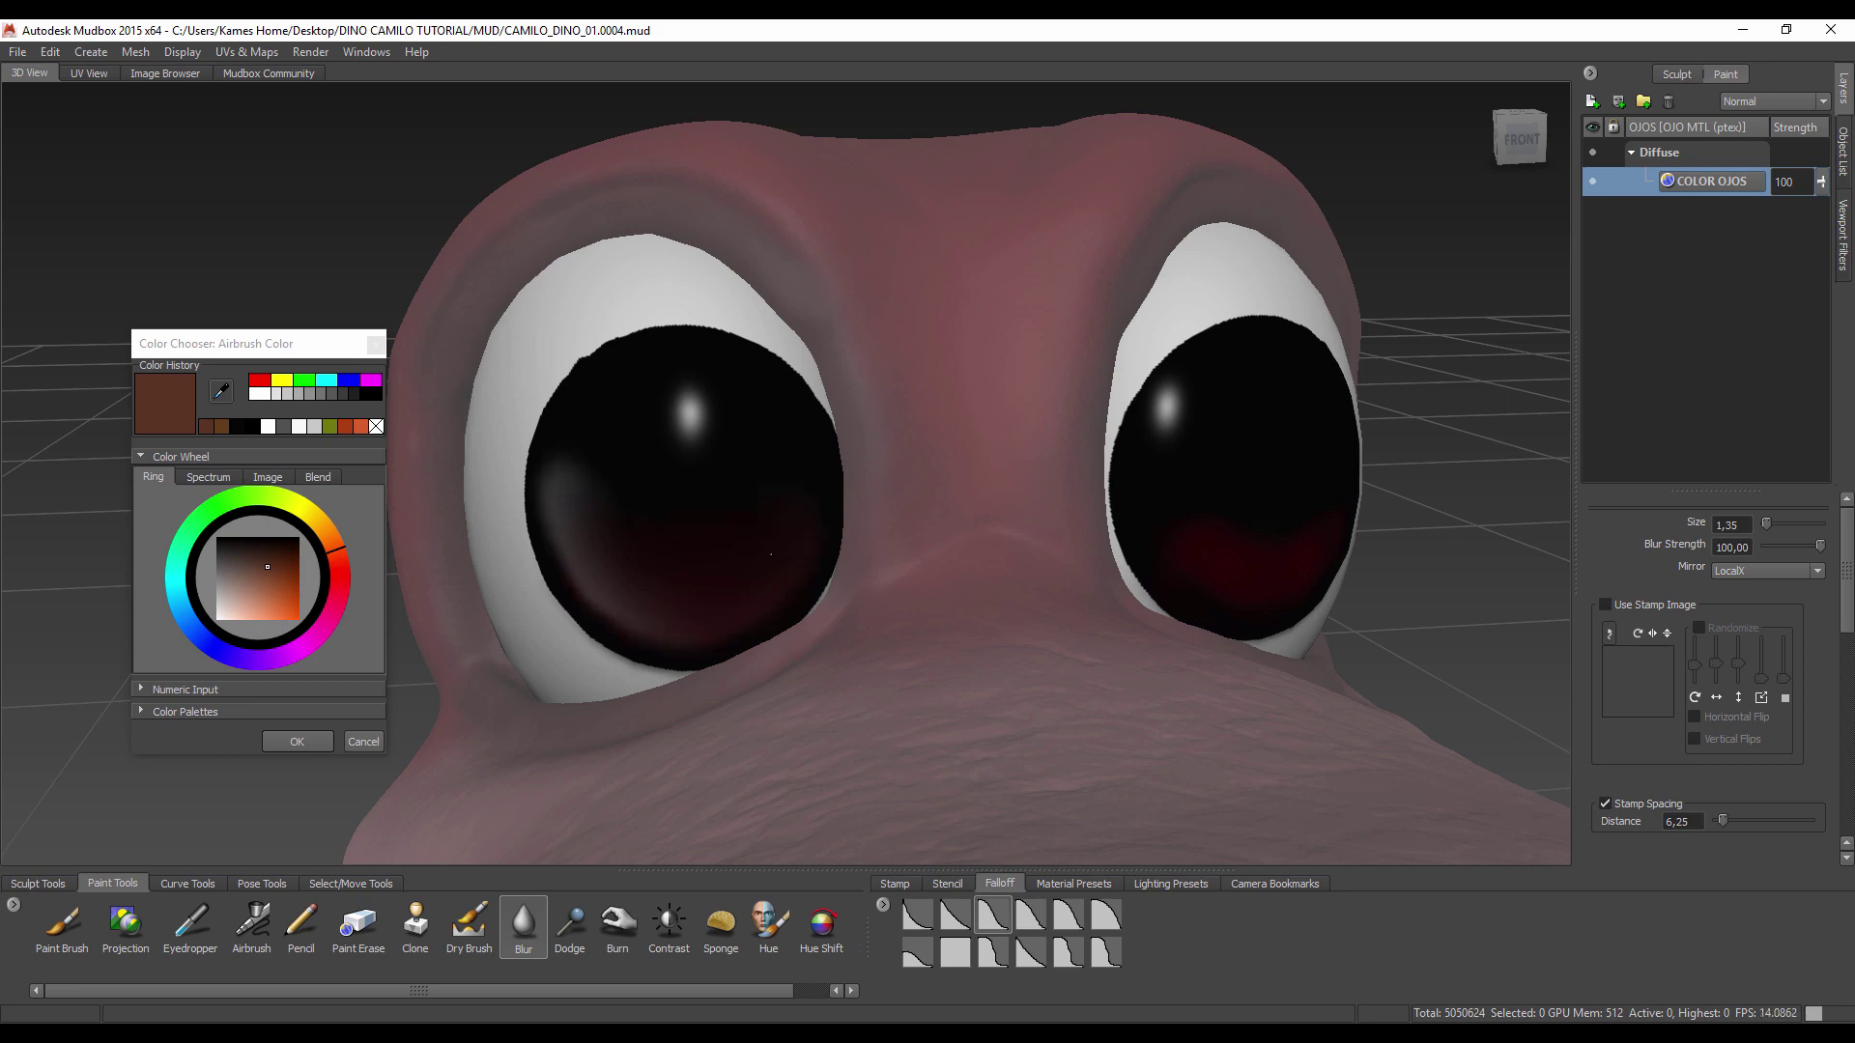
pyautogui.moveTo(697, 601); pyautogui.dragTo(611, 548)
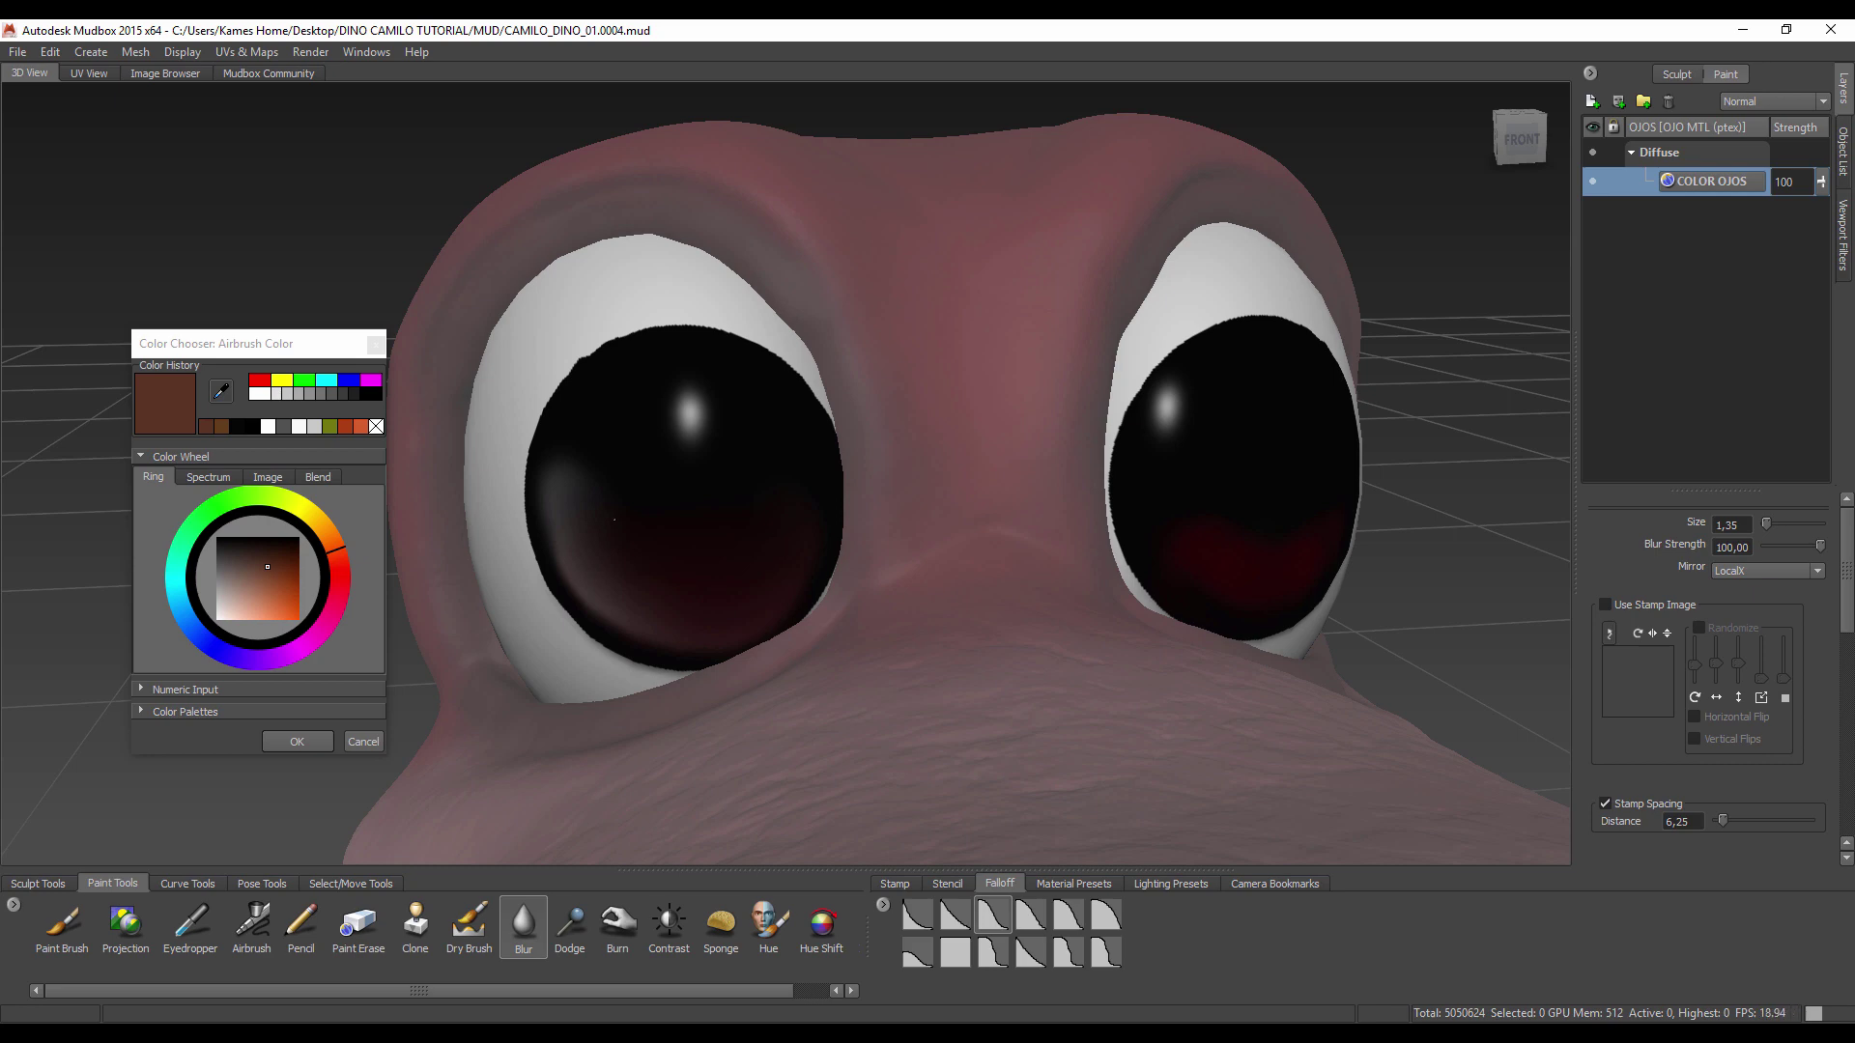
pyautogui.moveTo(584, 498); pyautogui.dragTo(579, 461)
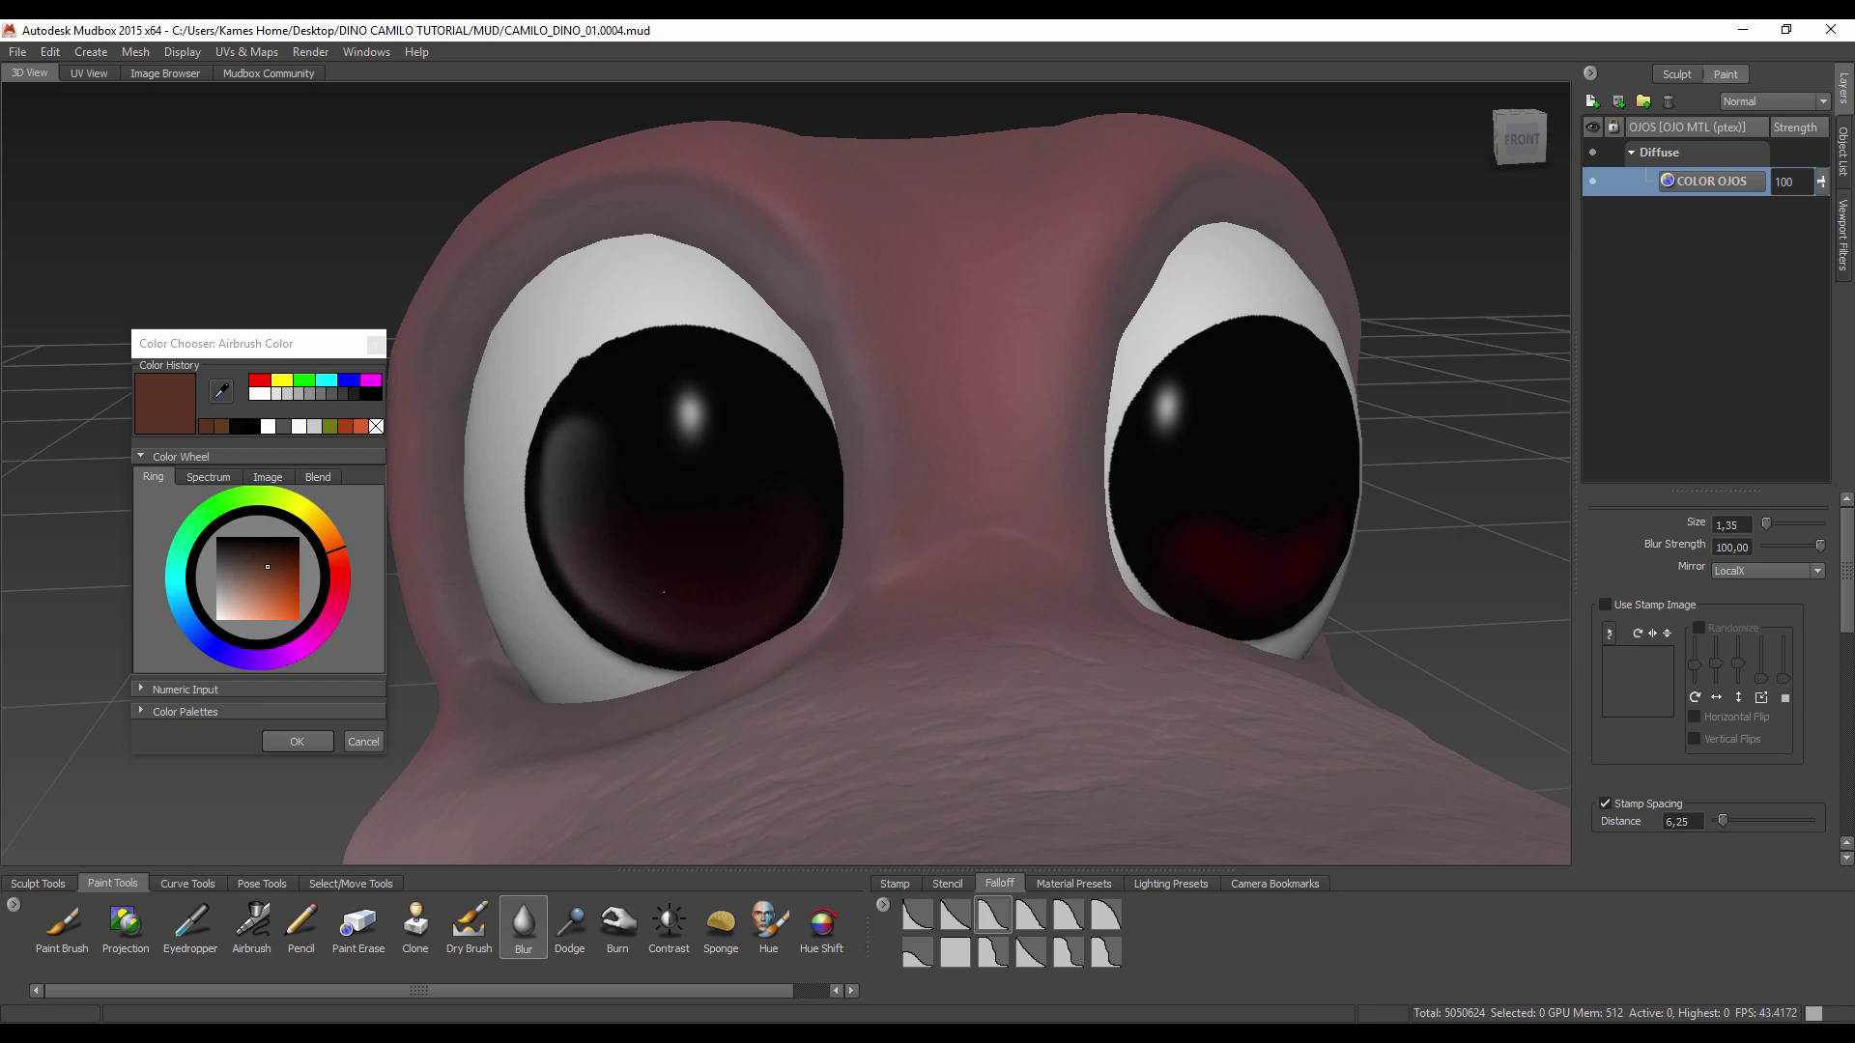
# Step: Turn toward the right eye, switch mirroring off, and blur its lower red iris
pyautogui.moveTo(717, 536)
pyautogui.keyDown('alt'); pyautogui.mouseDown(button='right')
pyautogui.moveTo(718, 593)
pyautogui.moveTo(735, 543)
pyautogui.mouseUp(button='right'); pyautogui.keyUp('alt')
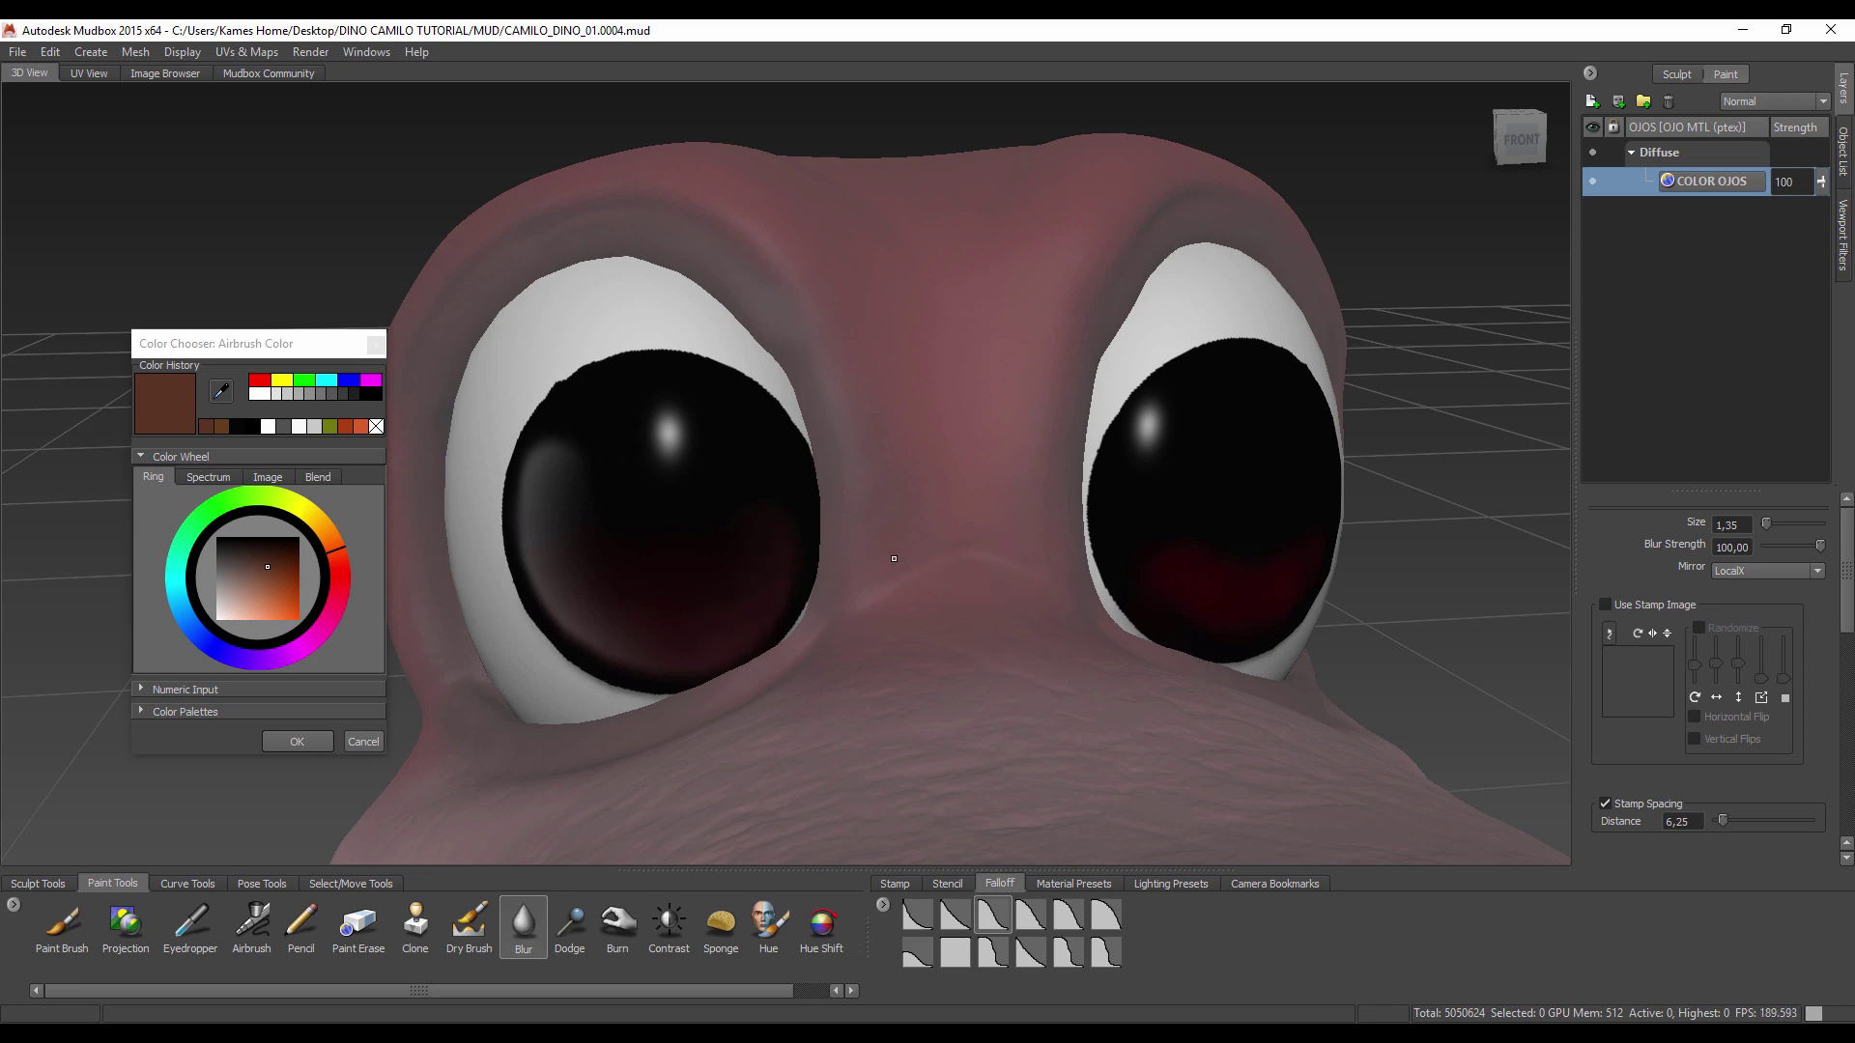
pyautogui.keyDown('alt'); pyautogui.moveTo(1208, 541); pyautogui.dragTo(1201, 604); pyautogui.keyUp('alt')
pyautogui.keyDown('alt'); pyautogui.moveTo(1201, 604); pyautogui.dragTo(995, 507, button='middle'); pyautogui.keyUp('alt')
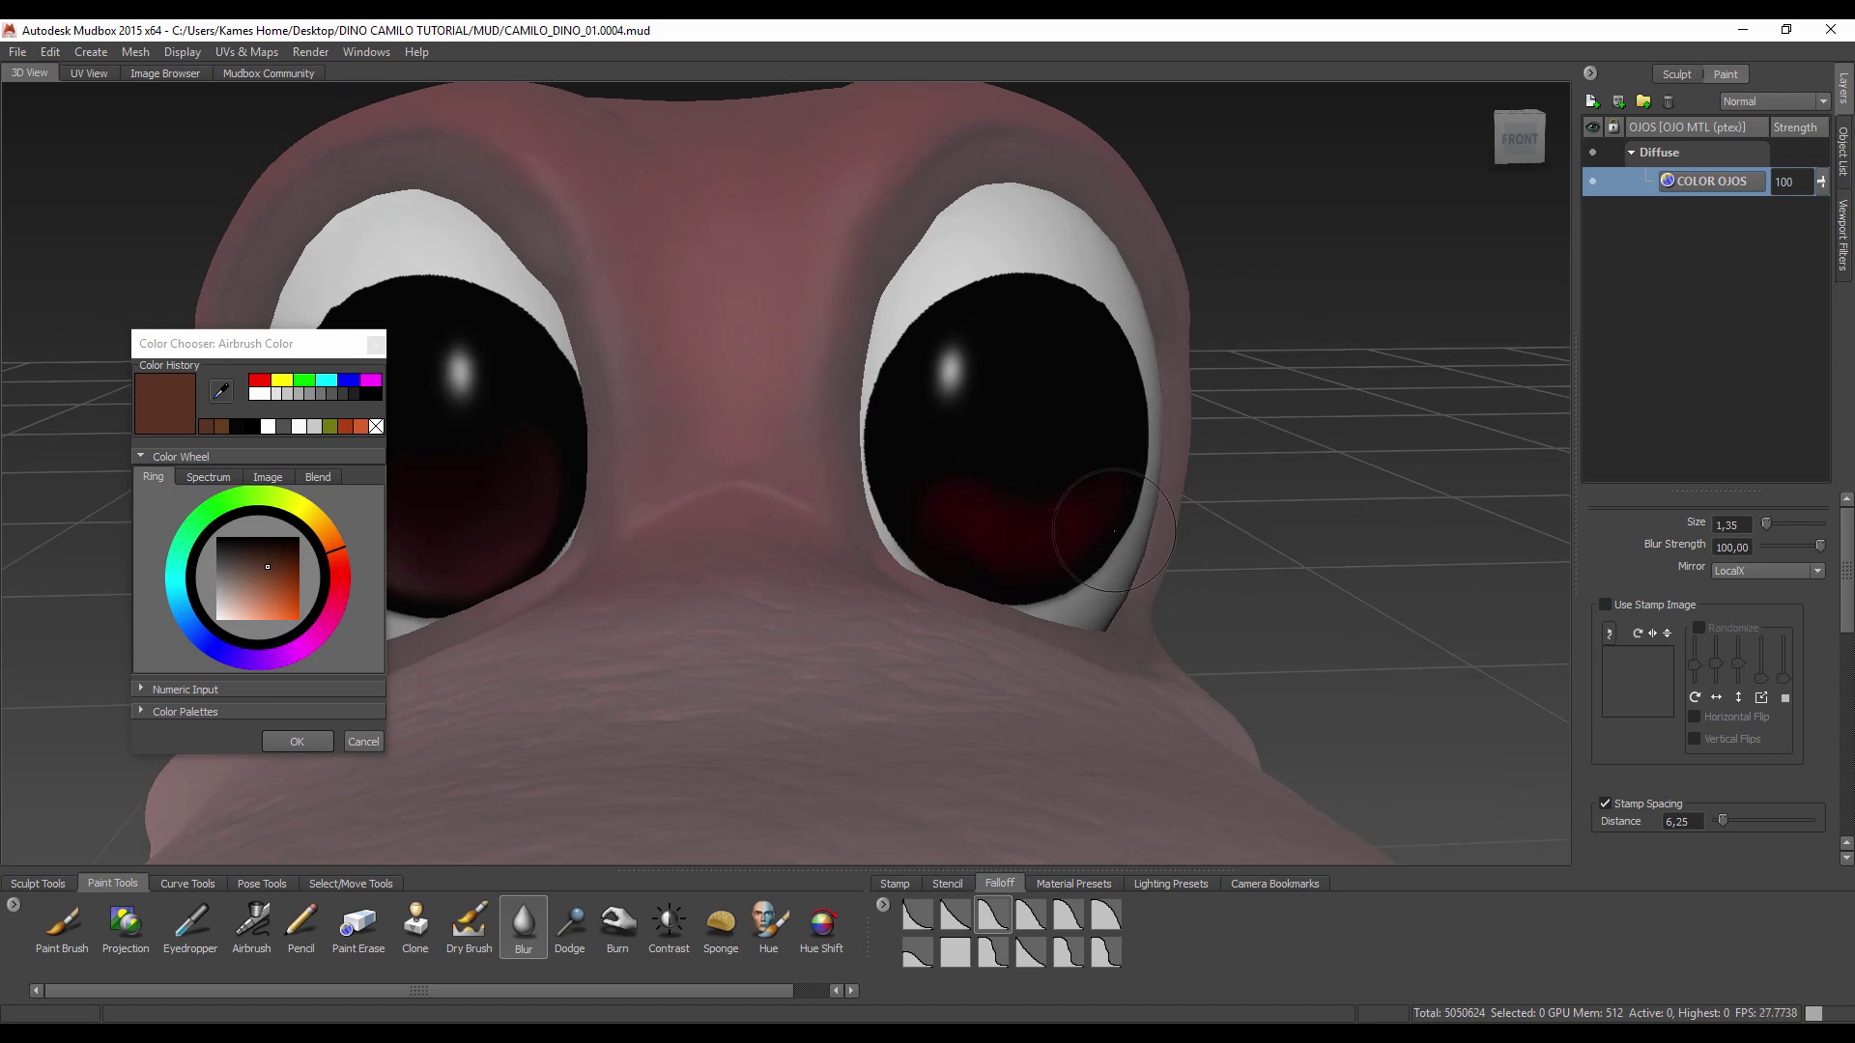
pyautogui.keyDown('alt'); pyautogui.moveTo(990, 505); pyautogui.dragTo(1082, 507); pyautogui.keyUp('alt')
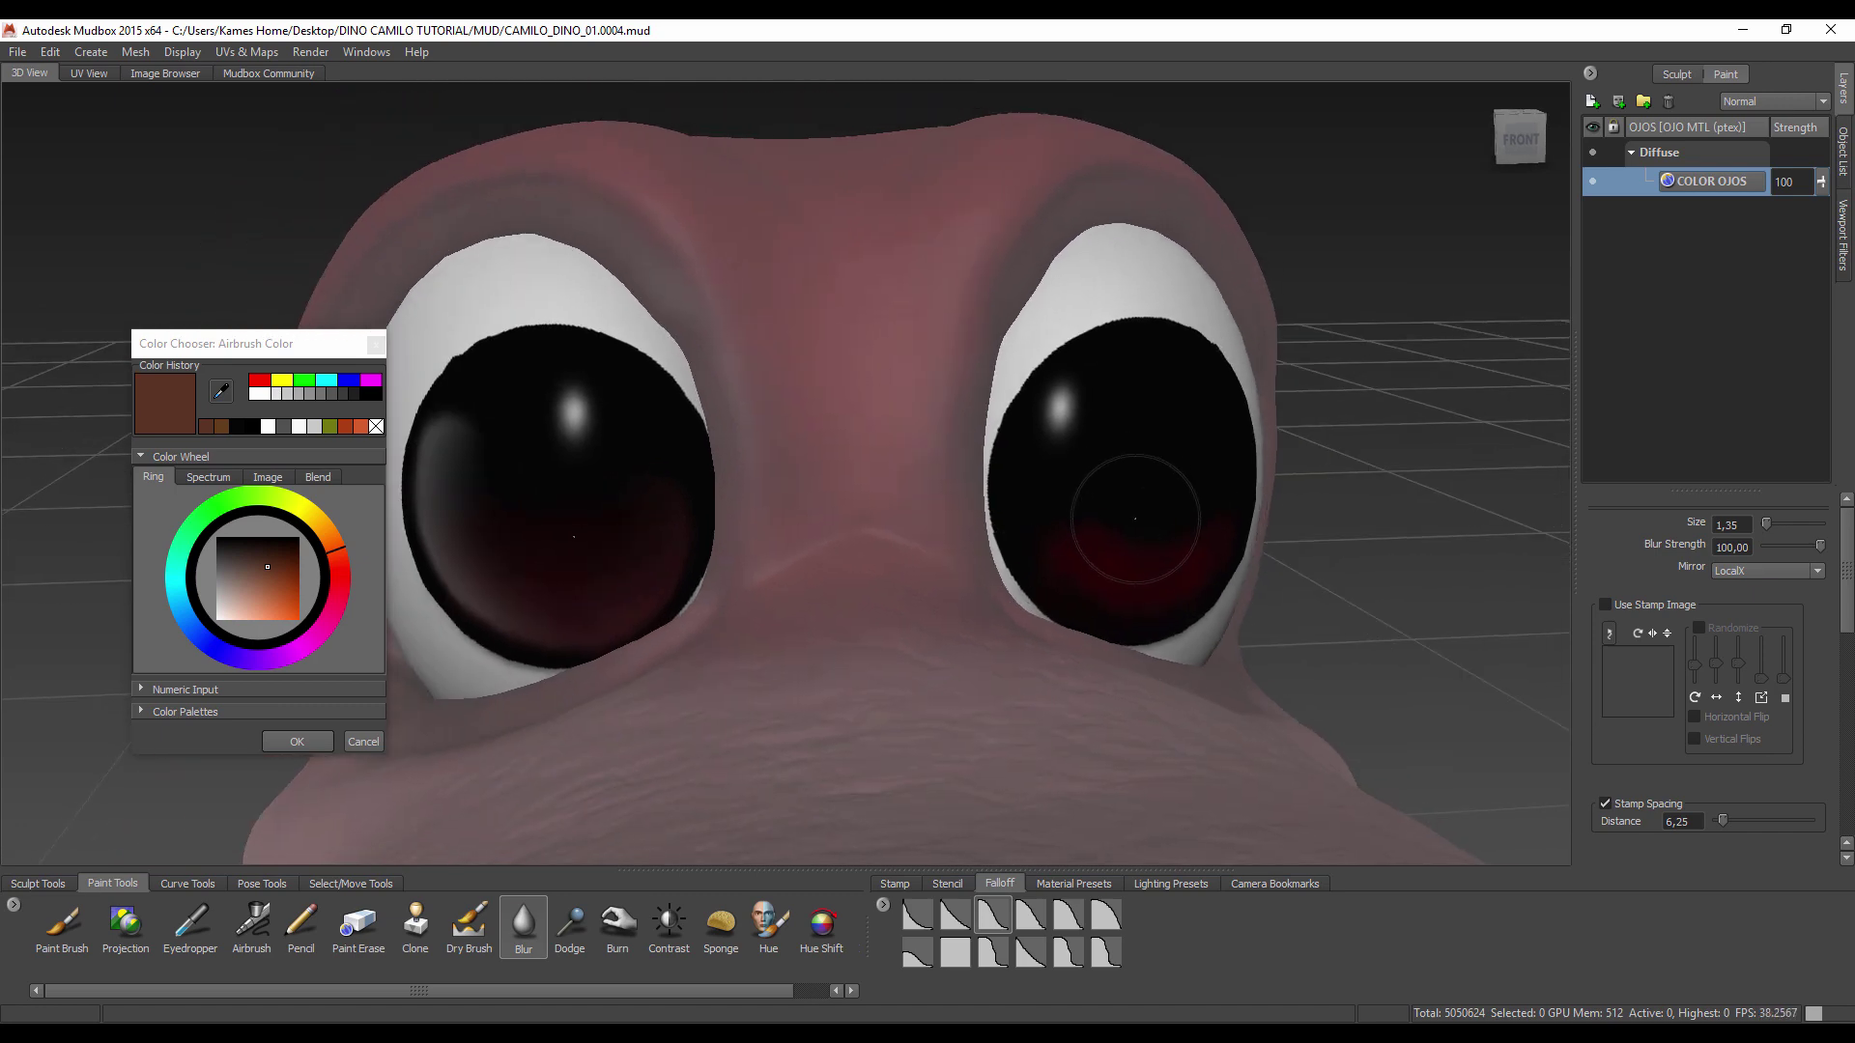
pyautogui.press('x')
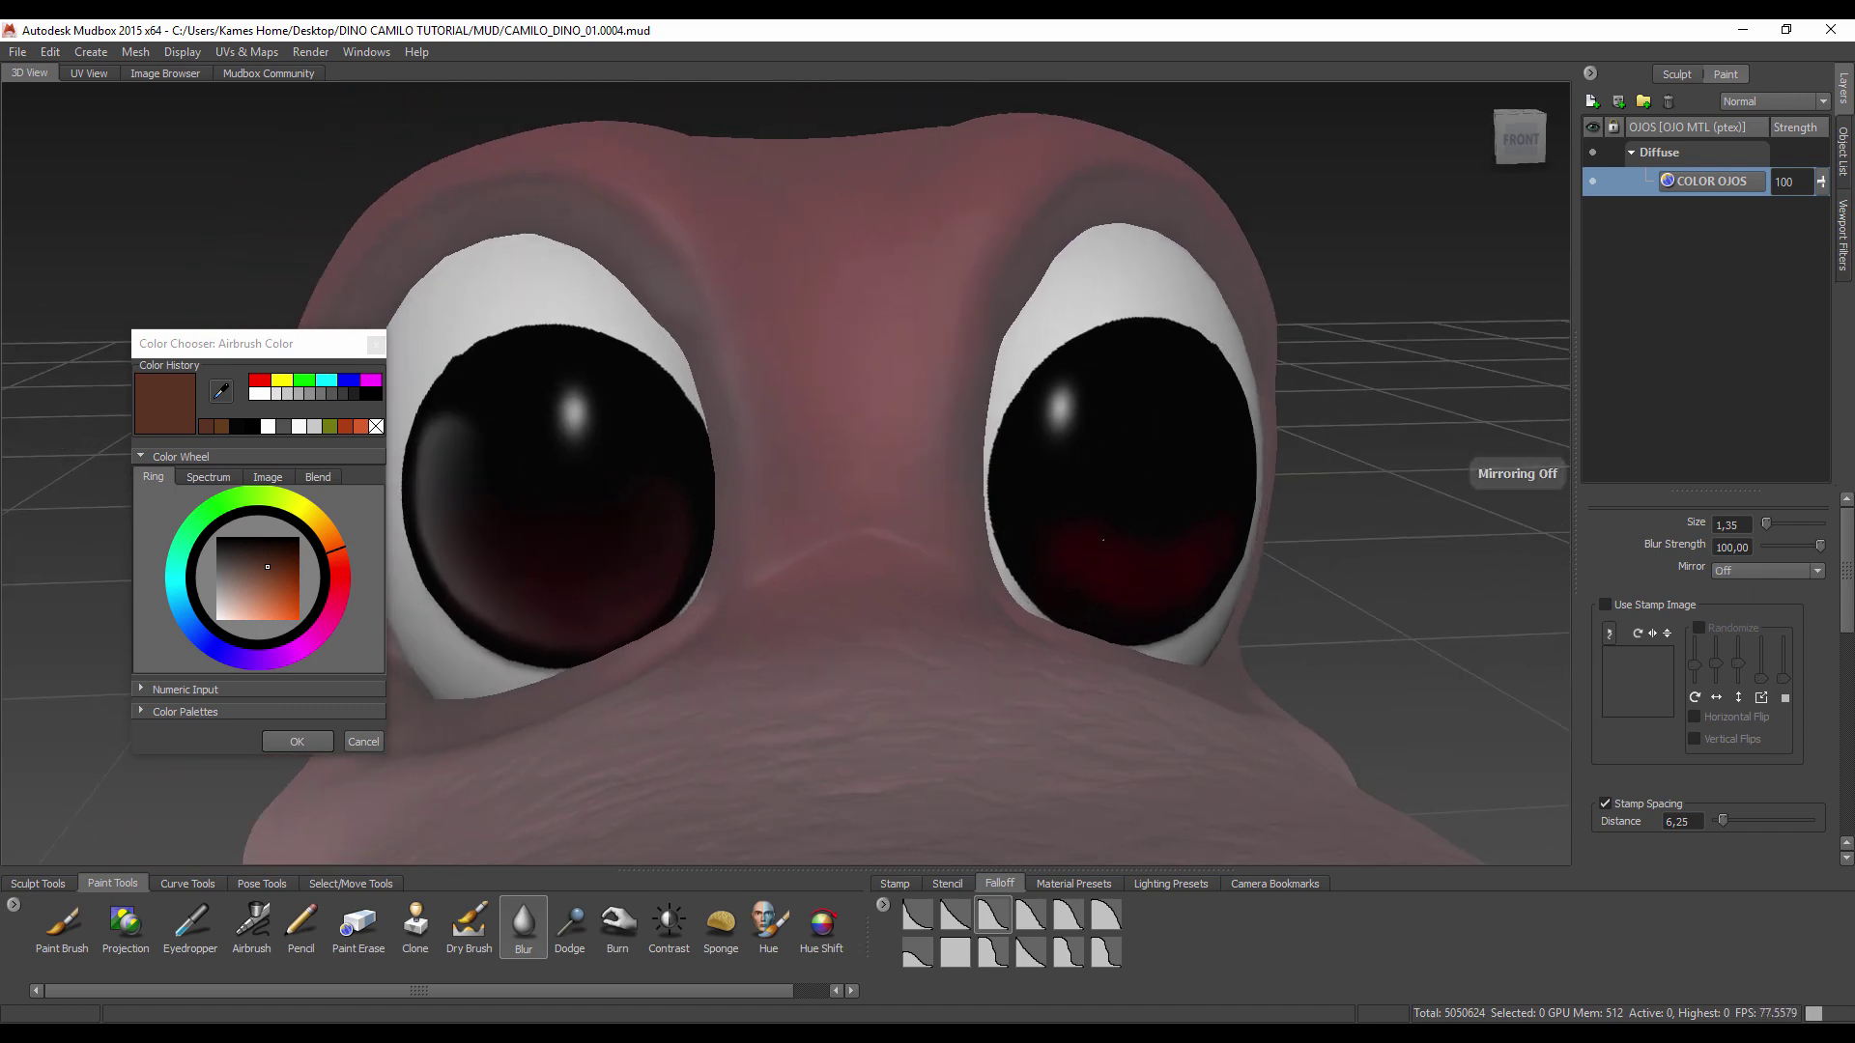
pyautogui.moveTo(1101, 552)
pyautogui.mouseDown()
pyautogui.moveTo(1180, 555)
pyautogui.moveTo(1225, 448)
pyautogui.mouseUp()
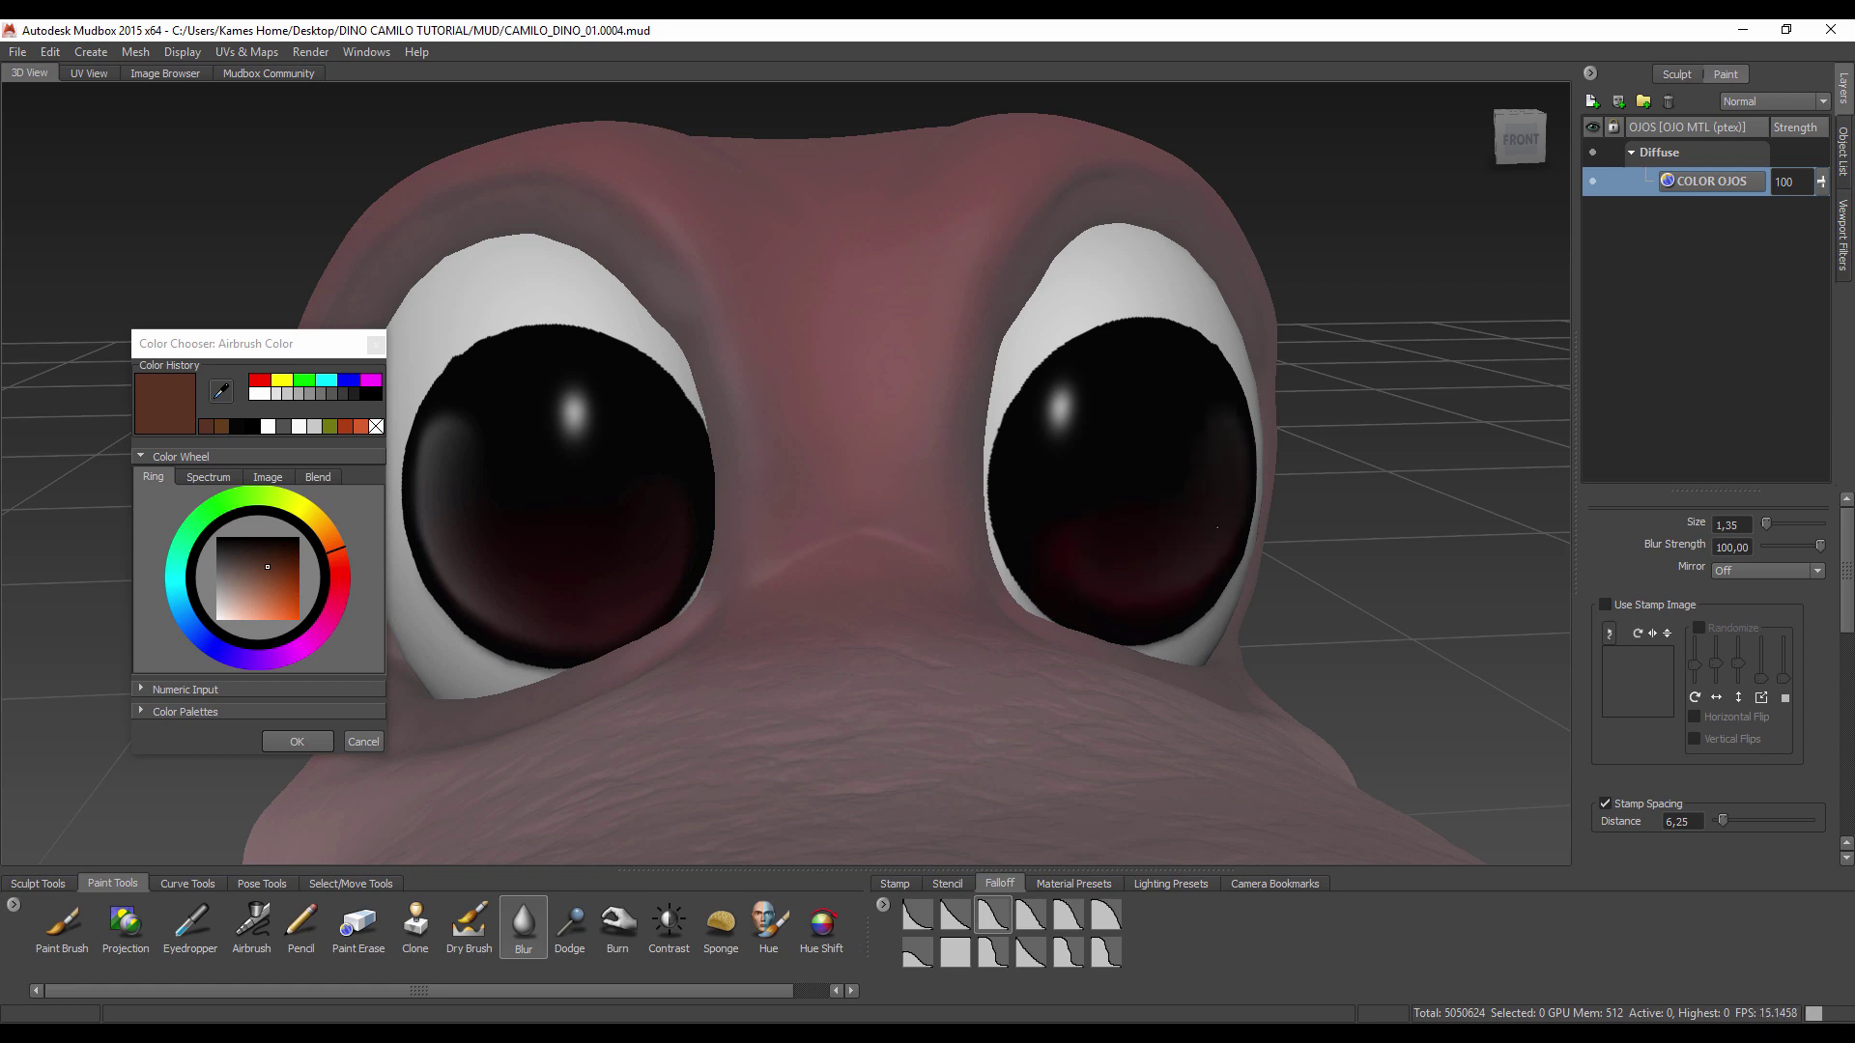
pyautogui.moveTo(1216, 528); pyautogui.dragTo(1079, 577)
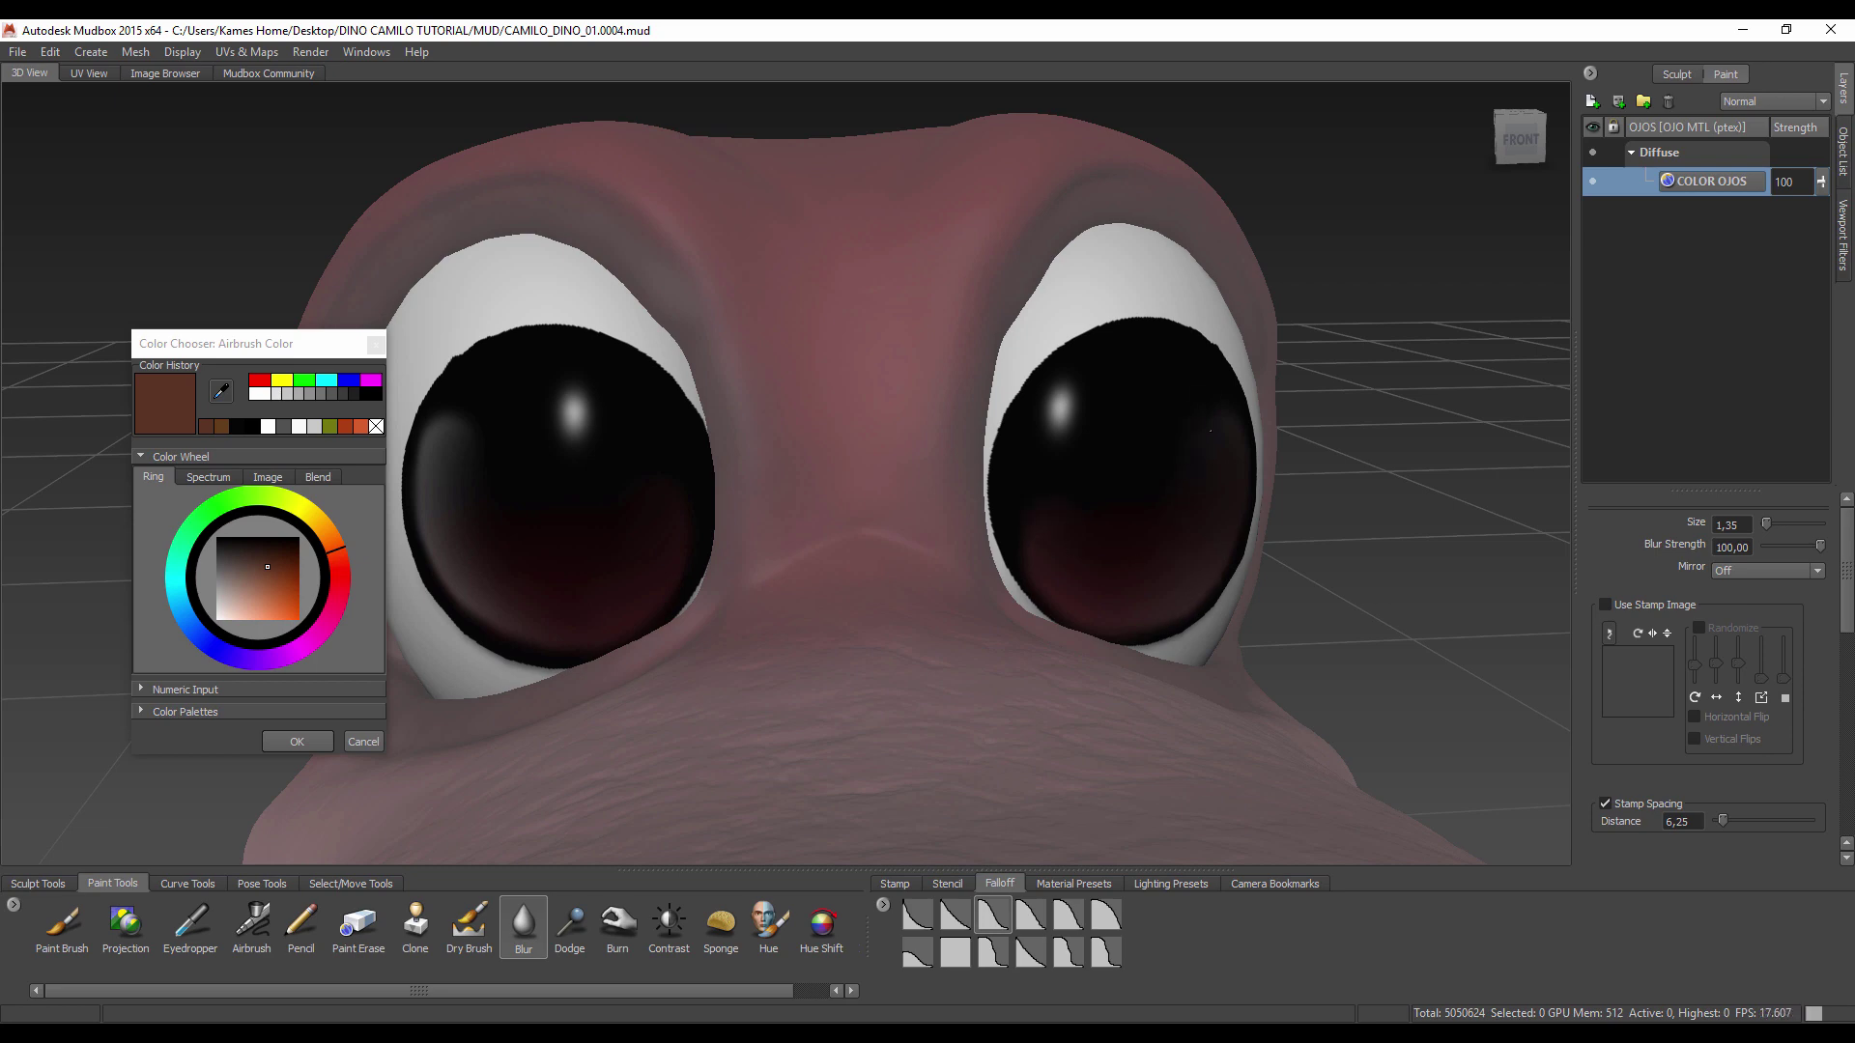
pyautogui.moveTo(1217, 409); pyautogui.dragTo(1234, 461)
# Step: Activate the Paint Brush loaded with pure white at size 1,35 and strength 100
pyautogui.scroll(-3, 1059, 532)
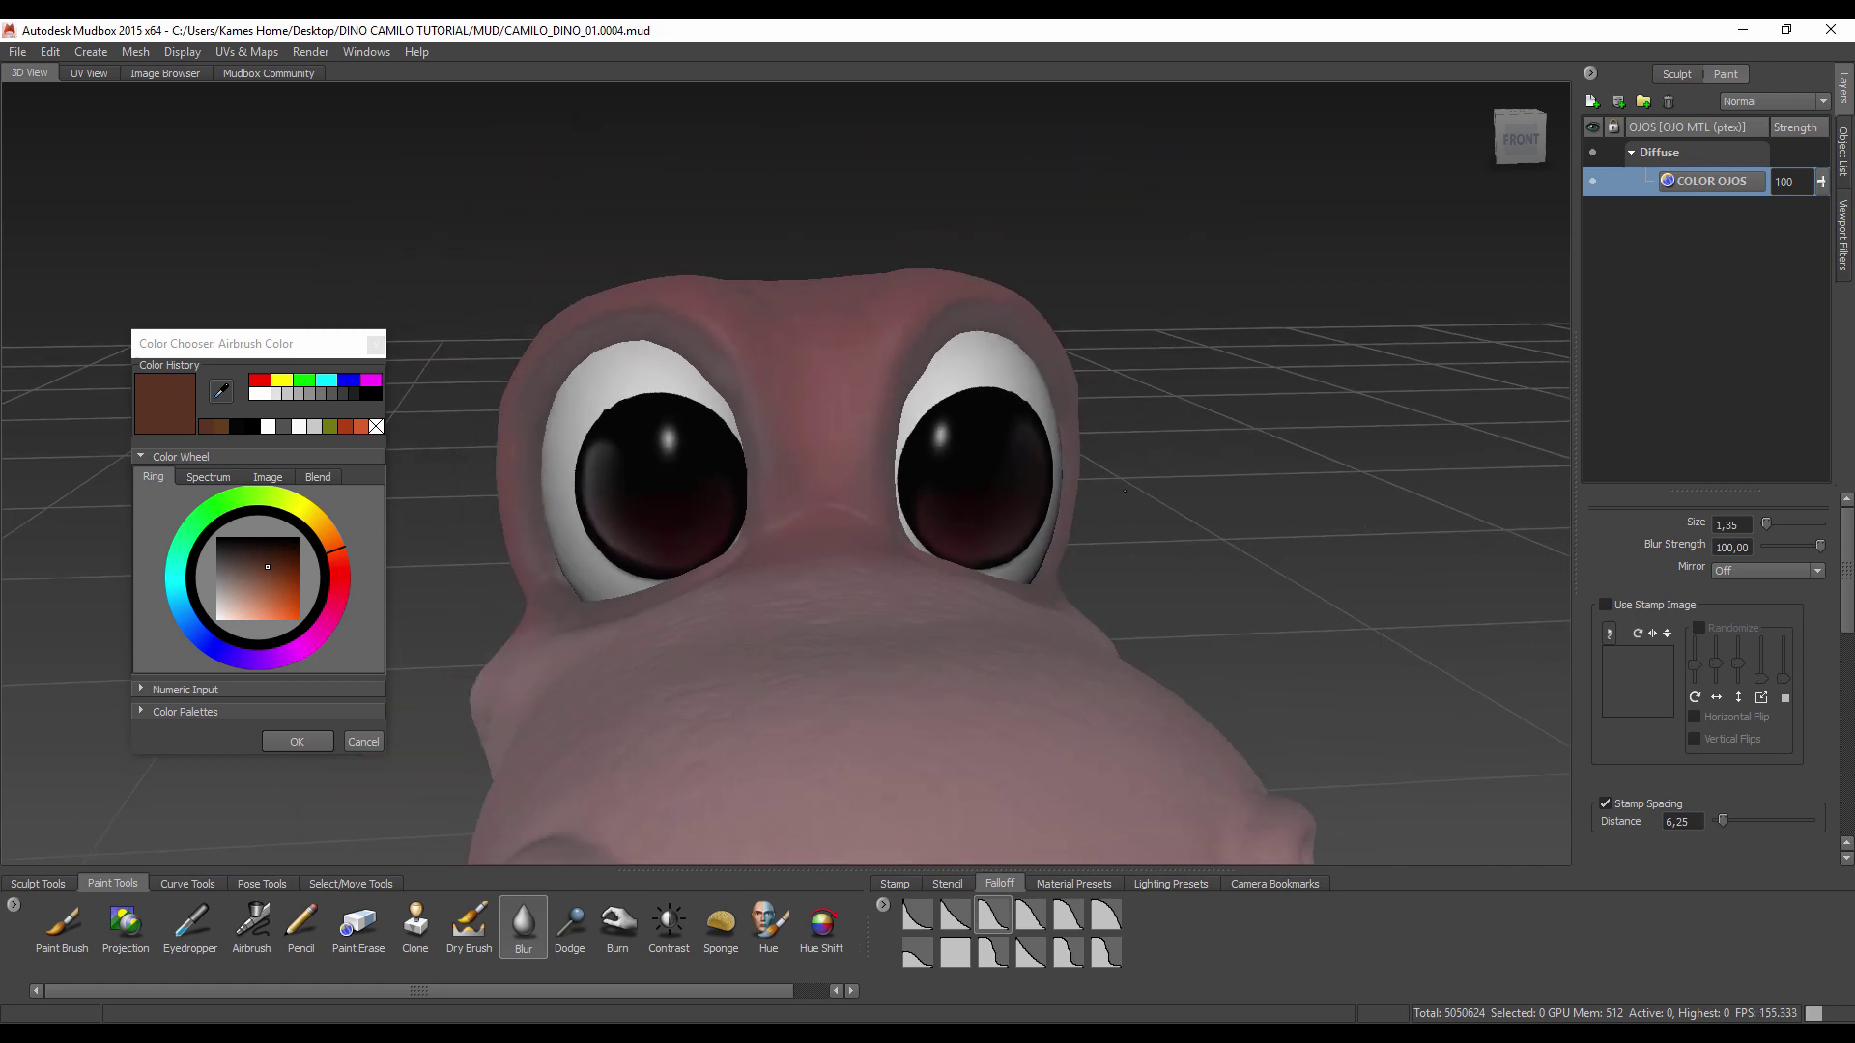
pyautogui.keyDown('alt'); pyautogui.moveTo(1058, 533); pyautogui.dragTo(1179, 560); pyautogui.keyUp('alt')
pyautogui.scroll(4, 1151, 548)
pyautogui.scroll(-2, 1151, 548)
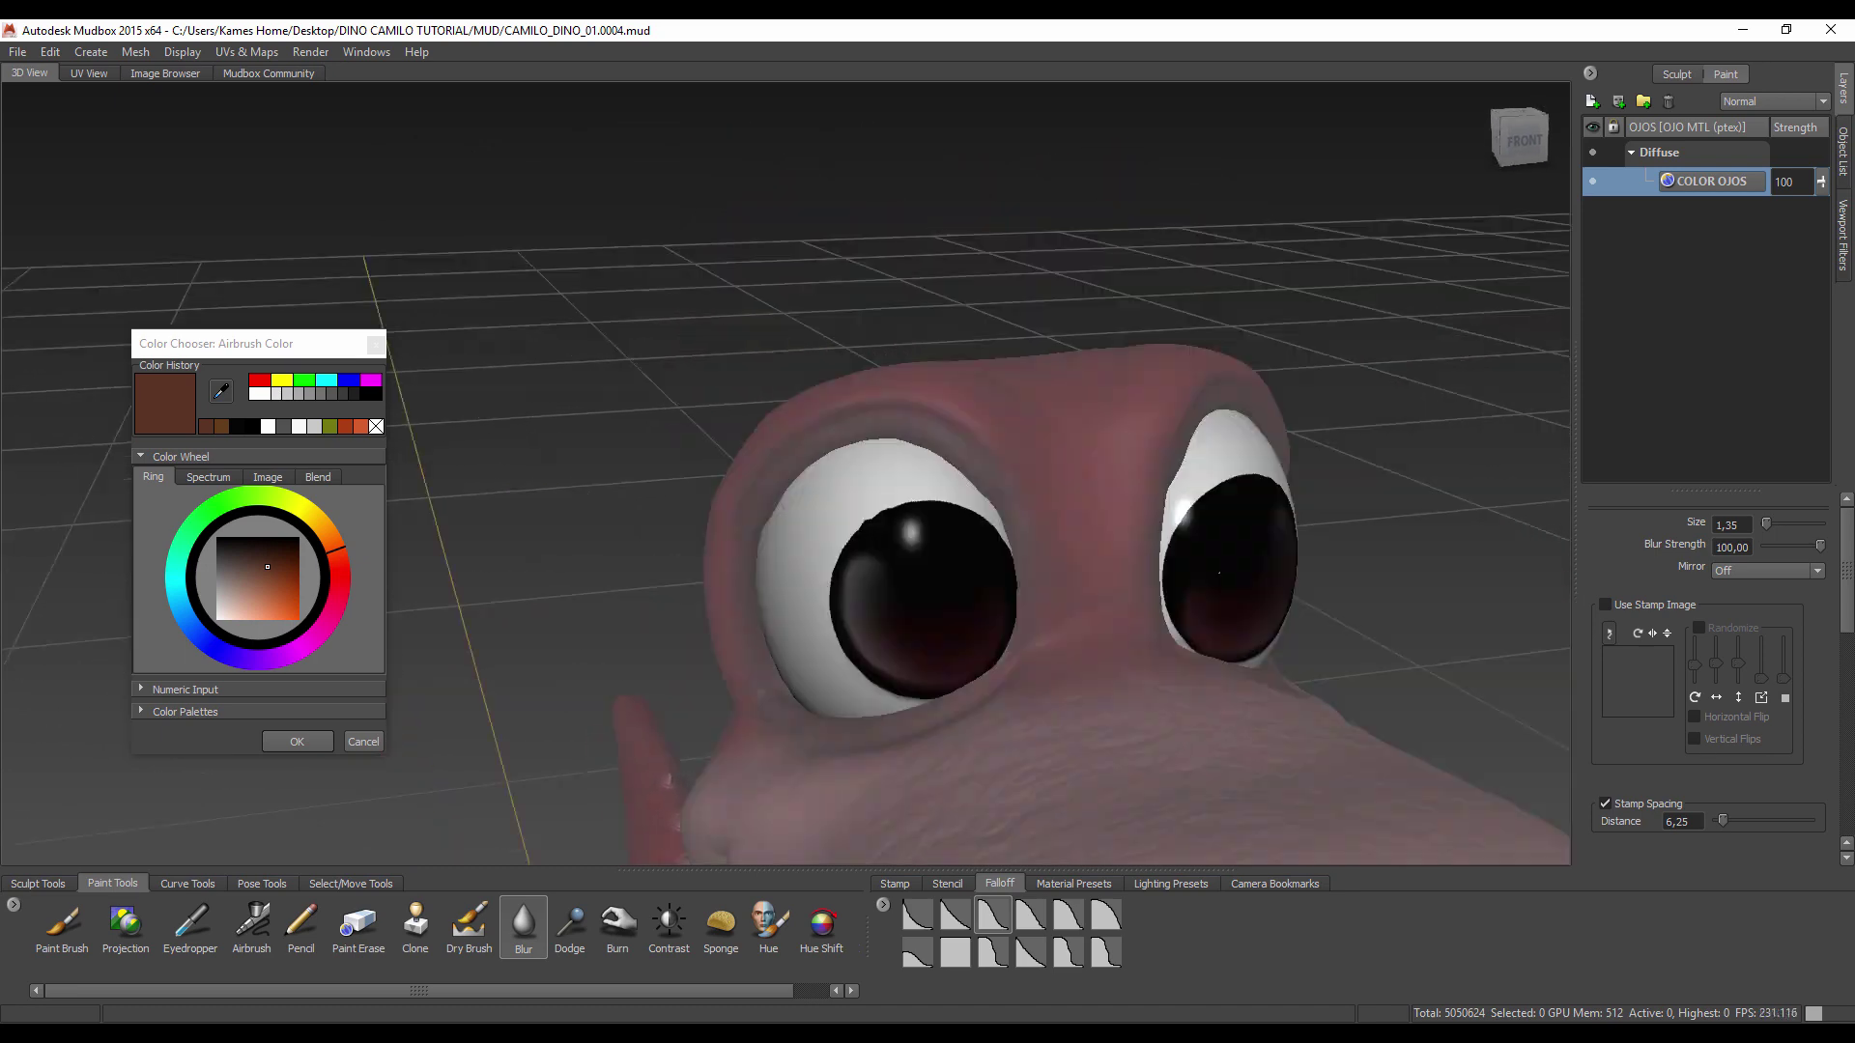
pyautogui.scroll(3, 1179, 560)
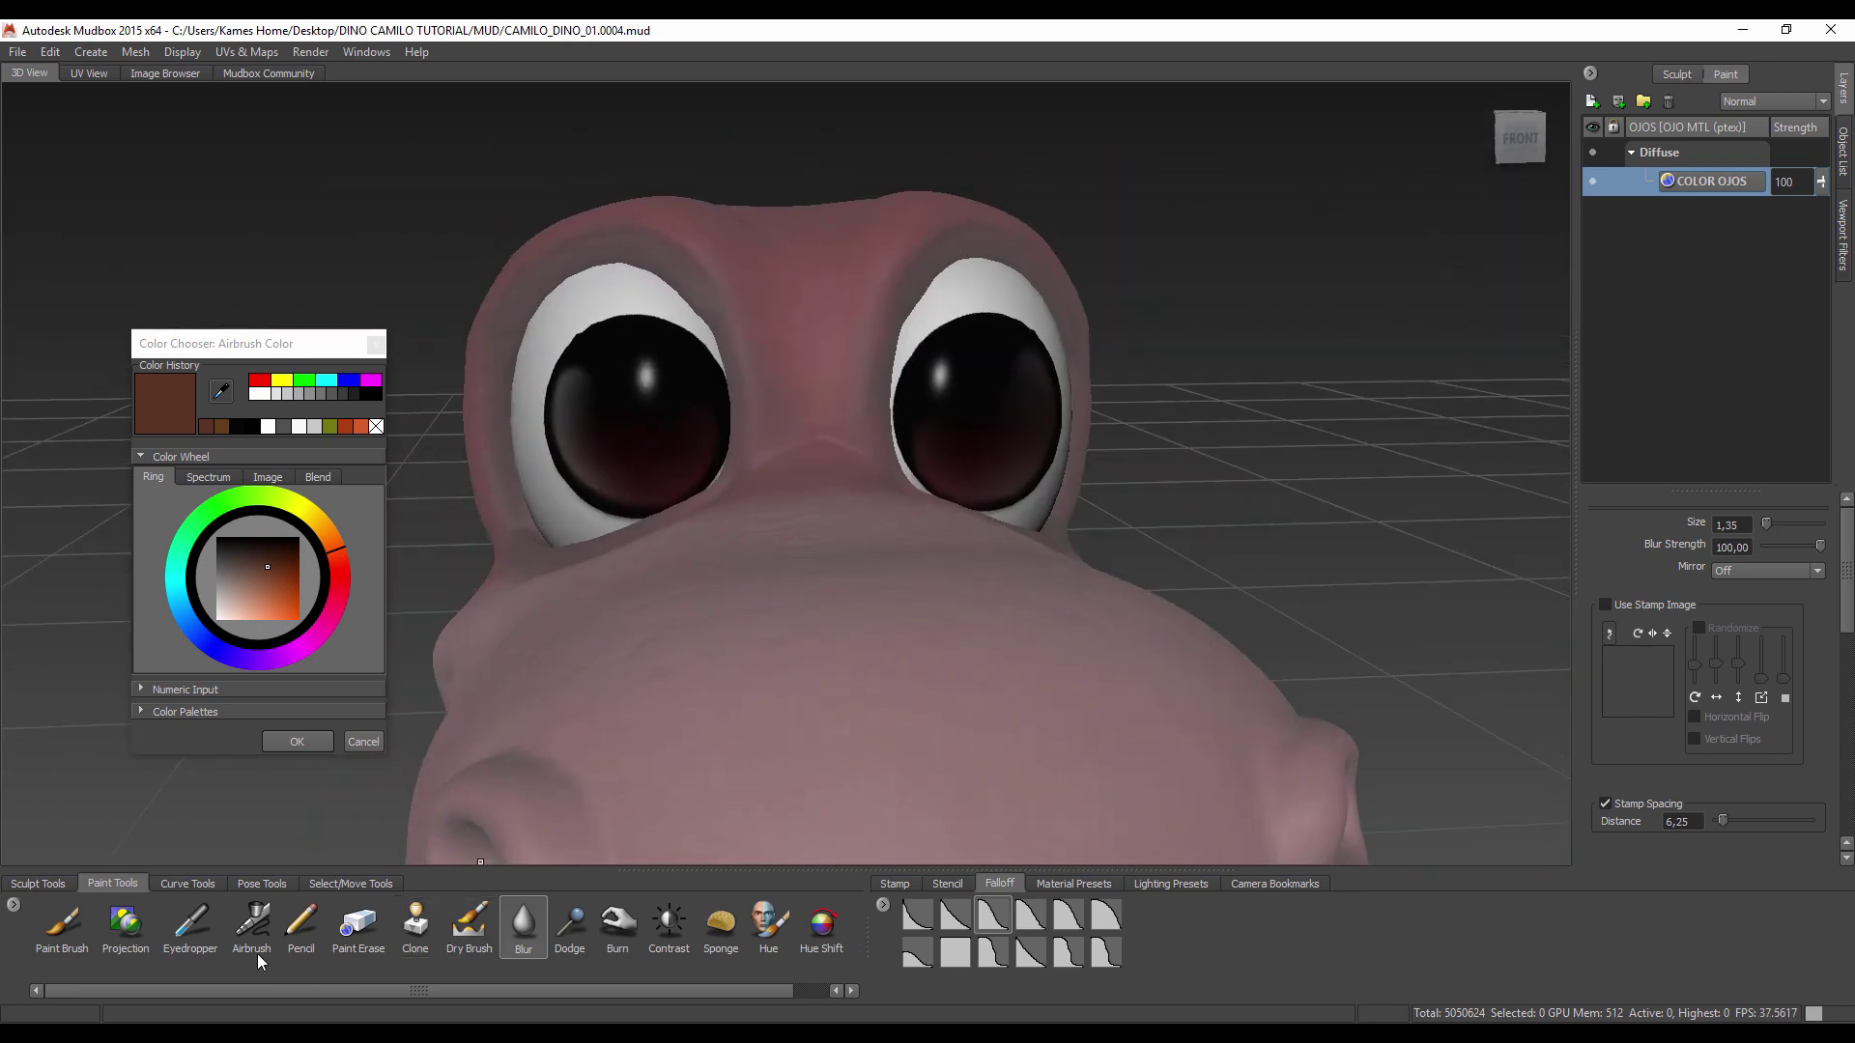
pyautogui.click(61, 954)
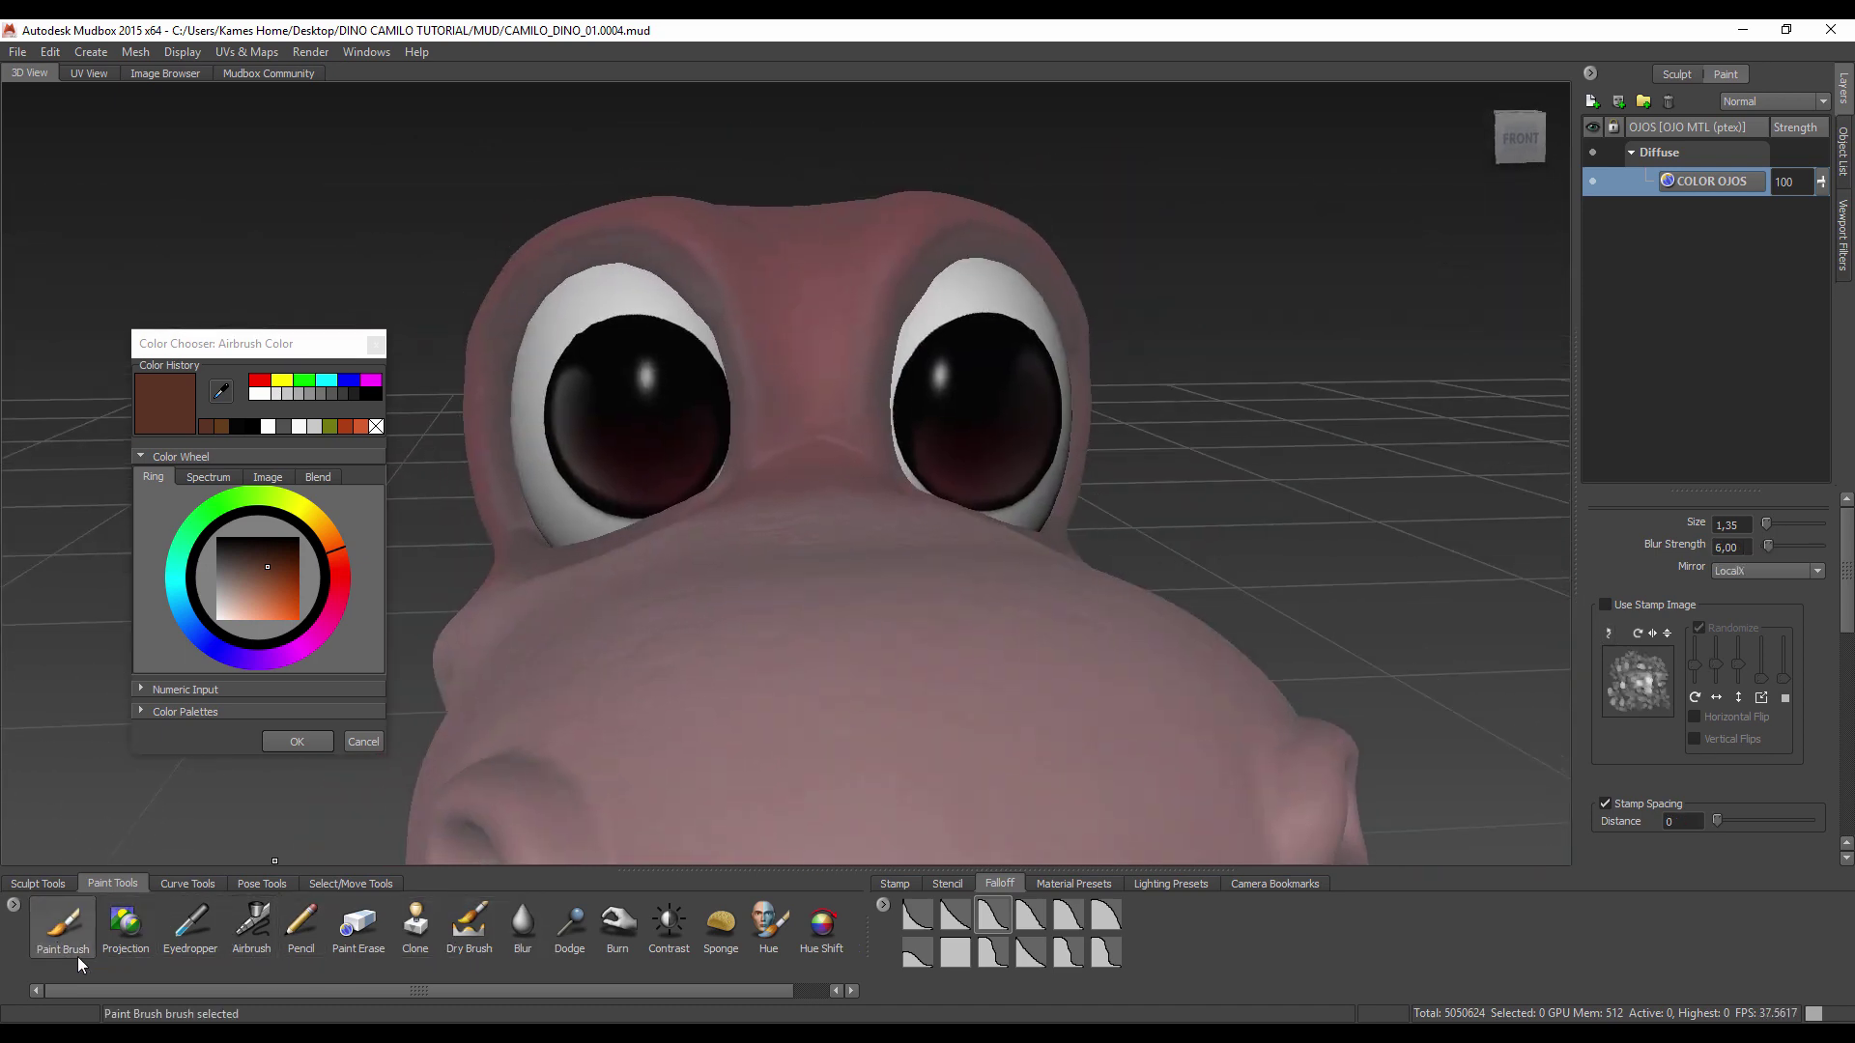
pyautogui.click(1737, 524)
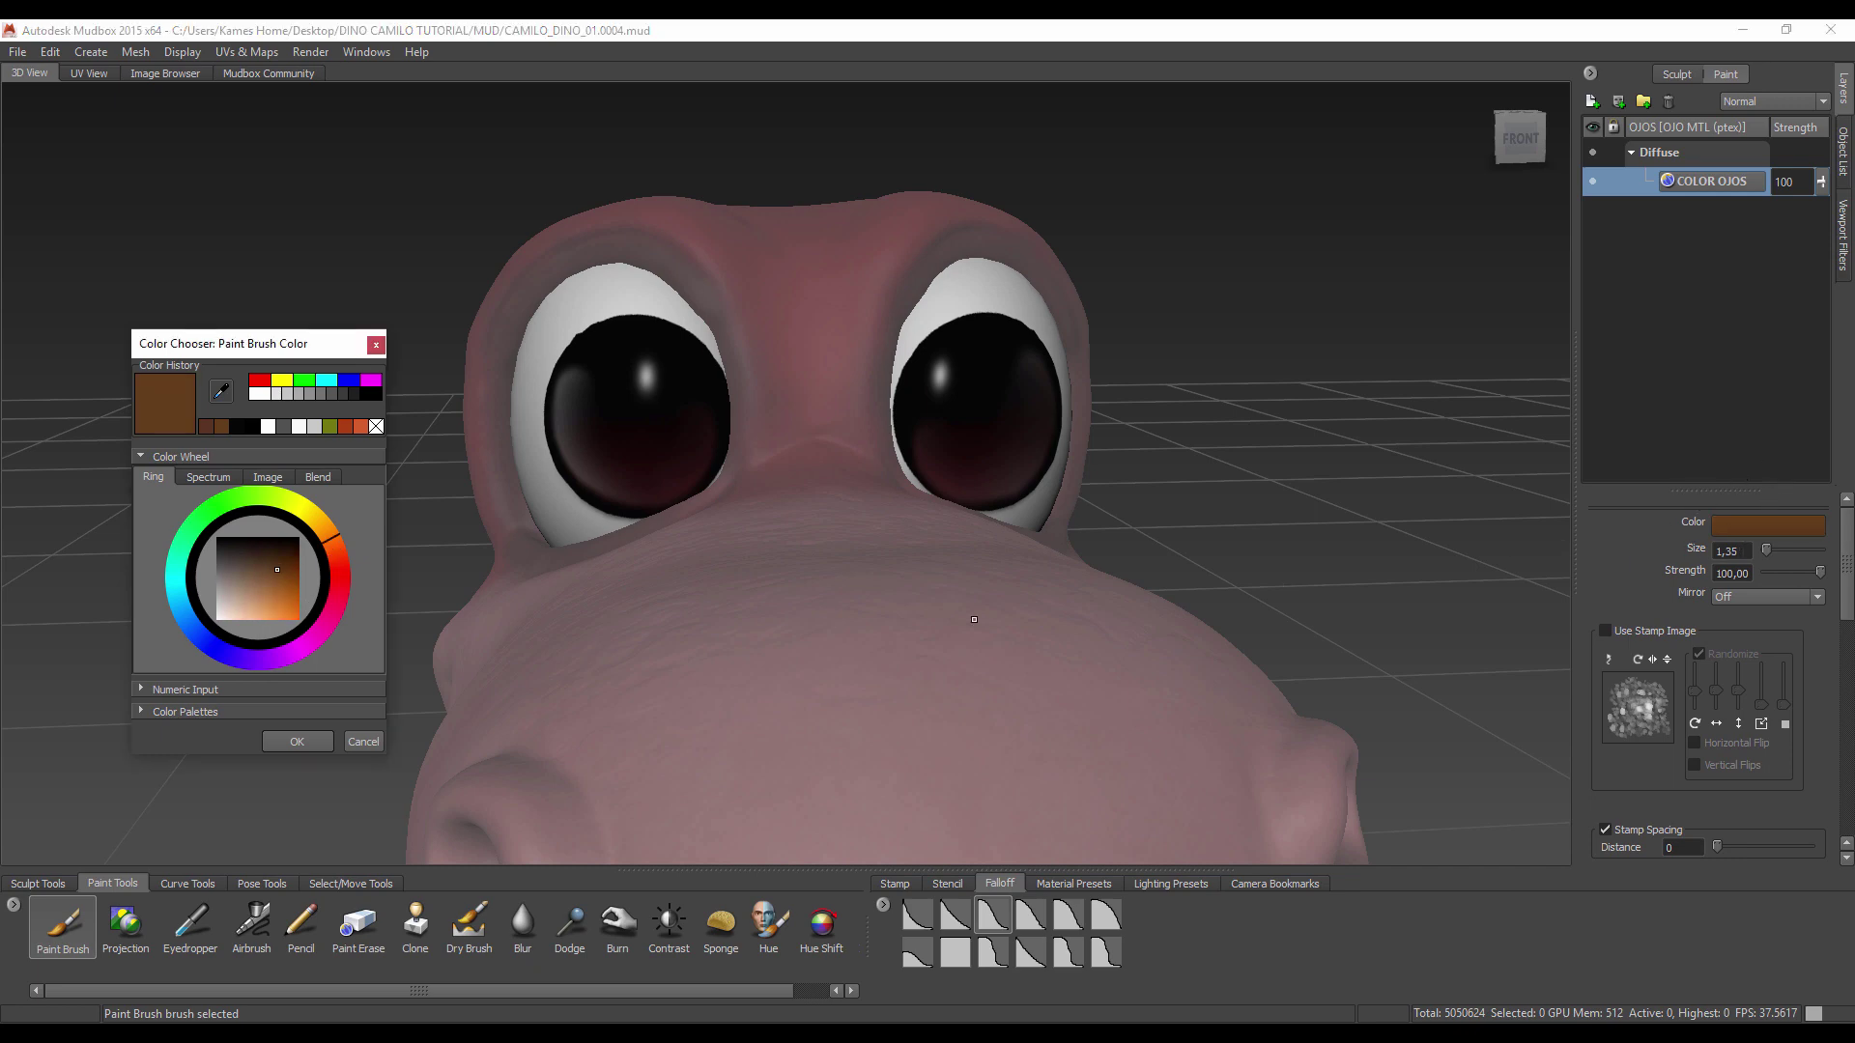
pyautogui.moveTo(244, 574); pyautogui.dragTo(217, 621)
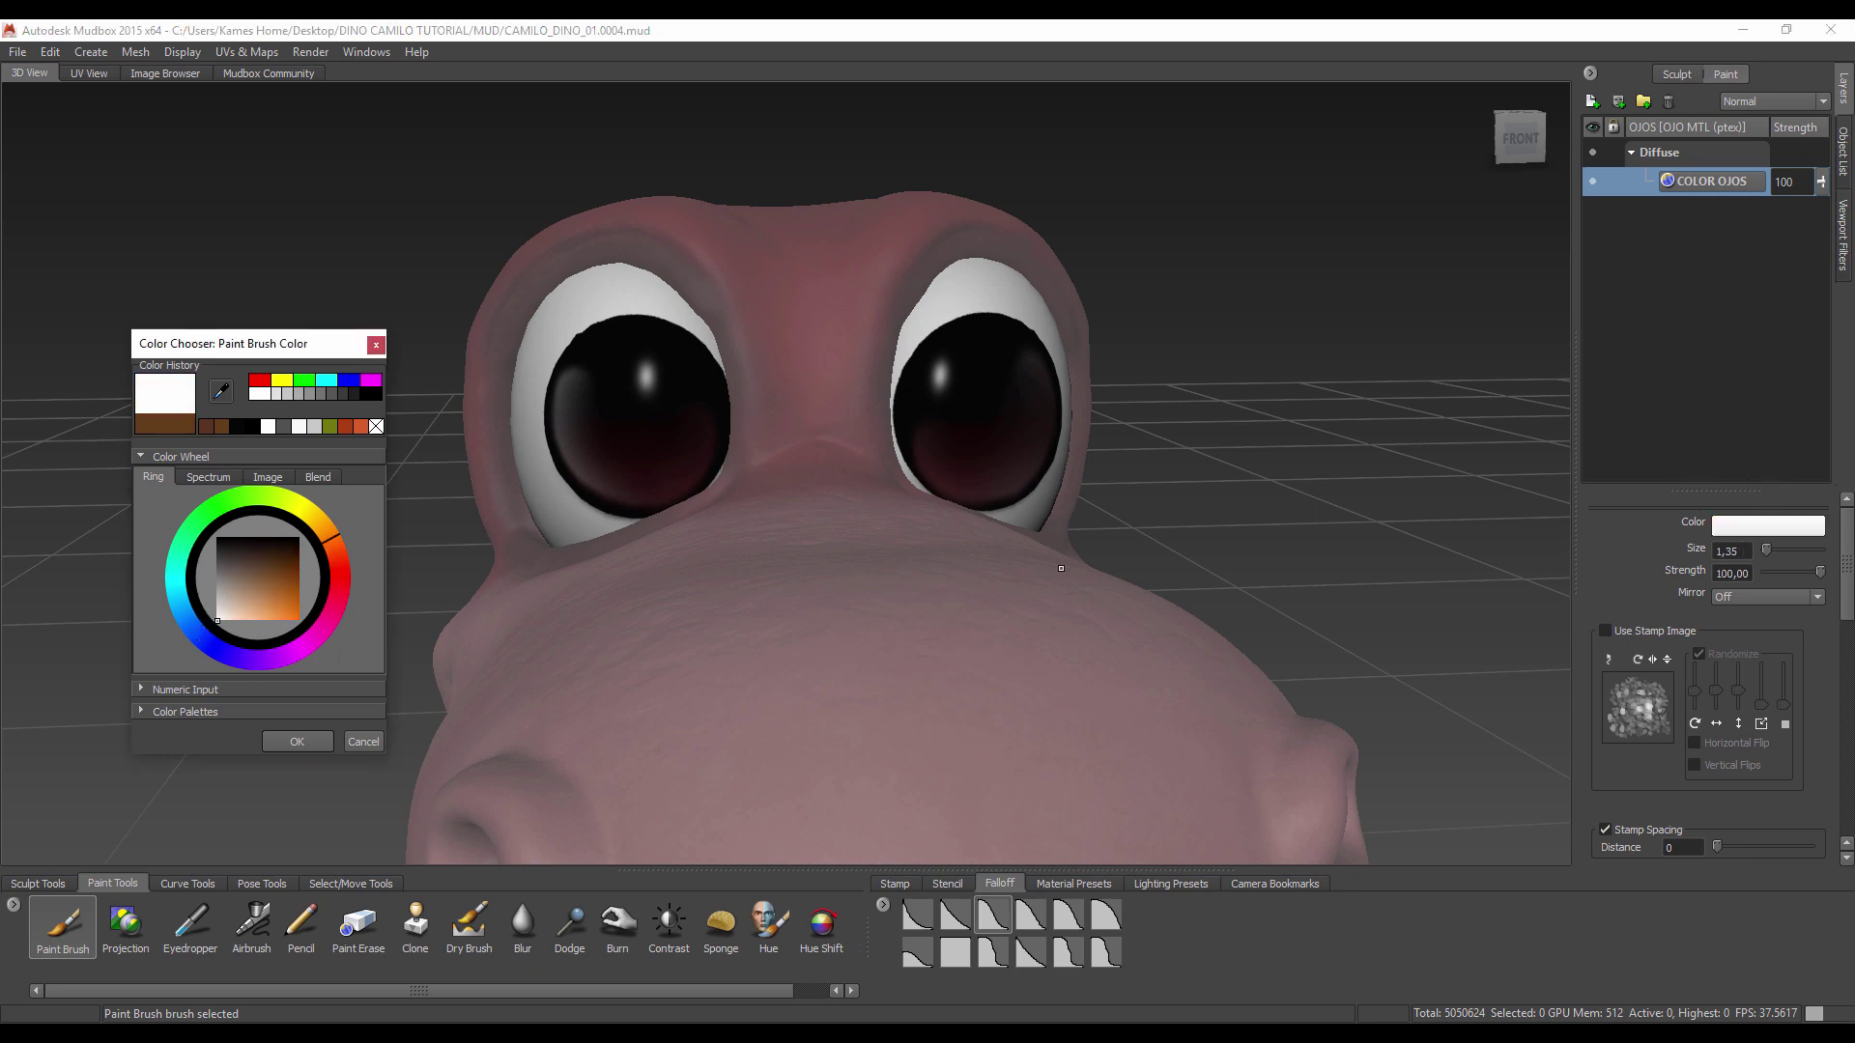
pyautogui.moveTo(1847, 582); pyautogui.dragTo(1852, 711)
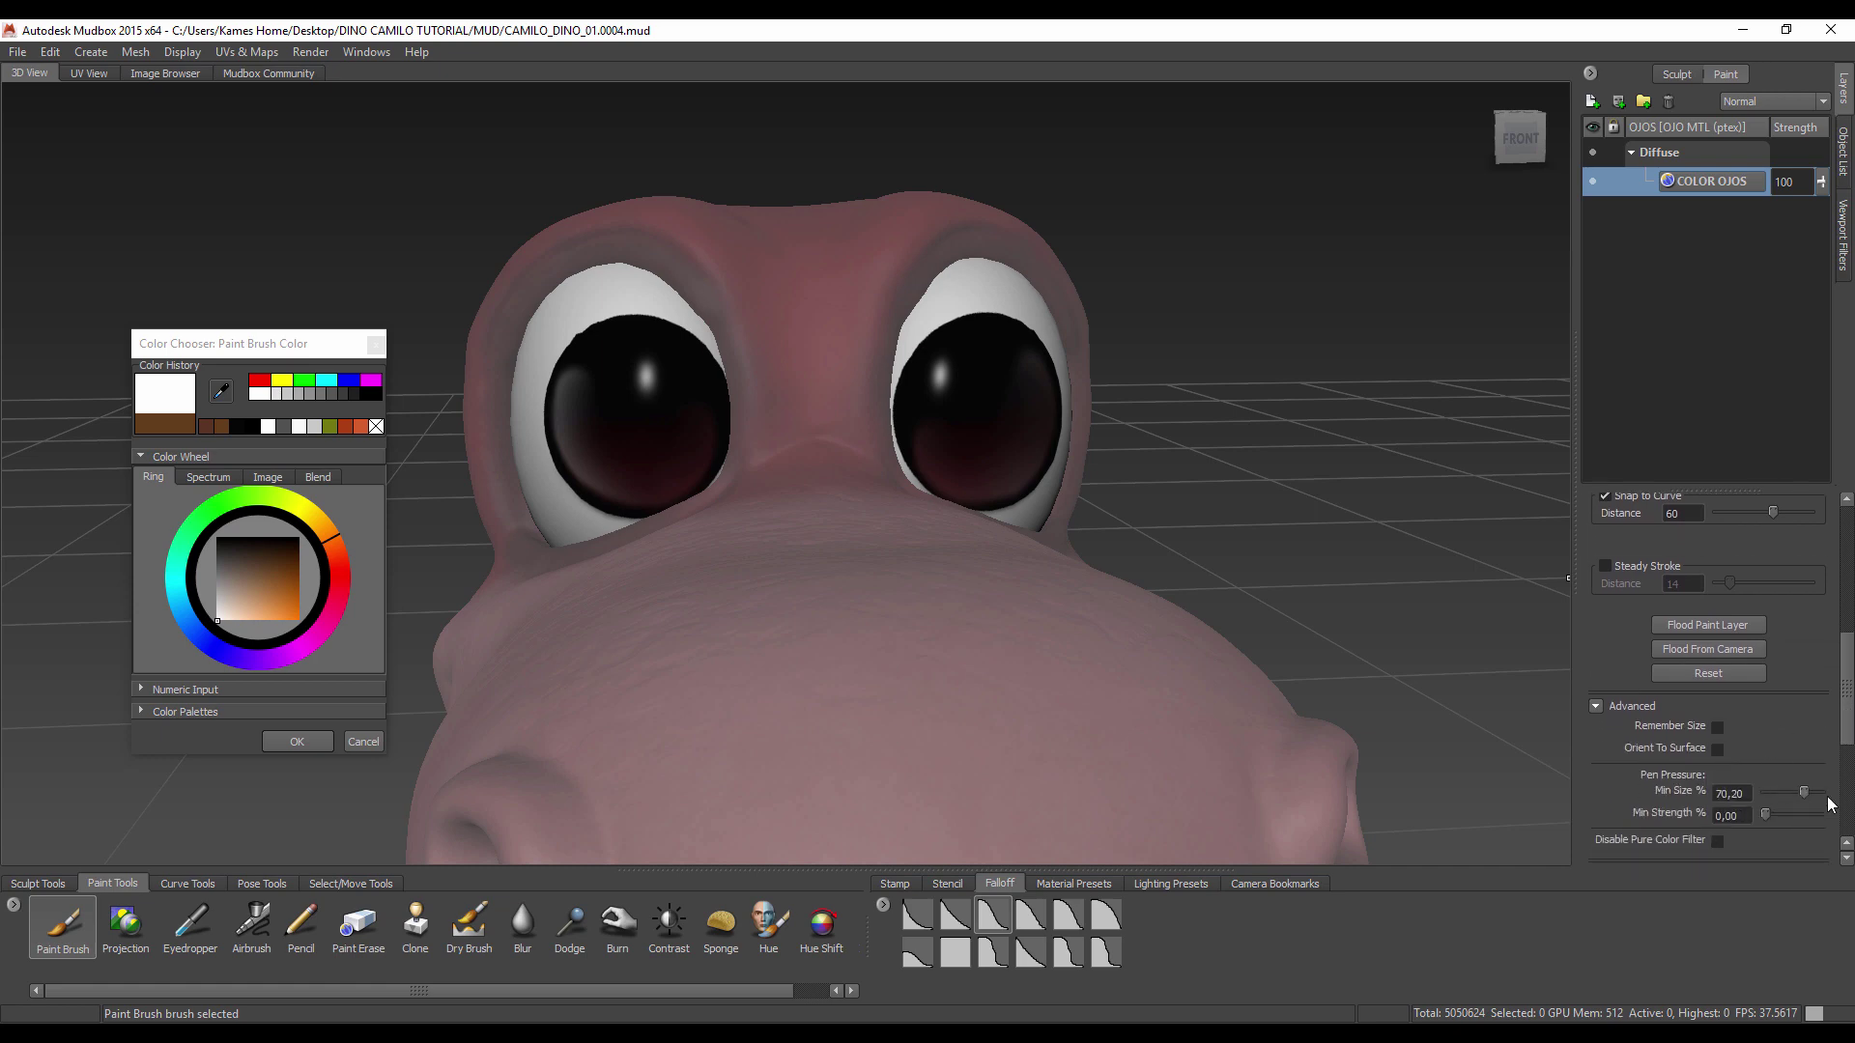
pyautogui.moveTo(1849, 736)
pyautogui.mouseDown()
pyautogui.moveTo(1848, 697)
pyautogui.moveTo(1785, 684)
pyautogui.mouseUp()
# Step: Dab a soft white highlight on the right eye's pupil, then frame the dinosaur's head
pyautogui.scroll(1, 1063, 435)
pyautogui.scroll(3, 1067, 454)
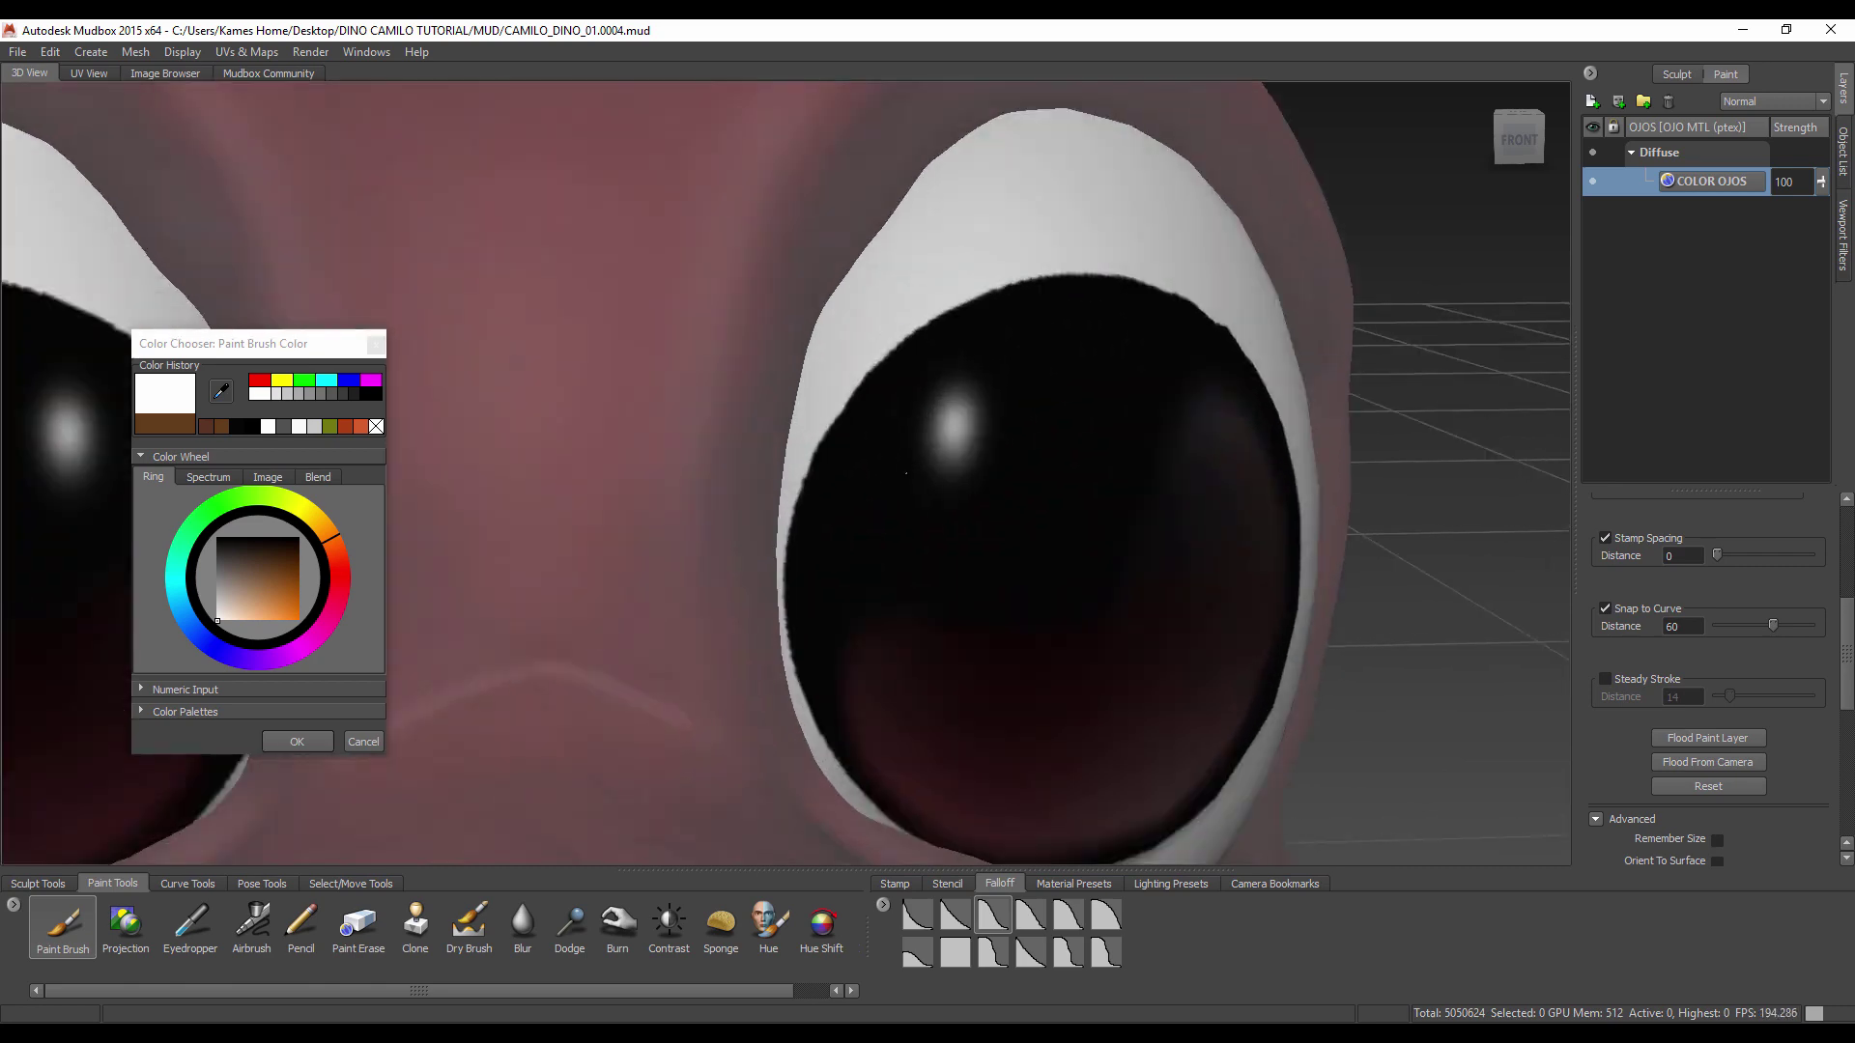
pyautogui.scroll(2, 1072, 474)
pyautogui.scroll(2, 1082, 511)
pyautogui.scroll(-1, 1081, 511)
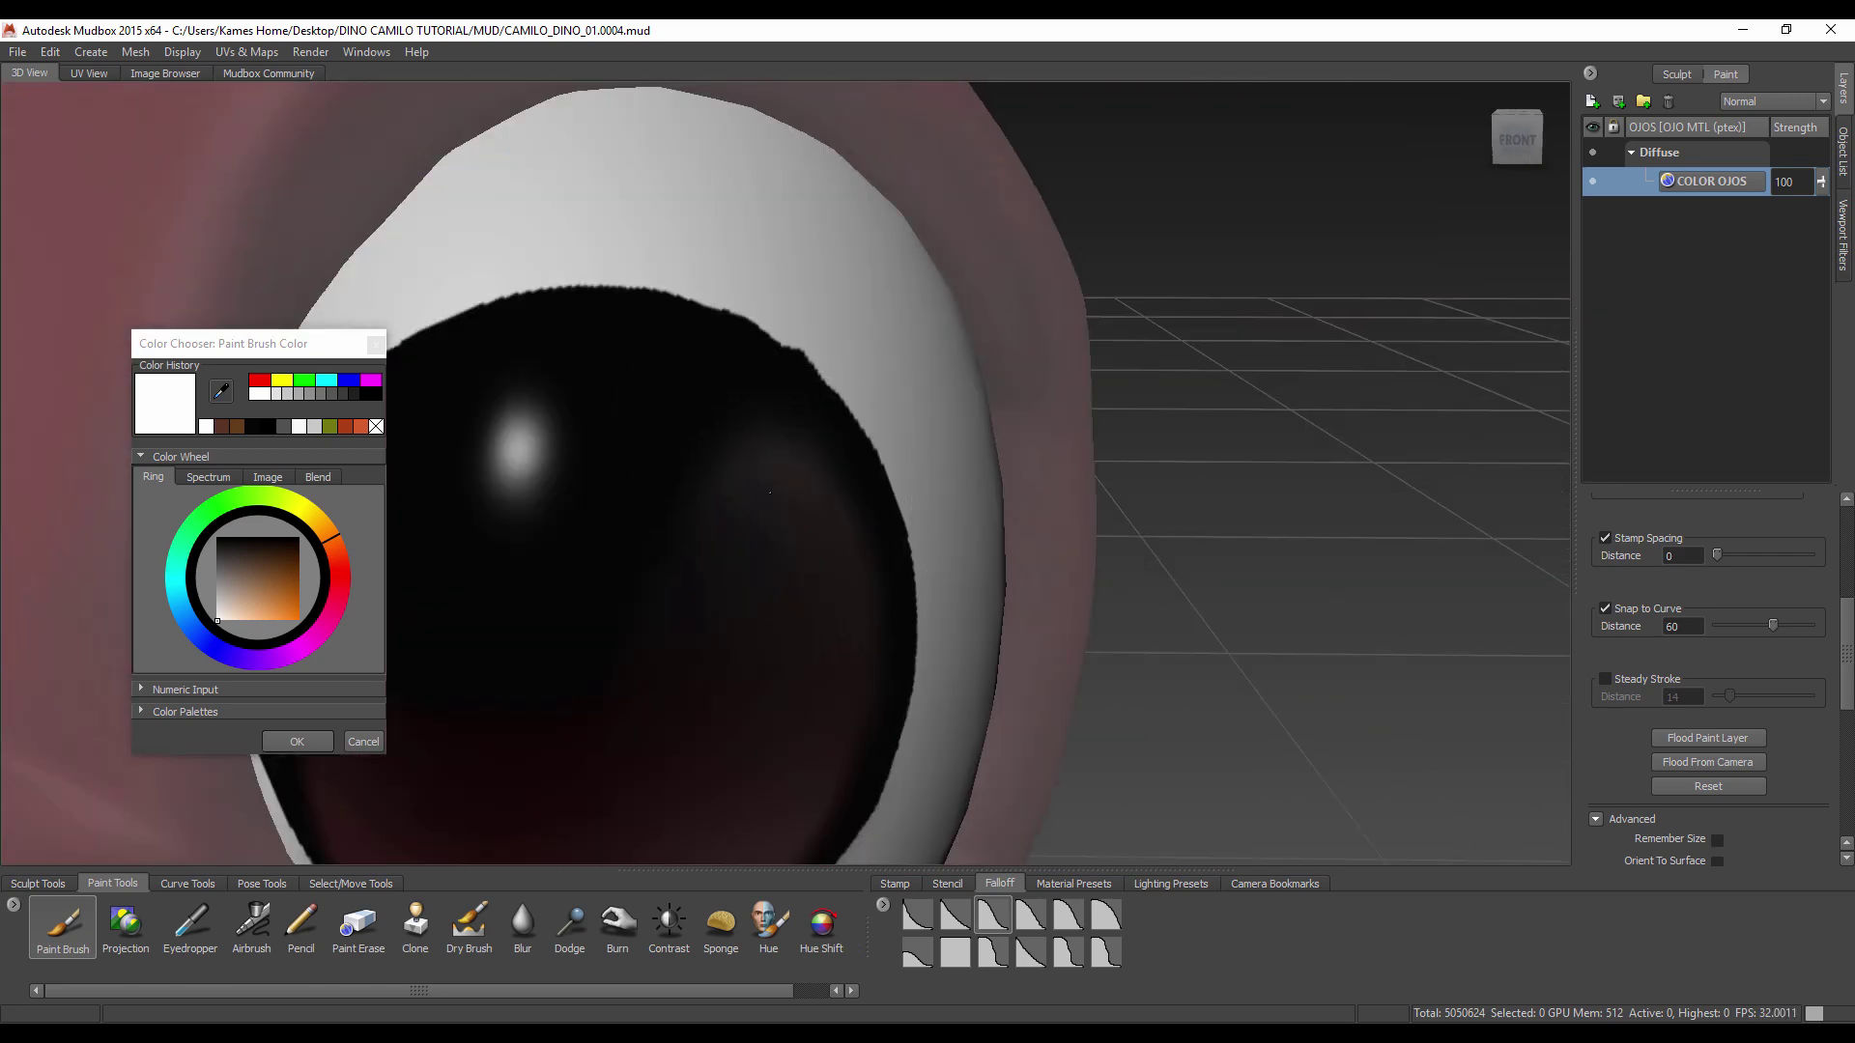
pyautogui.click(763, 473)
pyautogui.press('f')
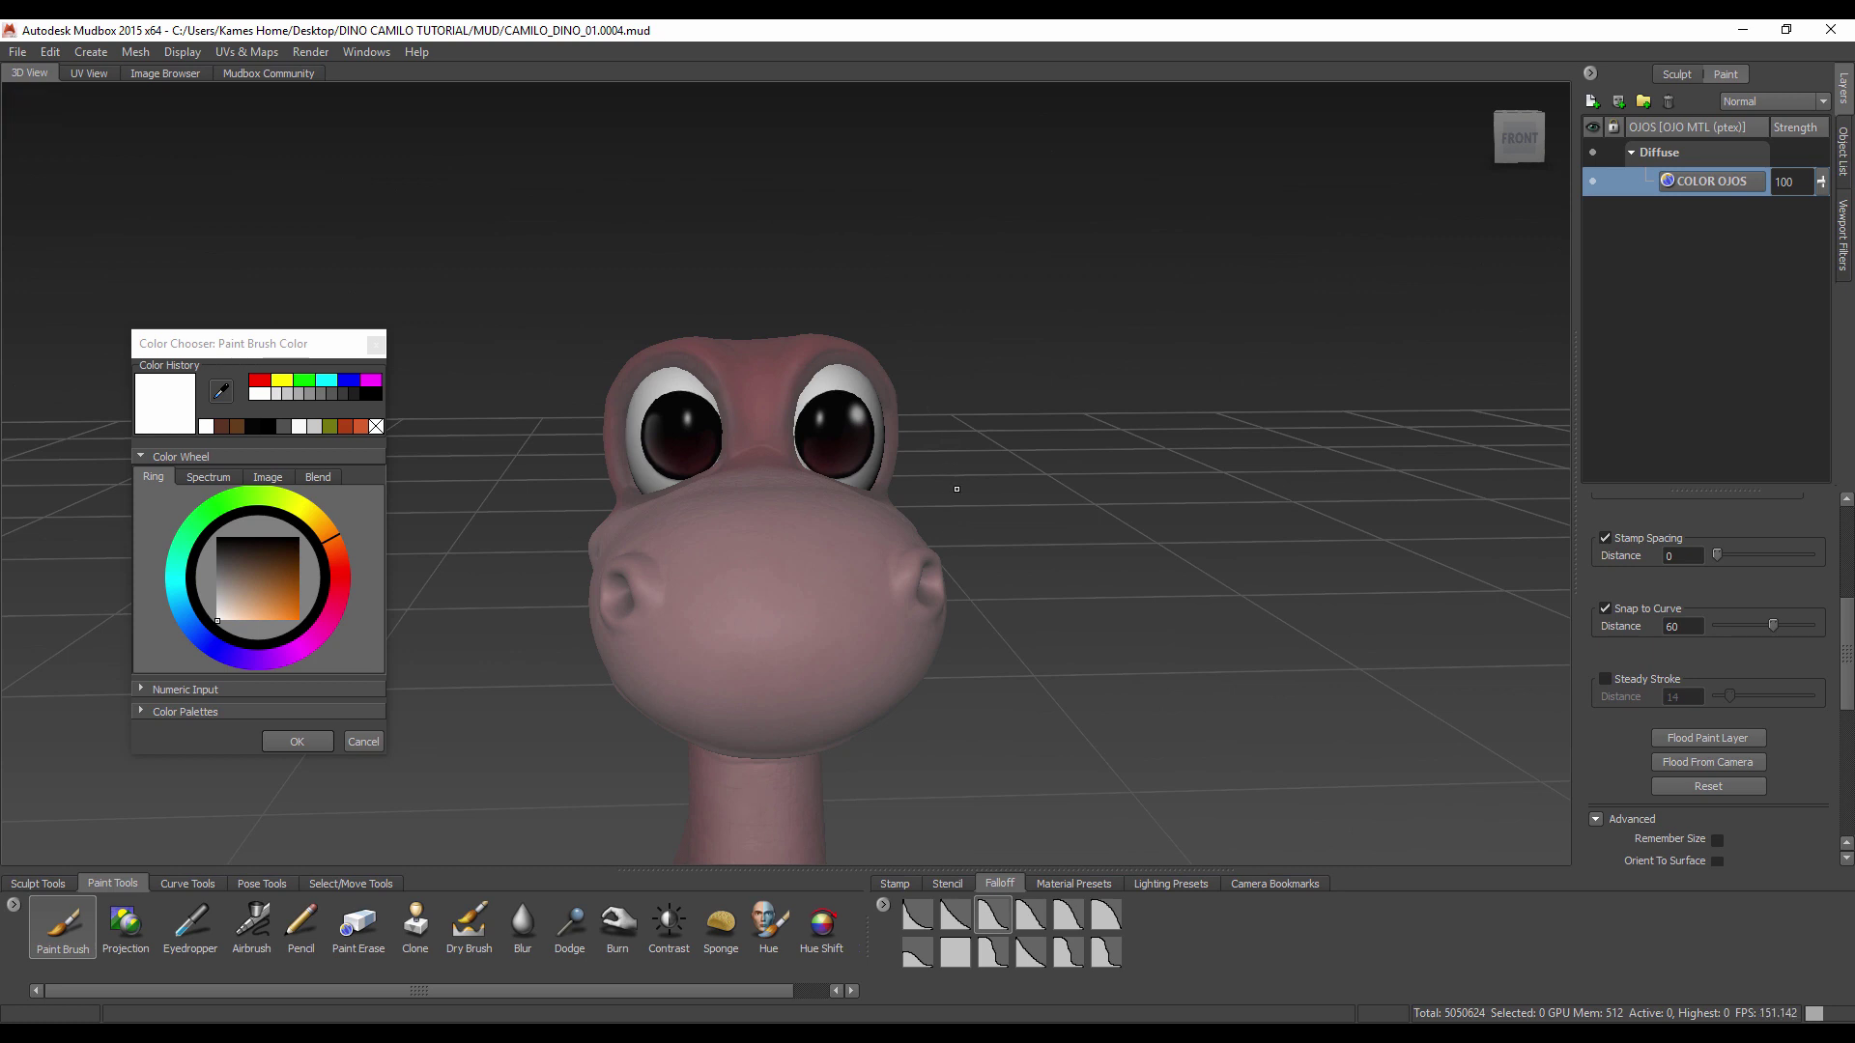
pyautogui.scroll(1, 954, 483)
pyautogui.scroll(3, 951, 473)
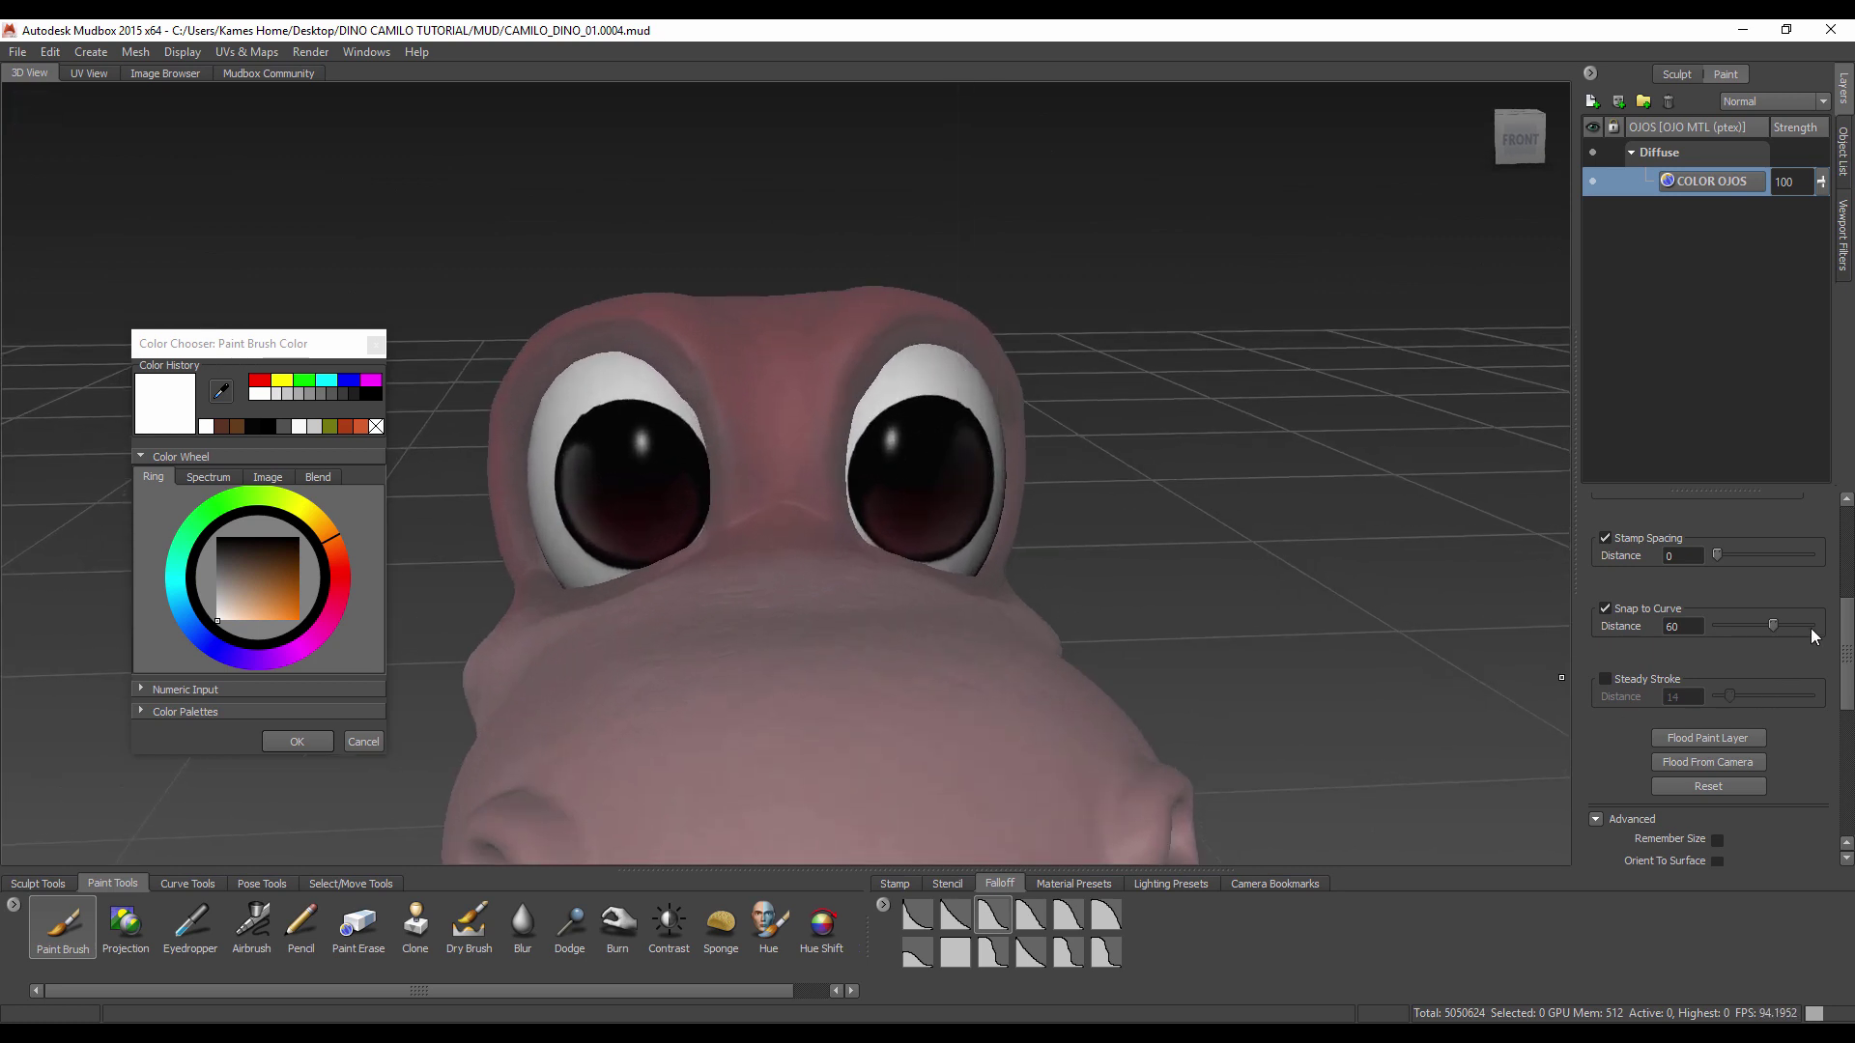
pyautogui.scroll(4, 1817, 619)
pyautogui.scroll(1, 1768, 594)
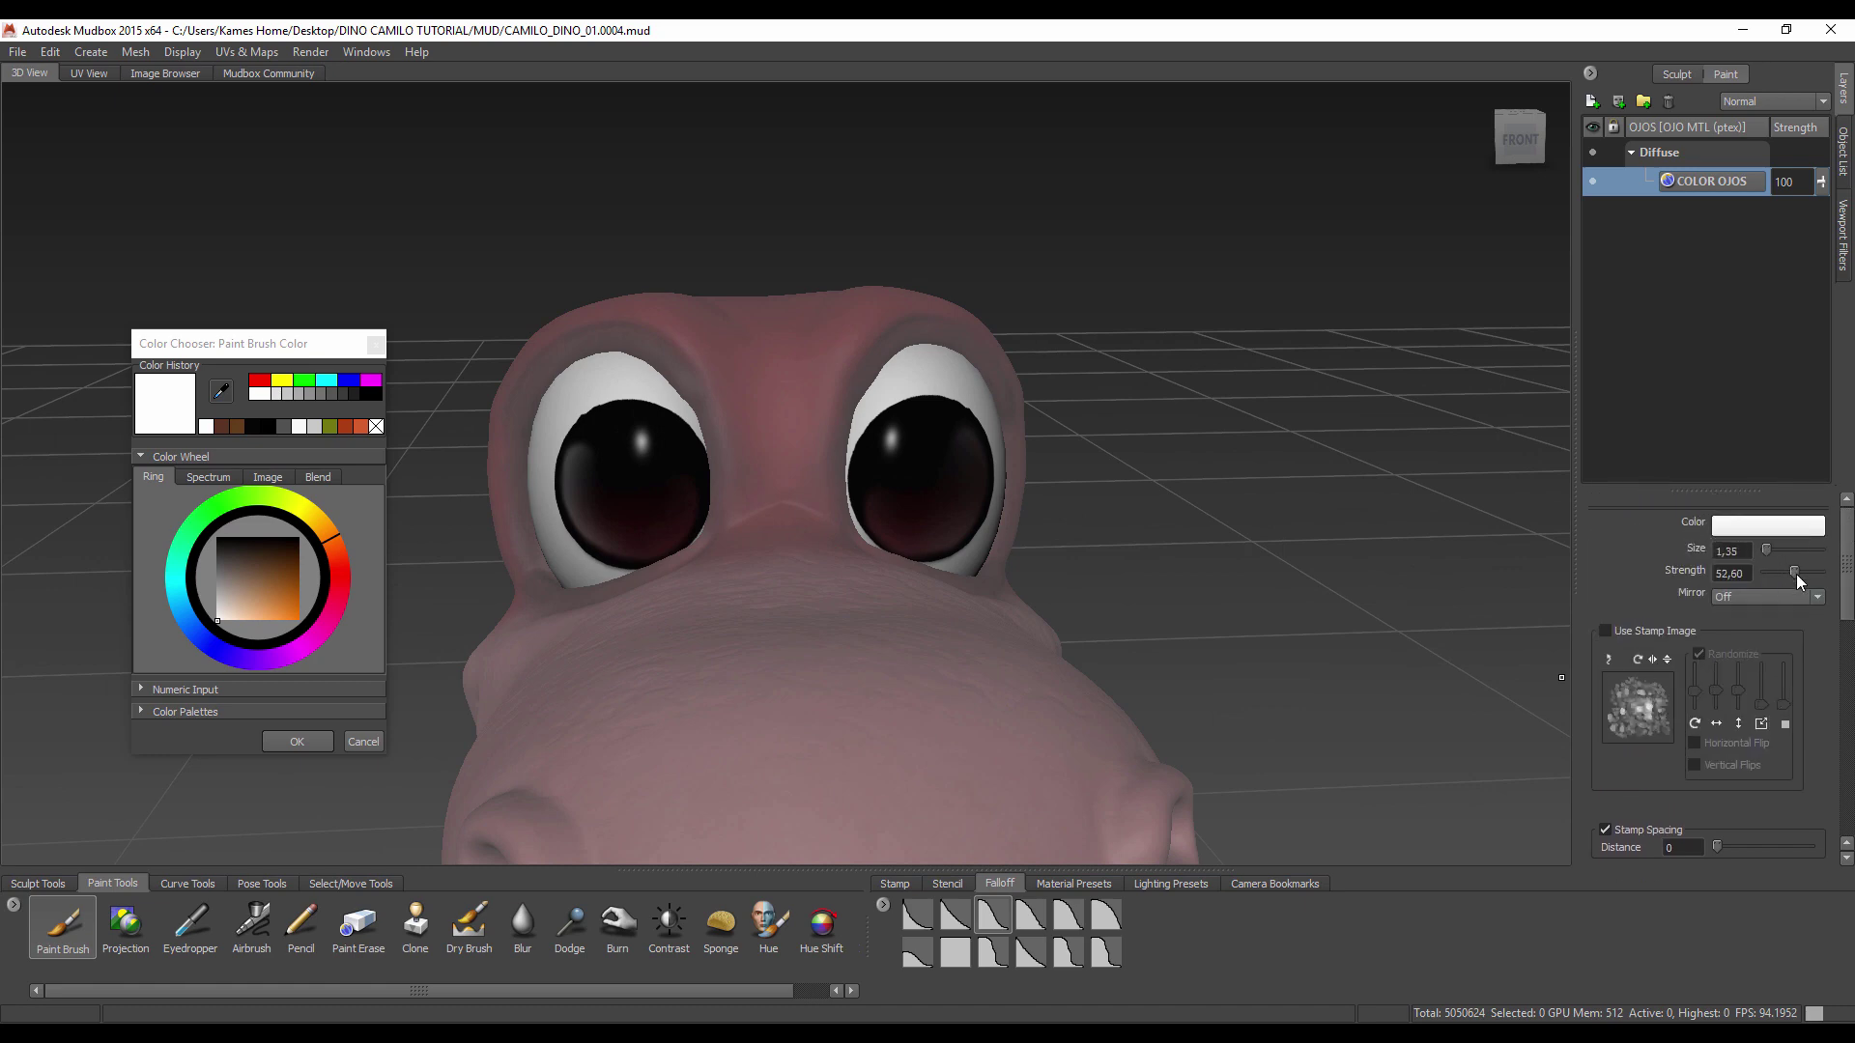
# Step: Undo a test white dot on the right eye and raise brush strength to 100
pyautogui.keyDown('alt'); pyautogui.moveTo(1149, 580); pyautogui.dragTo(838, 473); pyautogui.keyUp('alt')
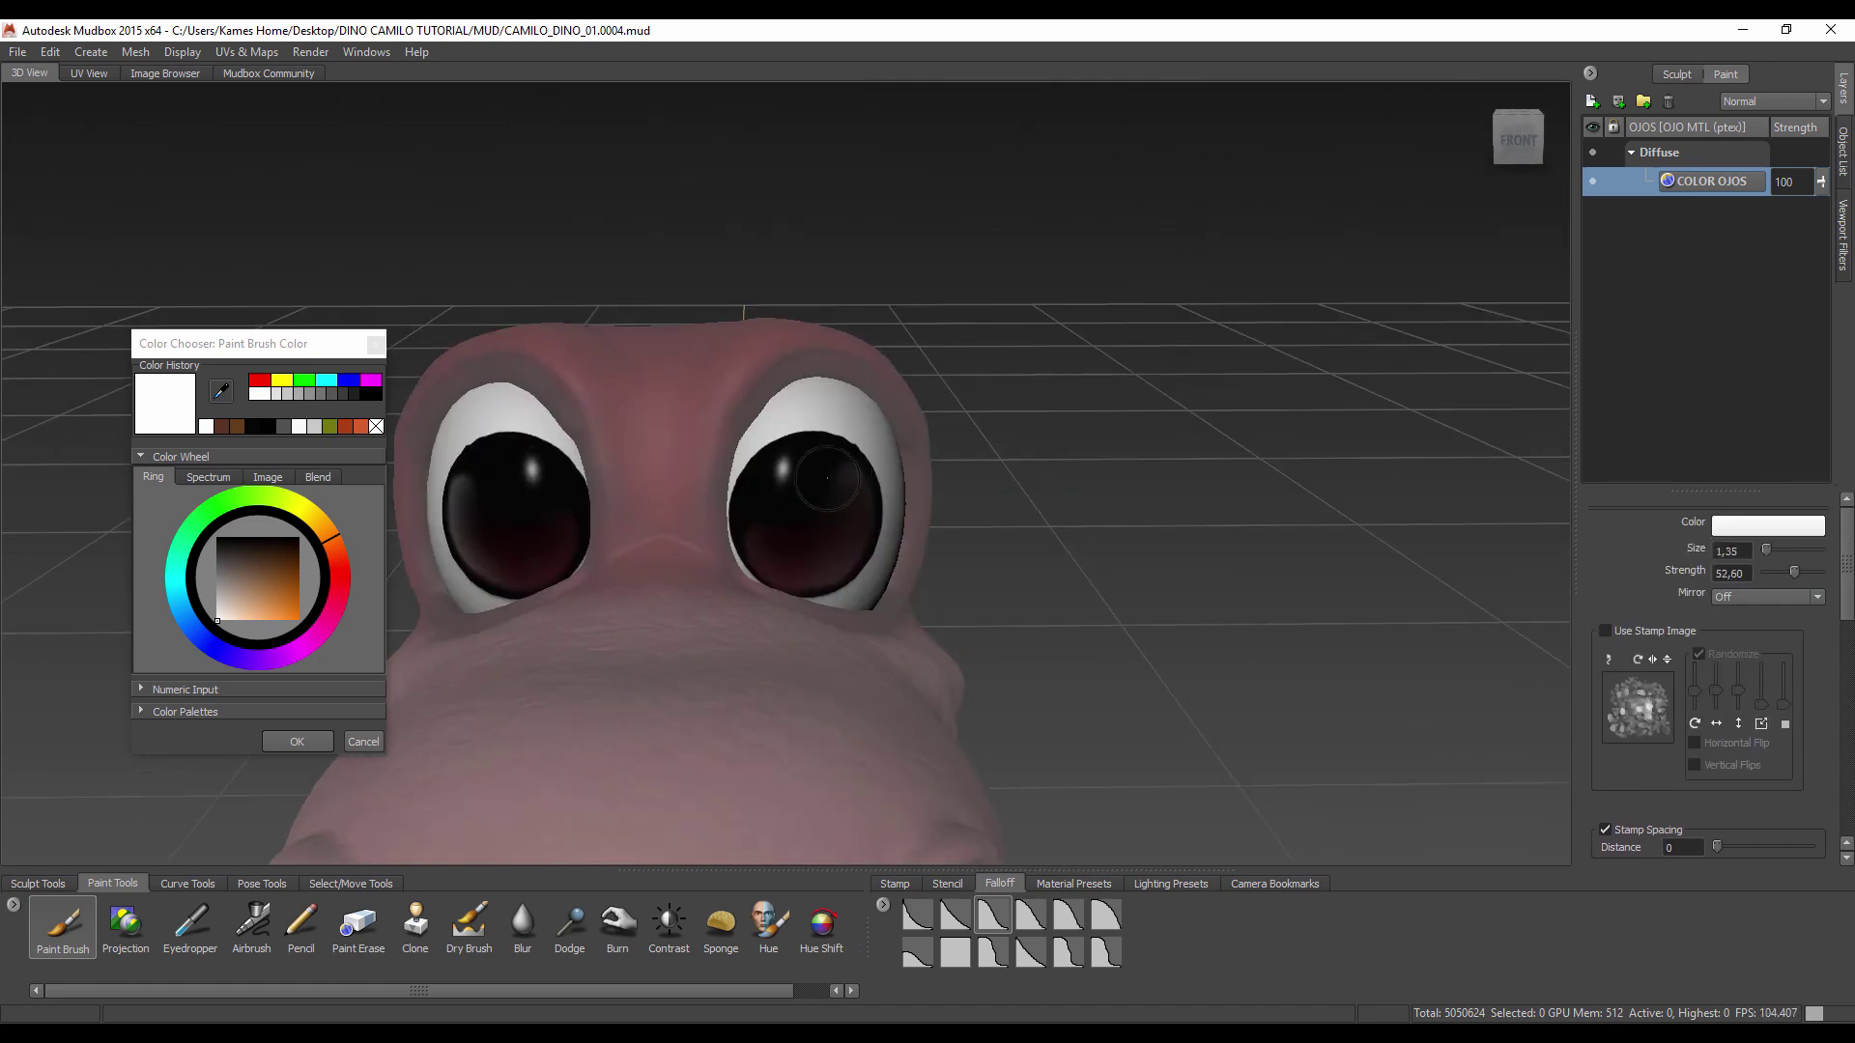
pyautogui.click(839, 473)
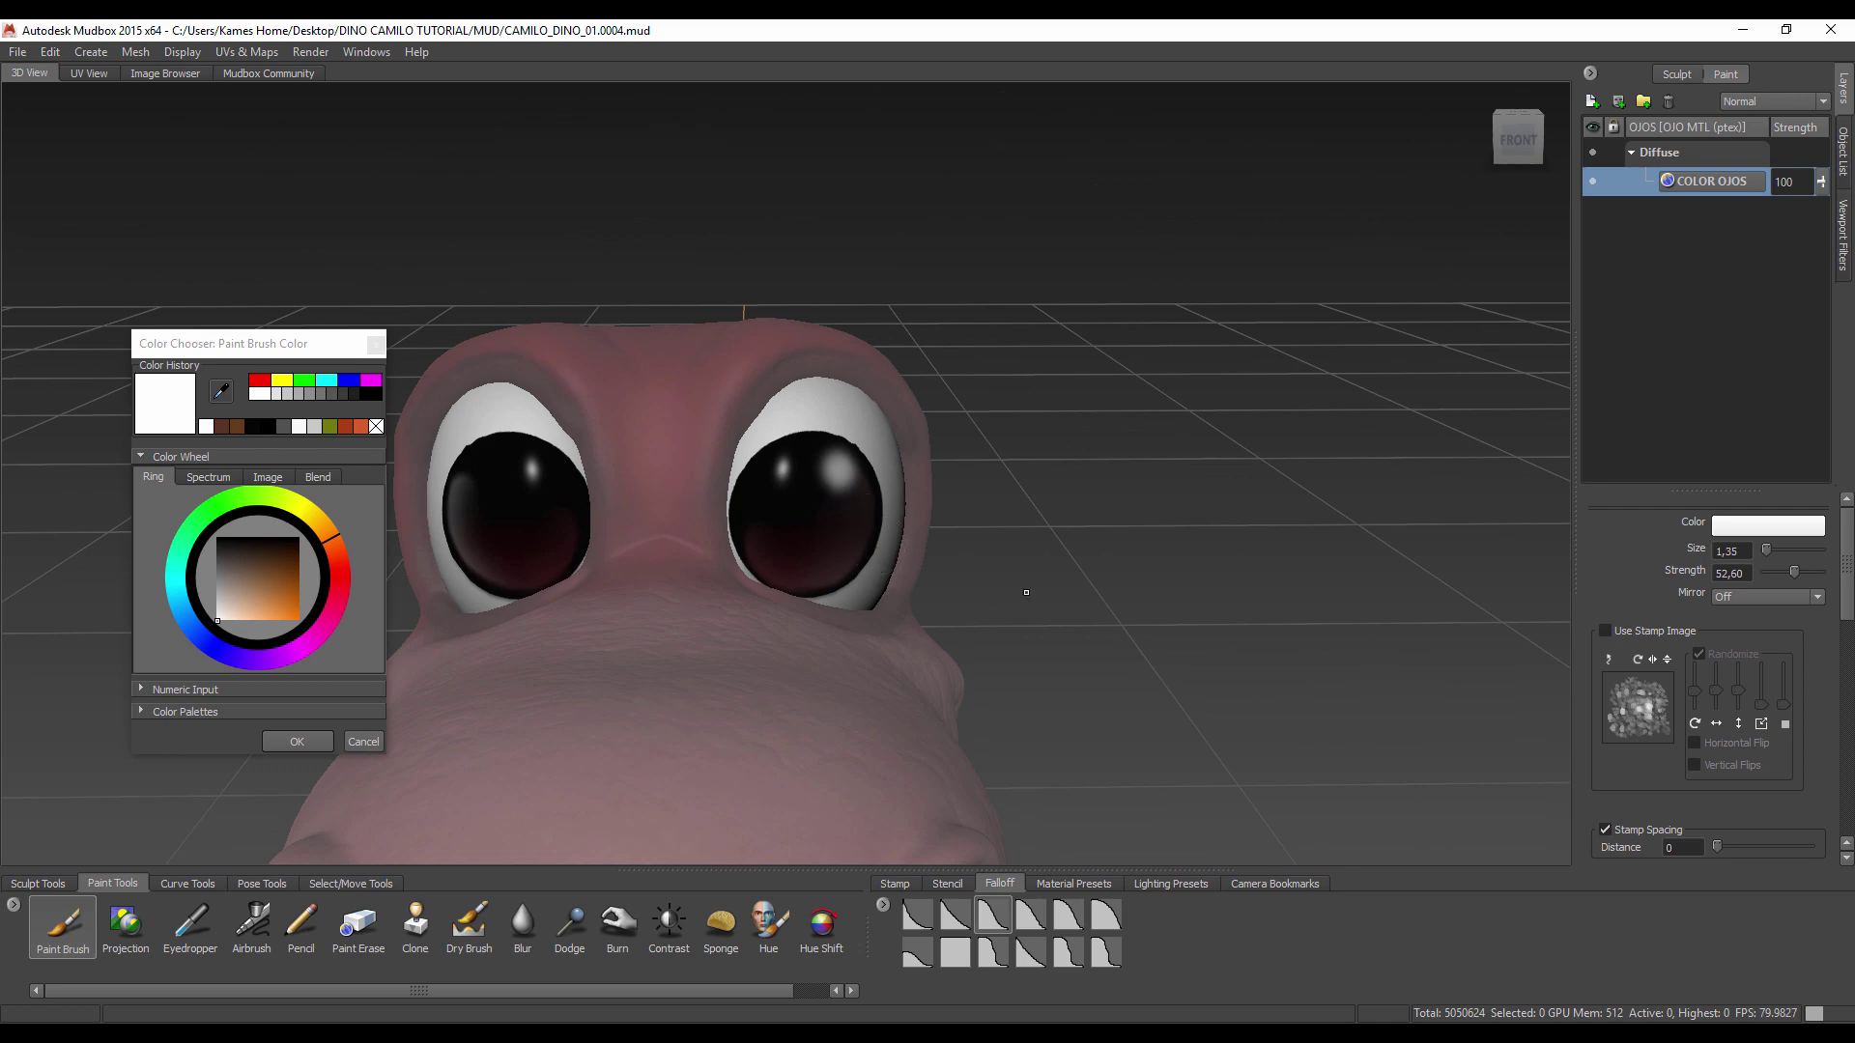
pyautogui.hotkey('ctrl', 'z')
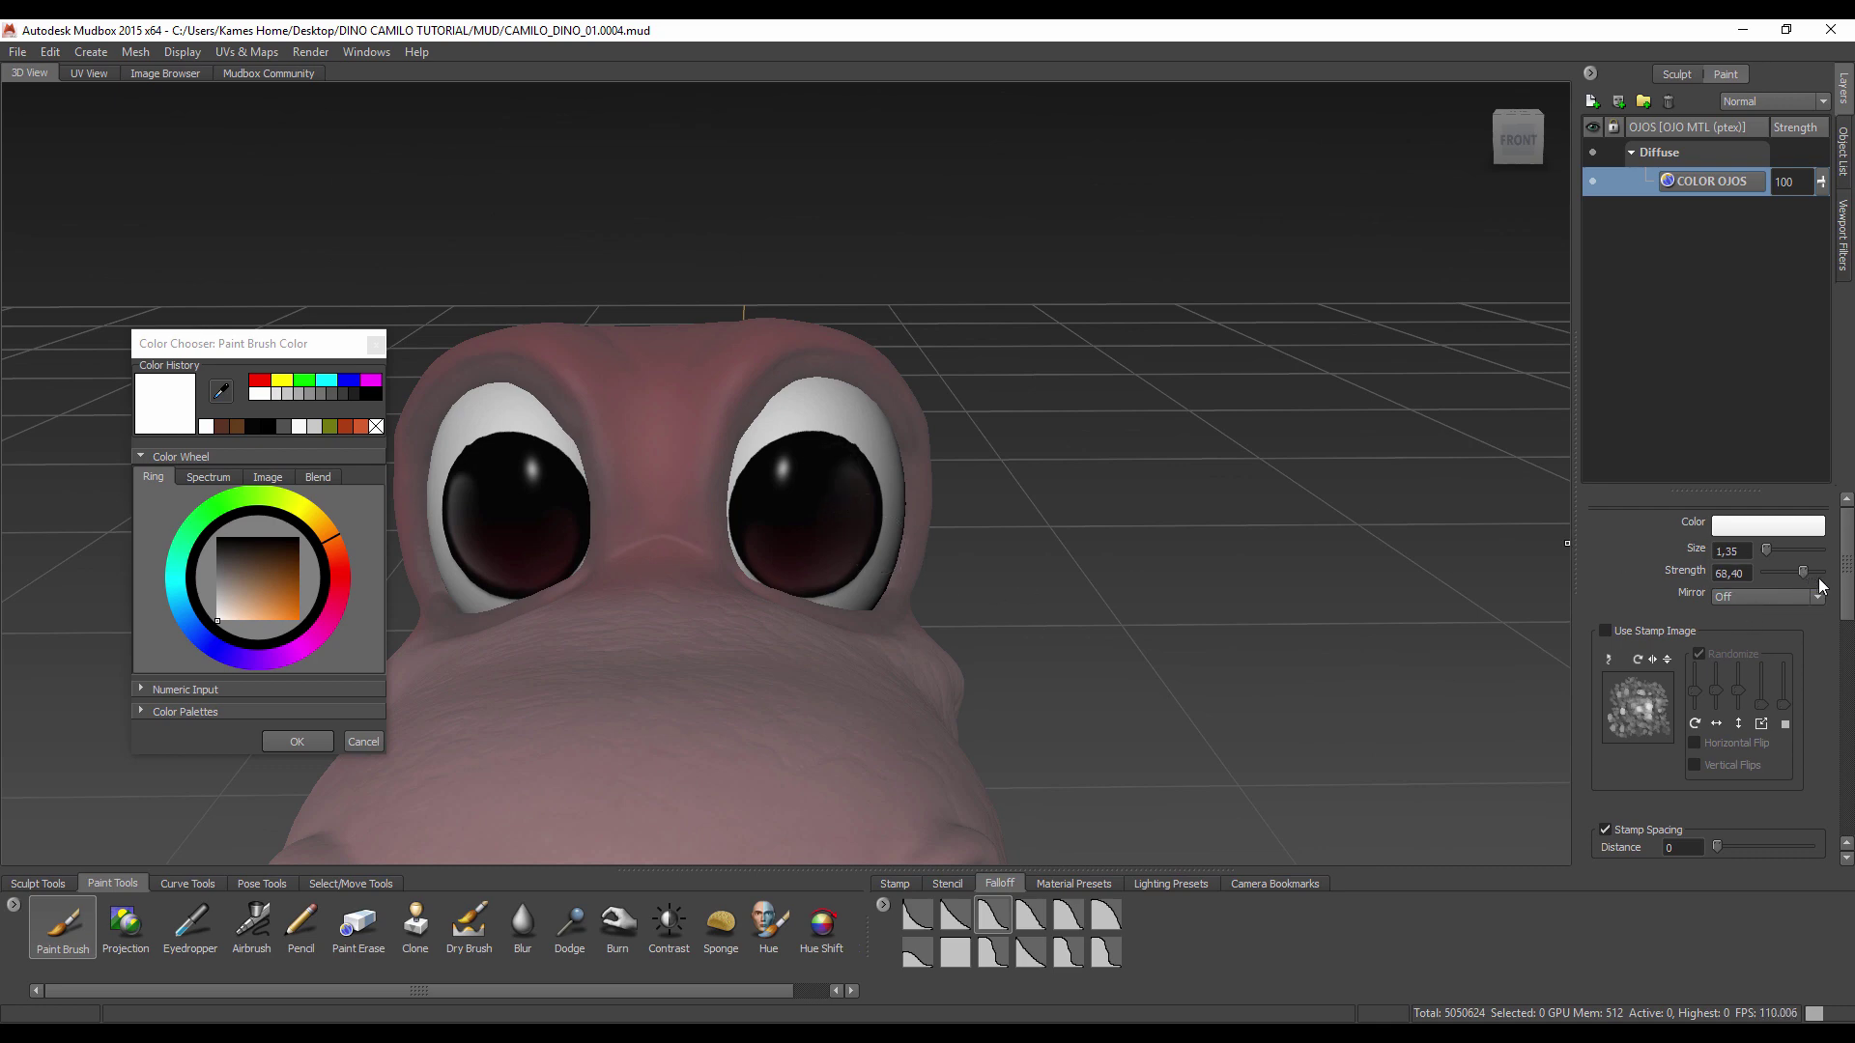
pyautogui.click(1819, 578)
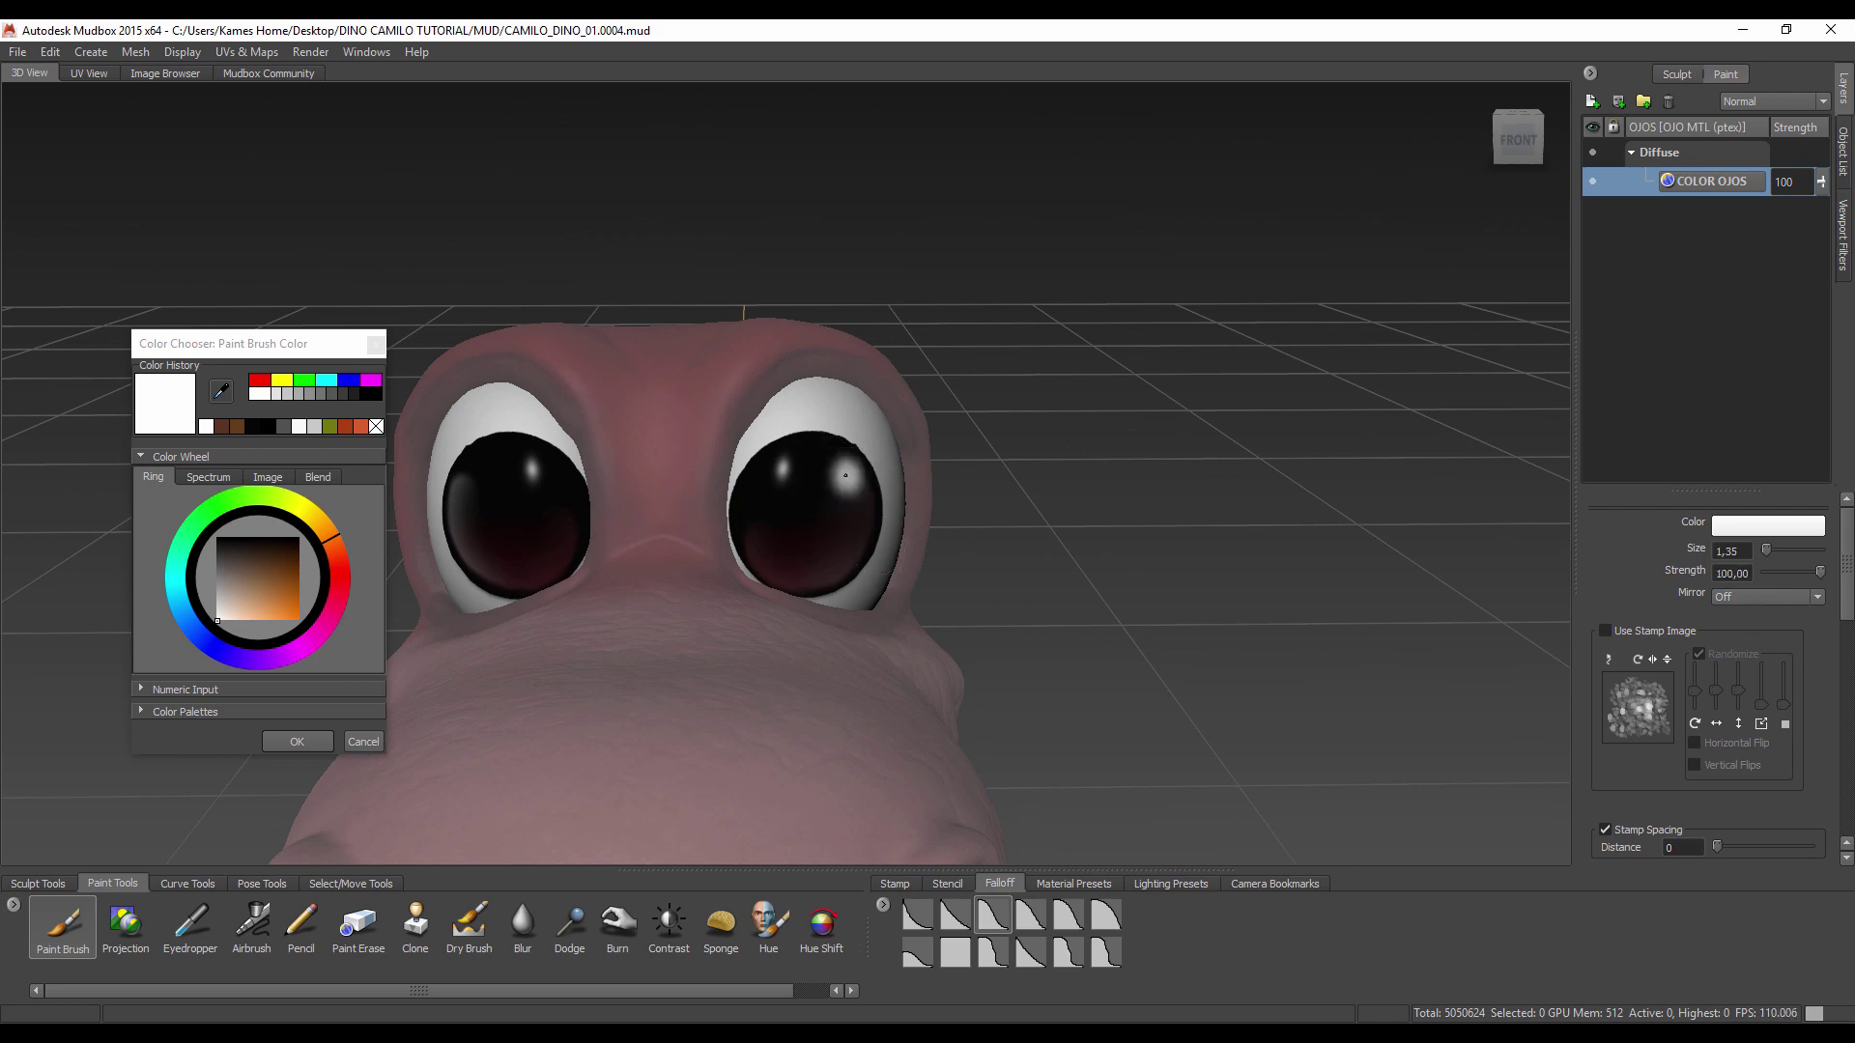
# Step: Paint a full-strength white glint on the left eye's pupil and orbit to check both eyes
pyautogui.keyDown('alt'); pyautogui.moveTo(732, 561); pyautogui.dragTo(582, 433); pyautogui.keyUp('alt')
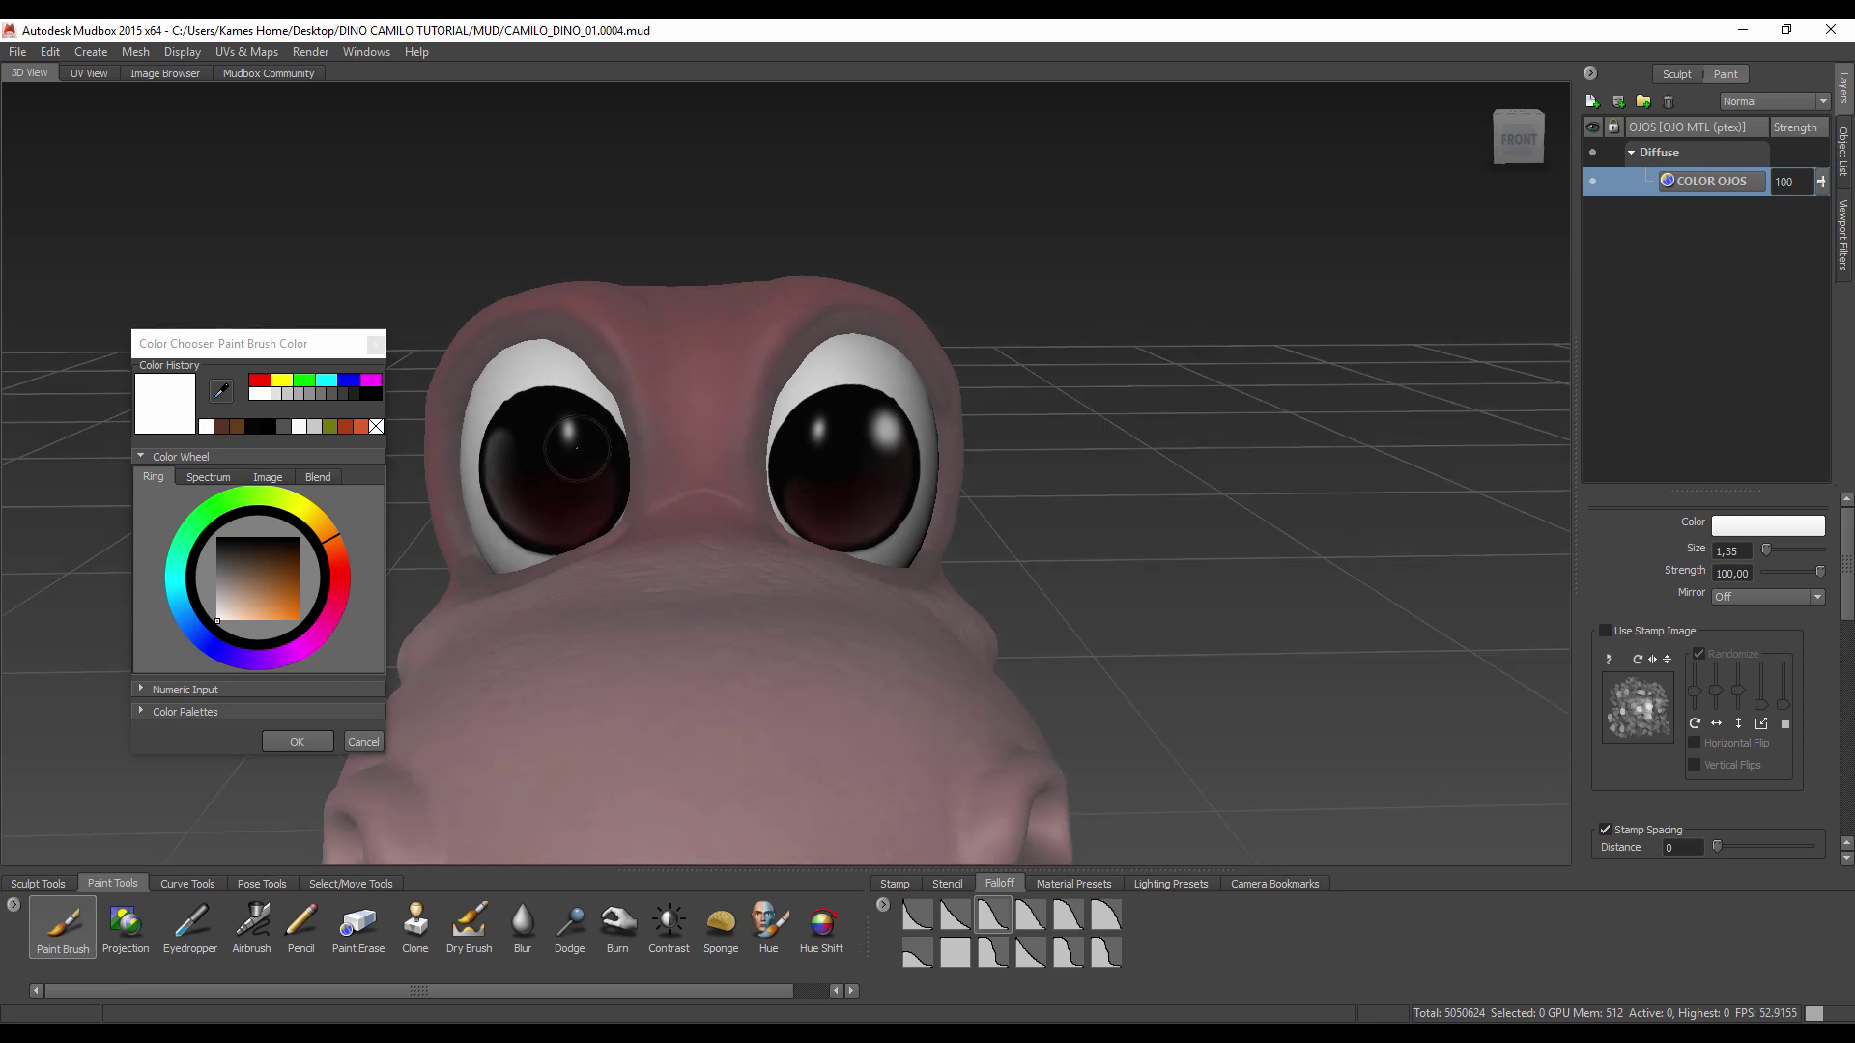
pyautogui.click(582, 433)
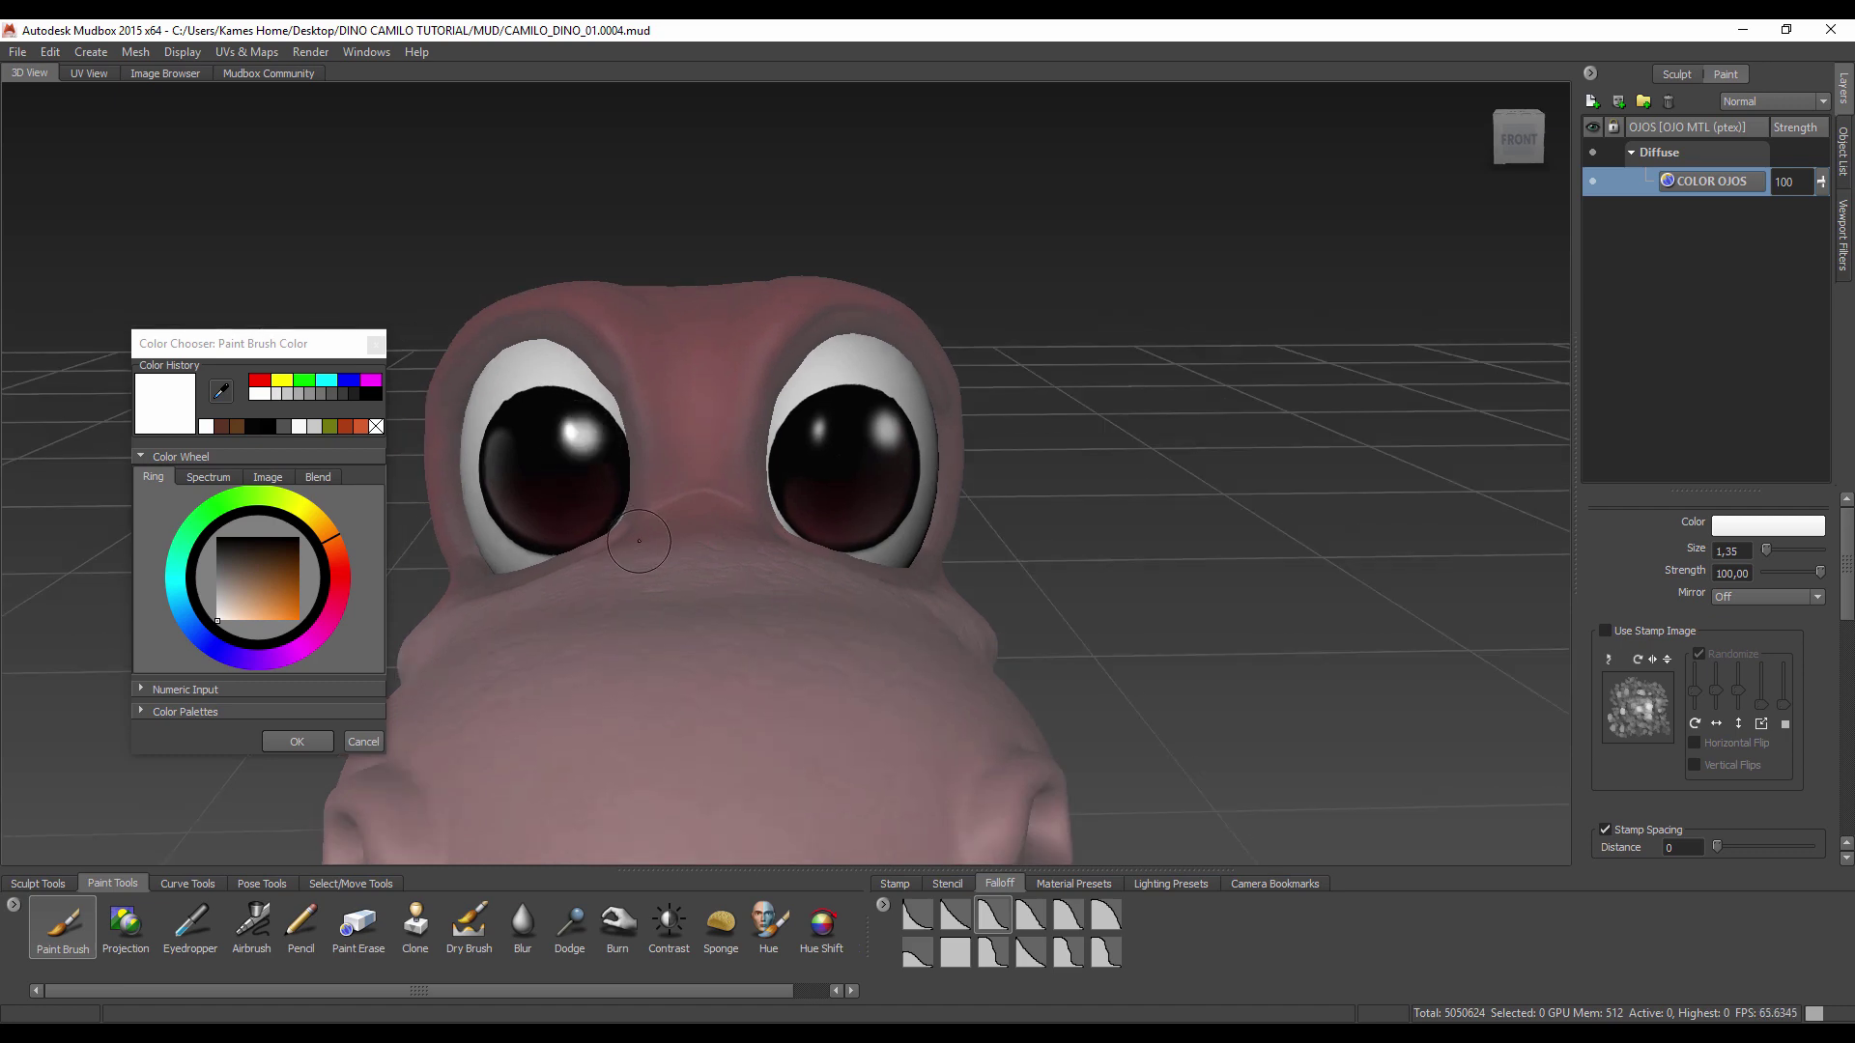
pyautogui.moveTo(639, 541)
pyautogui.keyDown('alt'); pyautogui.mouseDown()
pyautogui.moveTo(594, 531)
pyautogui.moveTo(1010, 271)
pyautogui.mouseUp(); pyautogui.keyUp('alt')
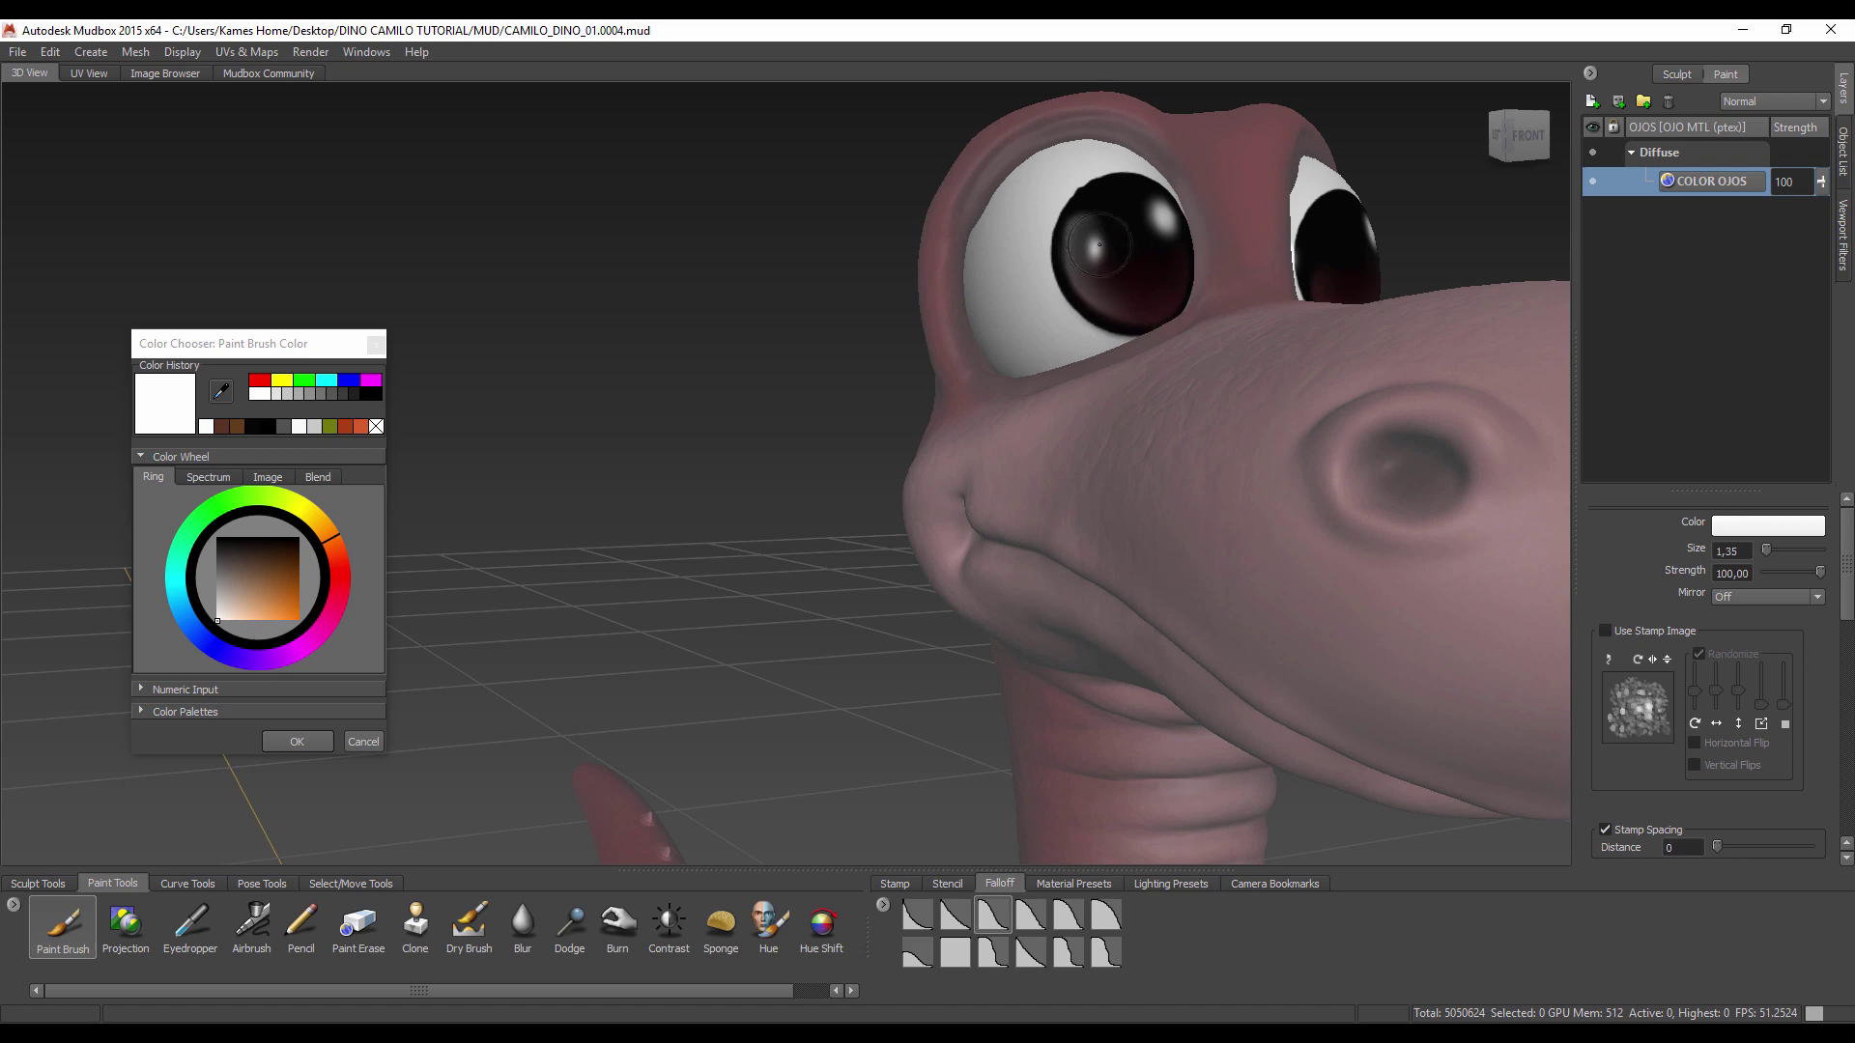
pyautogui.keyDown('alt'); pyautogui.moveTo(1100, 244); pyautogui.dragTo(1057, 452, button='right'); pyautogui.keyUp('alt')
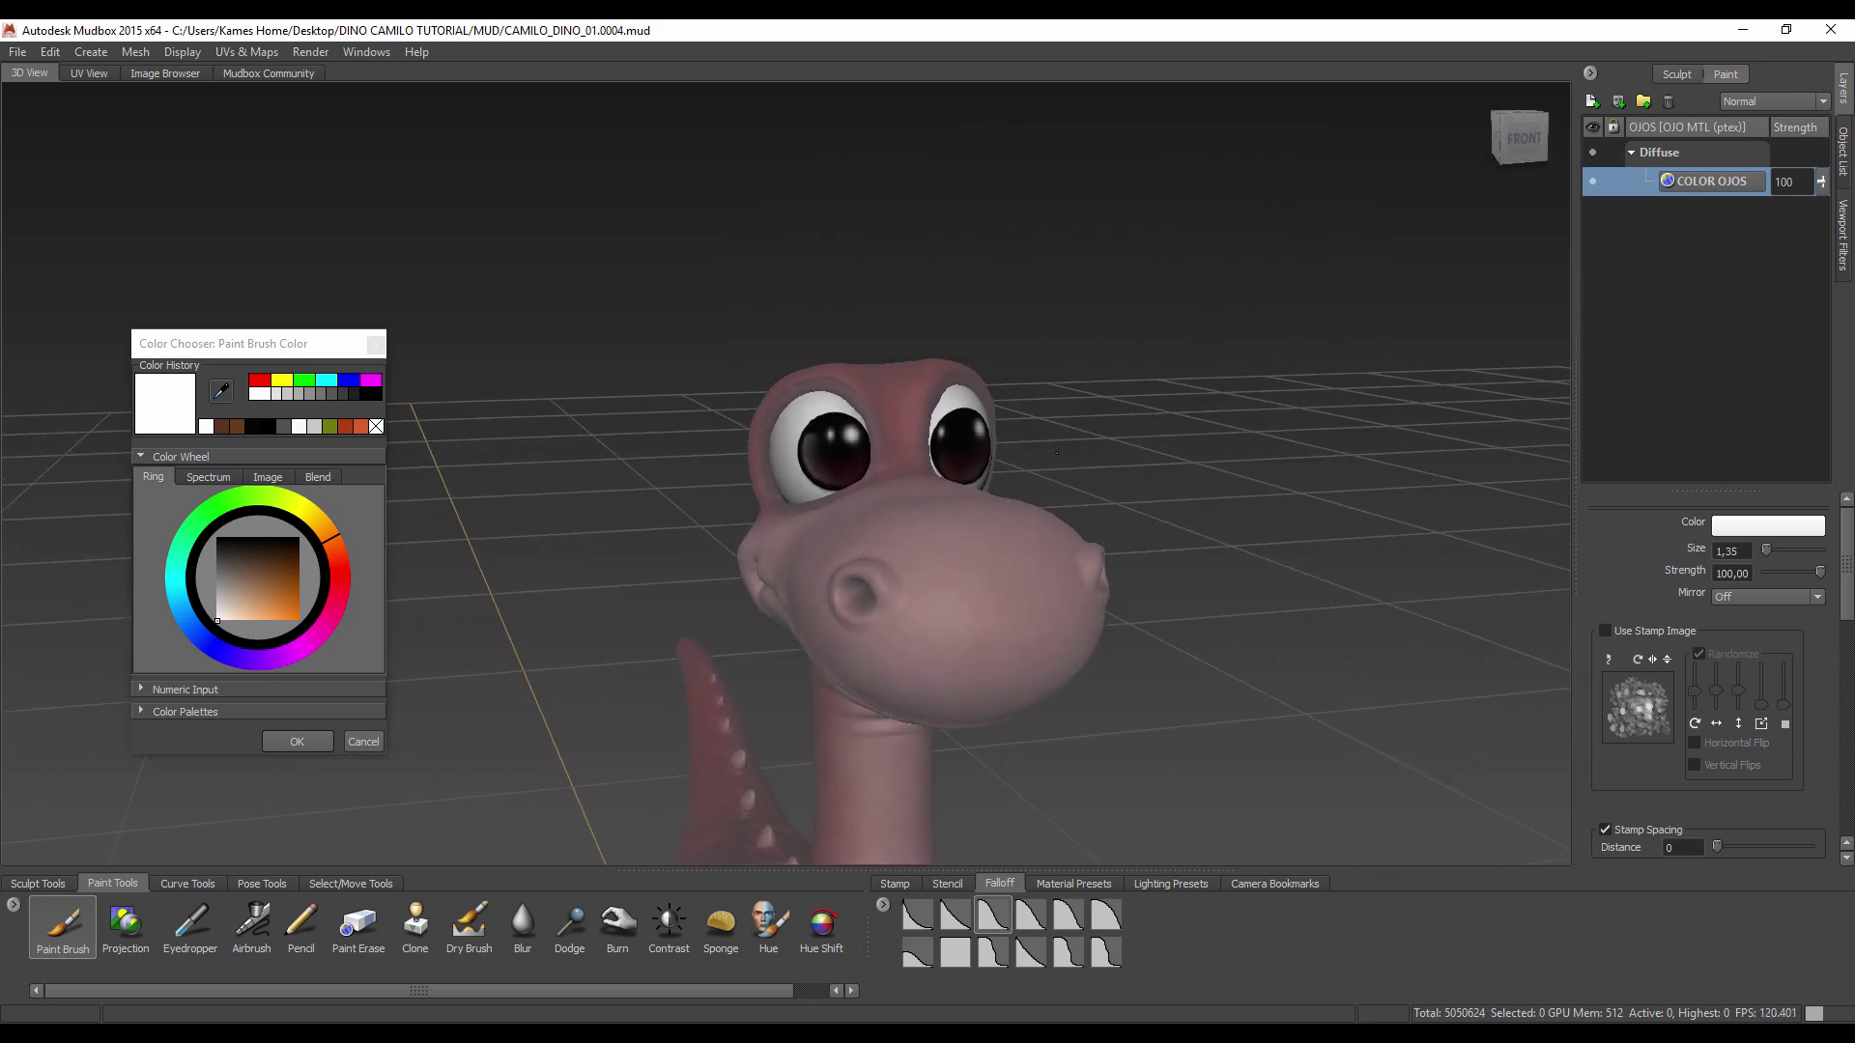
pyautogui.moveTo(1057, 452)
pyautogui.keyDown('alt'); pyautogui.mouseDown()
pyautogui.moveTo(1275, 479)
pyautogui.moveTo(934, 580)
pyautogui.moveTo(1188, 539)
pyautogui.moveTo(911, 556)
pyautogui.moveTo(1154, 541)
pyautogui.moveTo(1335, 578)
pyautogui.moveTo(959, 586)
pyautogui.moveTo(1406, 531)
pyautogui.mouseUp(); pyautogui.keyUp('alt')
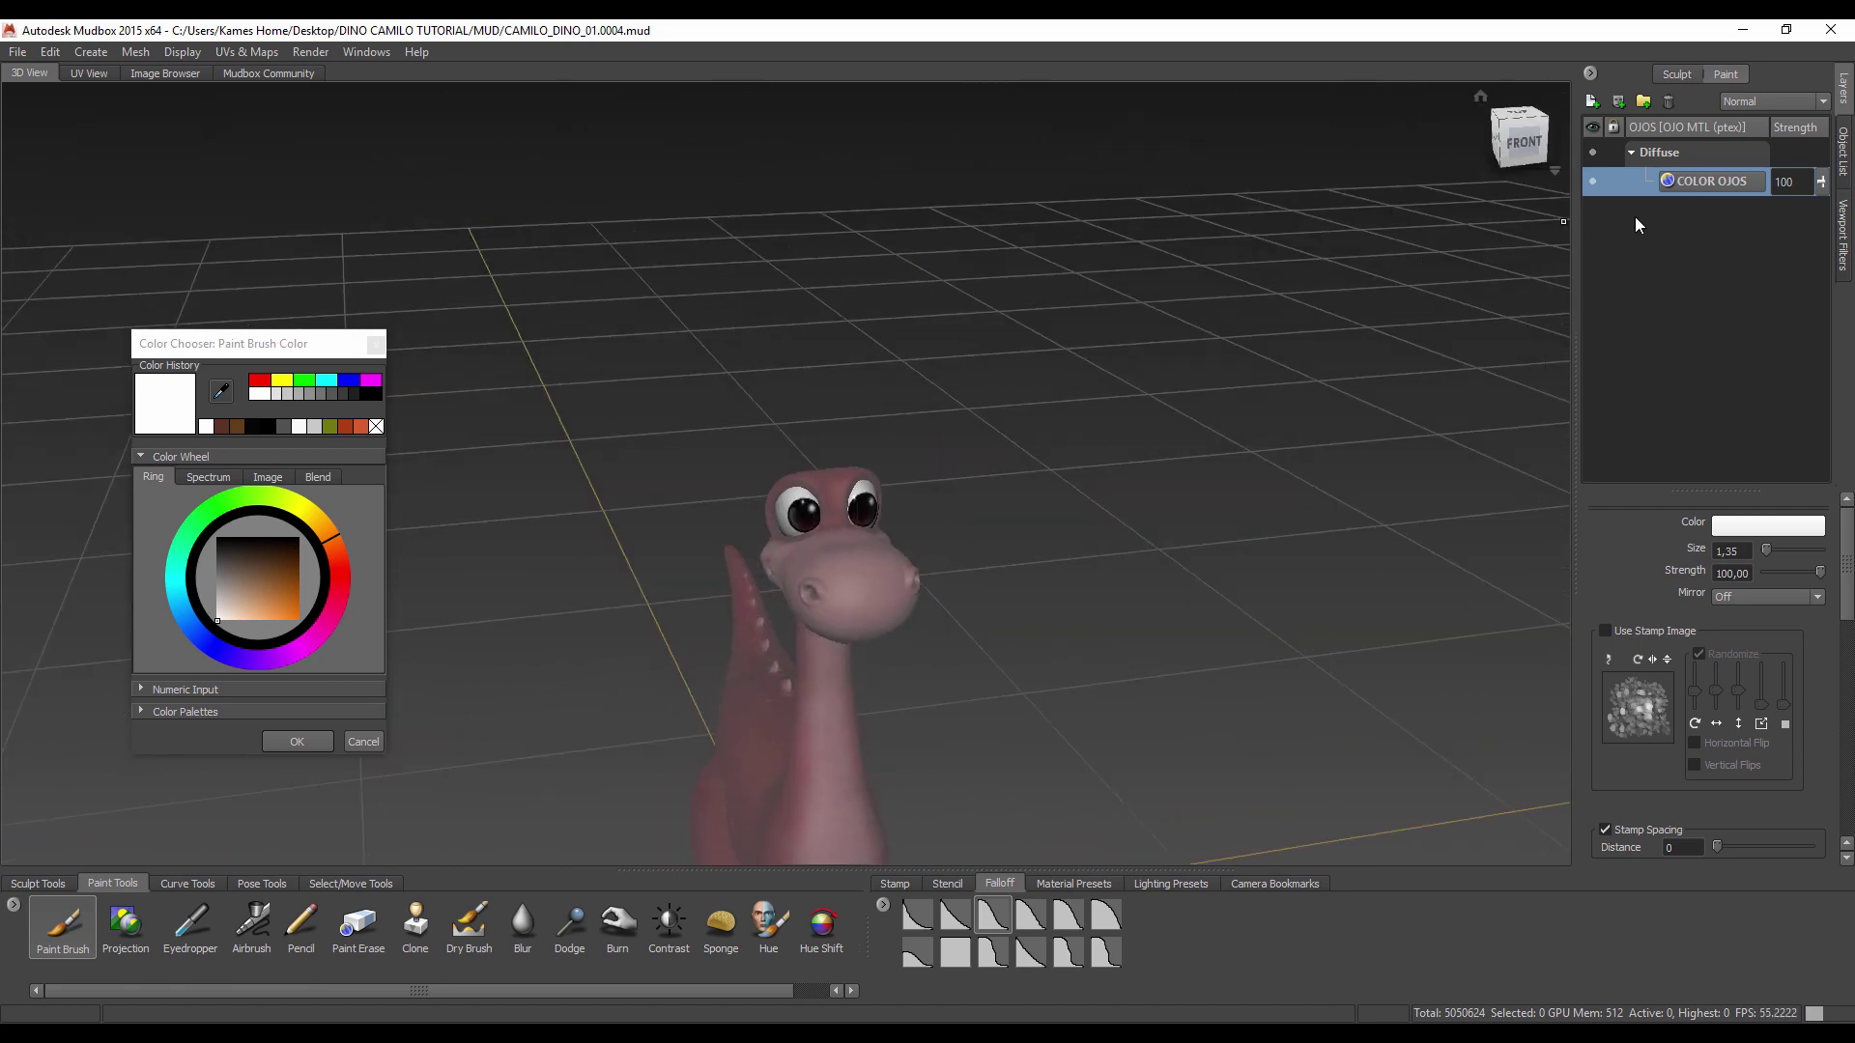
# Step: Unhide the AVISO signboard and the PALITO signpost stick from the Object List
pyautogui.click(1842, 152)
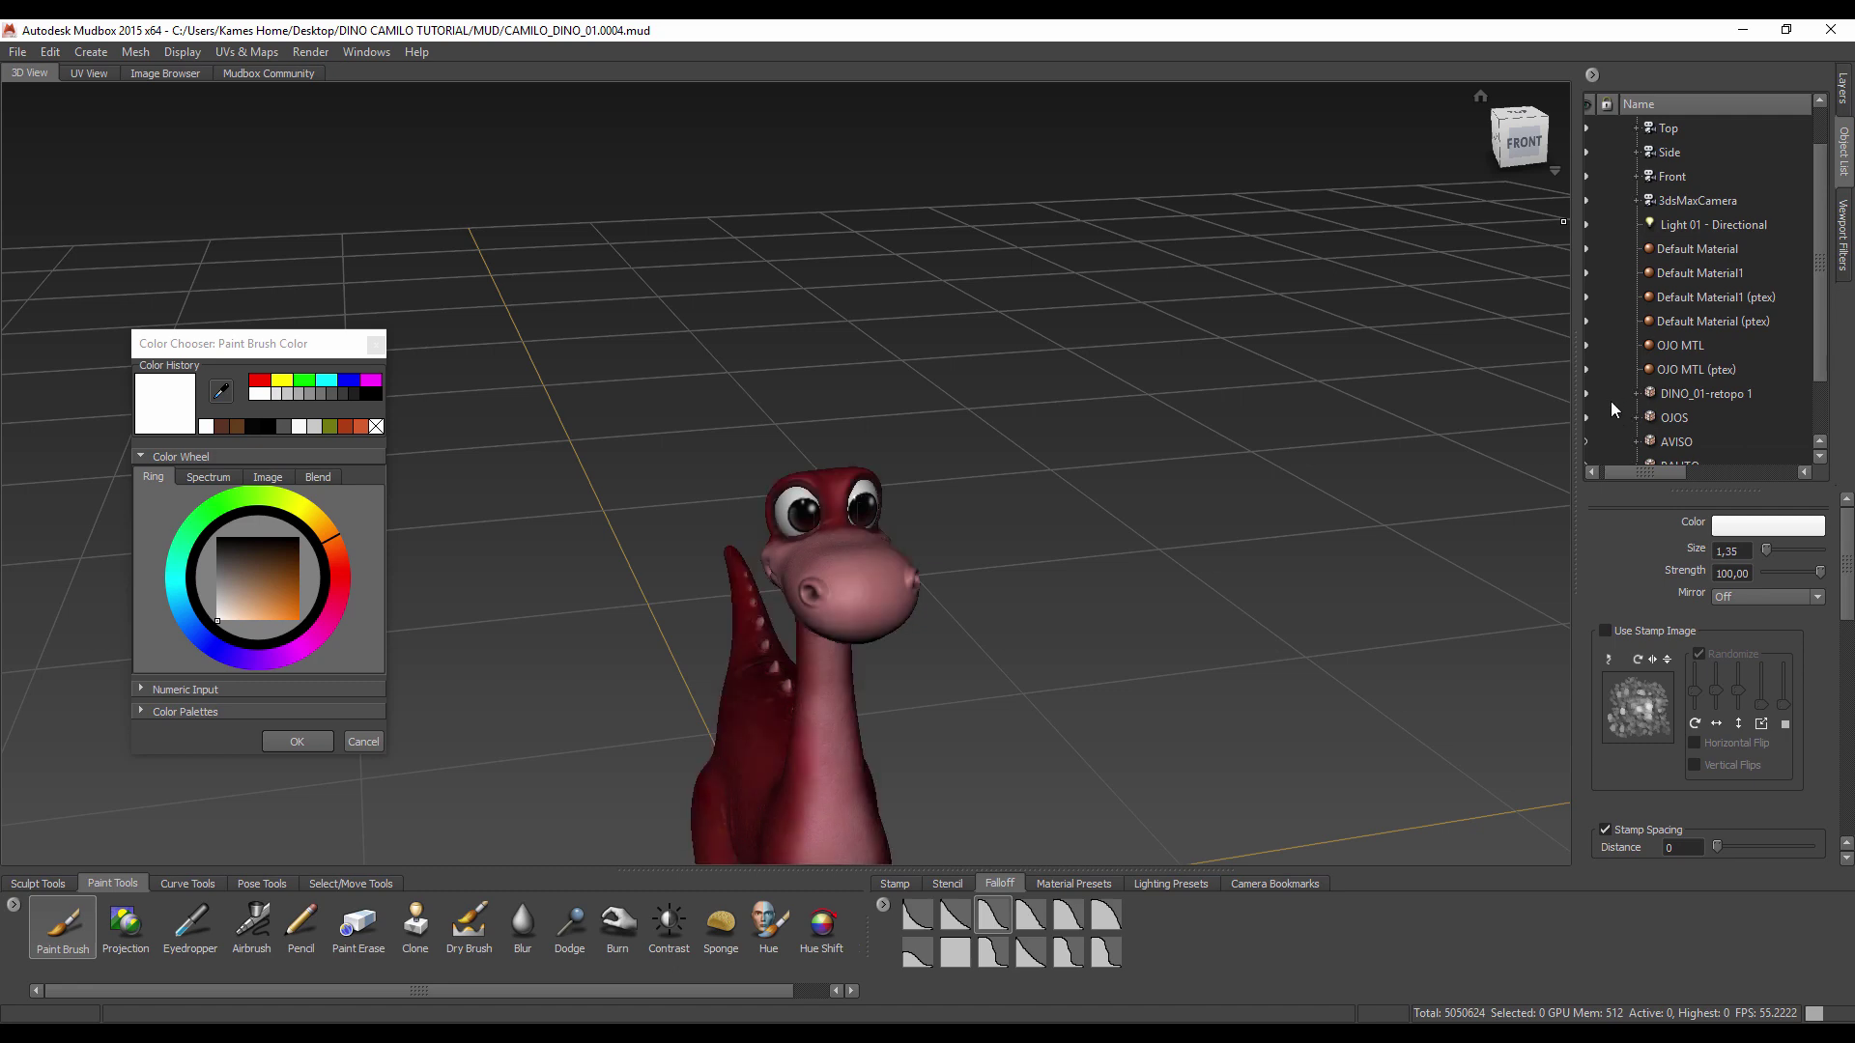
pyautogui.moveTo(870, 589)
pyautogui.keyDown('alt'); pyautogui.mouseDown()
pyautogui.moveTo(1274, 602)
pyautogui.moveTo(639, 615)
pyautogui.moveTo(1043, 558)
pyautogui.mouseUp(); pyautogui.keyUp('alt')
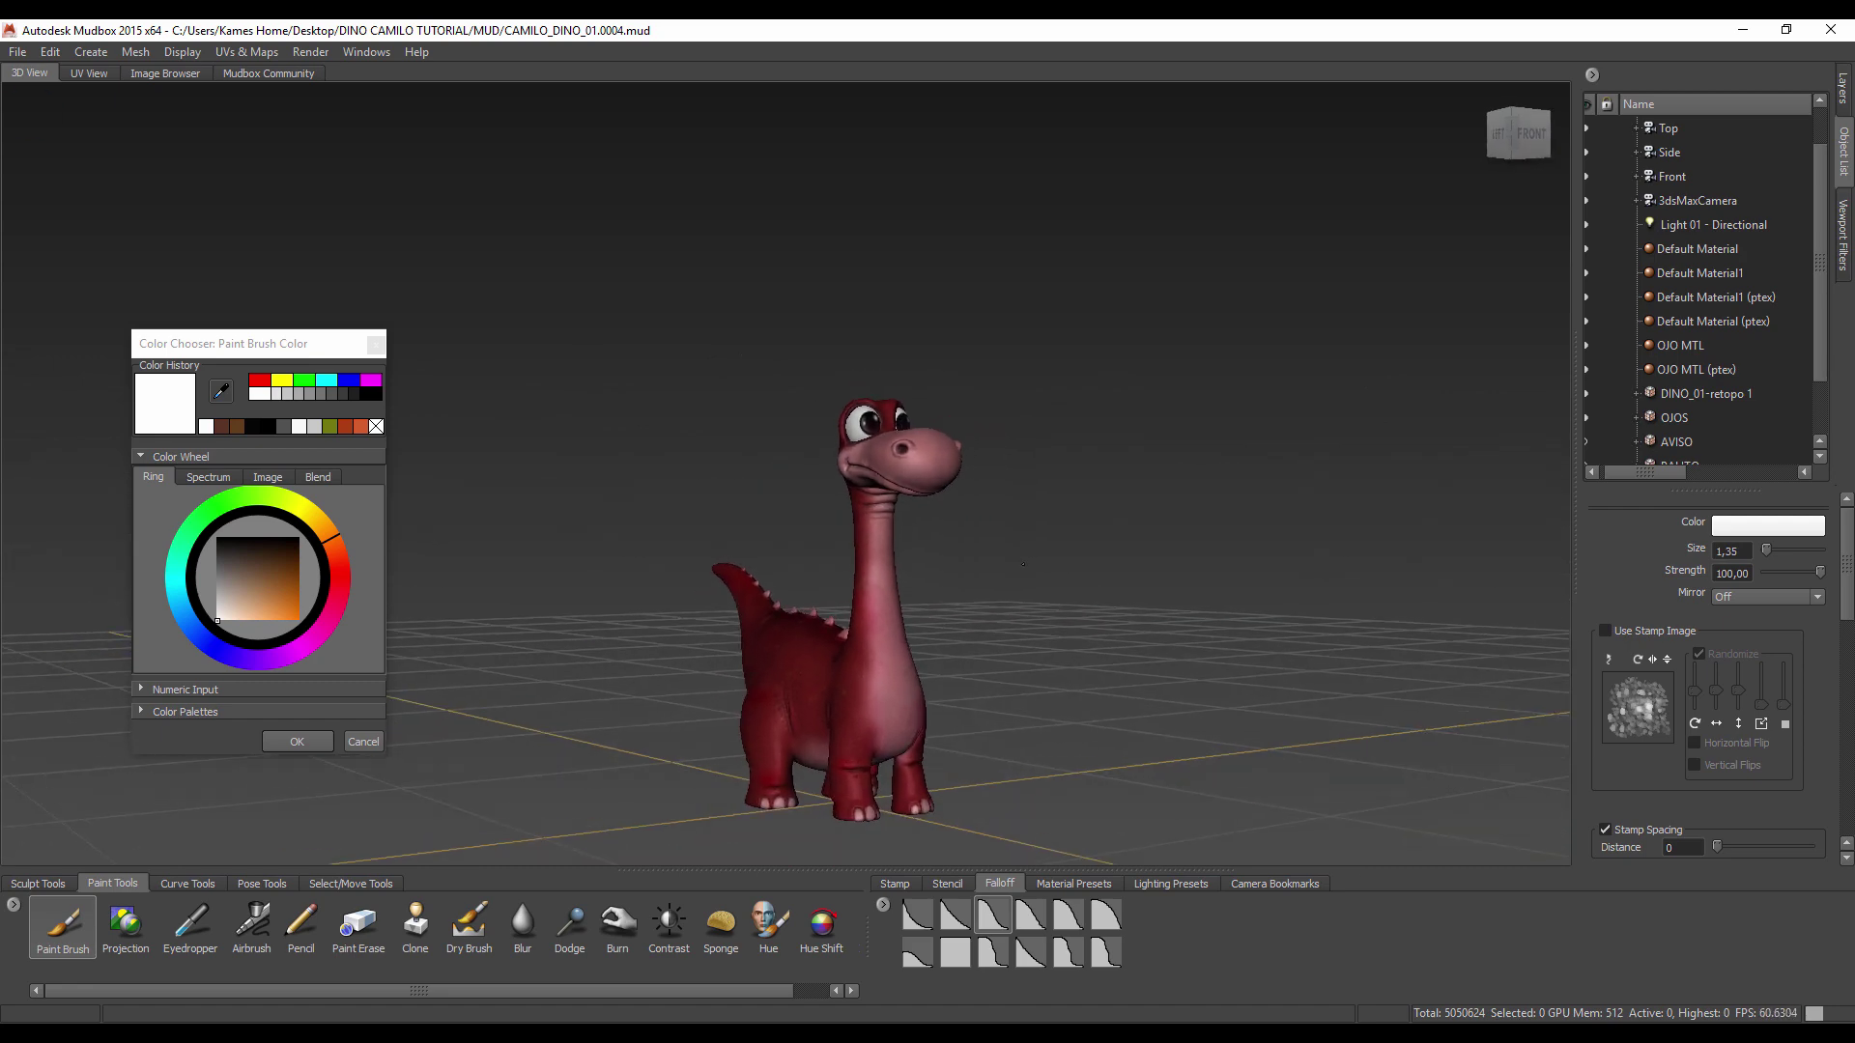
pyautogui.scroll(10, 1043, 559)
pyautogui.keyDown('alt'); pyautogui.moveTo(1076, 538); pyautogui.dragTo(928, 405); pyautogui.keyUp('alt')
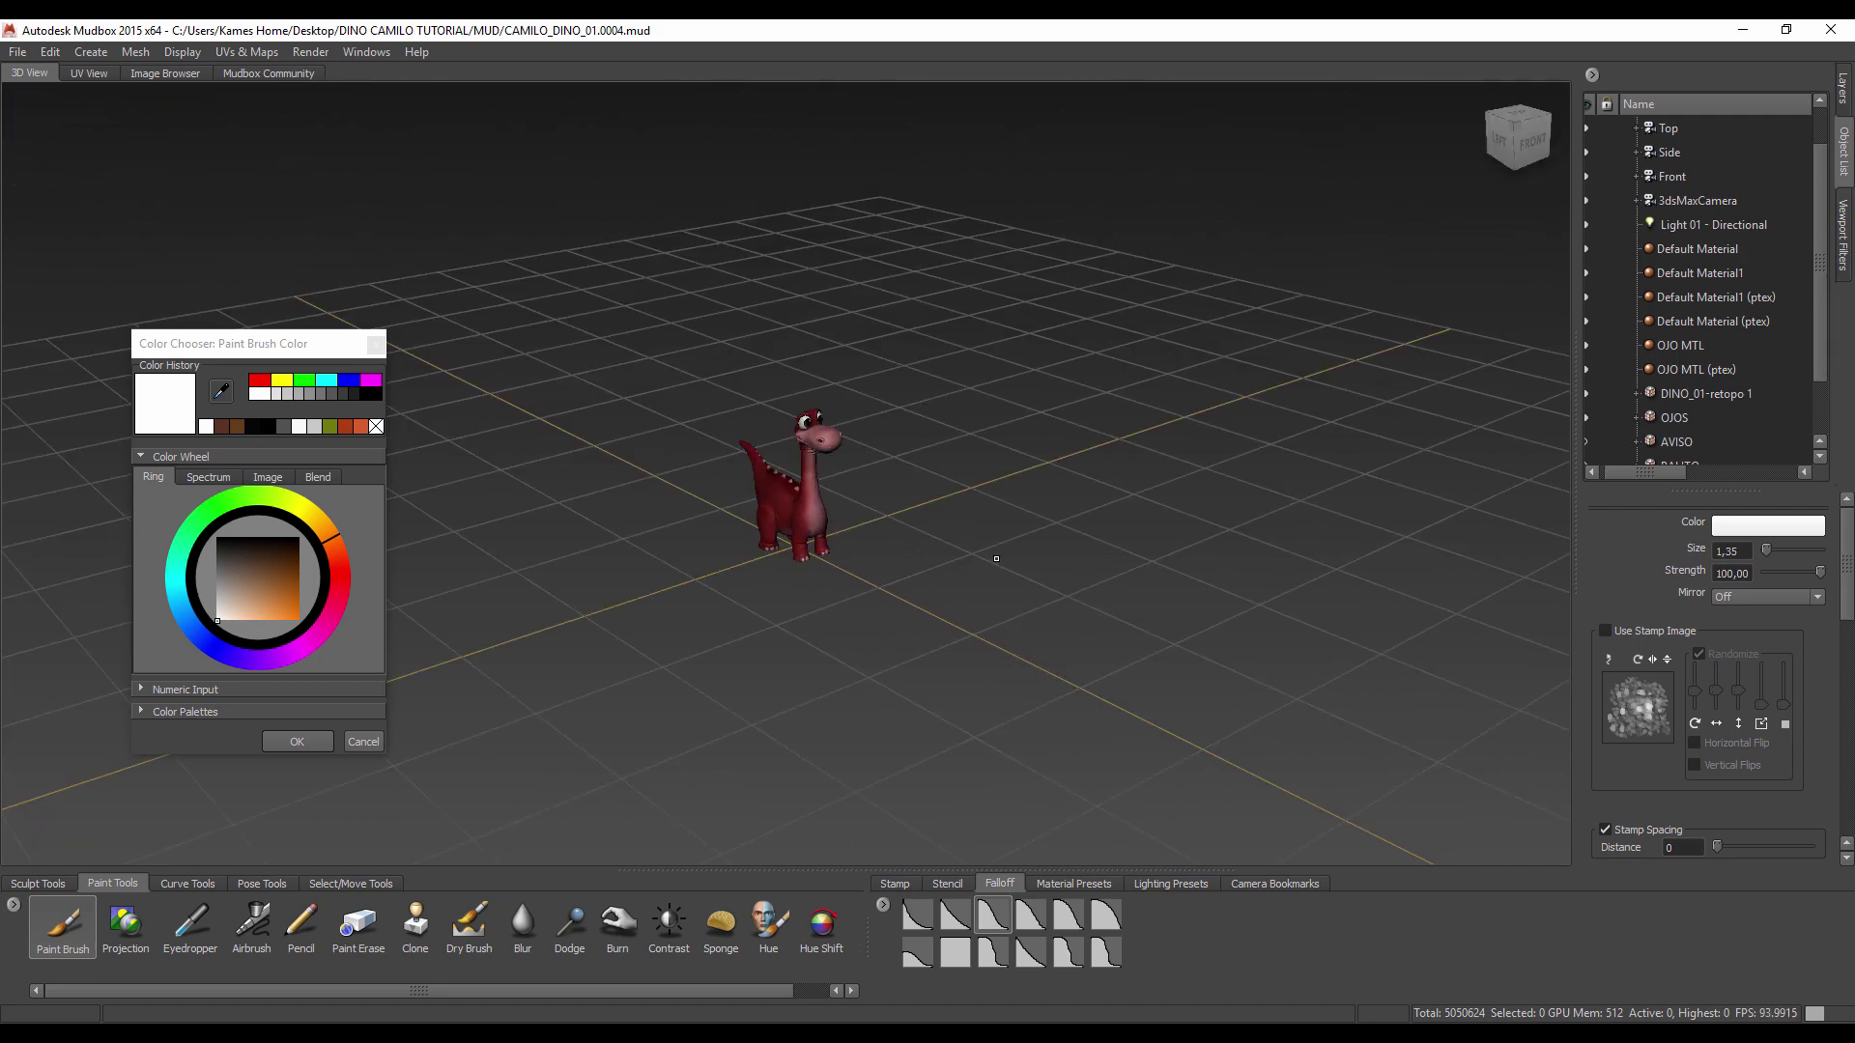
pyautogui.moveTo(1807, 357); pyautogui.dragTo(1827, 388)
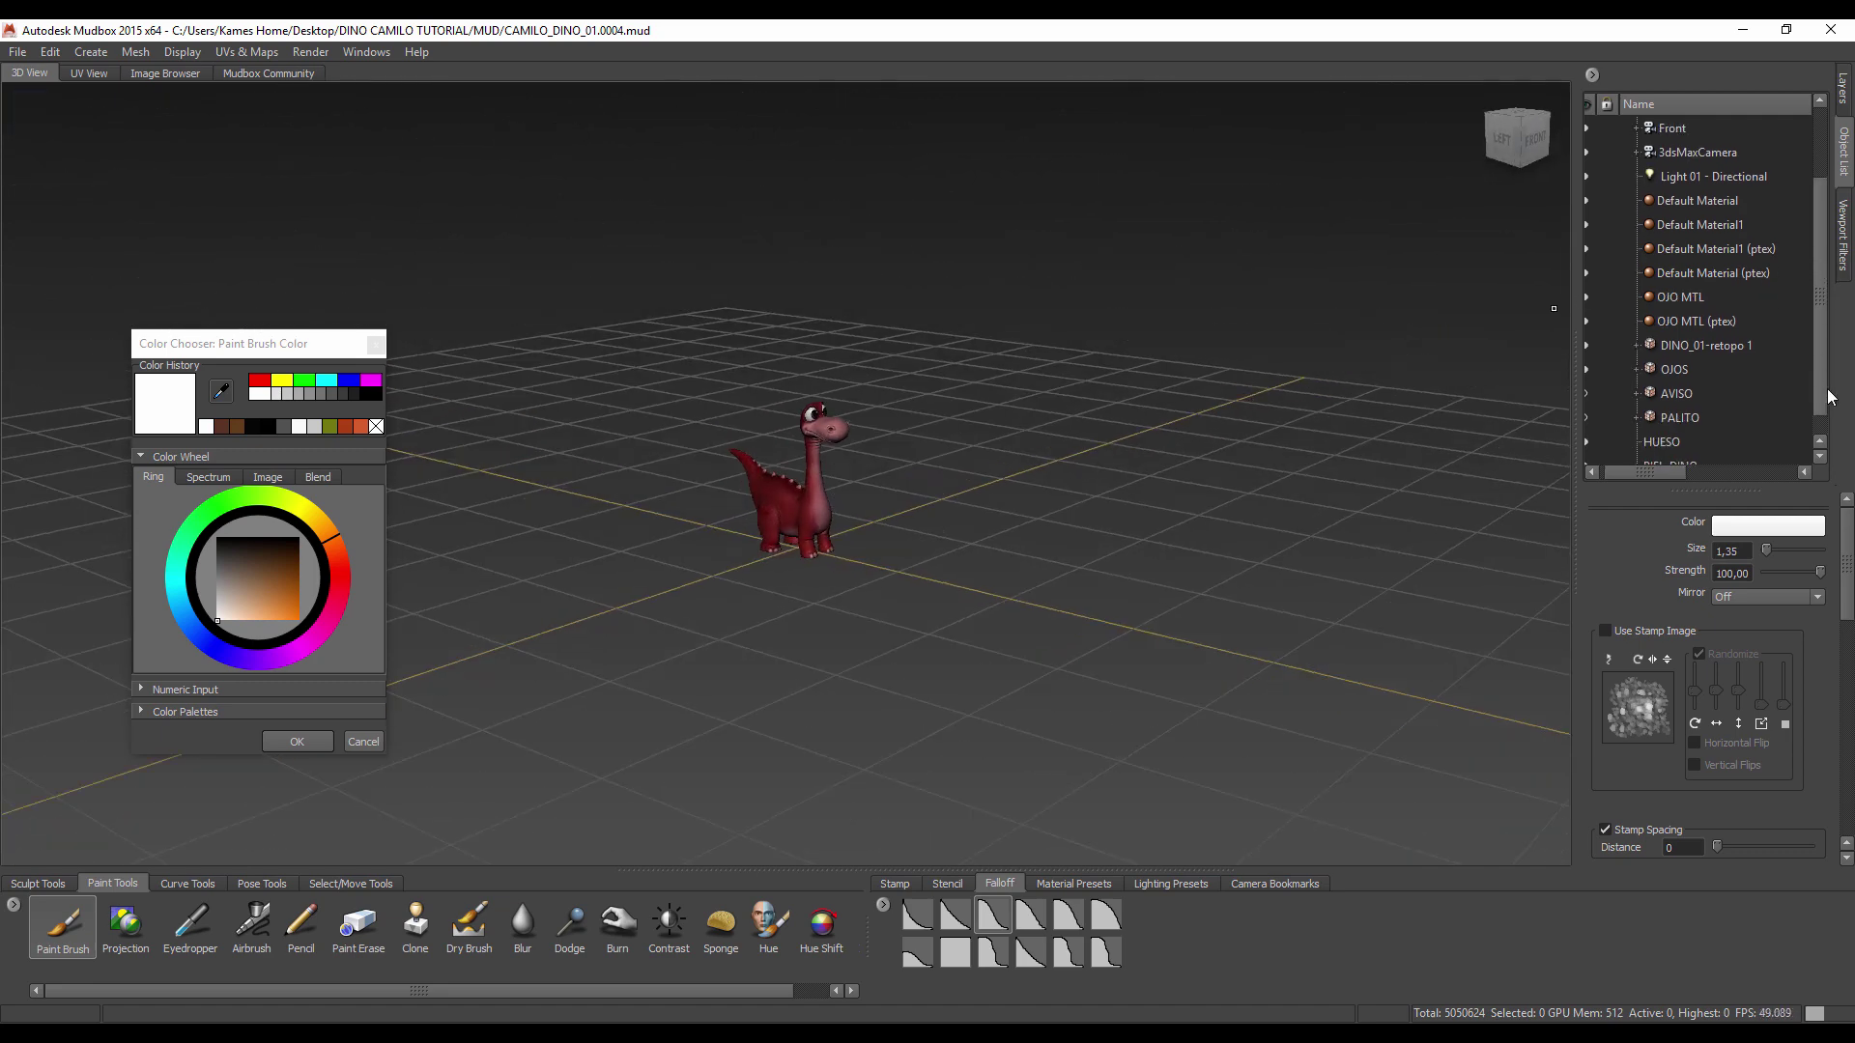
pyautogui.click(1587, 393)
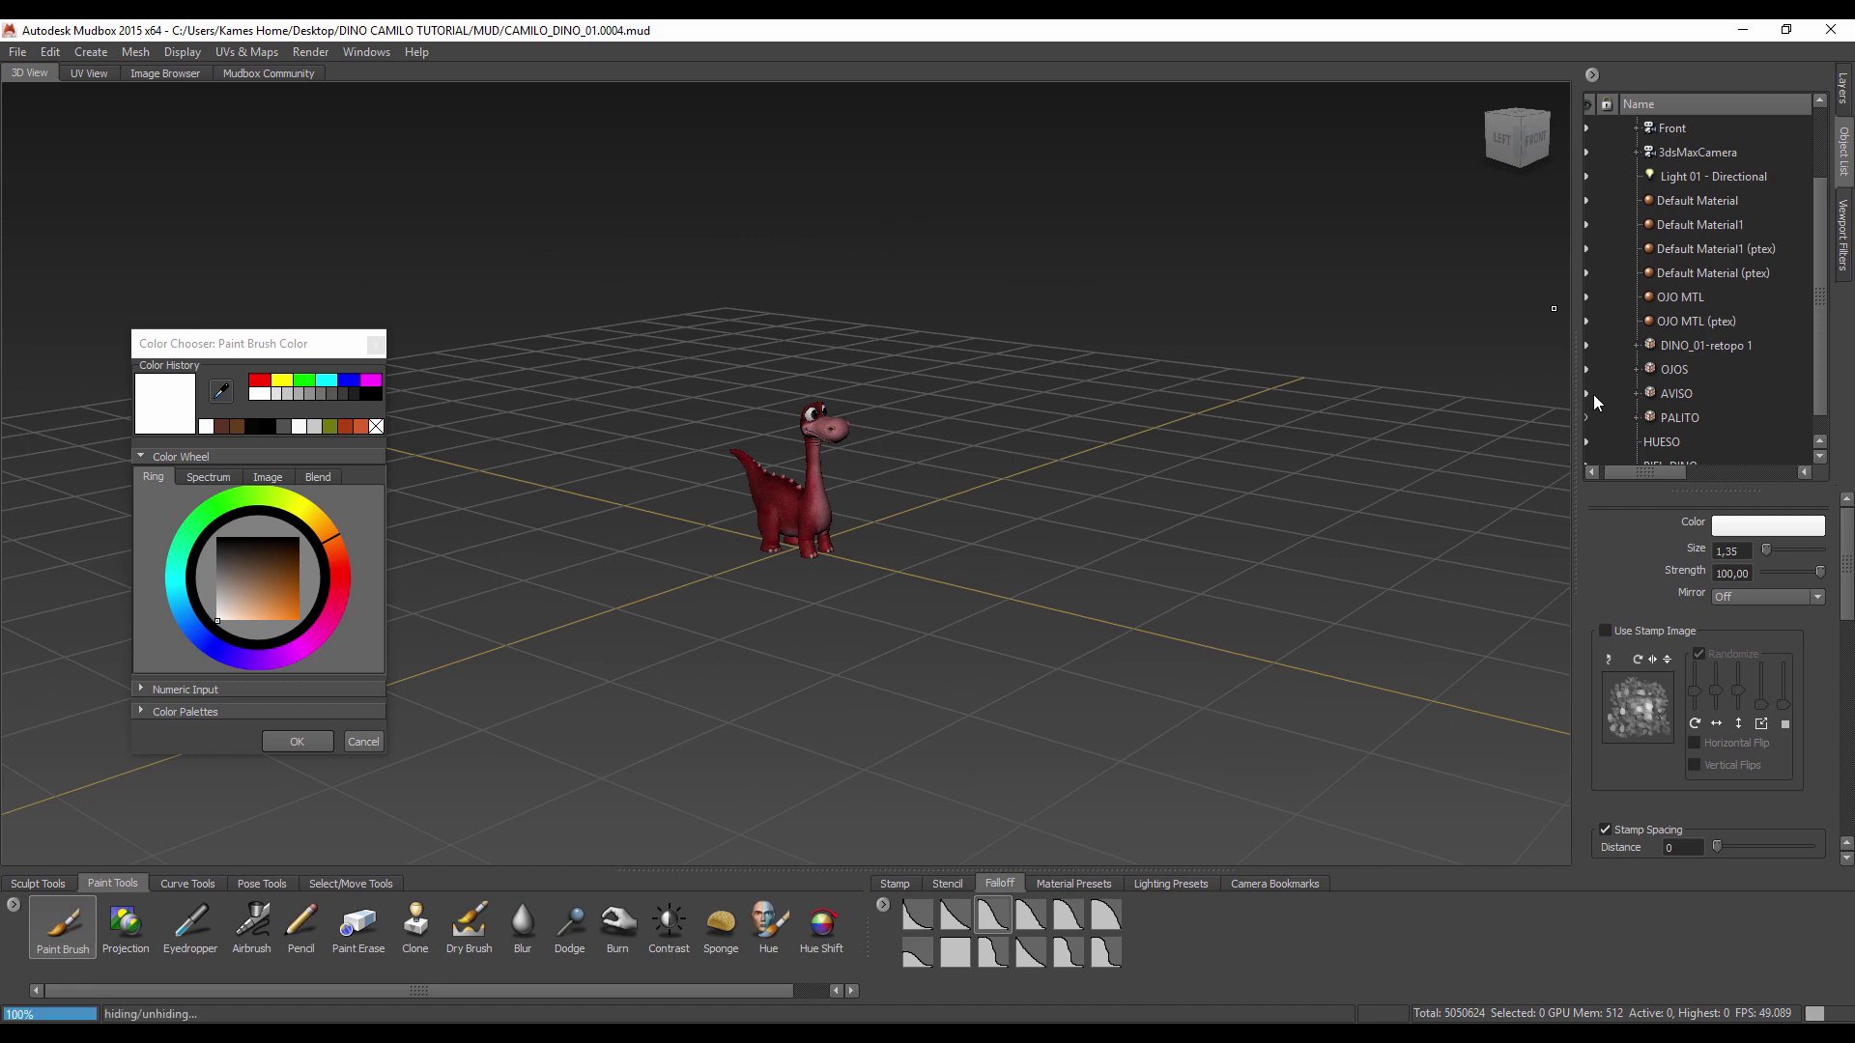
pyautogui.click(1587, 418)
# Step: Bring the dinosaur and signpost into view and select the AVISO signboard
pyautogui.keyDown('alt'); pyautogui.moveTo(977, 501); pyautogui.dragTo(858, 595); pyautogui.keyUp('alt')
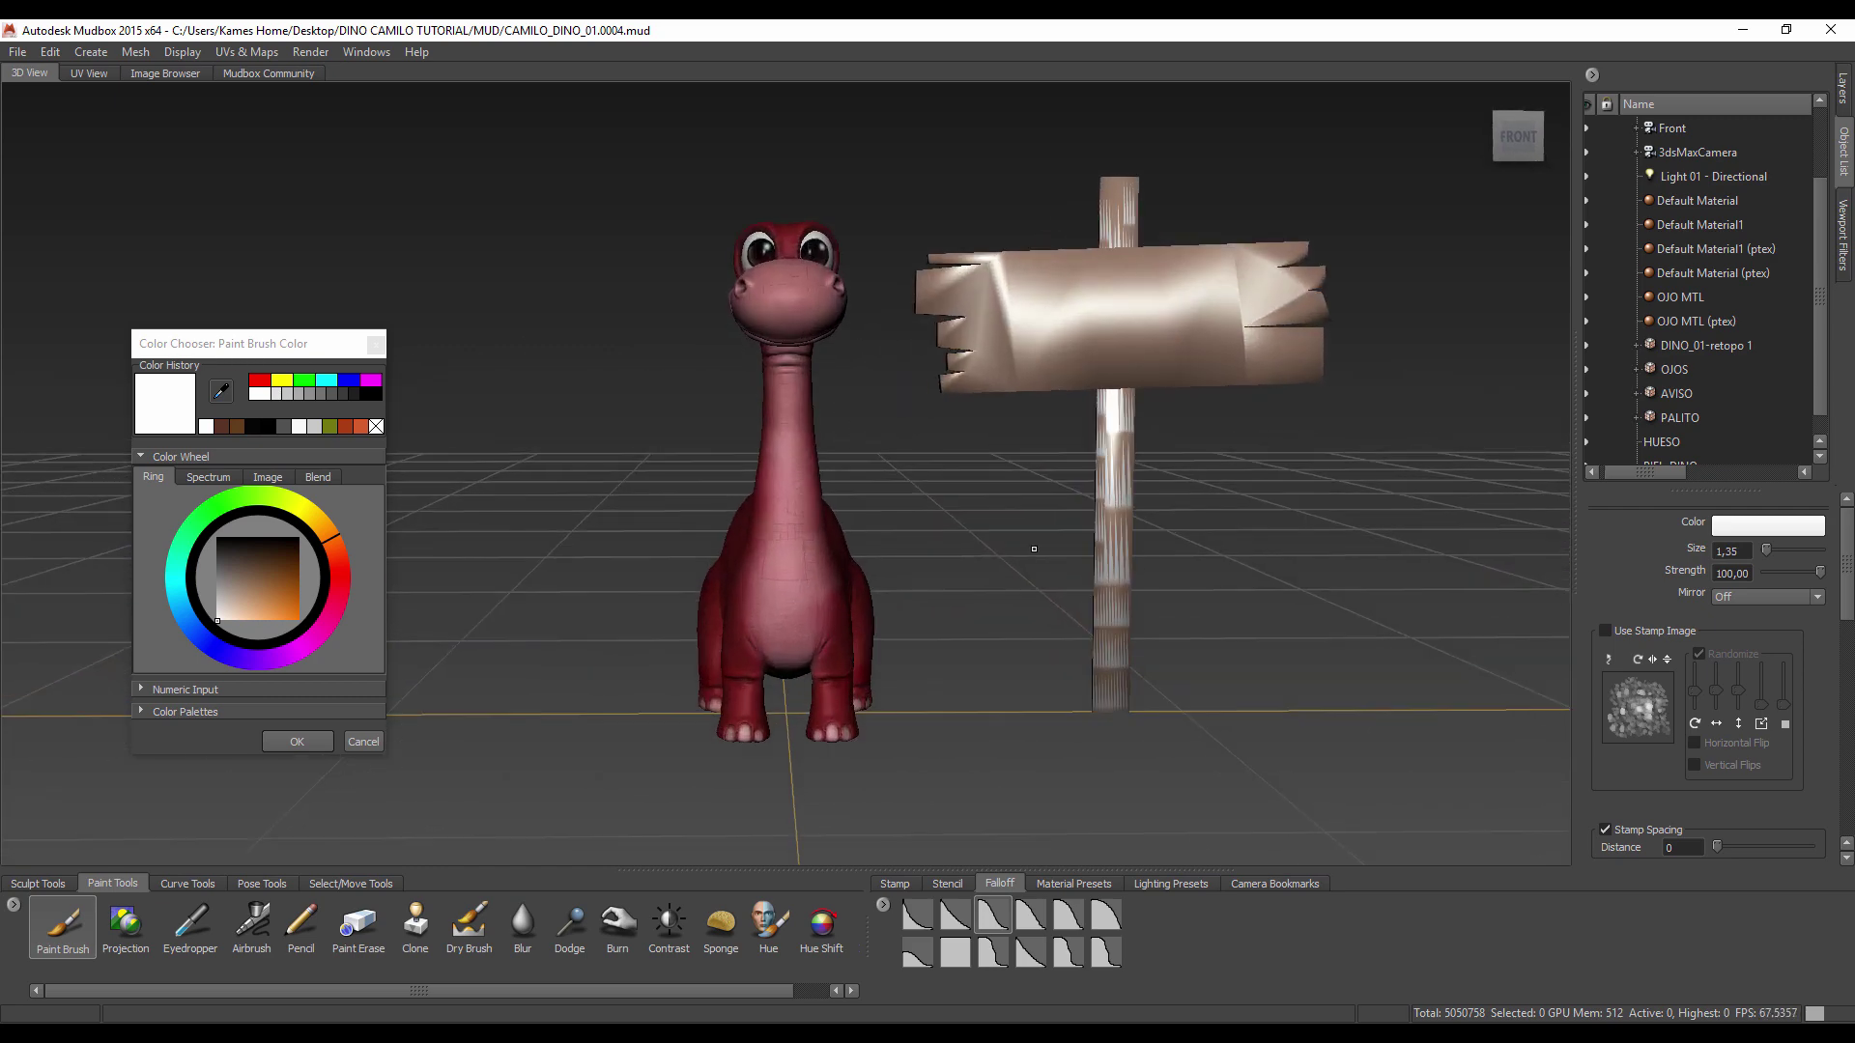
pyautogui.keyDown('alt'); pyautogui.moveTo(1007, 523); pyautogui.dragTo(1161, 592, button='right'); pyautogui.keyUp('alt')
pyautogui.keyDown('alt'); pyautogui.moveTo(1161, 592); pyautogui.dragTo(1021, 510, button='middle'); pyautogui.keyUp('alt')
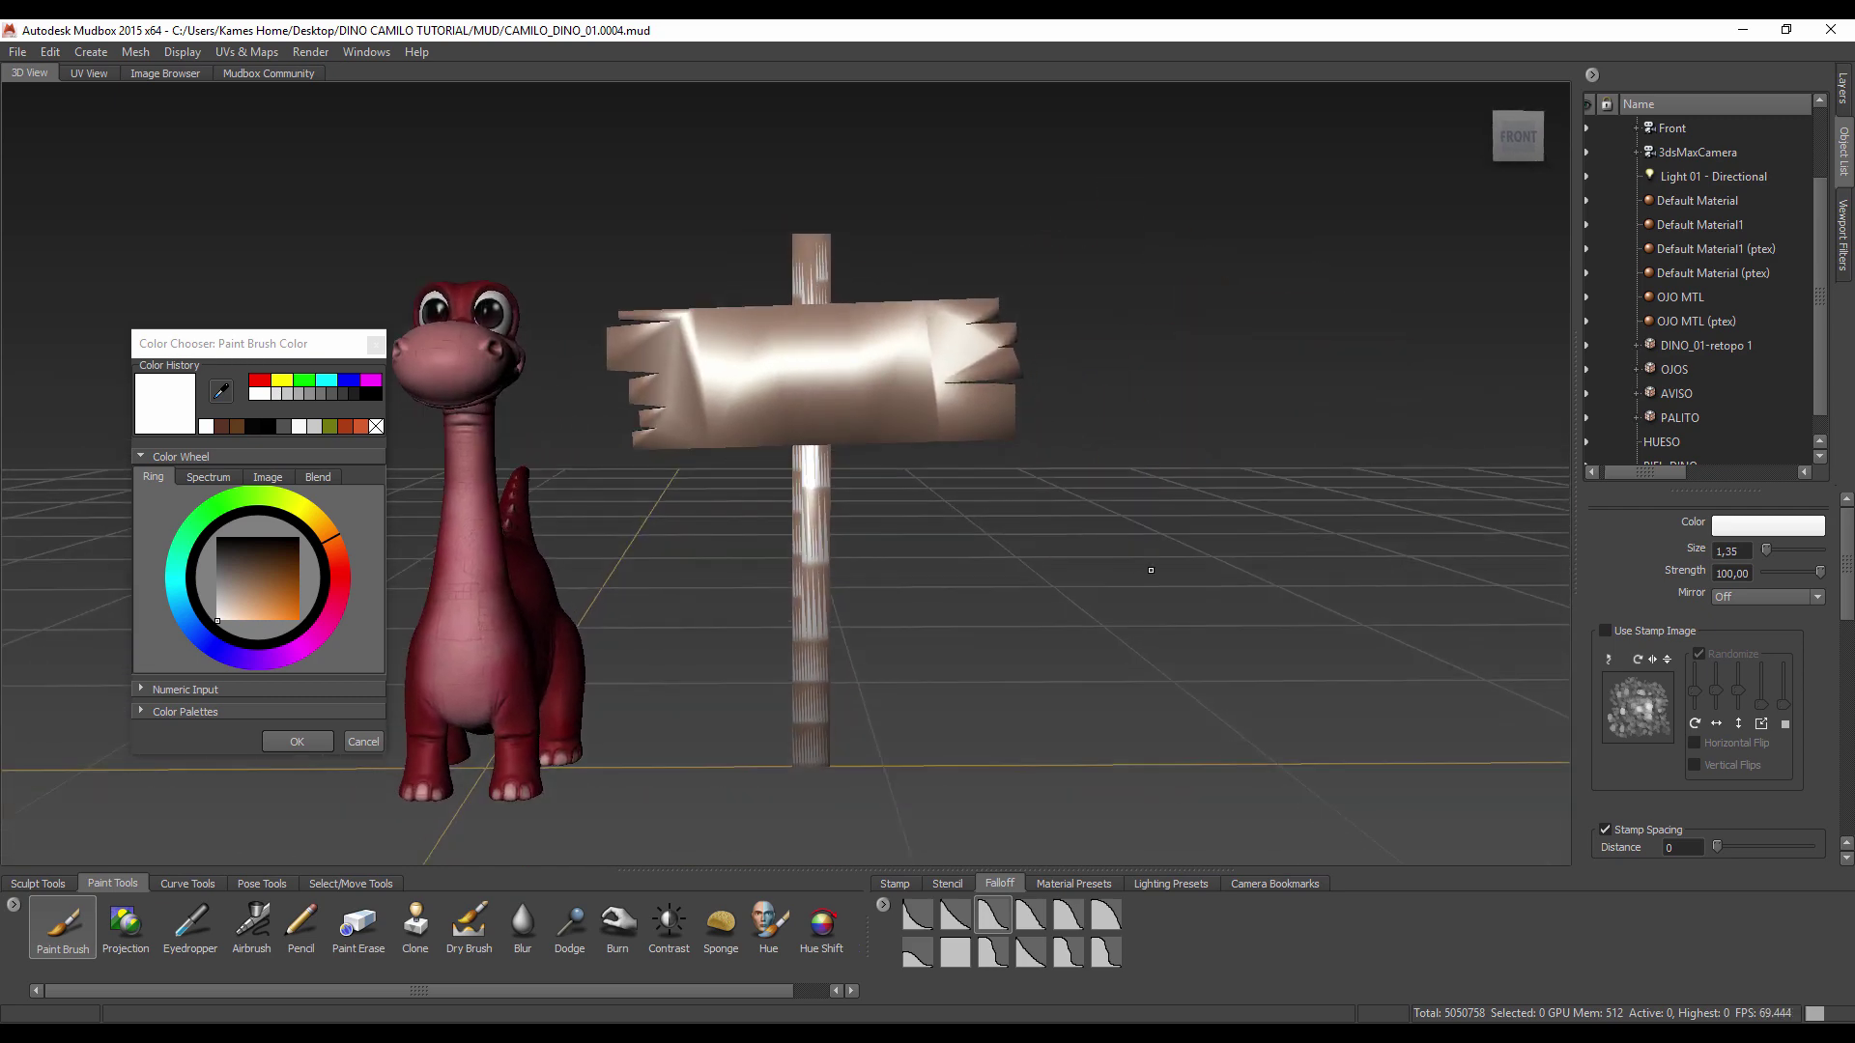
pyautogui.click(1690, 396)
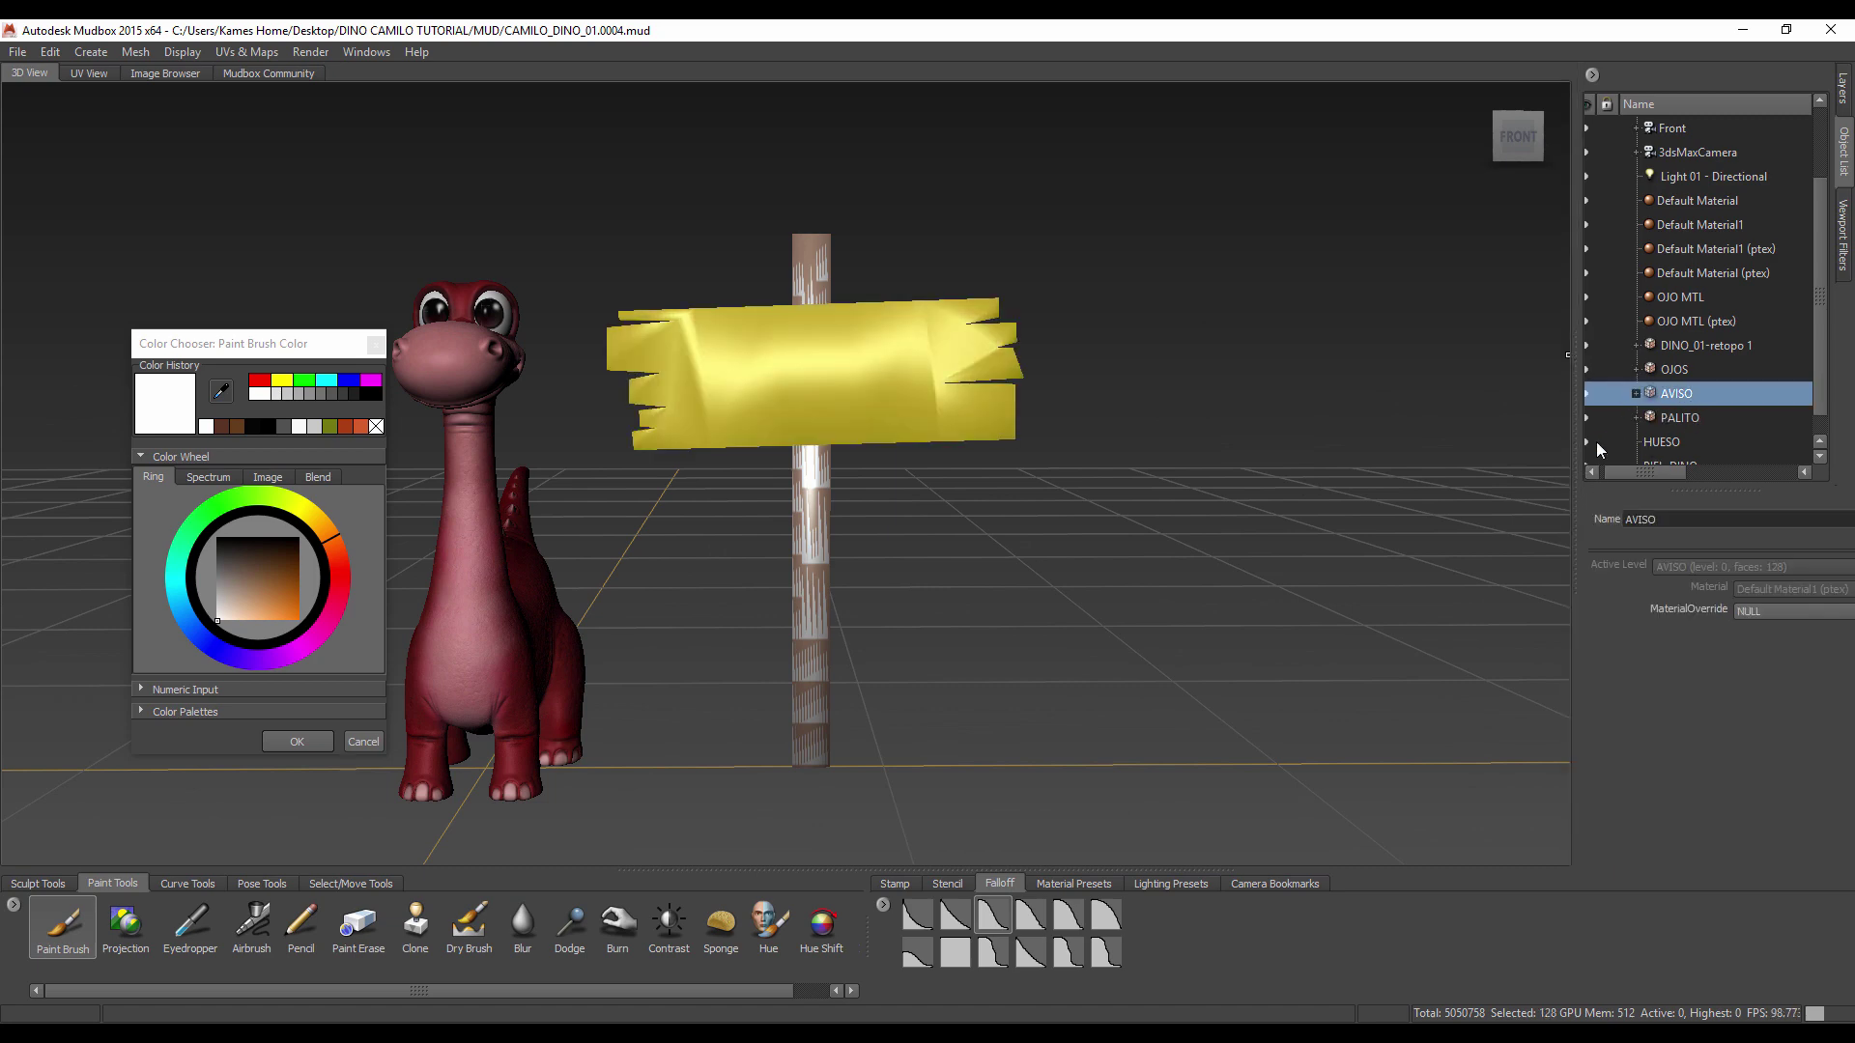
# Step: Run PTEX Setup on the AVISO signboard, accepting about 704 thousand texels
pyautogui.click(304, 53)
pyautogui.click(286, 156)
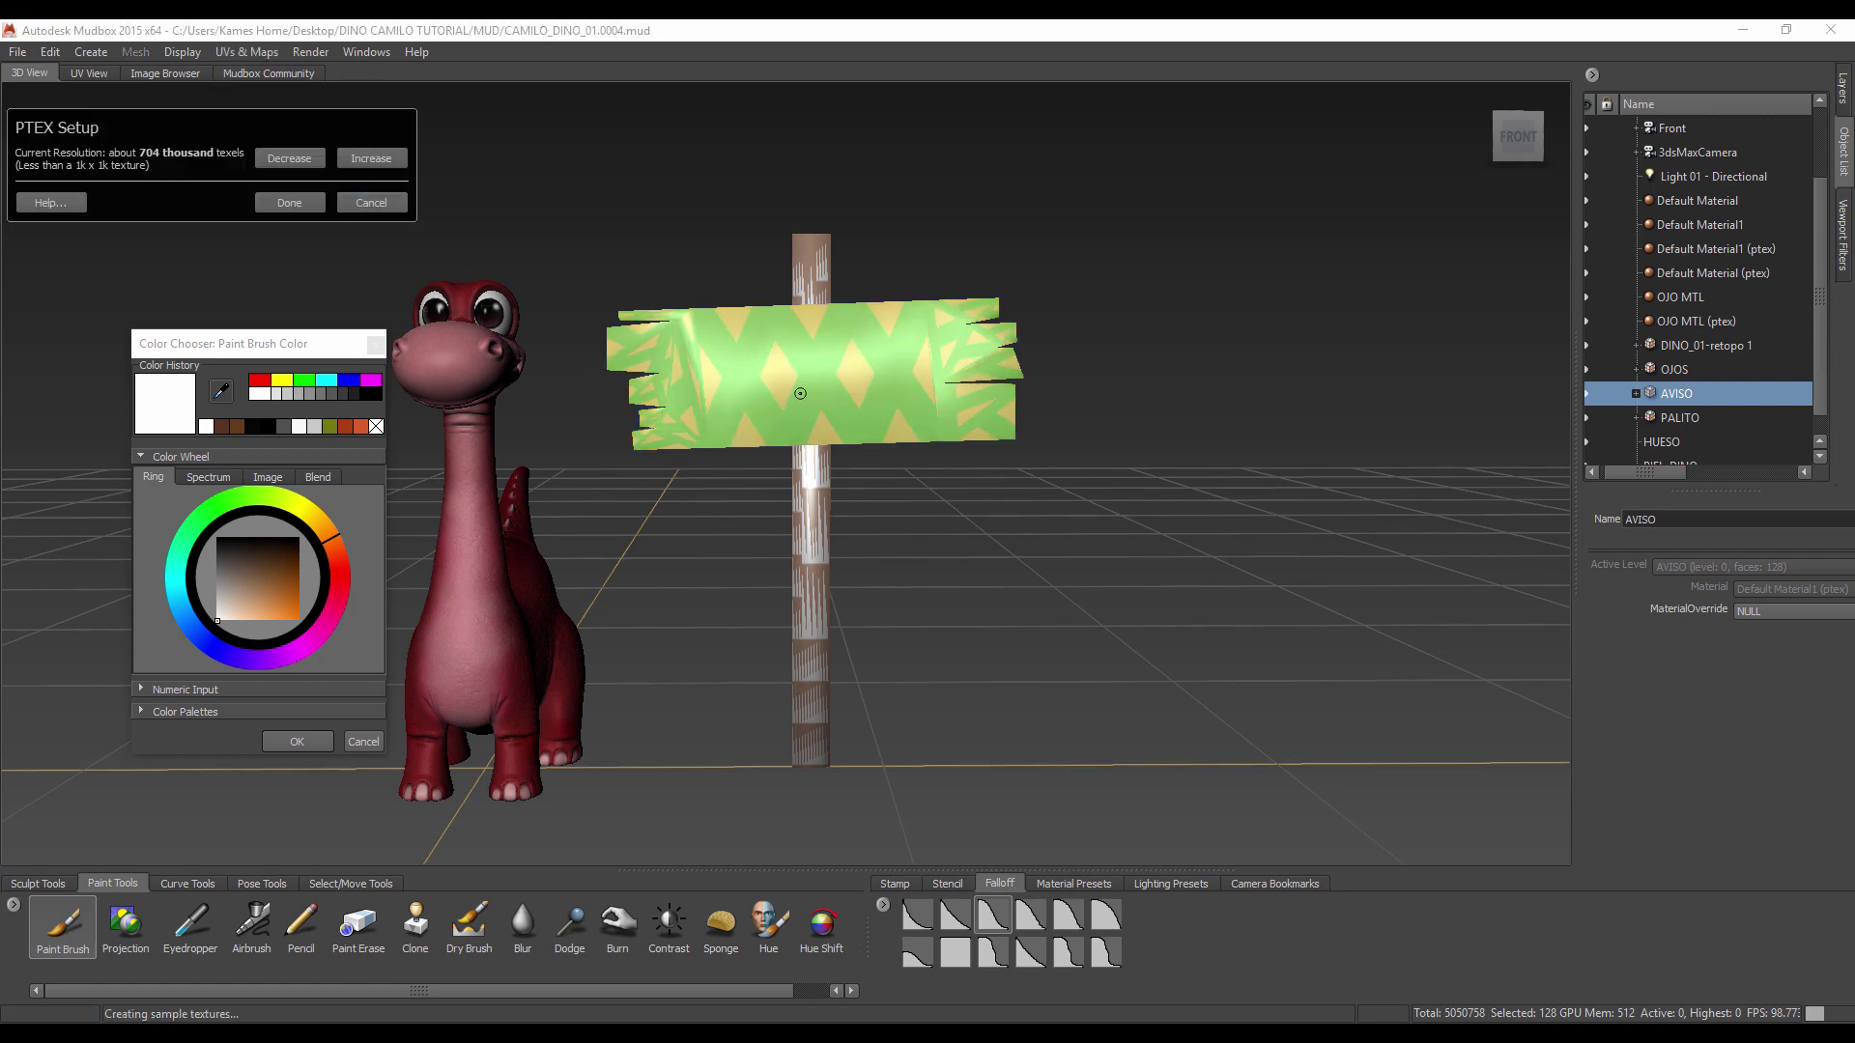
pyautogui.scroll(5, 828, 377)
pyautogui.scroll(2, 828, 376)
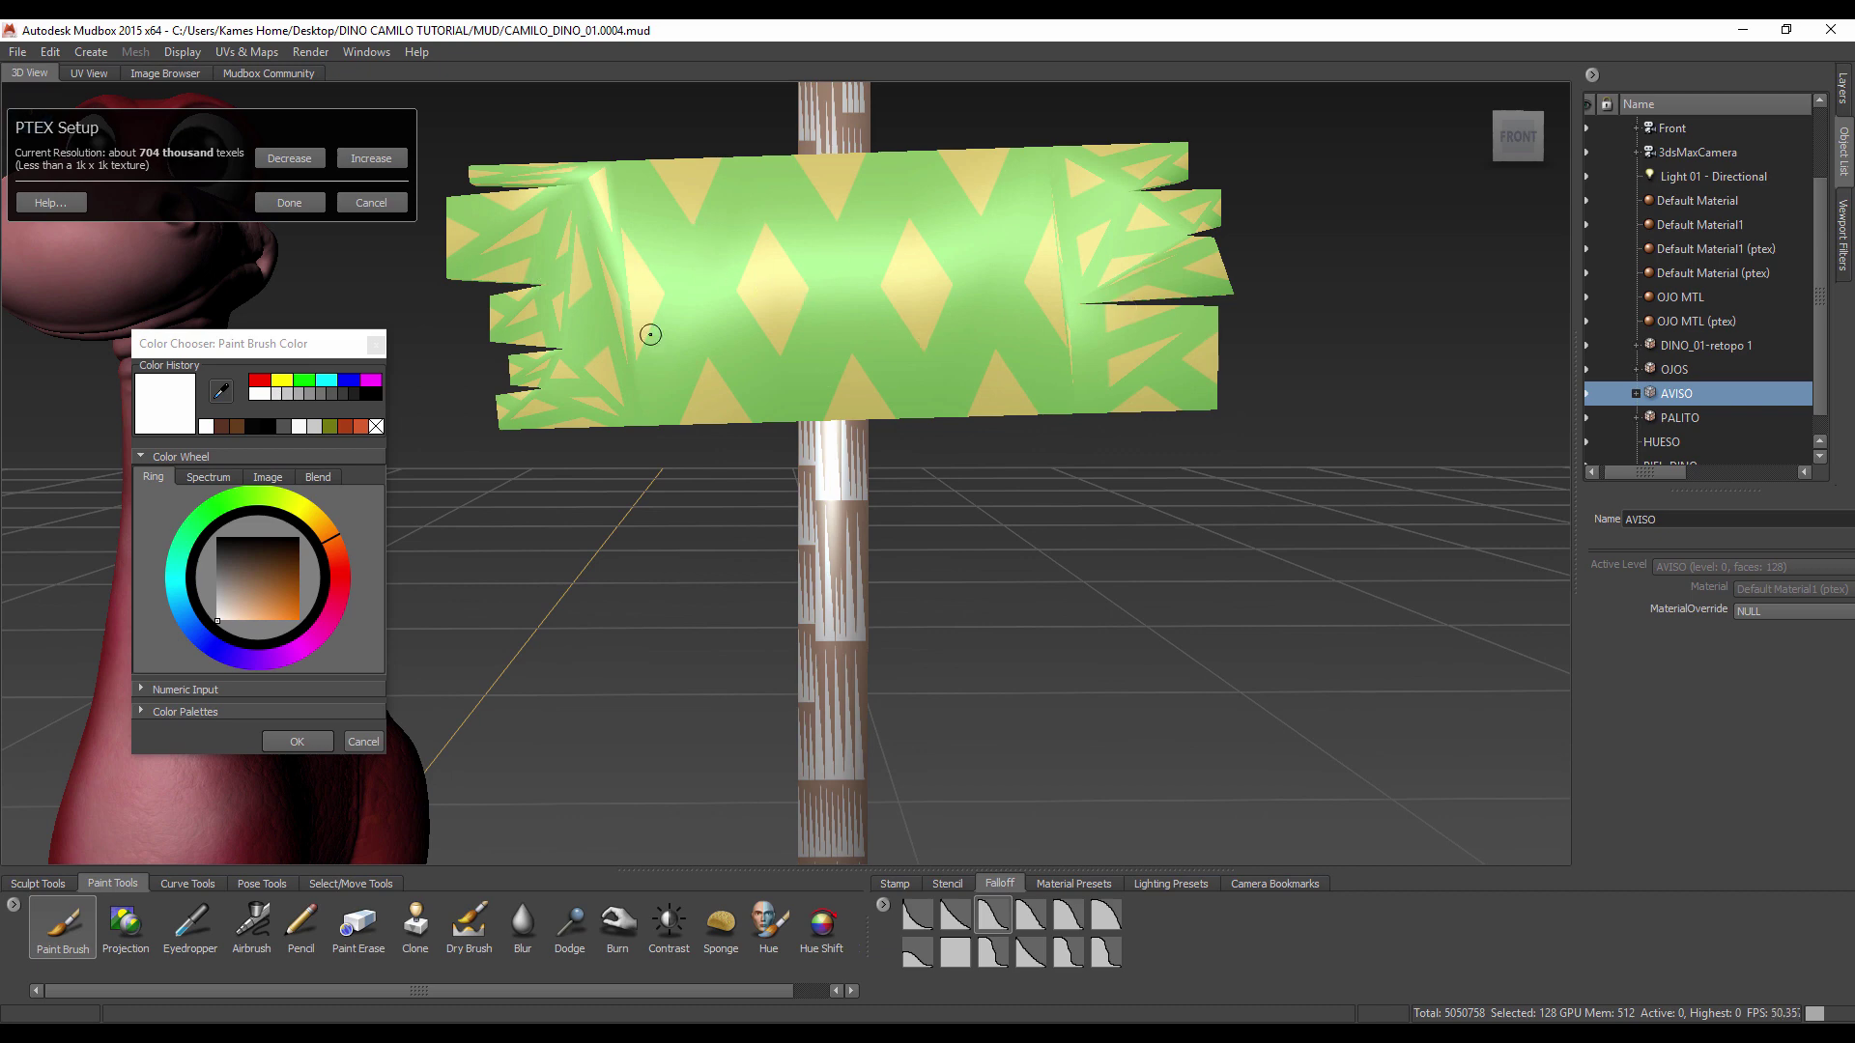
pyautogui.click(290, 203)
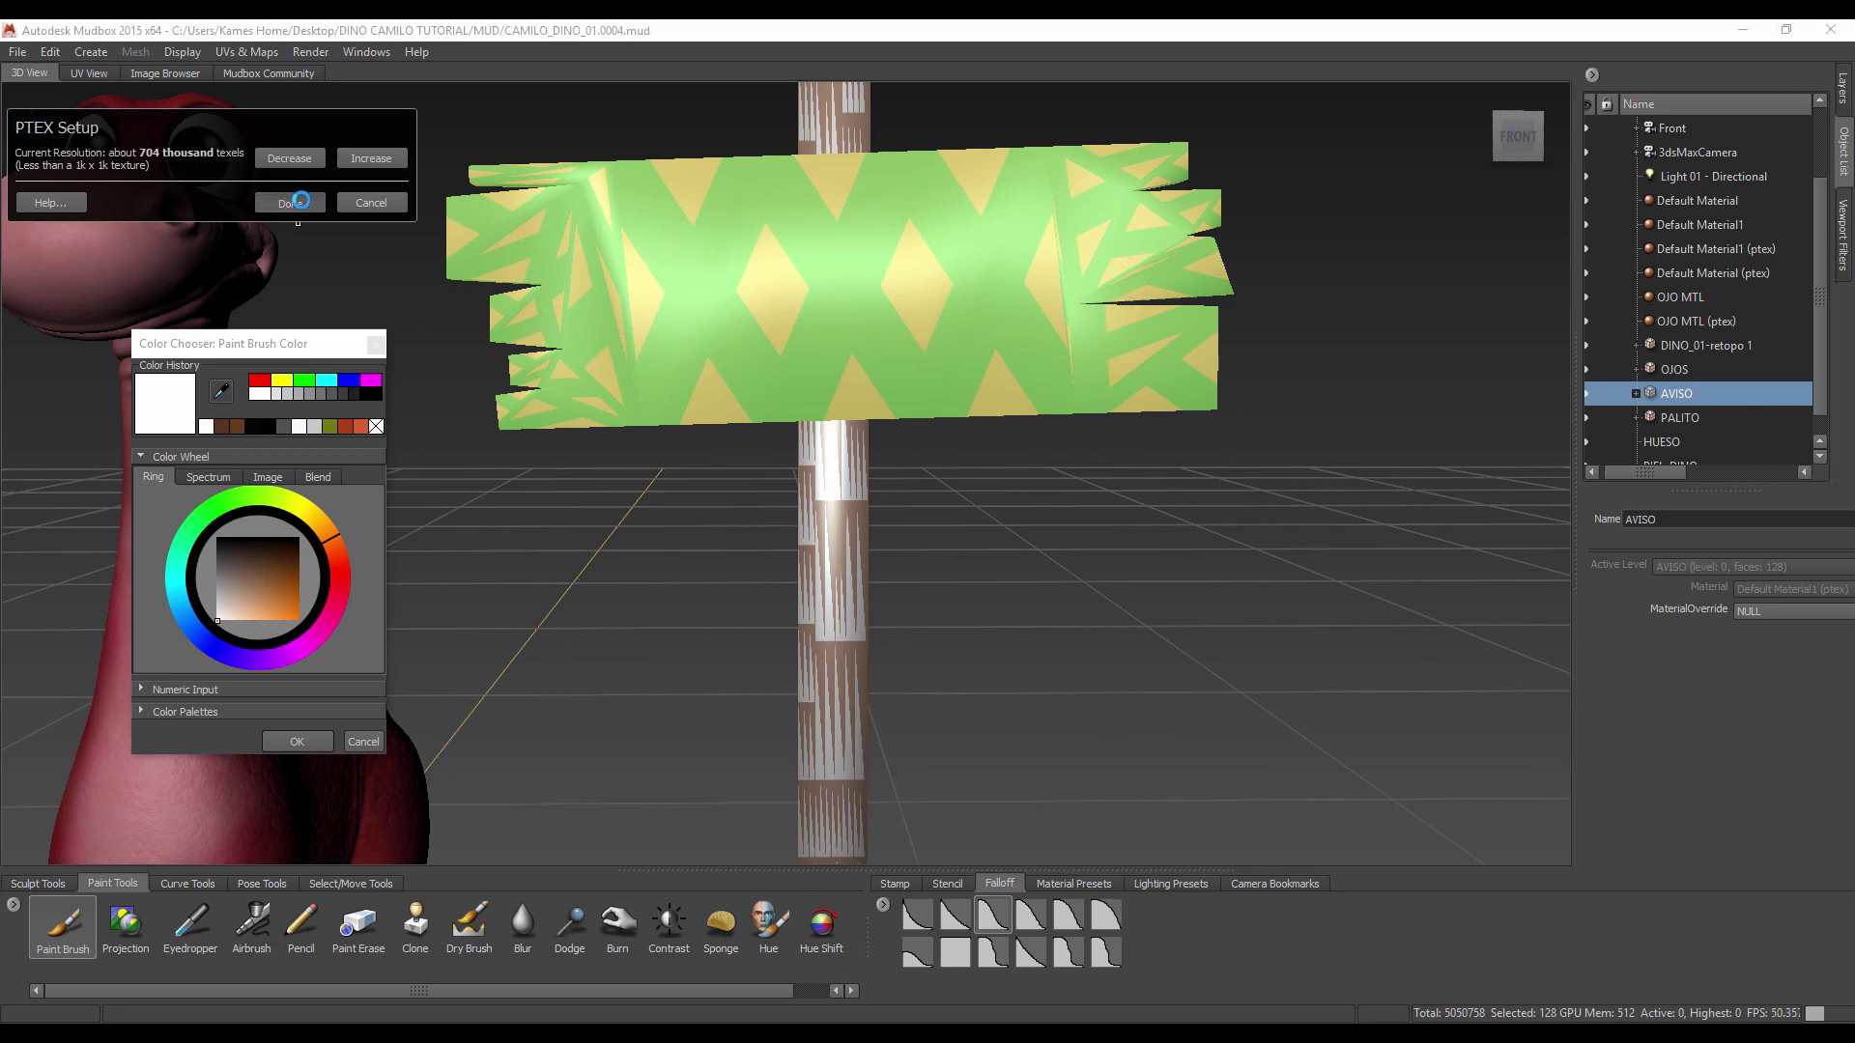
pyautogui.keyDown('alt'); pyautogui.moveTo(1209, 437); pyautogui.dragTo(1005, 473, button='middle'); pyautogui.keyUp('alt')
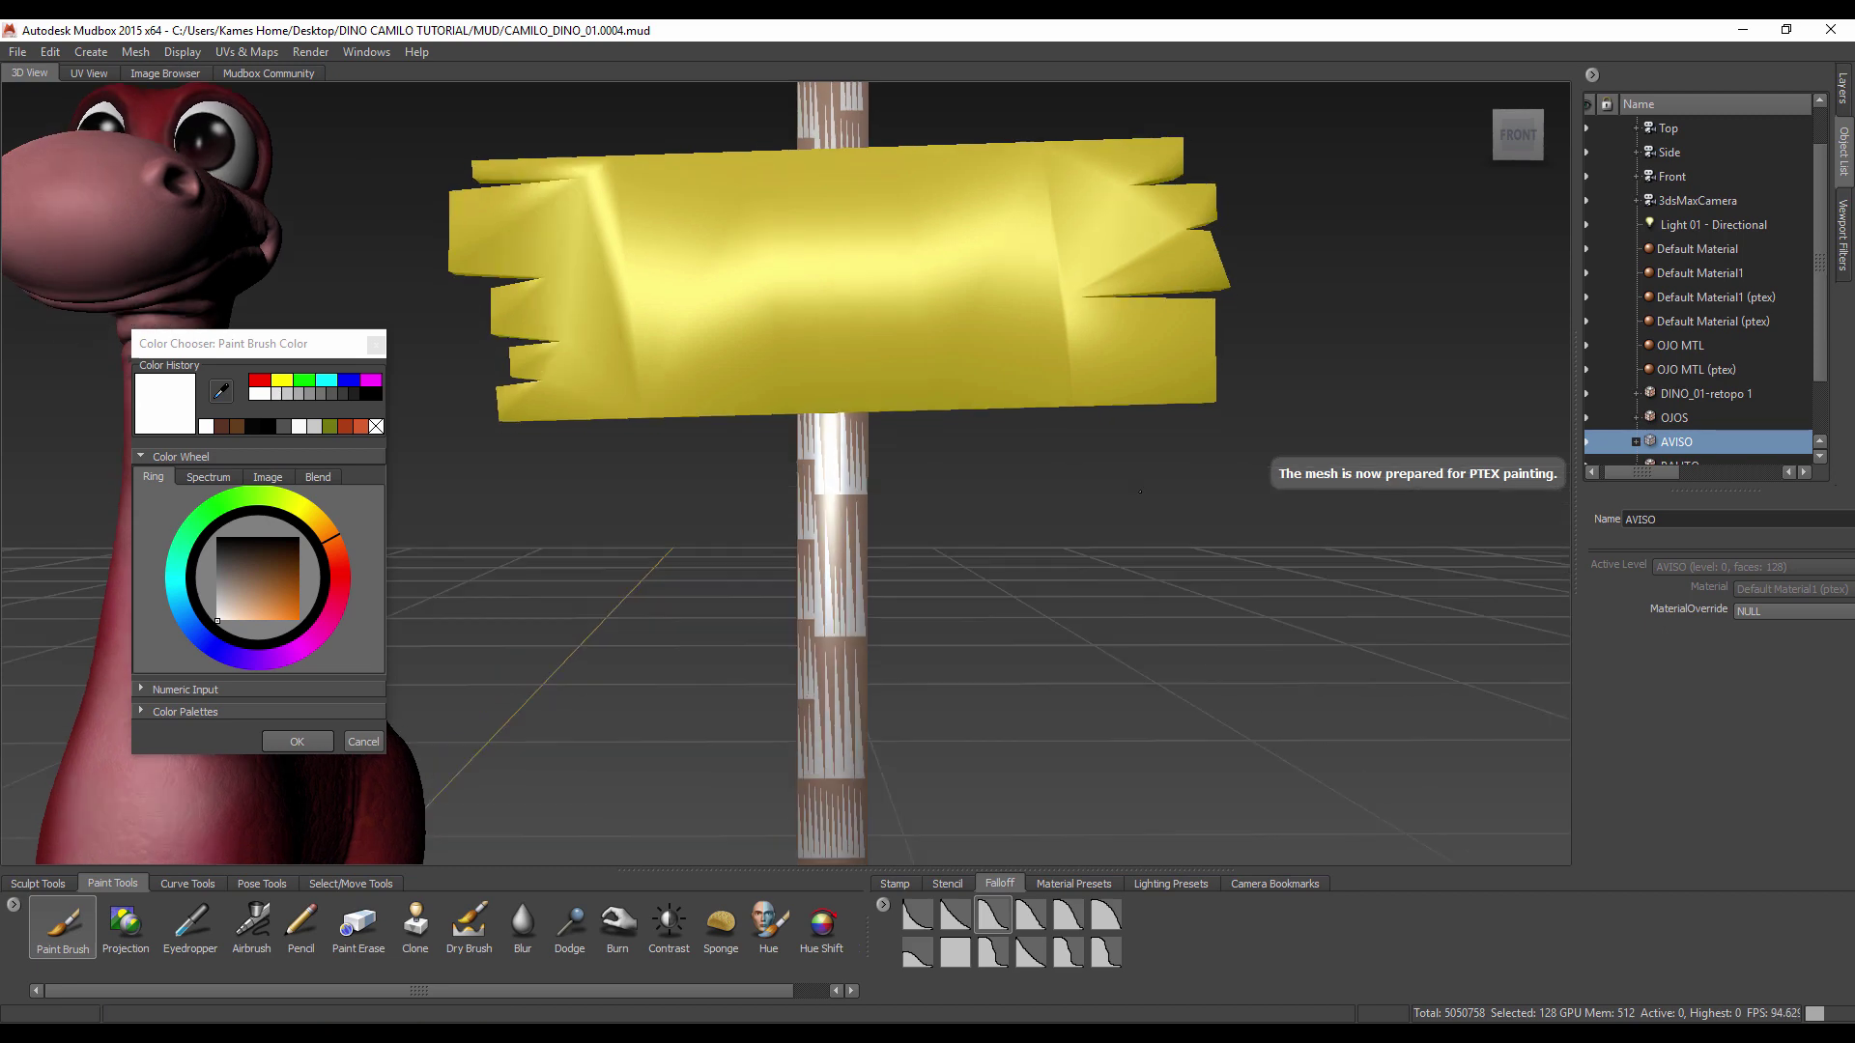
pyautogui.keyDown('alt'); pyautogui.moveTo(1004, 473); pyautogui.dragTo(1063, 607); pyautogui.keyUp('alt')
# Step: Deselect the signboard, activate the Projection brush, and move the colour chooser aside
pyautogui.click(1055, 595)
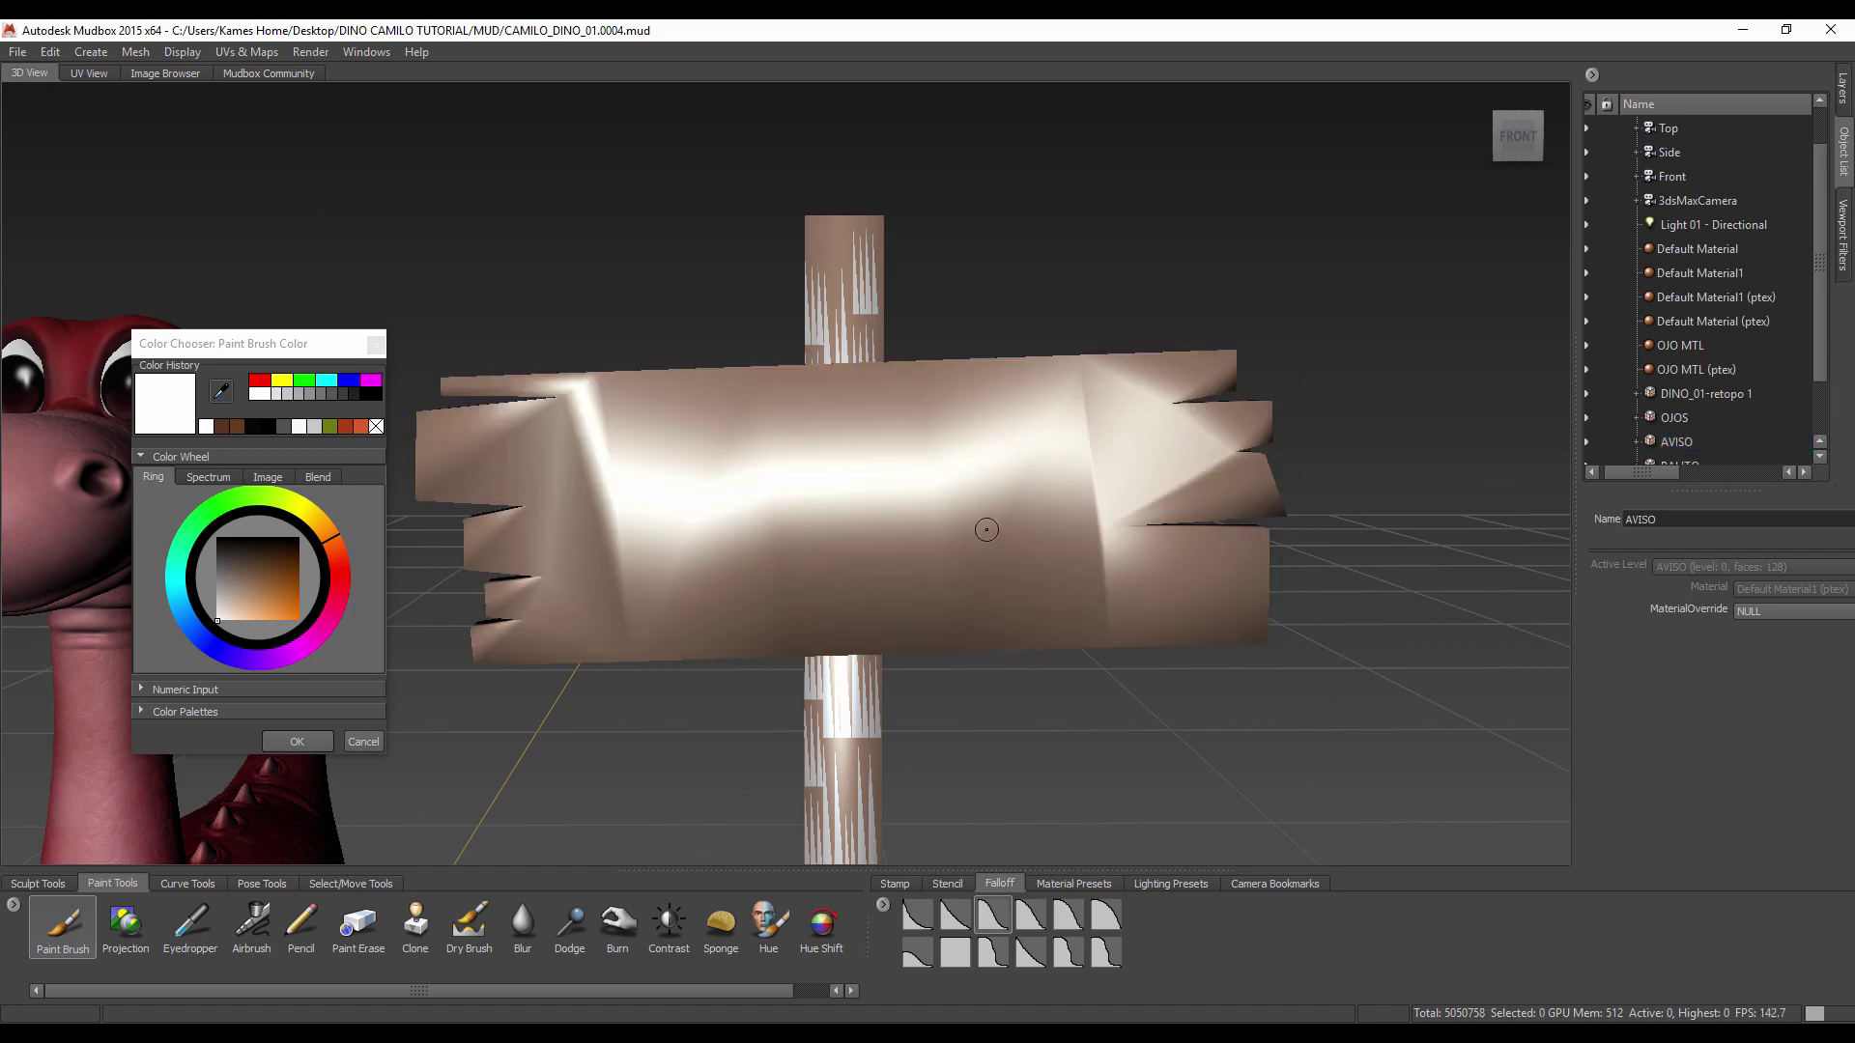
pyautogui.click(133, 935)
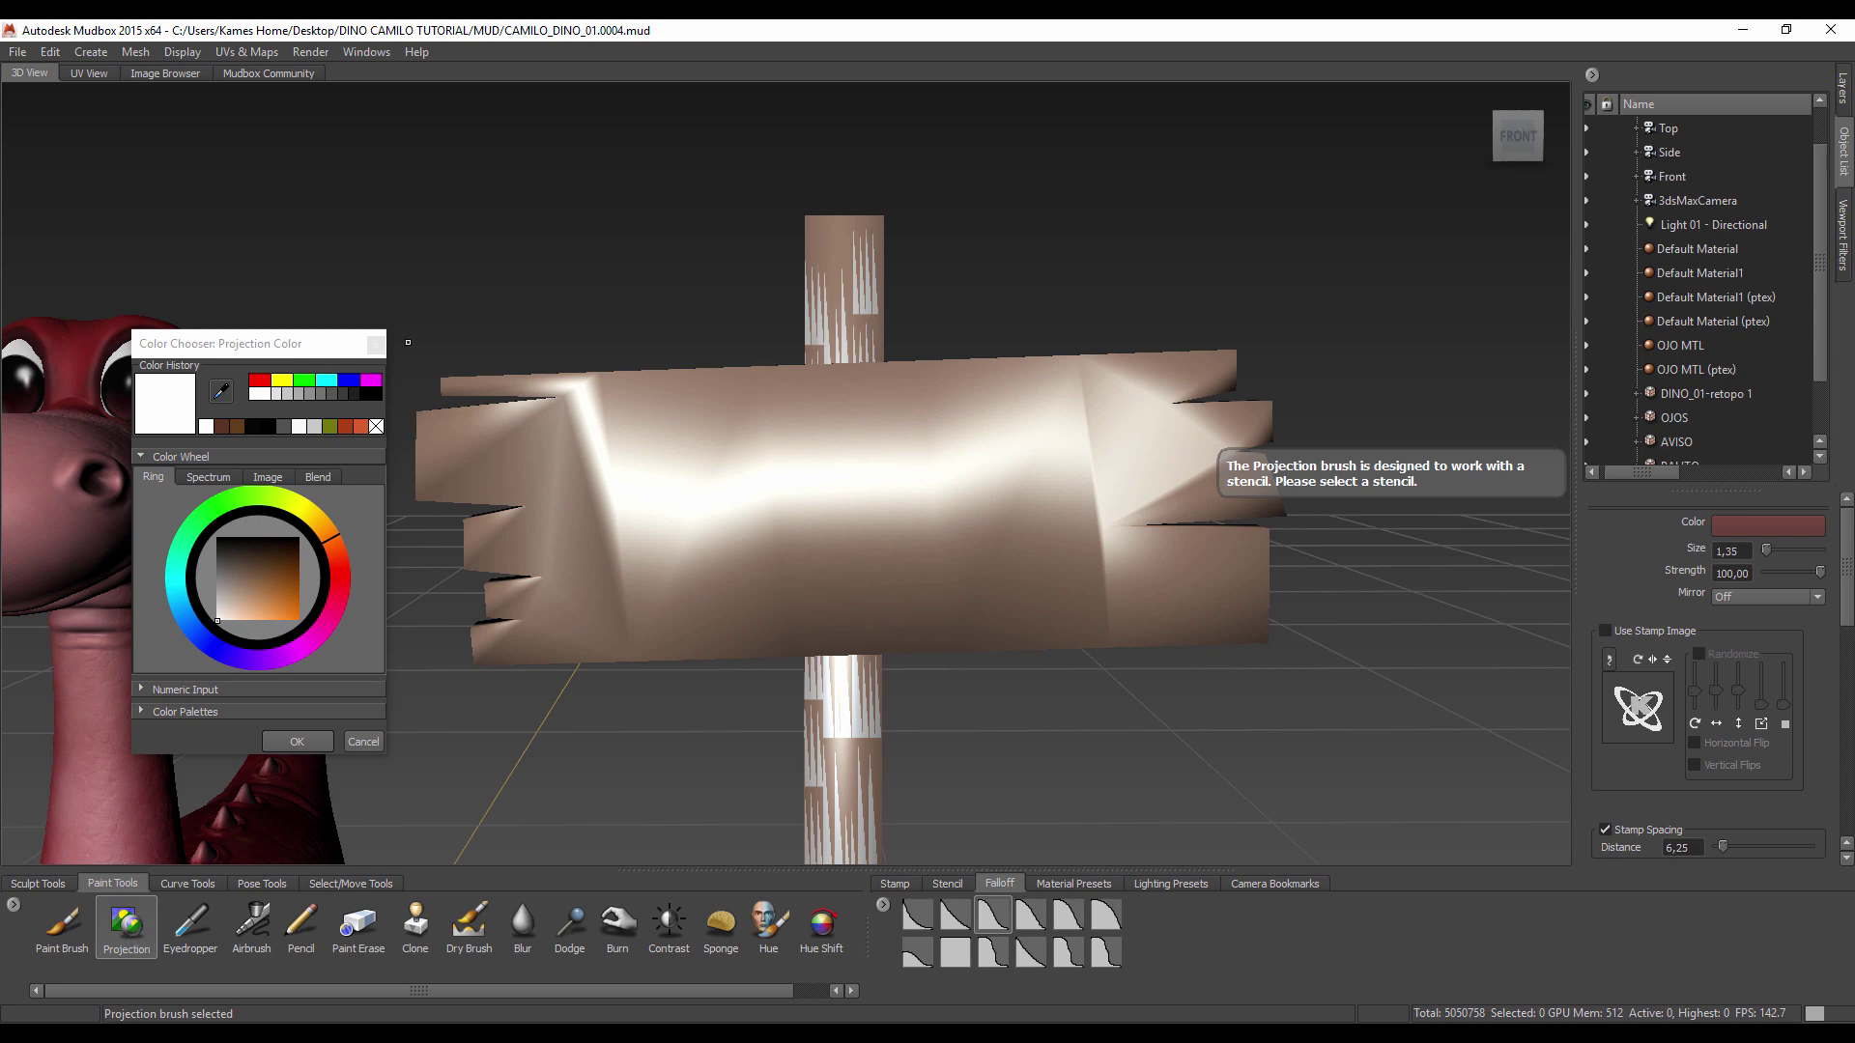
pyautogui.moveTo(251, 343); pyautogui.dragTo(557, 316)
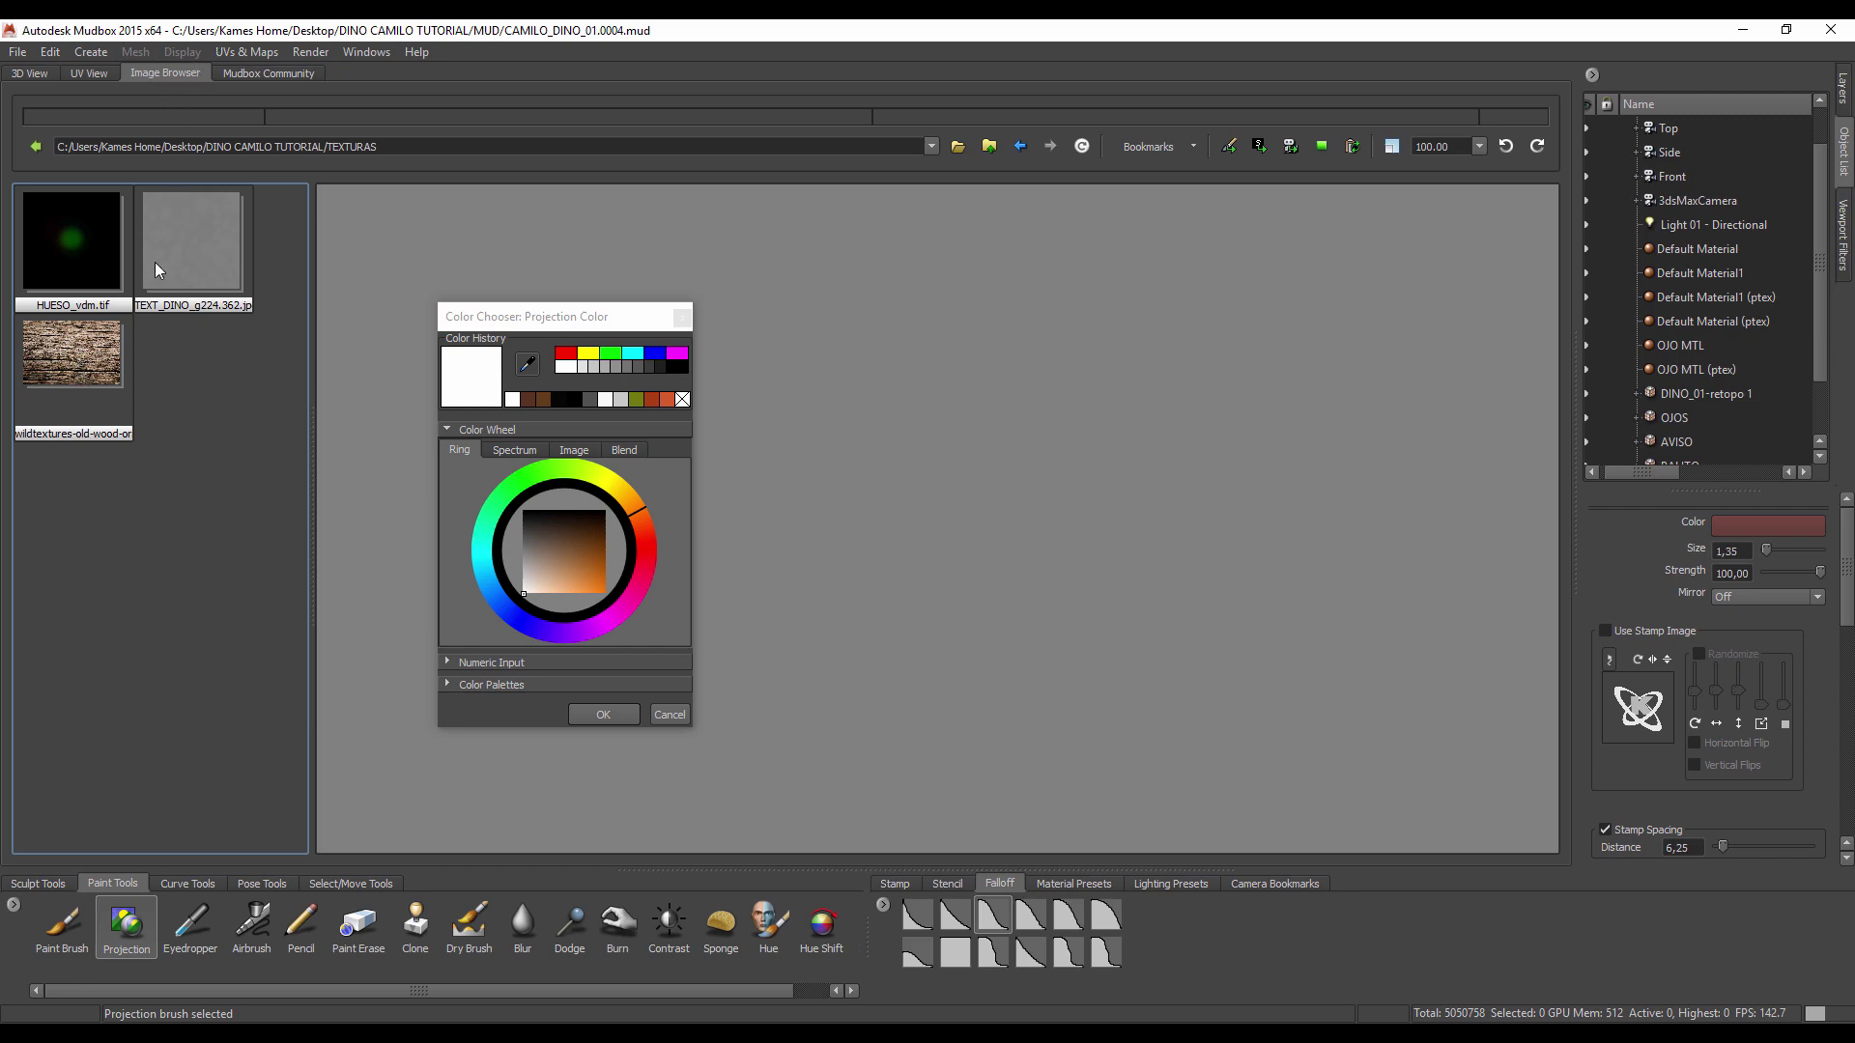
# Step: Preview the wildtextures old-wood image, fit it to view, and set it as the stencil
pyautogui.click(88, 369)
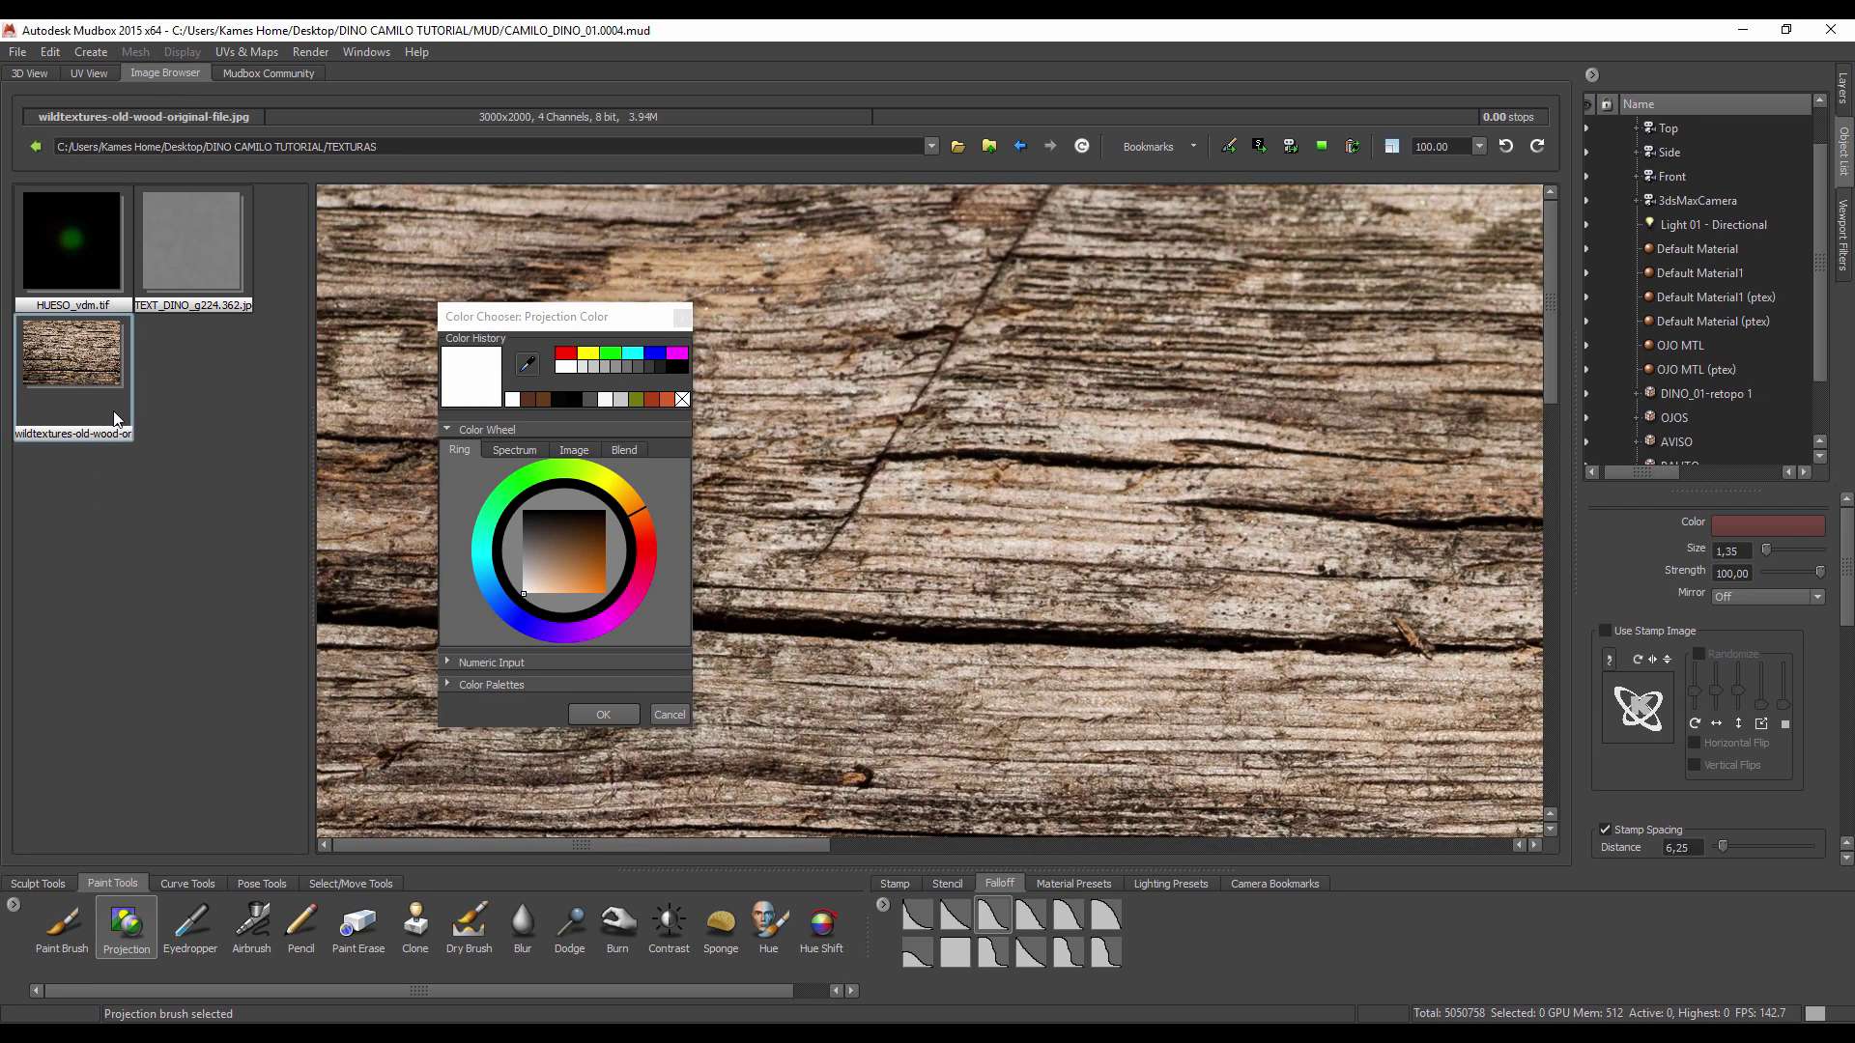
pyautogui.click(1387, 146)
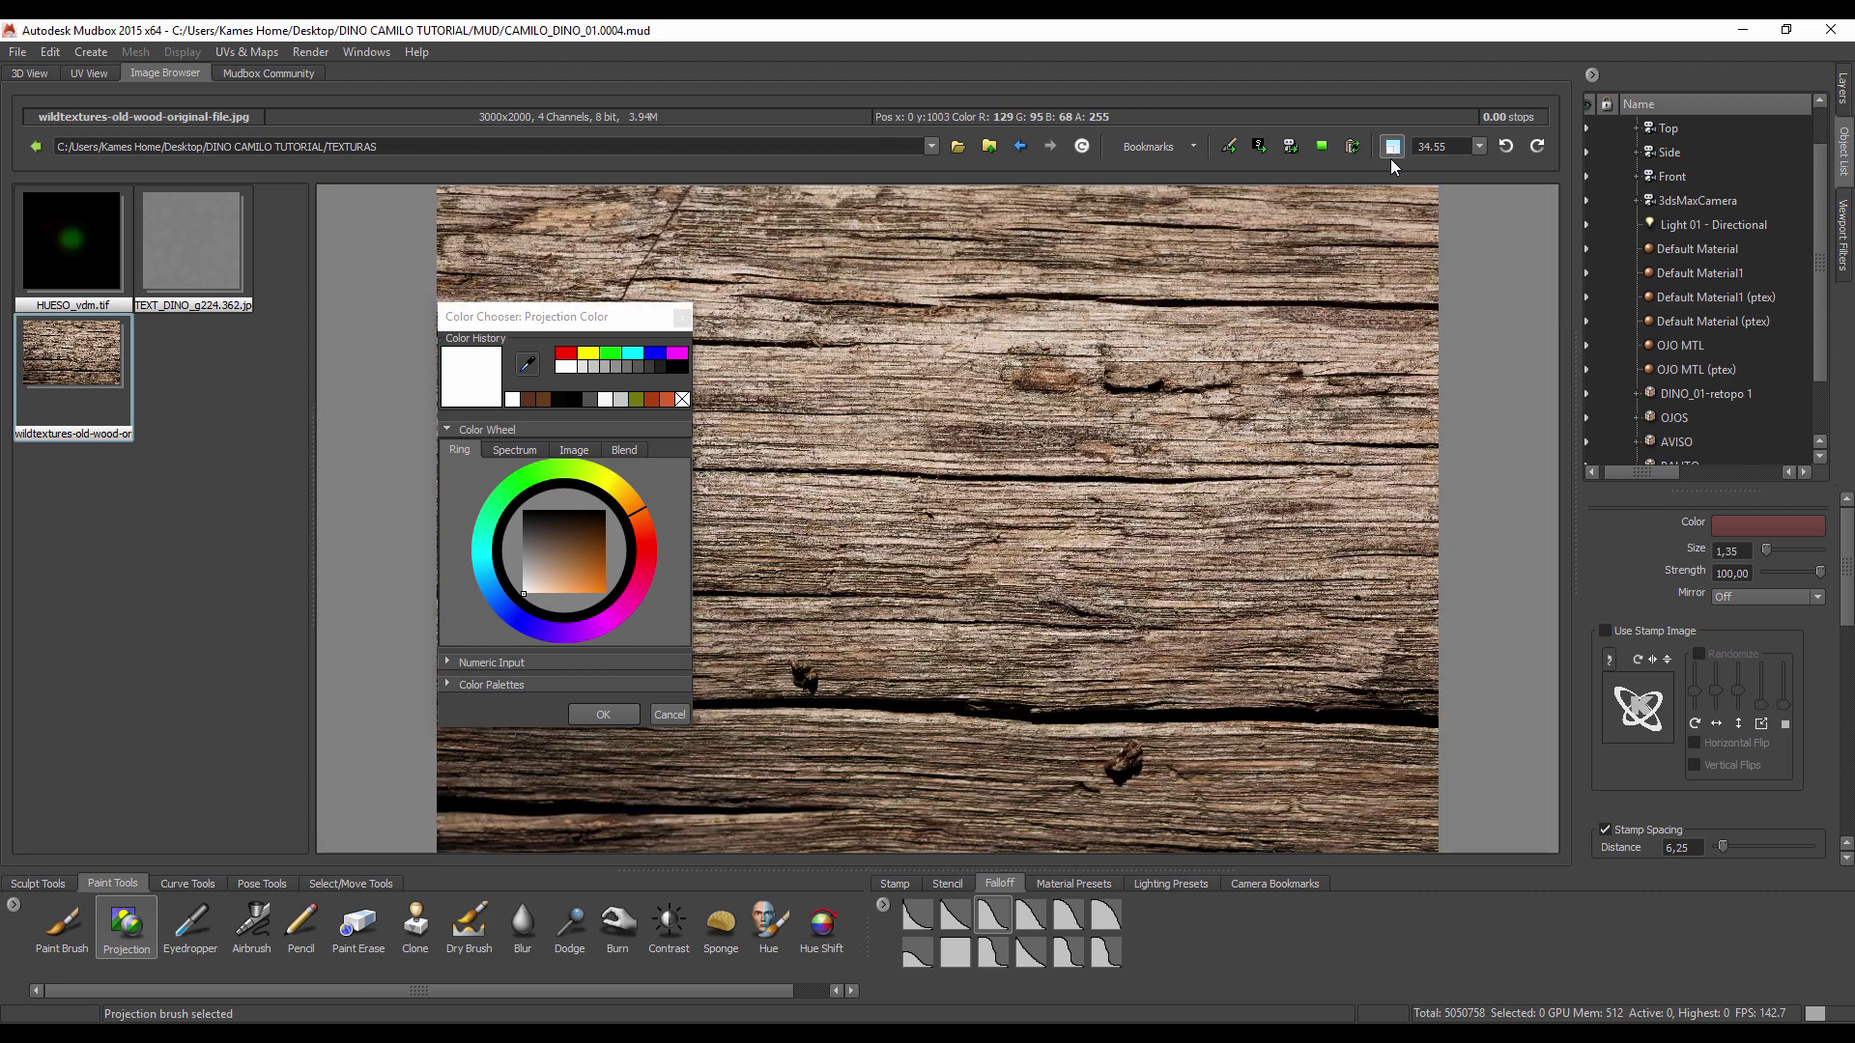
pyautogui.click(586, 322)
pyautogui.moveTo(587, 323)
pyautogui.mouseDown()
pyautogui.moveTo(846, 377)
pyautogui.moveTo(287, 454)
pyautogui.moveTo(327, 415)
pyautogui.mouseUp()
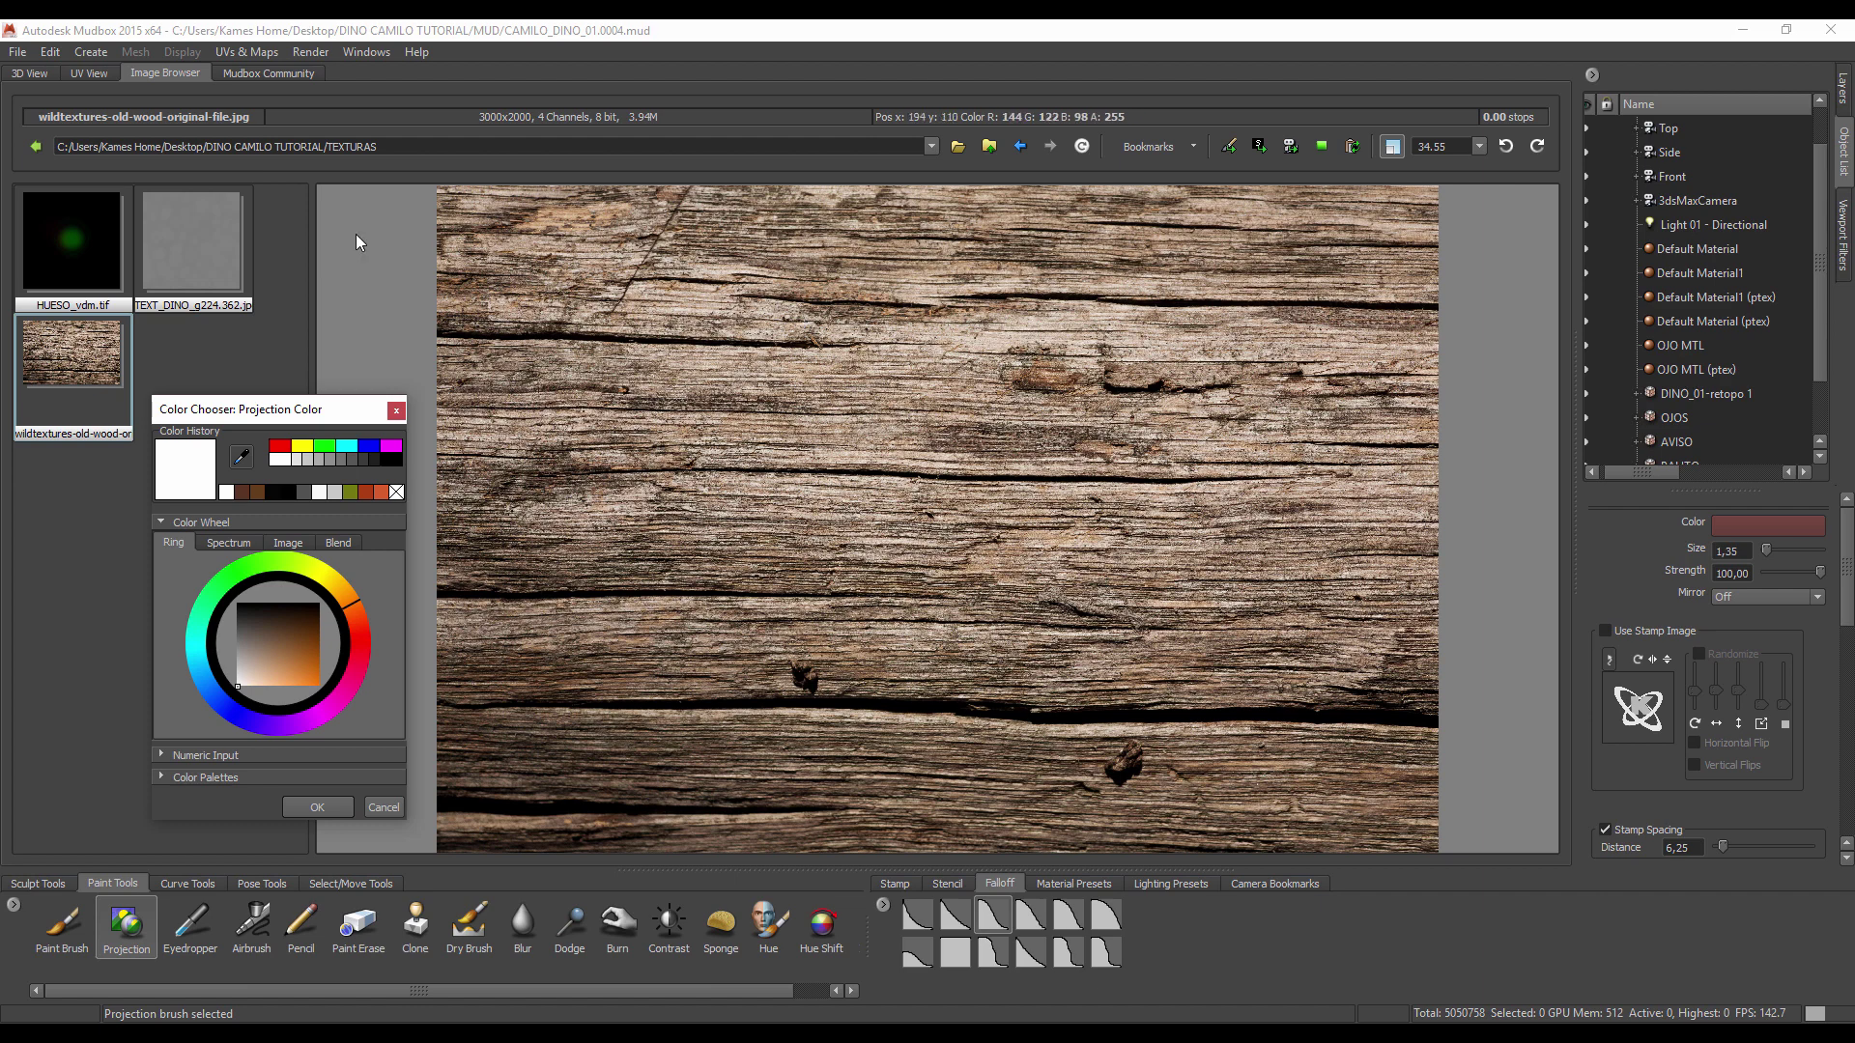
pyautogui.click(1262, 150)
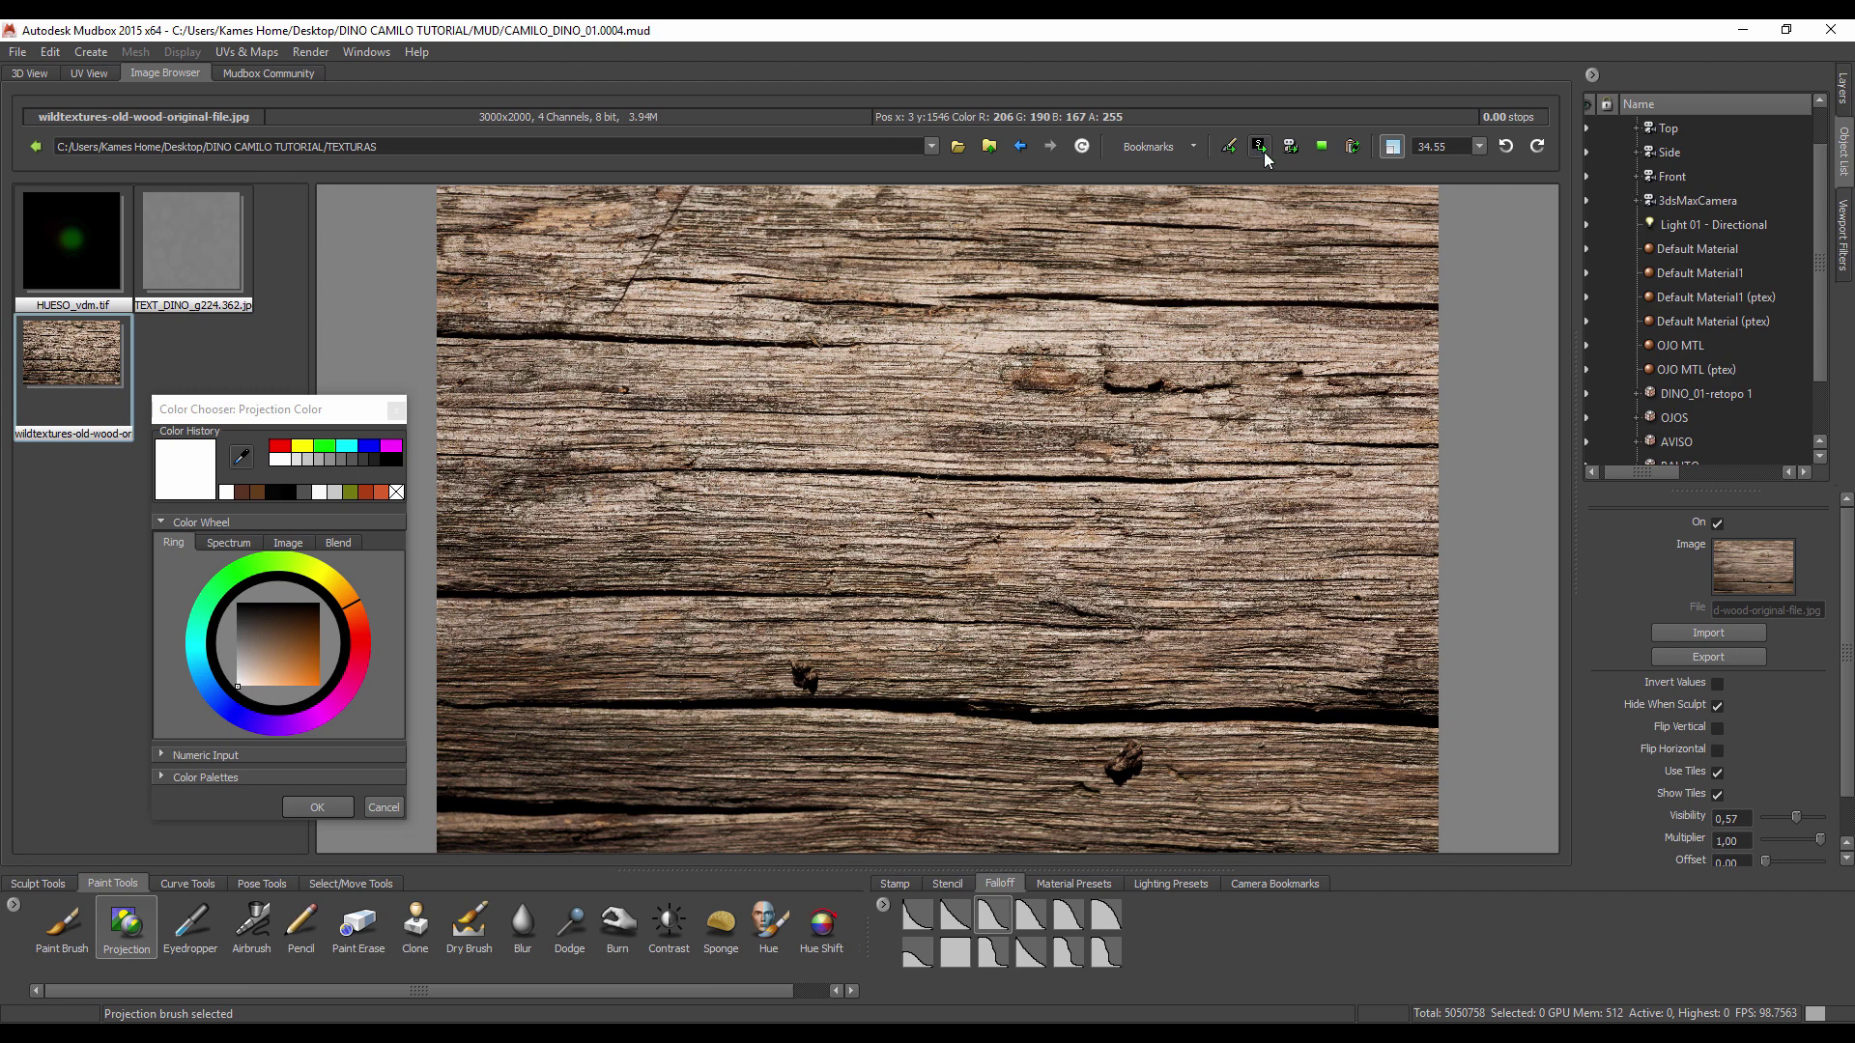
pyautogui.click(34, 72)
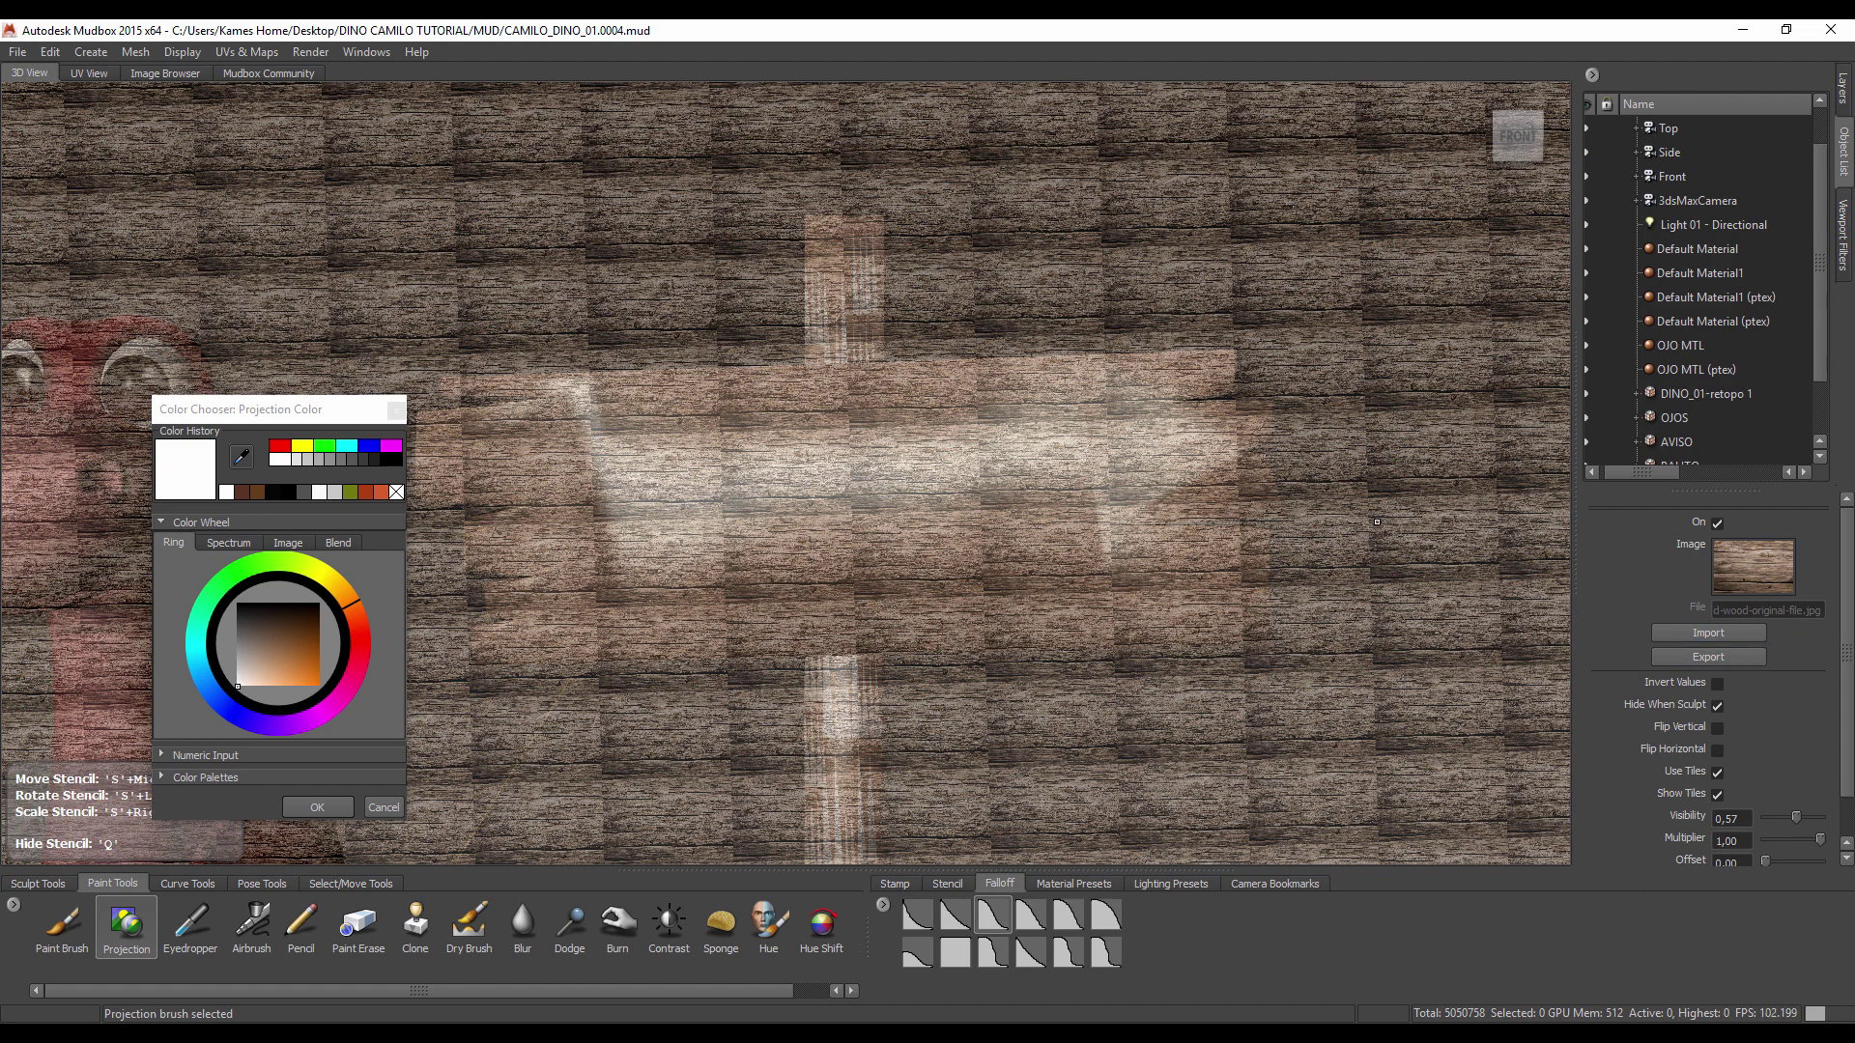
# Step: Keep the wood stencil tiled, enlarge its tiles, and raise its visibility to 1,00
pyautogui.click(1719, 774)
pyautogui.click(1718, 775)
pyautogui.moveTo(794, 499); pyautogui.dragTo(997, 741, button='right')
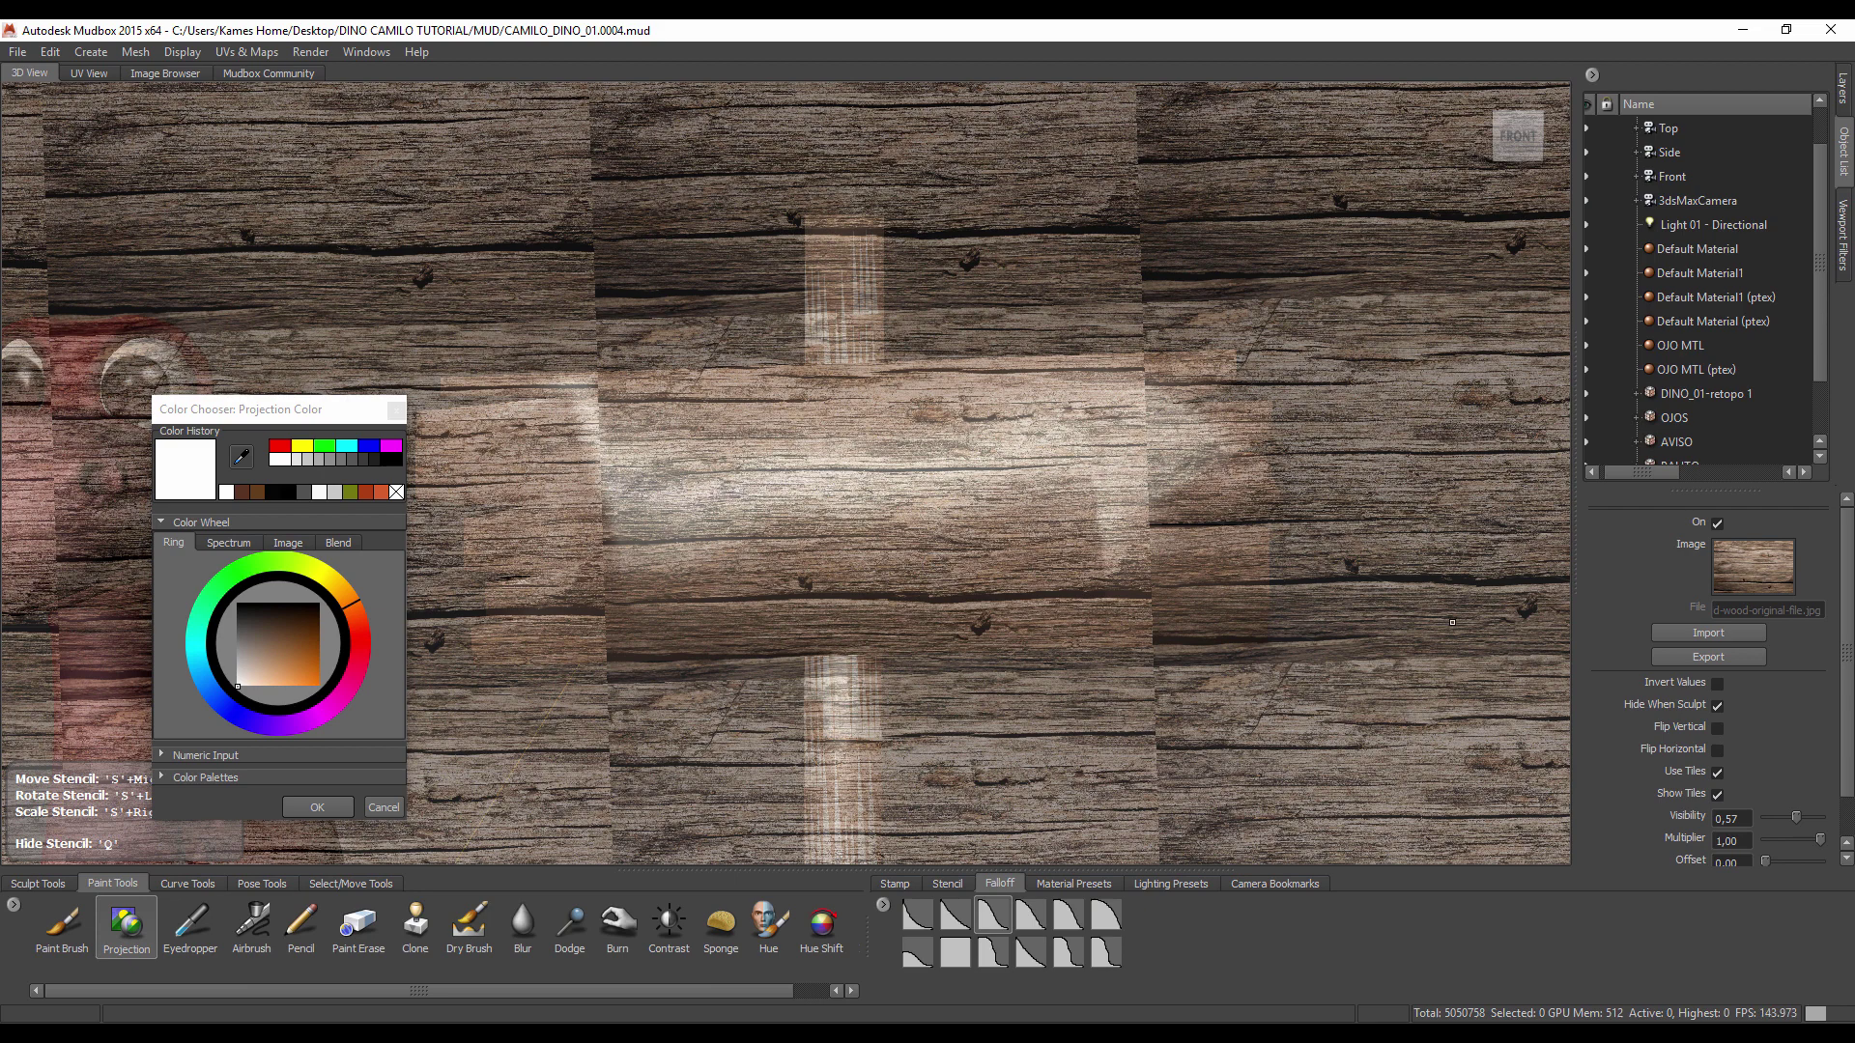
pyautogui.moveTo(1849, 693)
pyautogui.mouseDown()
pyautogui.moveTo(1847, 736)
pyautogui.moveTo(1780, 770)
pyautogui.mouseUp()
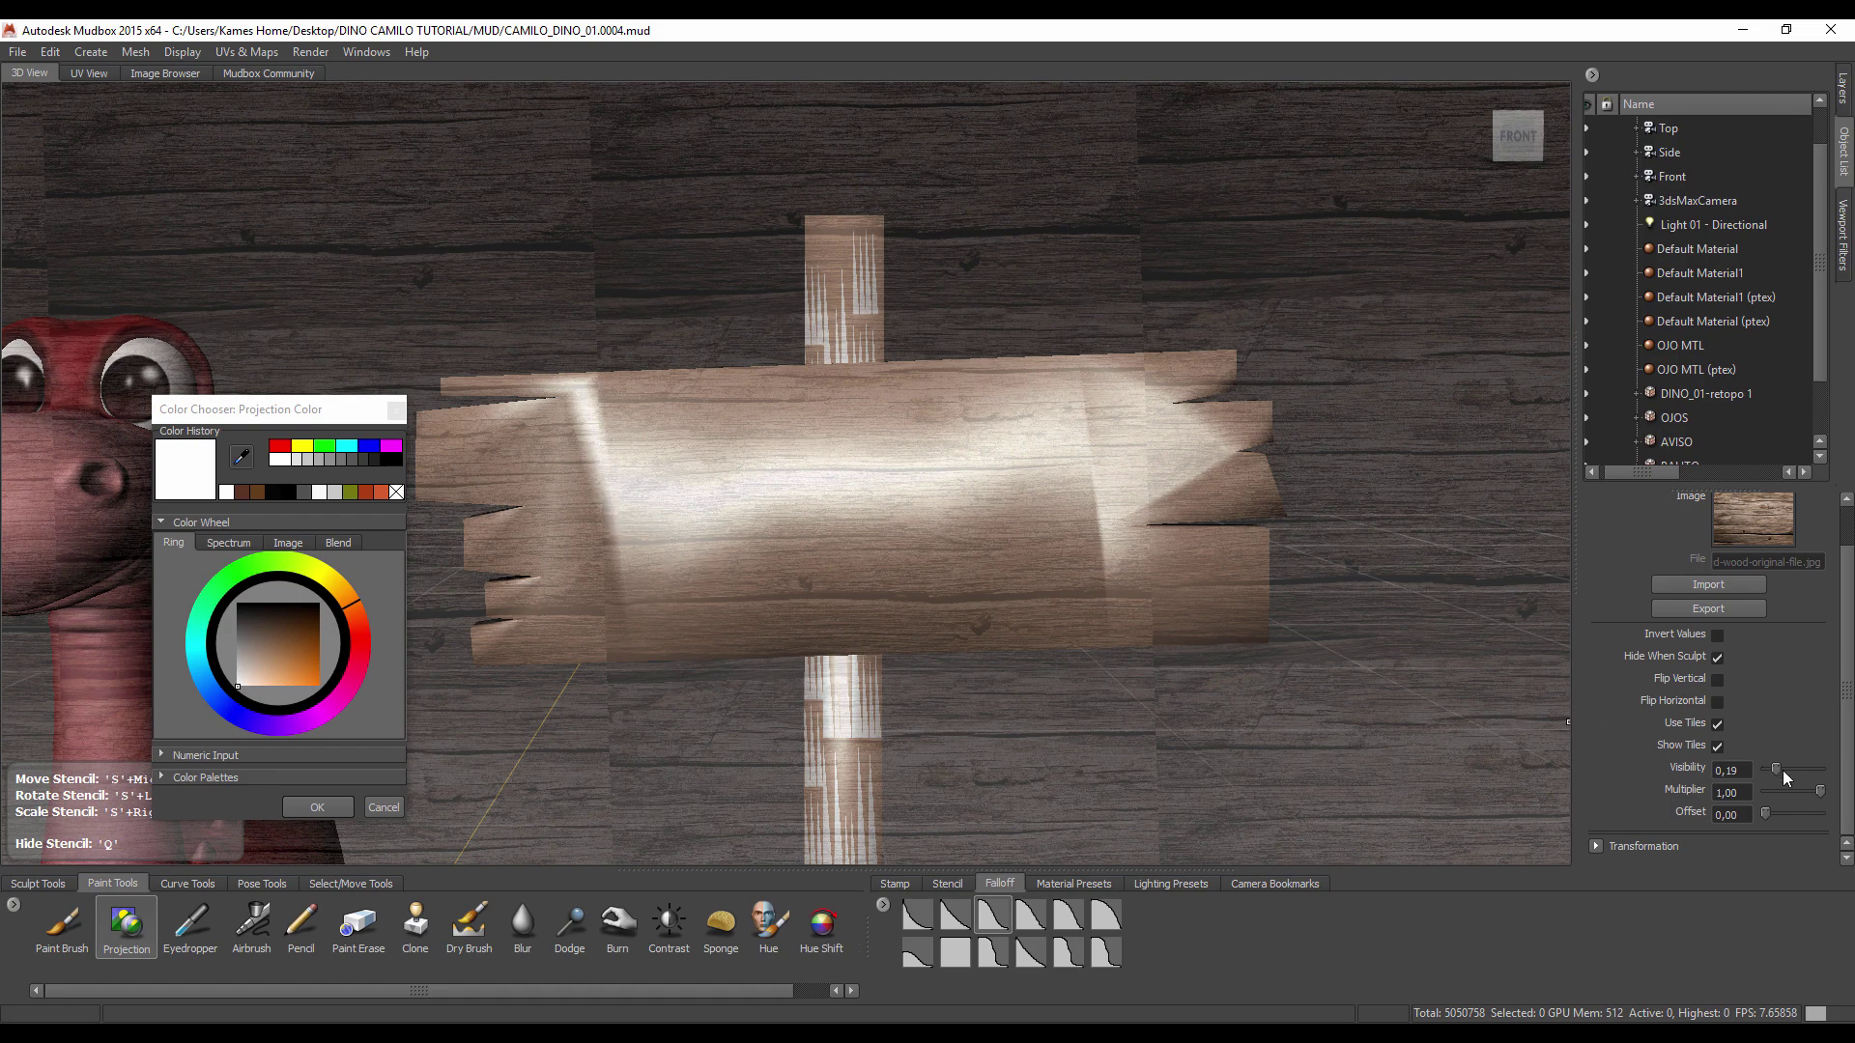
pyautogui.moveTo(1783, 769); pyautogui.dragTo(1850, 788)
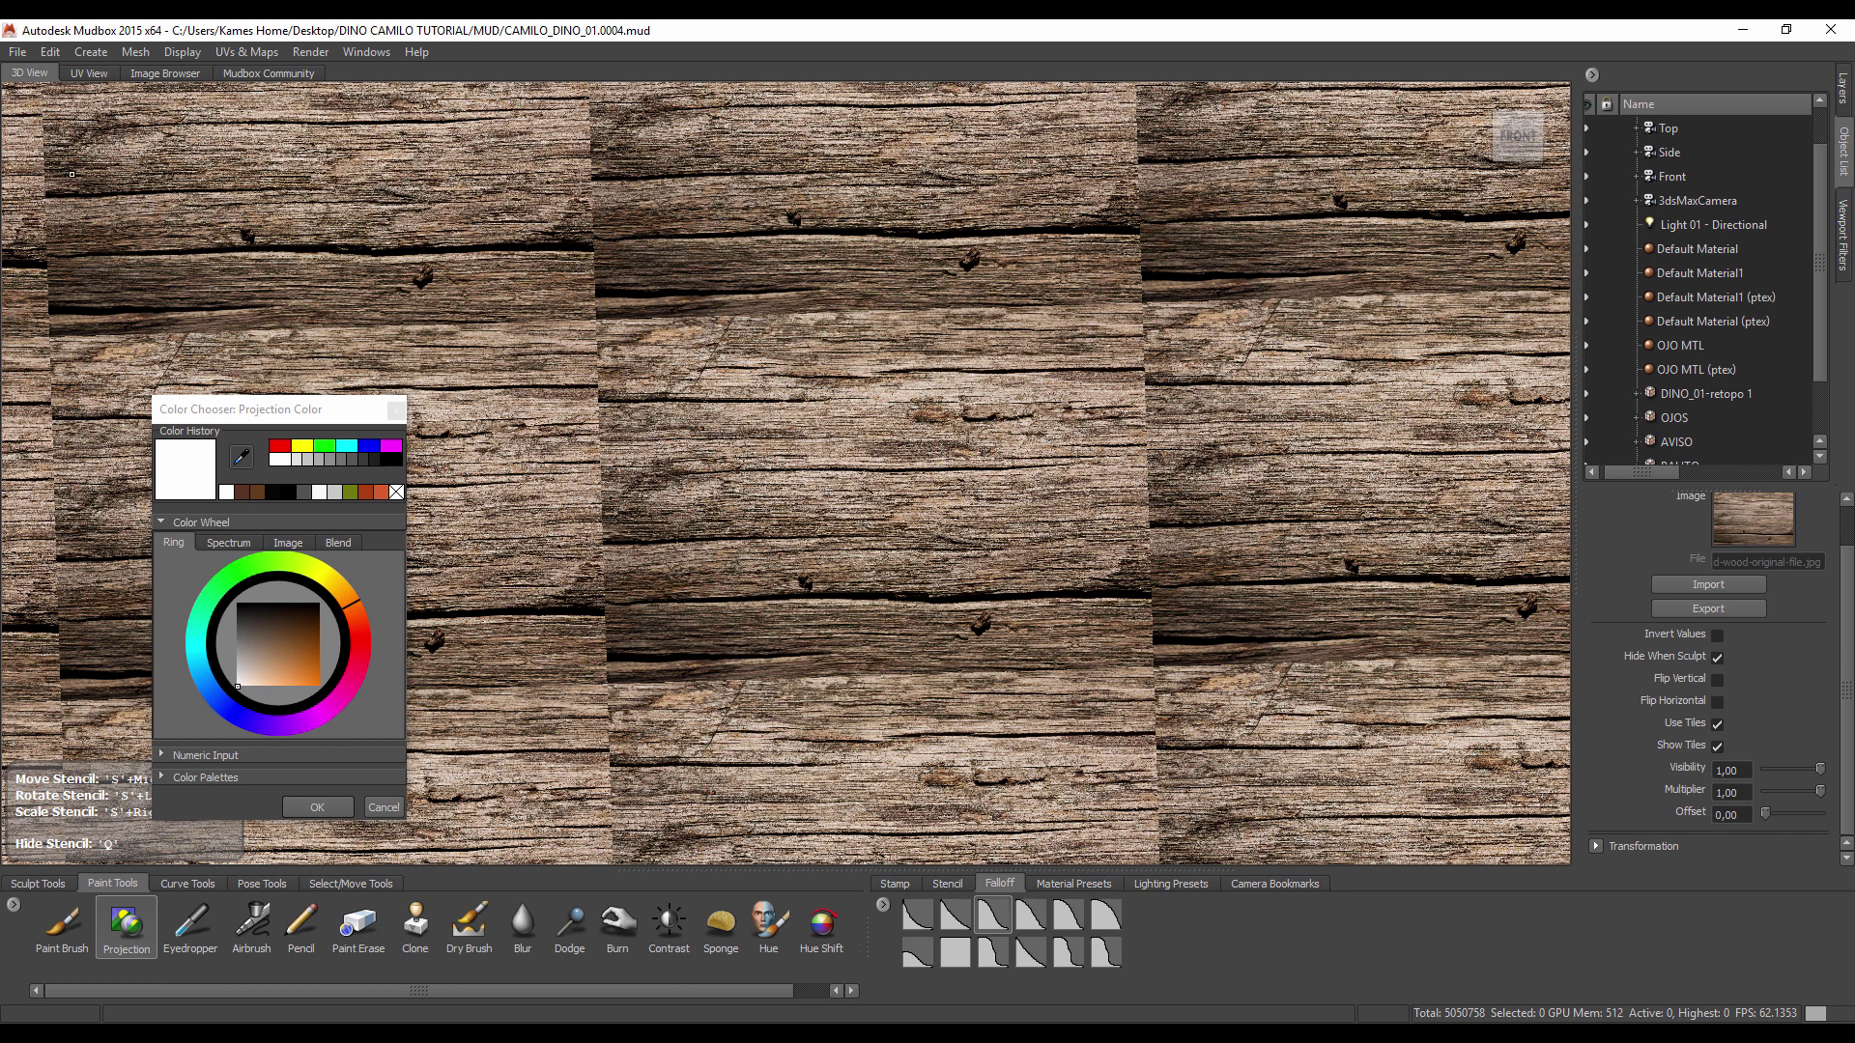
pyautogui.click(50, 52)
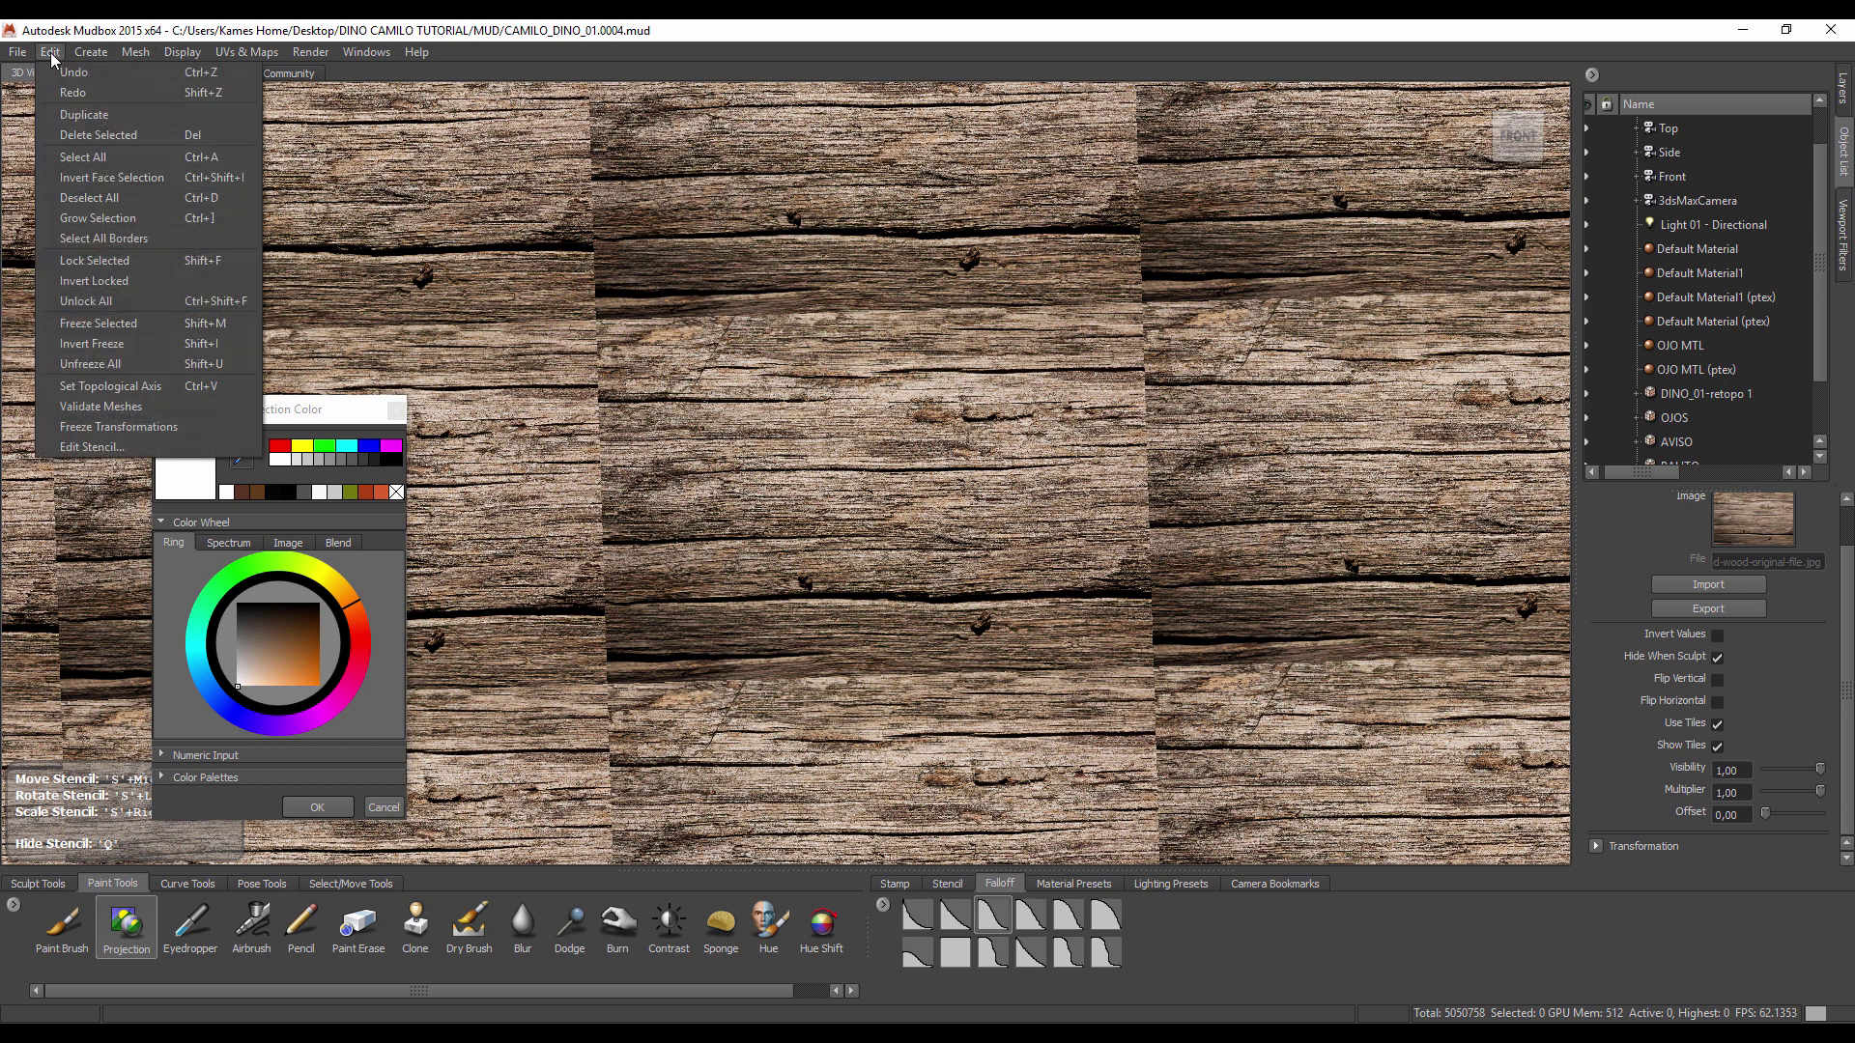
# Step: In Edit Stencil mode, clone over the tile seams with the Clone brush at size 12,33
pyautogui.click(106, 446)
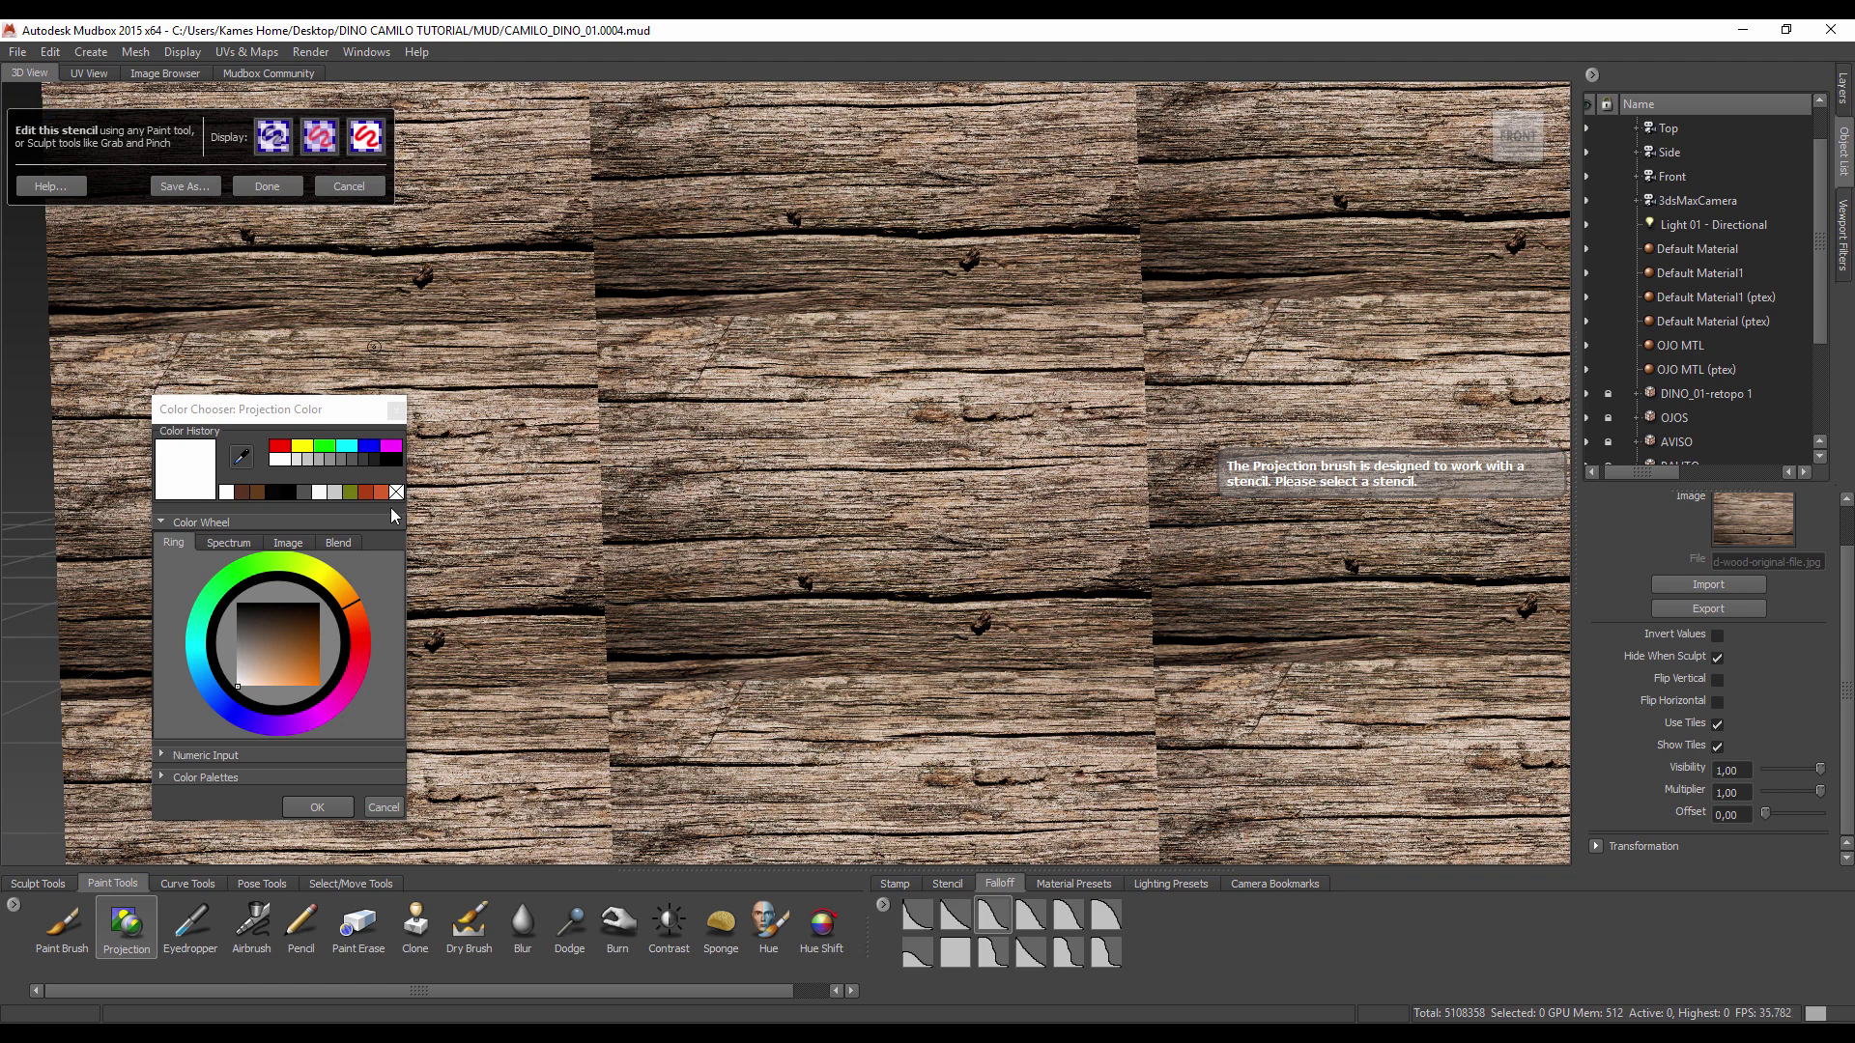
pyautogui.click(417, 930)
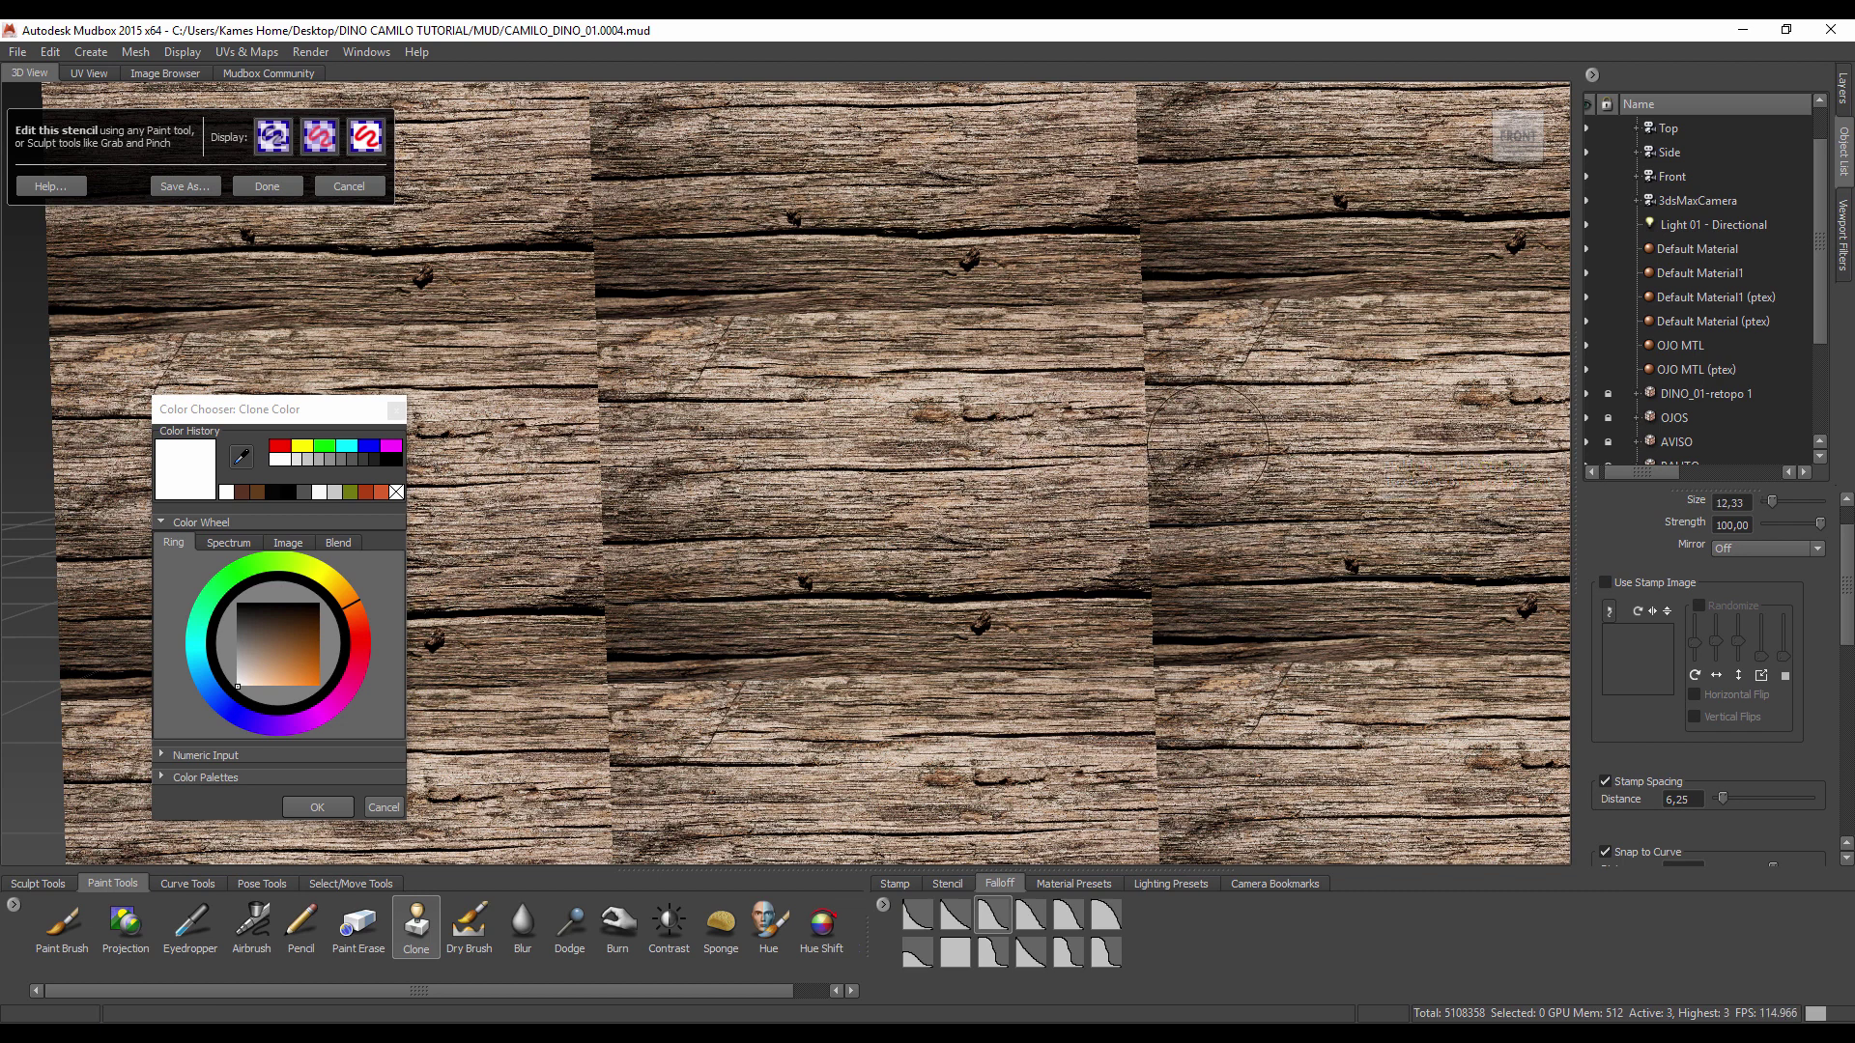
pyautogui.moveTo(909, 454)
pyautogui.mouseDown()
pyautogui.moveTo(1189, 444)
pyautogui.moveTo(1154, 382)
pyautogui.mouseUp()
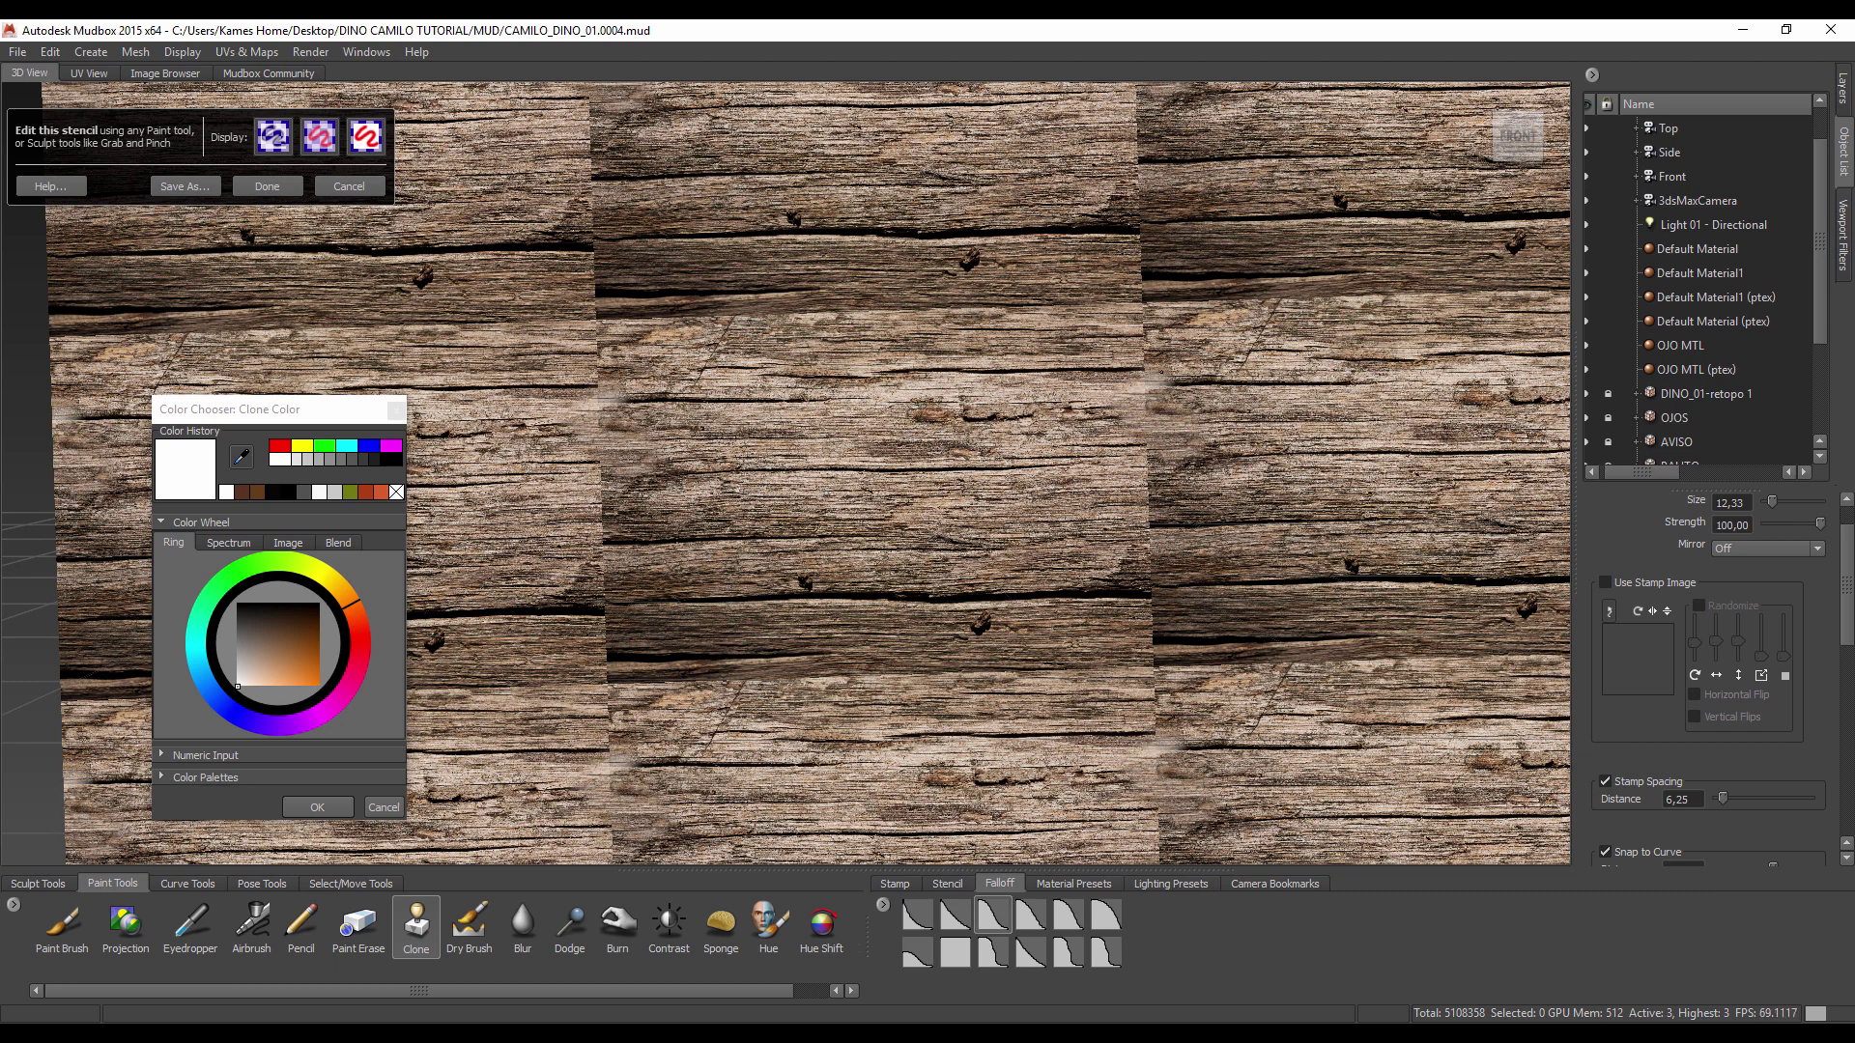
pyautogui.moveTo(1140, 715)
pyautogui.mouseDown()
pyautogui.moveTo(1120, 695)
pyautogui.moveTo(1130, 319)
pyautogui.moveTo(1092, 696)
pyautogui.moveTo(1208, 387)
pyautogui.mouseUp()
pyautogui.moveTo(1159, 87); pyautogui.dragTo(1169, 217)
pyautogui.moveTo(917, 575)
pyautogui.mouseDown()
pyautogui.moveTo(932, 637)
pyautogui.moveTo(935, 608)
pyautogui.moveTo(858, 623)
pyautogui.moveTo(971, 614)
pyautogui.mouseUp()
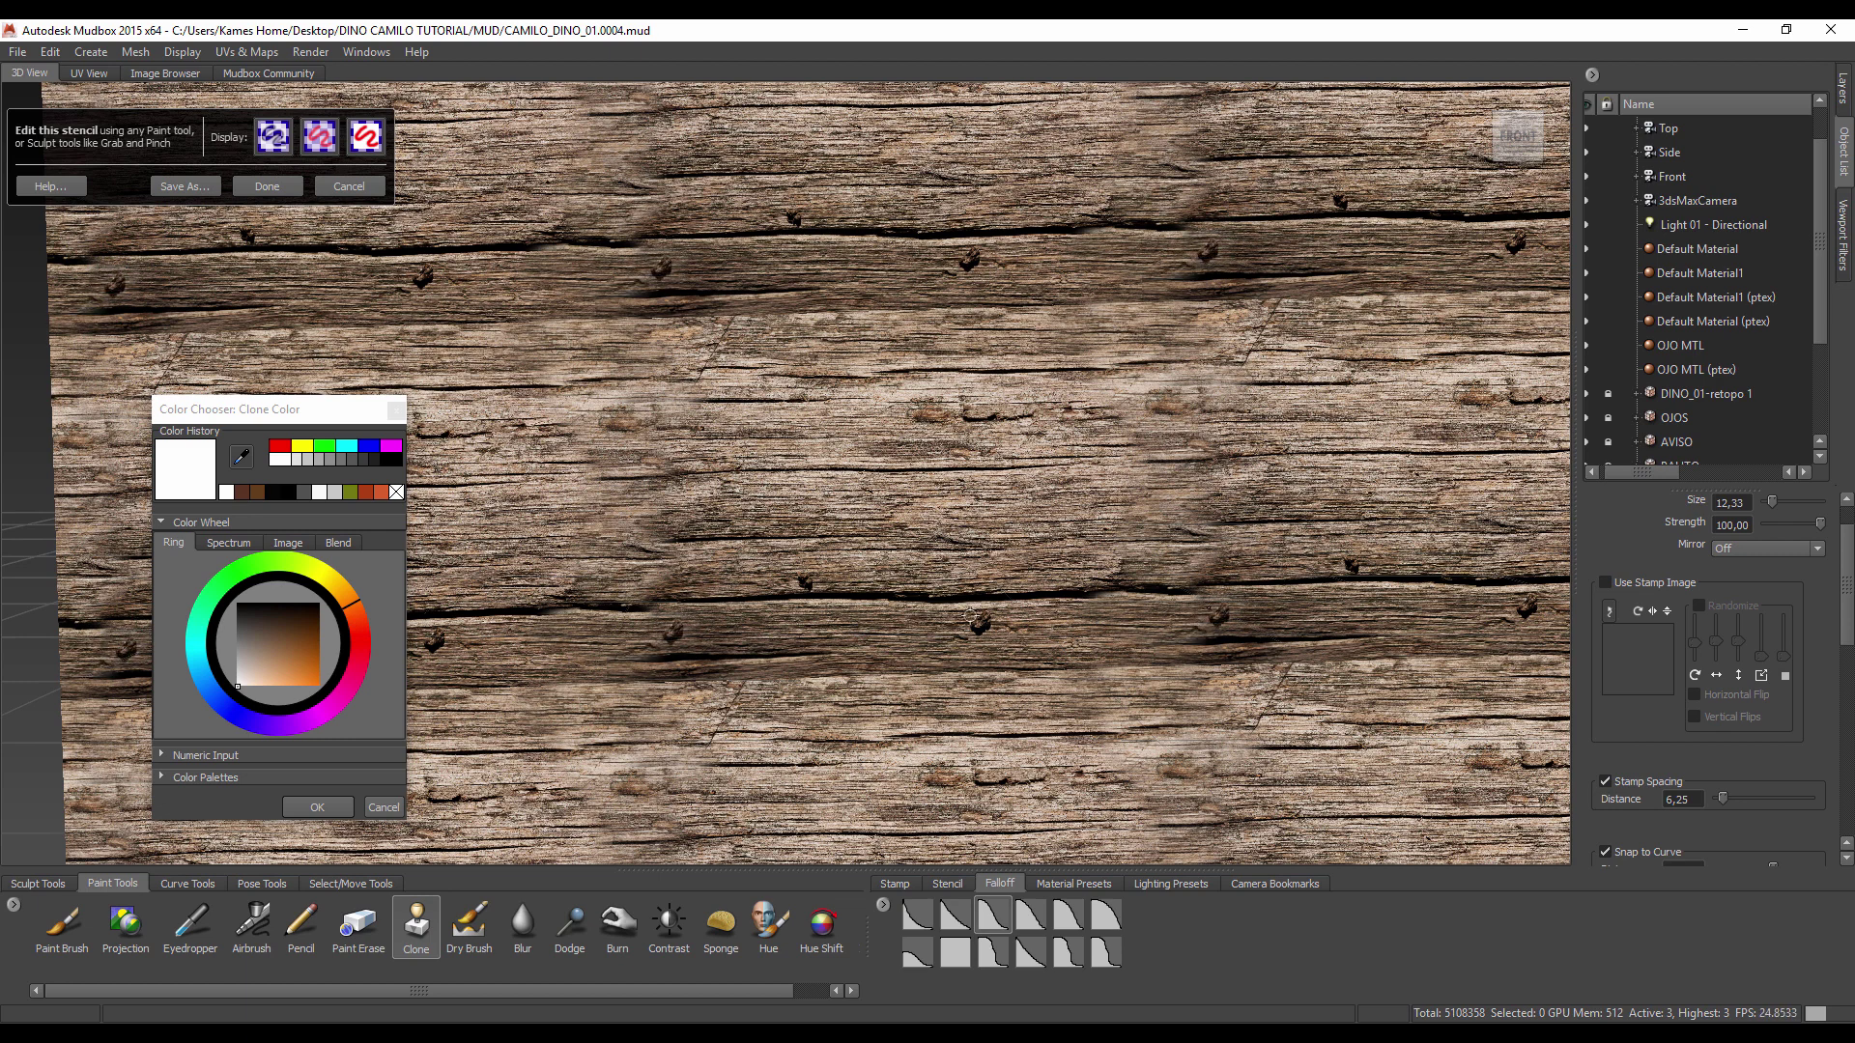
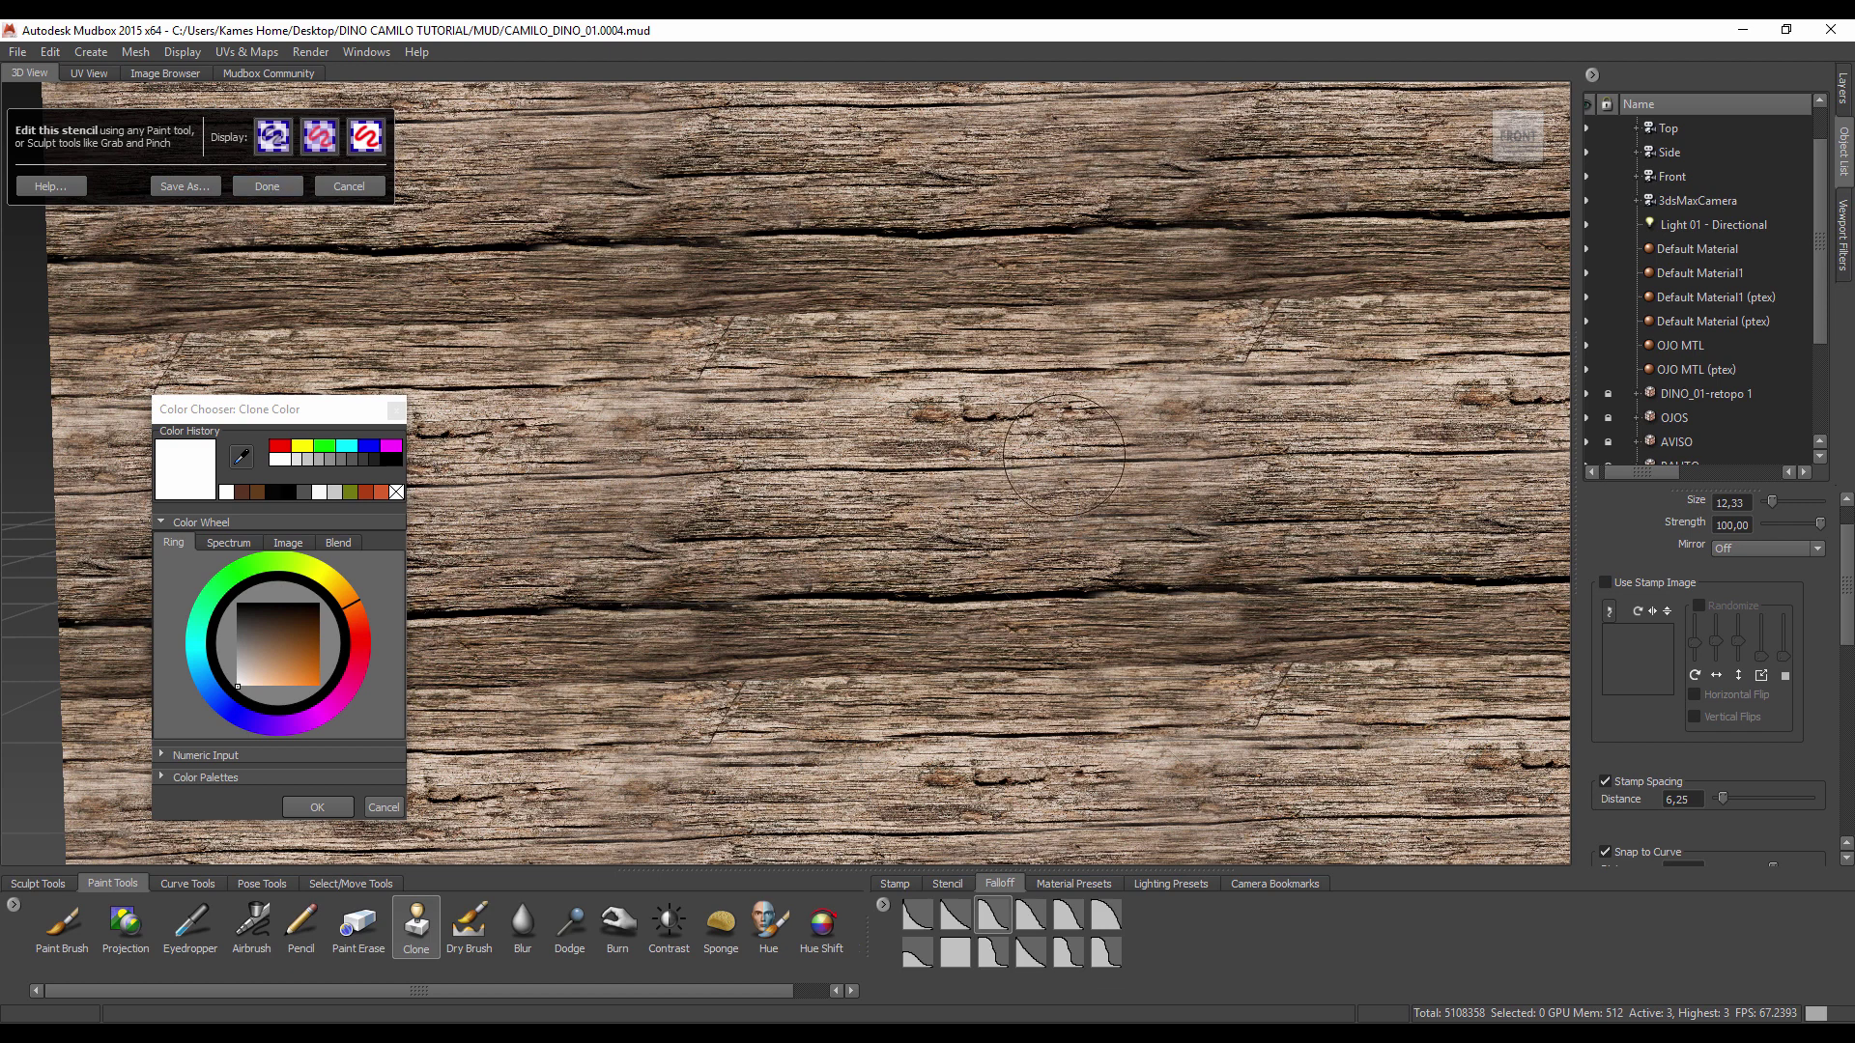
# Step: Finish editing the wood stencil and lower its visibility to 0.25
pyautogui.click(271, 186)
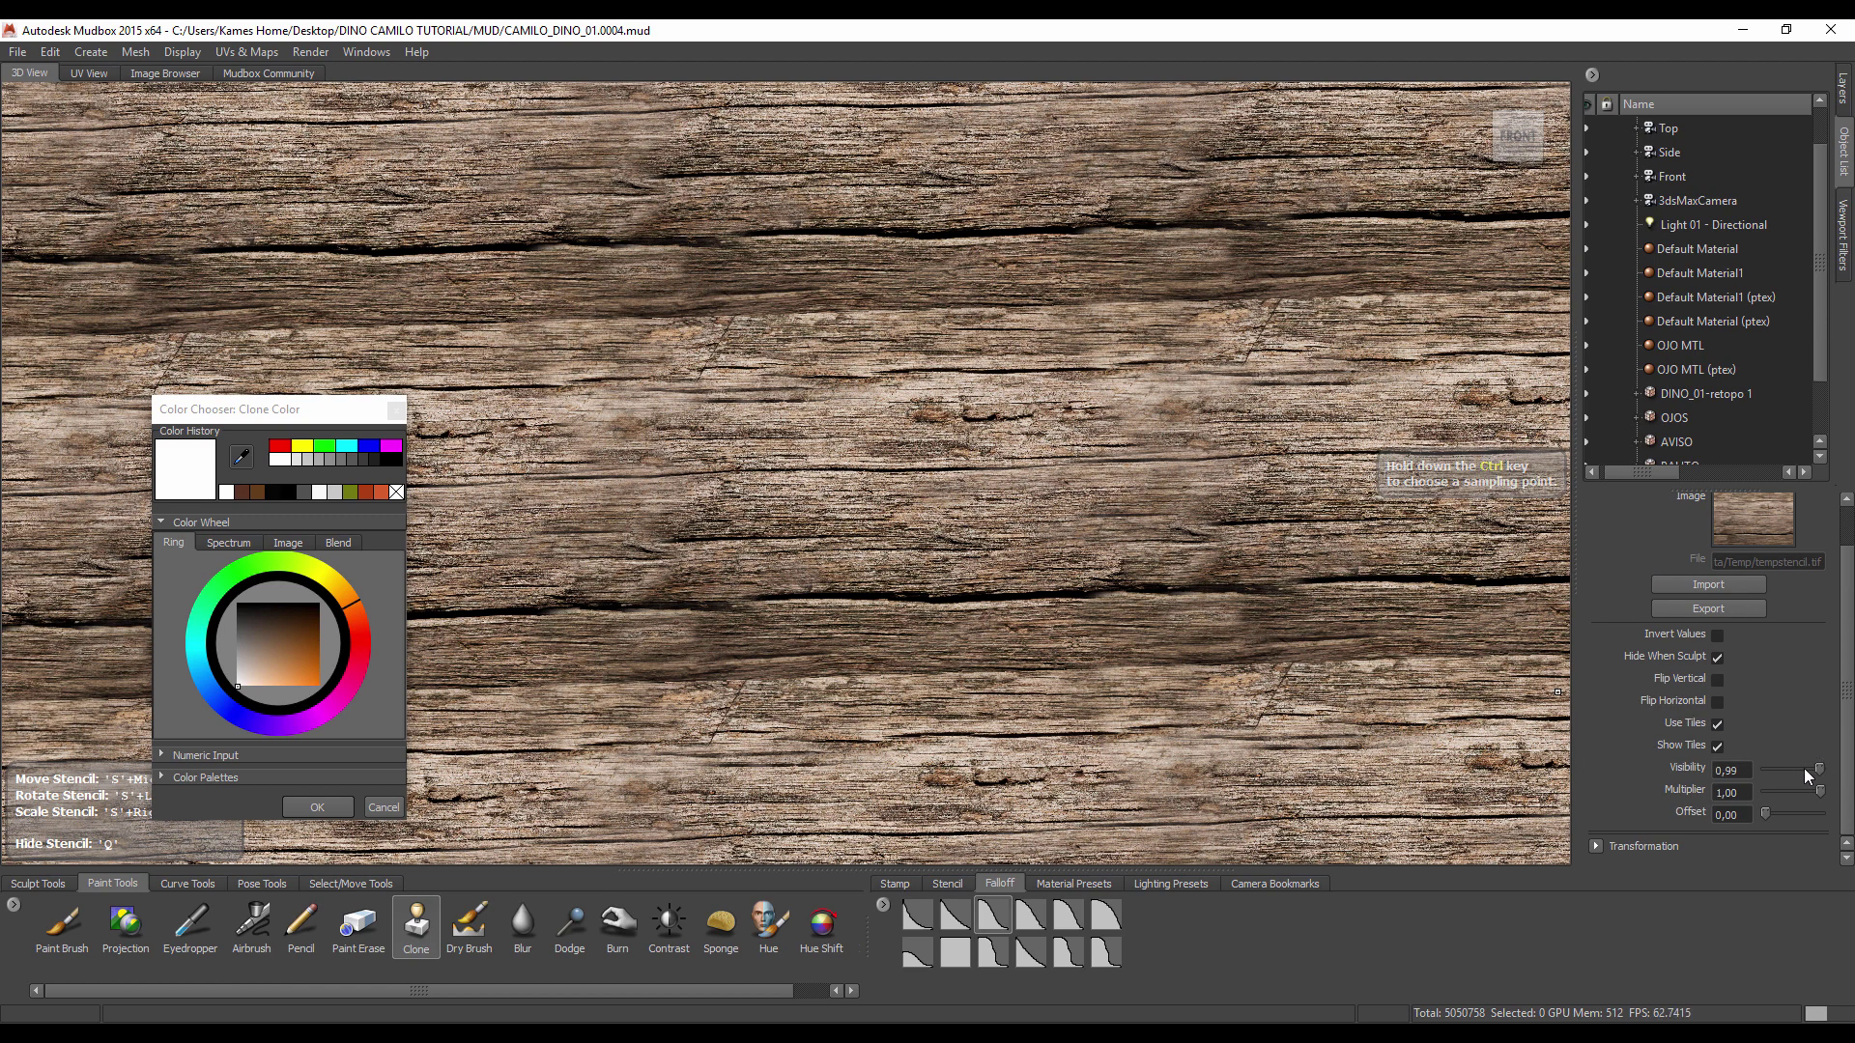
pyautogui.moveTo(1820, 770); pyautogui.dragTo(1777, 769)
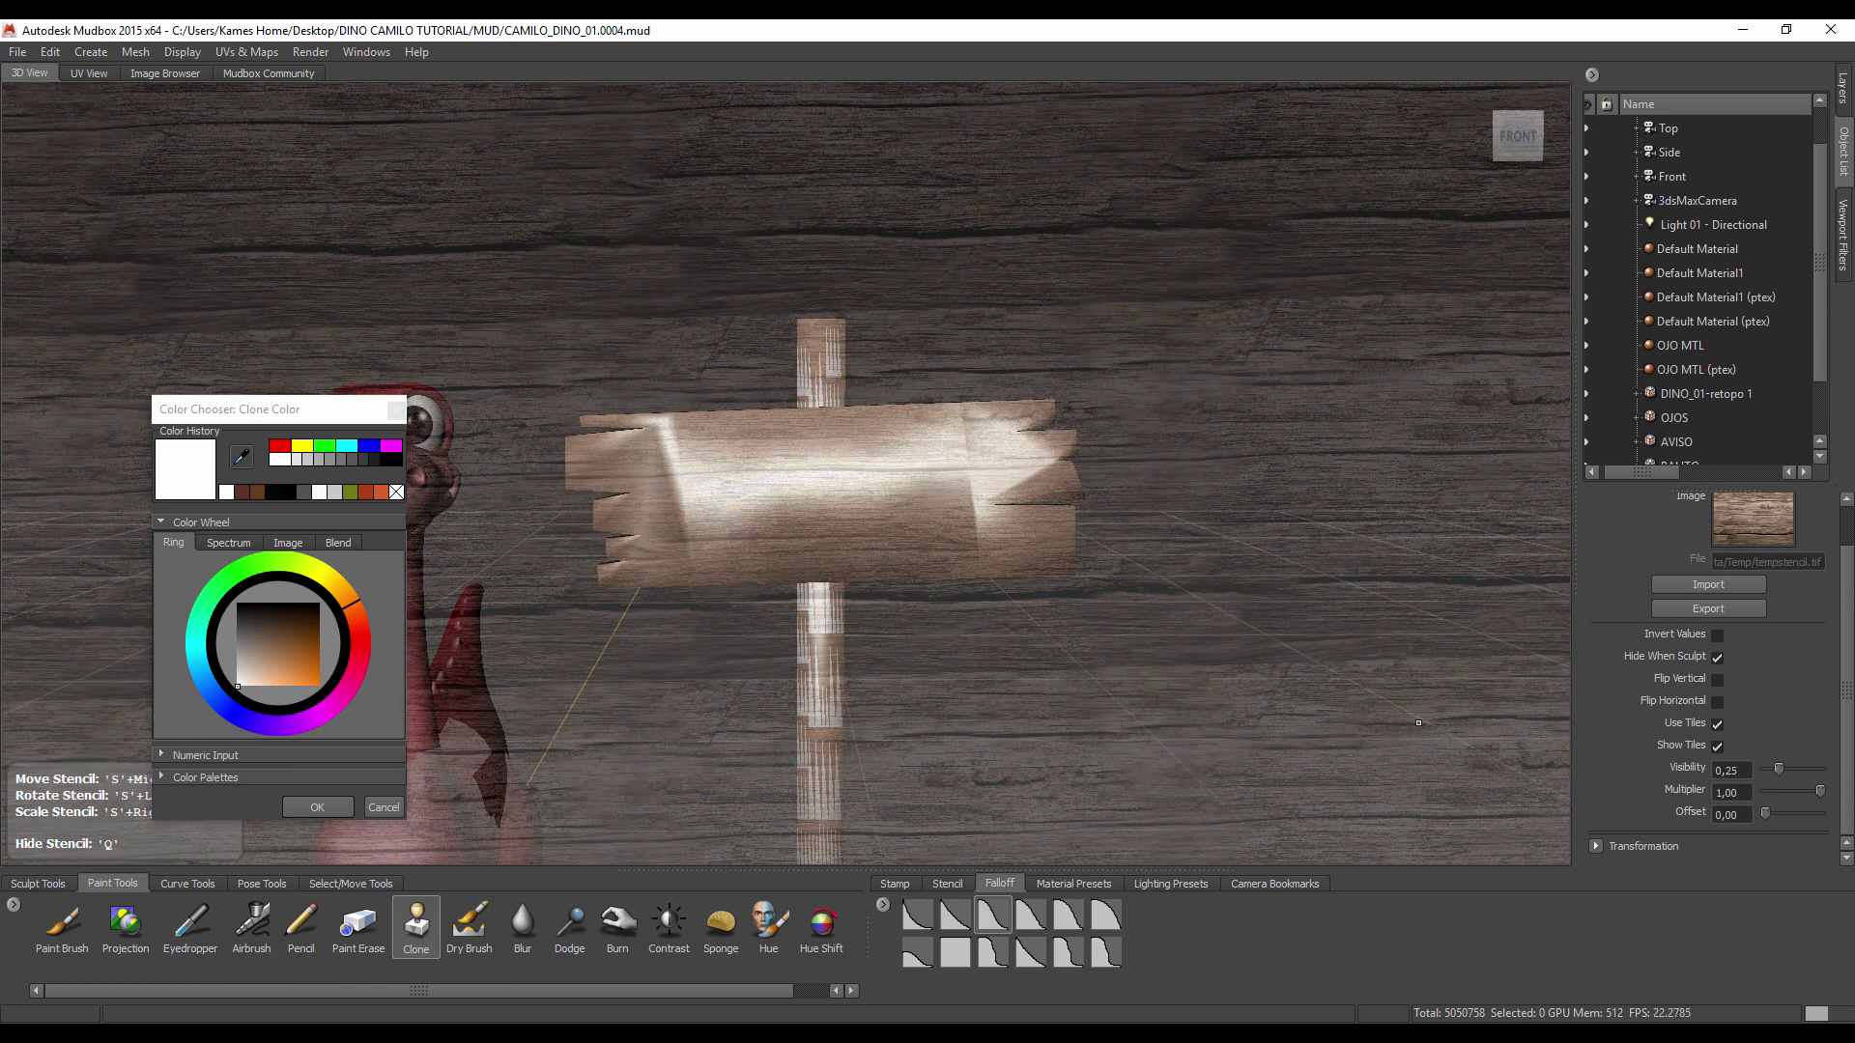
pyautogui.scroll(2, 932, 536)
pyautogui.scroll(2, 932, 538)
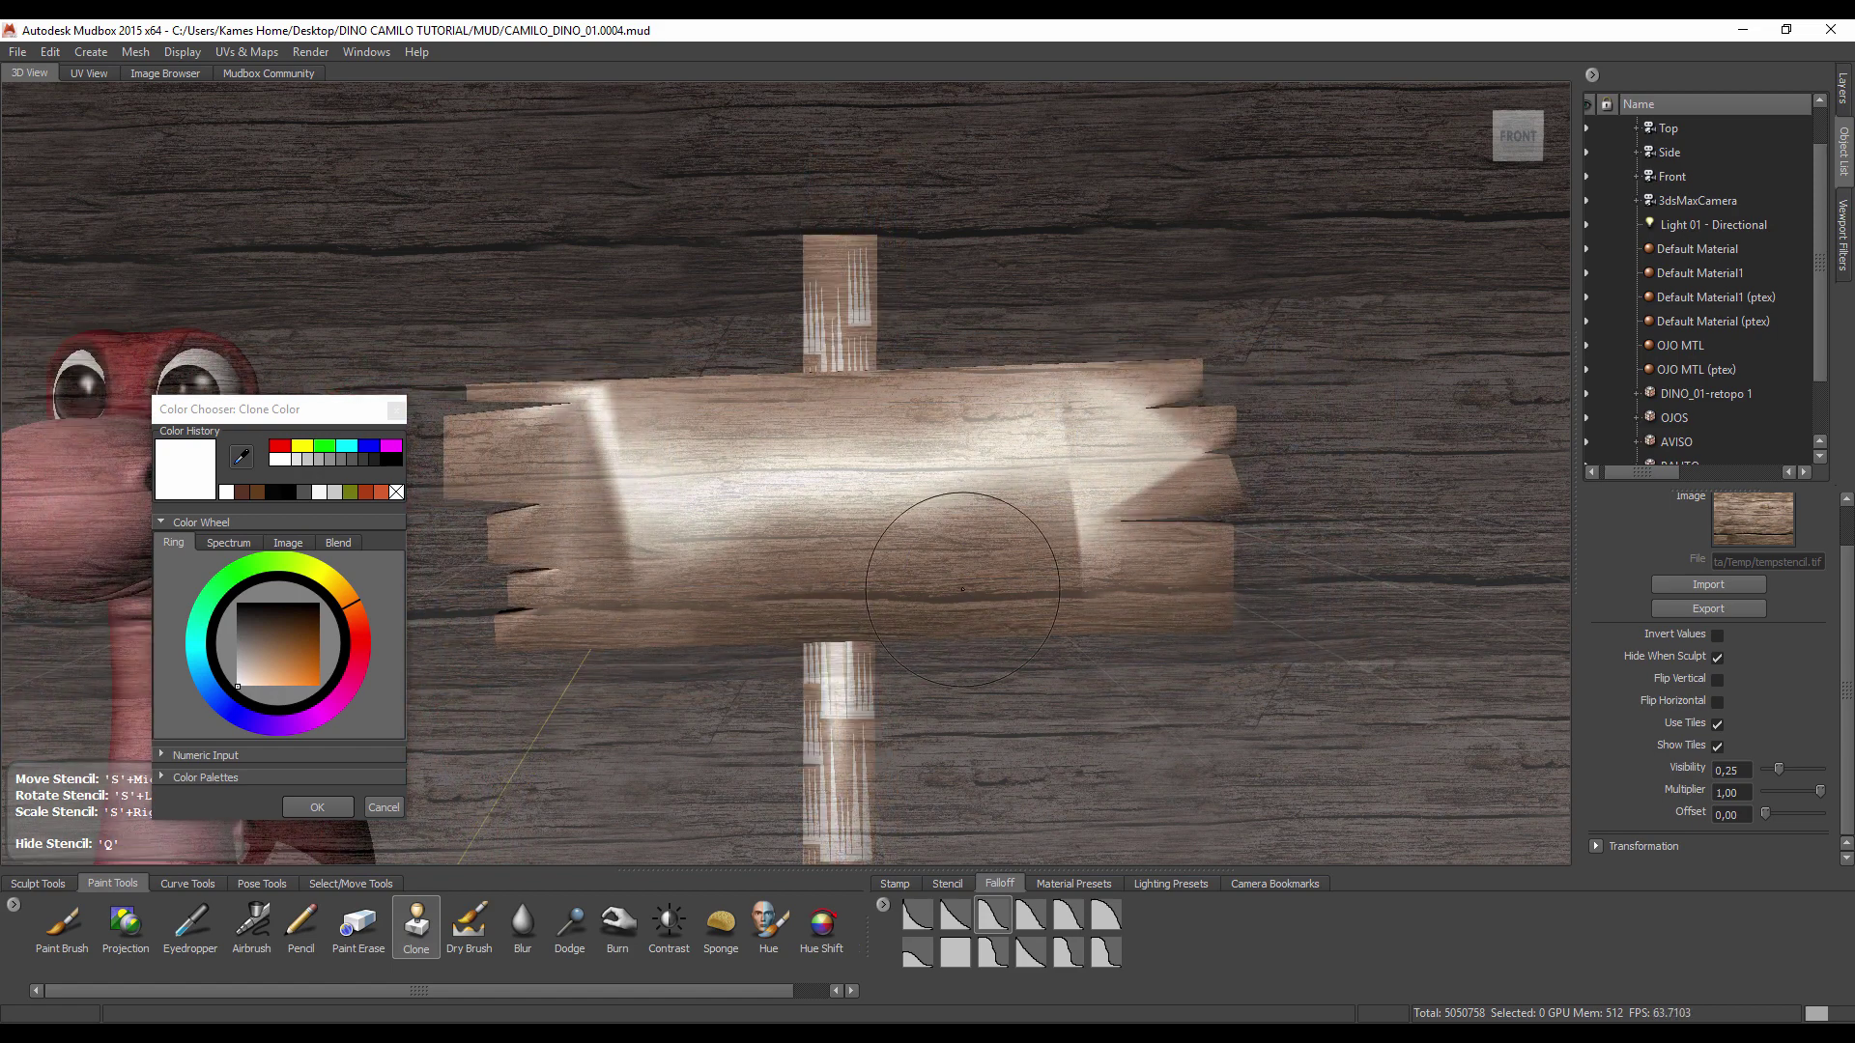
pyautogui.scroll(2, 946, 541)
pyautogui.scroll(2, 927, 541)
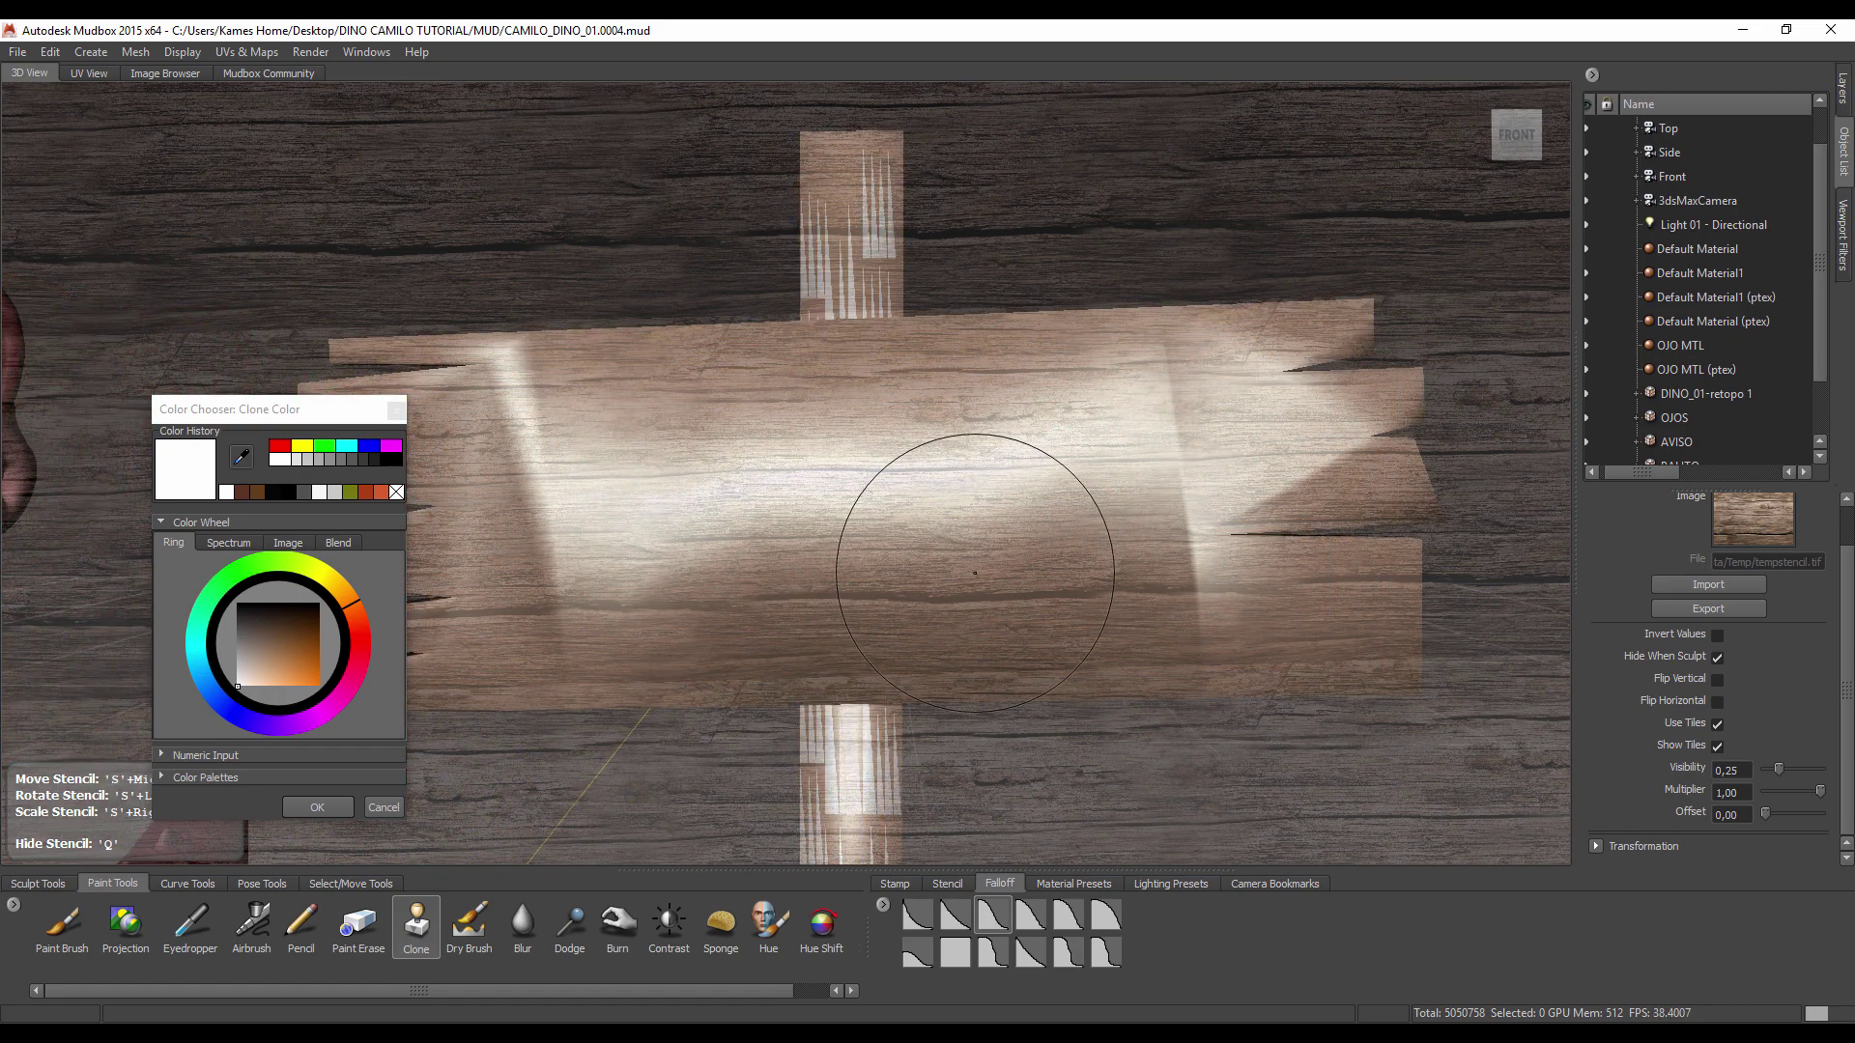
# Step: Set the paint colour to white, test then undo a projection stroke, and select AVISO
pyautogui.click(256, 667)
pyautogui.moveTo(254, 667); pyautogui.dragTo(231, 694)
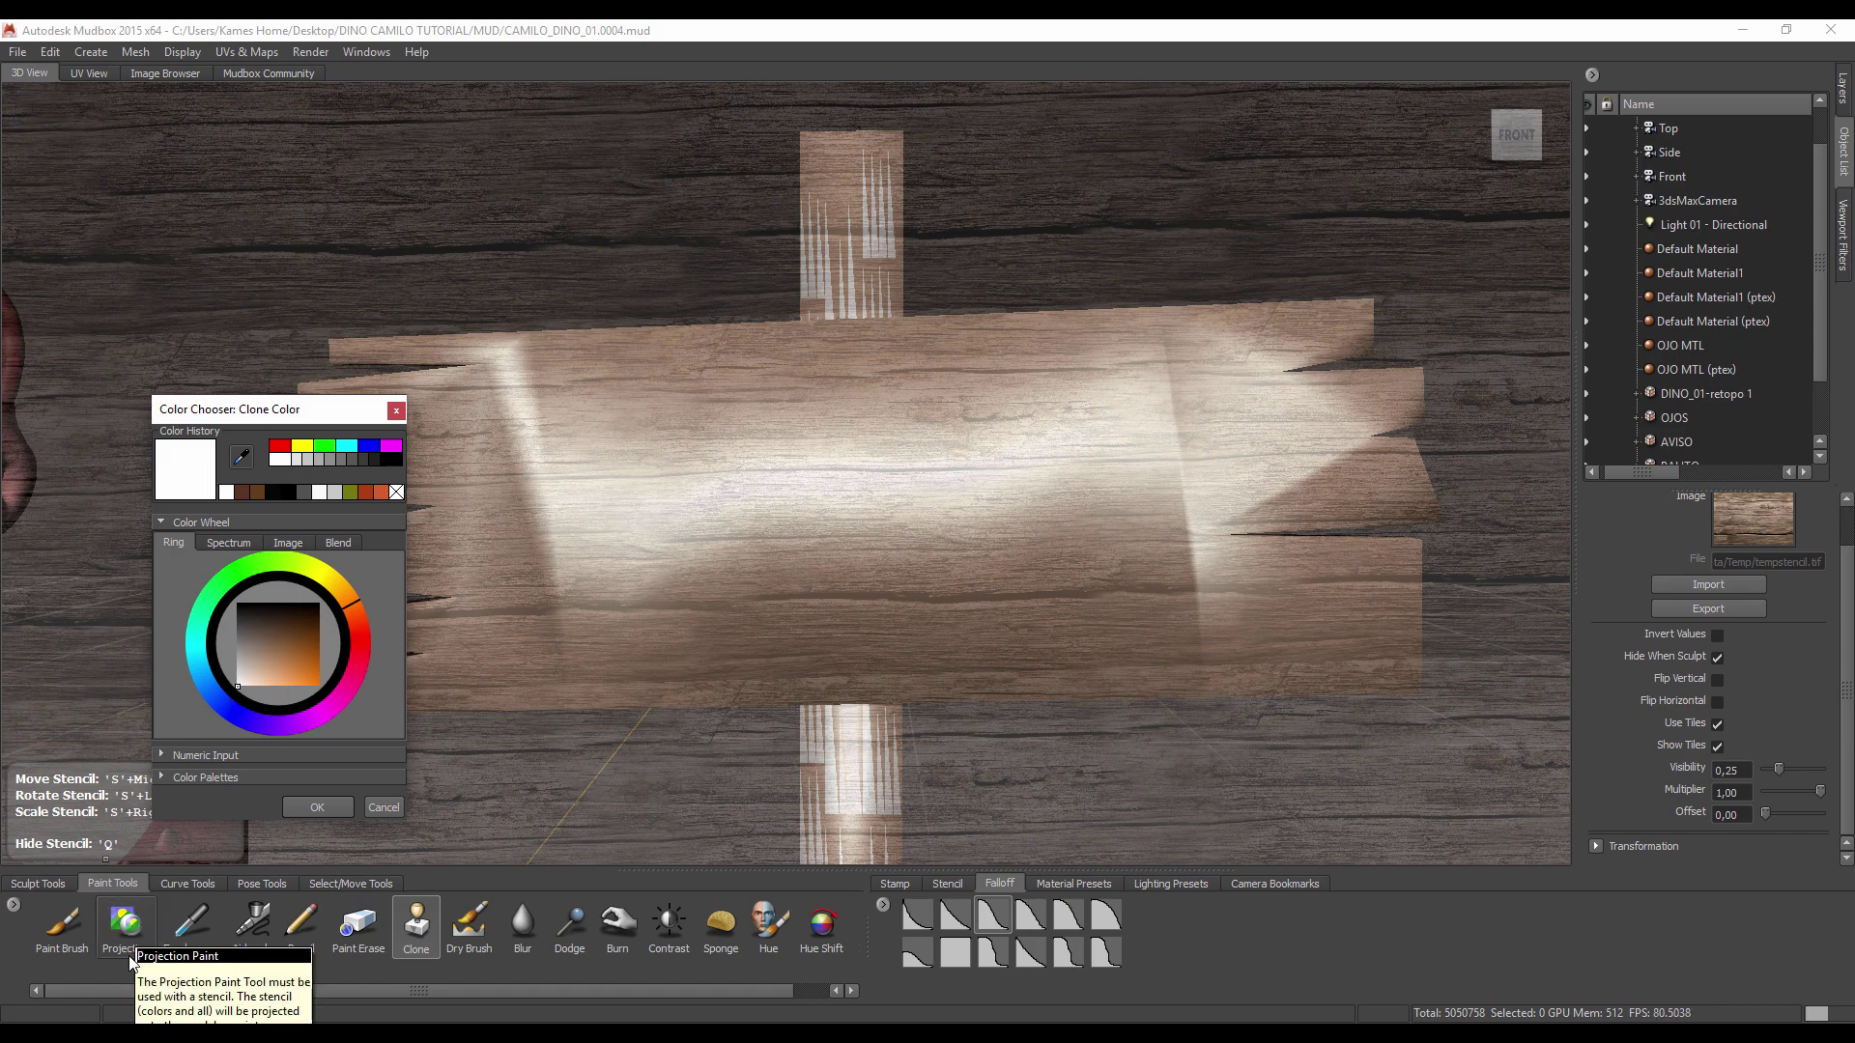
pyautogui.click(125, 923)
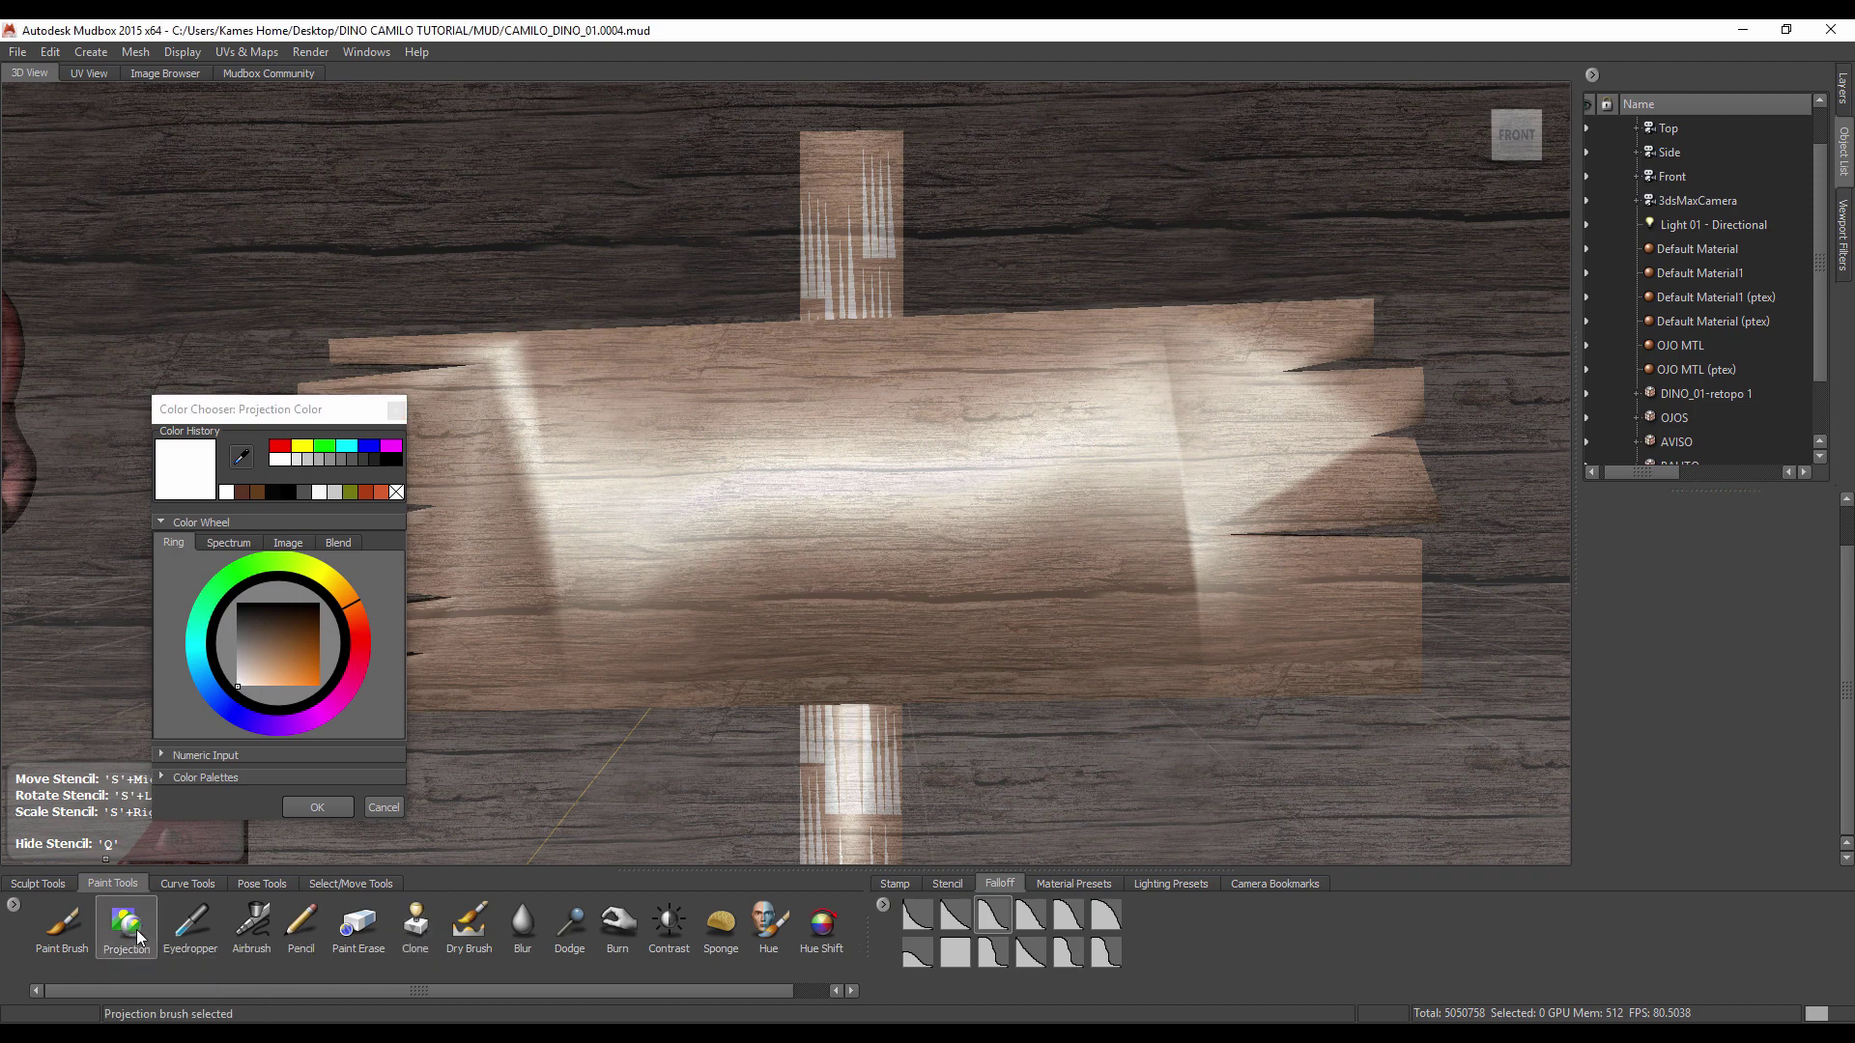
pyautogui.moveTo(967, 494)
pyautogui.mouseDown()
pyautogui.moveTo(1224, 328)
pyautogui.moveTo(1263, 716)
pyautogui.mouseUp()
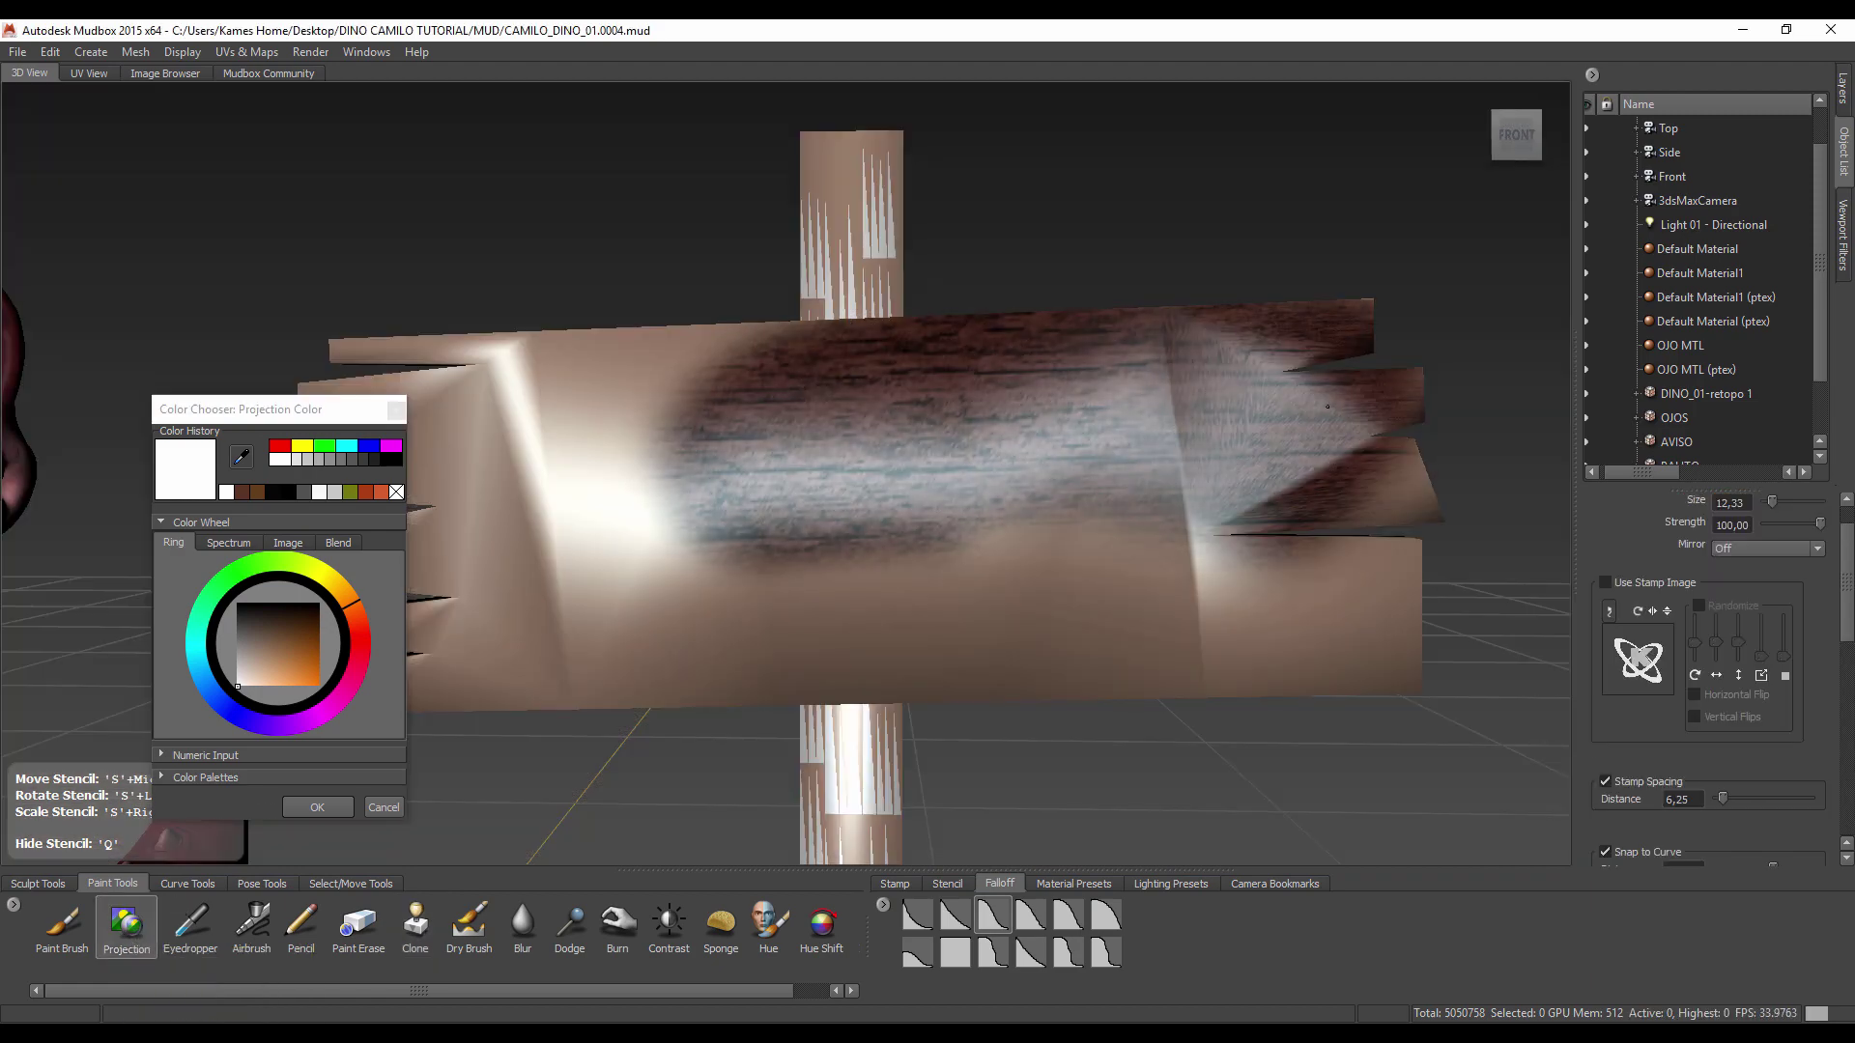
pyautogui.hotkey('ctrl', 'z')
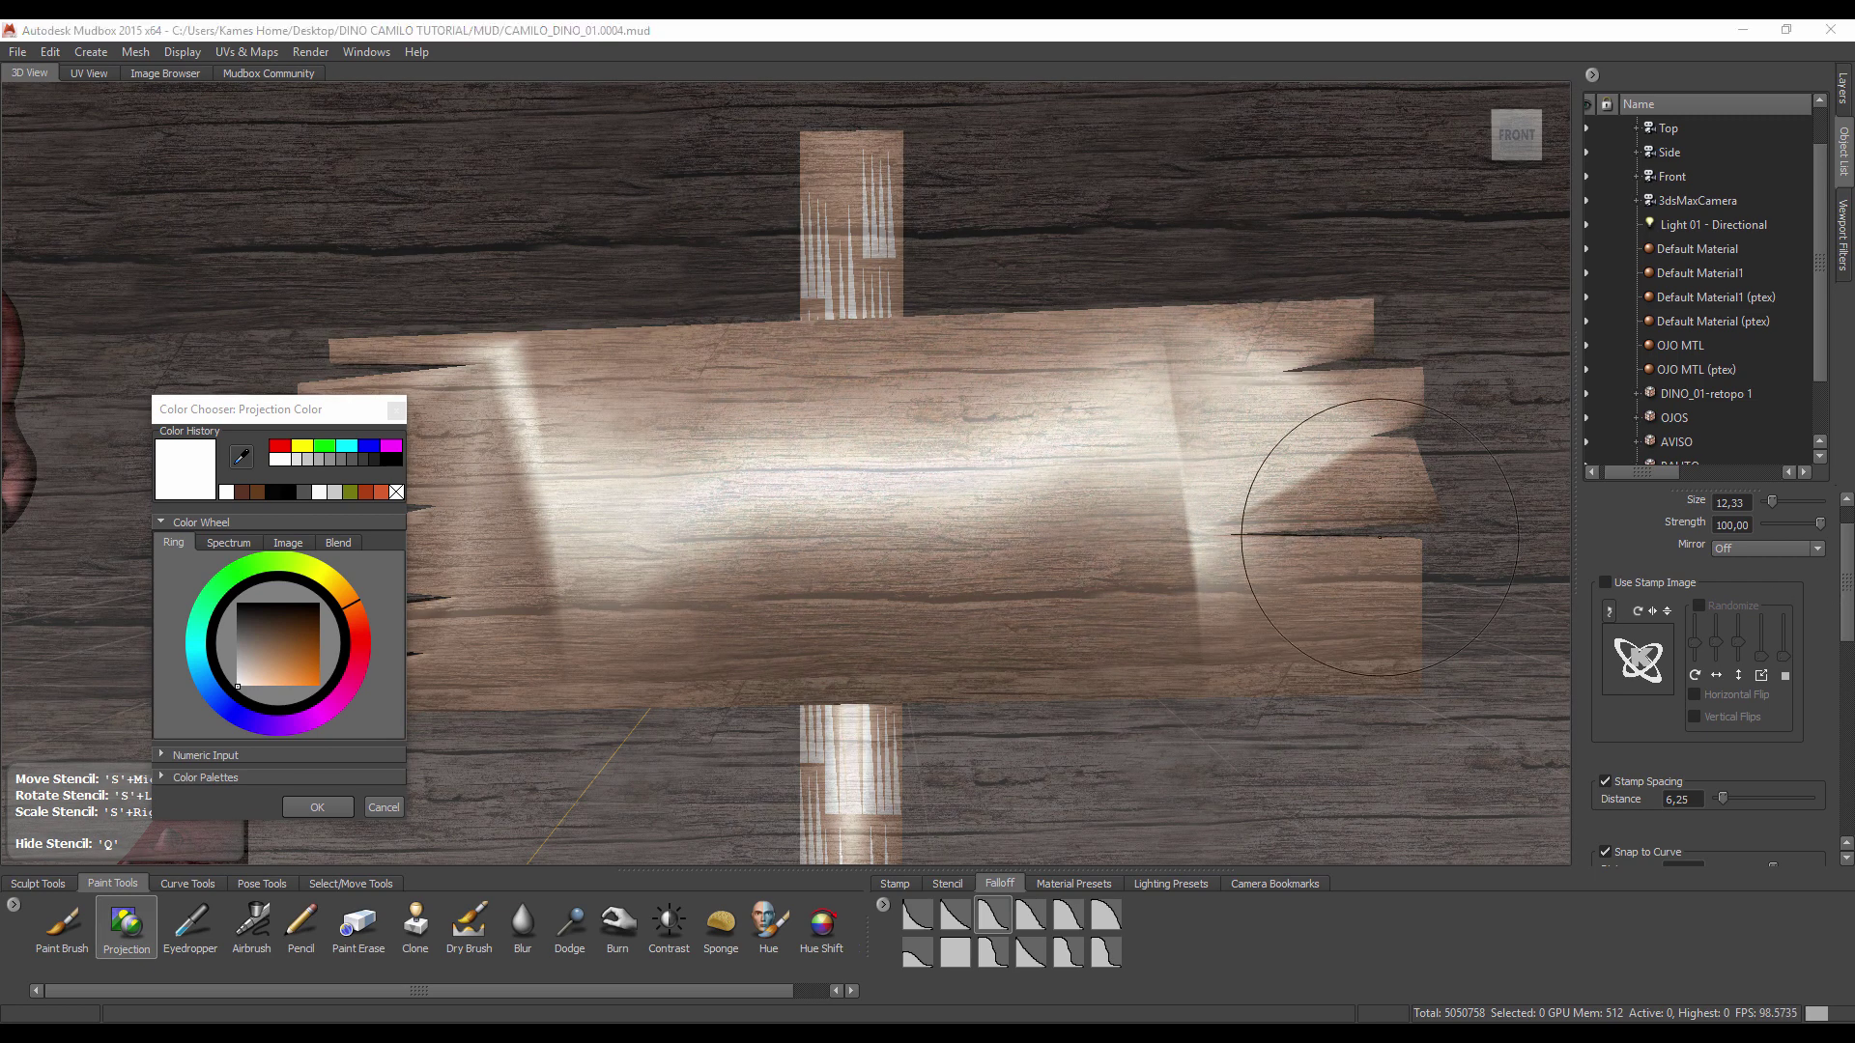
pyautogui.scroll(-1, 1742, 382)
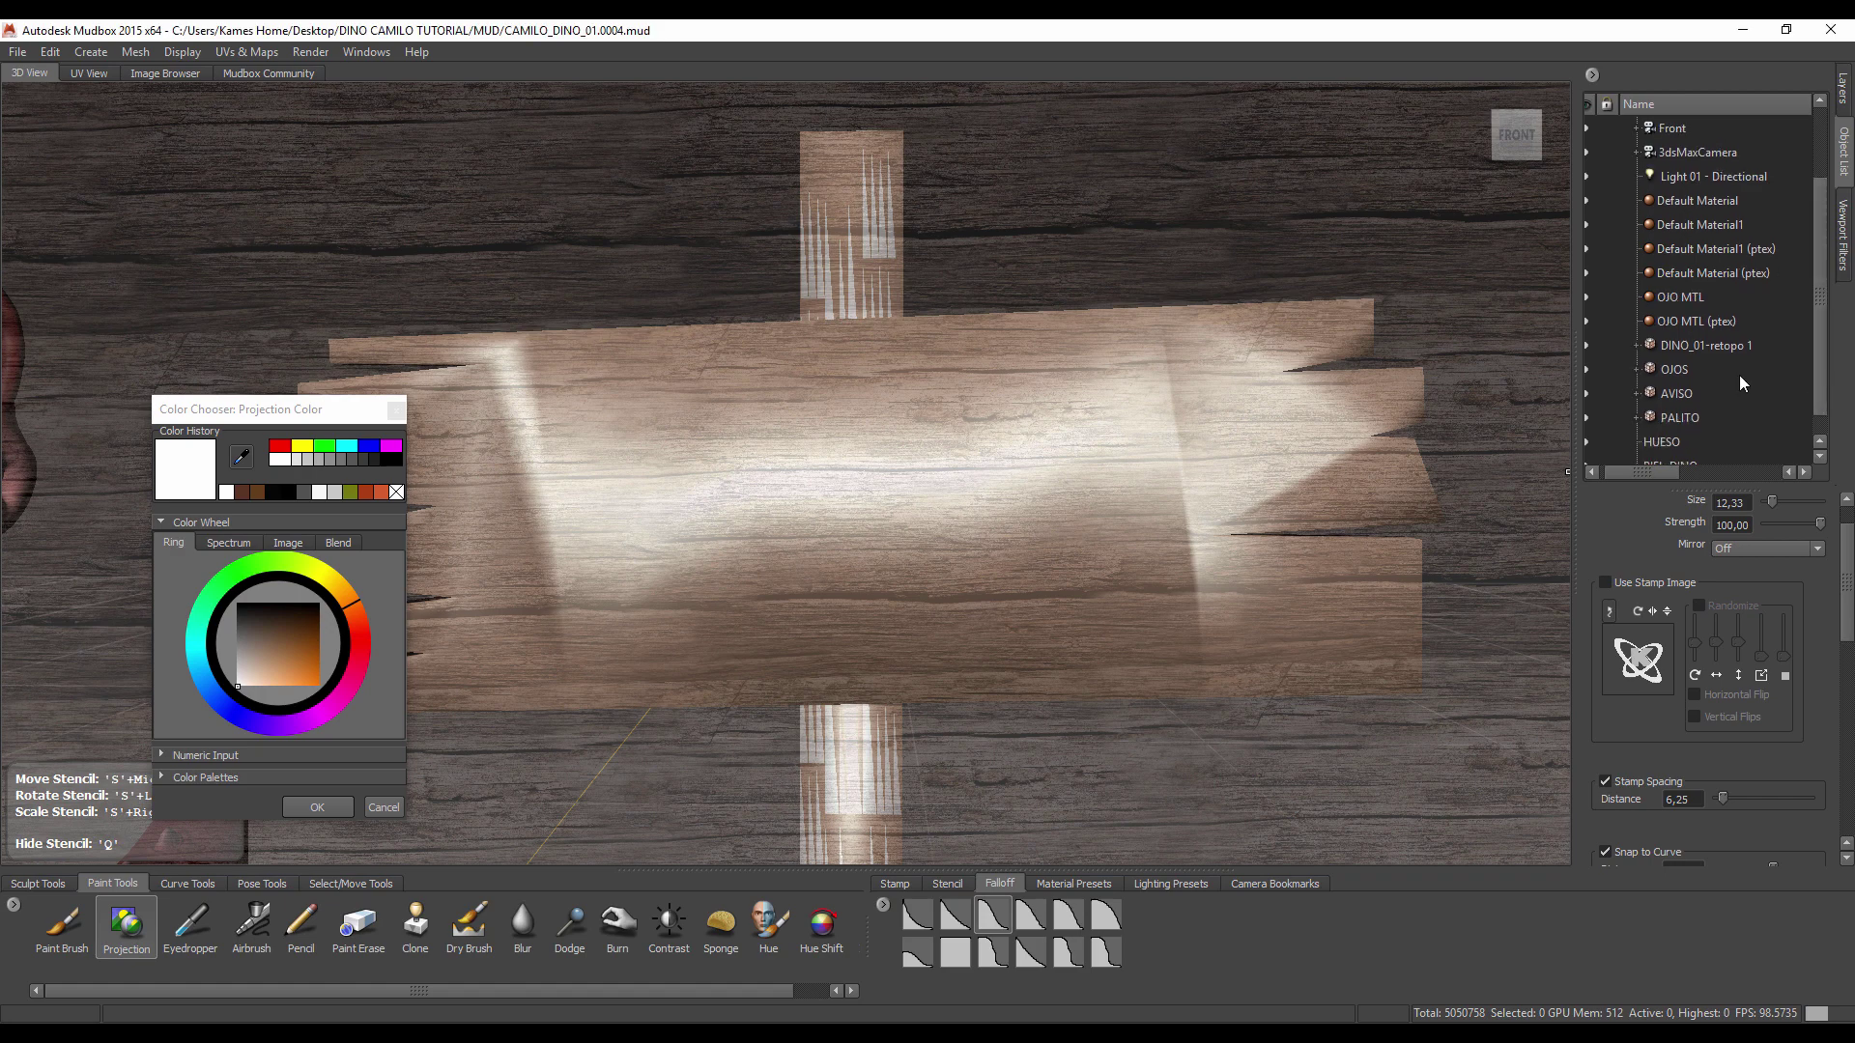
pyautogui.click(1677, 394)
# Step: Assign AVISO a new Mudbox Material with white diffuse and black specular colour
pyautogui.rightClick(1687, 396)
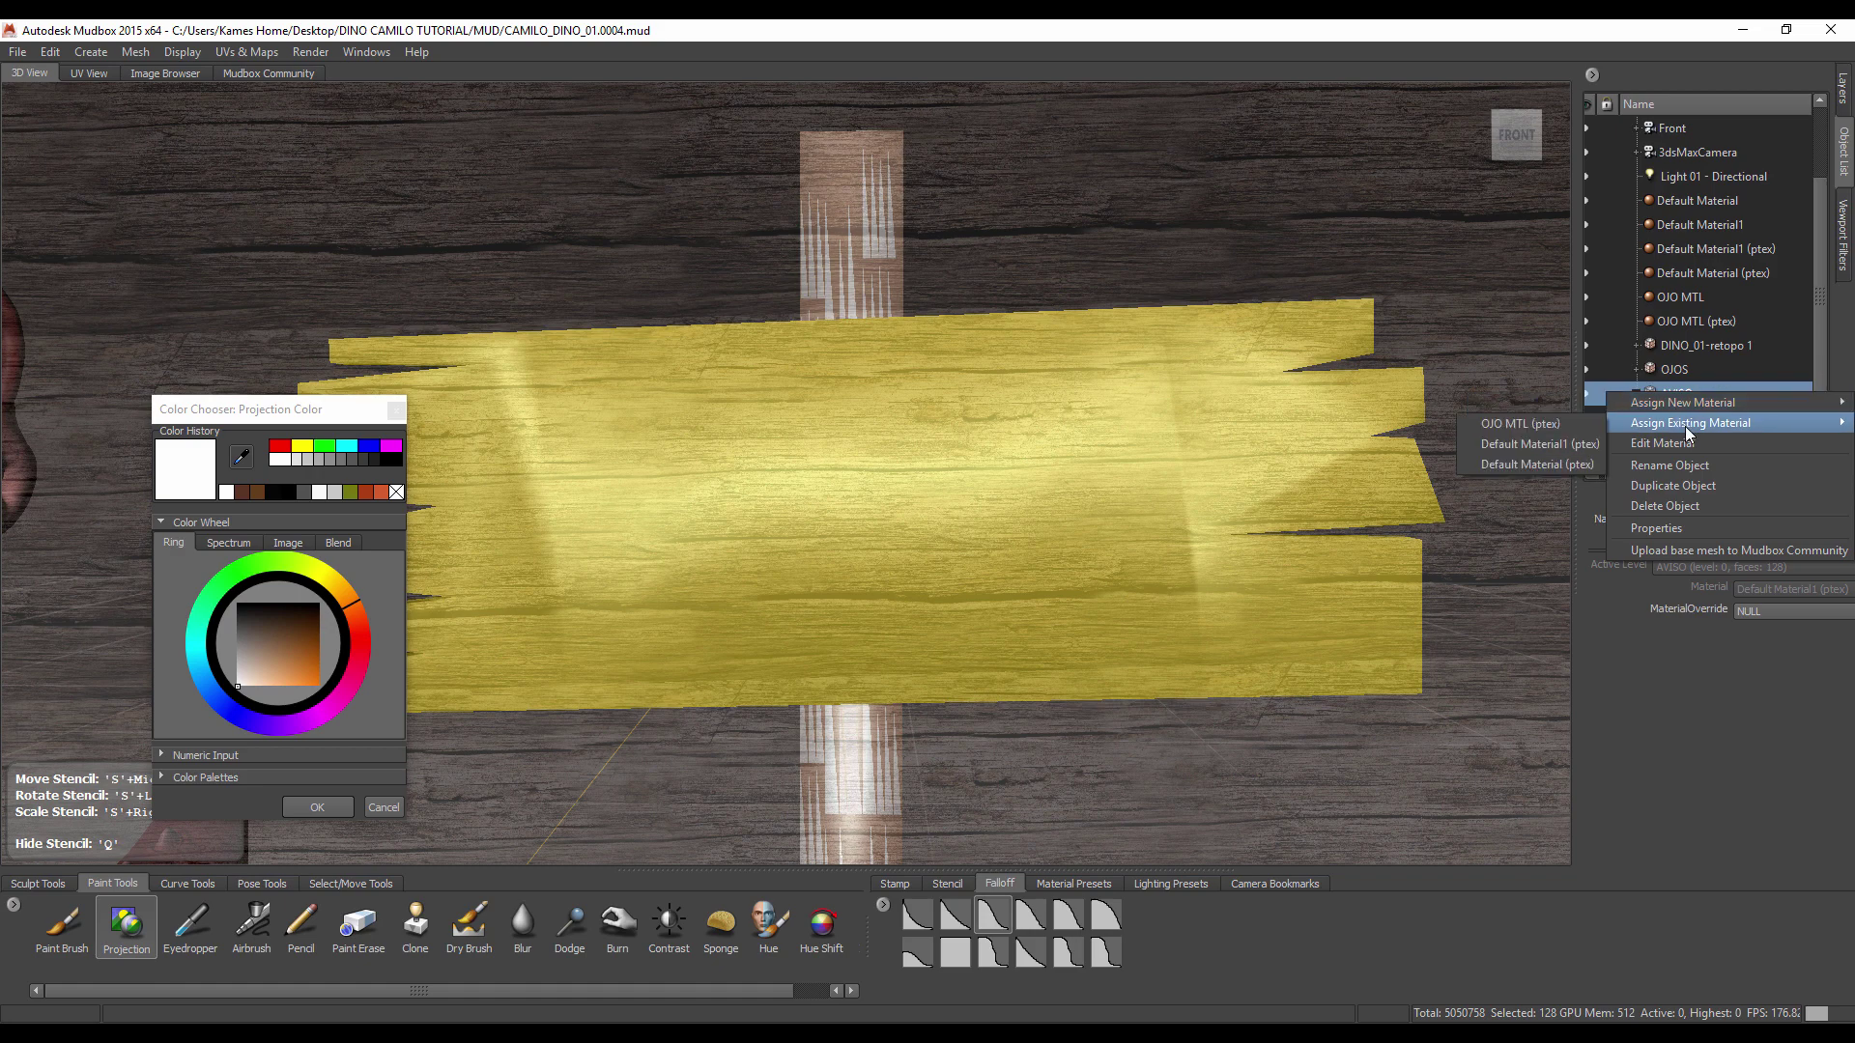
pyautogui.moveTo(1683, 403)
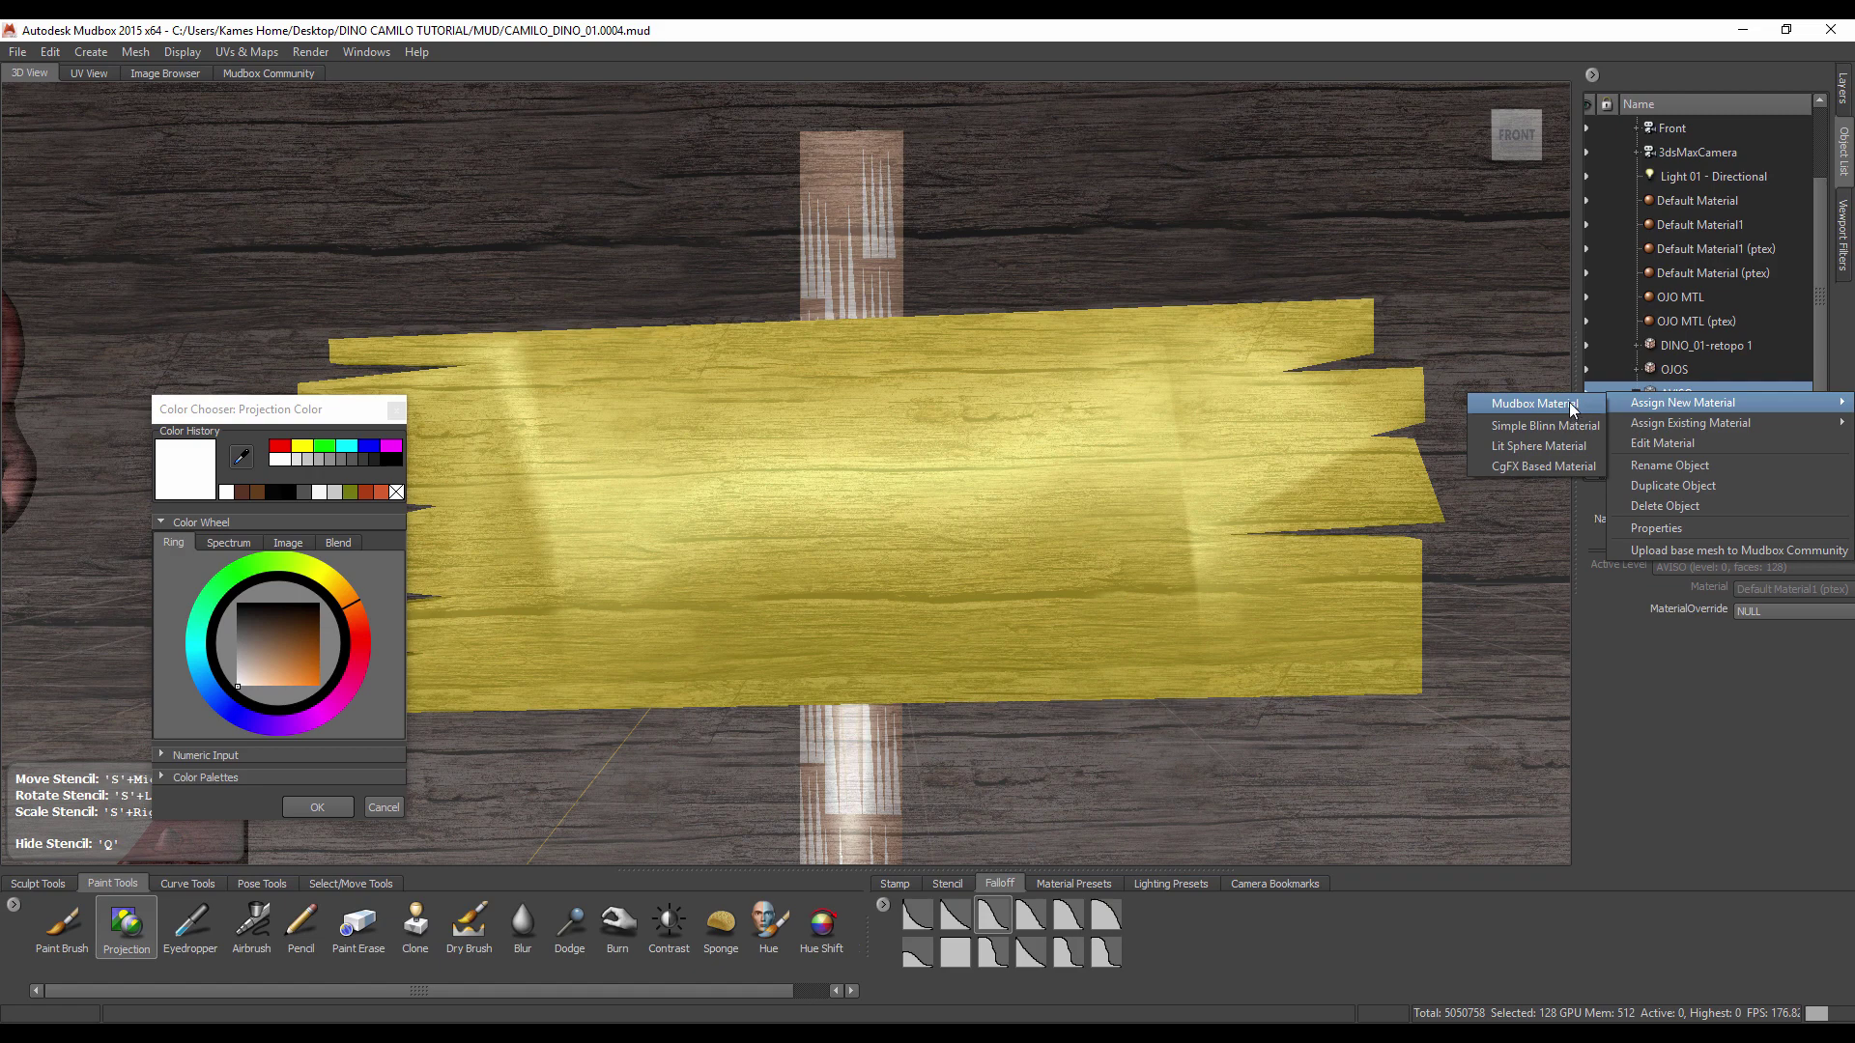
pyautogui.click(1572, 403)
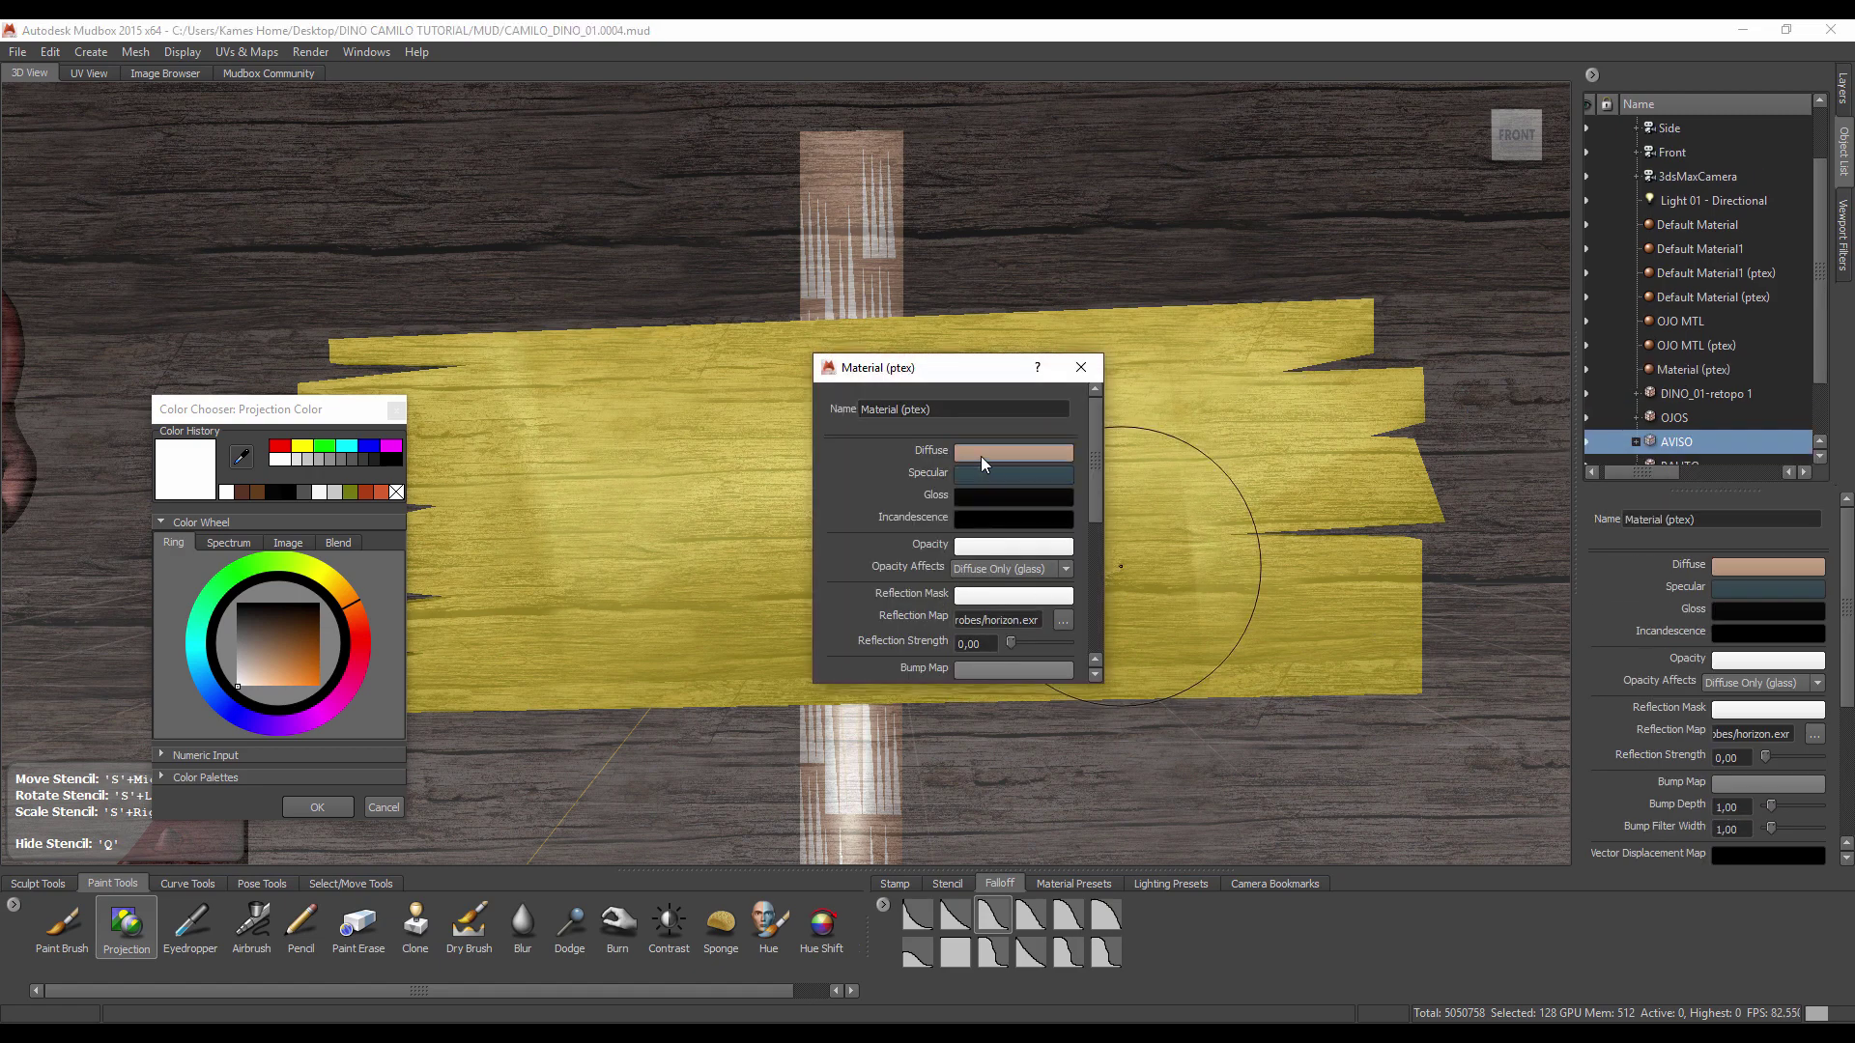
pyautogui.click(983, 453)
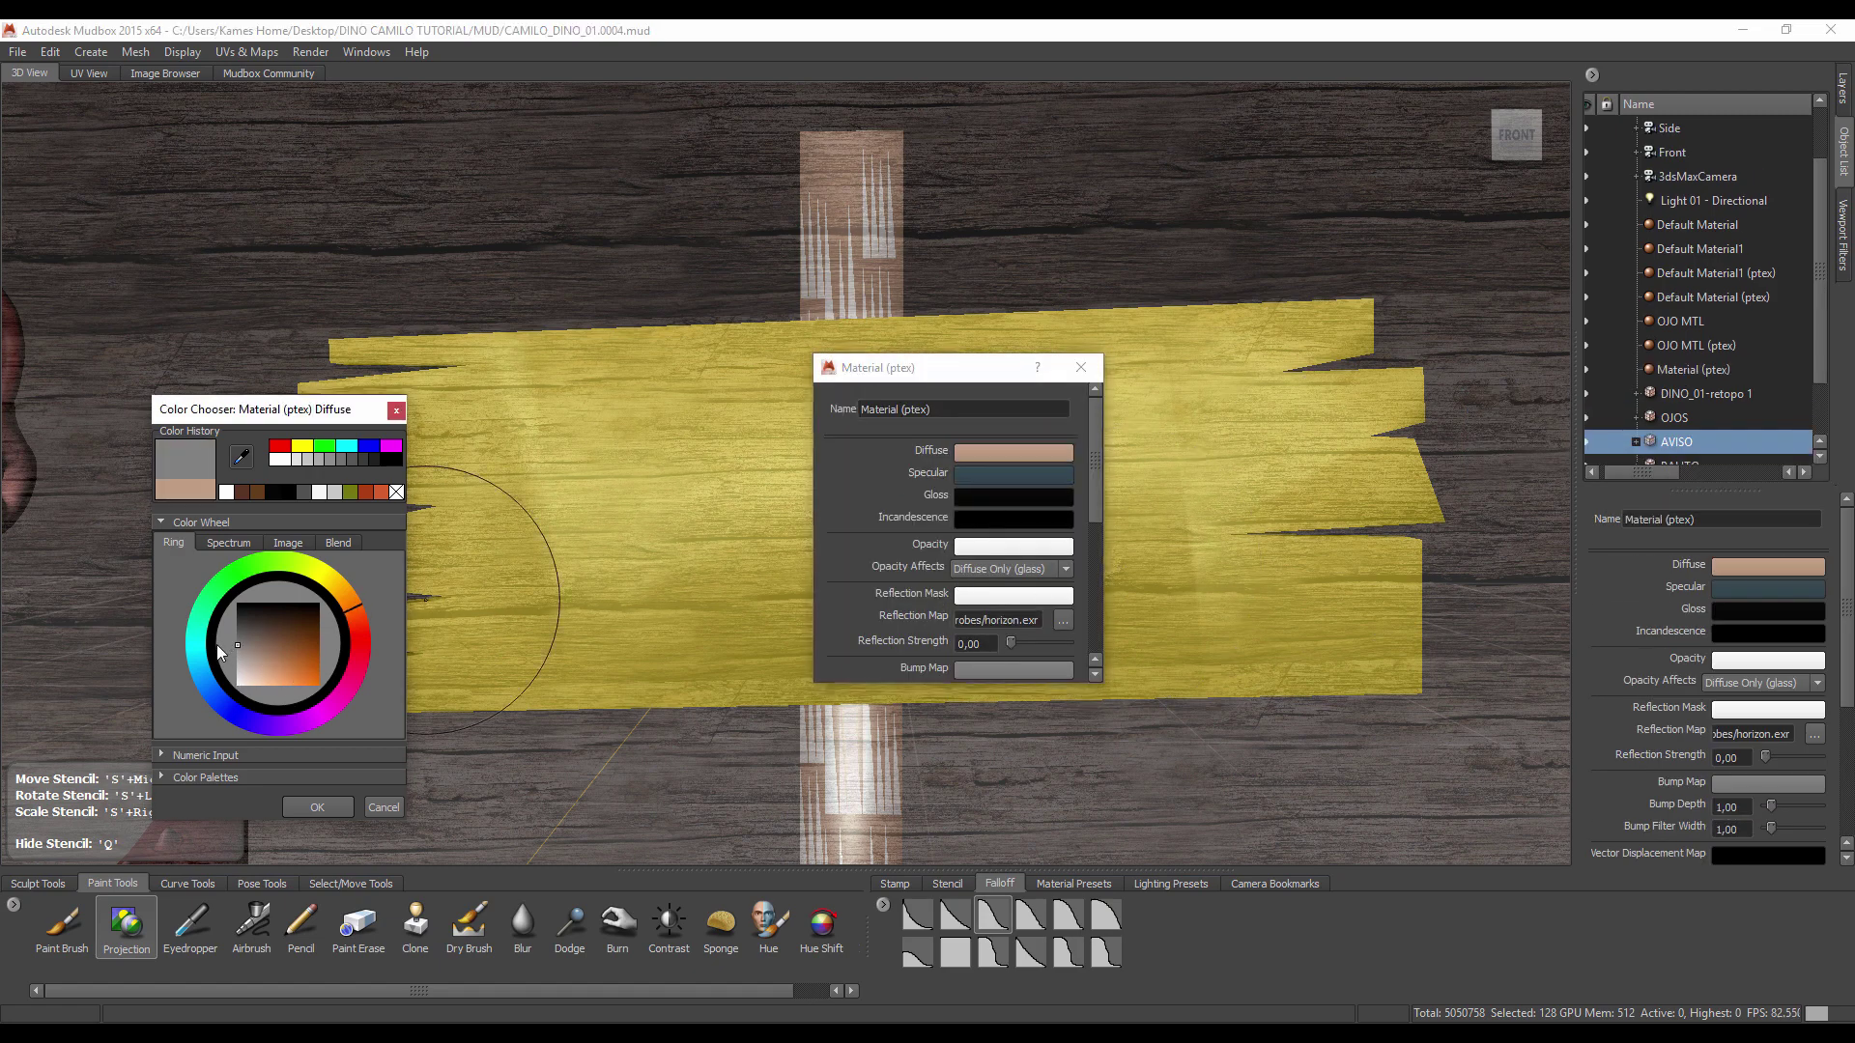
pyautogui.moveTo(244, 659); pyautogui.dragTo(215, 697)
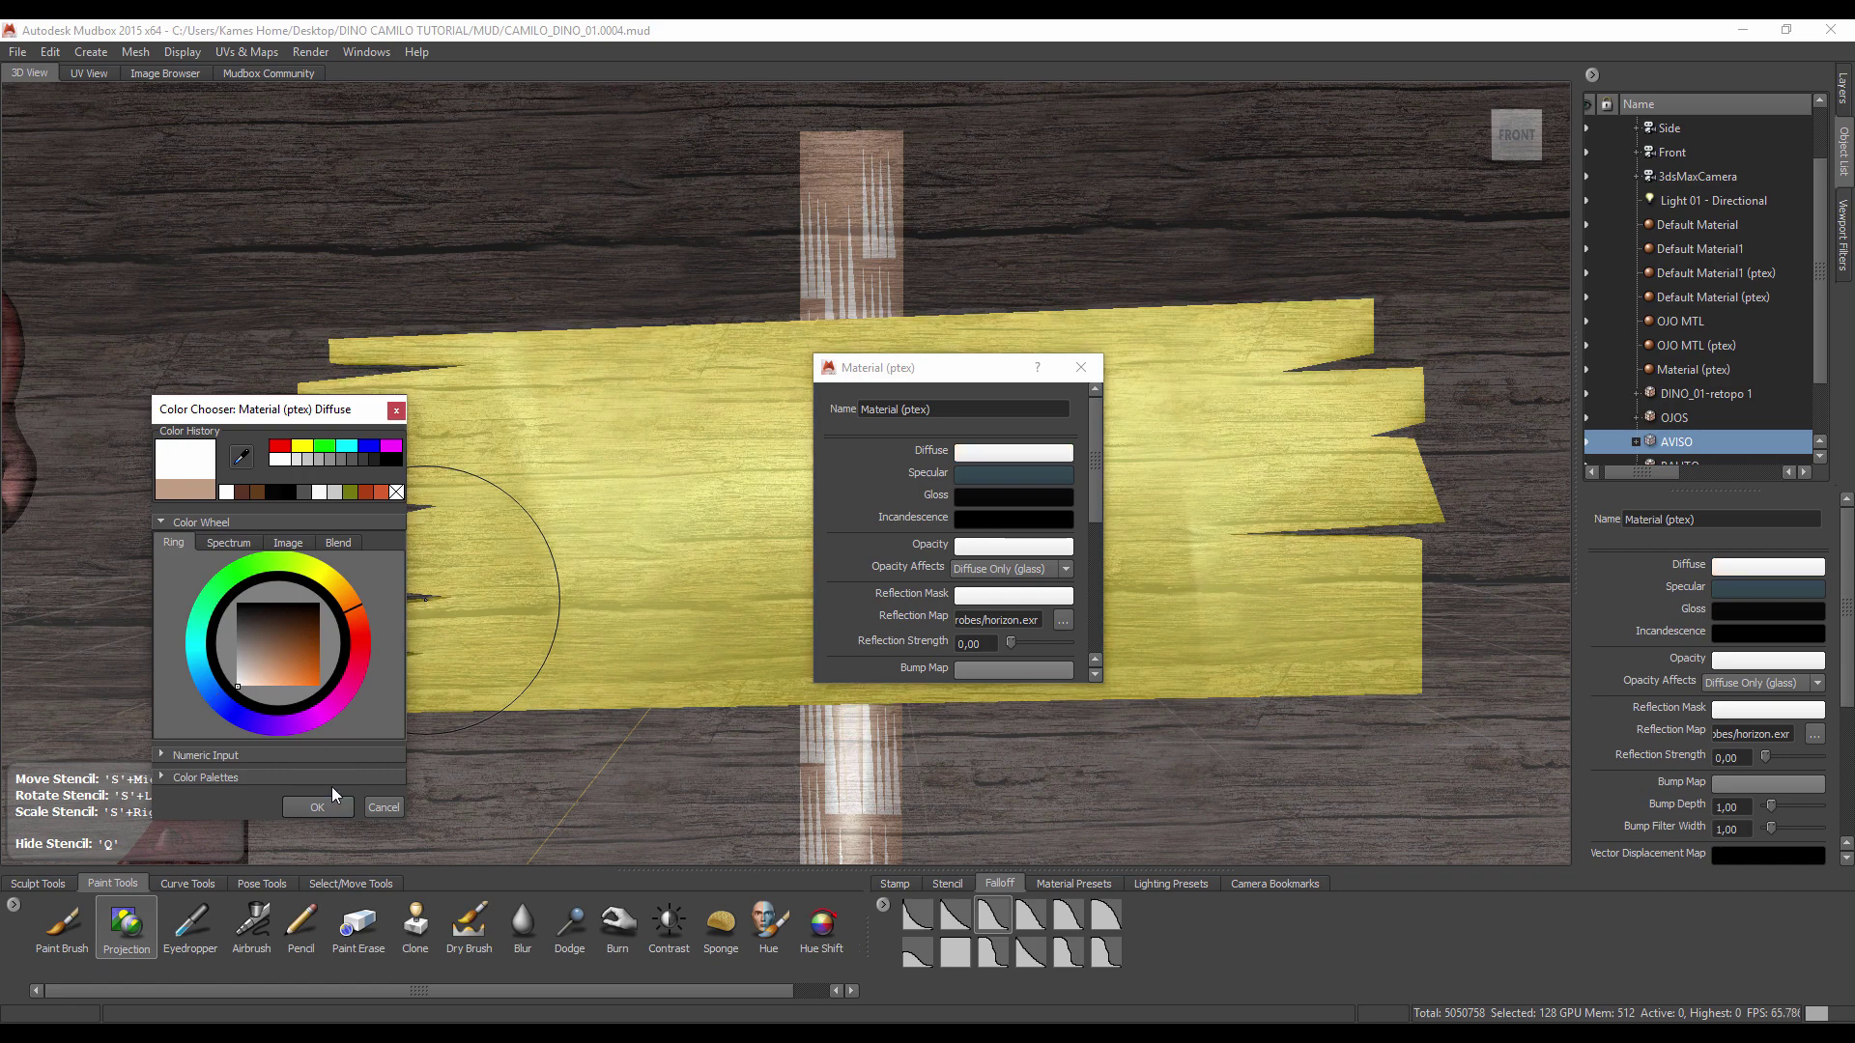
pyautogui.click(971, 472)
pyautogui.moveTo(278, 647); pyautogui.dragTo(223, 599)
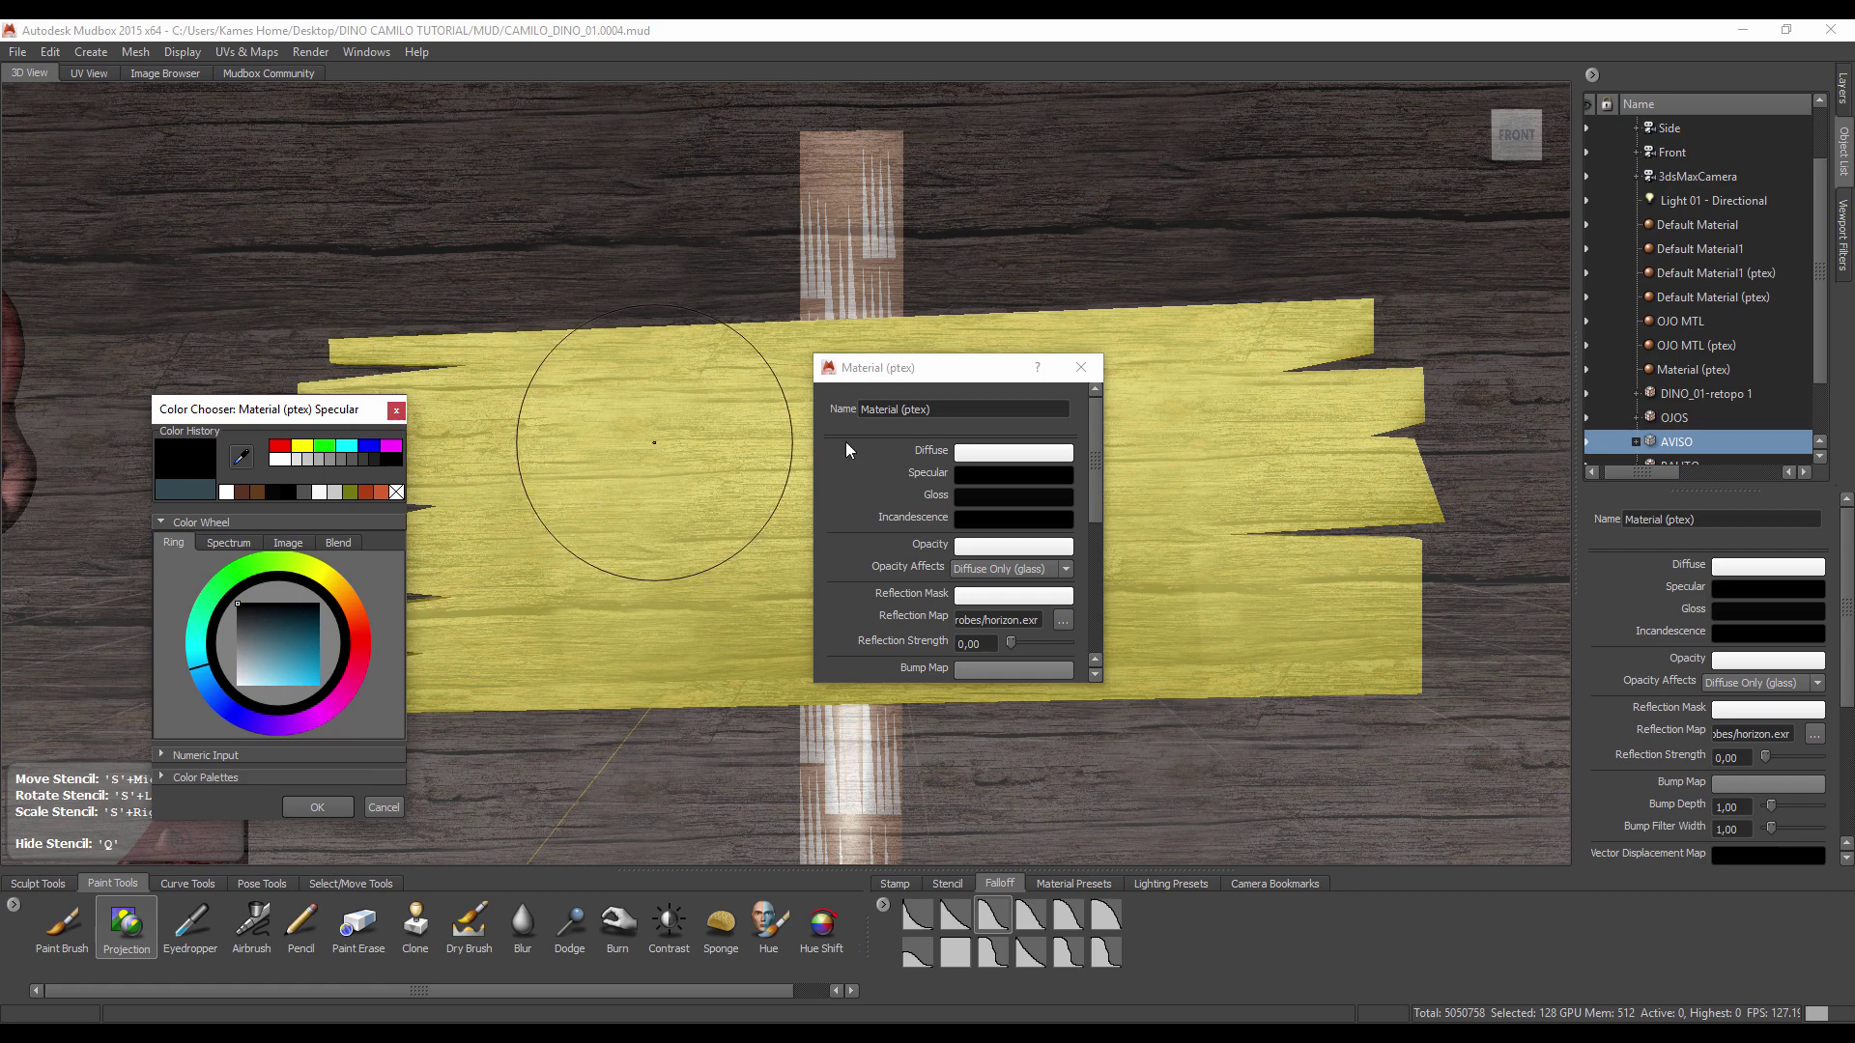
# Step: Rename the material to AVISTO MTL and close its settings
pyautogui.click(1063, 368)
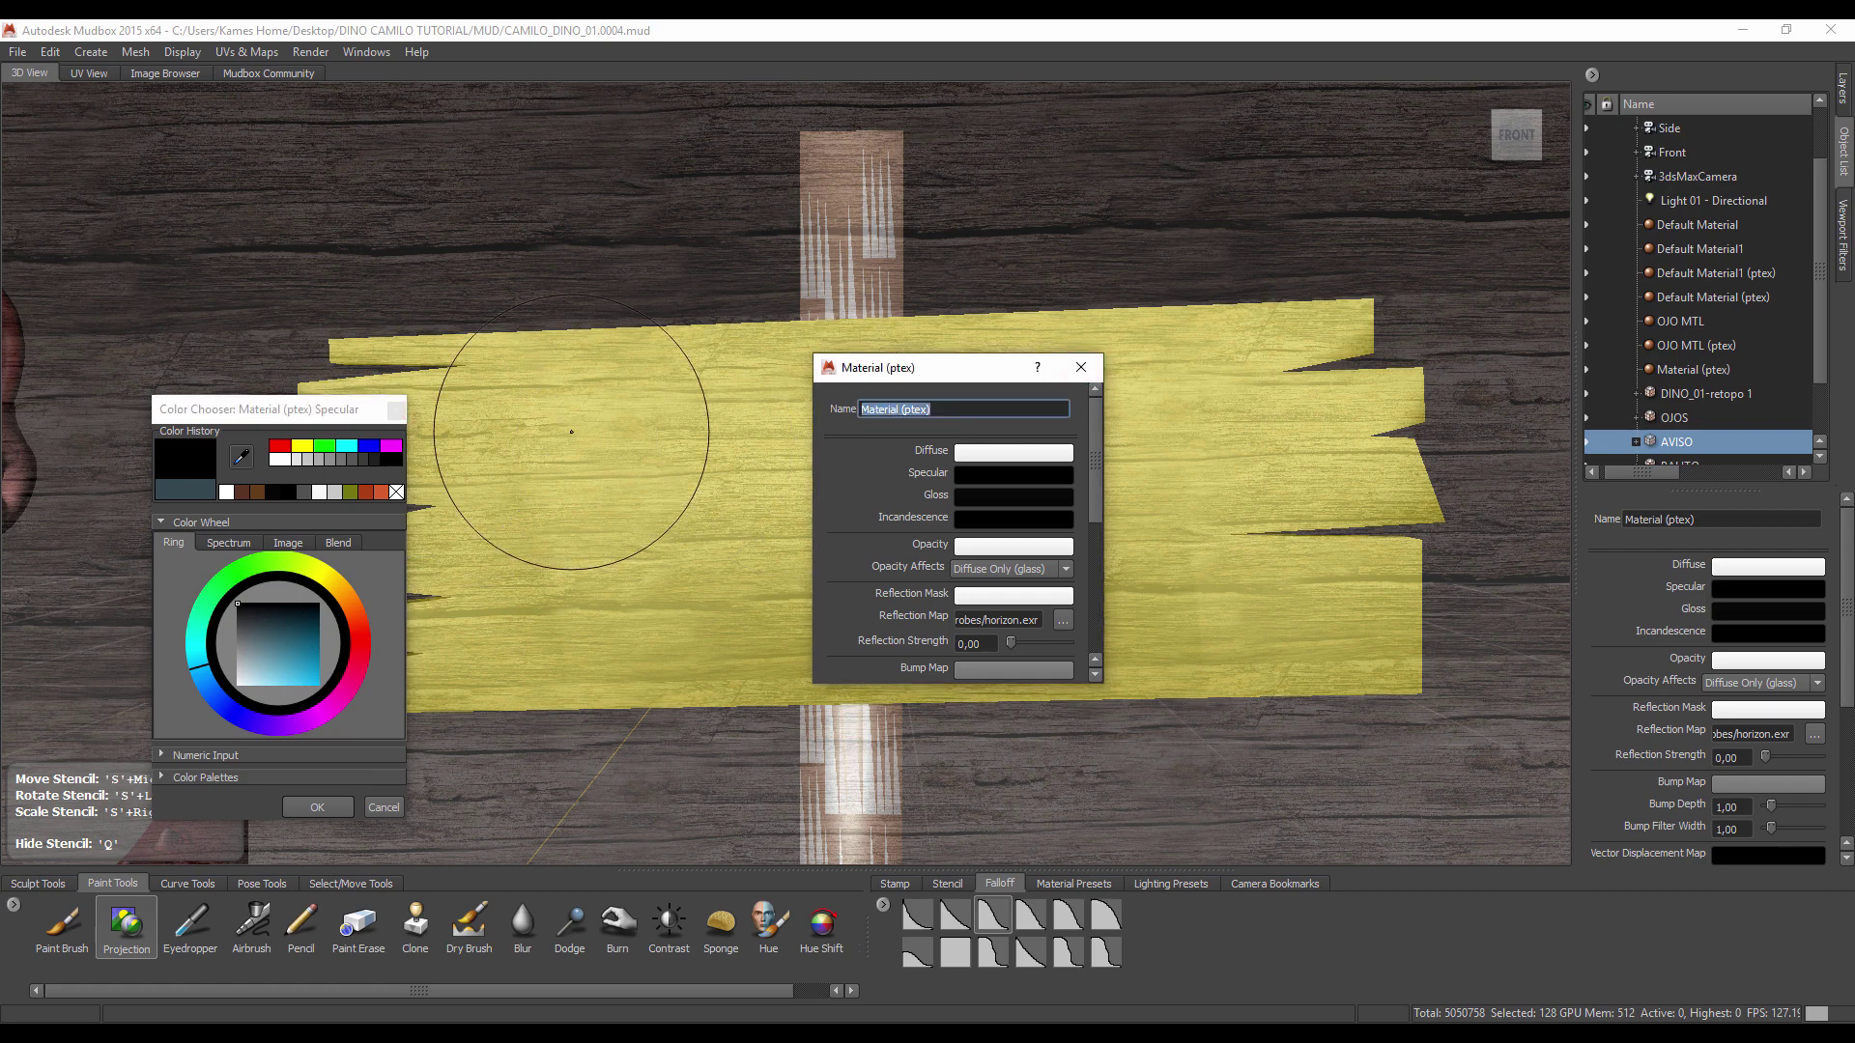
pyautogui.write('AVISTO MTL')
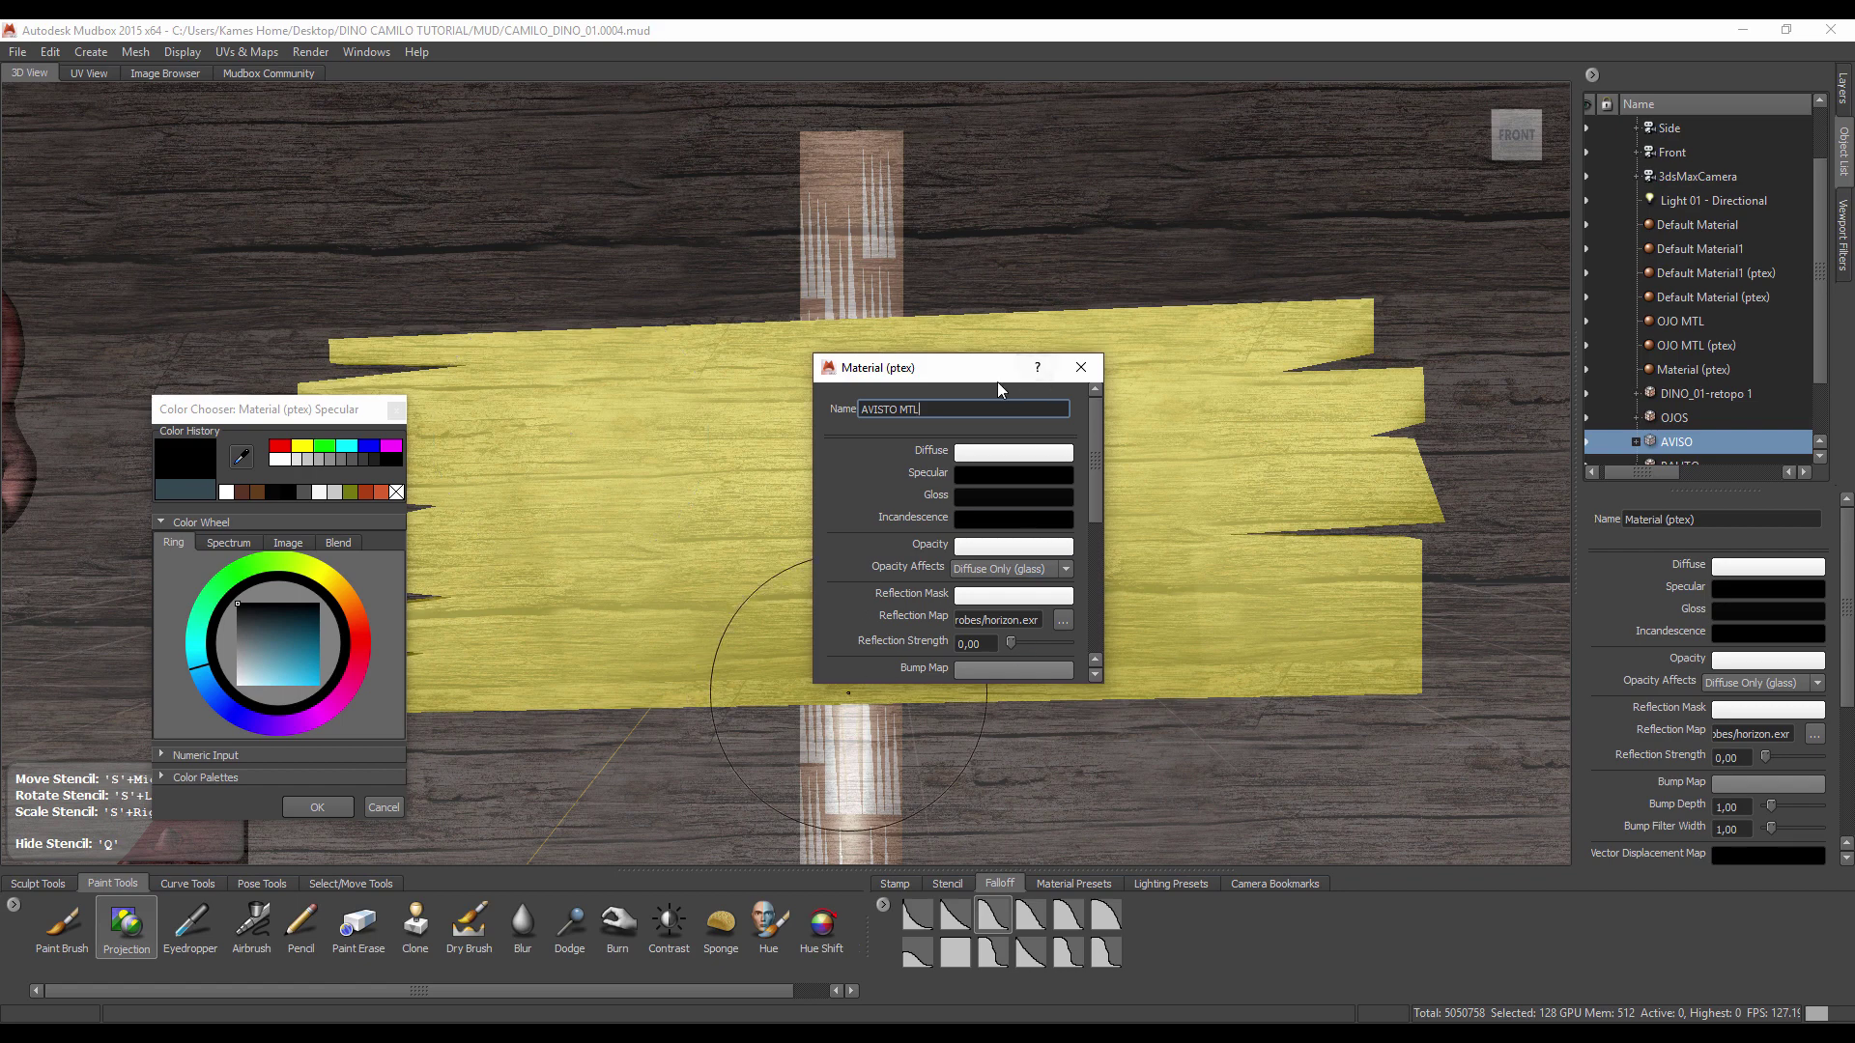
pyautogui.moveTo(1094, 456); pyautogui.dragTo(1100, 517)
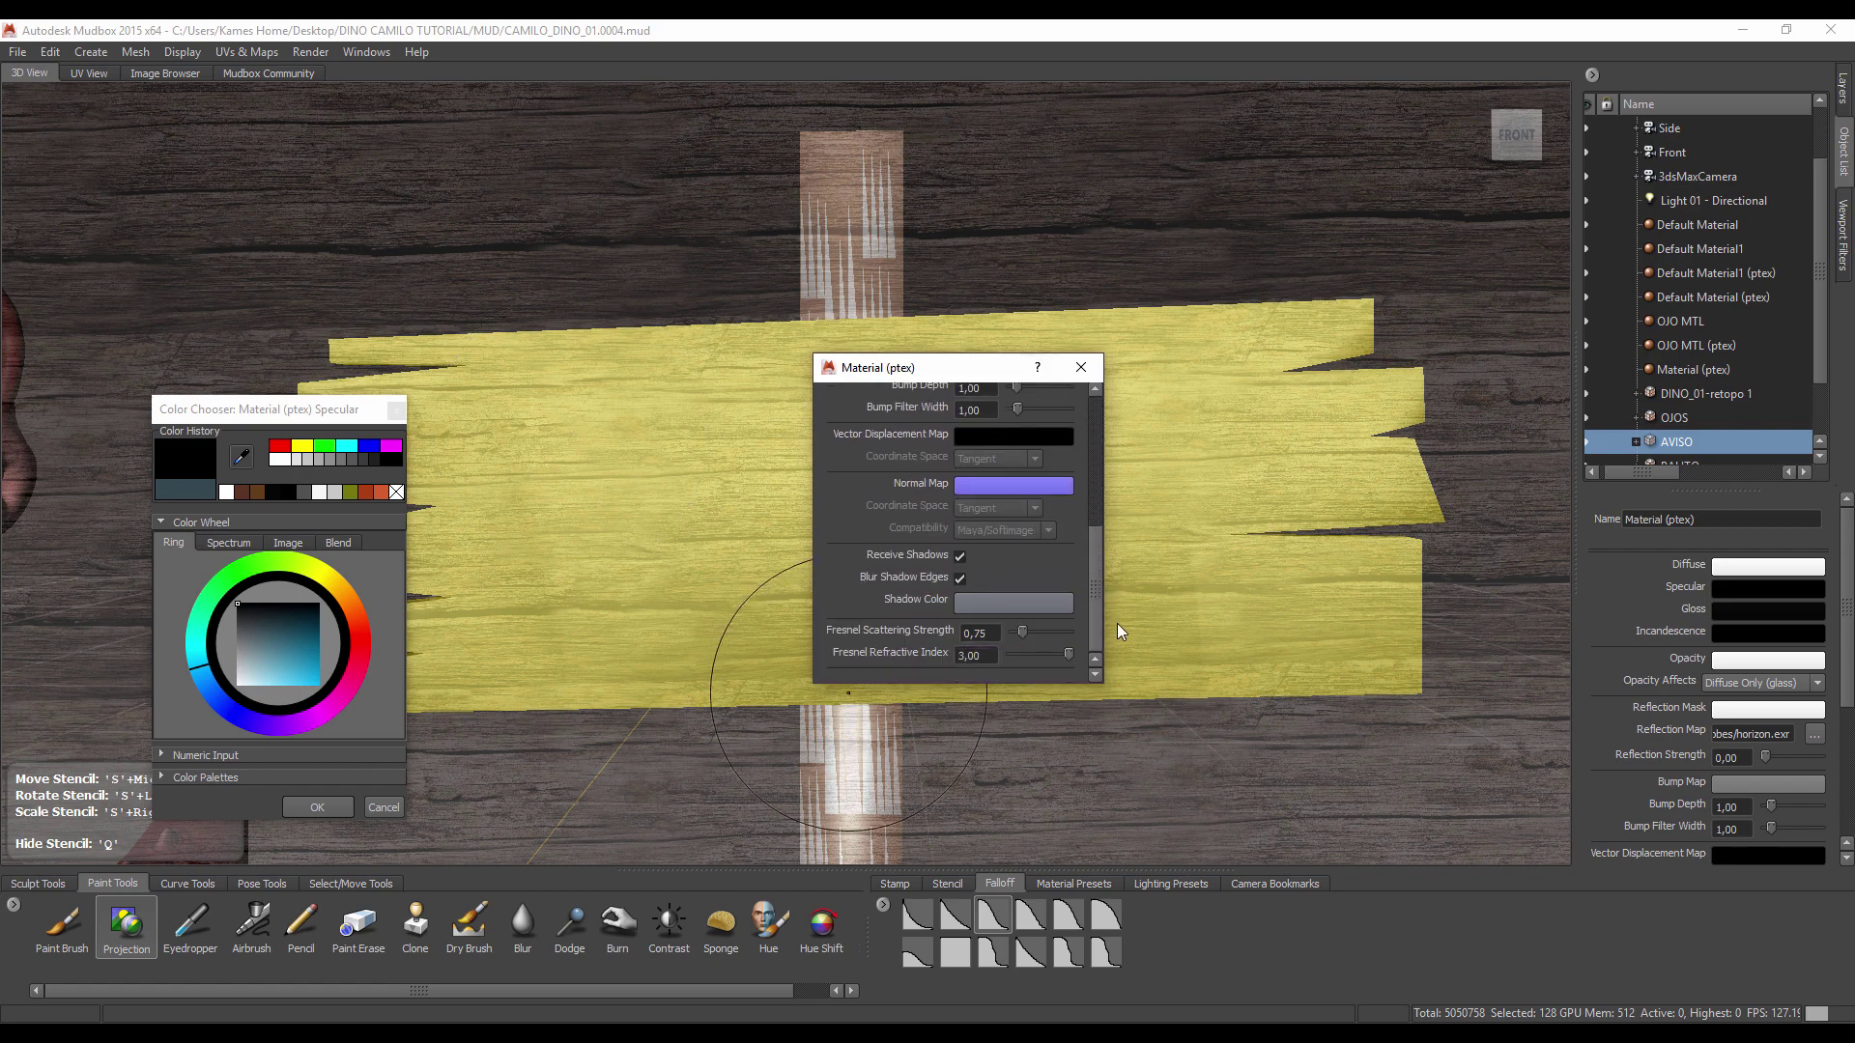
pyautogui.click(1081, 368)
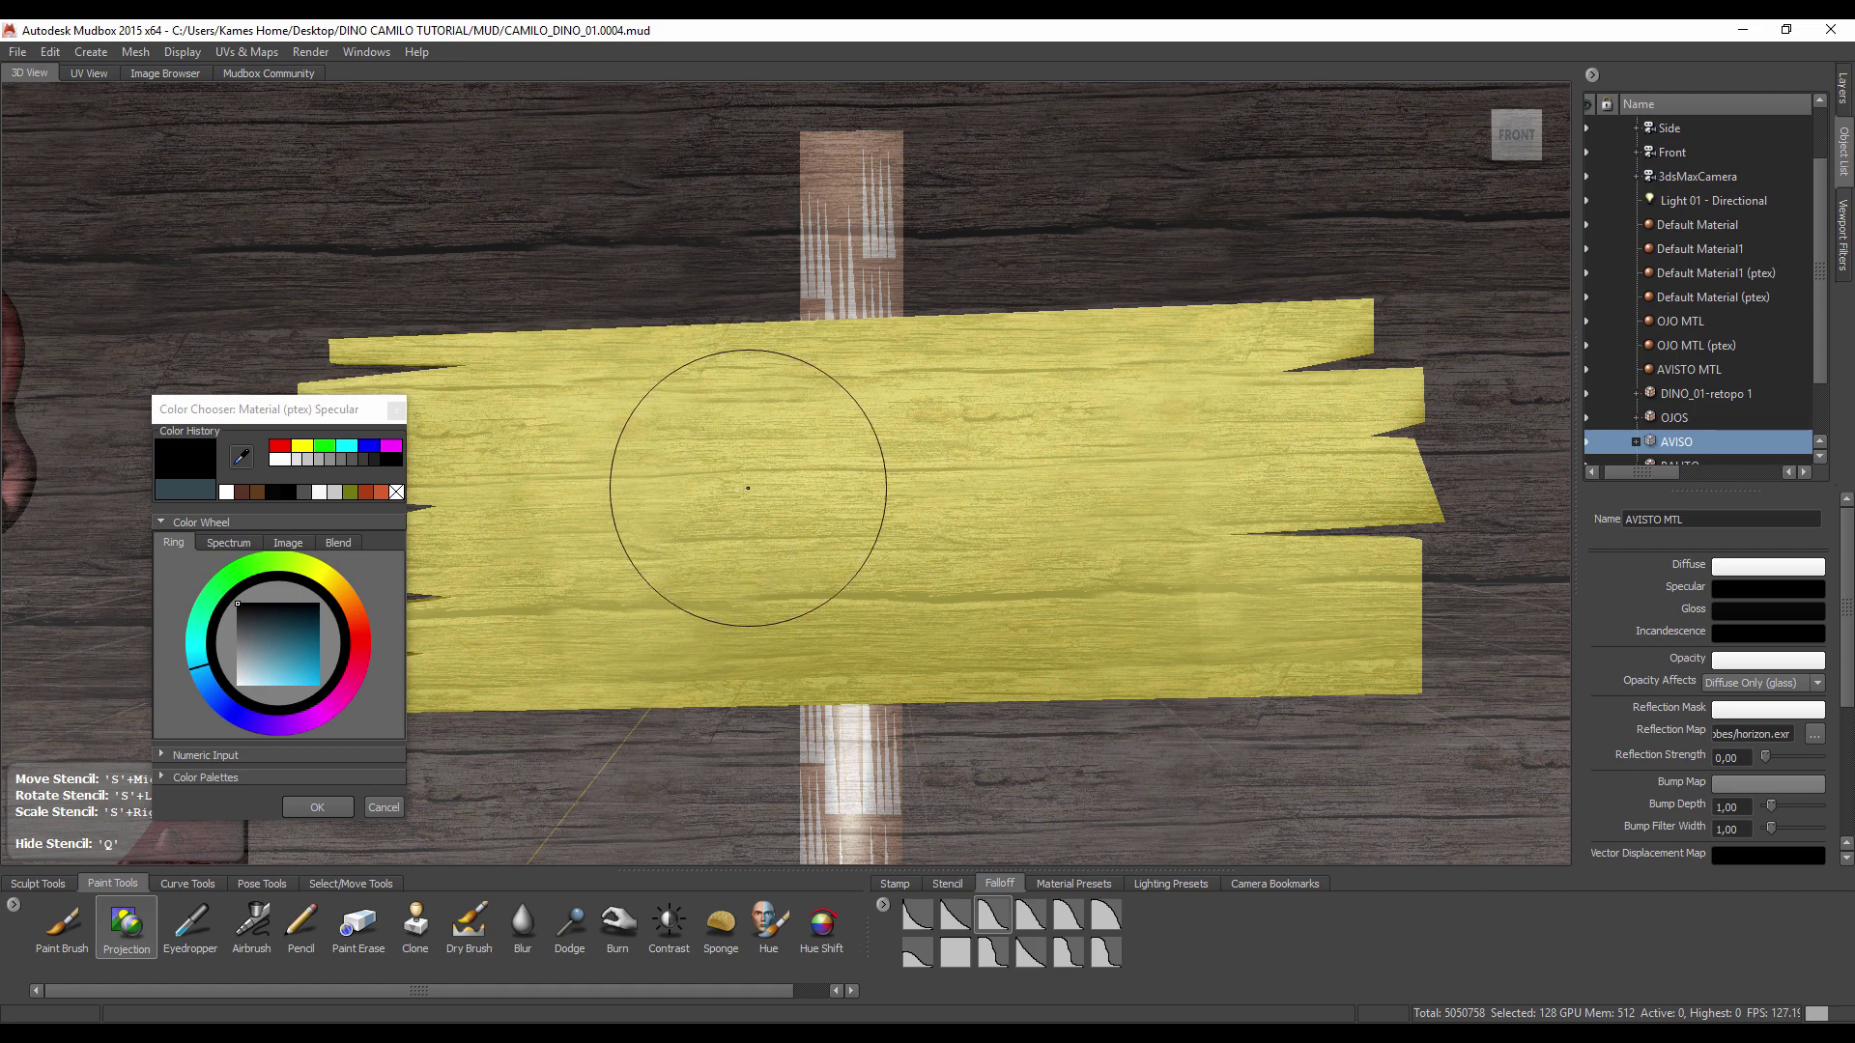
# Step: Create the AVISO paint layer, accept the video memory warning, and project dark wood onto the sign
pyautogui.click(766, 462)
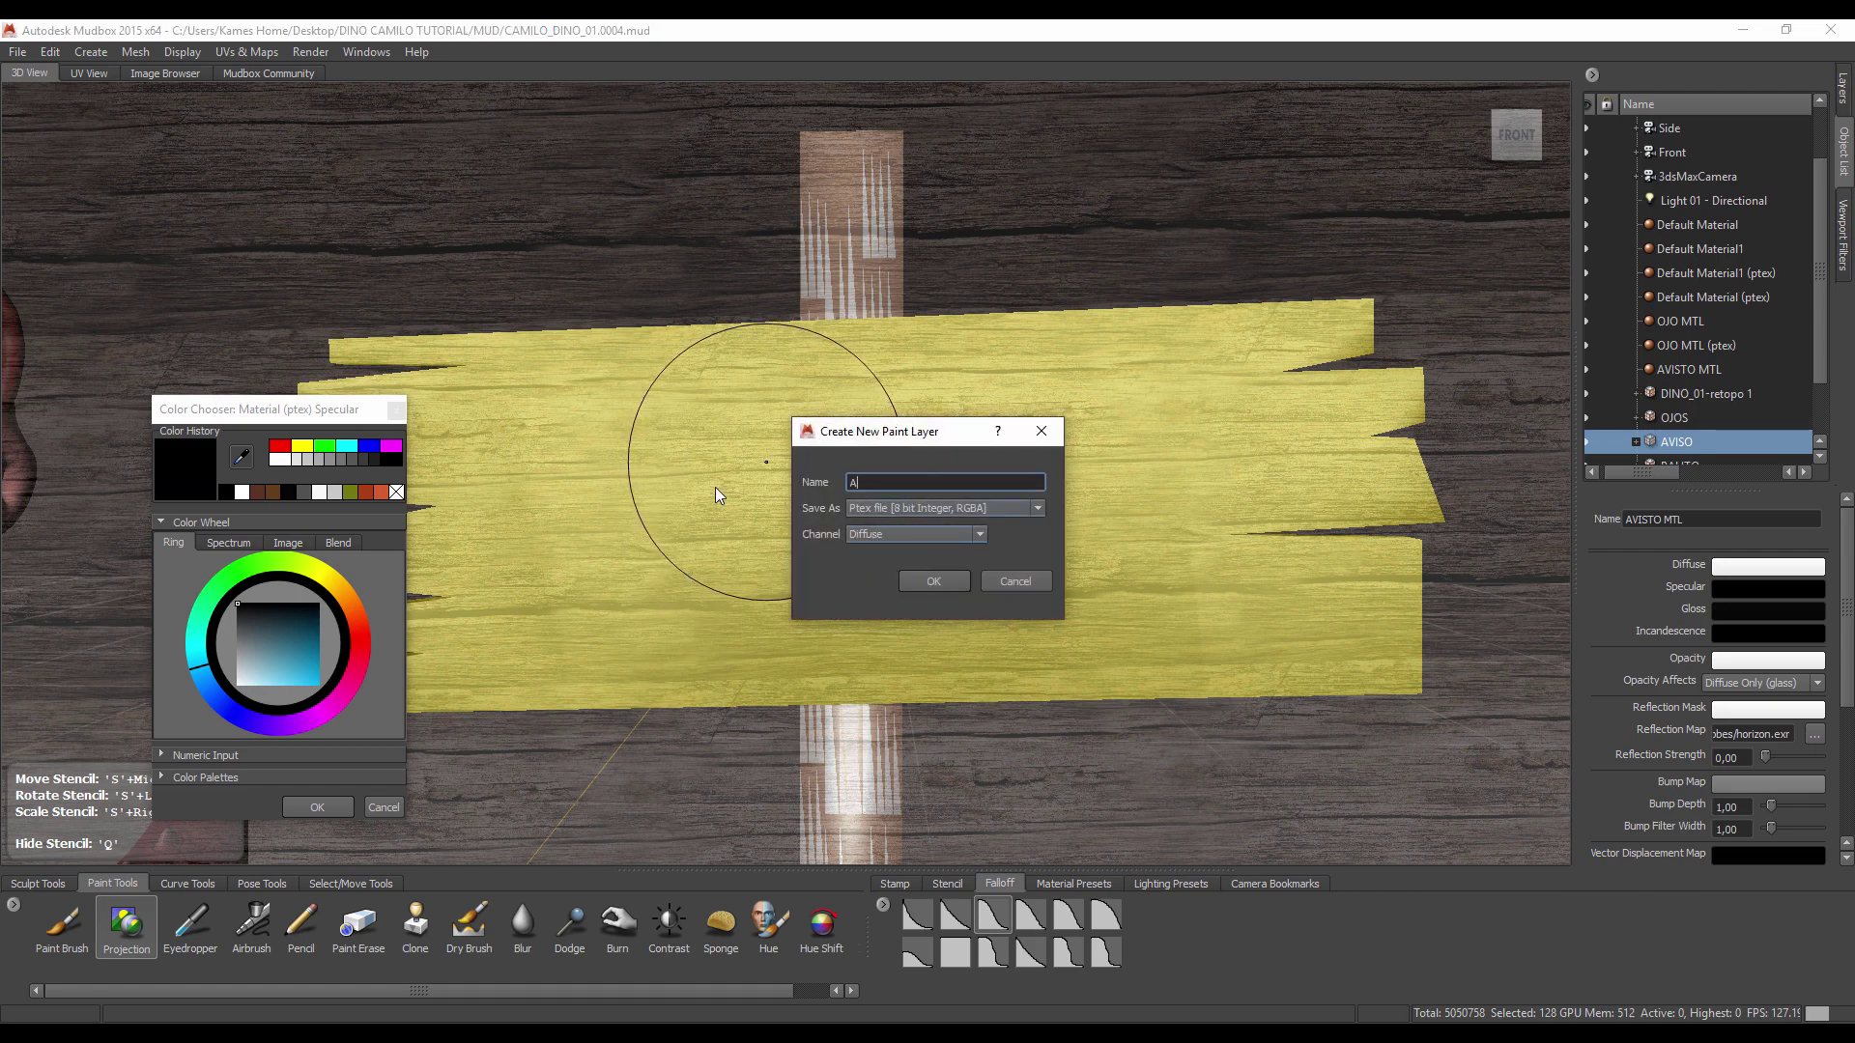
pyautogui.write('AVISO')
pyautogui.click(935, 581)
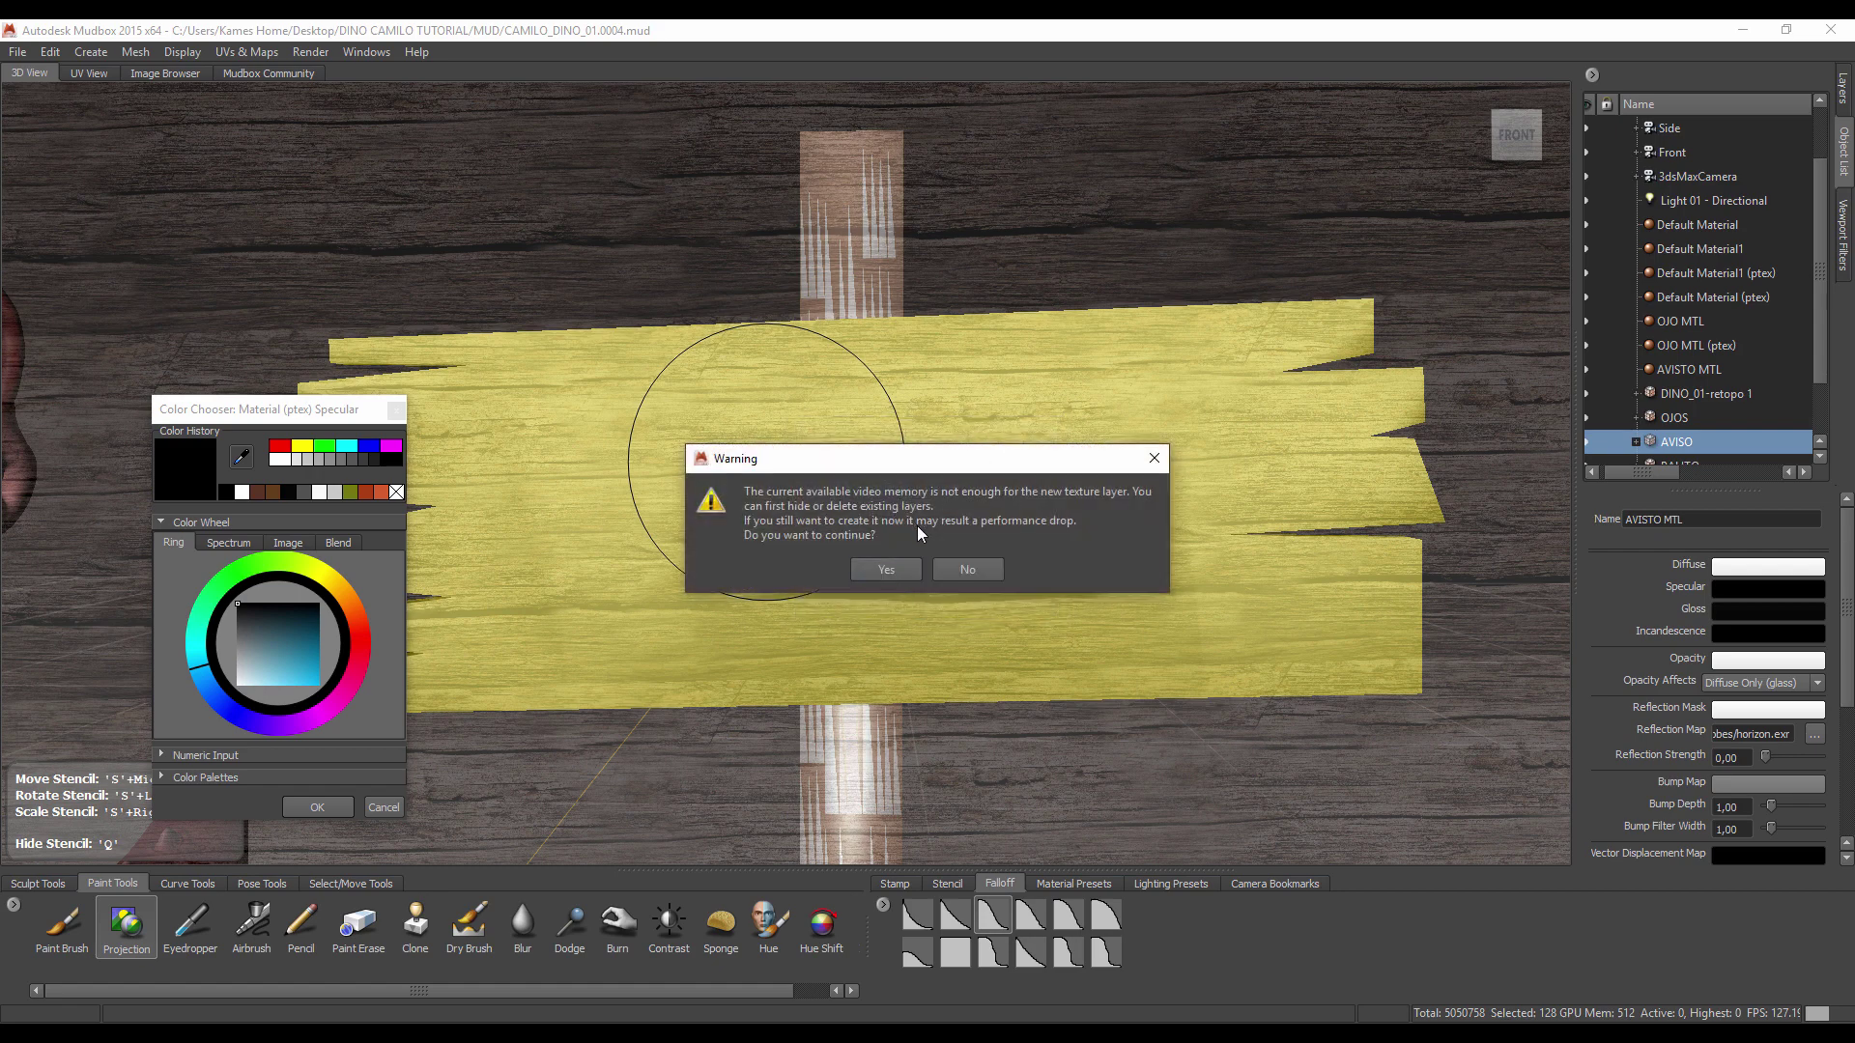
pyautogui.click(888, 577)
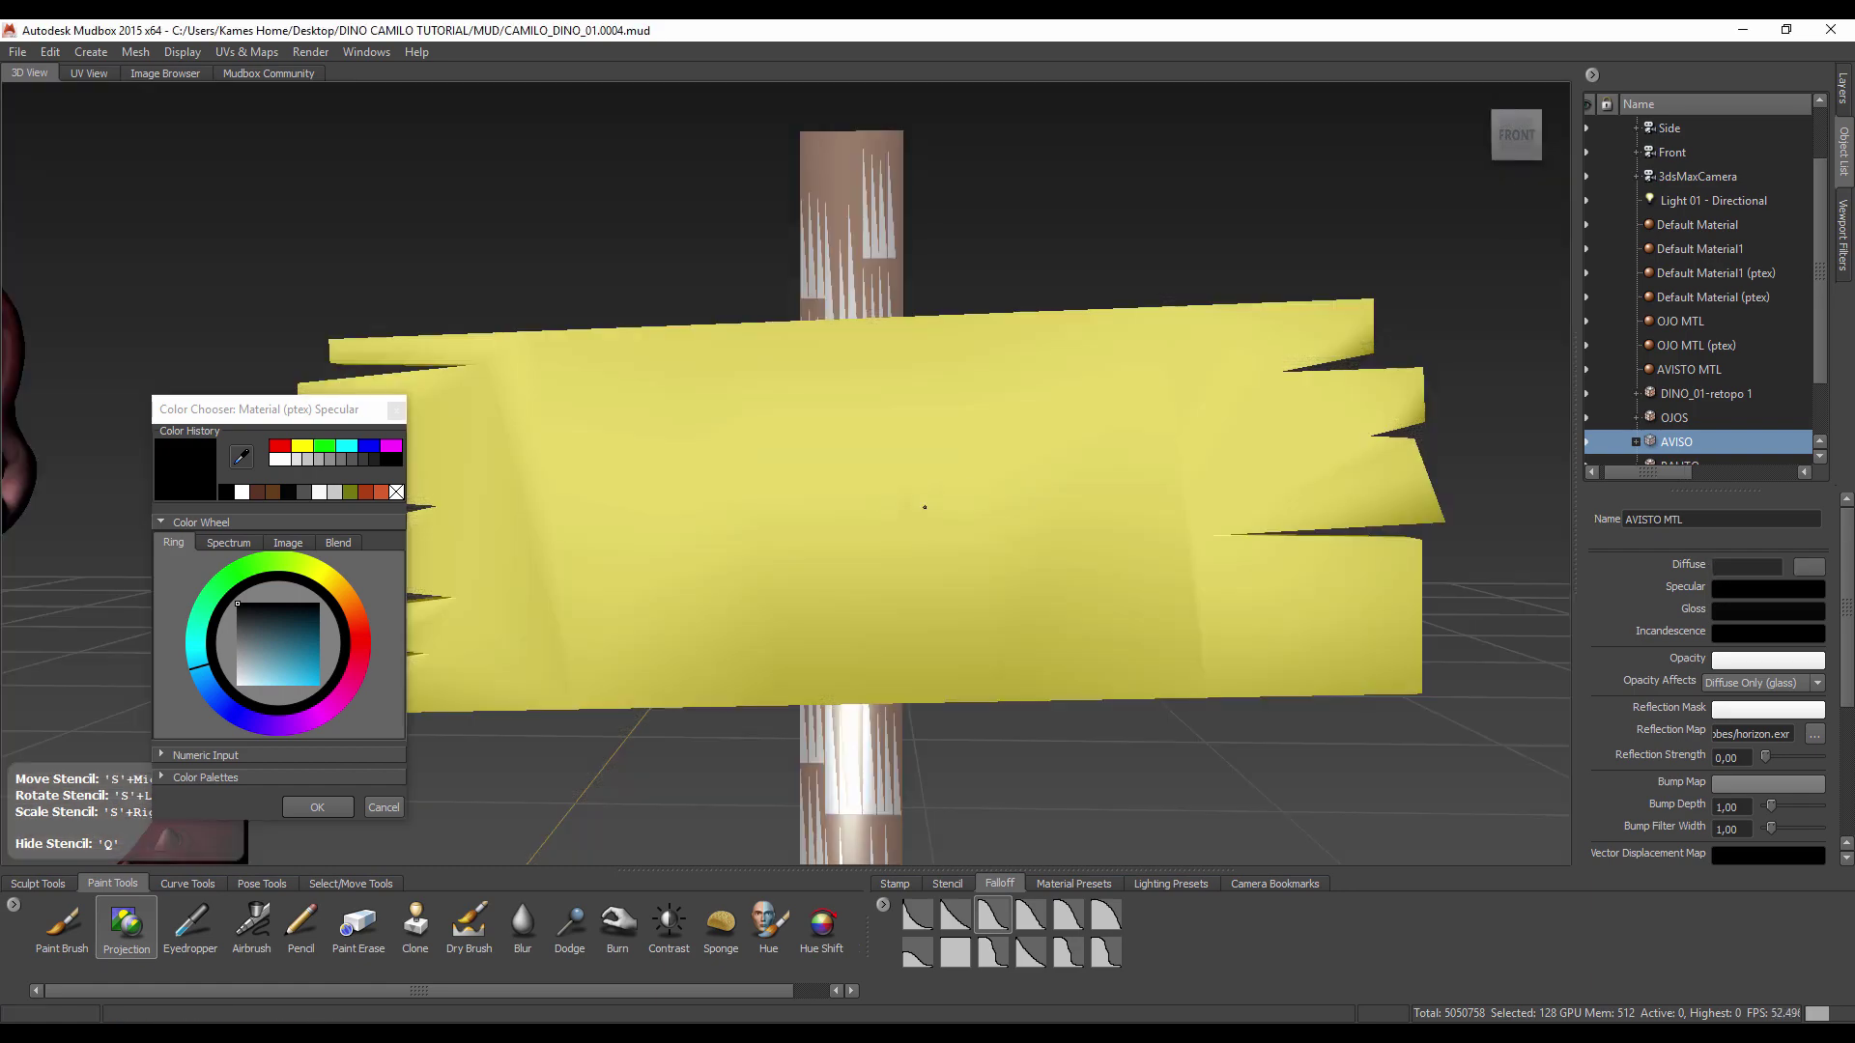
pyautogui.moveTo(925, 507)
pyautogui.mouseDown()
pyautogui.moveTo(1040, 489)
pyautogui.moveTo(736, 596)
pyautogui.mouseUp()
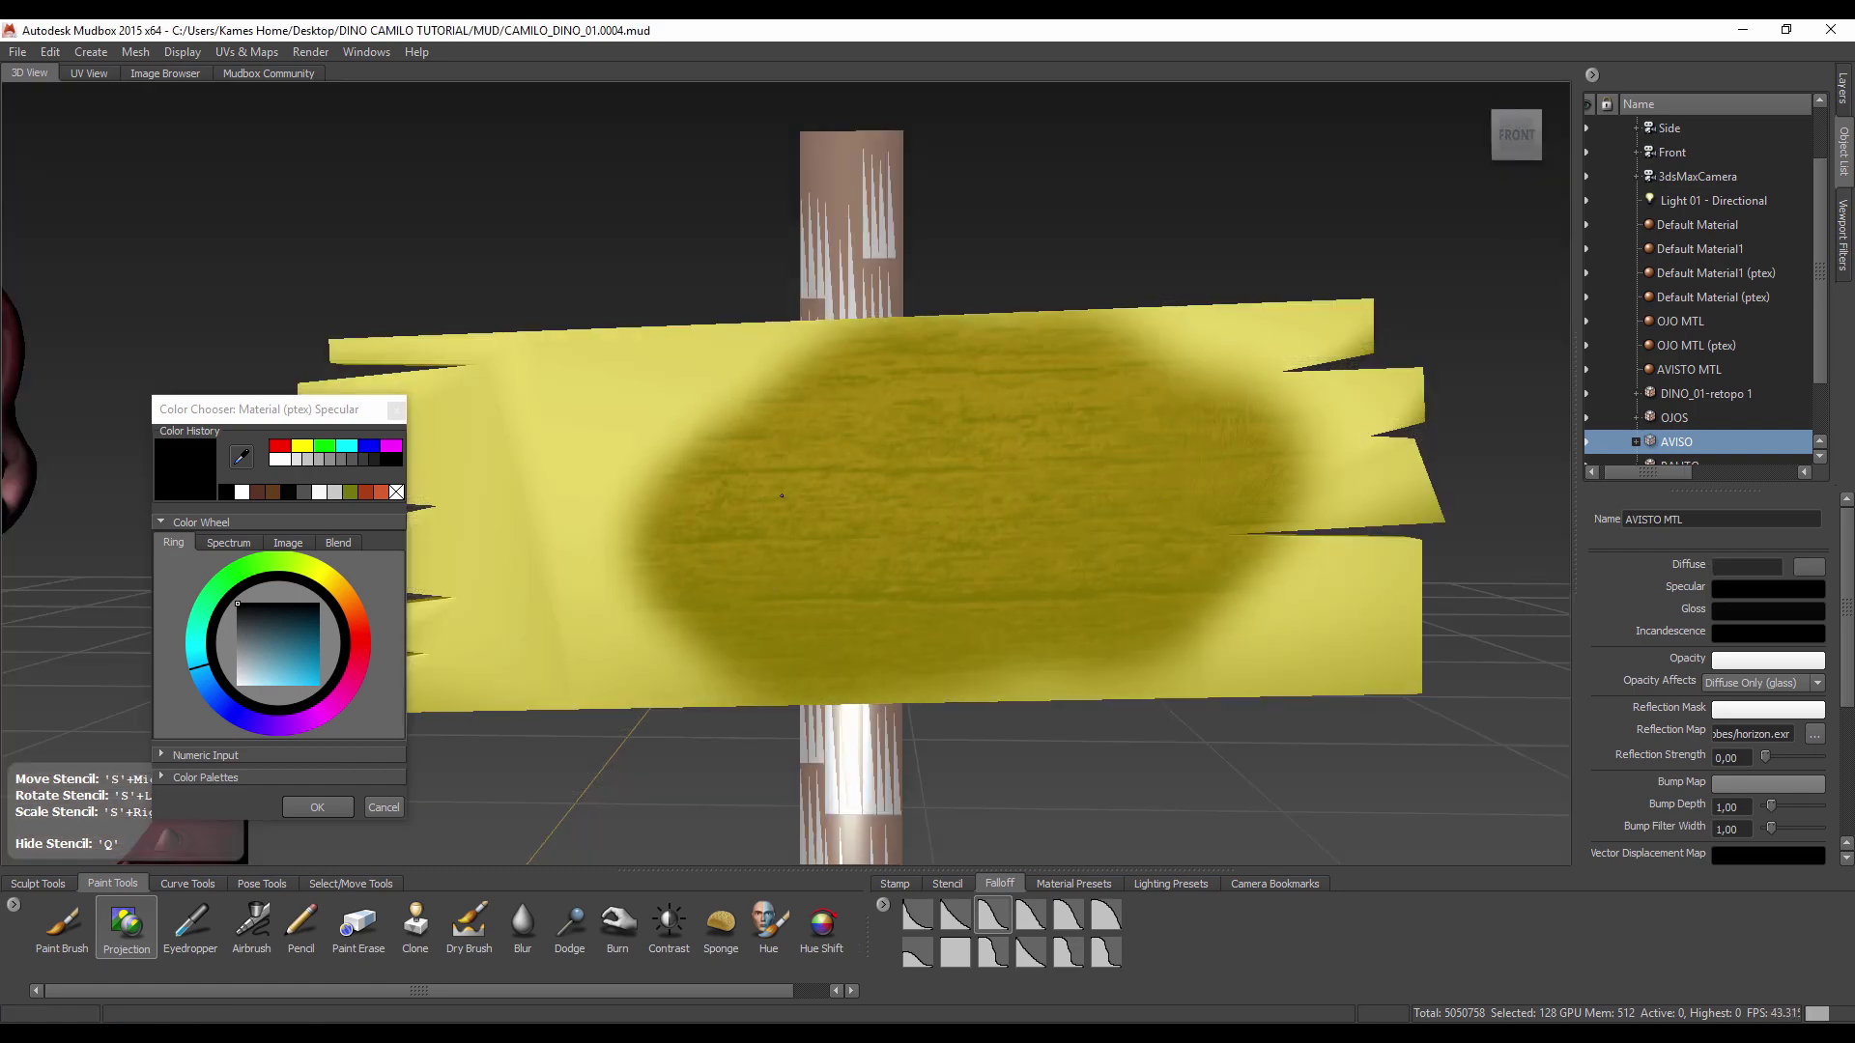
# Step: Project dark wood across the sign's middle, toggling the stencil with Q to line it up
pyautogui.press('q')
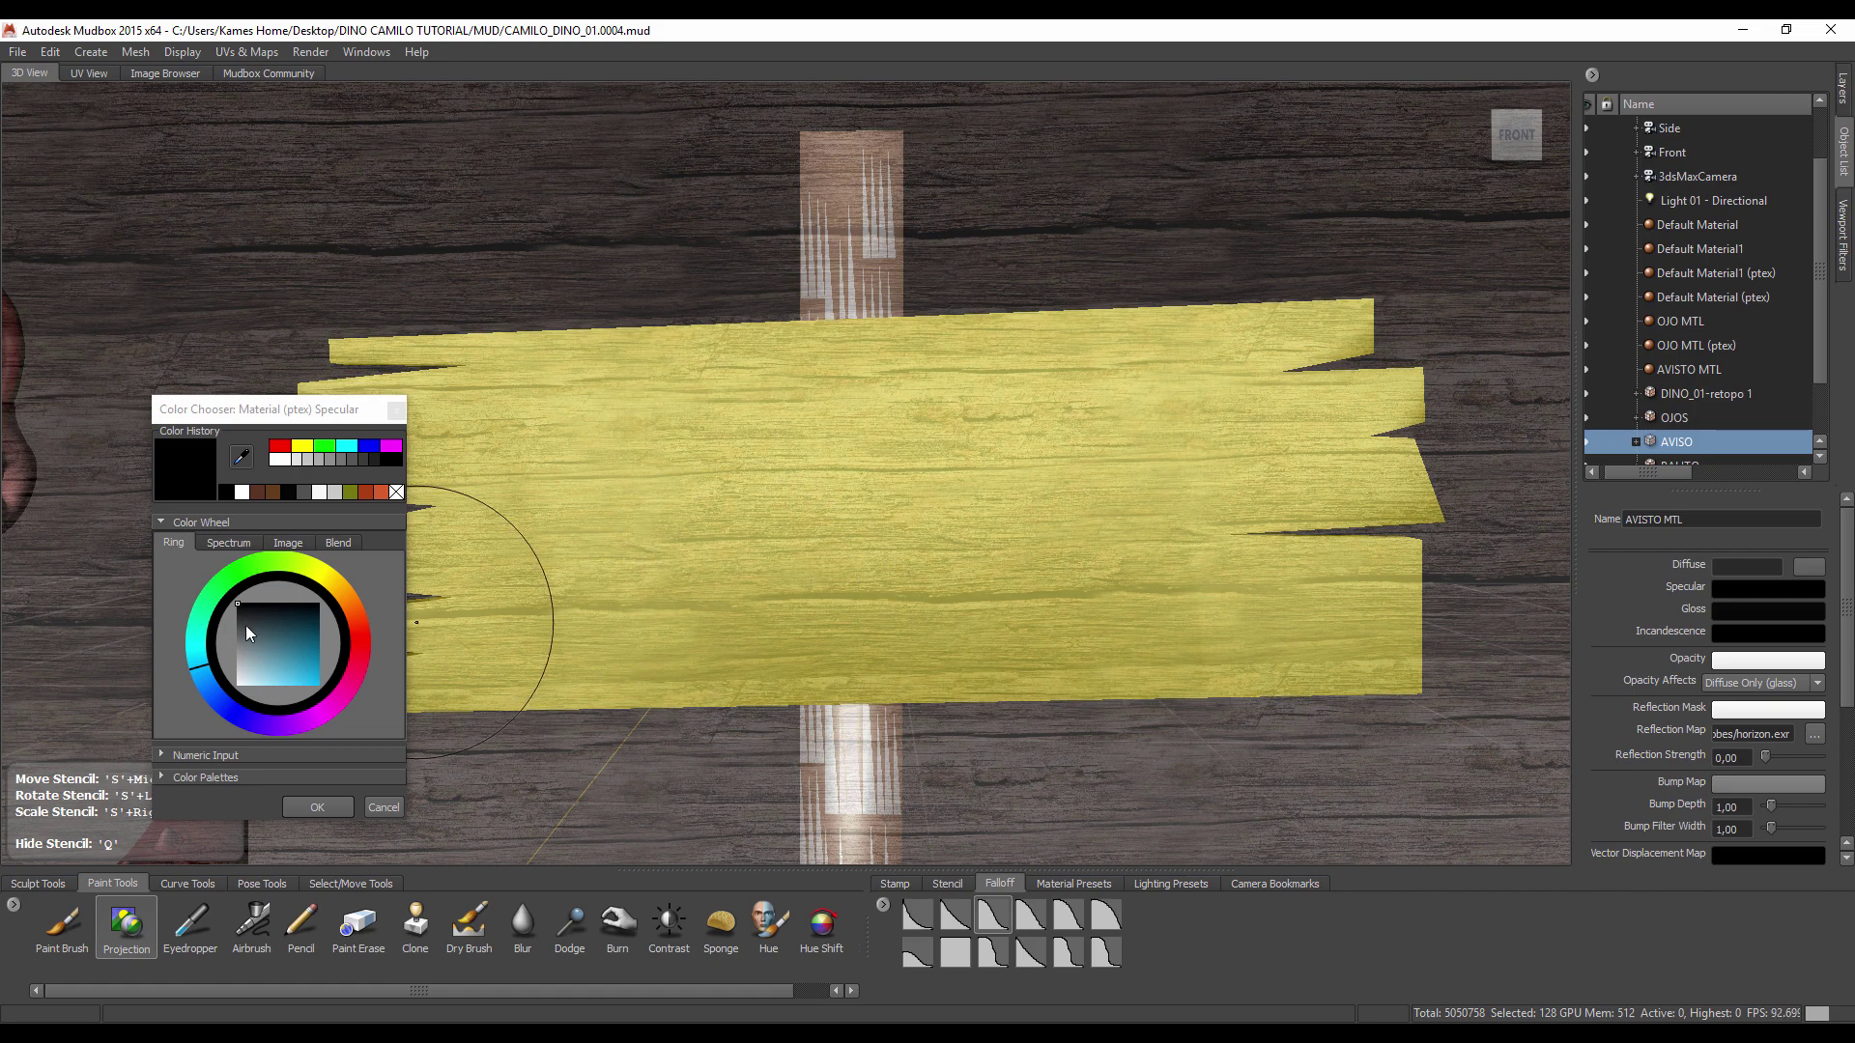
pyautogui.moveTo(246, 624); pyautogui.dragTo(212, 696)
pyautogui.press('q')
pyautogui.moveTo(838, 476); pyautogui.dragTo(1153, 577)
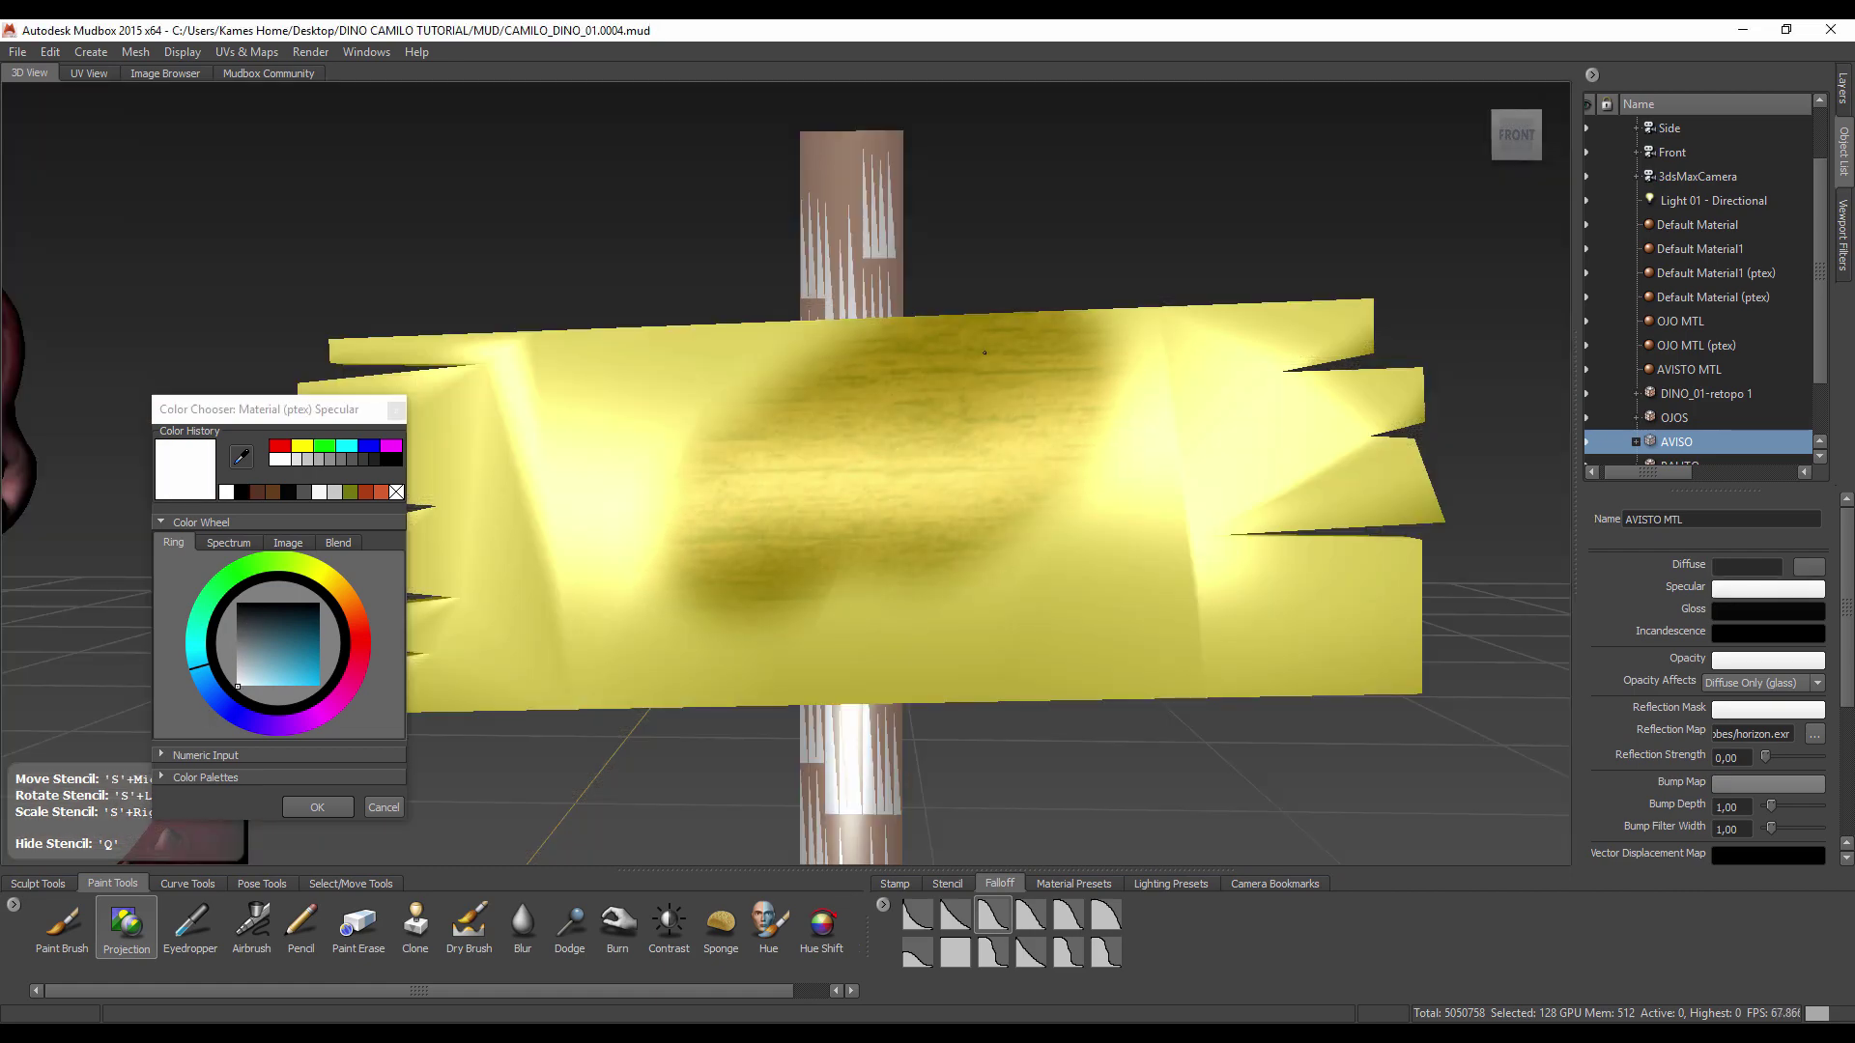
pyautogui.press('q')
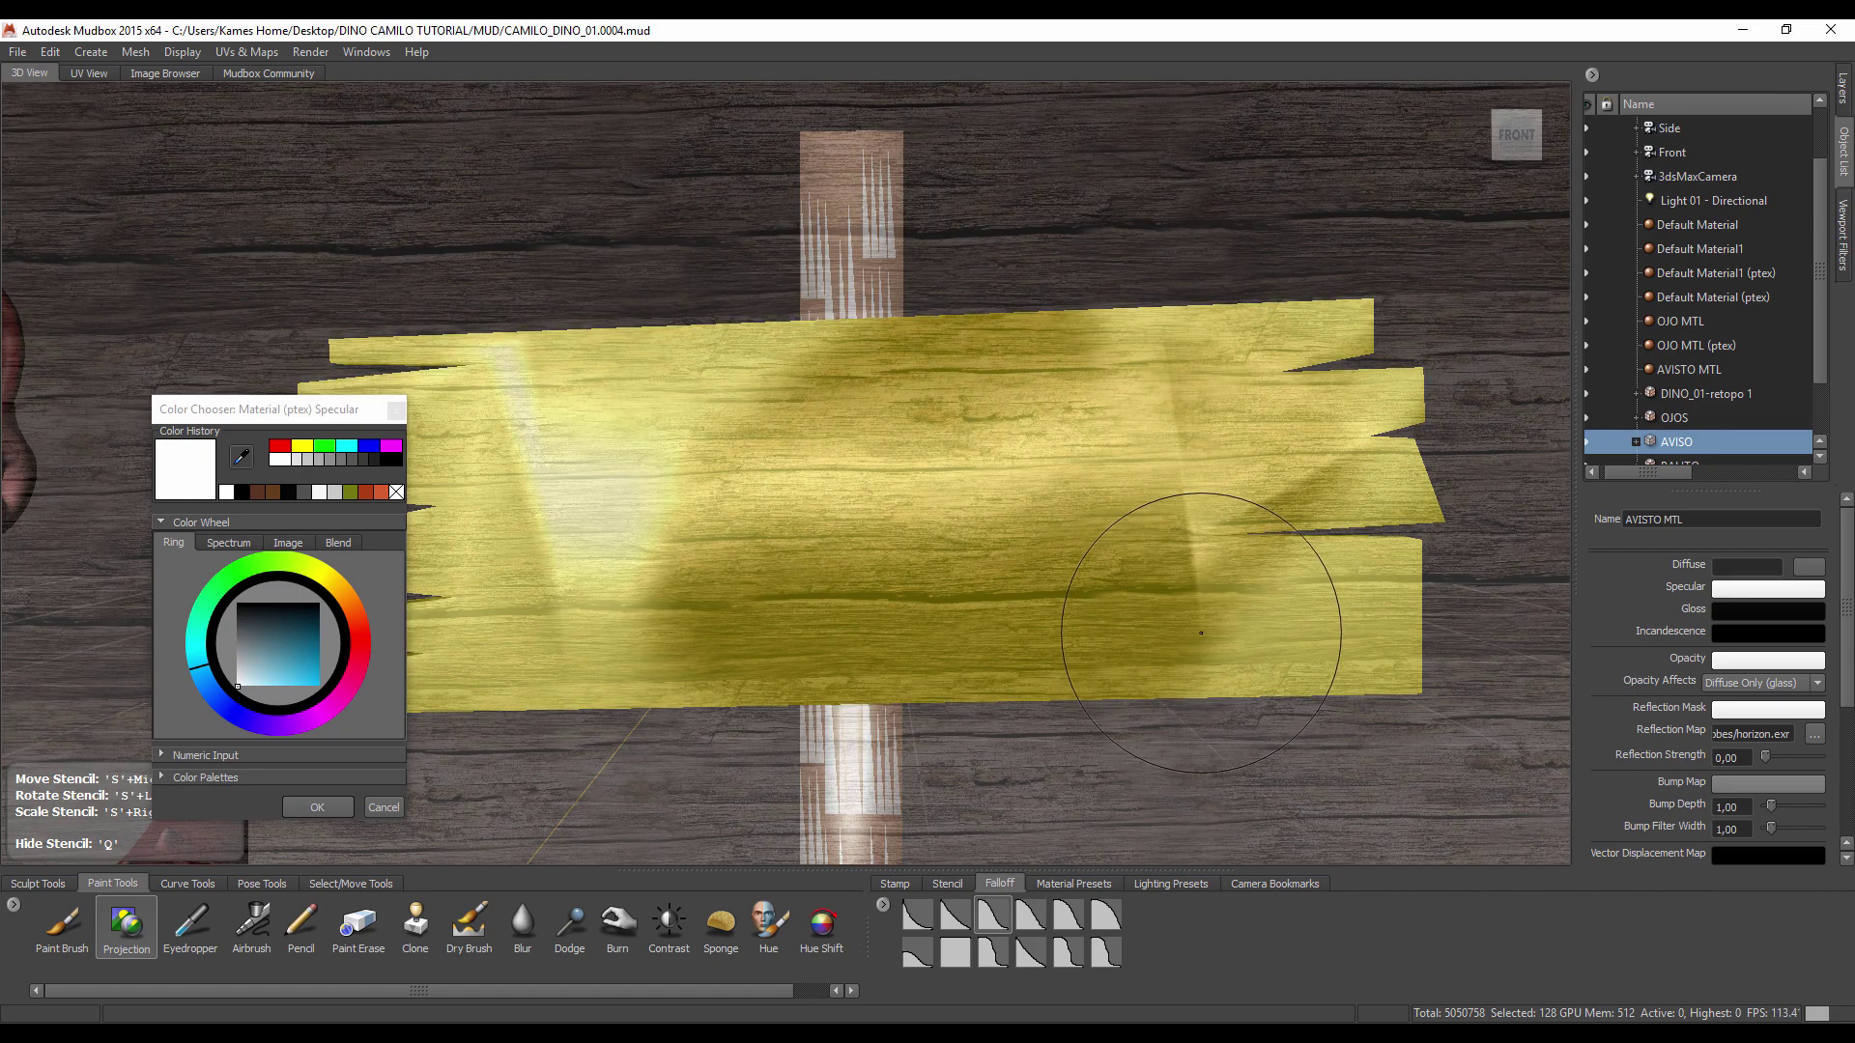
pyautogui.moveTo(1118, 704)
pyautogui.mouseDown()
pyautogui.moveTo(774, 385)
pyautogui.moveTo(676, 690)
pyautogui.moveTo(1221, 361)
pyautogui.moveTo(618, 348)
pyautogui.mouseUp()
pyautogui.press('q')
# Step: Darken the sign's top edge with wood, hide the stencil, and orbit to face the sign
pyautogui.press('q')
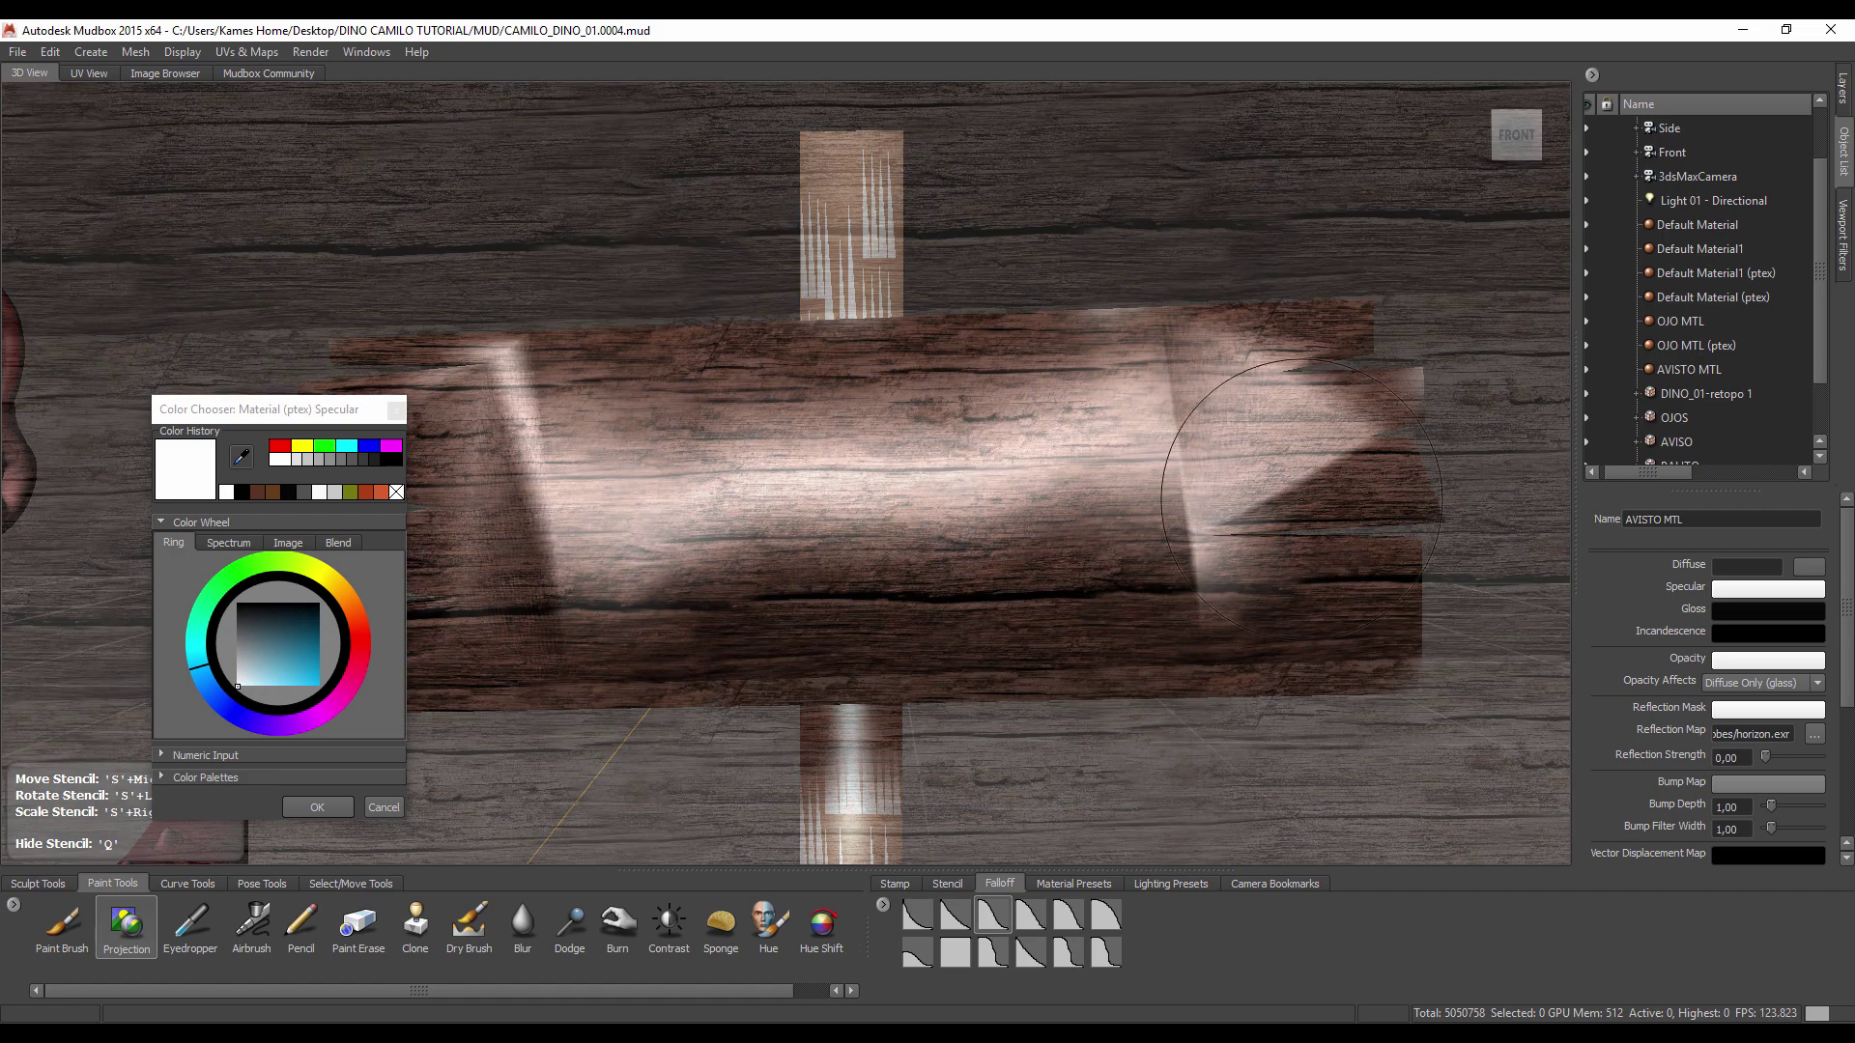
pyautogui.press('q')
pyautogui.moveTo(1371, 475); pyautogui.dragTo(1090, 358)
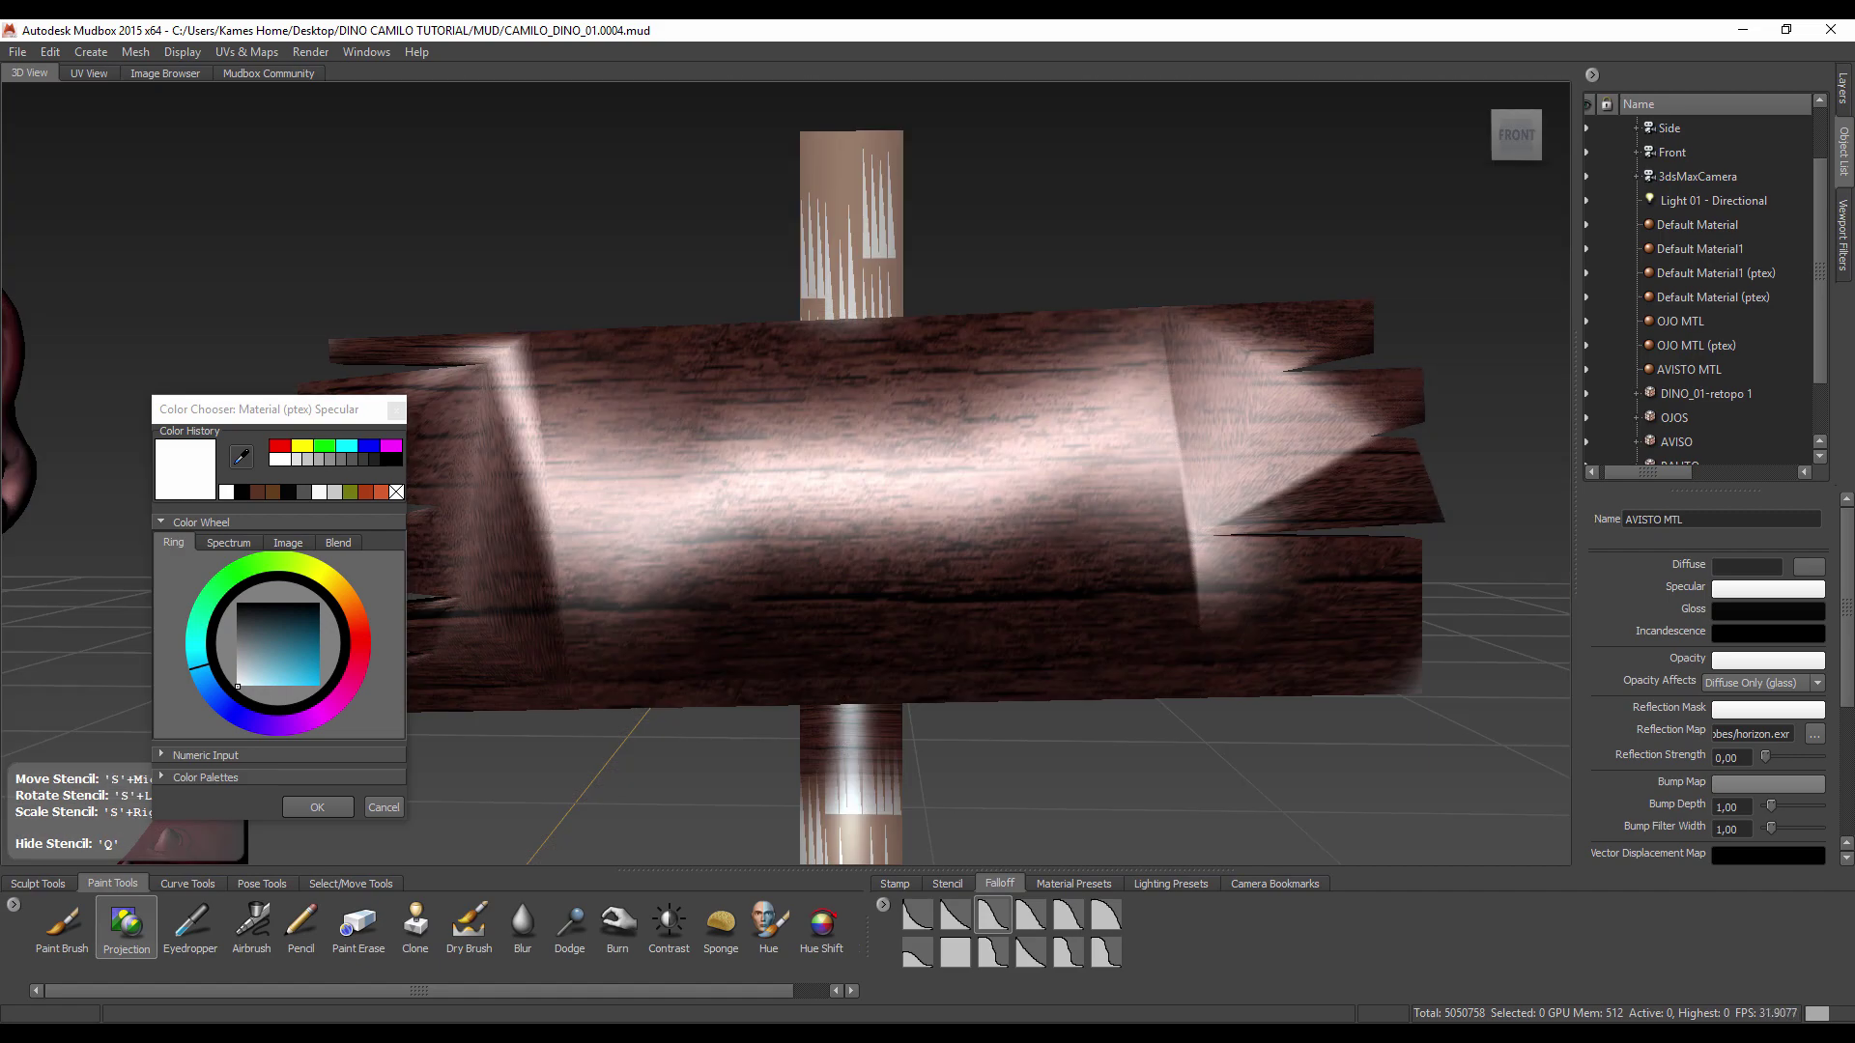
pyautogui.press('q')
pyautogui.moveTo(287, 408); pyautogui.dragTo(88, 381)
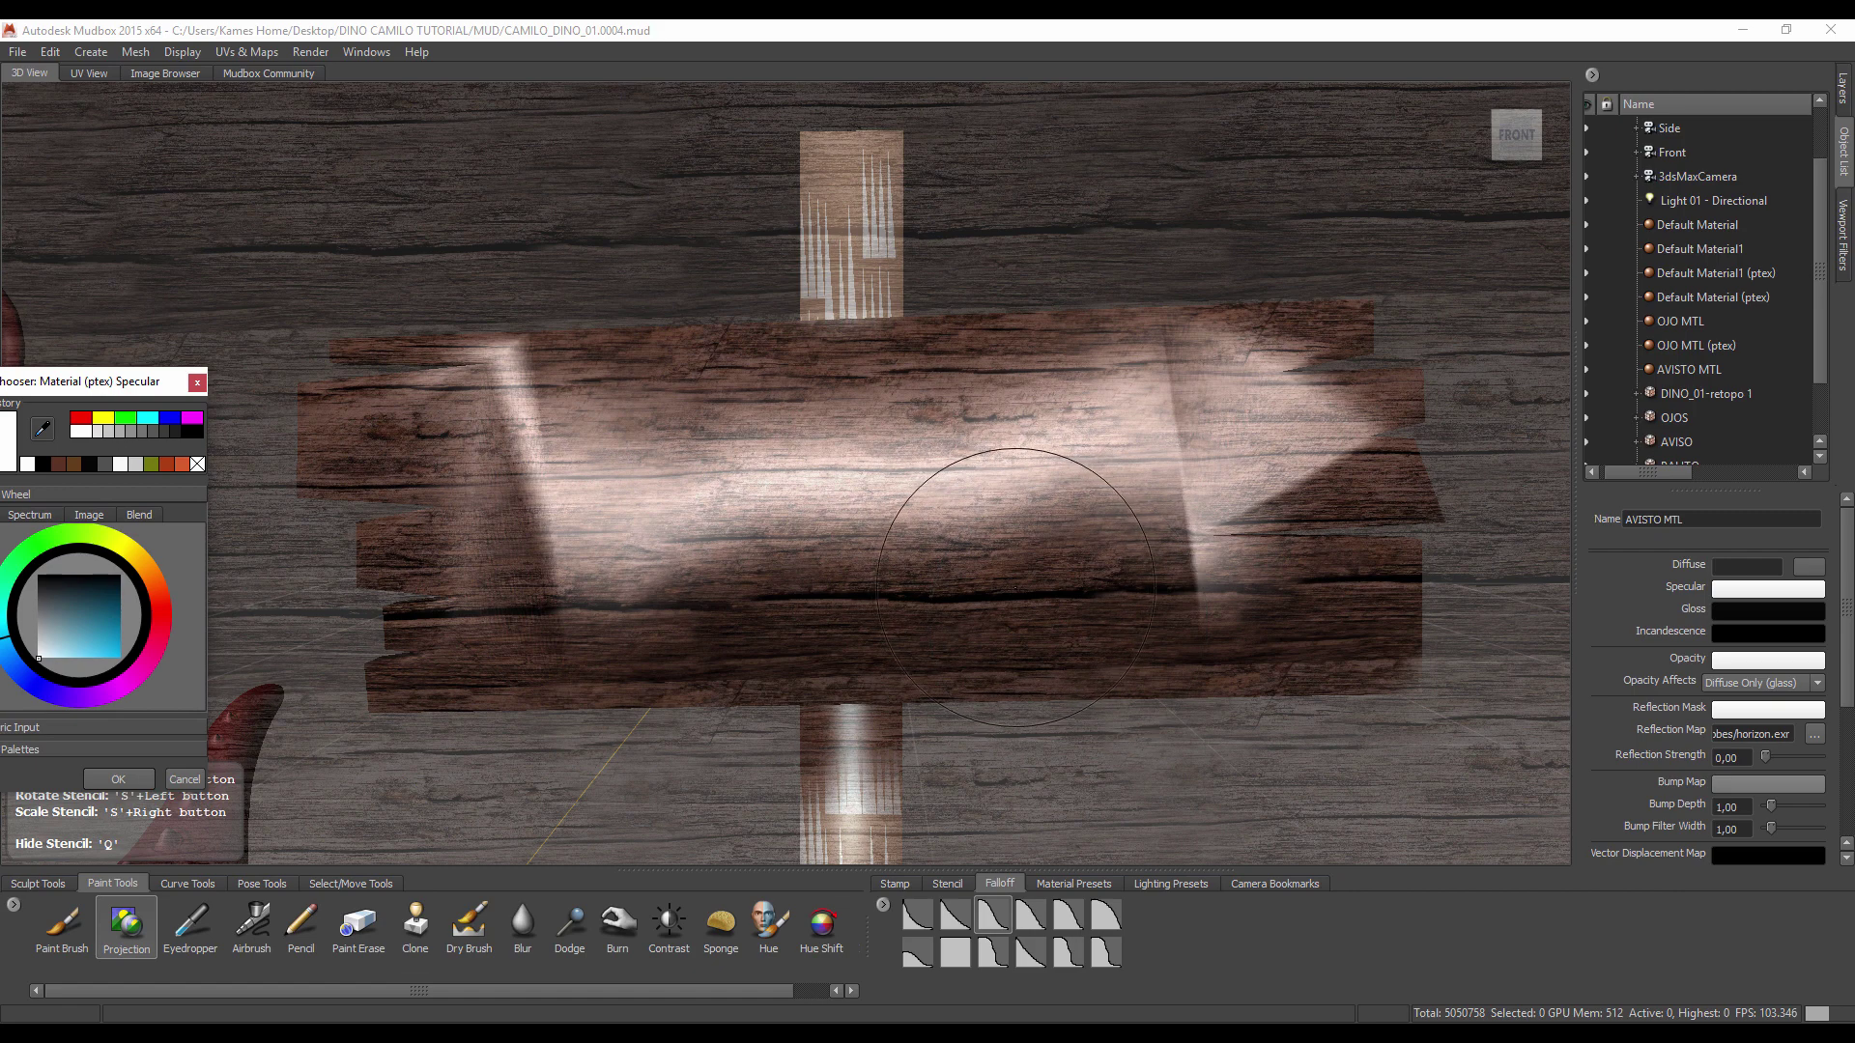
pyautogui.press('q')
pyautogui.press('q')
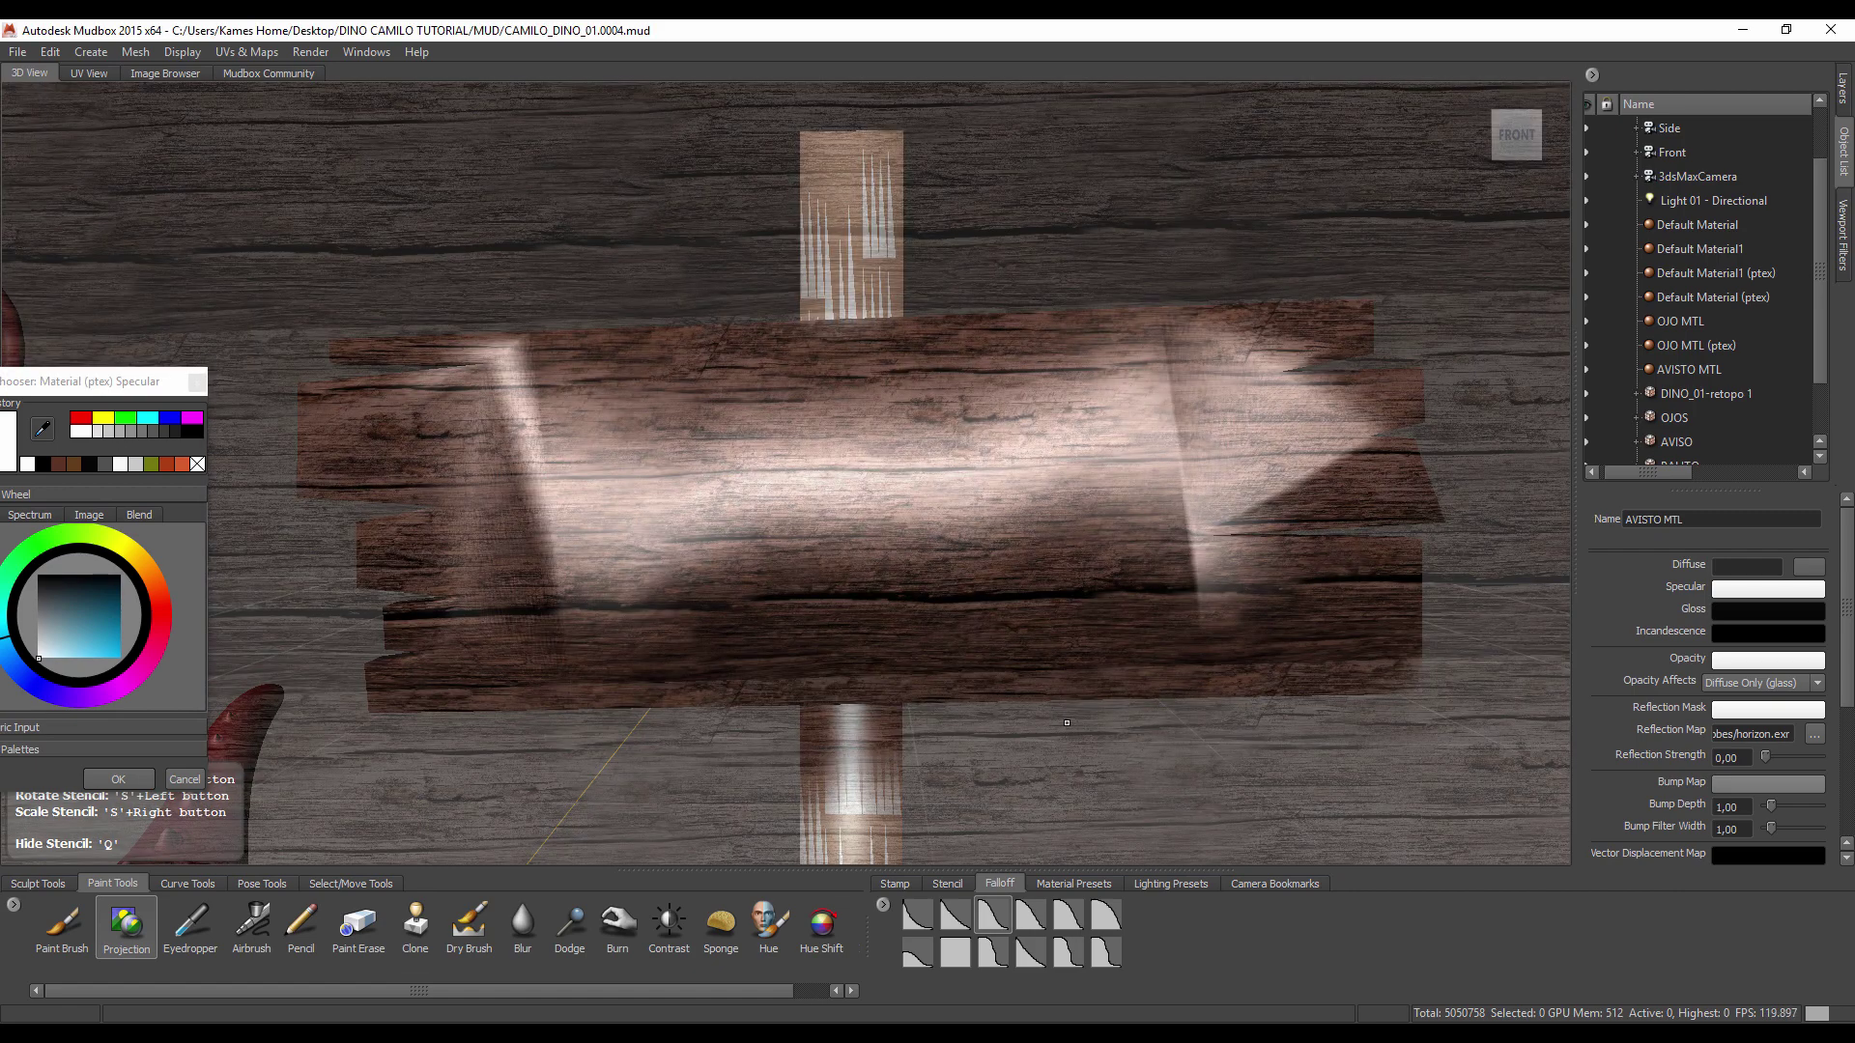
pyautogui.press('q')
pyautogui.moveTo(1063, 724)
pyautogui.keyDown('alt'); pyautogui.mouseDown()
pyautogui.moveTo(1225, 683)
pyautogui.moveTo(1136, 703)
pyautogui.mouseUp(); pyautogui.keyUp('alt')
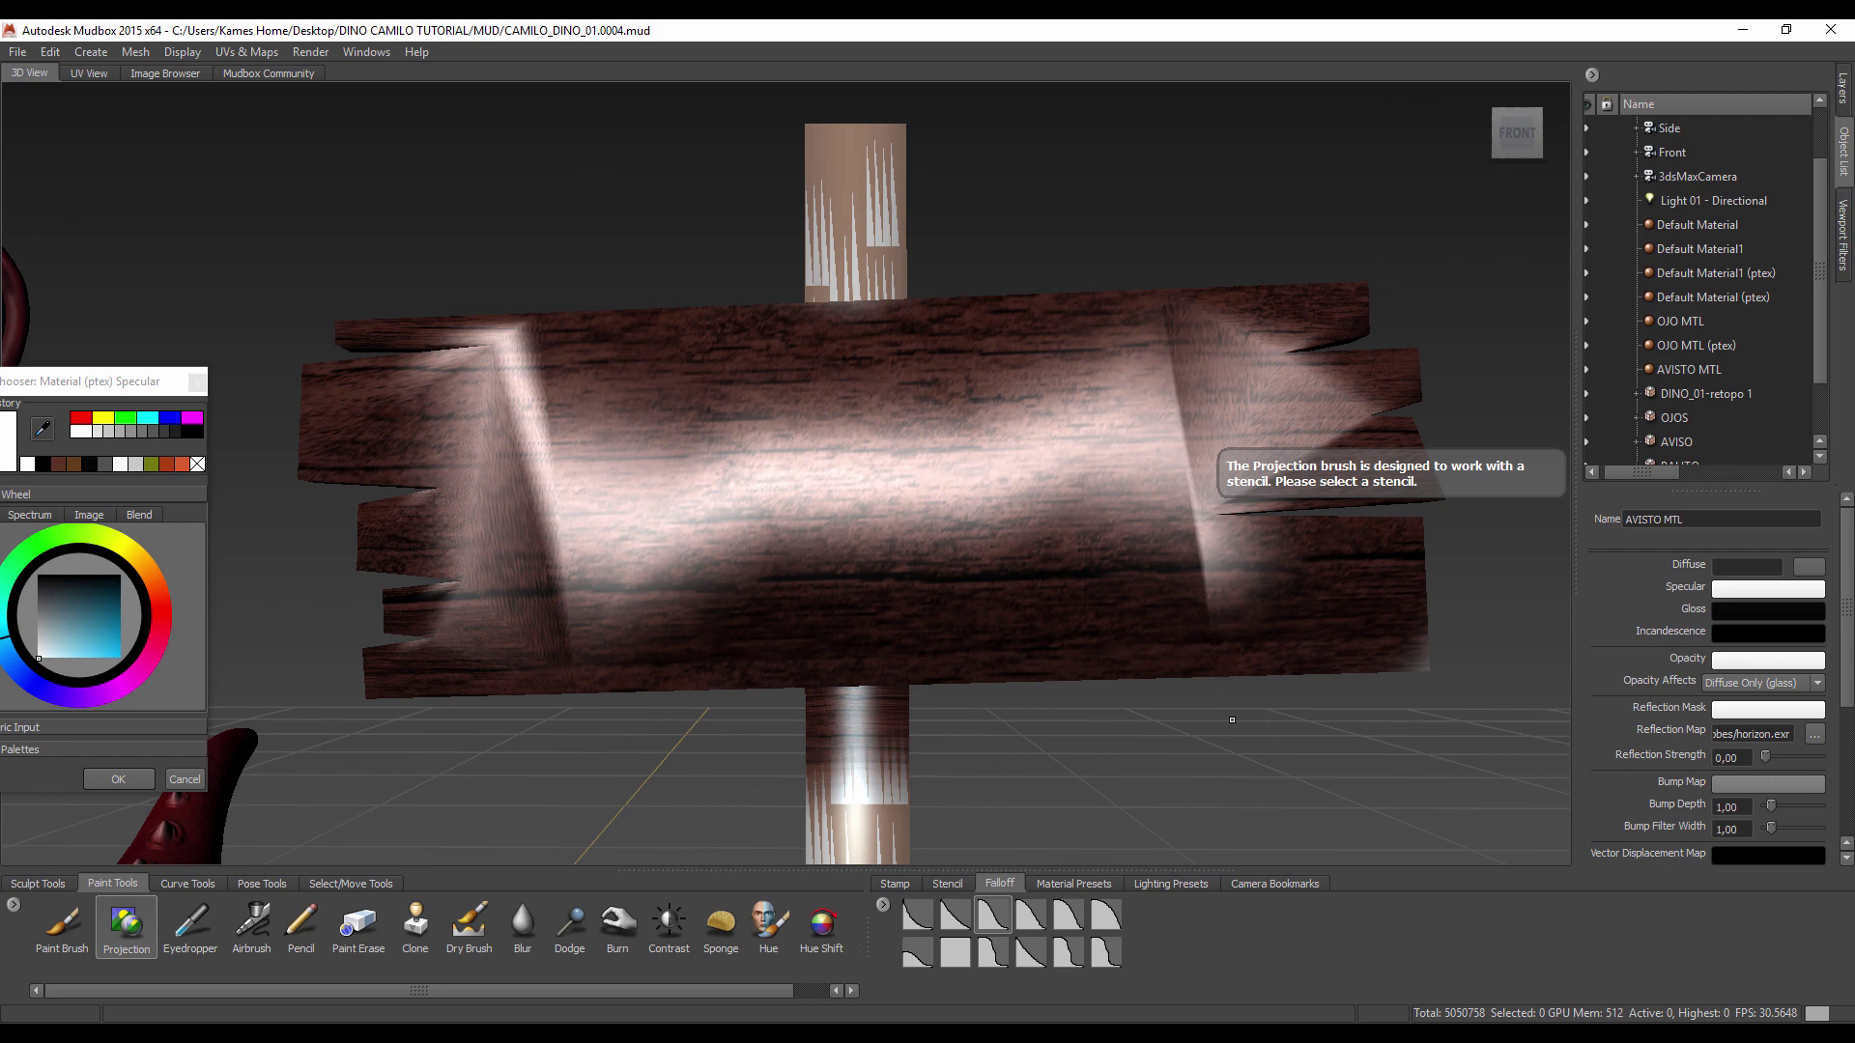
# Step: Set the sign material's specular colour to pure black
pyautogui.click(1160, 618)
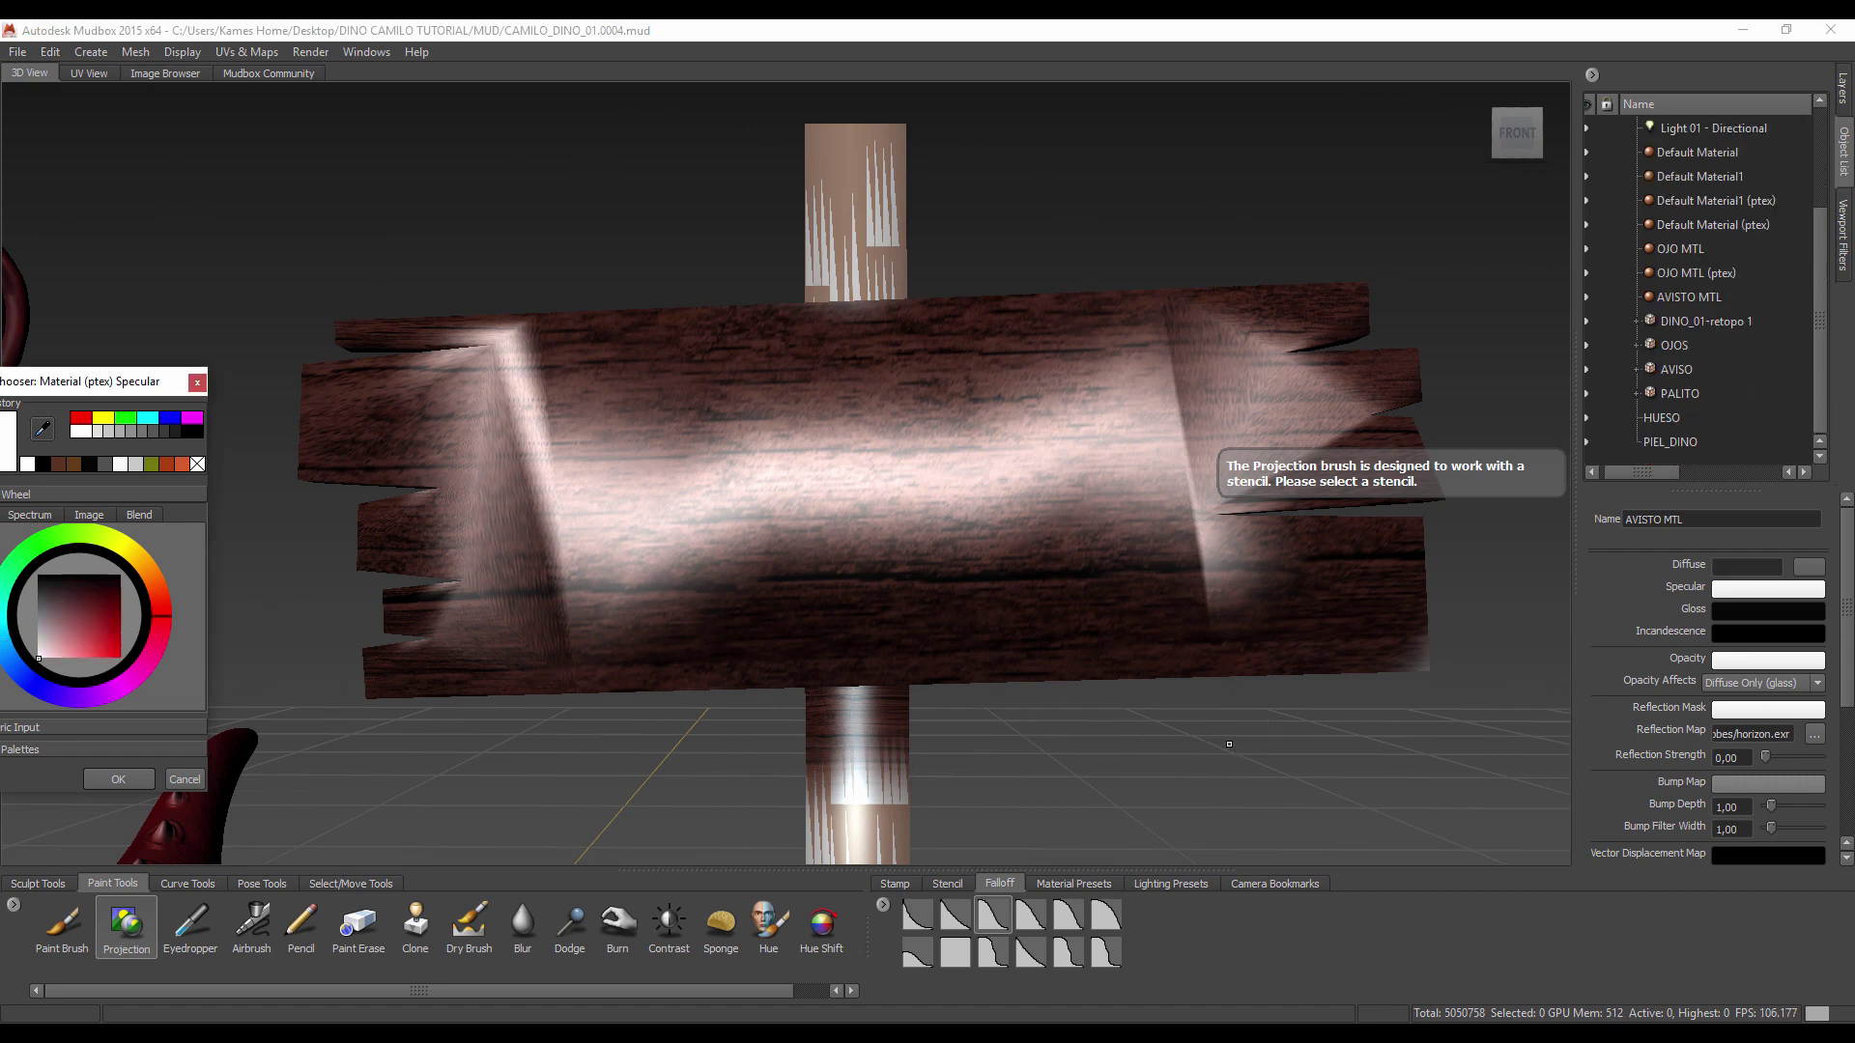
pyautogui.click(32, 569)
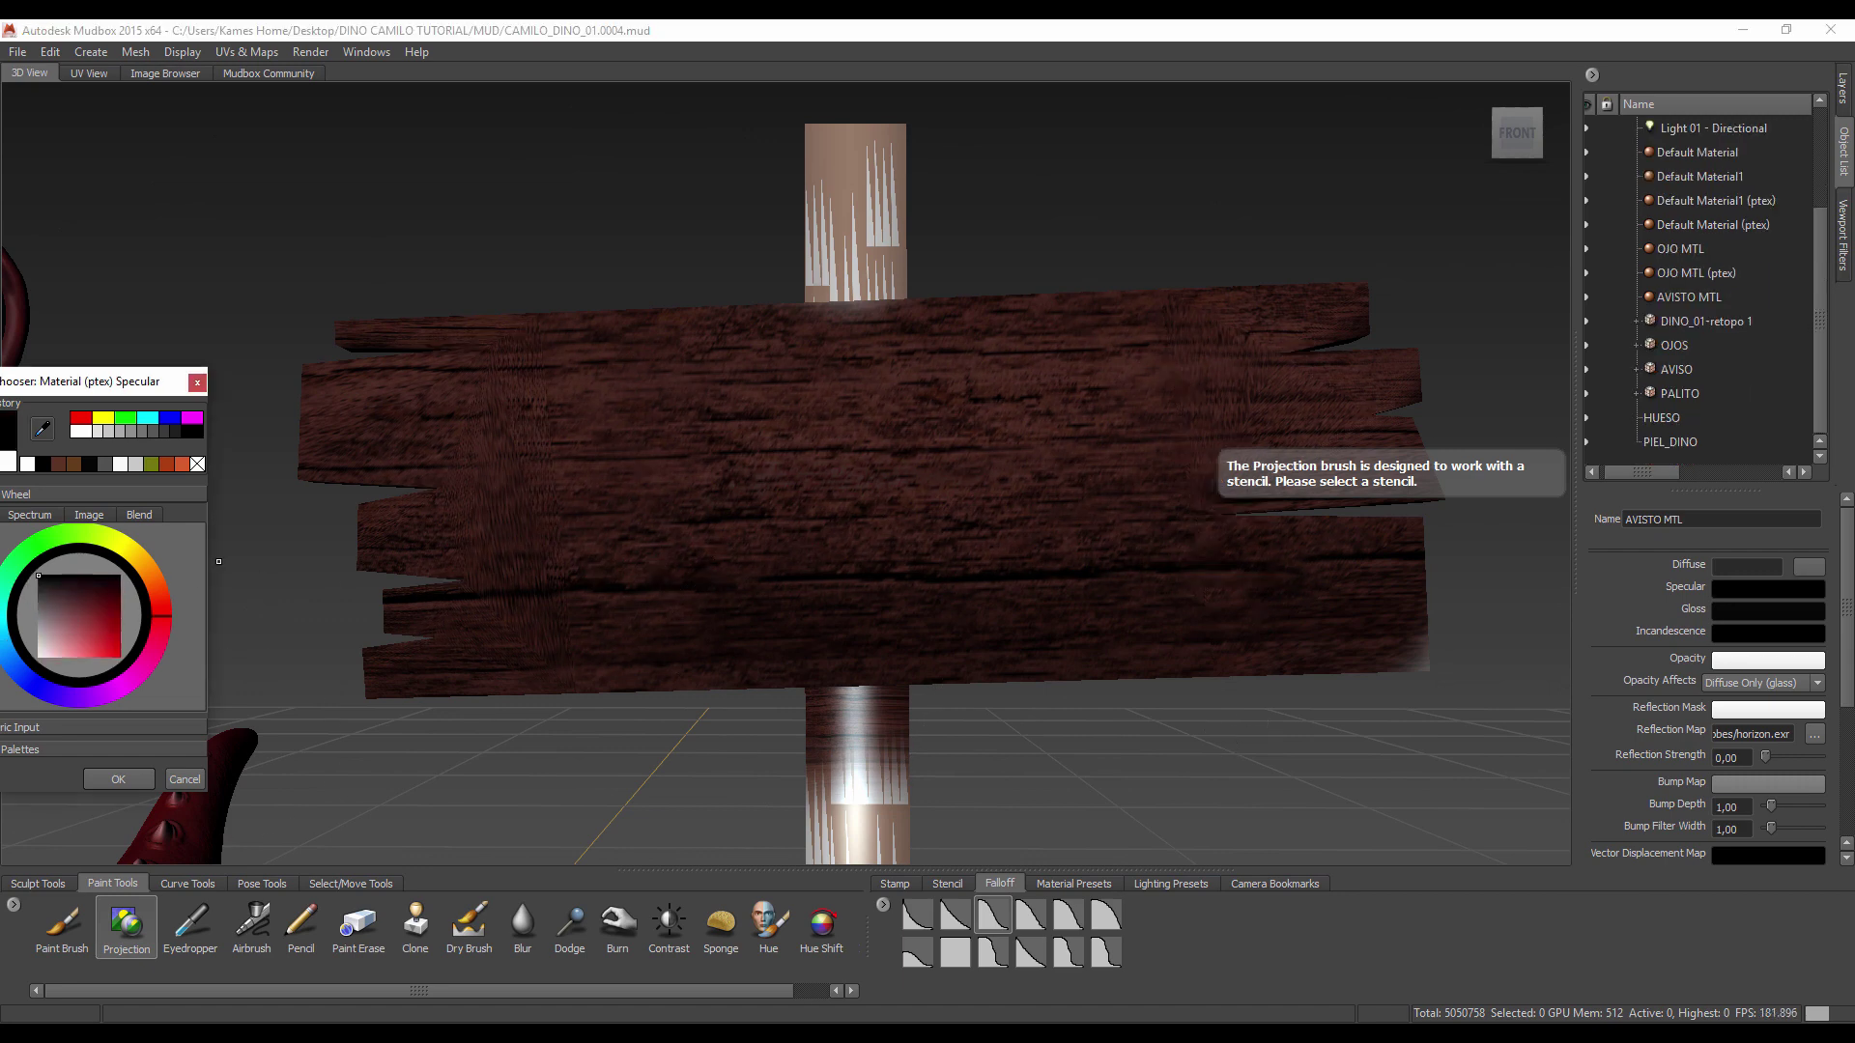
pyautogui.click(1846, 590)
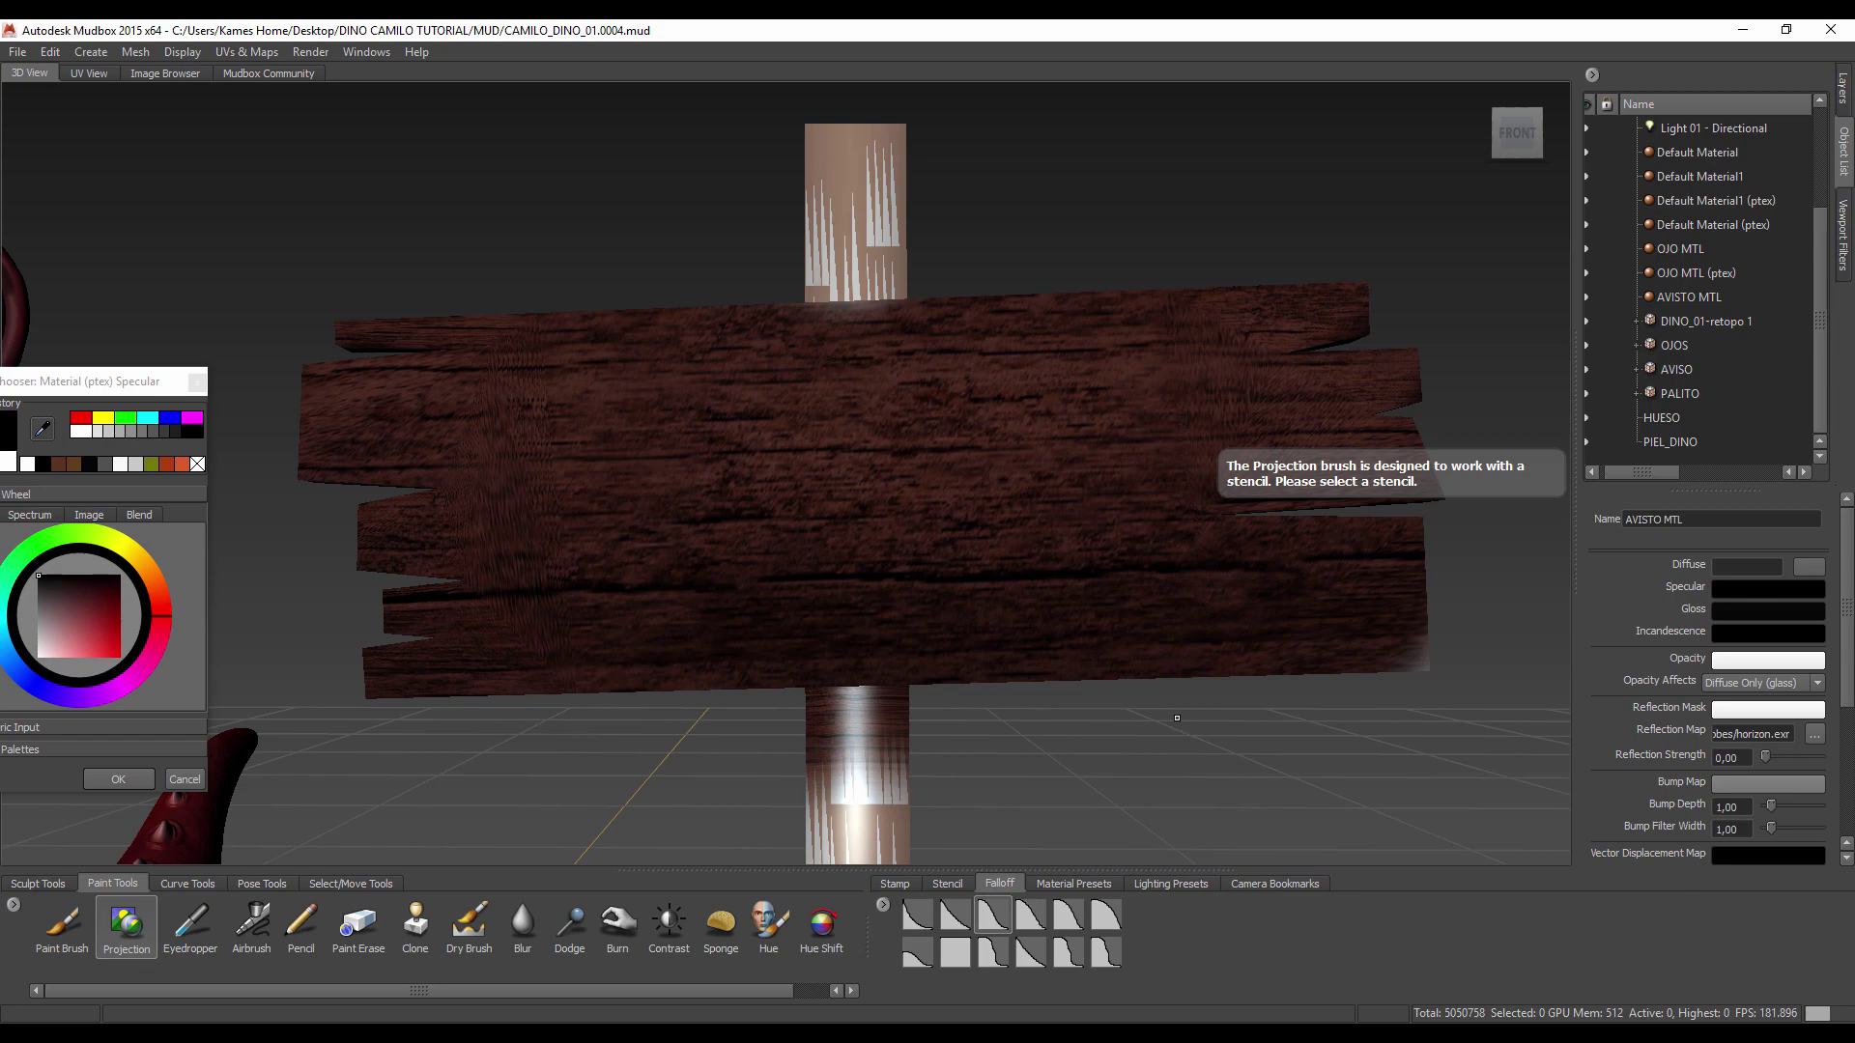
# Step: Reframe the view around the sign and open Export Screen Image to PSD
pyautogui.moveTo(1177, 718)
pyautogui.keyDown('alt'); pyautogui.mouseDown()
pyautogui.moveTo(1214, 683)
pyautogui.moveTo(647, 527)
pyautogui.mouseUp(); pyautogui.keyUp('alt')
pyautogui.moveTo(986, 692)
pyautogui.keyDown('alt'); pyautogui.mouseDown()
pyautogui.moveTo(1029, 619)
pyautogui.moveTo(894, 614)
pyautogui.mouseUp(); pyautogui.keyUp('alt')
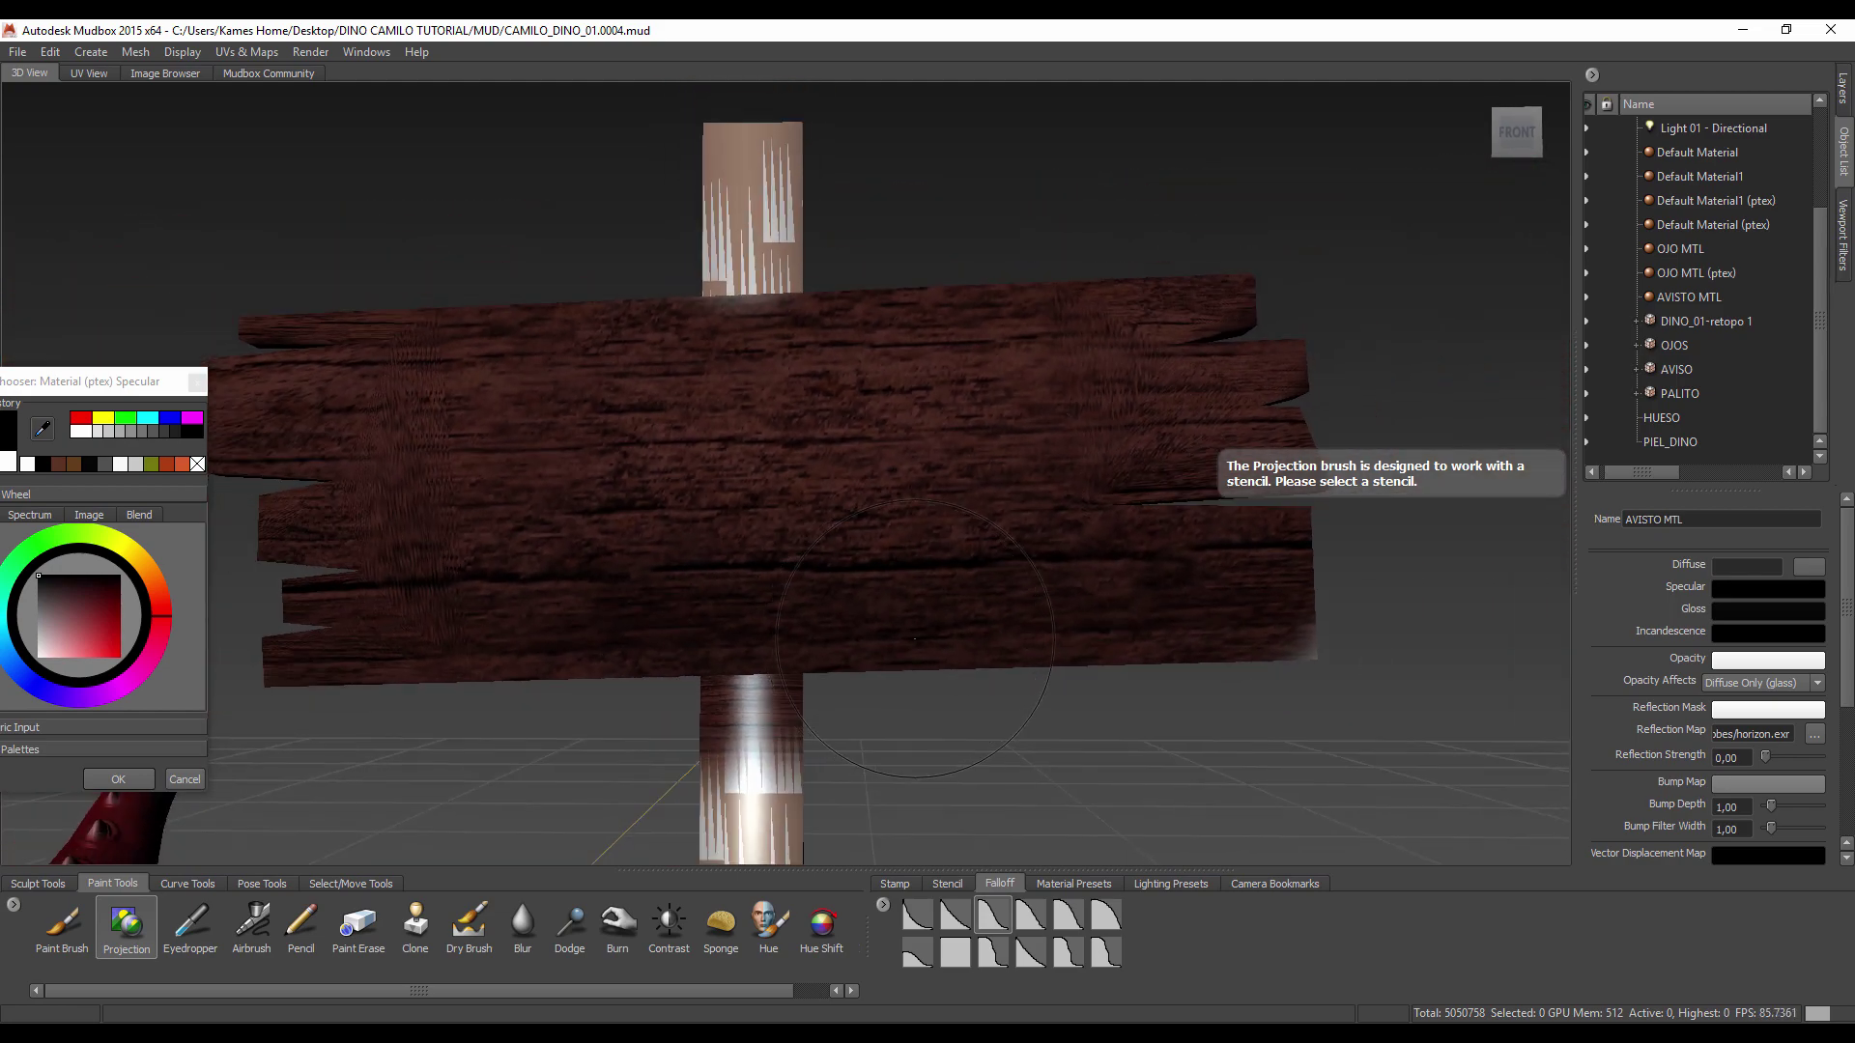
pyautogui.scroll(3, 898, 611)
pyautogui.moveTo(909, 607)
pyautogui.keyDown('alt'); pyautogui.mouseDown()
pyautogui.moveTo(716, 499)
pyautogui.moveTo(856, 453)
pyautogui.mouseUp(); pyautogui.keyUp('alt')
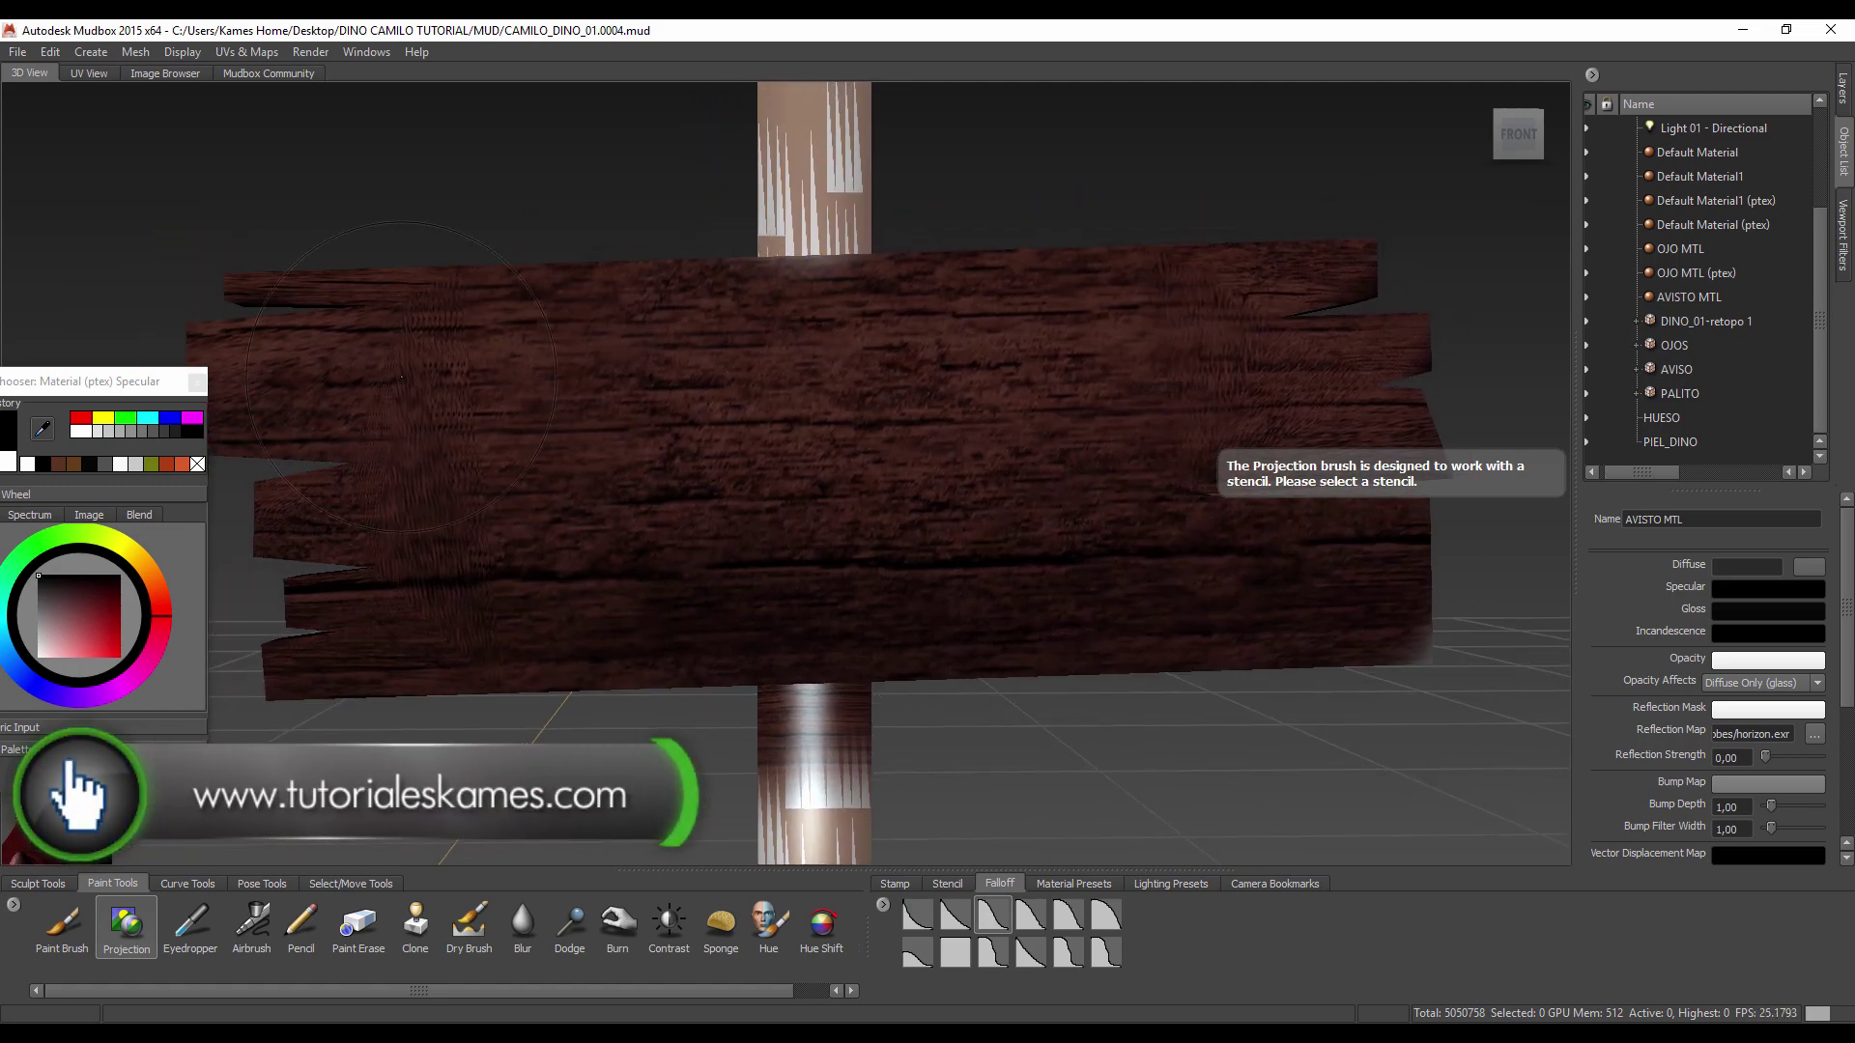
pyautogui.click(18, 51)
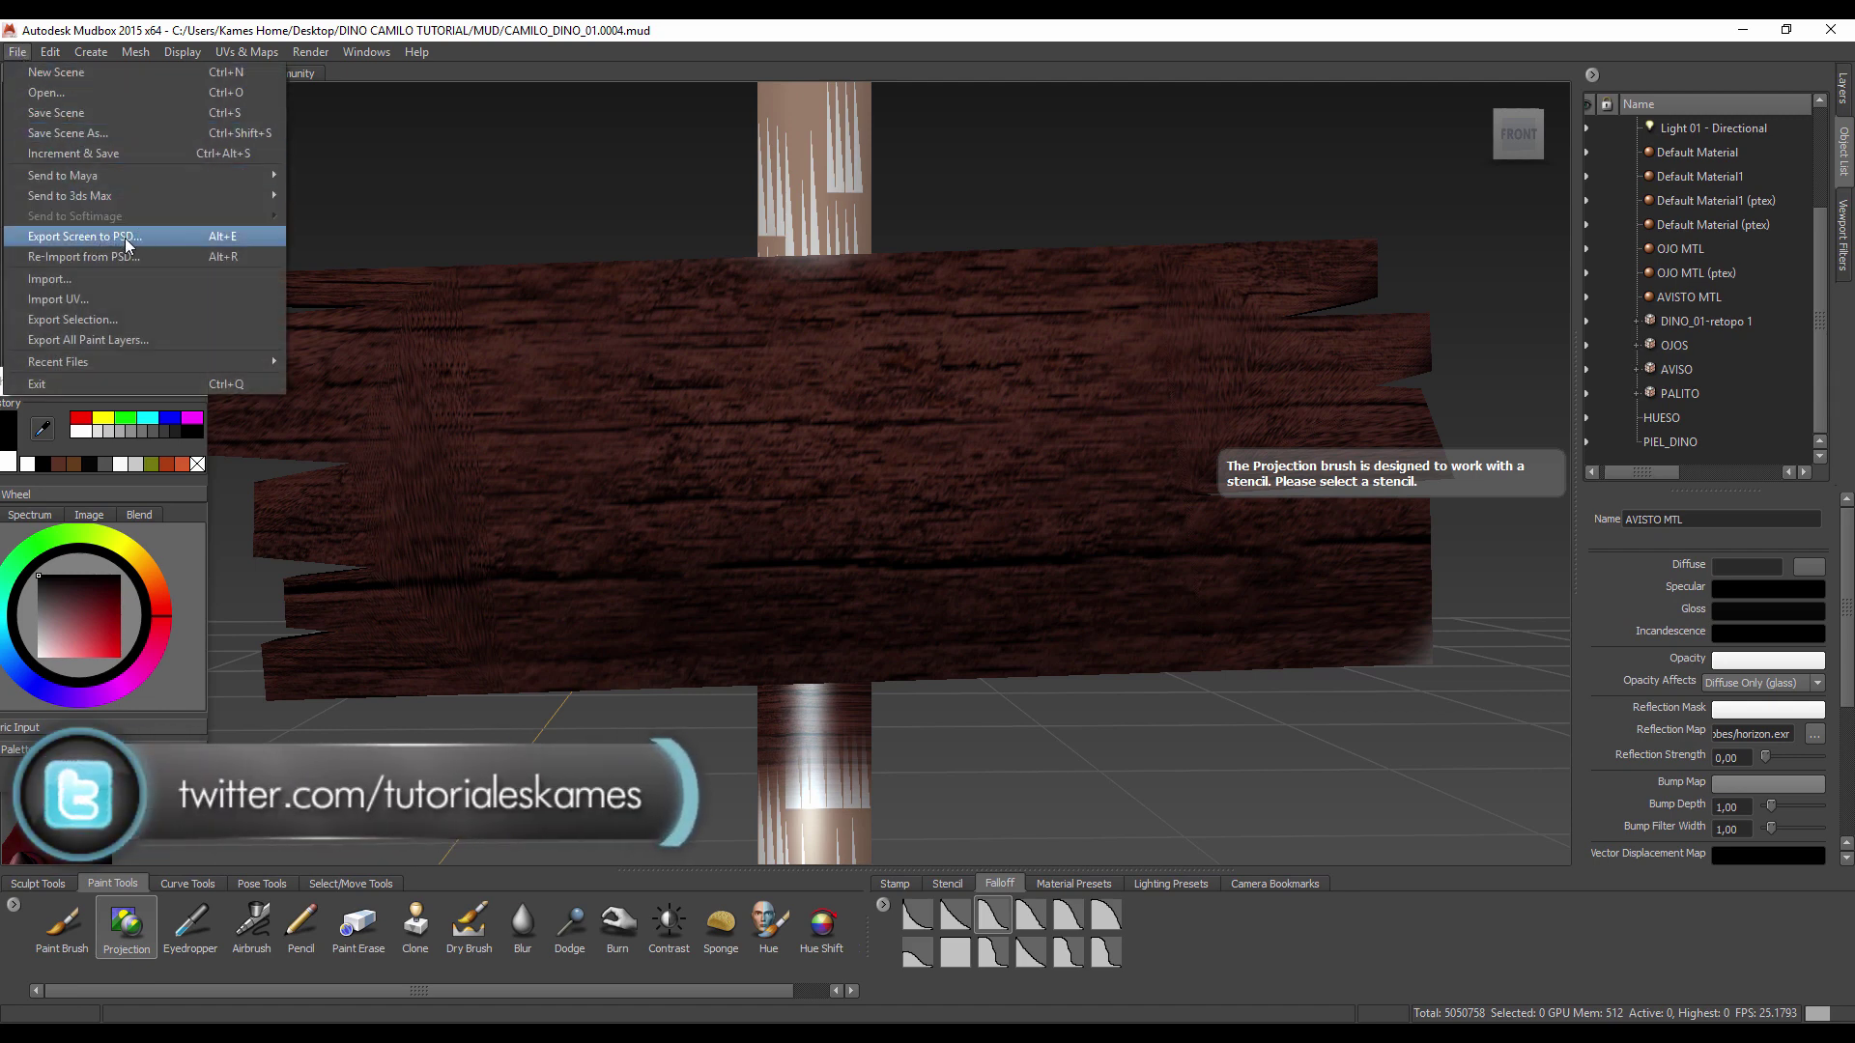
pyautogui.click(126, 239)
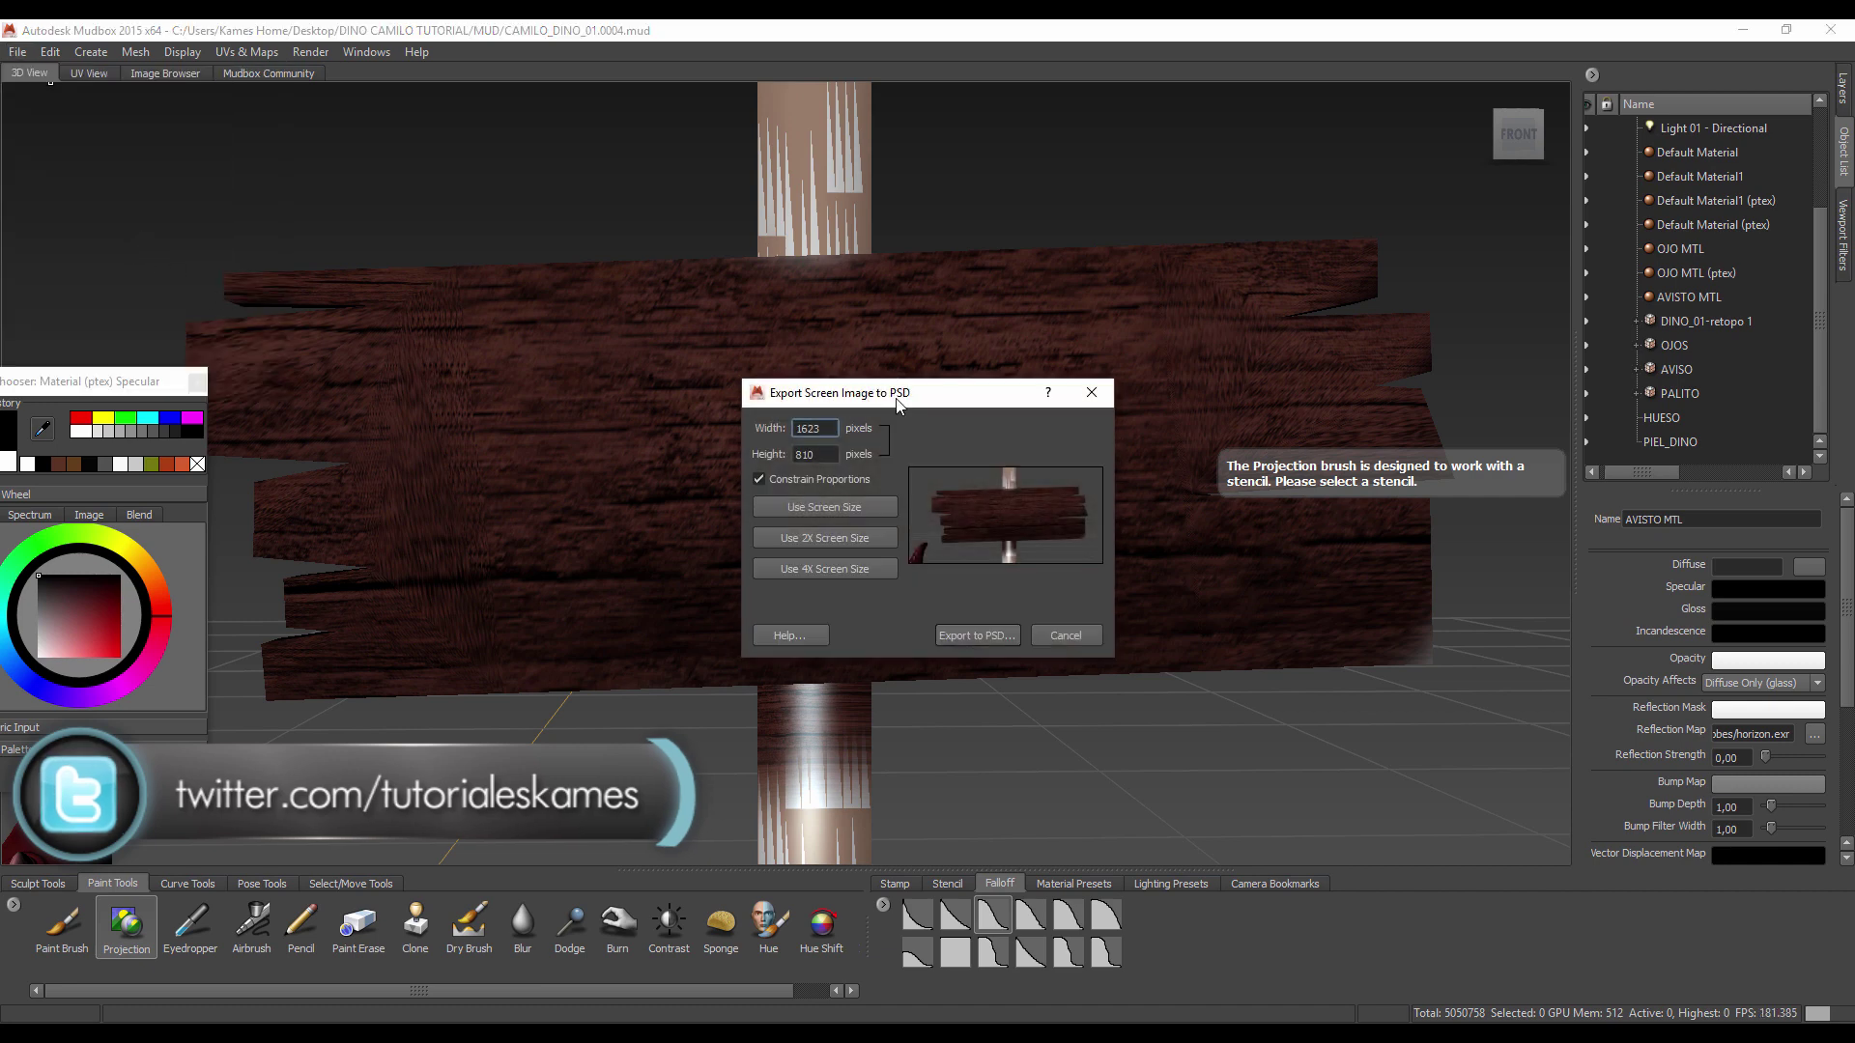
# Step: Set the export size to 2623 × 1309 pixels and start the PSD export
pyautogui.moveTo(899, 380); pyautogui.dragTo(1149, 335)
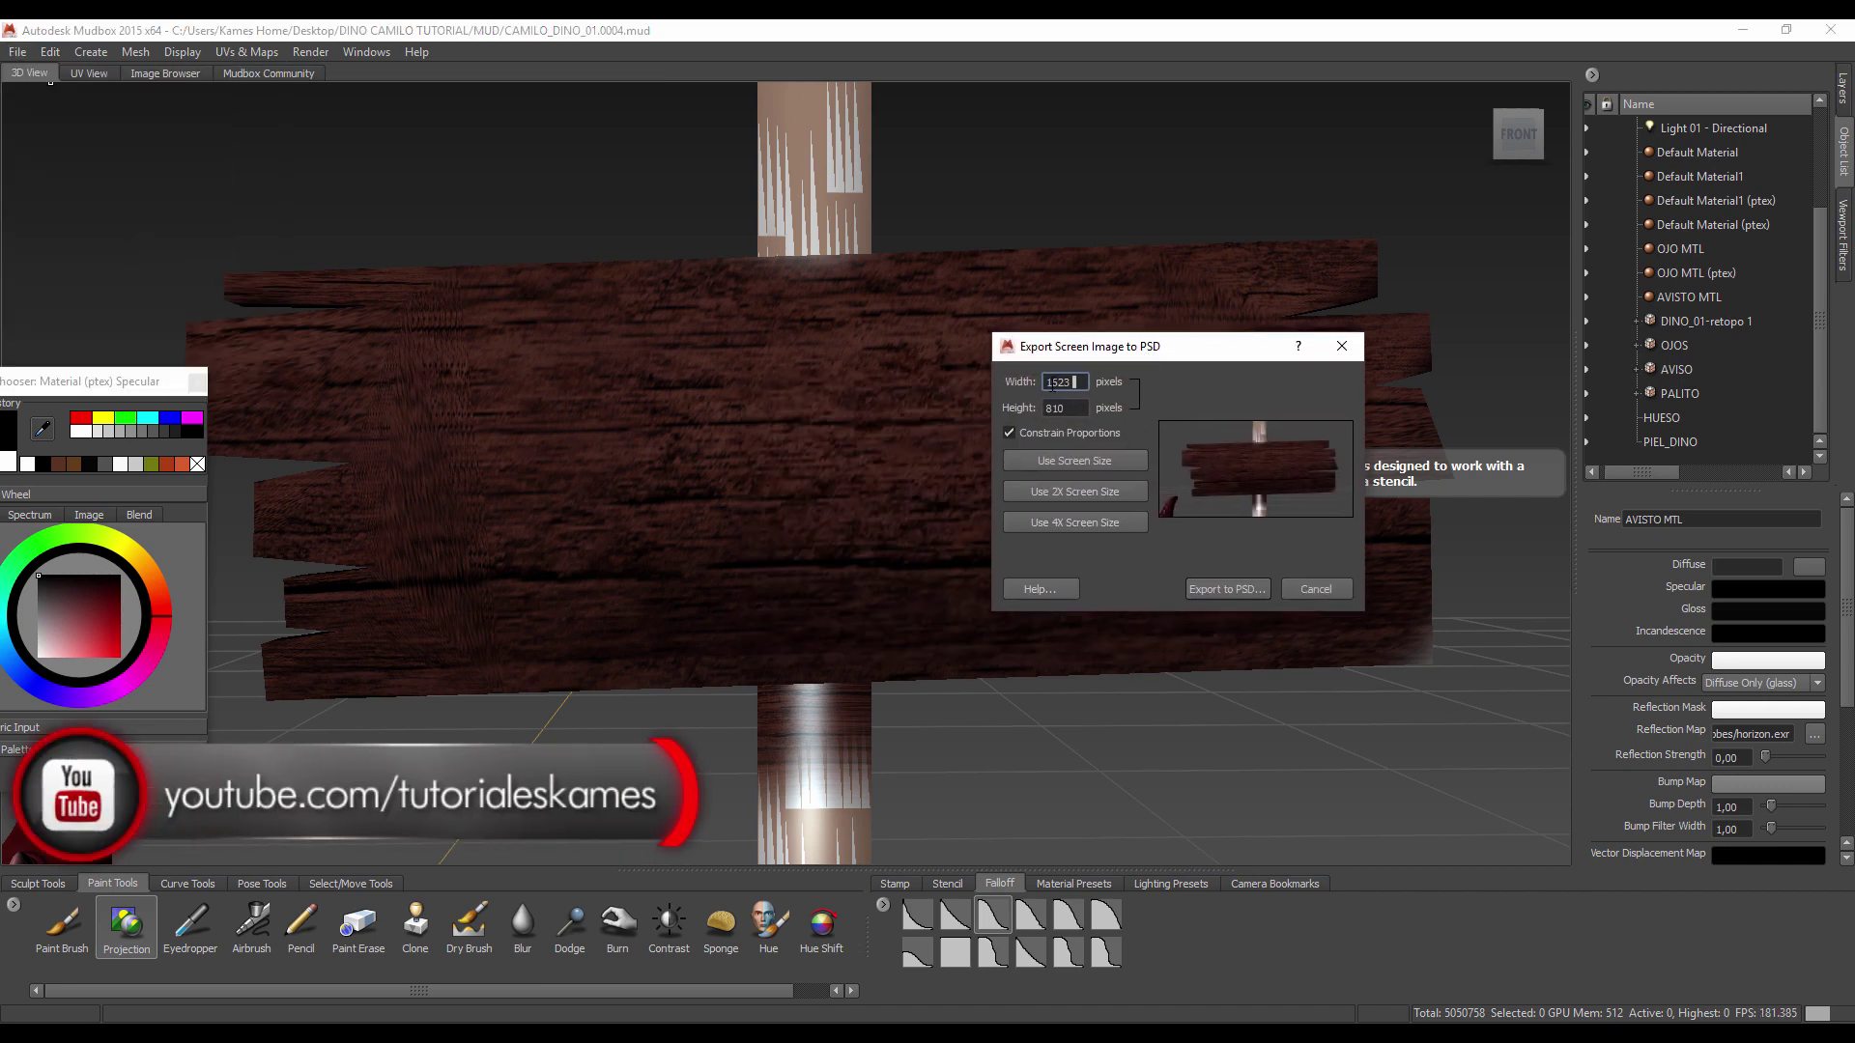
pyautogui.write('2')
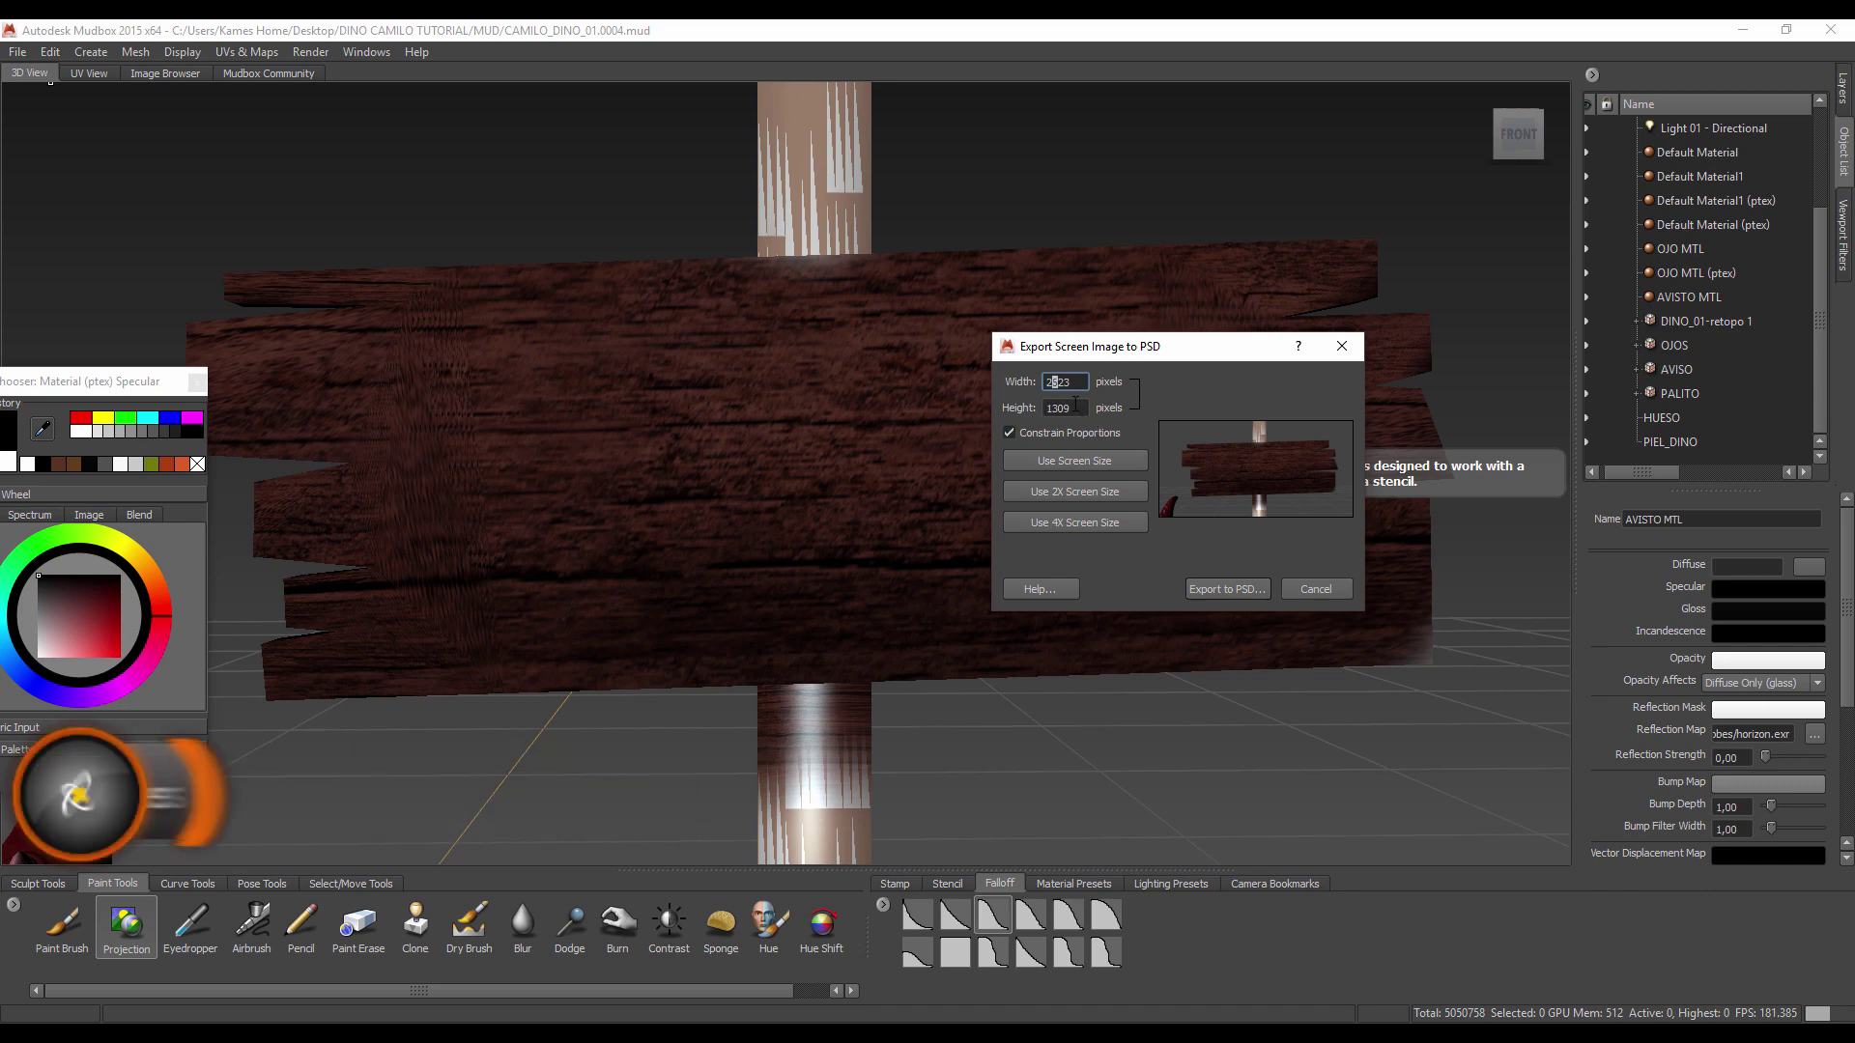
pyautogui.click(1074, 407)
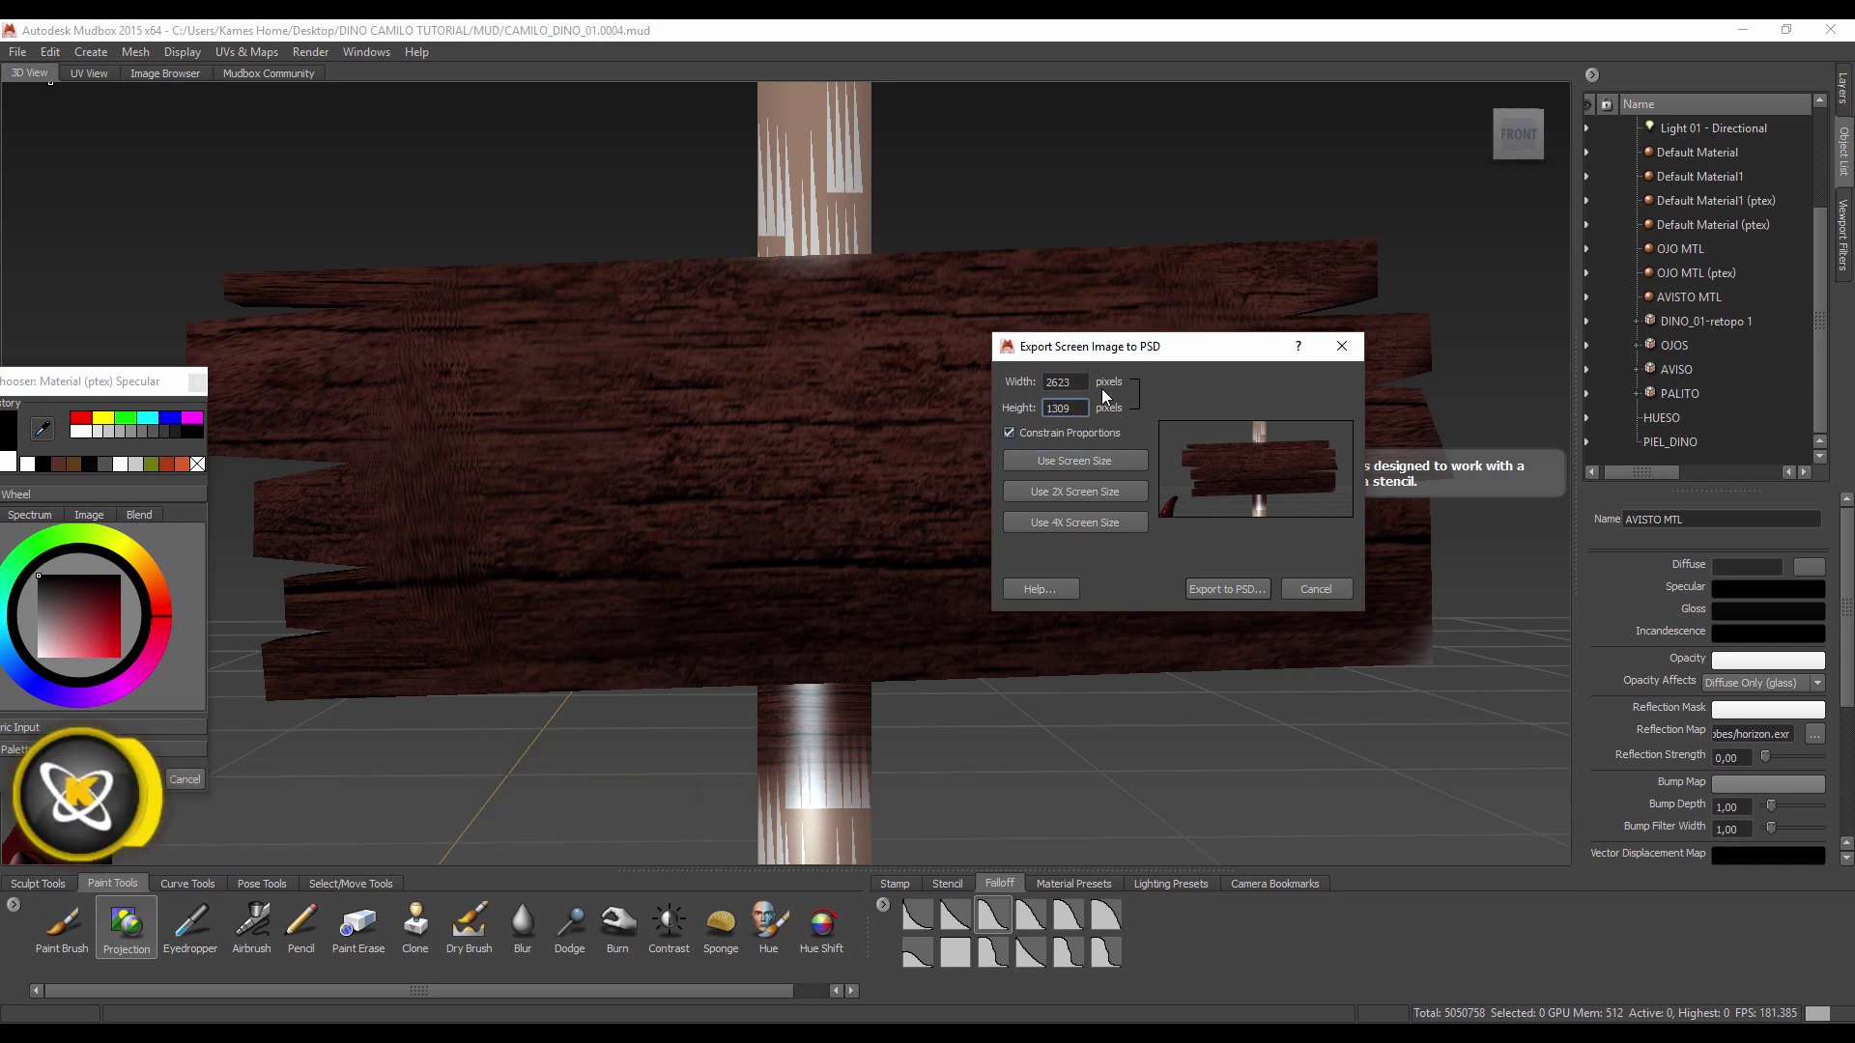
pyautogui.click(1232, 589)
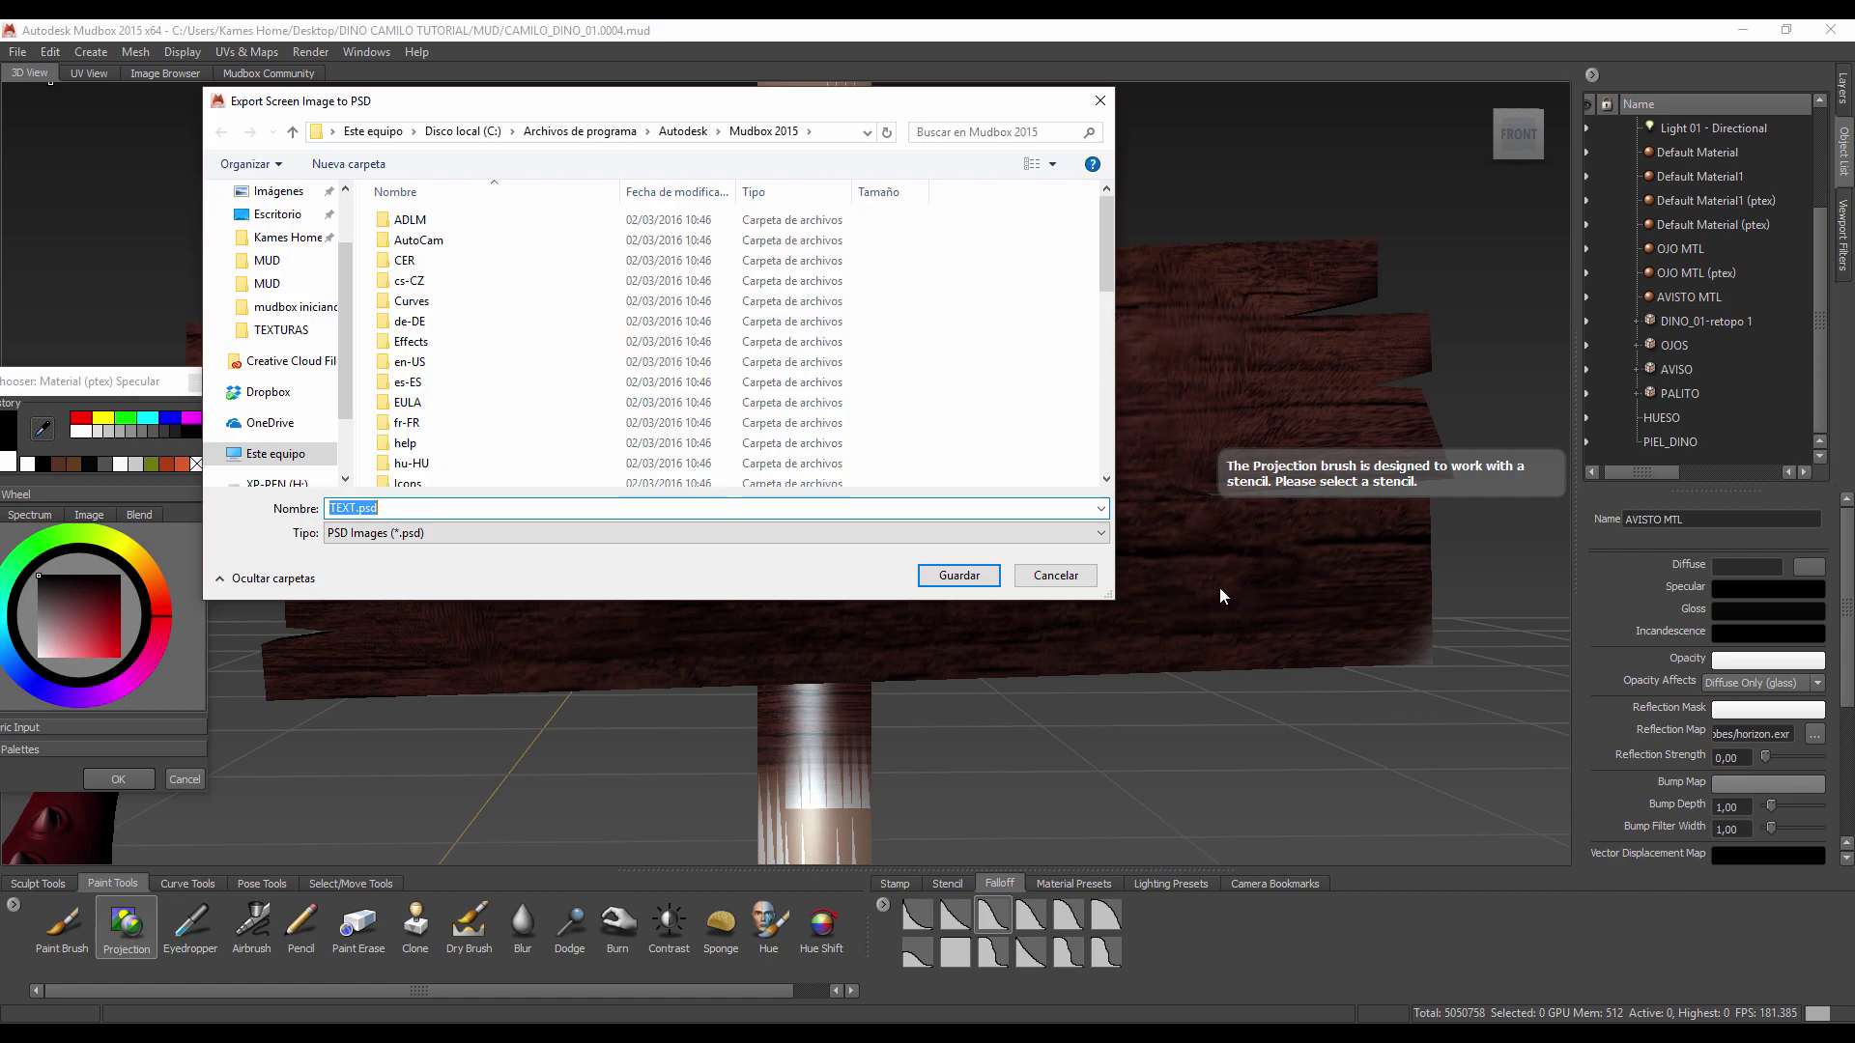
# Step: Save into Escritorio > DINO CAMILO TUTORIAL > TEXTURAS with the file name AVISO_TEXT
pyautogui.click(277, 215)
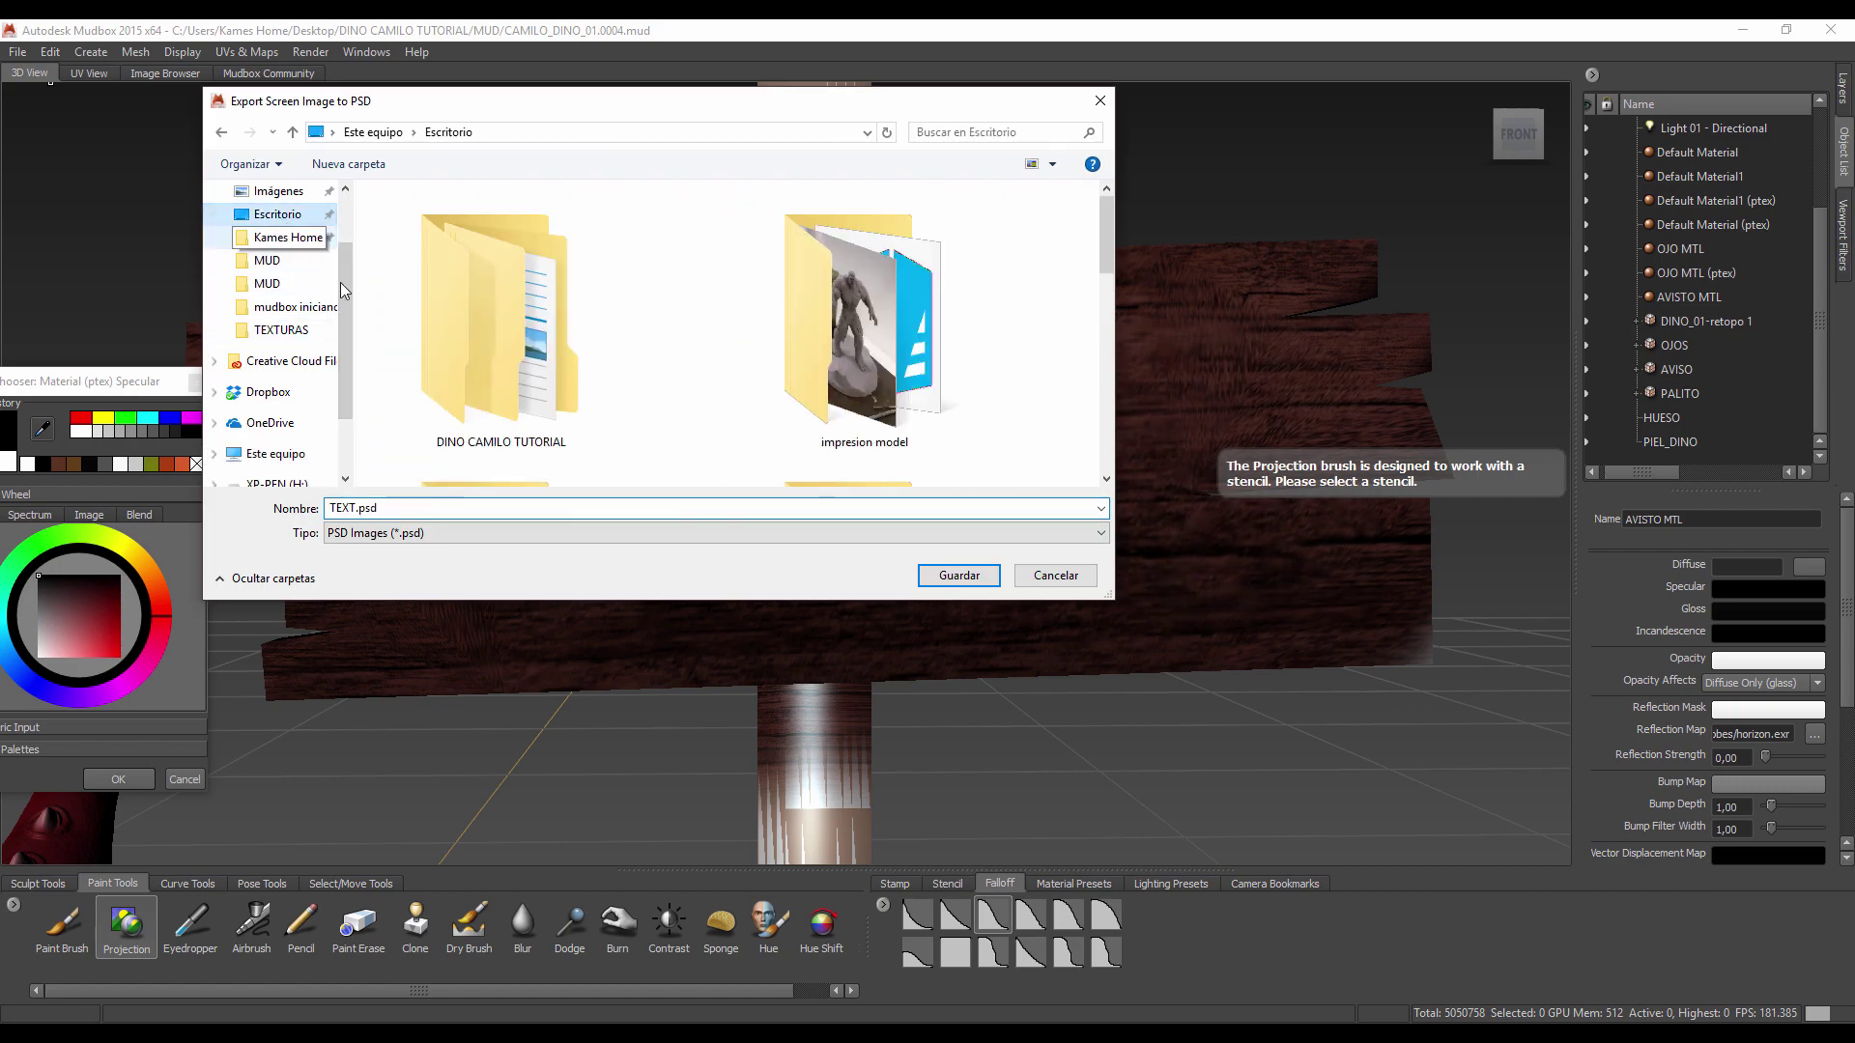
pyautogui.doubleClick(528, 383)
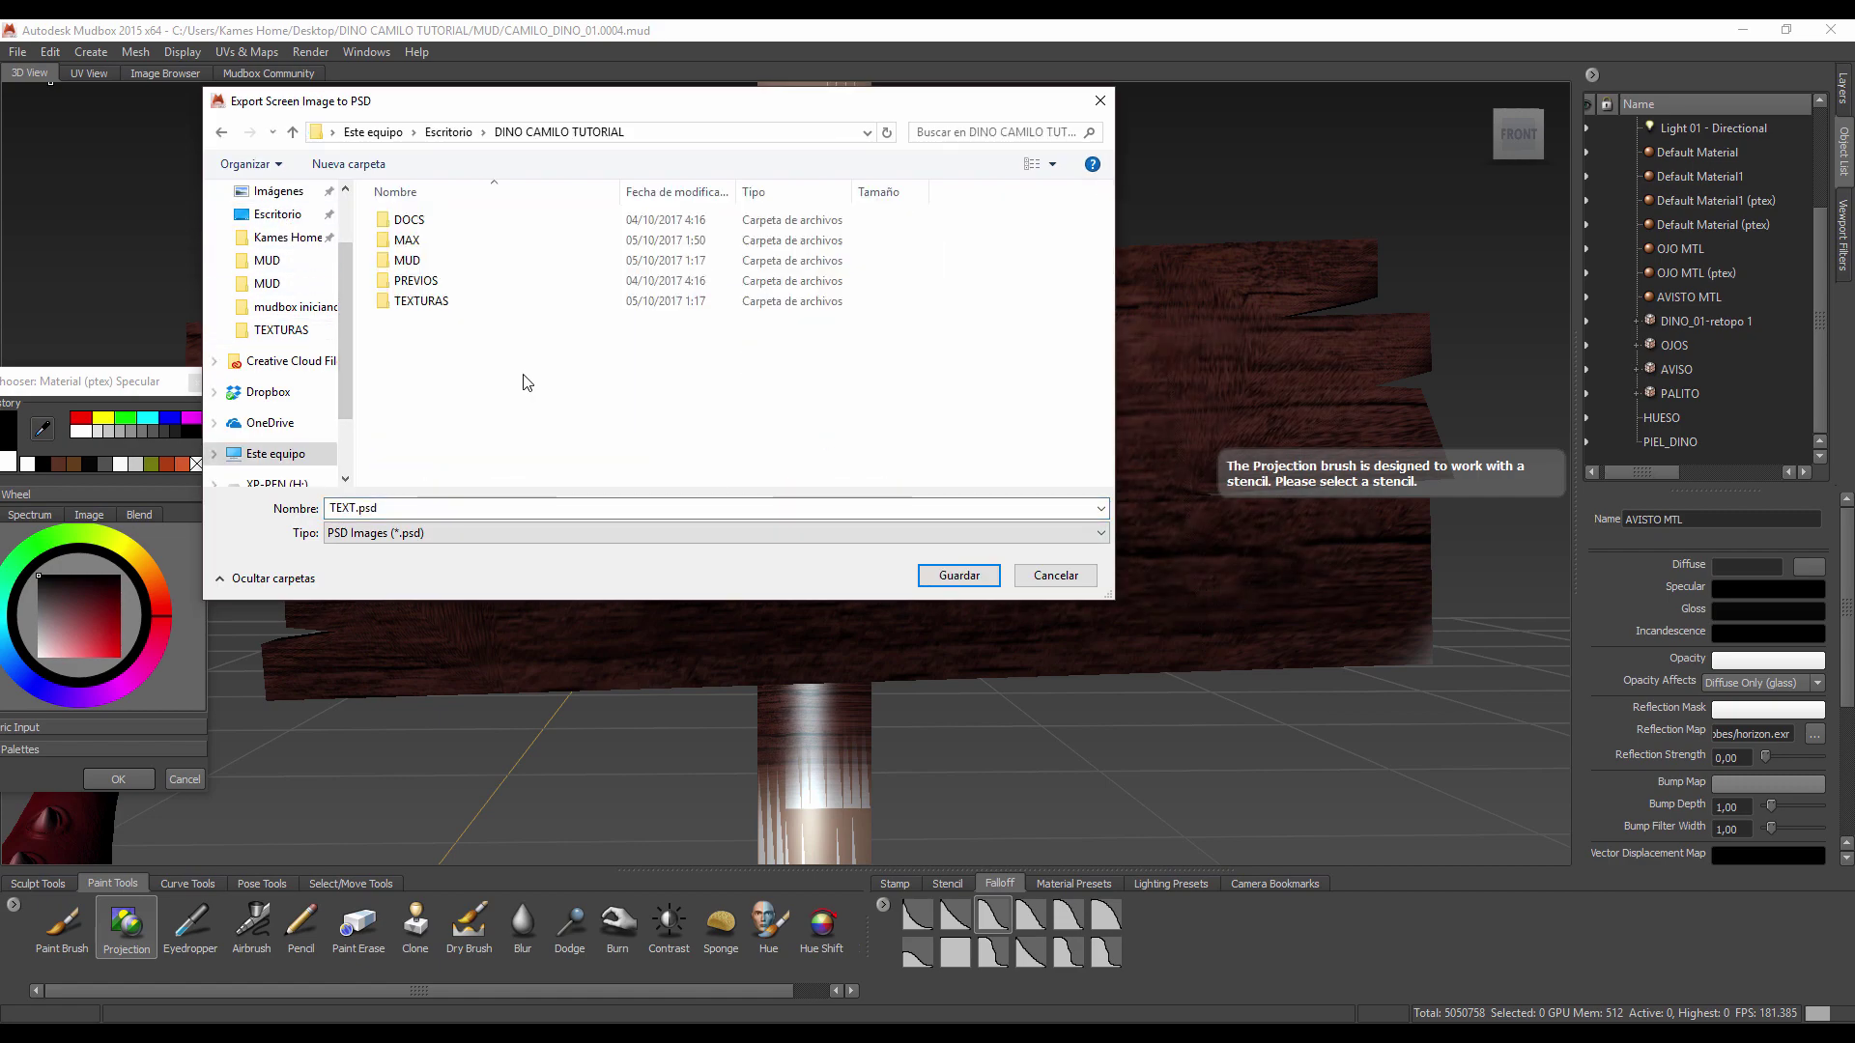
pyautogui.doubleClick(431, 302)
pyautogui.click(423, 512)
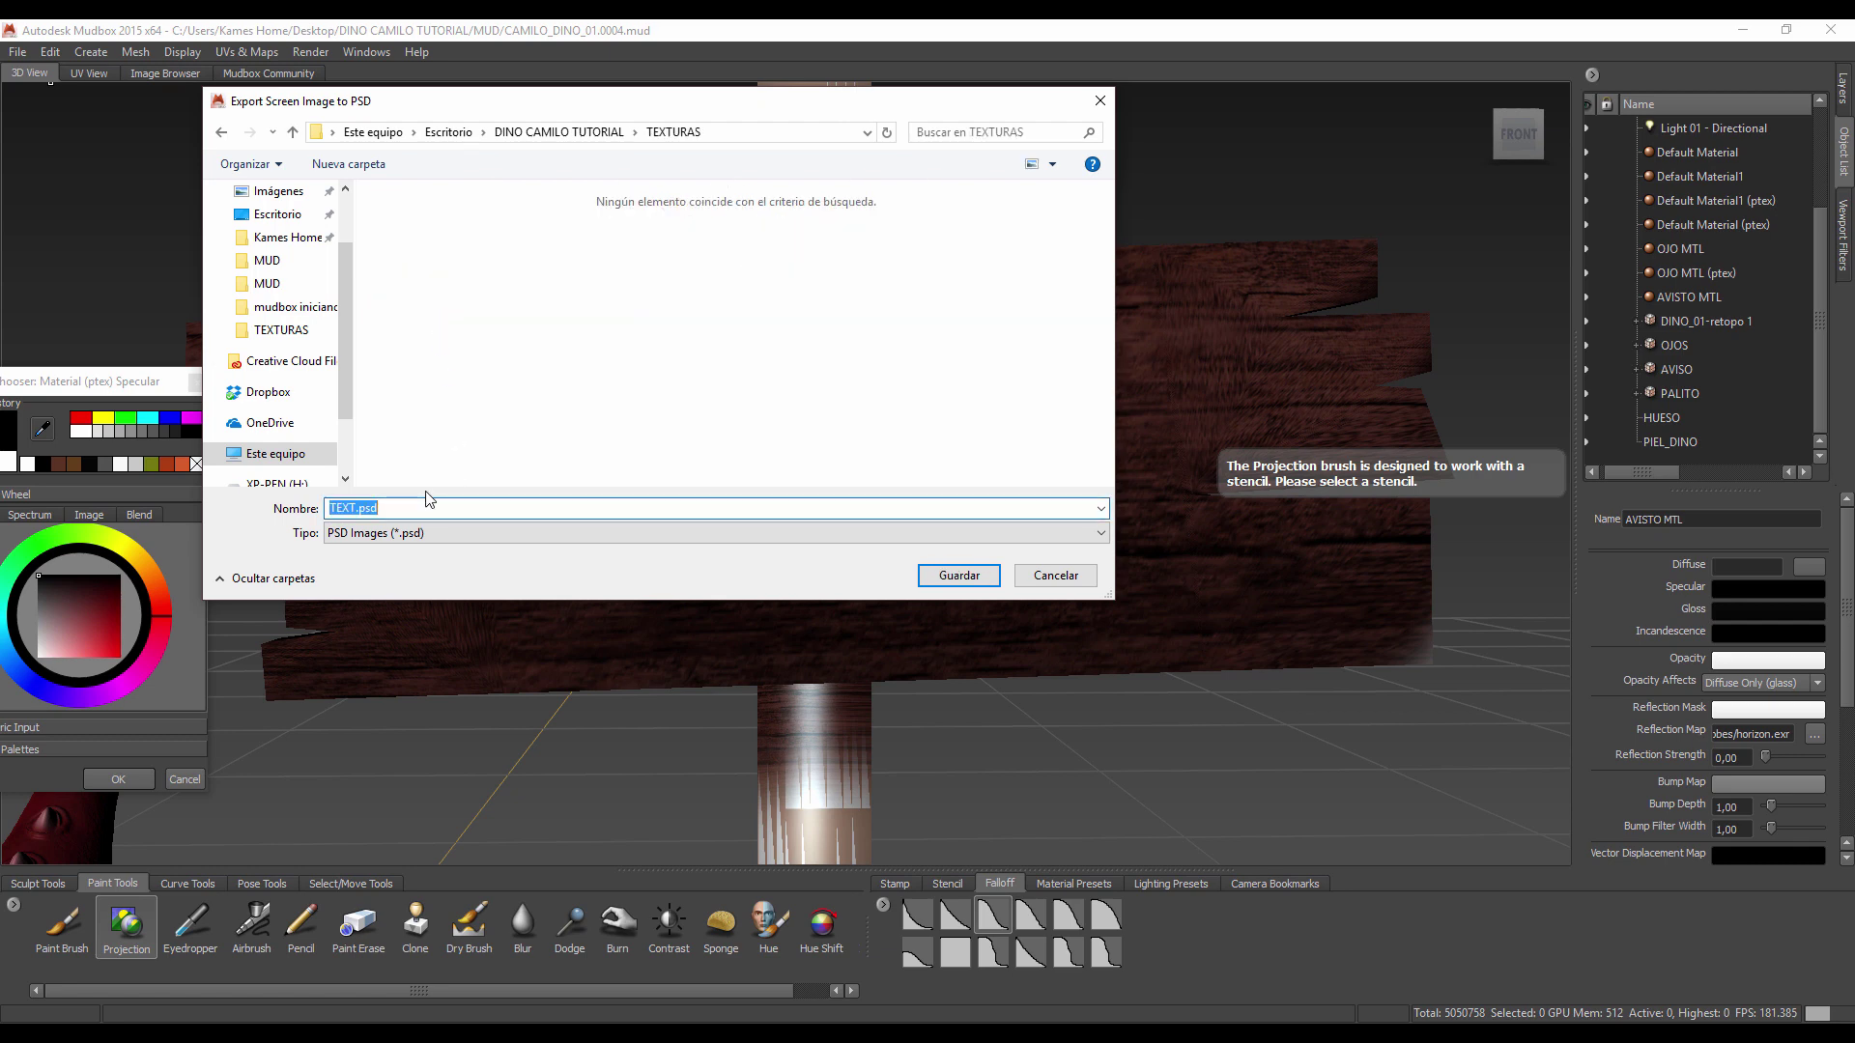
pyautogui.write('AVISO_')
# Step: Save the export as AVISO_TEXT.psd so it opens in Photoshop
pyautogui.click(969, 575)
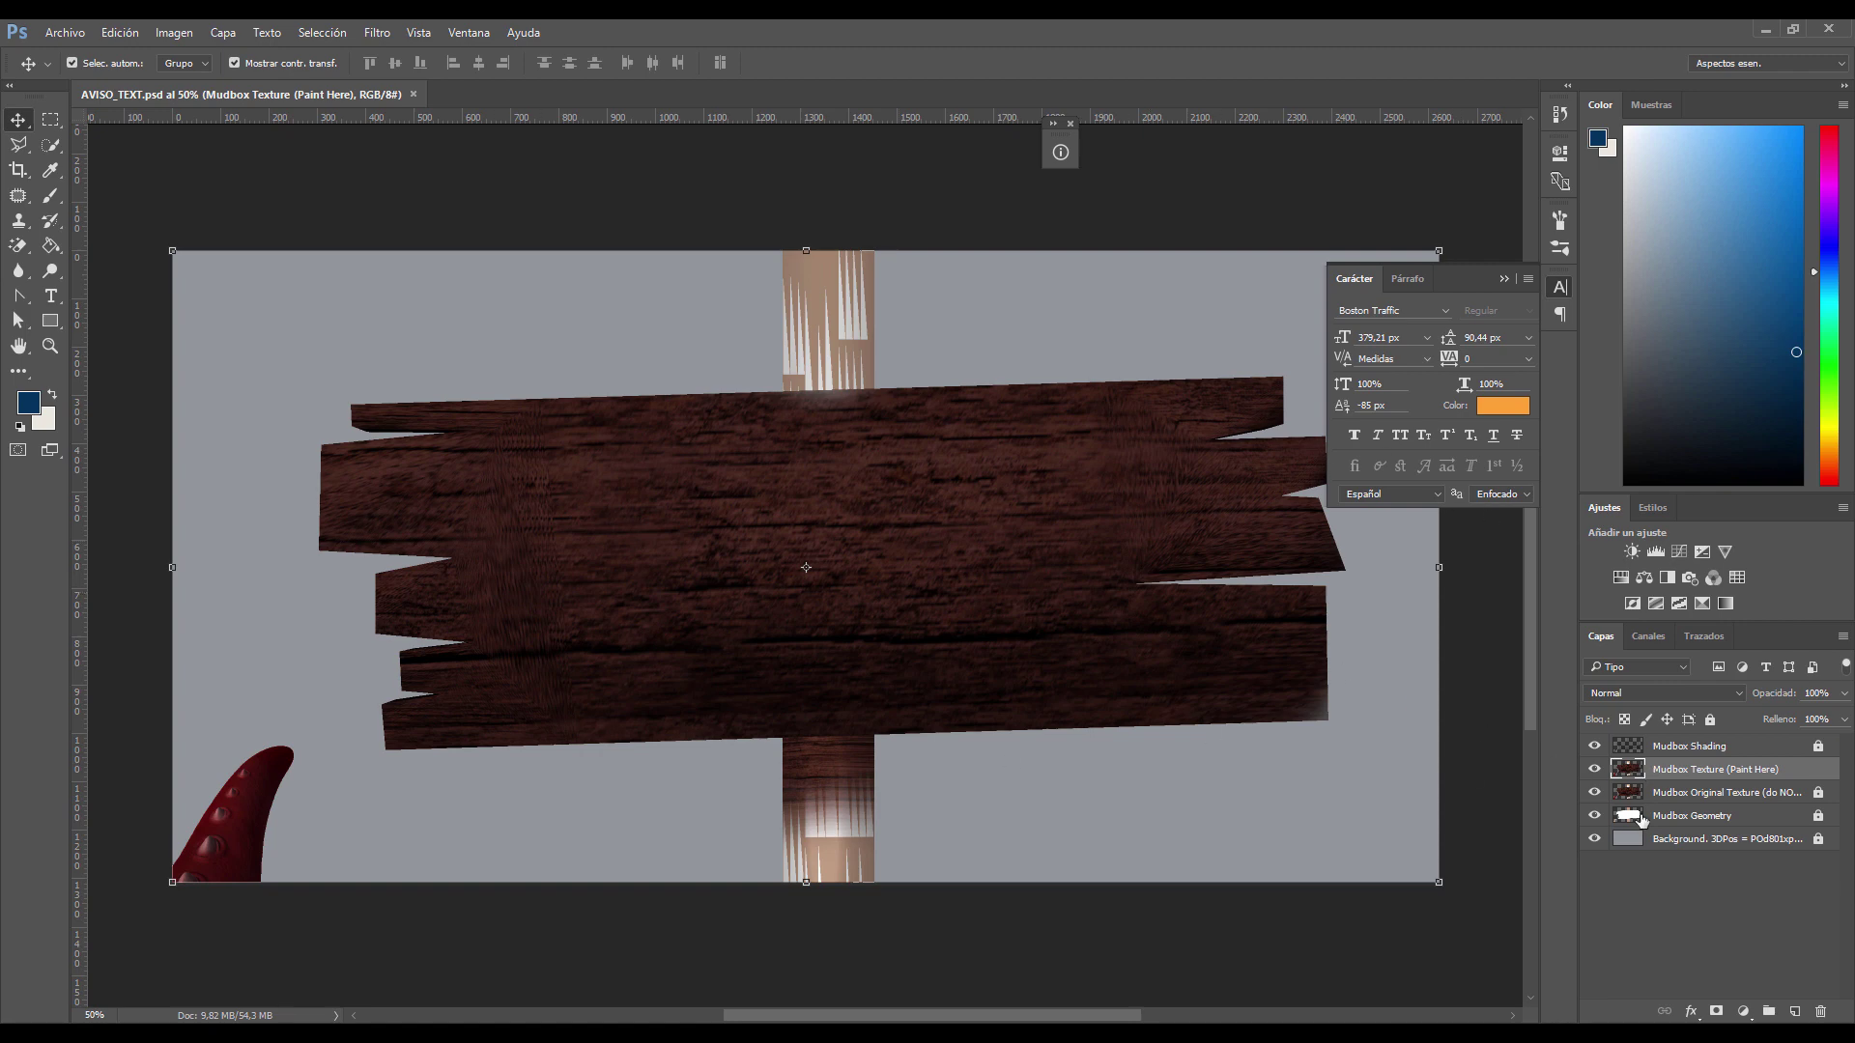
# Step: Open the old wood texture image from the DINO CAMILO TUTORIAL TEXTURAS folder
pyautogui.click(65, 31)
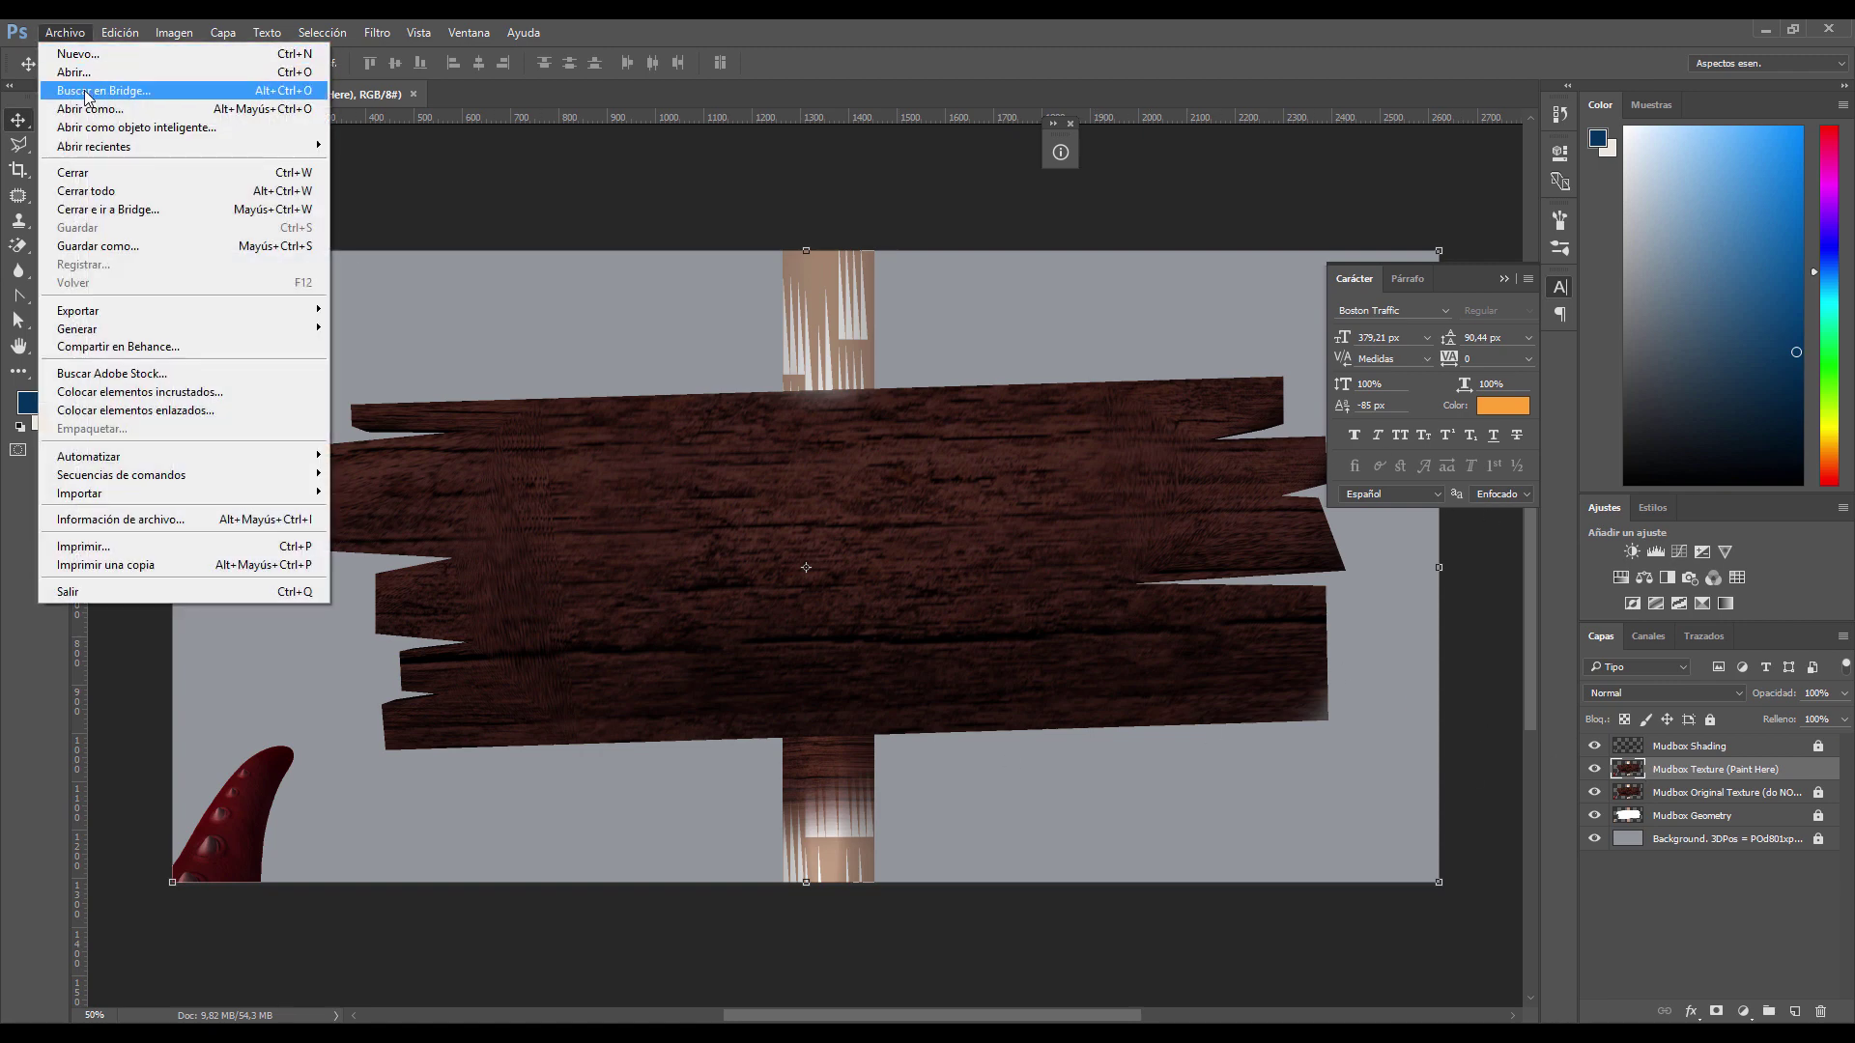
pyautogui.click(82, 72)
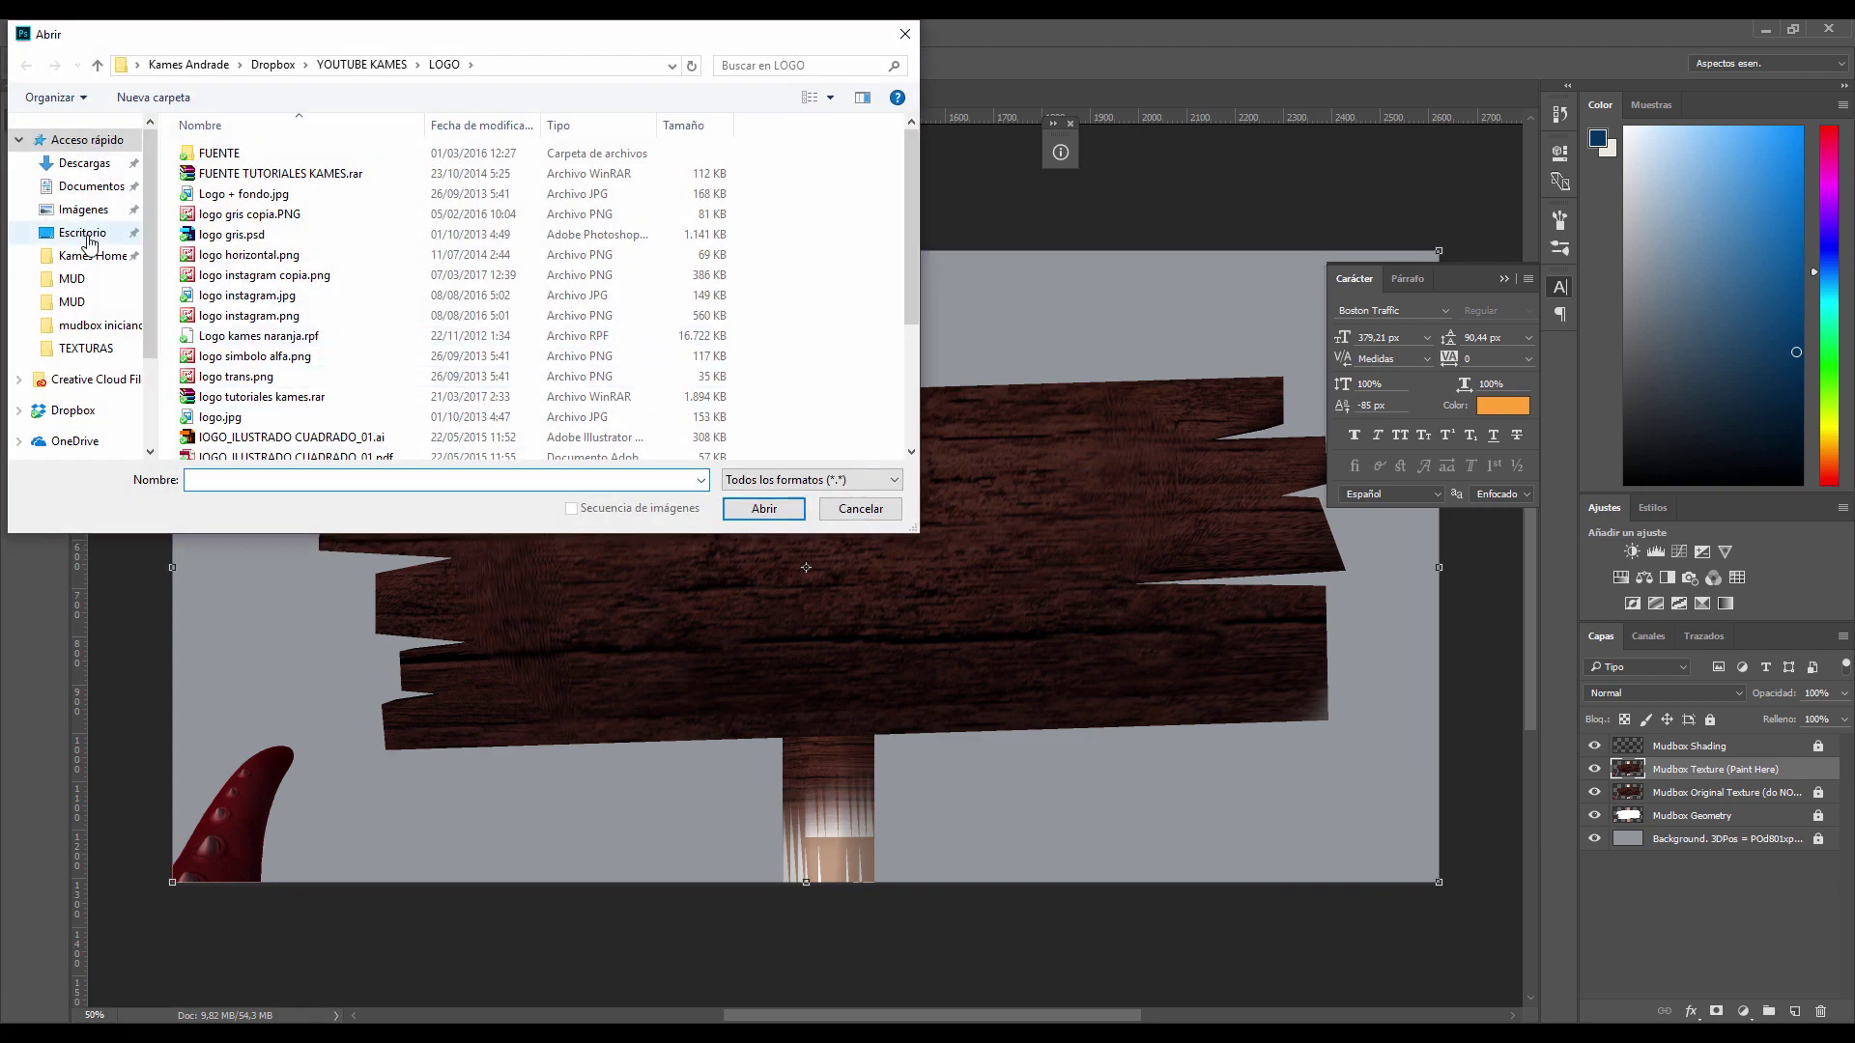
pyautogui.click(85, 232)
pyautogui.doubleClick(317, 292)
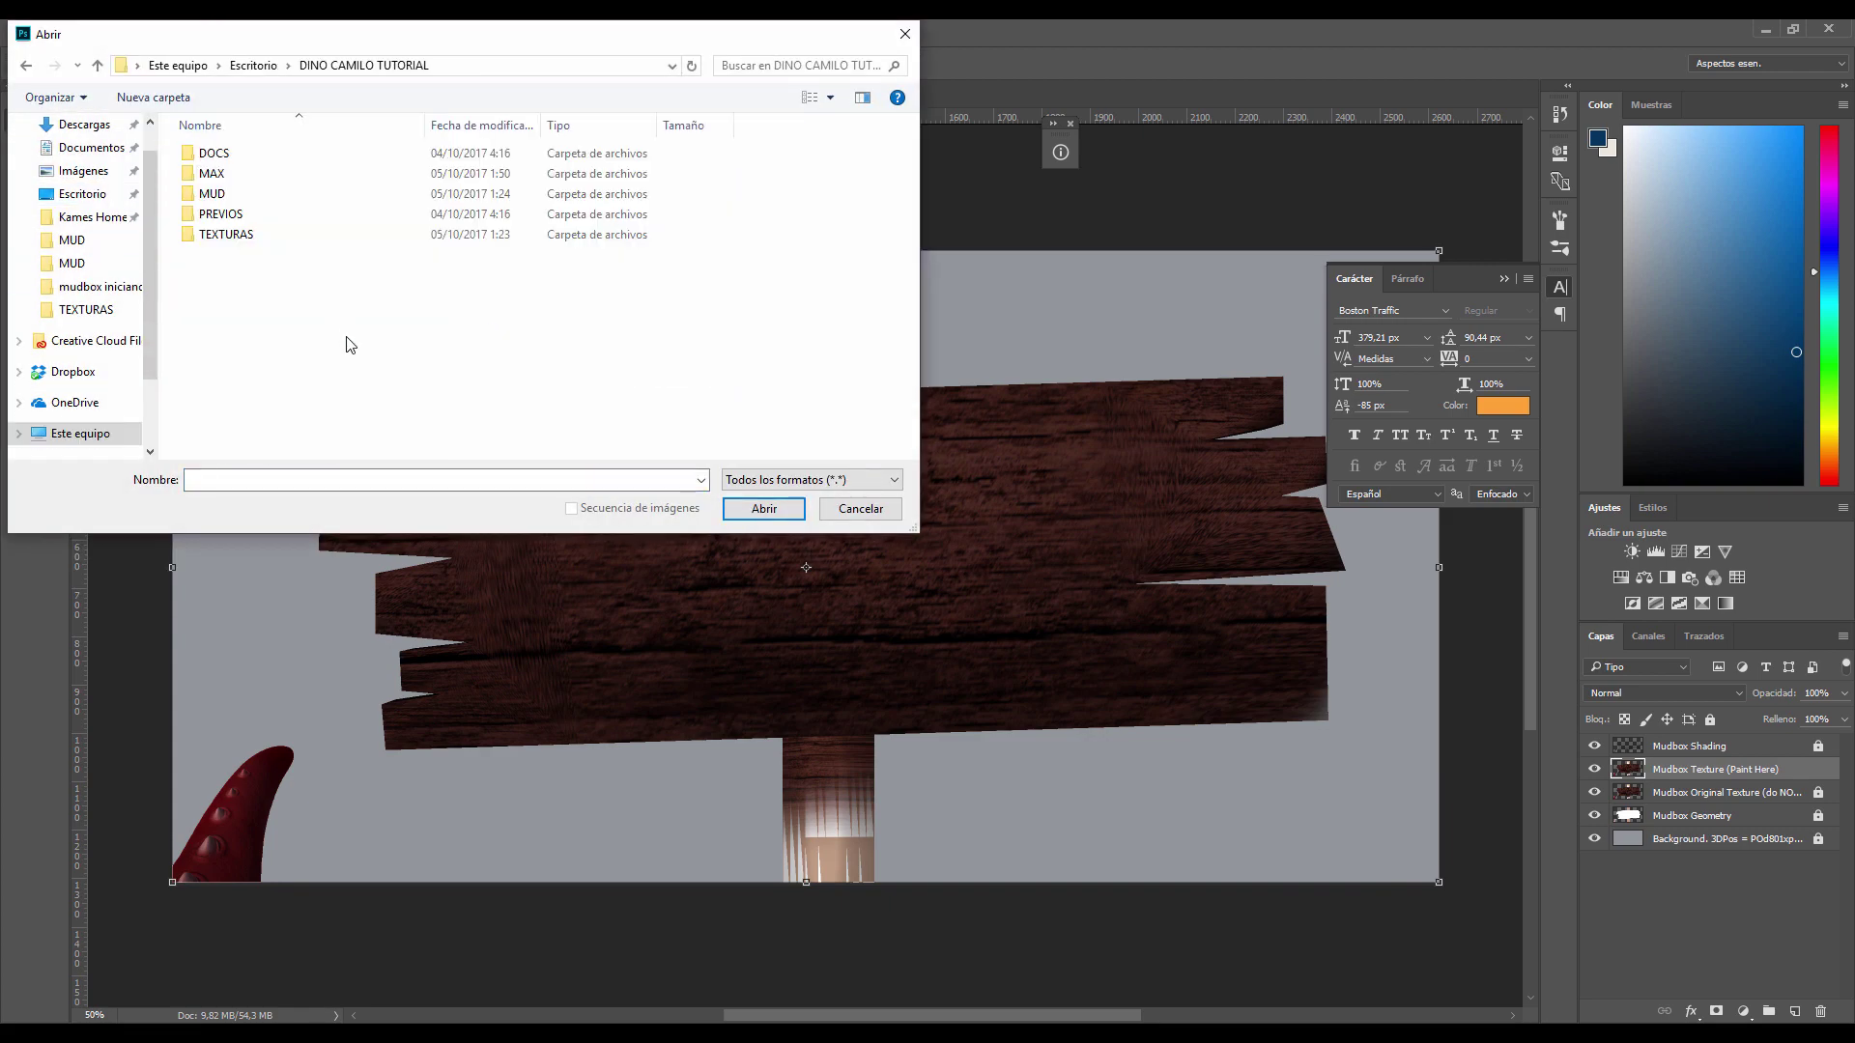
pyautogui.doubleClick(230, 238)
pyautogui.click(546, 192)
pyautogui.click(768, 510)
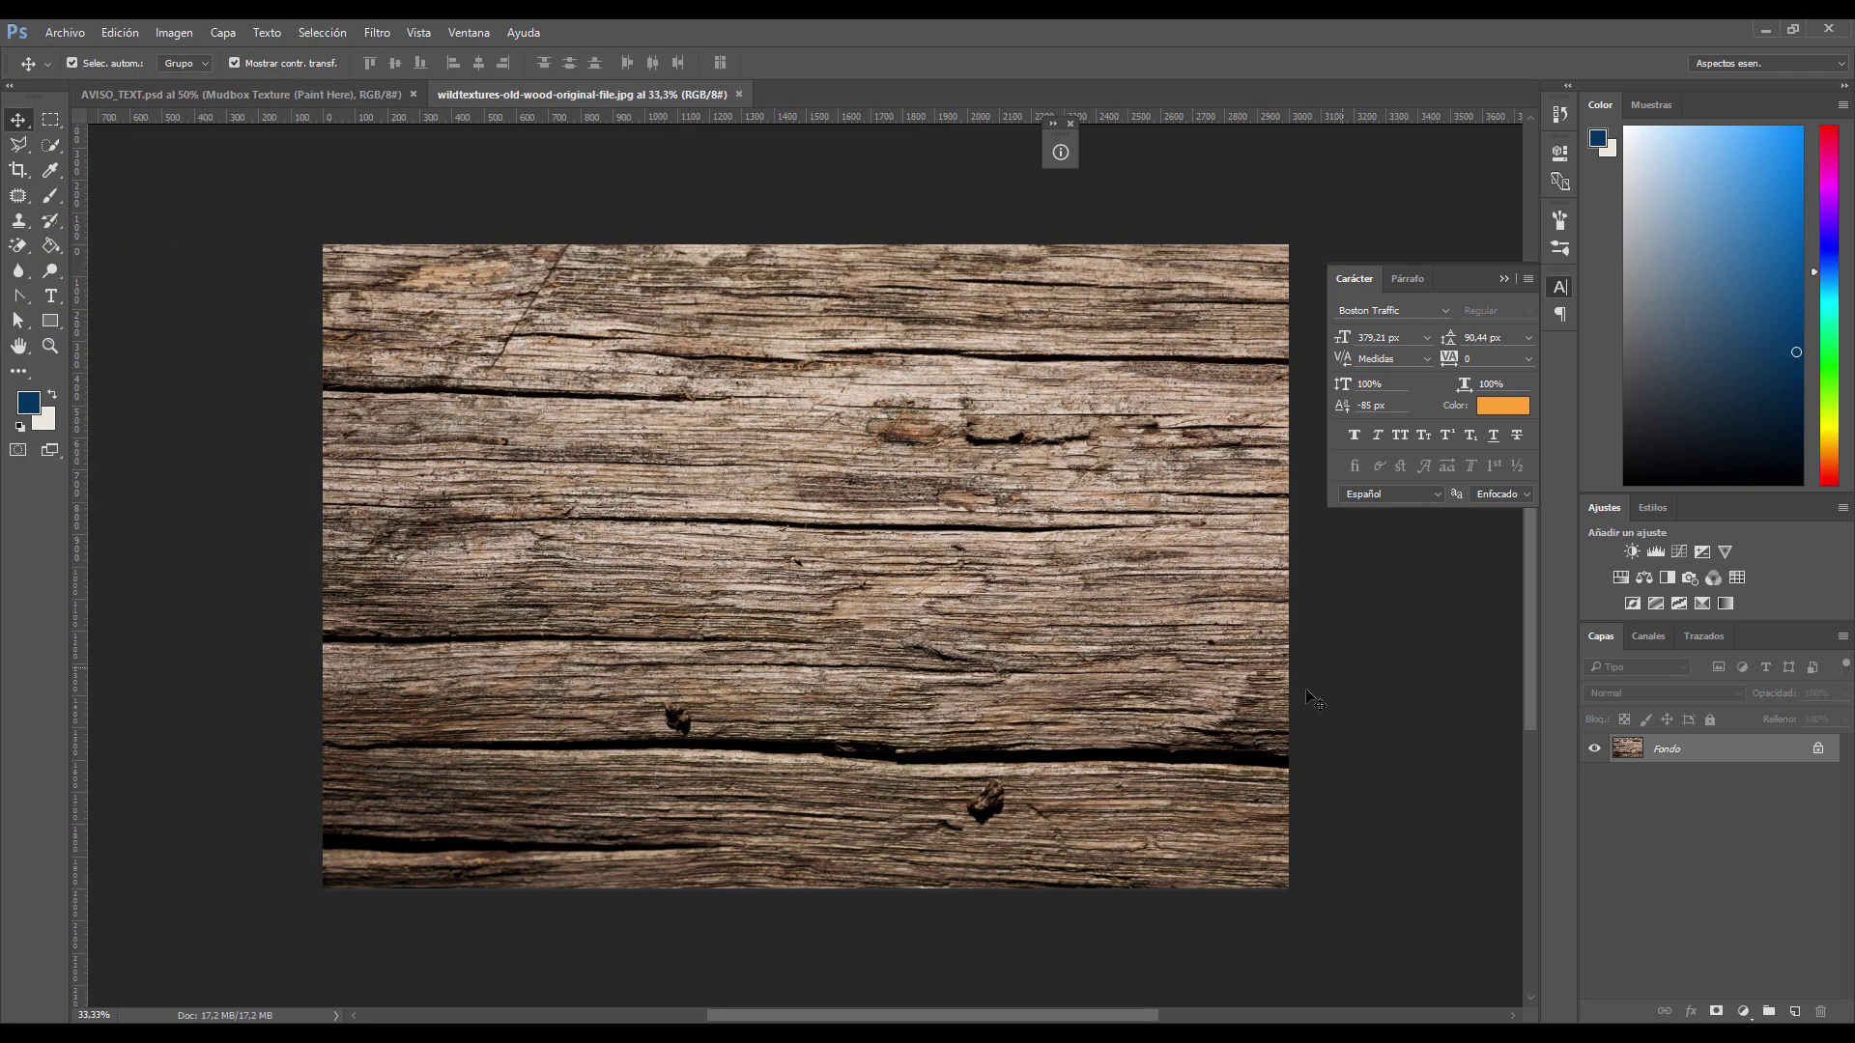
# Step: Convert the wood background to Capa 0 and bring it into AVISO_TEXT
pyautogui.doubleClick(1689, 758)
pyautogui.press('Return')
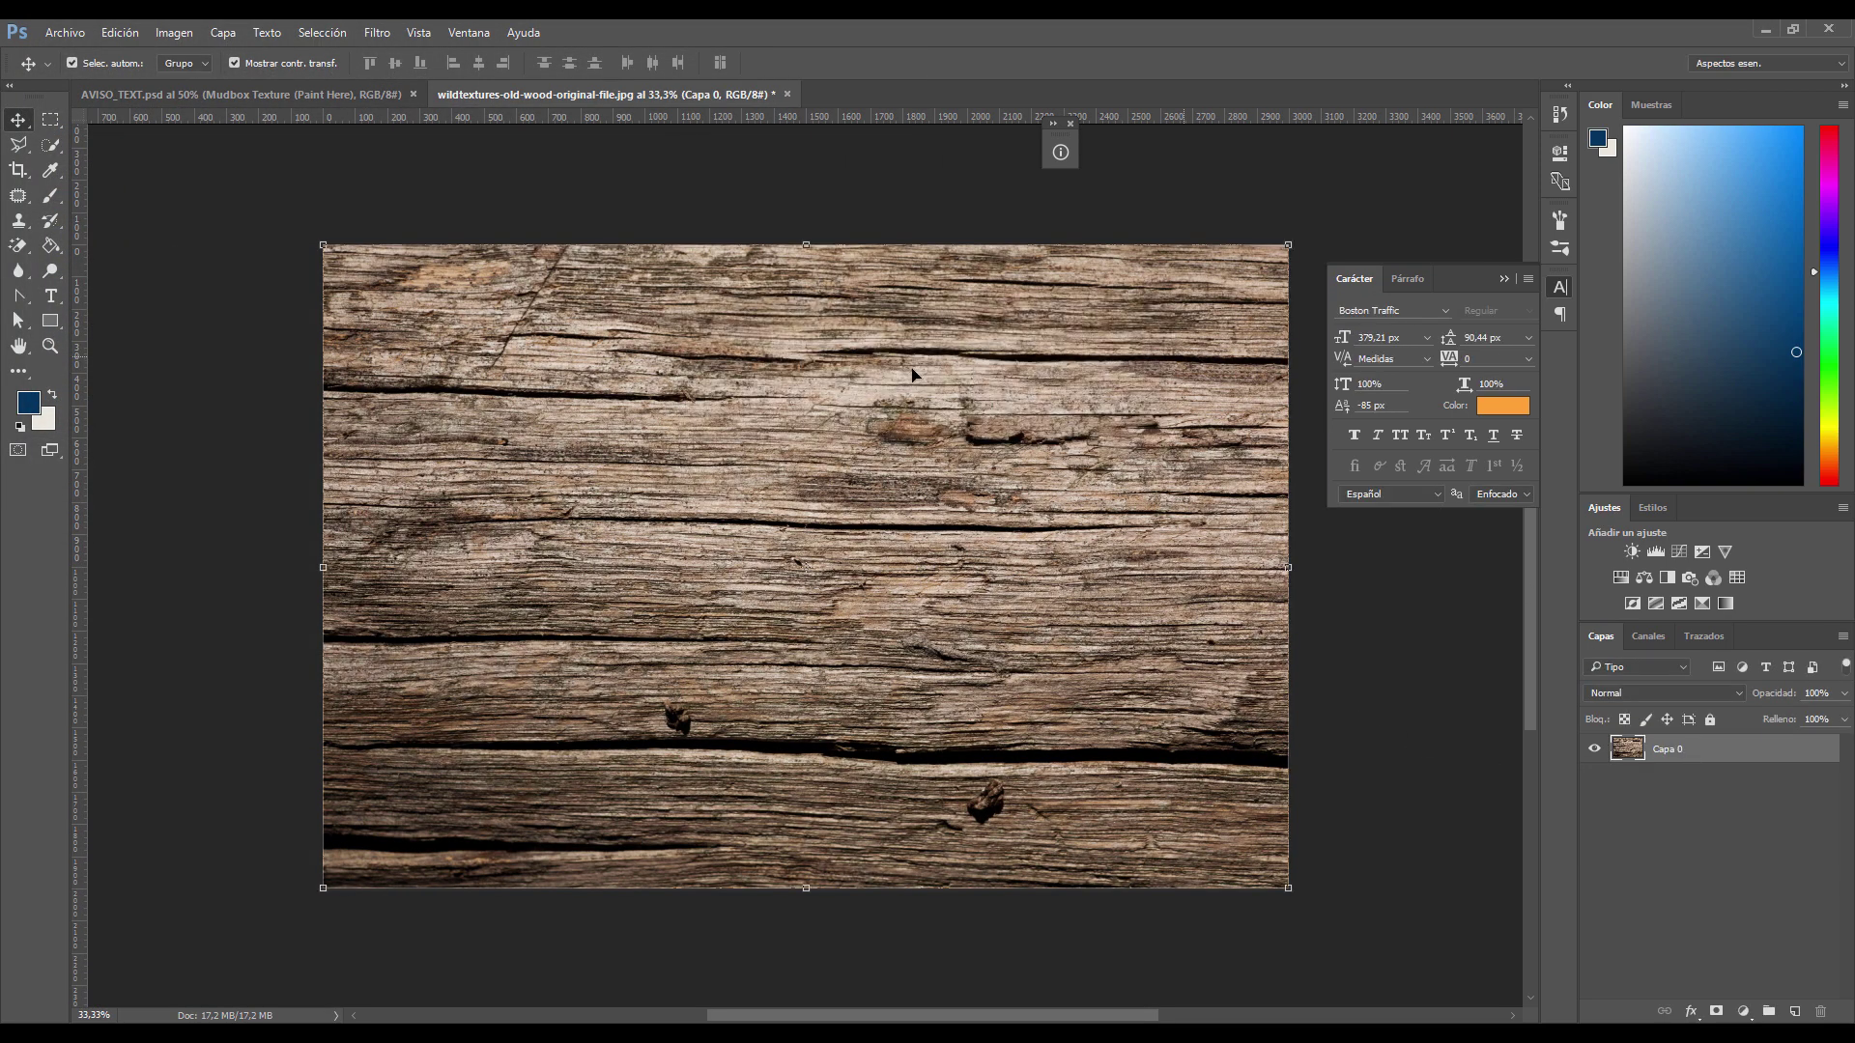
pyautogui.moveTo(541, 312)
pyautogui.mouseDown()
pyautogui.moveTo(377, 93)
pyautogui.moveTo(764, 437)
pyautogui.moveTo(799, 538)
pyautogui.mouseUp()
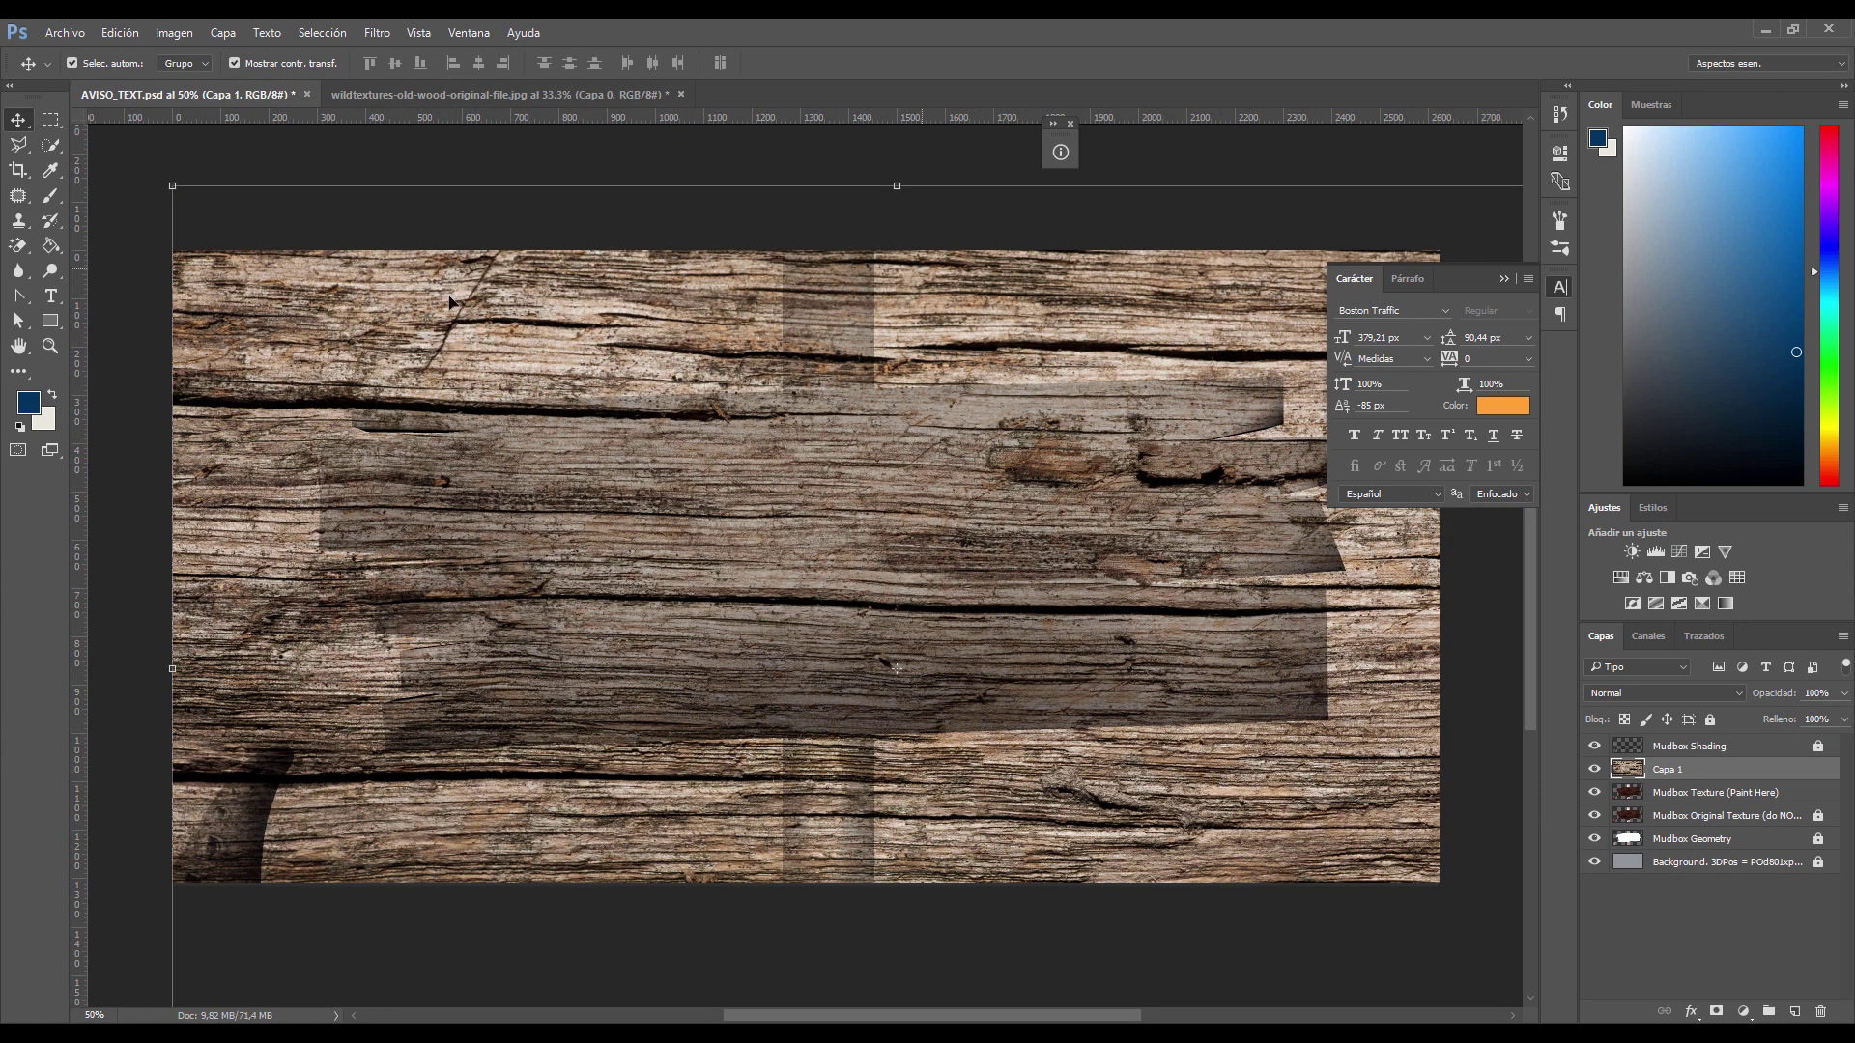
# Step: Scale and stretch the wood over the signboard, tilted about -2.3°, and apply
pyautogui.moveTo(174, 187)
pyautogui.mouseDown()
pyautogui.moveTo(717, 403)
pyautogui.moveTo(802, 383)
pyautogui.mouseUp()
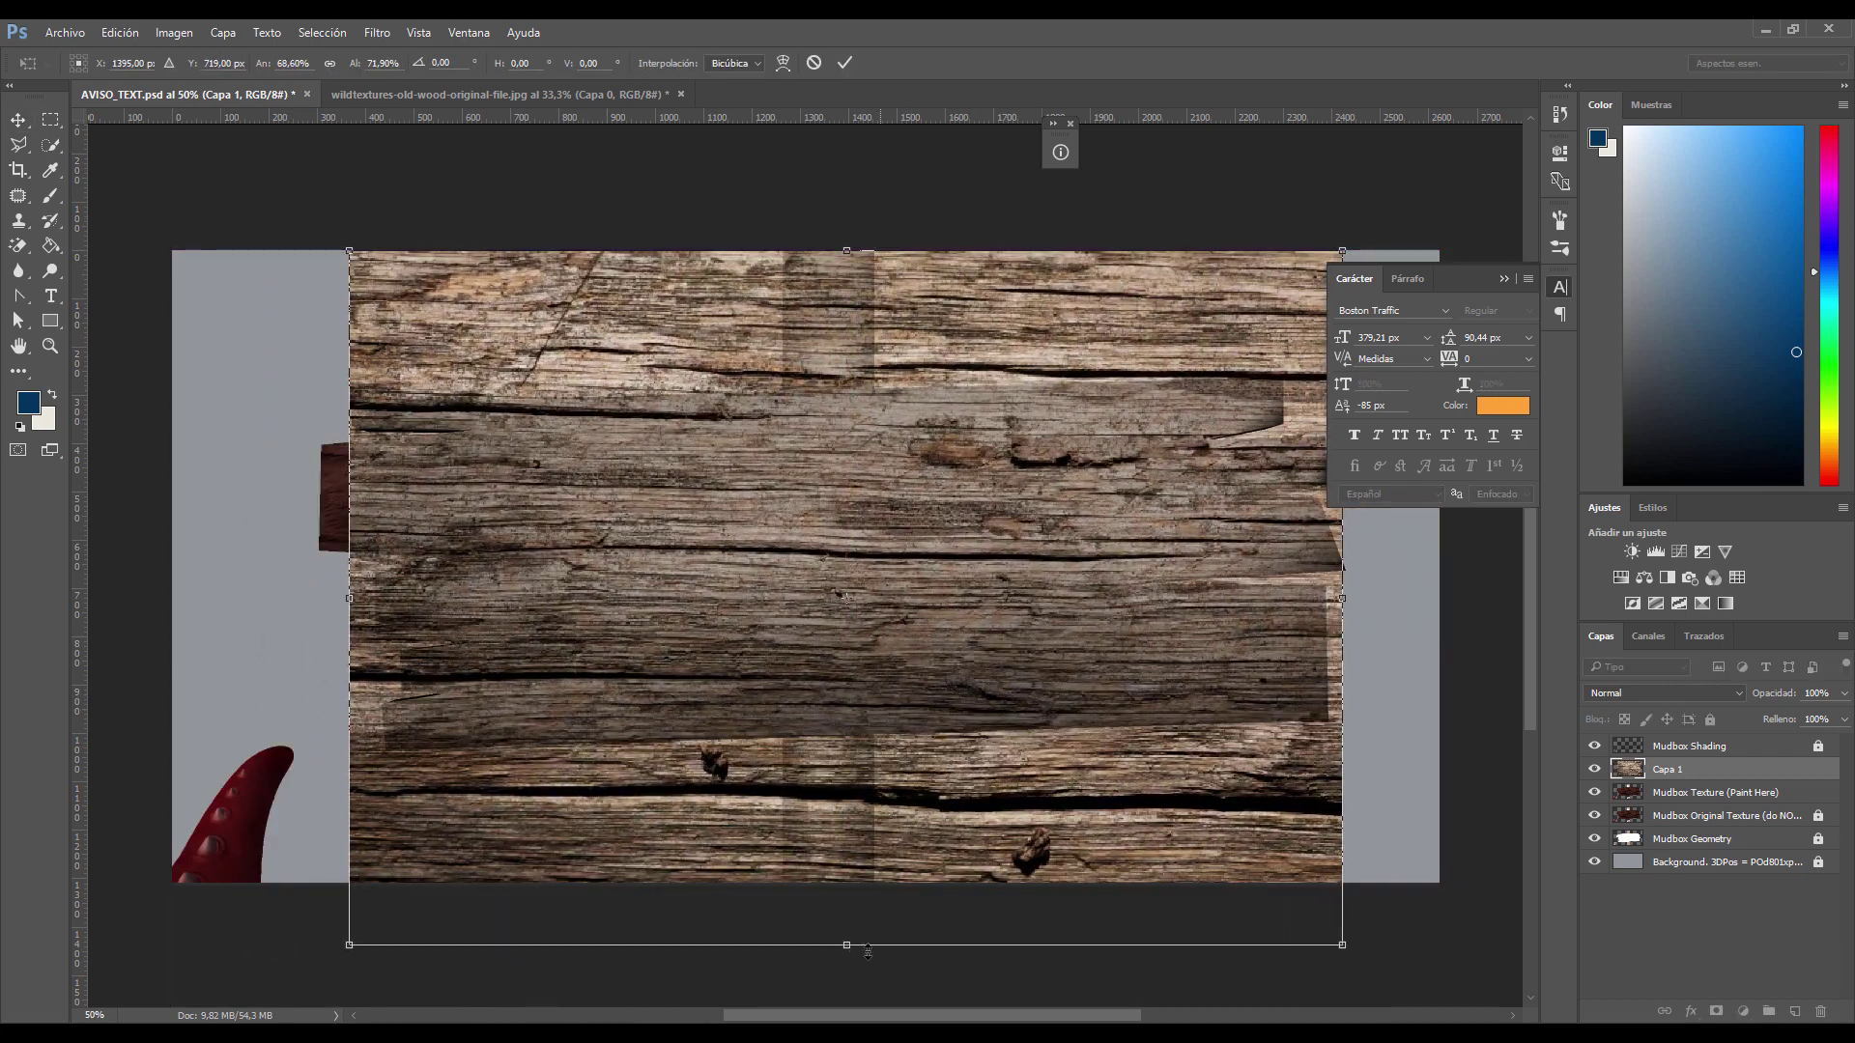
pyautogui.moveTo(847, 945); pyautogui.dragTo(845, 847)
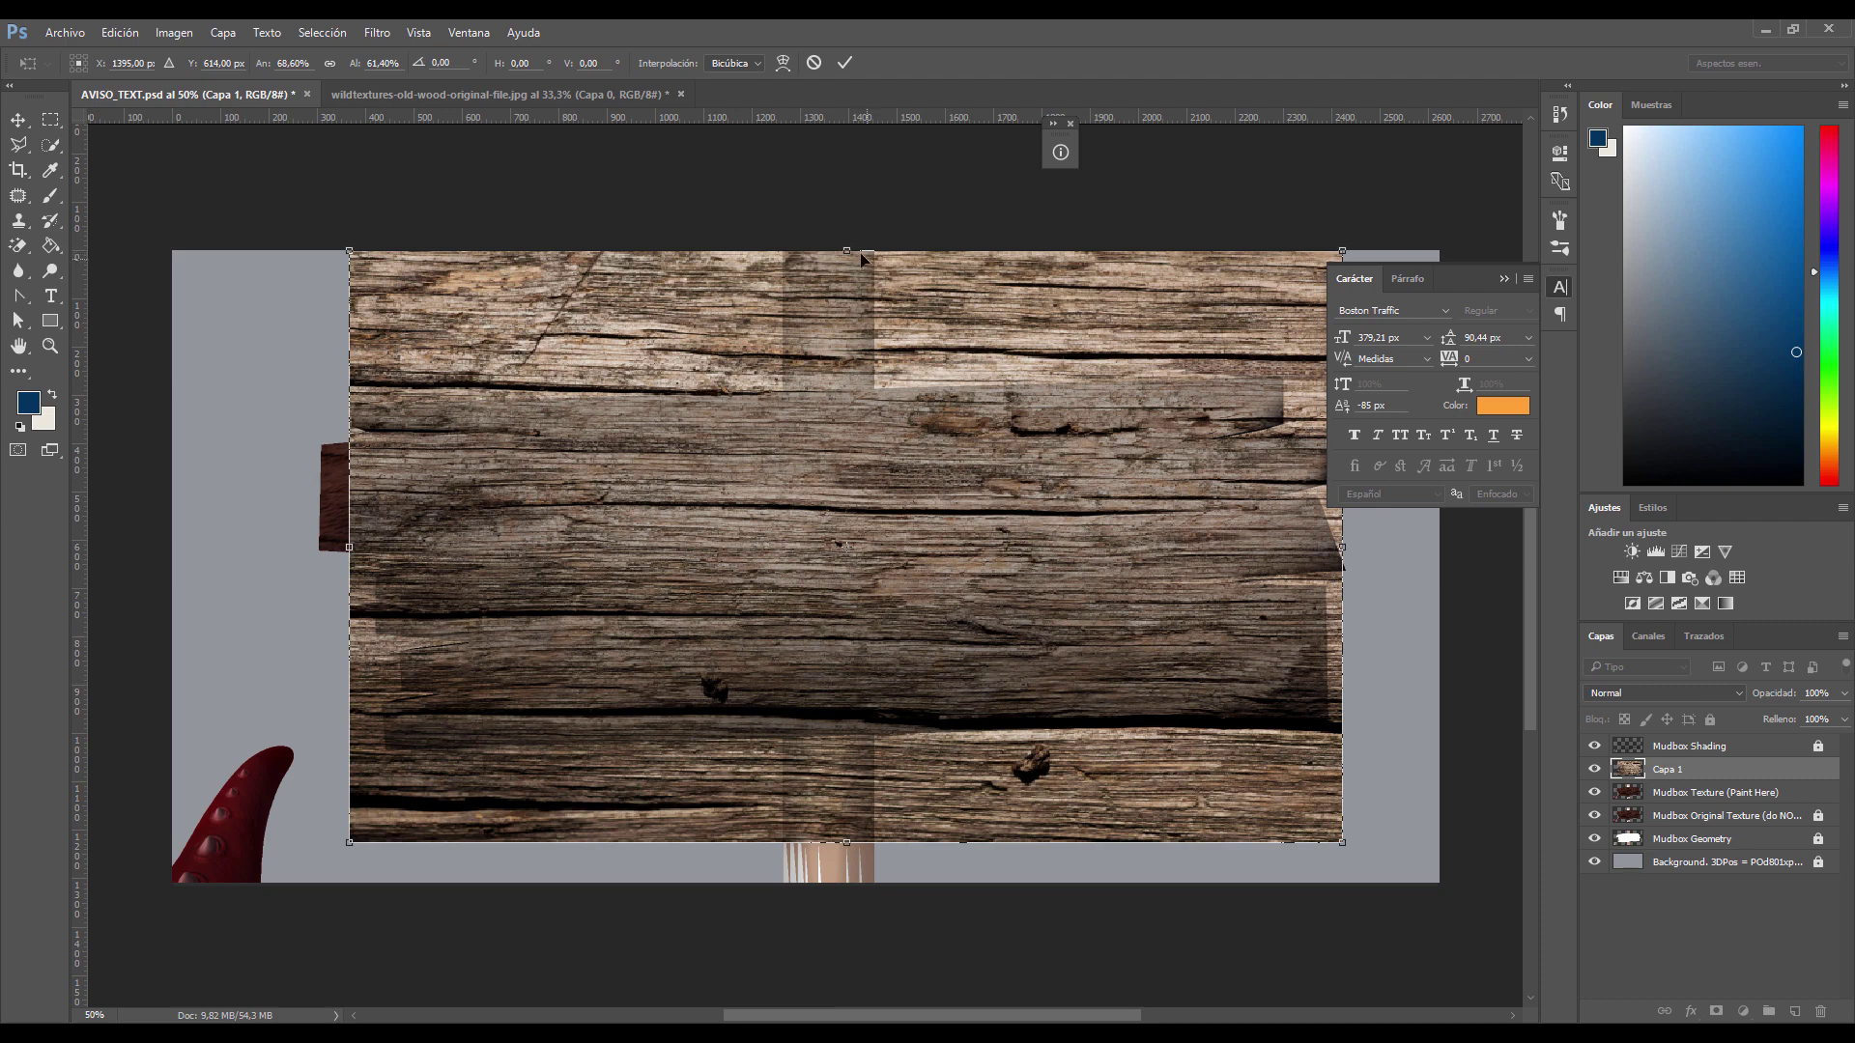
pyautogui.moveTo(863, 259); pyautogui.dragTo(863, 326)
pyautogui.moveTo(418, 688); pyautogui.dragTo(401, 688)
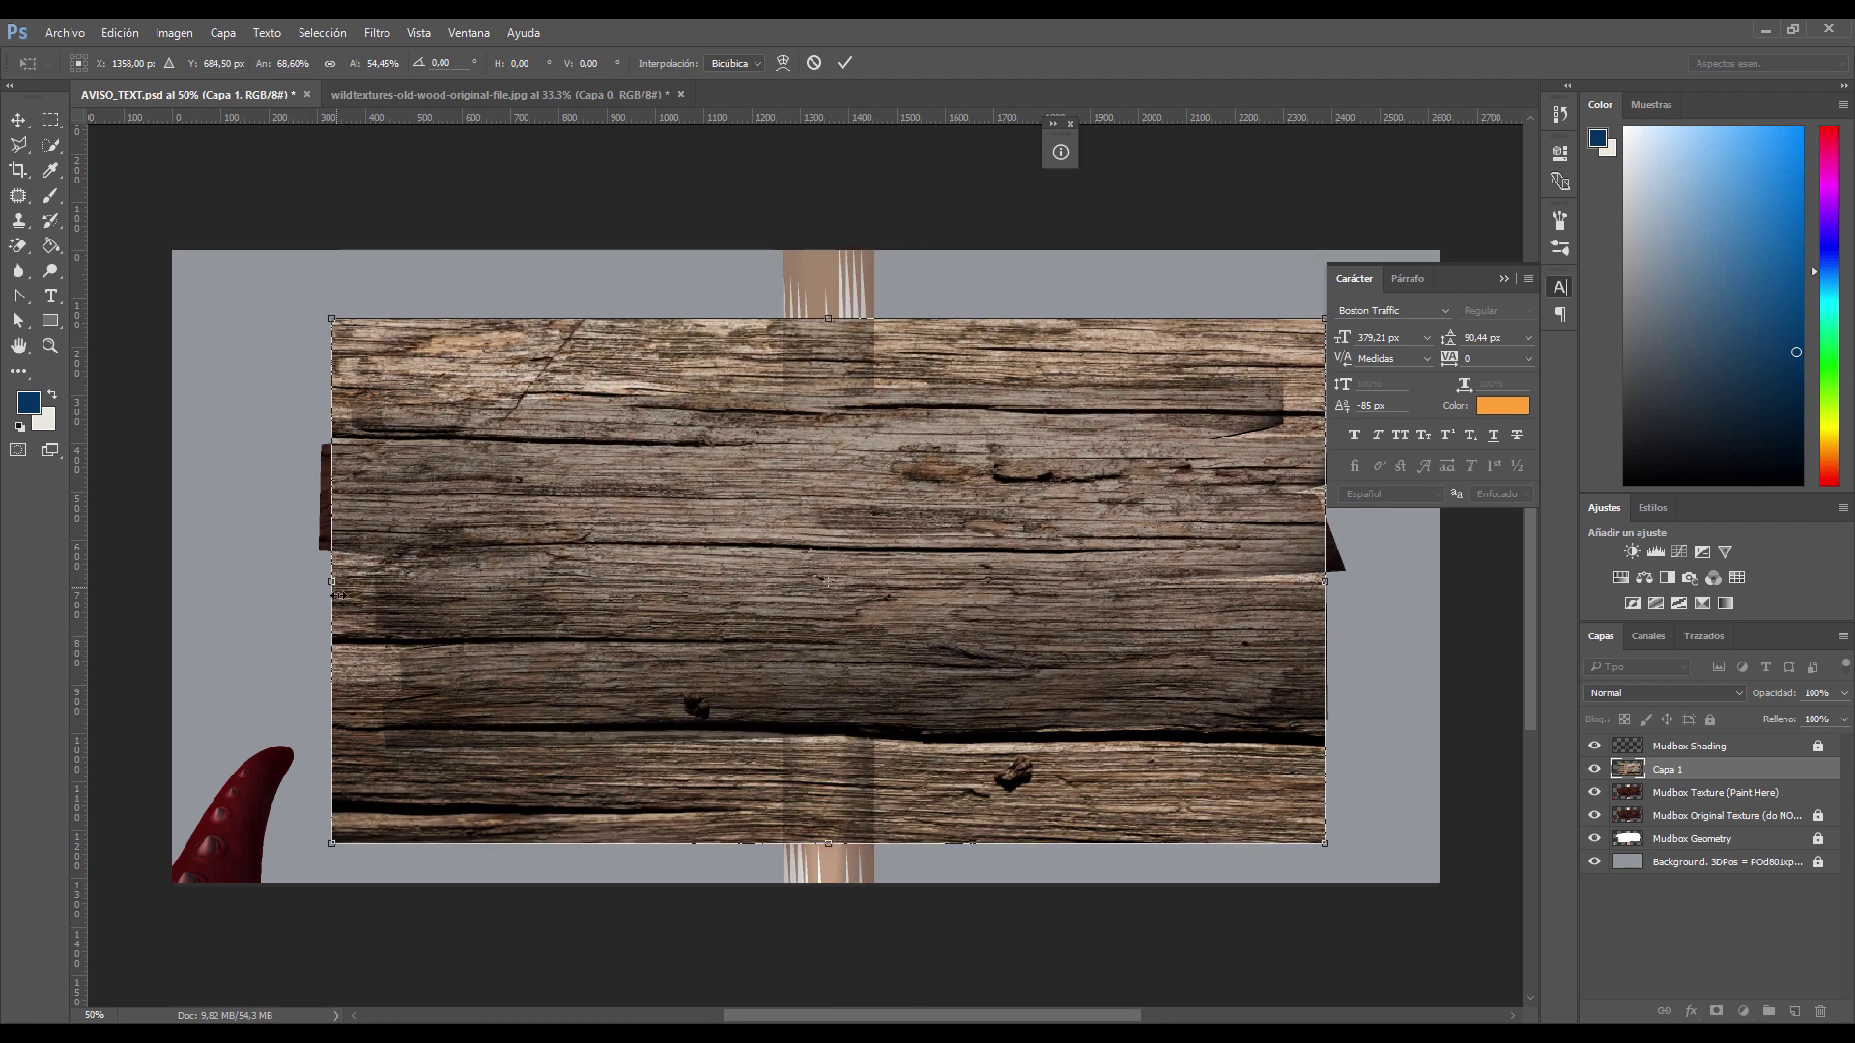
pyautogui.moveTo(330, 586); pyautogui.dragTo(314, 586)
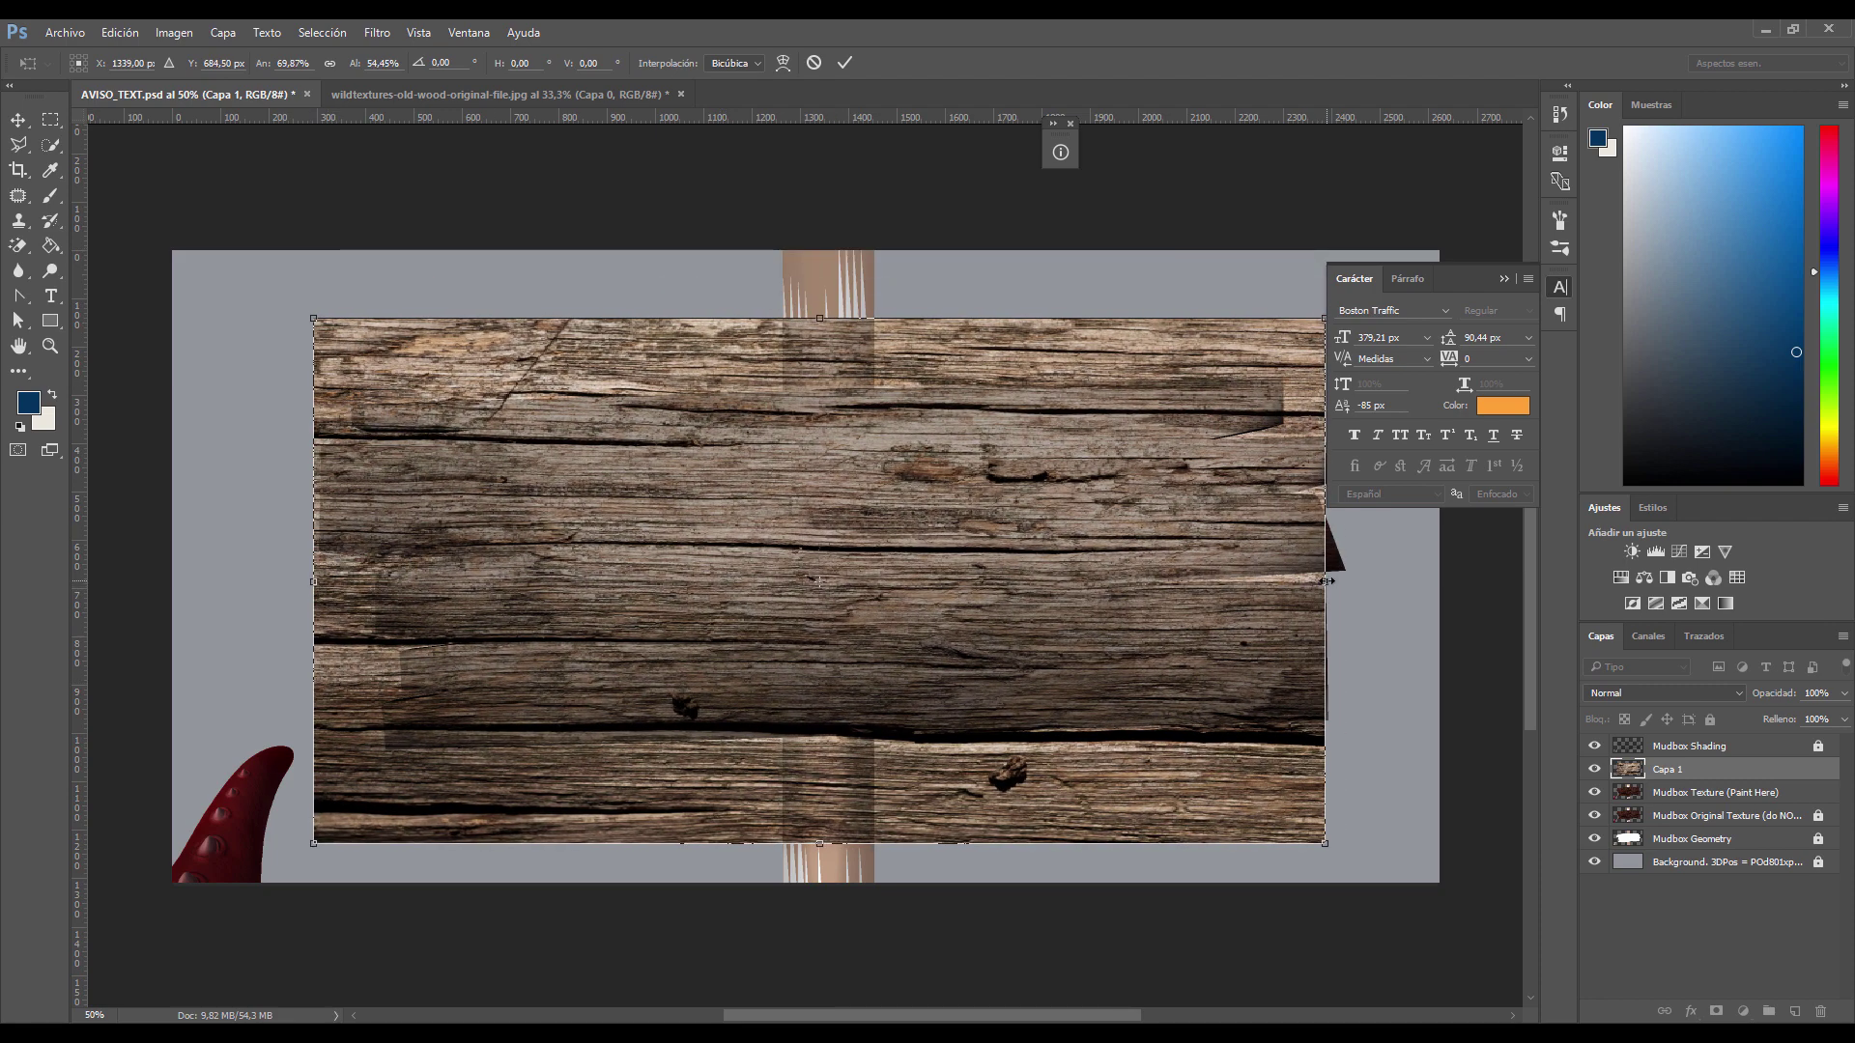
pyautogui.moveTo(1325, 570); pyautogui.dragTo(1353, 562)
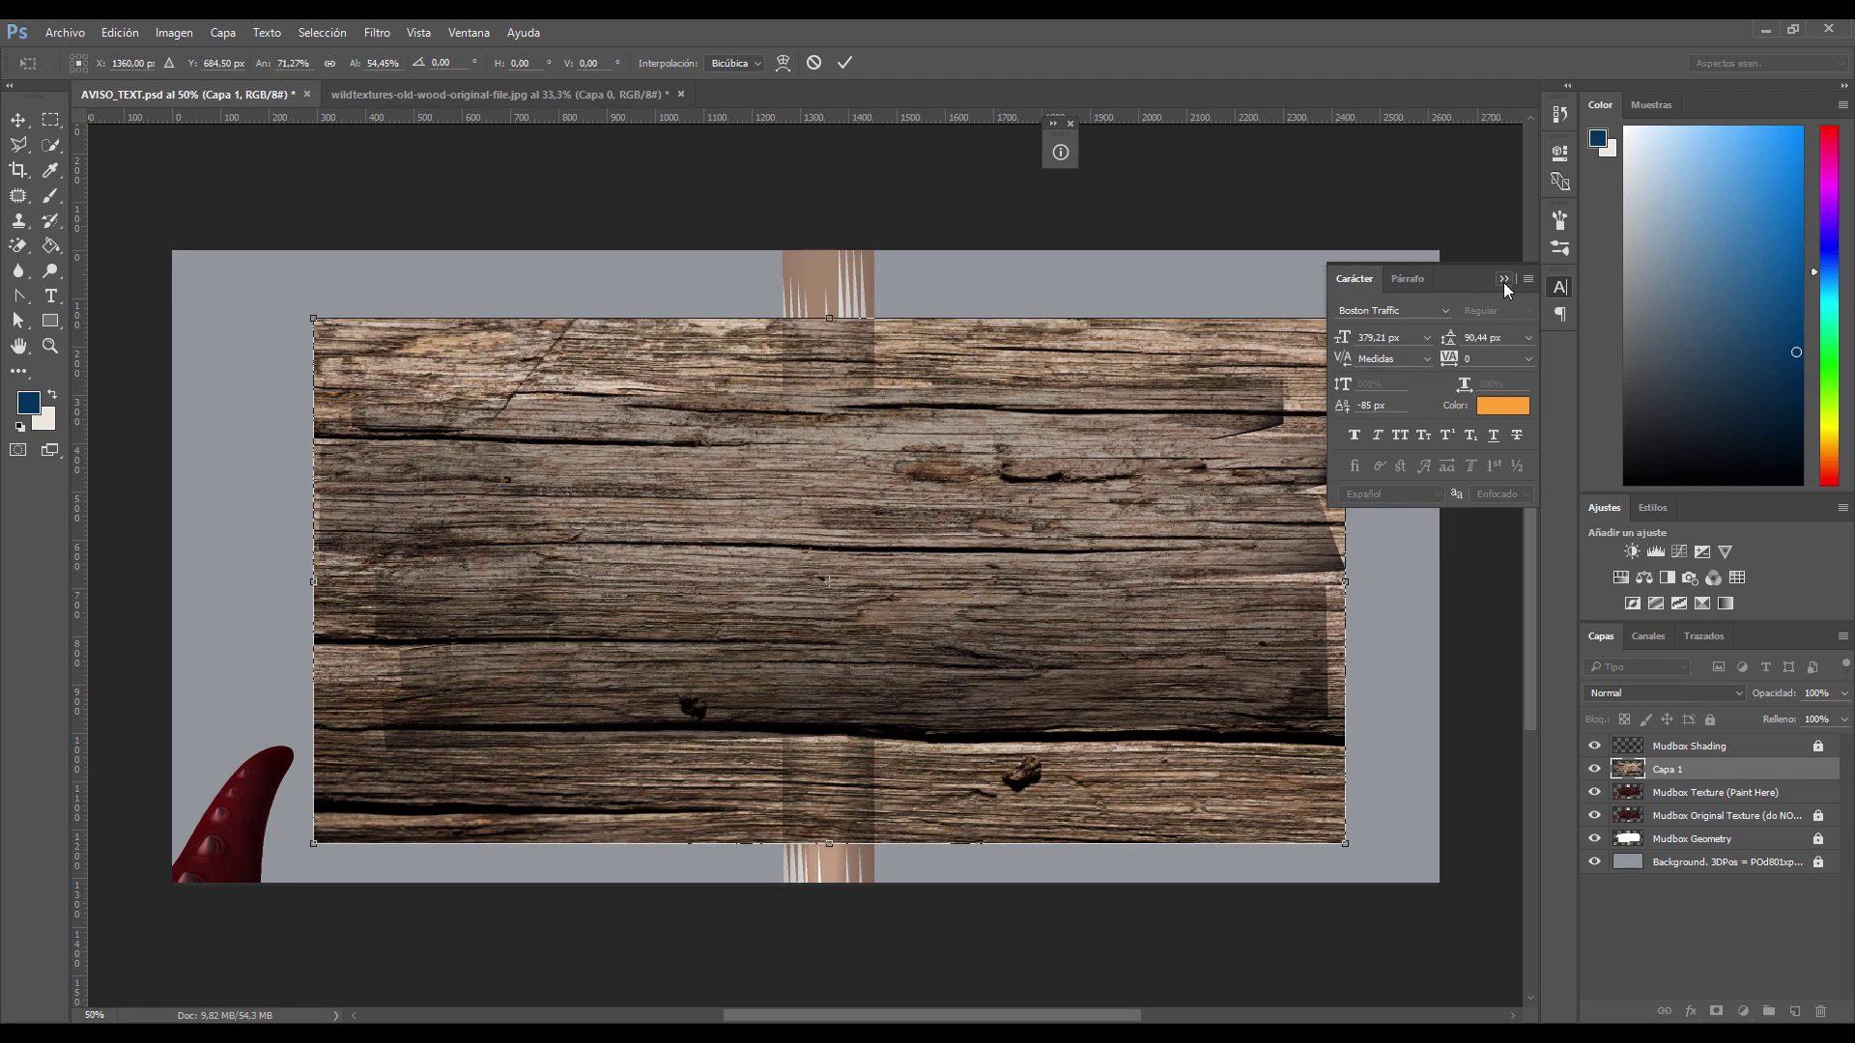
pyautogui.click(1504, 283)
pyautogui.moveTo(1362, 315); pyautogui.dragTo(1359, 303)
pyautogui.moveTo(1218, 534); pyautogui.dragTo(1220, 548)
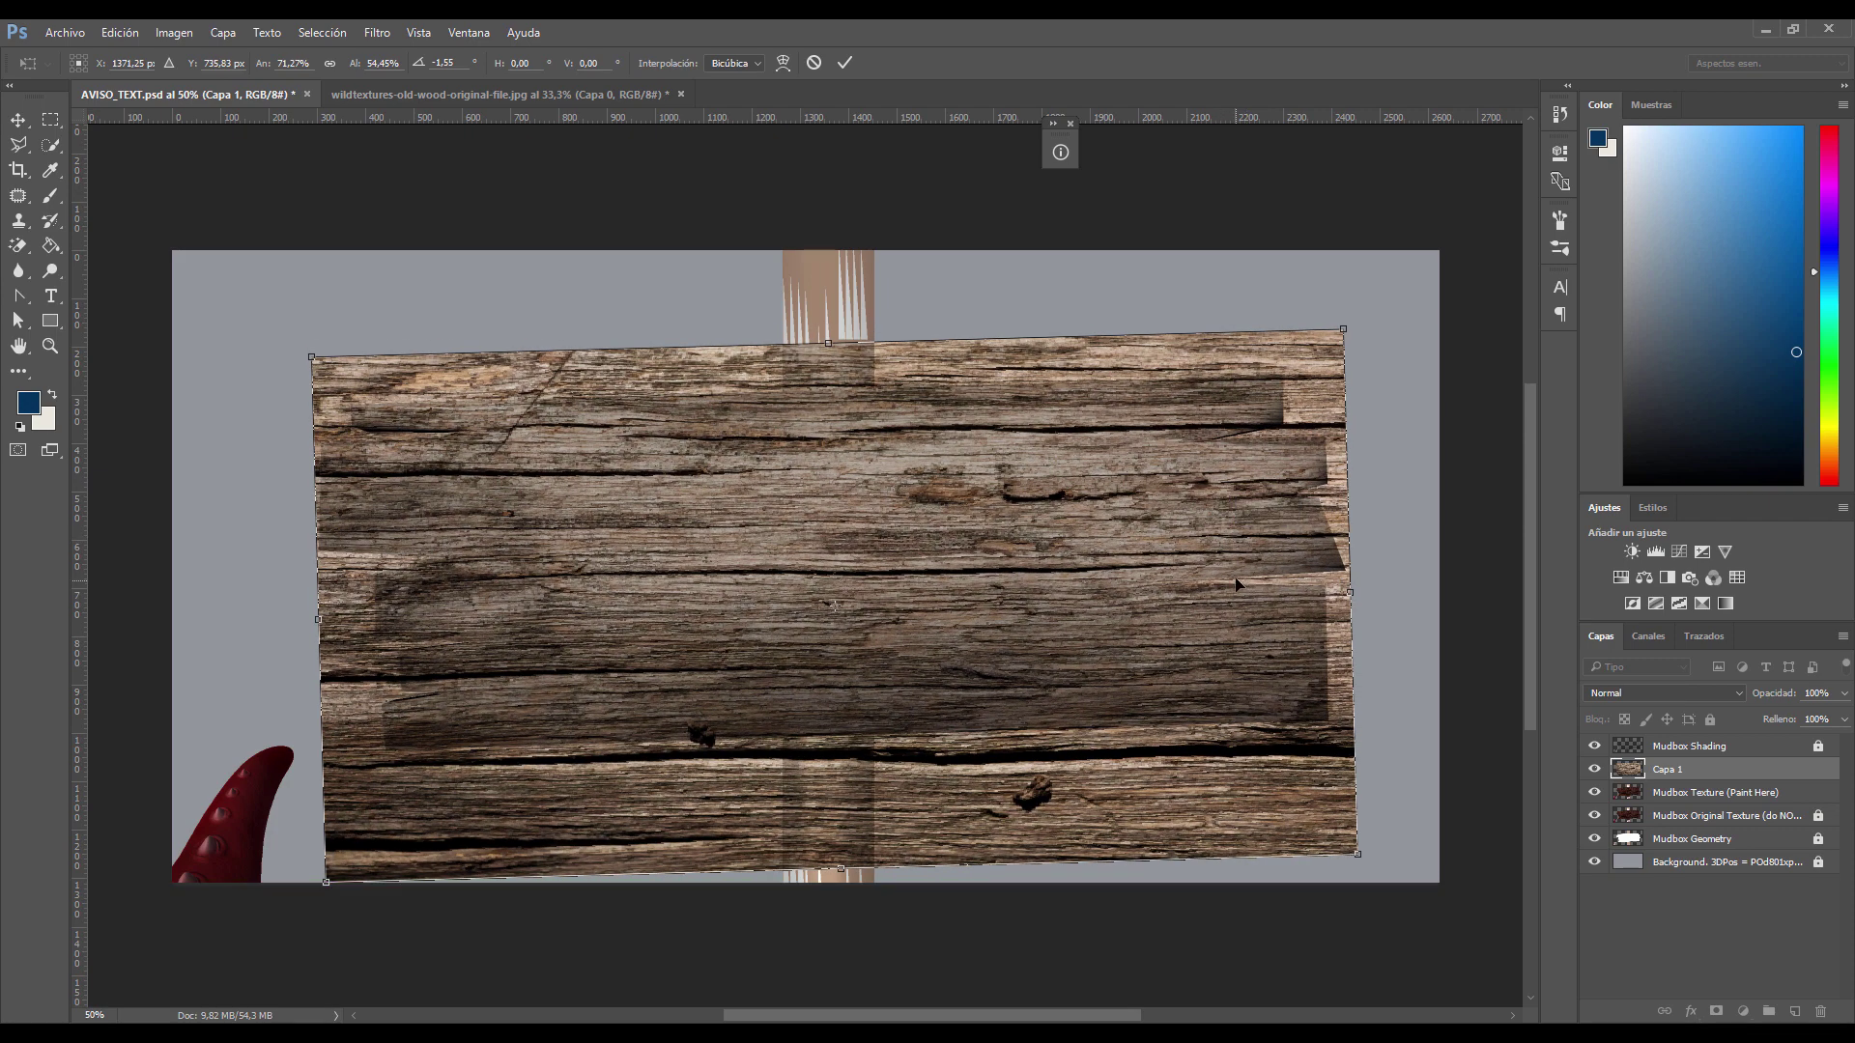
pyautogui.press('Return')
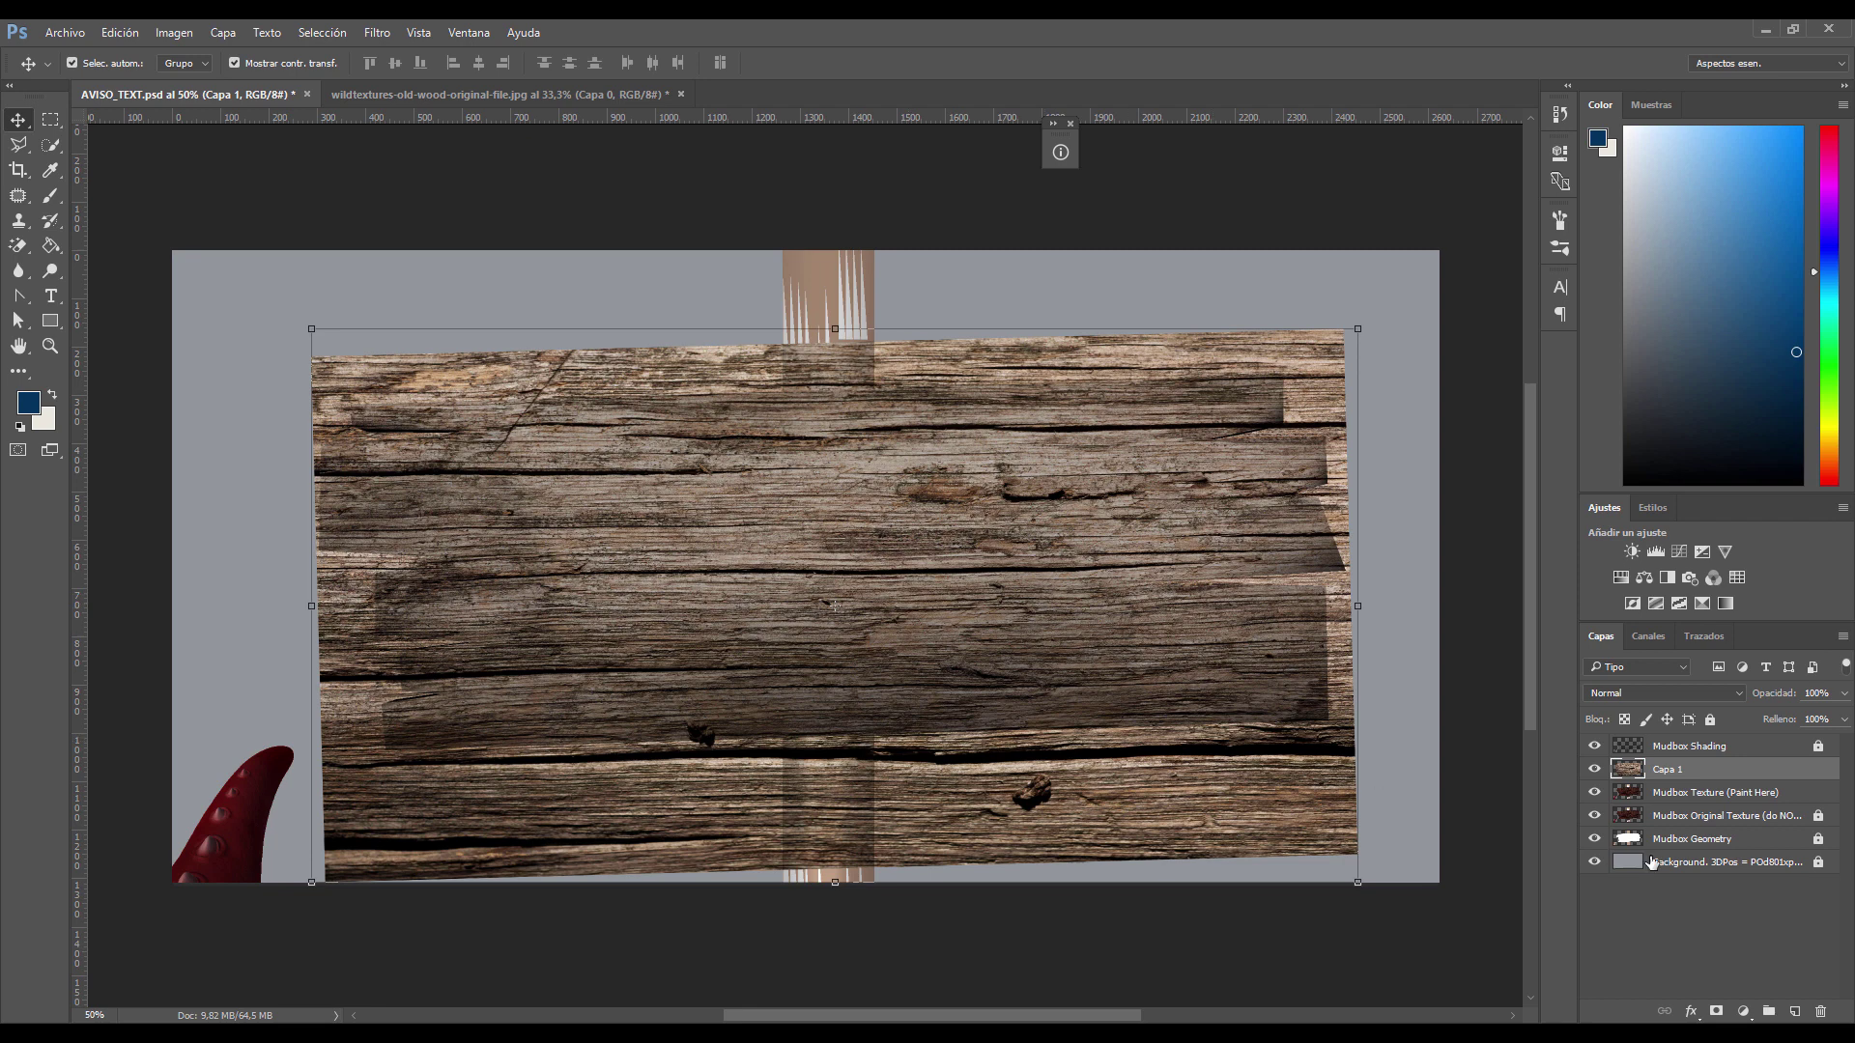
# Step: Darken Capa 1's midtones with Levels
pyautogui.click(1681, 918)
pyautogui.click(1667, 779)
pyautogui.hotkey('ctrl', 'l')
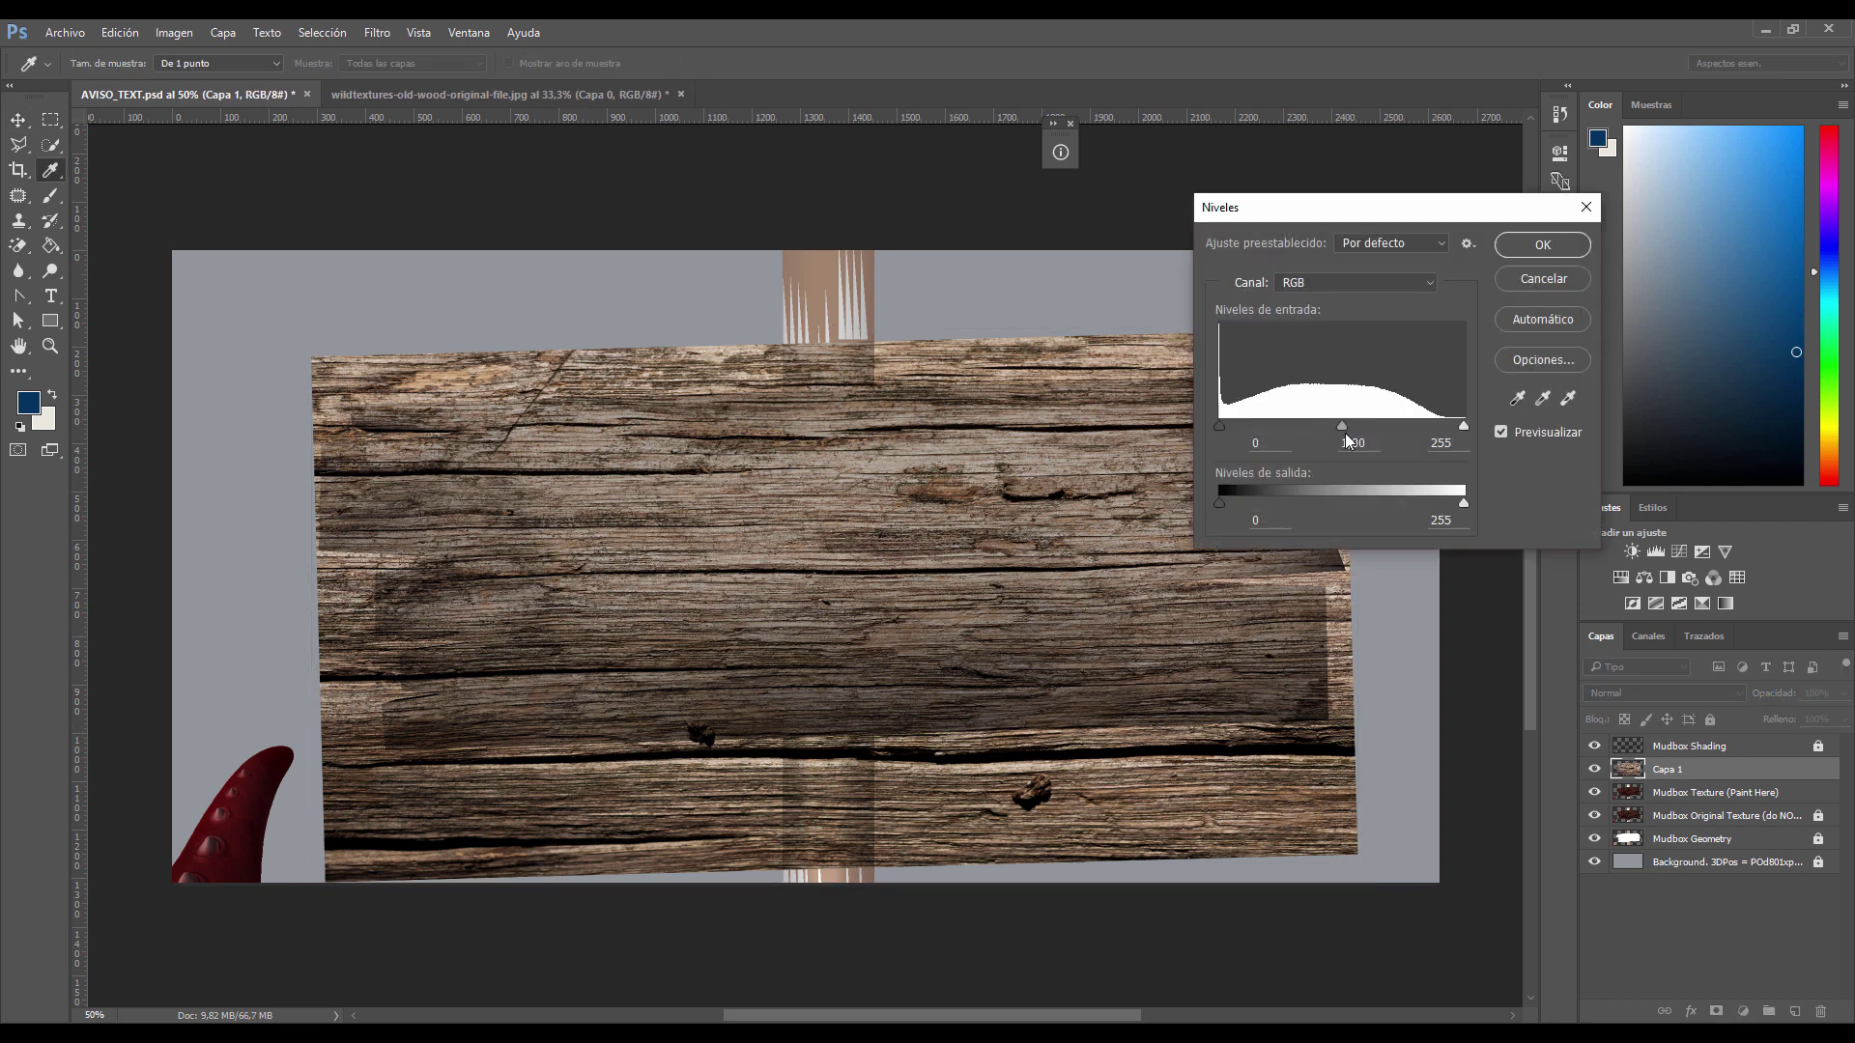
pyautogui.moveTo(1345, 433); pyautogui.dragTo(1364, 426)
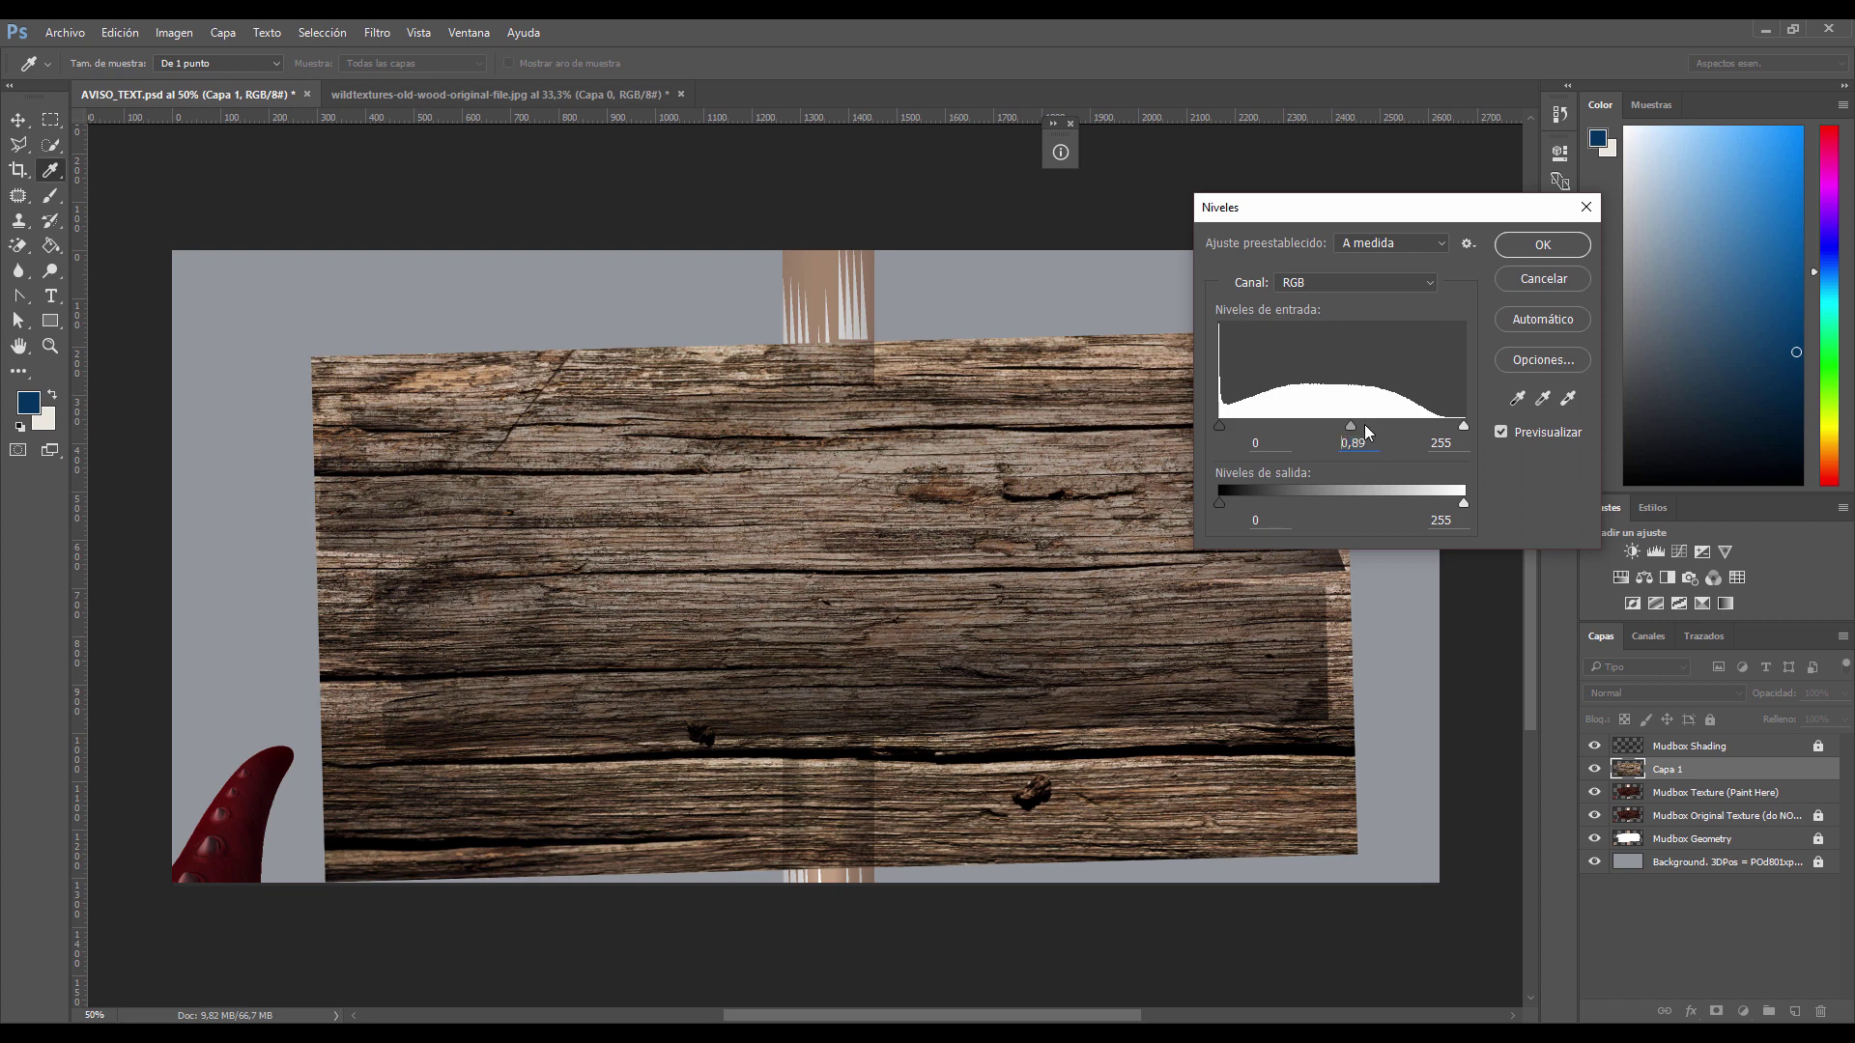
pyautogui.click(1559, 243)
pyautogui.click(1625, 912)
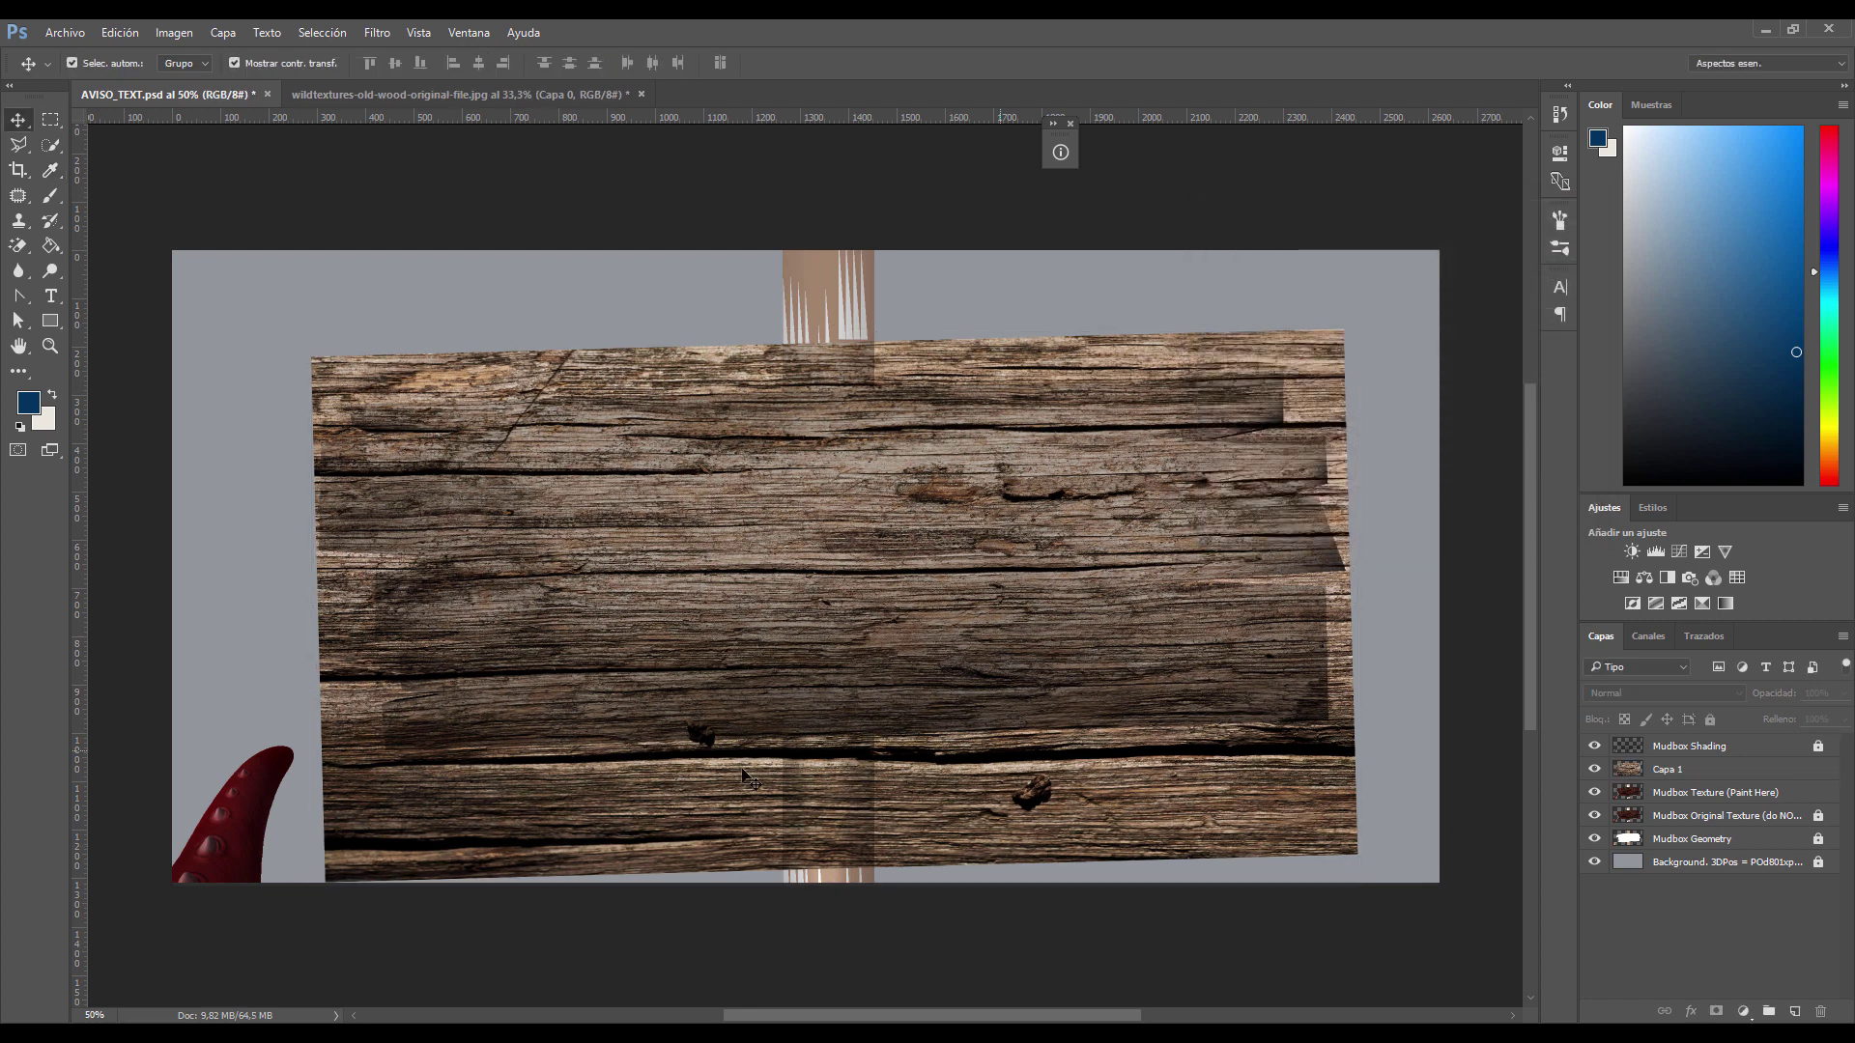
pyautogui.click(51, 296)
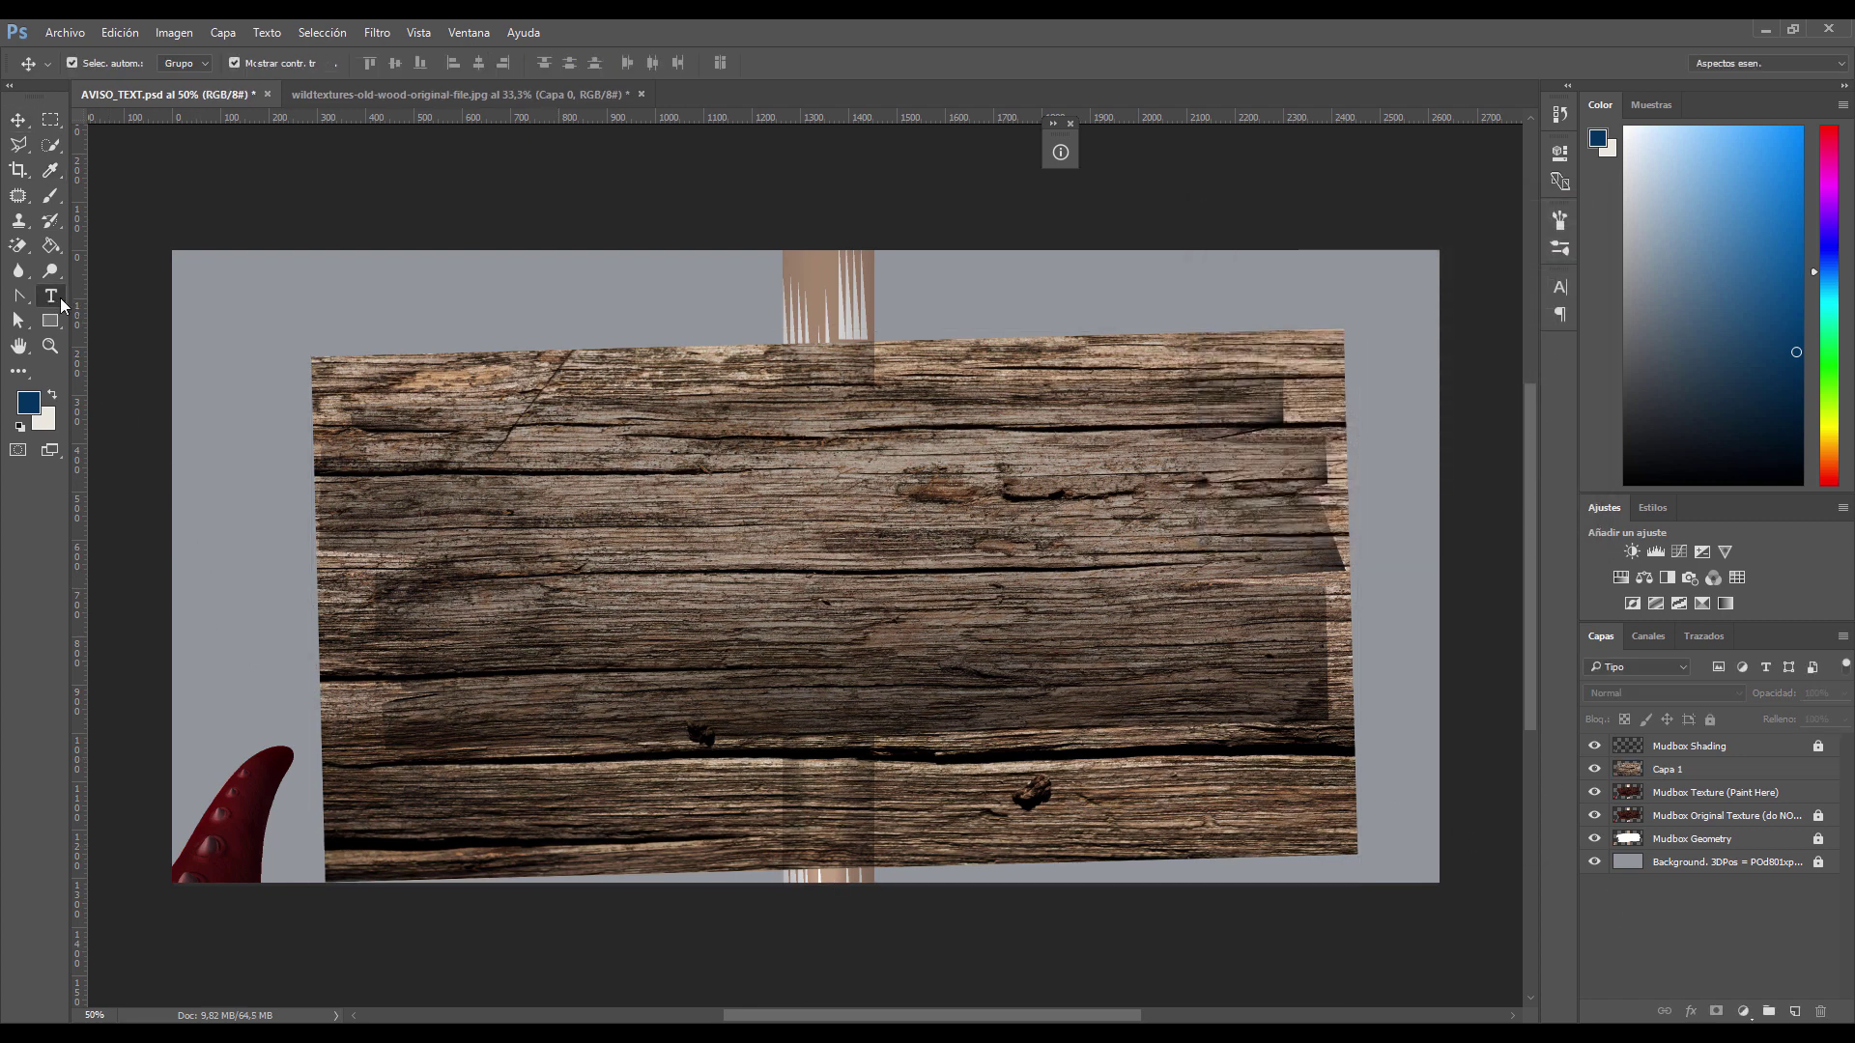
pyautogui.click(600, 547)
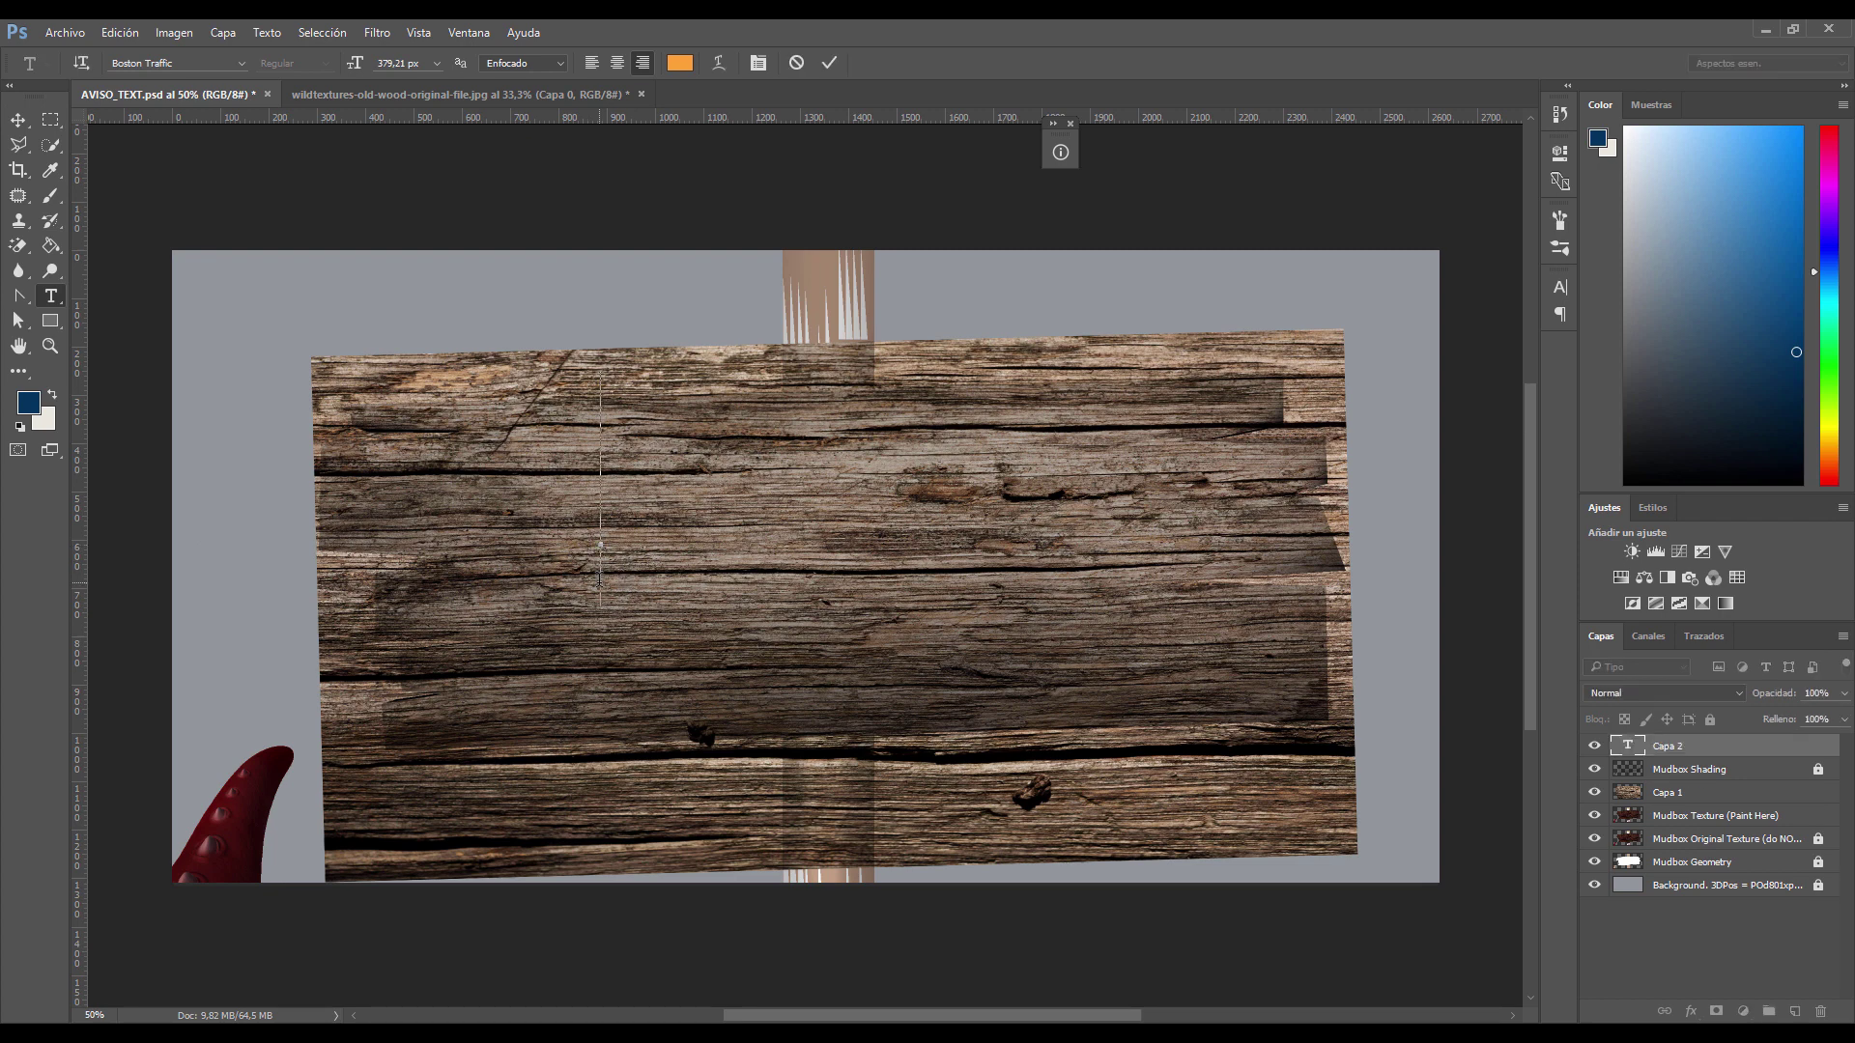
pyautogui.write('C')
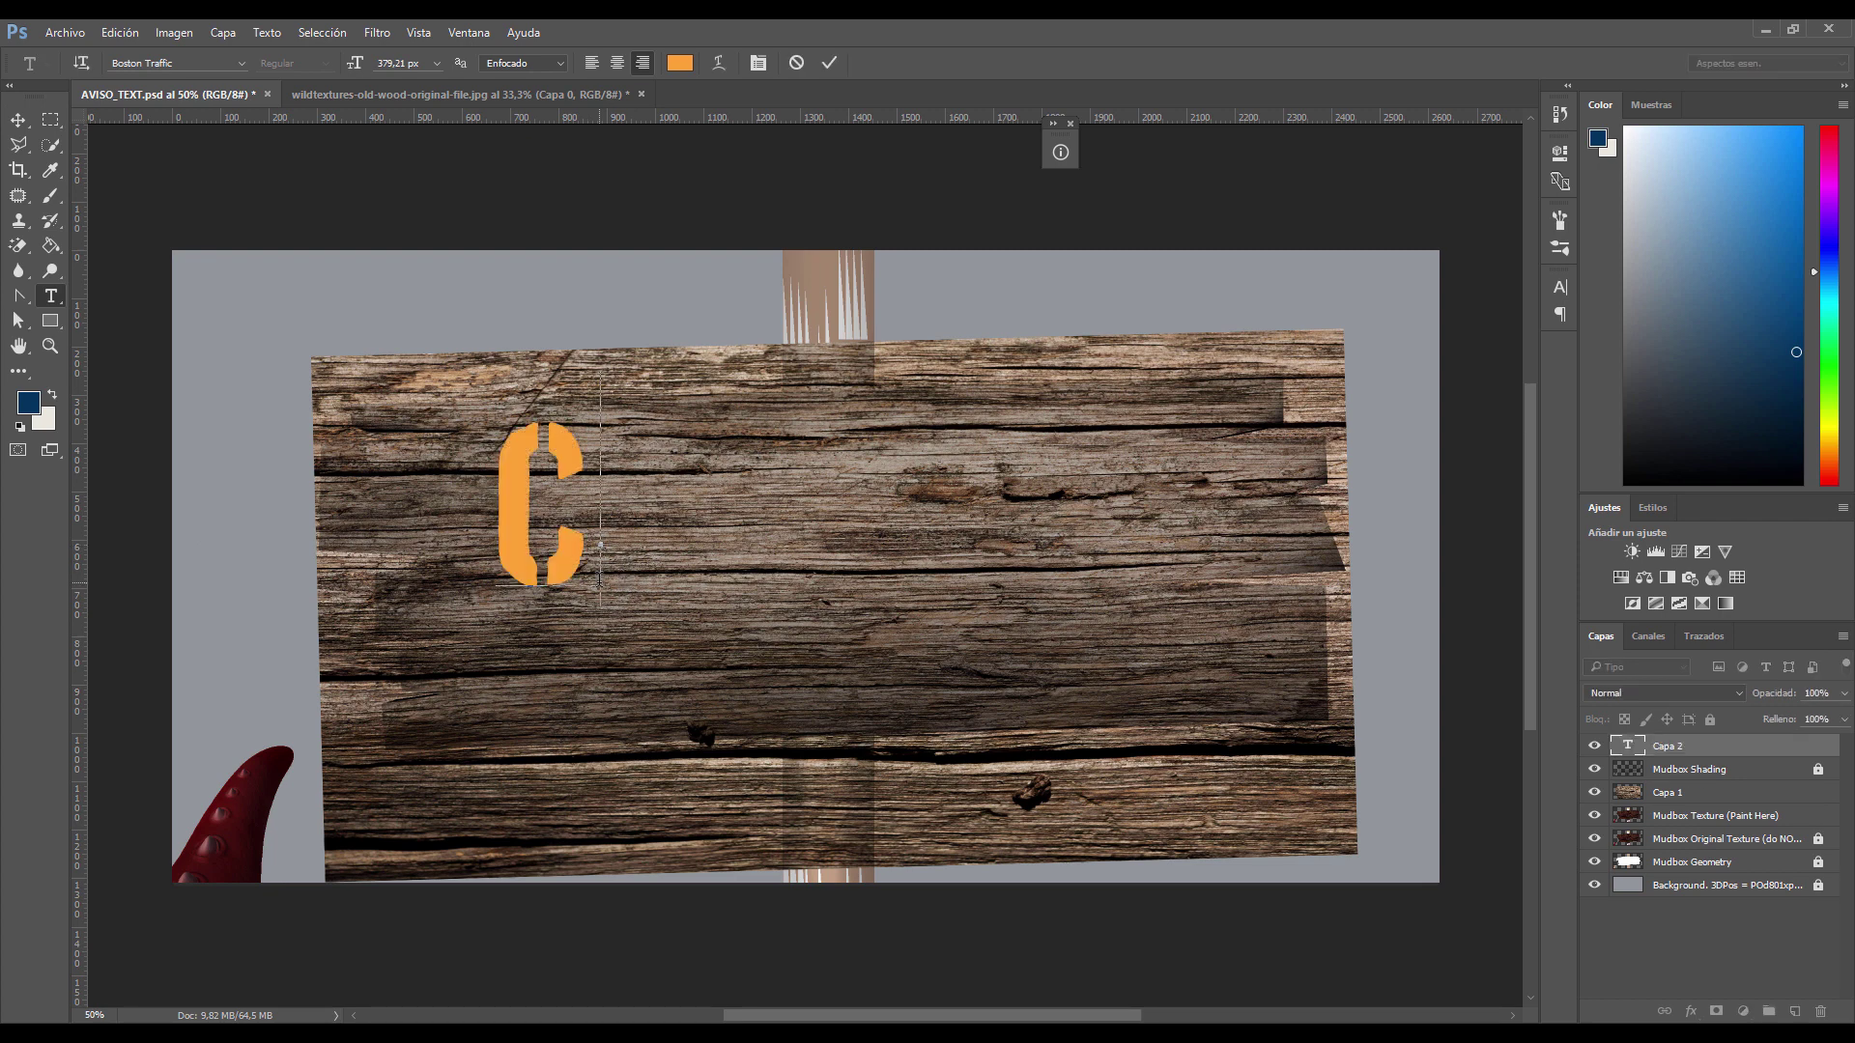
pyautogui.write('AMILO')
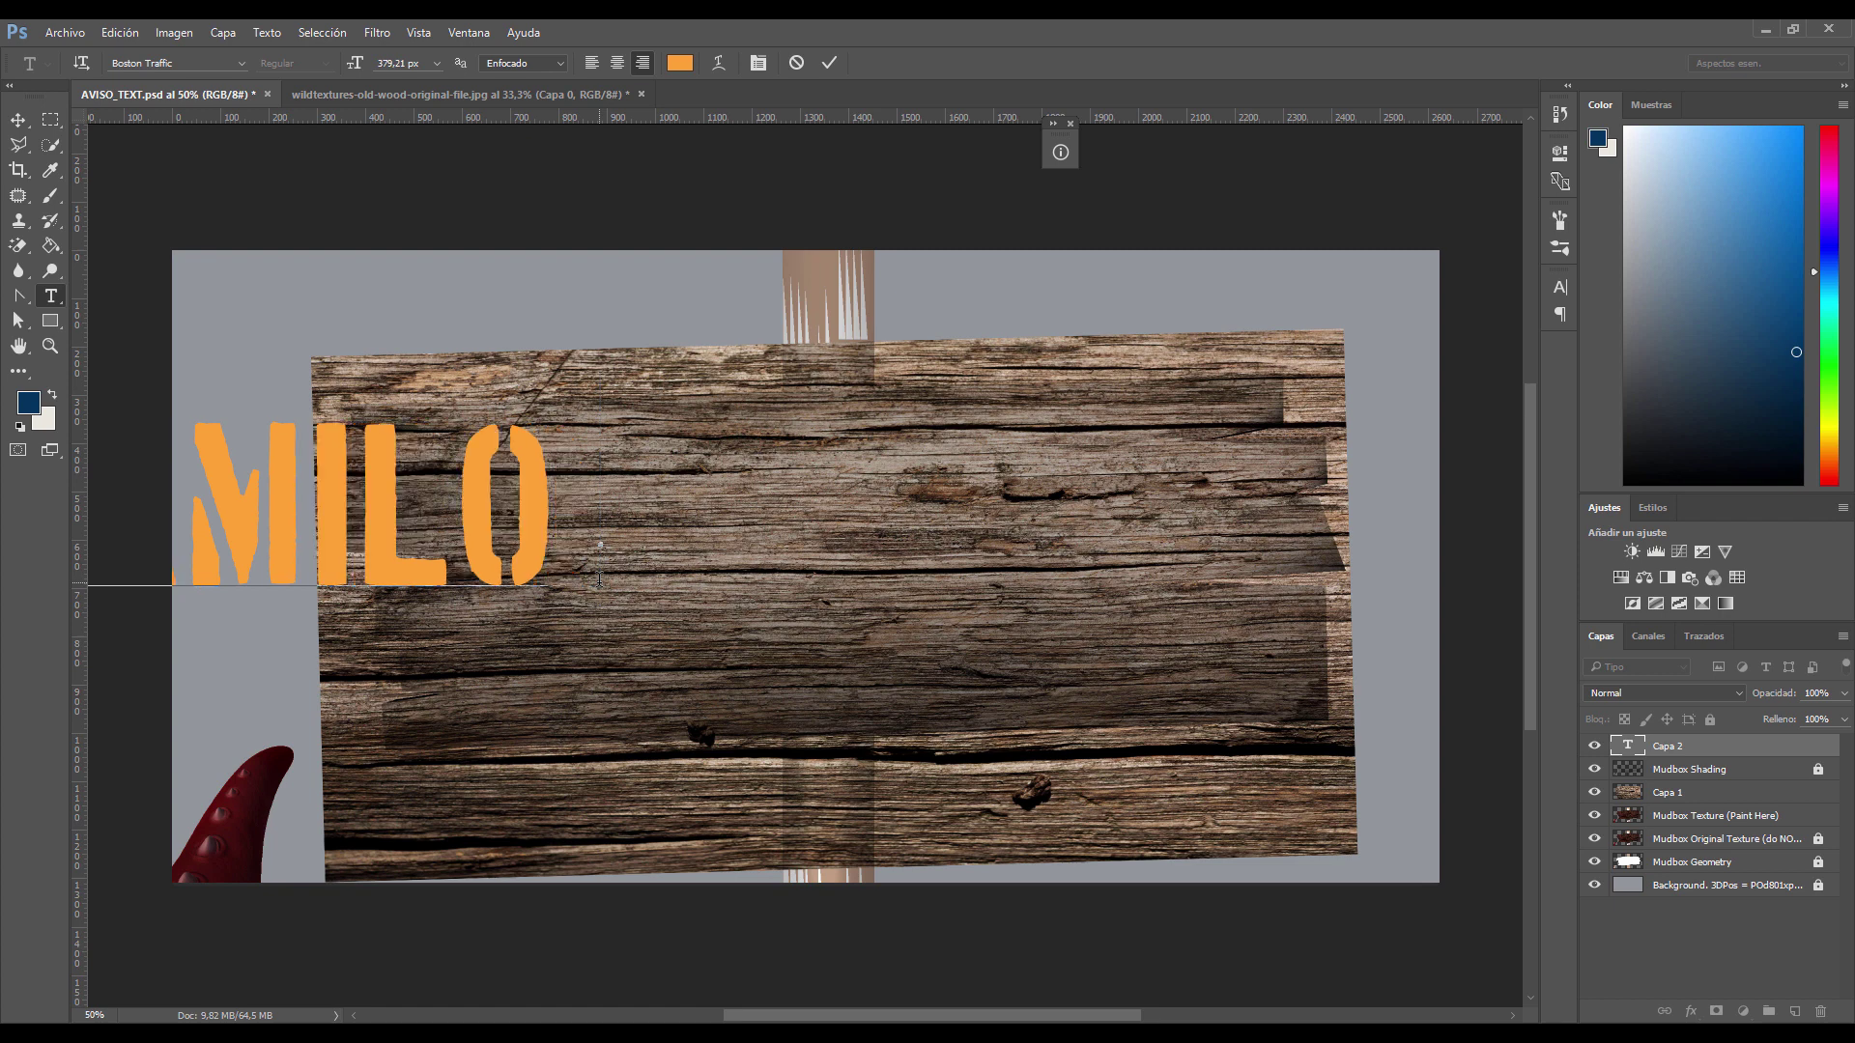
pyautogui.write(' DINO')
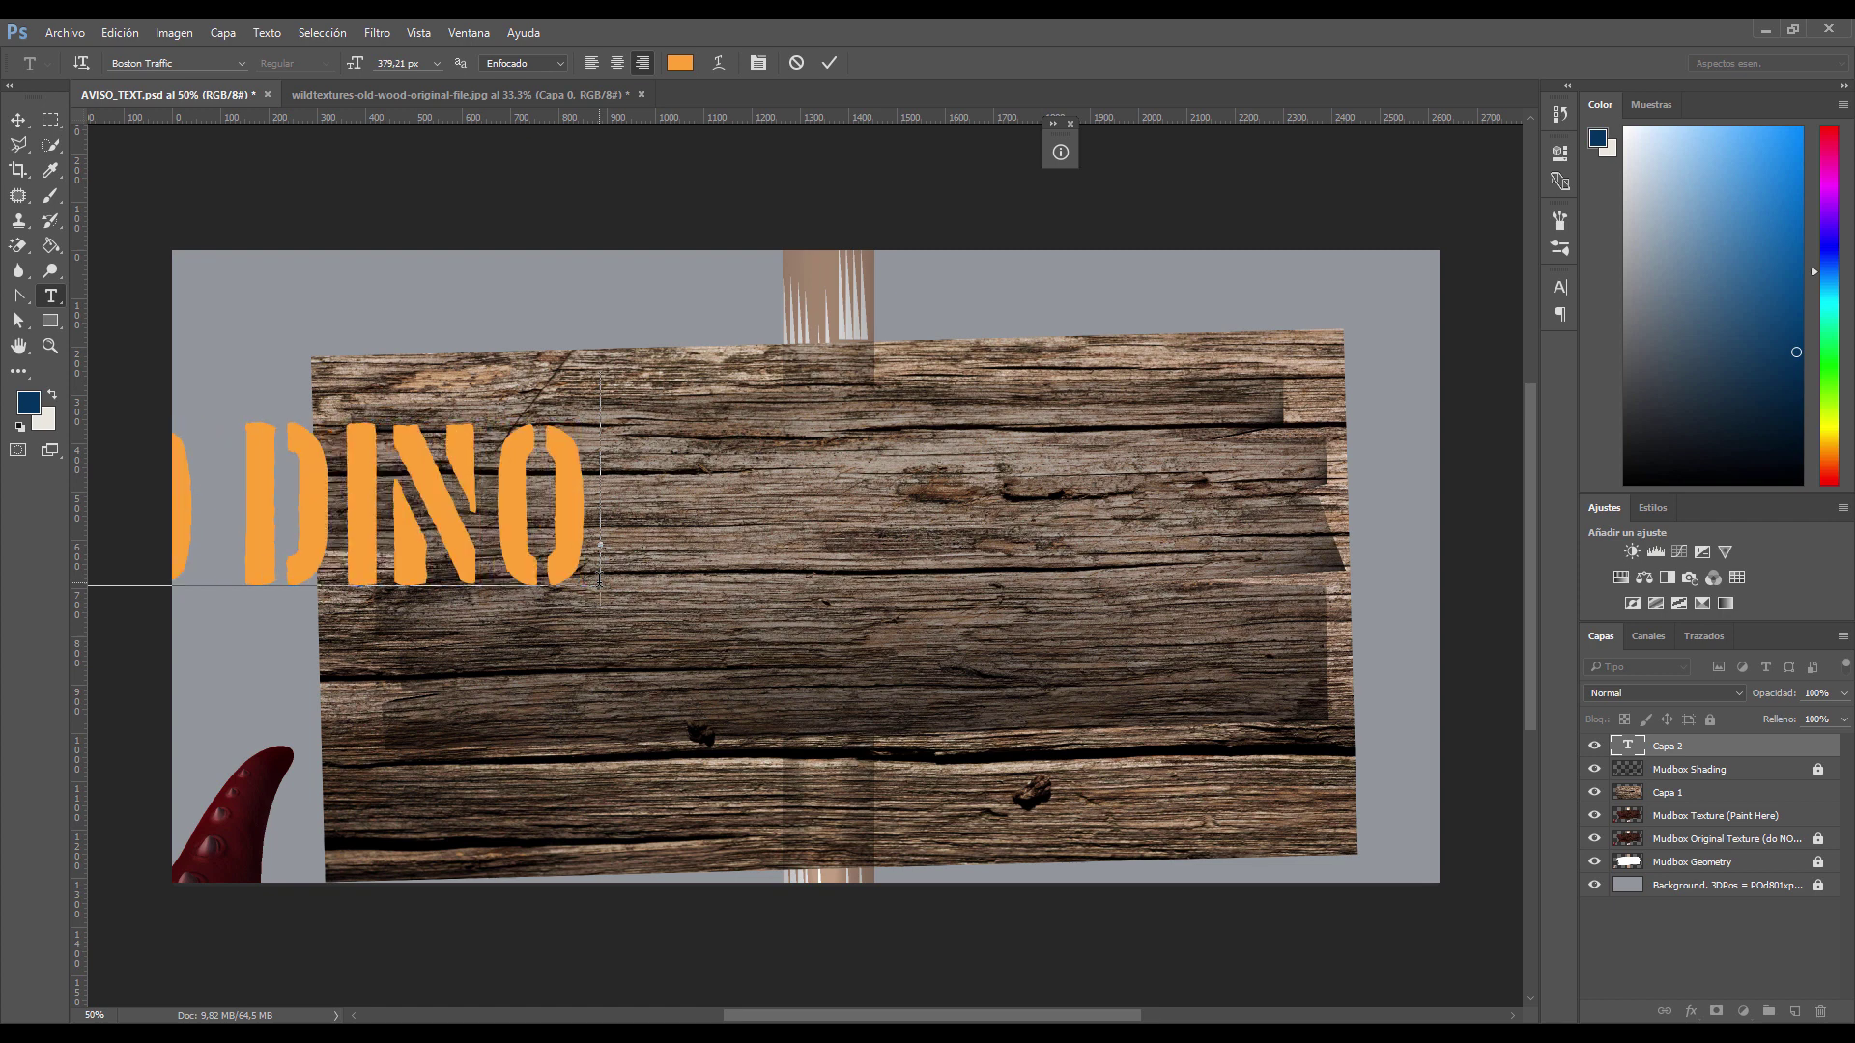
pyautogui.click(17, 118)
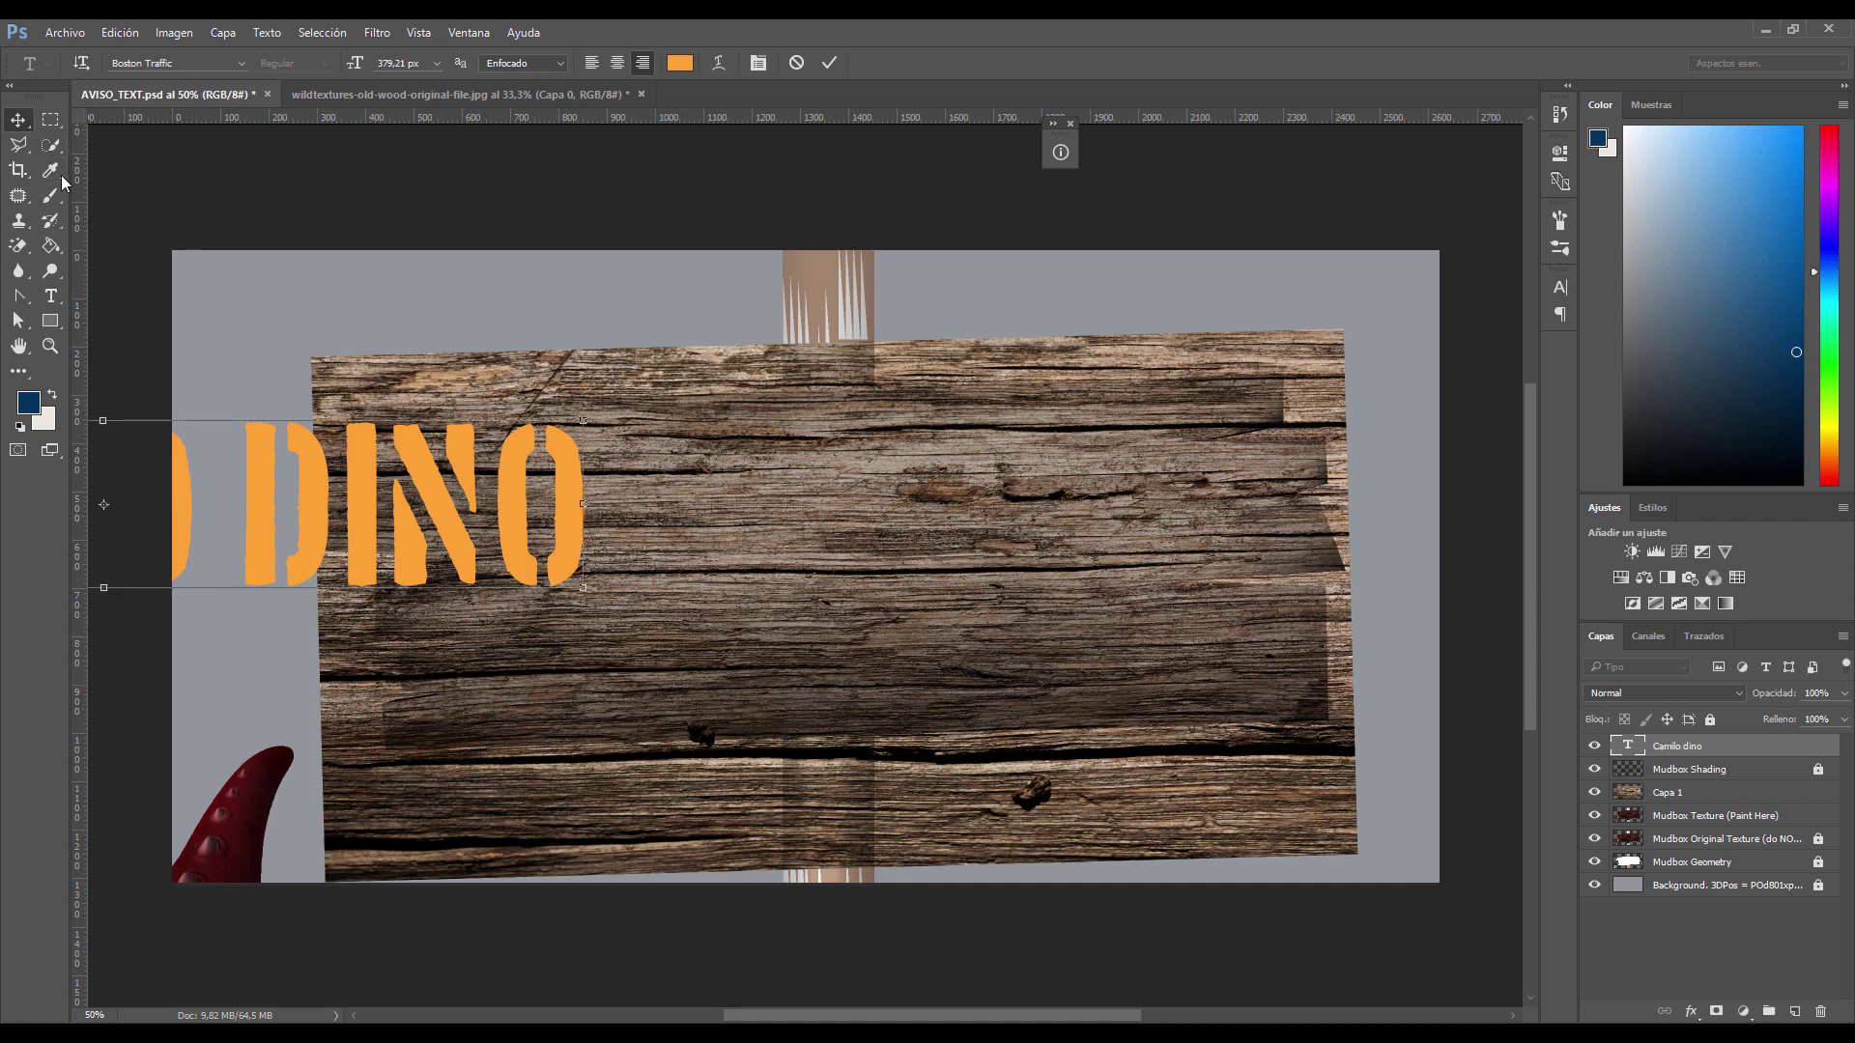
pyautogui.moveTo(566, 483); pyautogui.dragTo(1281, 528)
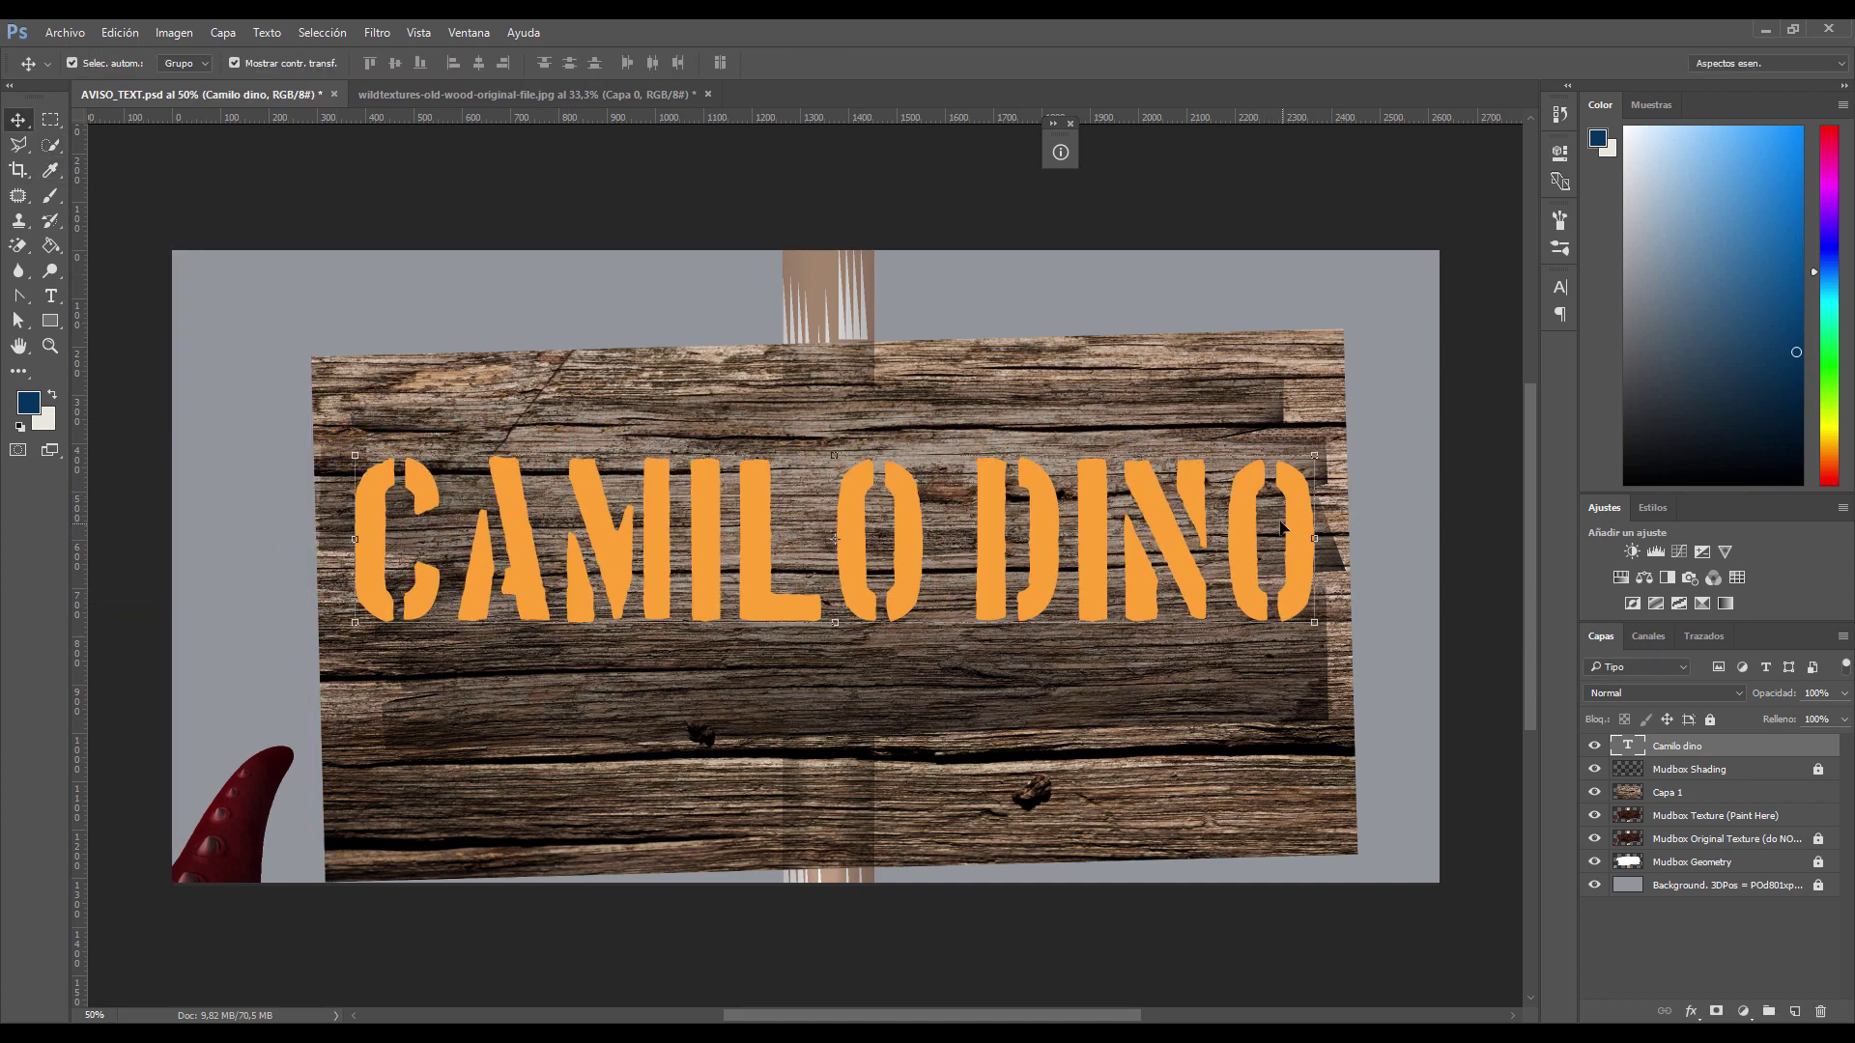
pyautogui.moveTo(1315, 453); pyautogui.dragTo(1082, 541)
pyautogui.moveTo(1025, 638); pyautogui.dragTo(1211, 591)
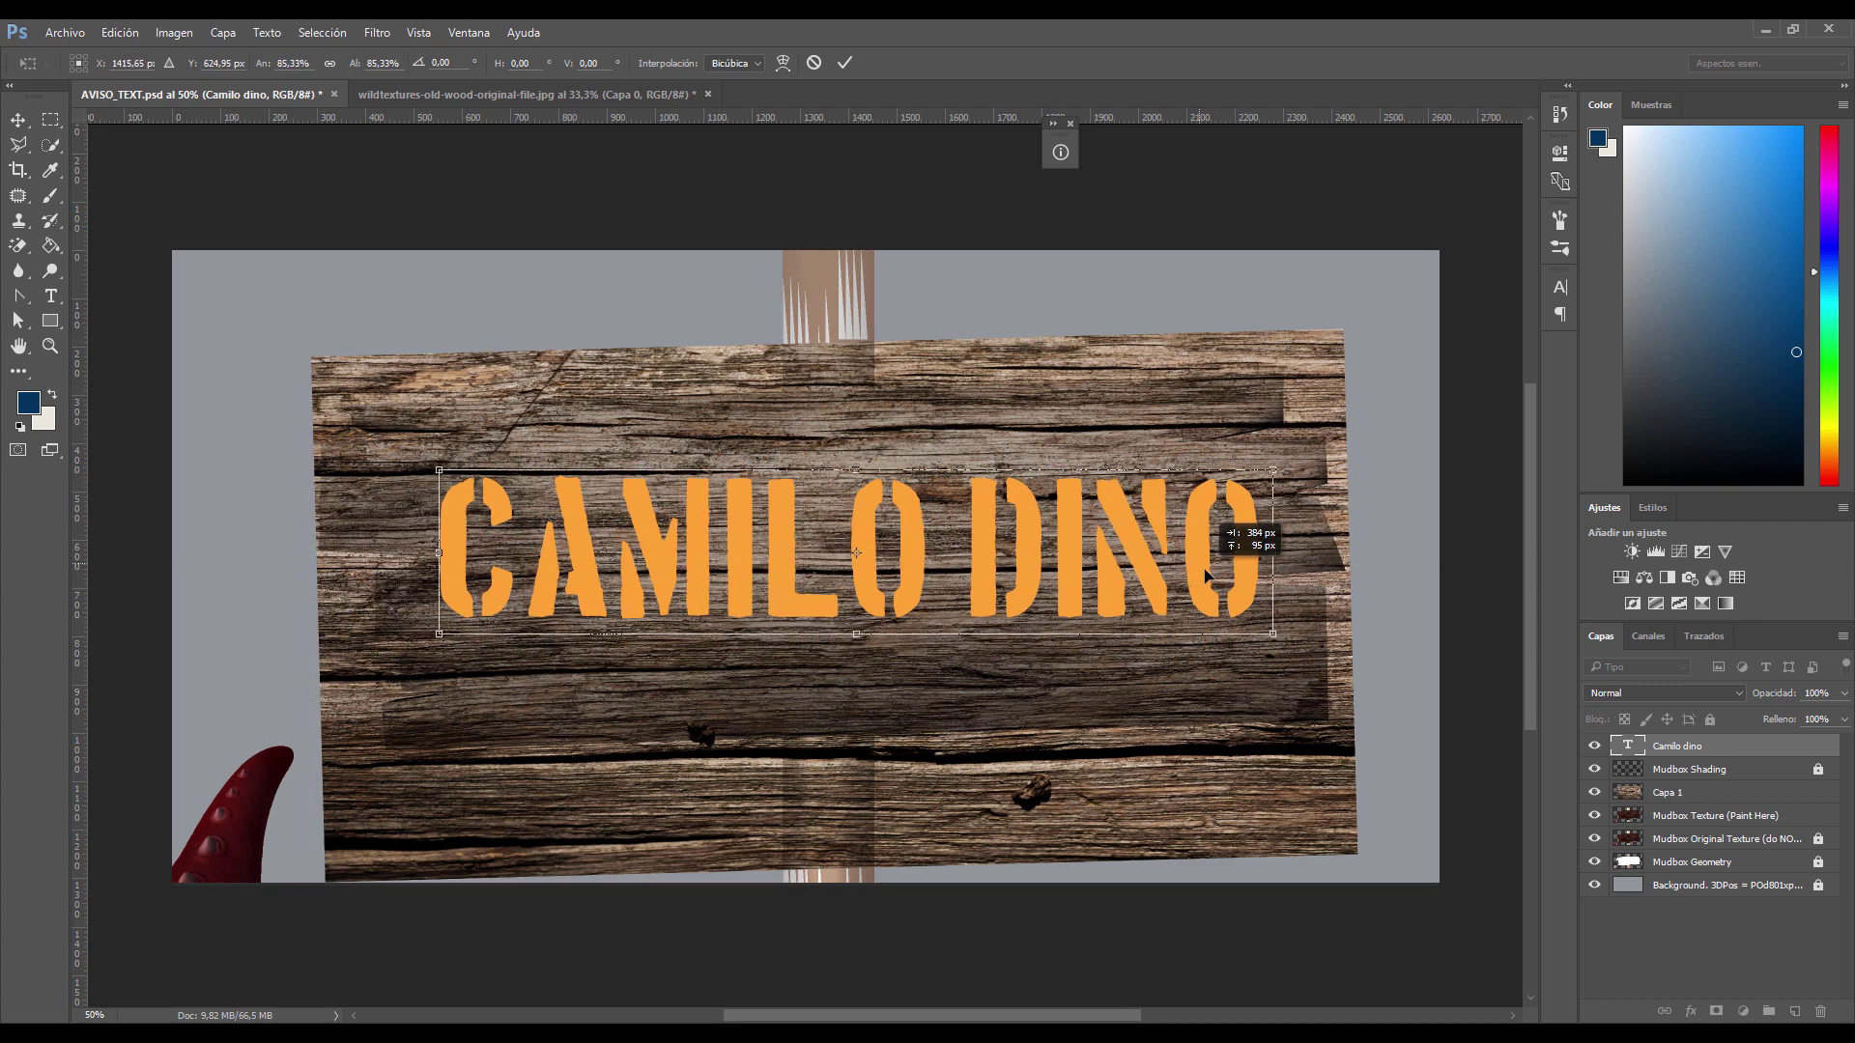
pyautogui.press('Return')
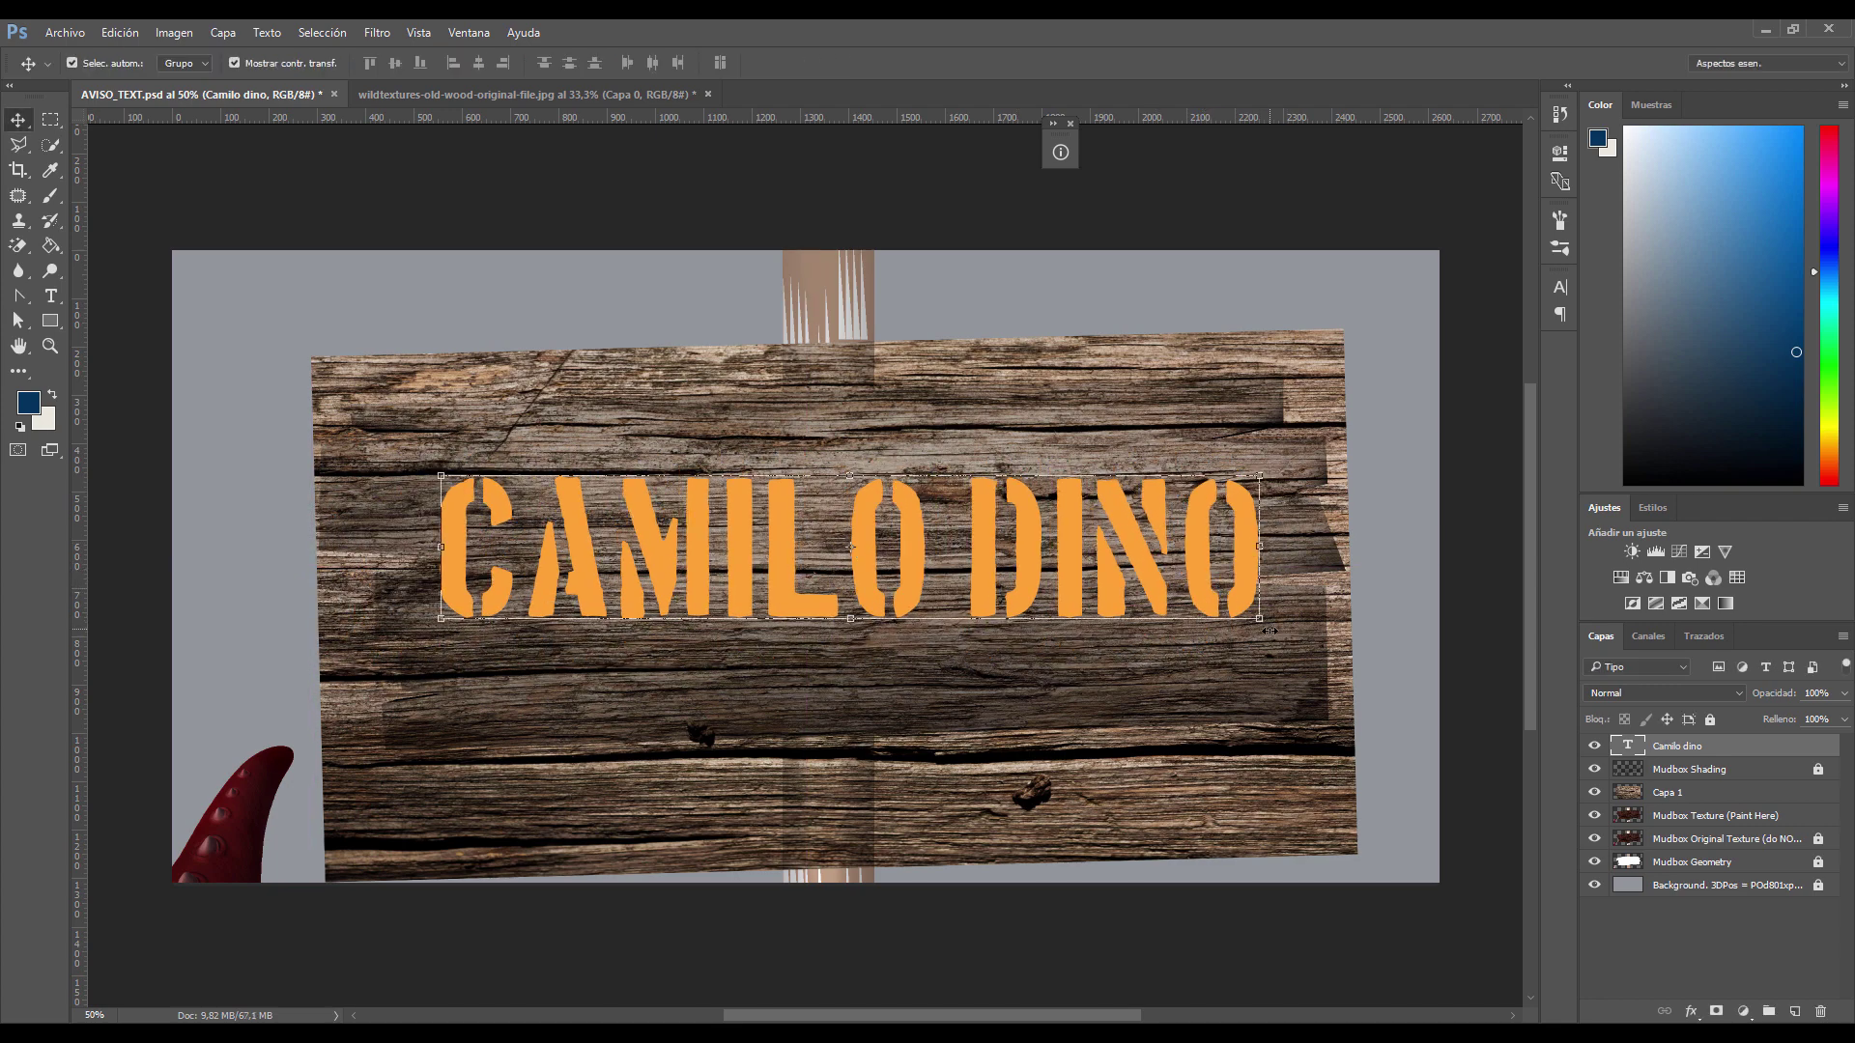
# Step: Tilt the CAMILO DINO text -2.80° and lower it slightly
pyautogui.moveTo(1262, 633)
pyautogui.mouseDown()
pyautogui.moveTo(1278, 650)
pyautogui.moveTo(1306, 604)
pyautogui.mouseUp()
pyautogui.moveTo(1198, 566); pyautogui.dragTo(1197, 571)
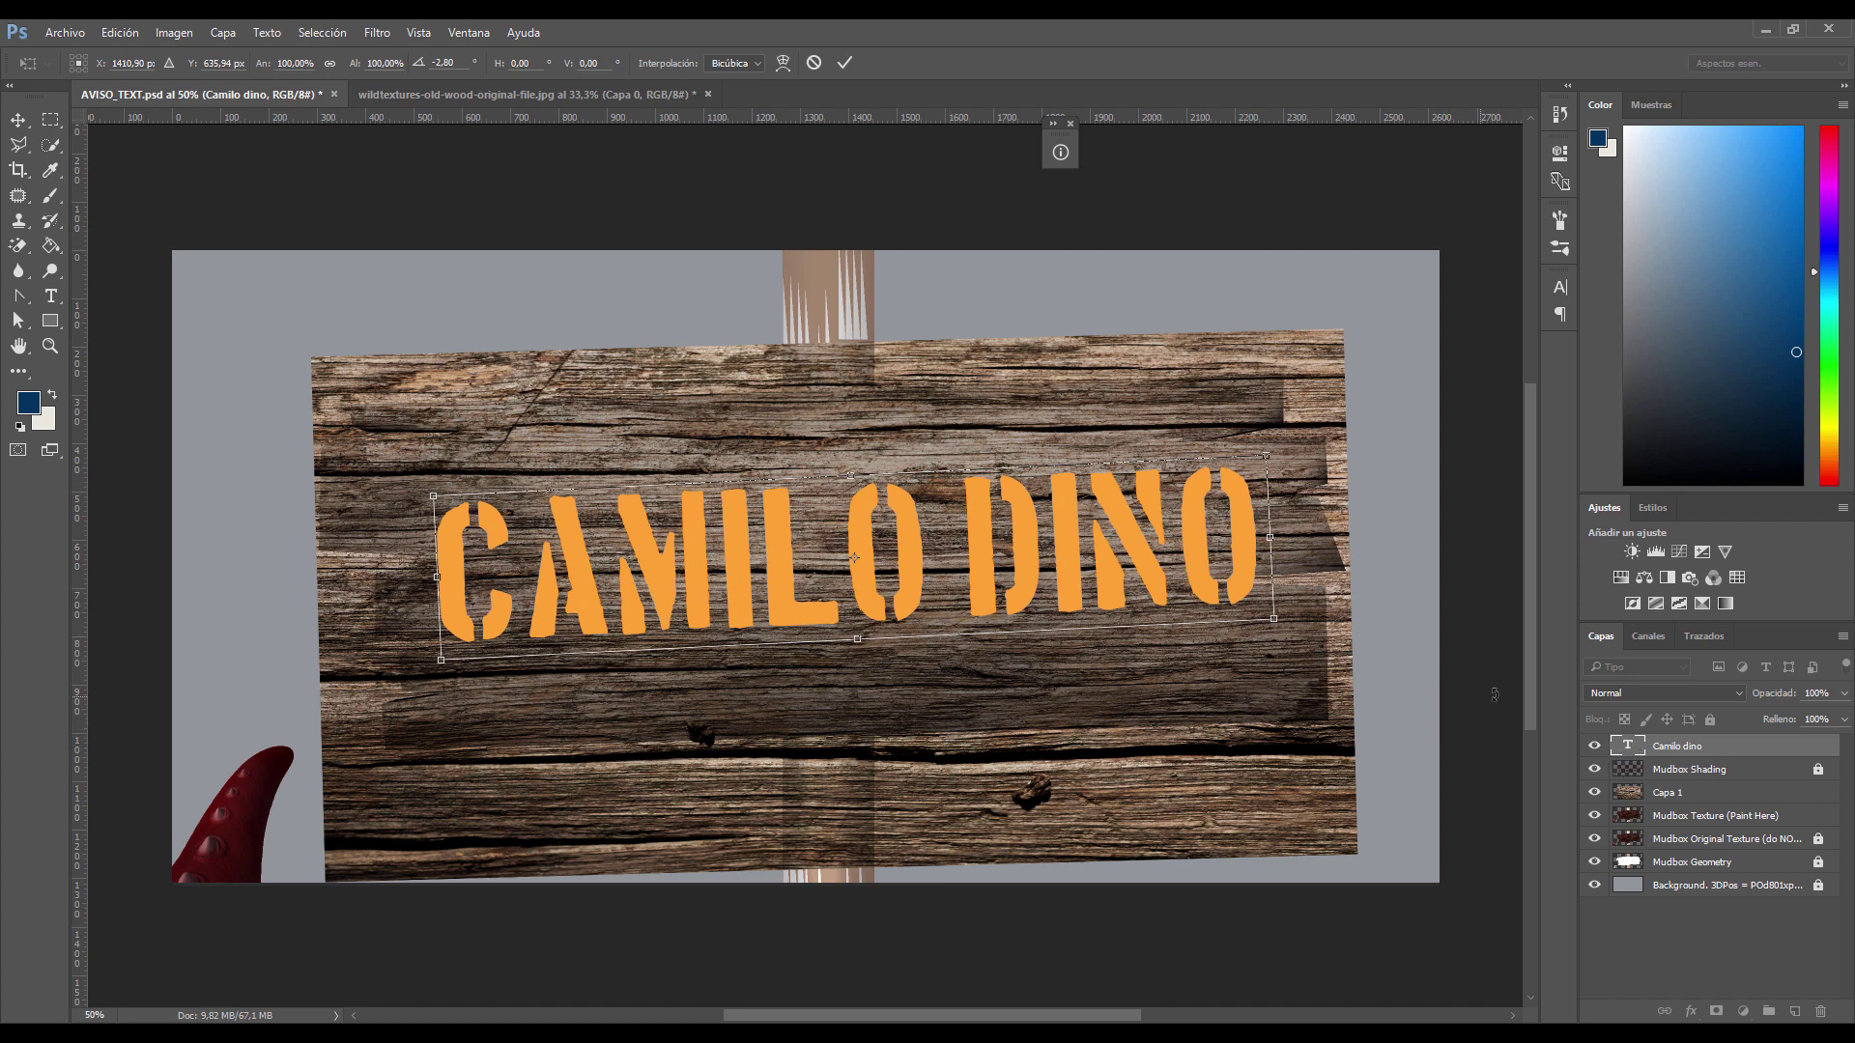
pyautogui.press('Return')
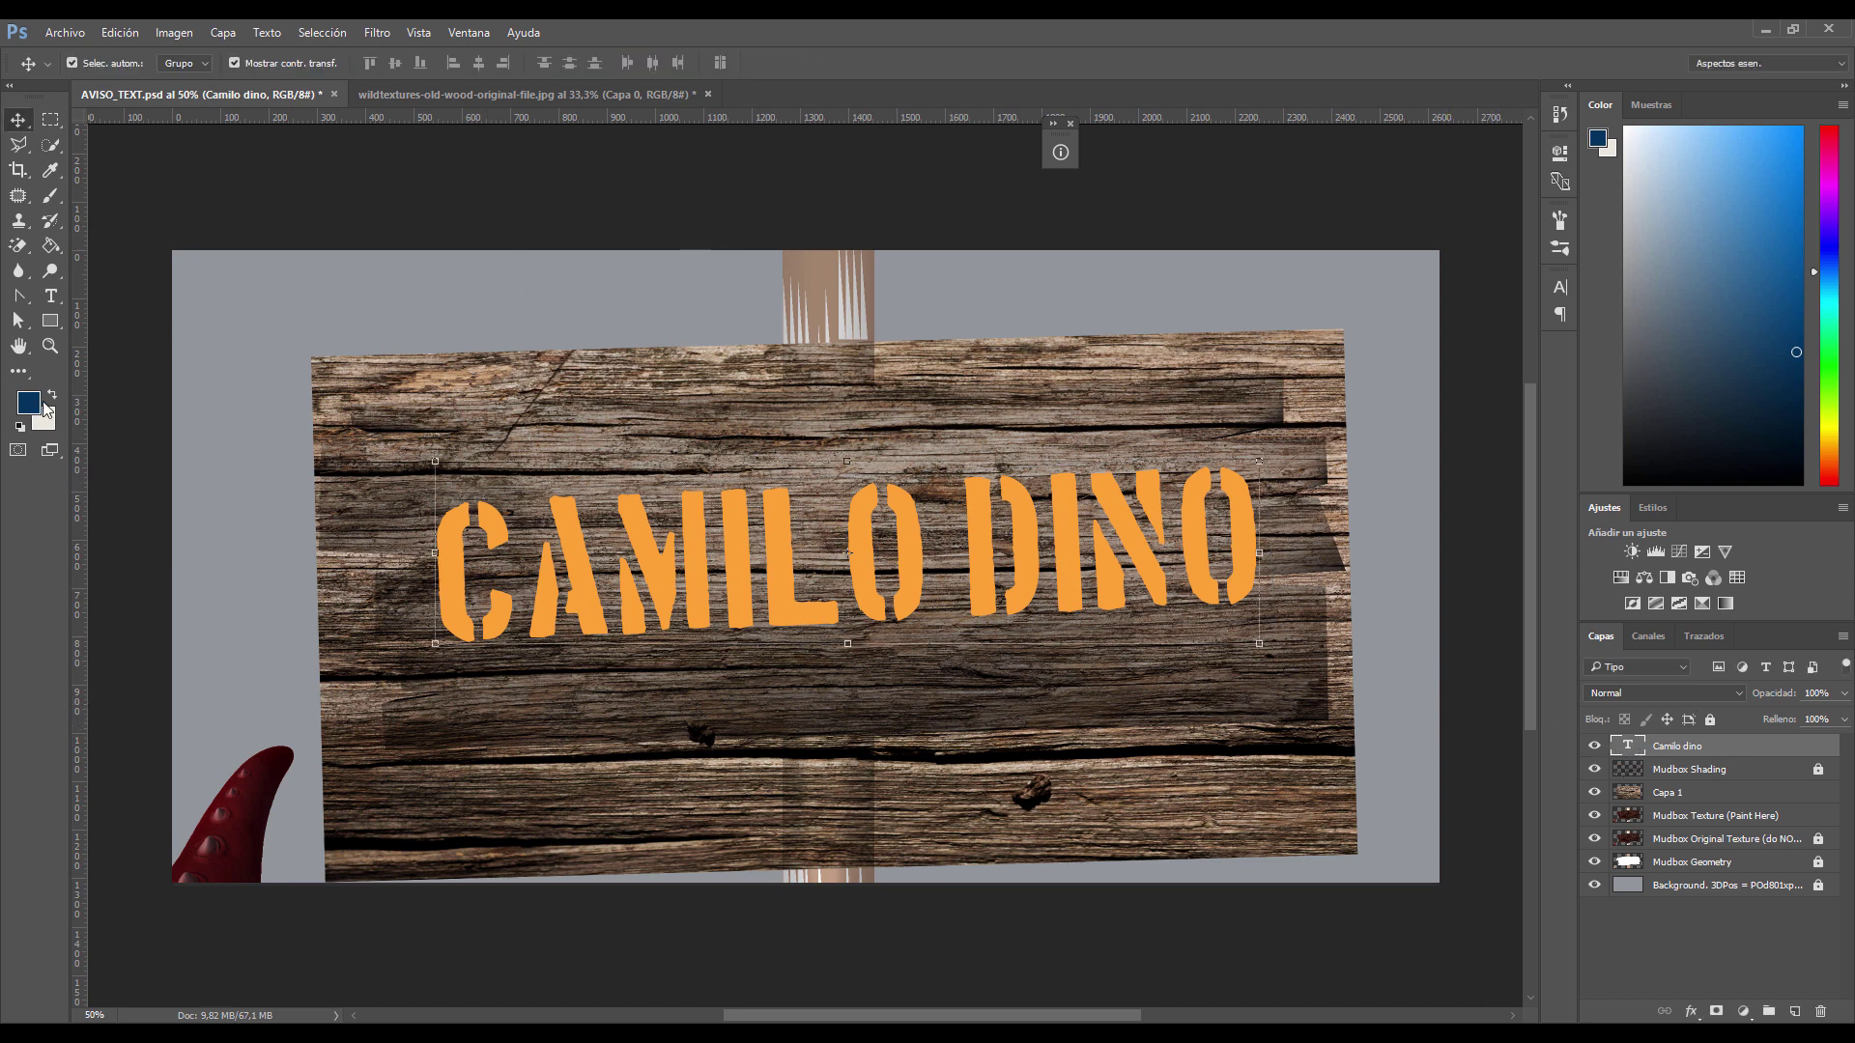
# Step: Recolour the CAMILO DINO text to white (ffffff)
pyautogui.doubleClick(1628, 745)
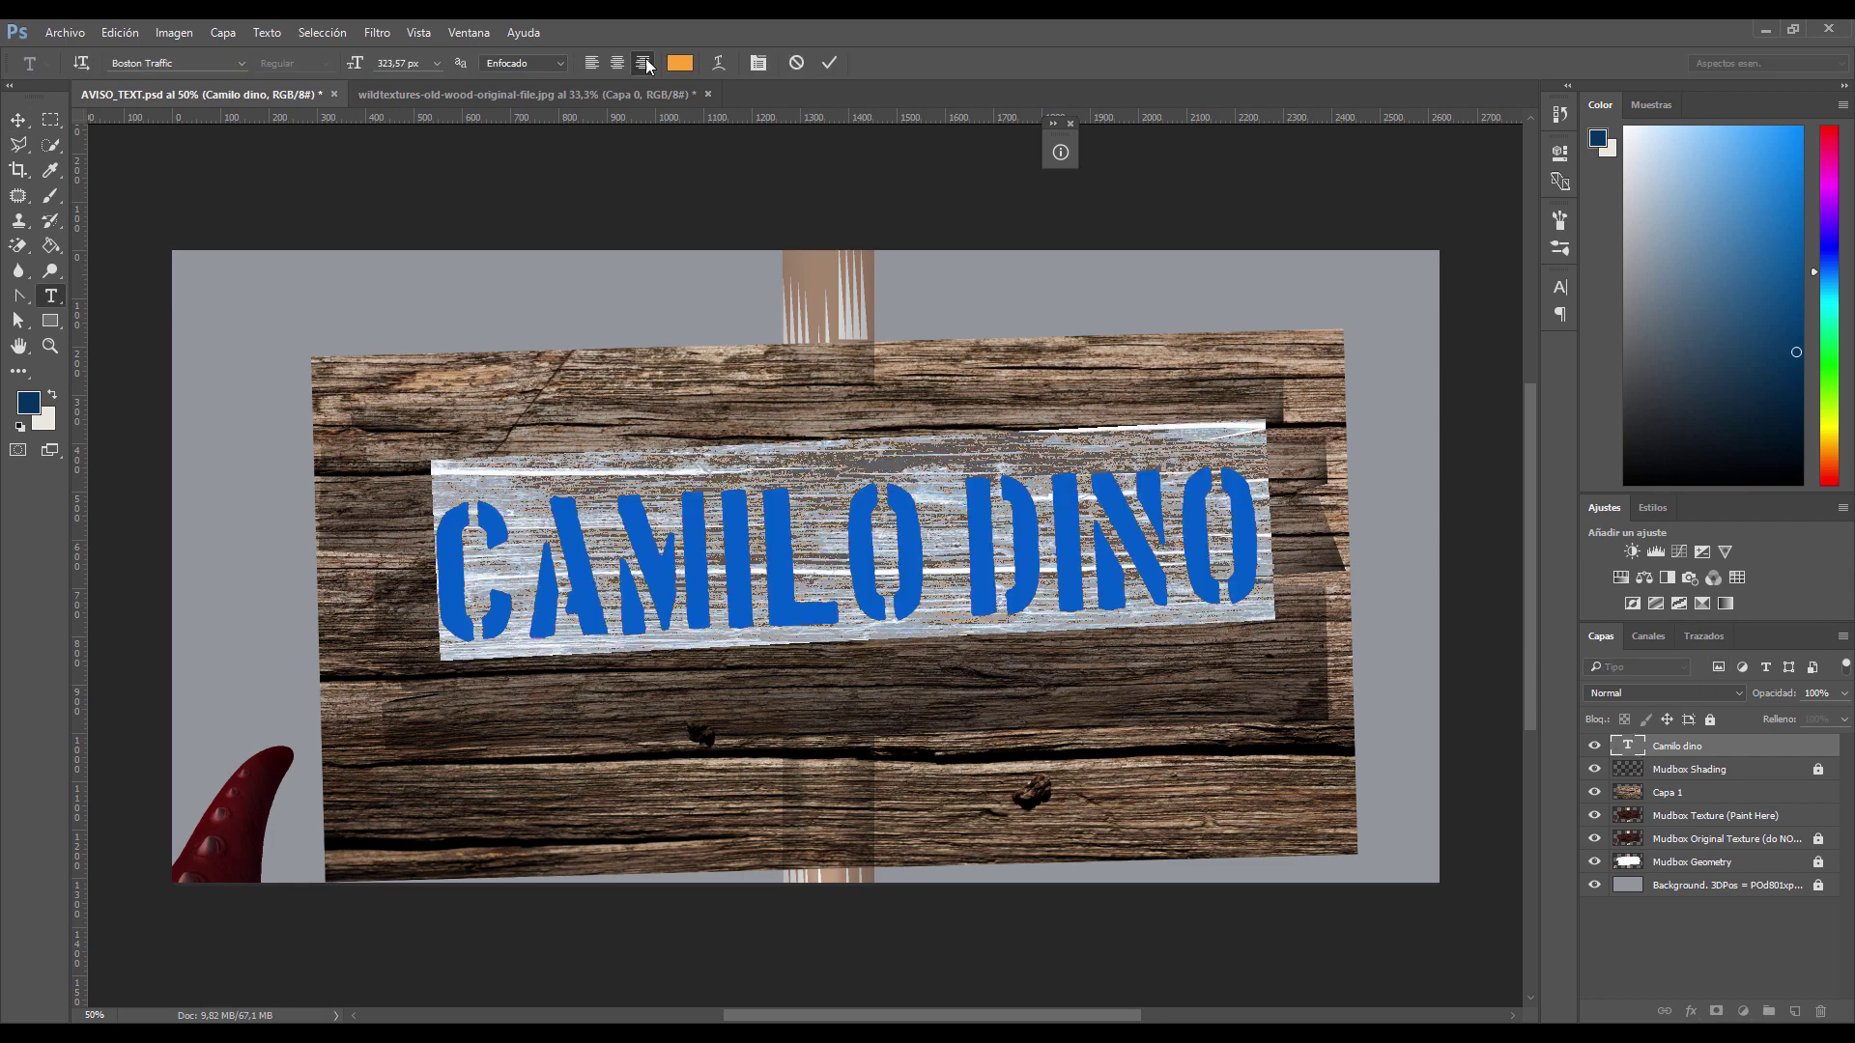
pyautogui.click(679, 63)
pyautogui.moveTo(1256, 294)
pyautogui.mouseDown()
pyautogui.moveTo(1285, 311)
pyautogui.moveTo(1285, 442)
pyautogui.moveTo(1186, 458)
pyautogui.moveTo(1152, 488)
pyautogui.mouseUp()
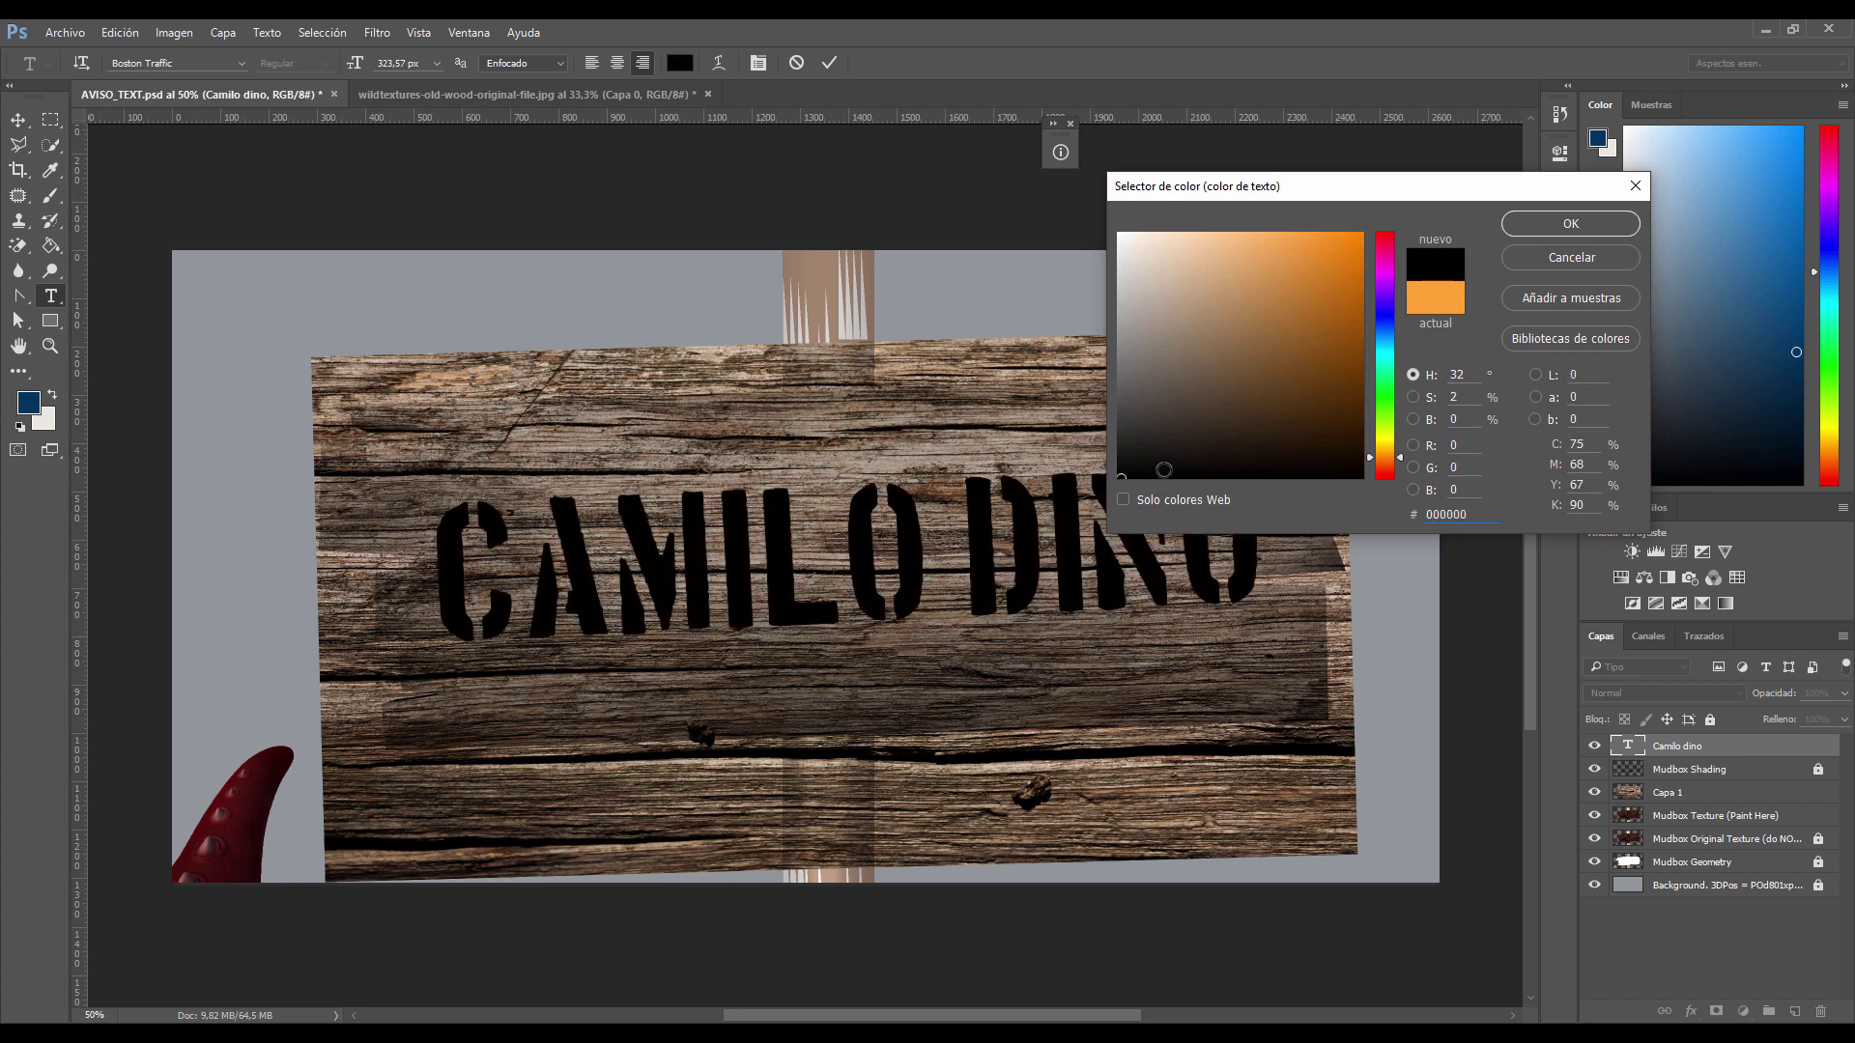
pyautogui.write('ffffff')
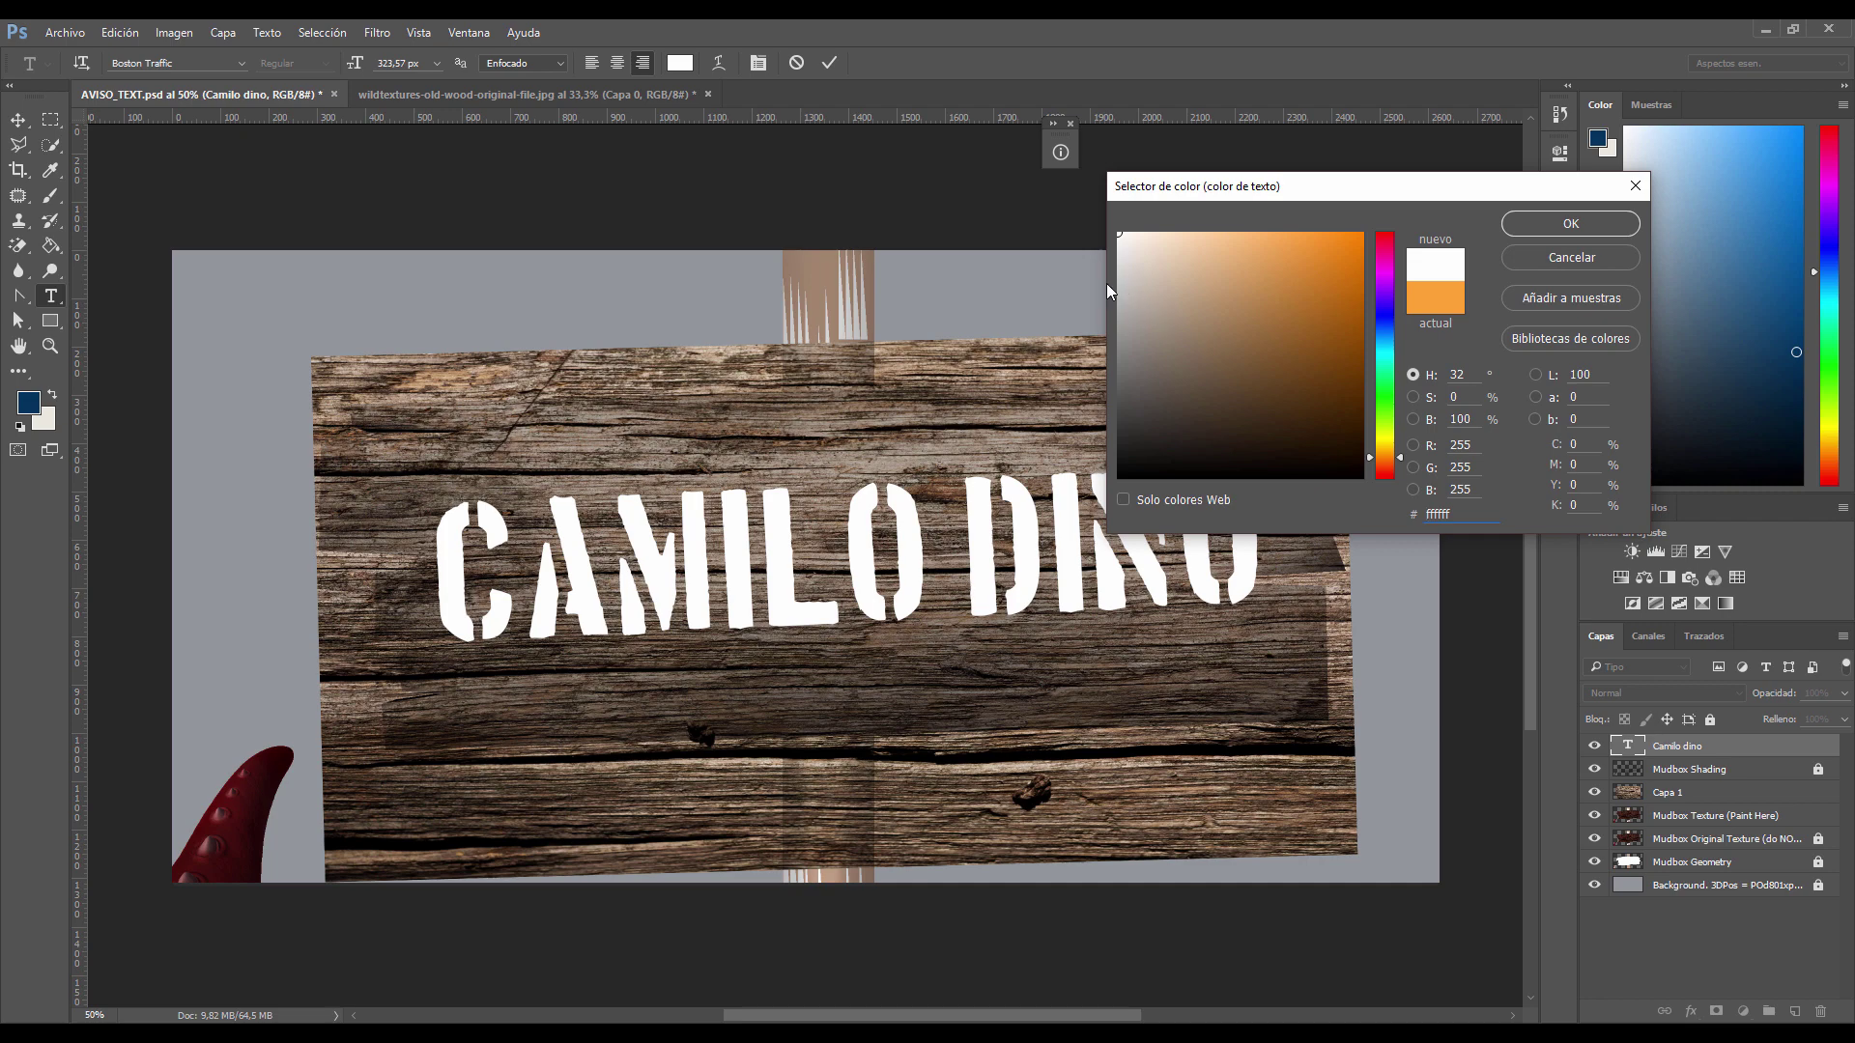
pyautogui.click(1559, 220)
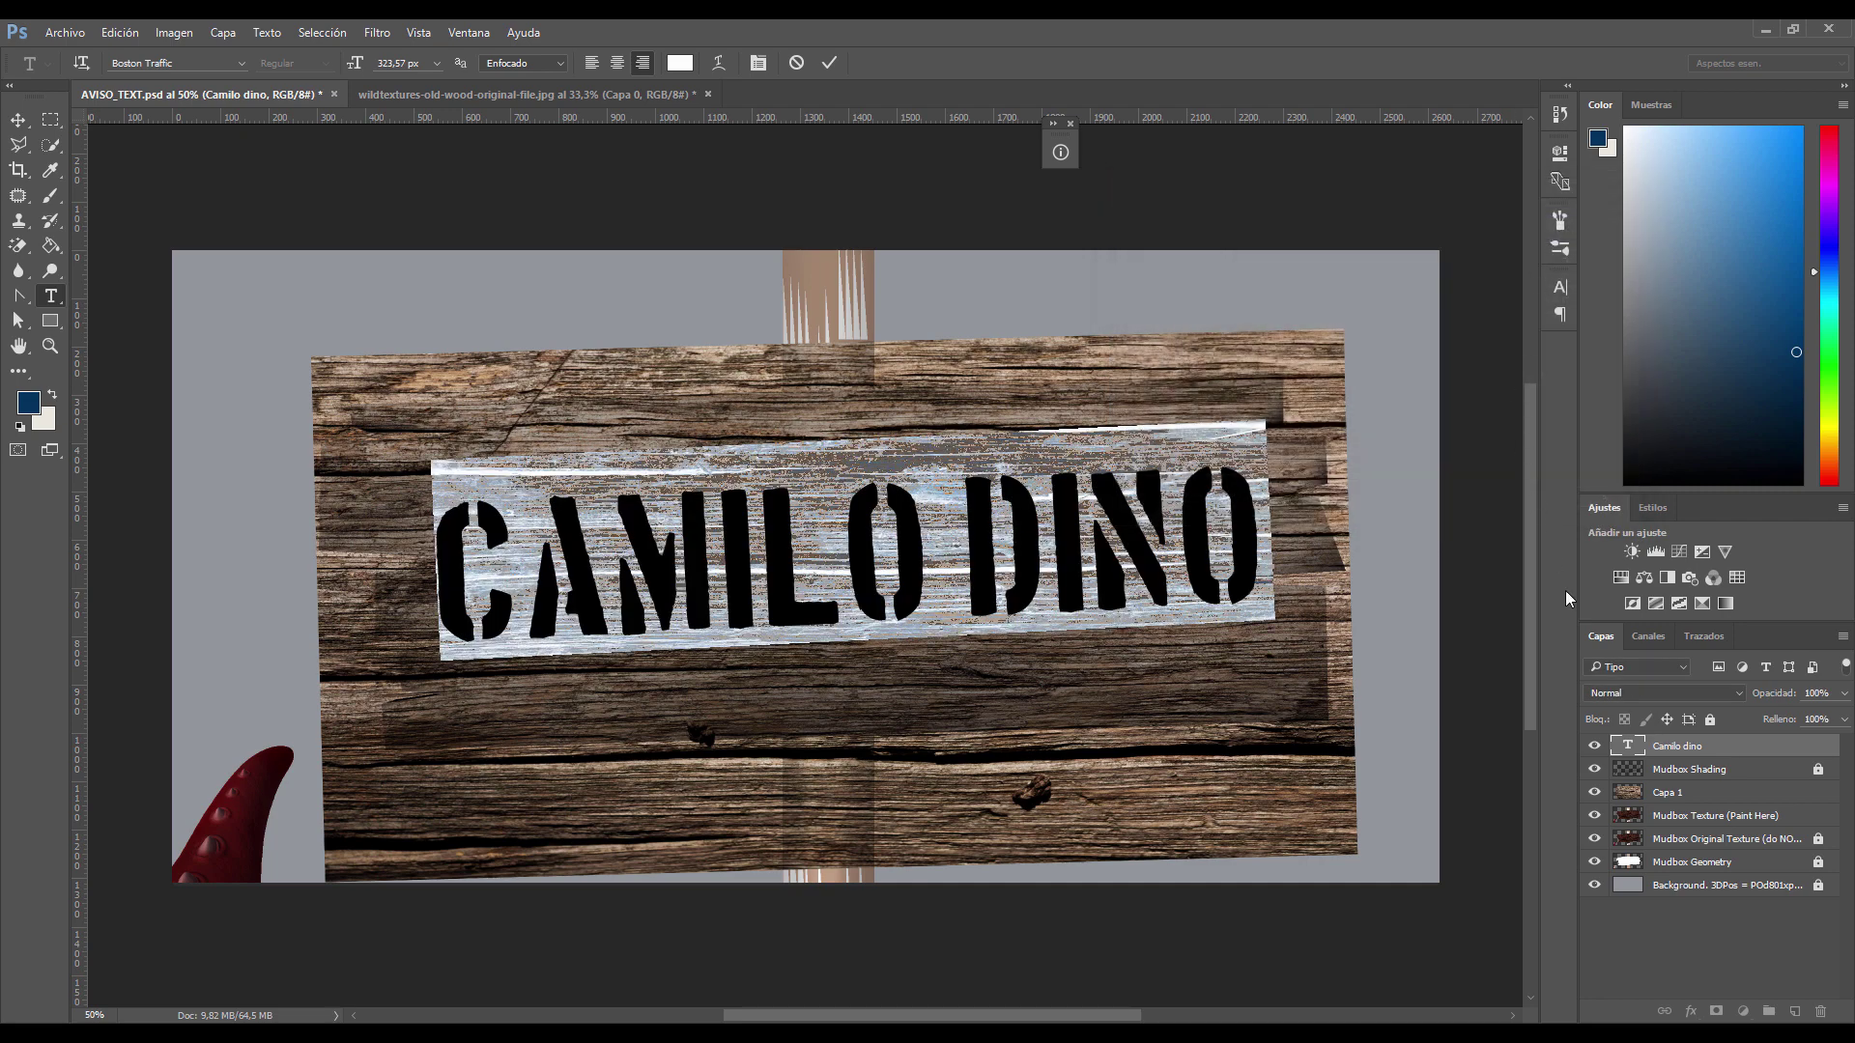
pyautogui.hotkey('ctrl', 'Return')
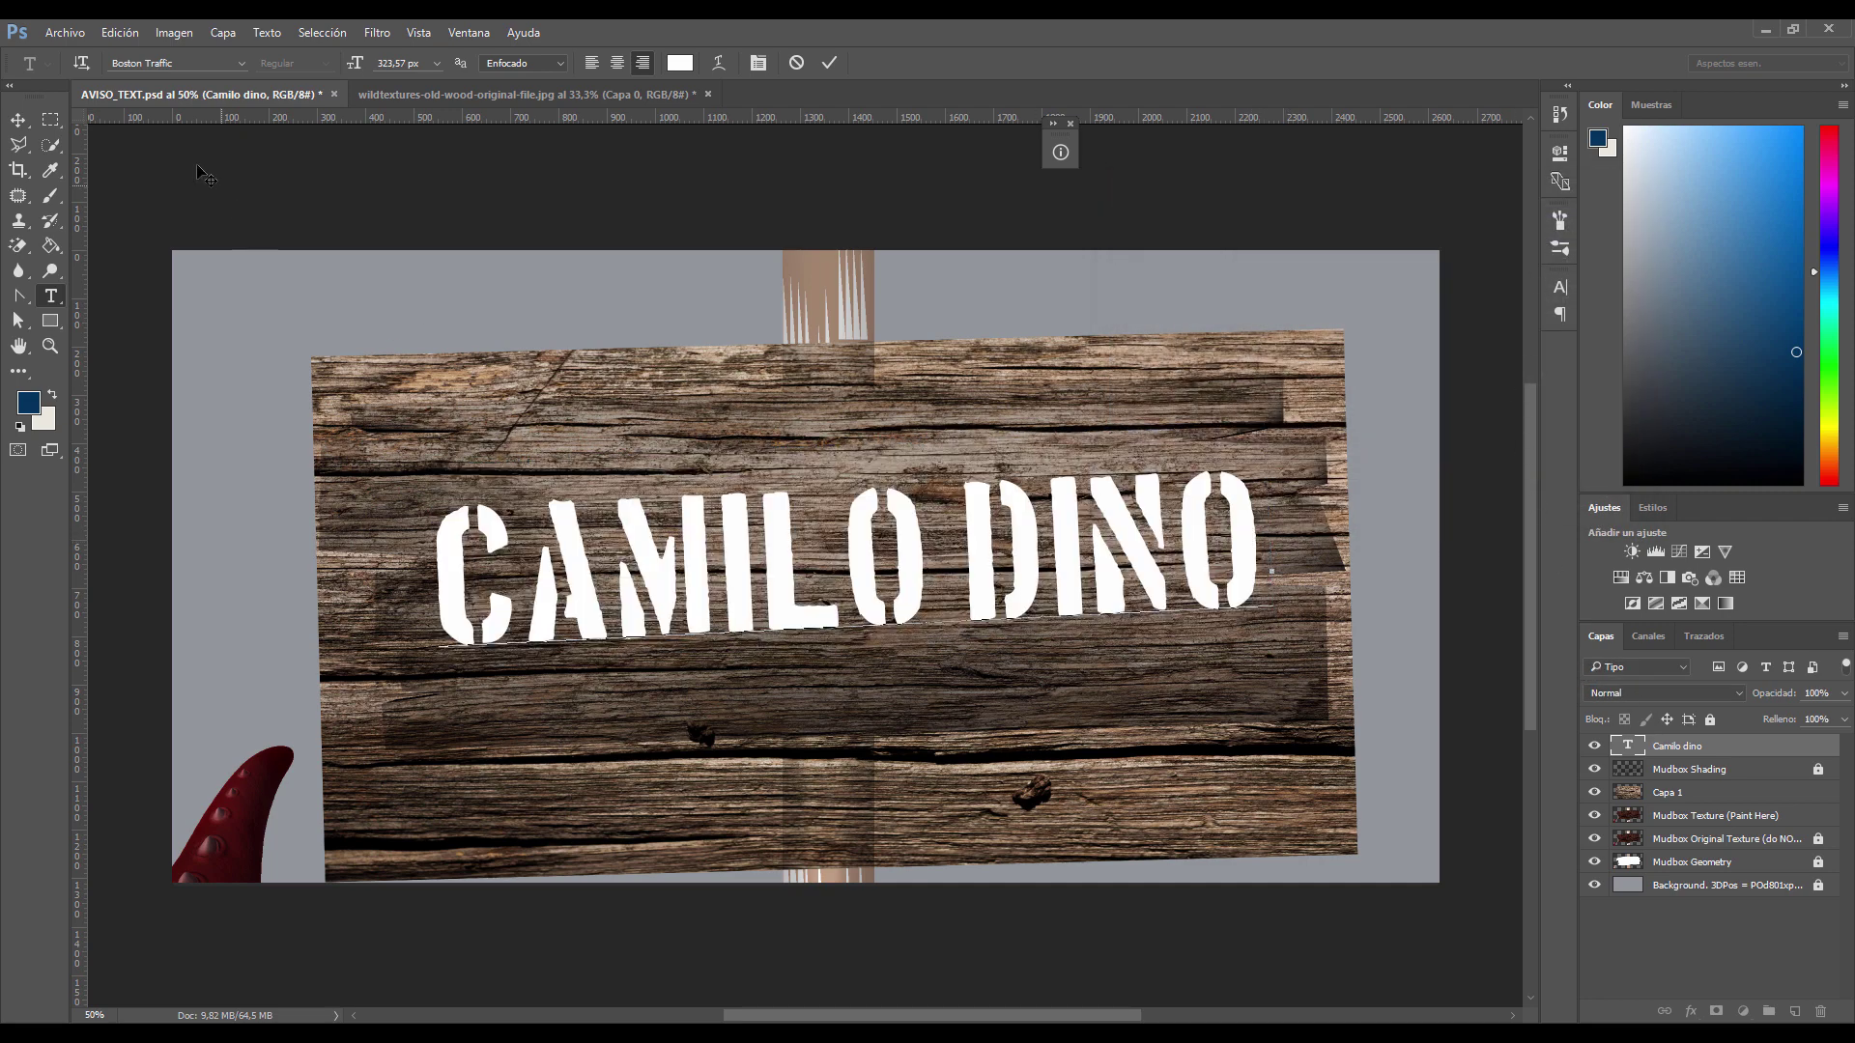
pyautogui.click(18, 119)
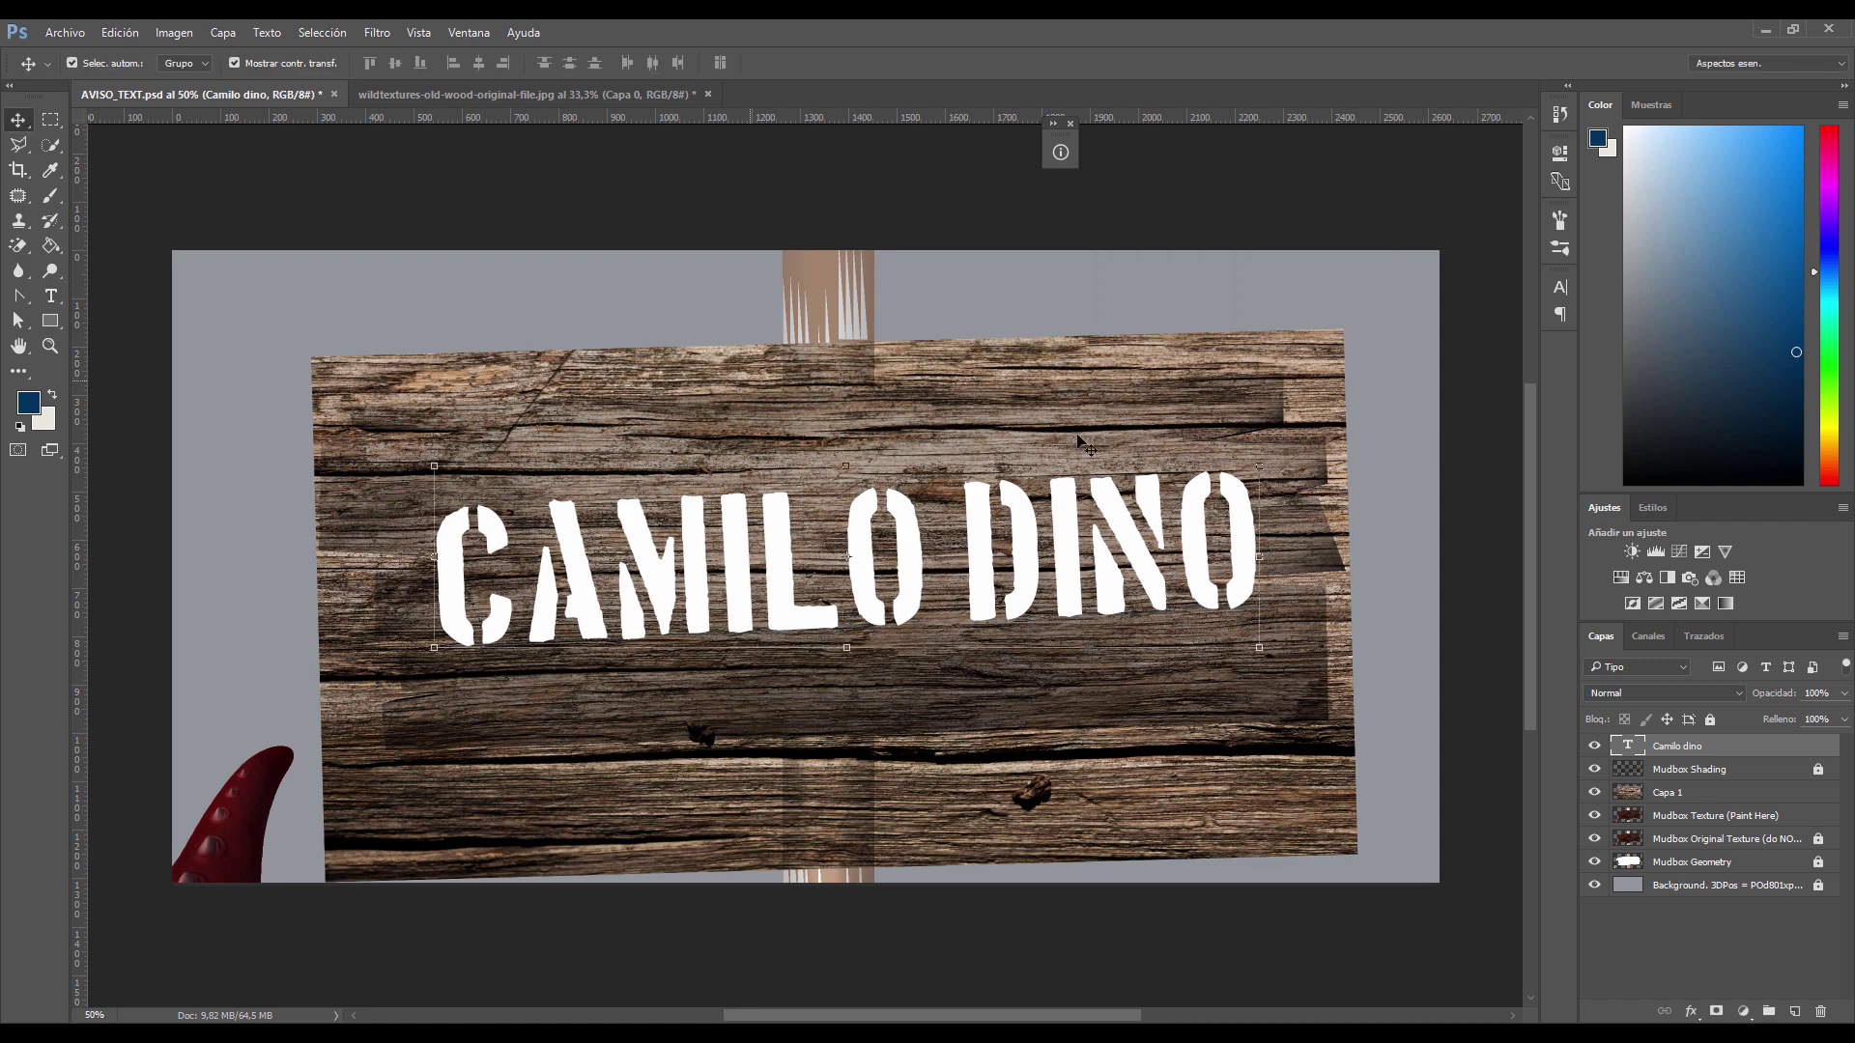
# Step: Try lettering blend modes such as Luz suave, Superponer, Sobreexponer color, Subexposición lineal
pyautogui.click(1645, 693)
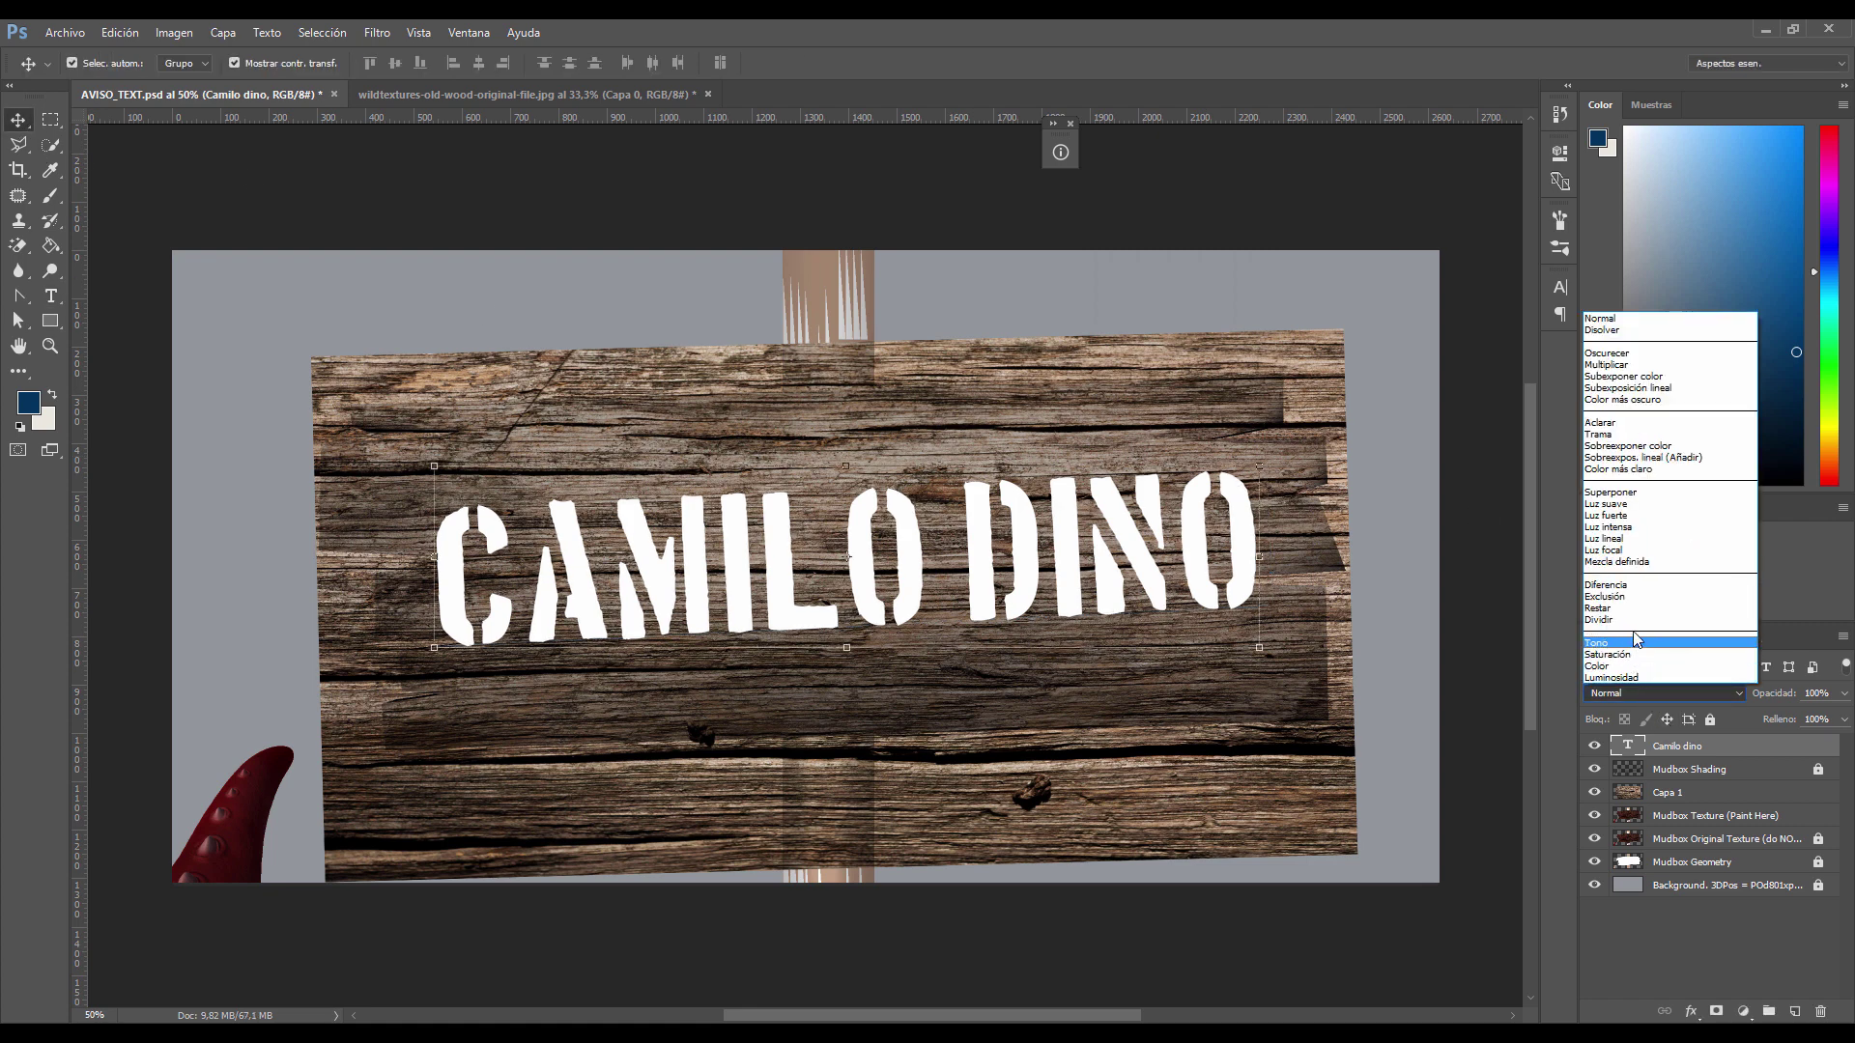
pyautogui.click(1637, 642)
pyautogui.hotkey('shift', '-')
pyautogui.hotkey('shift', '-')
pyautogui.hotkey('shift', '-')
pyautogui.hotkey('shift', '-')
pyautogui.hotkey('shift', '-')
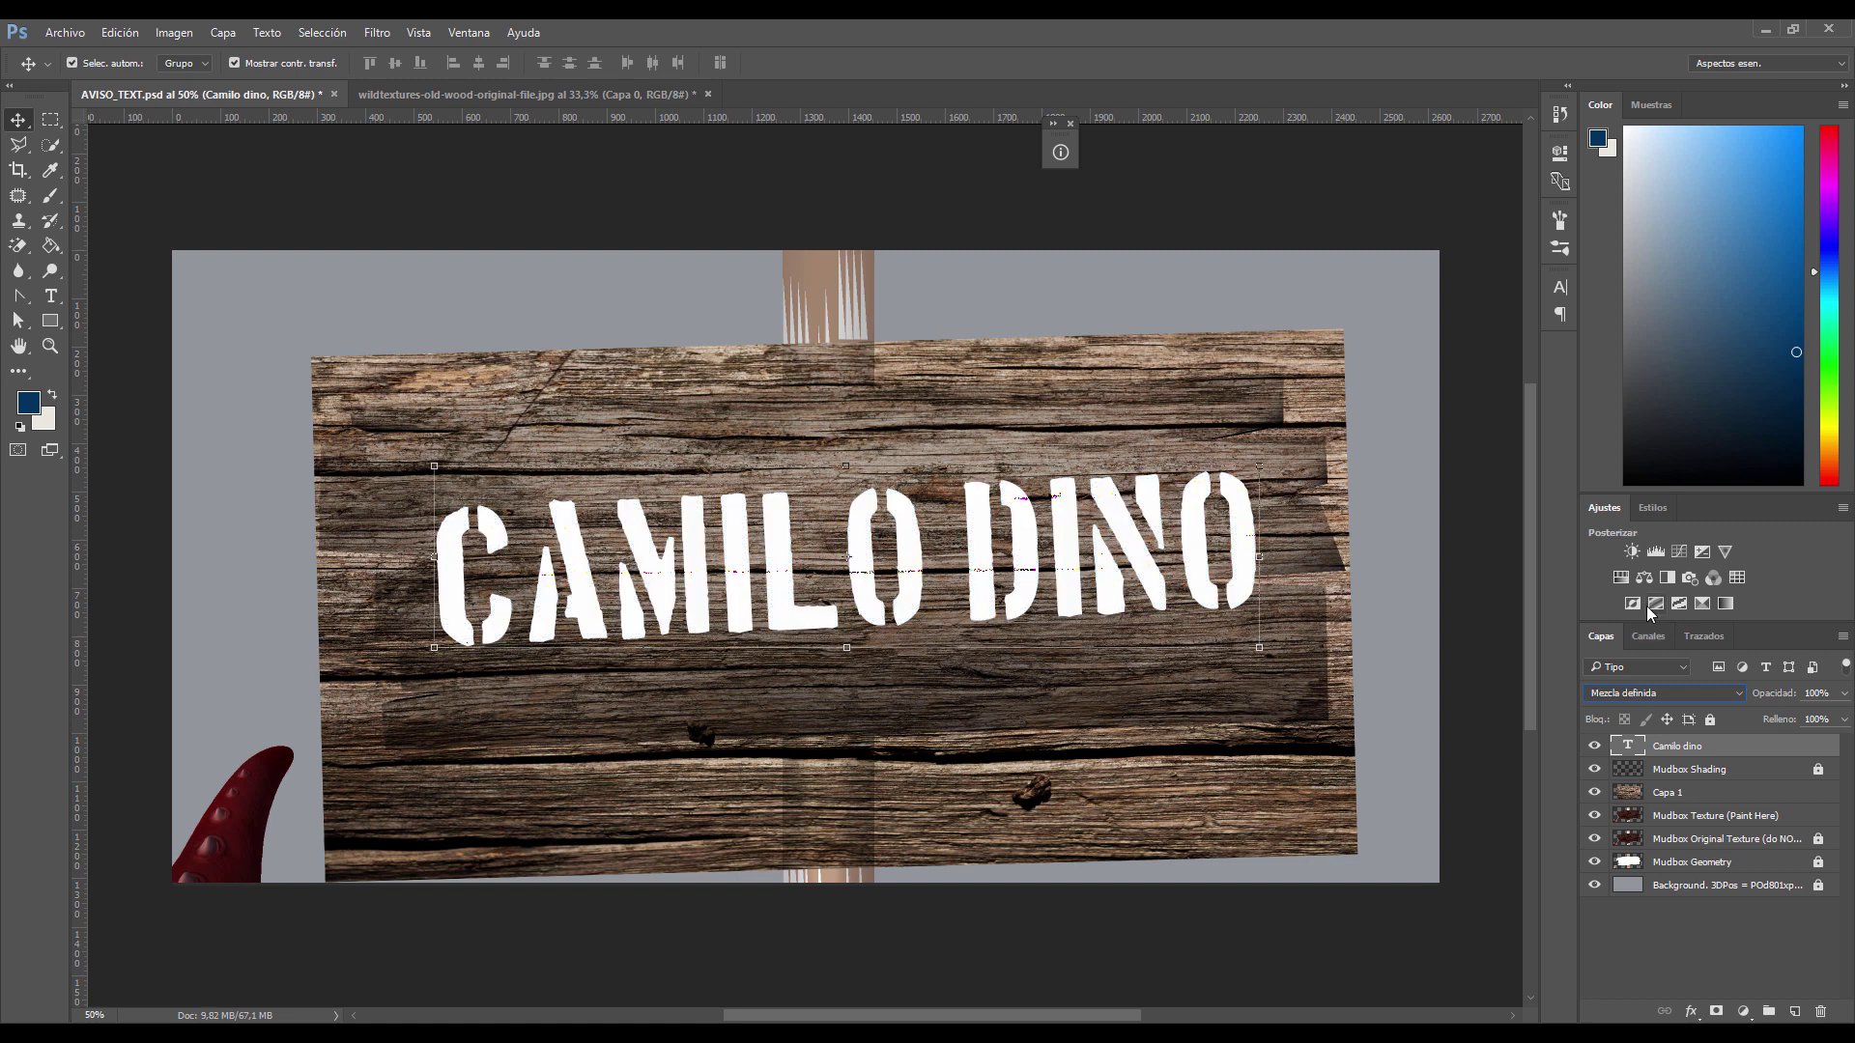
pyautogui.hotkey('shift', '-')
pyautogui.hotkey('shift', '-')
pyautogui.hotkey('shift', '-')
pyautogui.hotkey('shift', '-')
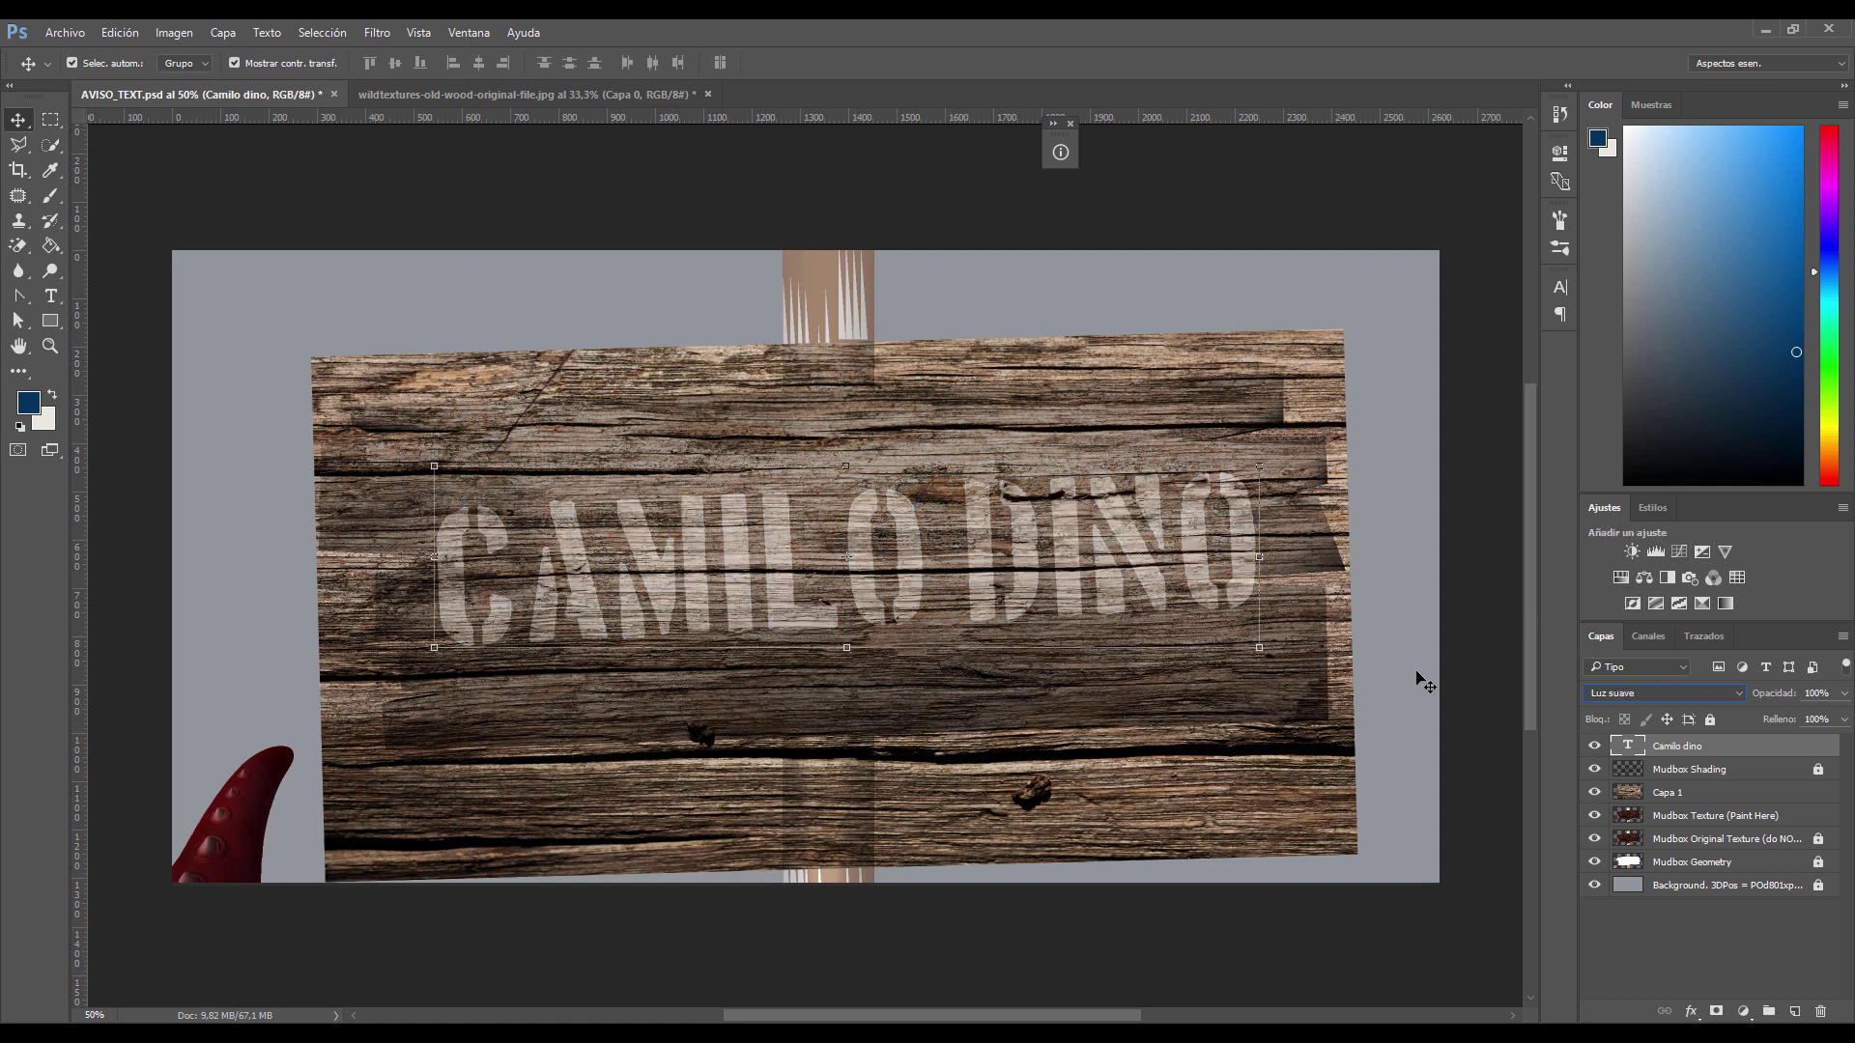
pyautogui.hotkey('shift', '-')
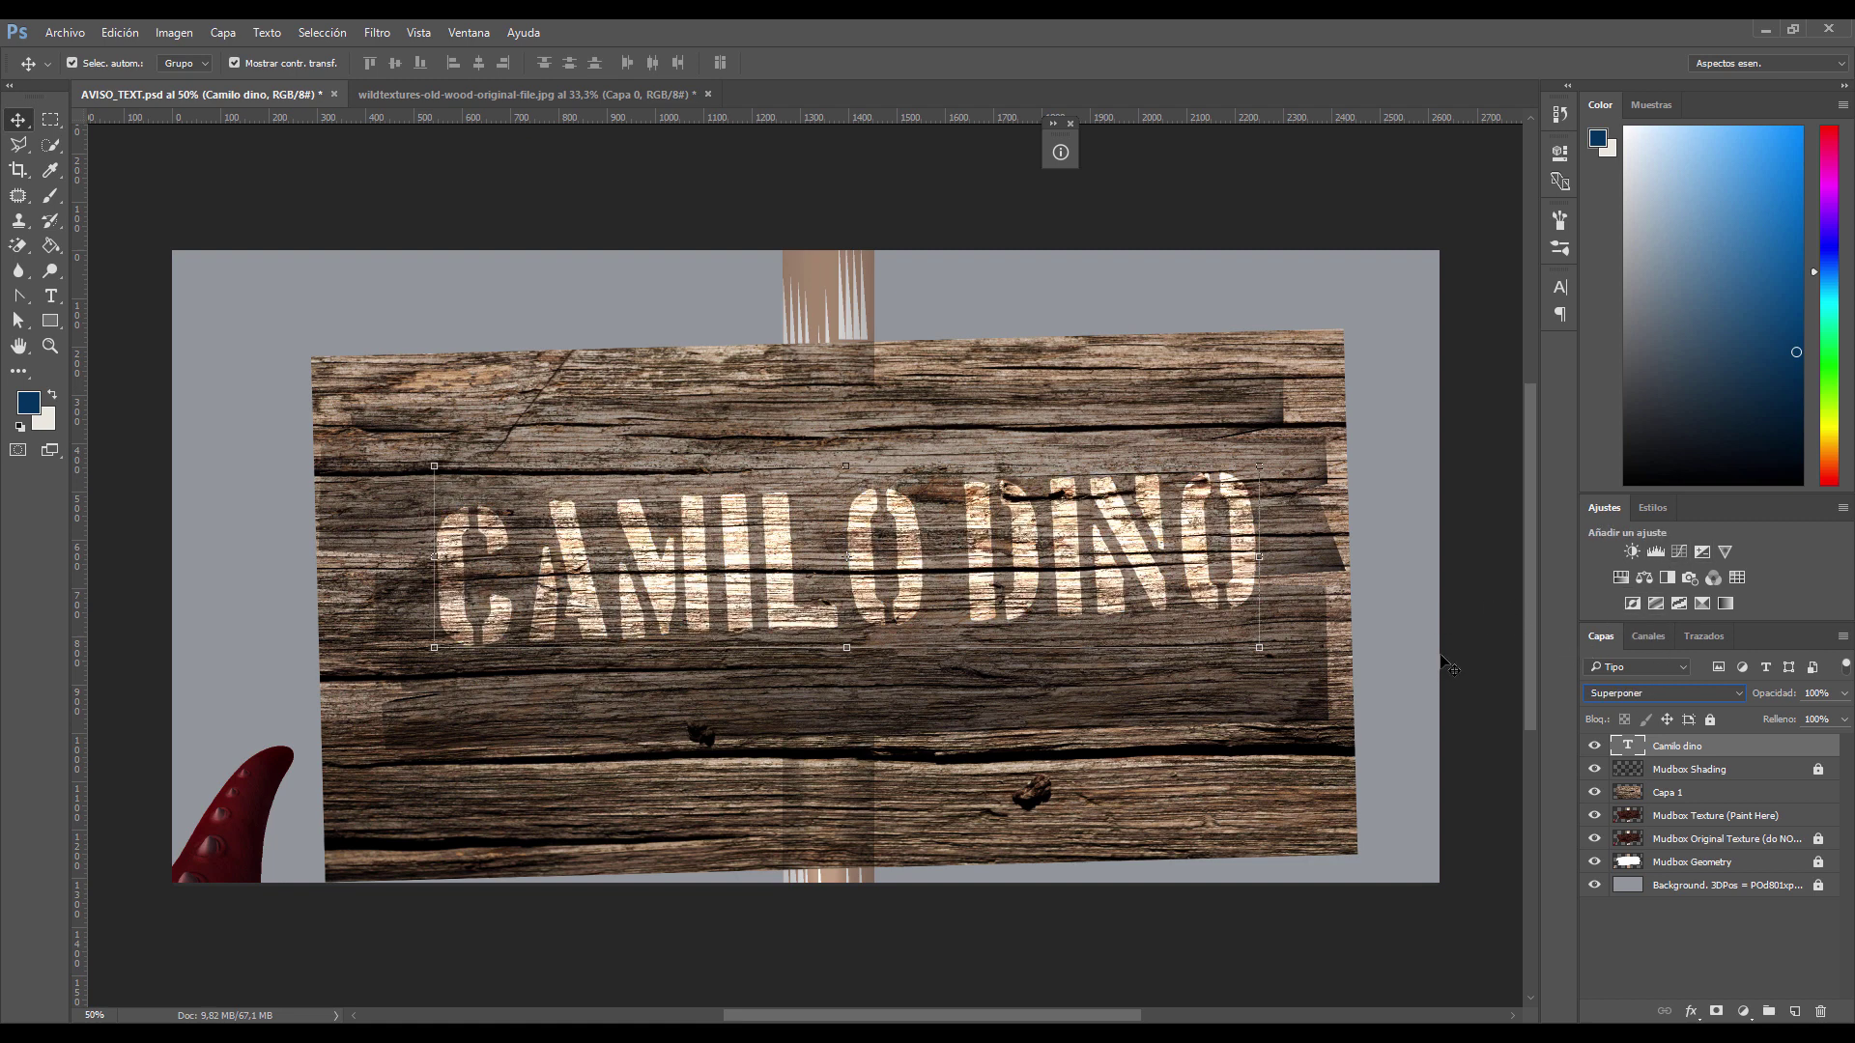
pyautogui.hotkey('shift', '-')
pyautogui.hotkey('shift', '-')
pyautogui.hotkey('shift', '-')
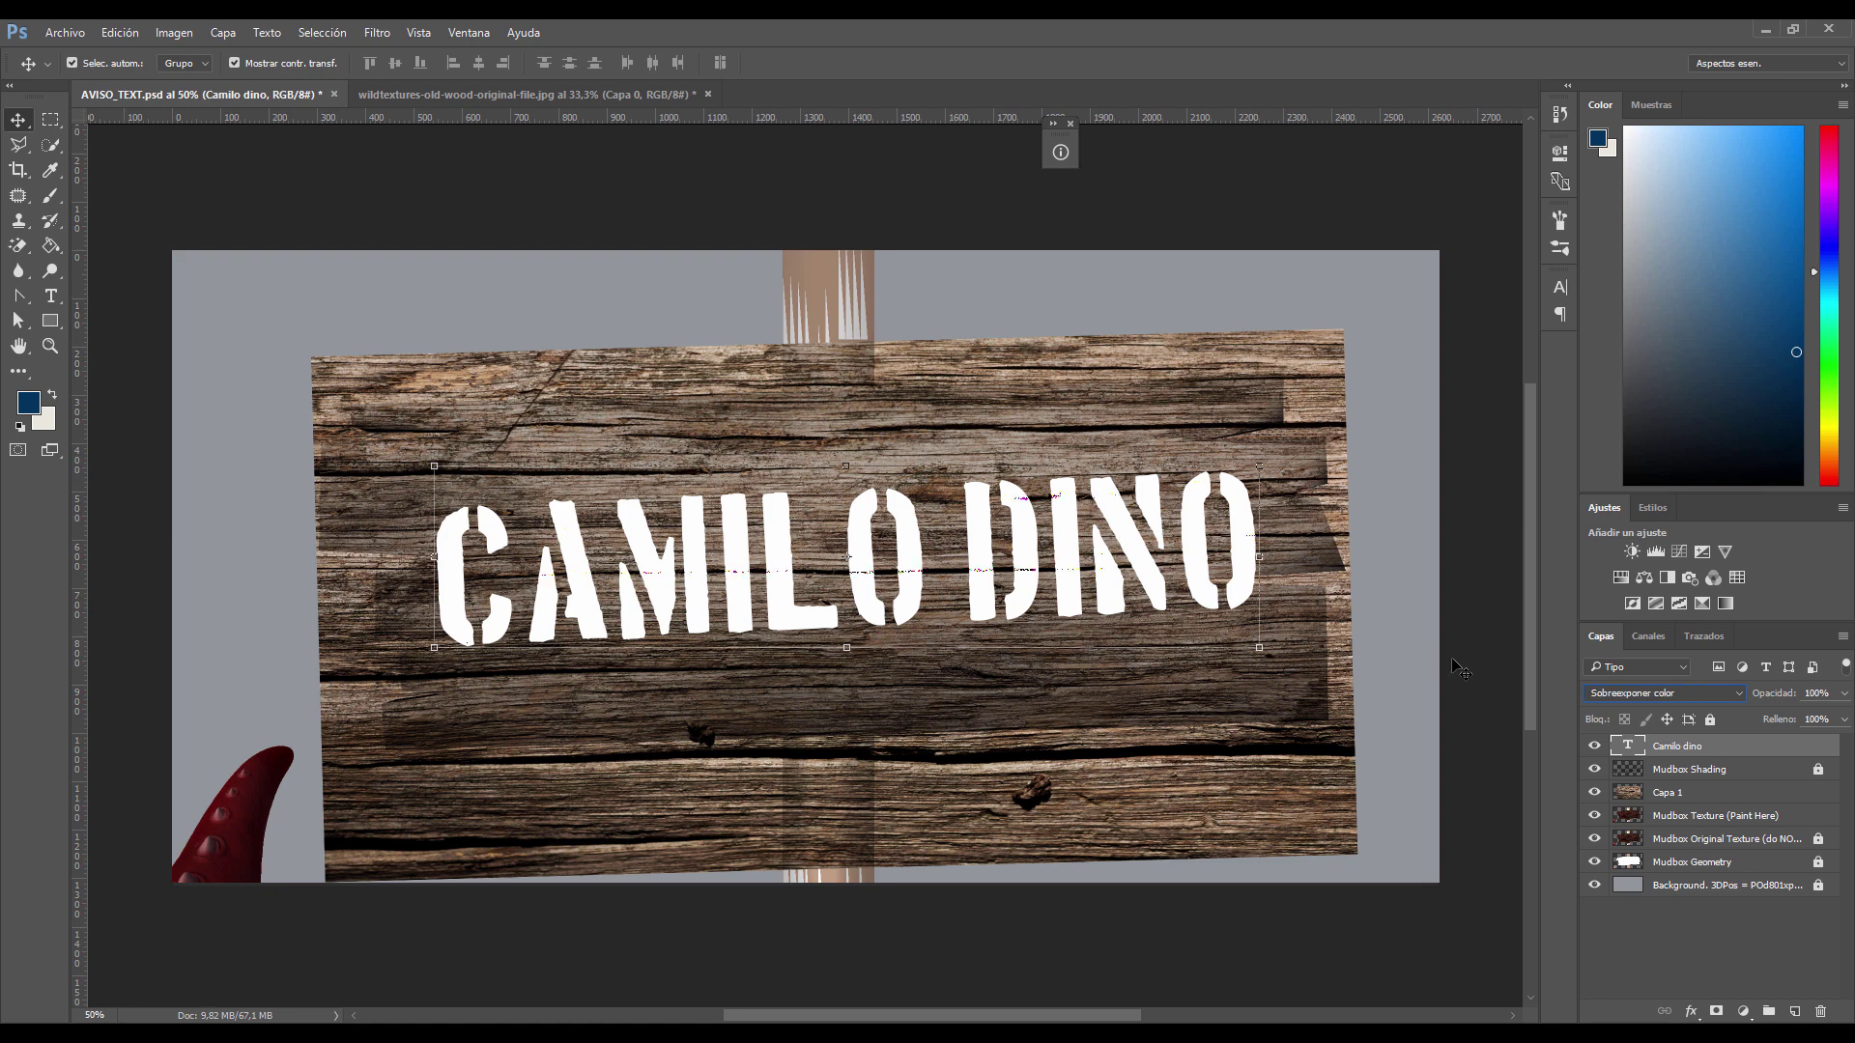
pyautogui.hotkey('shift', '-')
pyautogui.hotkey('shift', '-')
pyautogui.hotkey('shift', '-')
pyautogui.hotkey('shift', '-')
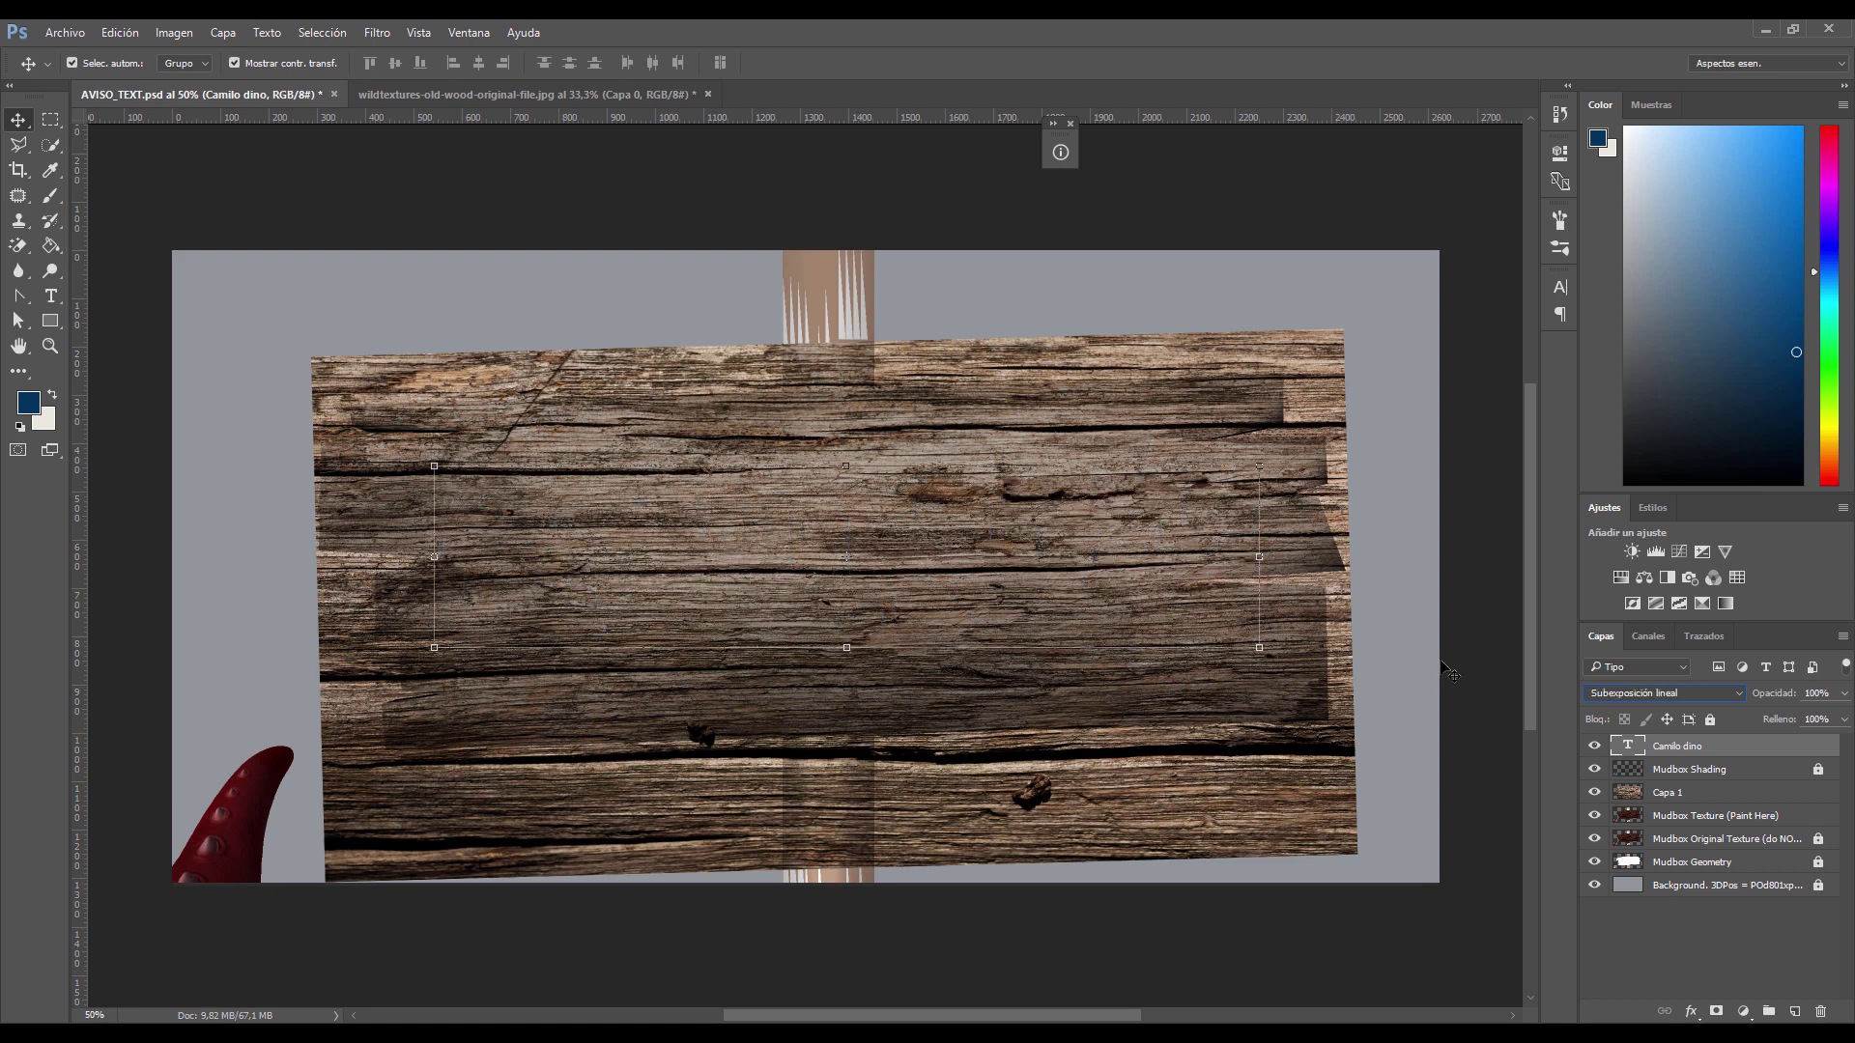
pyautogui.hotkey('shift', '-')
pyautogui.hotkey('shift', '-')
pyautogui.hotkey('shift', '-')
pyautogui.hotkey('shift', '-')
pyautogui.hotkey('shift', '-')
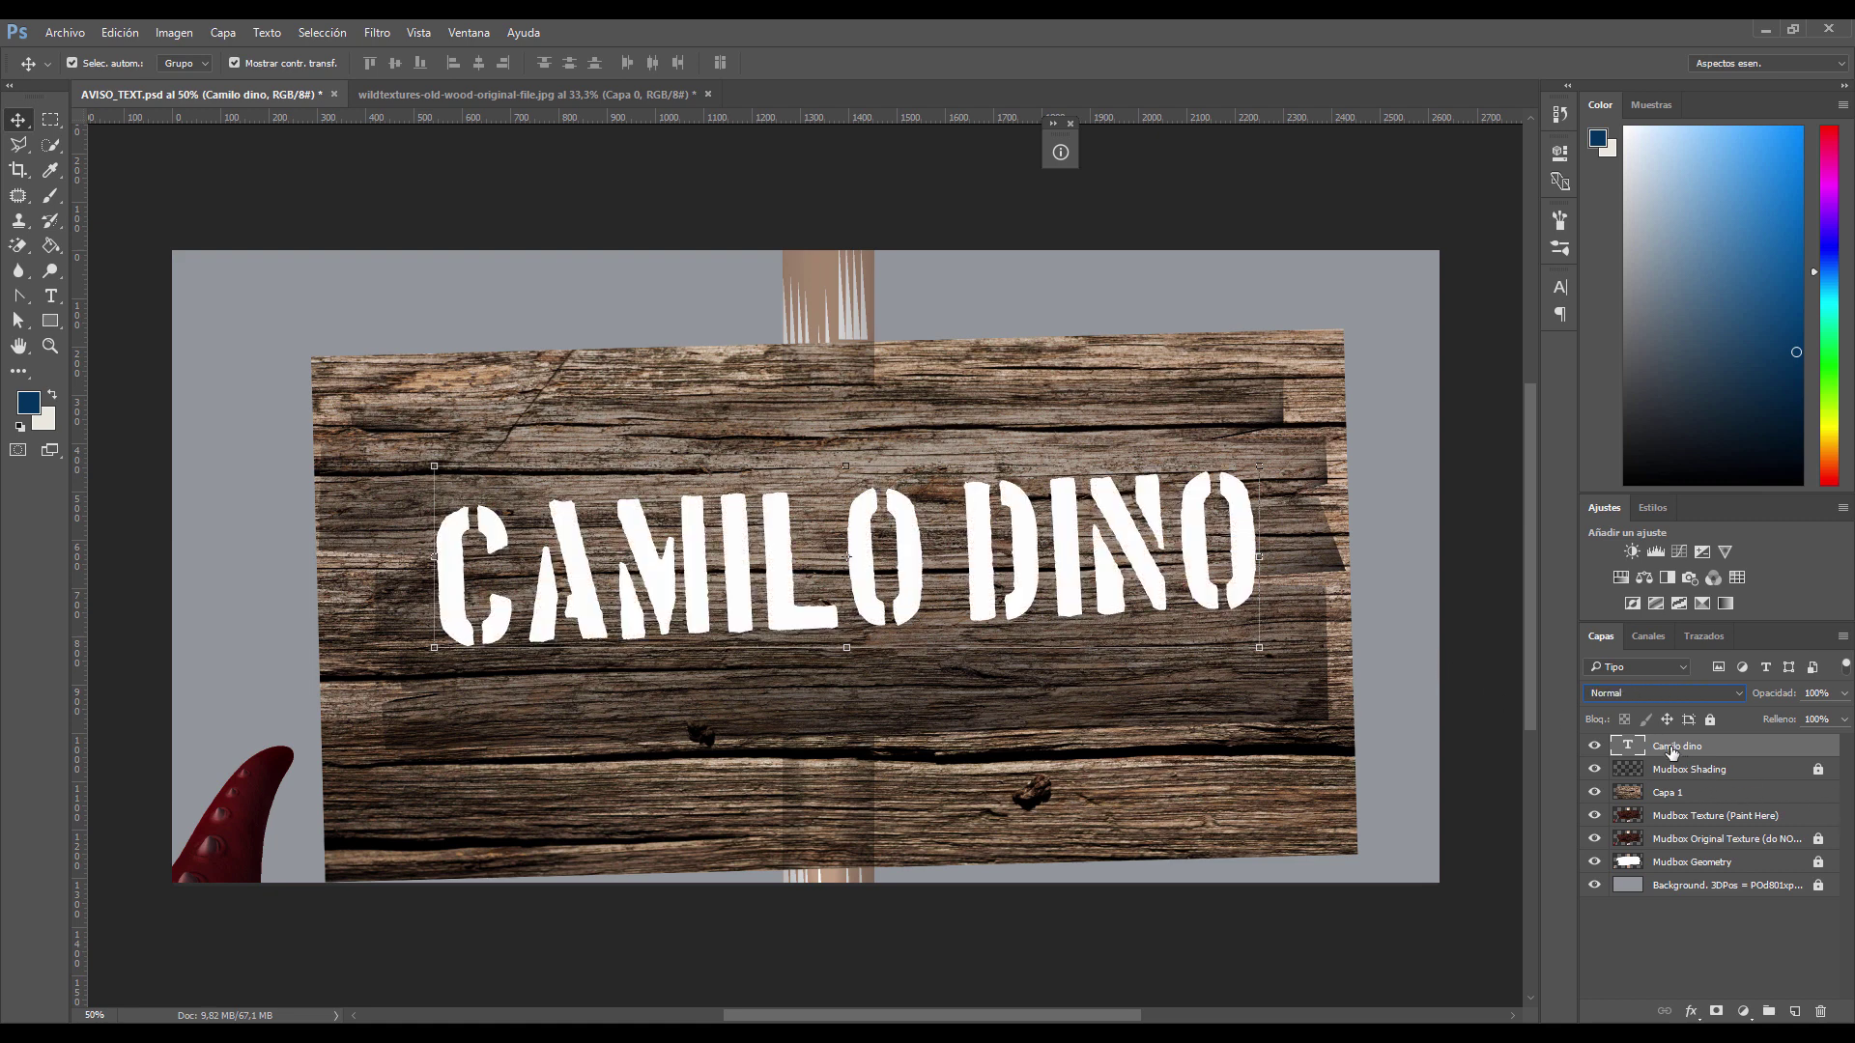
pyautogui.hotkey('shift', '+')
pyautogui.hotkey('shift', '+')
pyautogui.hotkey('shift', '+')
pyautogui.hotkey('shift', '+')
pyautogui.hotkey('shift', '+')
pyautogui.hotkey('shift', '+')
pyautogui.hotkey('shift', '+')
pyautogui.hotkey('shift', '+')
pyautogui.hotkey('shift', '+')
pyautogui.hotkey('shift', '+')
pyautogui.hotkey('shift', '+')
pyautogui.hotkey('shift', '+')
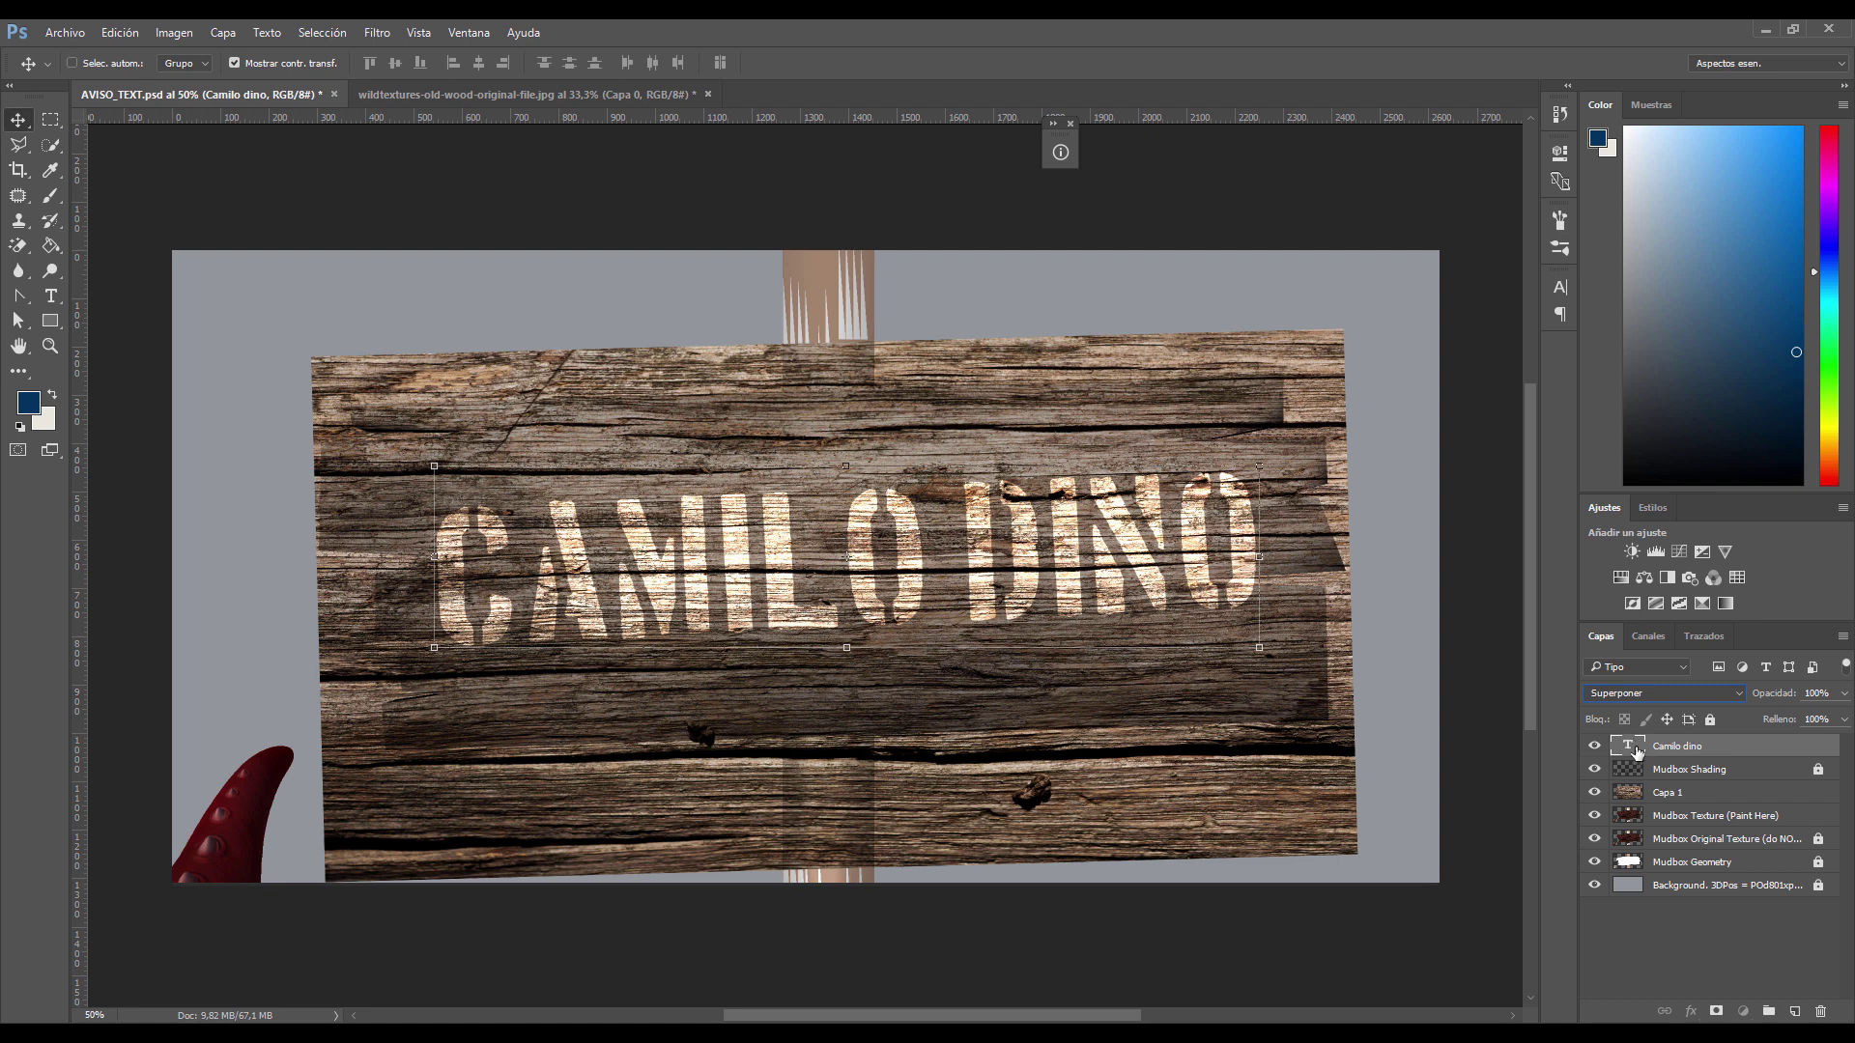
# Step: Duplicate the text layer, then merge both text layers with Capa 1
pyautogui.hotkey('ctrl', 'j')
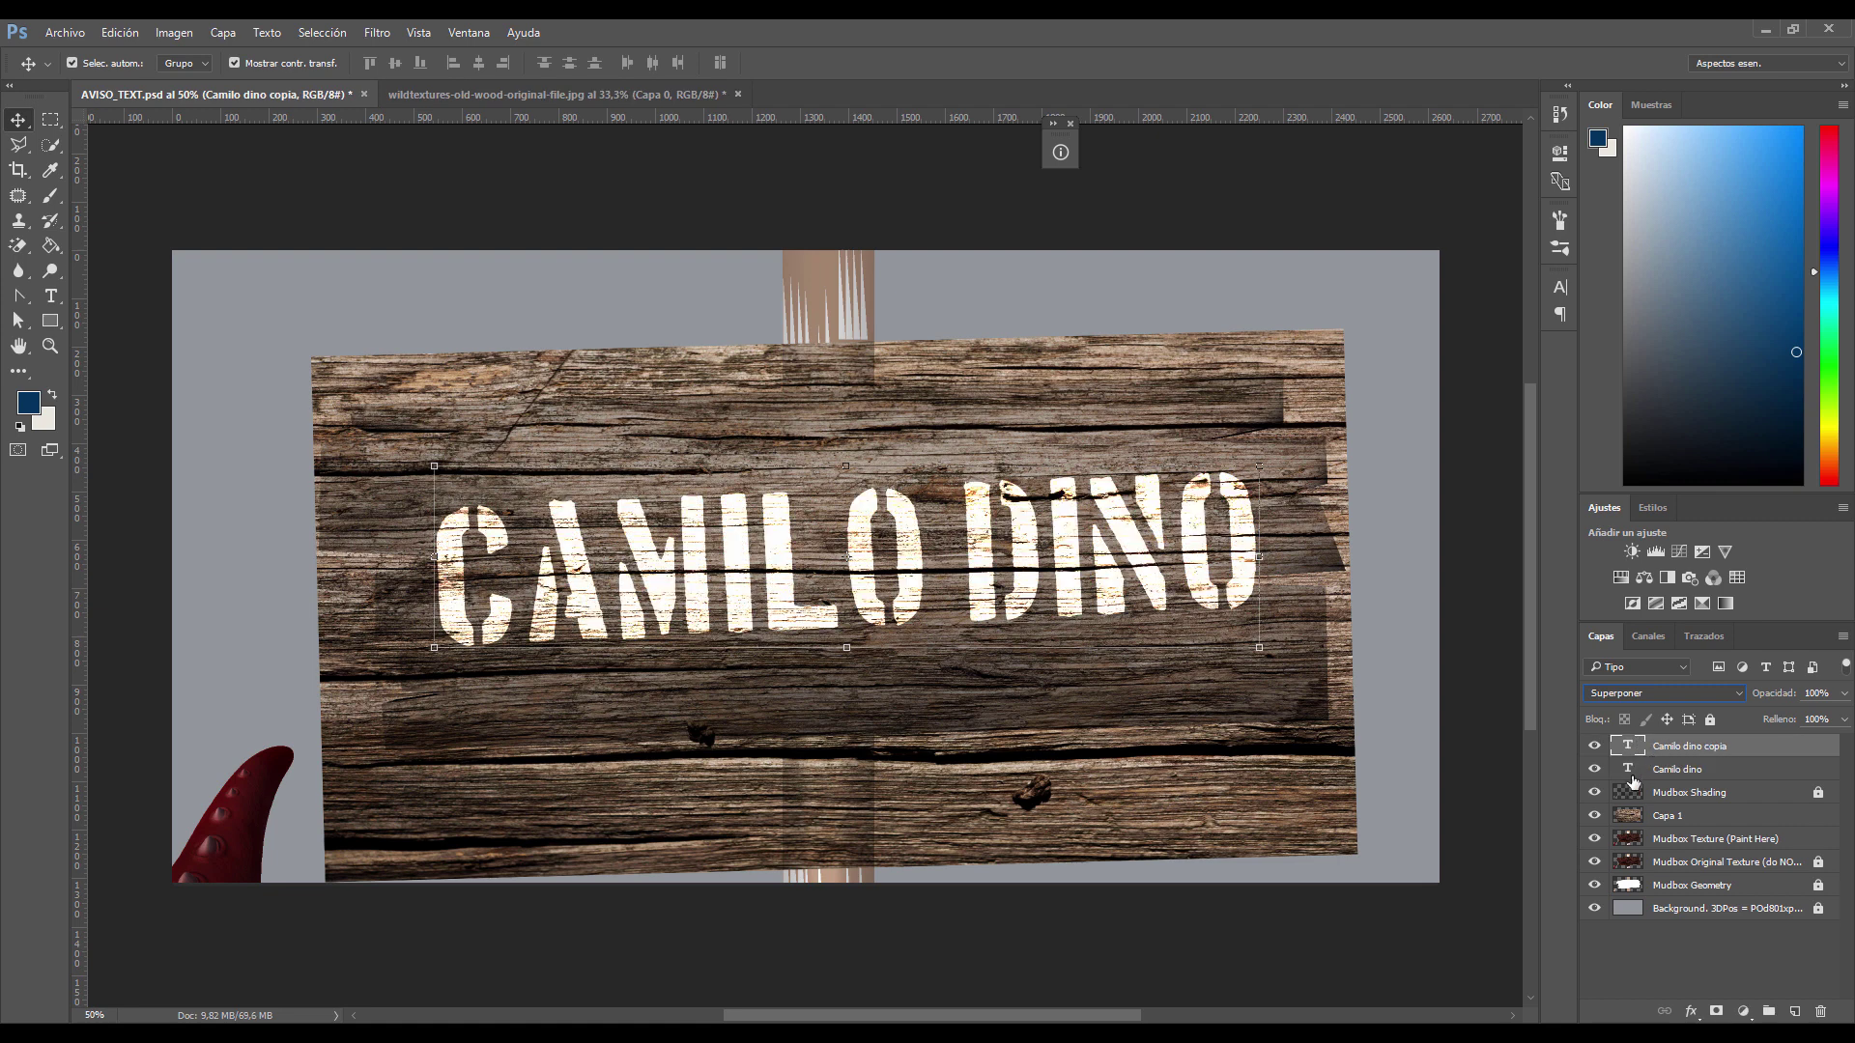
pyautogui.keyDown('shift'); pyautogui.click(1683, 777); pyautogui.keyUp('shift')
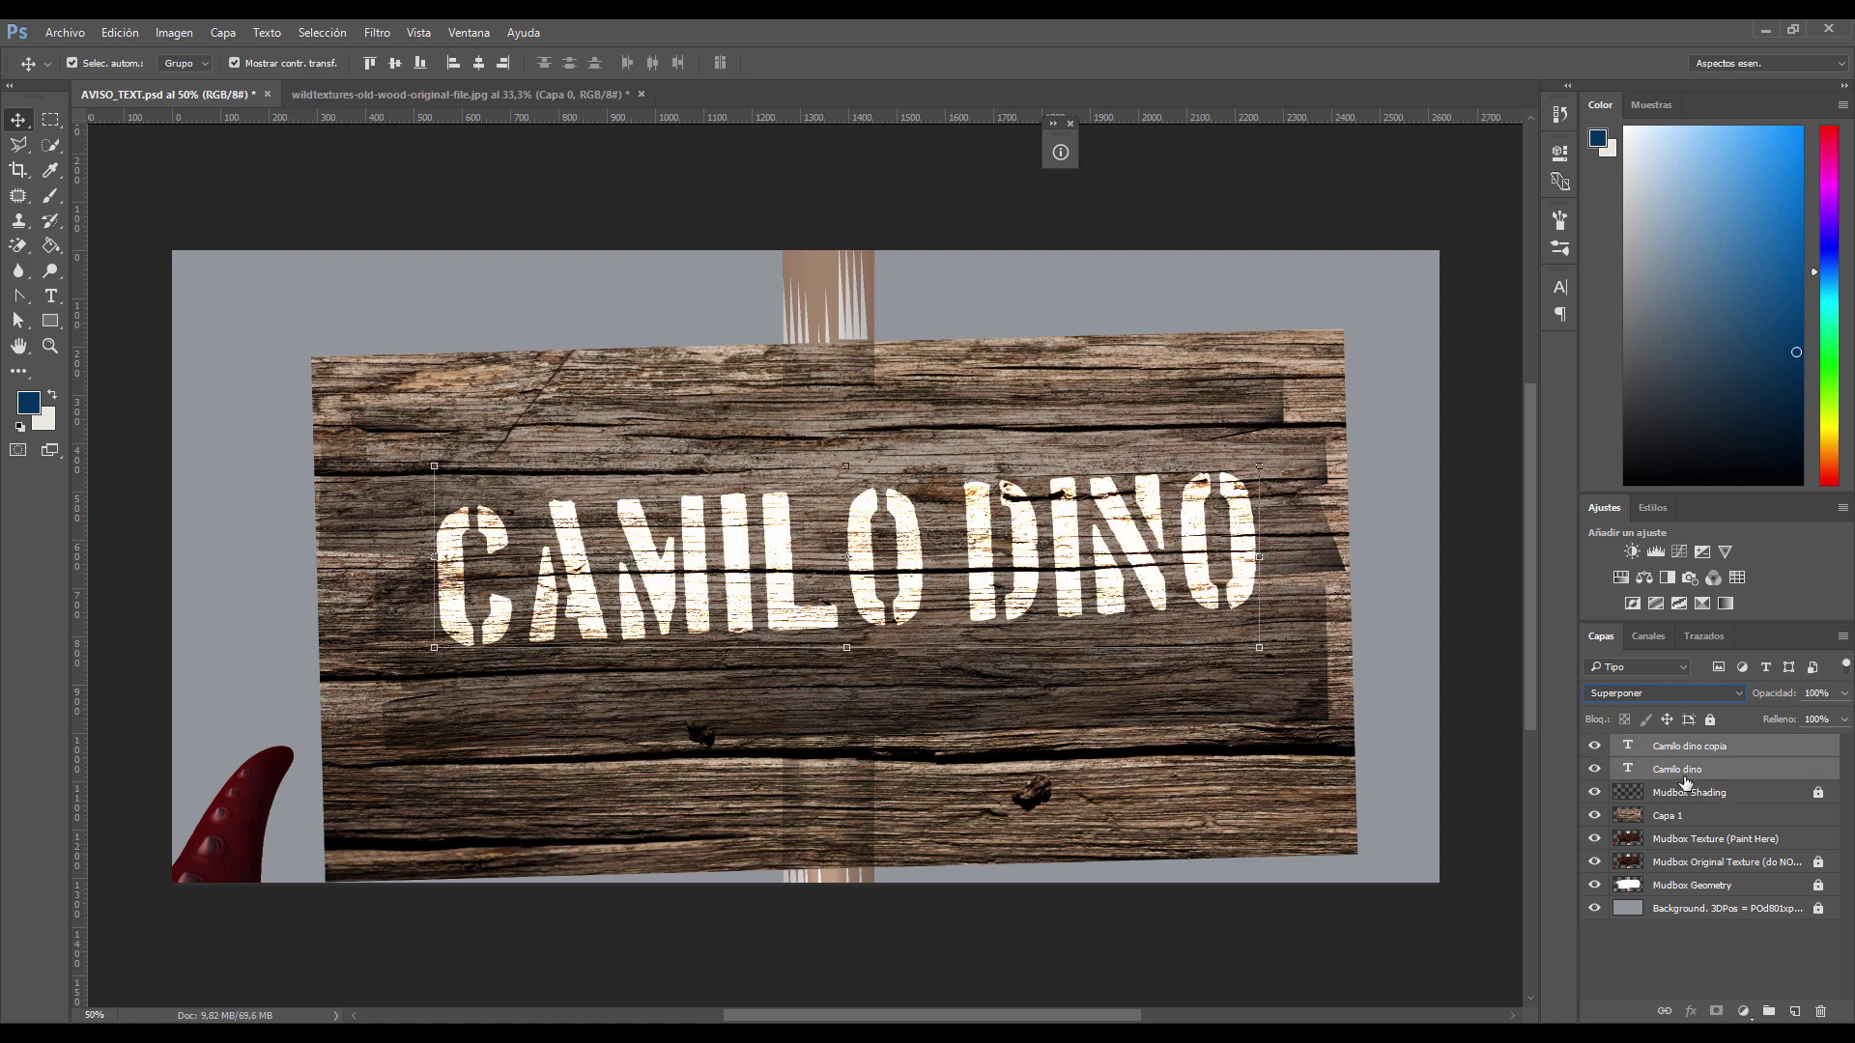
pyautogui.keyDown('ctrl'); pyautogui.click(1671, 826); pyautogui.keyUp('ctrl')
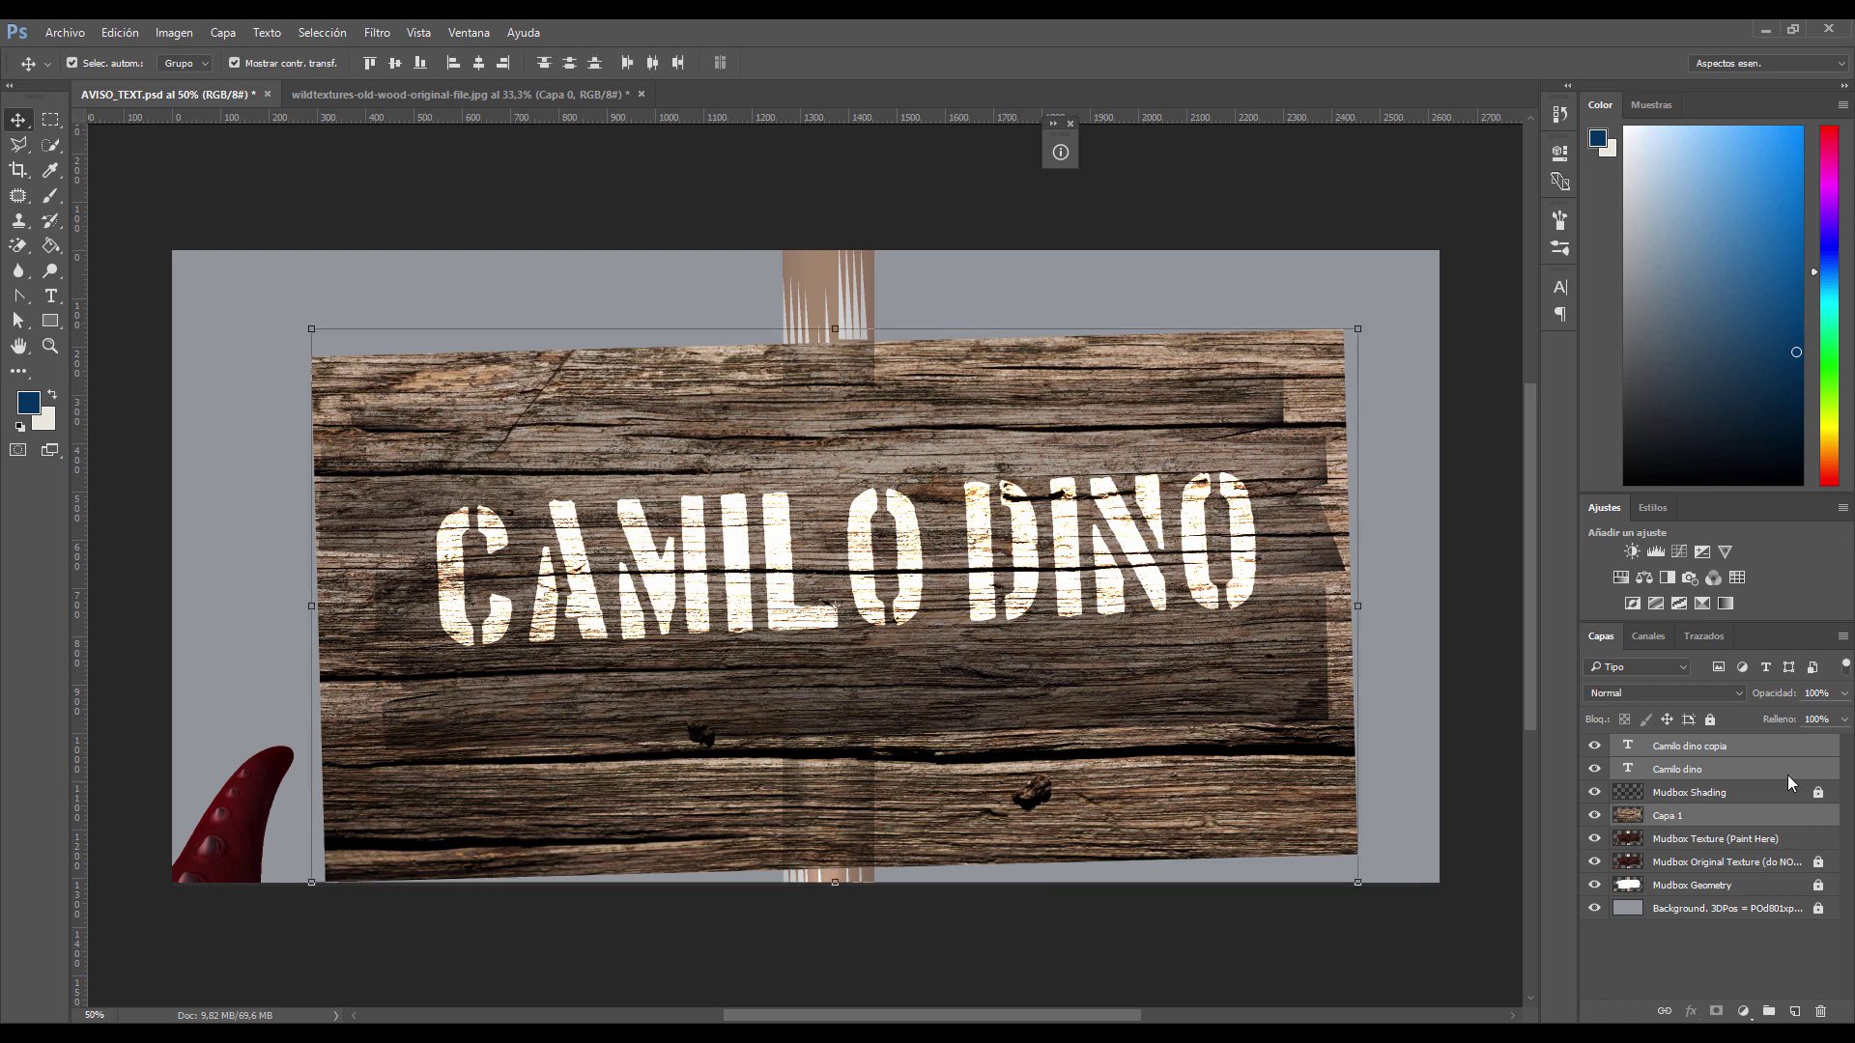
pyautogui.click(1748, 792)
pyautogui.click(1686, 754)
pyautogui.keyDown('ctrl'); pyautogui.click(1686, 773); pyautogui.keyUp('ctrl')
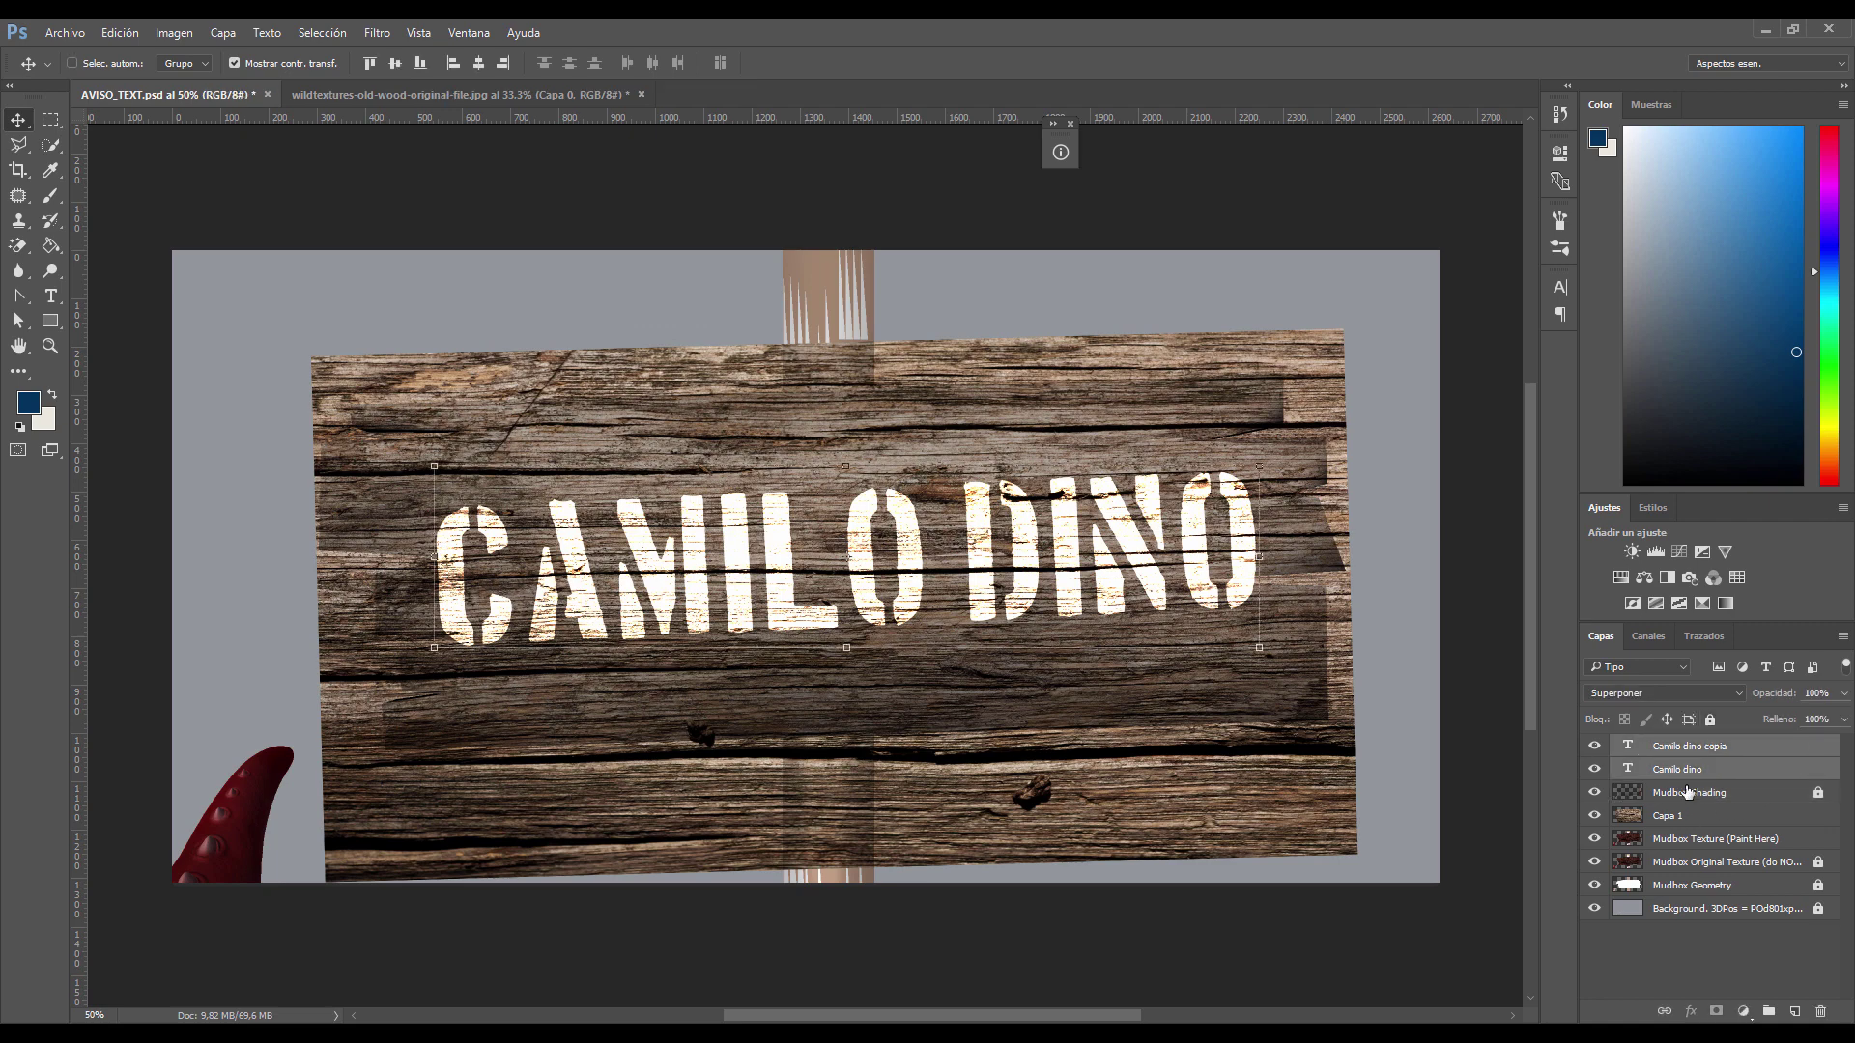
pyautogui.keyDown('ctrl'); pyautogui.click(1679, 821); pyautogui.keyUp('ctrl')
pyautogui.rightClick(1689, 829)
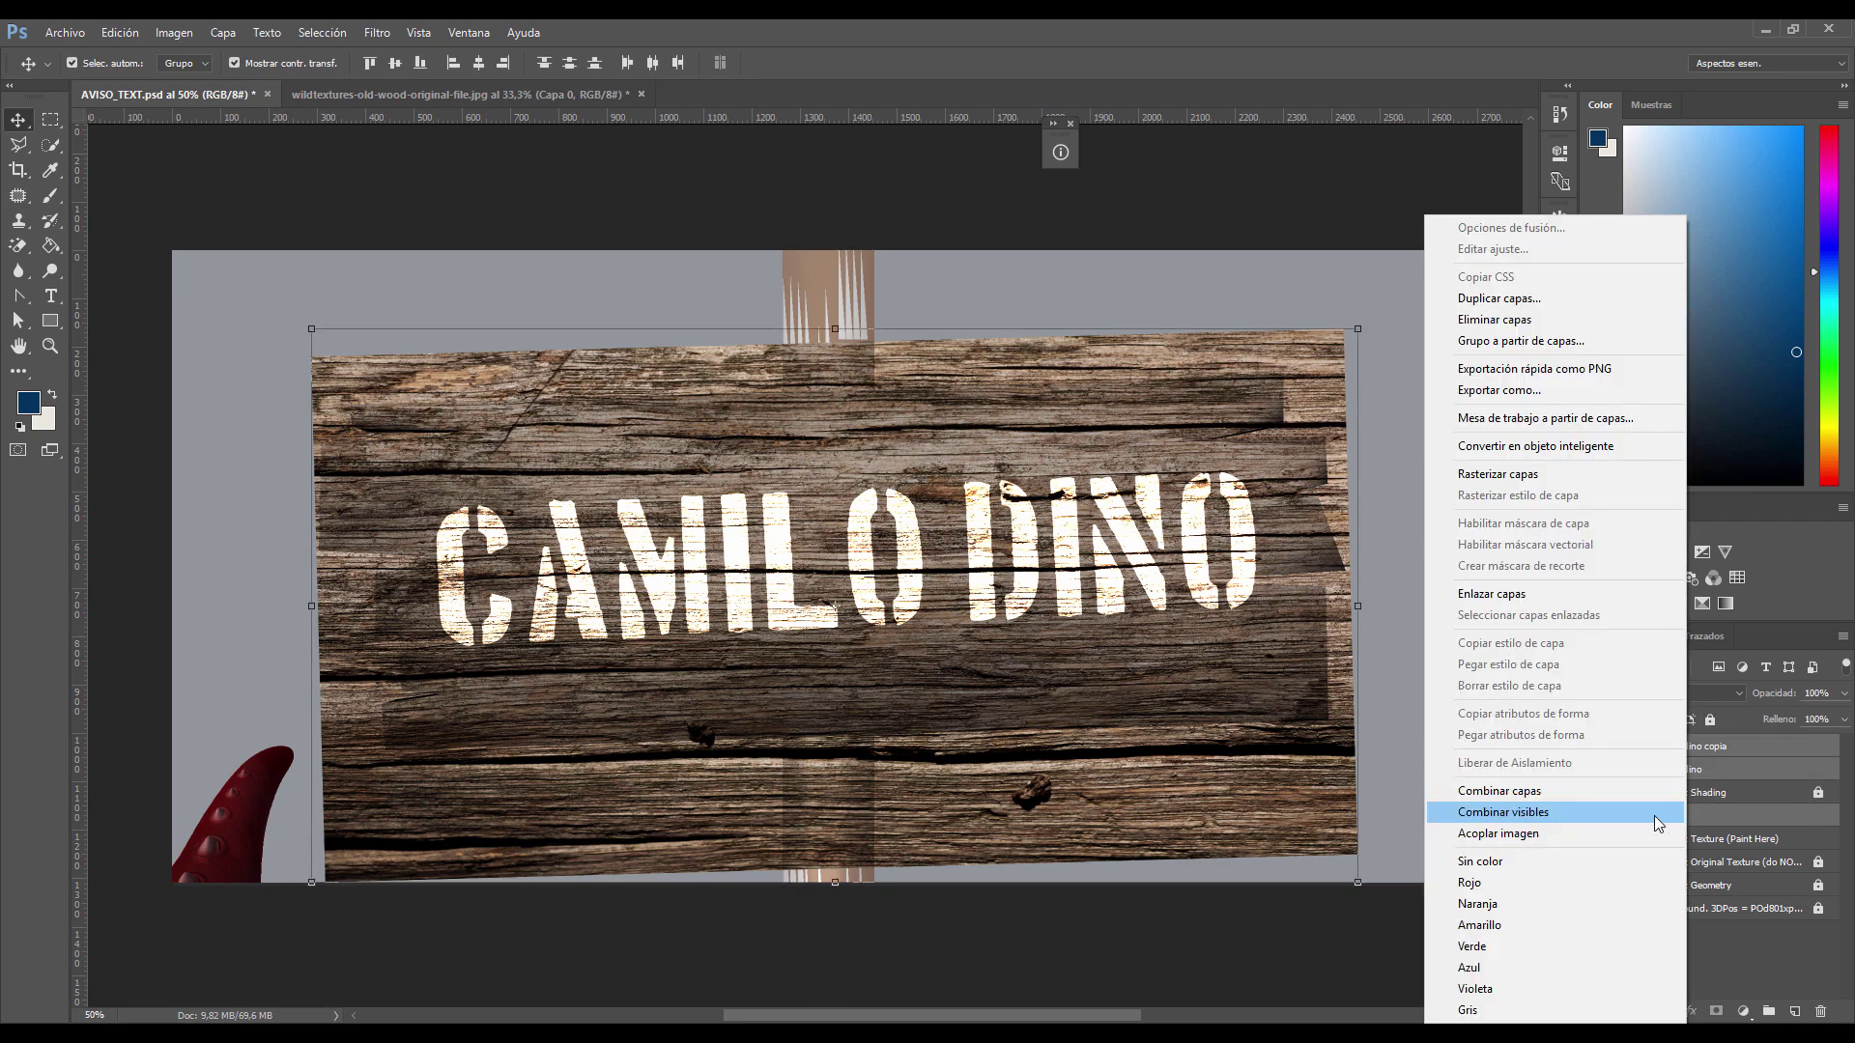
pyautogui.click(1532, 795)
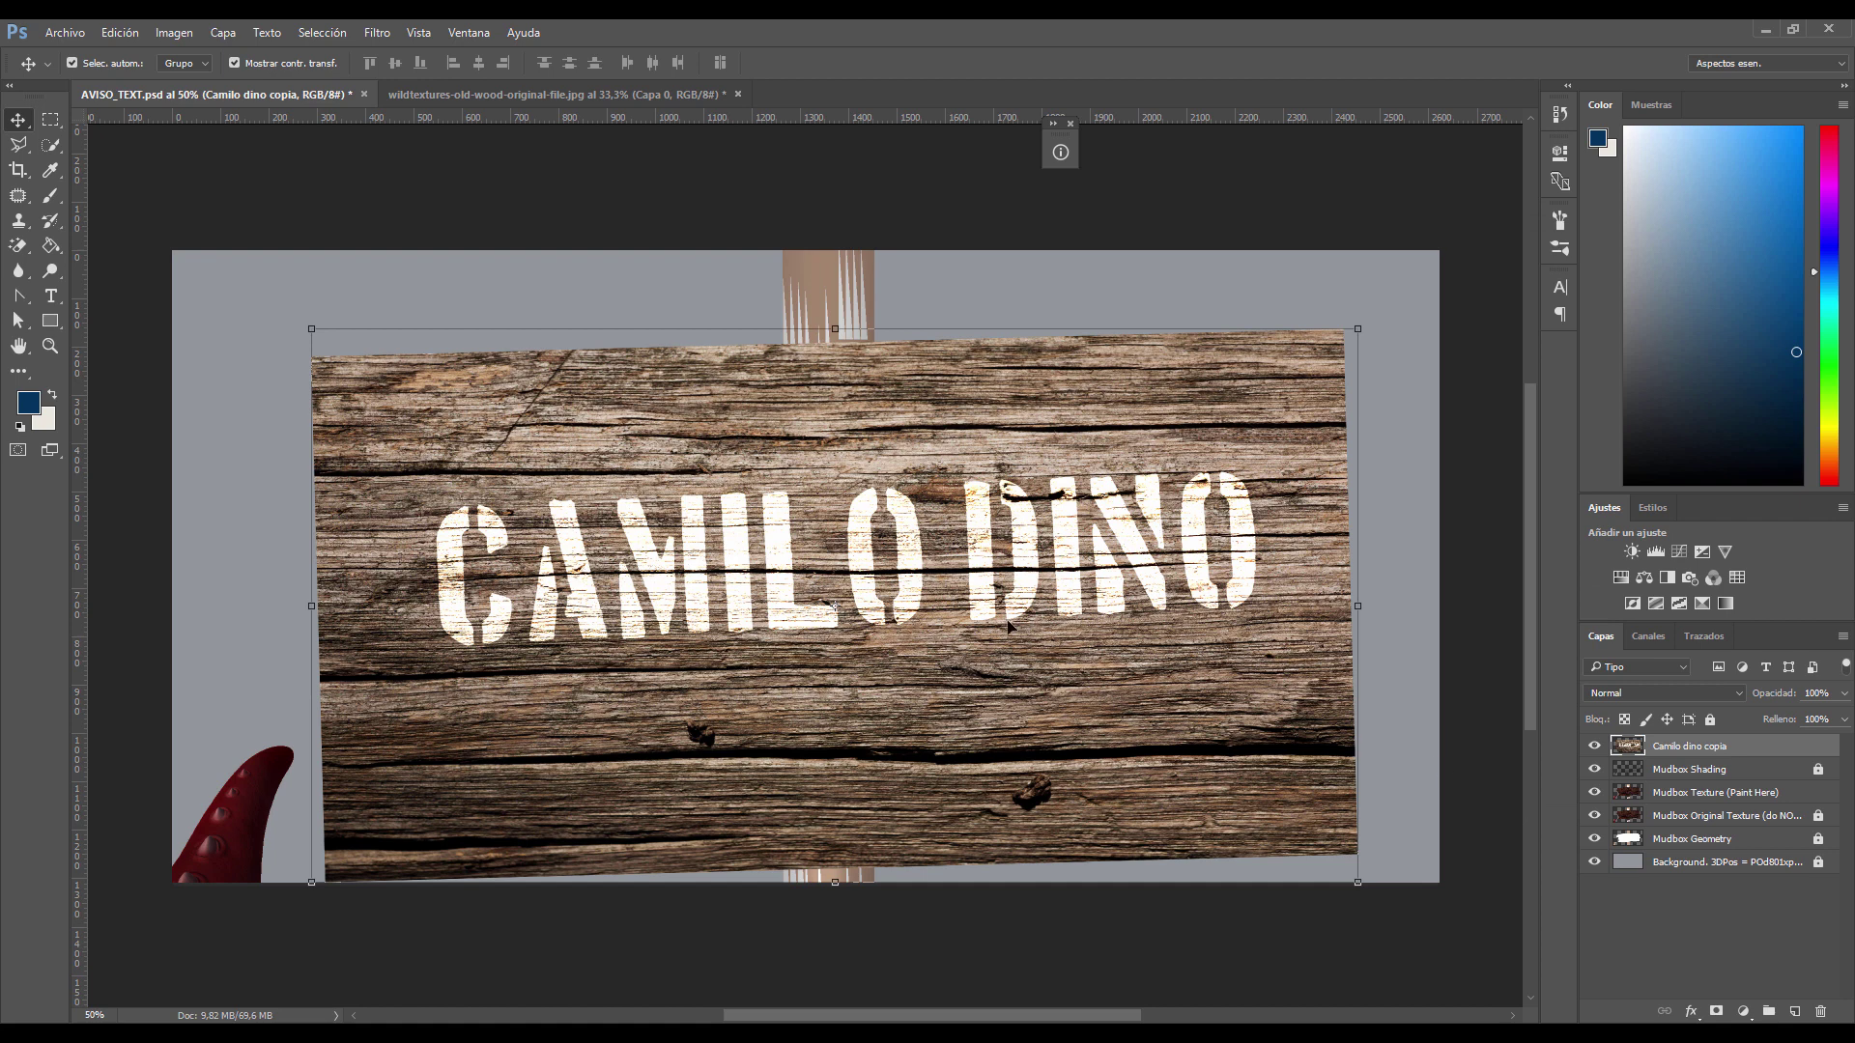
# Step: Set the Camilo dino copia board layer to 72% opacity
pyautogui.click(1719, 920)
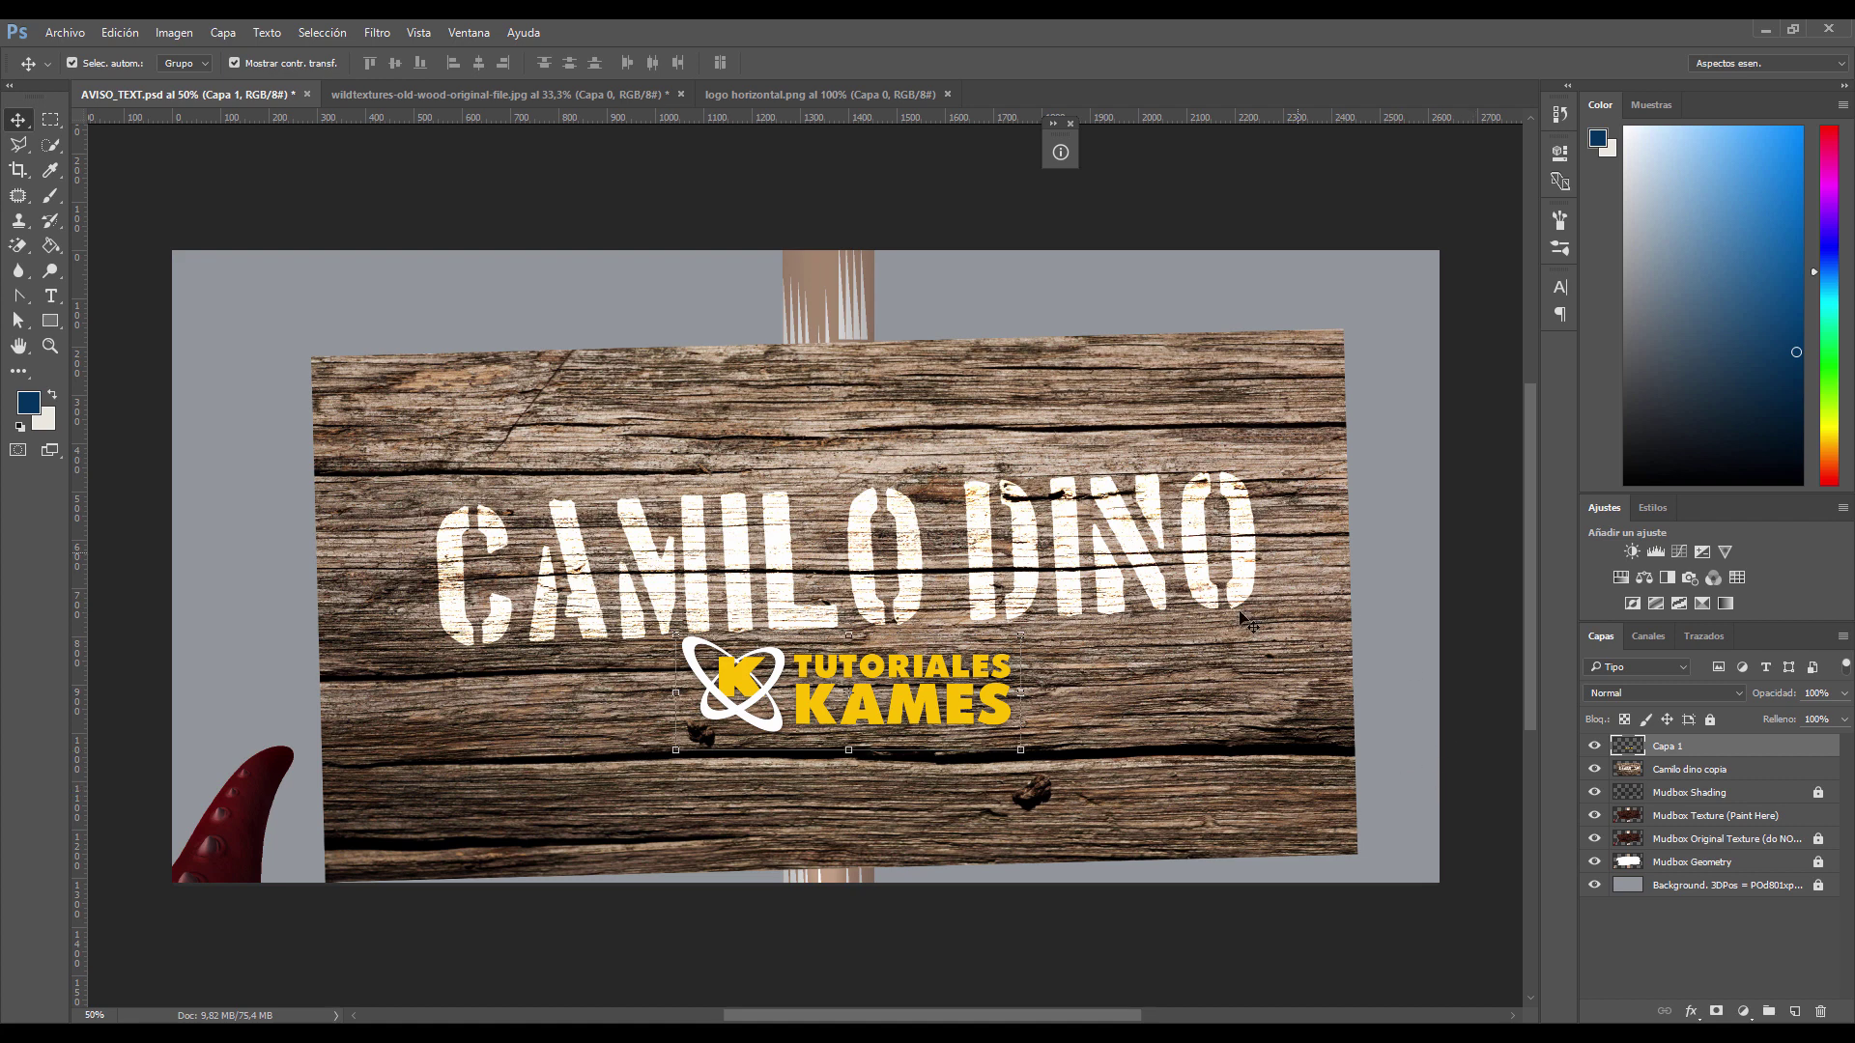
pyautogui.click(1681, 771)
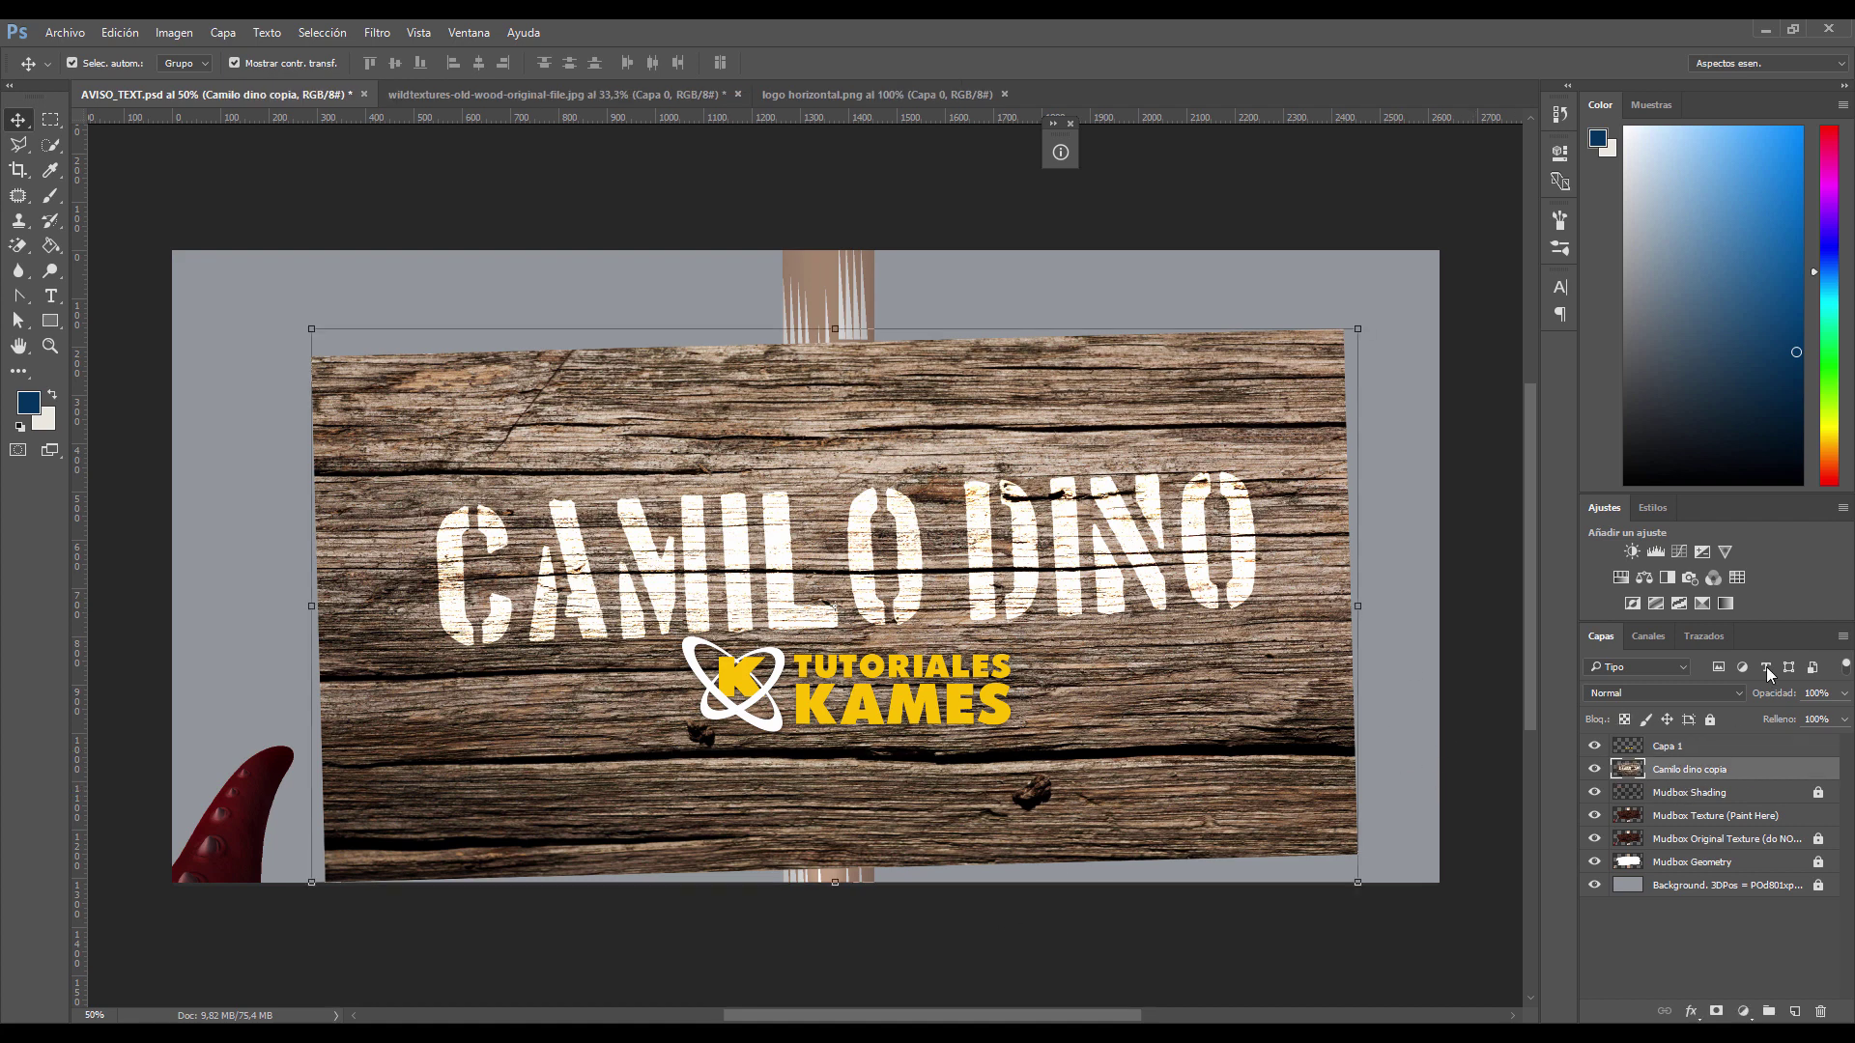
pyautogui.click(1844, 693)
pyautogui.moveTo(1828, 722); pyautogui.dragTo(1813, 727)
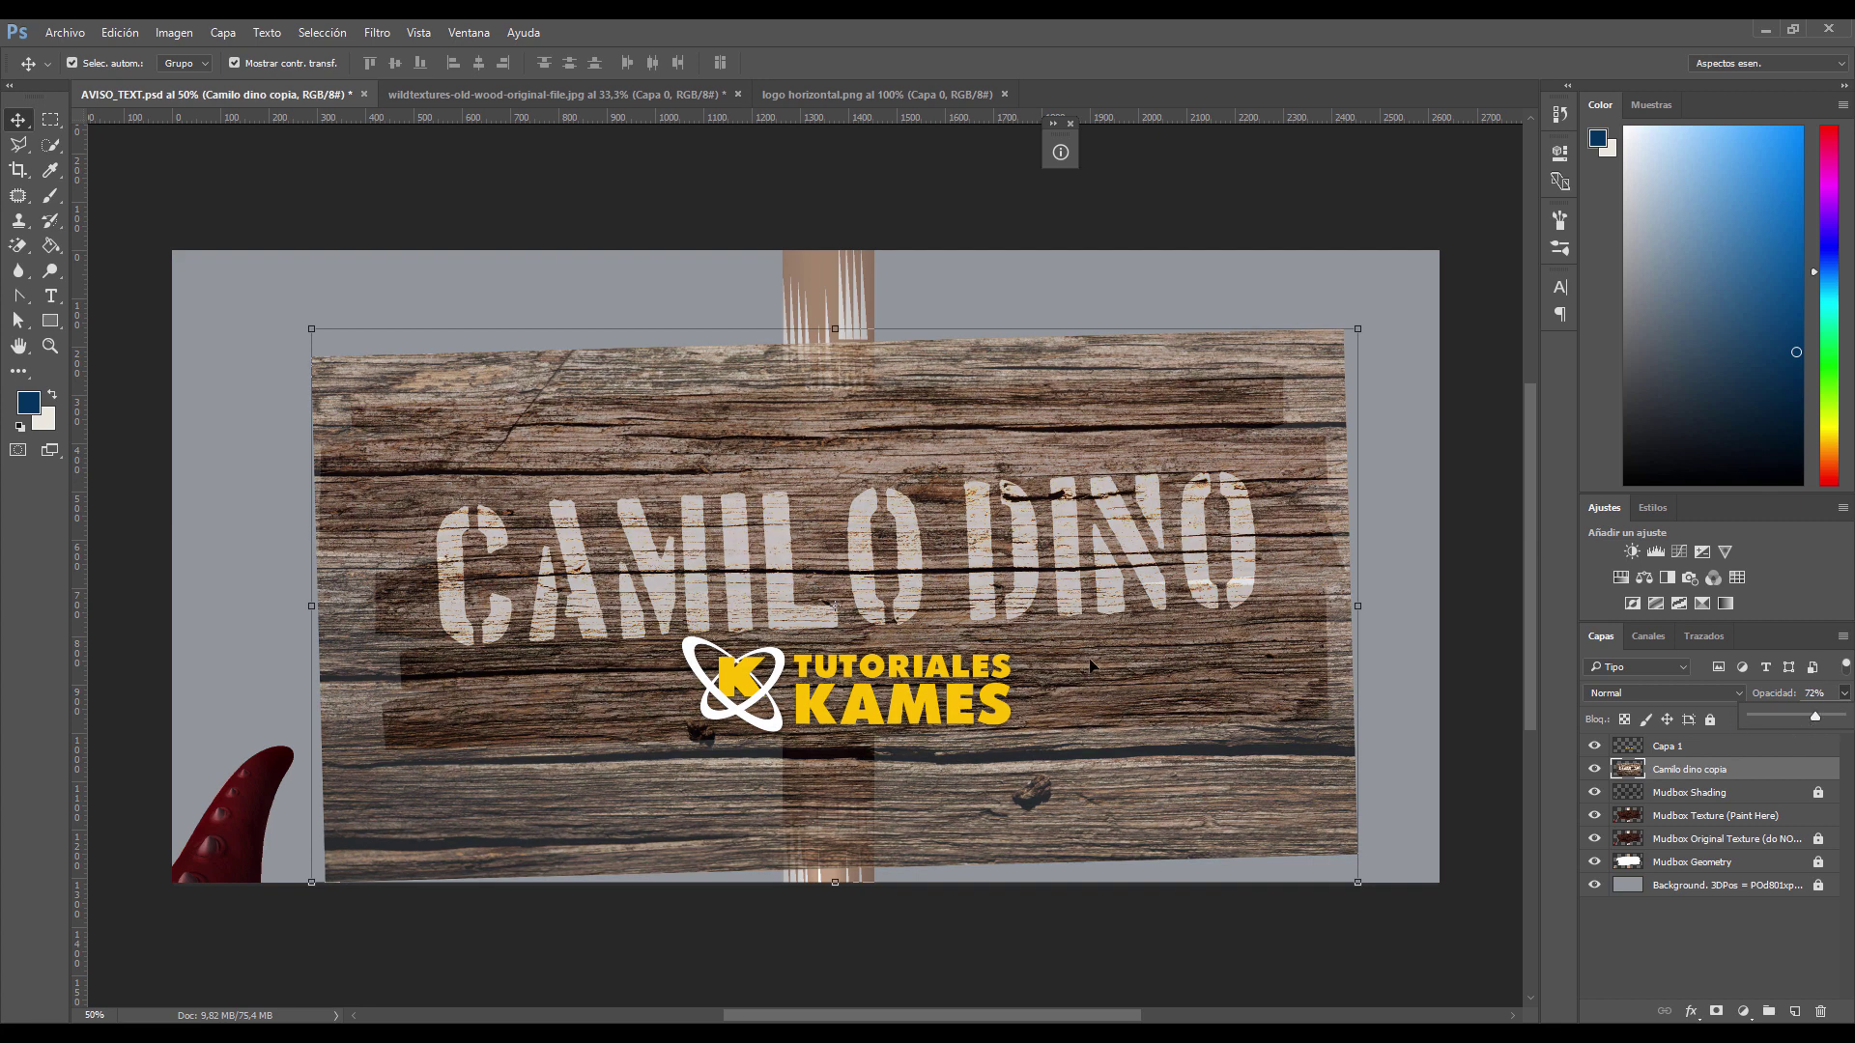
# Step: Shrink the Tutoriales Kames logo to about 88% and tilt it −2.67°
pyautogui.click(1665, 748)
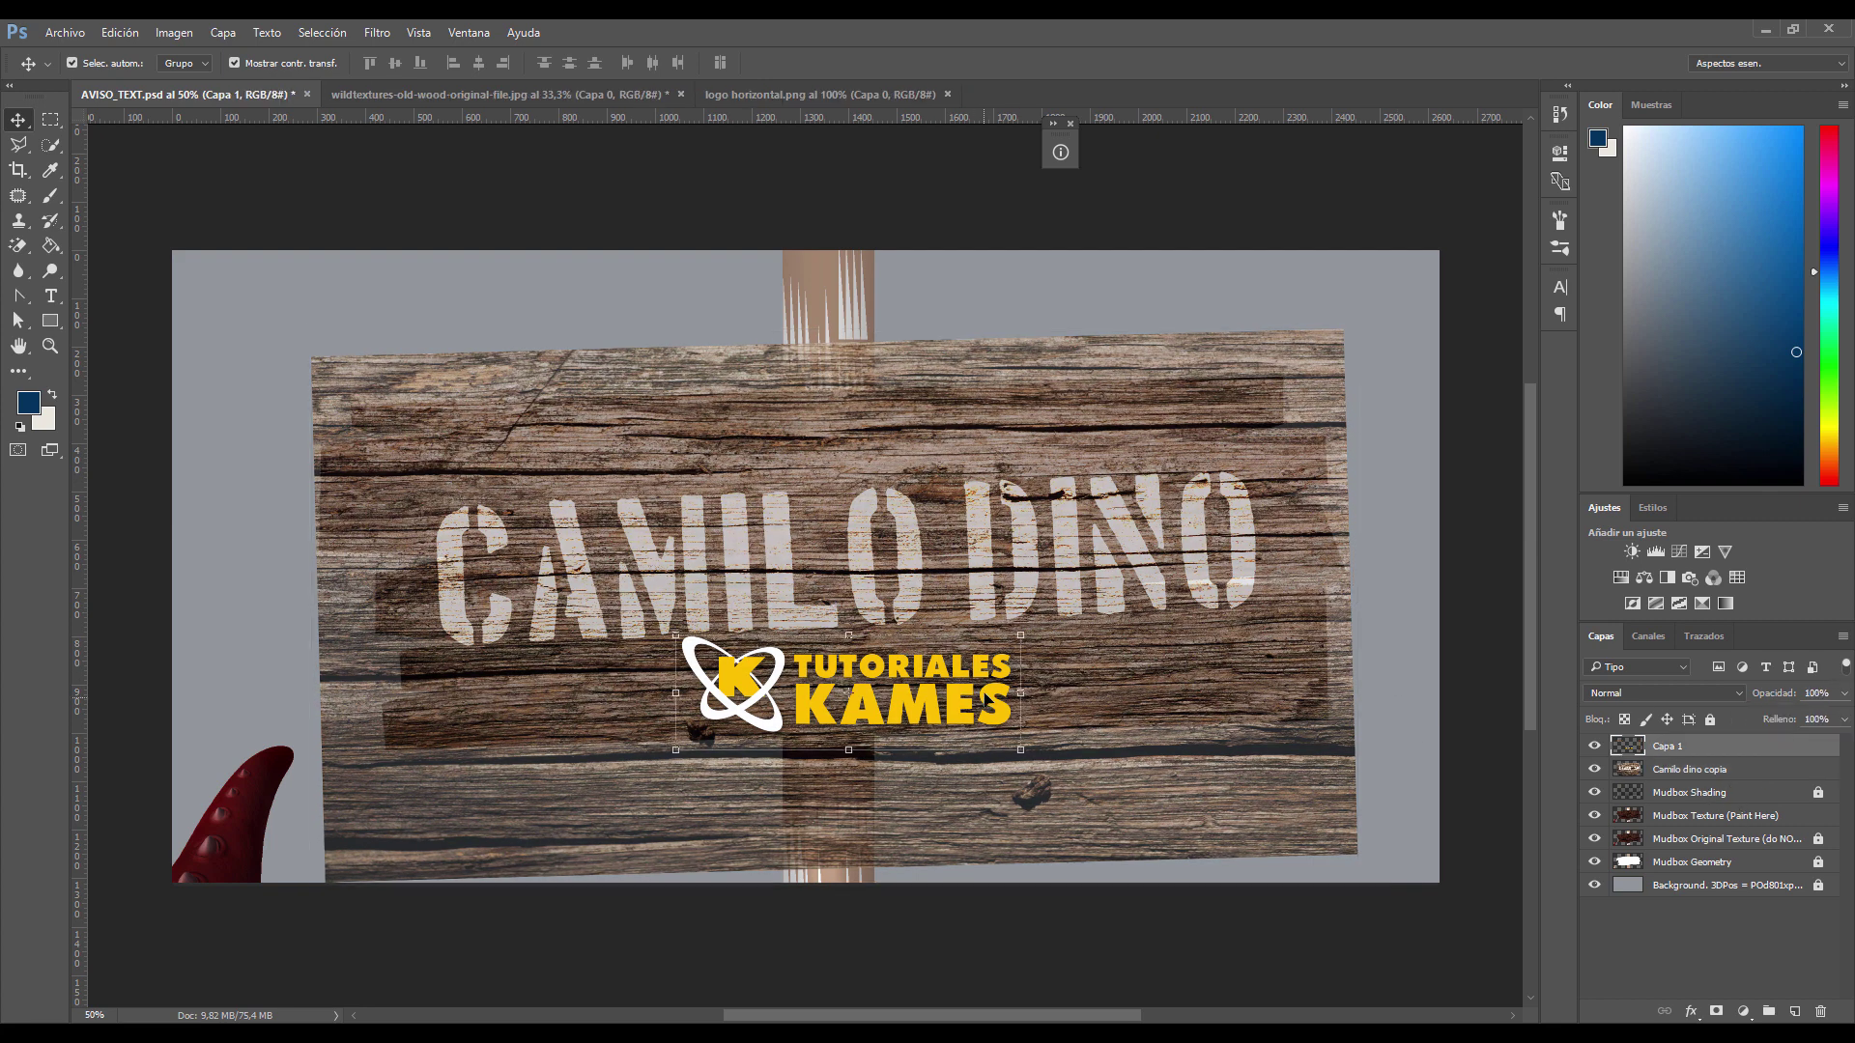
pyautogui.moveTo(1022, 750); pyautogui.dragTo(964, 752)
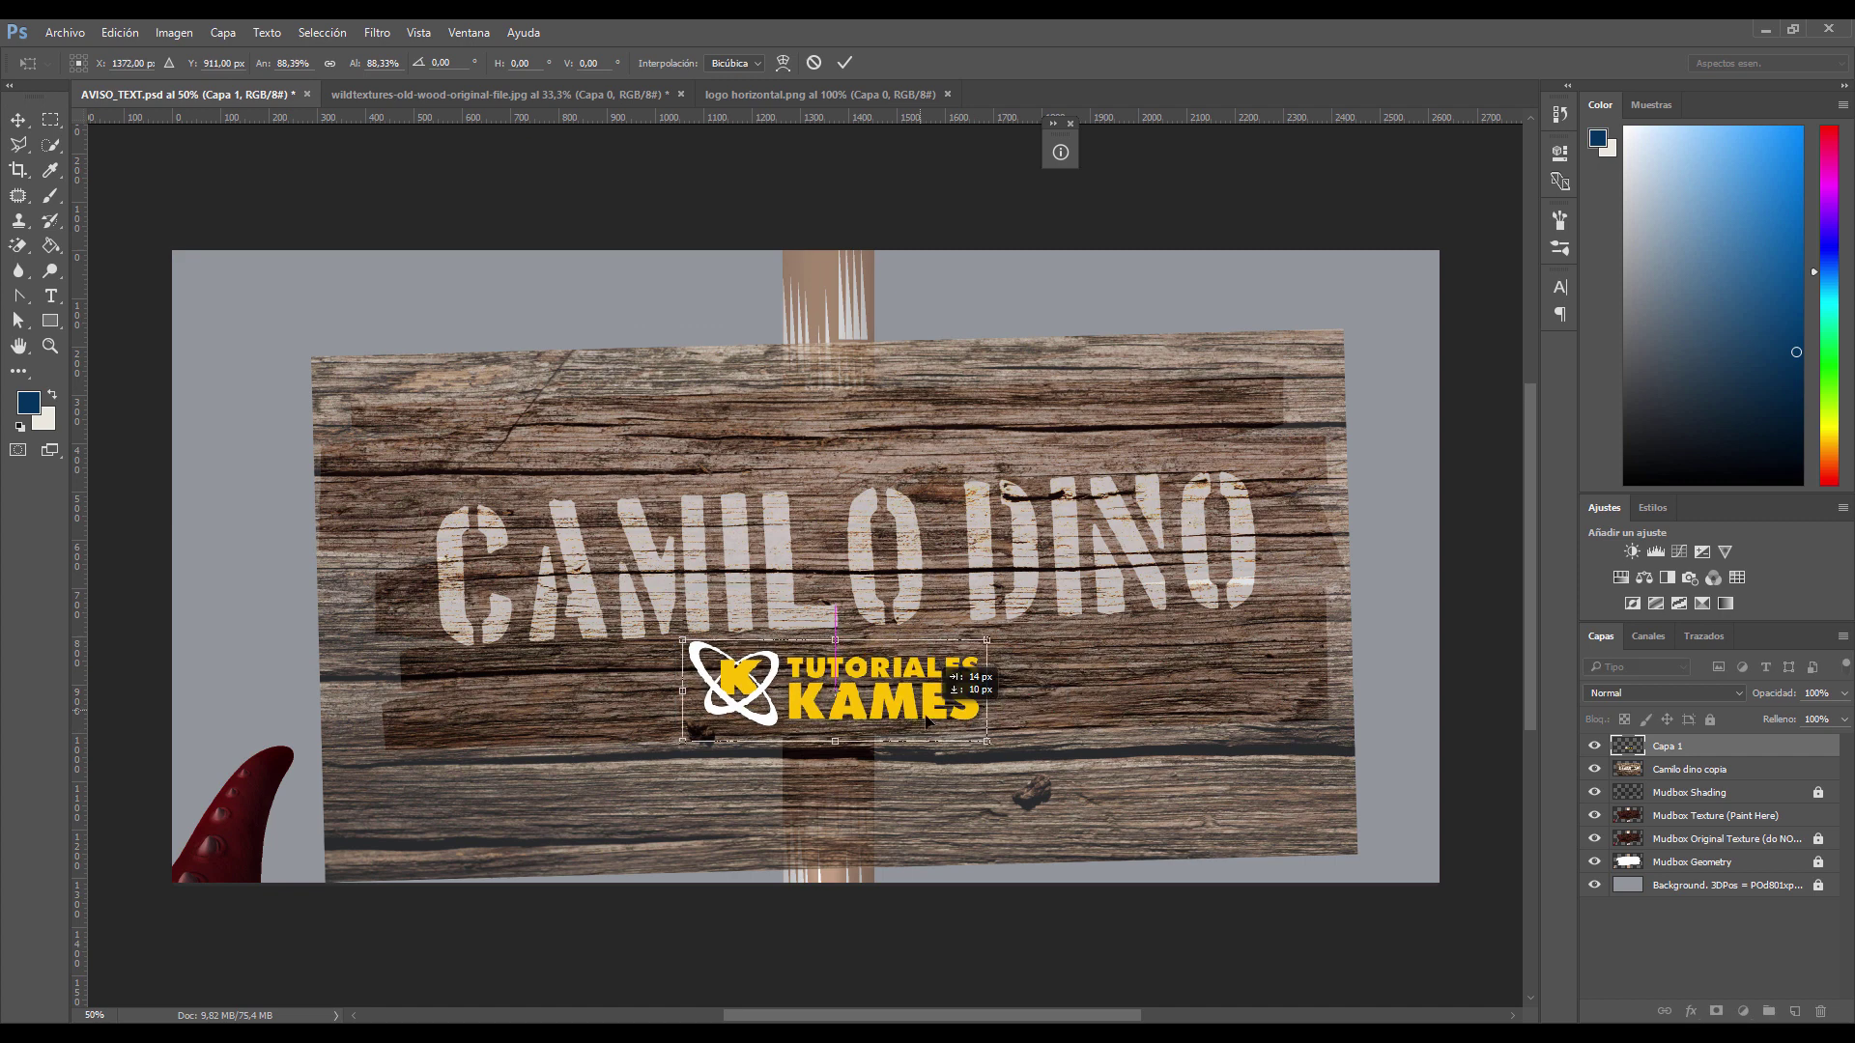
pyautogui.press('Return')
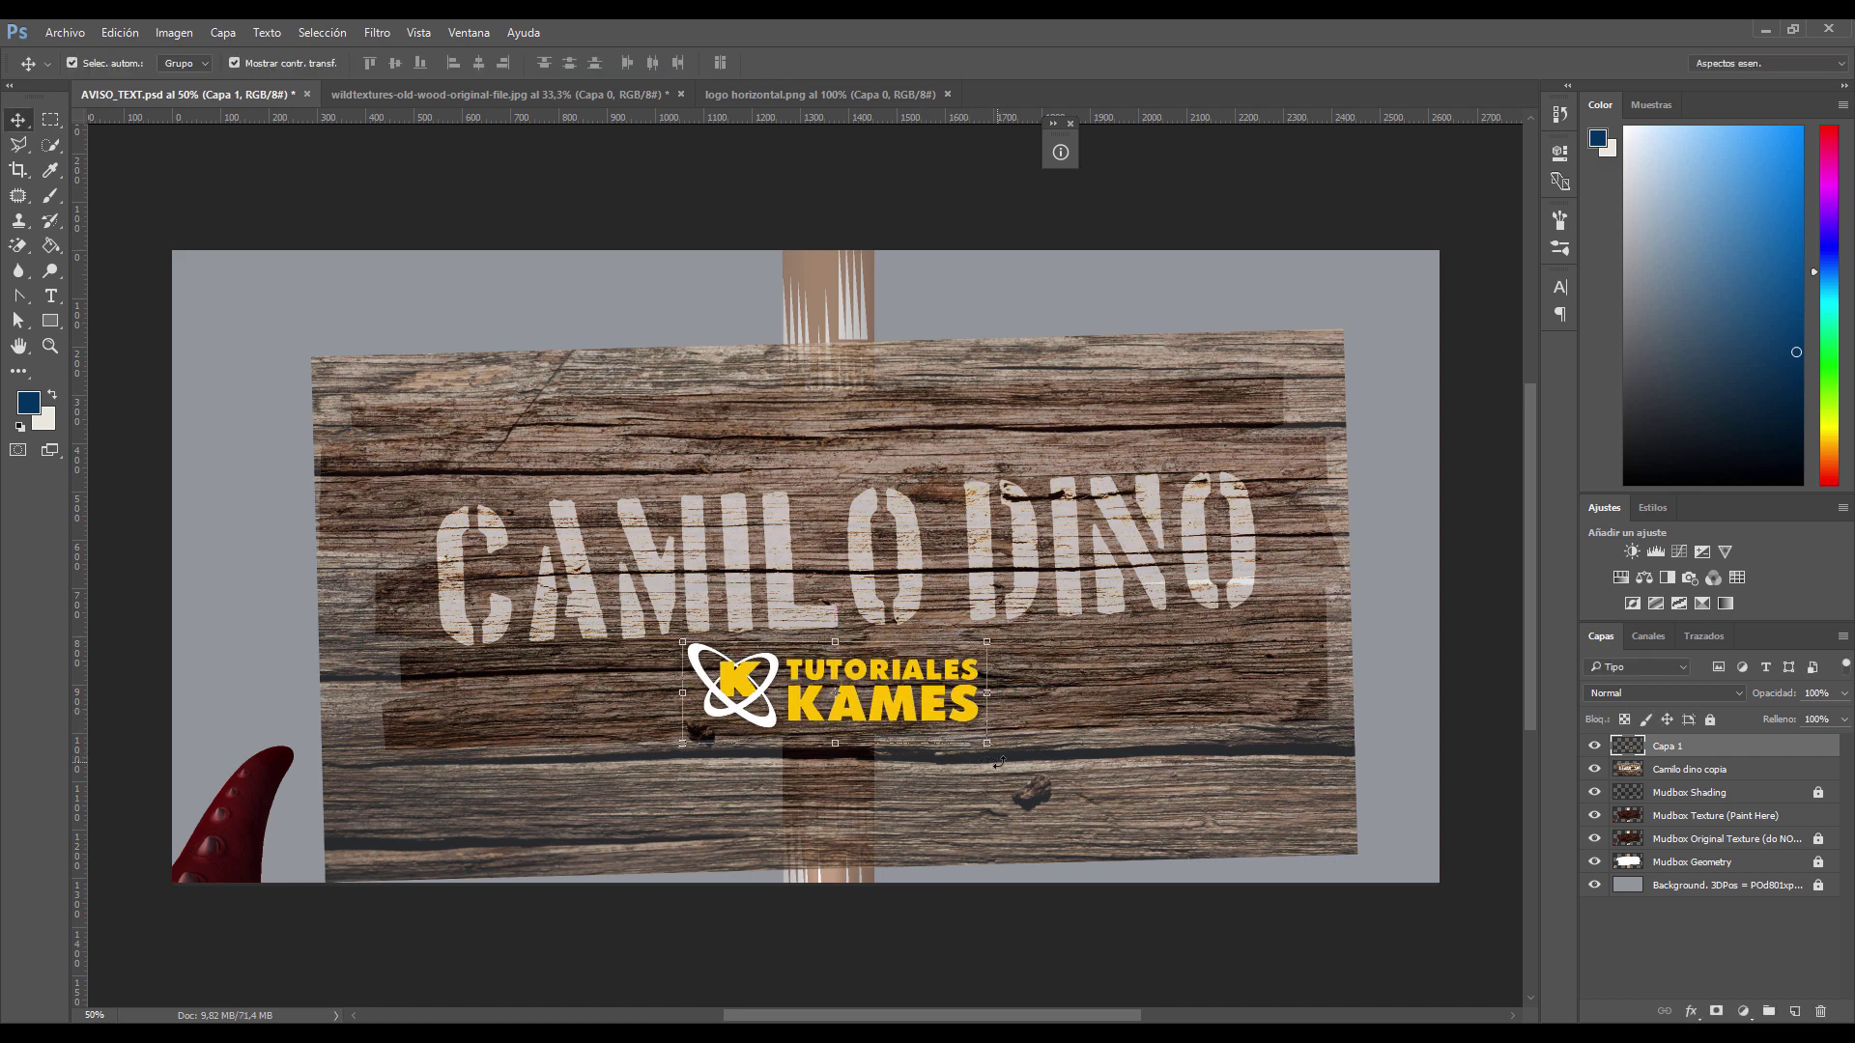
pyautogui.moveTo(1000, 762); pyautogui.dragTo(1082, 777)
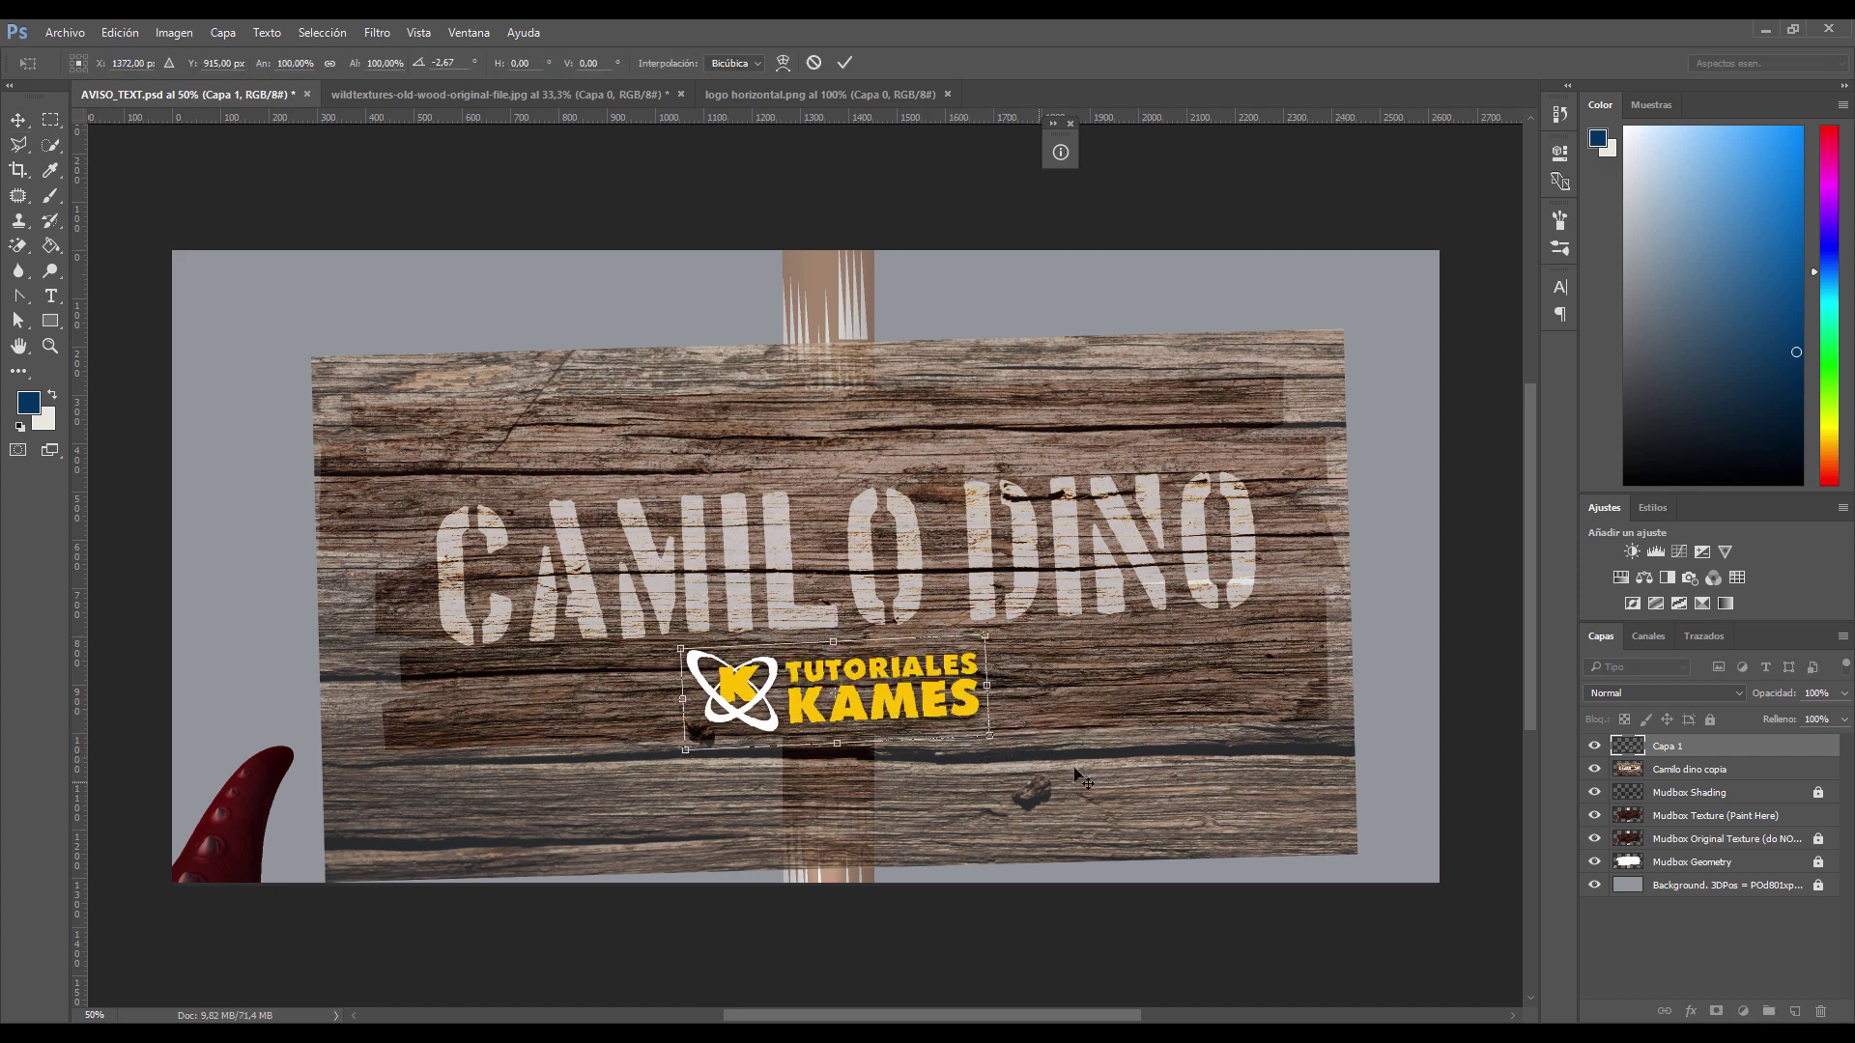
pyautogui.press('Return')
pyautogui.click(1664, 693)
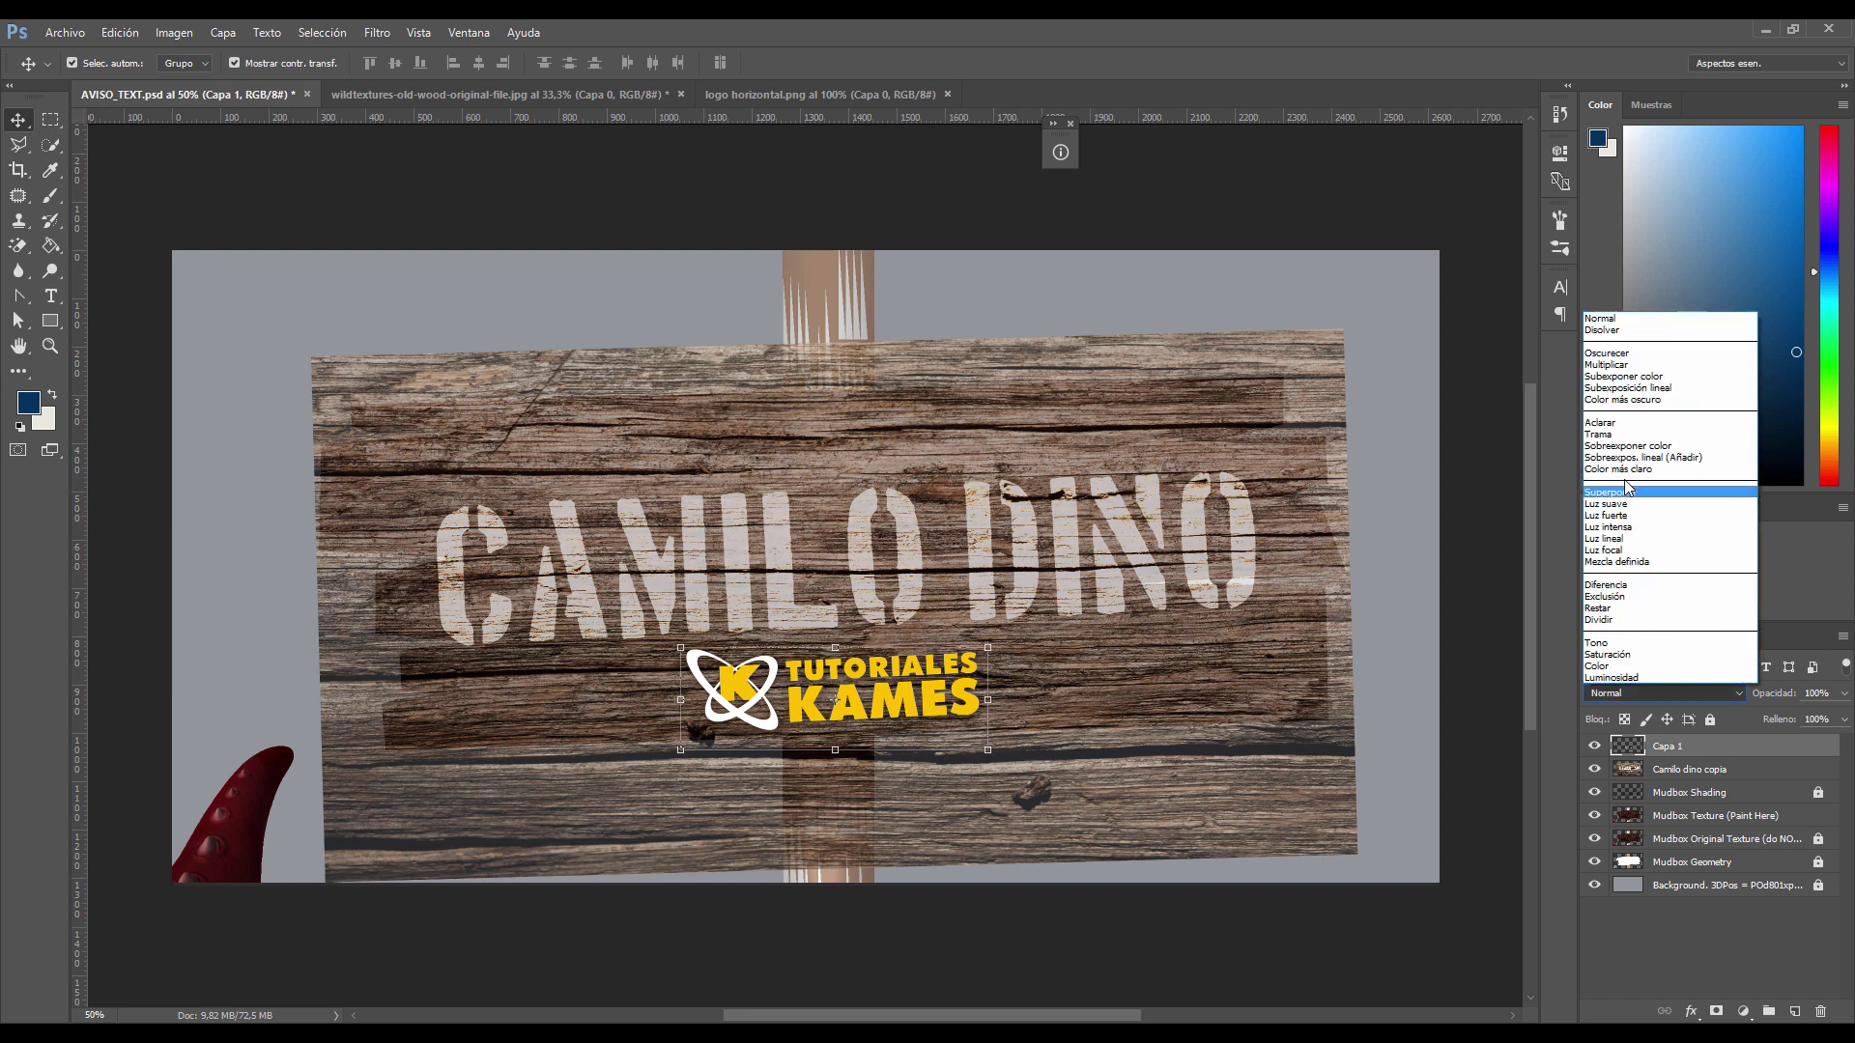
# Step: Blend the logo with Superponer, duplicate it, and merge both copies with the Camilo dino copia board
pyautogui.click(1626, 512)
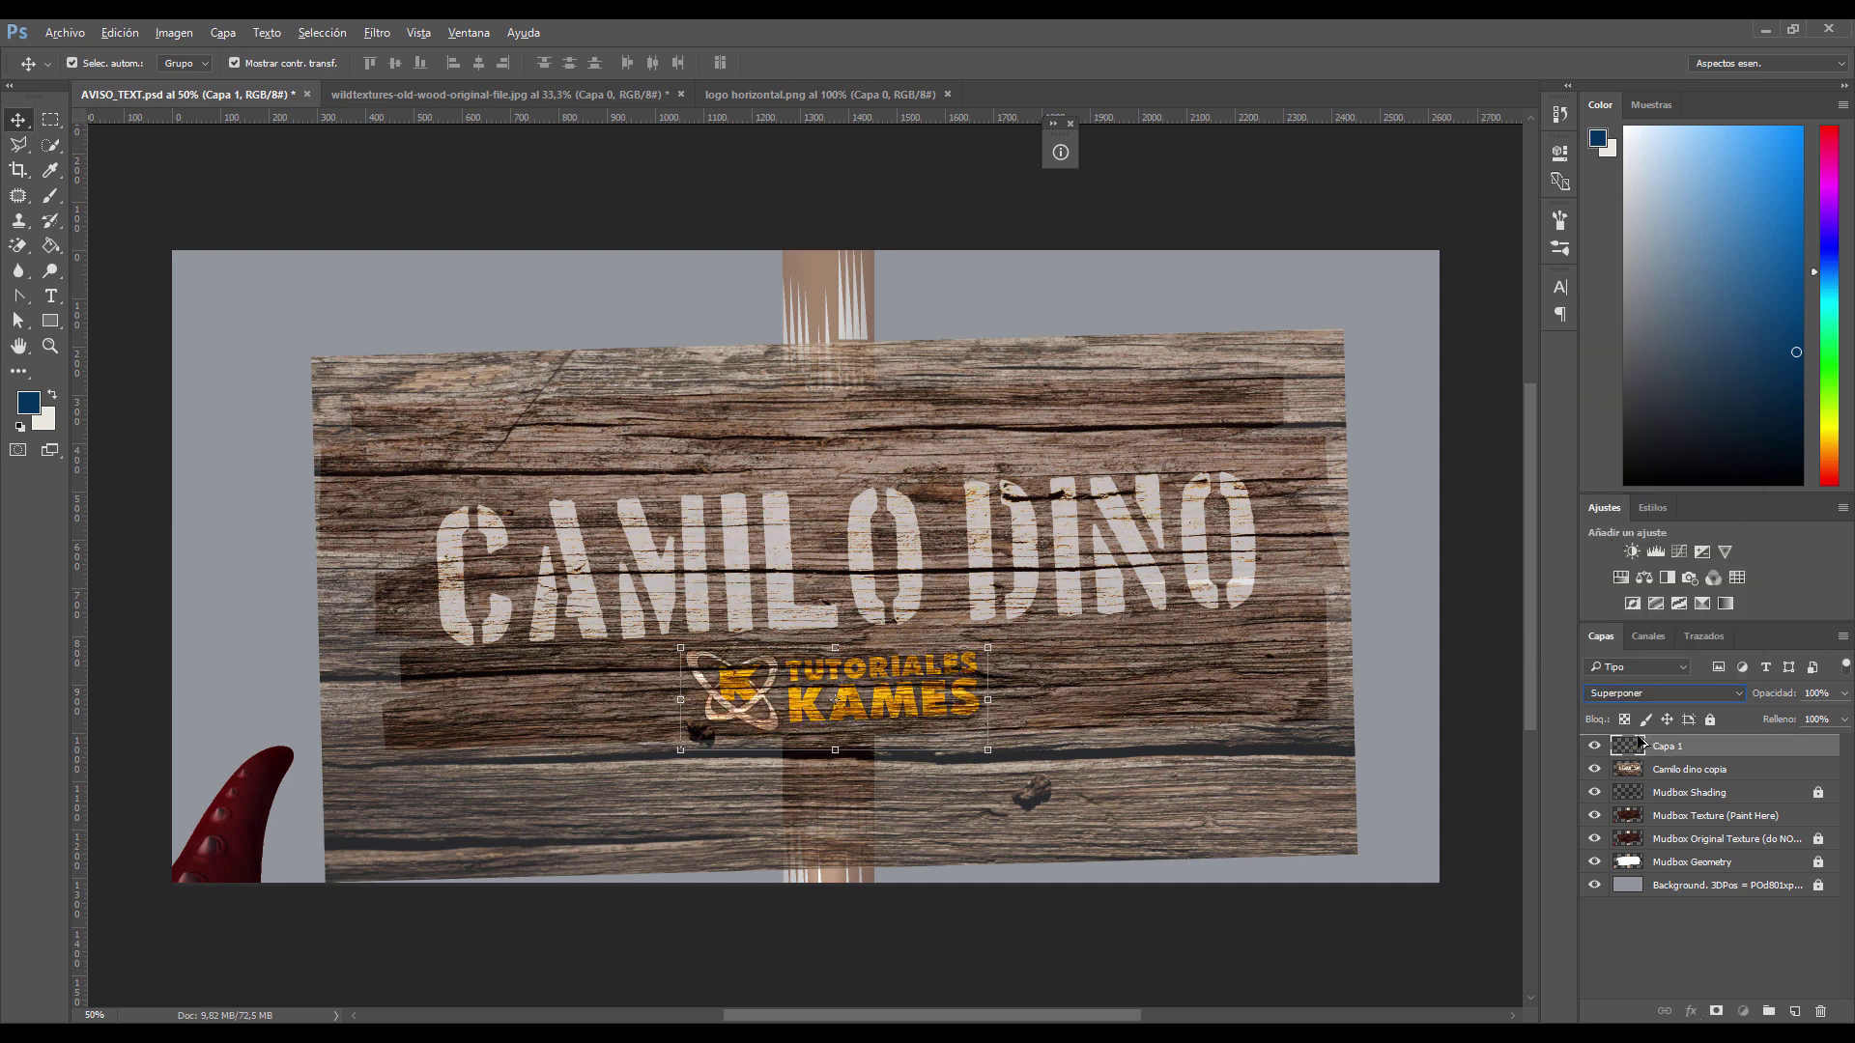
pyautogui.hotkey('ctrl', 'j')
pyautogui.keyDown('shift'); pyautogui.click(1676, 769); pyautogui.keyUp('shift')
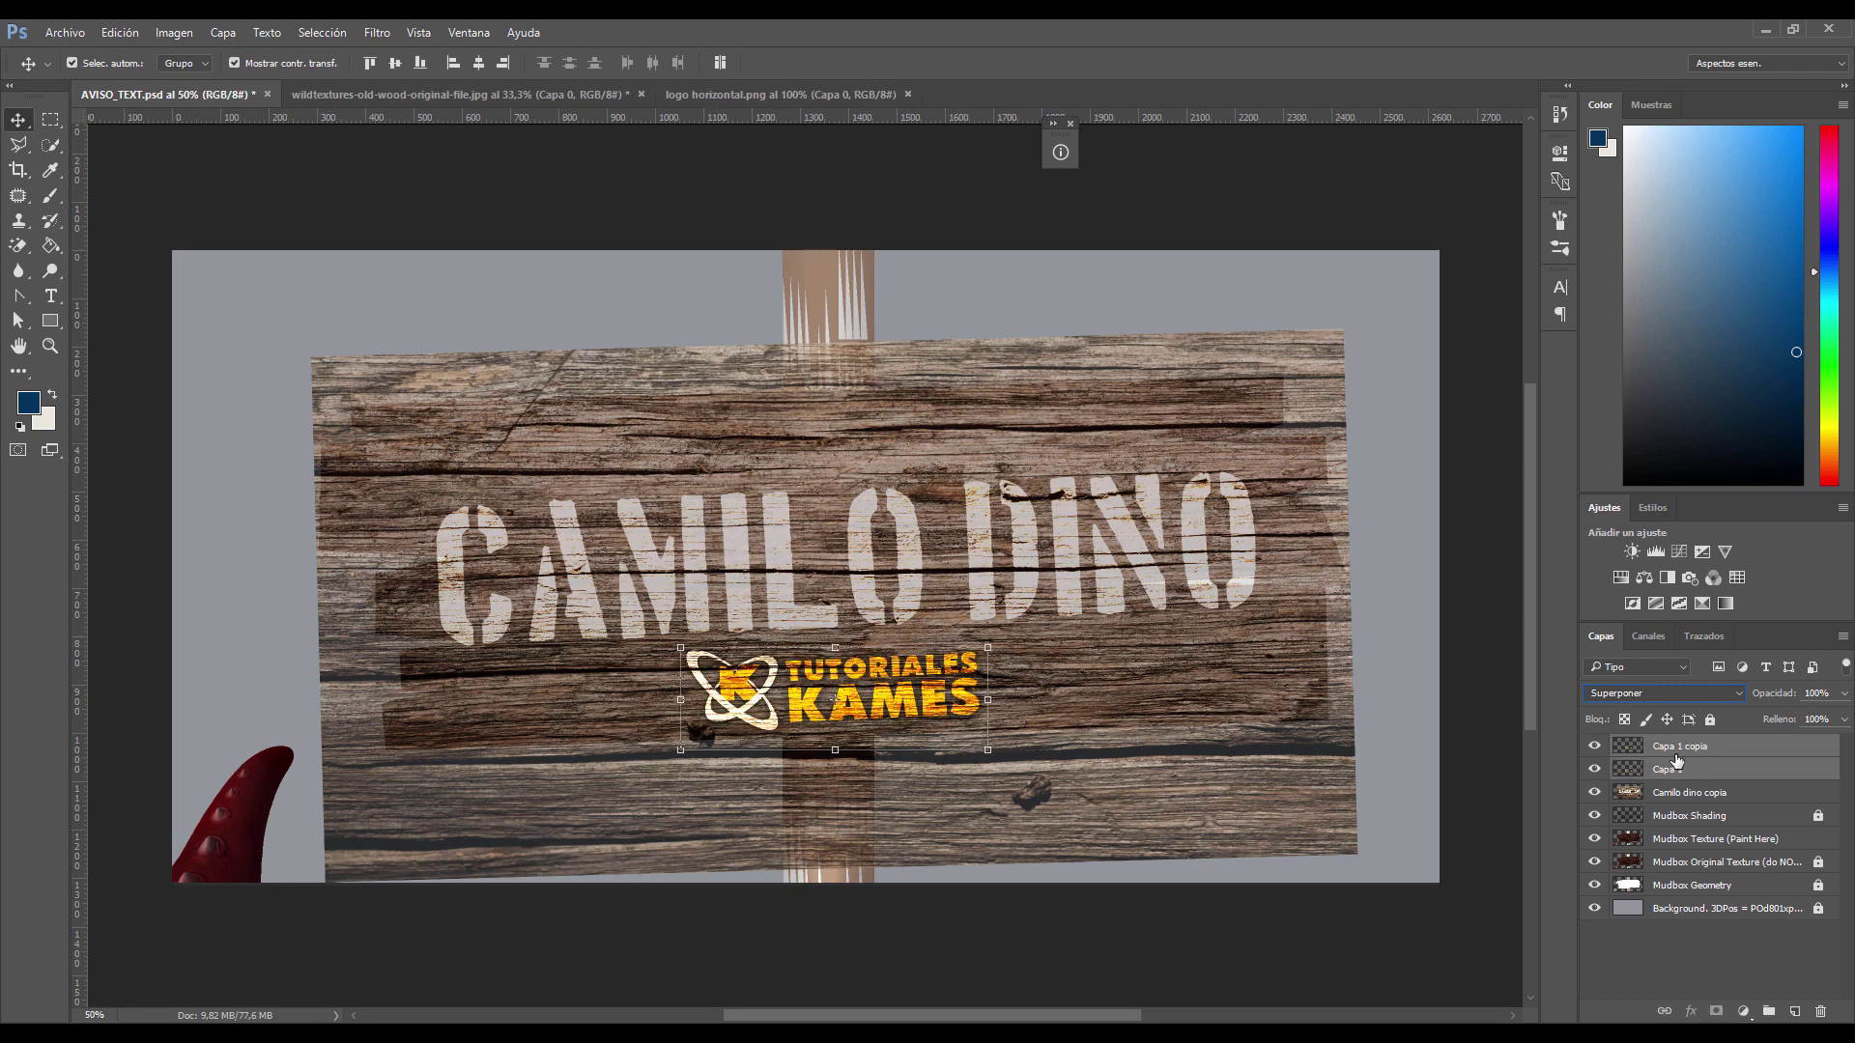
pyautogui.rightClick(1670, 758)
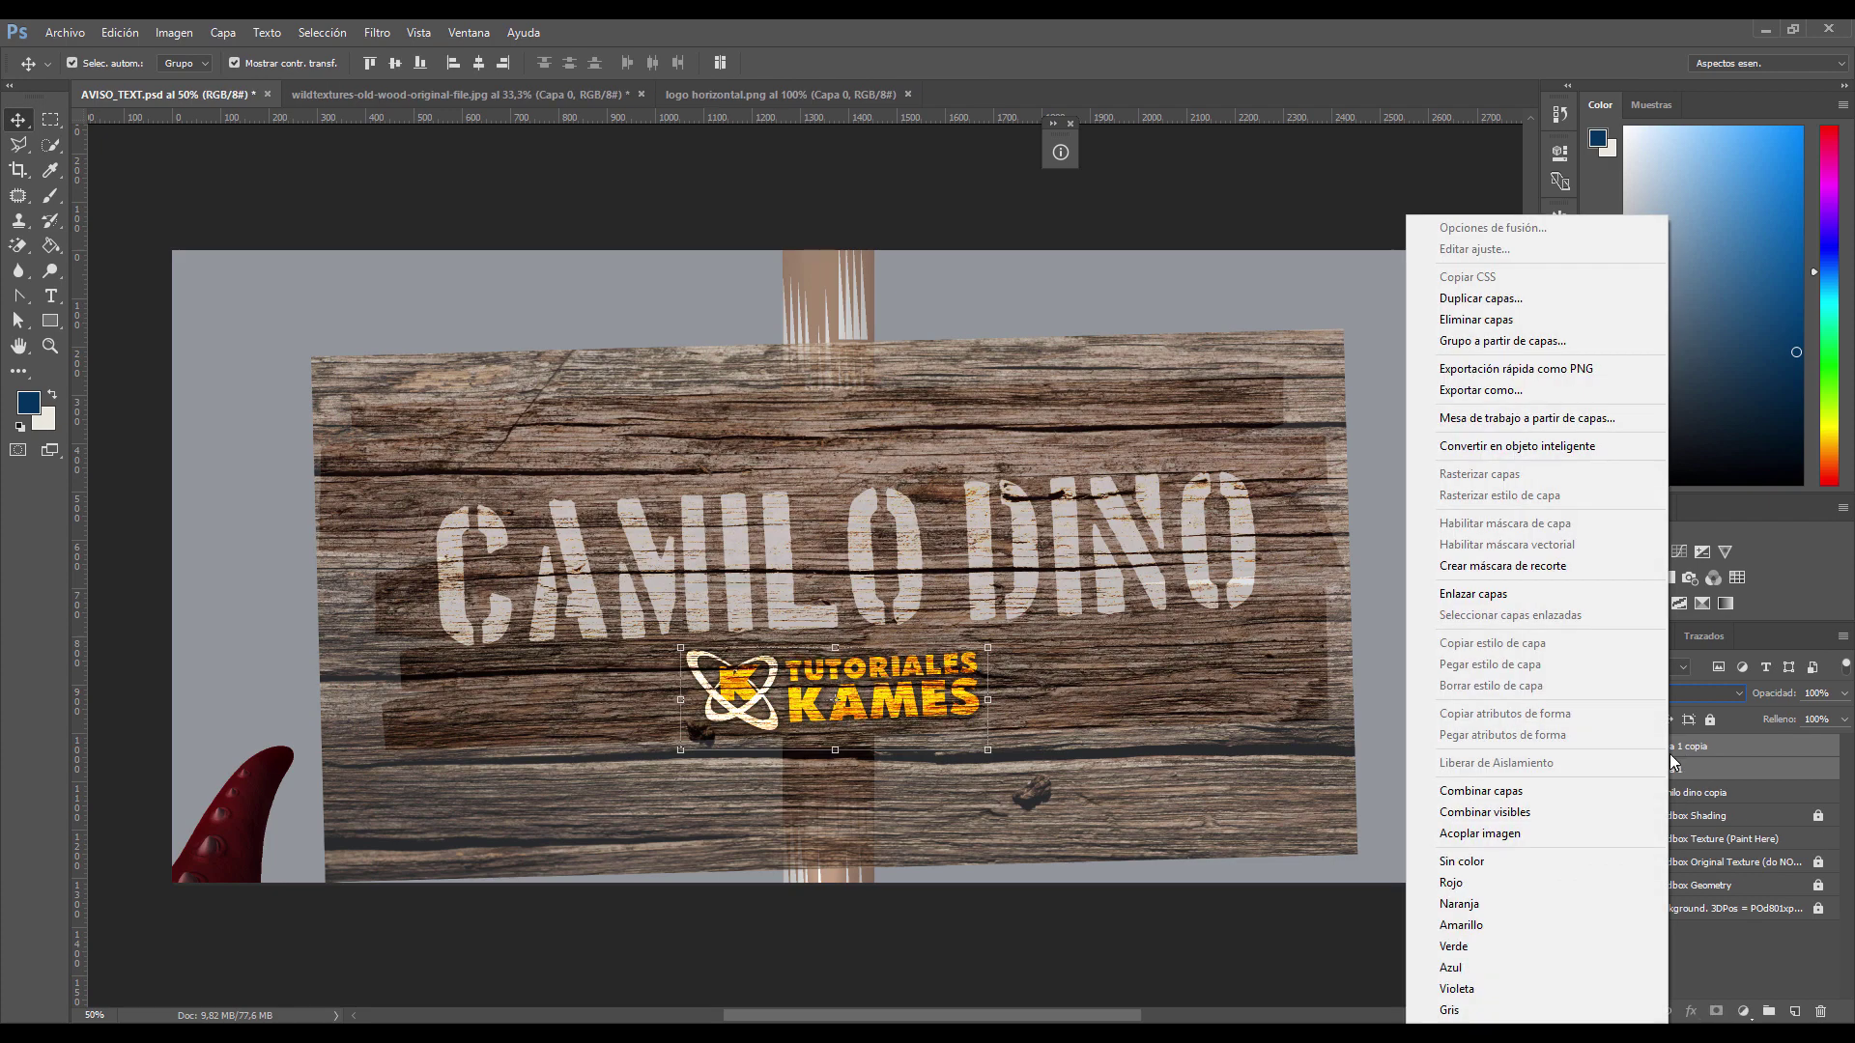
pyautogui.click(1691, 793)
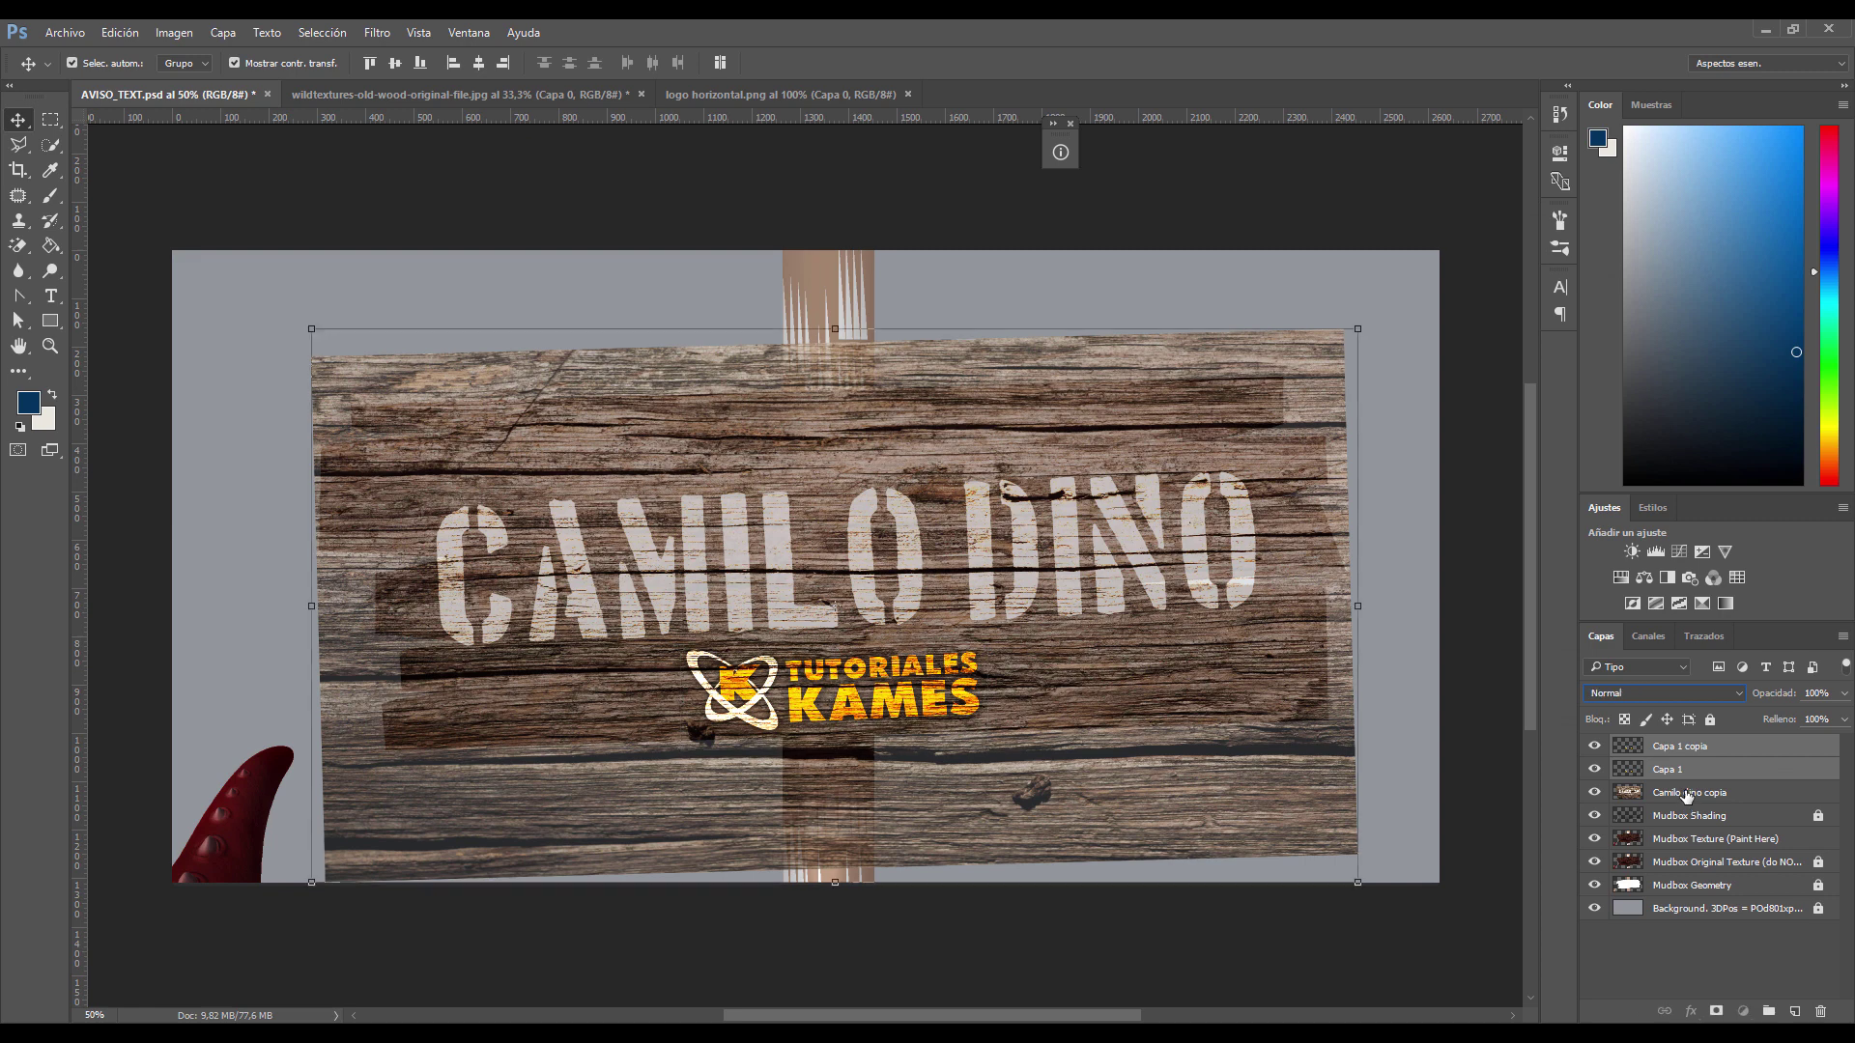
pyautogui.keyDown('shift'); pyautogui.click(1681, 752); pyautogui.keyUp('shift')
pyautogui.rightClick(1679, 761)
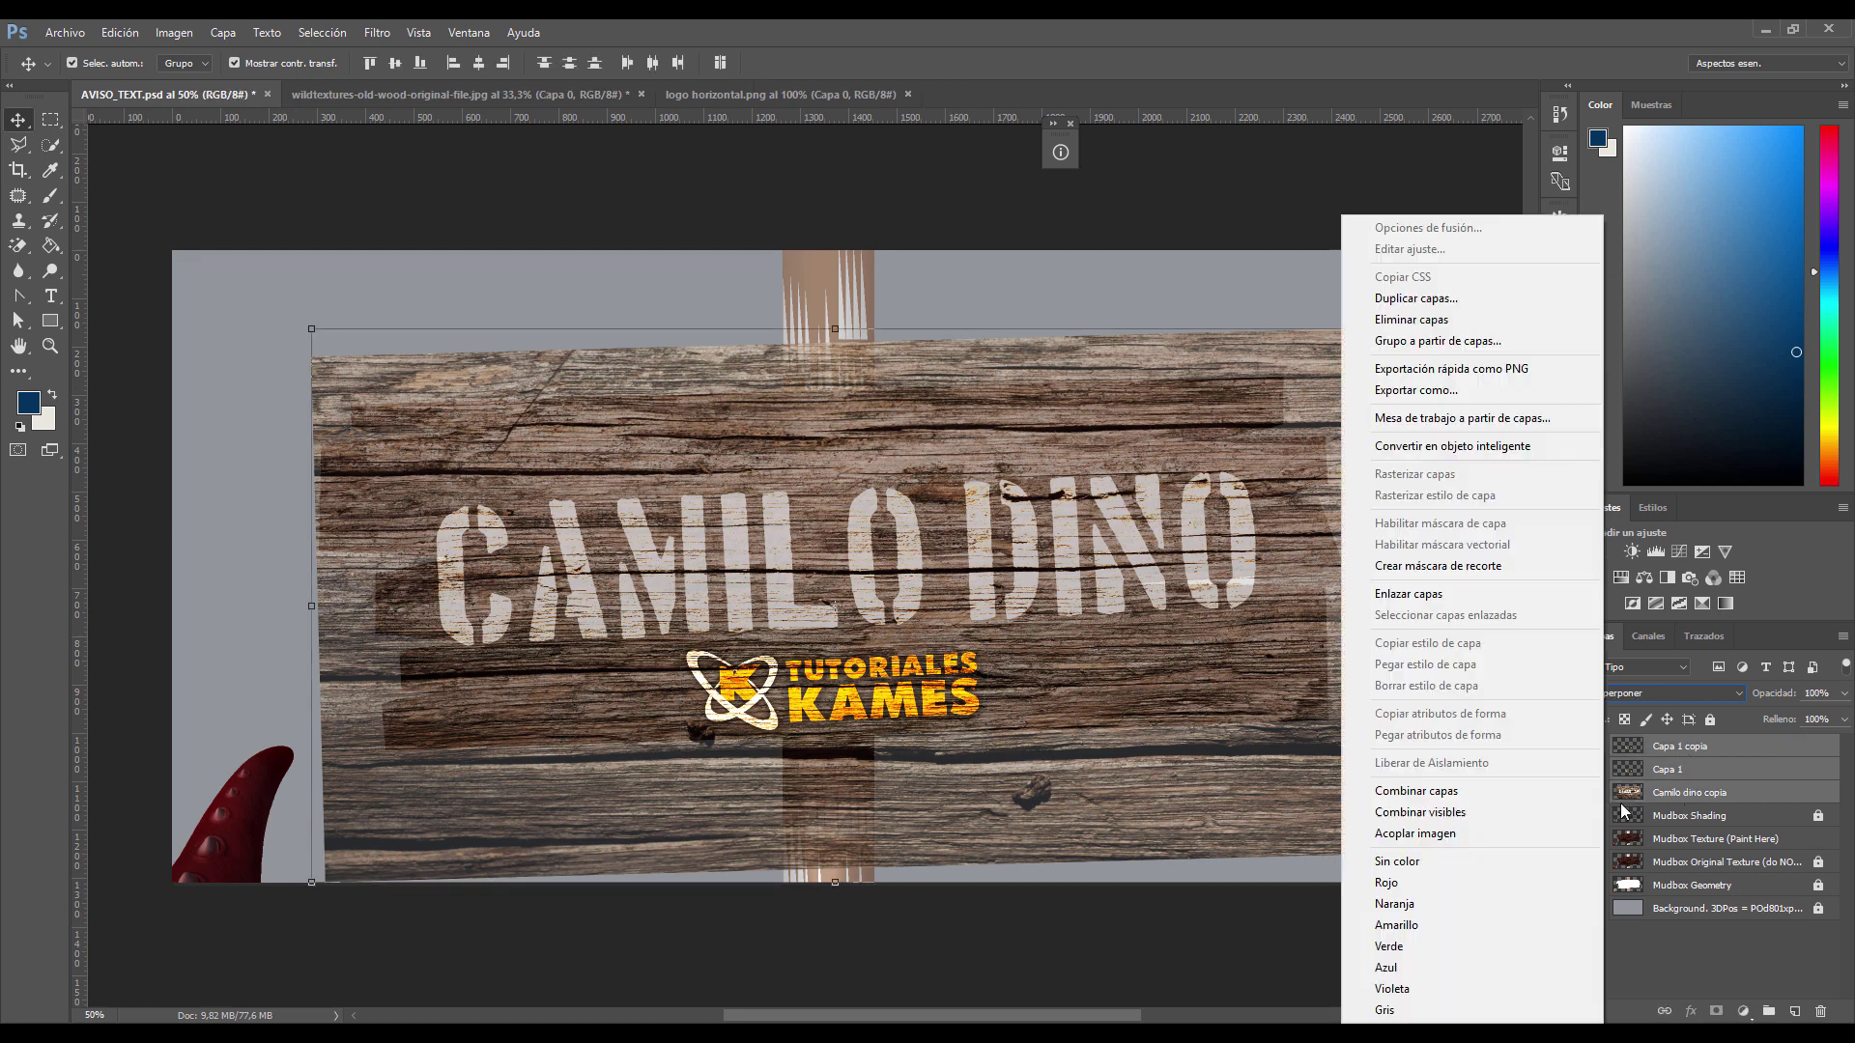
pyautogui.click(1474, 787)
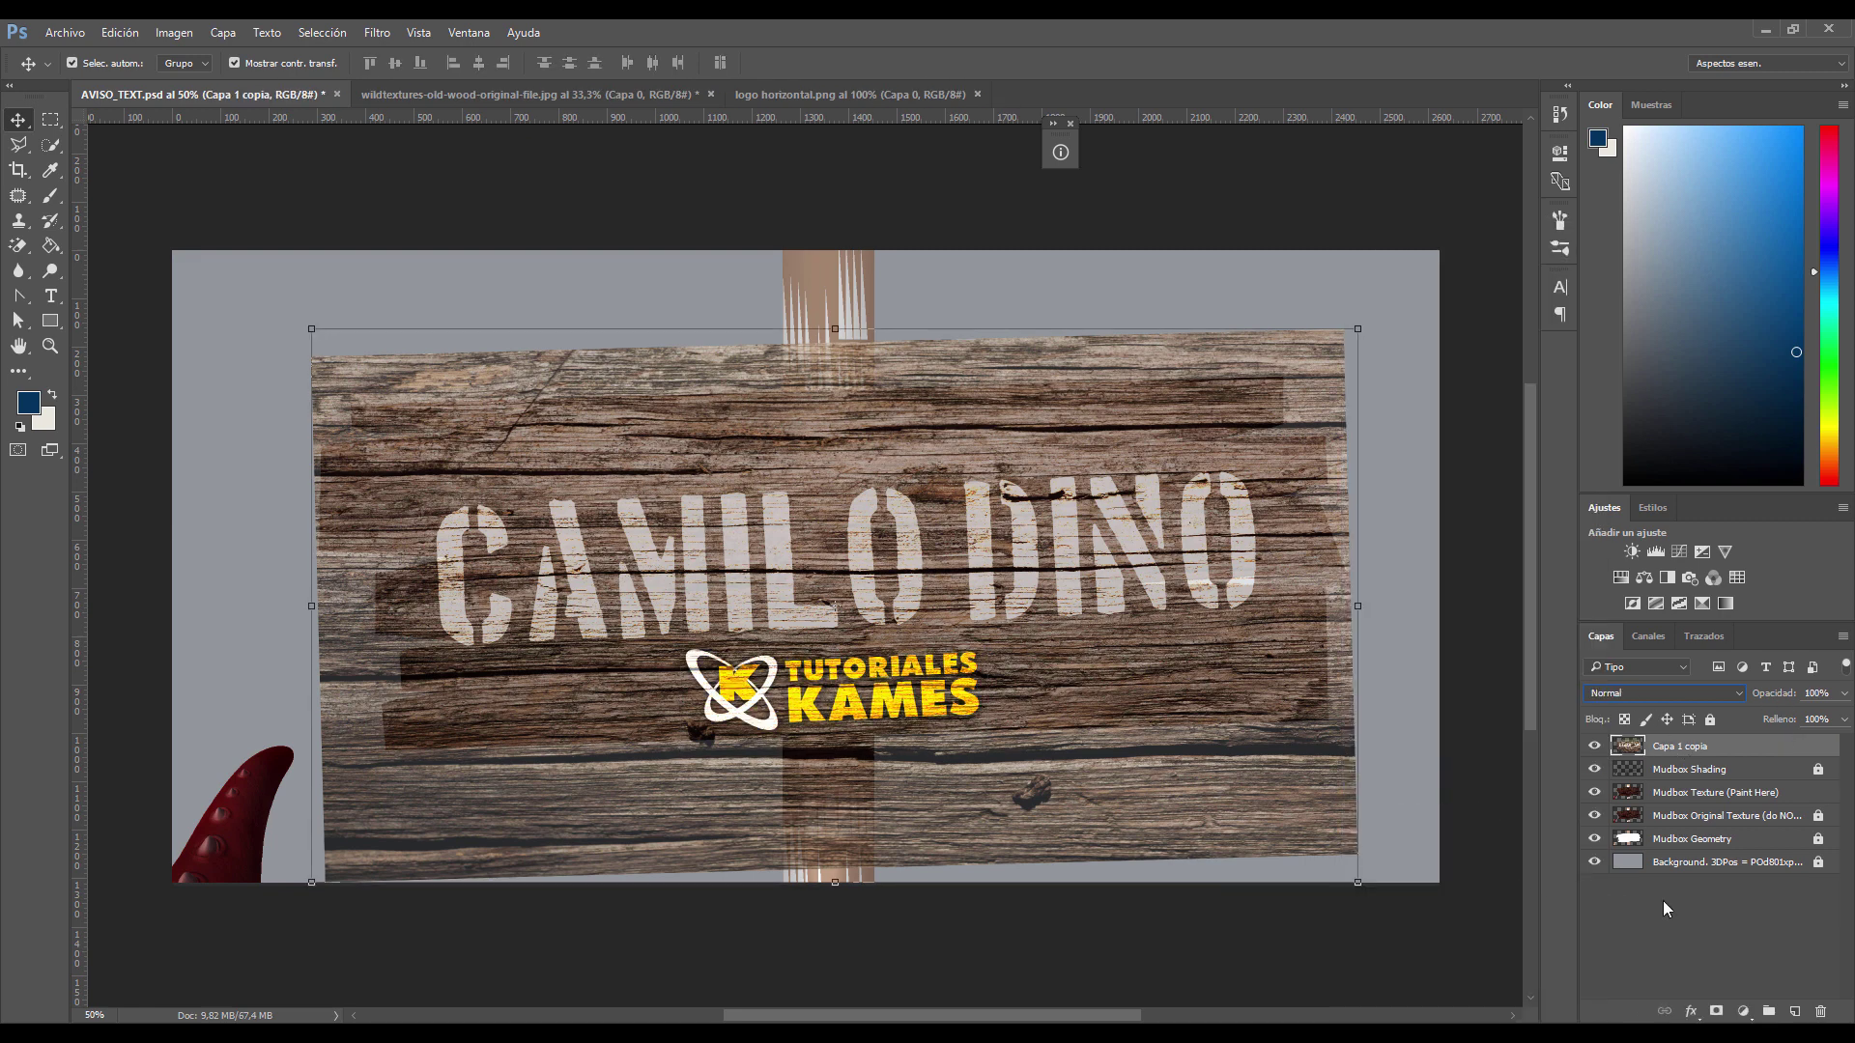
pyautogui.click(1706, 926)
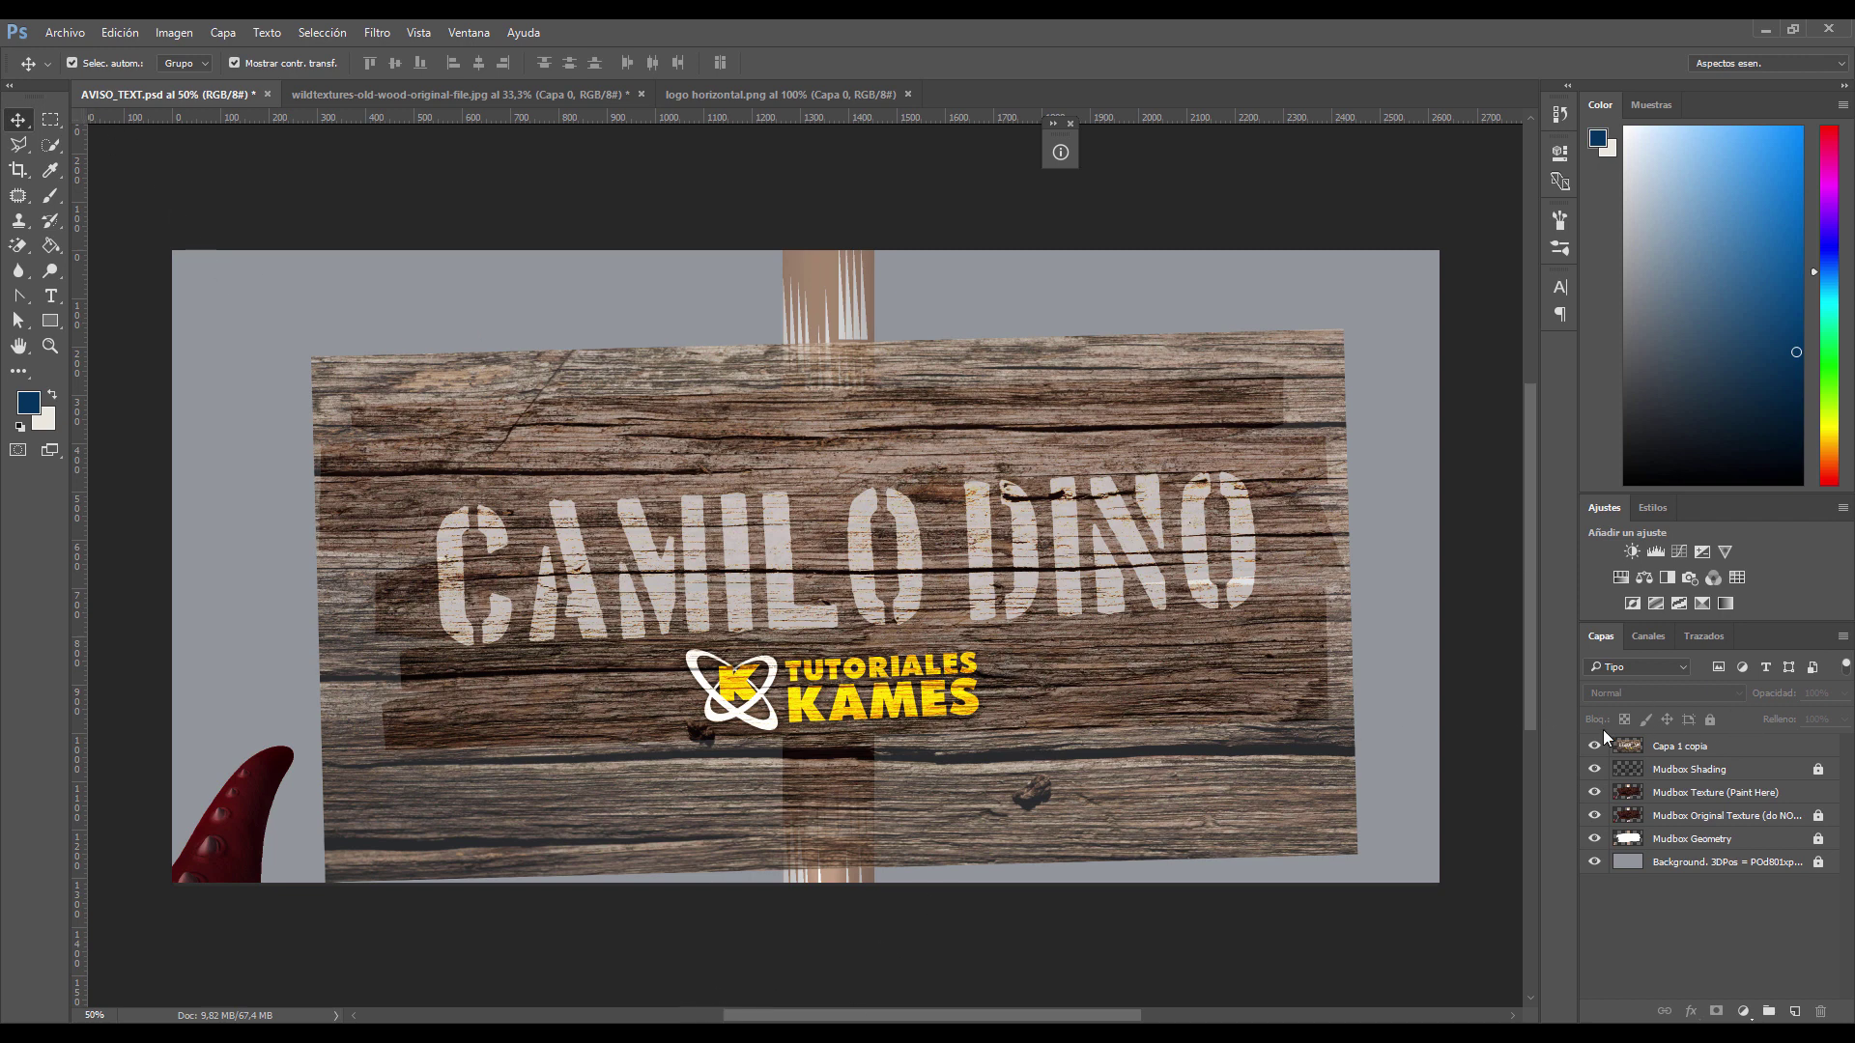
# Step: Rename the merged Capa 1 copia layer to 'Mudbox Texture (Paint Here)' and place it below Mudbox Shading
pyautogui.click(1686, 798)
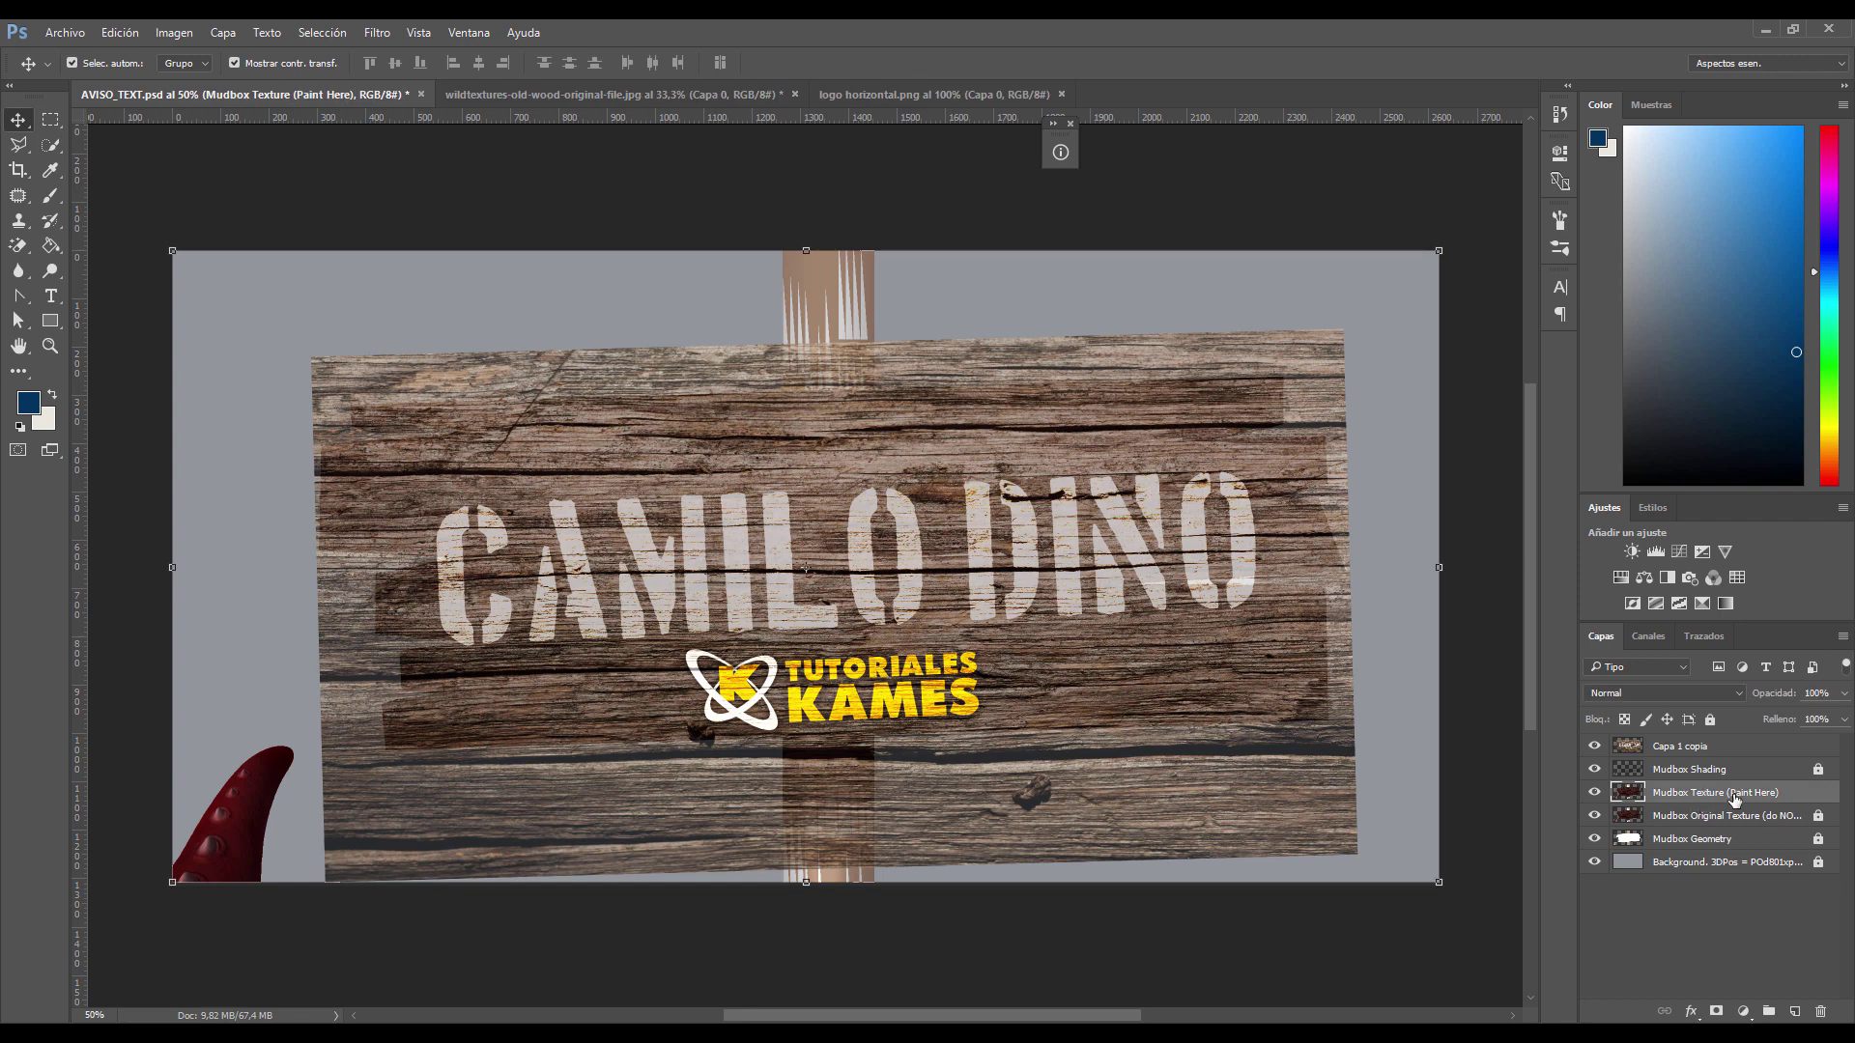
pyautogui.doubleClick(1734, 798)
pyautogui.hotkey('ctrl', 'c')
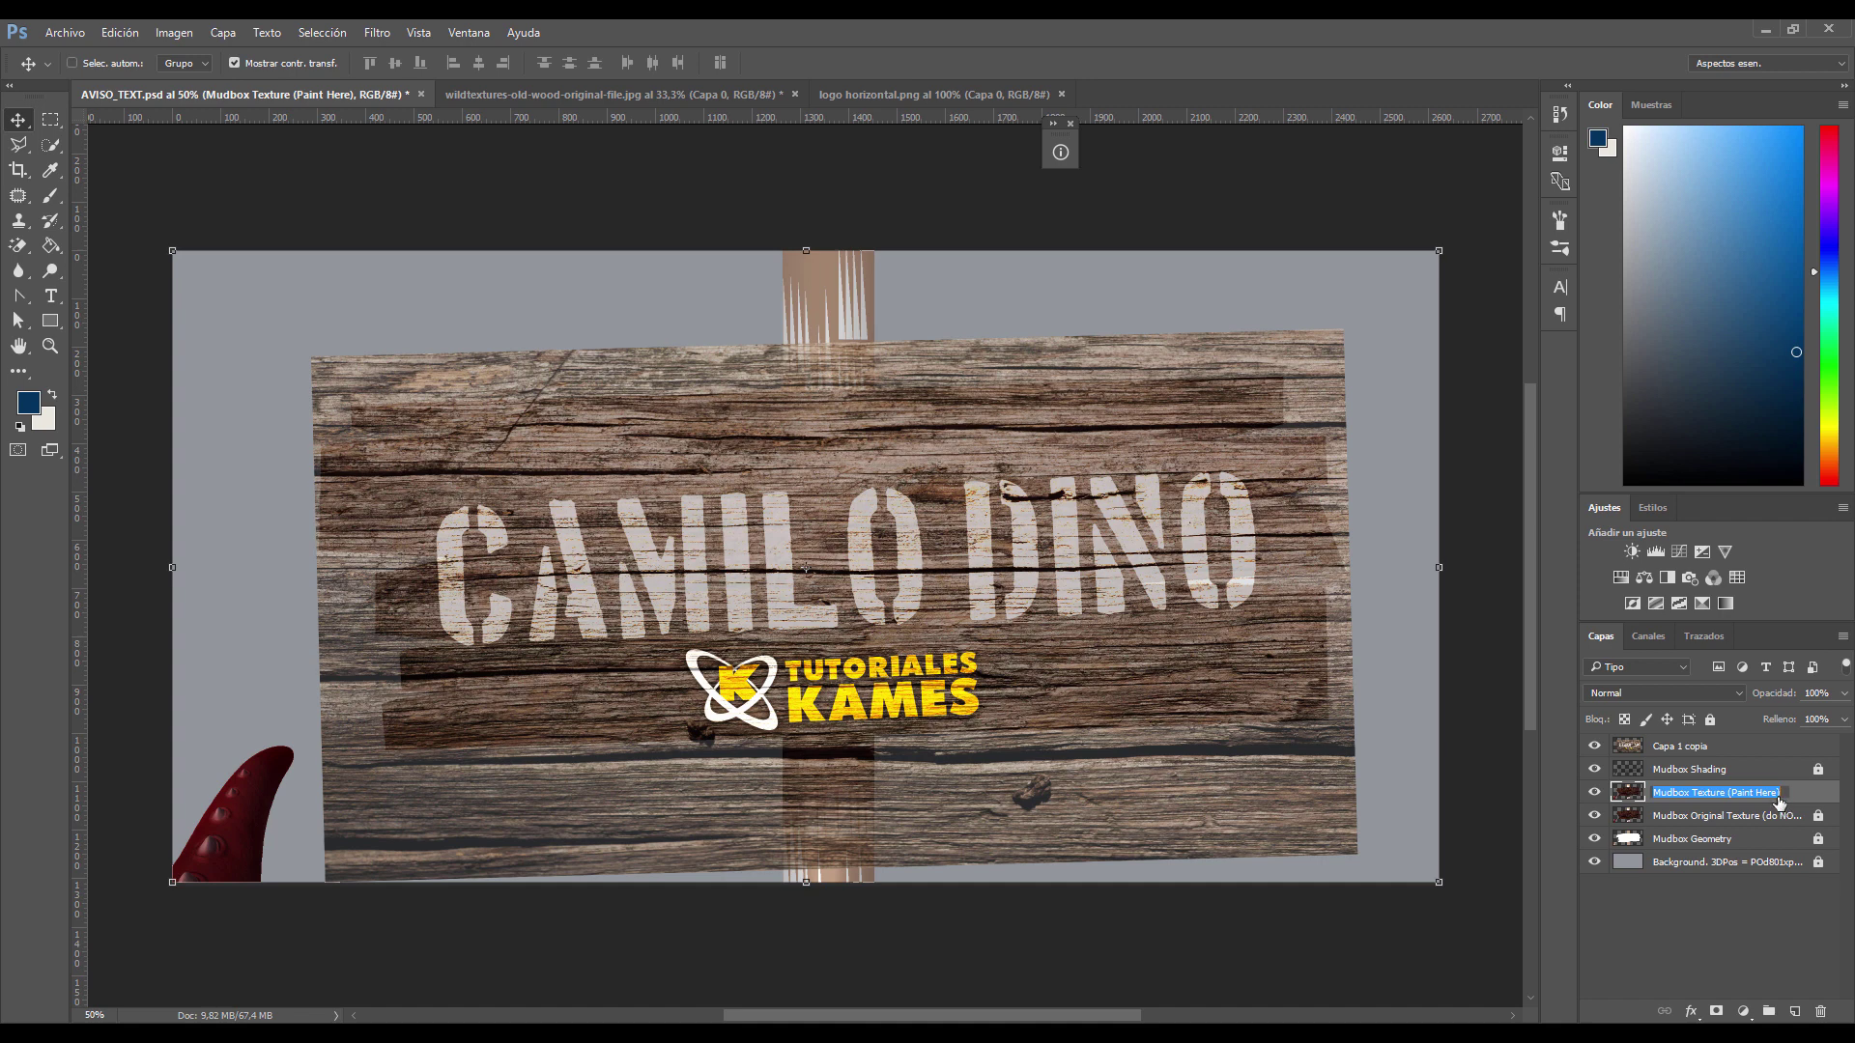
pyautogui.click(1693, 748)
pyautogui.doubleClick(1700, 747)
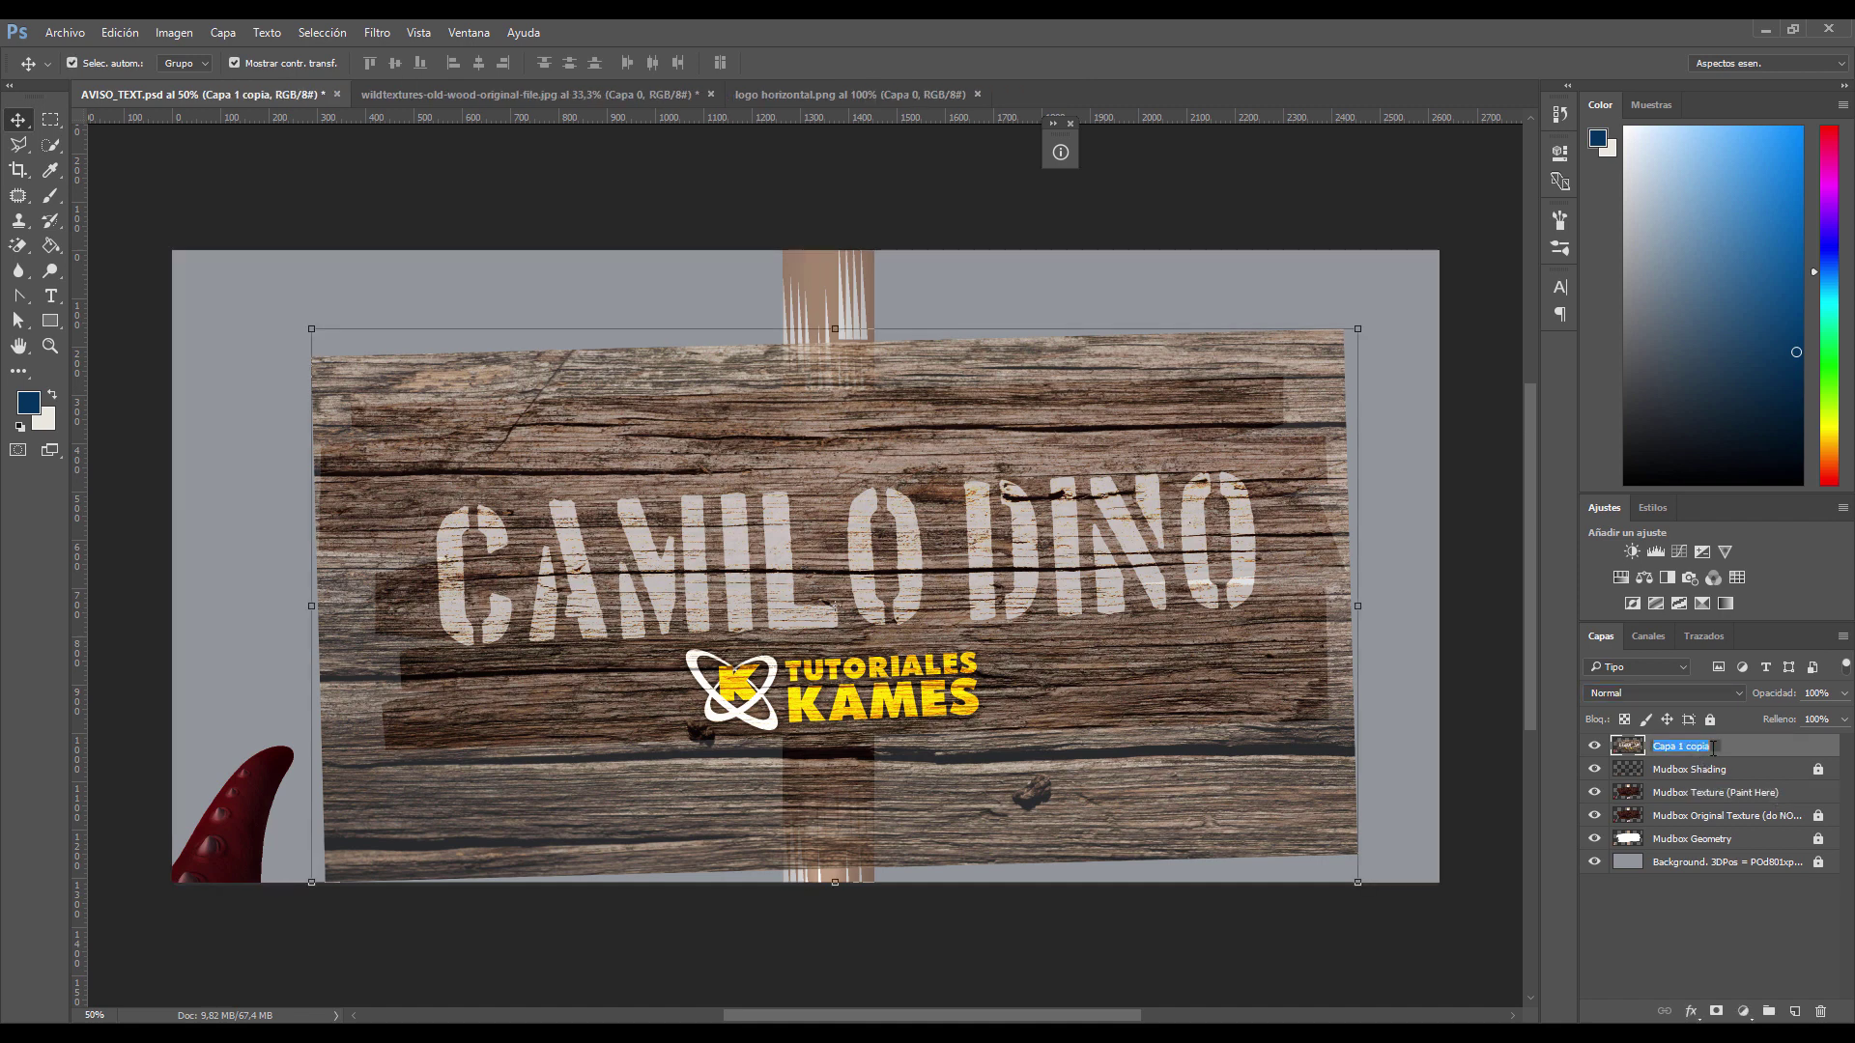
pyautogui.hotkey('ctrl', 'v')
pyautogui.click(1724, 767)
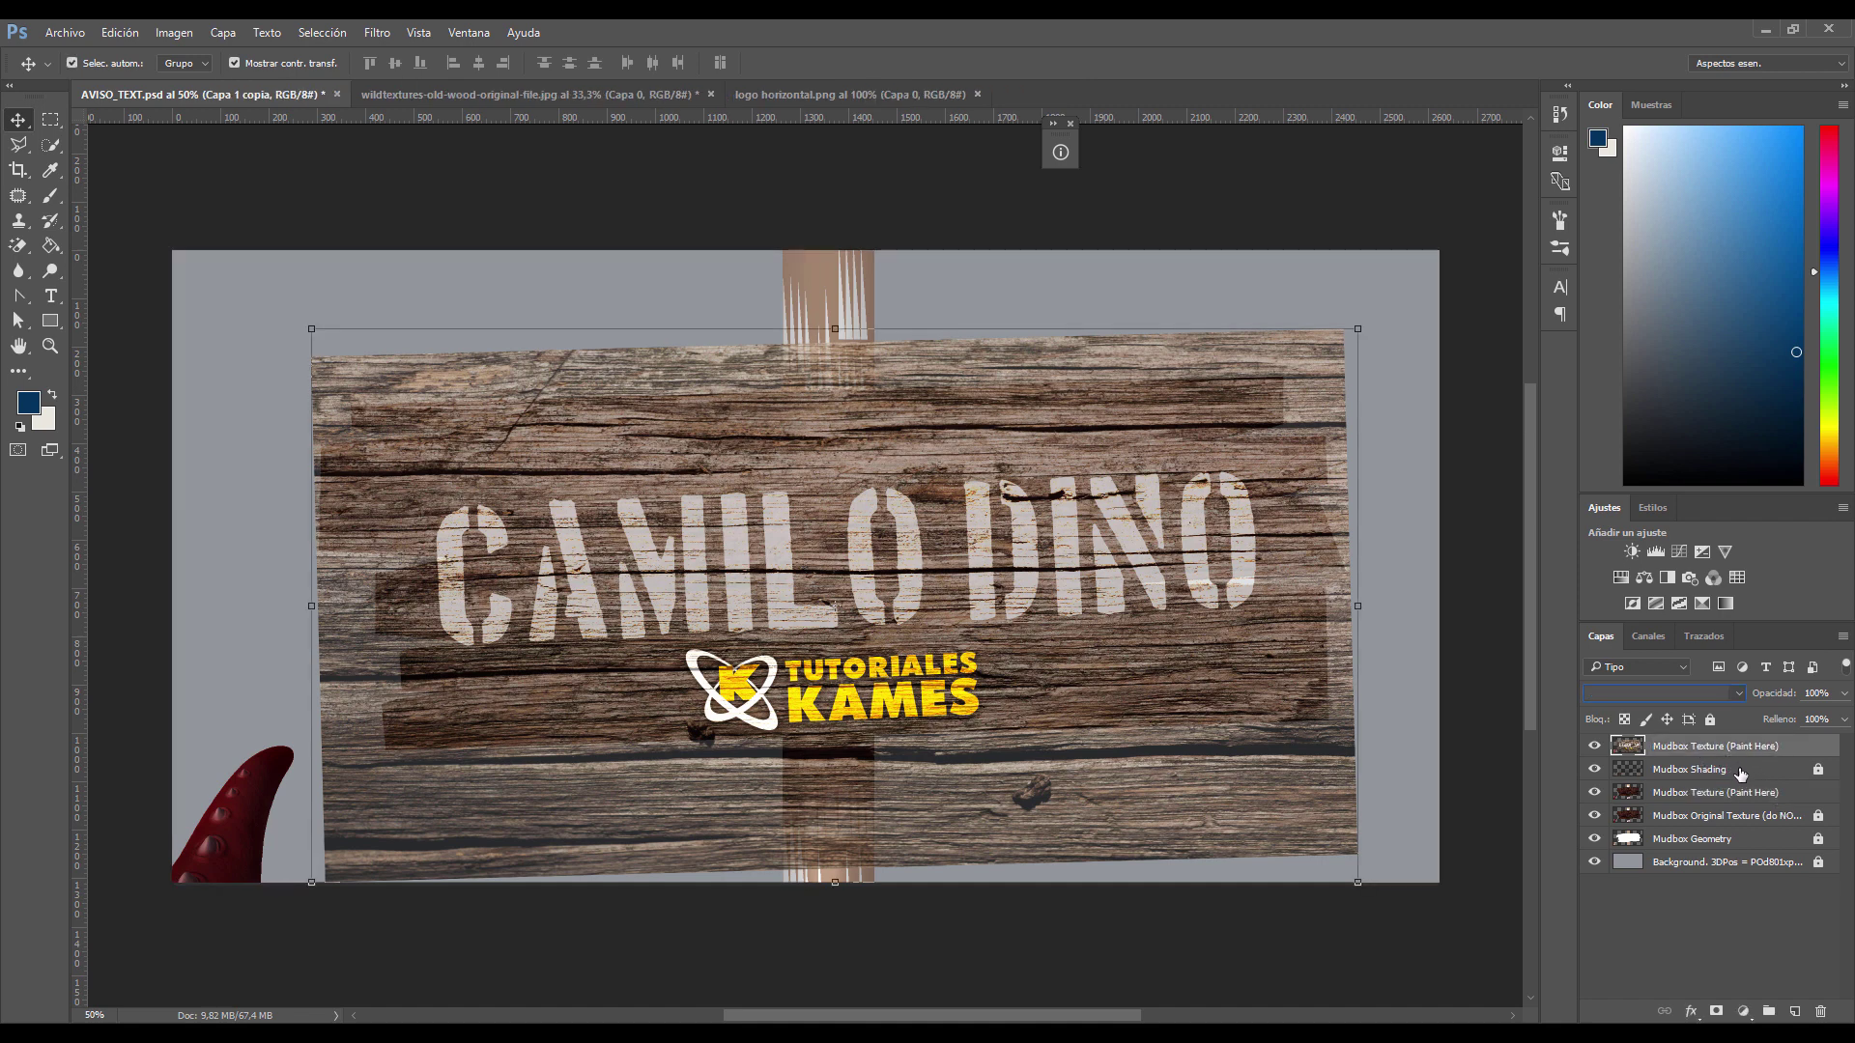
pyautogui.click(1739, 797)
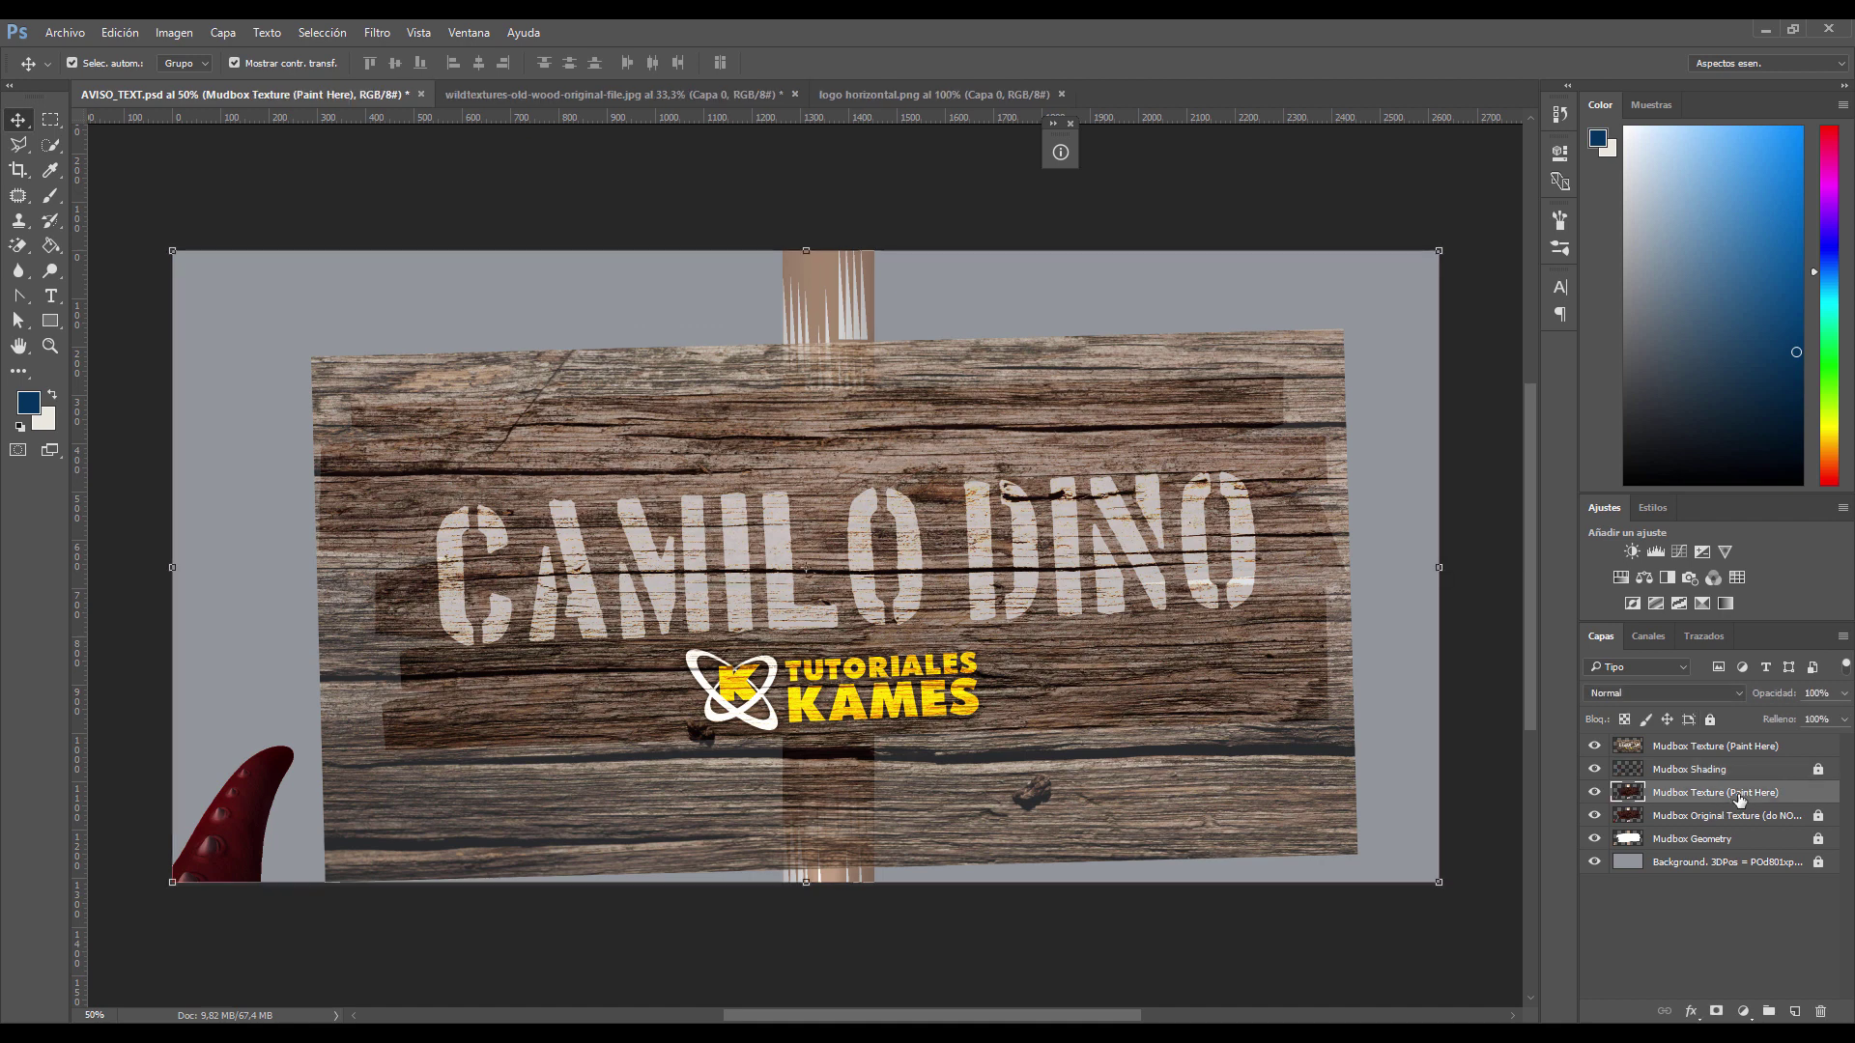
pyautogui.moveTo(1695, 748); pyautogui.dragTo(1703, 771)
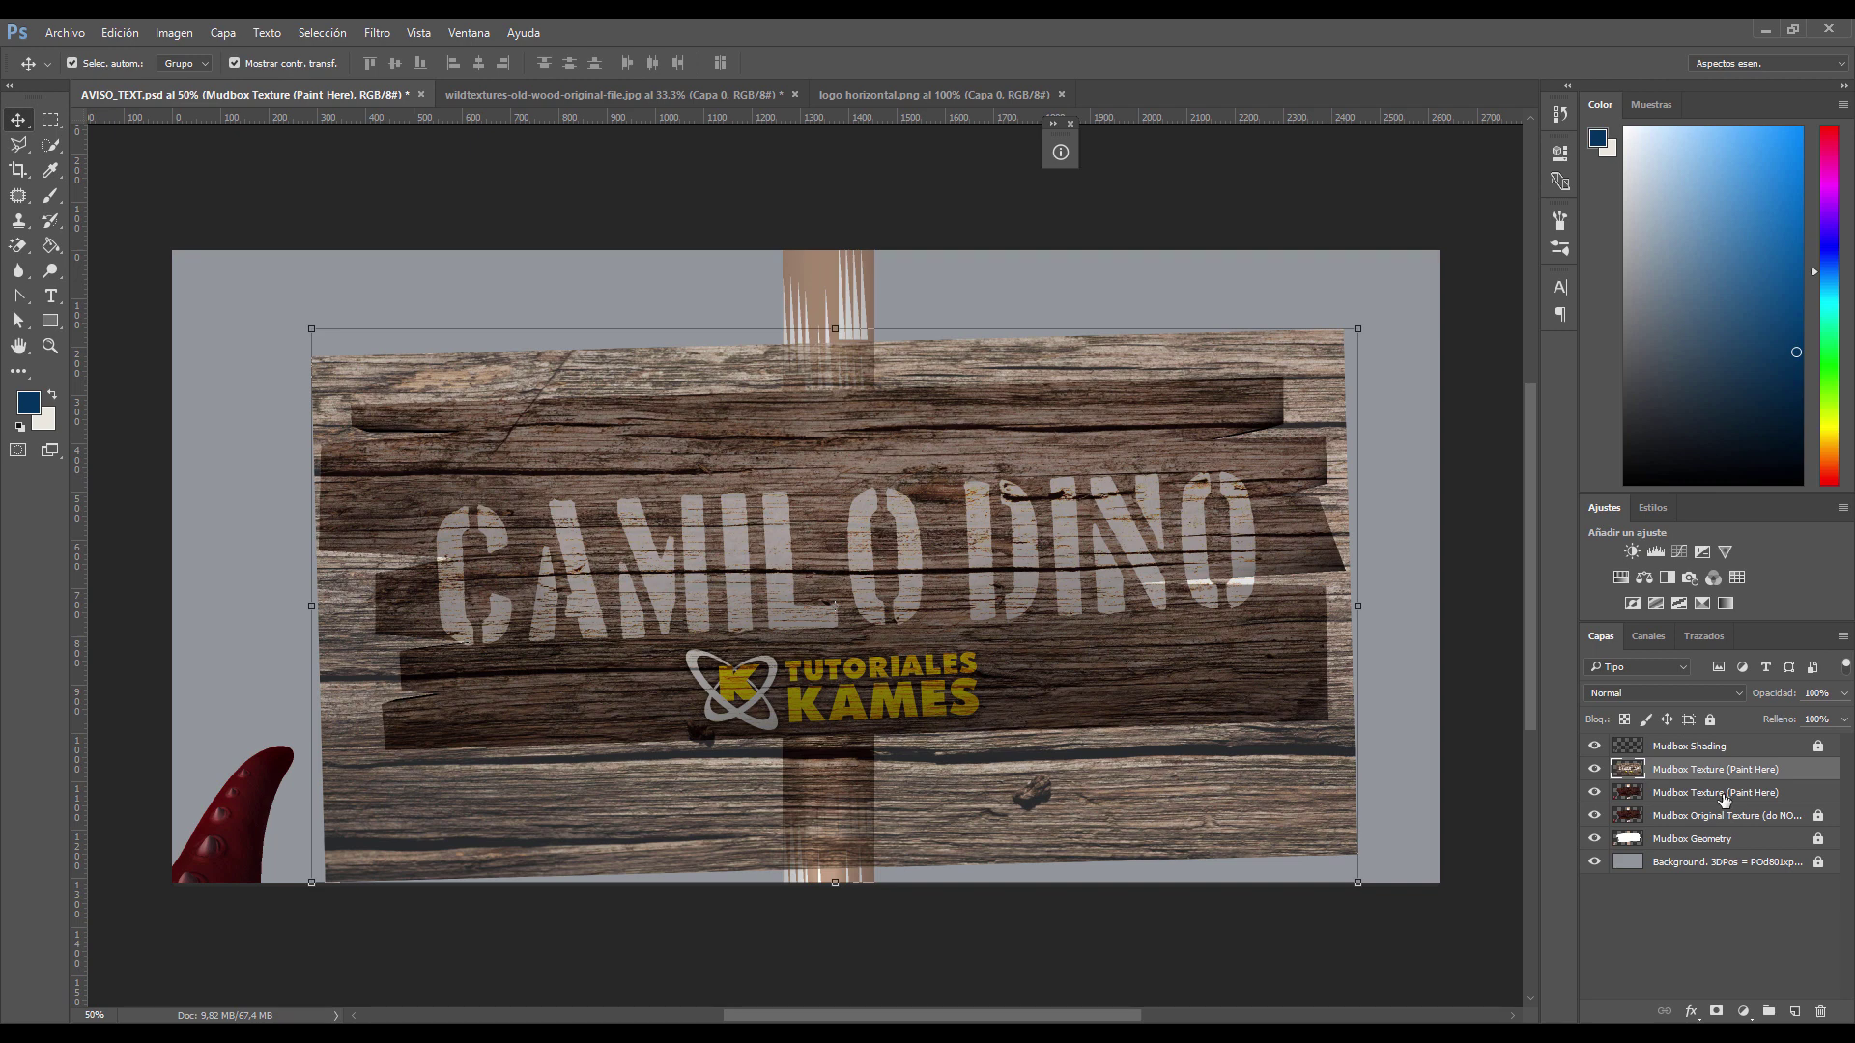
# Step: Delete the original Mudbox Texture (Paint Here) layer and save AVISO_TEXT.psd
pyautogui.click(1715, 794)
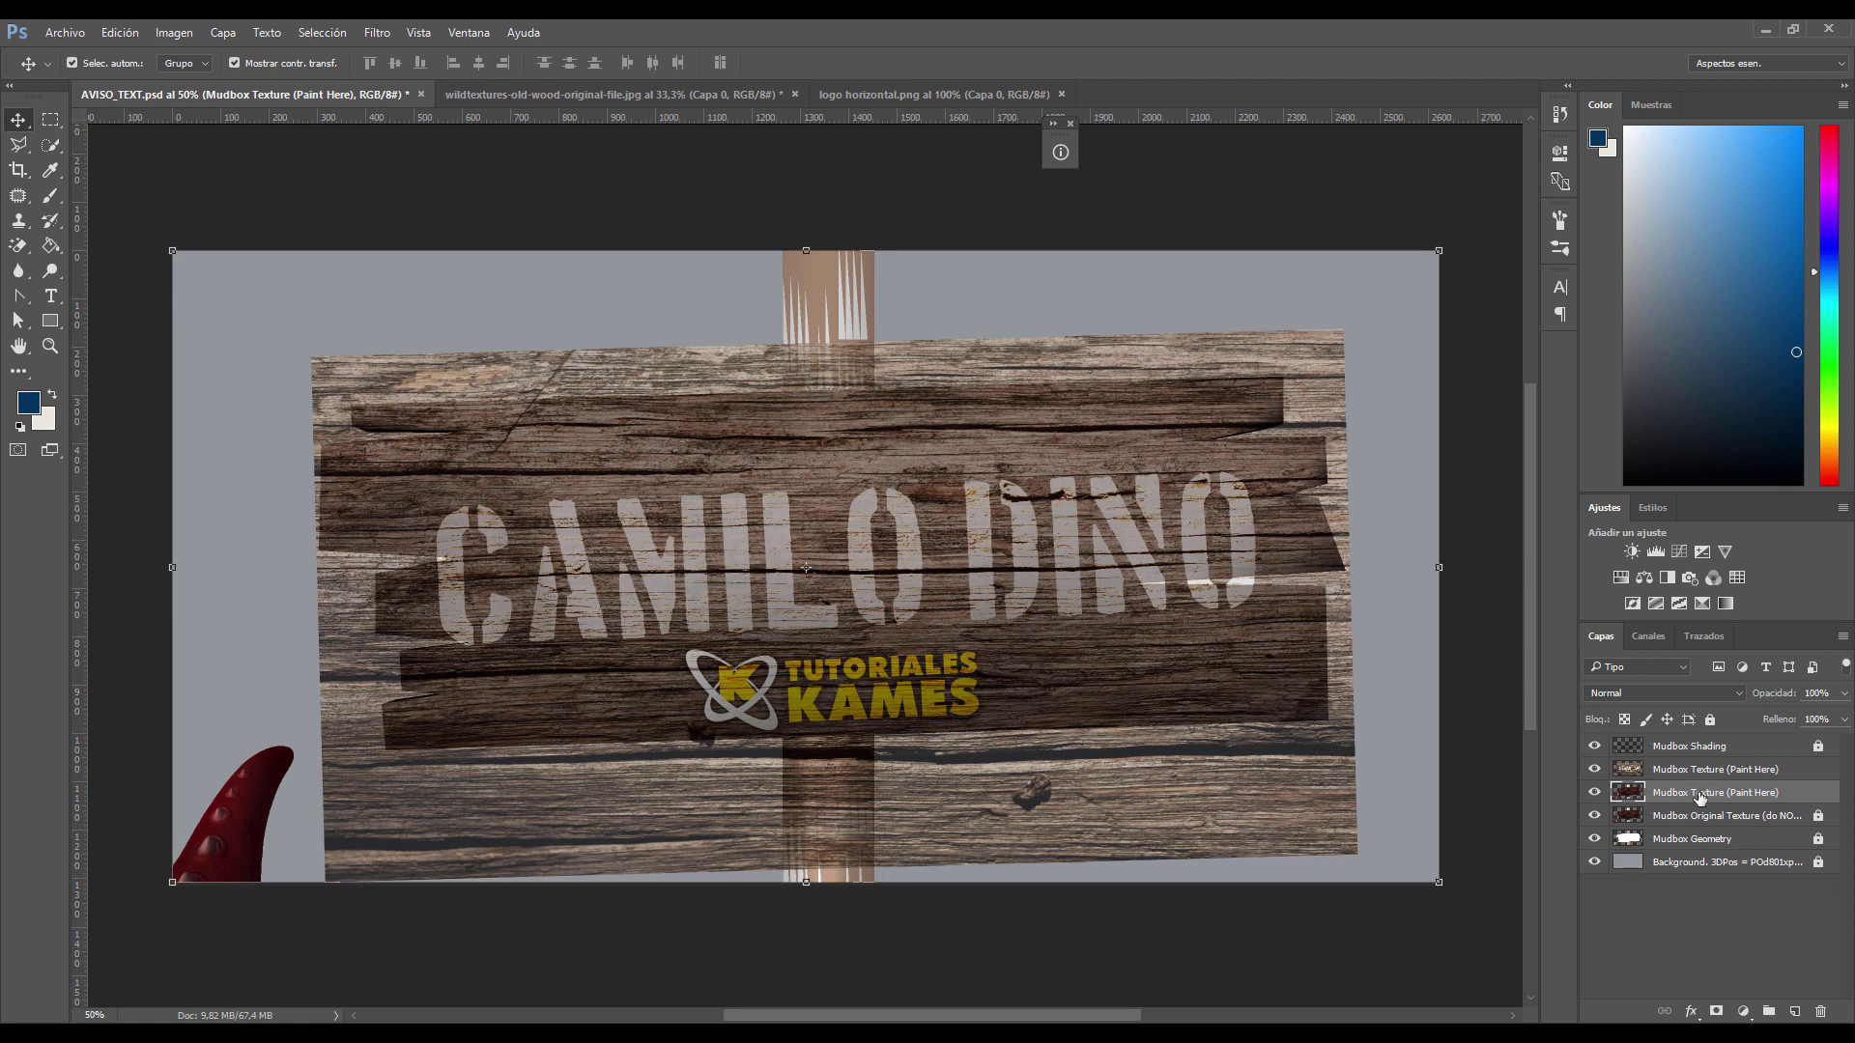
pyautogui.rightClick(1693, 798)
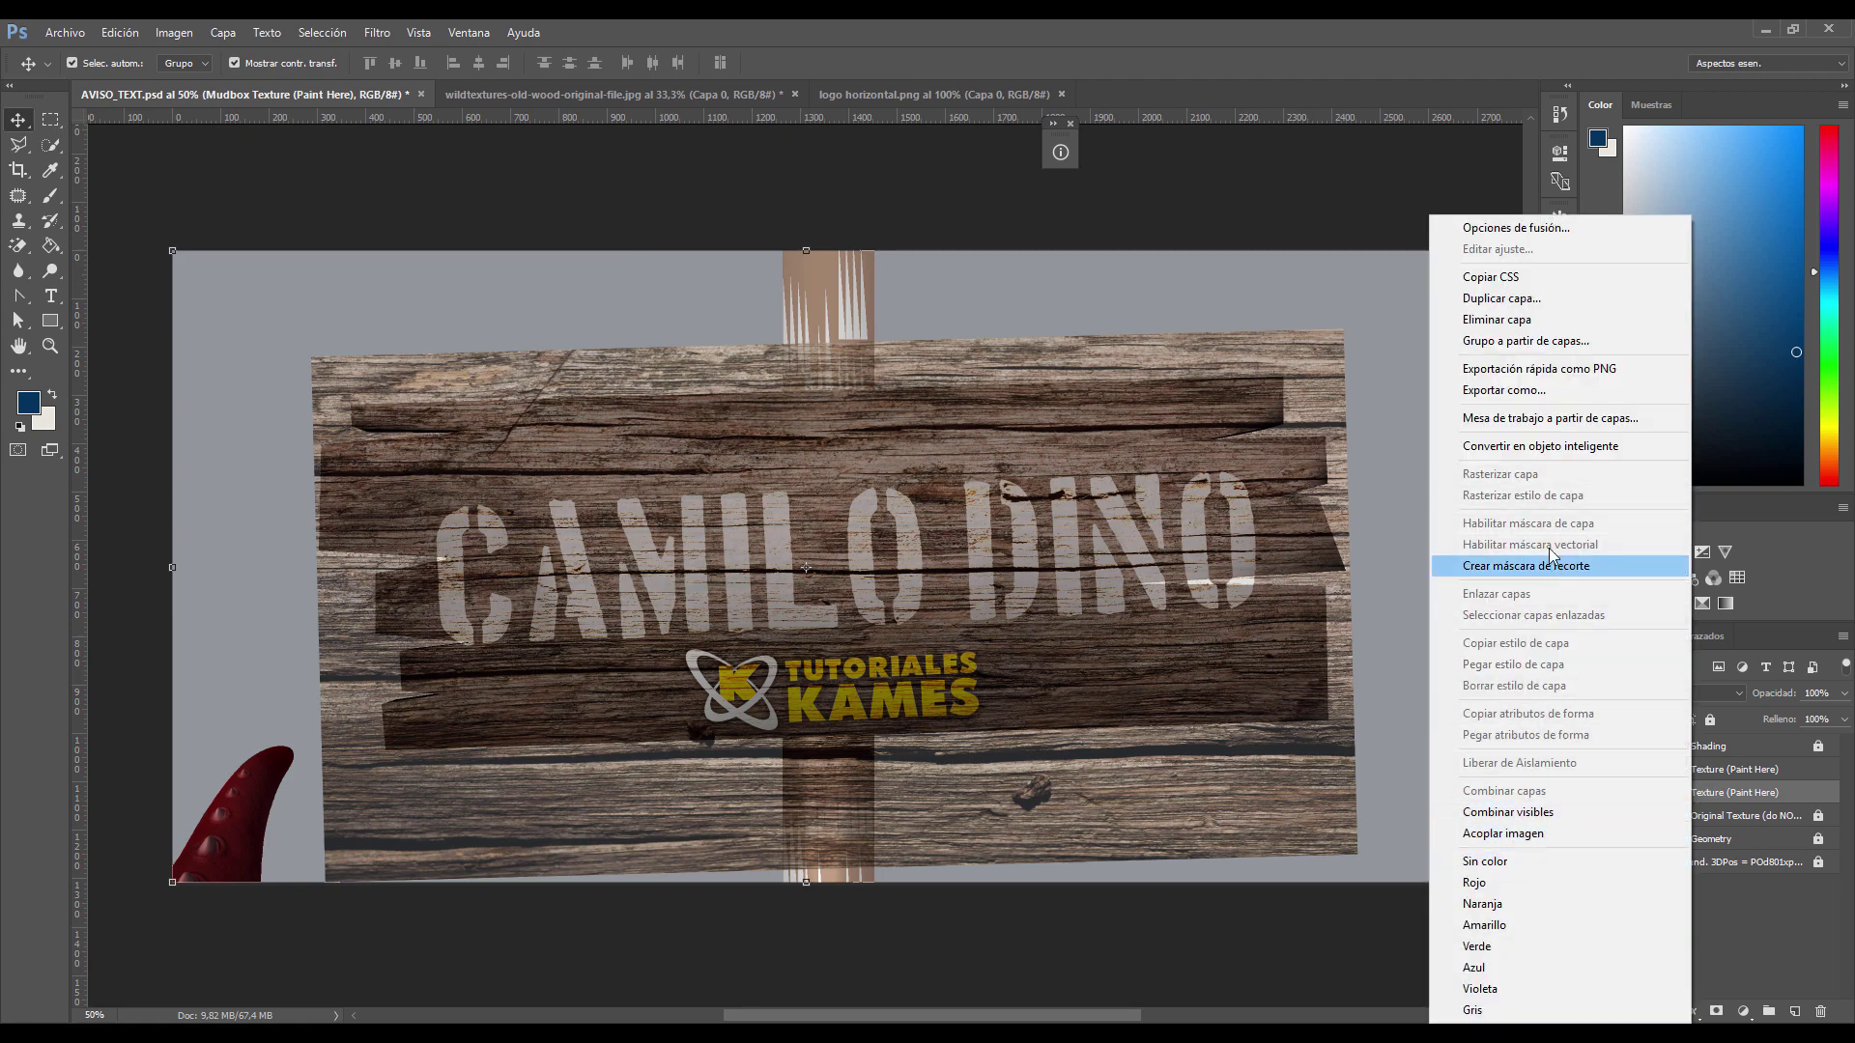
pyautogui.click(1747, 965)
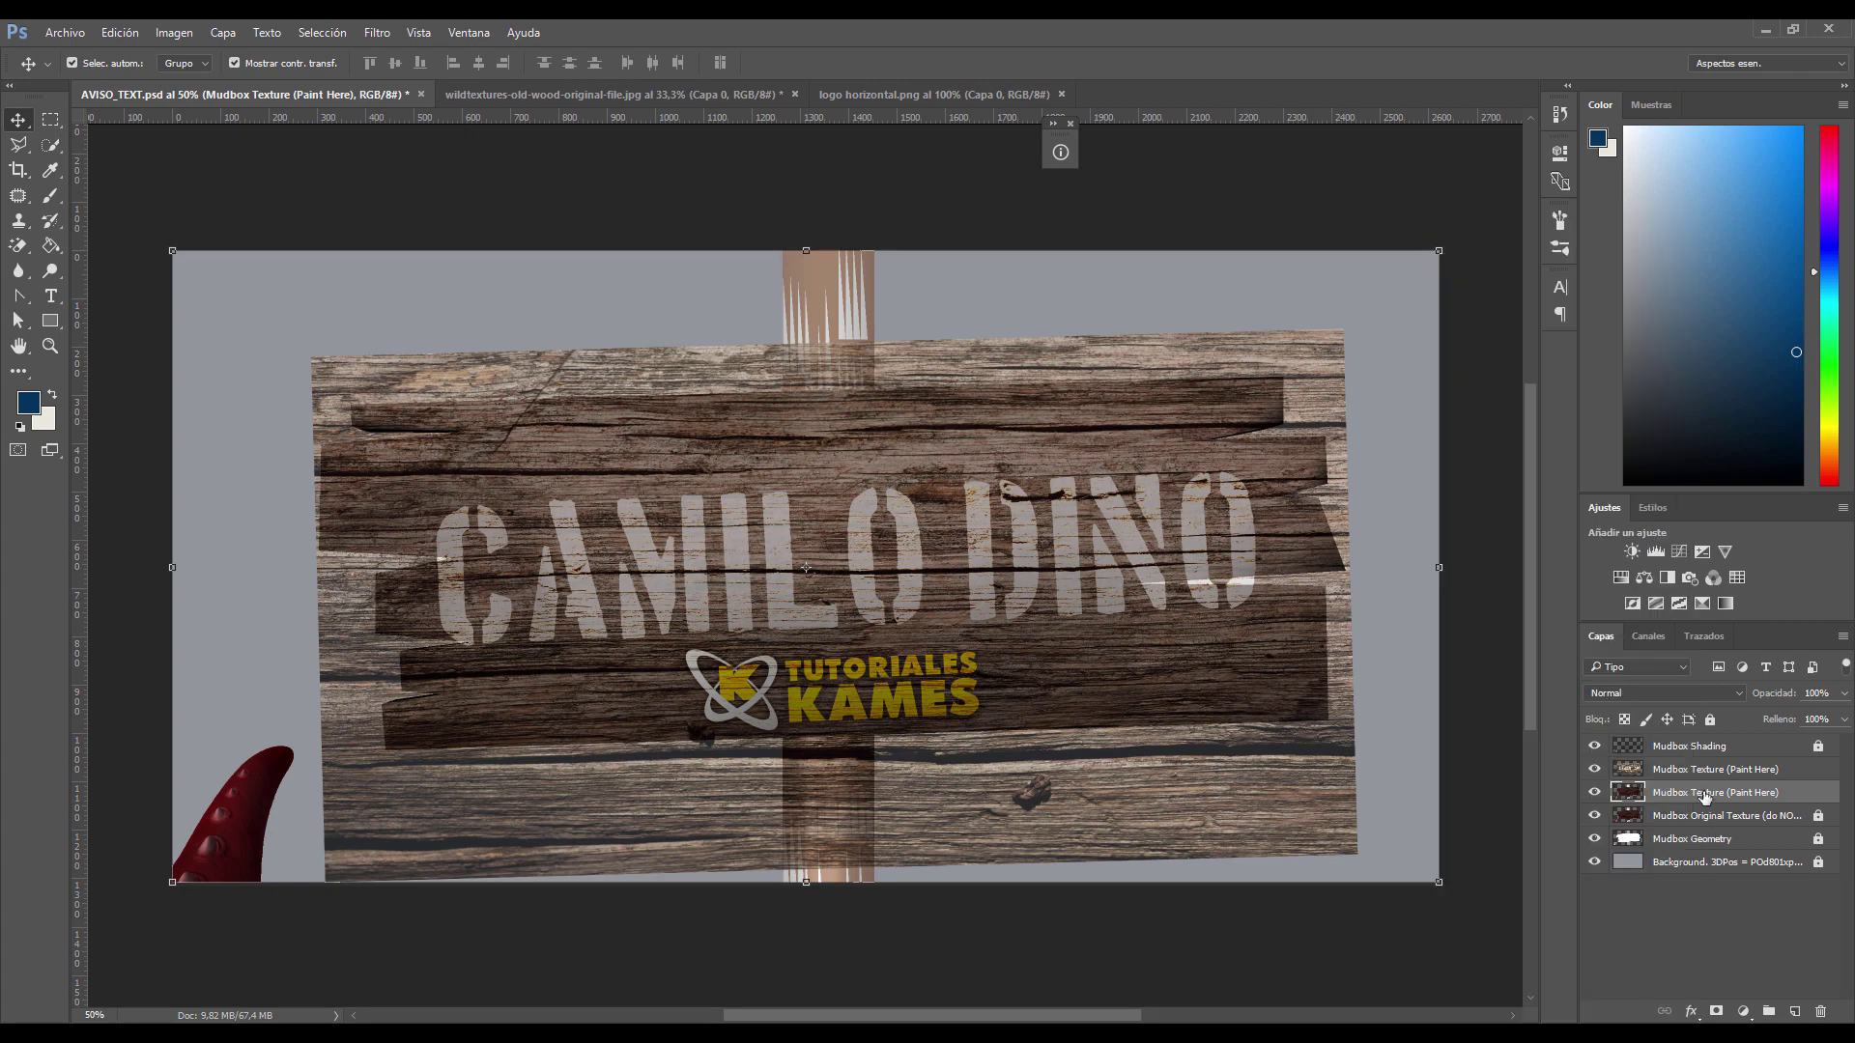
pyautogui.click(1820, 1012)
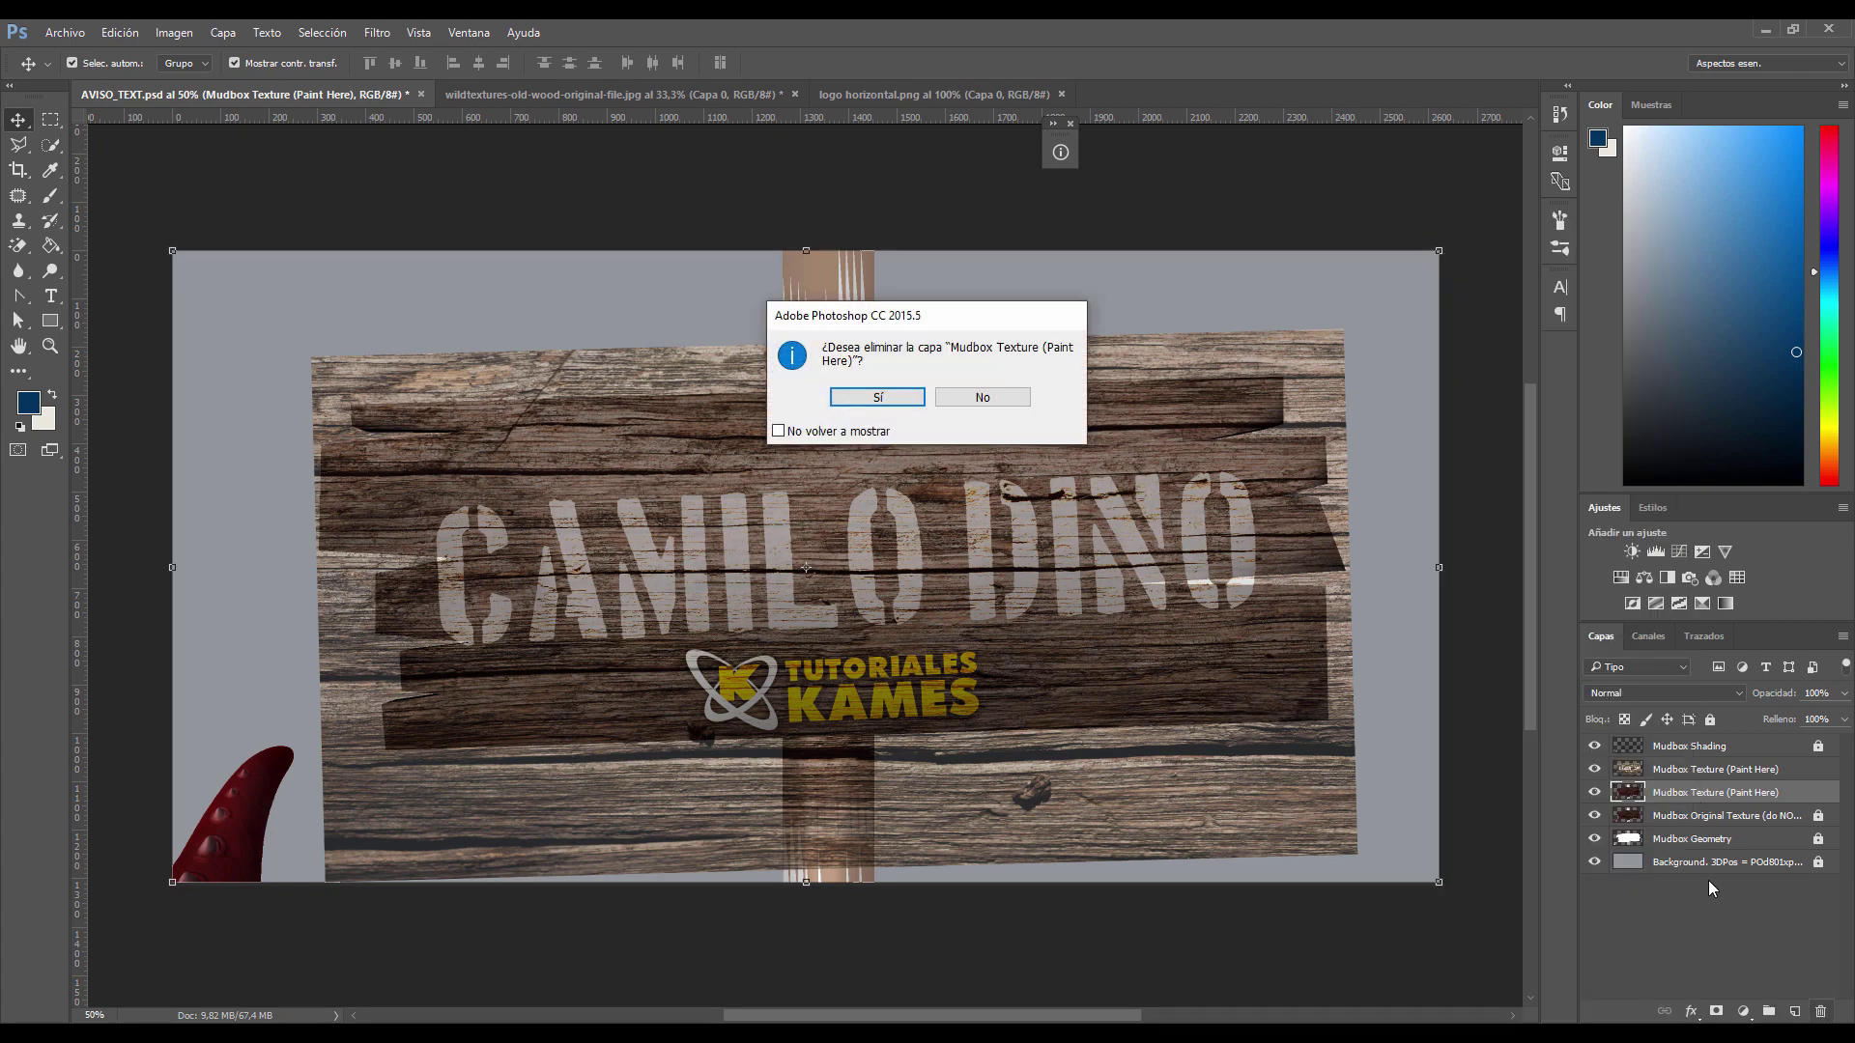
pyautogui.click(882, 398)
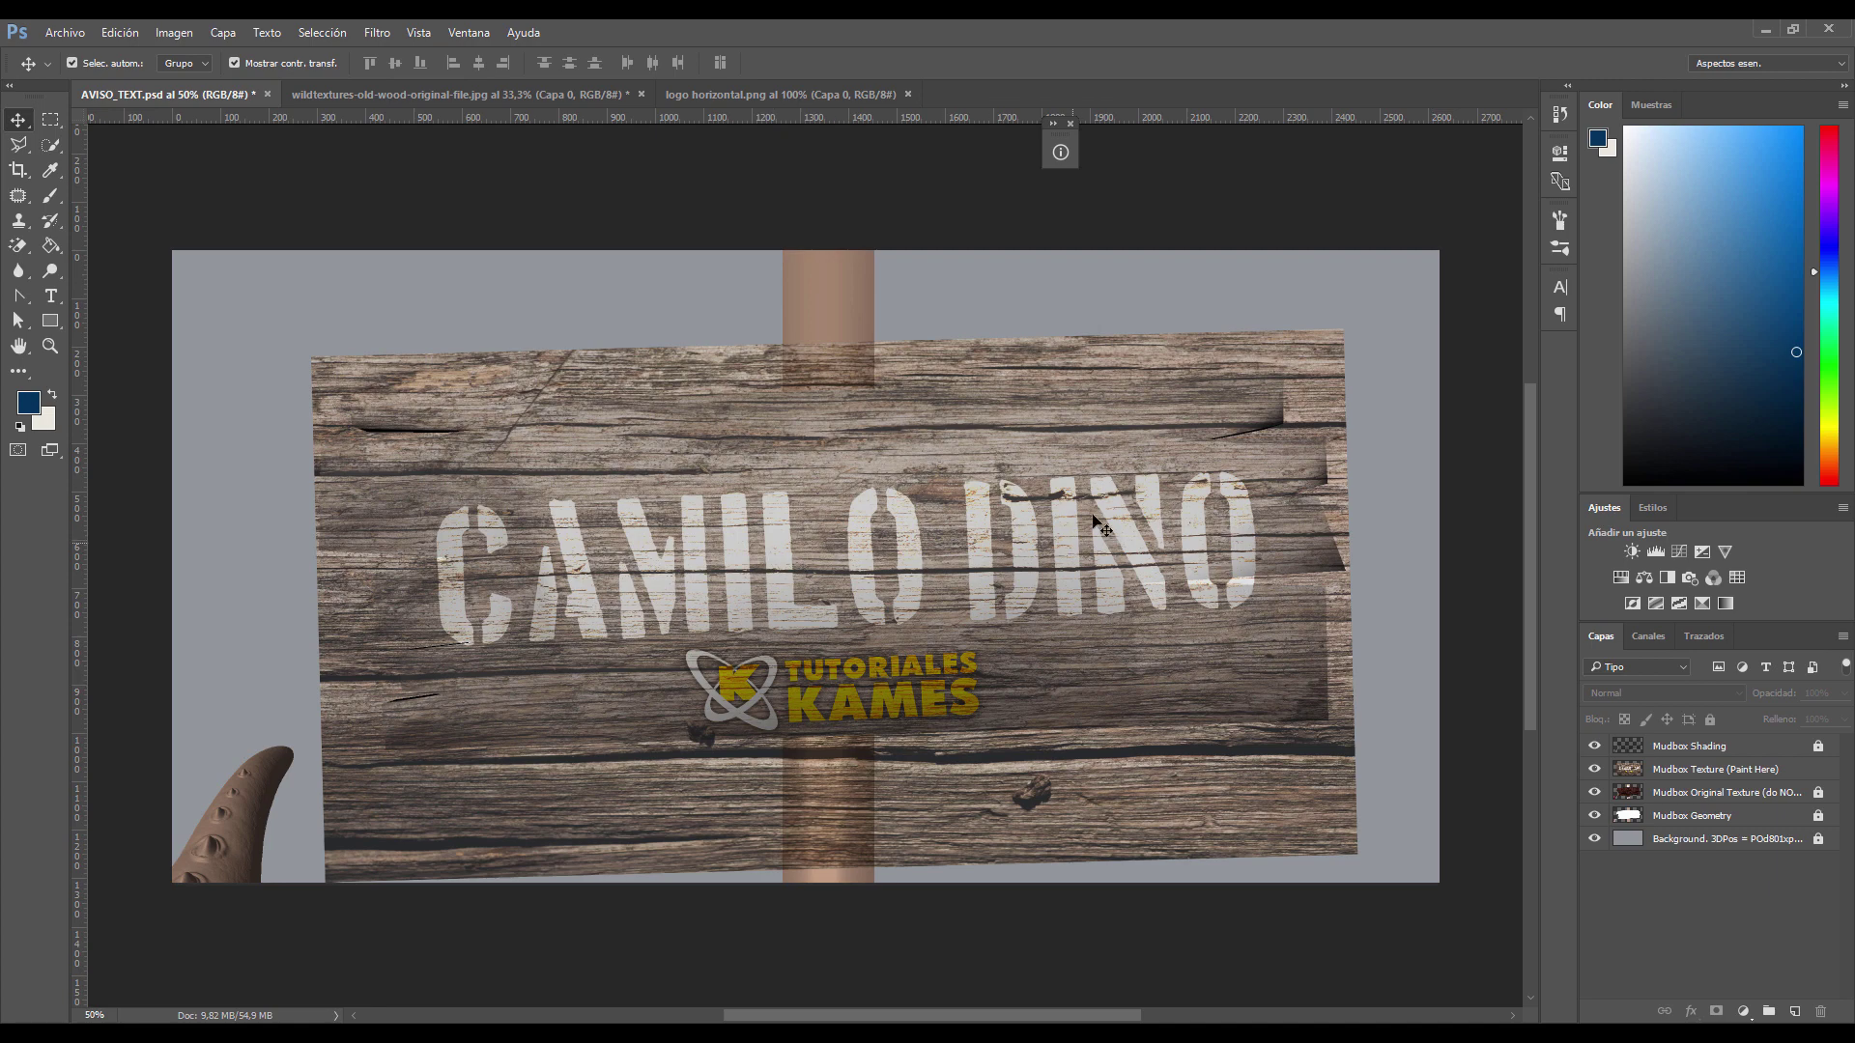
pyautogui.click(67, 33)
pyautogui.click(94, 228)
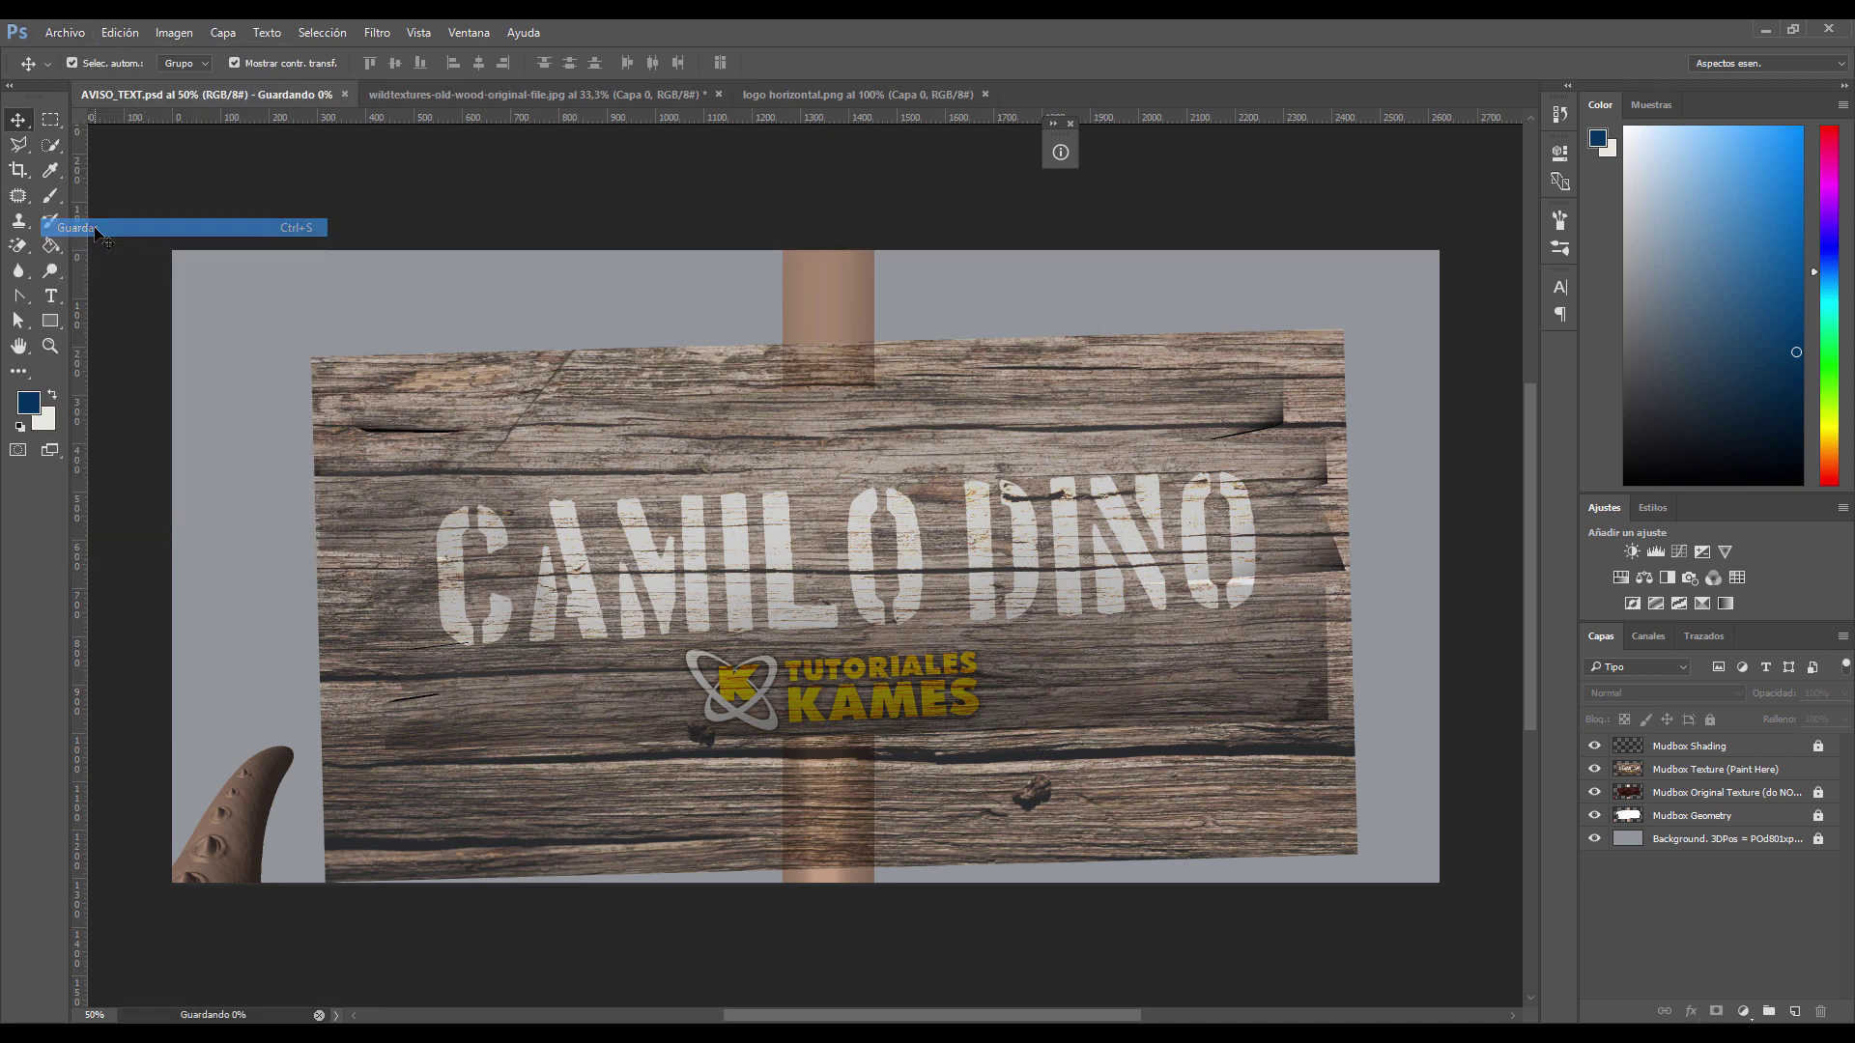
# Step: Re-import the edited AVISO_TEXT.psd in Mudbox and dismiss the file-watching notice
pyautogui.hotkey('alt', 'Tab')
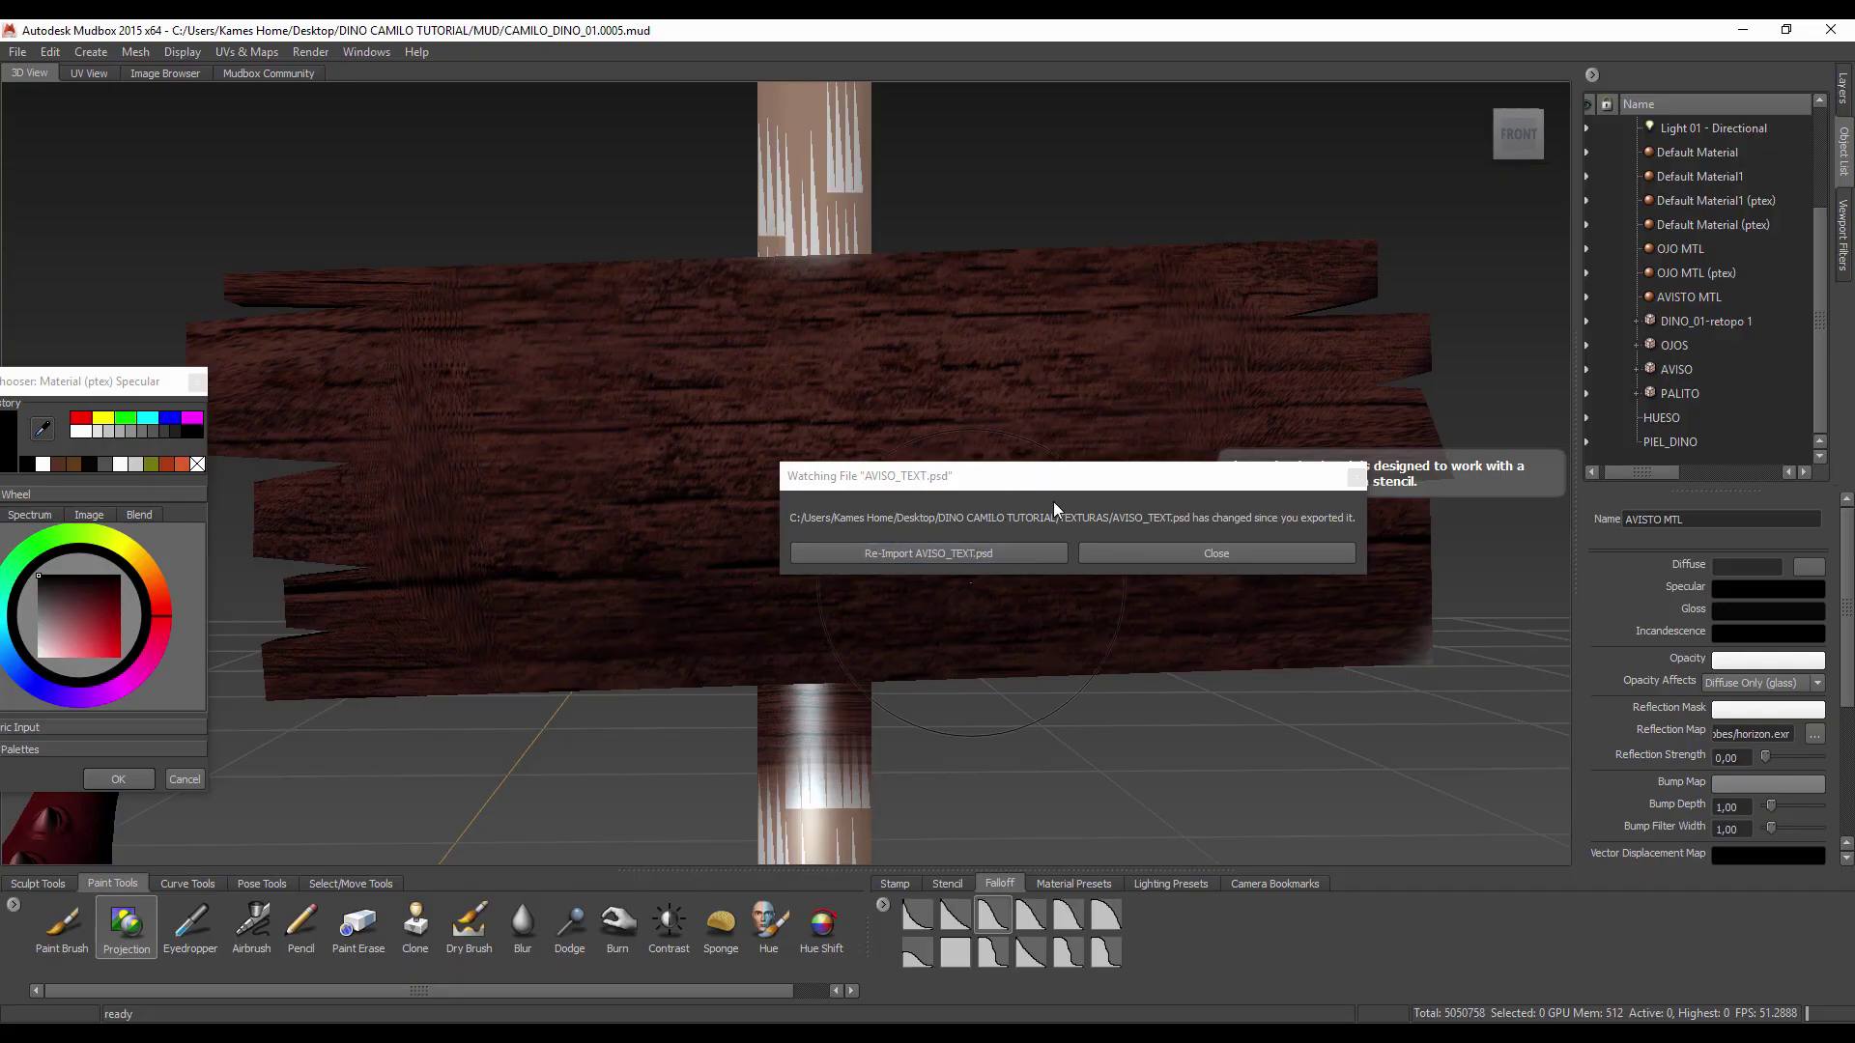
pyautogui.click(1005, 551)
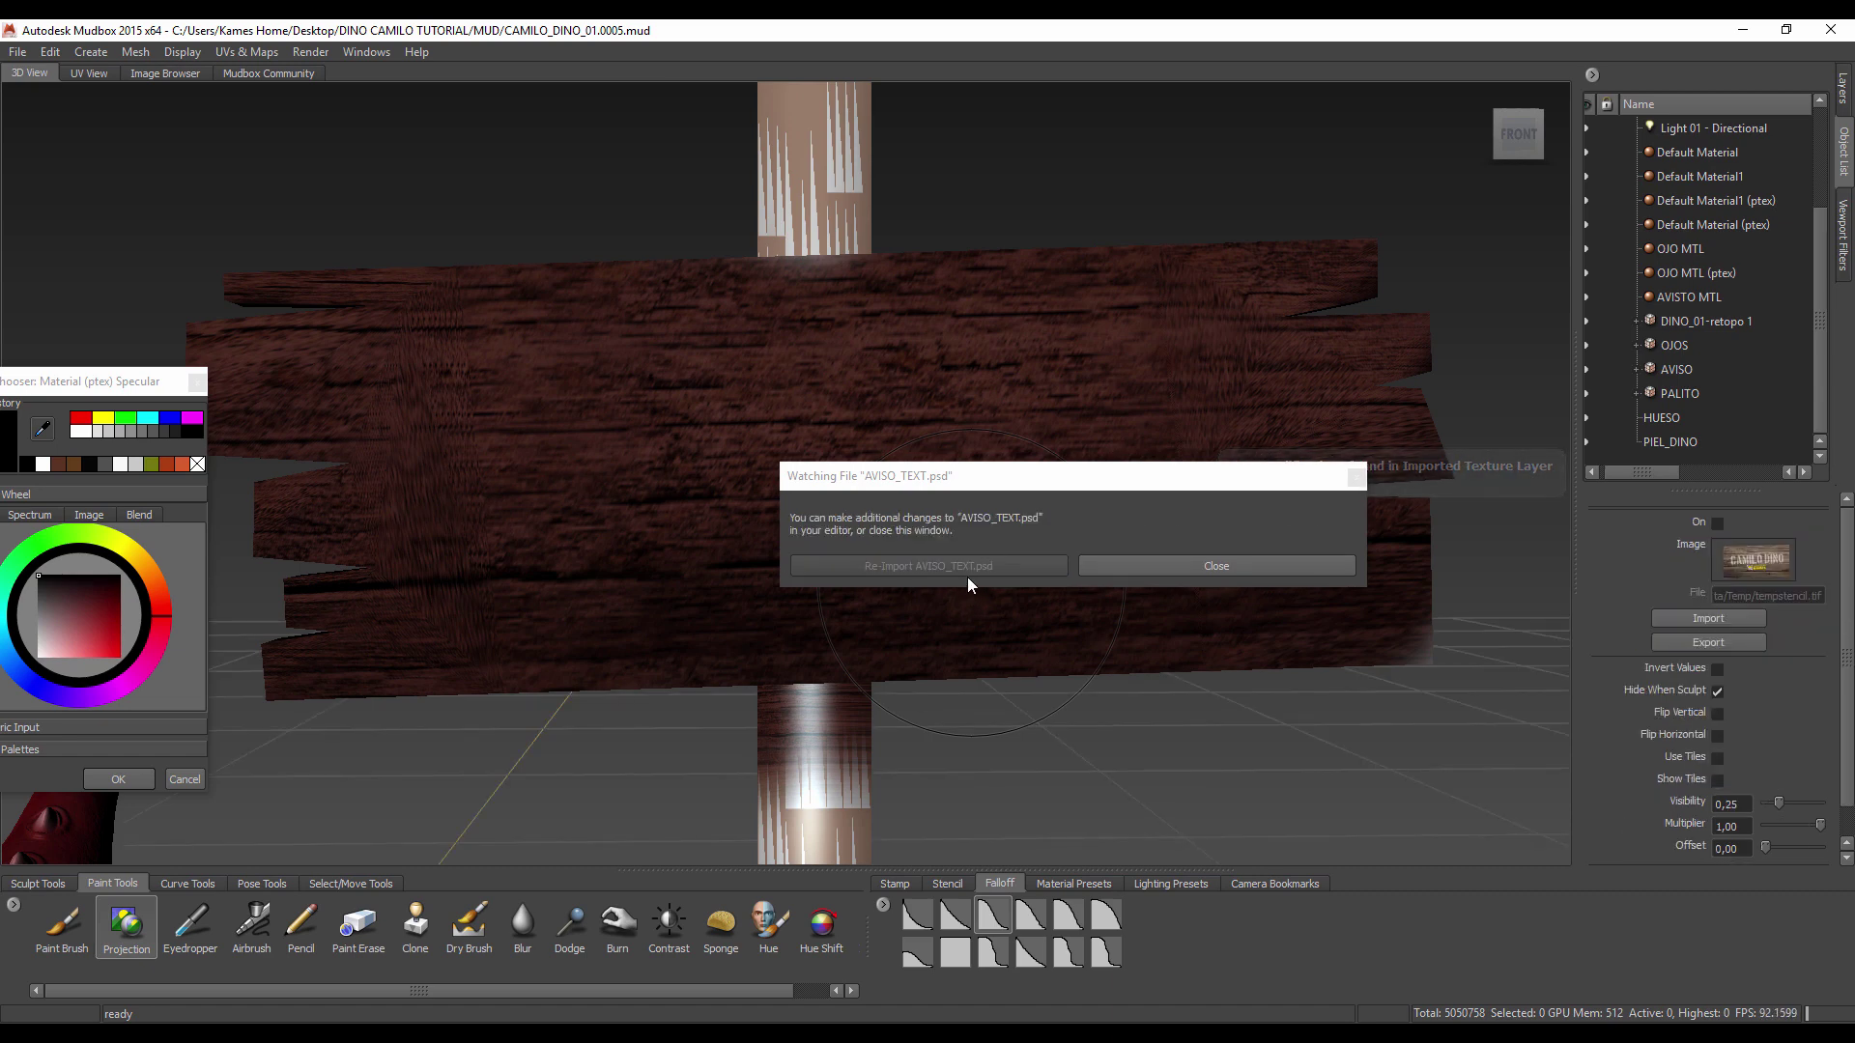
pyautogui.click(1125, 566)
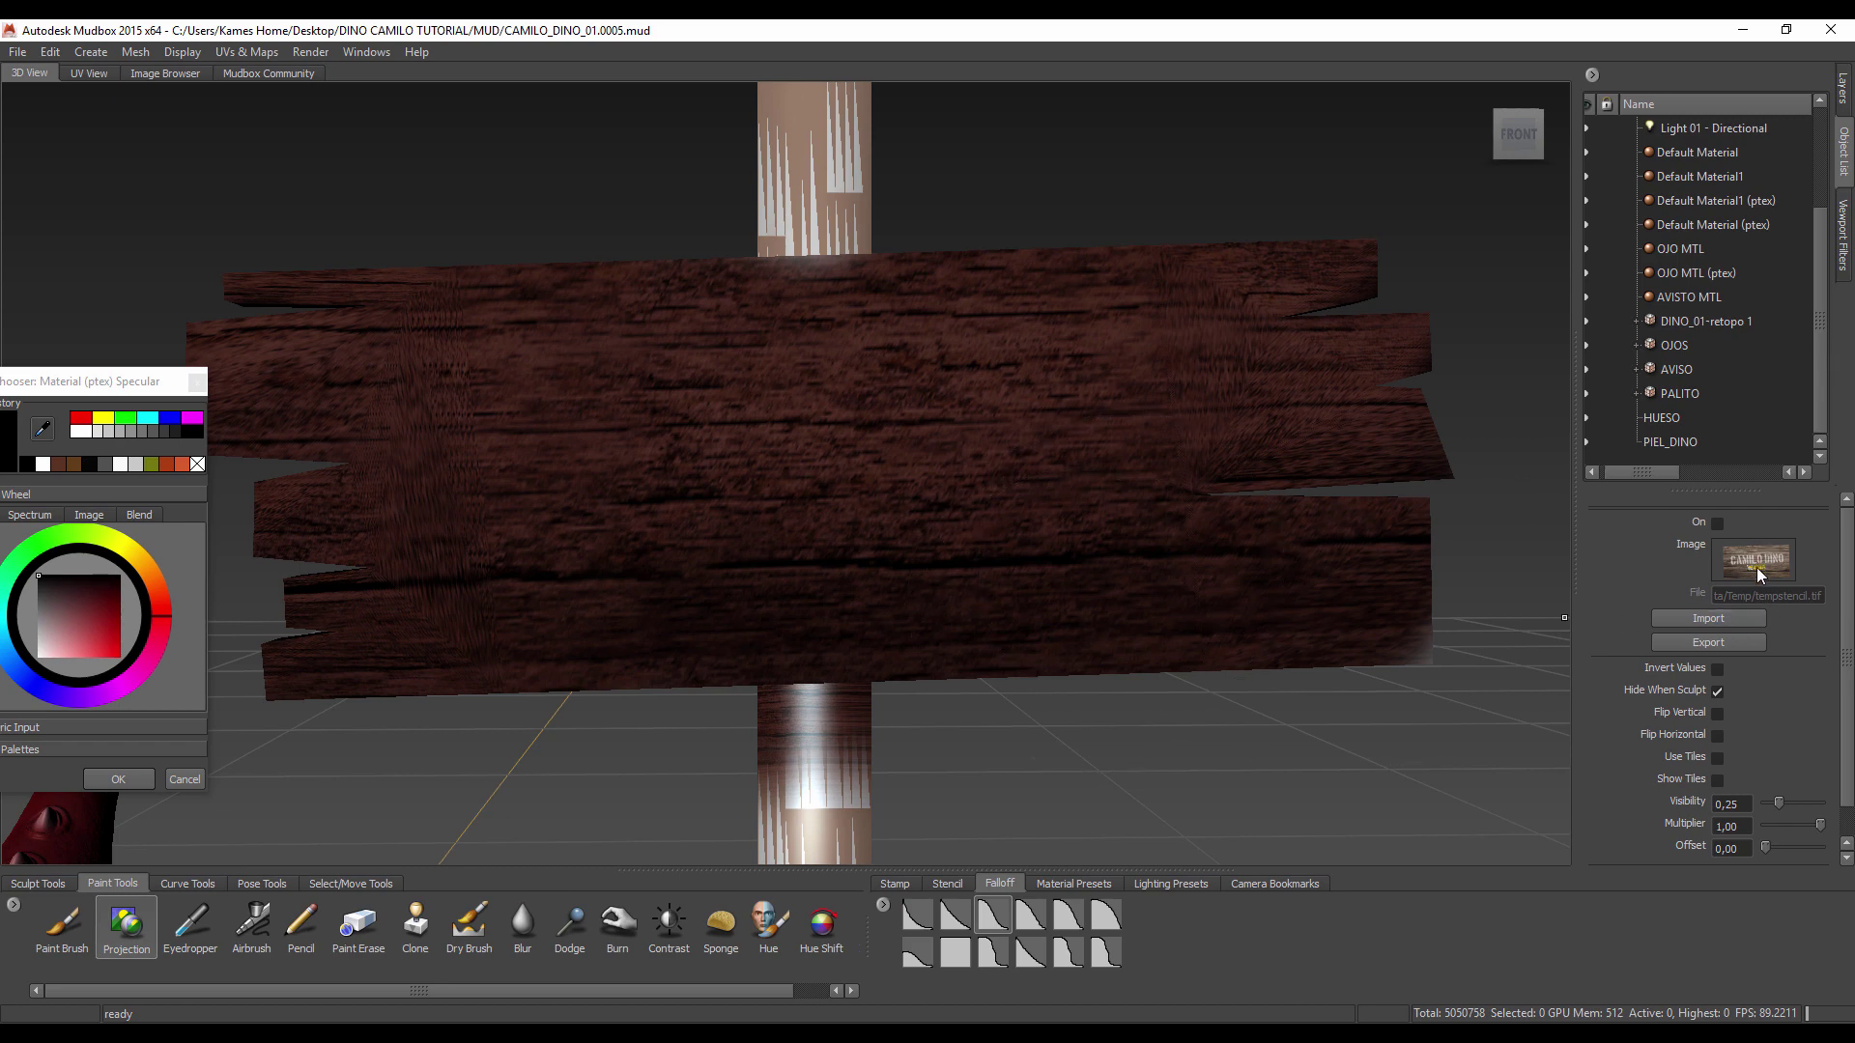
pyautogui.moveTo(1232, 734)
pyautogui.keyDown('alt'); pyautogui.mouseDown()
pyautogui.moveTo(1194, 752)
pyautogui.moveTo(998, 551)
pyautogui.mouseUp(); pyautogui.keyUp('alt')
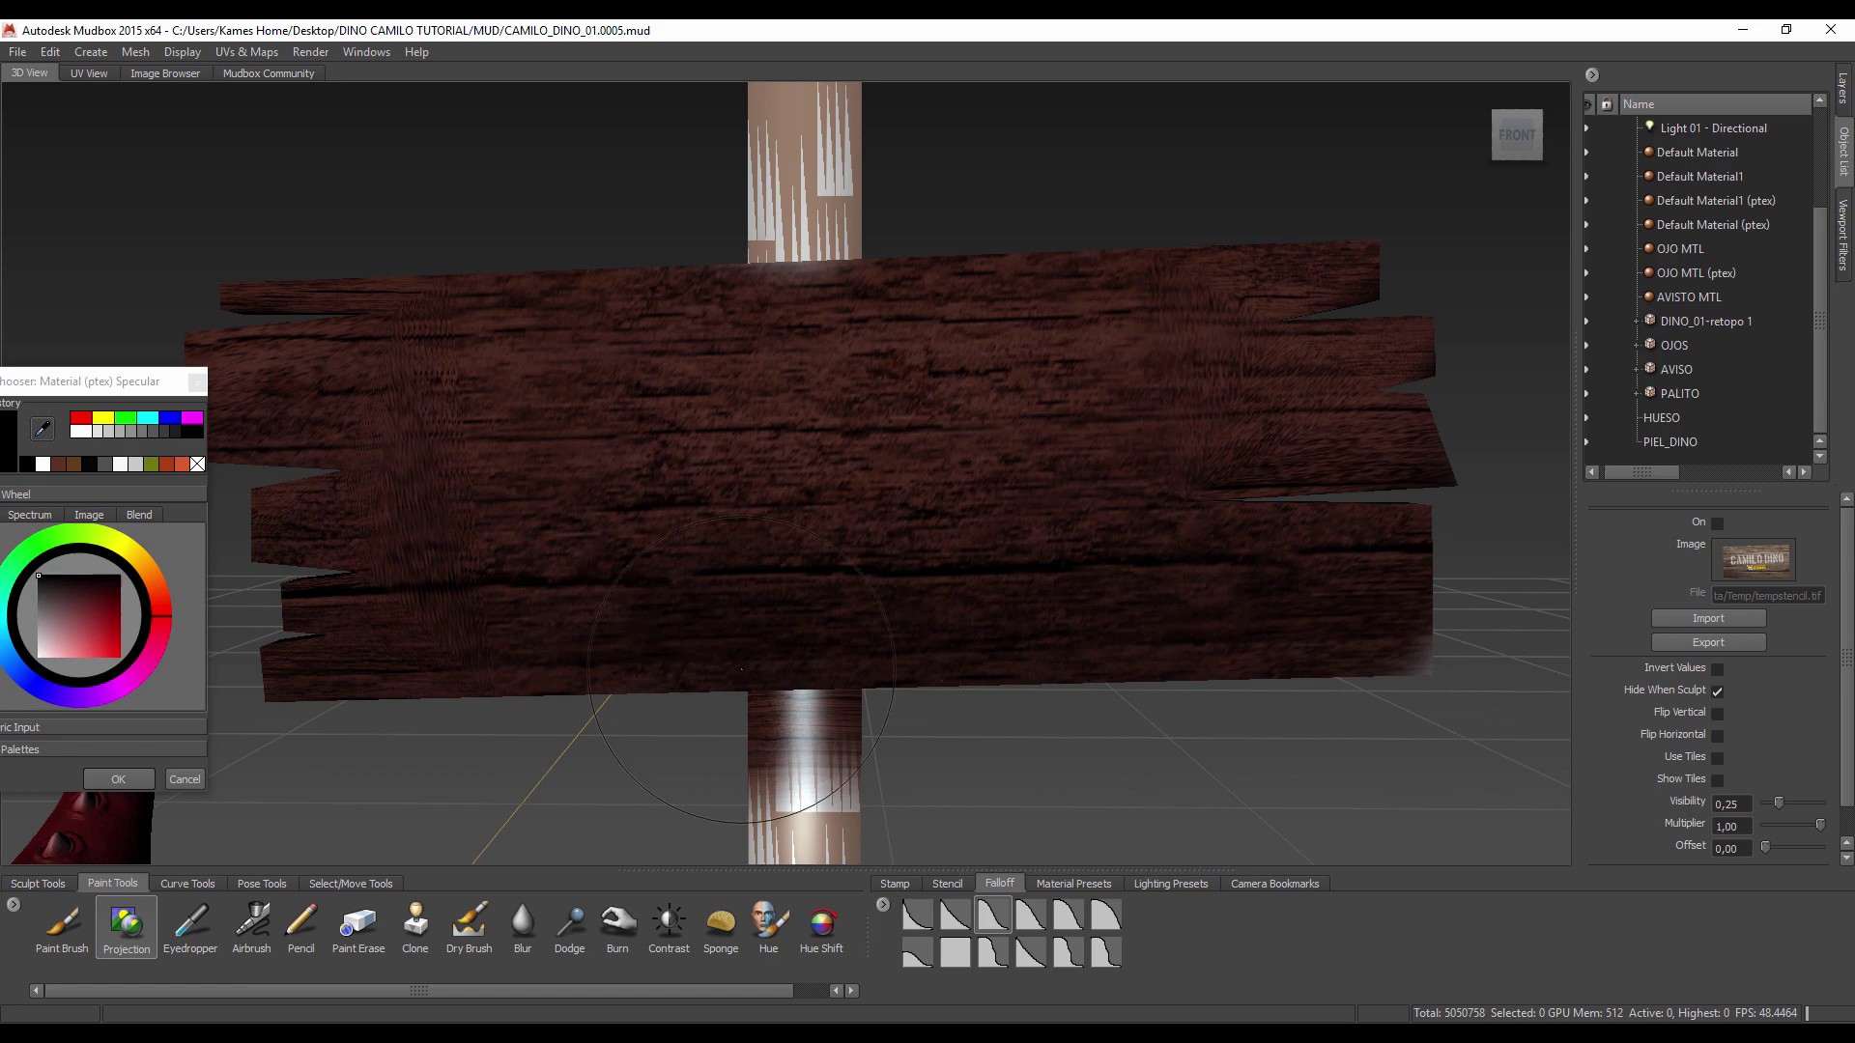
# Step: Turn the stencil on and project-paint the CAMILO DINO lettering and logo across the sign planks
pyautogui.click(1718, 524)
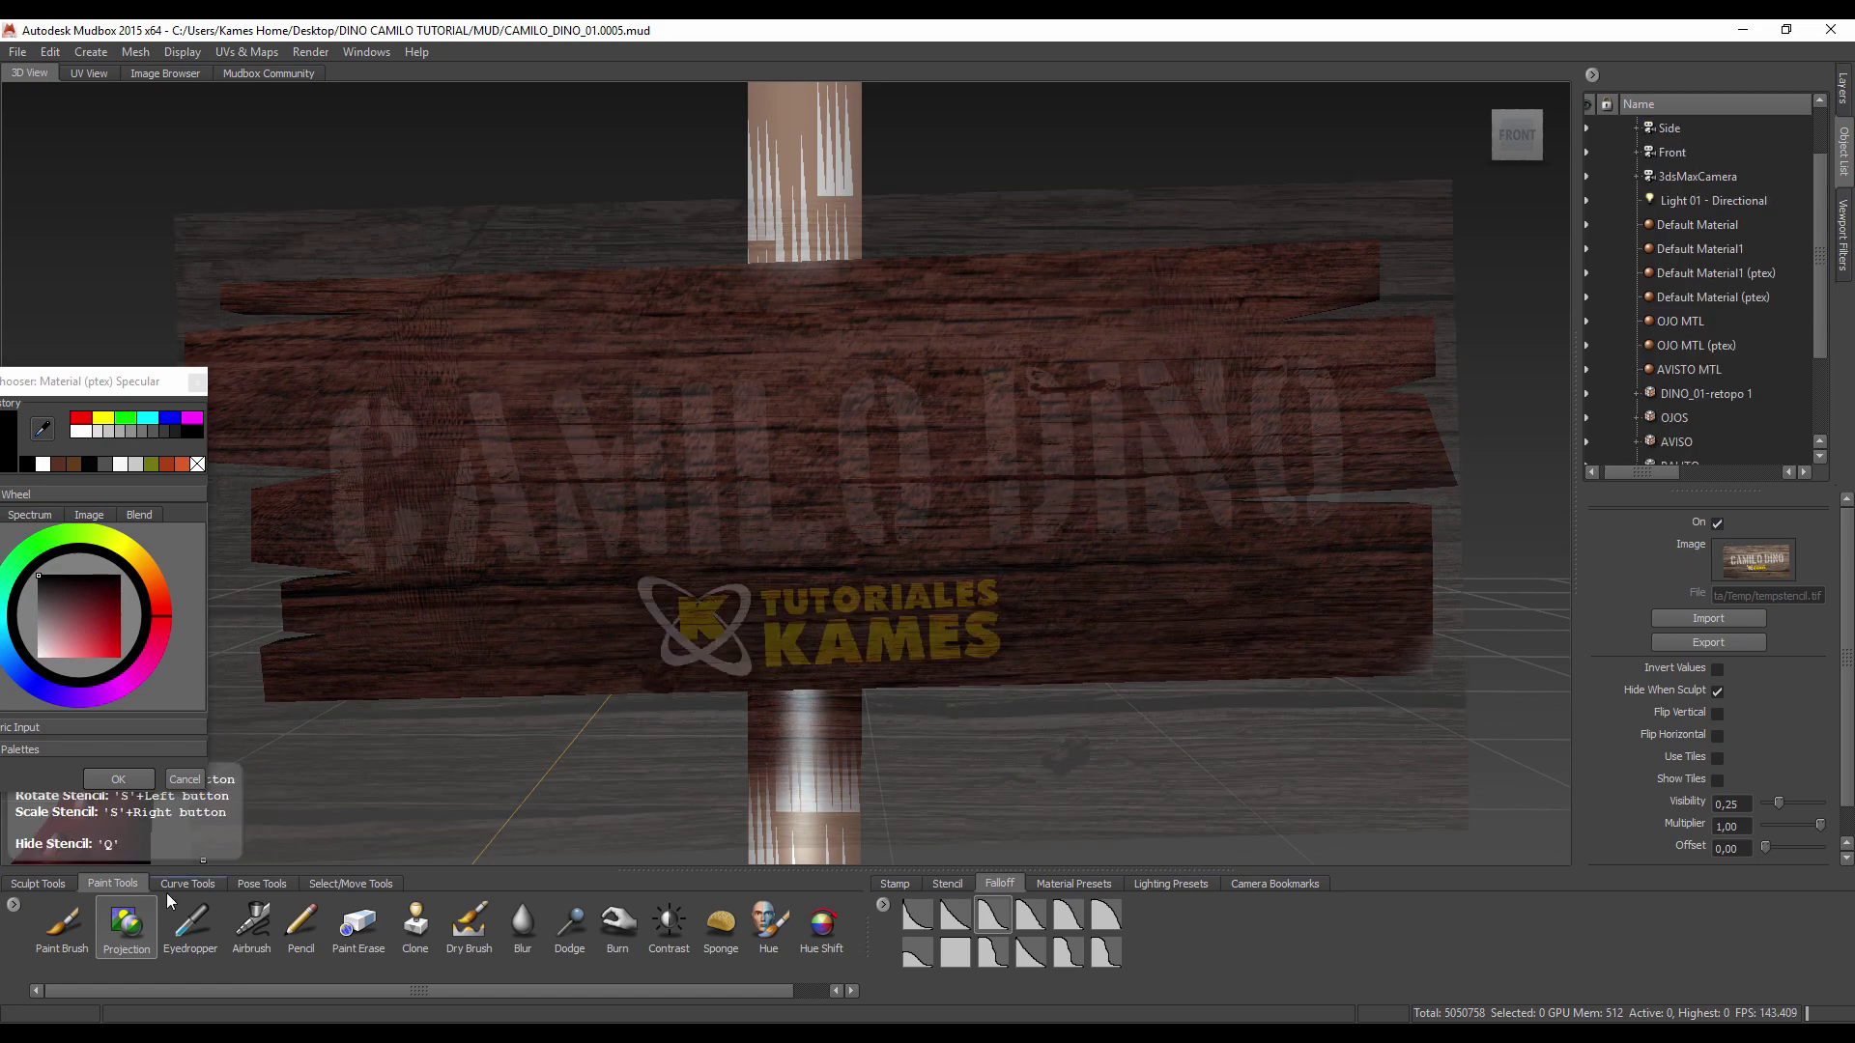
pyautogui.moveTo(561, 479)
pyautogui.mouseDown()
pyautogui.moveTo(616, 597)
pyautogui.moveTo(1319, 490)
pyautogui.moveTo(498, 440)
pyautogui.mouseUp()
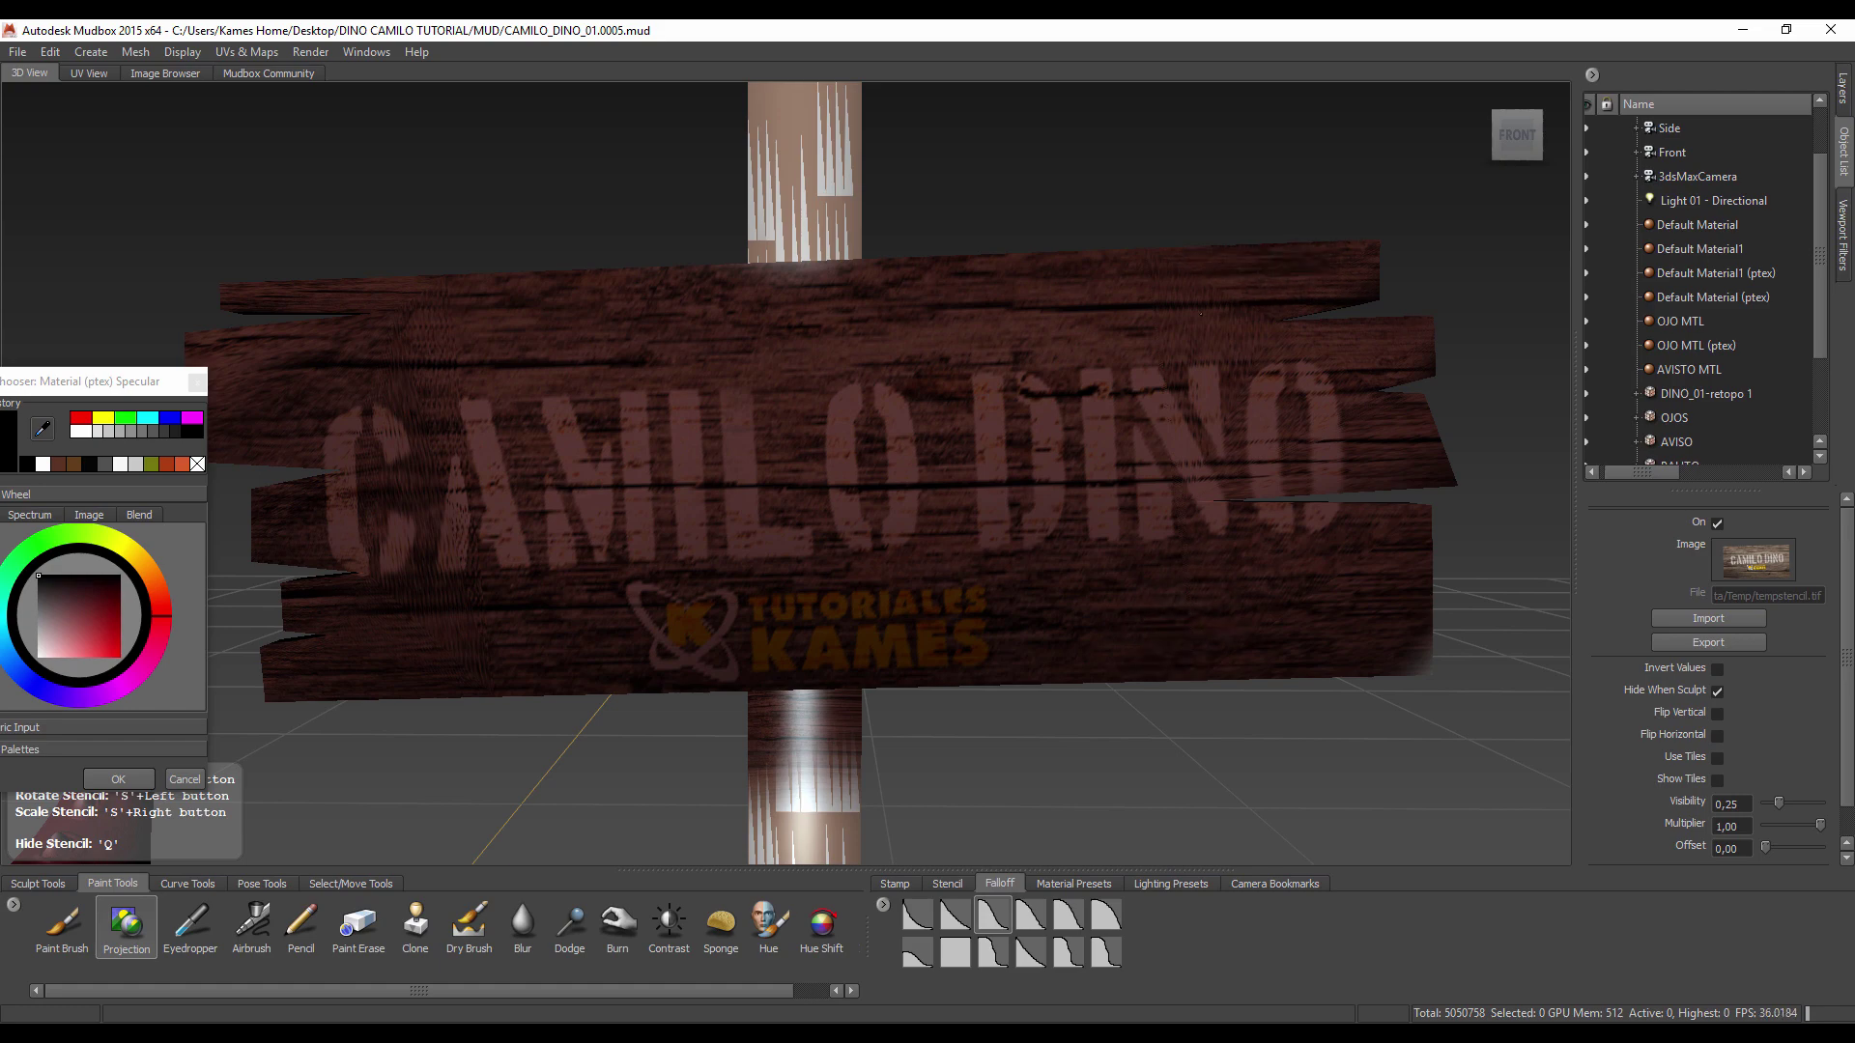
pyautogui.moveTo(295, 396); pyautogui.dragTo(649, 389)
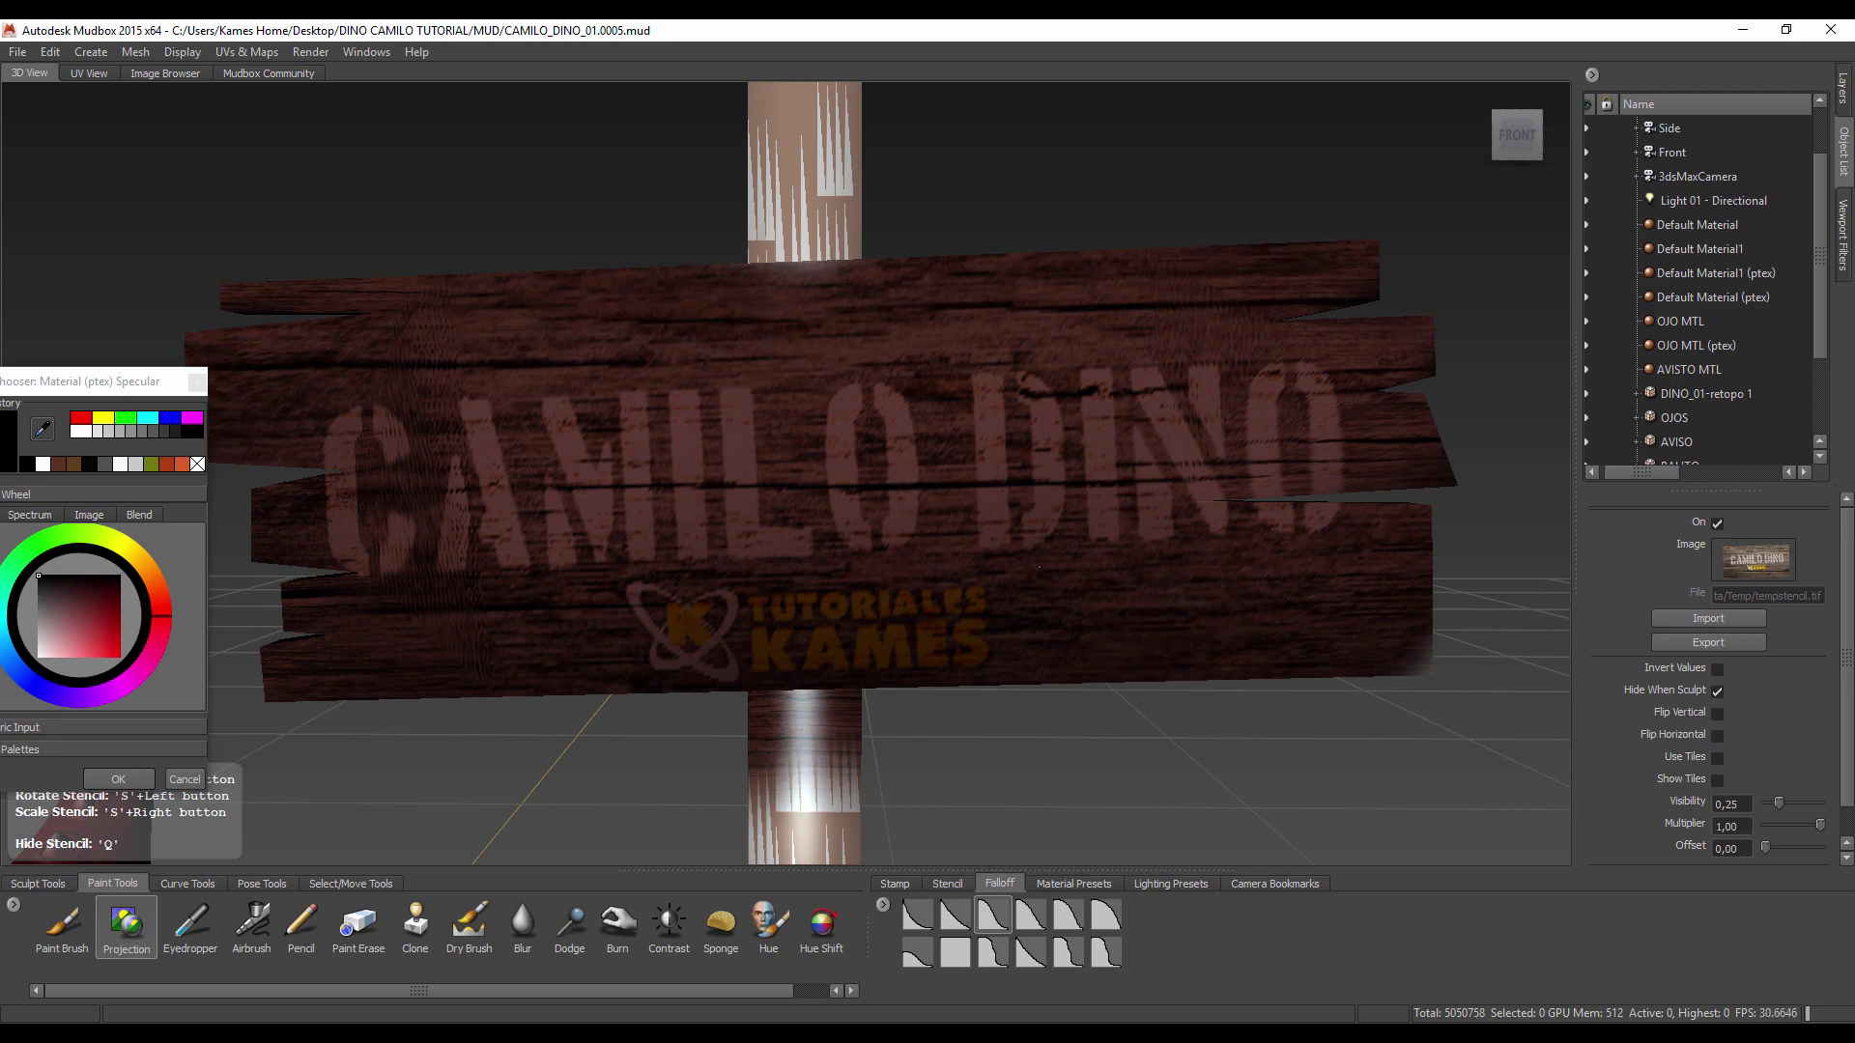
pyautogui.moveTo(1039, 567); pyautogui.dragTo(1133, 618)
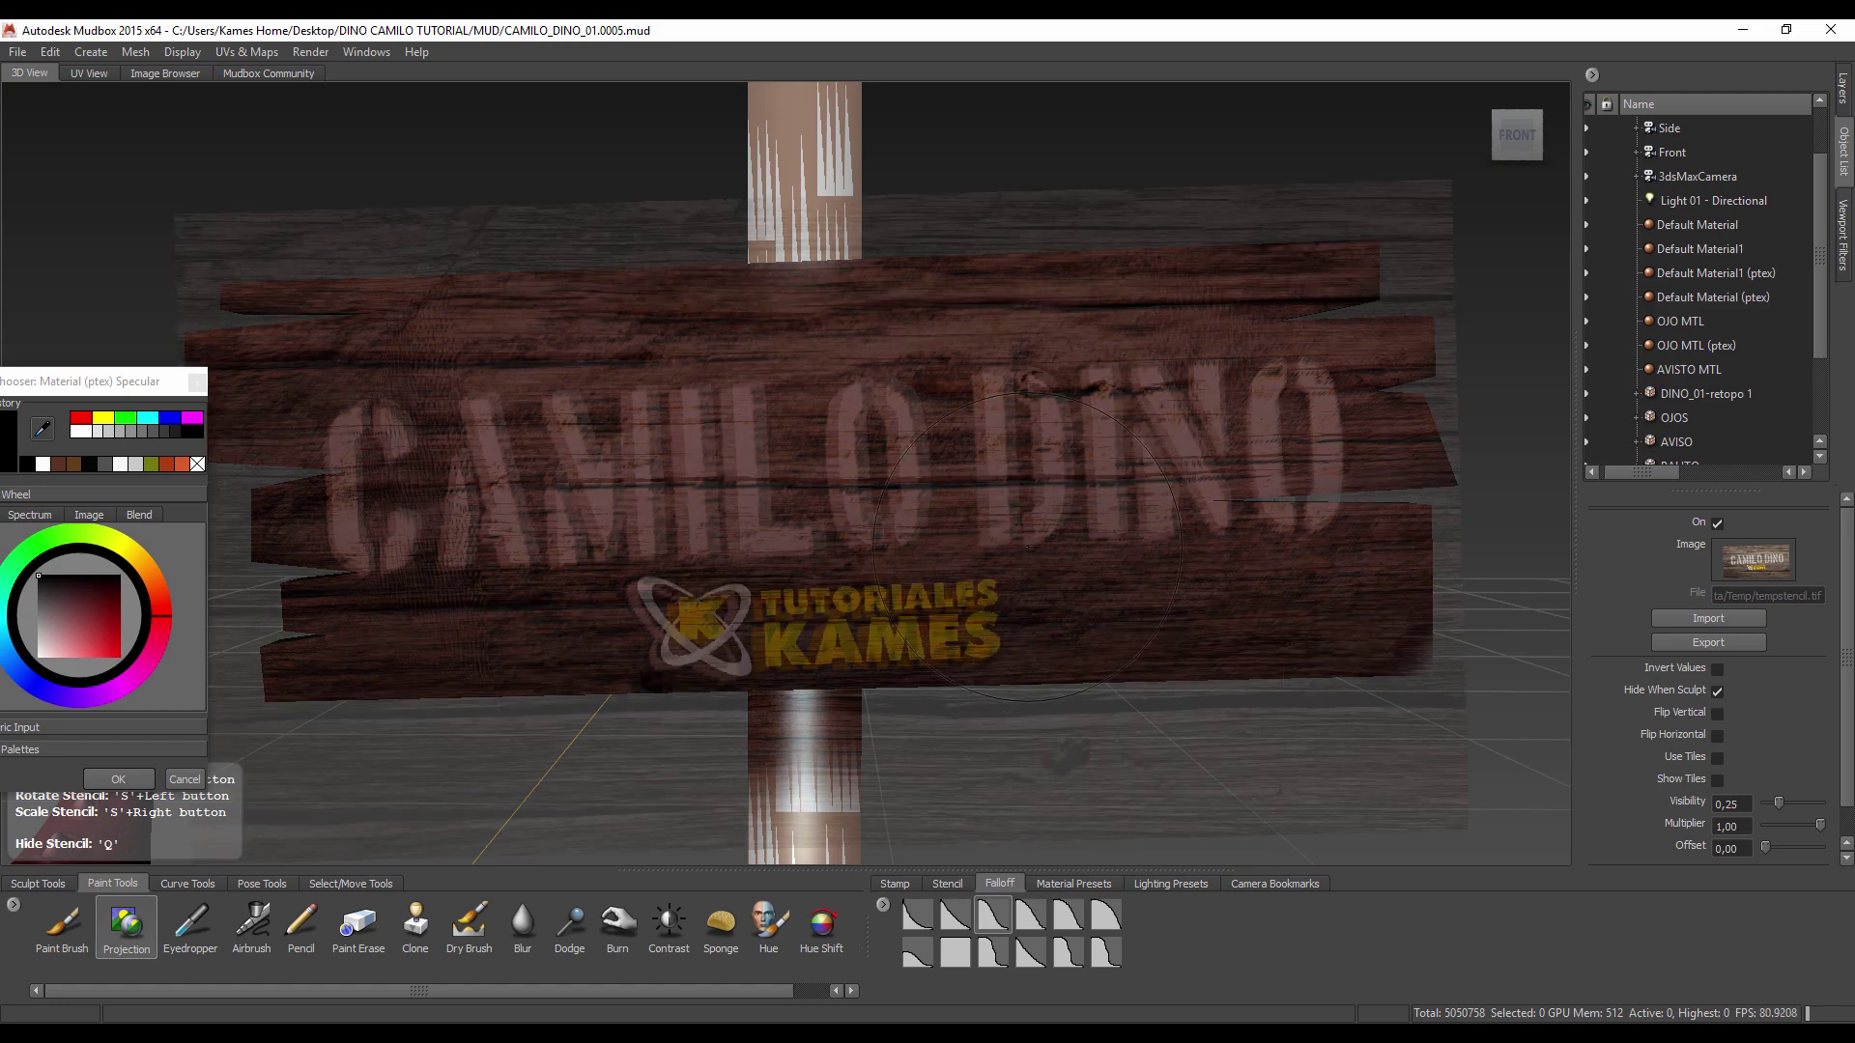
pyautogui.moveTo(931, 590); pyautogui.dragTo(920, 620)
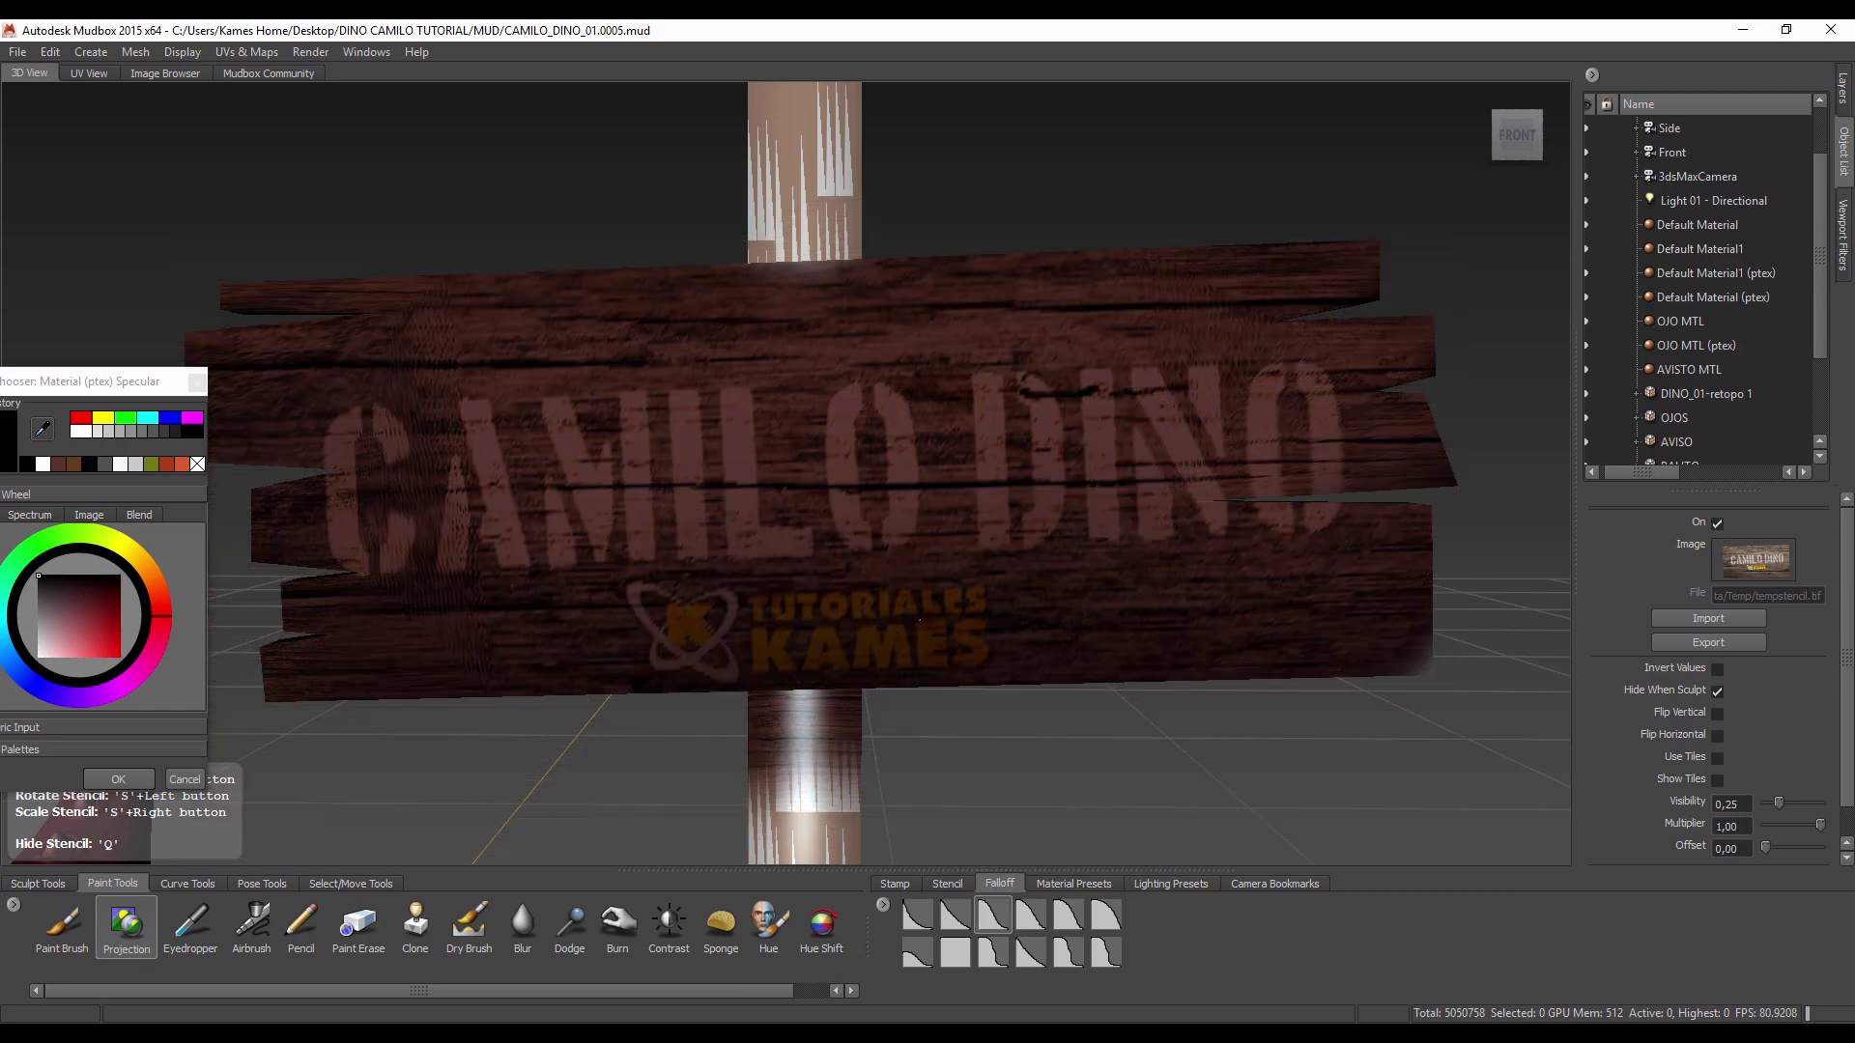
pyautogui.moveTo(908, 355); pyautogui.dragTo(1113, 596)
pyautogui.moveTo(1089, 650)
pyautogui.mouseDown()
pyautogui.moveTo(657, 674)
pyautogui.moveTo(1119, 338)
pyautogui.moveTo(1355, 195)
pyautogui.moveTo(700, 390)
pyautogui.moveTo(404, 512)
pyautogui.mouseUp()
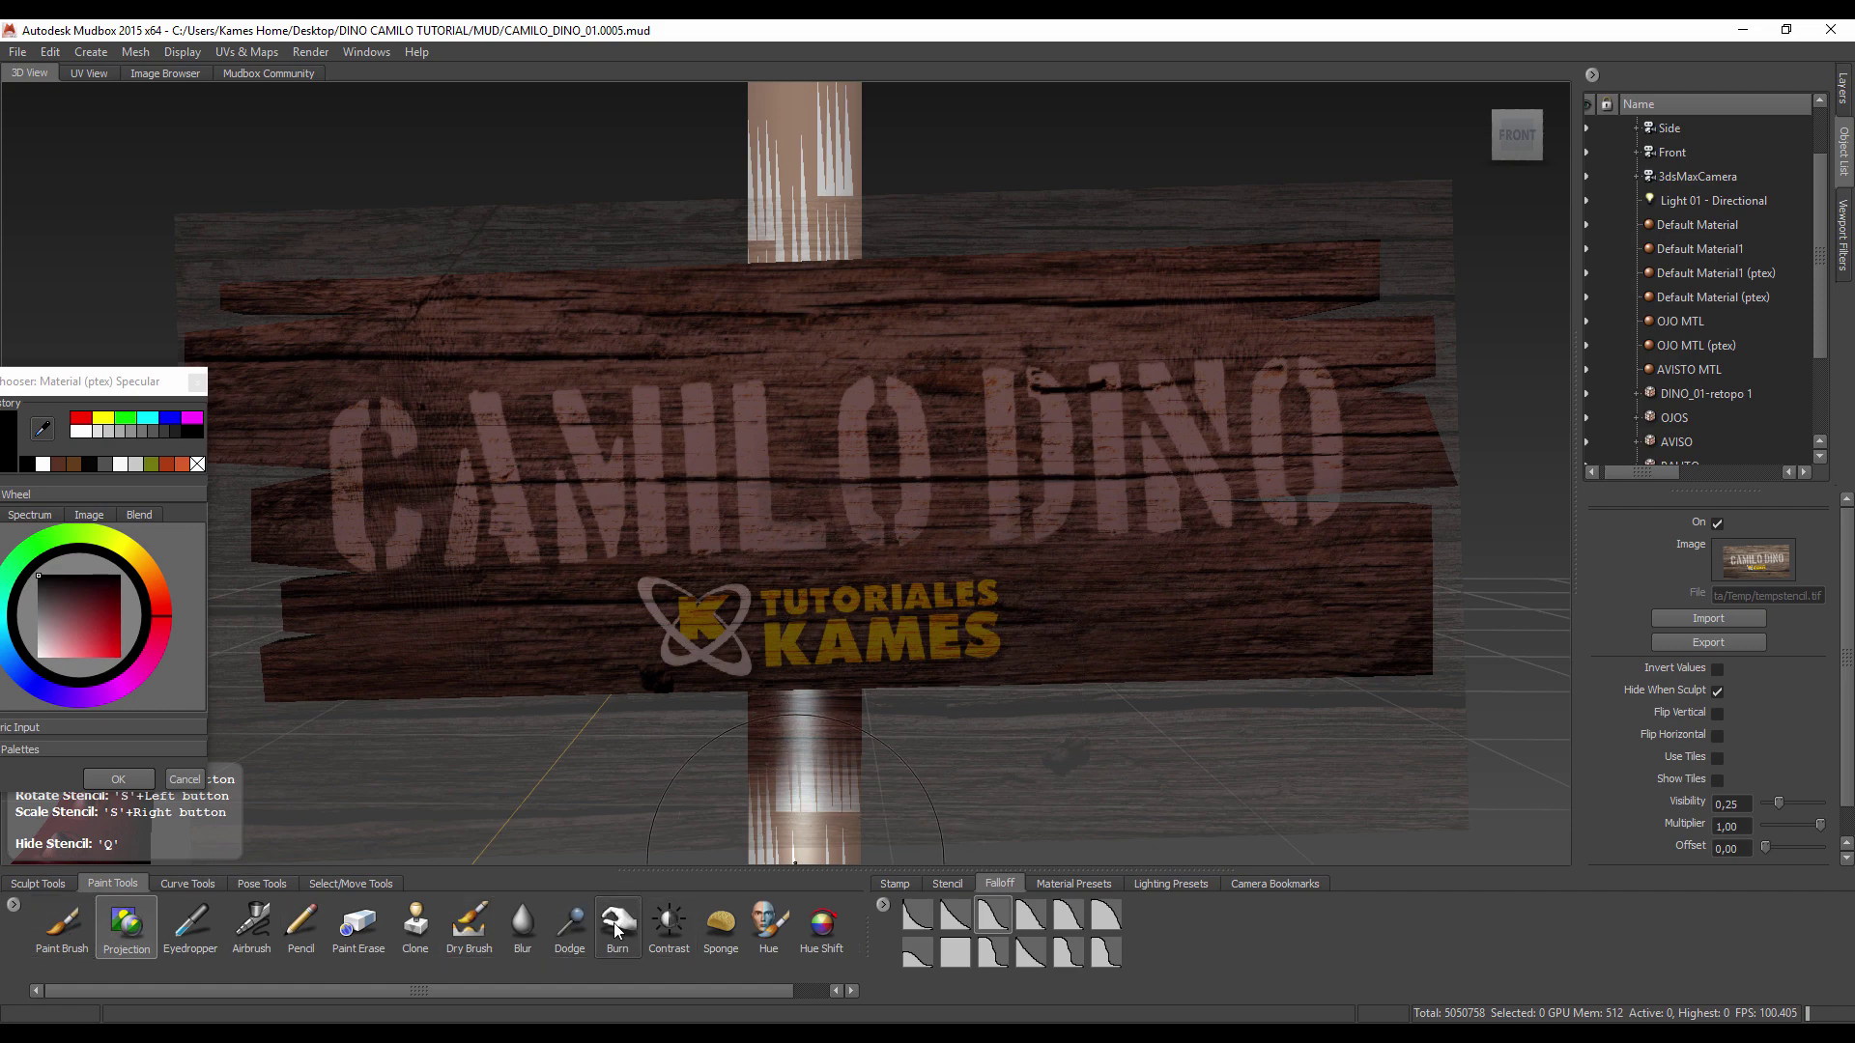
# Step: Brighten the sign's lettering and logo with an 18,68 Dodge brush, stencil hidden
pyautogui.click(527, 943)
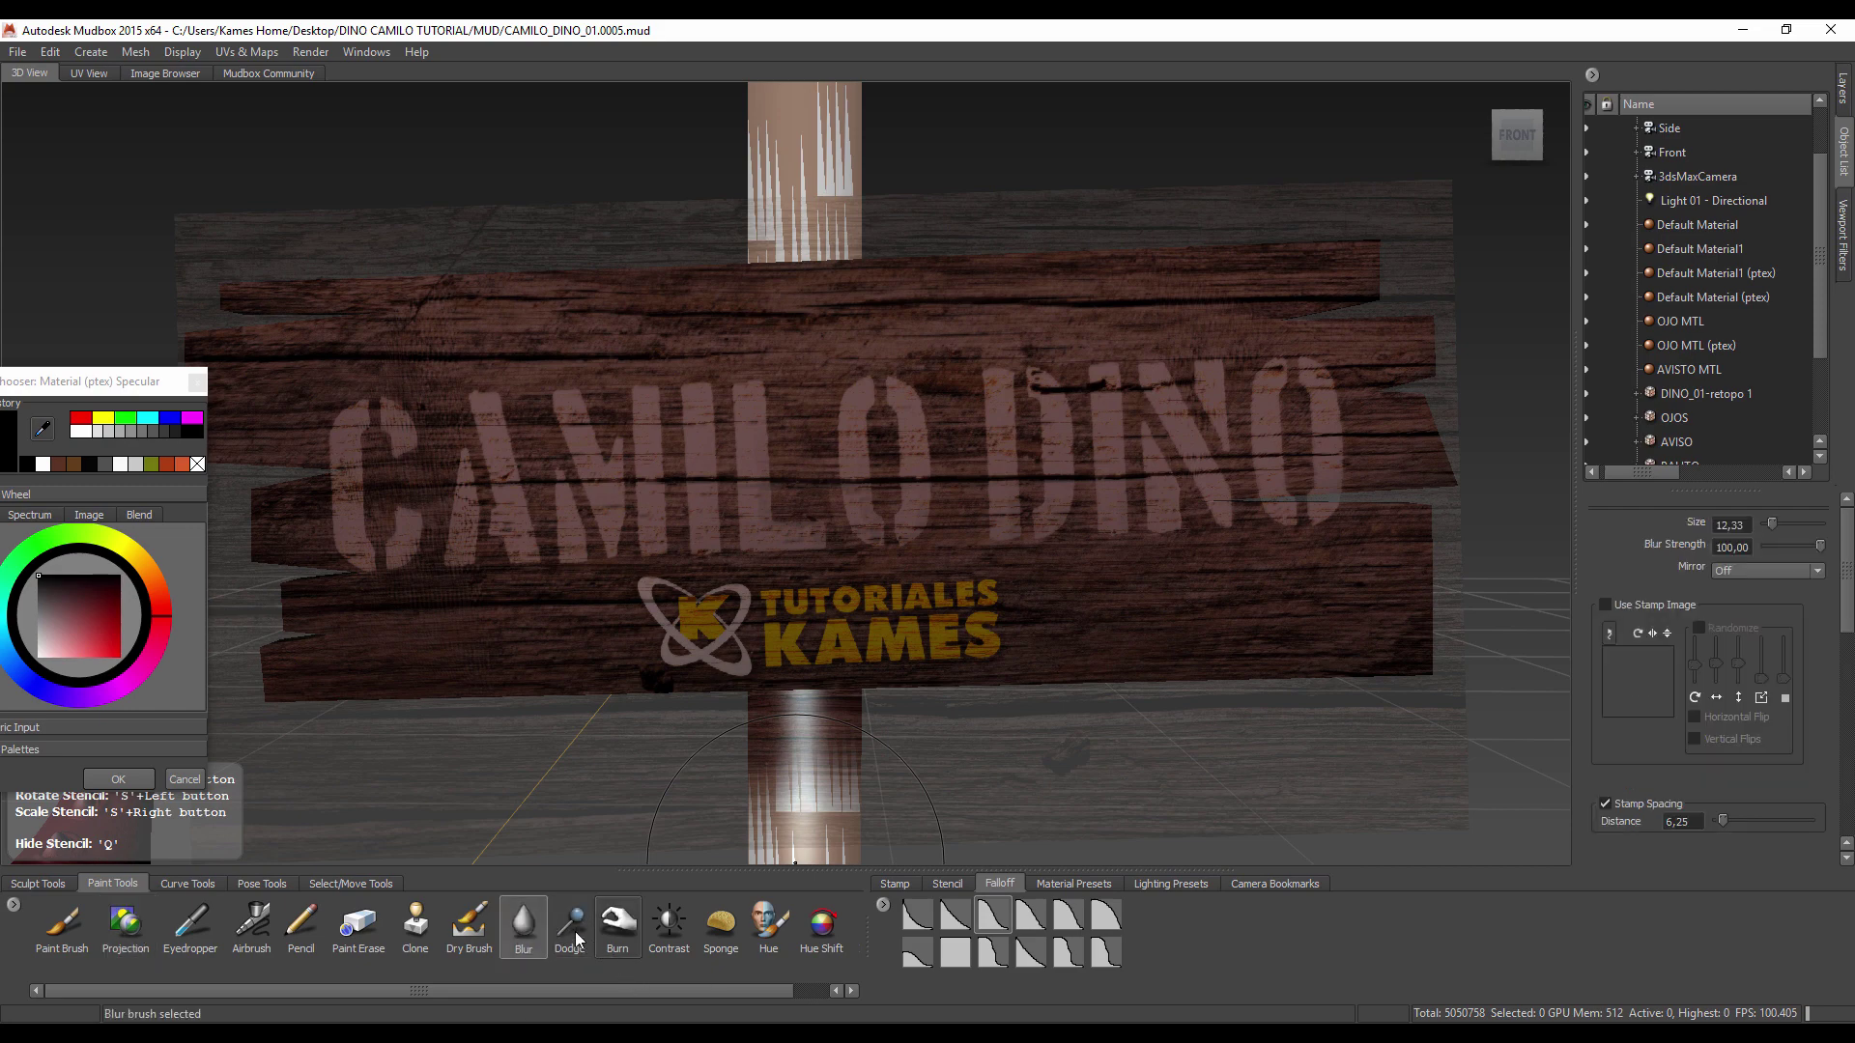
pyautogui.click(572, 930)
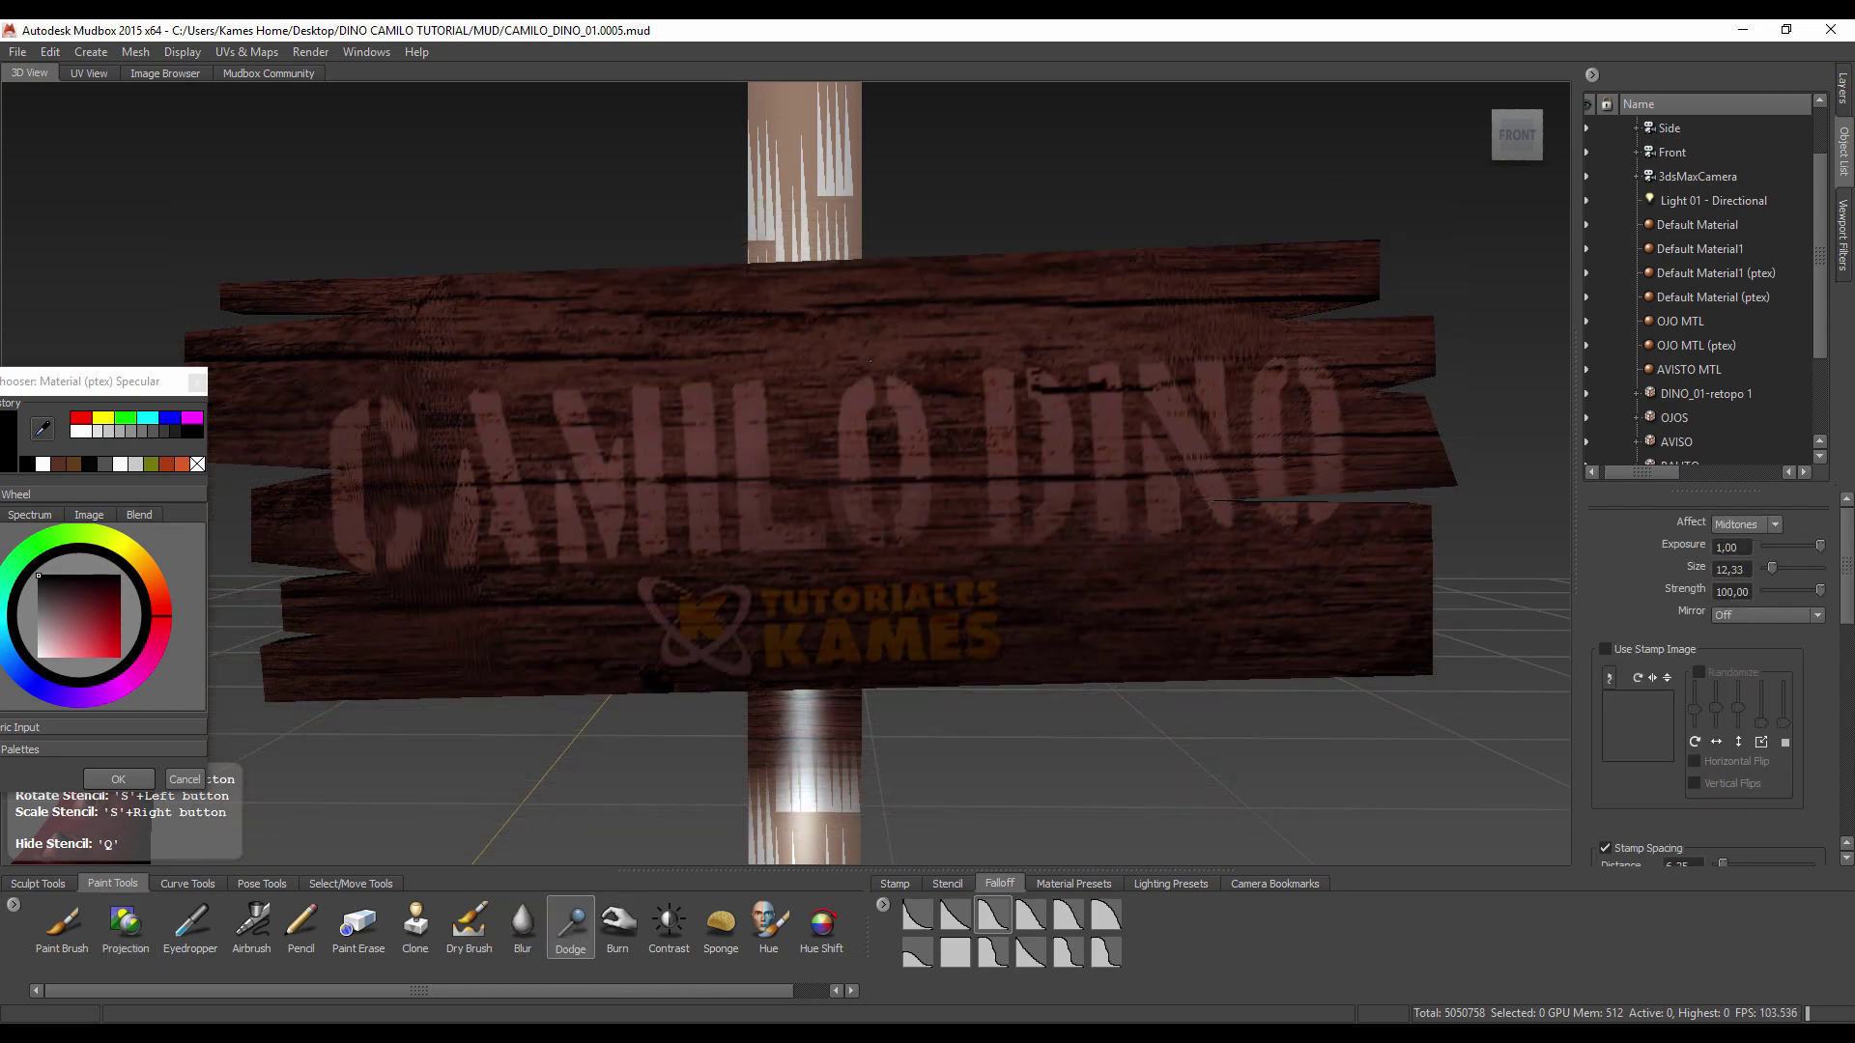
pyautogui.moveTo(871, 361); pyautogui.dragTo(849, 448)
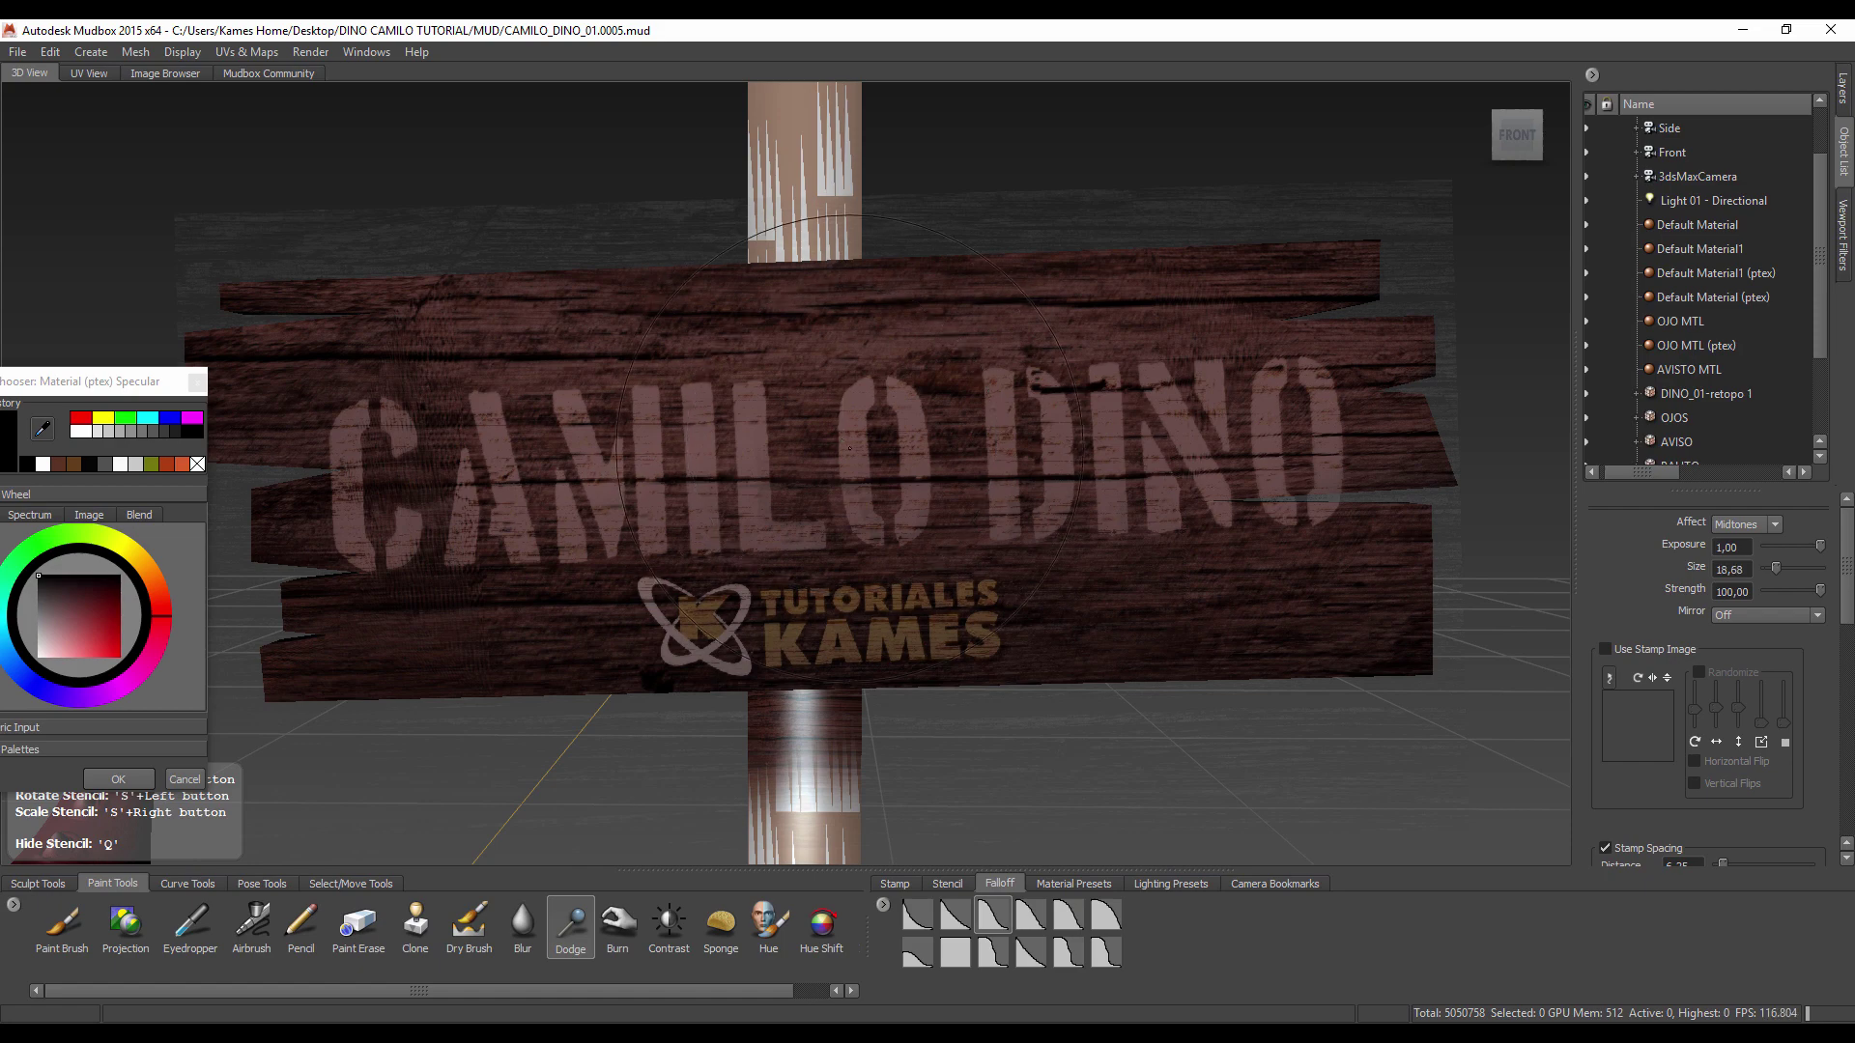
pyautogui.press('q')
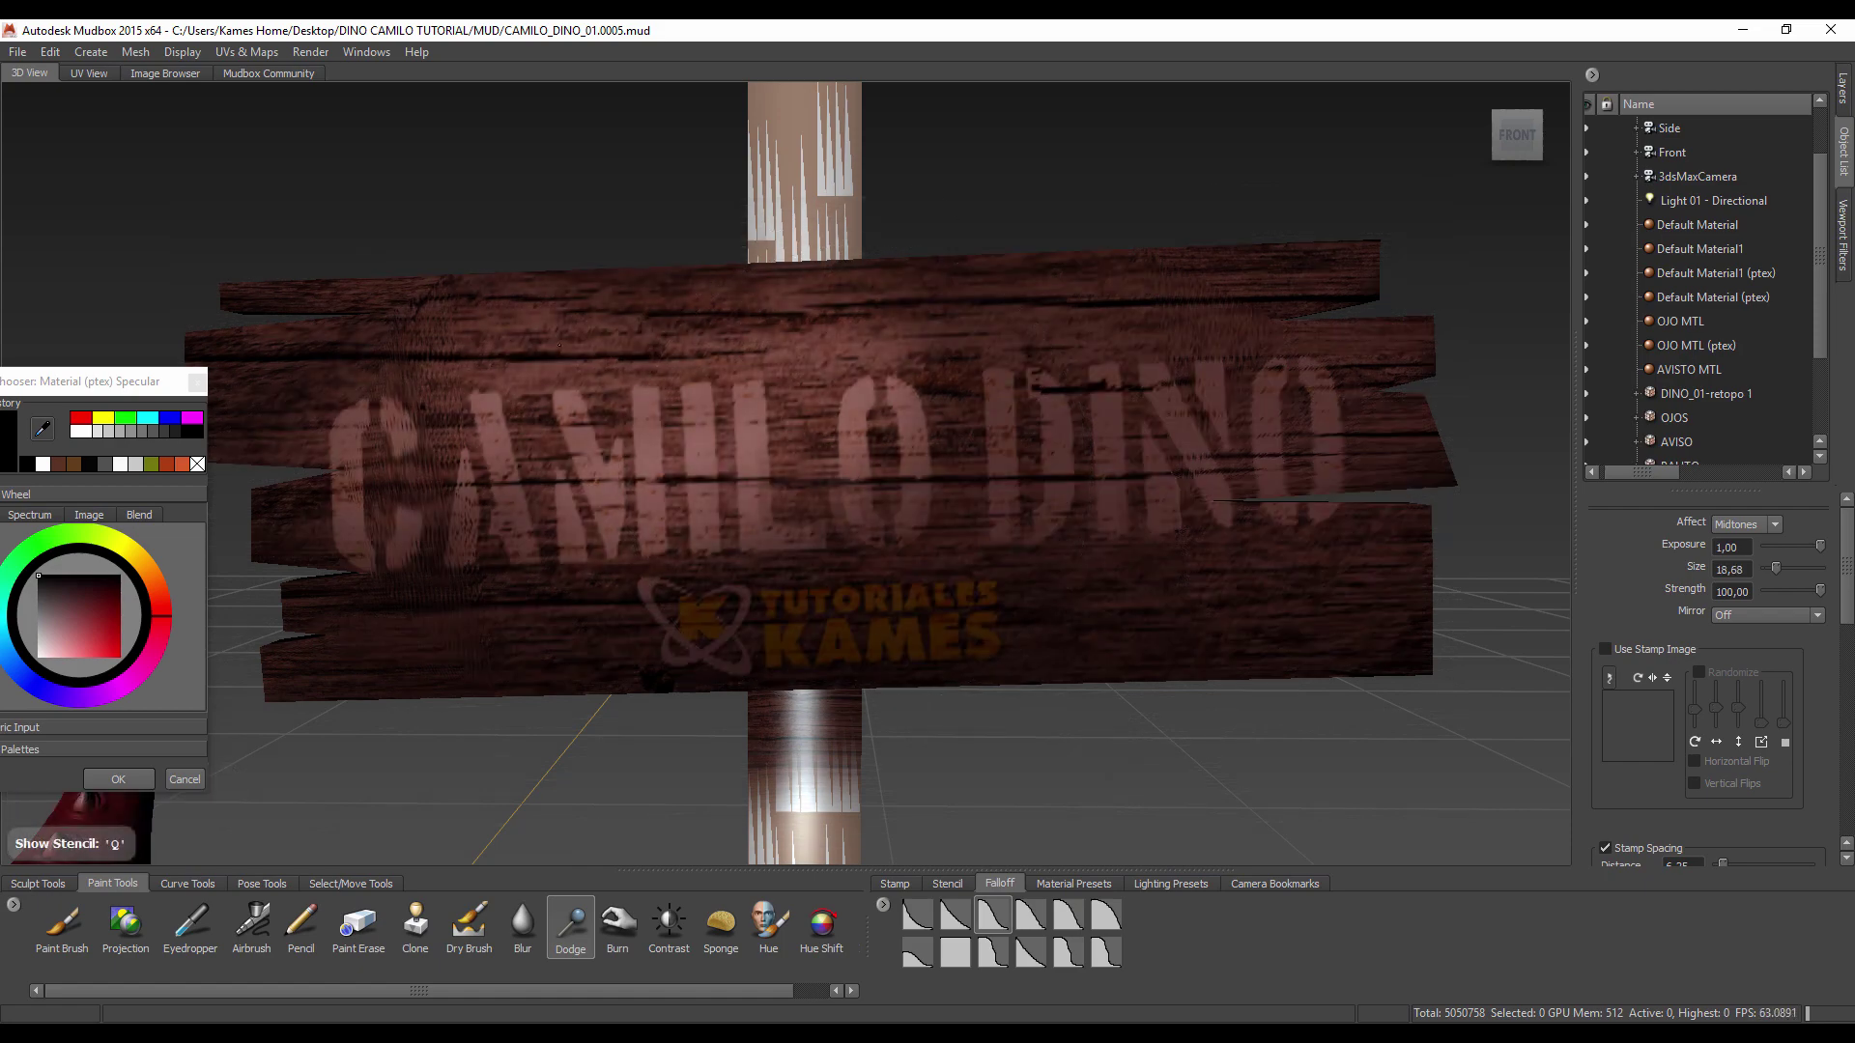
pyautogui.moveTo(559, 345)
pyautogui.mouseDown()
pyautogui.moveTo(1125, 547)
pyautogui.moveTo(1018, 248)
pyautogui.moveTo(1347, 385)
pyautogui.mouseUp()
# Step: Frame the dino and sign, then paint the post white above and below the board
pyautogui.keyDown('alt'); pyautogui.moveTo(1068, 519); pyautogui.dragTo(944, 670); pyautogui.keyUp('alt')
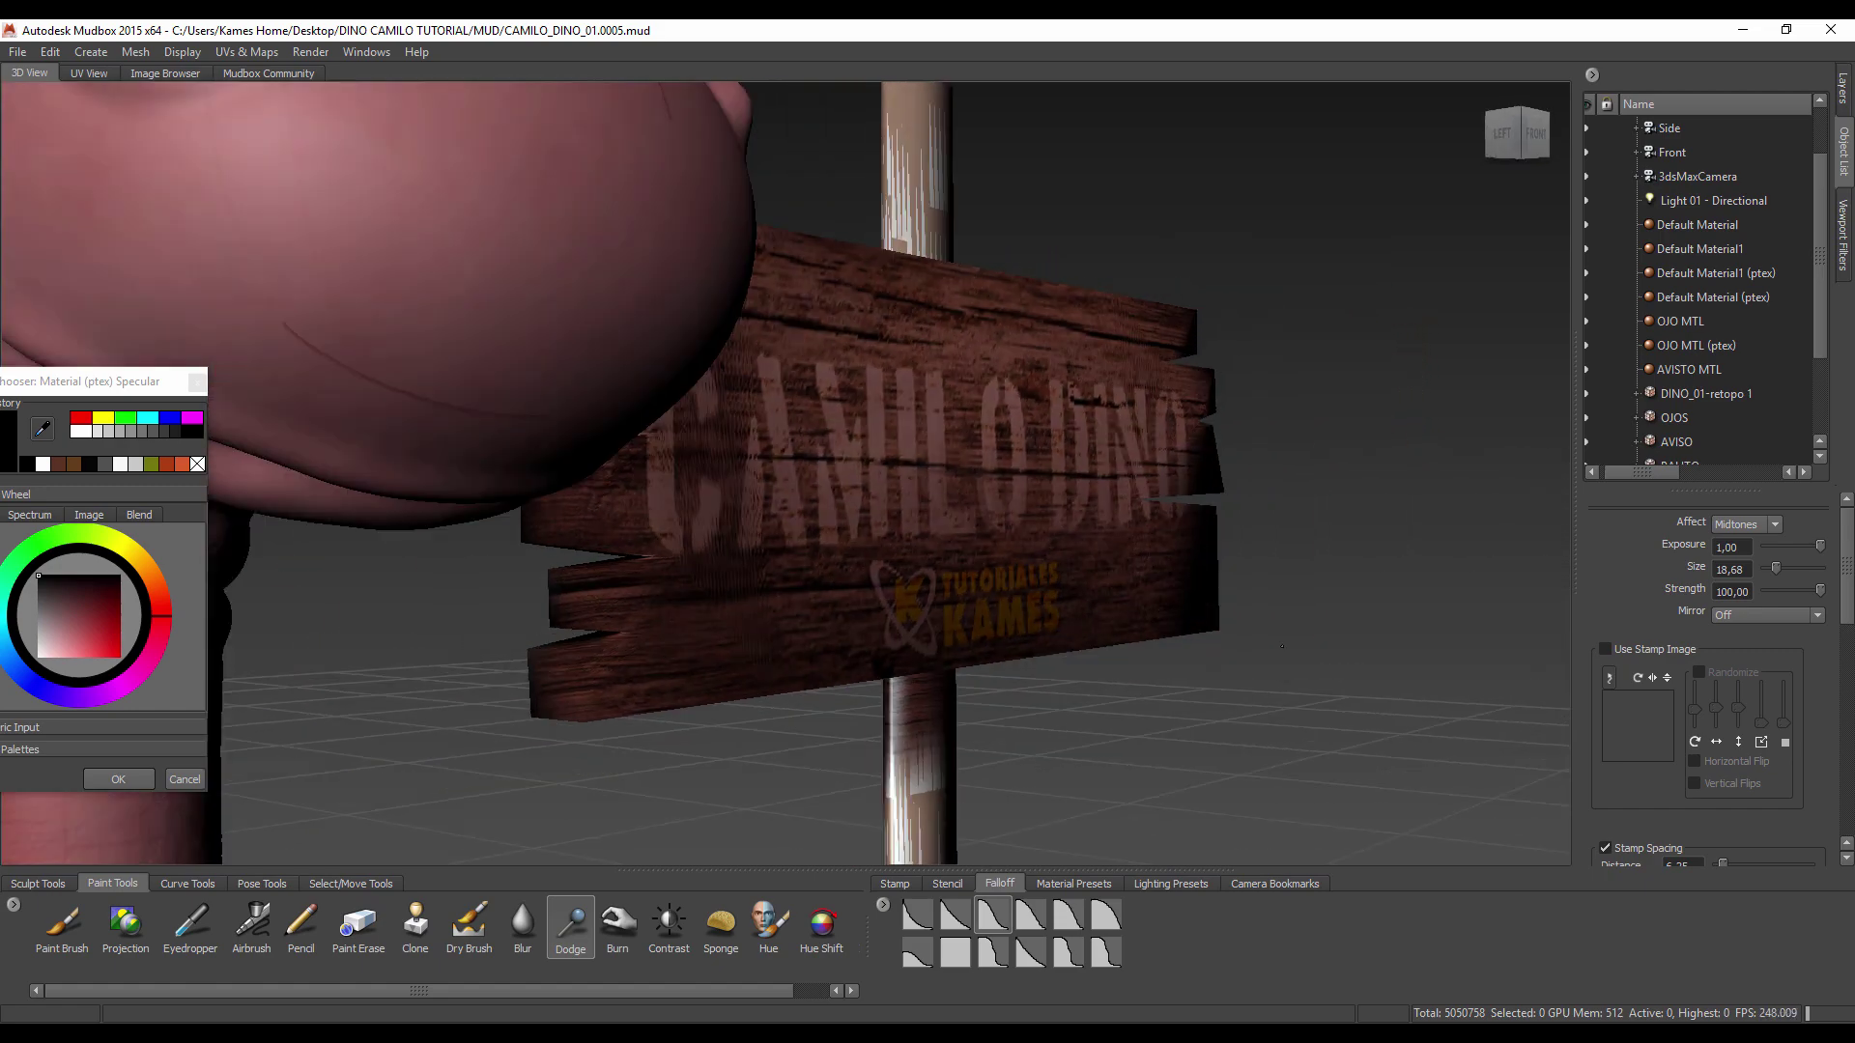
pyautogui.keyDown('alt'); pyautogui.moveTo(944, 669); pyautogui.dragTo(928, 618, button='right'); pyautogui.keyUp('alt')
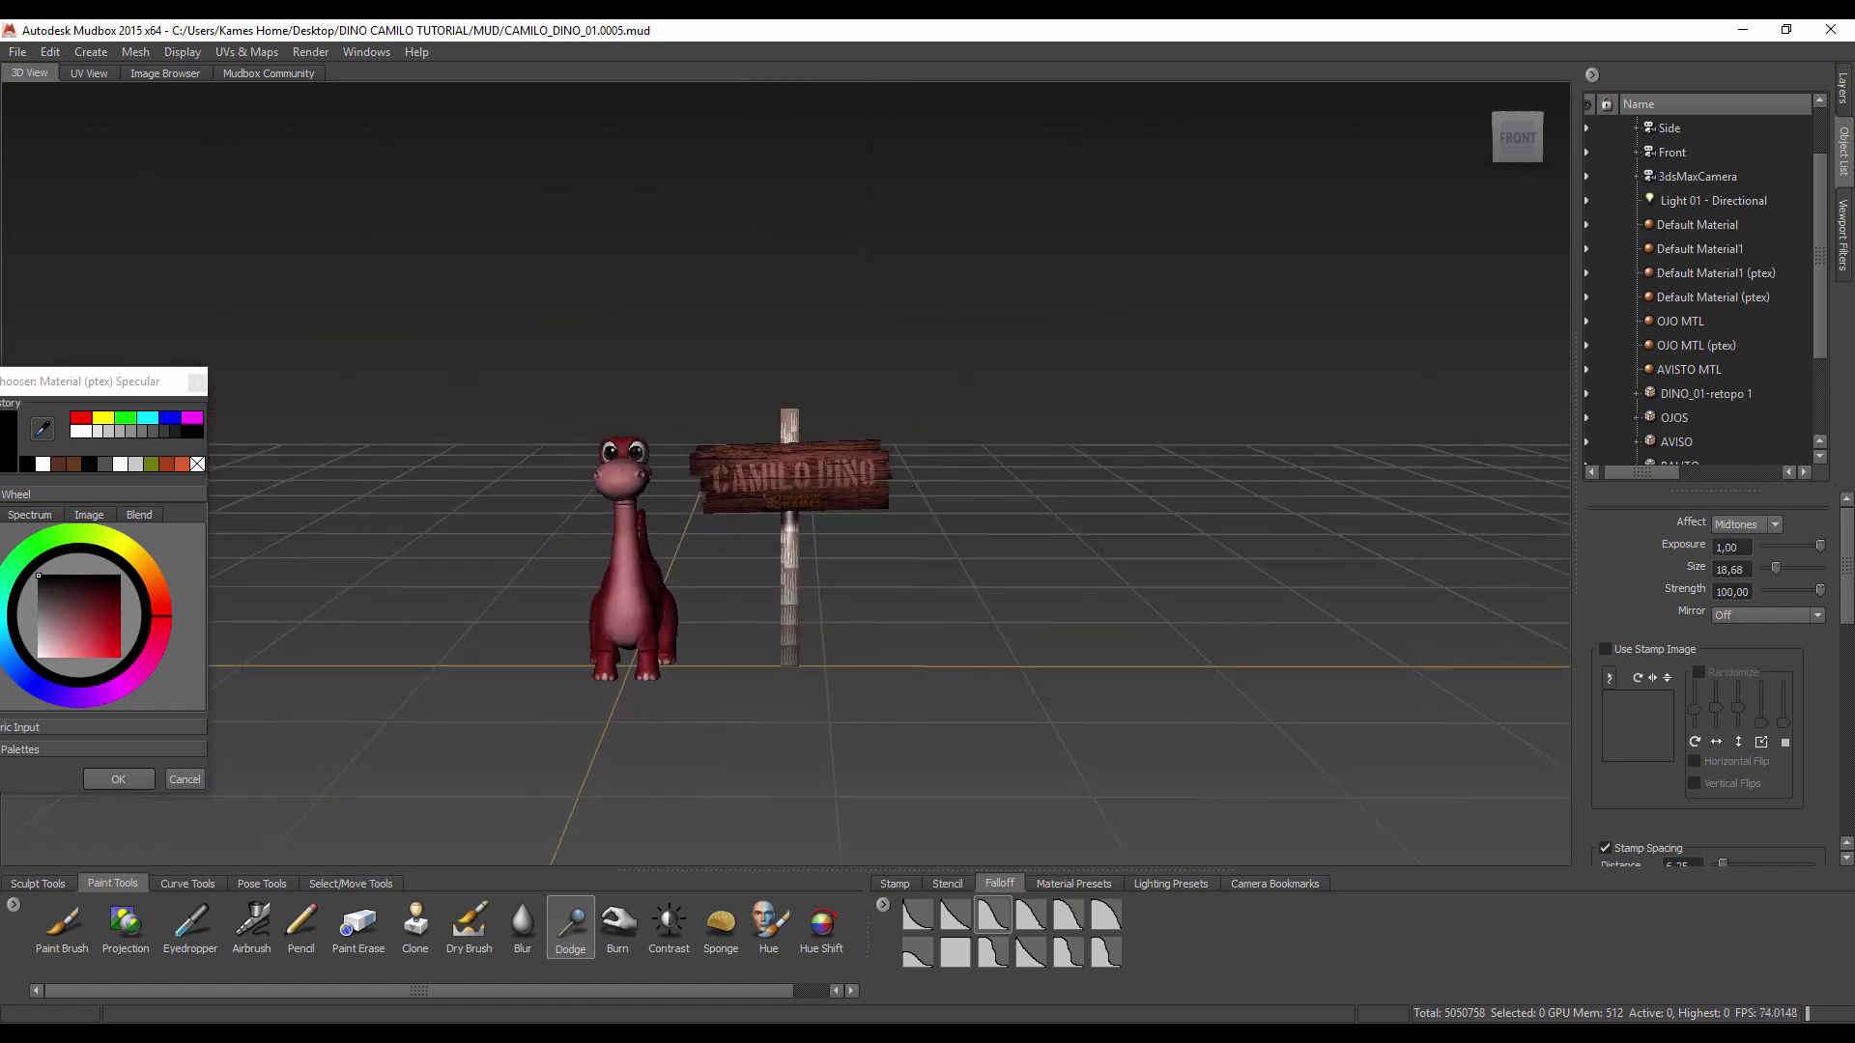
pyautogui.keyDown('alt'); pyautogui.moveTo(928, 618); pyautogui.dragTo(975, 575); pyautogui.keyUp('alt')
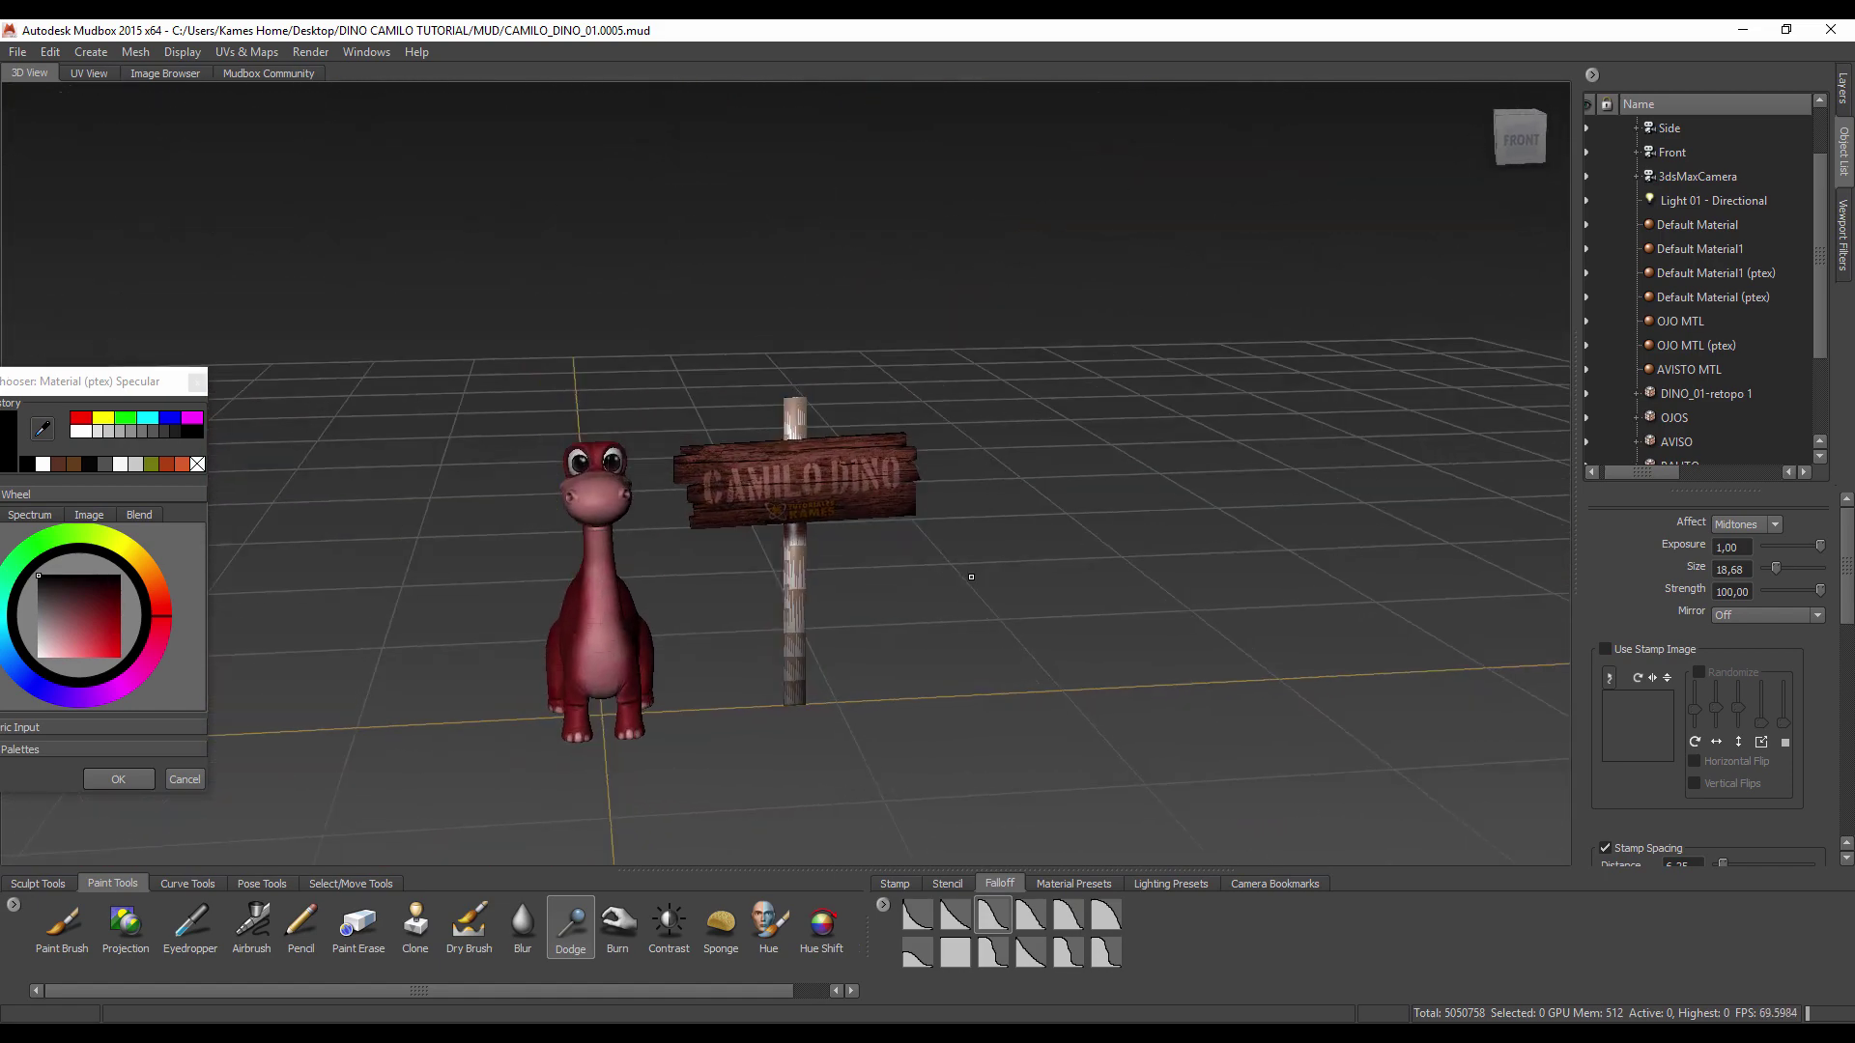
pyautogui.keyDown('alt'); pyautogui.moveTo(977, 572); pyautogui.dragTo(870, 656, button='right'); pyautogui.keyUp('alt')
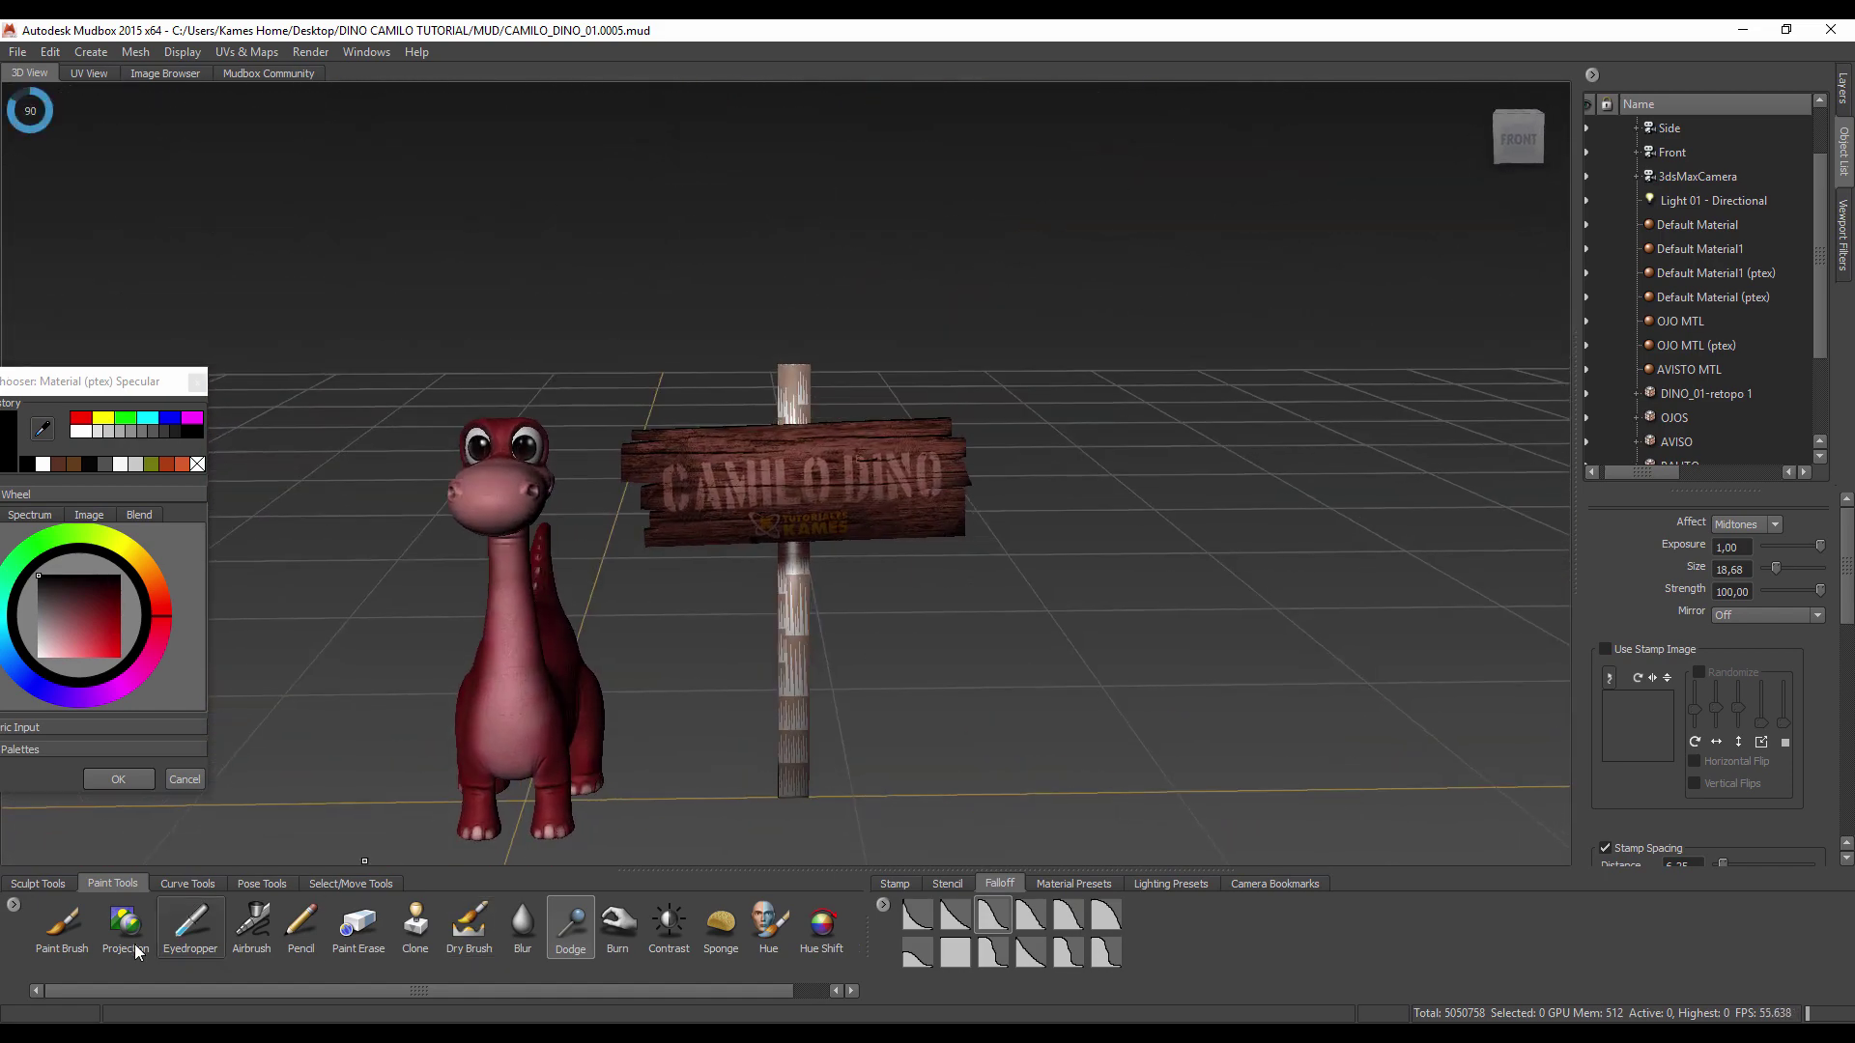
pyautogui.scroll(-1, 97, 927)
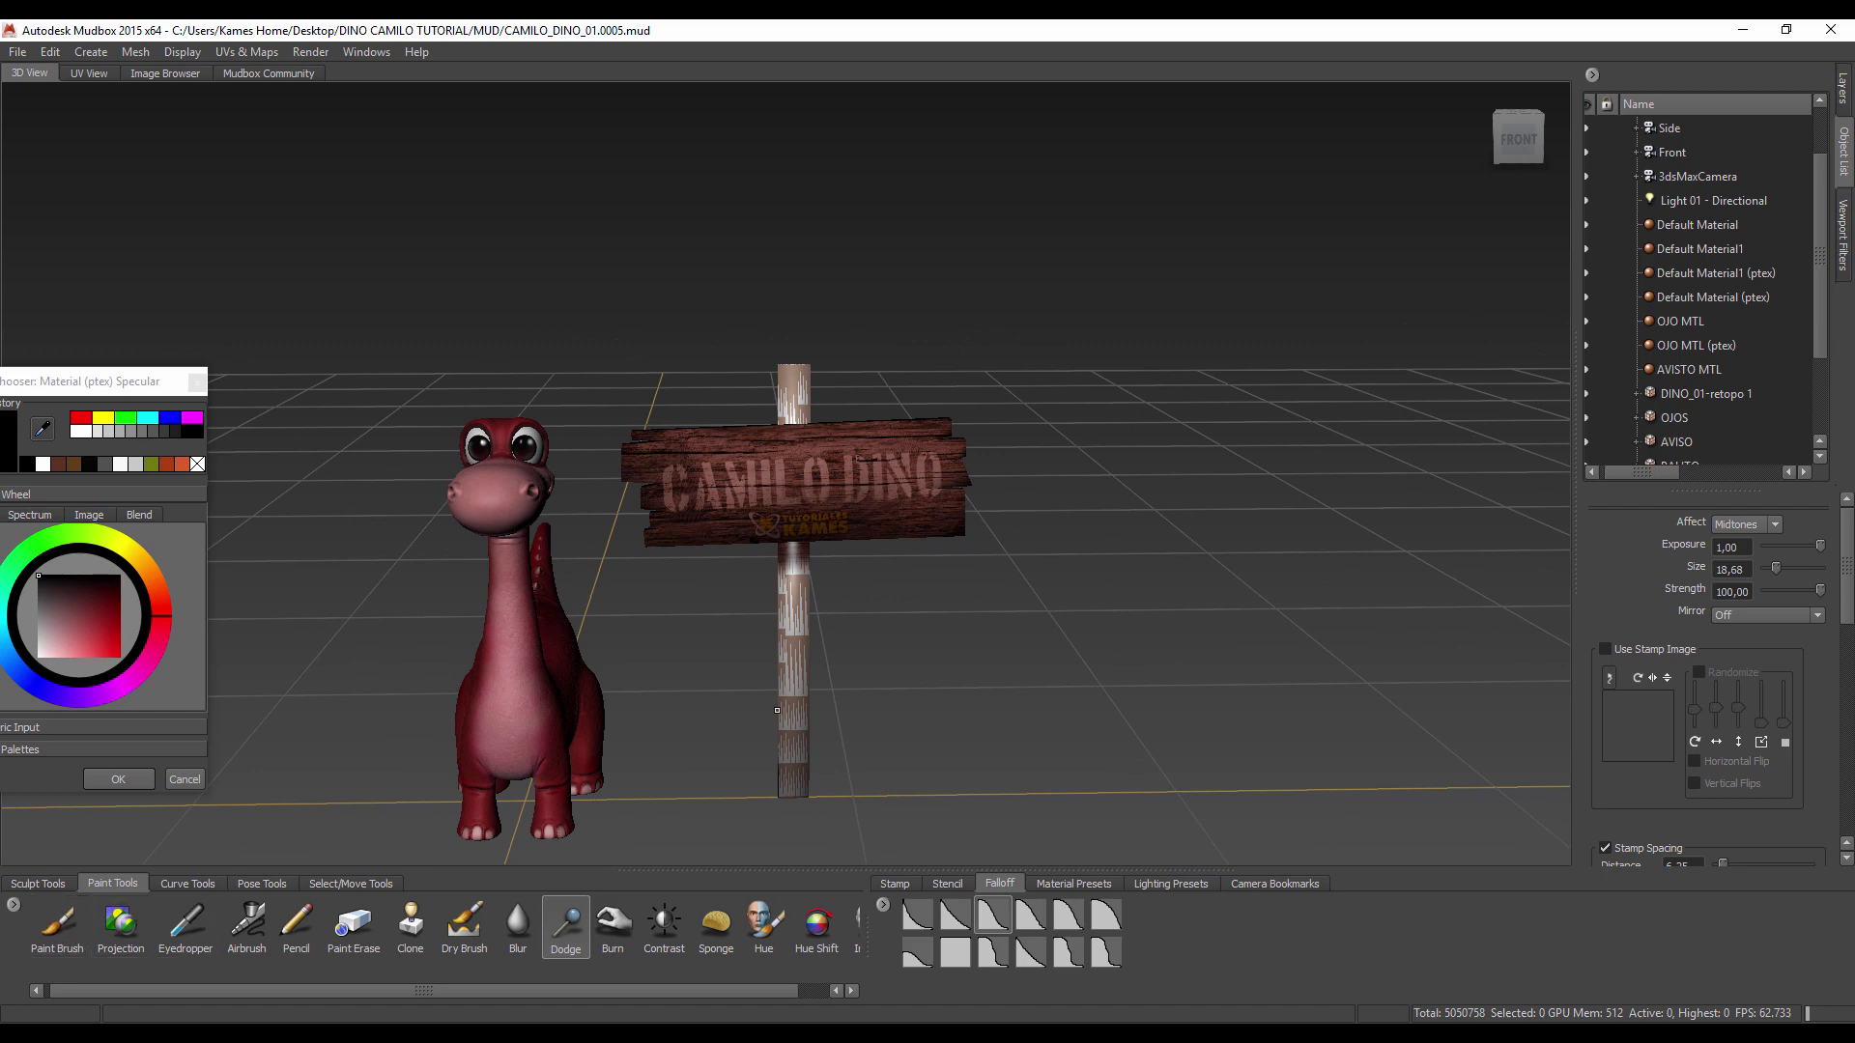
pyautogui.click(71, 913)
pyautogui.moveTo(783, 603)
pyautogui.mouseDown()
pyautogui.moveTo(799, 740)
pyautogui.moveTo(791, 657)
pyautogui.mouseUp()
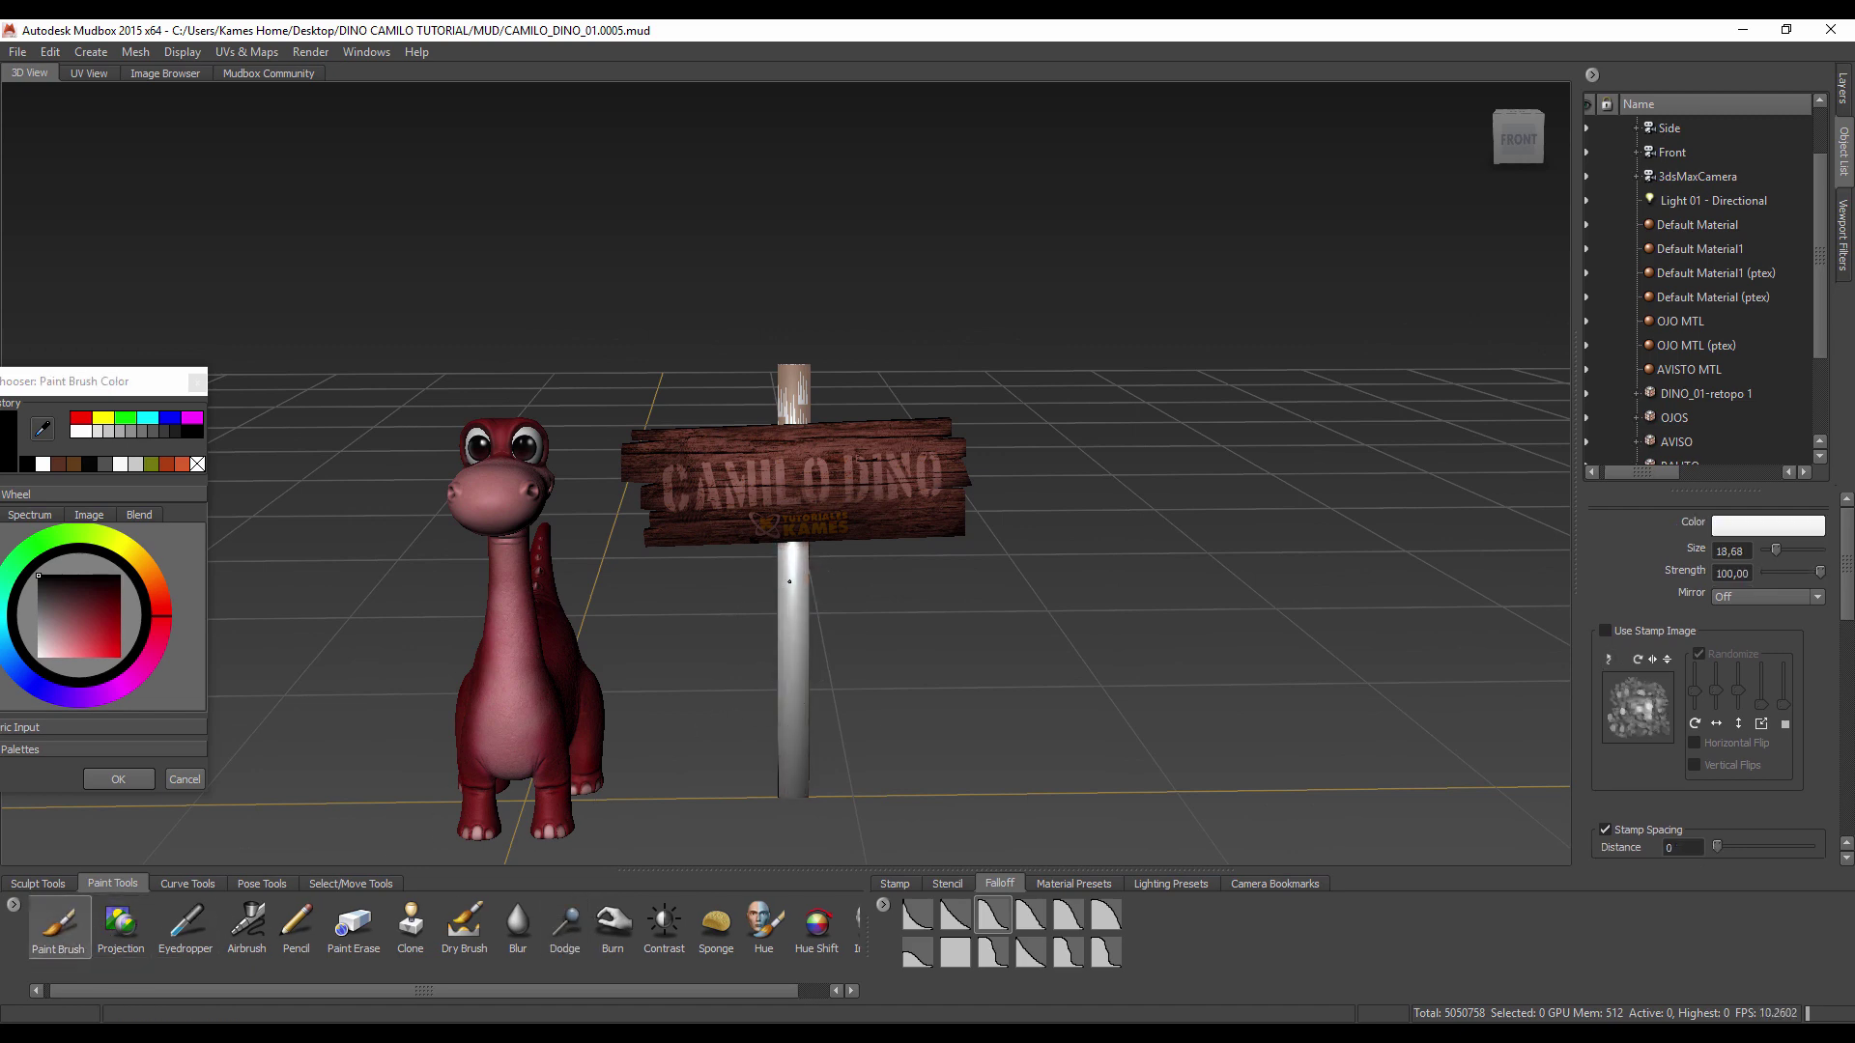
pyautogui.moveTo(797, 365); pyautogui.dragTo(791, 371)
# Step: Orbit around the dino and signpost to check them from several angles
pyautogui.keyDown('alt'); pyautogui.moveTo(879, 679); pyautogui.dragTo(811, 676); pyautogui.keyUp('alt')
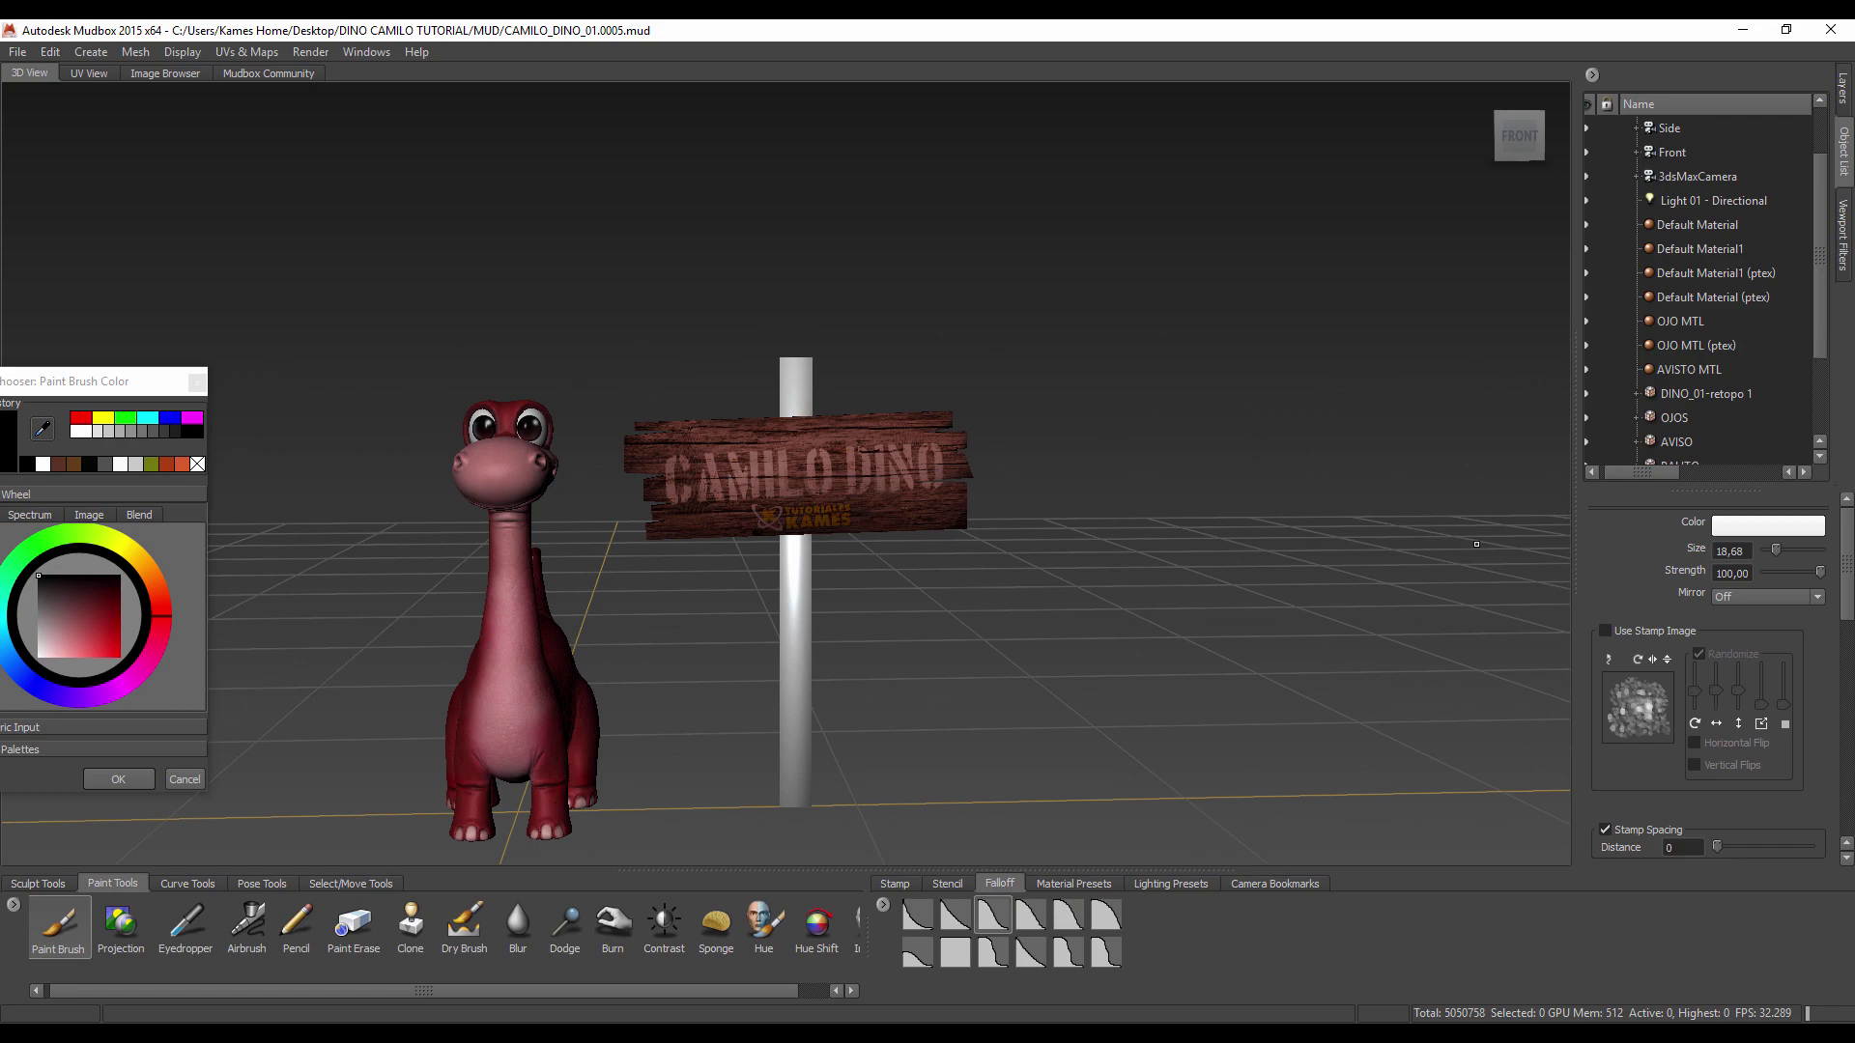
pyautogui.moveTo(1476, 544)
pyautogui.keyDown('alt'); pyautogui.mouseDown()
pyautogui.moveTo(963, 727)
pyautogui.moveTo(923, 614)
pyautogui.moveTo(786, 778)
pyautogui.mouseUp(); pyautogui.keyUp('alt')
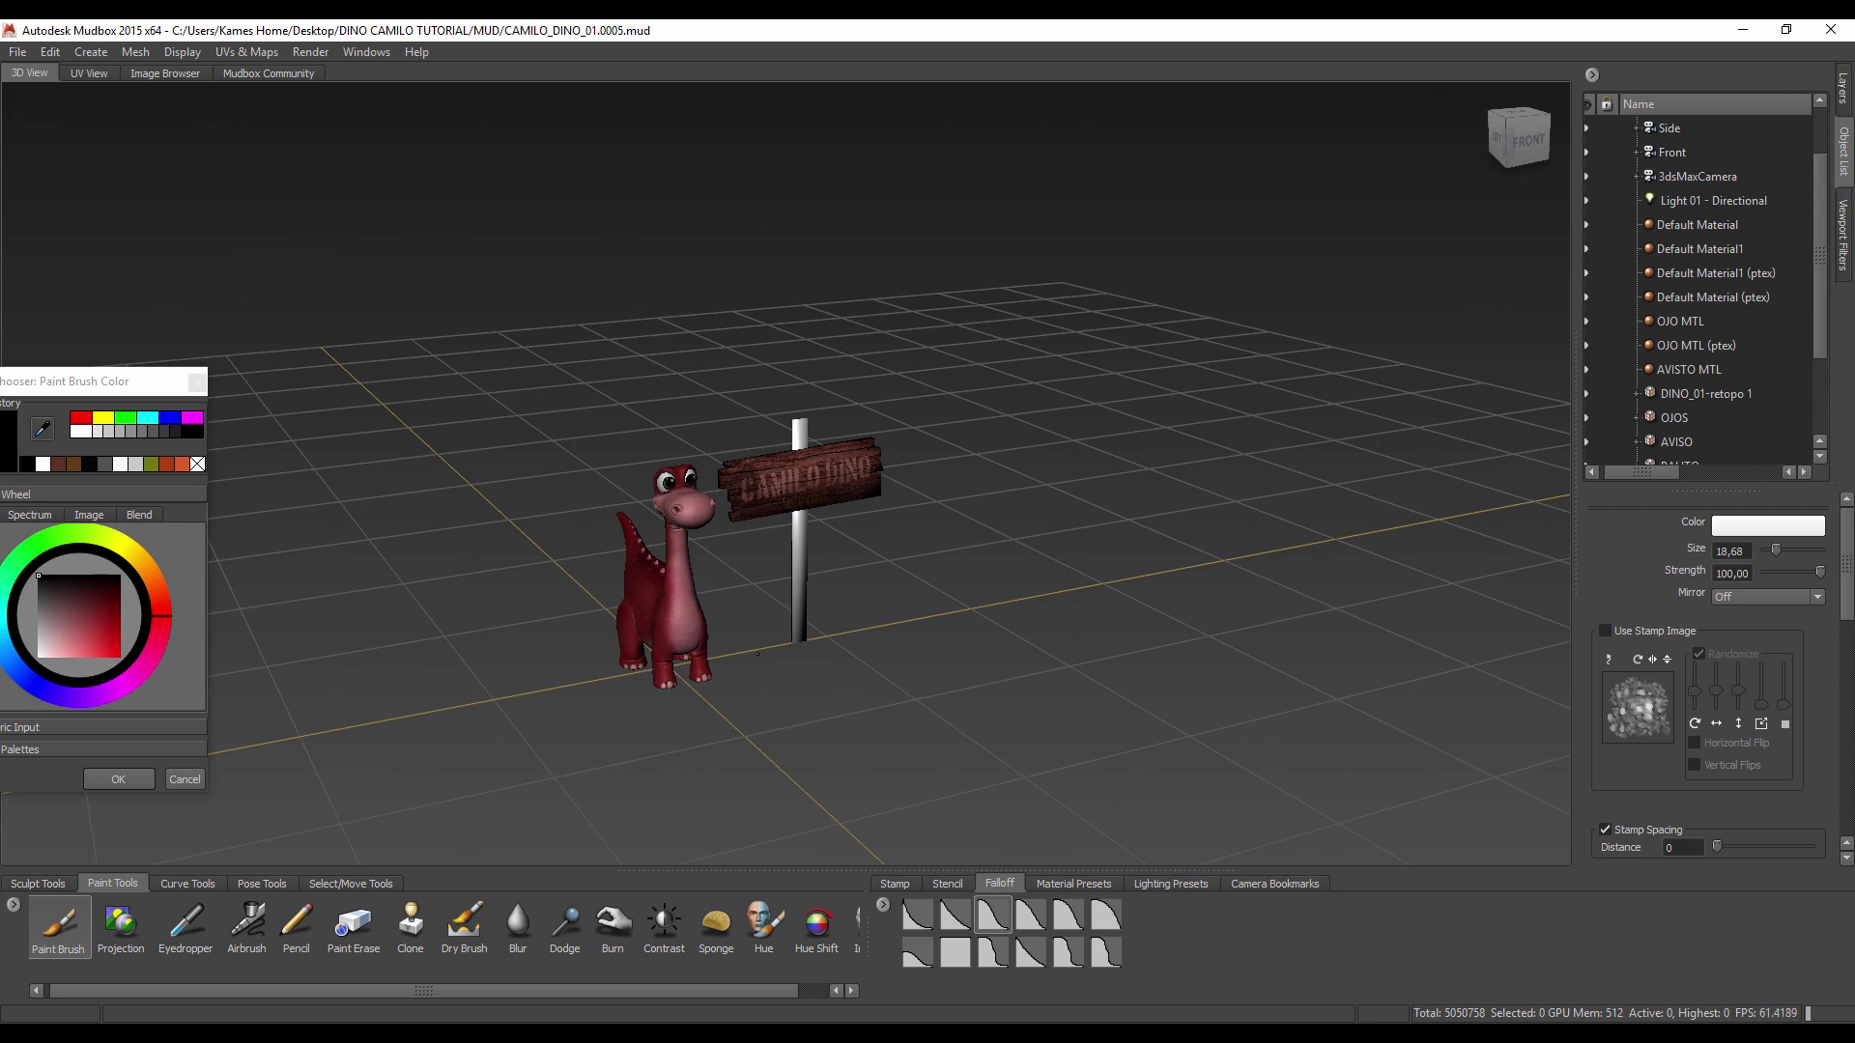
pyautogui.moveTo(757, 654)
pyautogui.keyDown('alt'); pyautogui.mouseDown()
pyautogui.moveTo(924, 607)
pyautogui.moveTo(1044, 541)
pyautogui.mouseUp(); pyautogui.keyUp('alt')
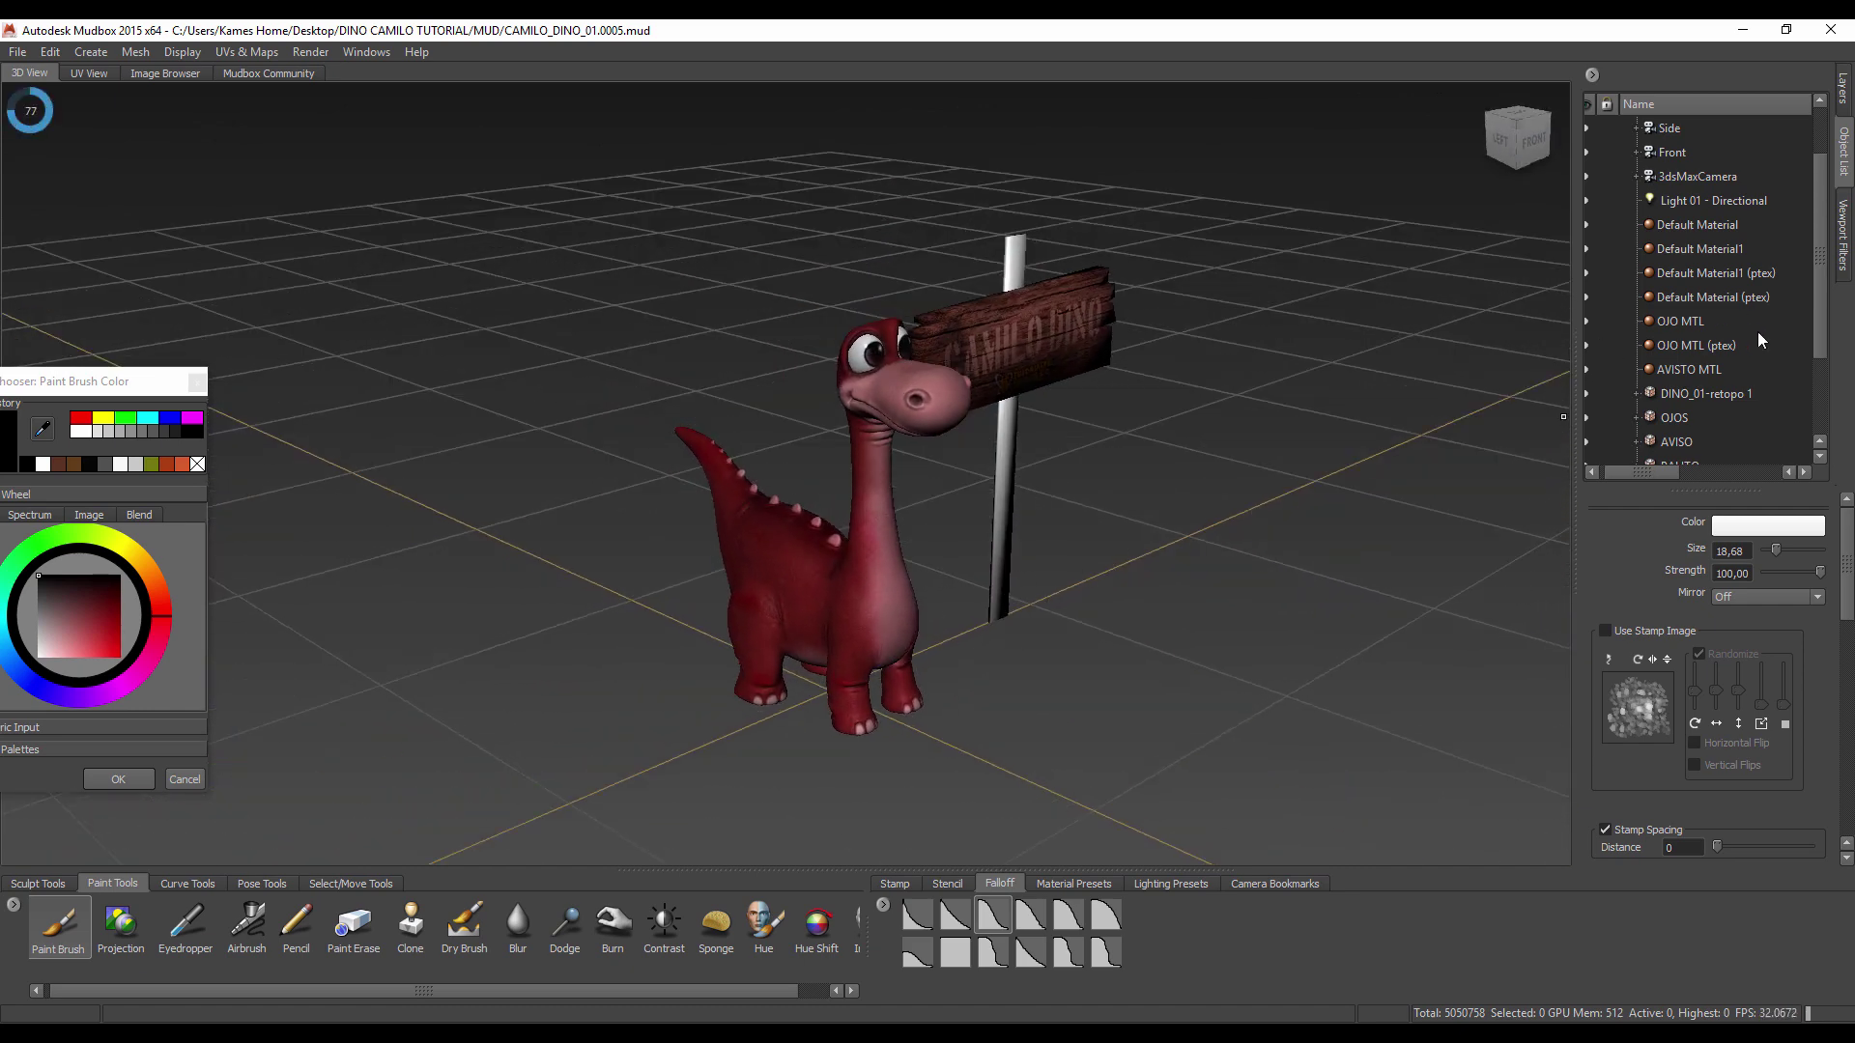
pyautogui.scroll(-1, 1729, 330)
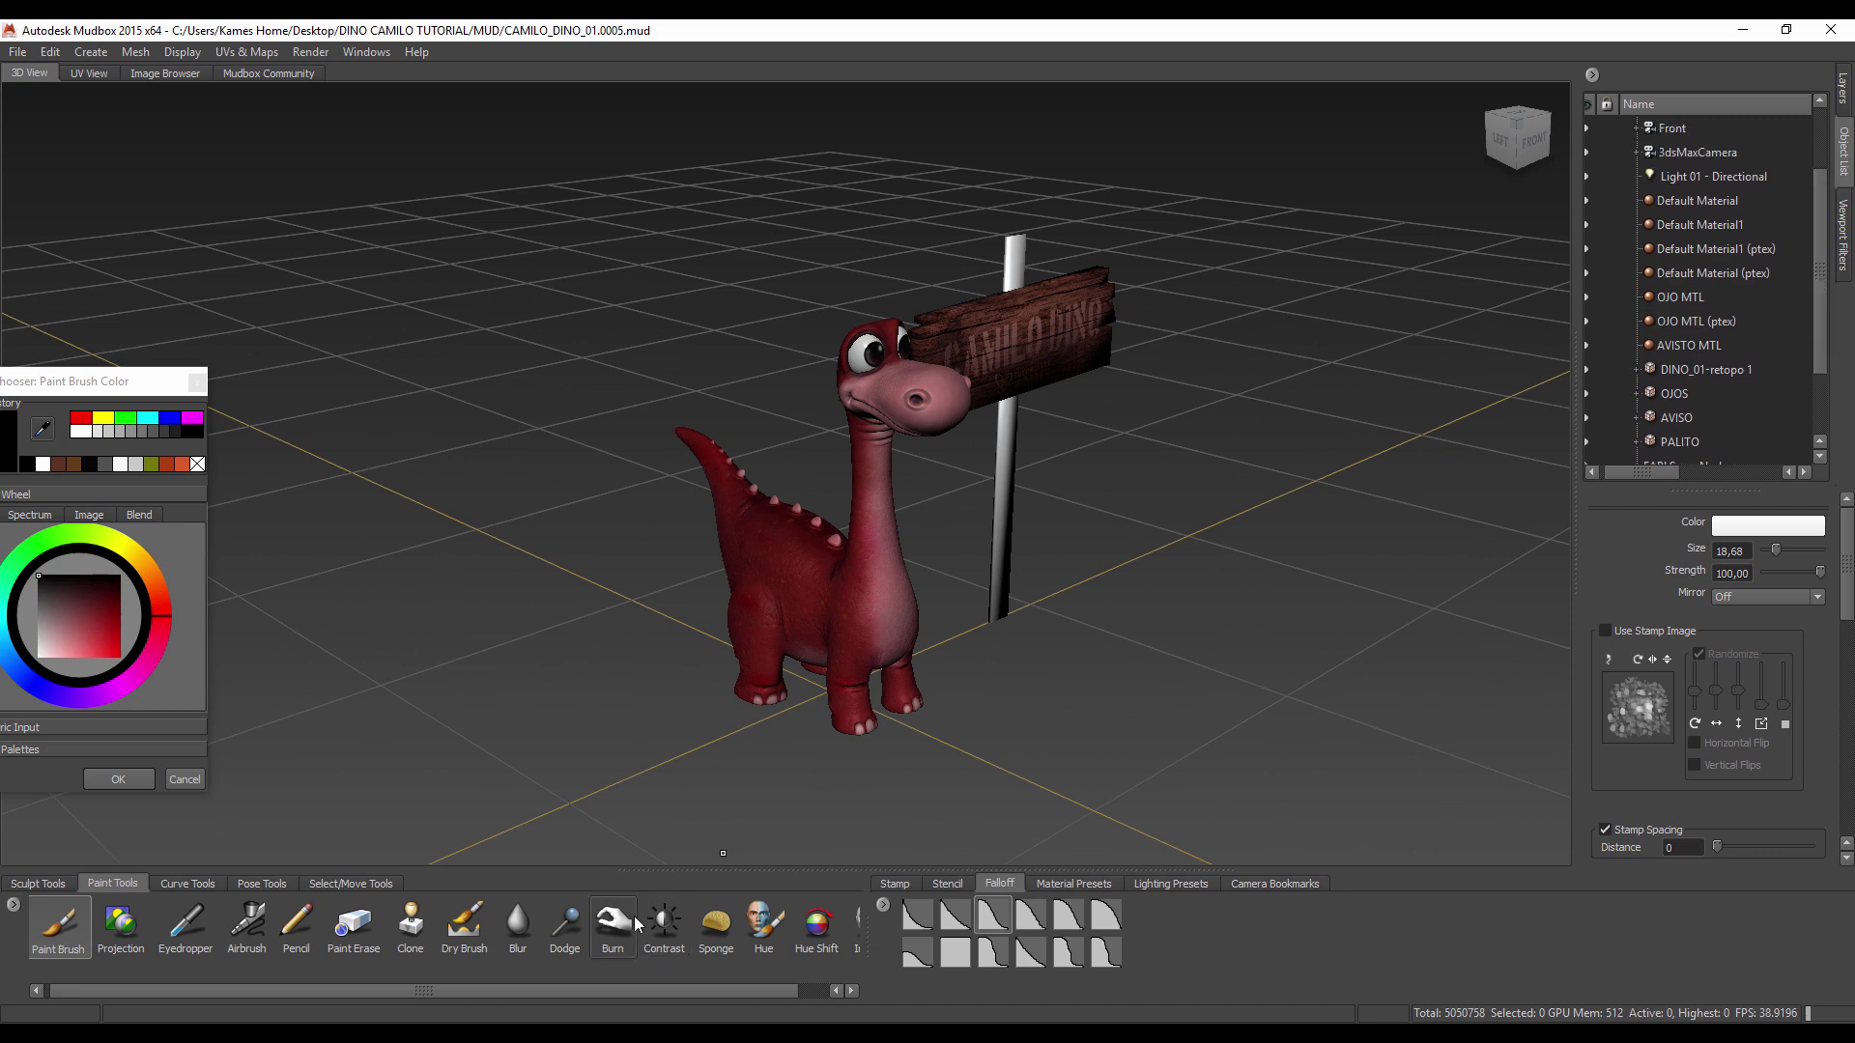
pyautogui.moveTo(731, 992); pyautogui.dragTo(763, 991)
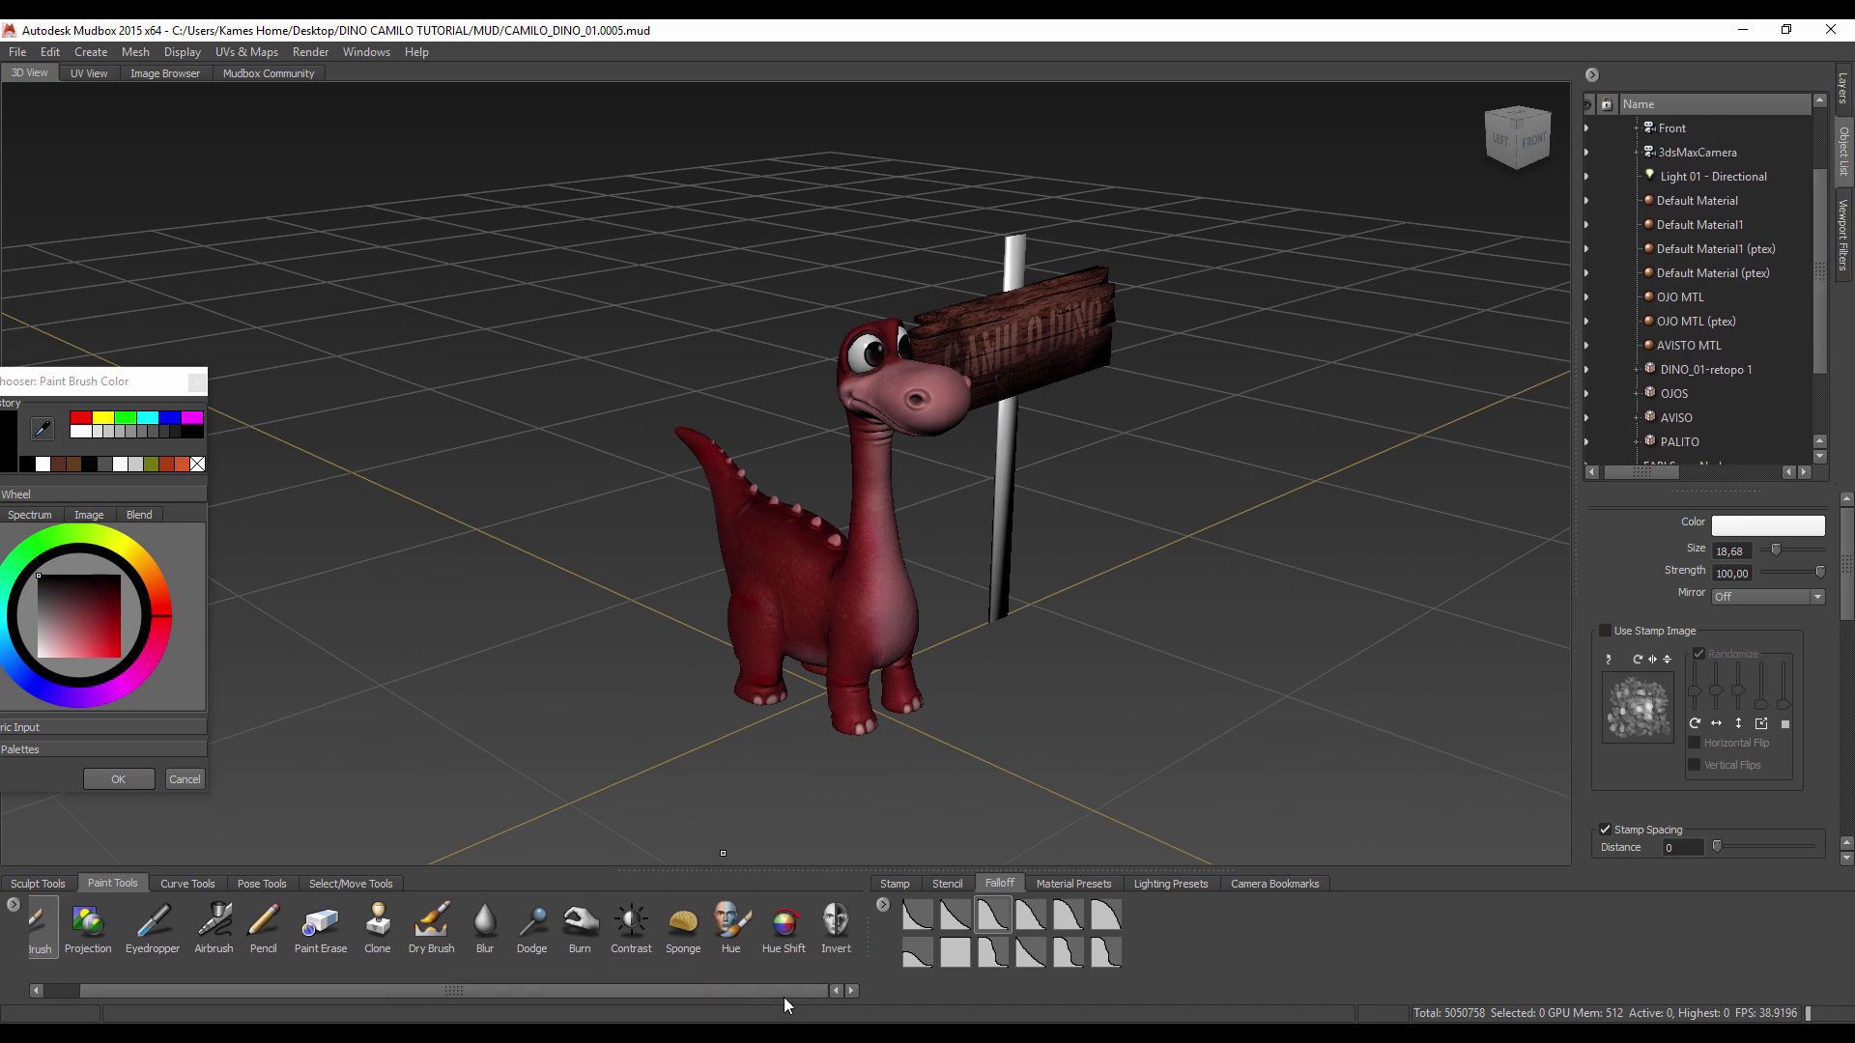